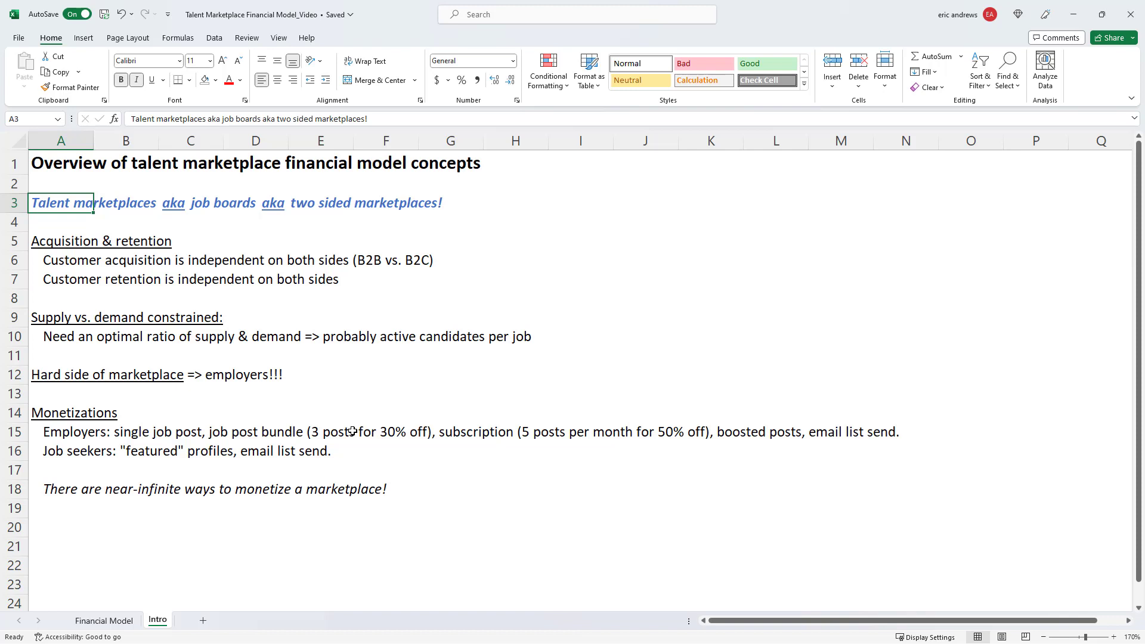
Read through the Intro sheet's notes on acquisition and retention and on supply versus demand constraints
key("Down")
key("Down")
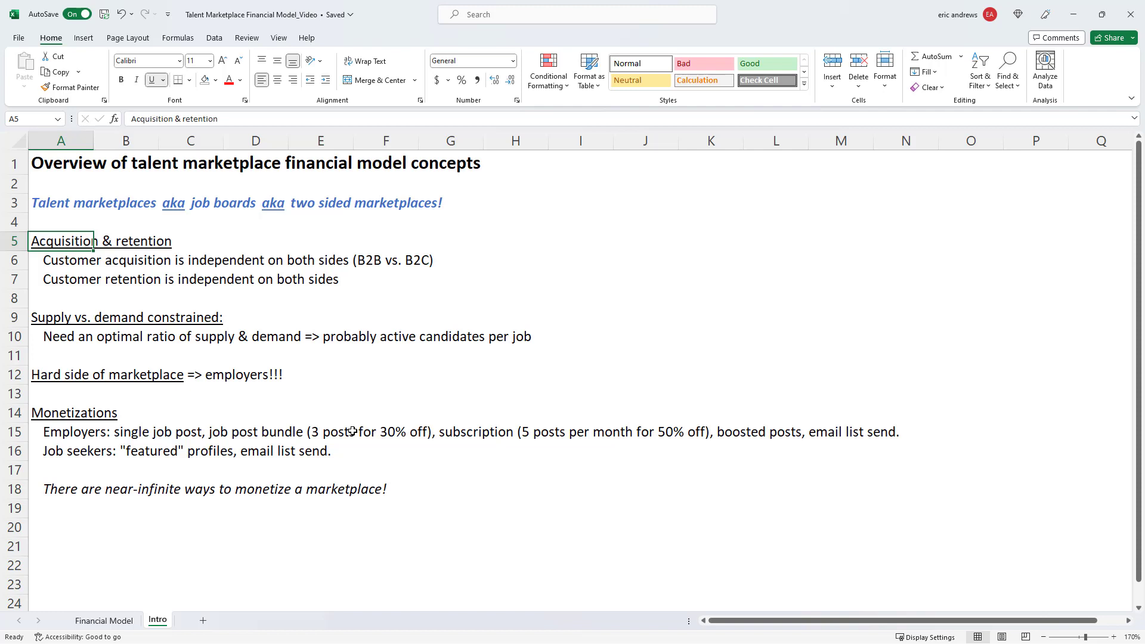
key("Down")
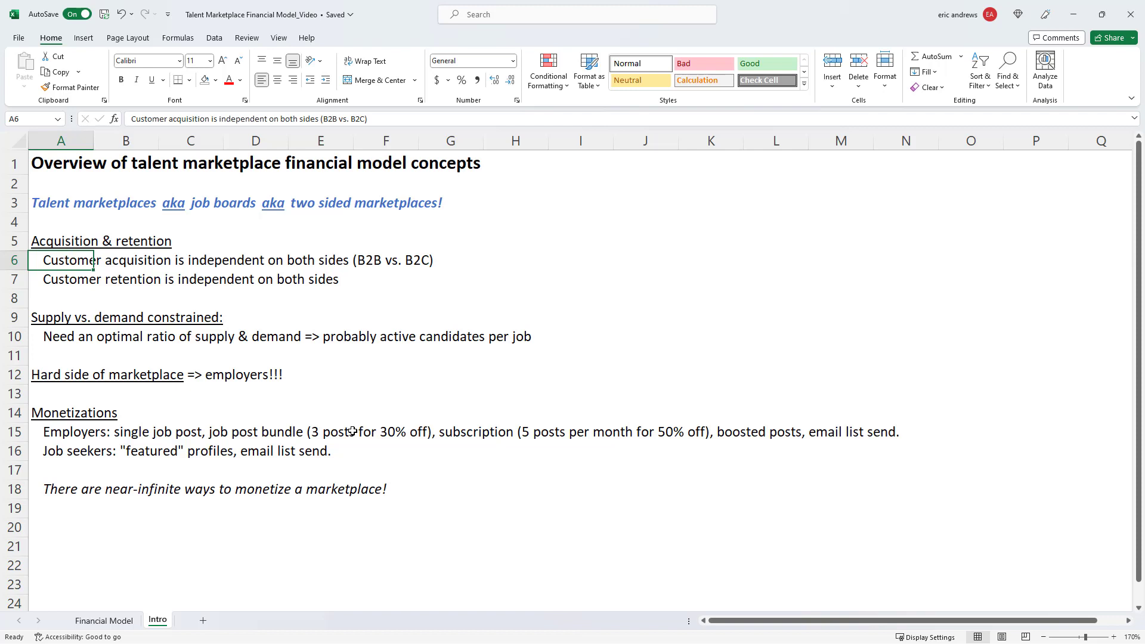
key("Down")
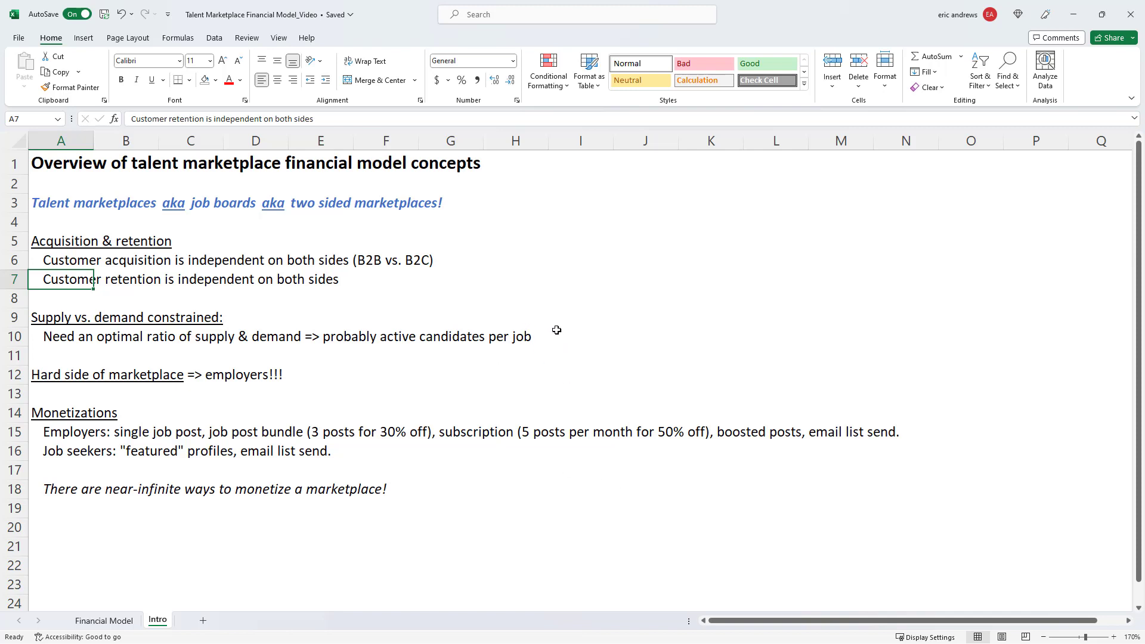
scroll(557, 330, "down", 1)
left_click(59, 263)
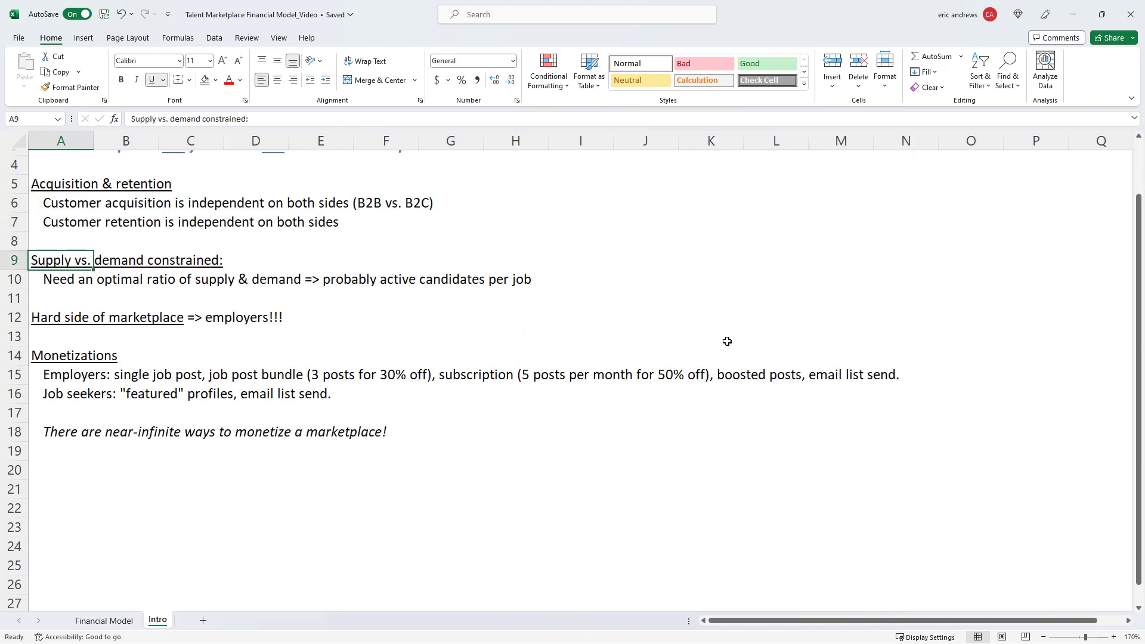
scroll(727, 340, "up", 1)
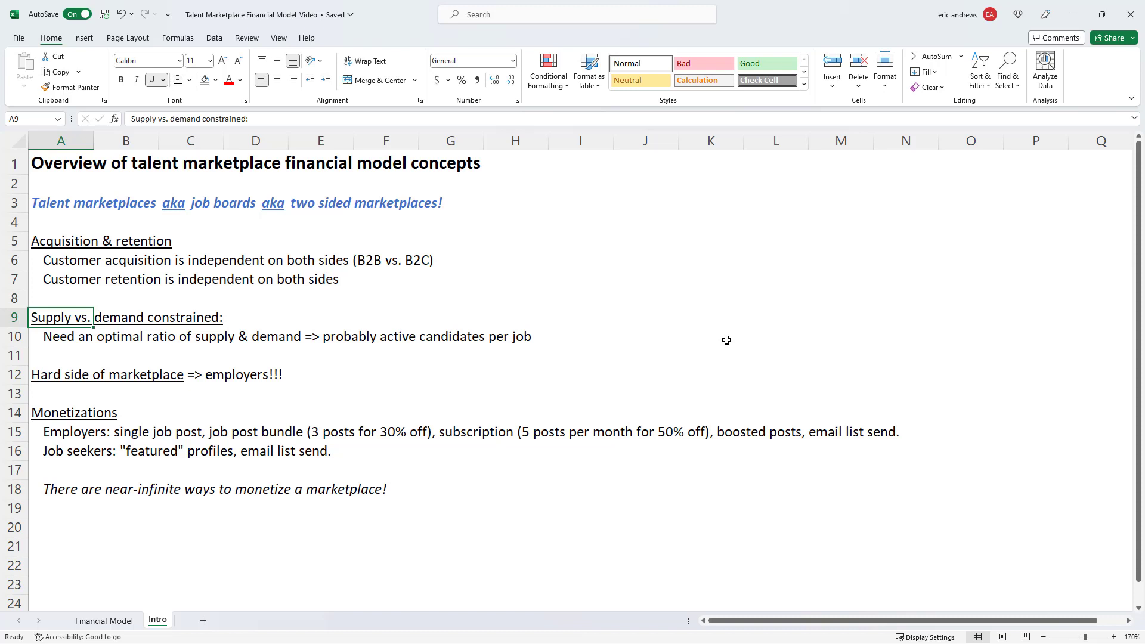
Read the Intro sheet's notes on the hard side of the marketplace and on monetizations for employers and job seekers
left_click(58, 377)
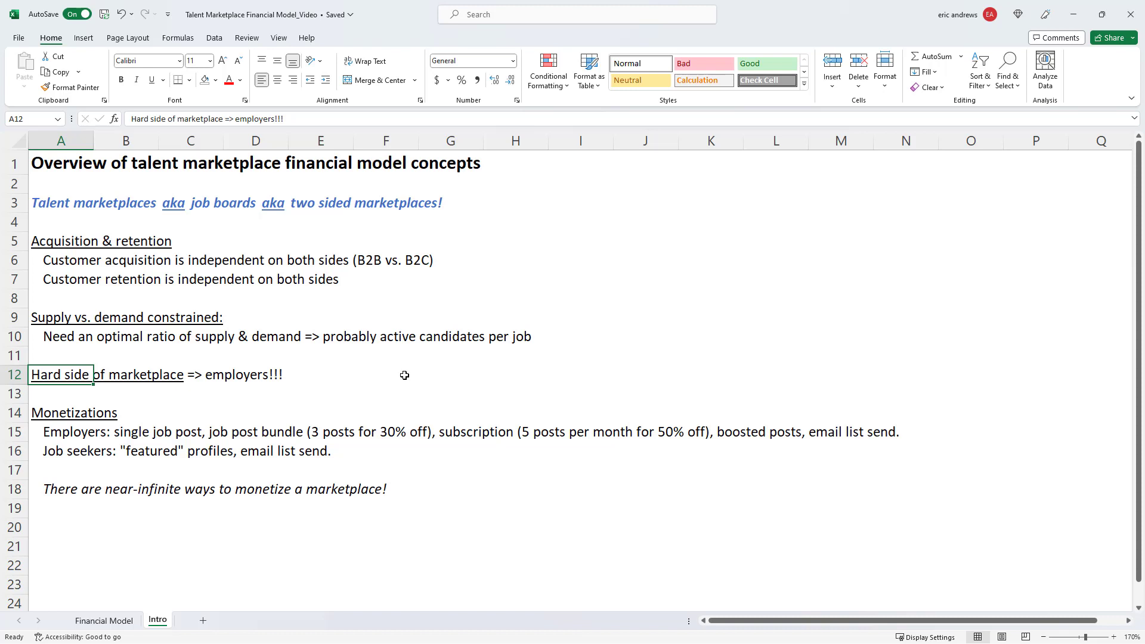
key("Down")
key("Down")
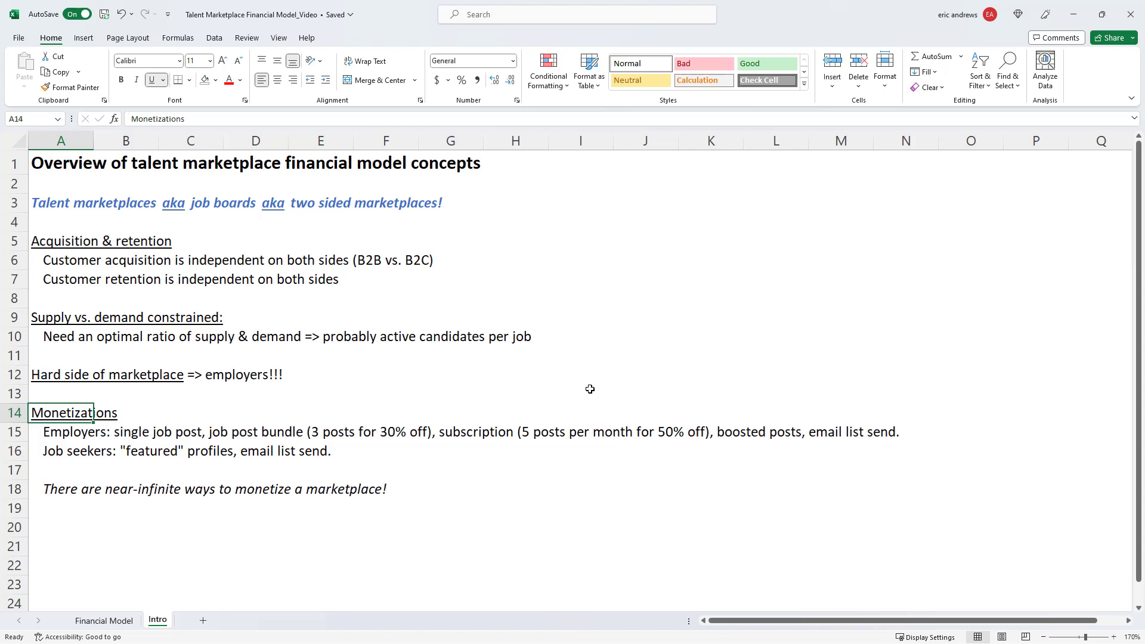
key("Down")
key("Down")
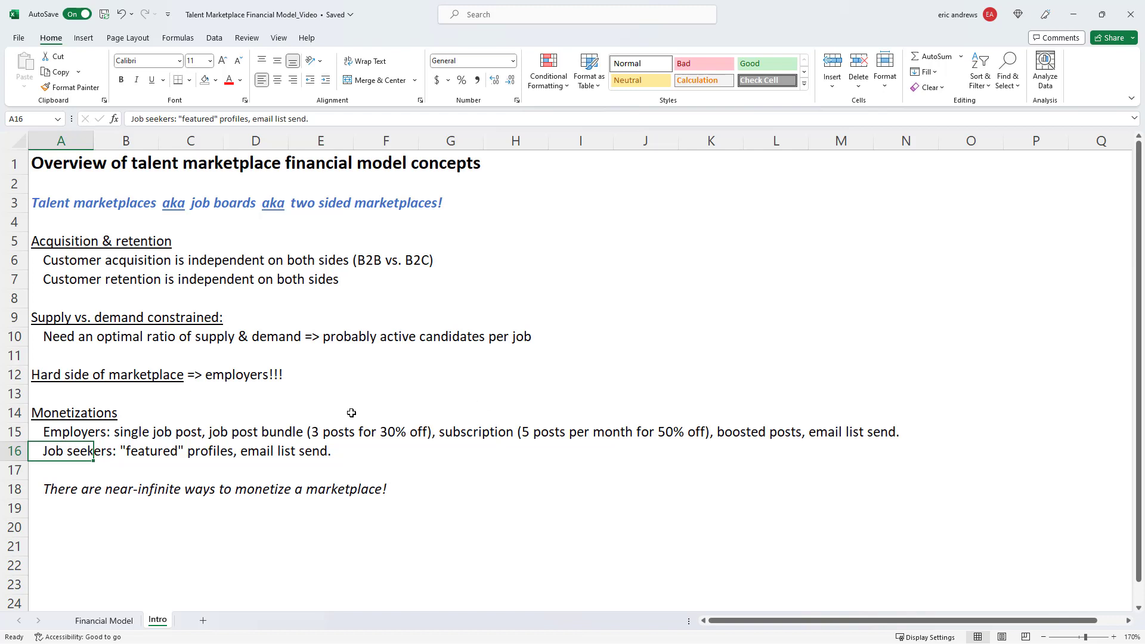
left_click(47, 490)
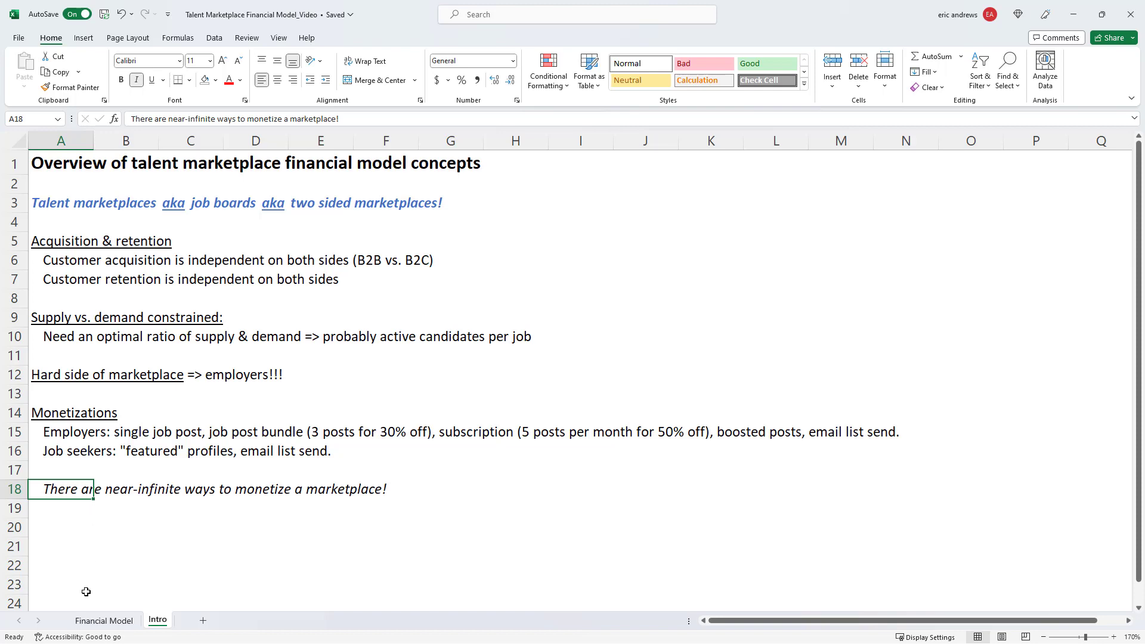
Open the Financial Model sheet and look through the Candidates => Job Seekers section, from advertising budget to revenue
left_click(103, 622)
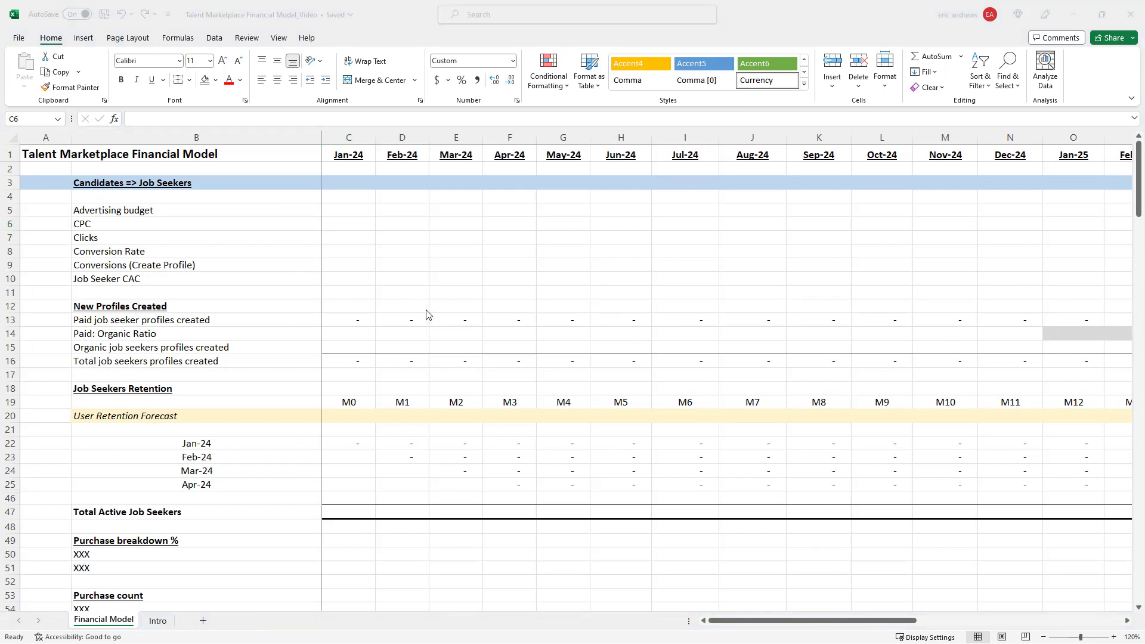
left_click(146, 188)
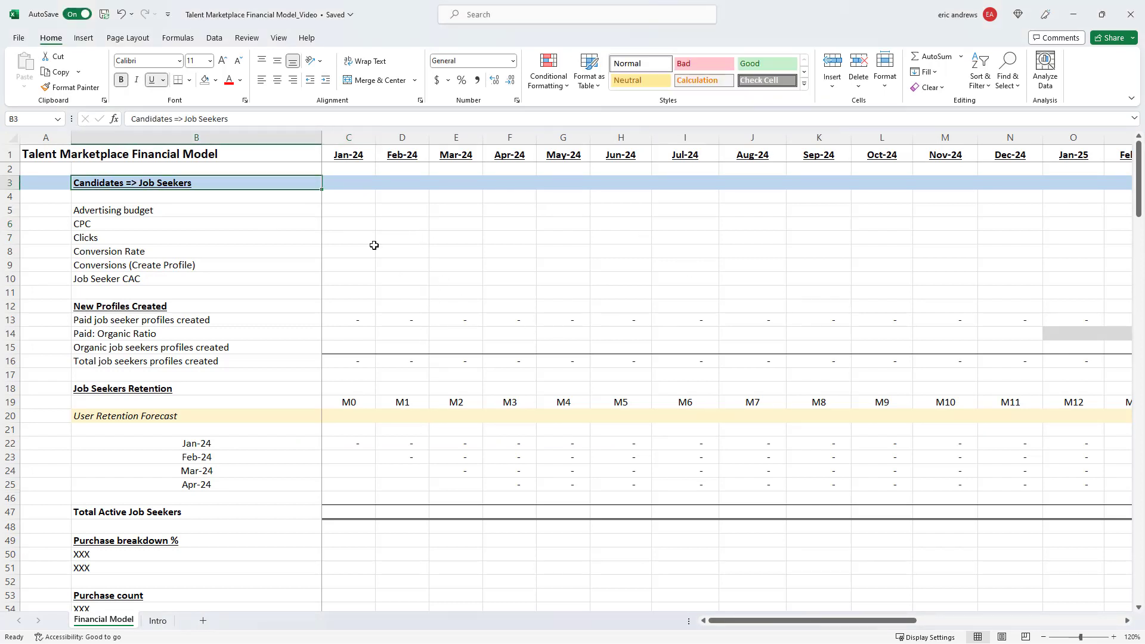
scroll(454, 283, "down", 3)
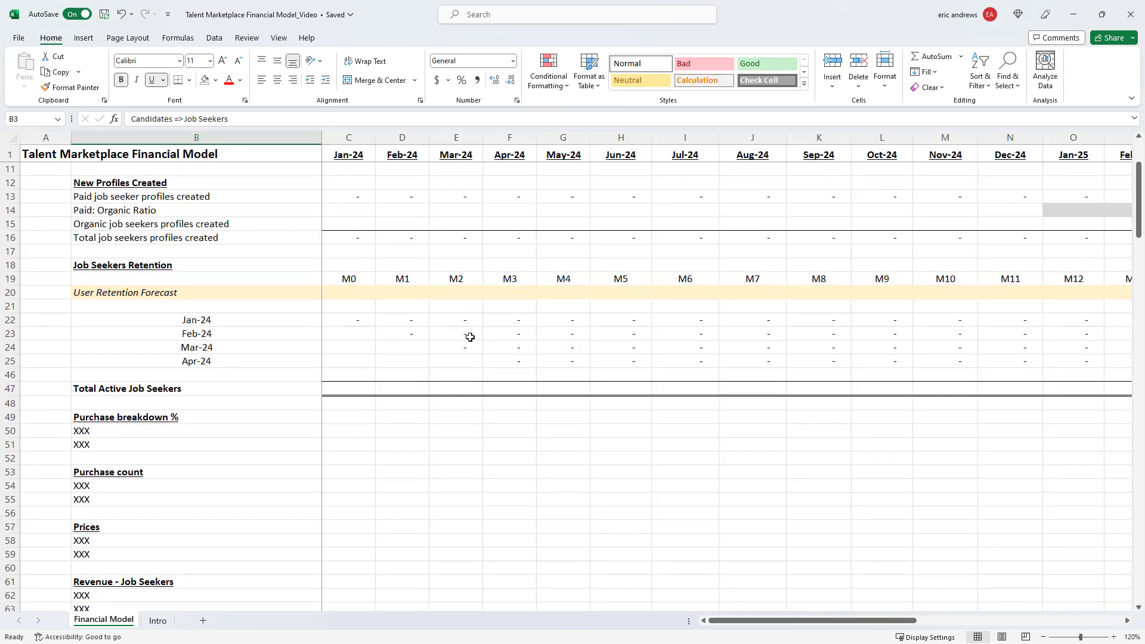
scroll(471, 334, "down", 3)
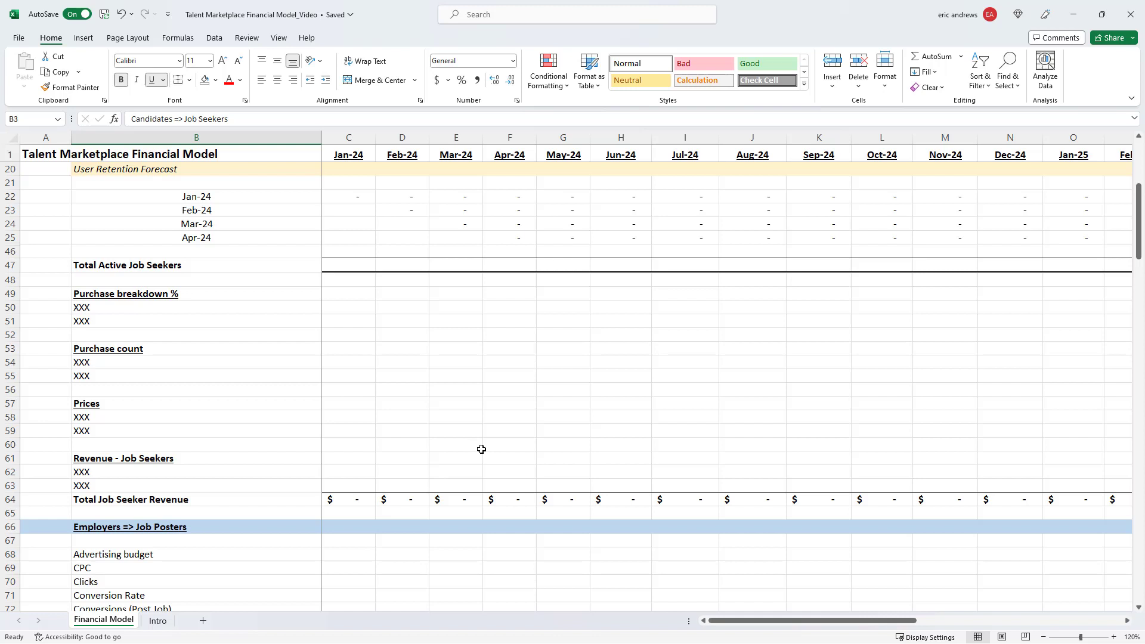
scroll(484, 417, "down", 7)
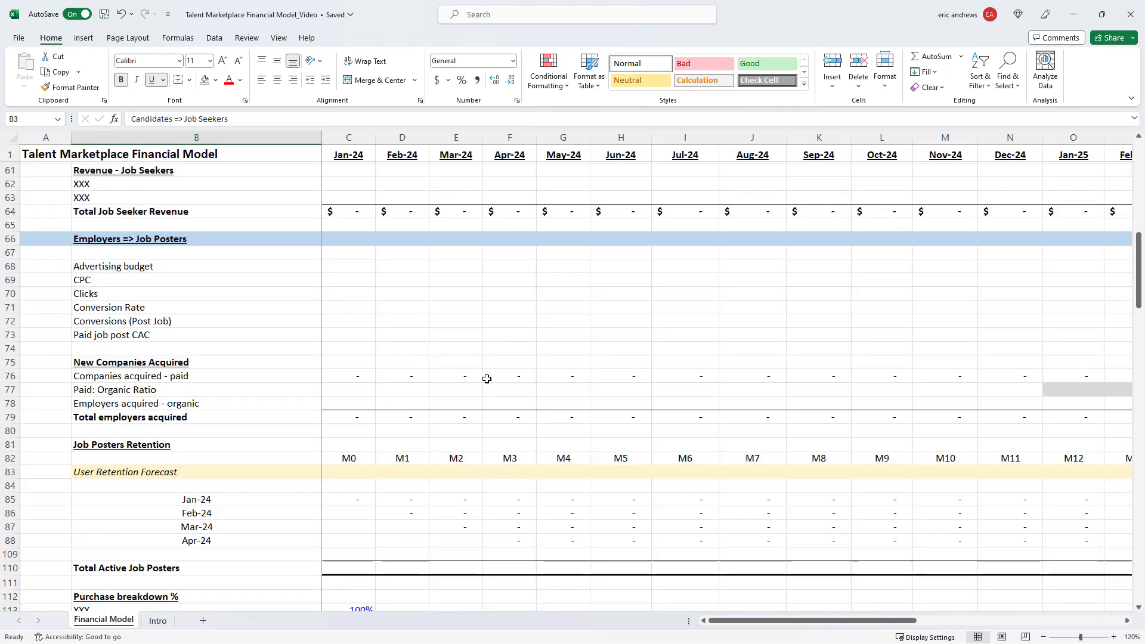
Look through the Employers => Job Posters section, covering acquisition, retention, purchase breakdown, jobs posted, prices and revenue
left_click(129, 241)
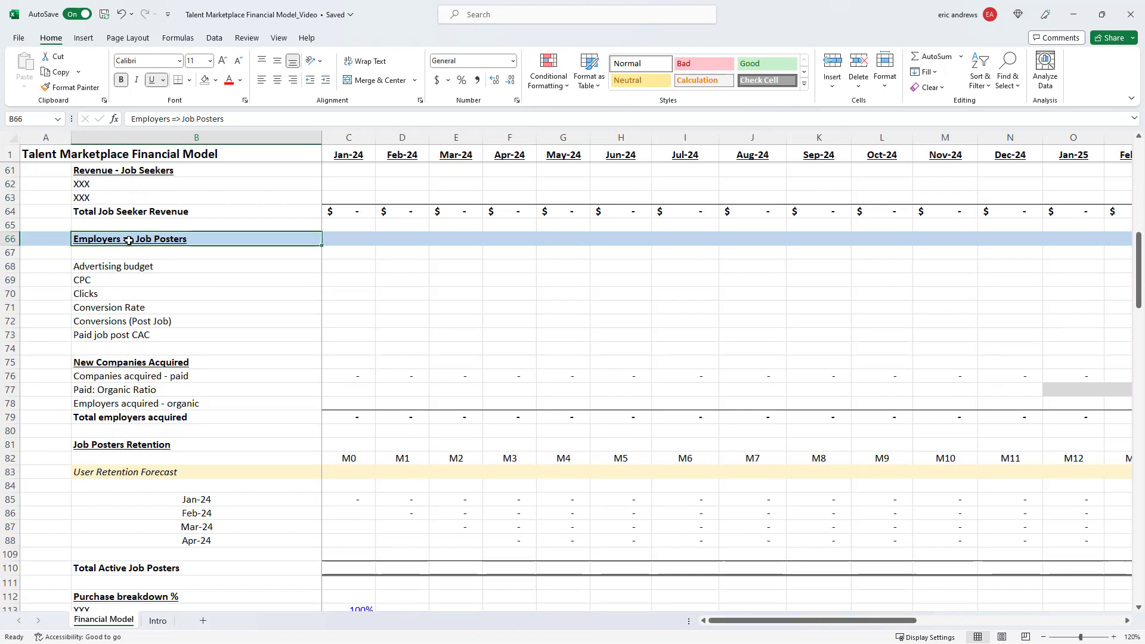
left_click(368, 271)
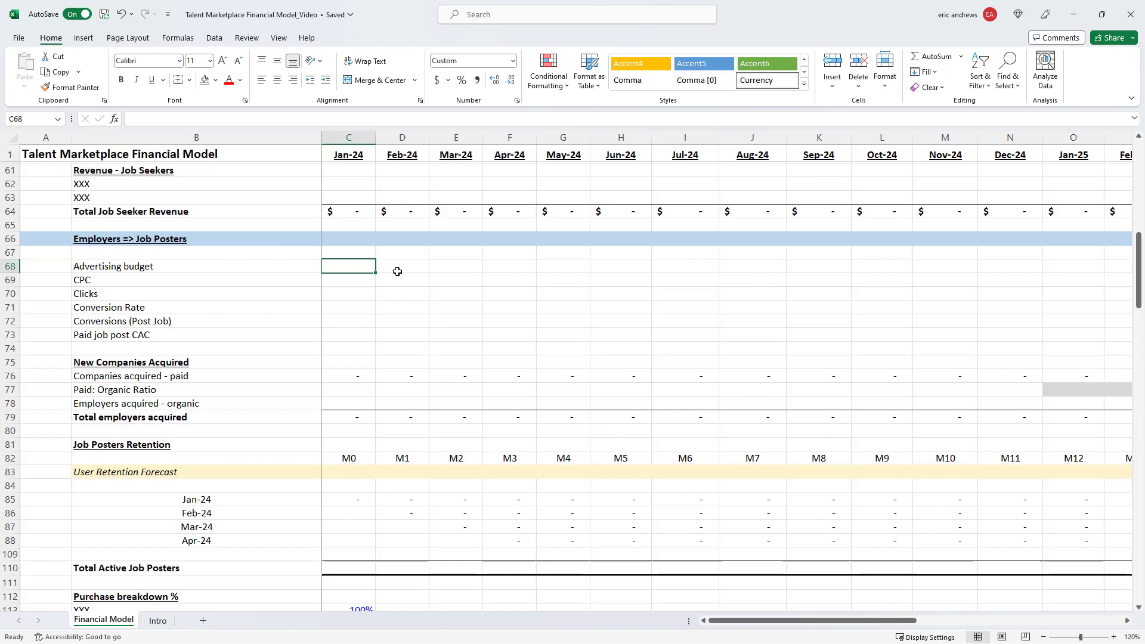
scroll(397, 273, "down", 2)
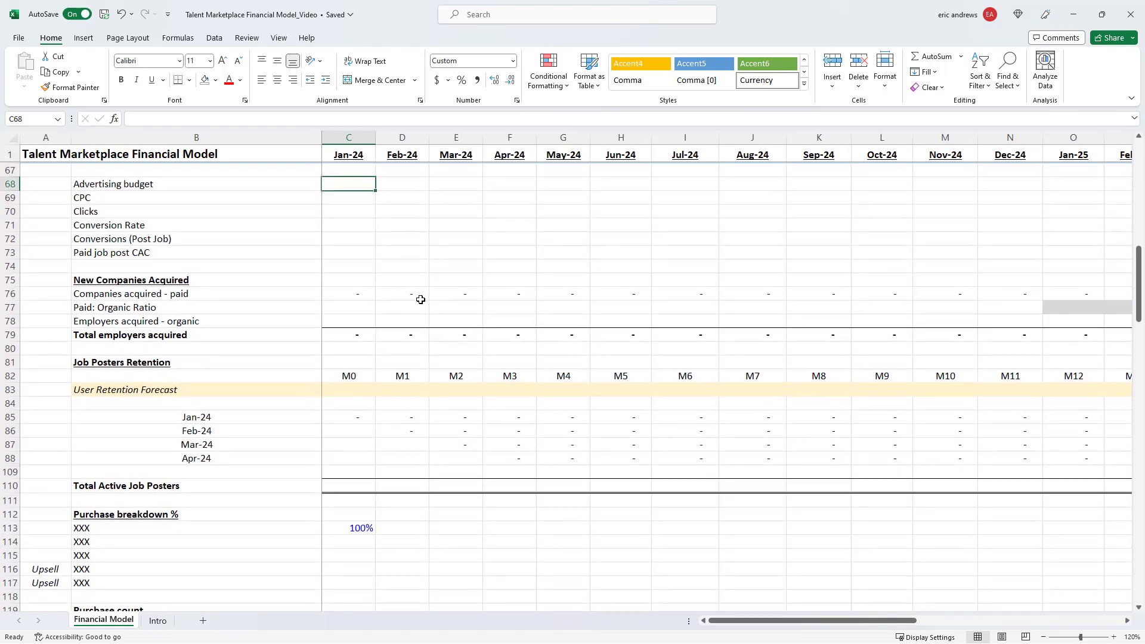
scroll(373, 322, "down", 2)
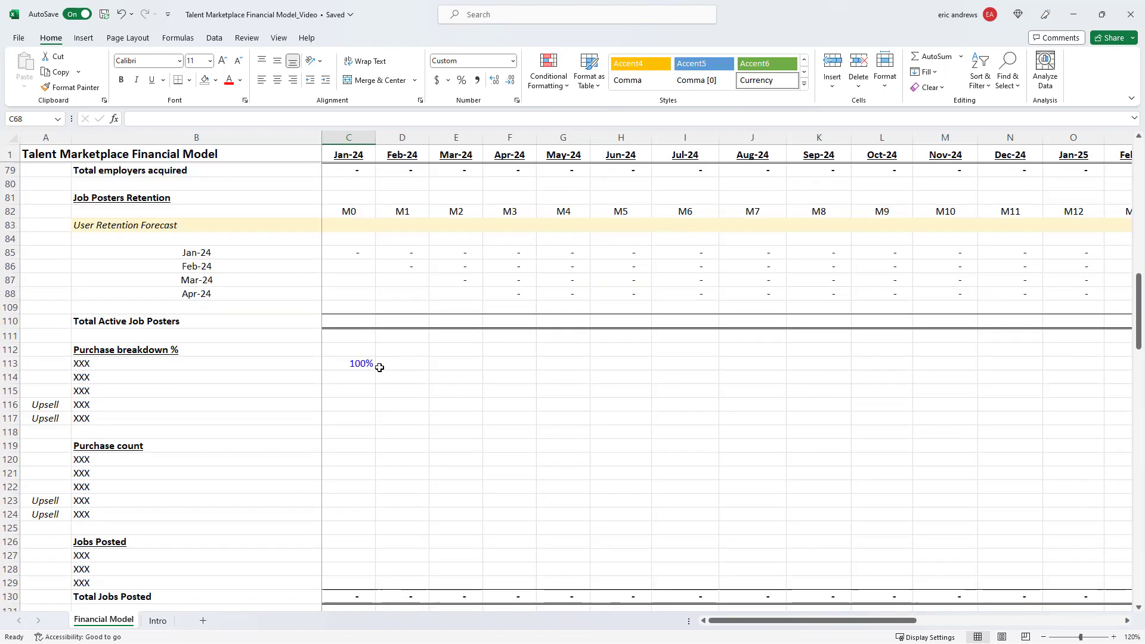
scroll(378, 364, "down", 4)
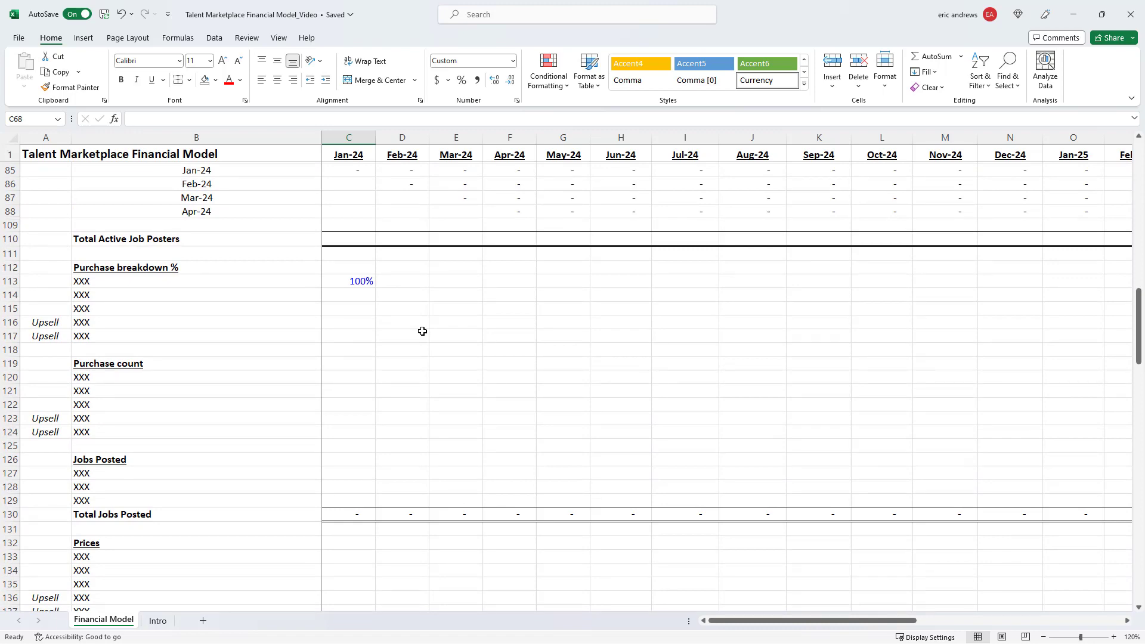
scroll(422, 331, "down", 7)
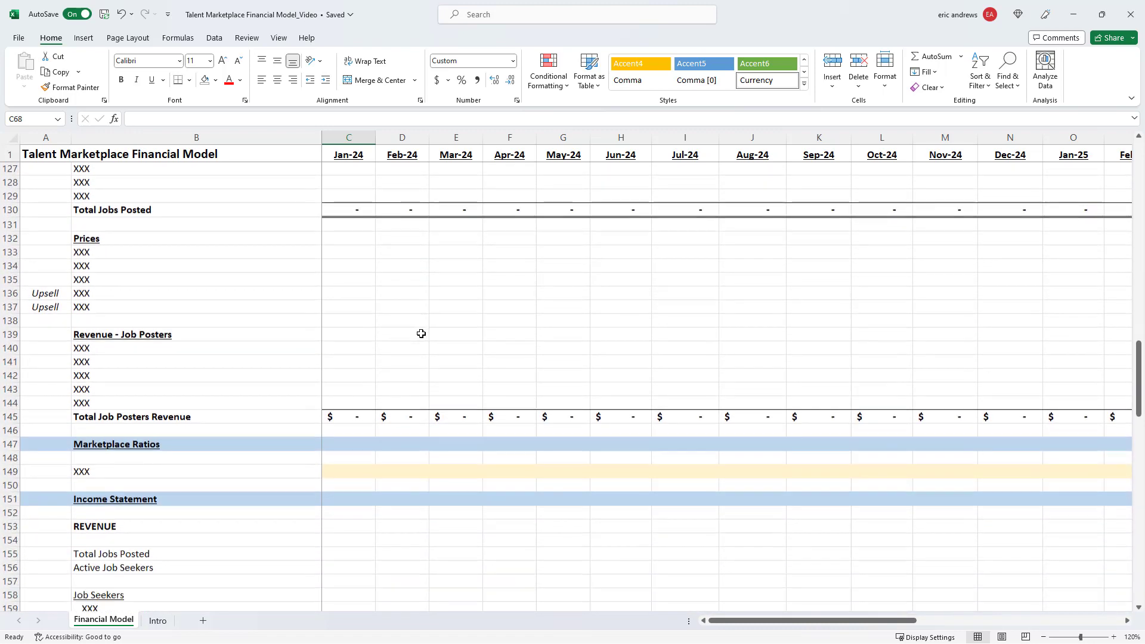
scroll(421, 333, "down", 2)
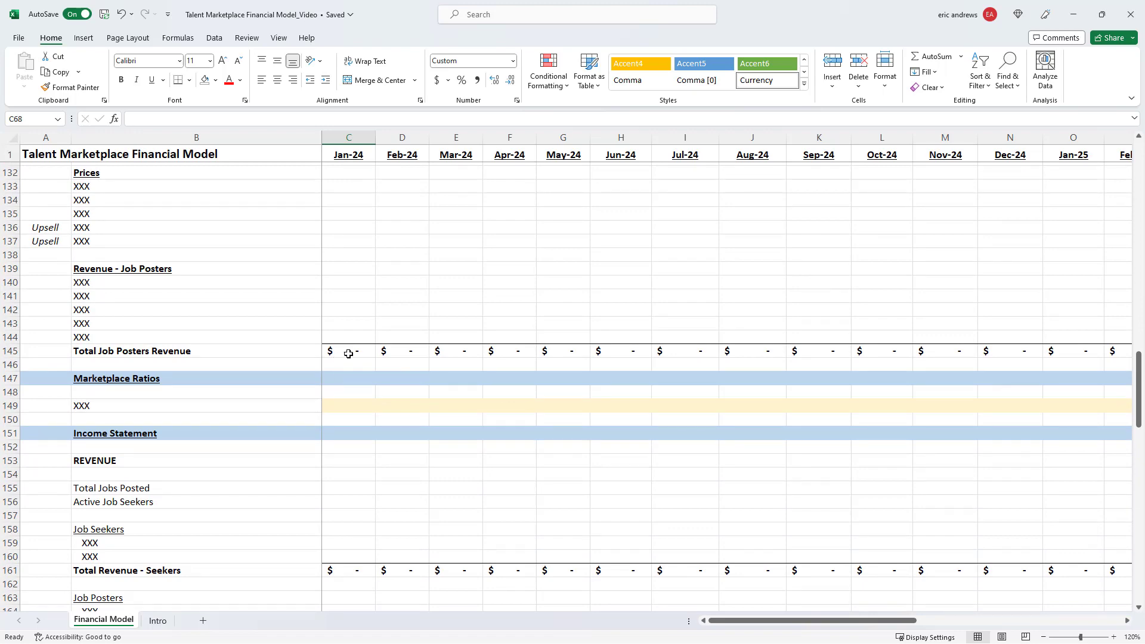
Look through the Marketplace Ratios, the Income Statement, and the COGS and OPEX assumptions
scroll(399, 356, "down", 4)
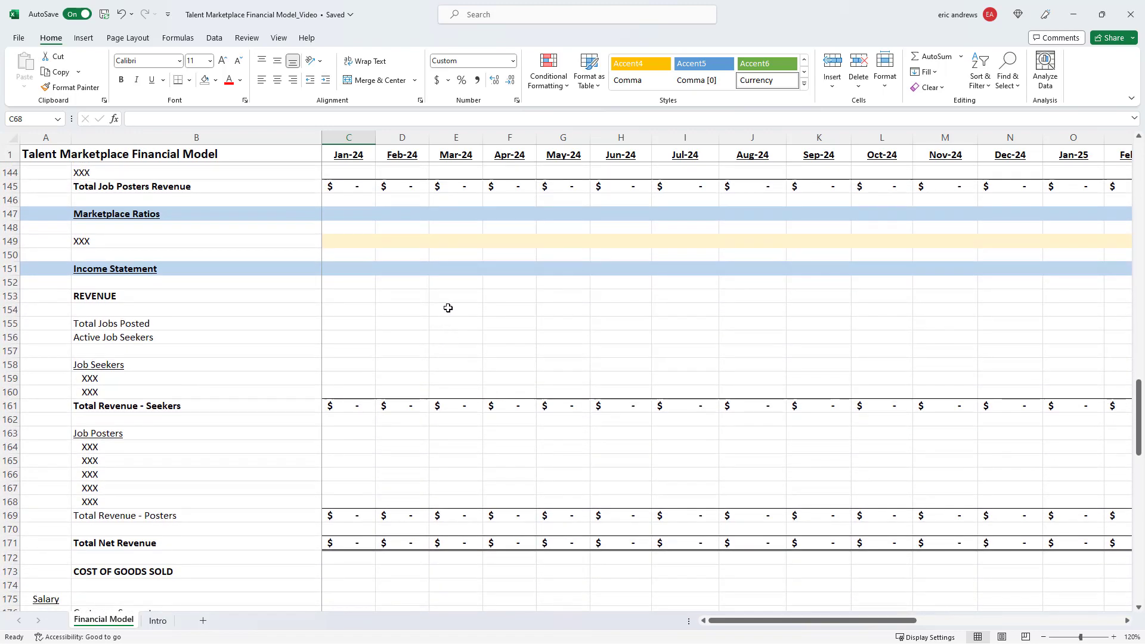
scroll(448, 308, "down", 2)
scroll(429, 383, "down", 1)
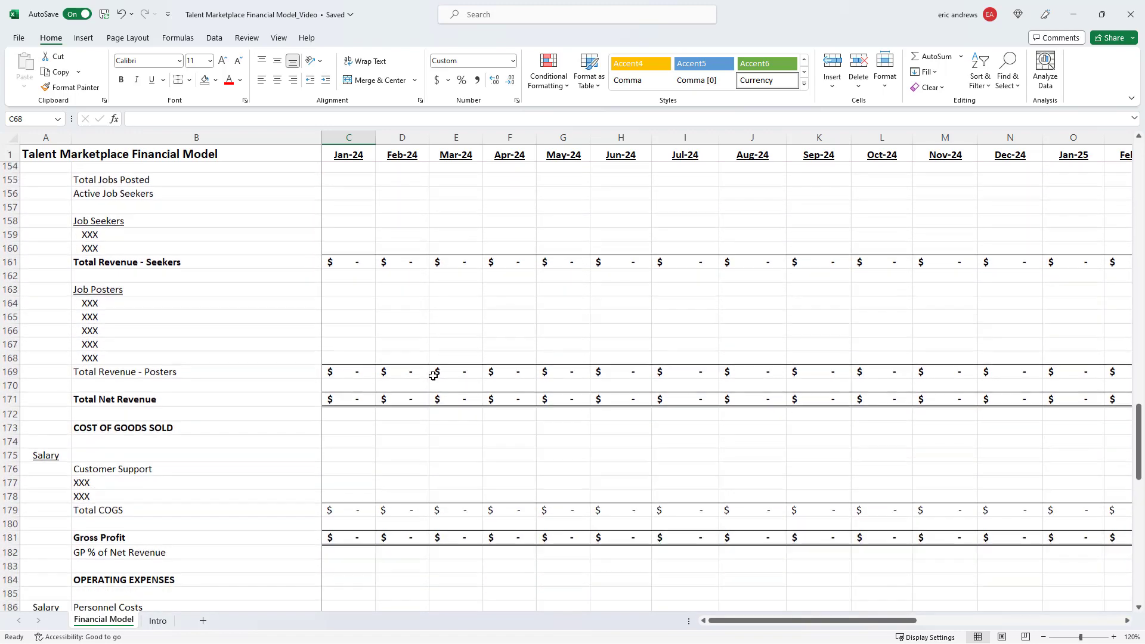
scroll(434, 375, "down", 3)
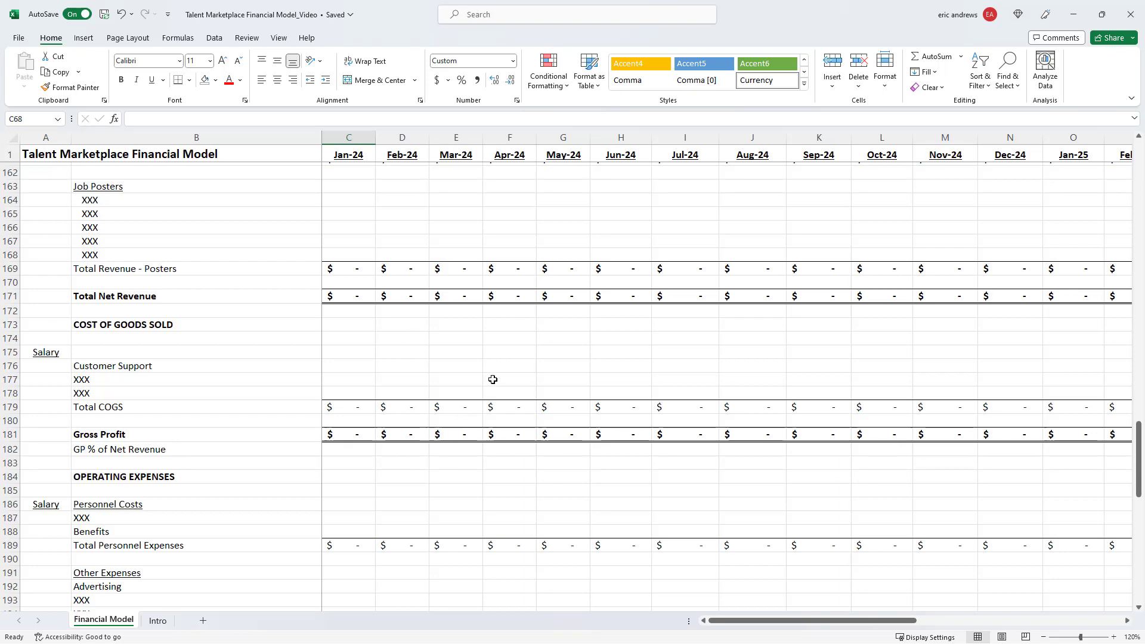
scroll(490, 380, "down", 4)
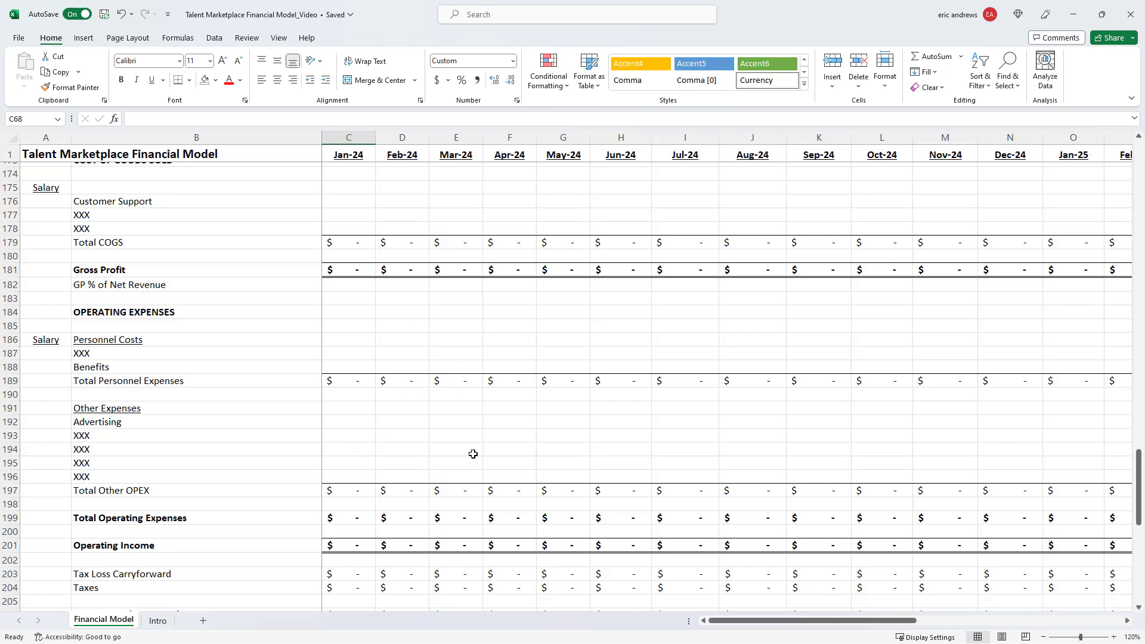
scroll(492, 441, "down", 3)
scroll(482, 448, "down", 1)
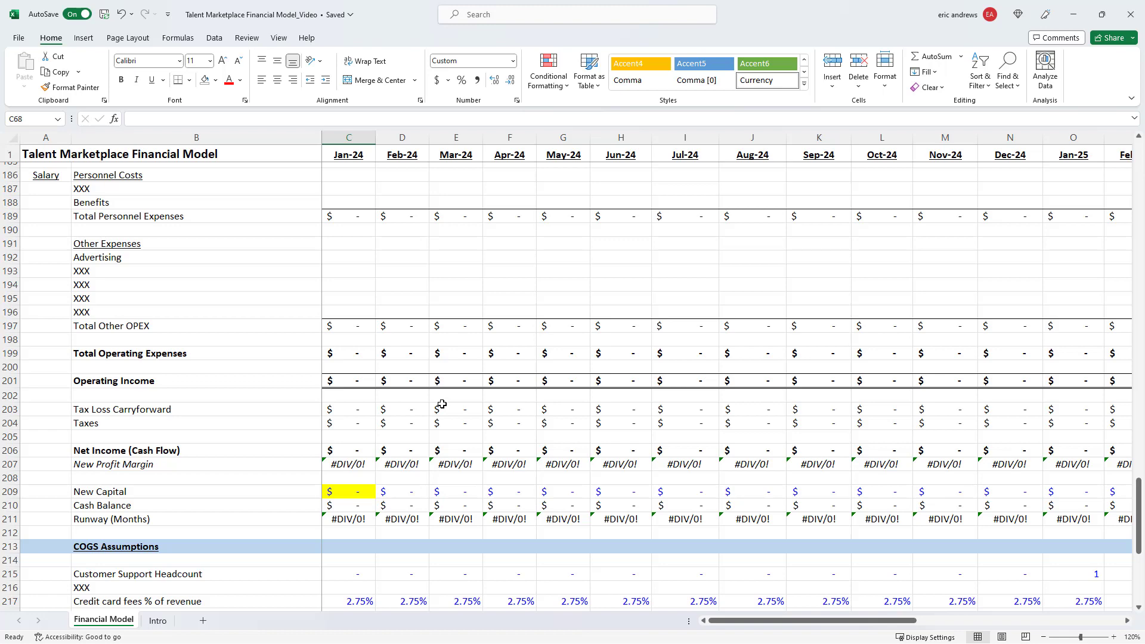
scroll(435, 424, "down", 2)
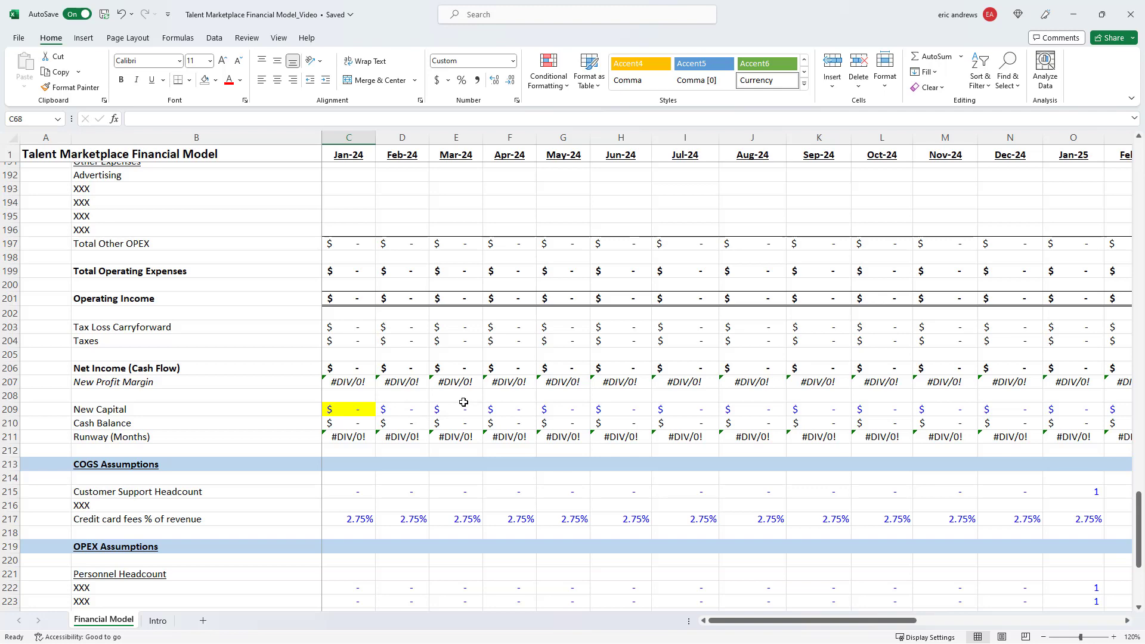
scroll(529, 387, "down", 5)
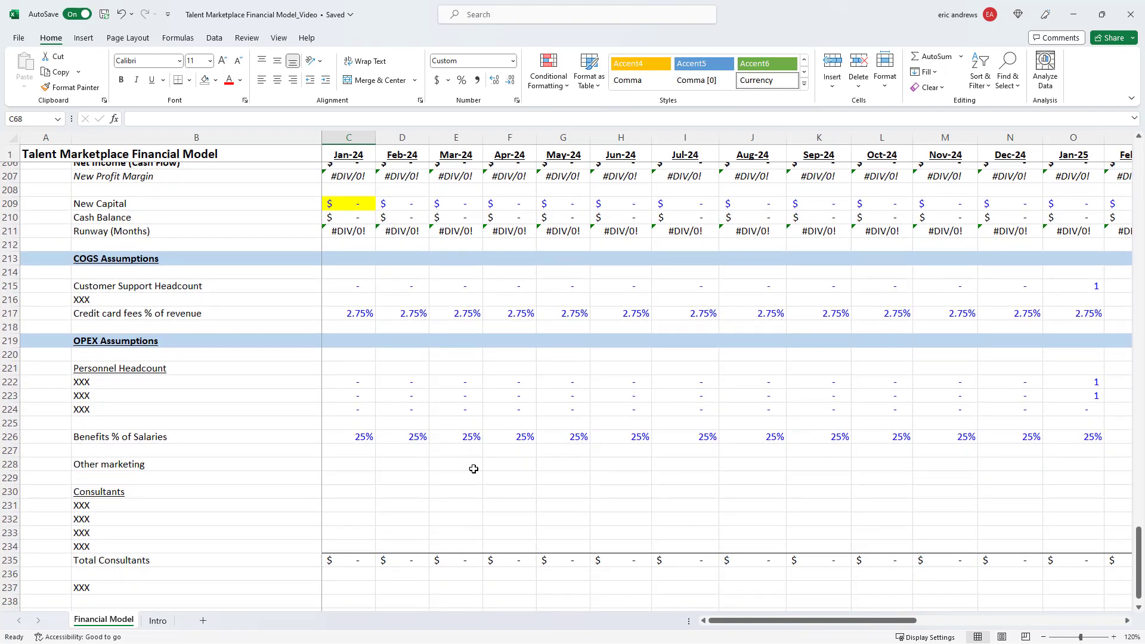
scroll(473, 468, "down", 2)
scroll(513, 424, "up", 3)
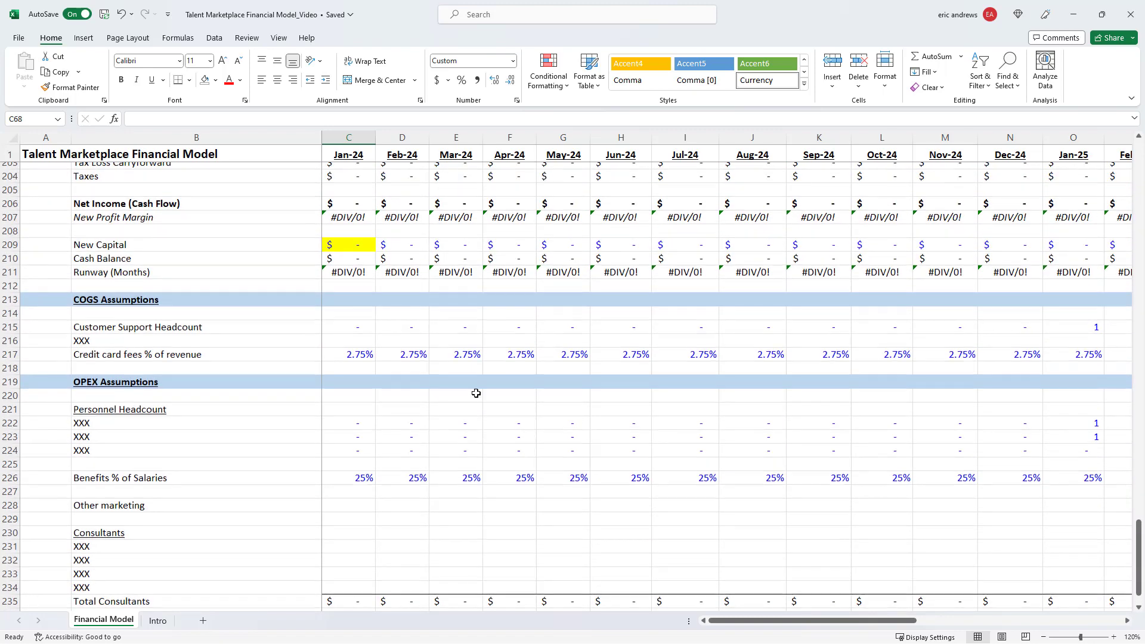
Set the Jan-24 advertising budget in the Candidates => Job Seekers section to 100
left_click(477, 404)
key("ctrl+Home")
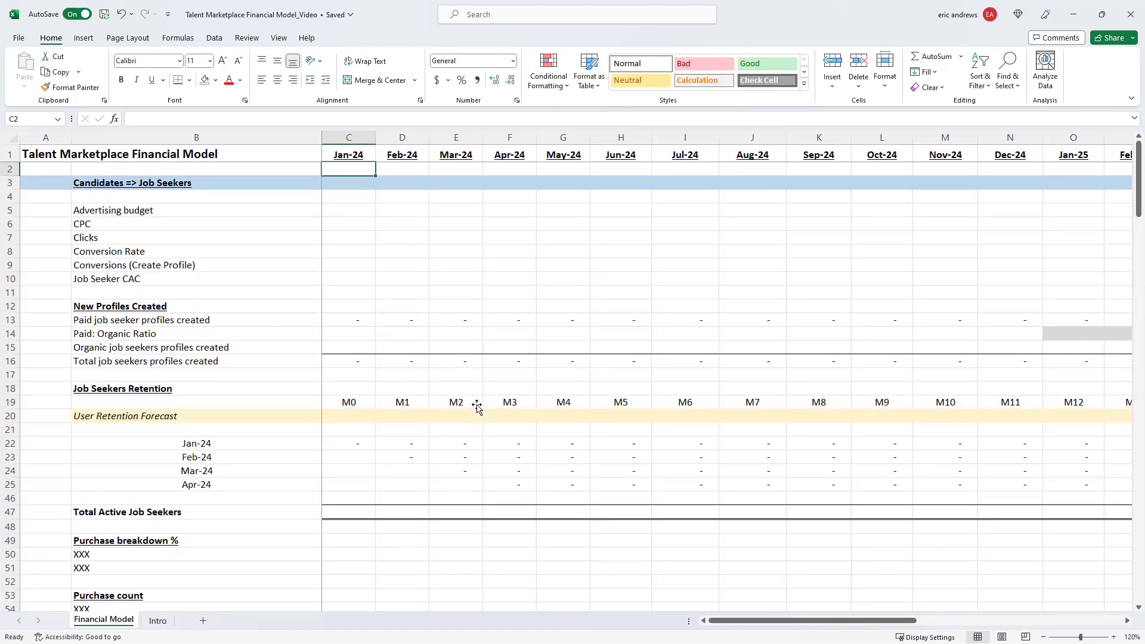
left_click(342, 212)
key("Left")
key("Right")
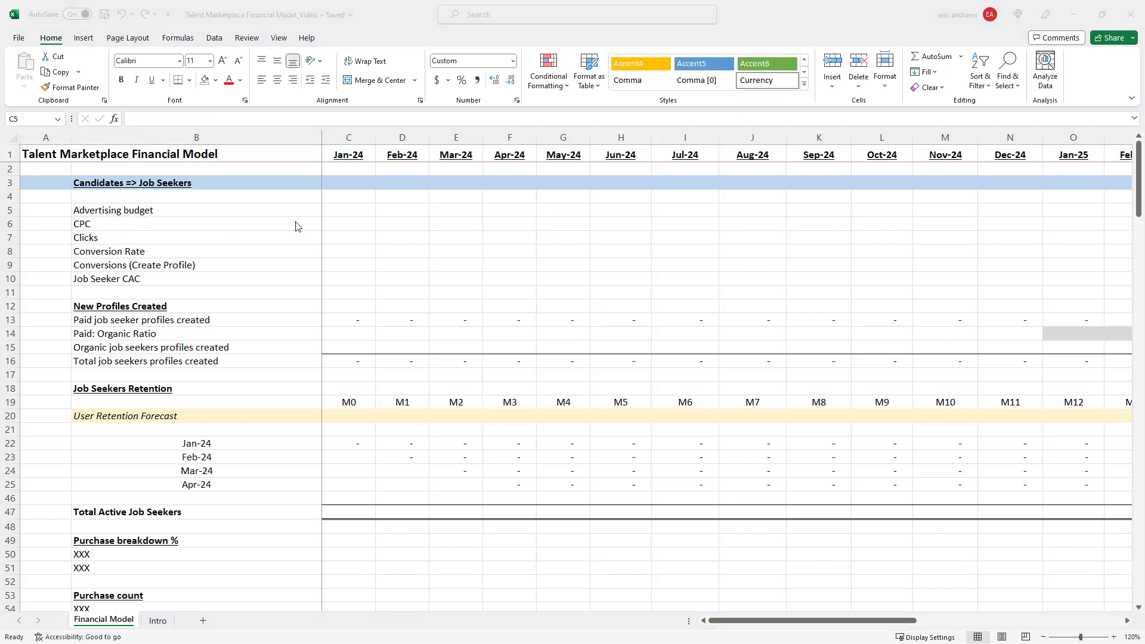
left_click(327, 213)
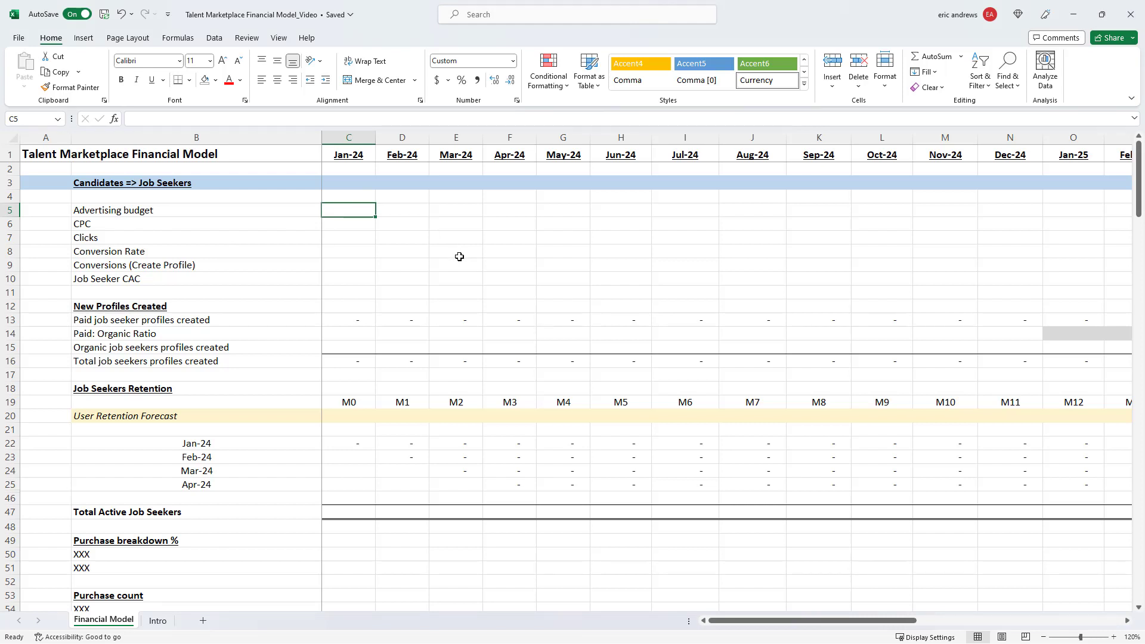
type("100")
key("ctrl+Return")
Copy the Jan-24 job seeker advertising budget across the row through Jun-24
key("ctrl+c")
key("shift+Right")
key("shift+Right")
key("shift+Right")
key("shift+Right")
key("shift+Right")
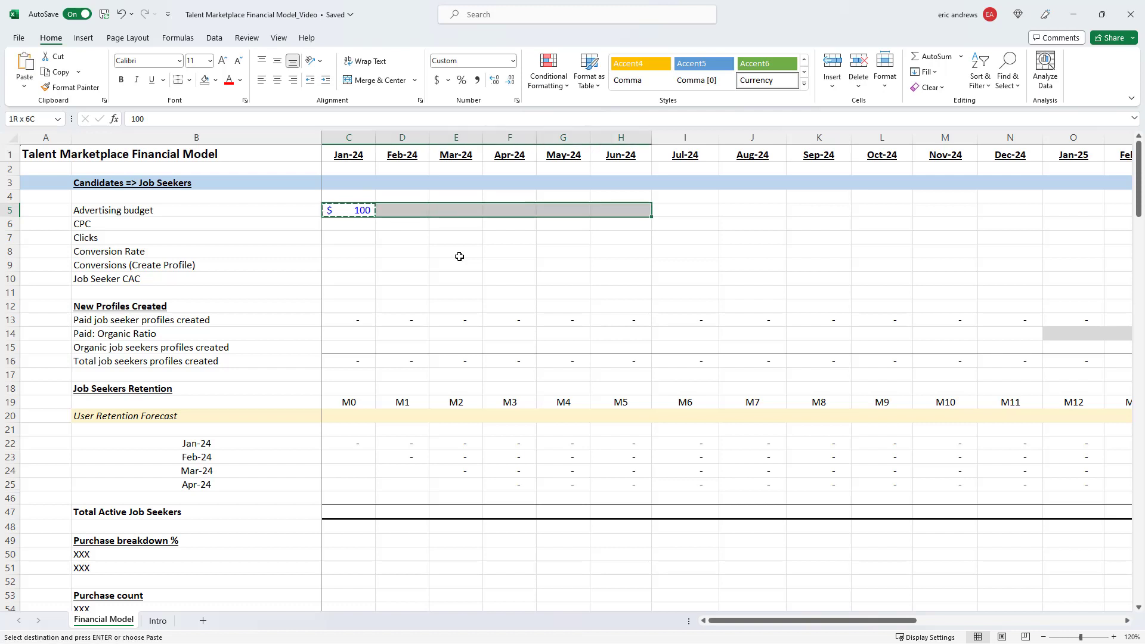
key("ctrl+v")
key("Escape")
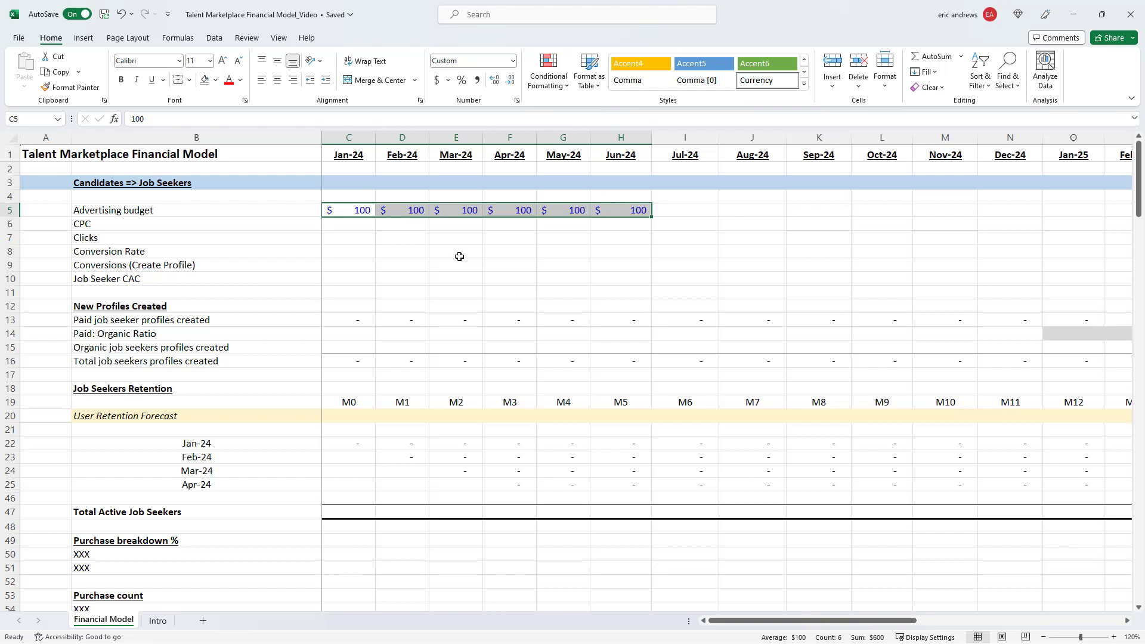
Set the Jan-24 job seeker CPC to 2.5
key("Right")
key("Right")
key("Right")
key("Right")
key("Right")
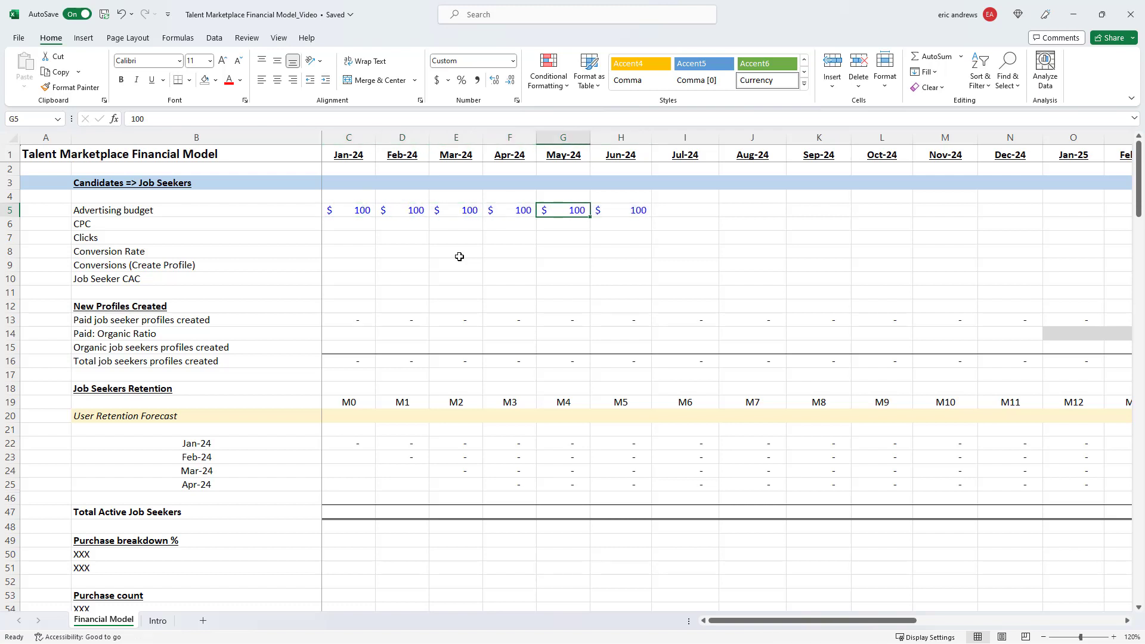
key("Down")
key("Left")
key("Left")
key("Left")
key("Left")
key("Left")
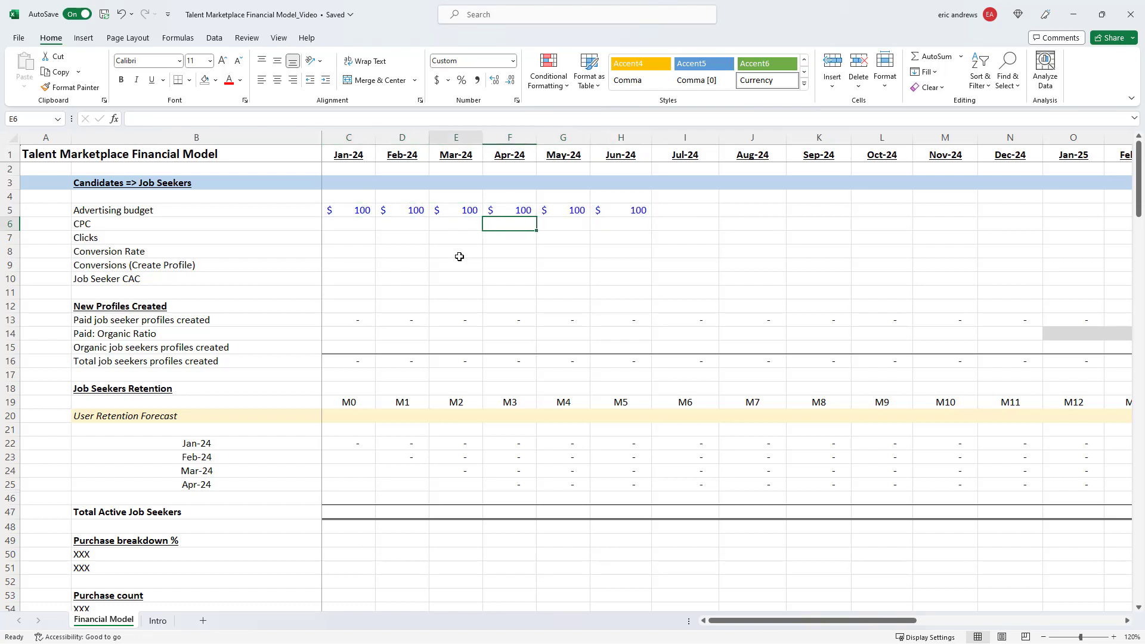
type("2.5")
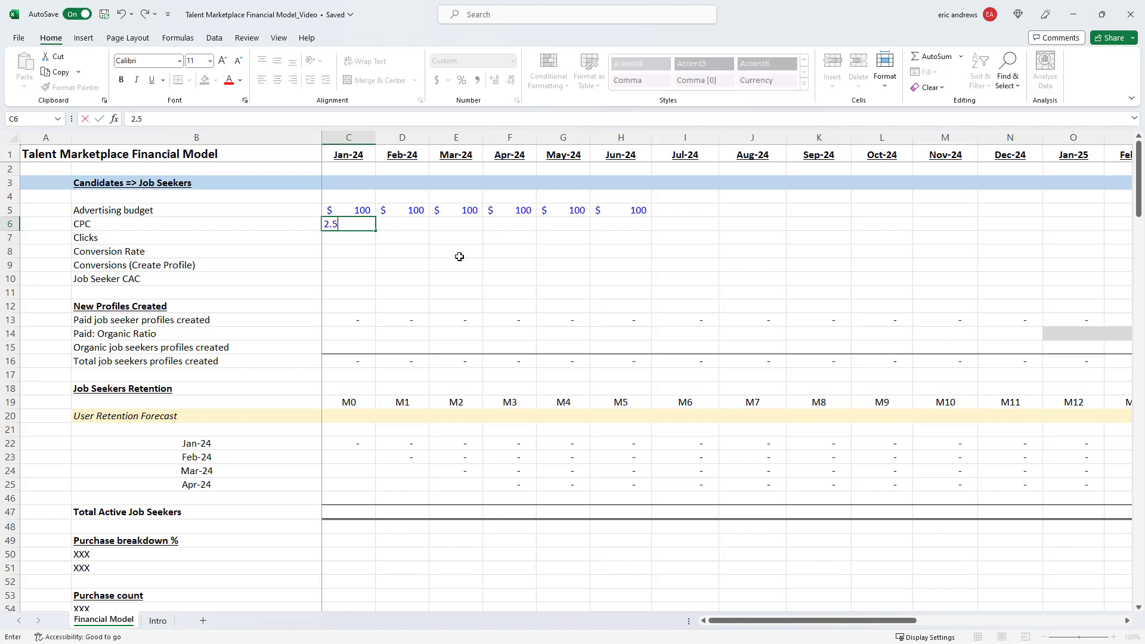
key("Return")
Copy the Jan-24 job seeker CPC across the row through Jun-24
key("Up")
key("ctrl+c")
key("shift+Right")
key("shift+Right")
key("shift+Right")
key("shift+Right")
key("shift+Right")
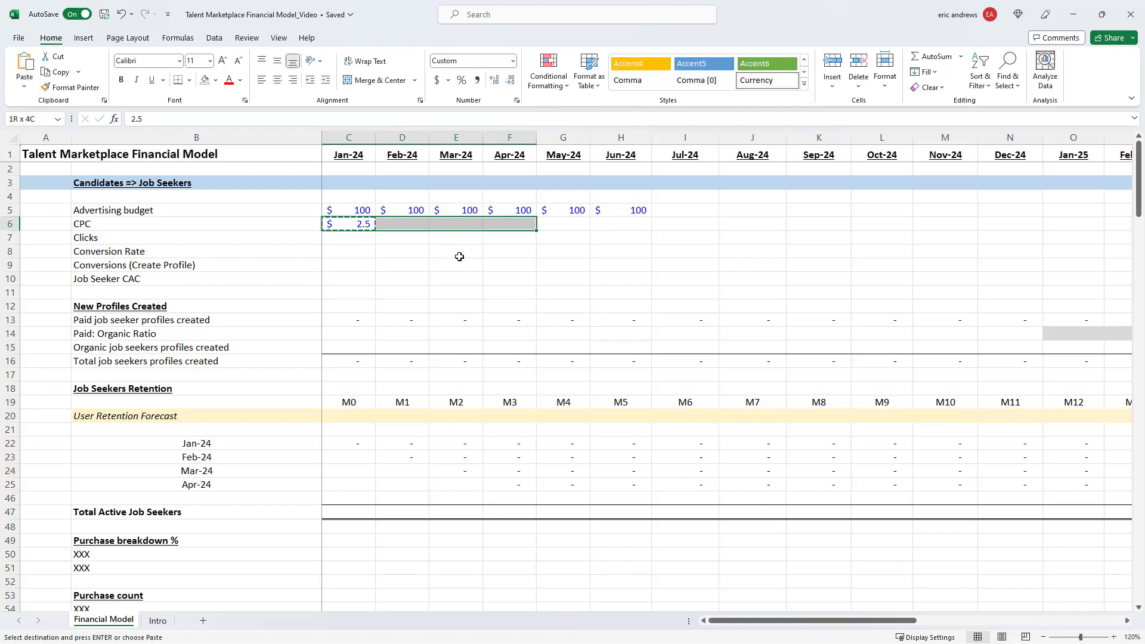
key("ctrl+v")
Calculate the Jan-24 job seeker clicks as advertising budget divided by CPC, using =C5/C6
key("Down")
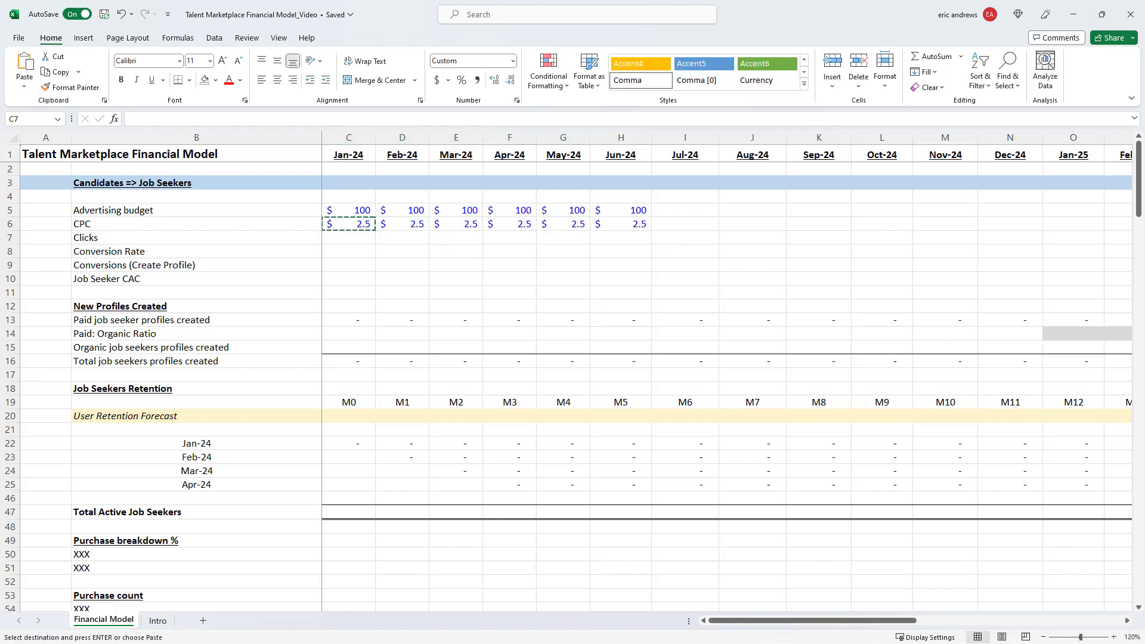
type("=")
key("Up")
key("Up")
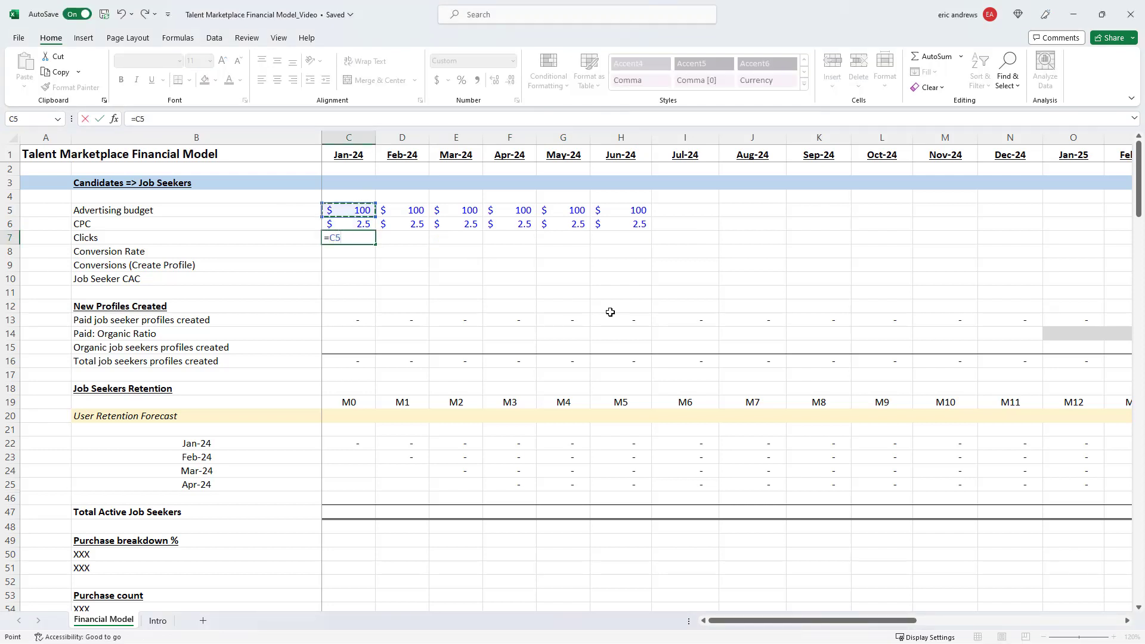
type("/")
key("Up")
key("Return")
Copy the Jan-24 clicks formula across the row through Jun-24
key("Up")
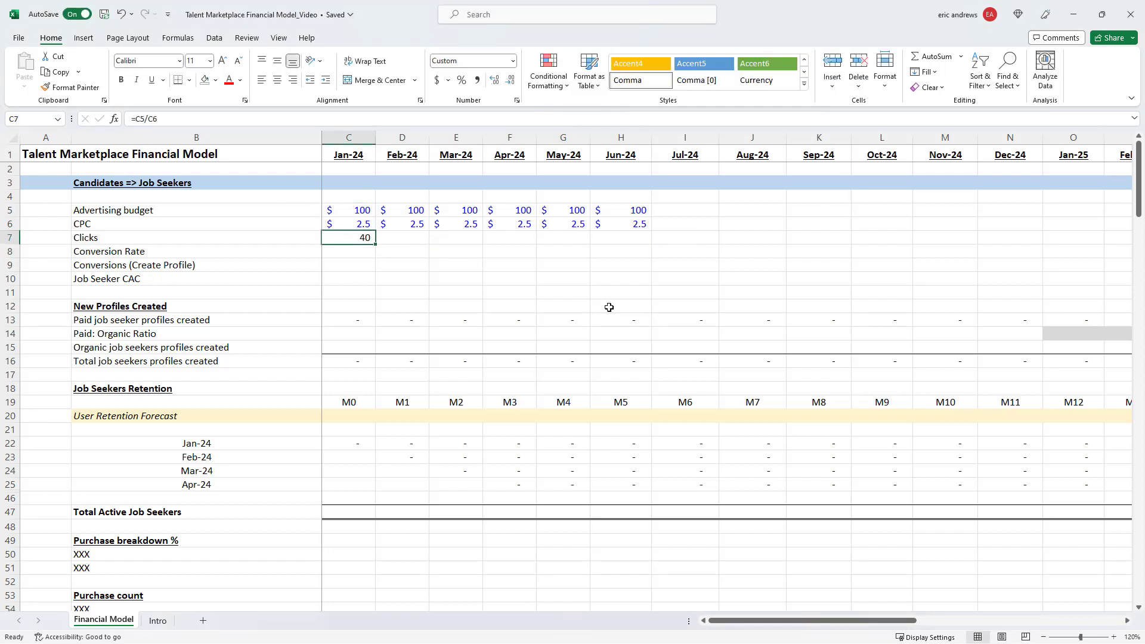
key("ctrl+c")
key("shift+Right")
key("shift+Right")
key("shift+Right")
key("shift+Right")
key("shift+Right")
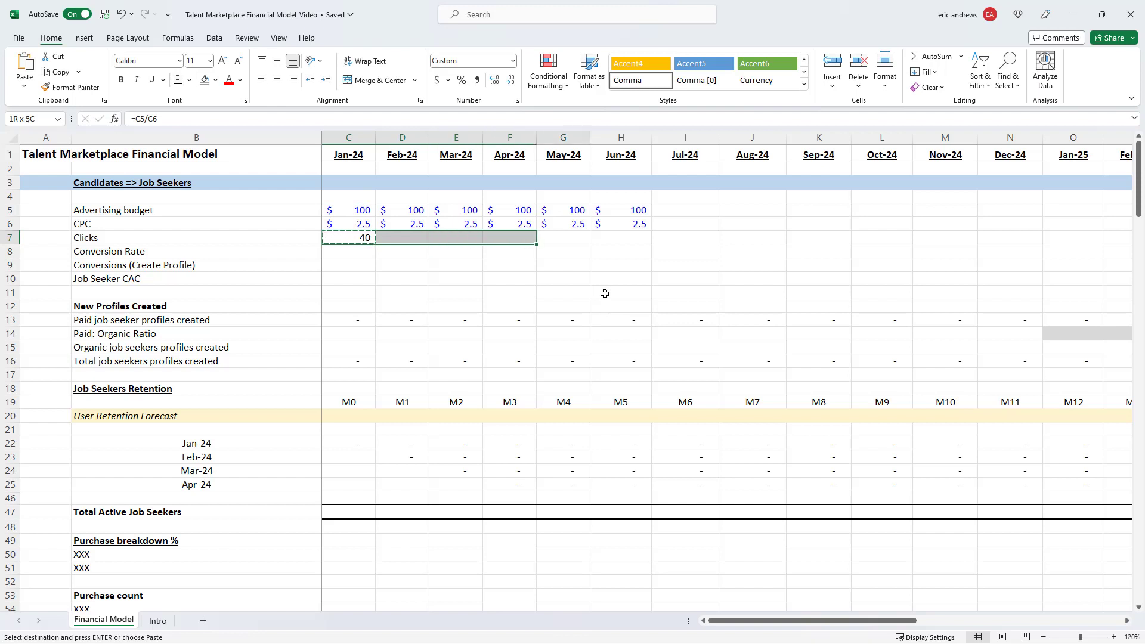
key("ctrl+v")
Set the Jan-24 job seeker conversion rate to 5%
key("Down")
key("Escape")
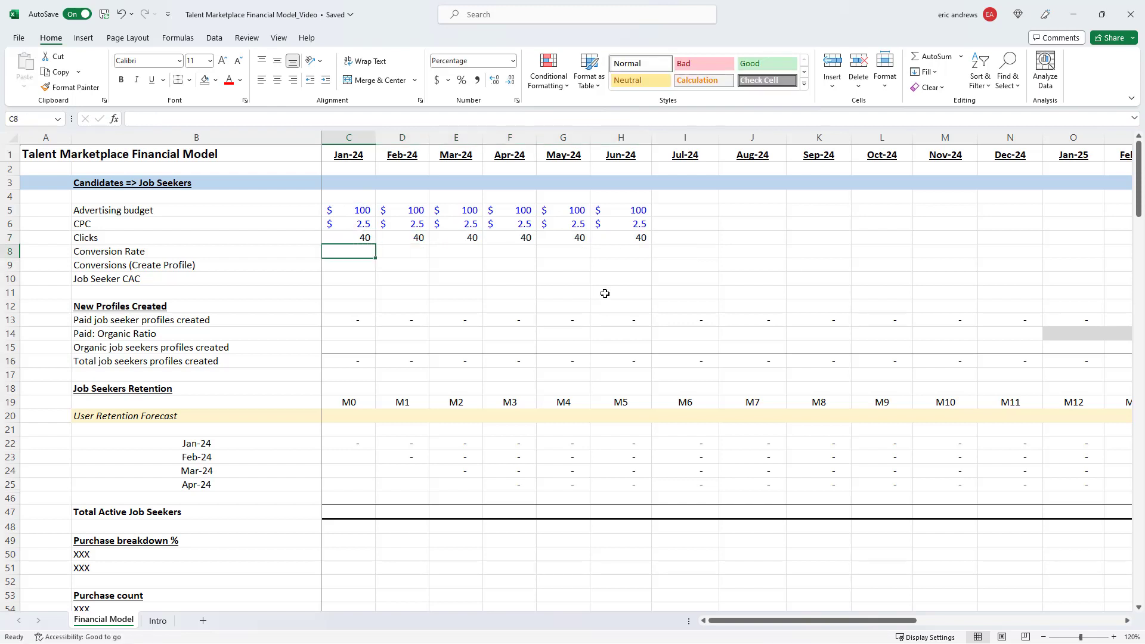
type("5%")
key("Return")
Copy the Jan-24 conversion rate across the row through Jun-24
key("Up")
key("ctrl+c")
key("shift+Right")
key("shift+Right")
key("shift+Right")
key("shift+Right")
key("shift+Right")
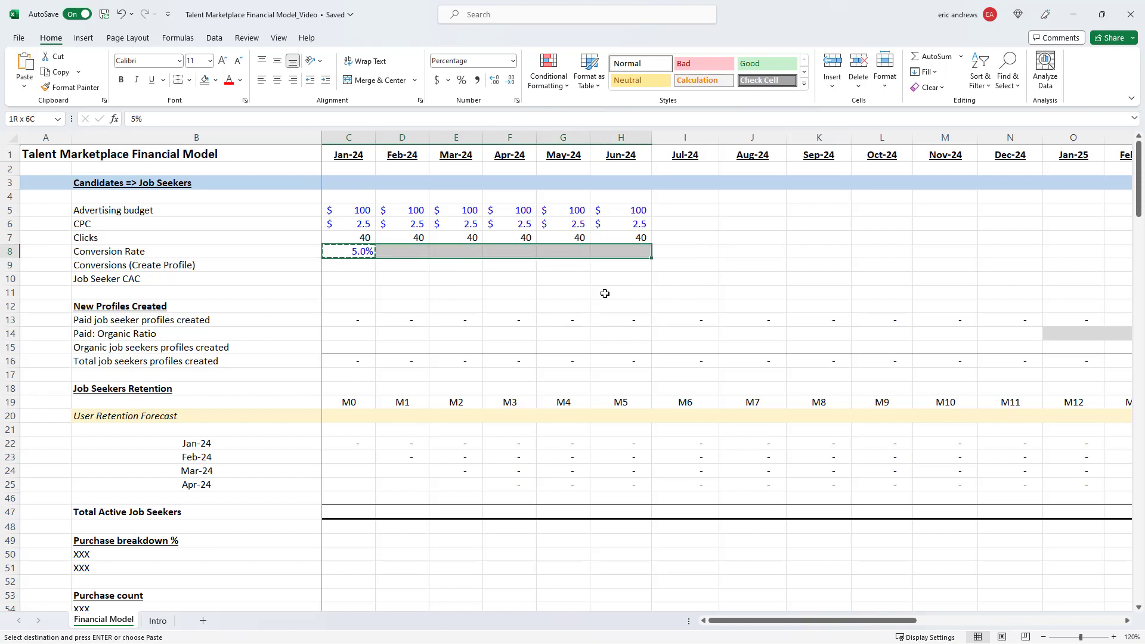
key("ctrl+v")
key("shift+Left")
key("shift+Left")
key("shift+Left")
key("shift+Left")
key("shift+Left")
key("Escape")
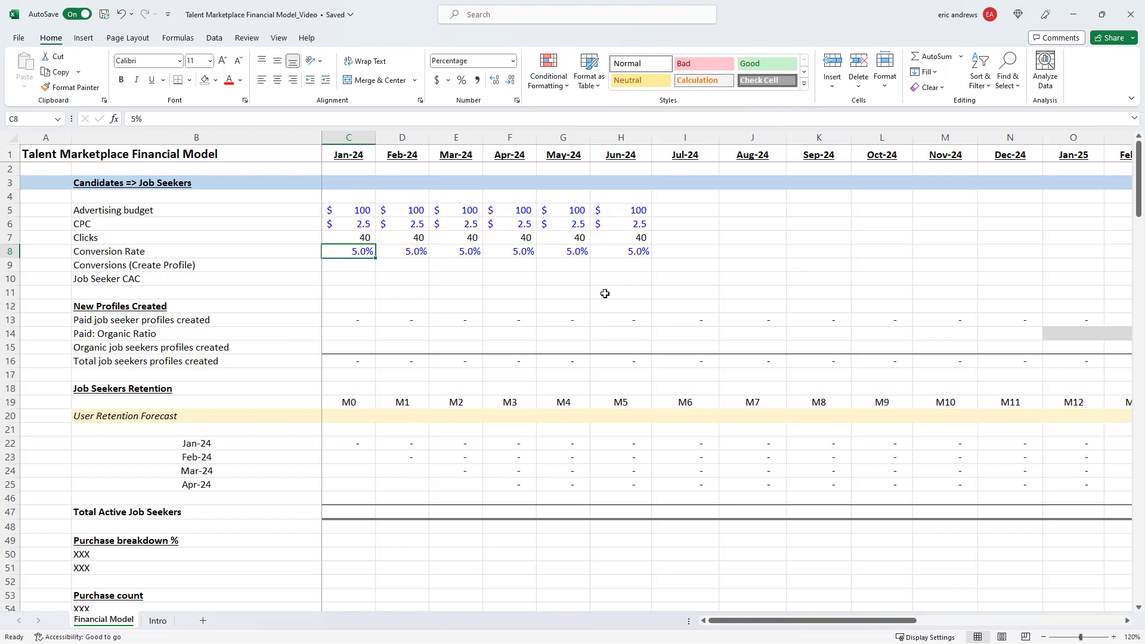
Calculate the Jan-24 Conversions (Create Profile) as clicks times conversion rate, rounded to whole numbers, using =ROUND(C7*C8,0)
key("Down")
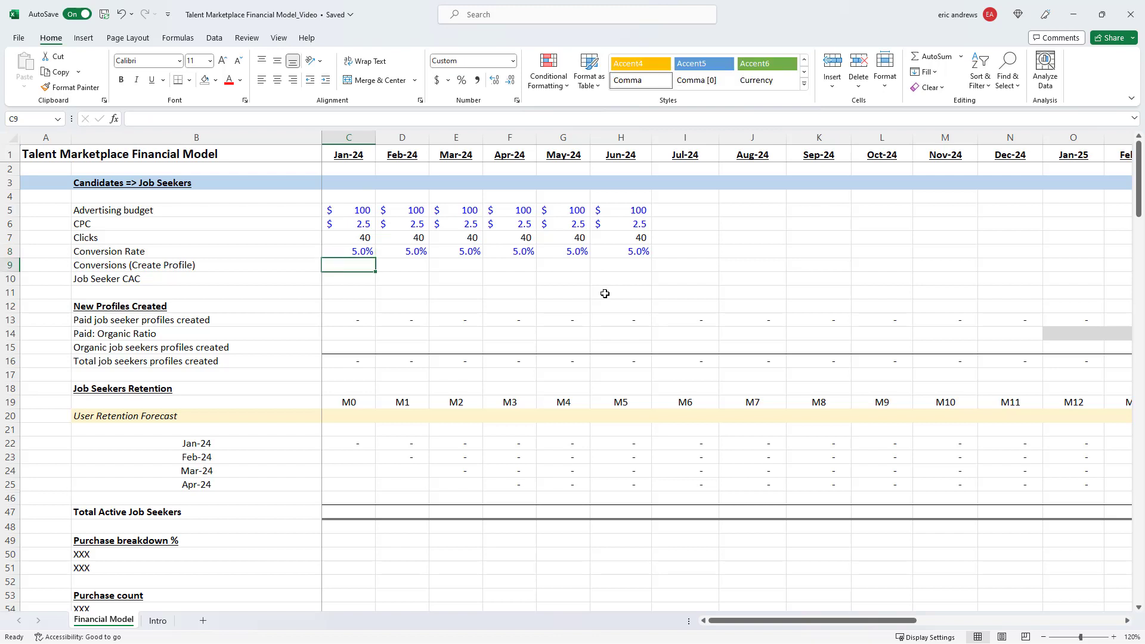
type("=")
key("Up")
key("Up")
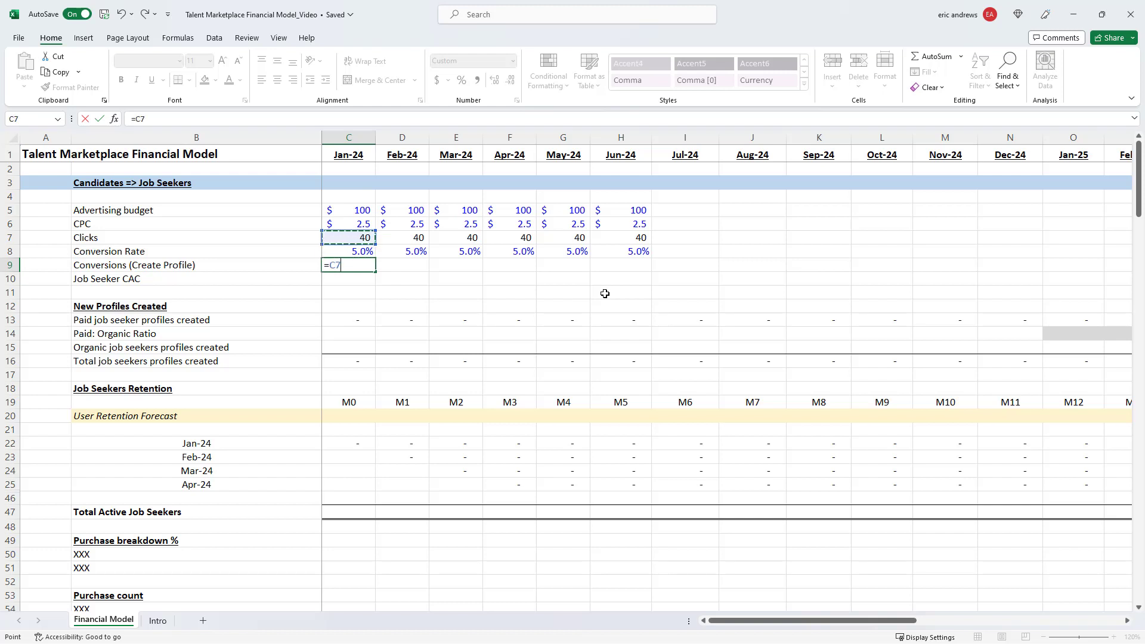
key("BackSpace")
key("BackSpace")
type("round(")
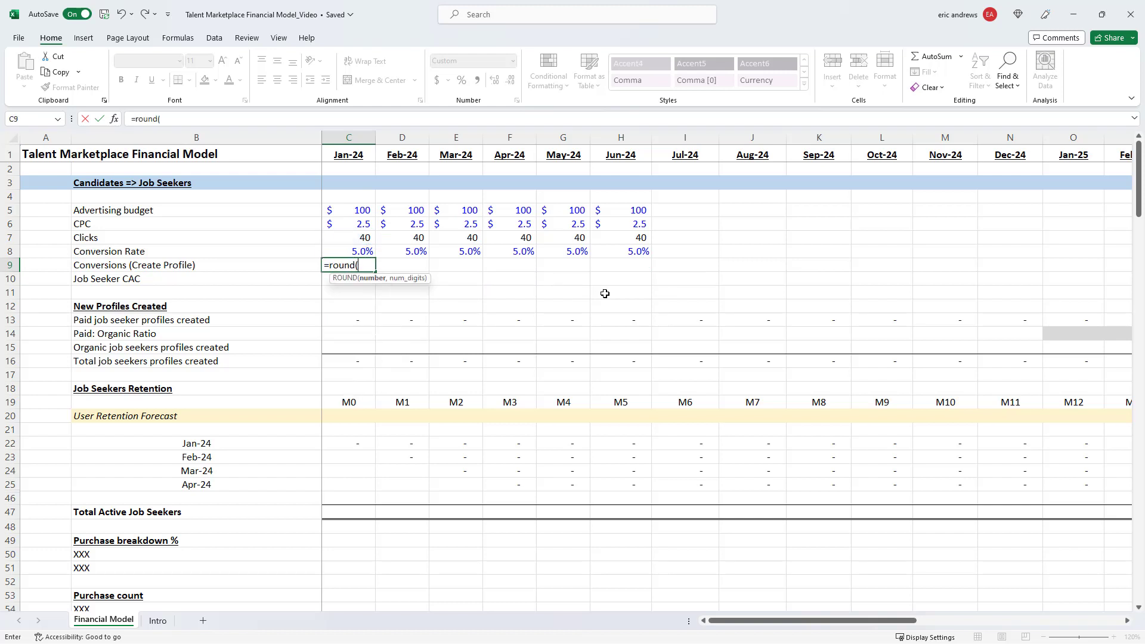
key("Up")
key("Up")
type("*")
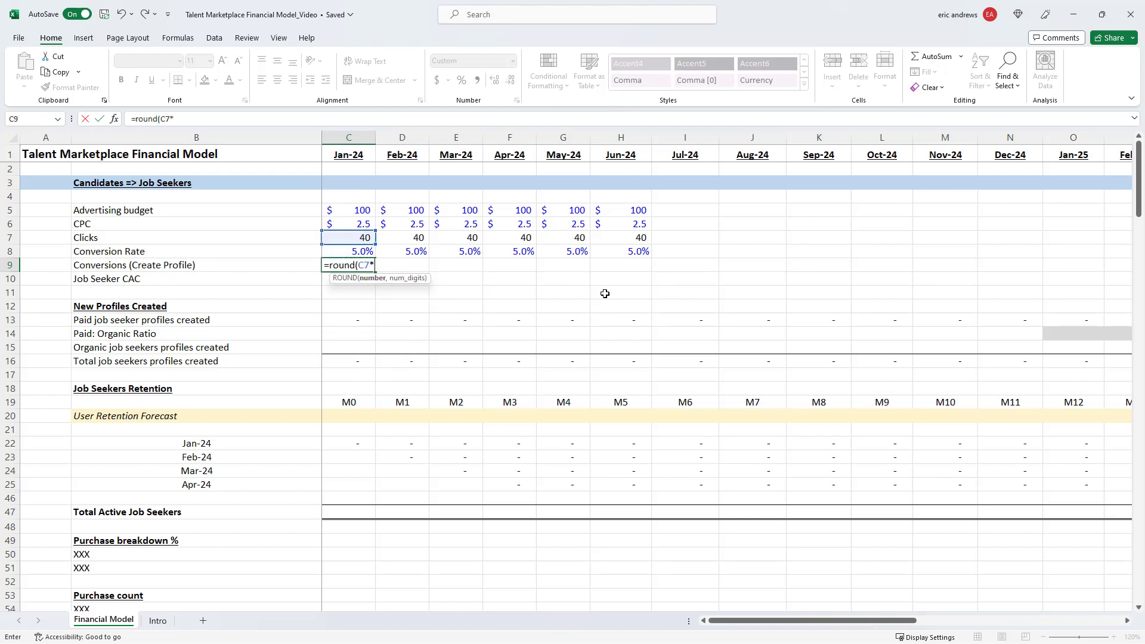
key("Up")
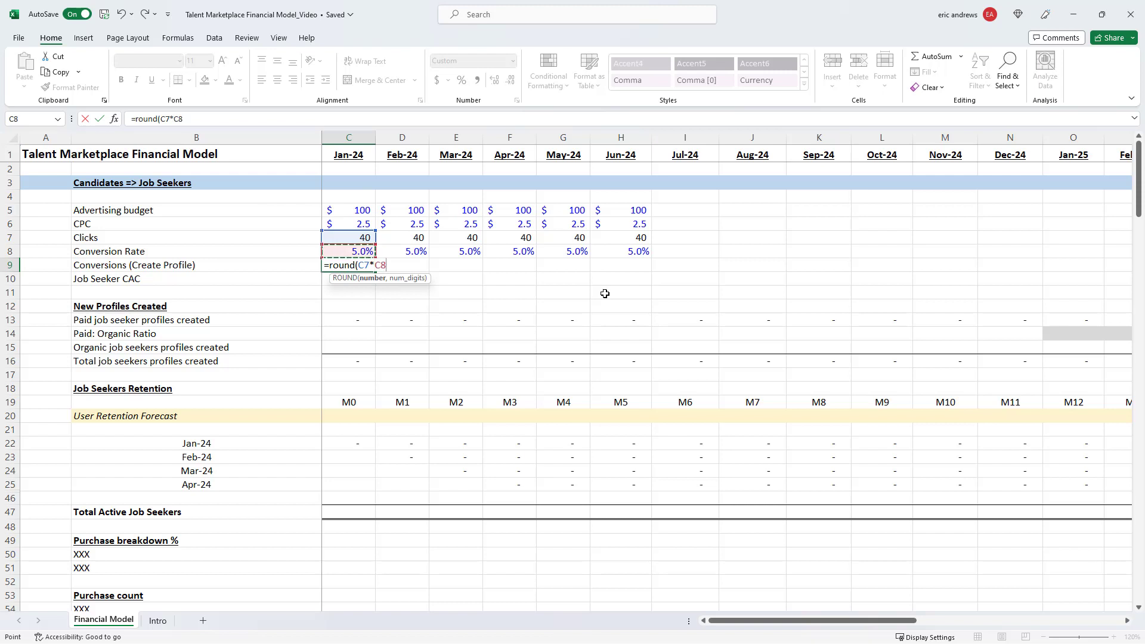
type(",0)")
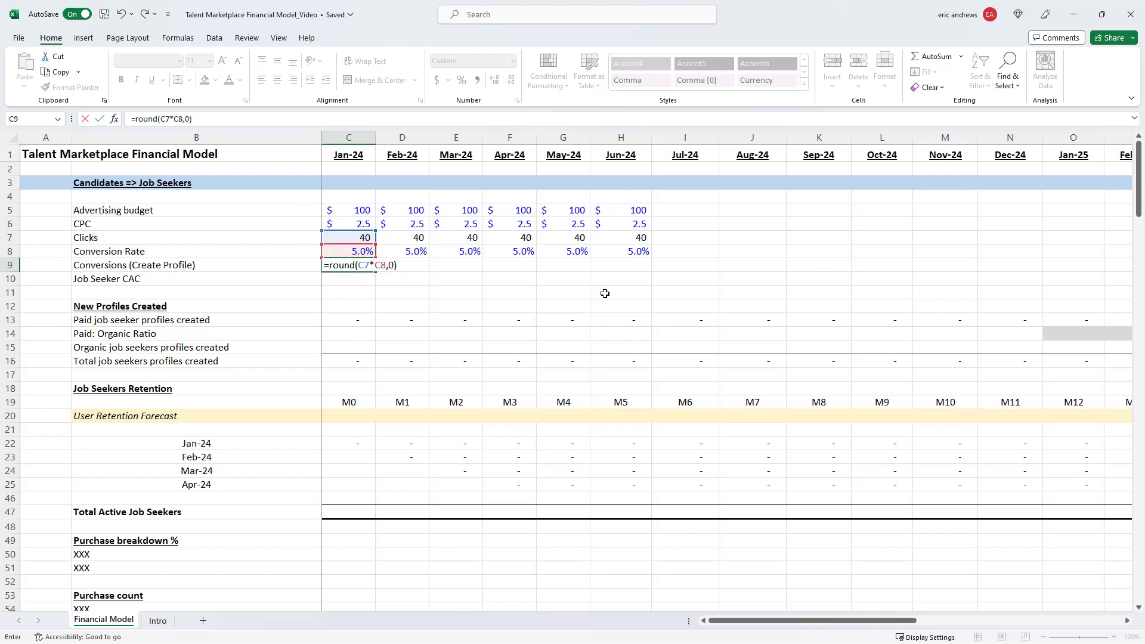
key("ctrl+Return")
Copy the Jan-24 Conversions (Create Profile) formula across the row through Jun-24
key("ctrl+c")
key("shift+Right")
key("shift+Right")
key("shift+Right")
key("shift+Right")
key("shift+Right")
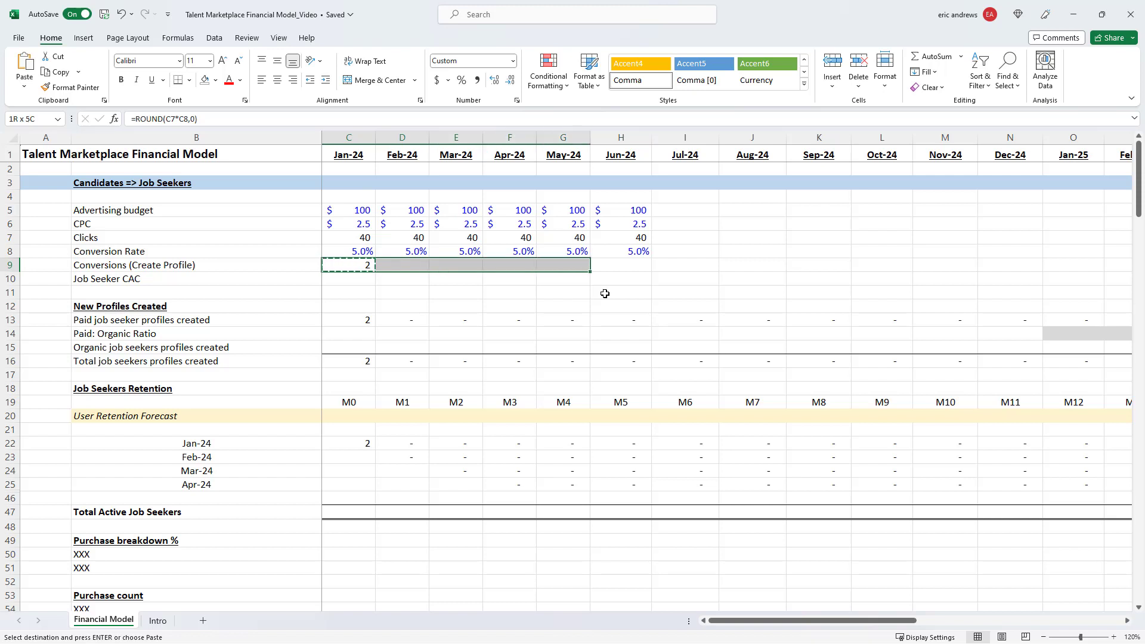
key("Return")
key("Left")
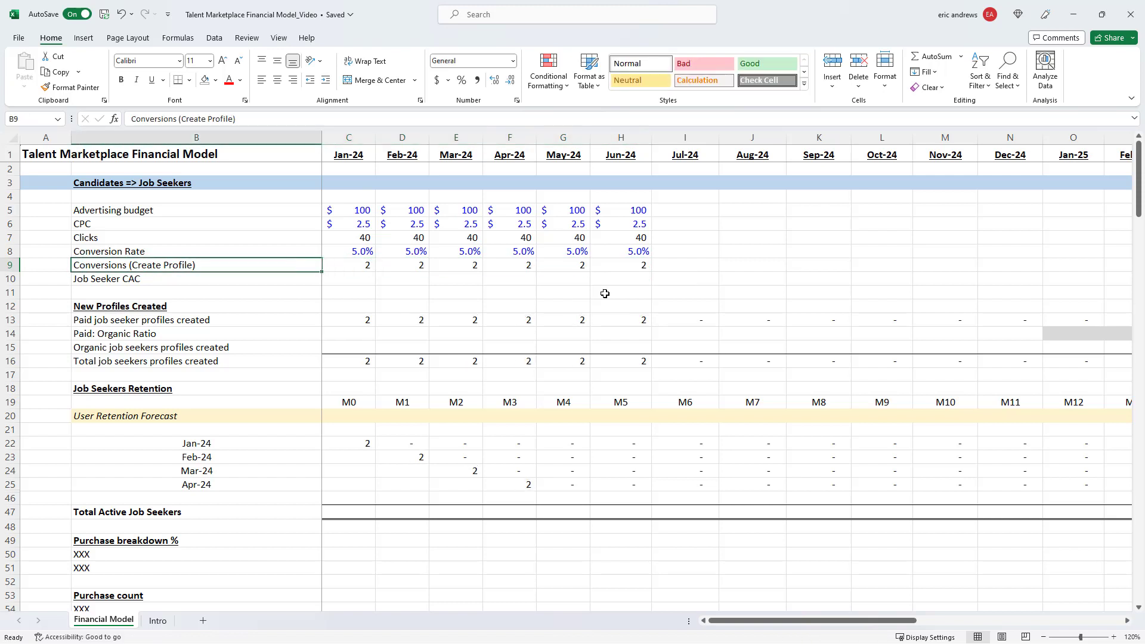
Calculate the Jan-24 Job Seeker CAC as advertising budget divided by conversions, using =C5/C9
key("Right")
key("Down")
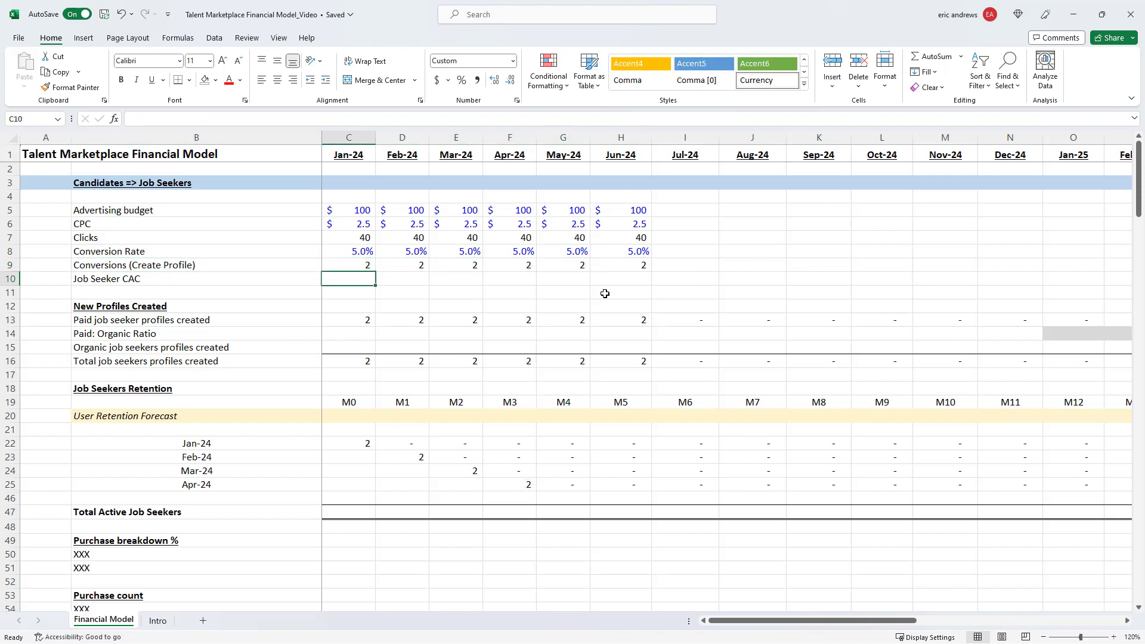
type("=")
left_click(355, 210)
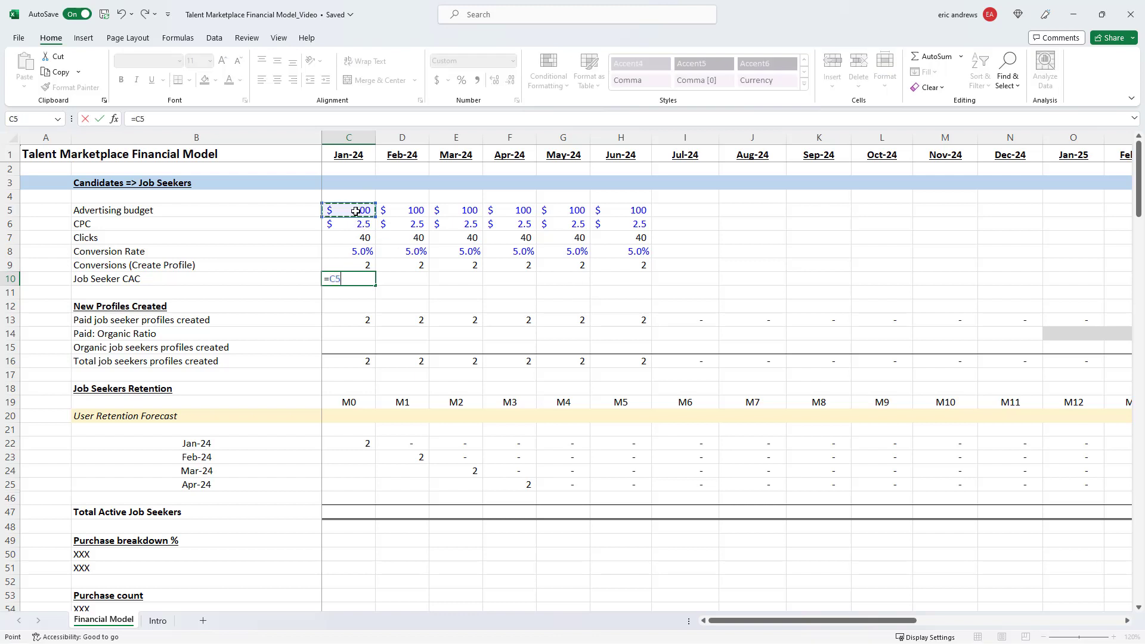
type("/")
key("Up")
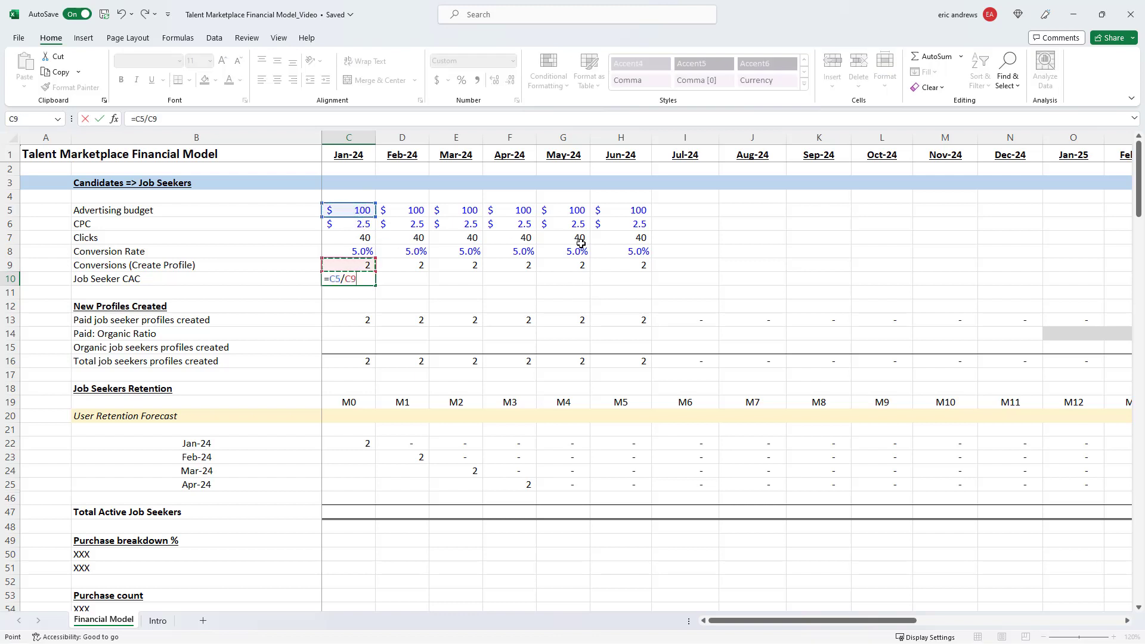
key("ctrl+Return")
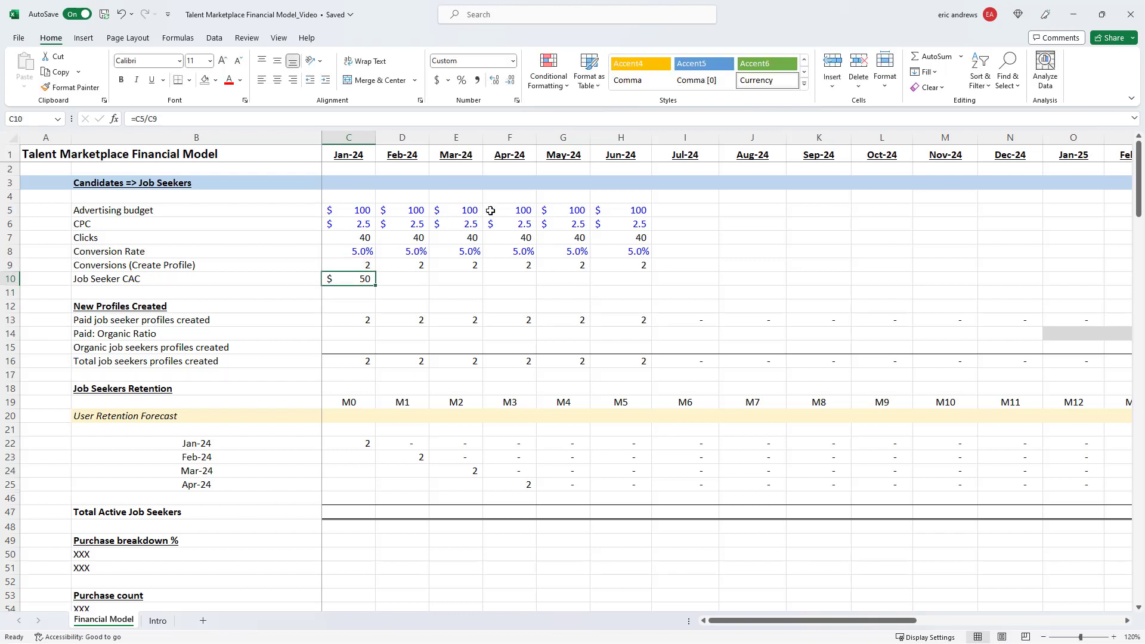
Copy the Jan-24 Job Seeker CAC formula across the row through Jun-24
key("ctrl+c")
key("shift+Right")
key("shift+Right")
key("shift+Right")
key("shift+Right")
key("shift+Right")
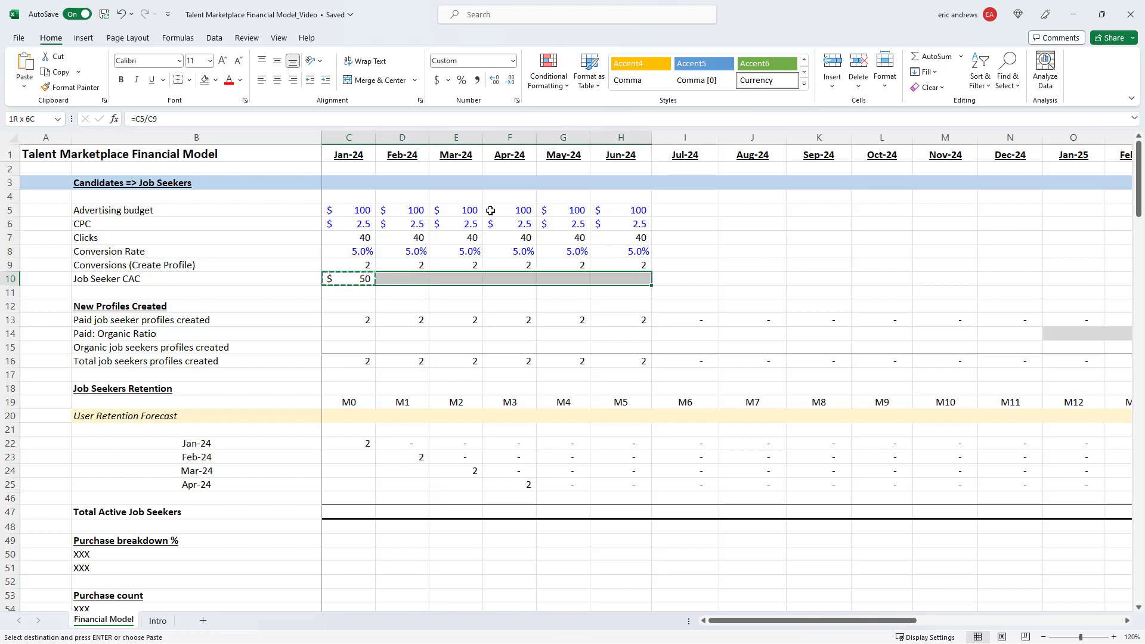
key("ctrl+v")
key("Escape")
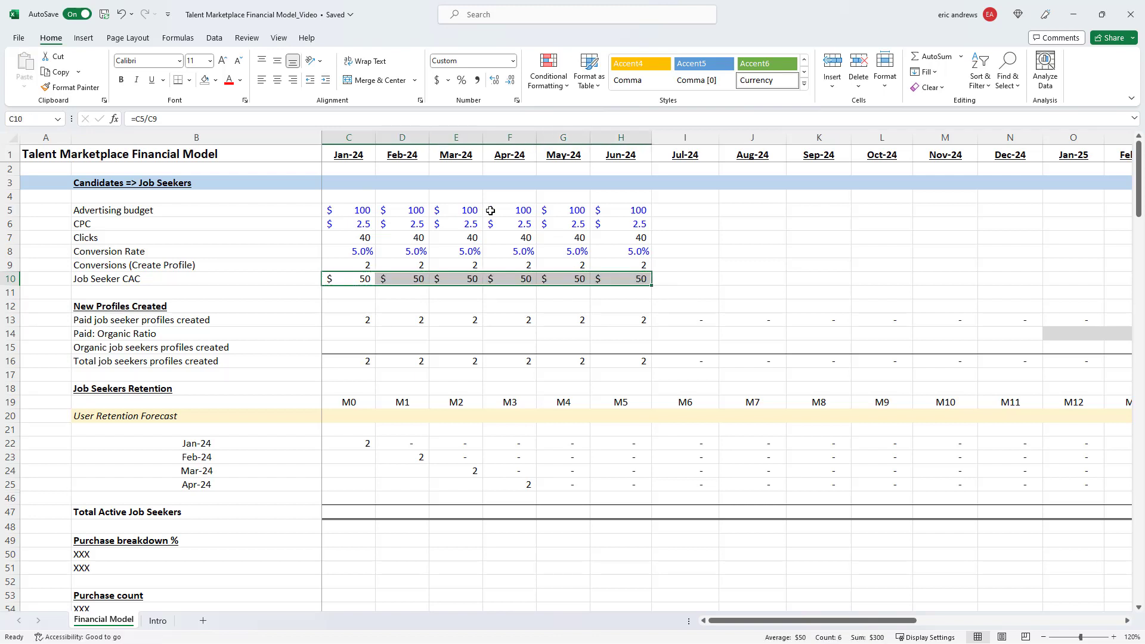
Copy the Jun-24 acquisition figures from advertising budget down to Job Seeker CAC into Jul-24 through Dec-24
key("Right")
key("Up")
key("Up")
key("Up")
key("Up")
key("Up")
key("Right")
key("Right")
key("Right")
key("Right")
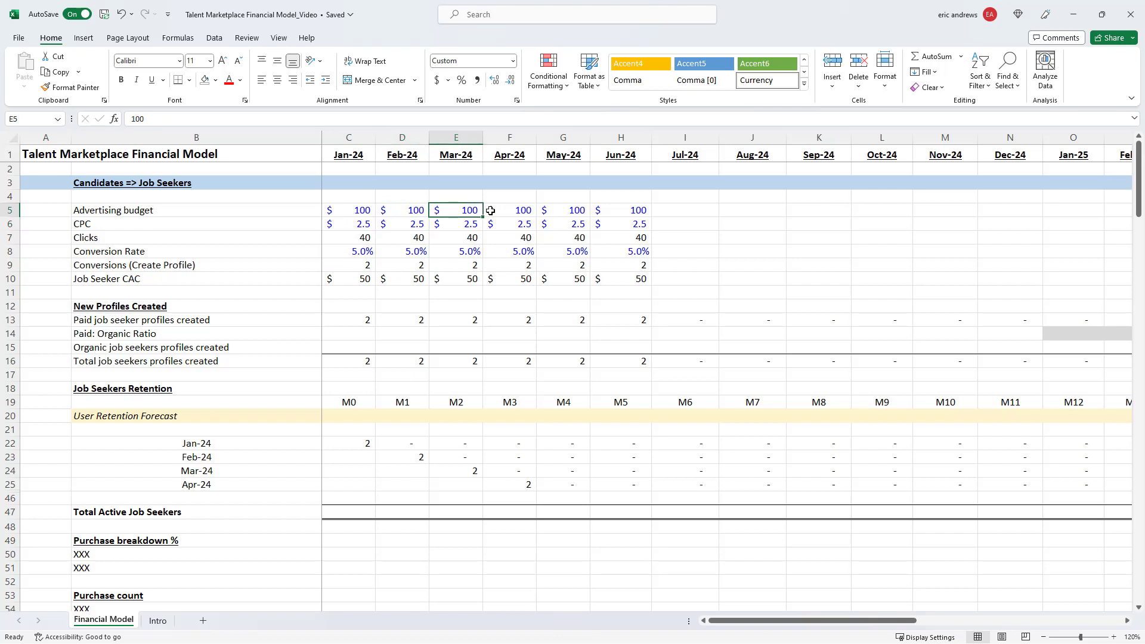
key("shift+Down")
key("shift+Down")
key("shift+Down")
key("shift+Down")
key("shift+Down")
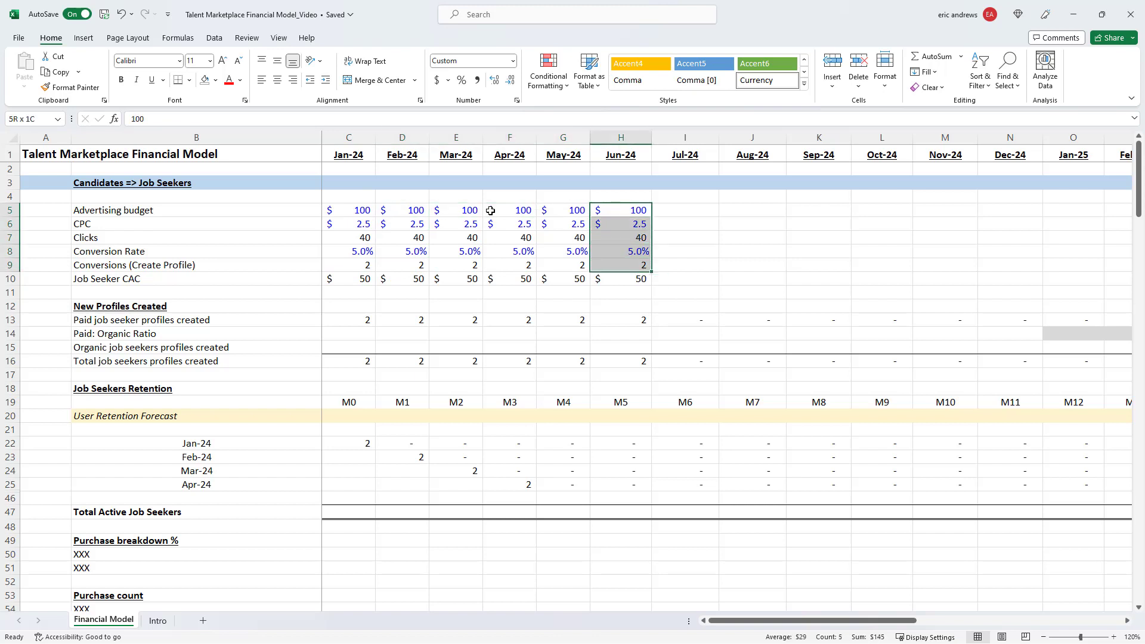
key("ctrl+c")
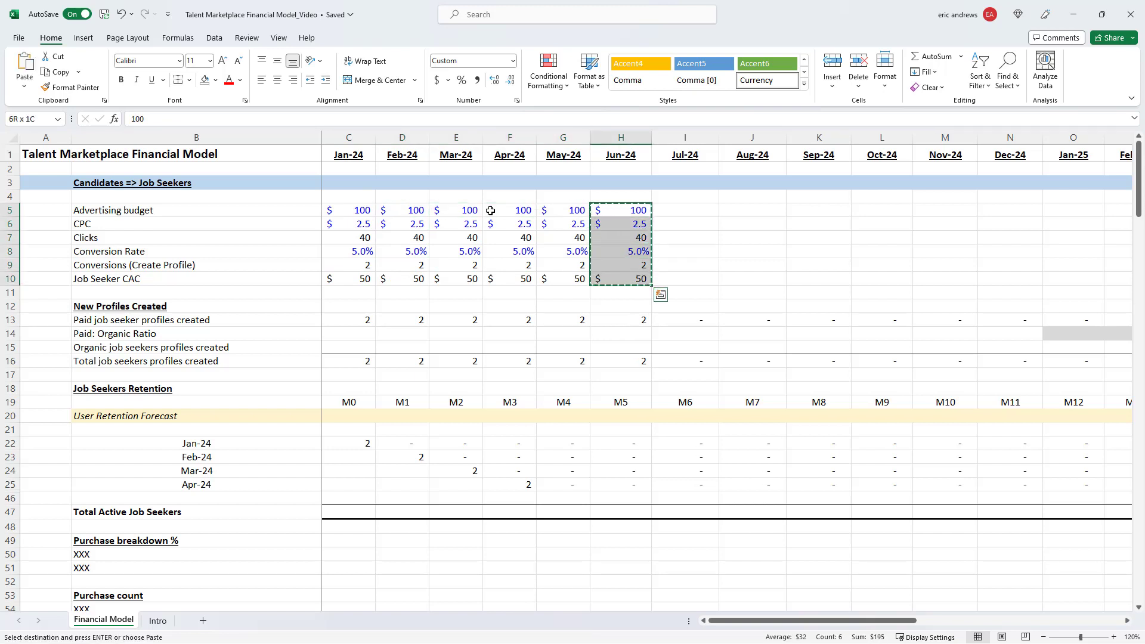
key("Right")
key("shift+Right")
key("shift+Right")
key("shift+Right")
key("shift+Right")
key("shift+Right")
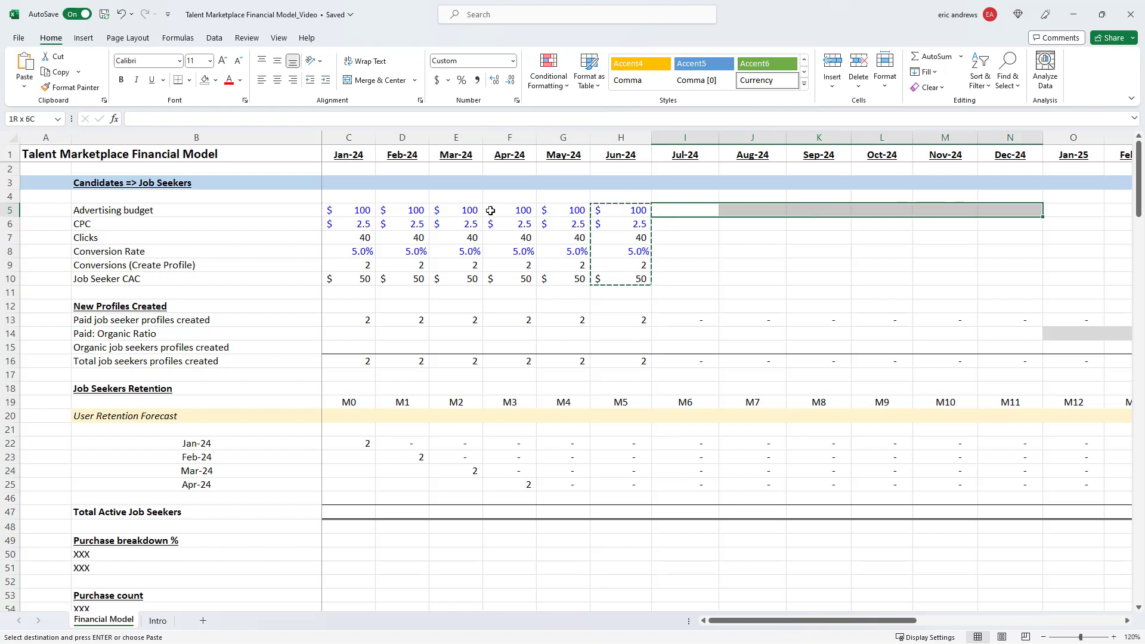
key("ctrl+v")
Set the Jul-24 job seeker advertising budget to 1500
key("Left")
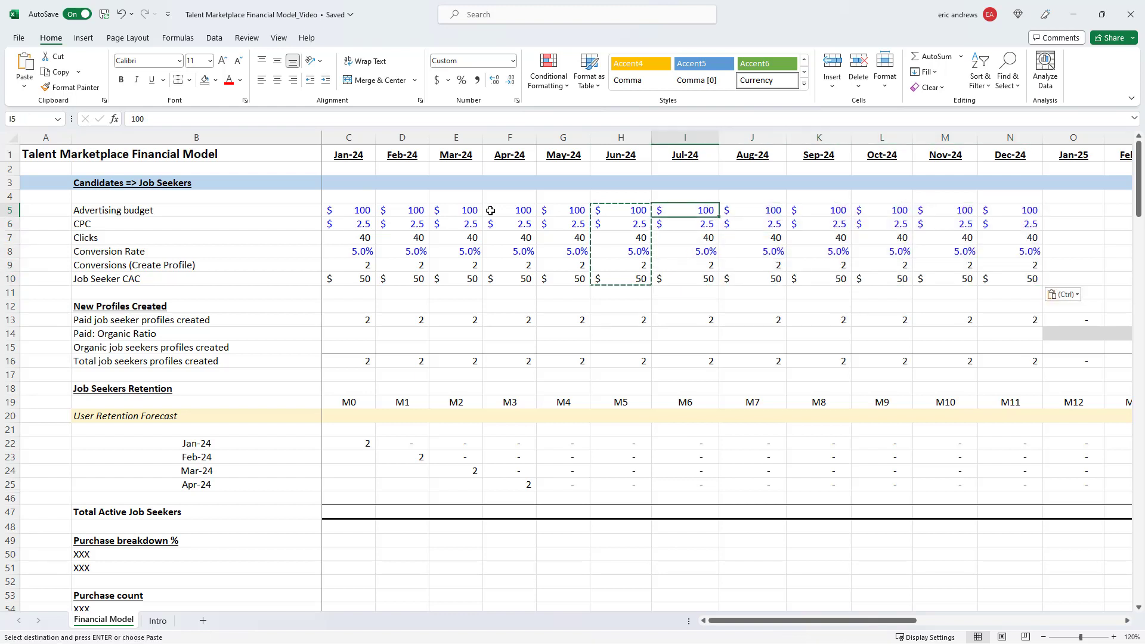
type("150")
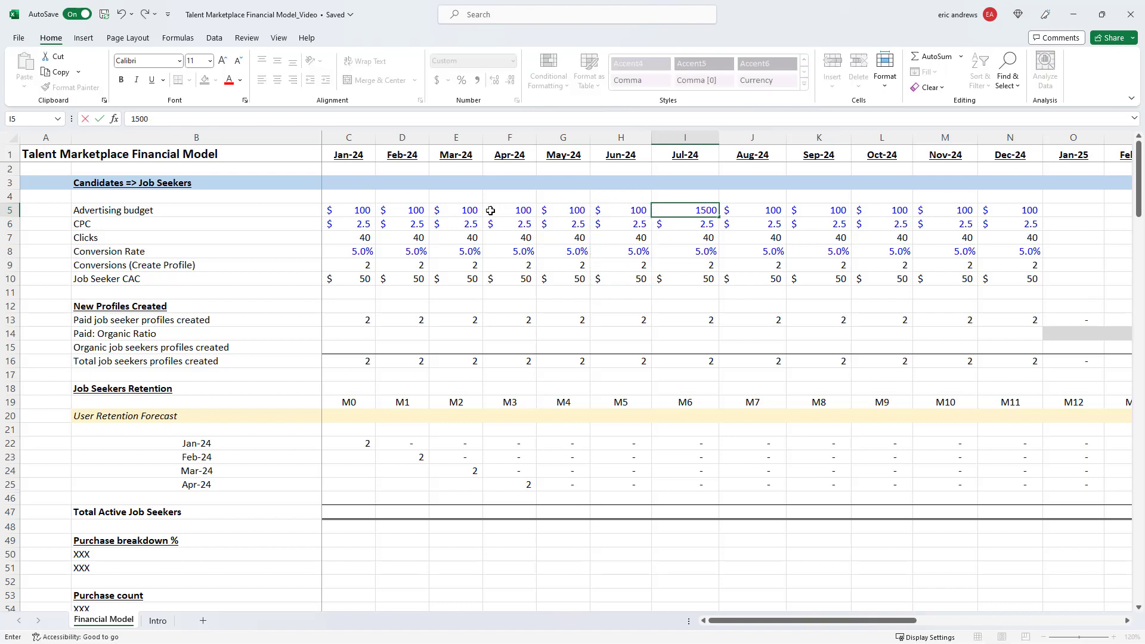
key("ctrl+Return")
Copy the Jul-24 advertising budget across the row through Dec-24
key("ctrl+c")
key("shift+Right")
key("shift+Right")
key("shift+Right")
key("shift+Right")
key("shift+Right")
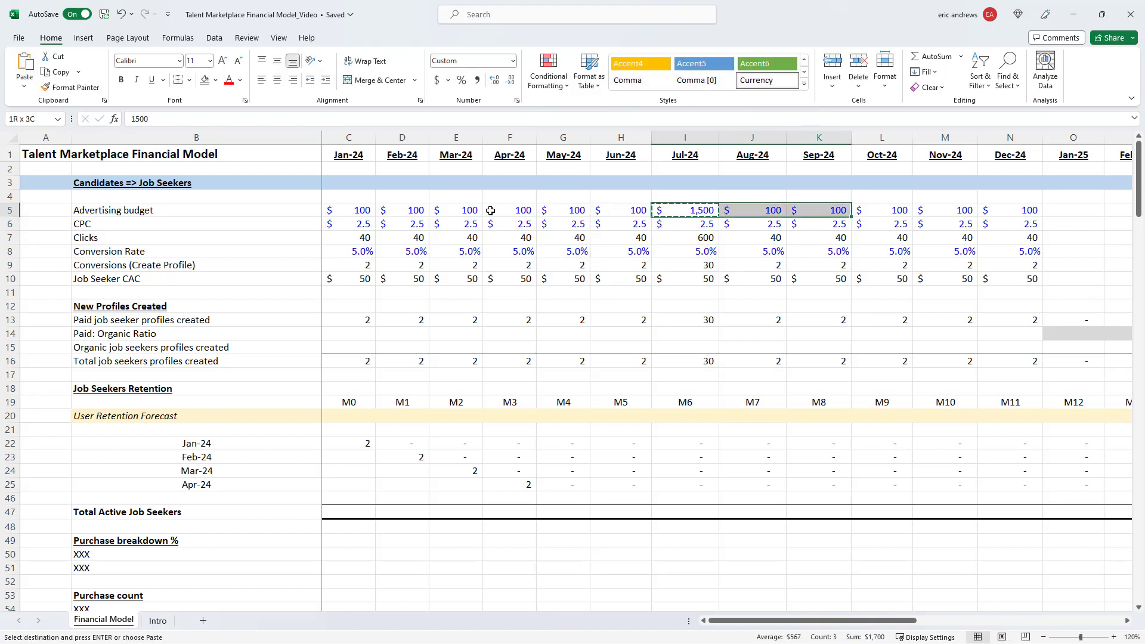
key("ctrl+v")
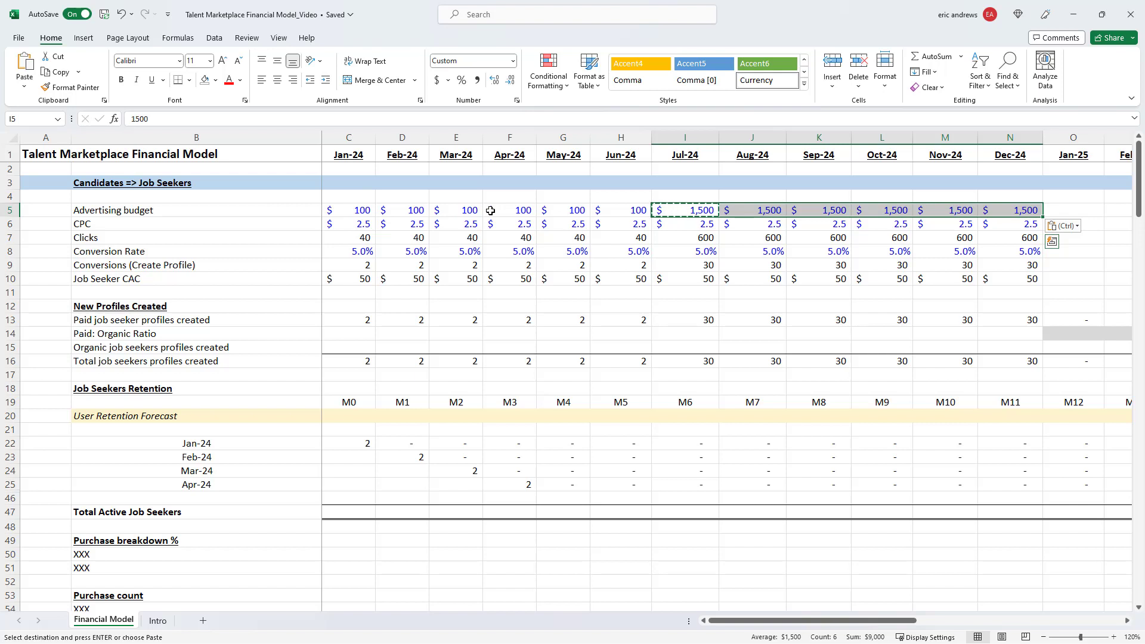
left_click(697, 210)
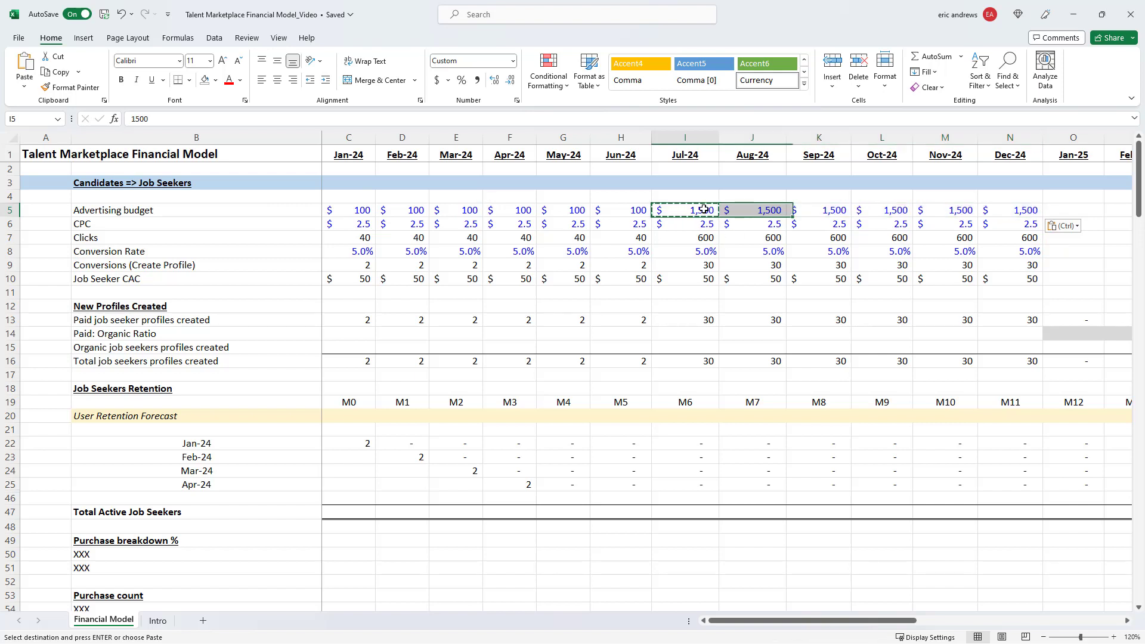
key("Escape")
Look along the advertising budget row from Jul-24 into 2025 and back to mid-2024
key("Right")
key("Right")
key("Right")
key("Right")
key("Right")
key("Right")
key("Right")
key("Right")
key("Right")
key("Right")
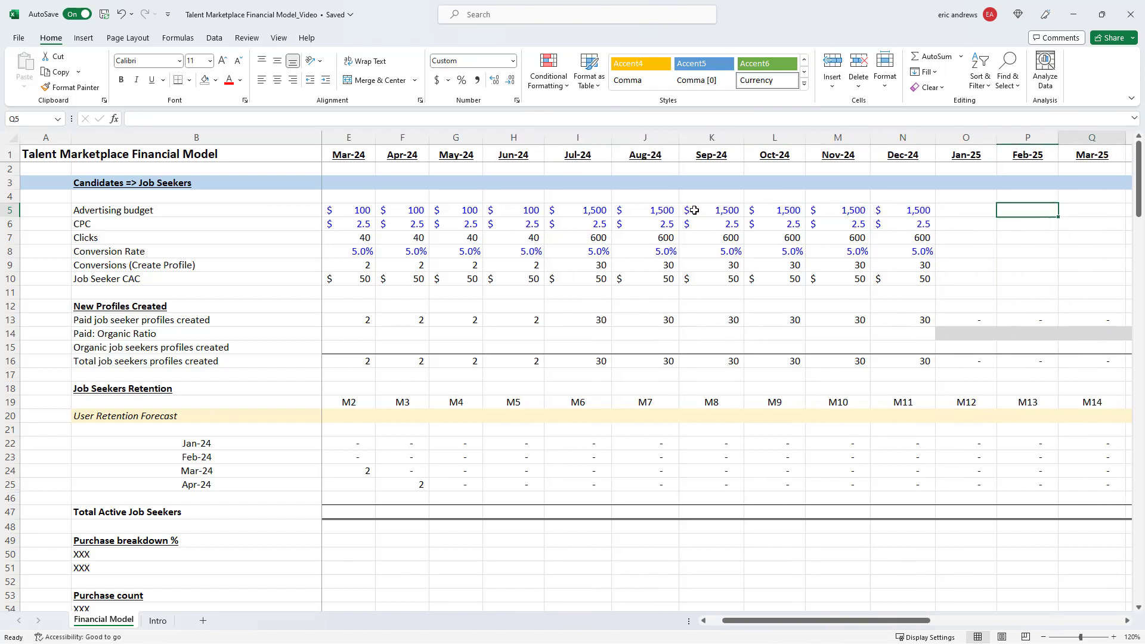
key("Left")
key("Left")
key("Left")
key("Left")
key("Left")
key("Left")
key("Left")
key("Left")
key("Left")
key("Left")
key("Left")
key("Left")
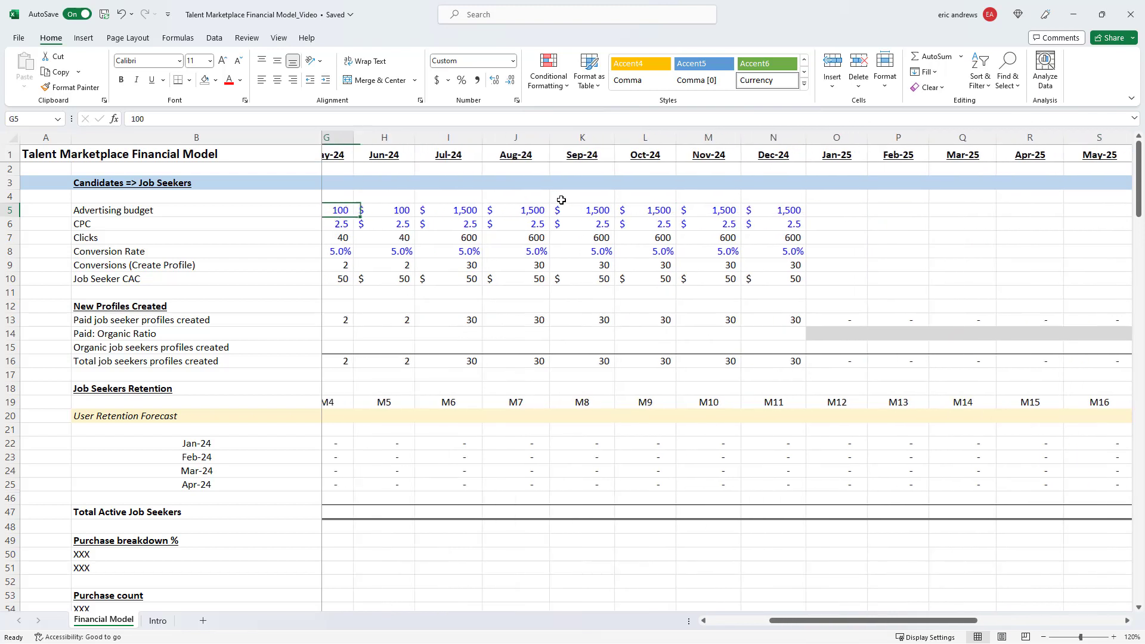
Examine the conversions and Job Seeker CAC formulas across the second half of 2024
left_click(486, 266)
left_click(563, 266)
left_click(620, 266)
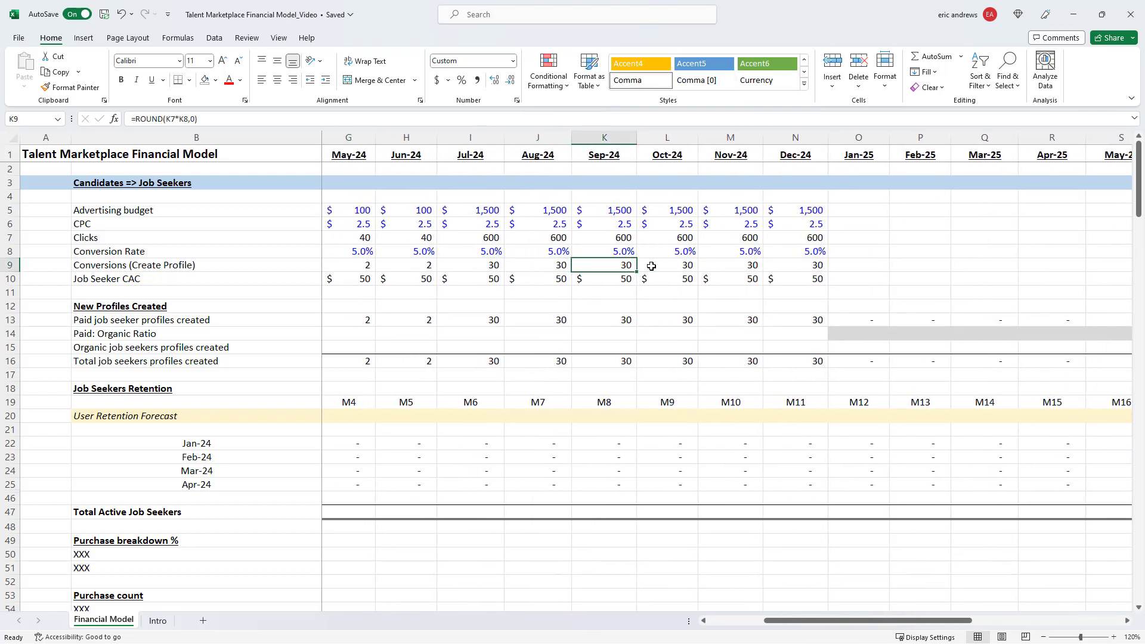
left_click(651, 265)
left_click(733, 267)
left_click(800, 266)
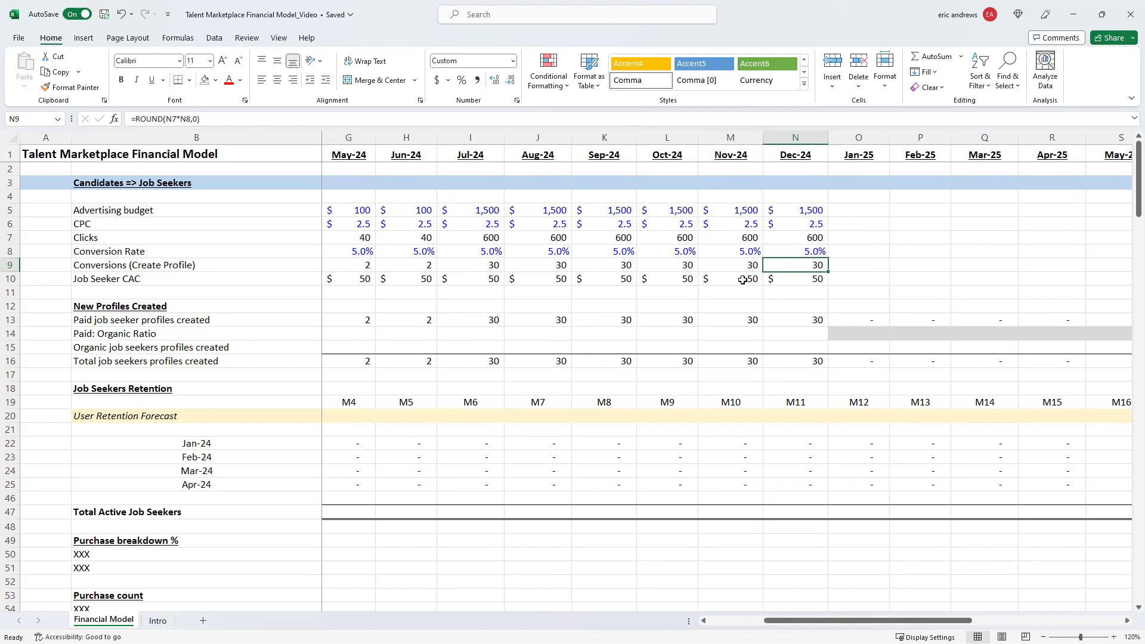
left_click(787, 282)
left_click(711, 277)
left_click(579, 278)
left_click(519, 279)
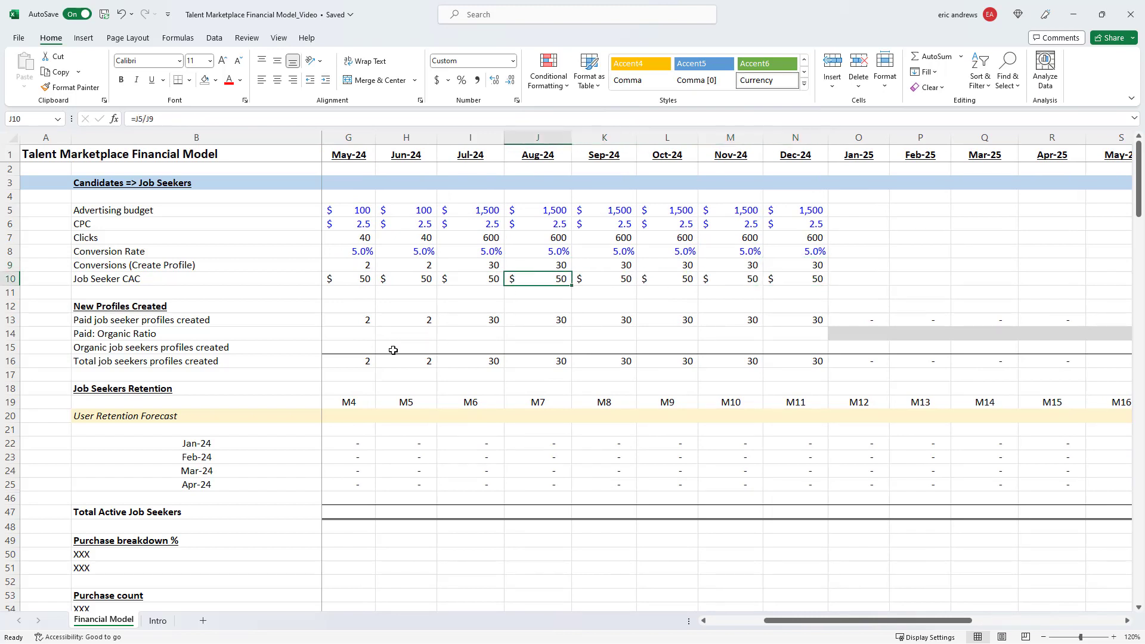
Set the organic job seeker profiles created in Jan-24 to 5
left_click(444, 349)
key("Left")
key("Left")
key("Left")
key("Left")
key("Left")
key("Left")
key("Left")
key("Left")
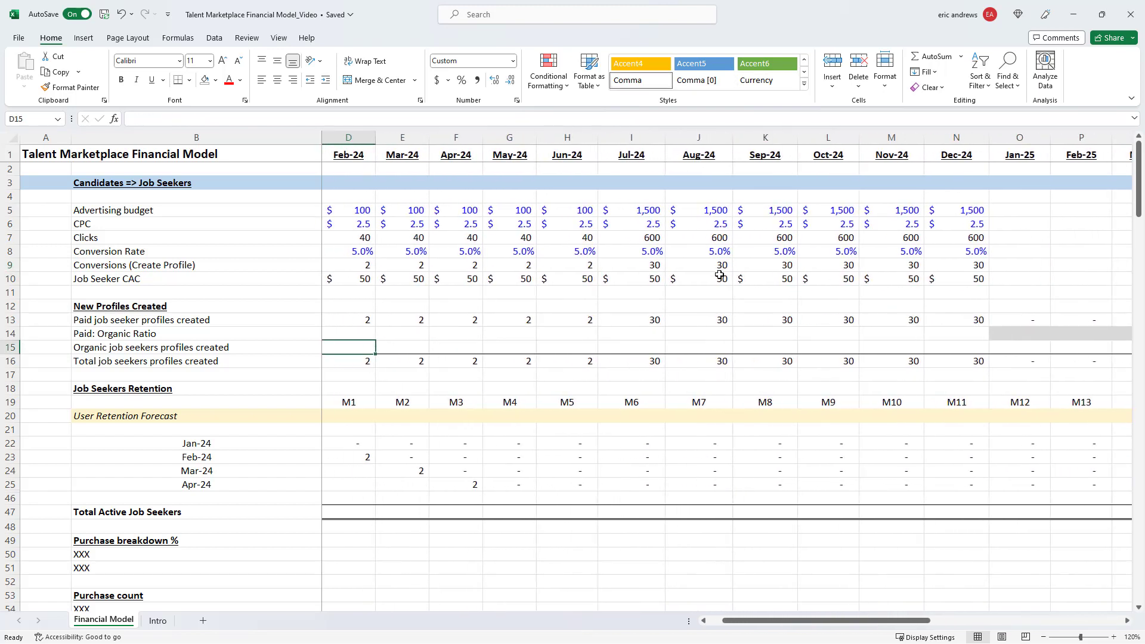
key("Right")
key("Right")
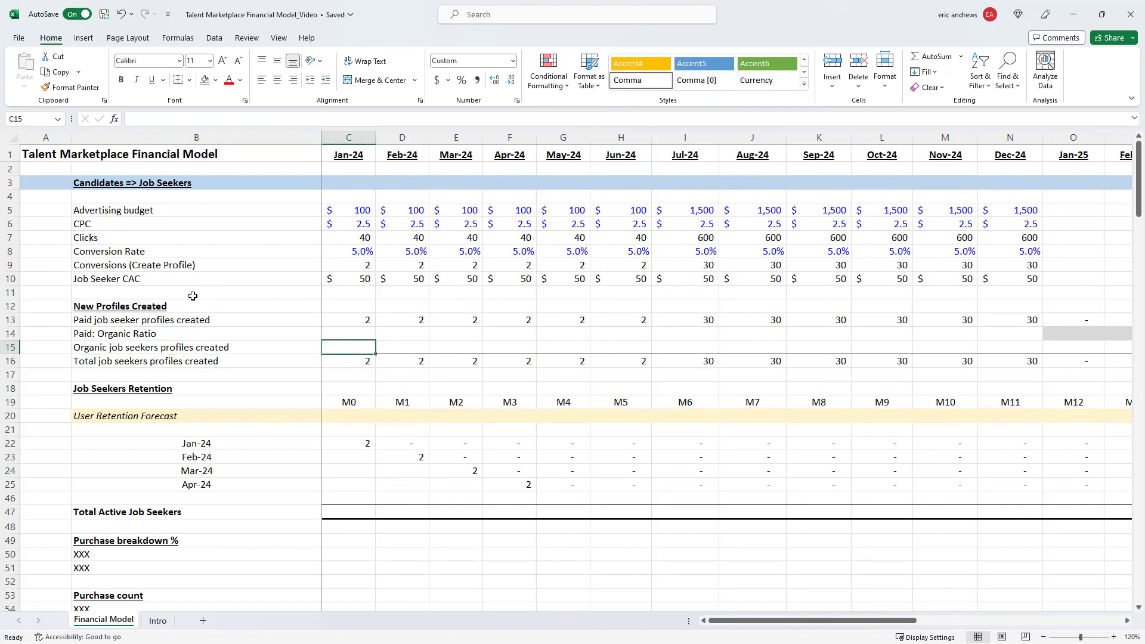
type("5")
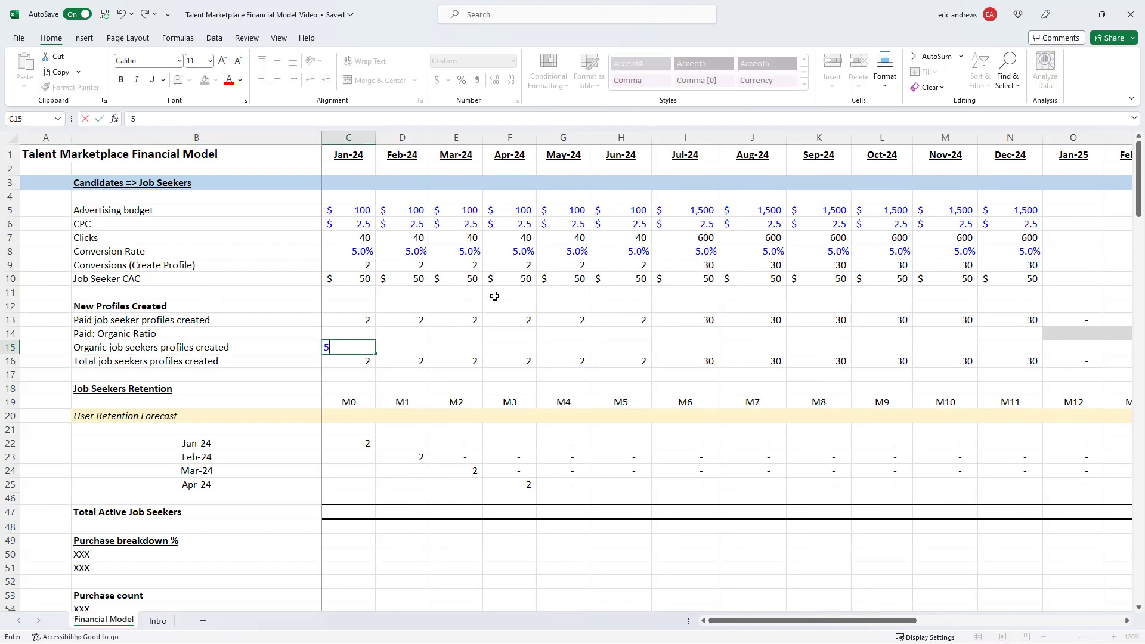
key("ctrl+Return")
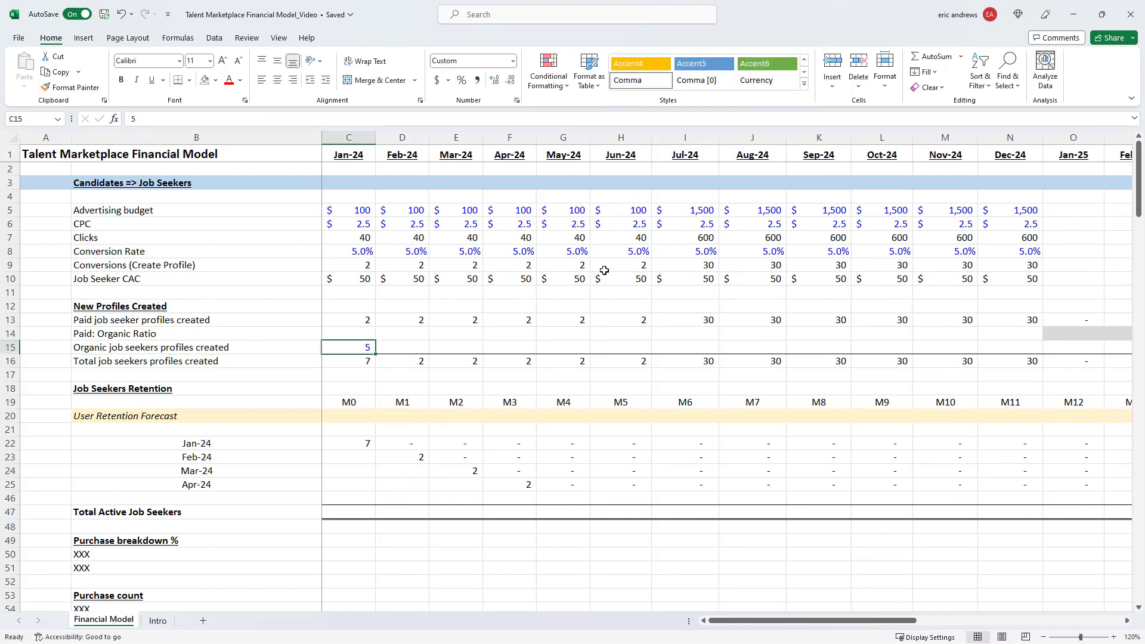
Set the organic job seeker profiles created to 10 for Feb-24, 15 for Mar-24 and 20 for Apr-24
key("Right")
type("10")
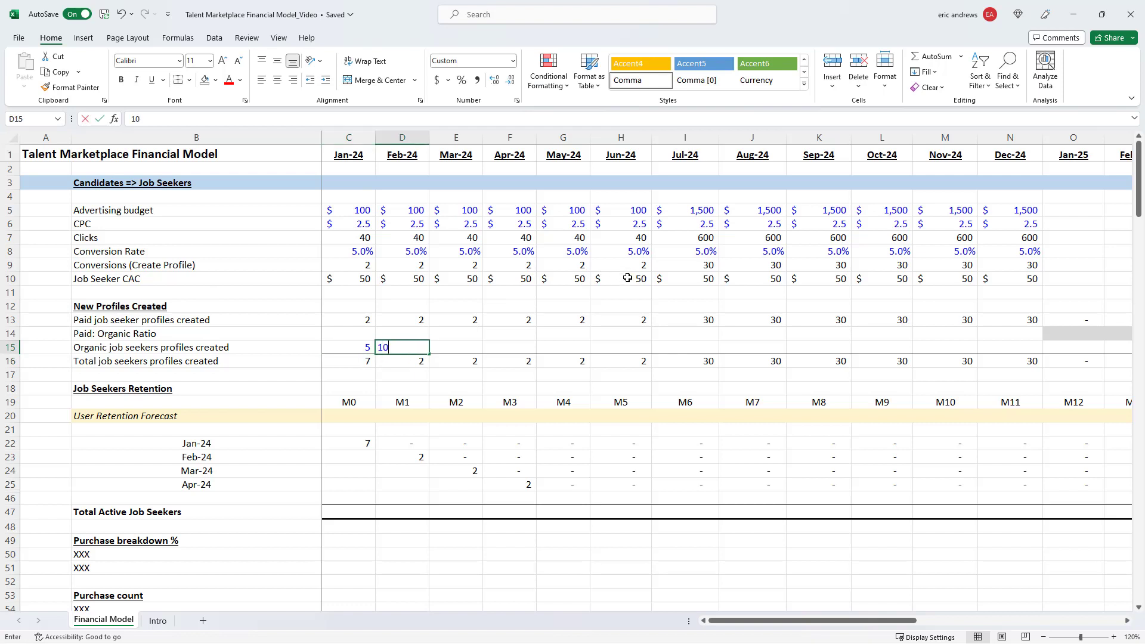
key("ctrl+Return")
key("Right")
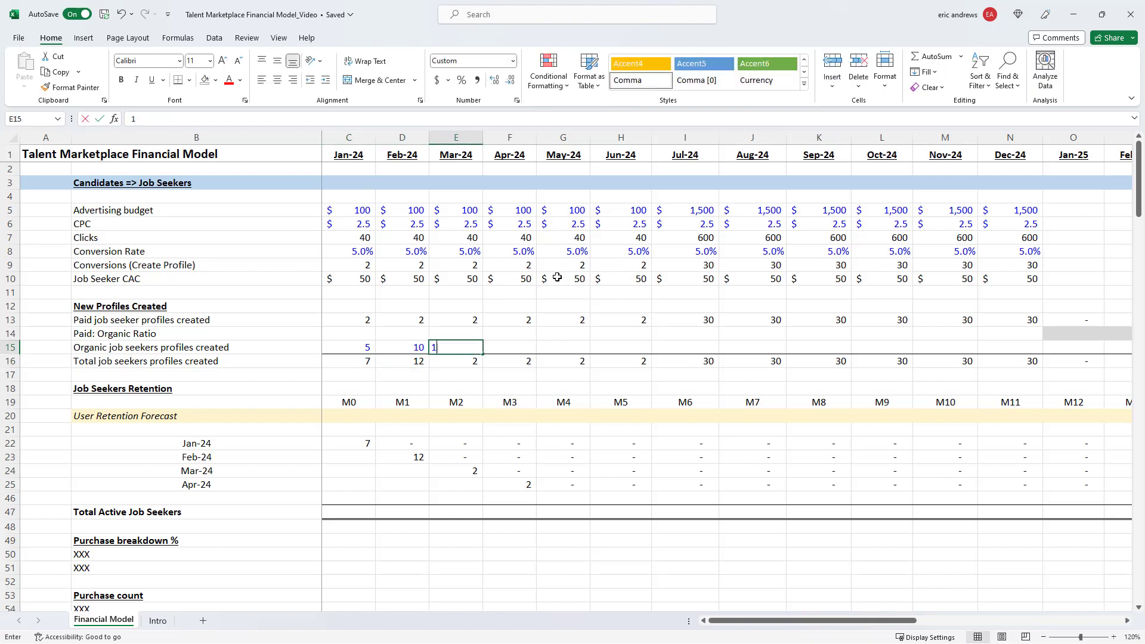
type("15")
key("ctrl+Return")
key("ctrl+c")
key("Right")
key("ctrl+v")
type("20")
key("Return")
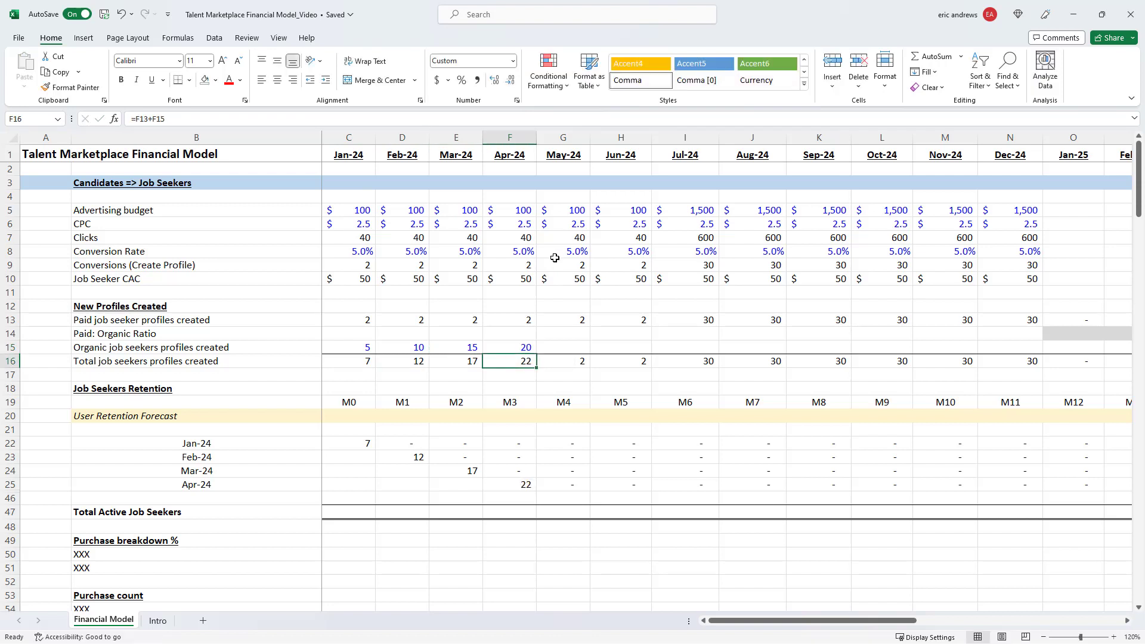
Calculate May-24 organic job seeker profiles as the Apr-24 value plus 5, and copy the formula to Jun-24
key("Up")
key("Right")
type("=")
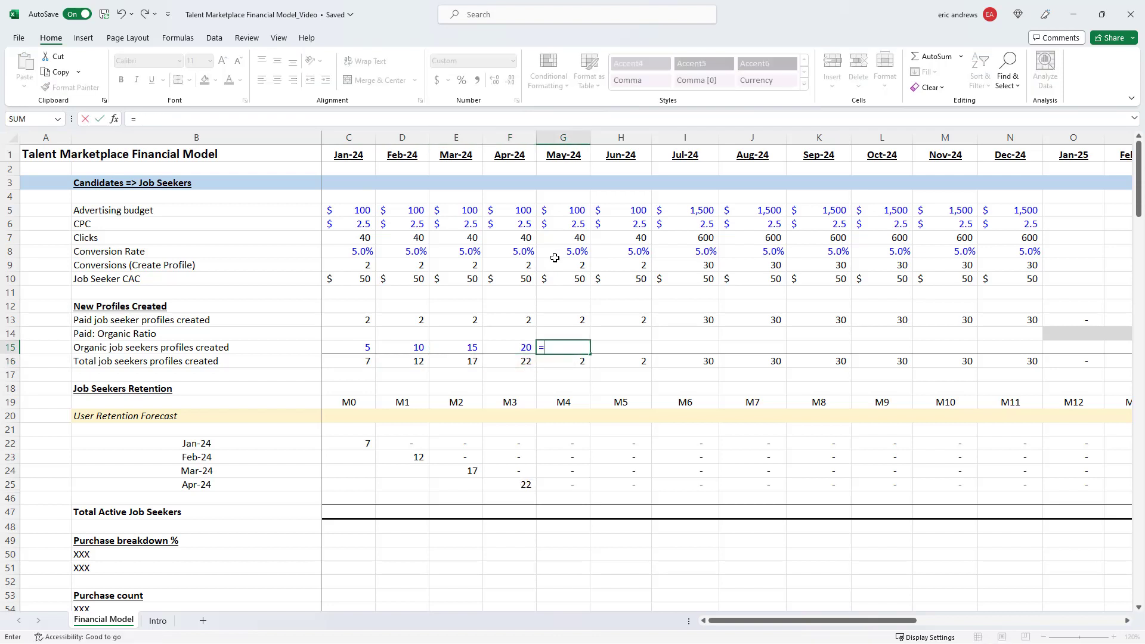
key("Left")
type("+5")
key("Return")
key("Up")
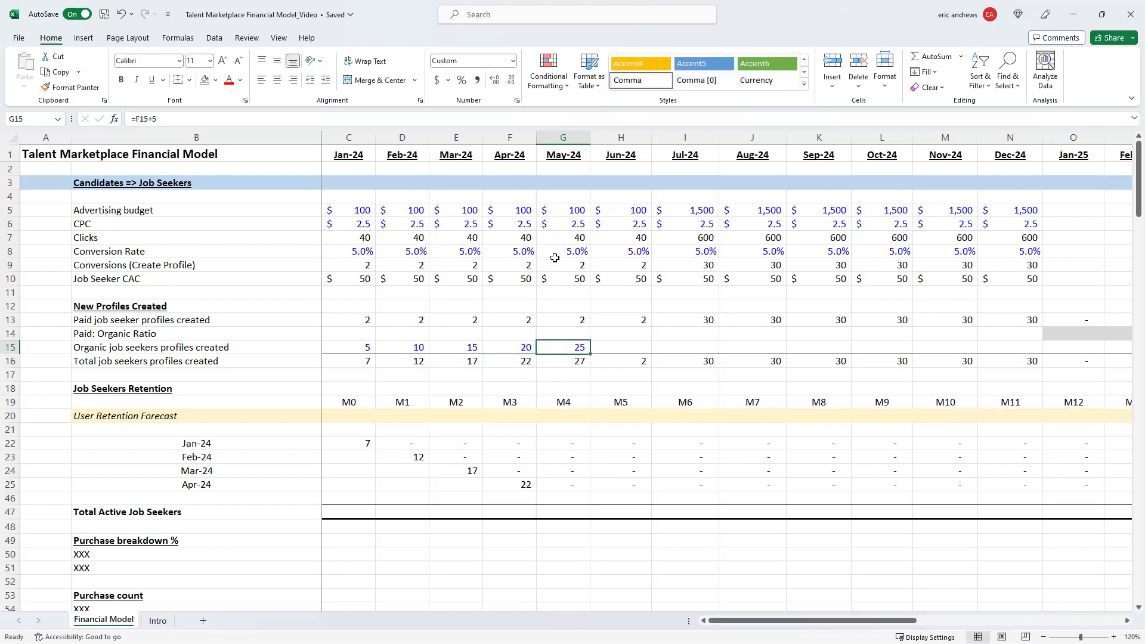
key("ctrl+c")
key("Right")
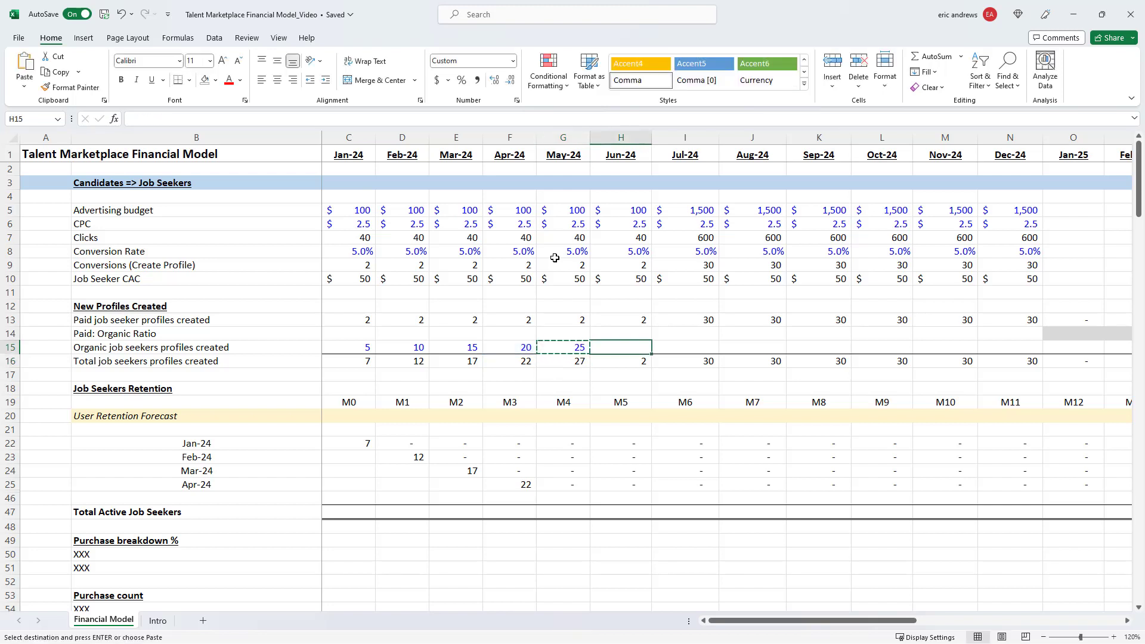
key("ctrl+v")
Calculate Jul-24 organic job seeker profiles as the Jun-24 value plus 10
key("Right")
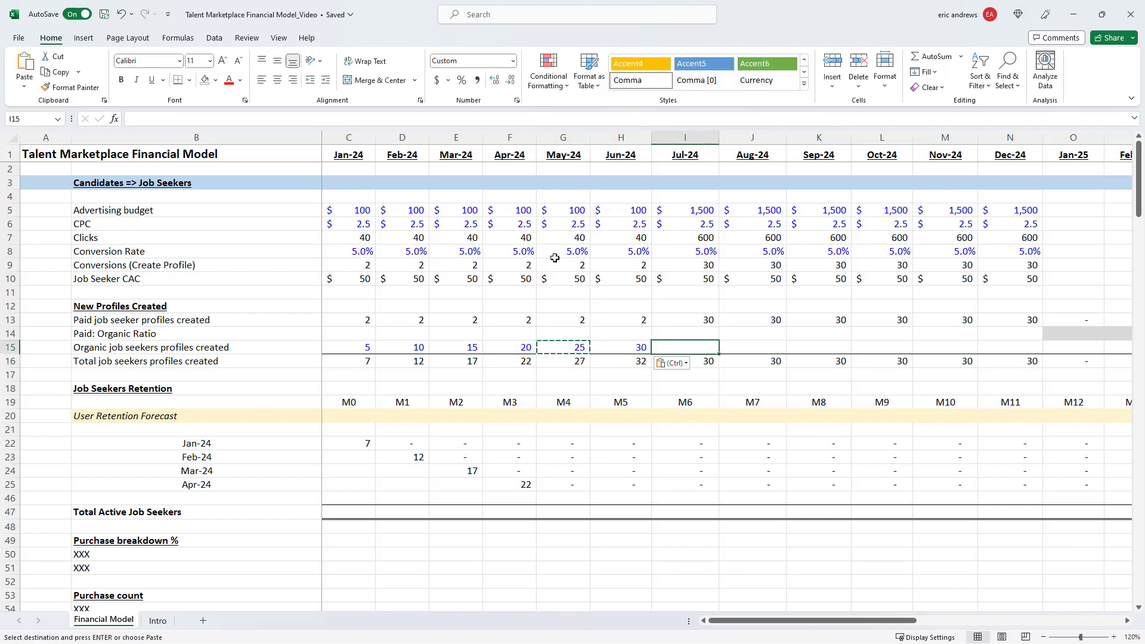
type("=")
key("Left")
type("+10")
key("Return")
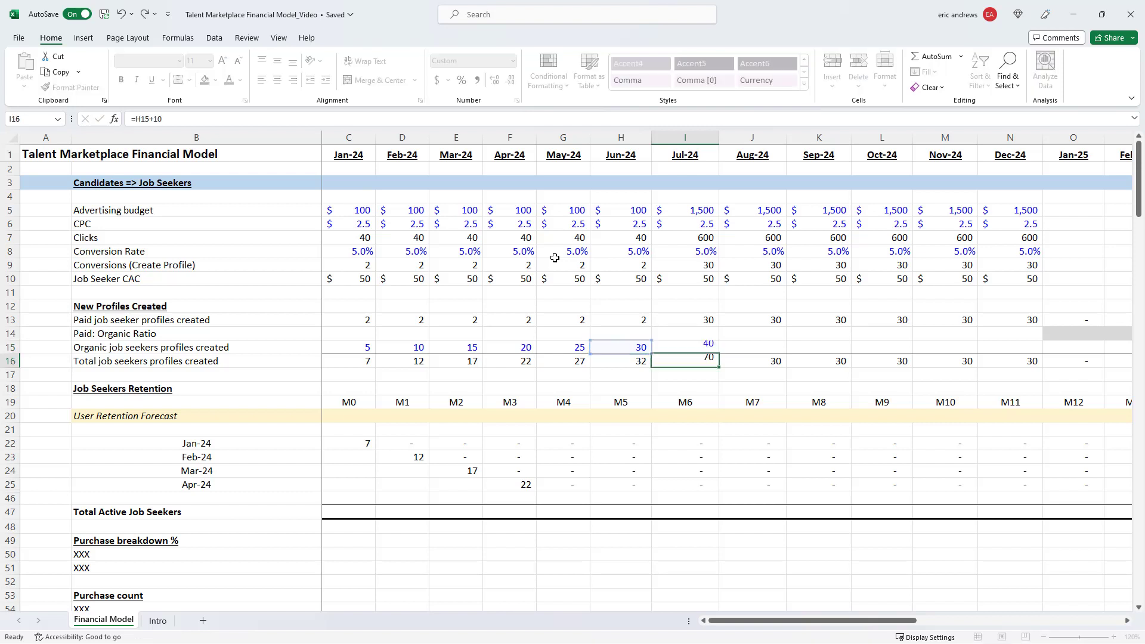
Copy the Jul-24 organic profiles formula across the row through Dec-24
key("Up")
key("ctrl+c")
key("shift+Right")
key("shift+Right")
key("shift+Right")
key("shift+Right")
key("shift+Right")
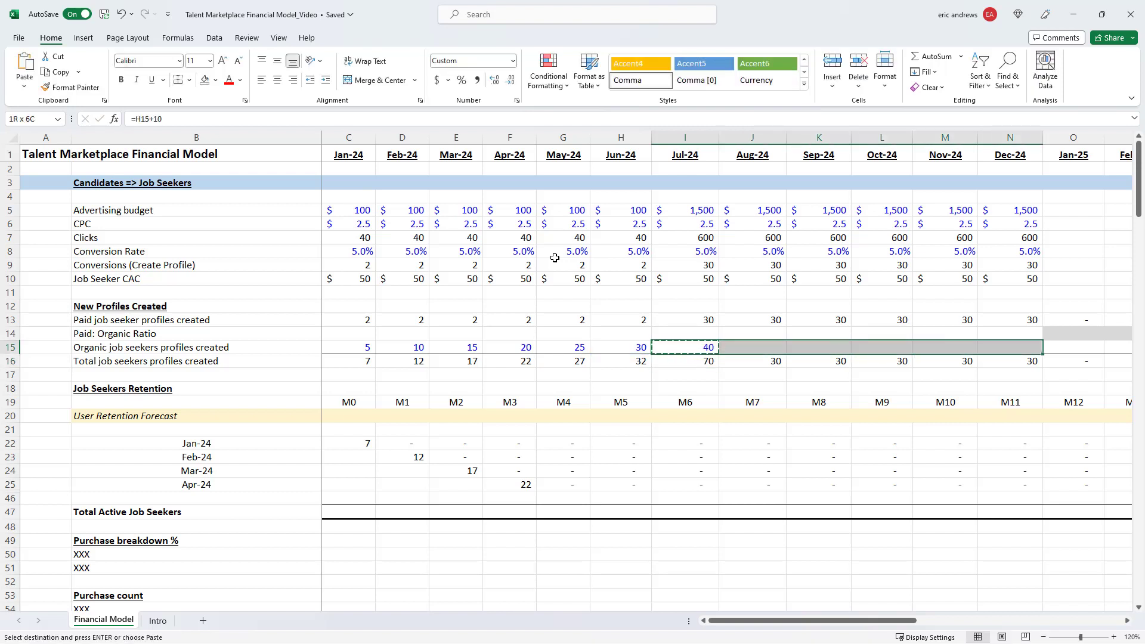
key("ctrl+v")
key("Escape")
key("Left")
key("Right")
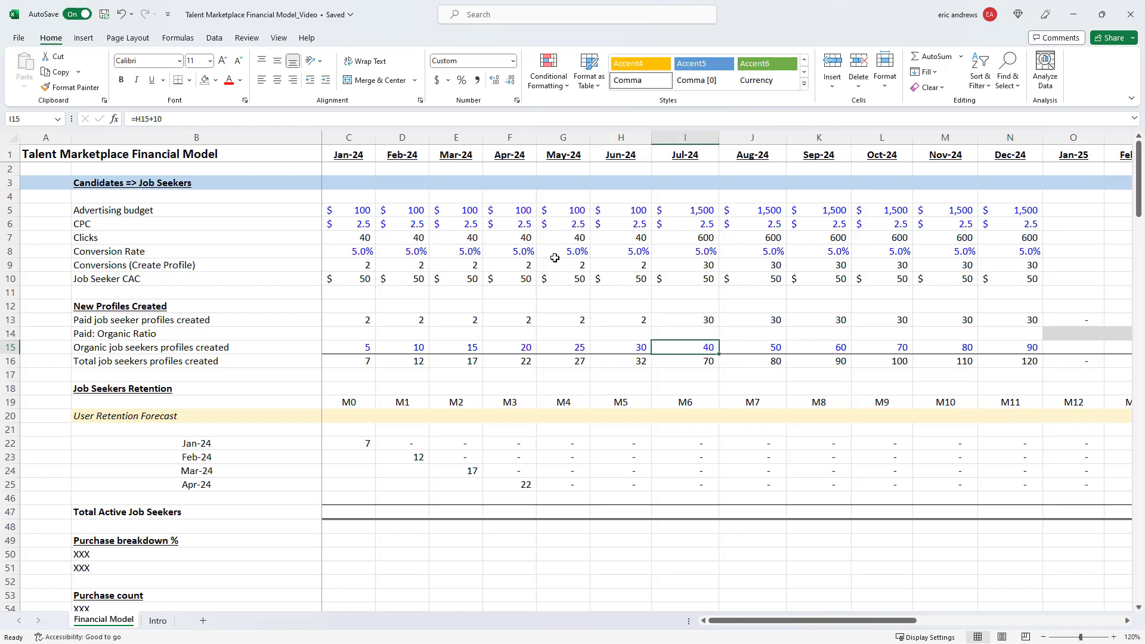
Overwrite the organic job seeker profiles with 80 for Oct-24, 100 for Nov-24 and 120 for Dec-24
key("Left")
key("Right")
key("Right")
key("Right")
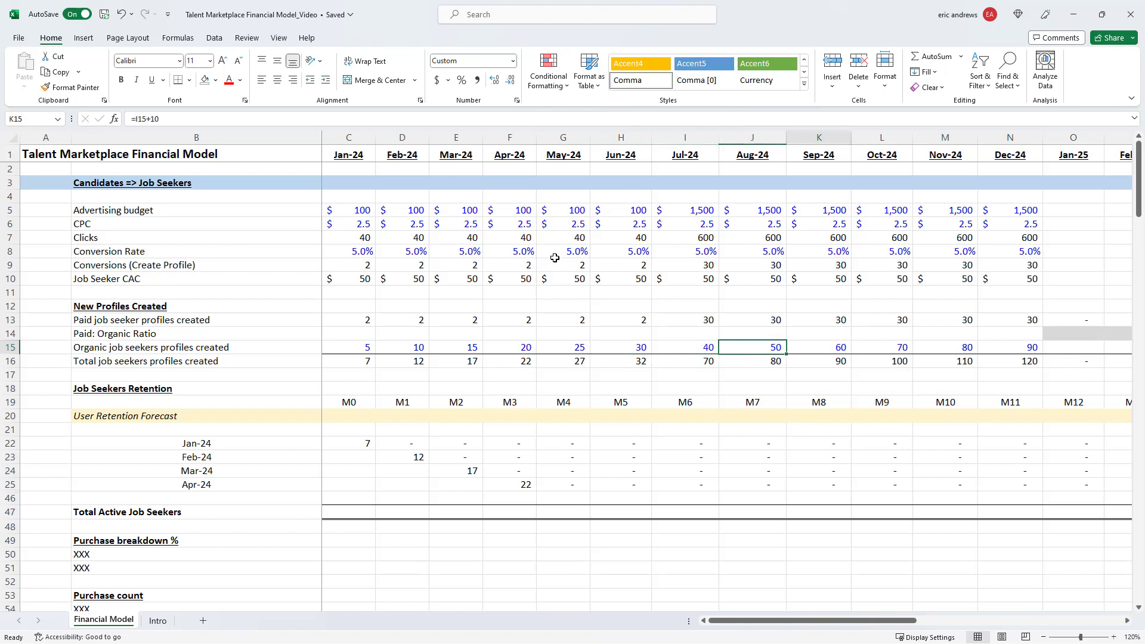
key("Right")
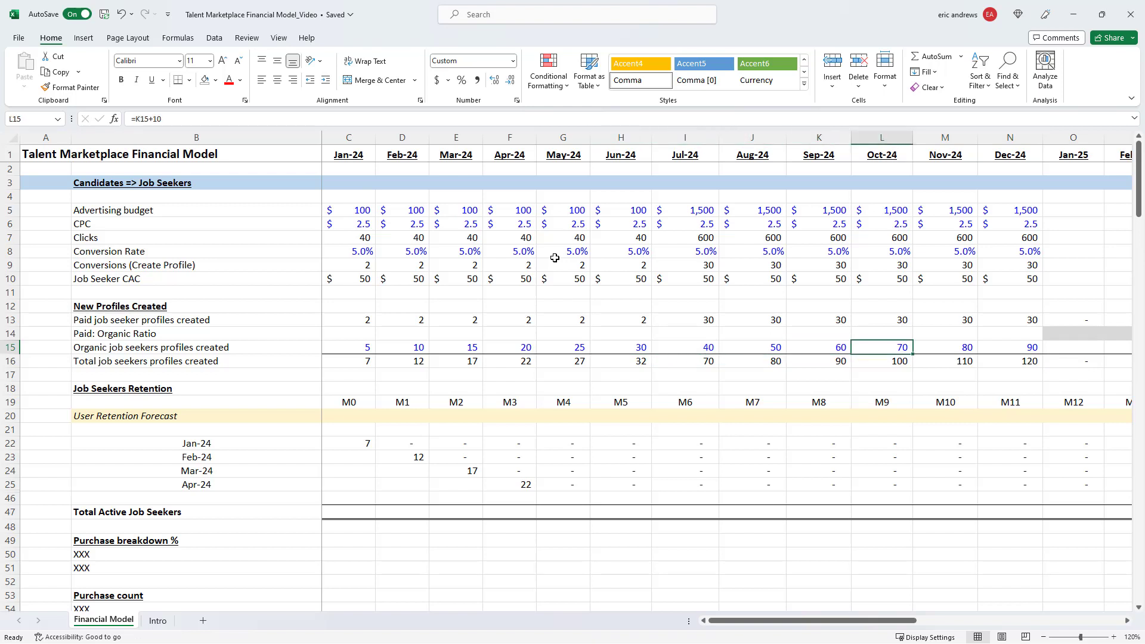
type("80")
key("Return")
key("Up")
key("Right")
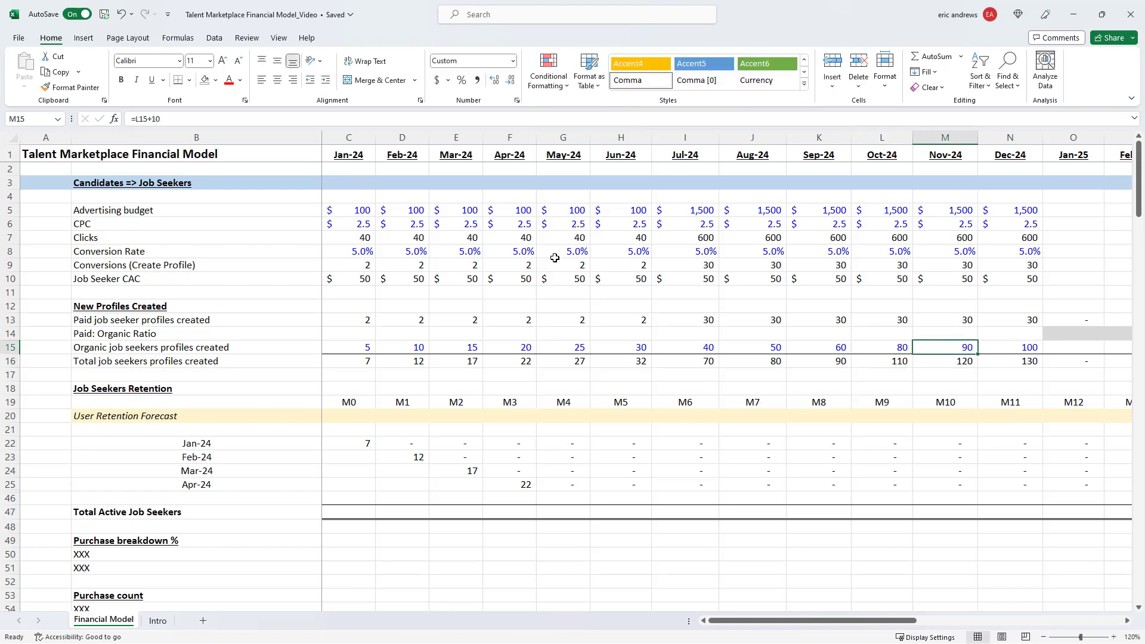
type("100")
key("Right")
type("120")
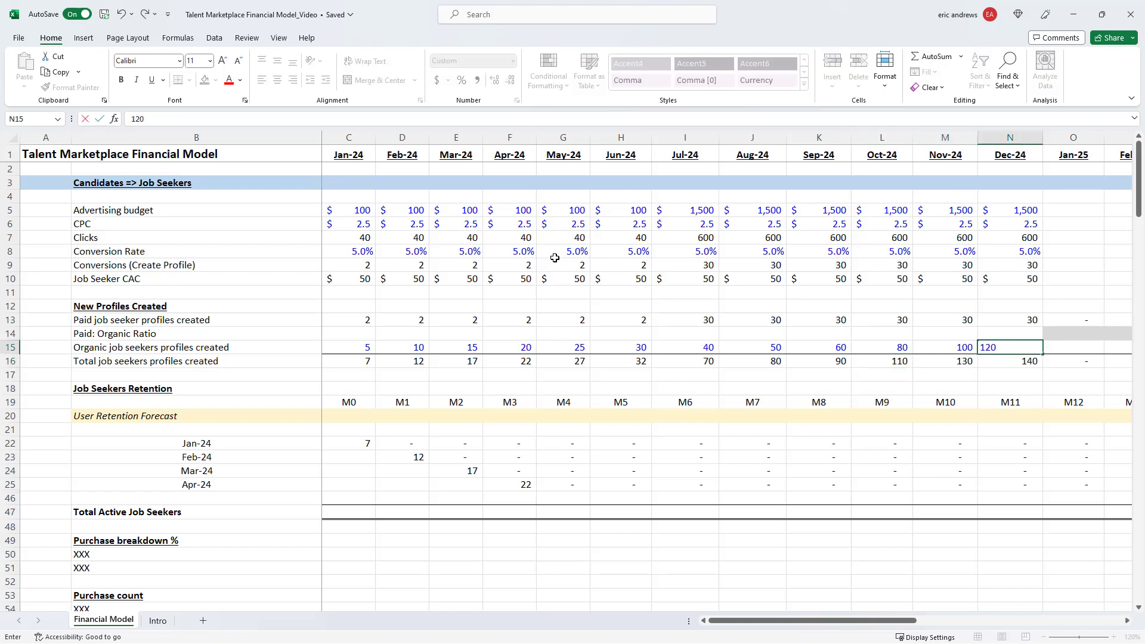
key("Return")
key("Up")
Review the organic job seeker profiles from Dec-24 back to Jan-24 and compare Feb-24 with its paid profiles
key("Right")
key("Right")
key("Left")
key("Left")
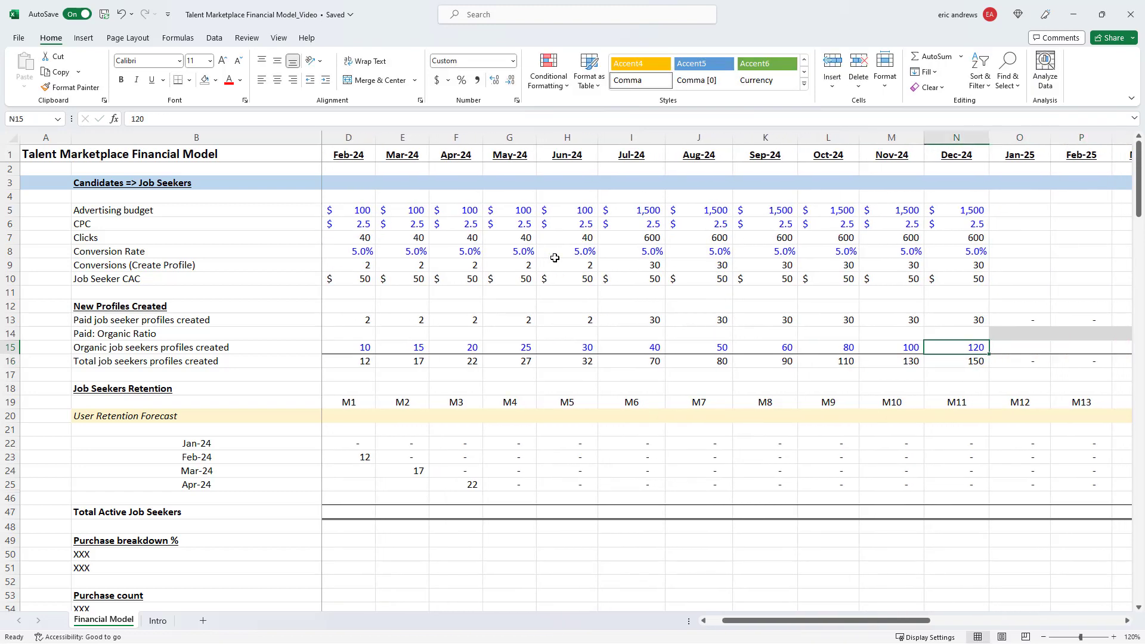
key("Left")
key("Left")
key("Left")
key("Left")
key("Left")
key("Left")
key("Left")
key("Left")
key("Left")
key("Left")
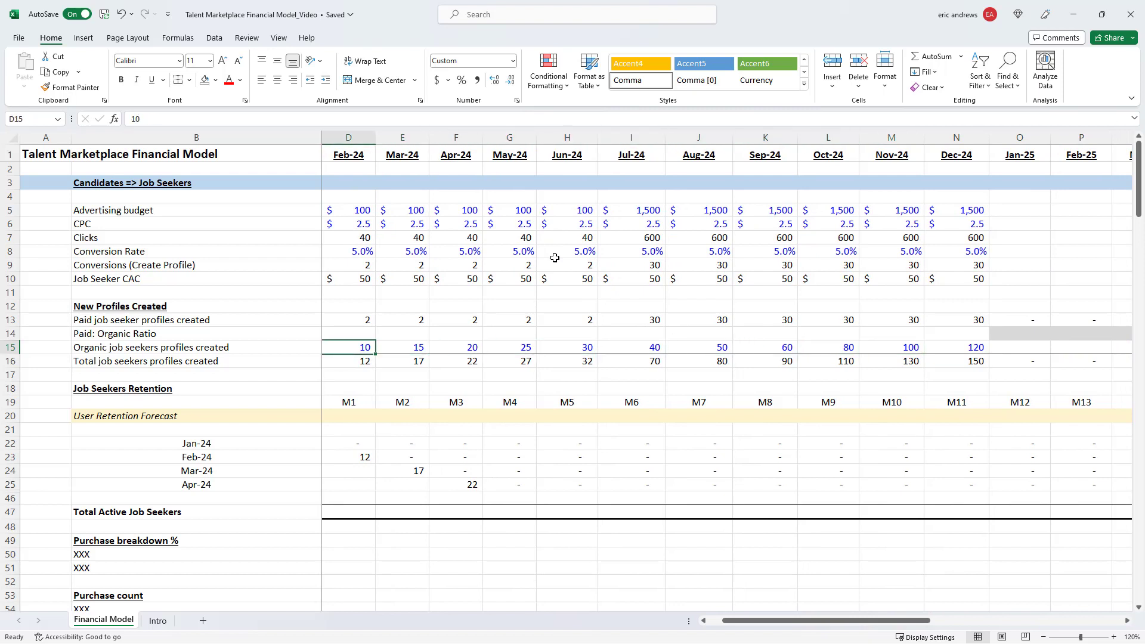
key("Left")
key("Right")
key("Up")
key("Up")
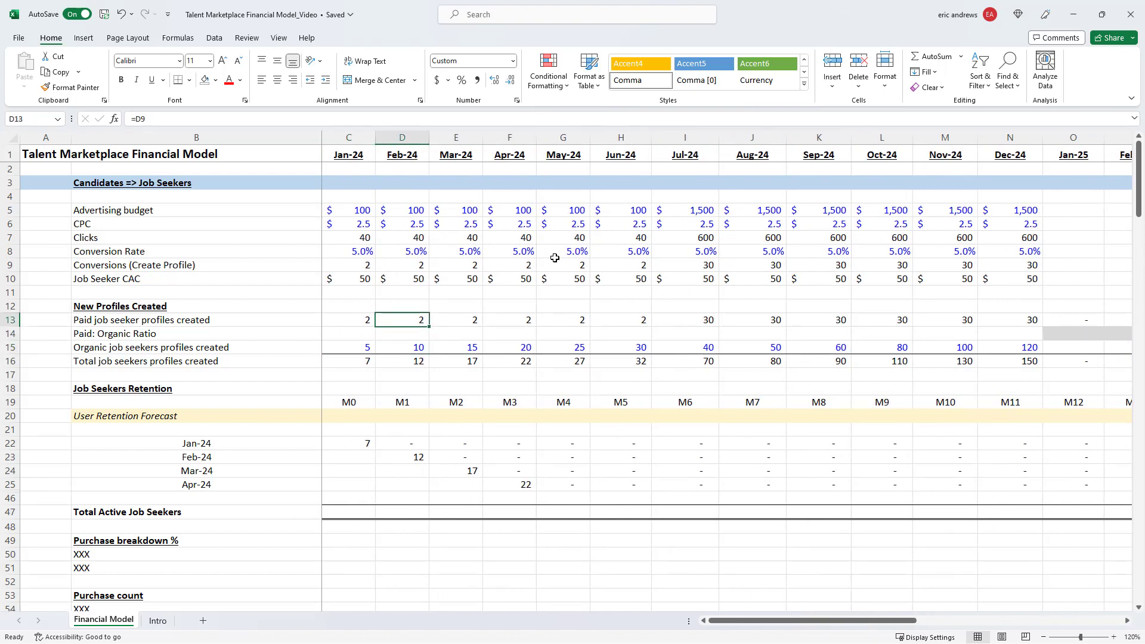
Look along the organic job seeker profiles row from Feb-24 forward to May-25
key("Down")
key("Down")
key("Right")
key("Right")
key("Right")
key("Right")
key("Right")
key("Right")
key("Right")
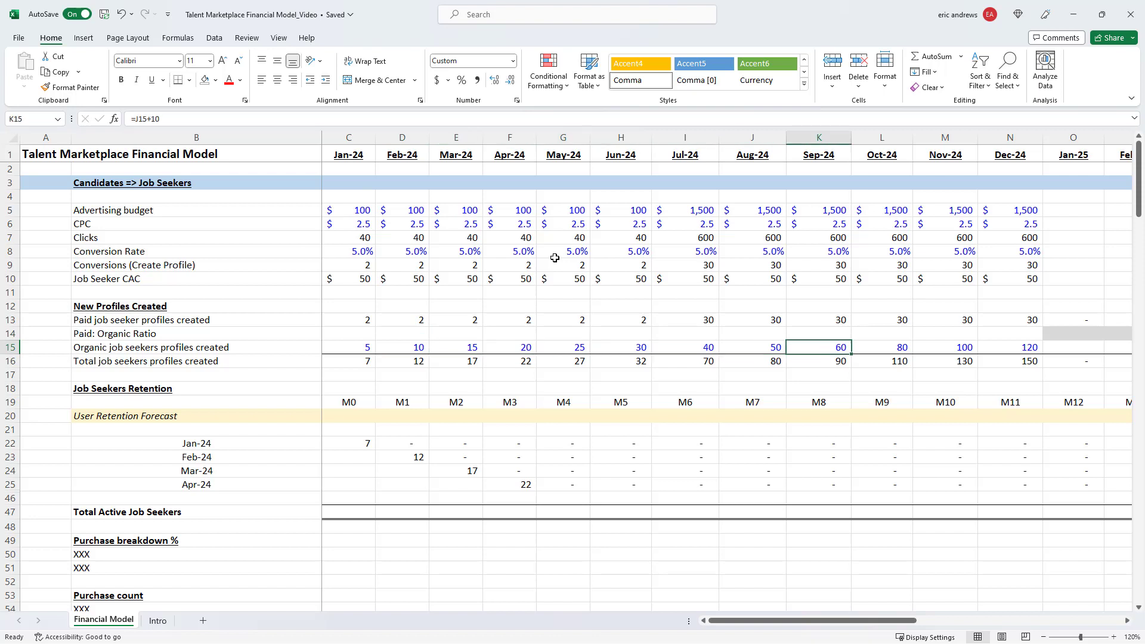
key("Right")
key("Right")
key("Right")
key("Right")
key("Right")
key("Right")
key("Right")
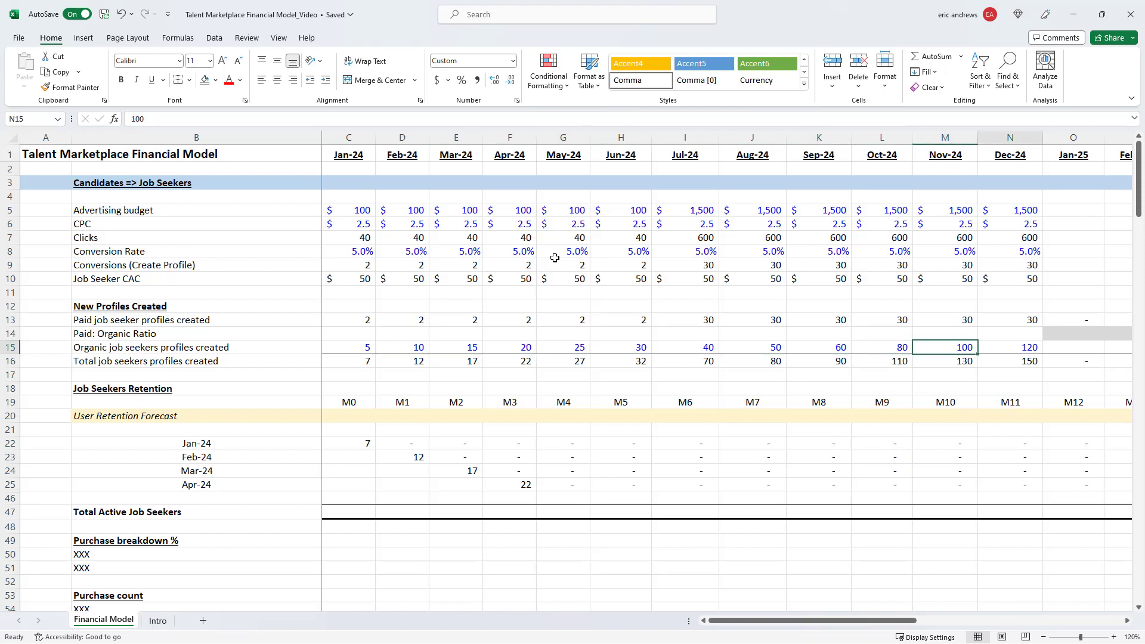
key("Right")
key("Right")
key("Right")
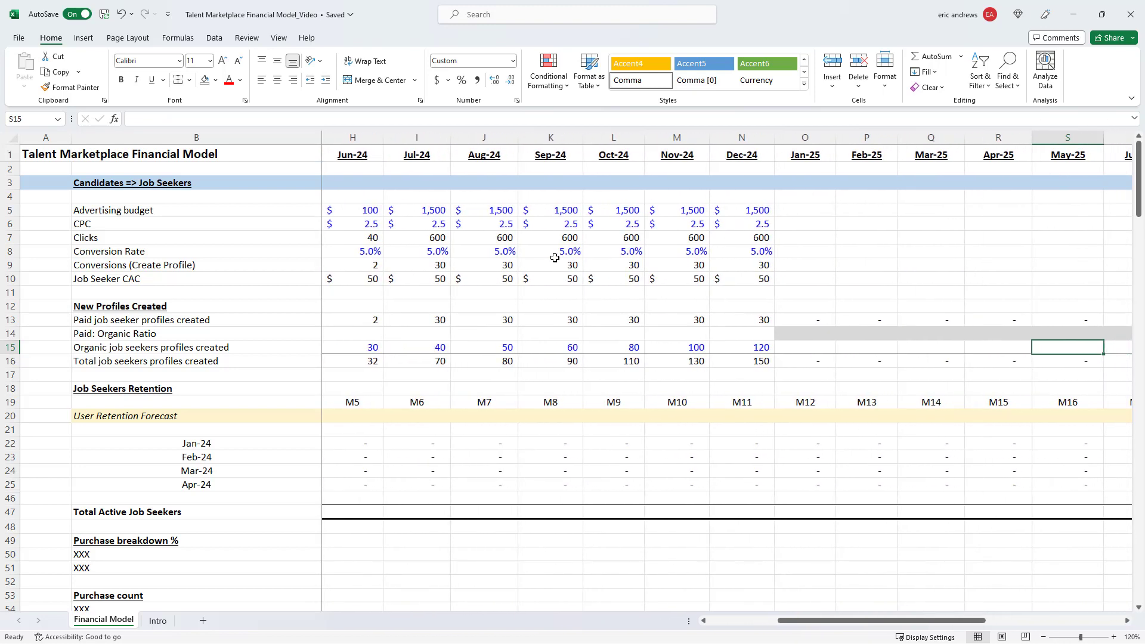
Go back to the end of 2024 and inspect the Dec-24 paid job seeker profiles formula
key("Left")
key("Left")
key("Left")
key("Left")
key("Left")
key("Left")
key("Left")
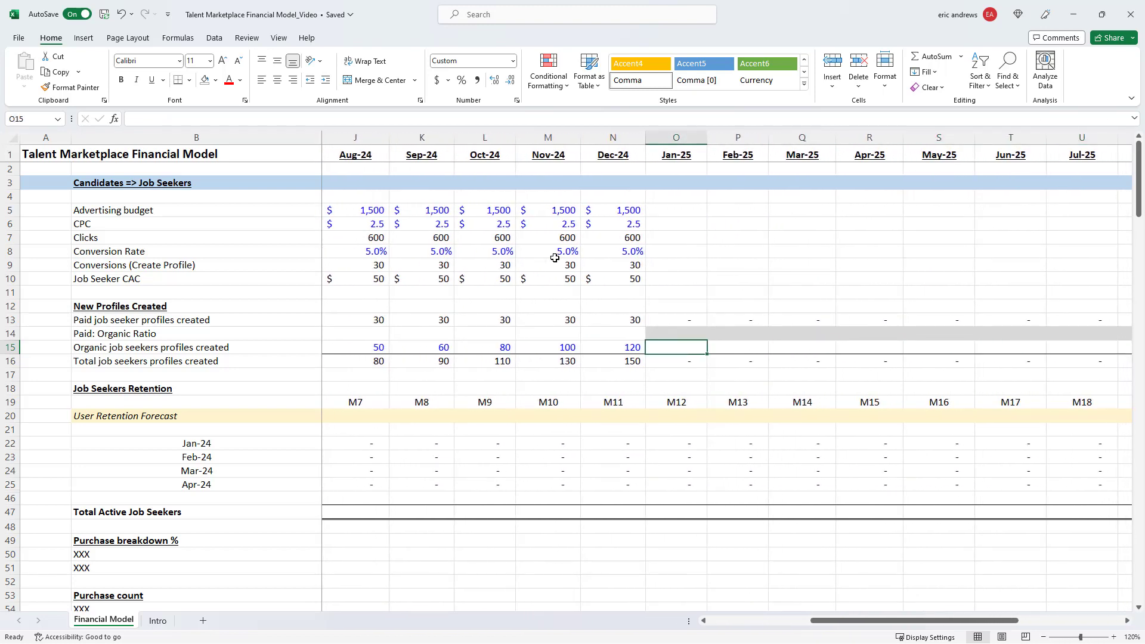
key("Up")
key("Up")
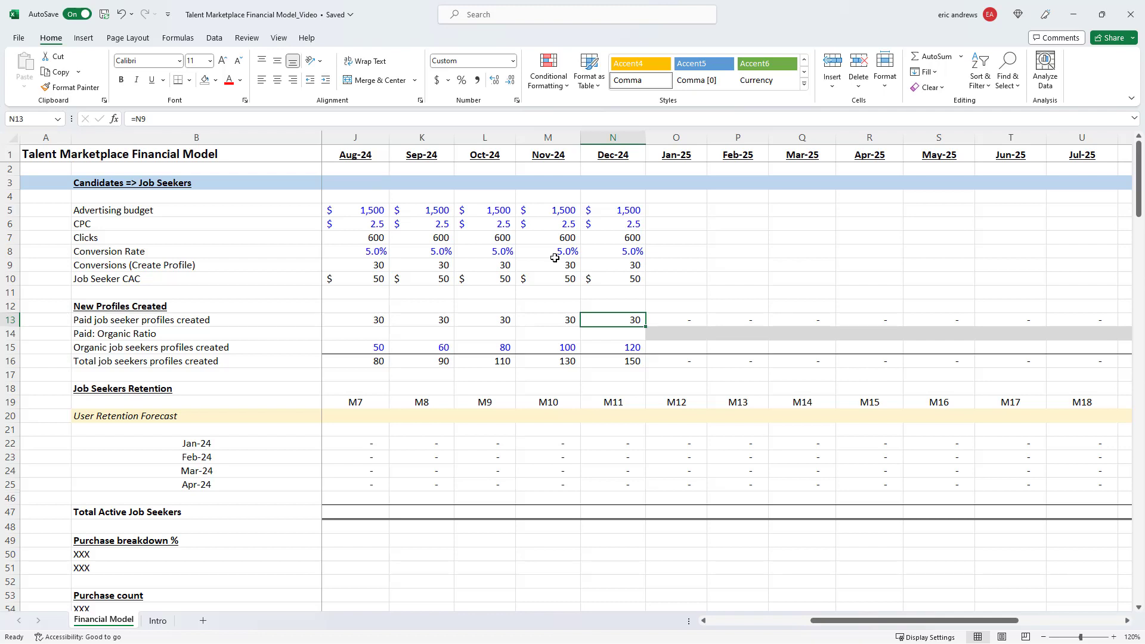
Copy the Dec-24 acquisition figures from advertising budget down to Job Seeker CAC into Jan-25
left_click_drag(619, 209, 626, 274)
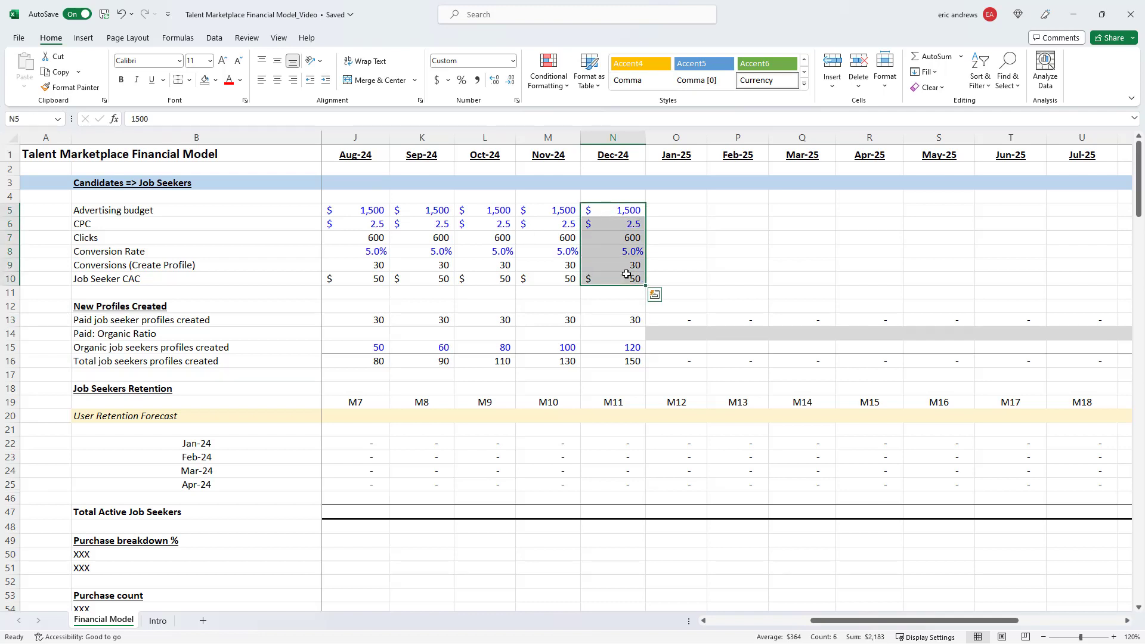
key("ctrl+c")
key("Right")
key("ctrl+v")
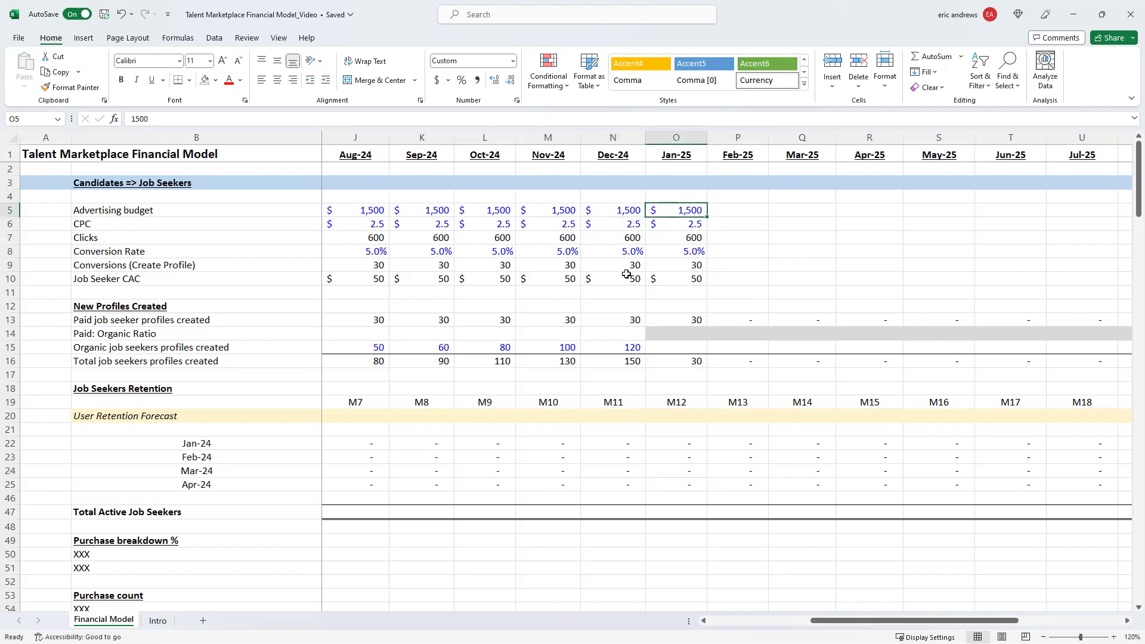
Check the Jan-25 acquisition figures and formulas between advertising budget and Job Seeker CAC
key("Down")
key("Down")
key("Down")
key("Down")
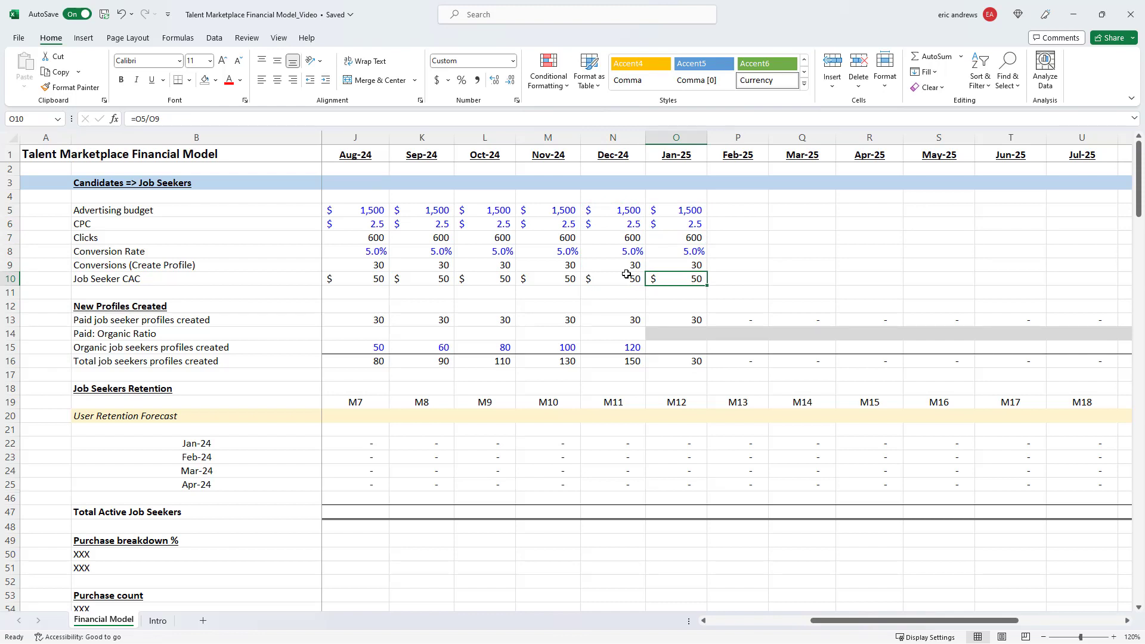
key("Up")
key("Up")
key("Up")
key("Up")
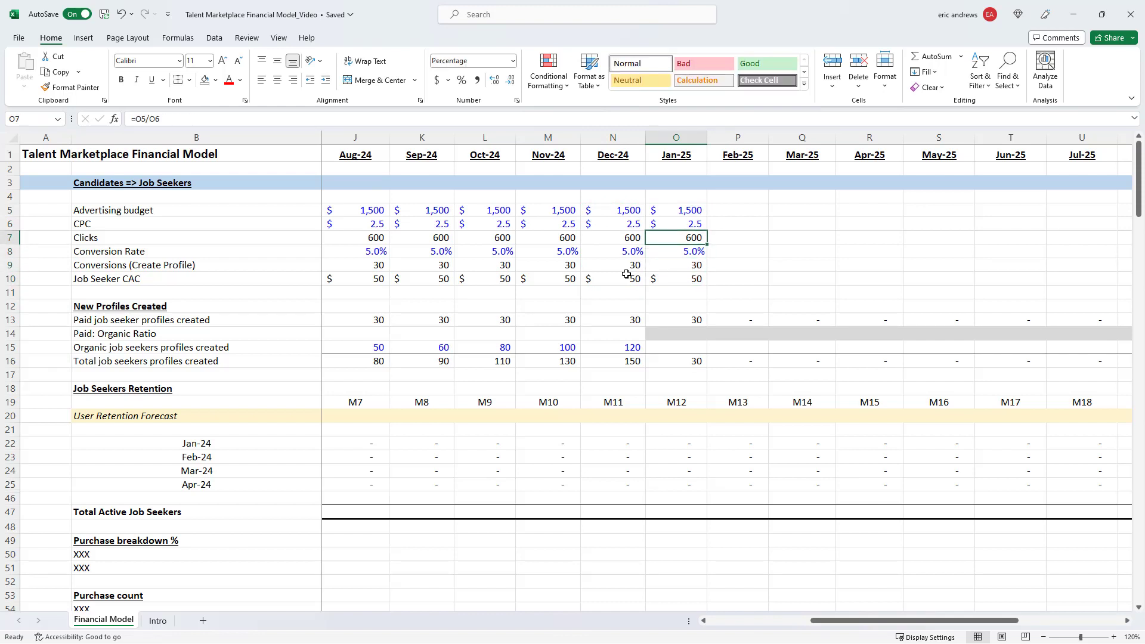
Set the Jan-25 advertising budget to 2,500
key("Up")
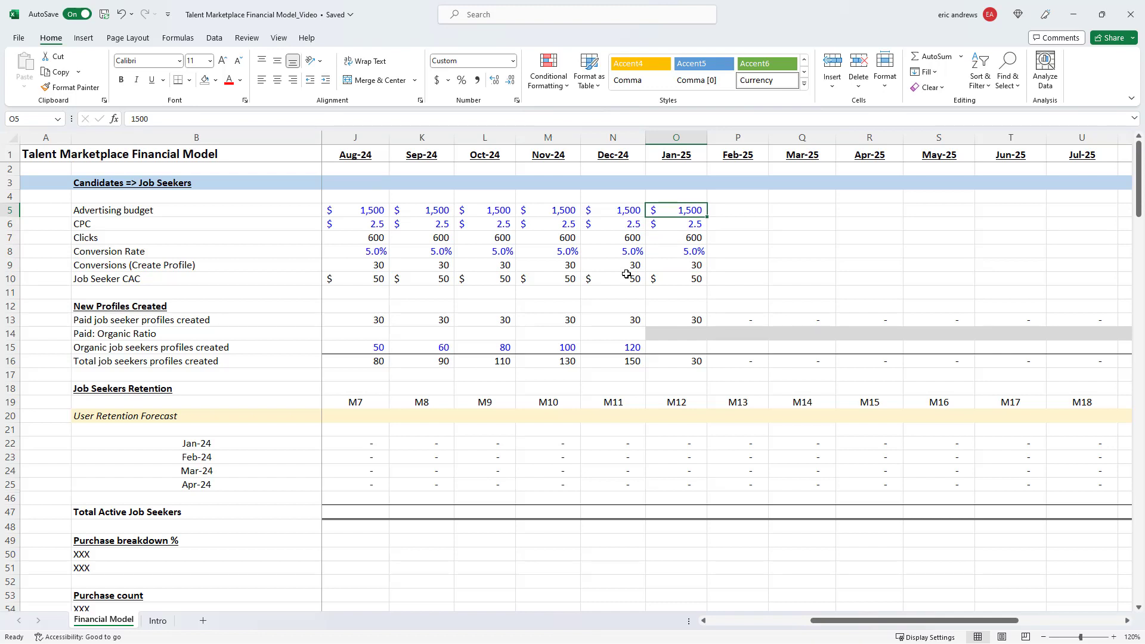
type("2500")
key("ctrl+Return")
Copy the Jan-25 acquisition figures from advertising budget down to Job Seeker CAC across Feb-25 through Jun-25
key("shift+Down")
key("shift+Down")
key("shift+Down")
key("shift+Down")
key("shift+Down")
key("ctrl+c")
key("shift+Right")
key("shift+Right")
key("shift+Right")
key("shift+Right")
key("shift+Right")
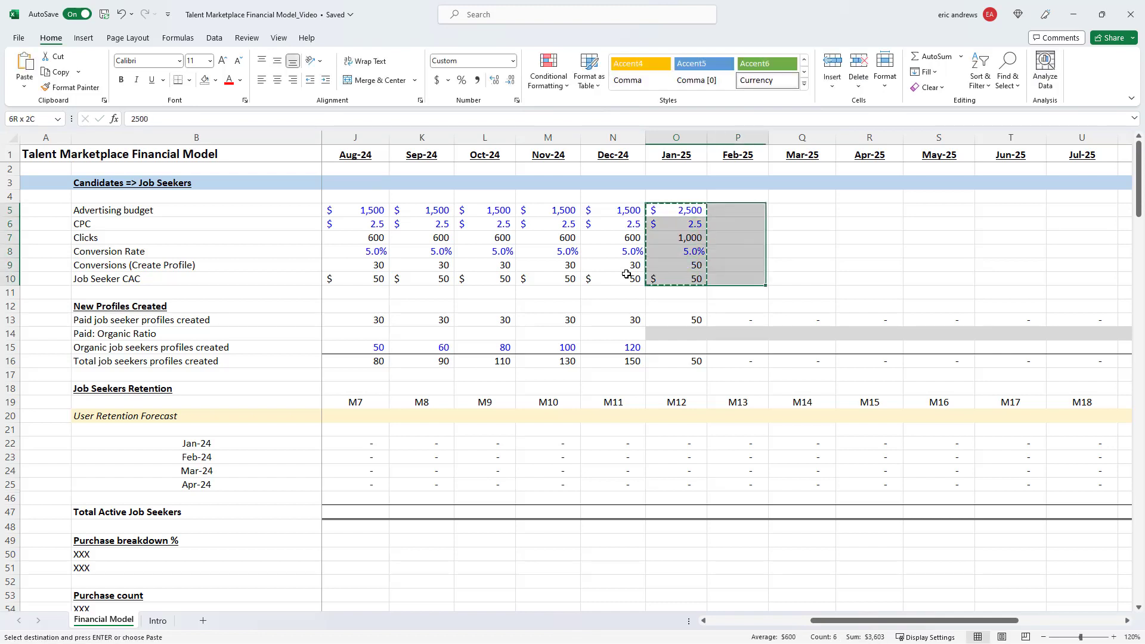
key("ctrl+v")
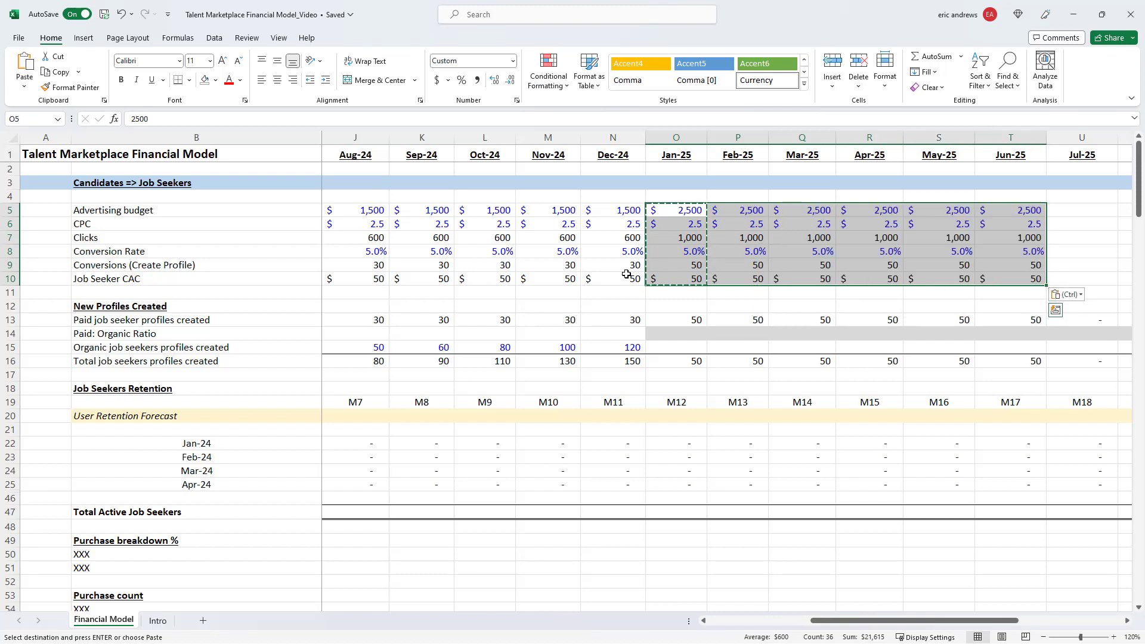
key("Escape")
key("Right")
key("Left")
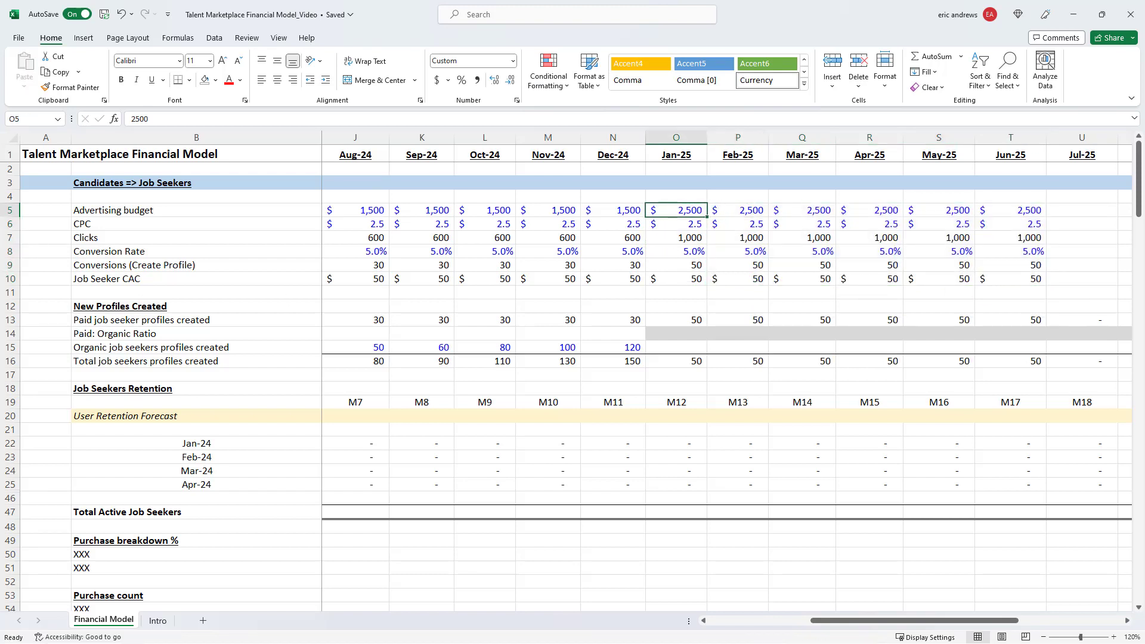
key("alt+Tab")
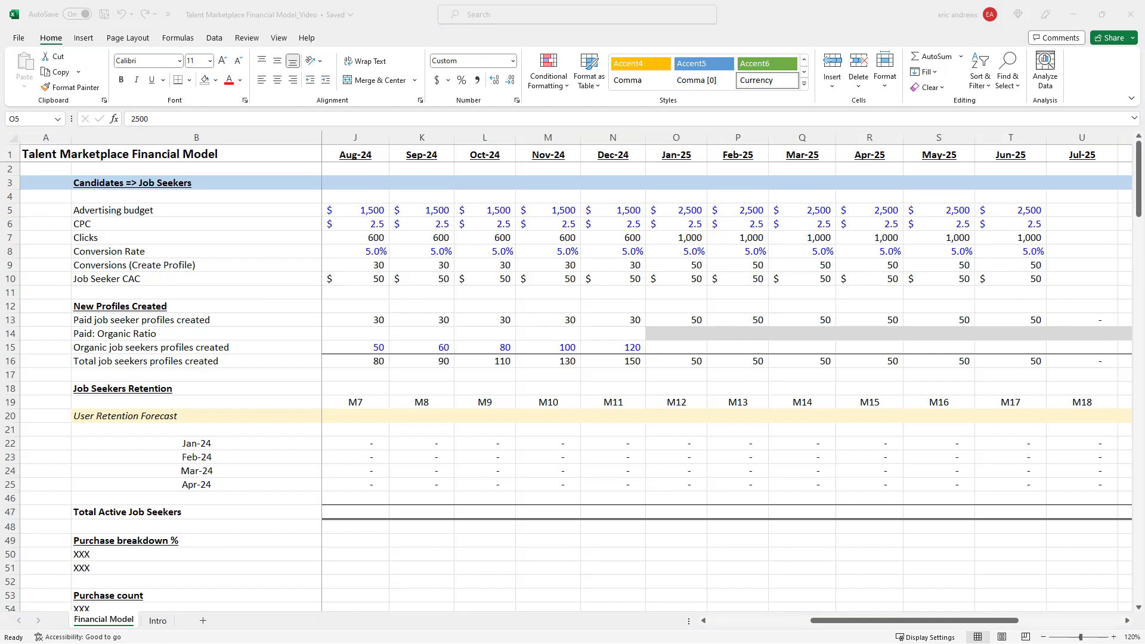
key("alt+Tab")
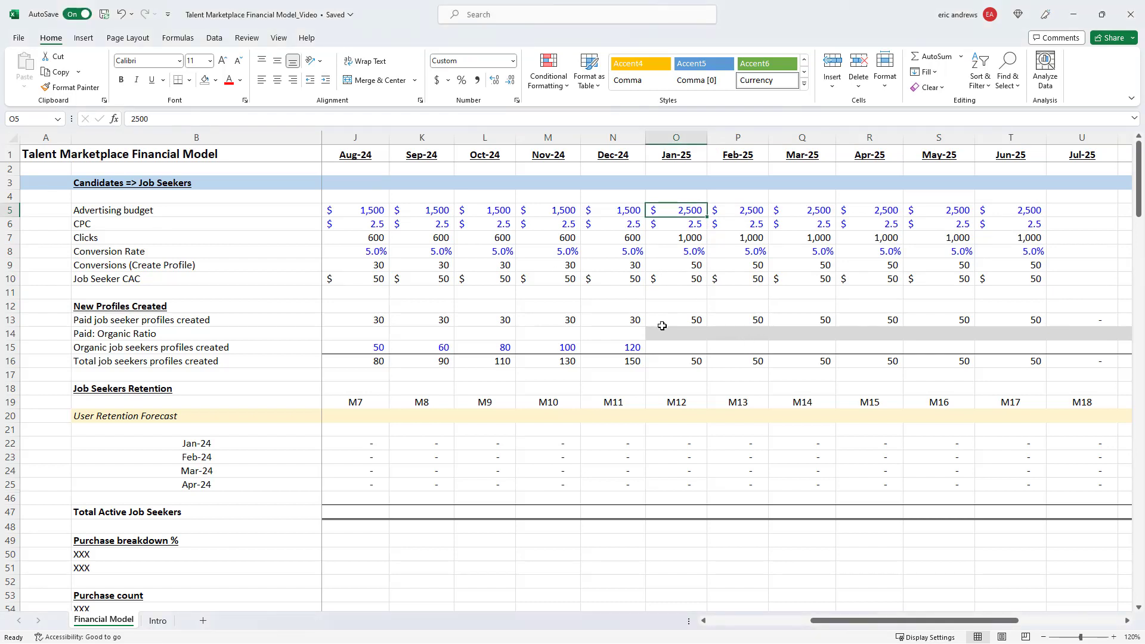
Enter a Paid: Organic Ratio of 3.5 for Jan-25
left_click(664, 329)
left_click(626, 321)
left_click(663, 319)
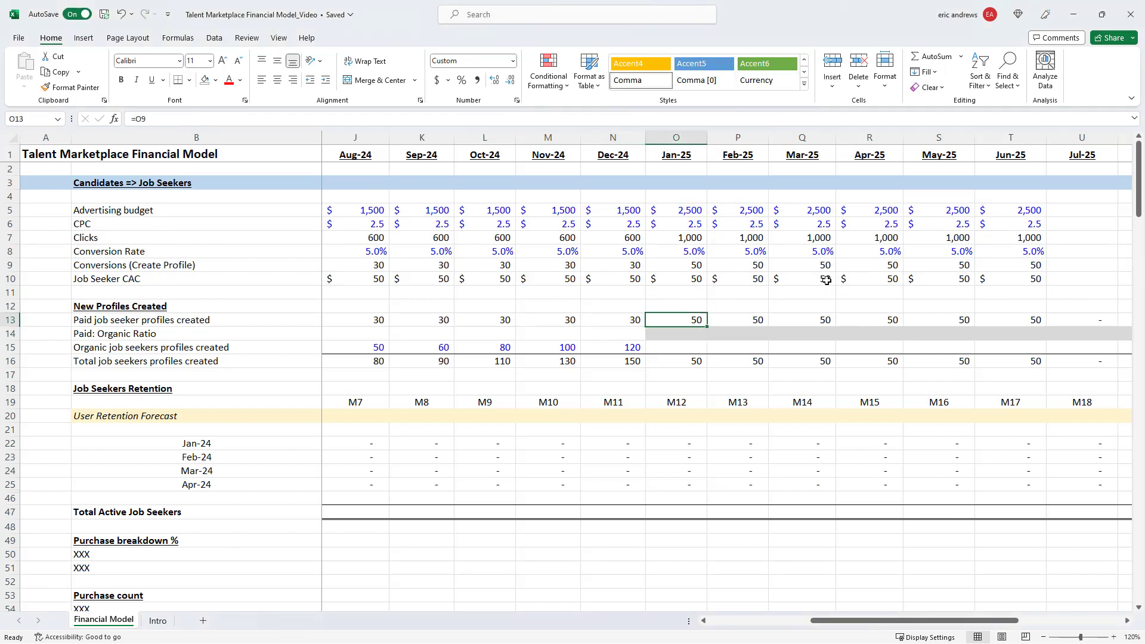
key("Down")
type("3.5")
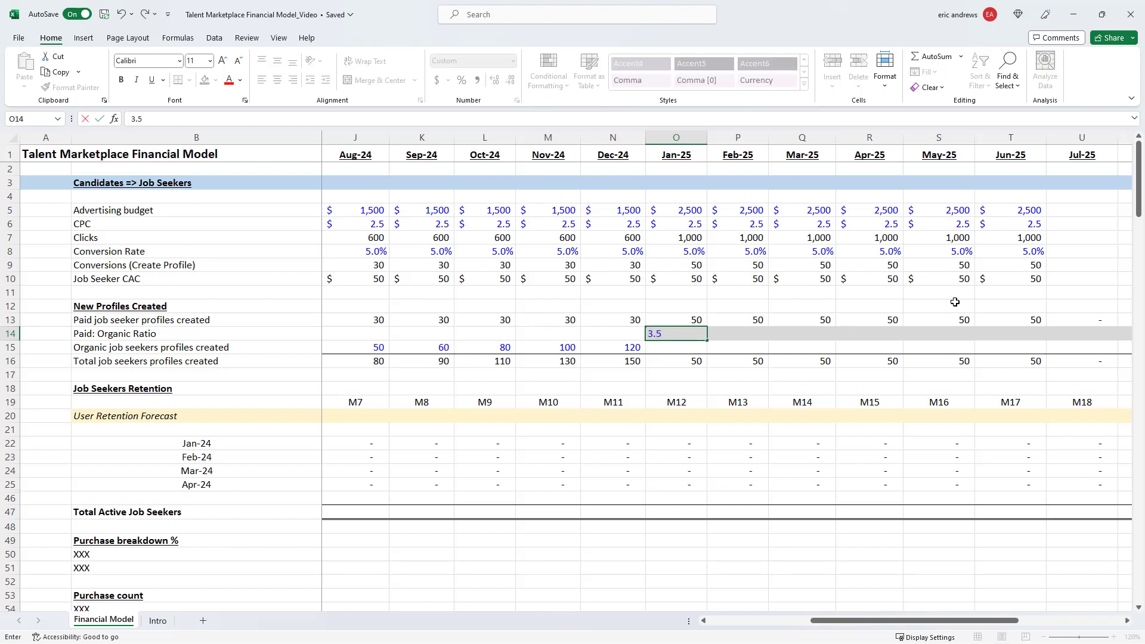
key("ctrl+Return")
Calculate the Jan-25 organic job seekers profiles as paid profiles created multiplied by the Paid: Organic Ratio (=O13*O14)
key("Down")
type("=")
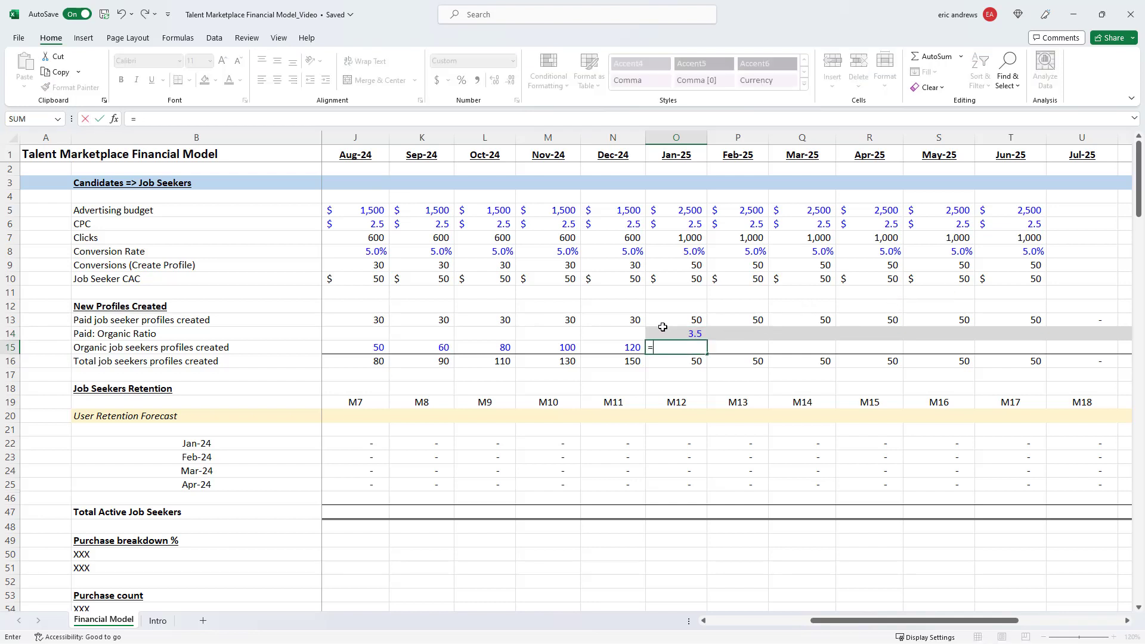
left_click(669, 318)
type("*")
key("Up")
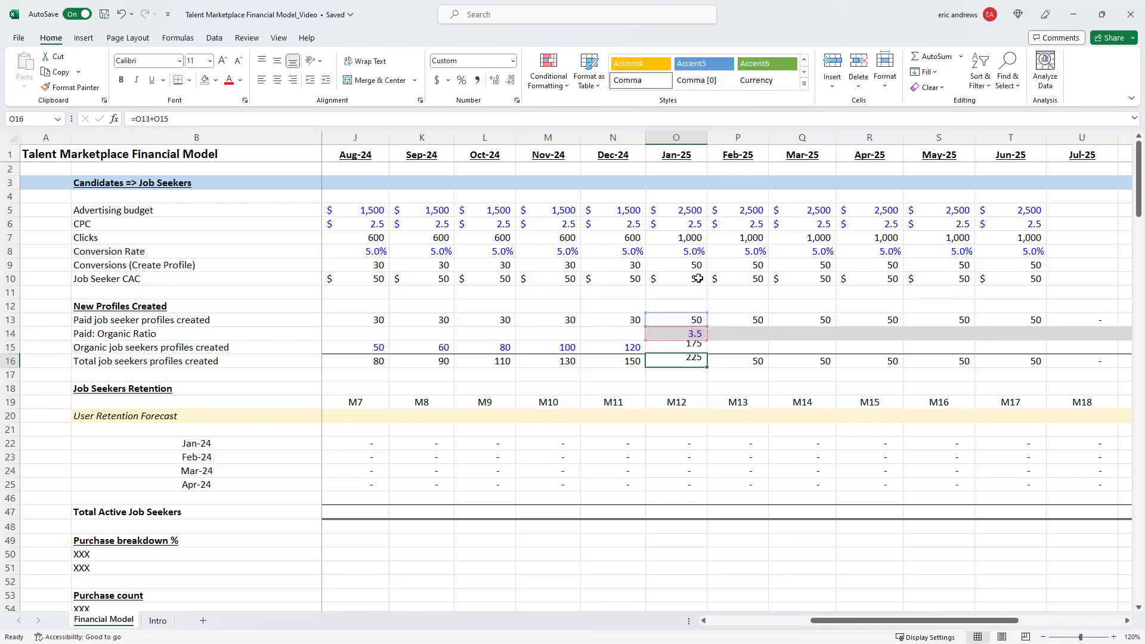
key("ctrl+Return")
Check the Jan-25 paid profiles, Paid: Organic Ratio and organic profiles cells against each other
left_click(678, 323)
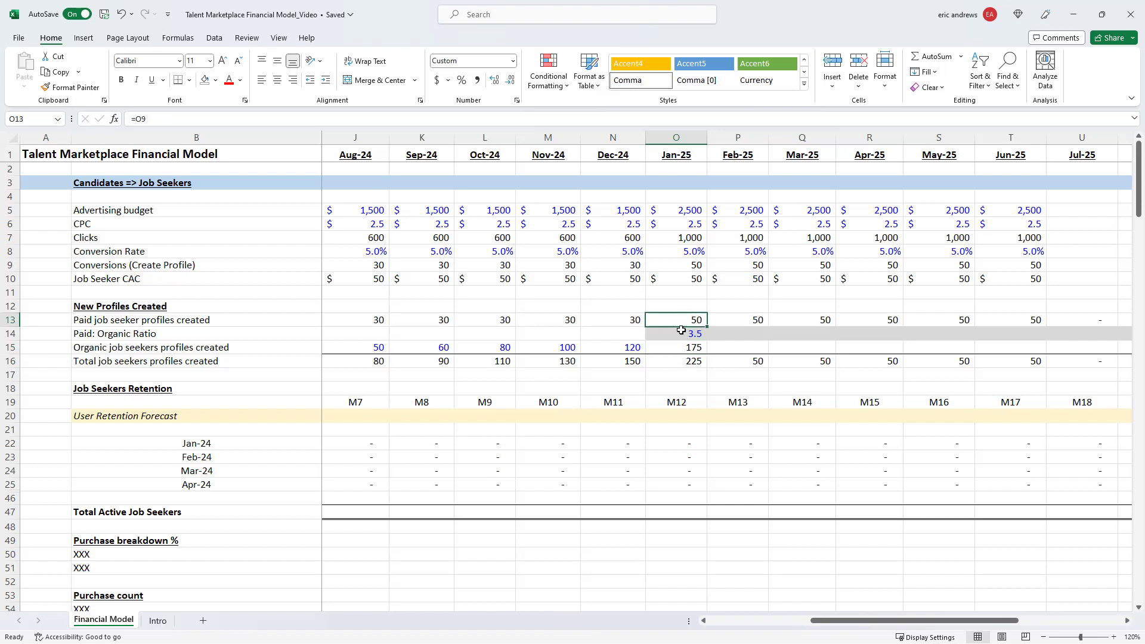
left_click(681, 332)
left_click(685, 350)
left_click(676, 316)
left_click(685, 334)
left_click(688, 346)
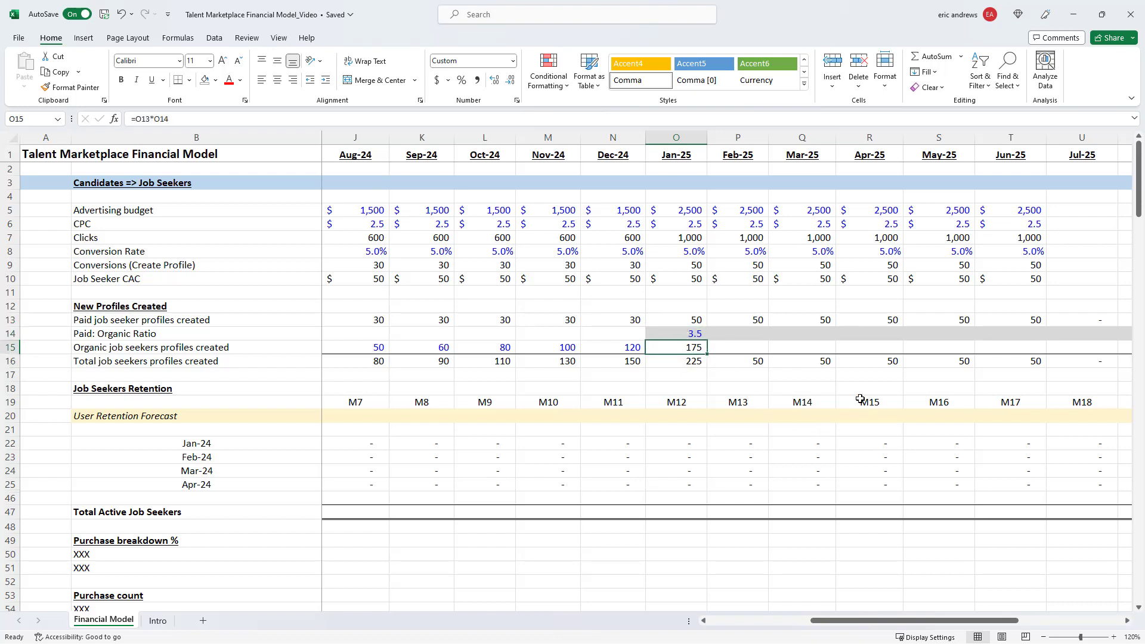
Make the Feb-25 Paid: Organic Ratio equal the Jan-25 ratio plus 0.5 (=O14+0.5)
key("Up")
key("ctrl+c")
key("Right")
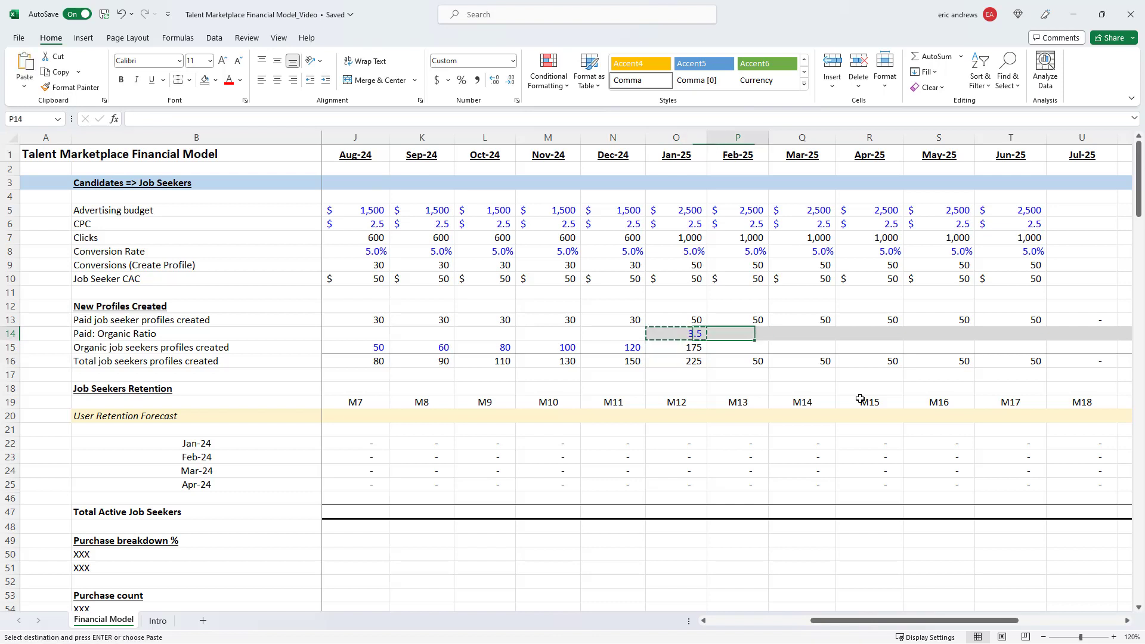
type("=")
key("Left")
type("+")
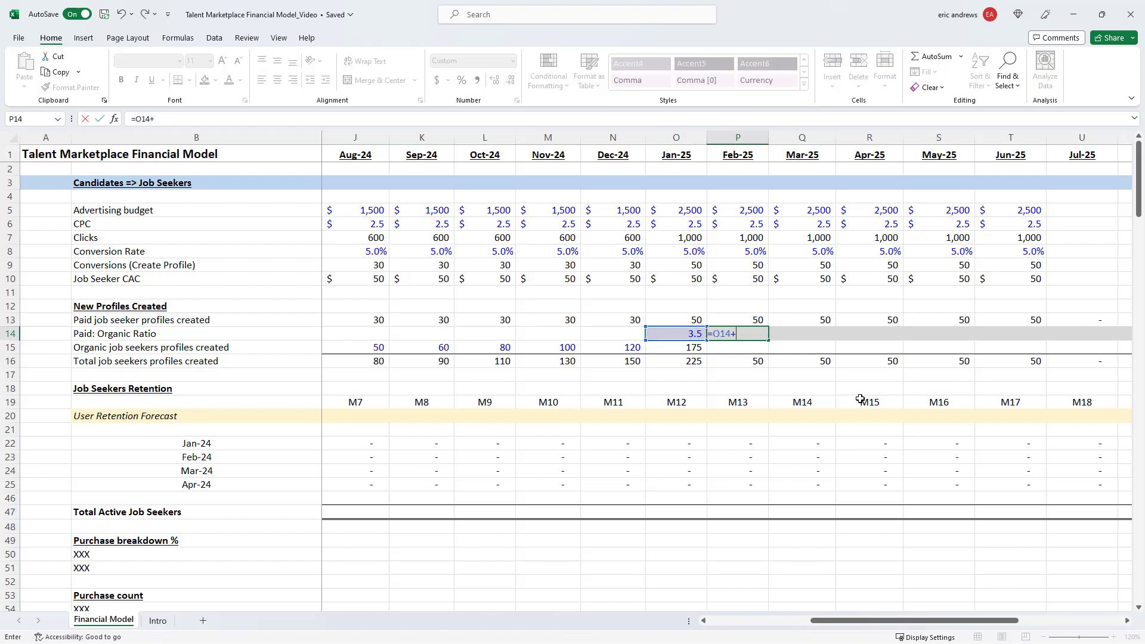
key("ctrl+Return")
Copy the Feb-25 Paid: Organic Ratio formula across Mar-25 through Jun-25
key("ctrl+c")
key("shift+Right")
key("shift+Right")
key("shift+Right")
key("shift+Right")
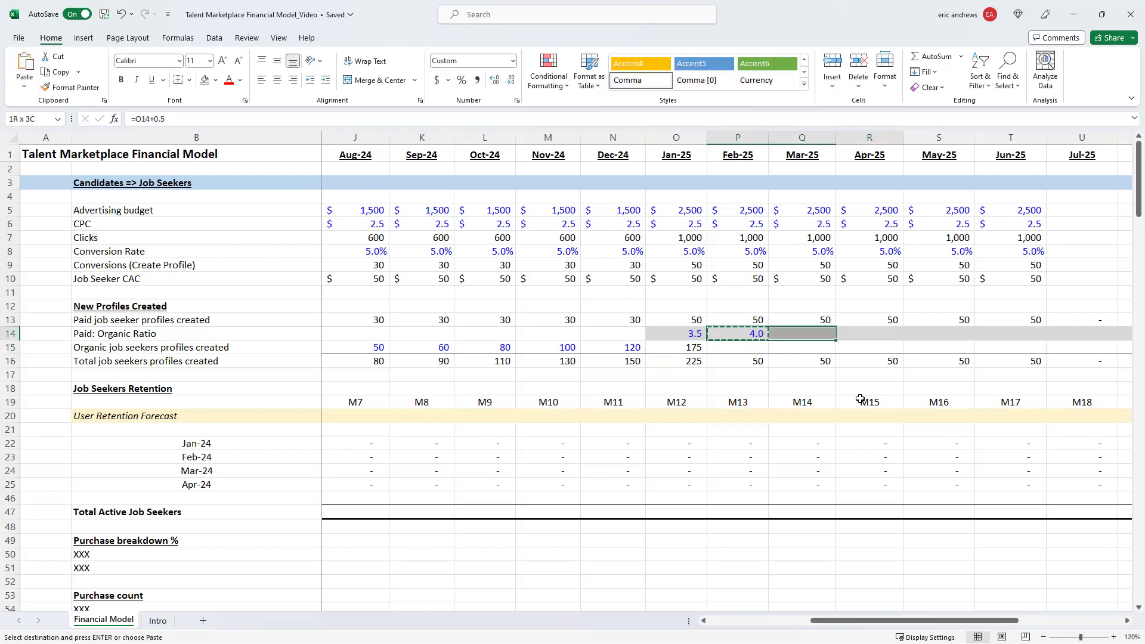
key("Return")
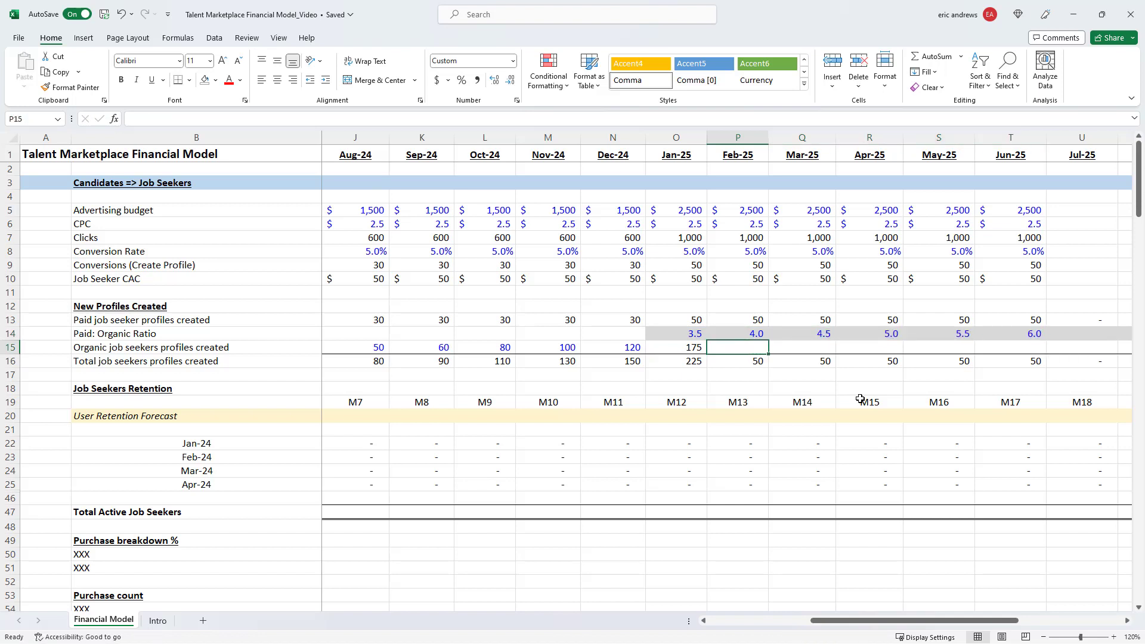
Copy the Jan-25 organic job seekers profiles formula across Feb-25 through Jun-25
key("Left")
key("Down")
key("ctrl+c")
key("shift+Right")
key("shift+Right")
key("shift+Right")
key("shift+Right")
key("shift+Right")
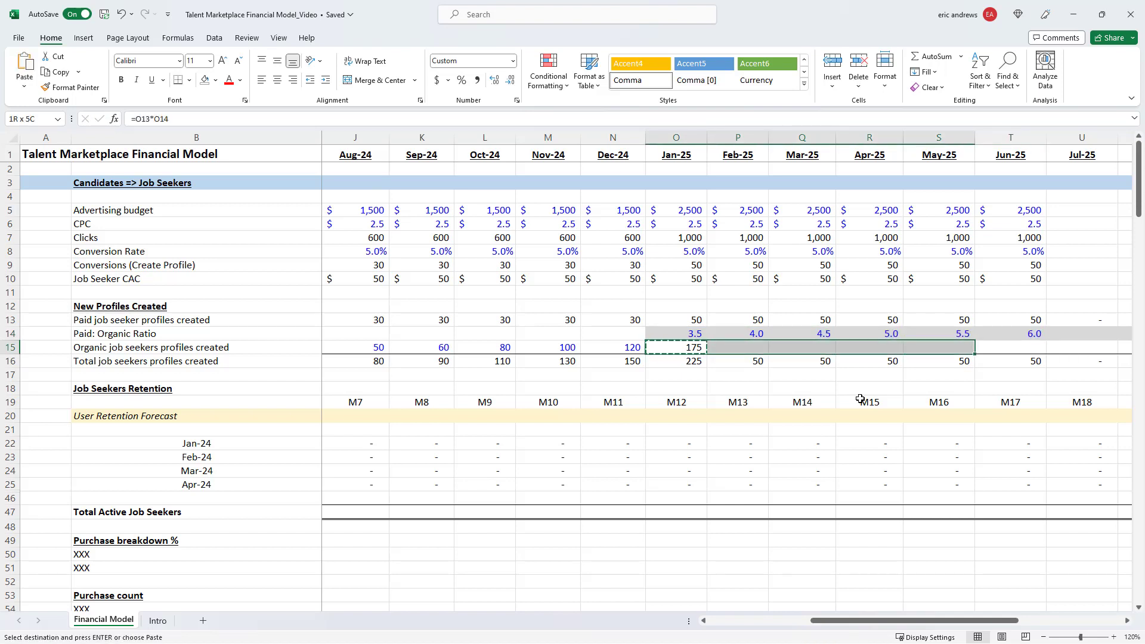
key("ctrl+v")
key("Escape")
Copy the Jun-25 New Profiles Created rows, from paid profiles down to total profiles, across Jul-25 through Dec-25
key("Right")
key("Right")
key("Right")
key("Right")
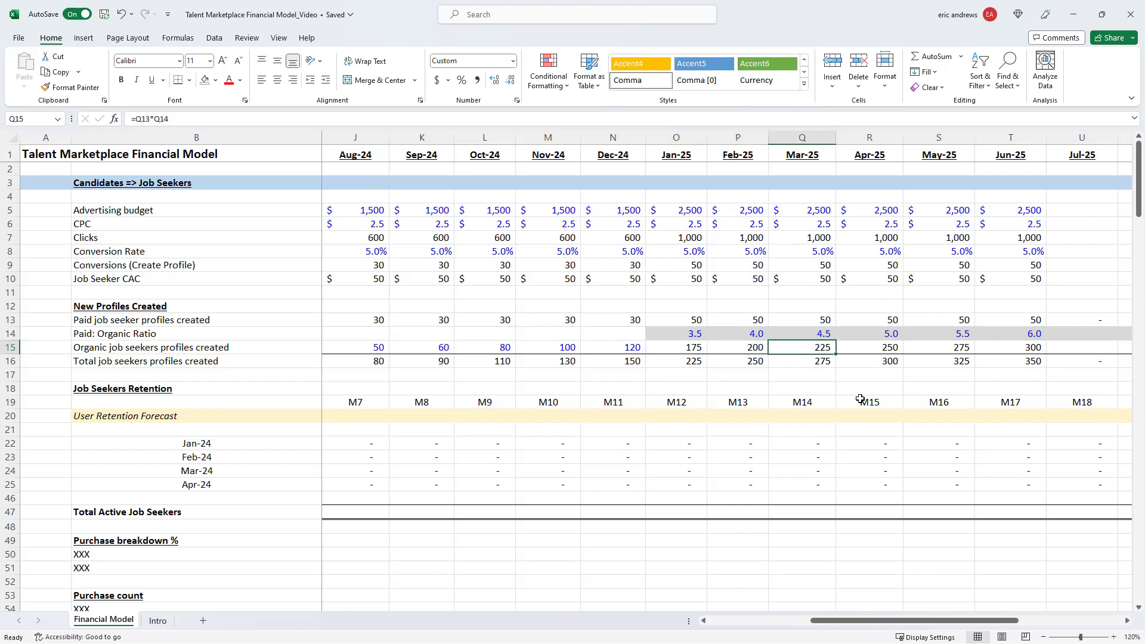
key("Right")
key("Up")
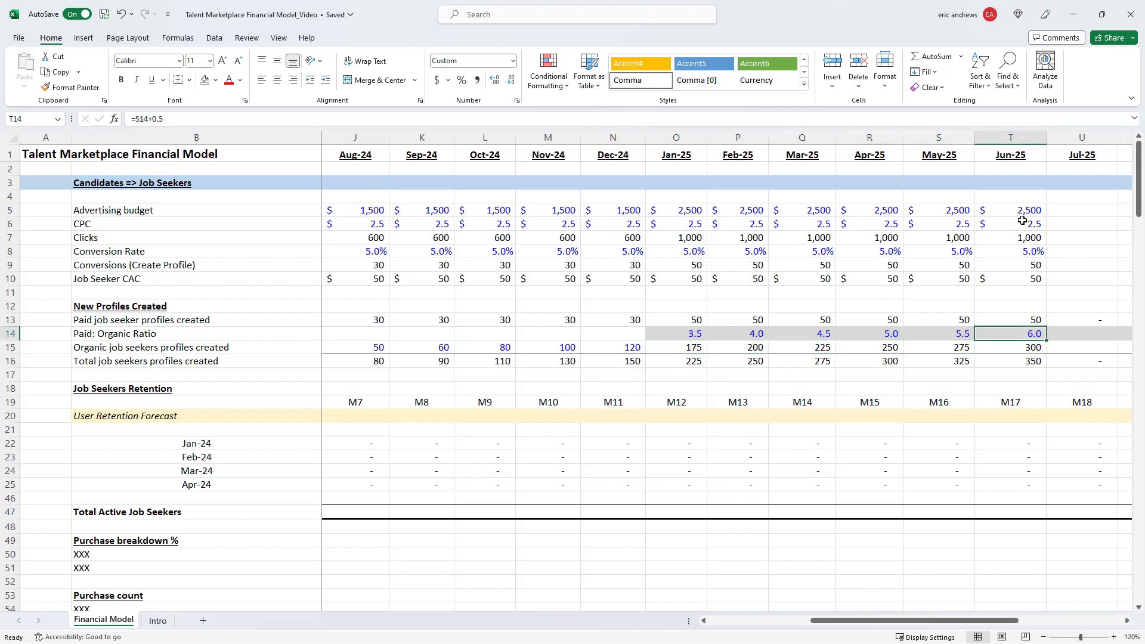
left_click_drag(1016, 317, 1020, 359)
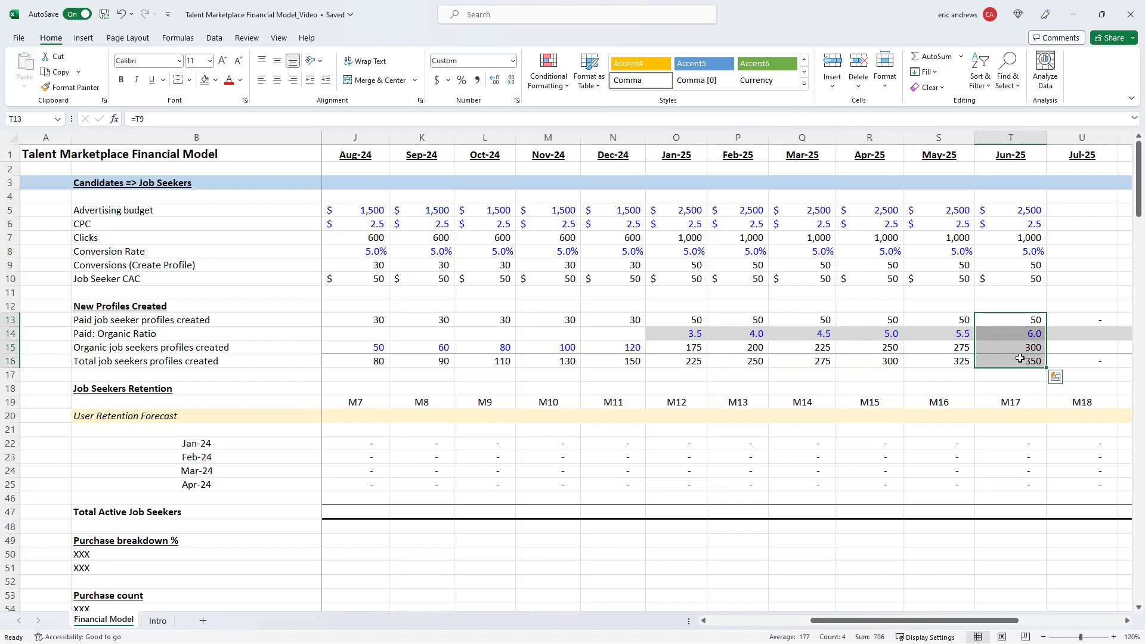
key("ctrl+c")
key("shift+Right")
key("shift+Right")
key("shift+Right")
key("shift+Right")
key("shift+Right")
key("shift+Right")
key("shift+Right")
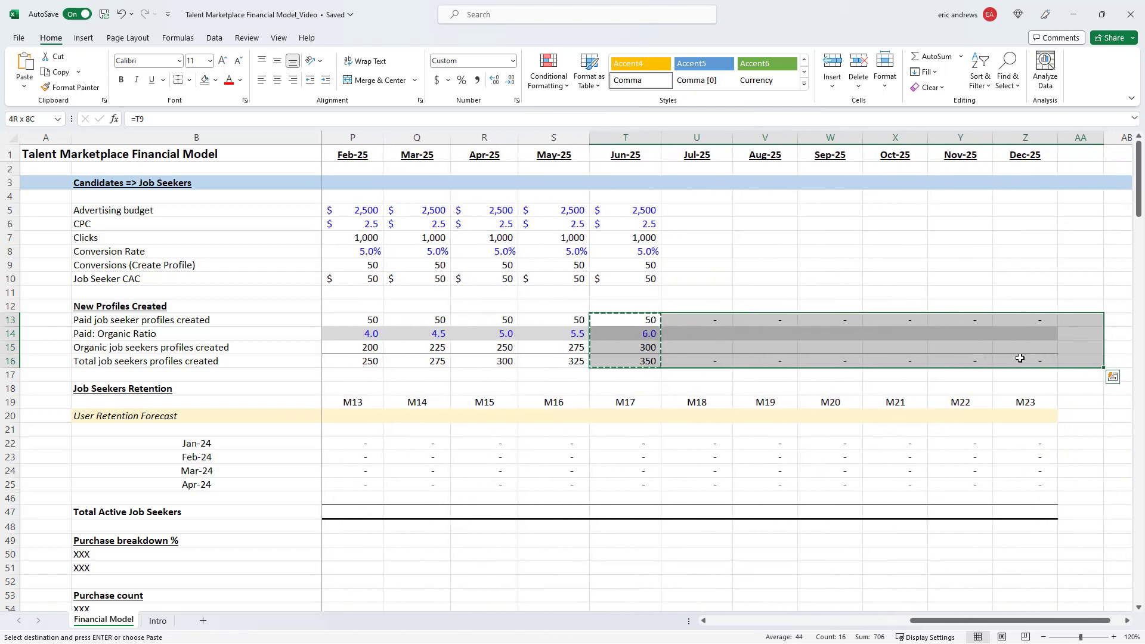
key("shift+Left")
key("shift+Left")
key("shift+Right")
key("ctrl+v")
Check the copied New Profiles Created rows from Jul-25 to Dec-25, including the Dec-25 ratio and organic profiles formulas
key("Right")
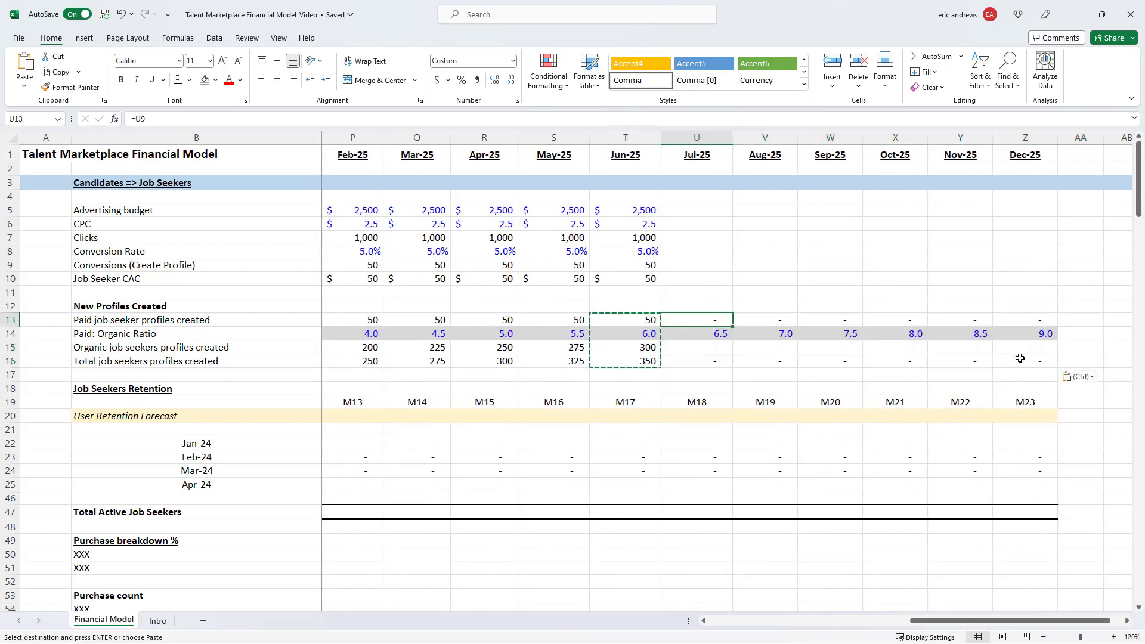
key("Right")
key("Right")
key("Right")
key("Right")
left_click(1035, 333)
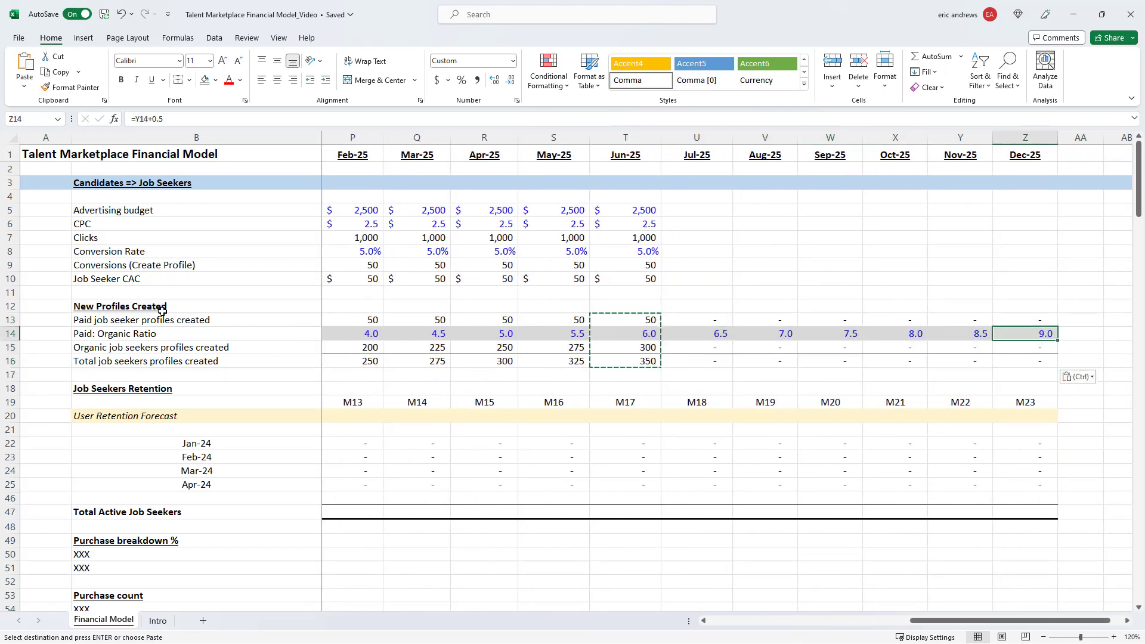
left_click(1007, 350)
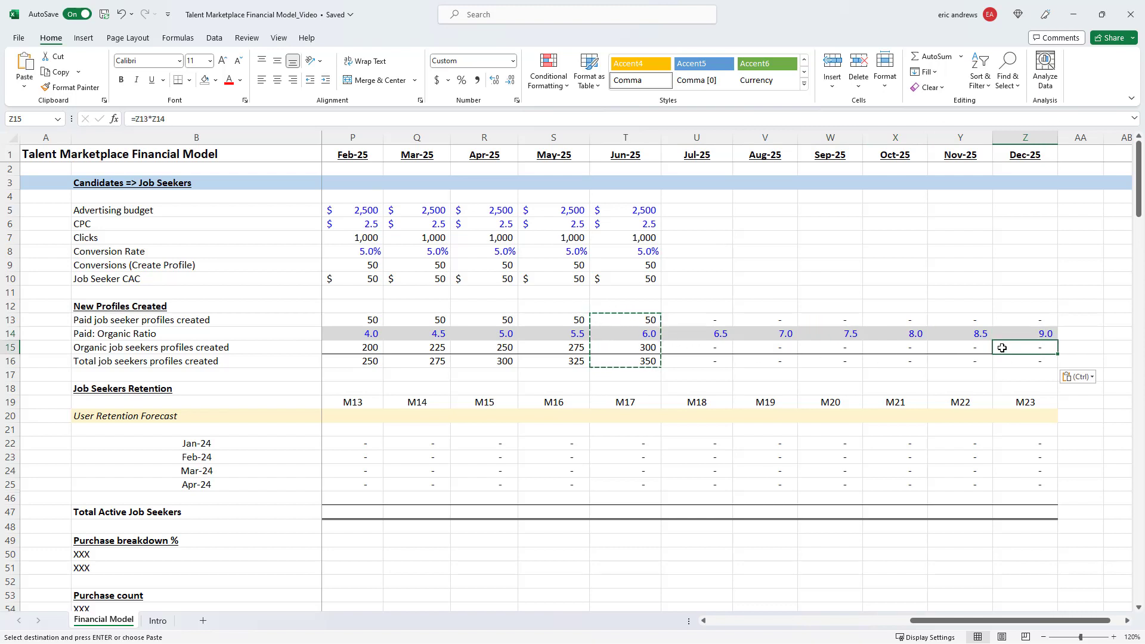
Copy the Jun-25 acquisition figures from advertising budget down to Job Seeker CAC across Jul-25 through Dec-25
left_click(629, 333)
key("Escape")
key("Up")
key("Up")
key("Up")
key("Up")
key("Up")
key("Up")
key("Up")
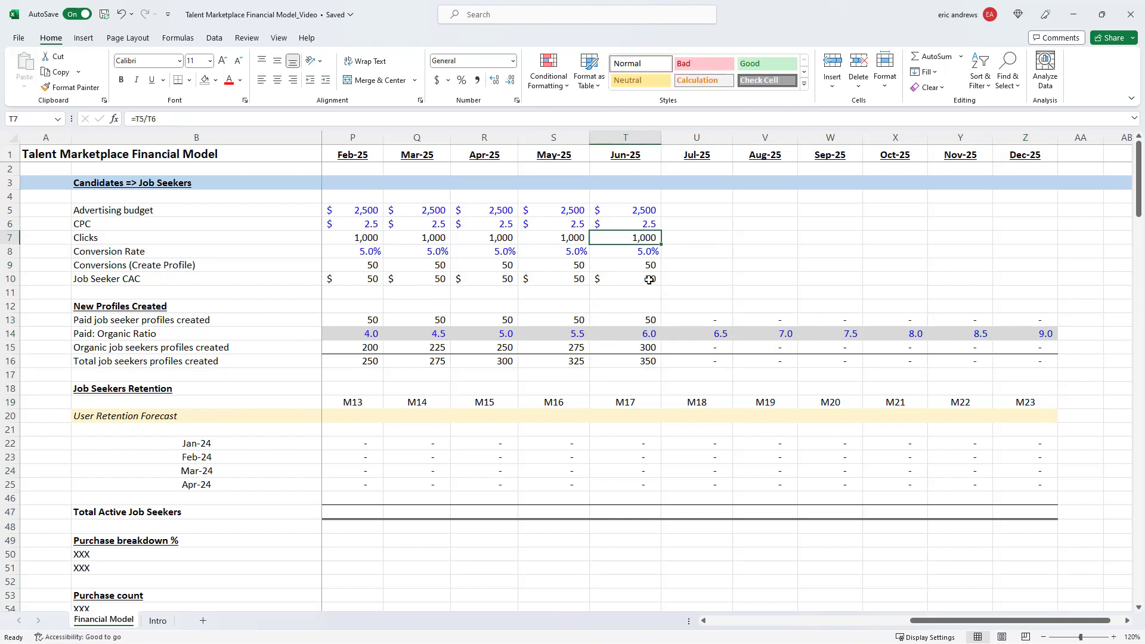
left_click_drag(627, 211, 642, 278)
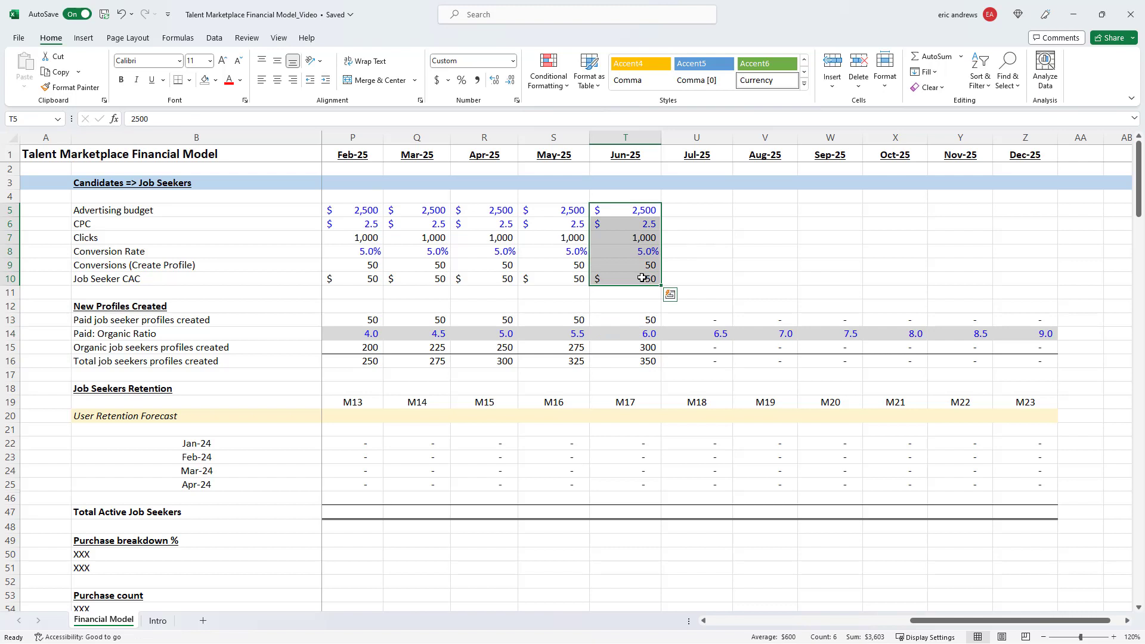
key("ctrl+c")
key("Right")
key("shift+Right")
key("shift+Right")
key("shift+Right")
key("shift+Right")
key("shift+Right")
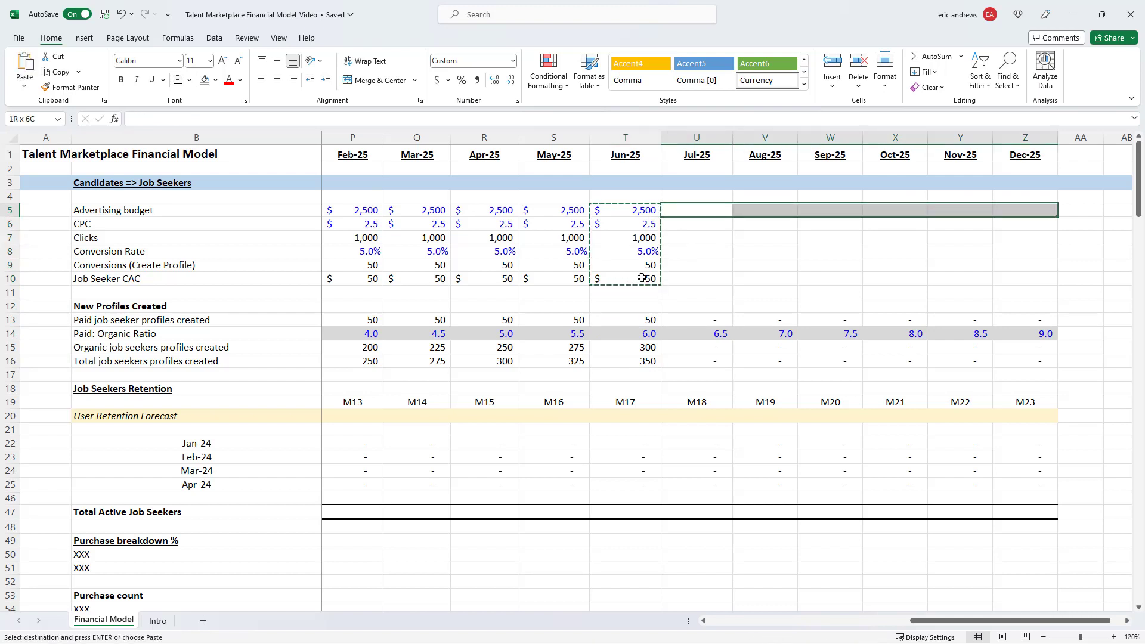
key("ctrl+v")
Set the Jul-25 advertising budget to 5,000 and copy it across Aug-25 through Dec-25
type("500")
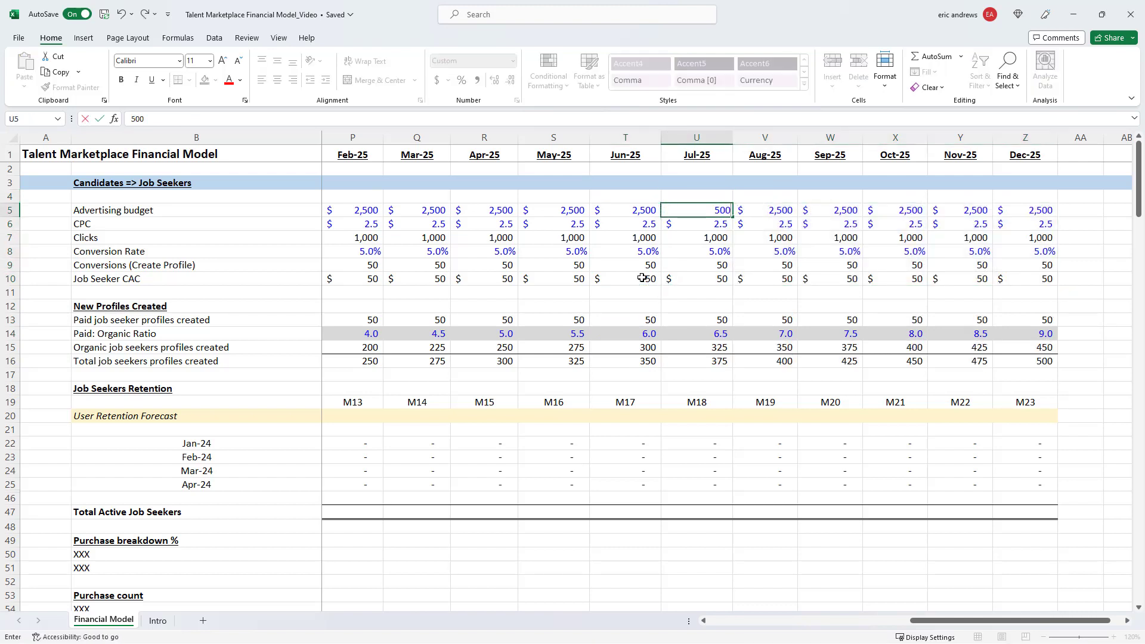
type("0")
key("ctrl+Return")
key("ctrl+c")
key("ctrl+shift+Right")
key("ctrl+v")
key("shift+BackSpace")
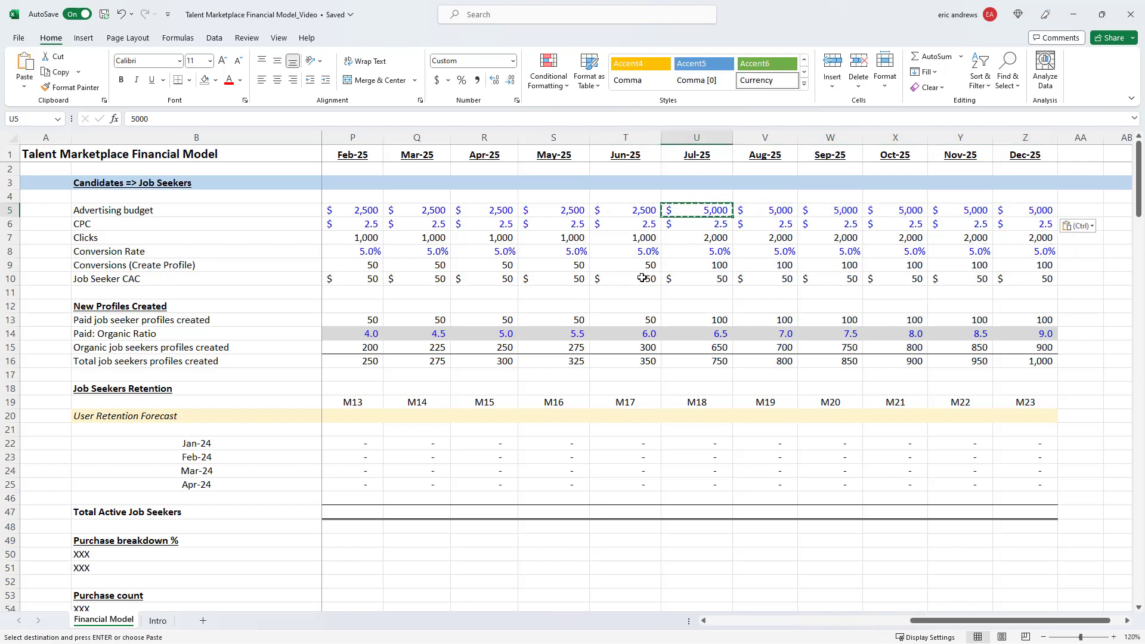
key("Escape")
Review the Jul-25 to Dec-25 paid, ratio and organic profile cells and inspect the Dec-25 total profiles formula
key("Down")
key("Right")
left_click(698, 322)
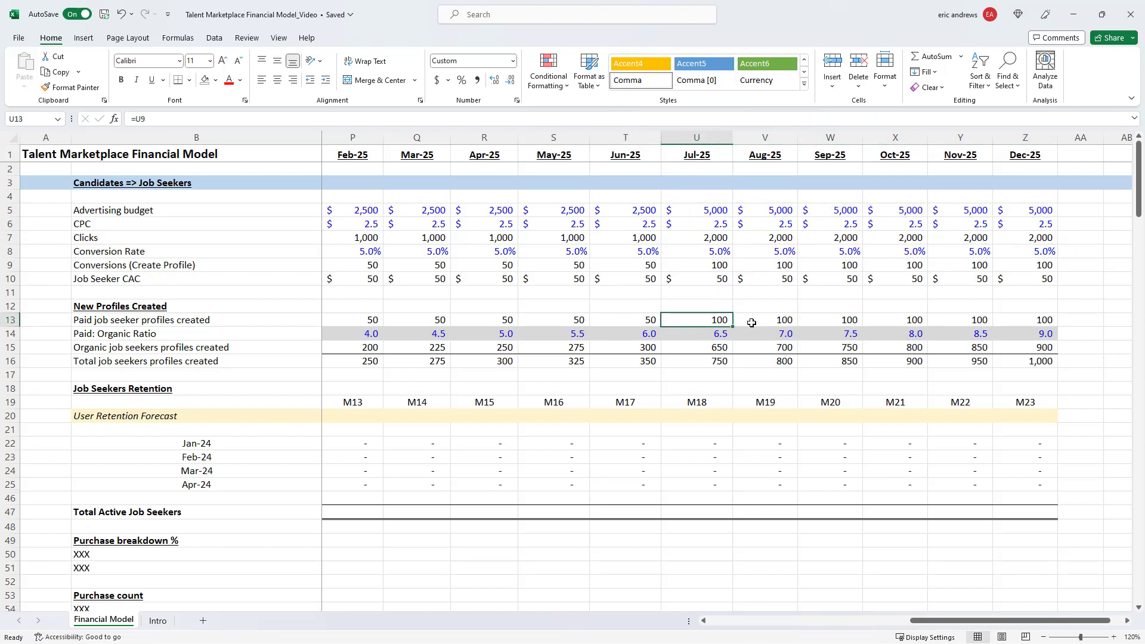
left_click(769, 333)
left_click(835, 333)
left_click(895, 345)
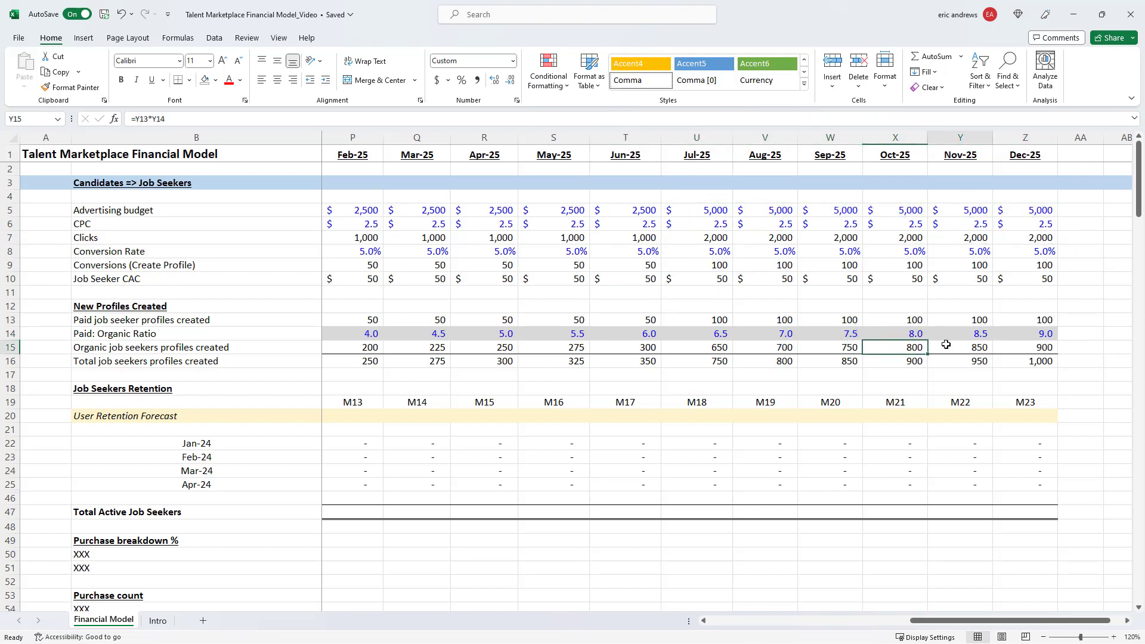
left_click(960, 347)
left_click(1024, 347)
left_click(1026, 361)
key("F2")
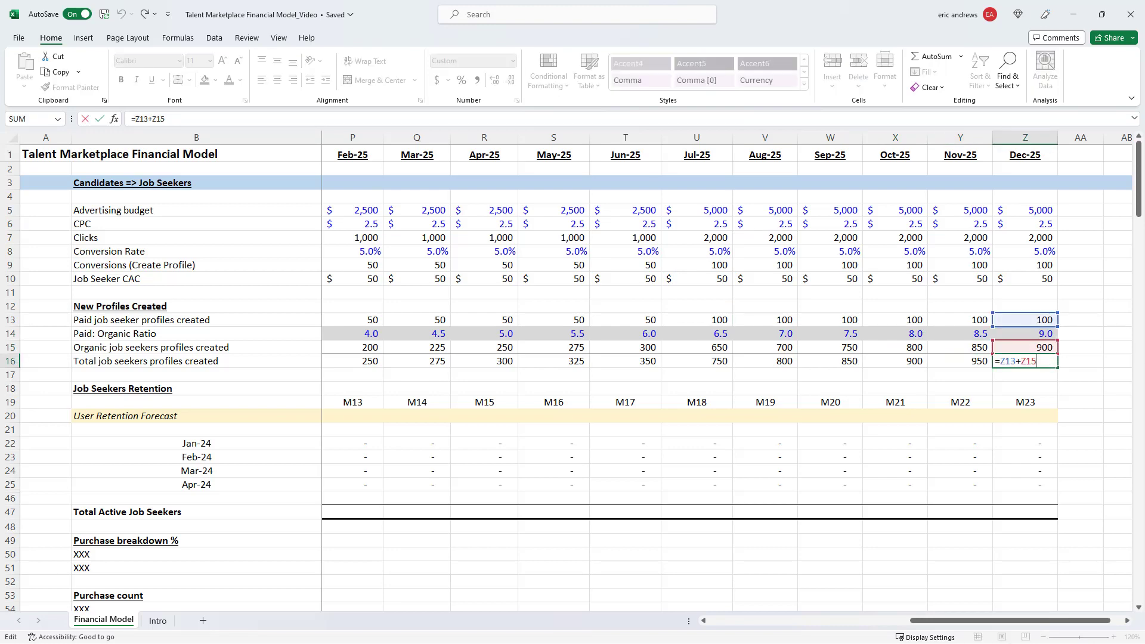
key("Escape")
Look back along the total job seekers profiles row from Dec-25 to its row label
key("Left")
key("Left")
key("Left")
key("Left")
key("Left")
key("Left")
key("Left")
key("Left")
key("Left")
key("Left")
key("Left")
key("Left")
key("Left")
key("Left")
key("Left")
key("Left")
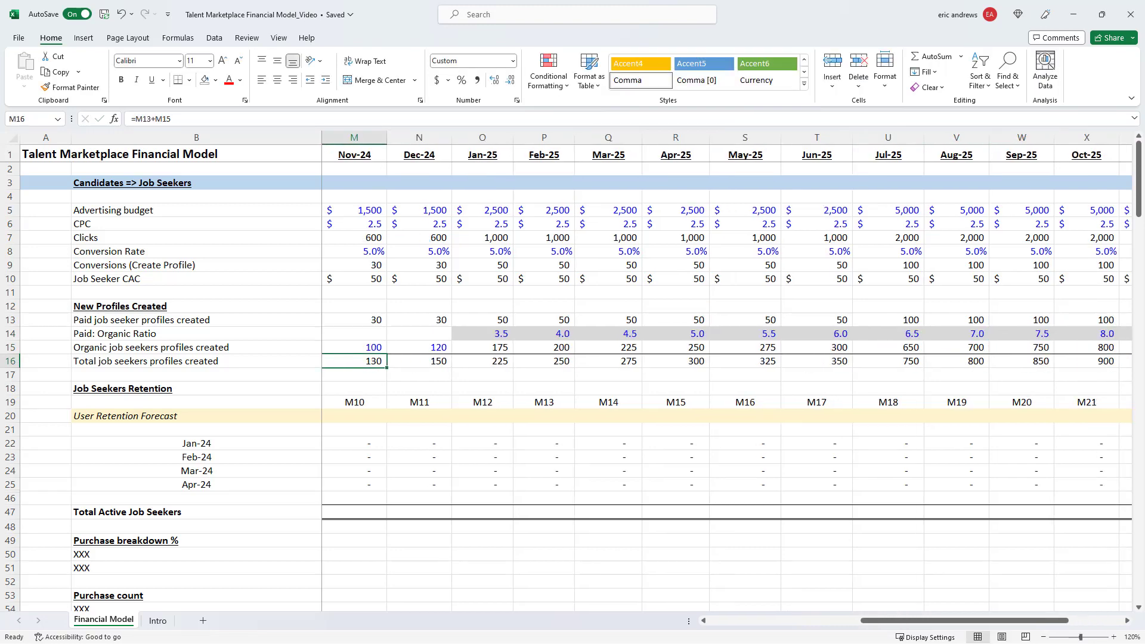
key("ctrl+Left")
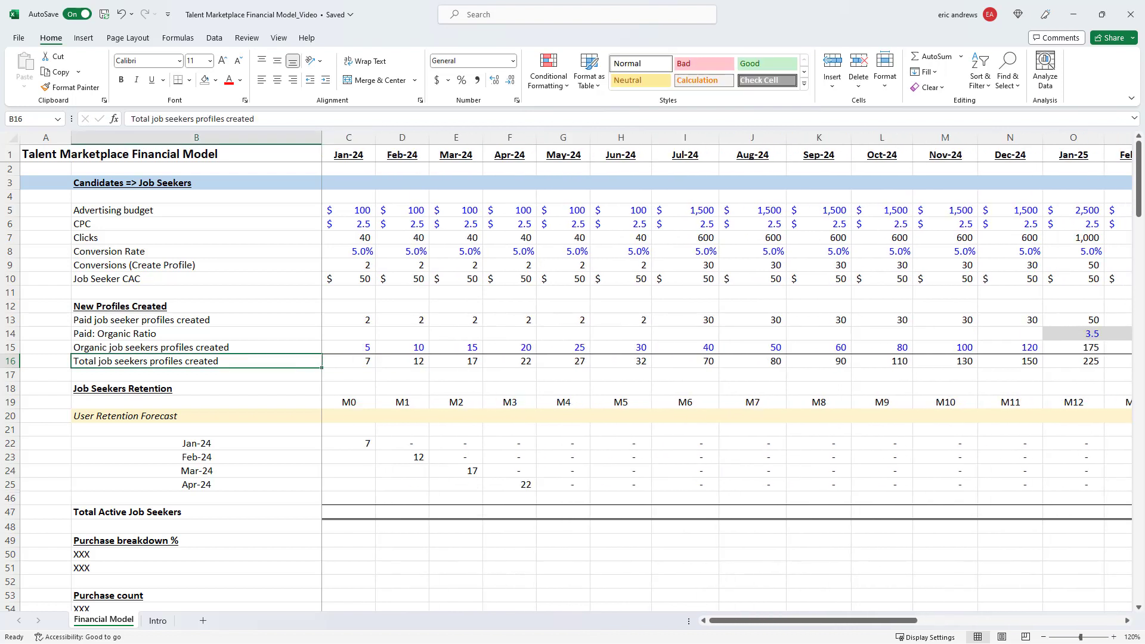
Look along the total job seekers profiles row from Jan-24 forward to Aug-24
key("Right")
key("Right")
key("Right")
key("Right")
key("Right")
key("Right")
key("Right")
key("Right")
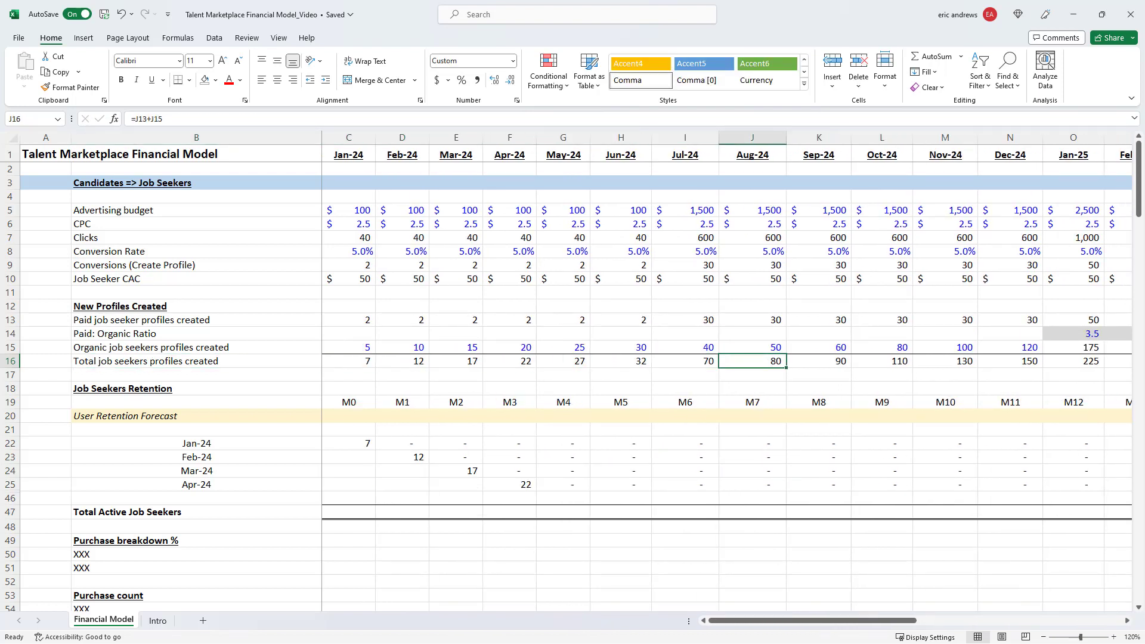
Look down from the Aug-24 total profiles formula to the Apr-24 cohort's May-24 formula in the retention table
key("Down")
key("Up")
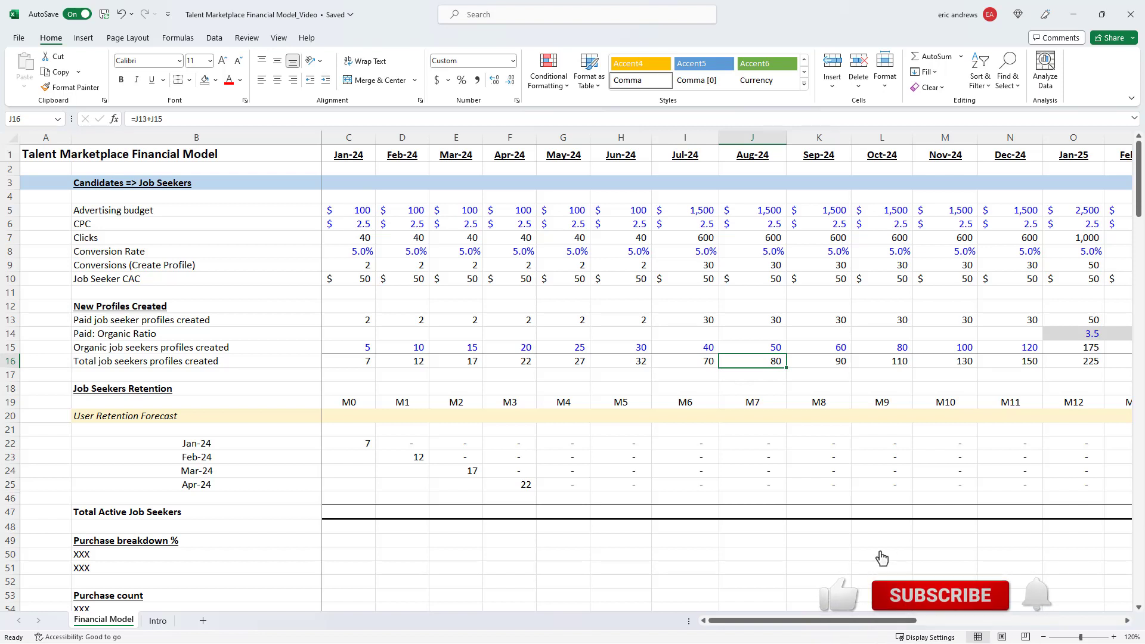
key("Down")
key("Down")
key("Down")
key("Down")
key("Down")
key("Down")
key("Down")
key("Down")
key("Down")
key("Left")
key("Left")
key("Left")
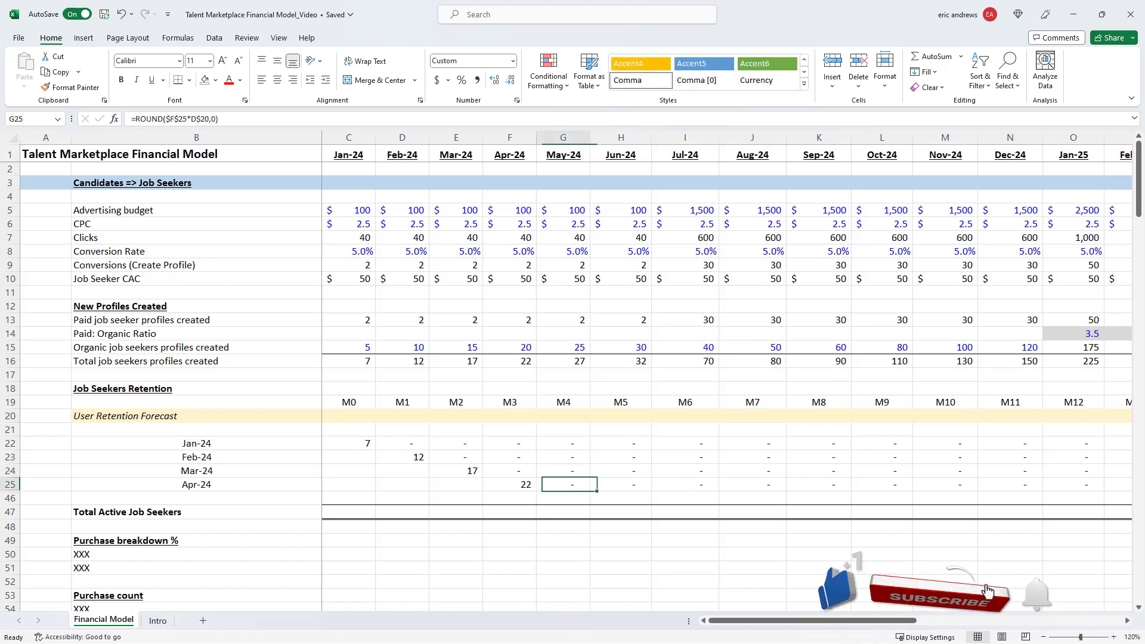
Select the Feb-24 to Apr-24 cohort rows of the retention table from the Feb-24 column across the remaining months
key("Left")
key("Up")
key("Left")
key("Left")
key("Up")
key("shift+Right")
key("shift+Right")
key("shift+Down")
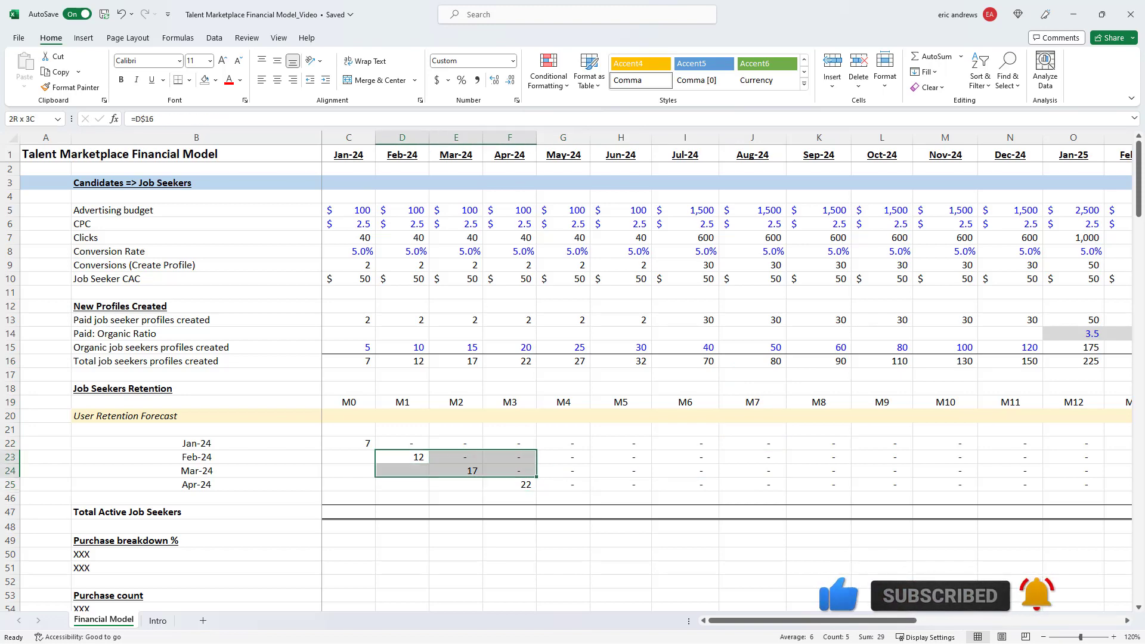
key("shift+Down")
key("ctrl+shift+Right")
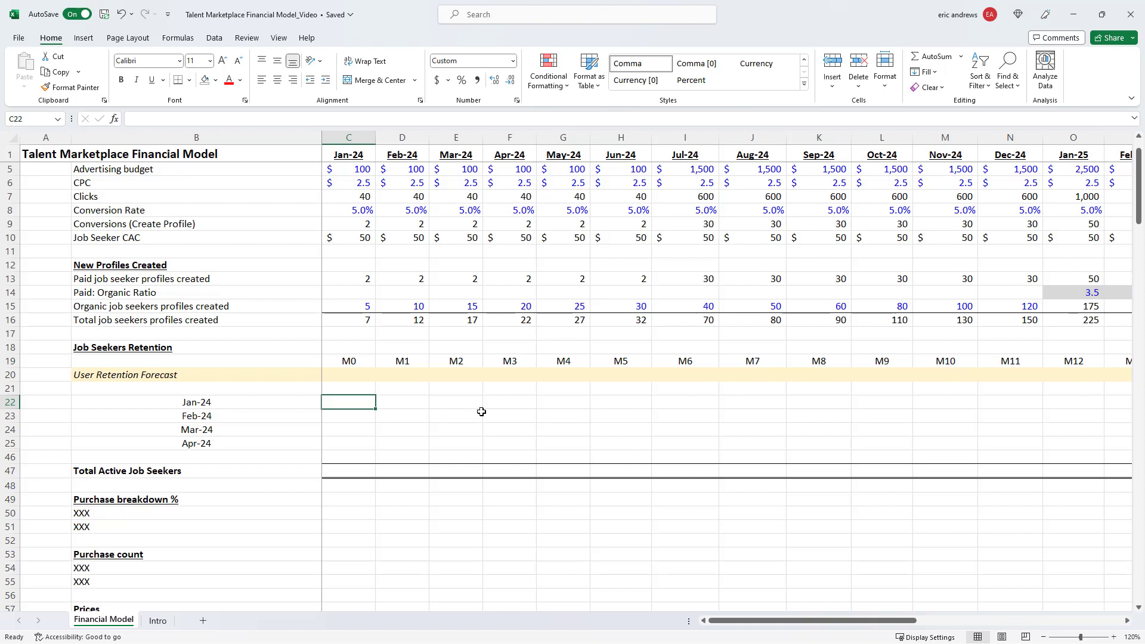
Examine the Jan-24 cohort row of the retention table alongside the Jan-24 total job seekers profiles created
left_click(235, 401, "shift")
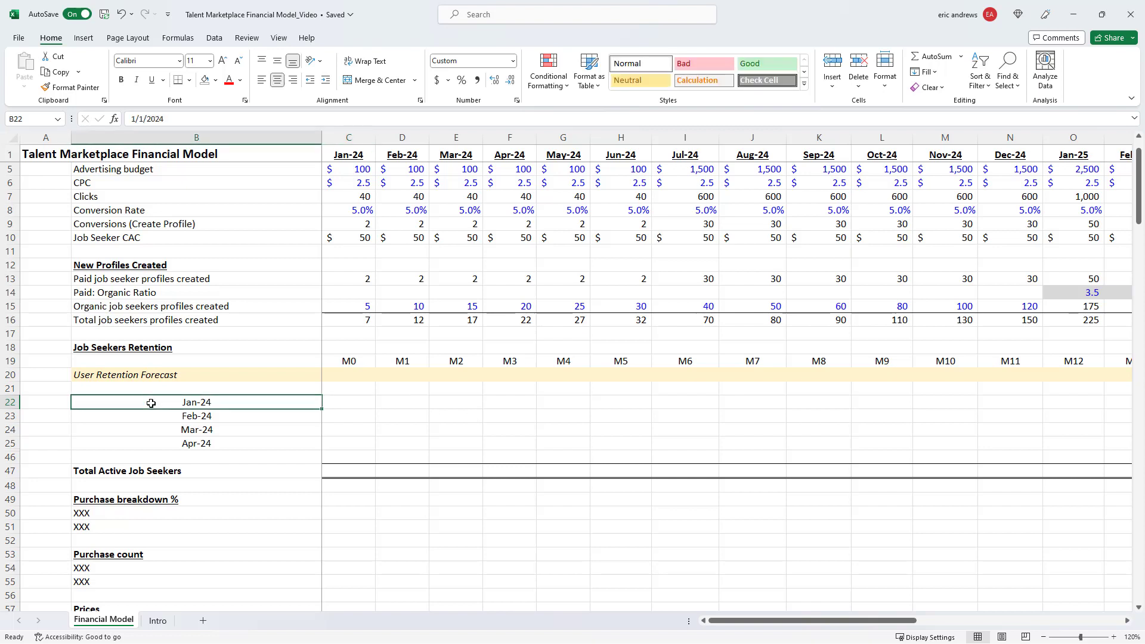
left_click(10, 403)
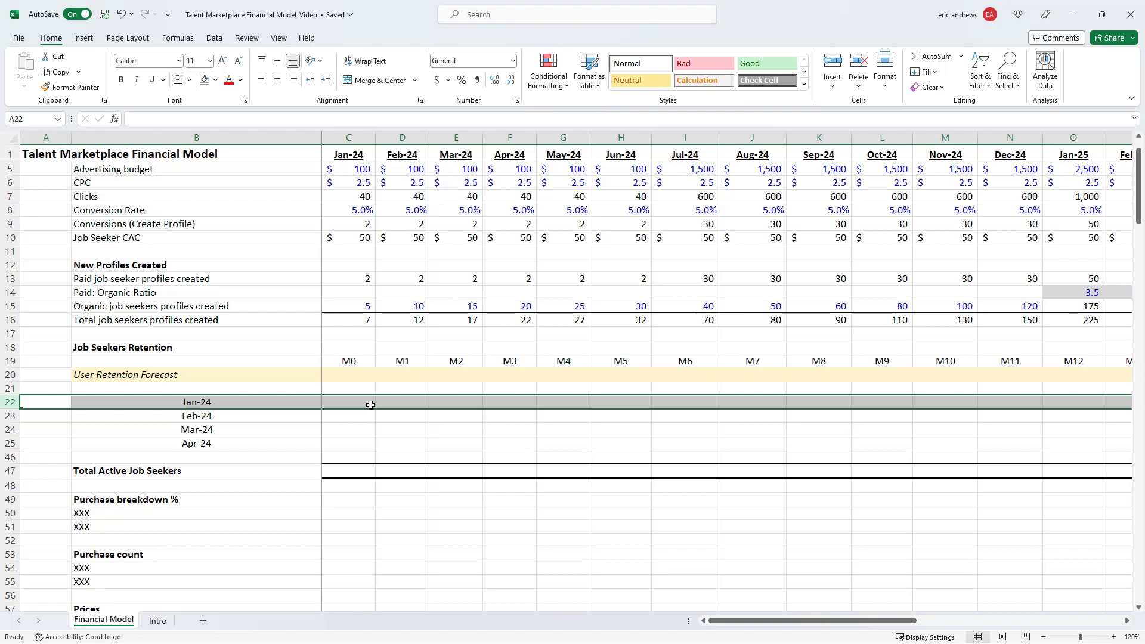
left_click(354, 319)
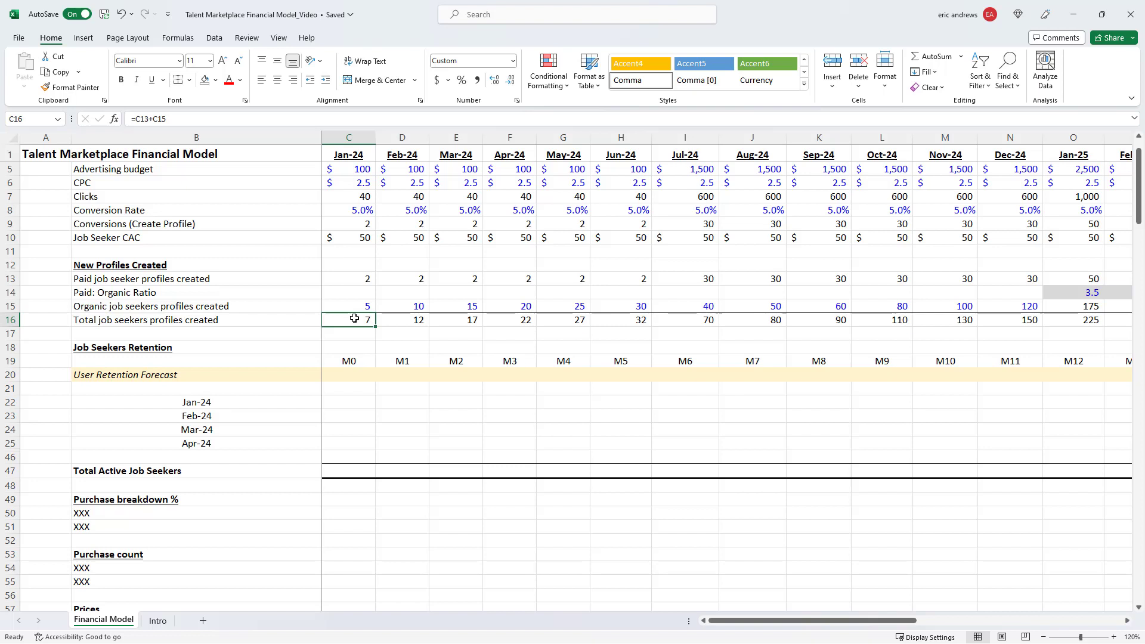
left_click(230, 404)
left_click(347, 405)
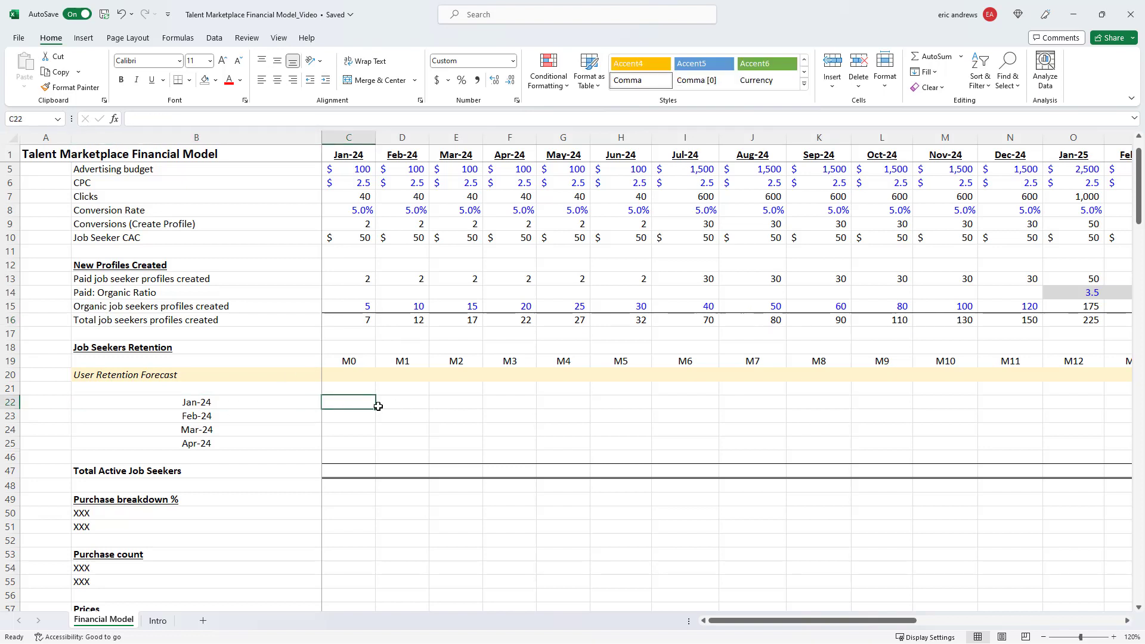
left_click_drag(370, 402, 802, 404)
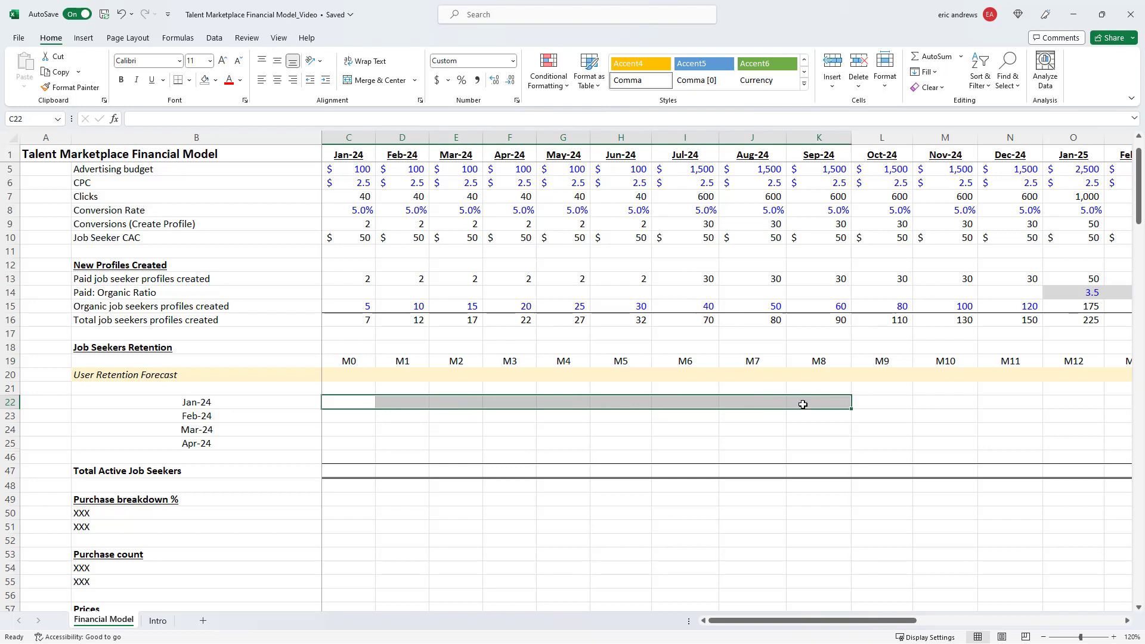
Link the Jan-24 cohort's M0 cell C22 to the Jan-24 total job seekers profiles created with =C16
left_click(351, 395)
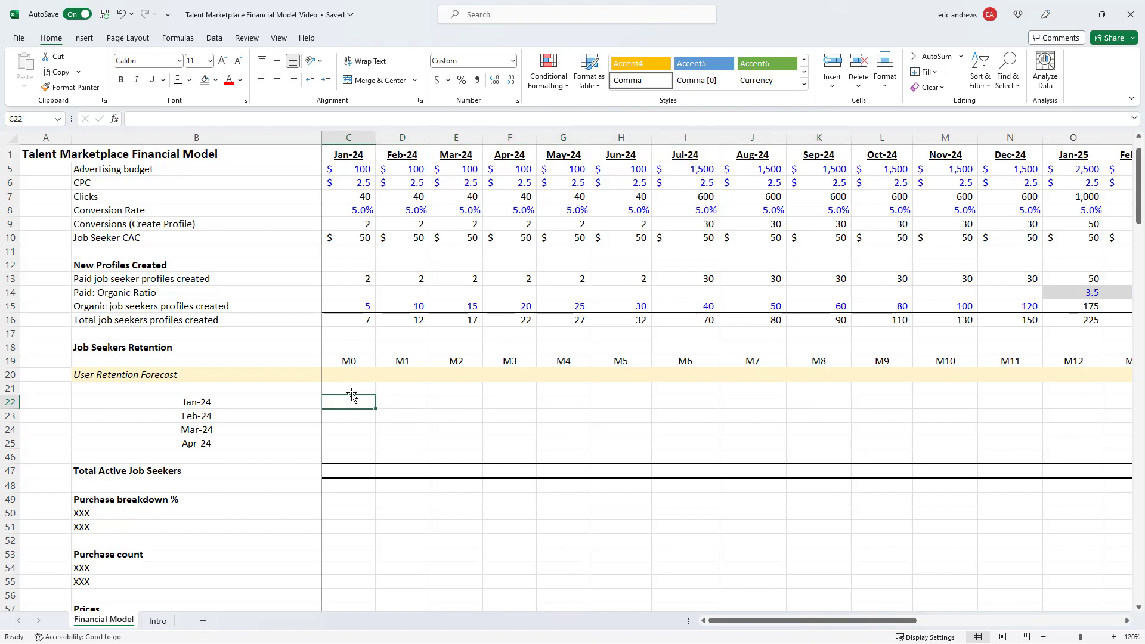
type("=")
left_click(372, 321)
key("Return")
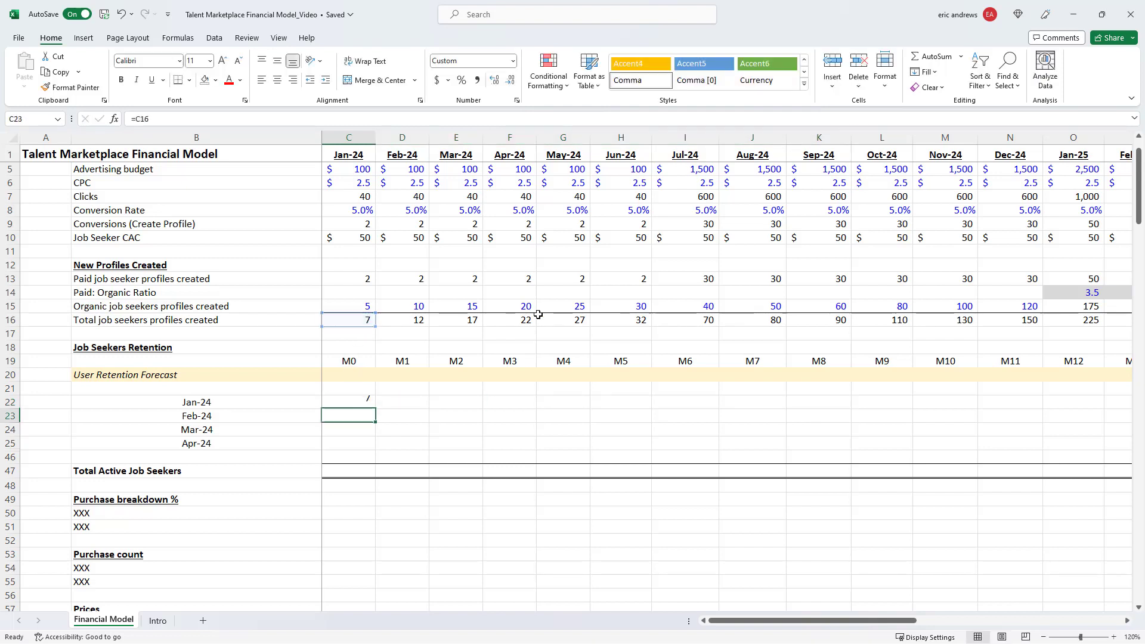
key("Up")
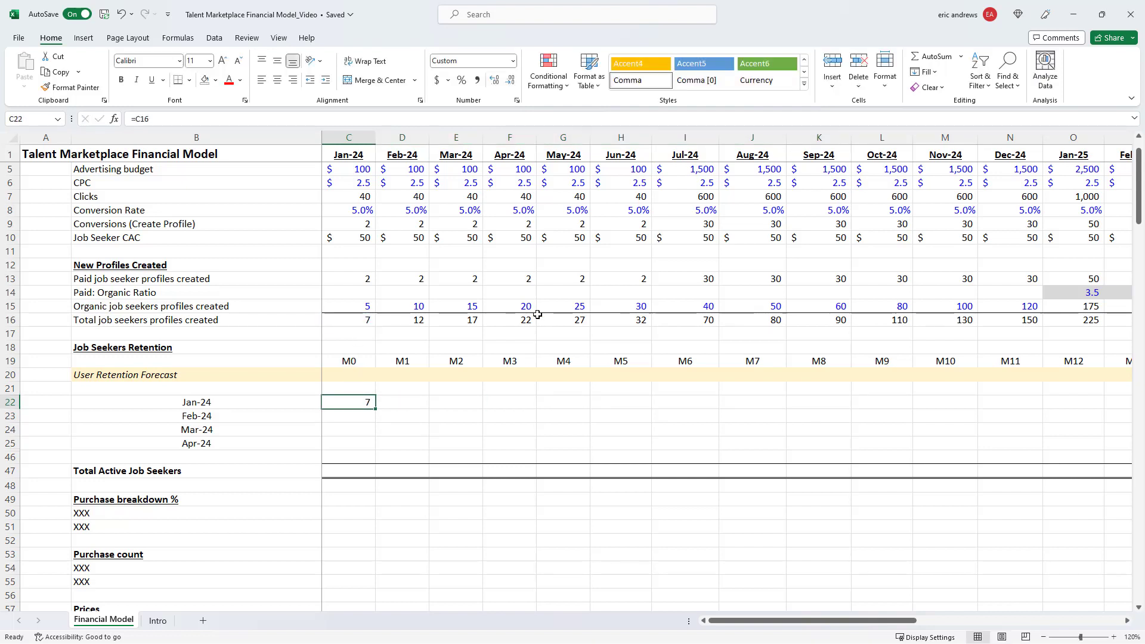
Review the M0 to M2 month headings and set the M0 user retention forecast to 100%
left_click(343, 361)
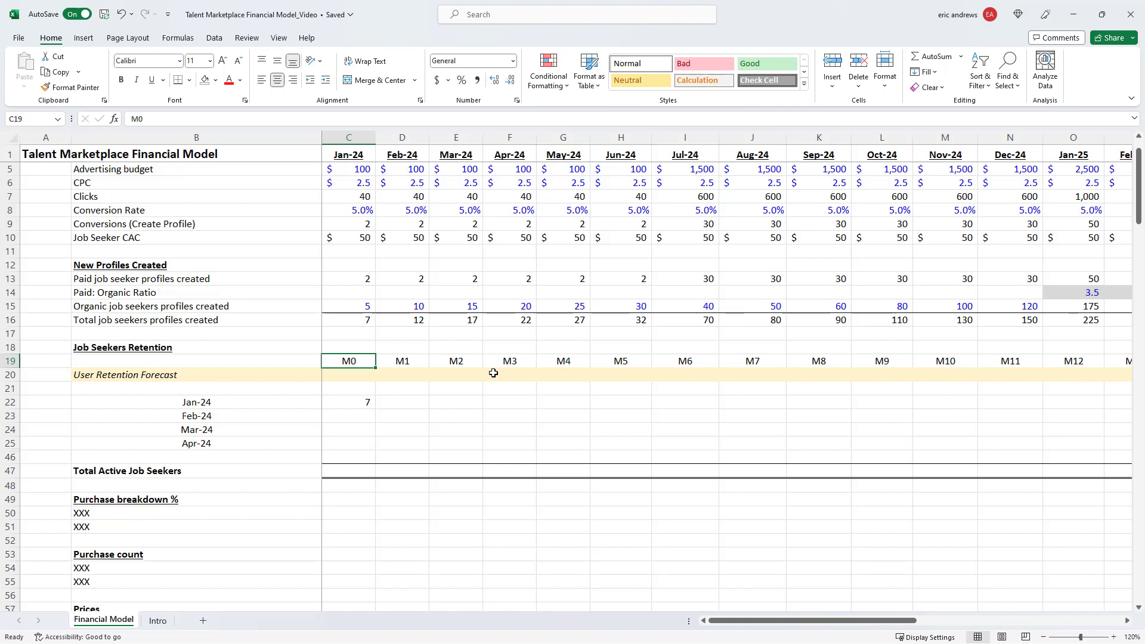
key("Right")
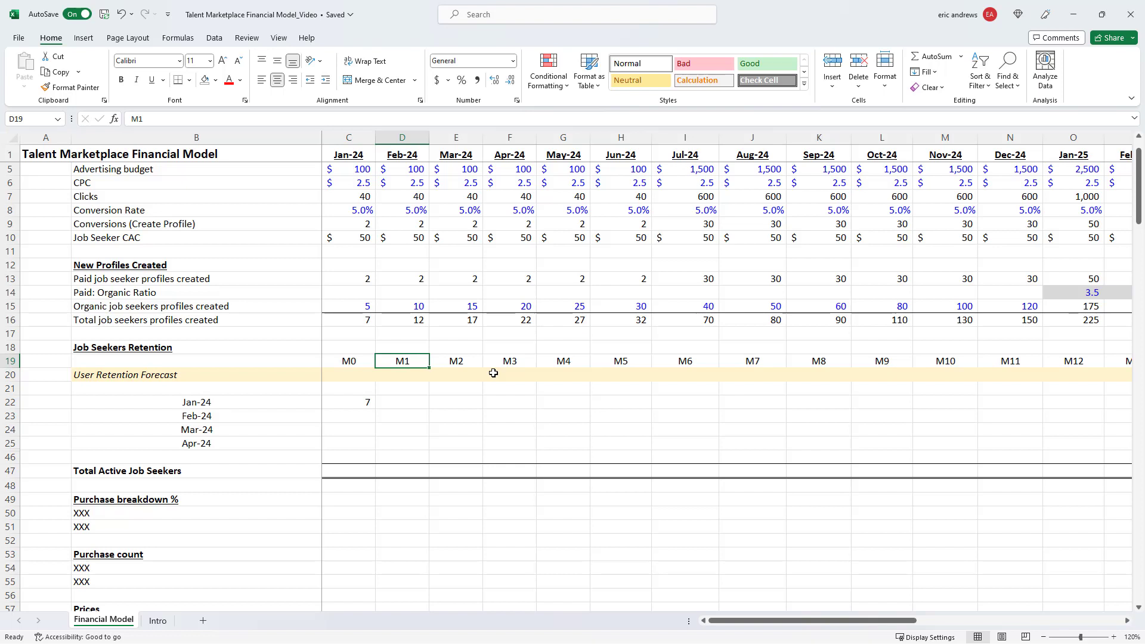
key("Right")
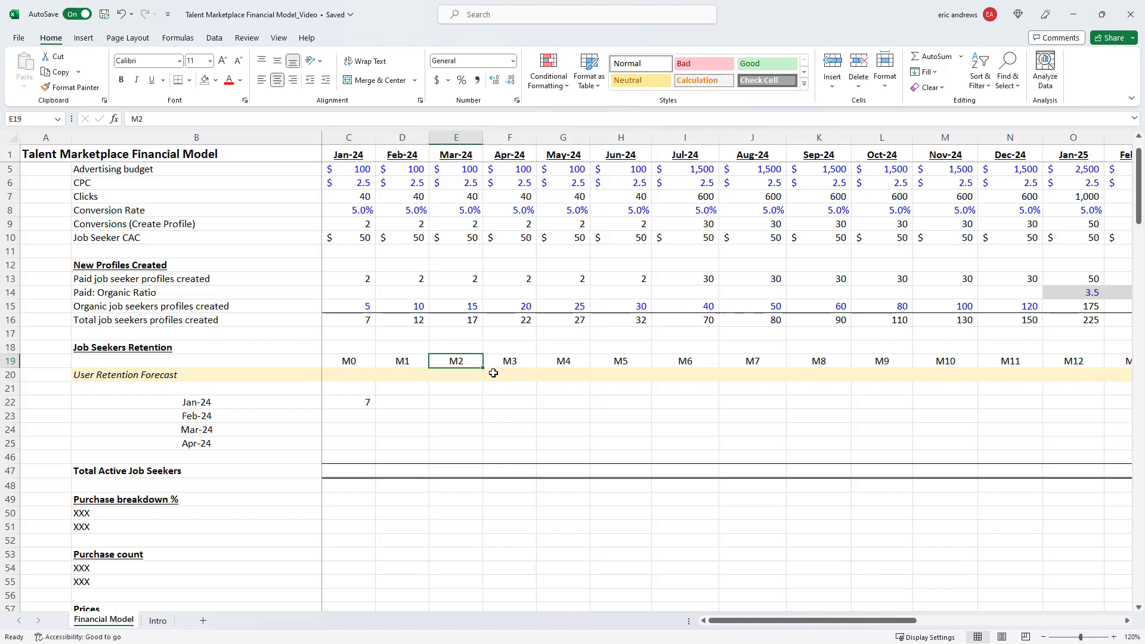
key("Down")
key("Left")
key("Left")
type("100")
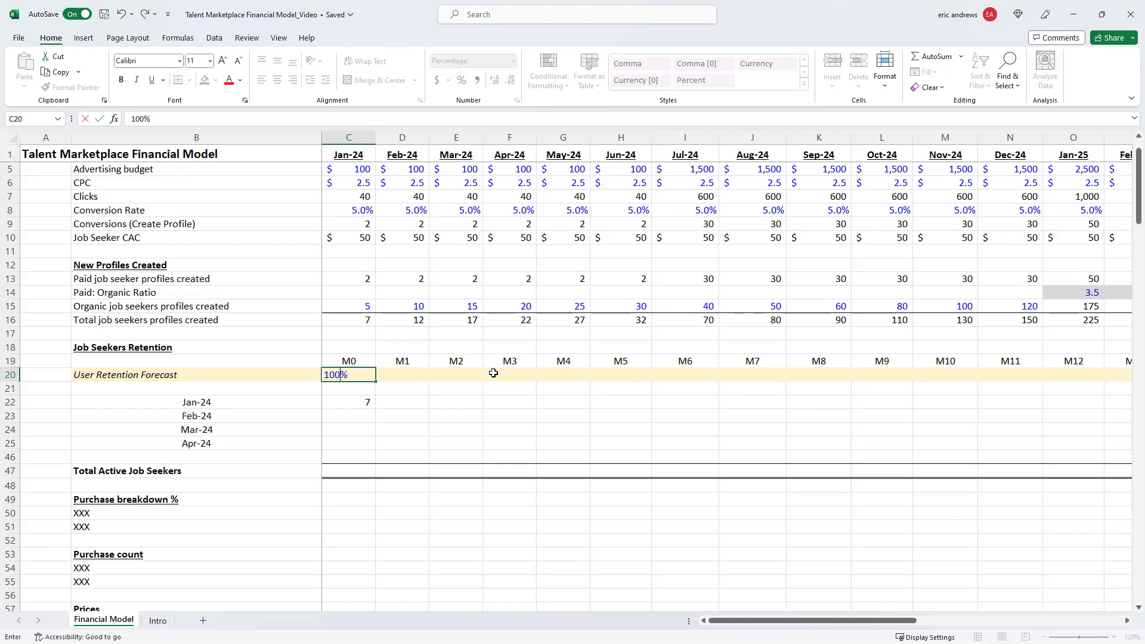
key("ctrl+Return")
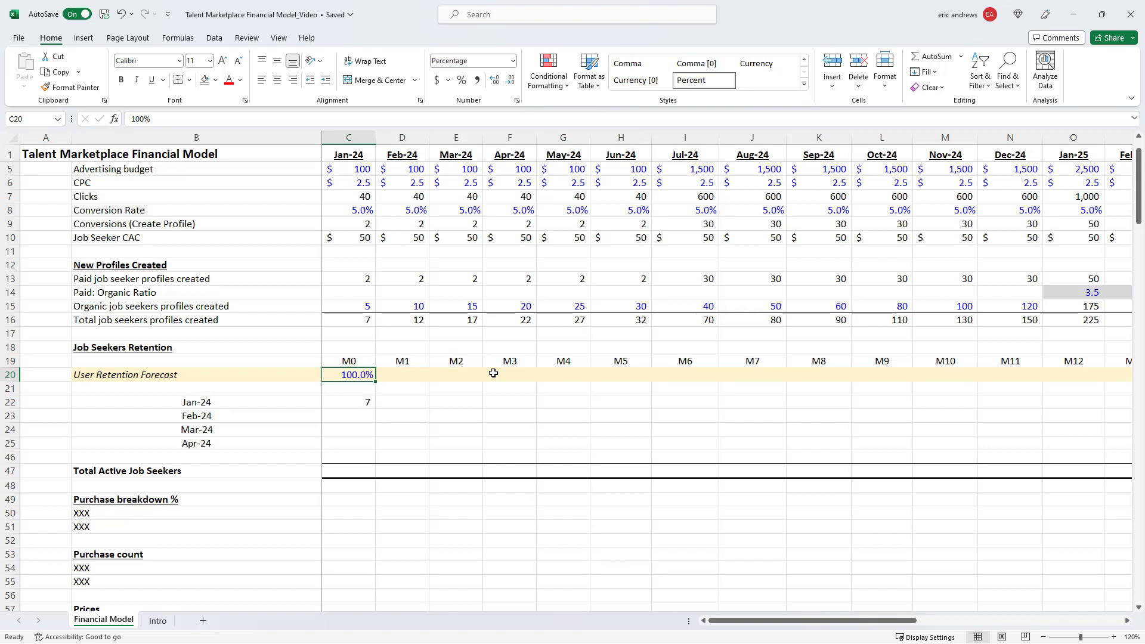
Set the M1 user retention forecast in D20 to 50%
key("Down")
key("Down")
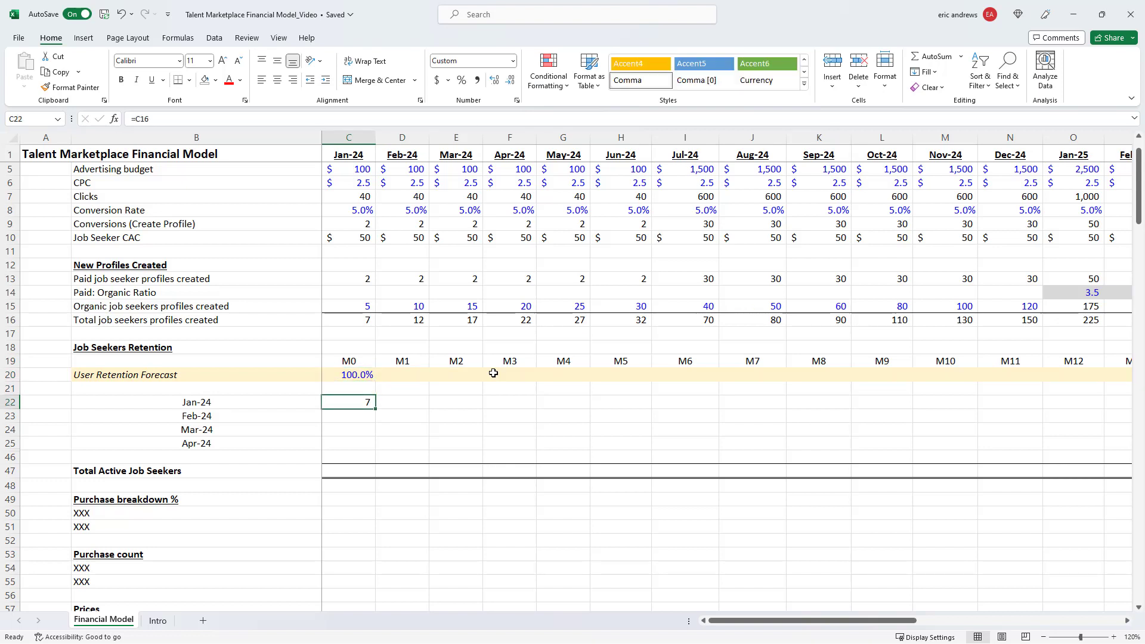
key("Right")
key("Up")
key("Up")
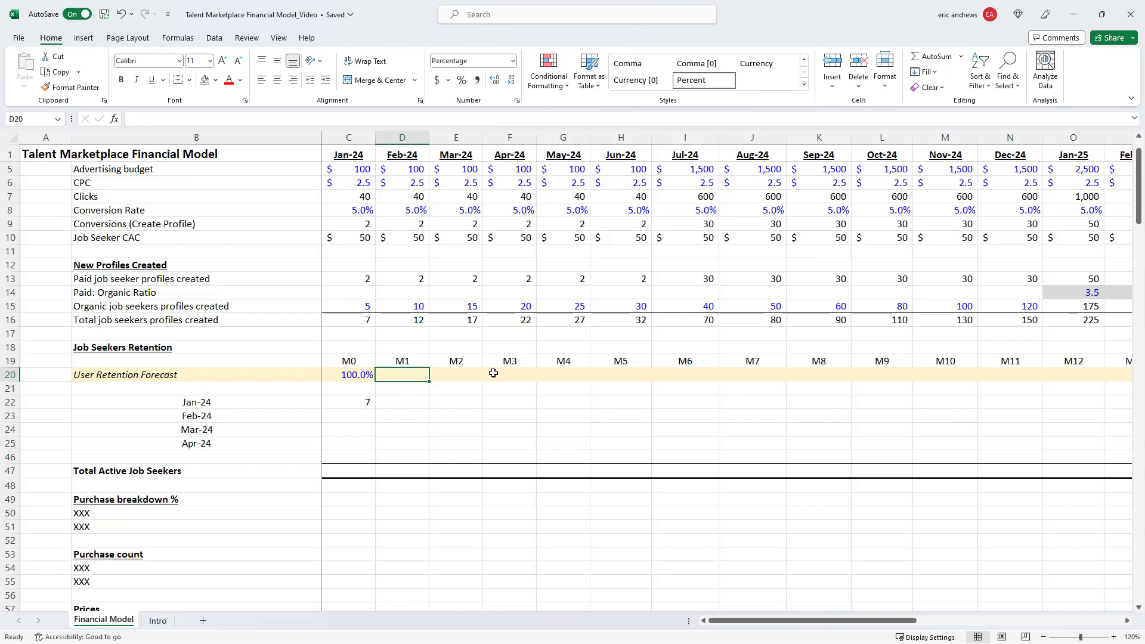
type("50%")
key("ctrl+Return")
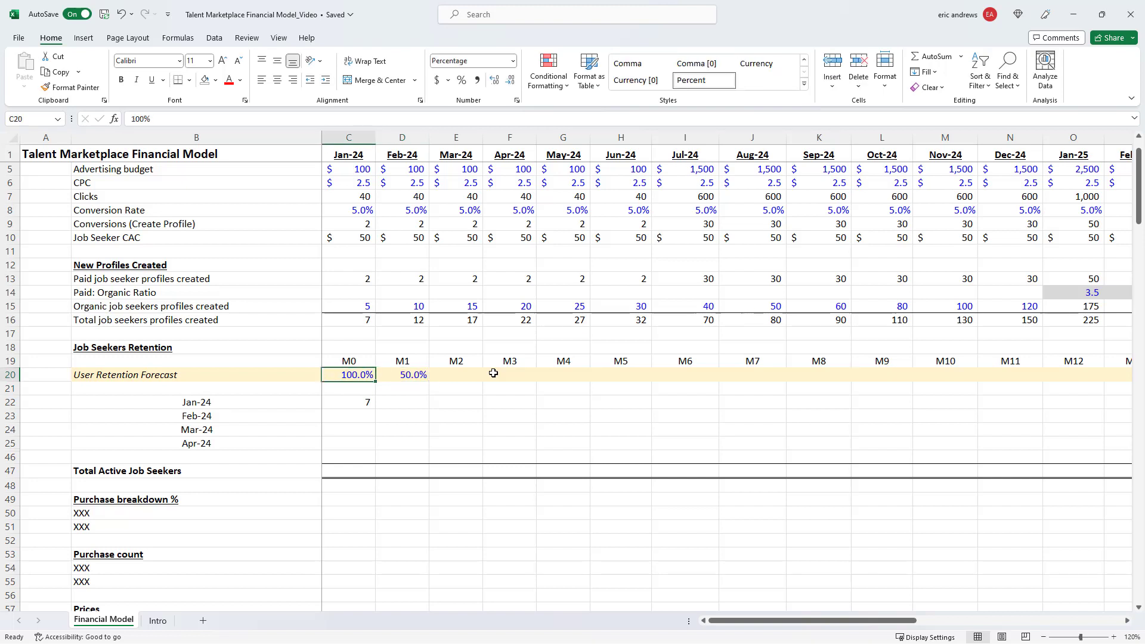
key("Left")
key("Right")
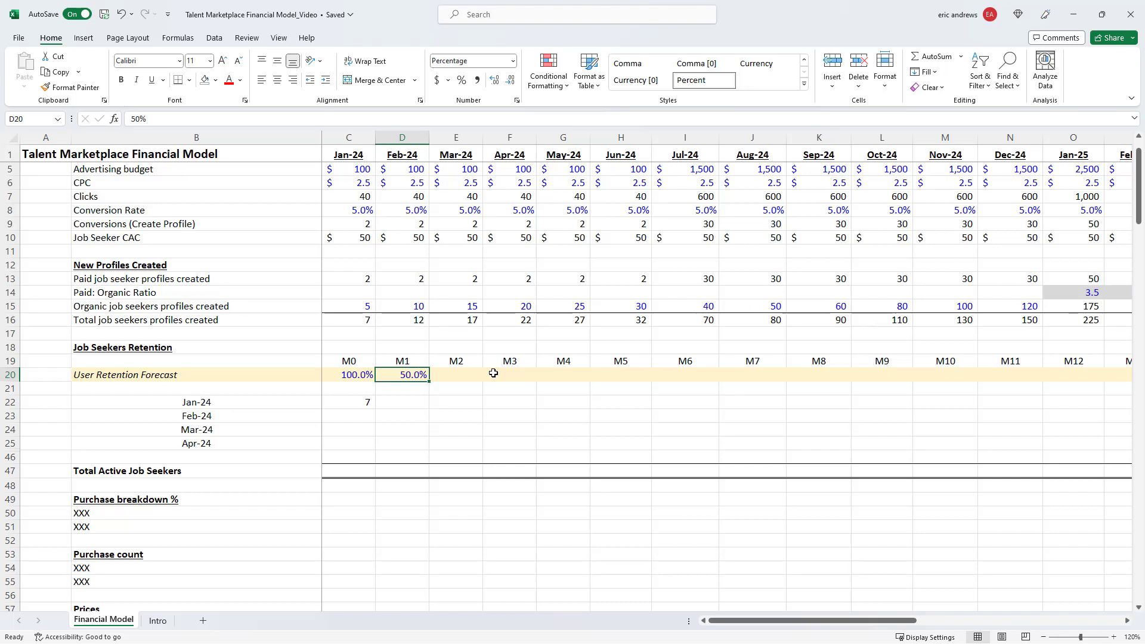
Calculate the Jan-24 cohort's retained job seekers for Feb-24 in D22 with =ROUND($C$22*D$20,0)
key("Down")
key("Down")
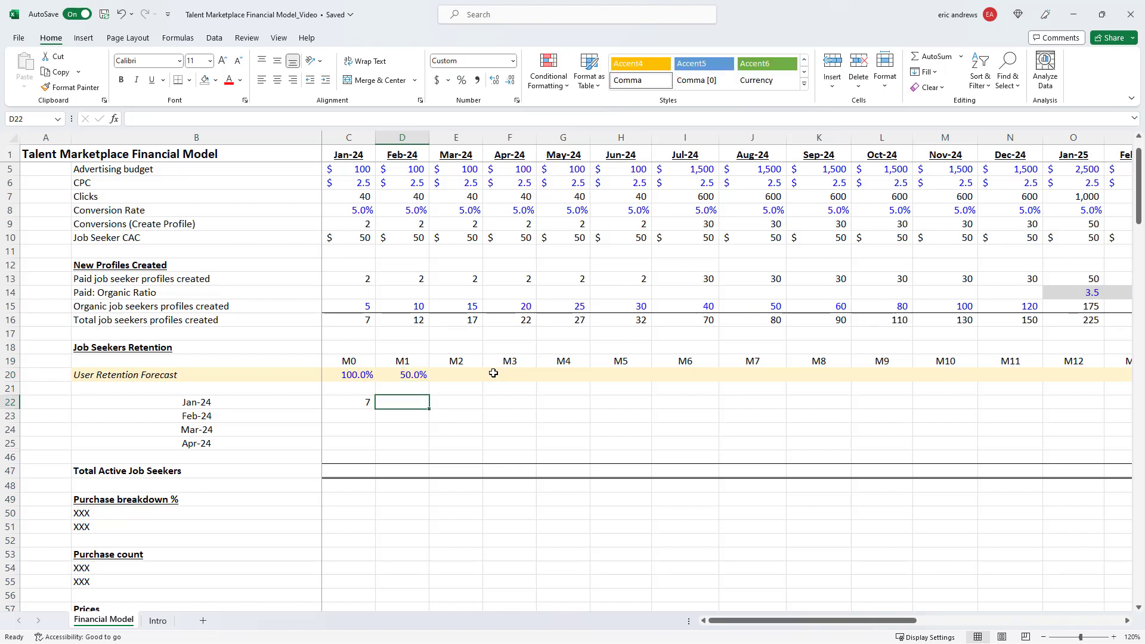
type("=round(")
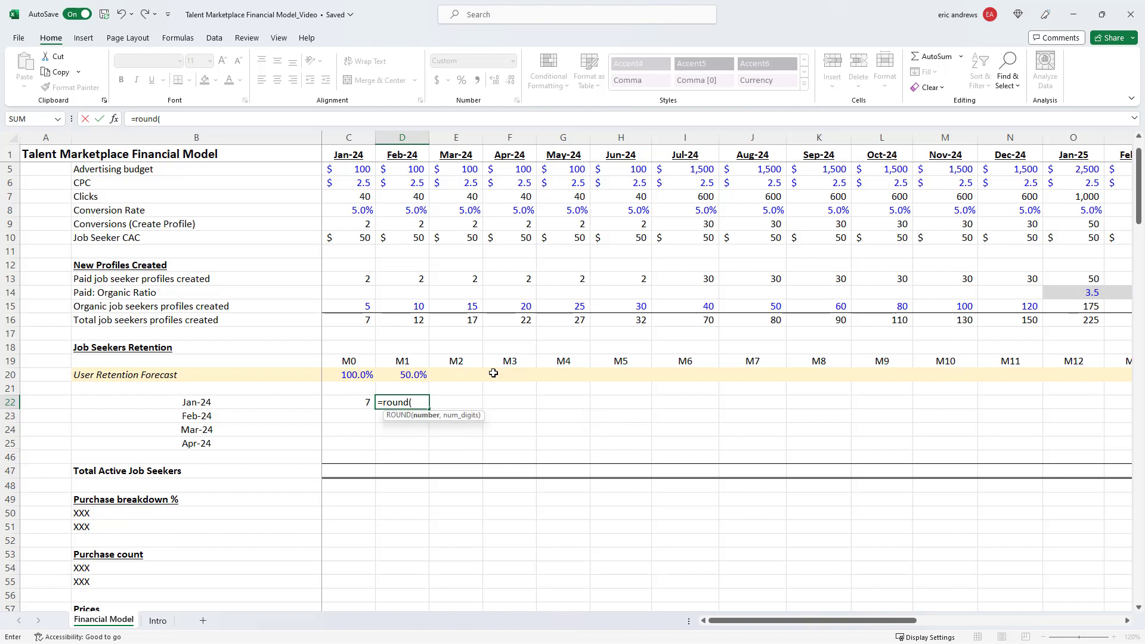
key("Left")
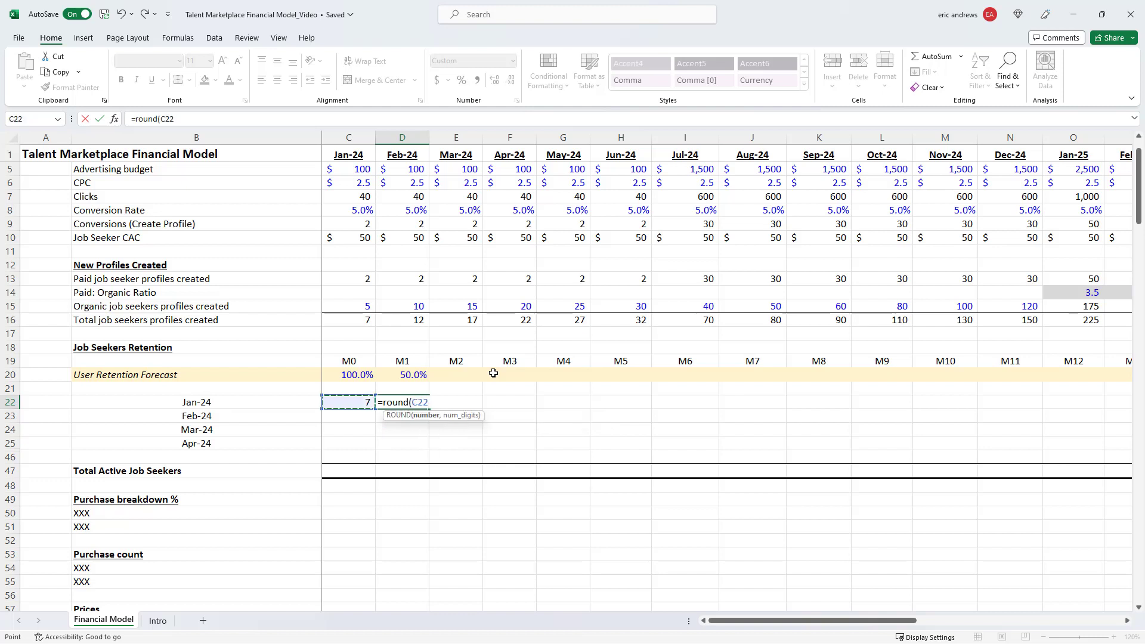
key("F4")
type("*")
key("Up")
key("Up")
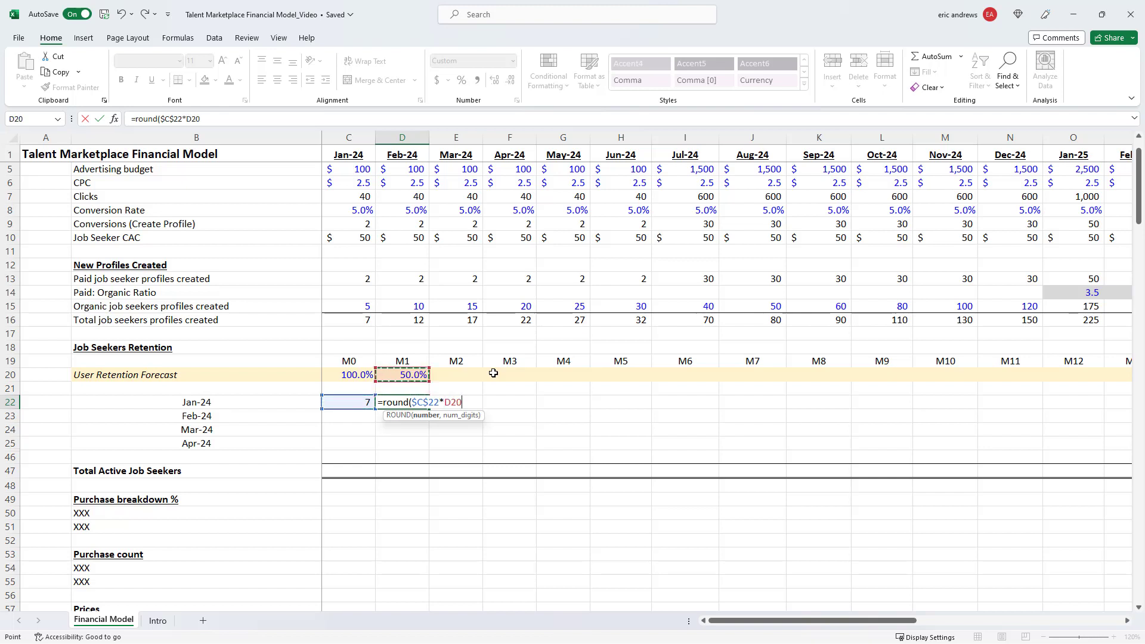
key("F4")
key("F4")
type(",0)")
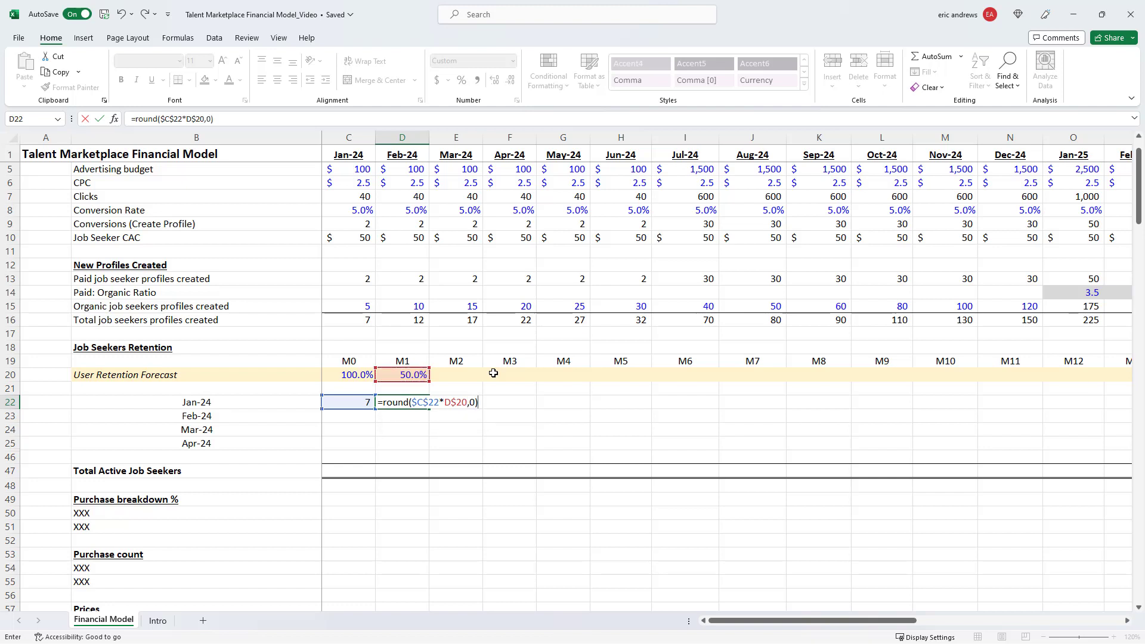
key("ctrl+Return")
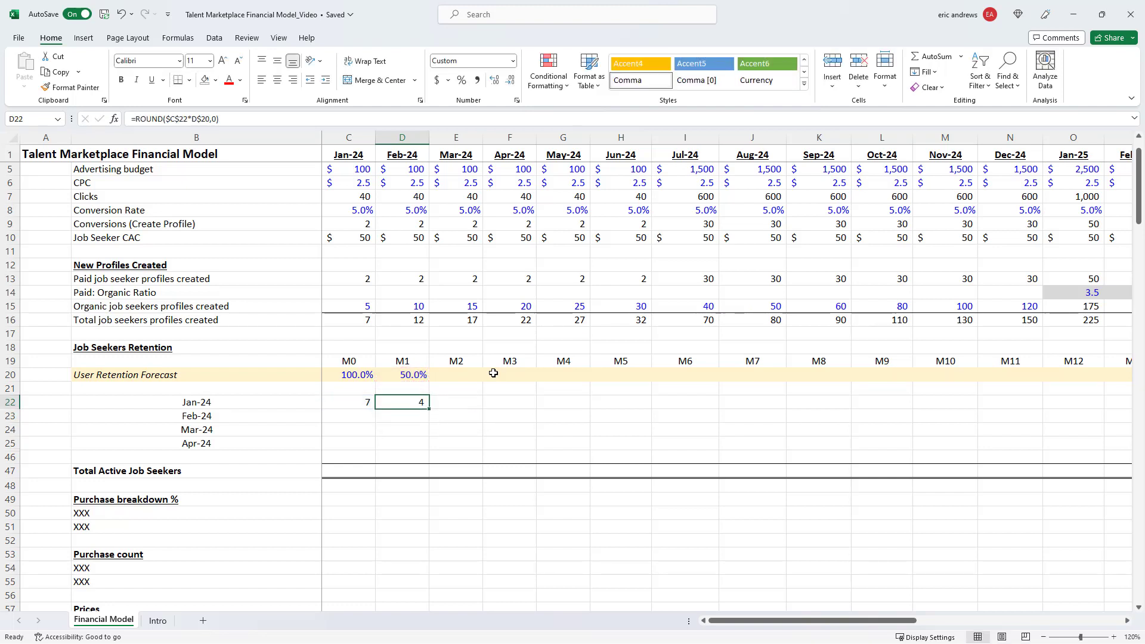
Copy the Jan-24 cohort's Feb-24 retention formula into its Mar-24 cell E22
left_click(338, 402)
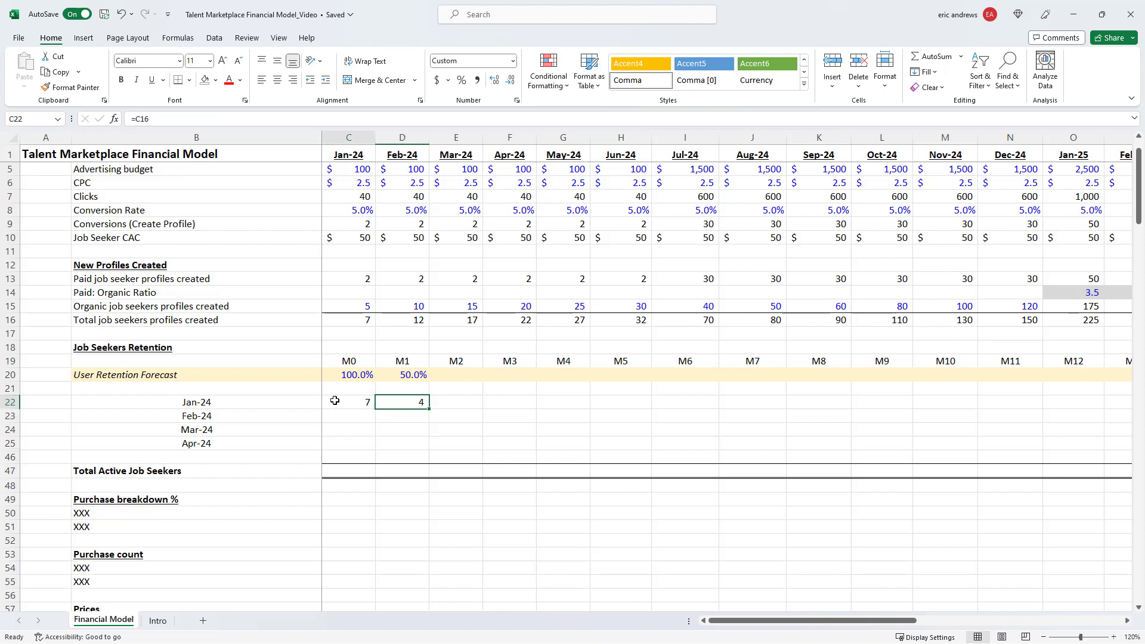
left_click(399, 402)
left_click(339, 404)
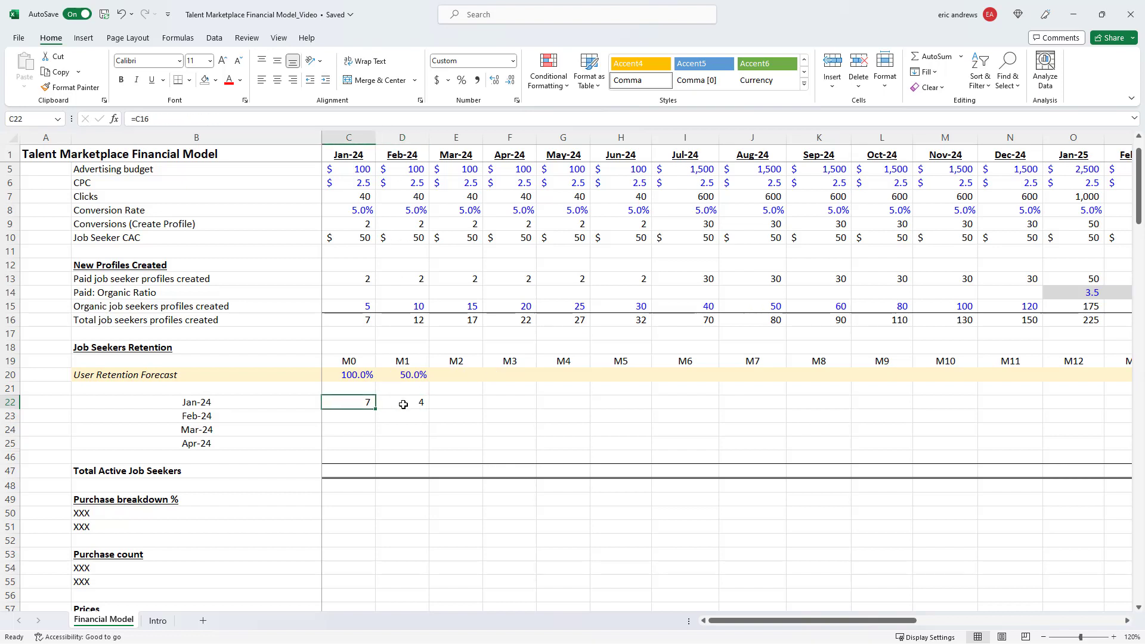
left_click(404, 402)
key("ctrl+c")
key("Right")
key("ctrl+v")
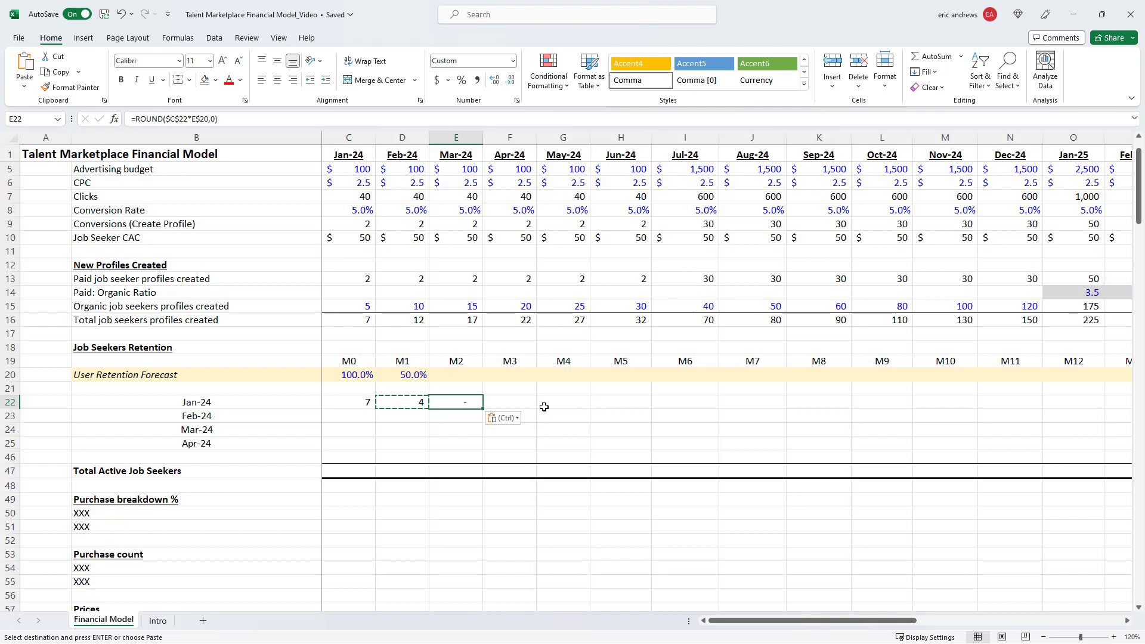
Set the M2 user retention forecast in E20 to 30%
left_click(415, 376)
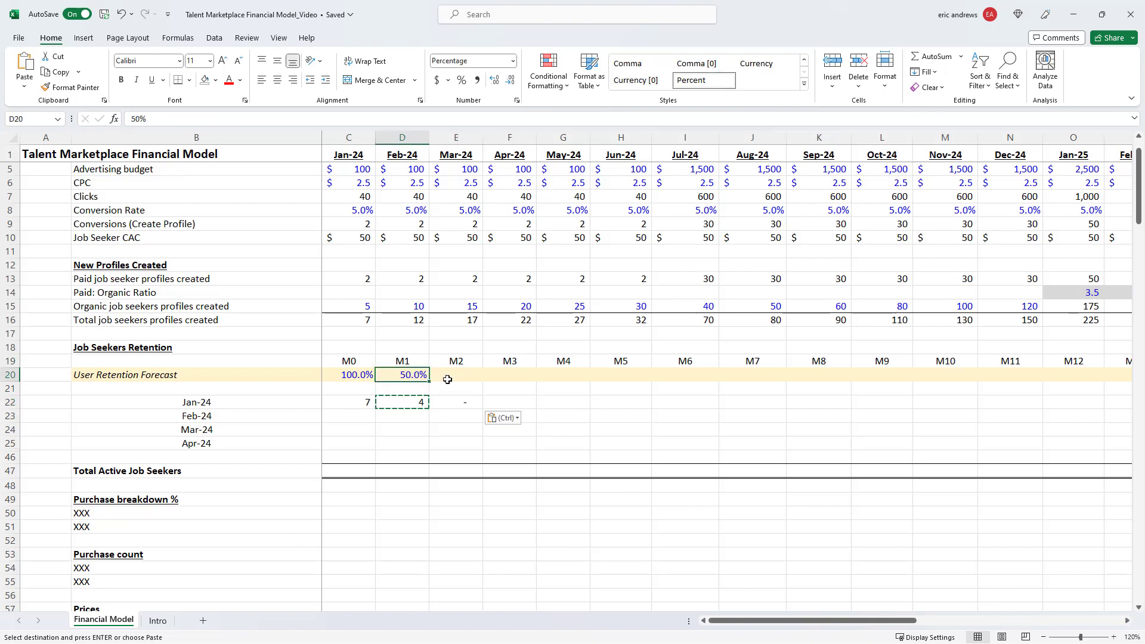
left_click(451, 379)
type("30")
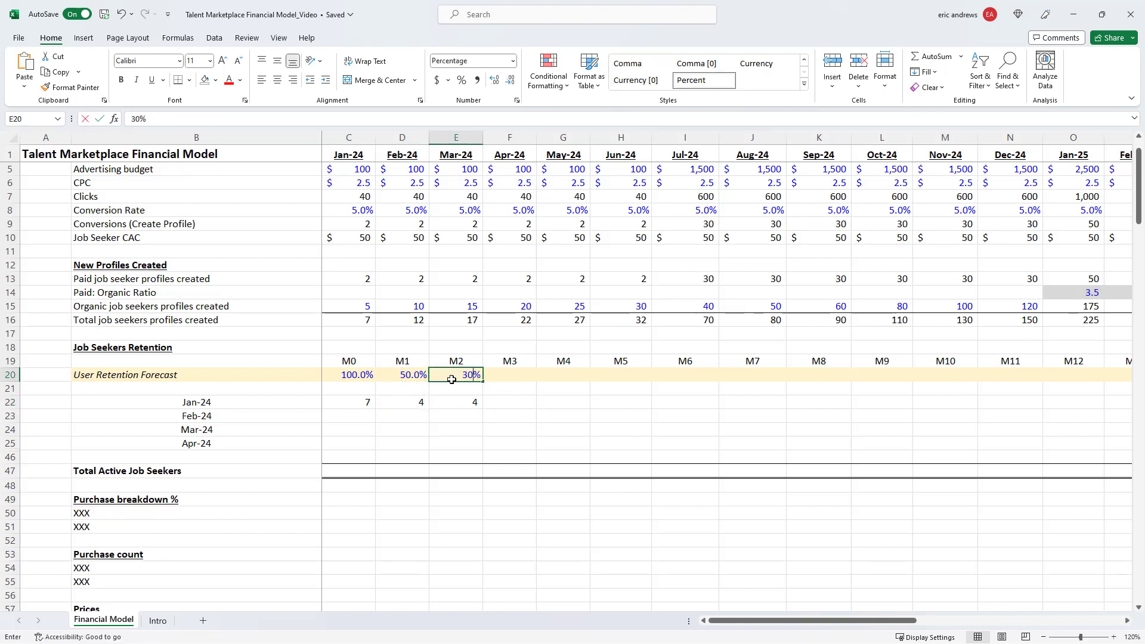
key("Return")
Check the cell references in the Jan-24 cohort's formulas in C22, D22 and E22
key("Down")
key("Left")
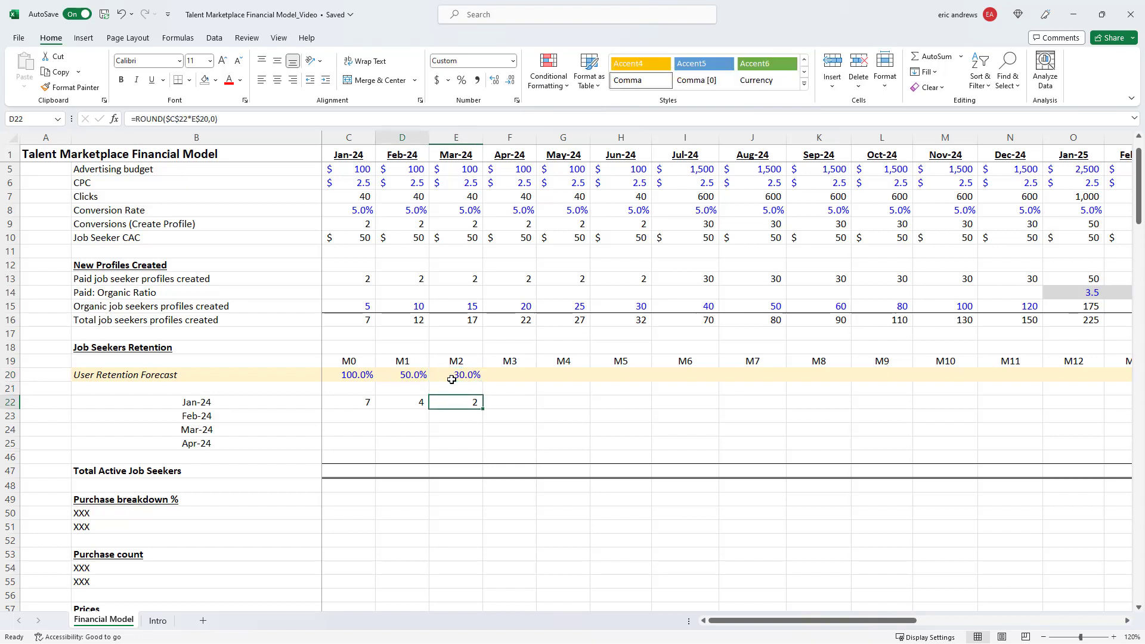
key("Left")
type("=C16")
key("ctrl+Return")
key("Right")
key("F2")
key("Escape")
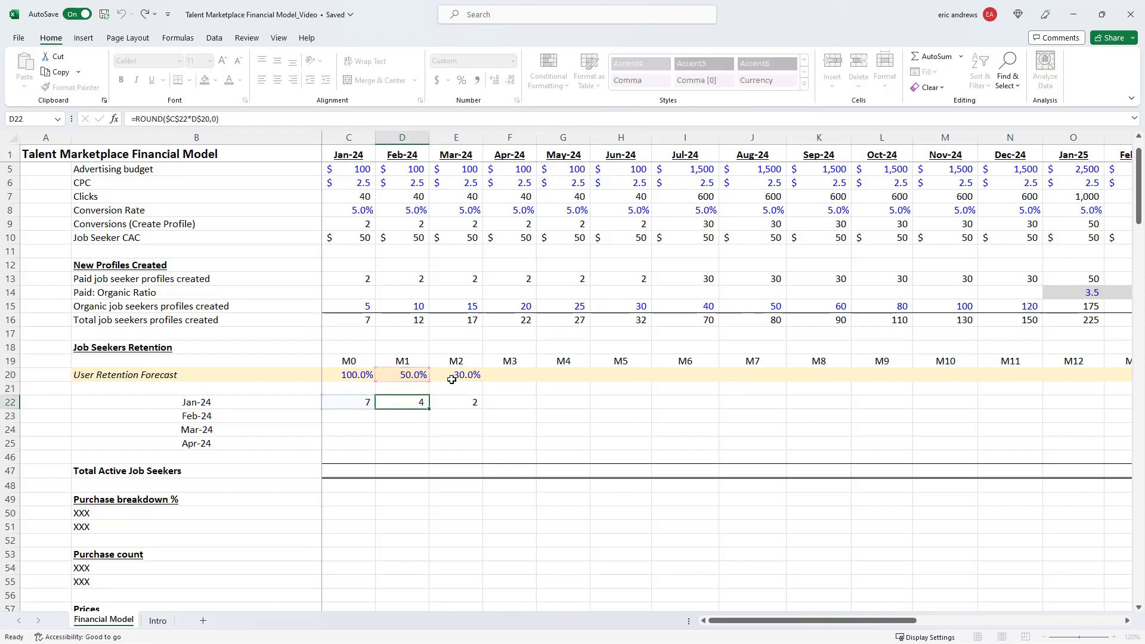
key("Right")
key("F2")
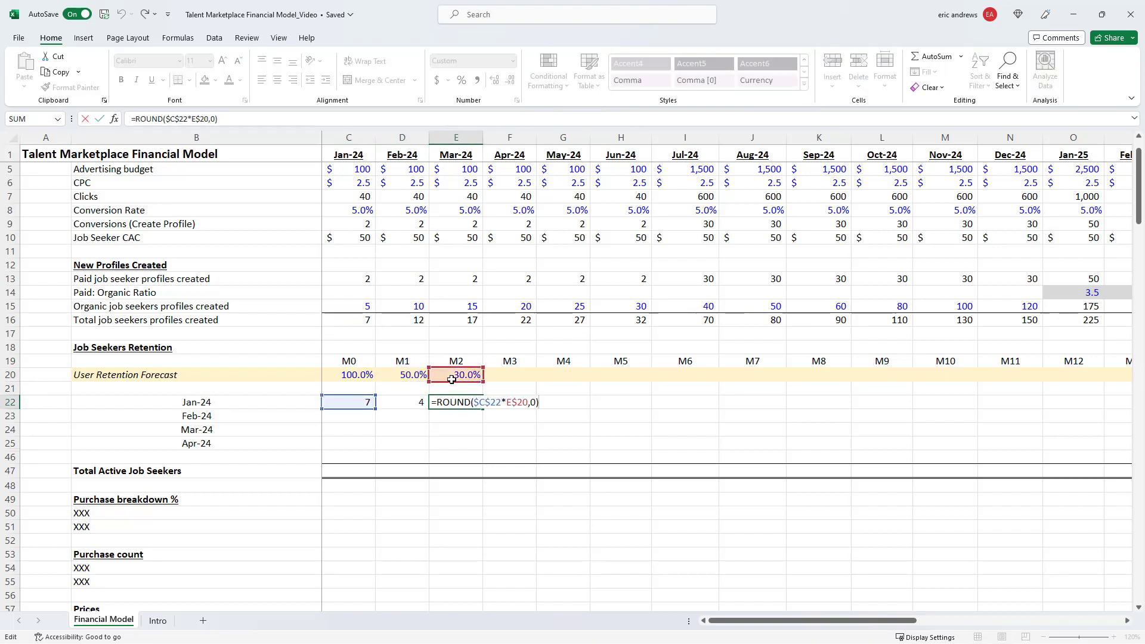
key("Escape")
Set the M3 user retention forecast in F20 to 25%
left_click(452, 379)
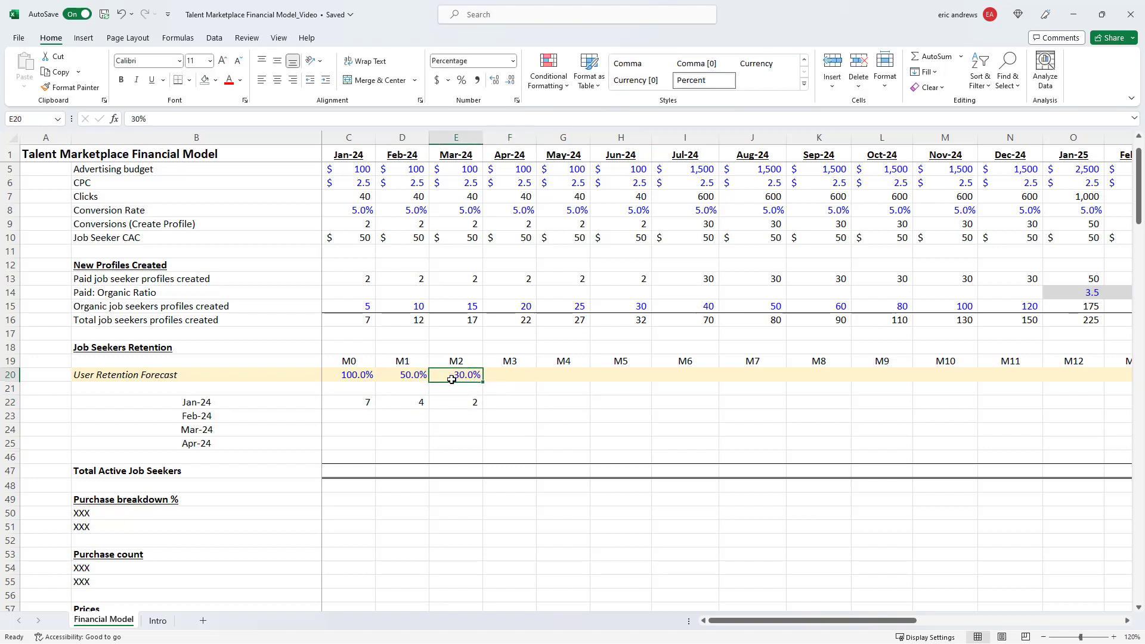
key("ctrl+c")
key("Right")
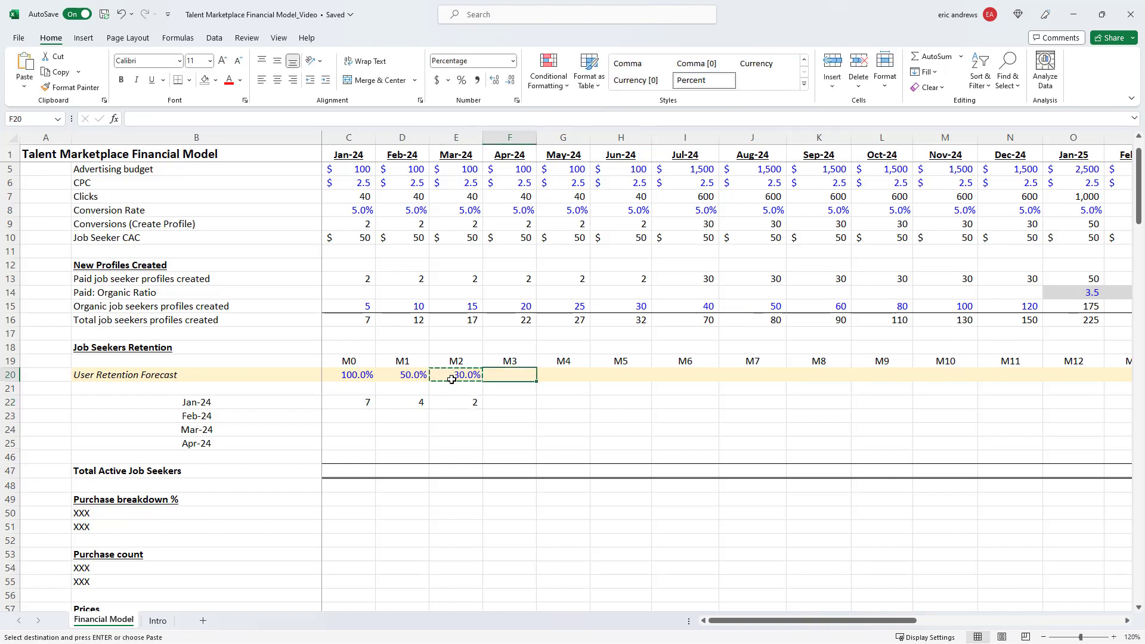
key("Escape")
type("3")
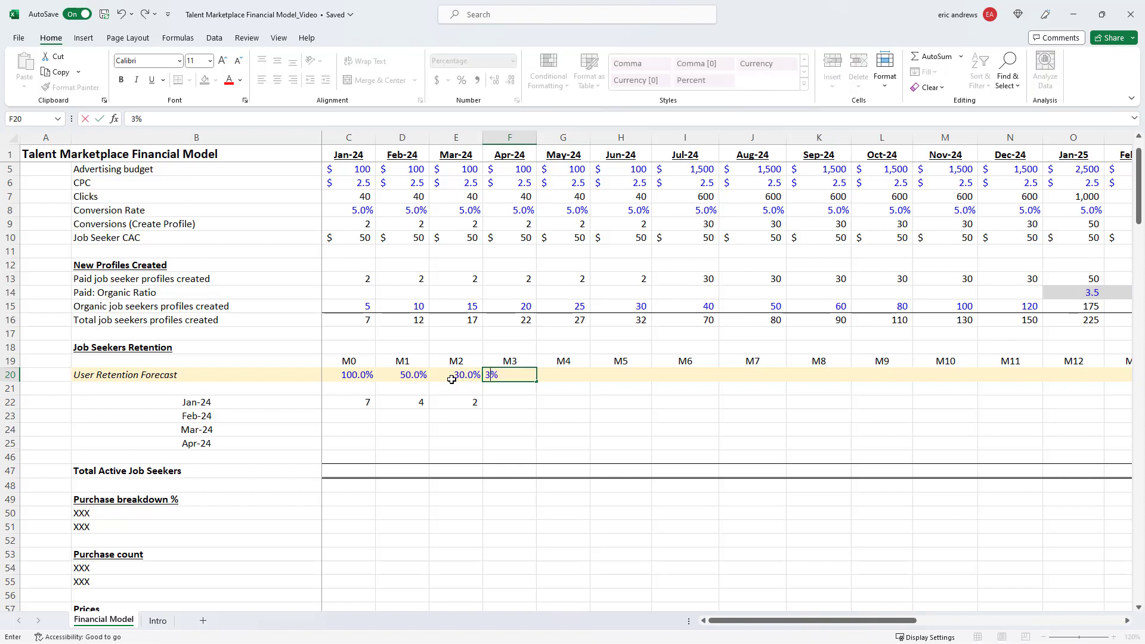
key("BackSpace")
type("25")
key("ctrl+Return")
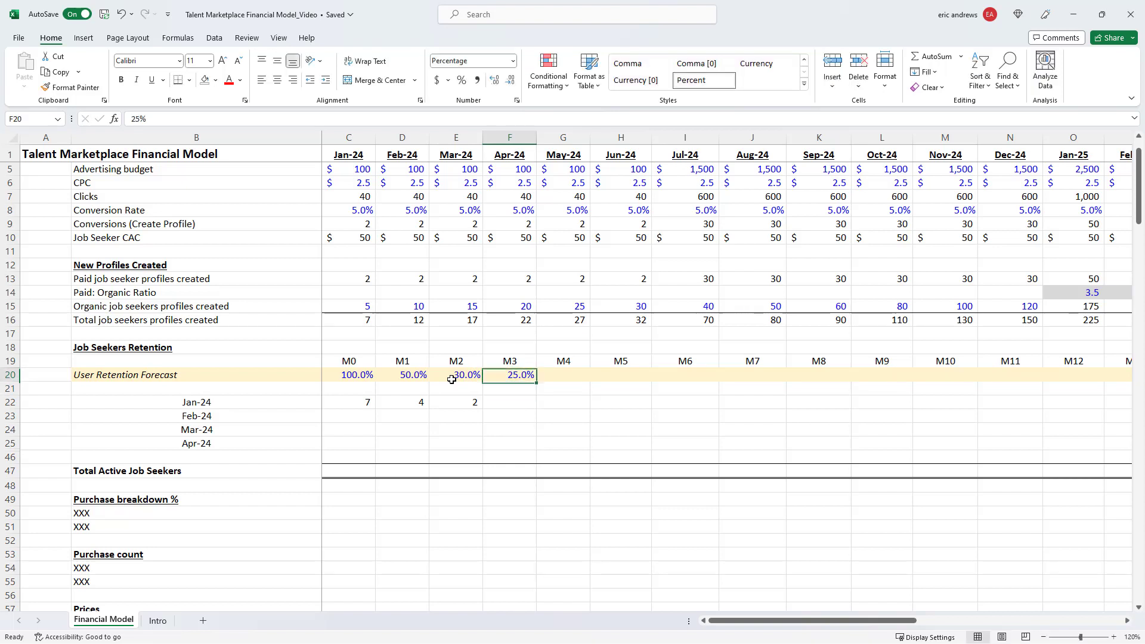
Calculate the M4 user retention forecast in G20 with =F20-0.01
key("ctrl+c")
key("Escape")
key("Right")
type("=")
key("Left")
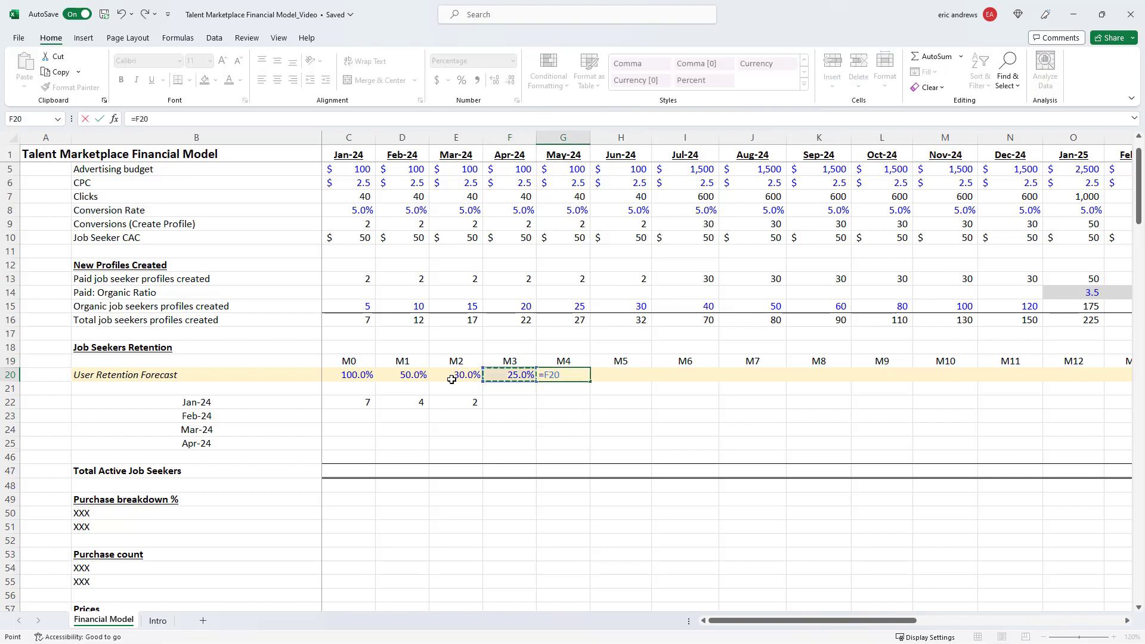
type("-0")
type(".01")
key("ctrl+Return")
Copy the M4 retention forecast formula across the forecast row through M11 in N20
key("ctrl+c")
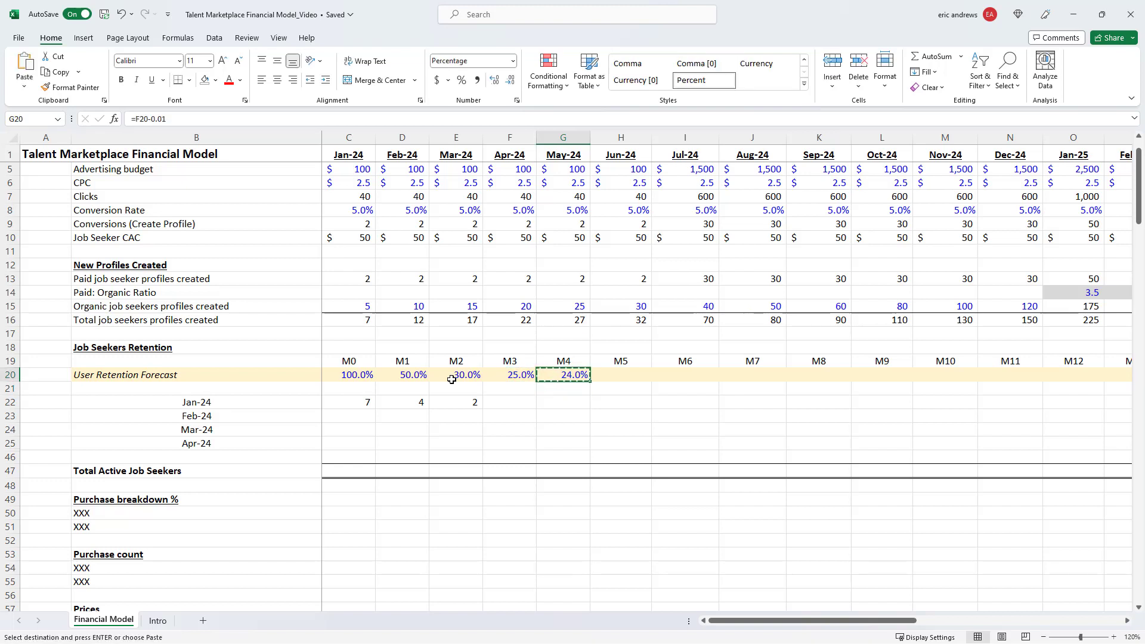
key("shift+Right")
key("shift+Right")
key("shift+Right")
key("shift+Right")
key("shift+Right")
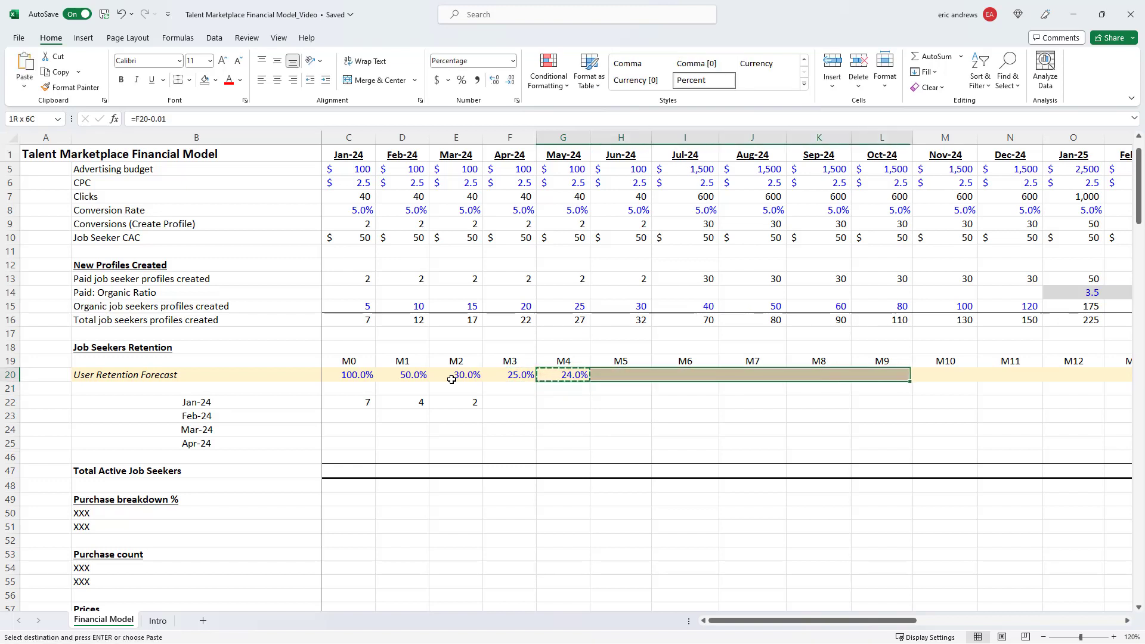
key("shift+Right")
key("shift+Right")
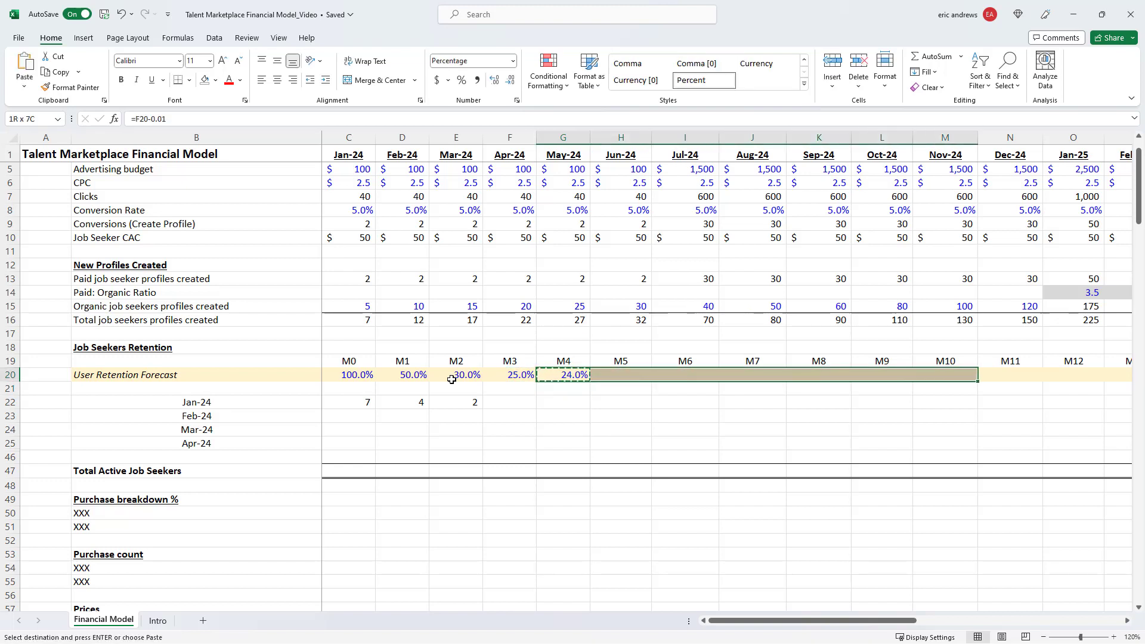
key("ctrl+v")
key("Escape")
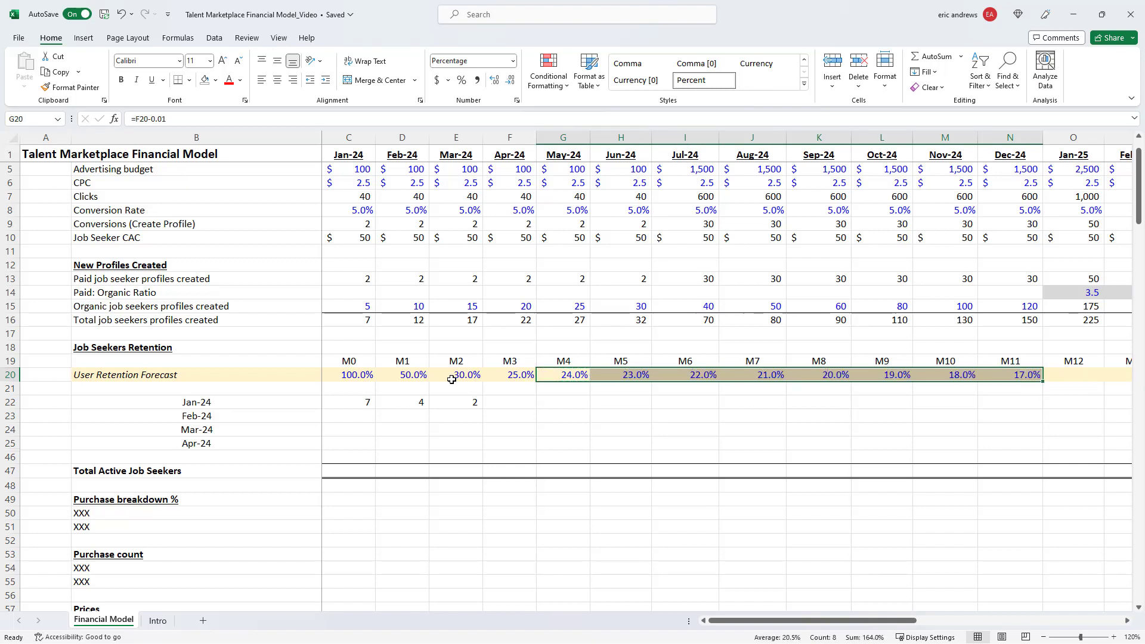
Copy the Jan-24 cohort's retention formula from E22 into F22 through N22, covering Apr-24 to Dec-24
key("Right")
key("Left")
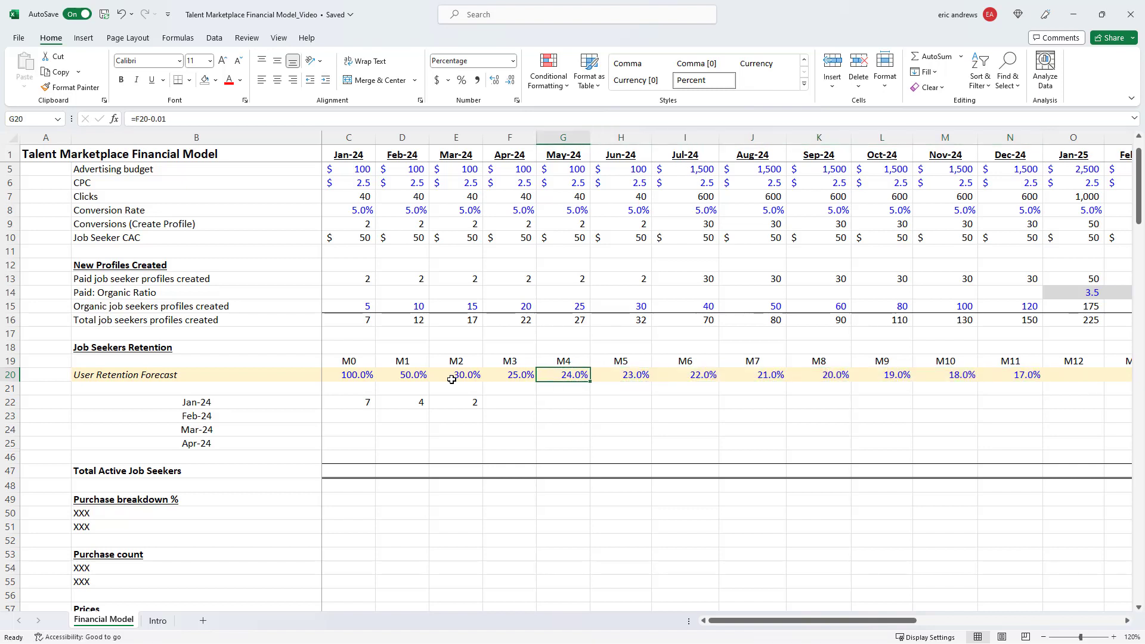
key("Down")
key("Left")
key("Down")
key("Left")
key("ctrl+c")
key("Right")
key("ctrl+v")
key("Right")
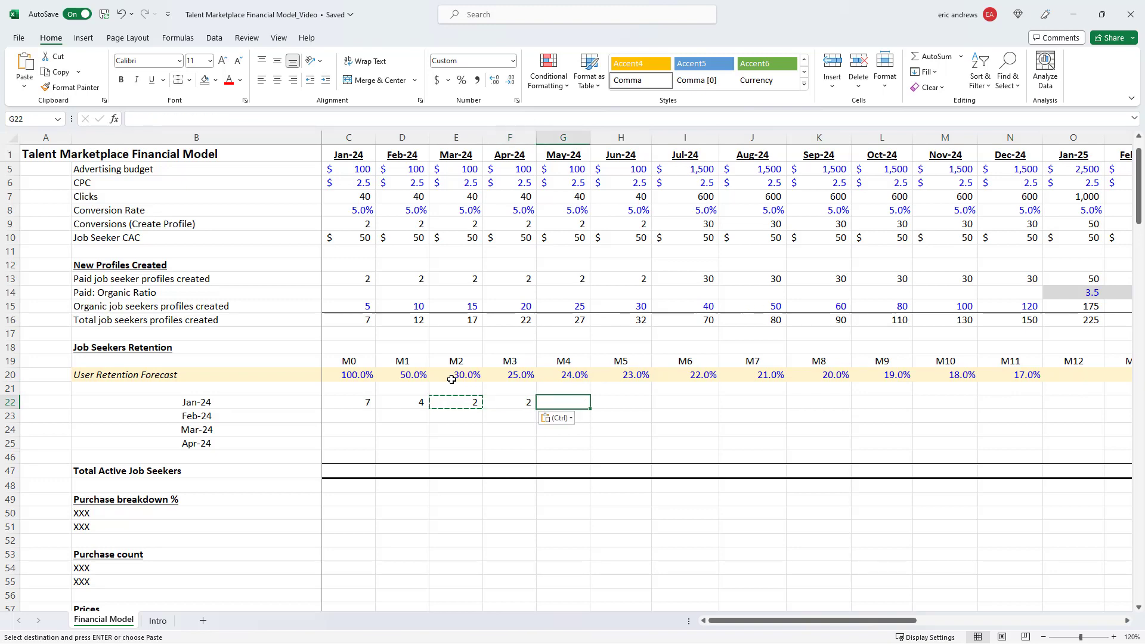
key("ctrl+v")
key("Right")
key("ctrl+v")
key("Right")
key("ctrl+v")
key("Right")
key("ctrl+v")
key("Right")
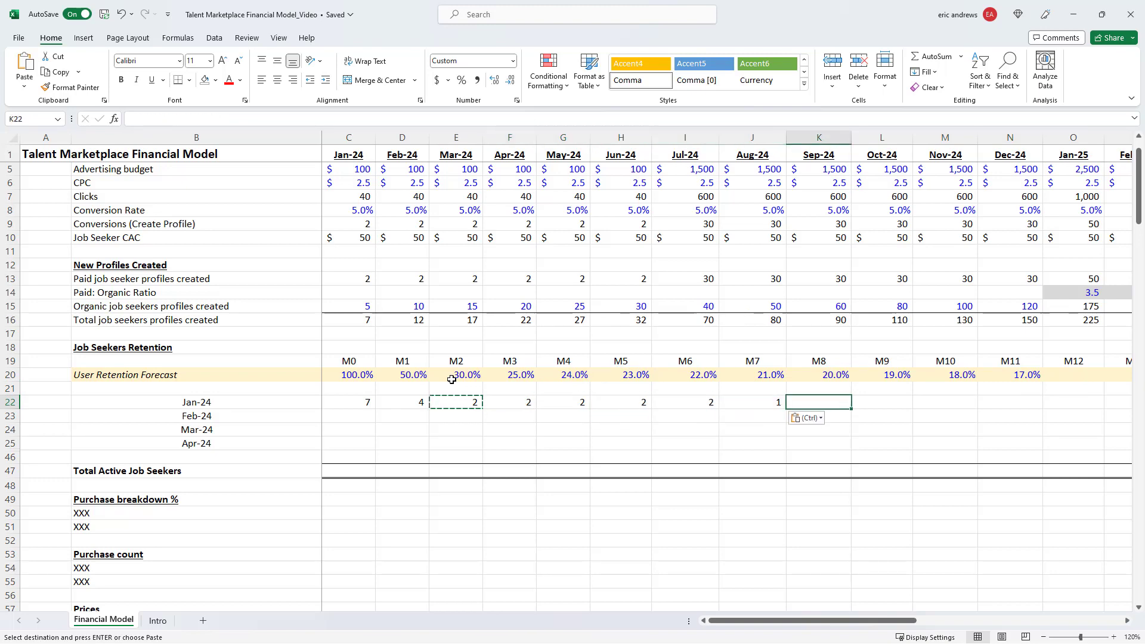
key("ctrl+v")
key("Right")
key("ctrl+v")
key("Right")
key("ctrl+v")
key("Right")
key("ctrl+v")
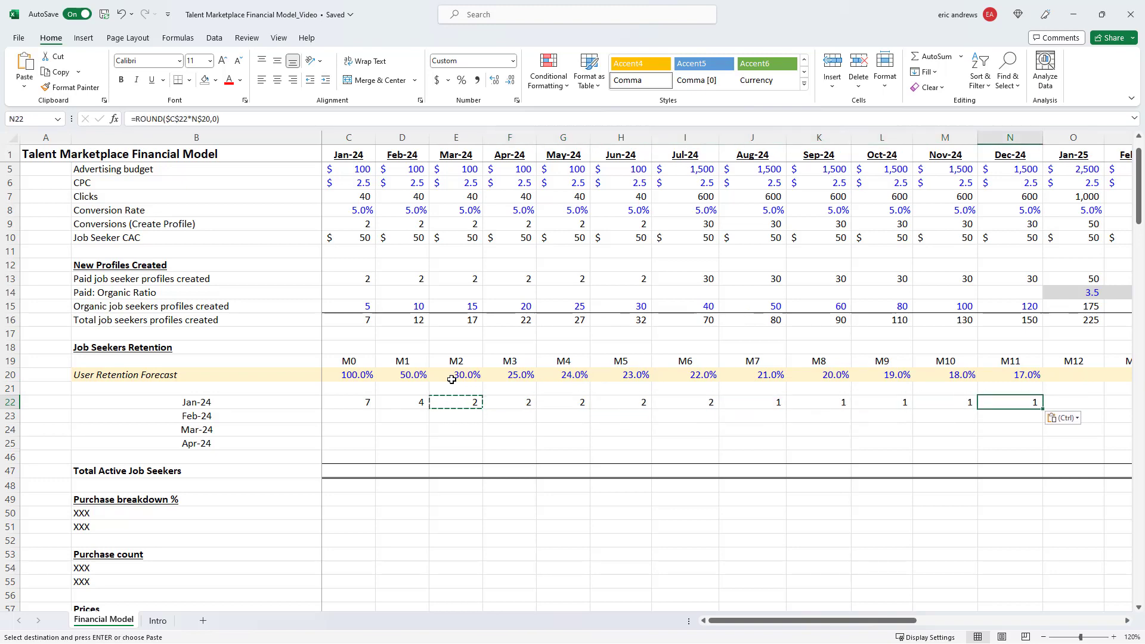
Look over the User Retention Forecast row's months from M12 to M20
key("Right")
key("Right")
key("Right")
key("Right")
key("Escape")
key("Right")
key("Right")
key("Right")
key("Right")
key("Right")
key("Right")
key("Right")
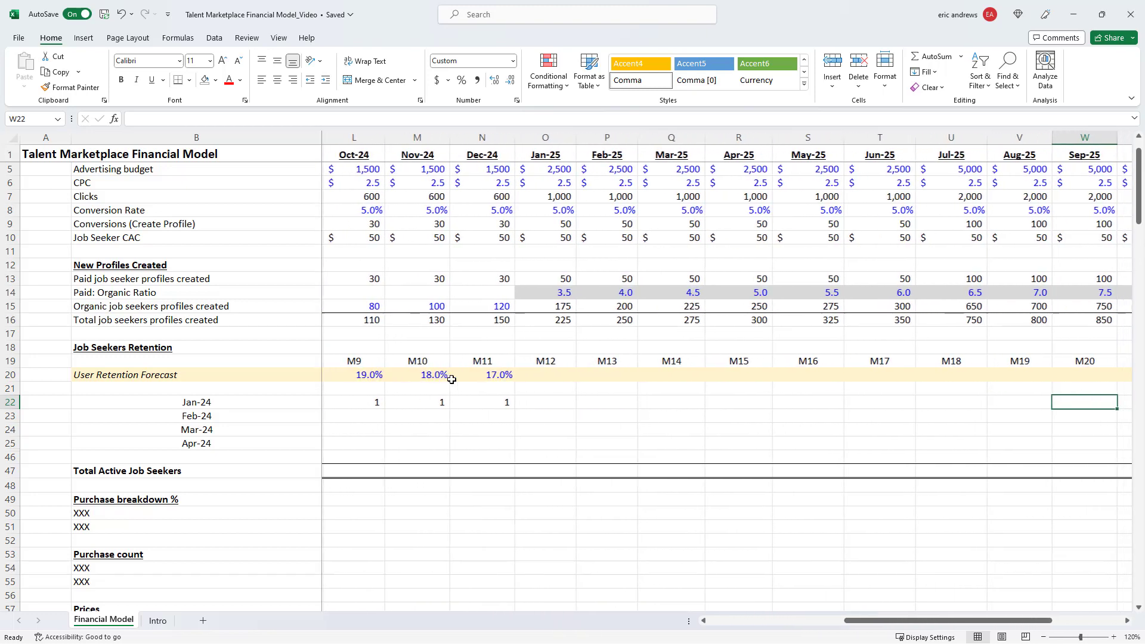
key("Left")
key("Left")
key("Left")
key("Left")
key("Left")
key("Left")
key("Left")
key("Left")
key("Left")
key("Left")
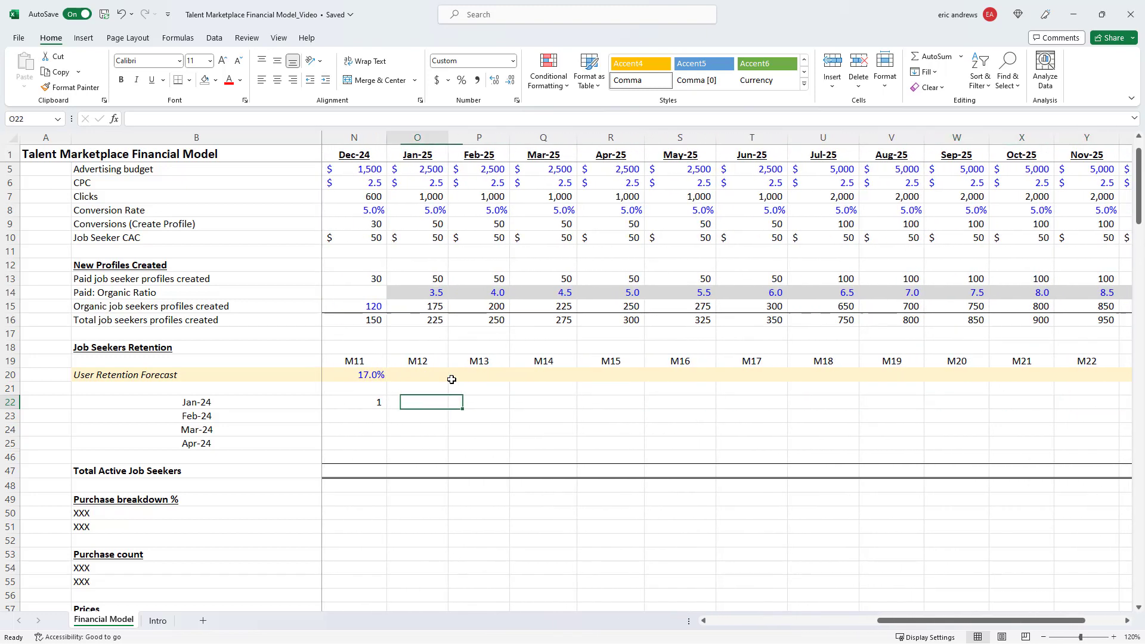
Calculate the M12 user retention forecast in O20 with =N20-0.005
key("Up")
key("Up")
type("=")
key("Left")
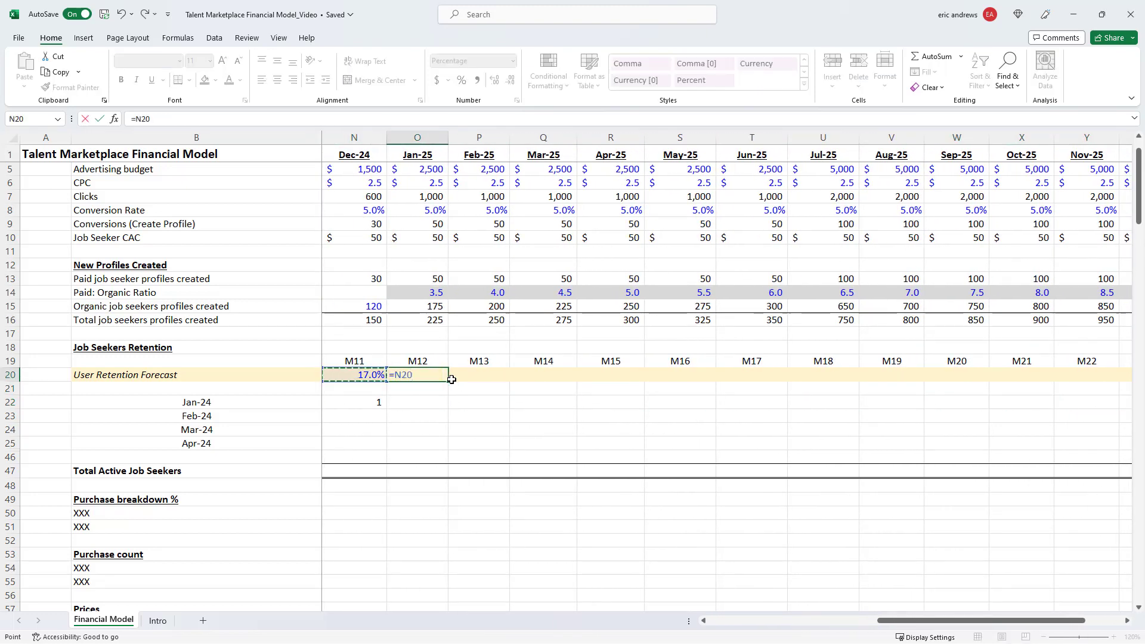
type("-")
type(".005")
key("ctrl+Return")
Copy the M12 retention forecast formula across the forecast row through M23 in Z20
key("ctrl+c")
key("shift+Right")
key("shift+Right")
key("shift+Right")
key("shift+Right")
key("shift+Right")
key("shift+Right")
key("shift+Right")
key("shift+Right")
key("shift+Right")
key("shift+Right")
key("shift+Right")
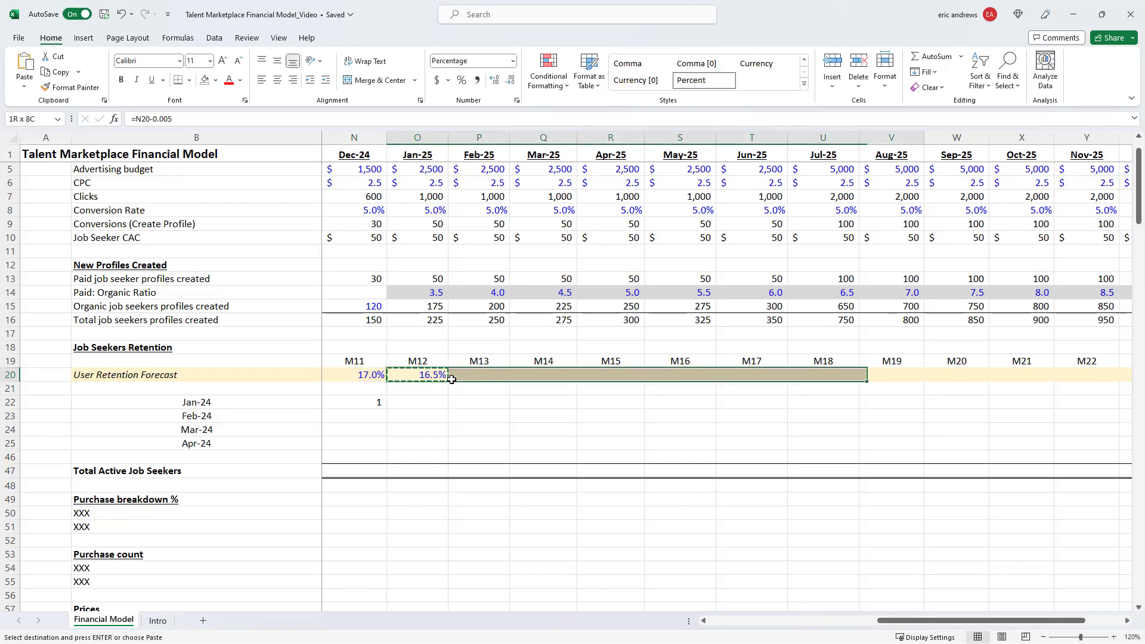
key("ctrl+v")
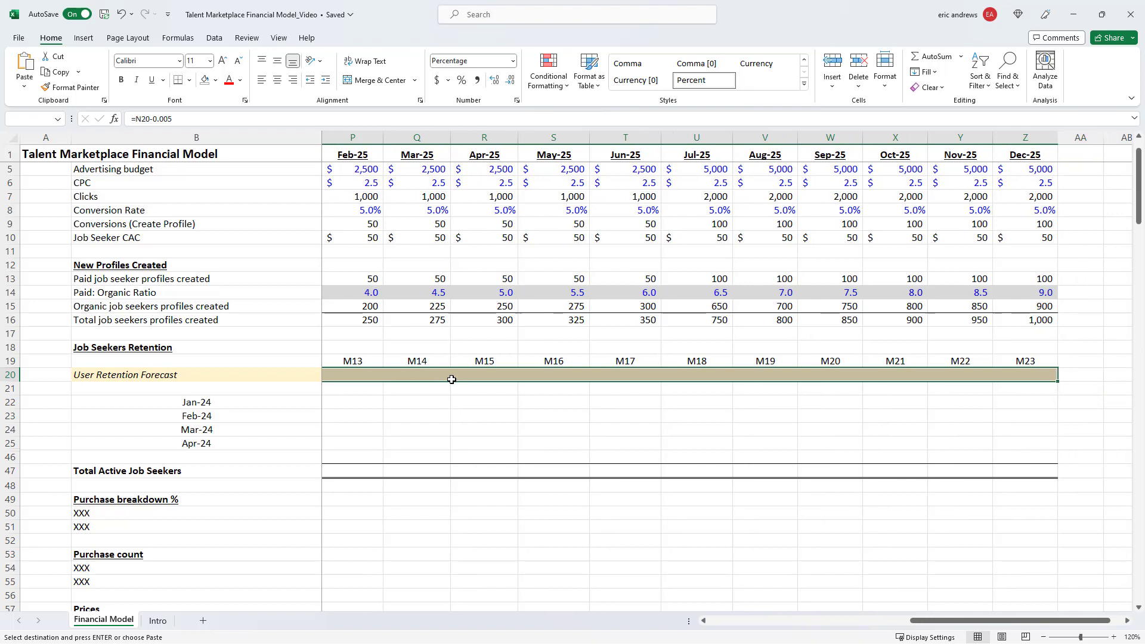
key("Escape")
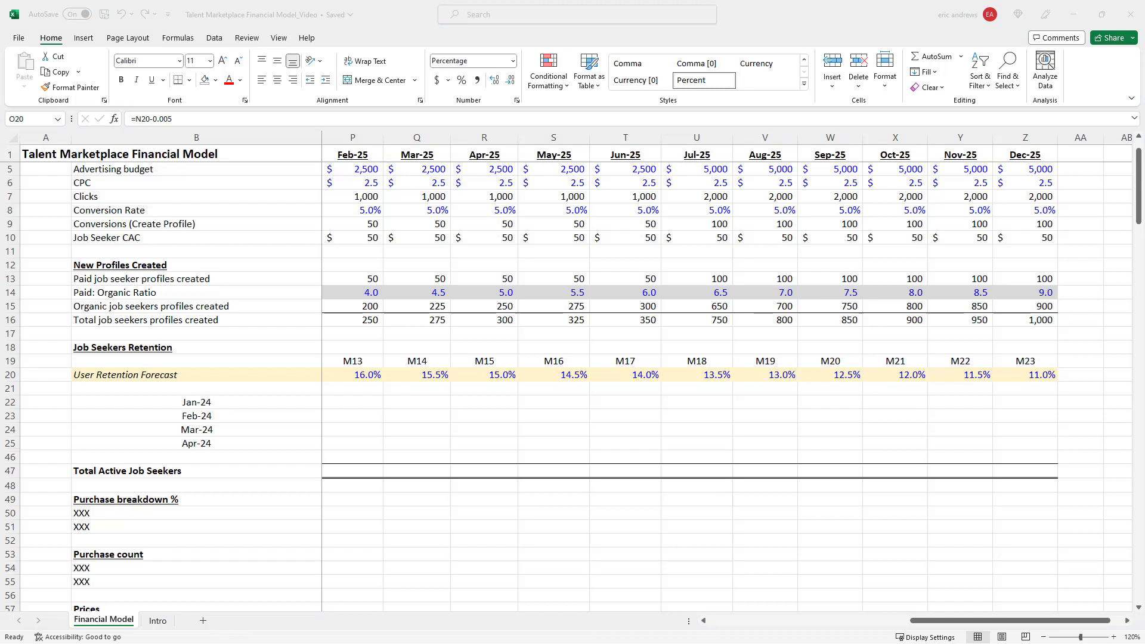
Link the Feb-24 cohort's starting job seekers in D23 to that month's total profiles created with =D16
left_click(492, 373)
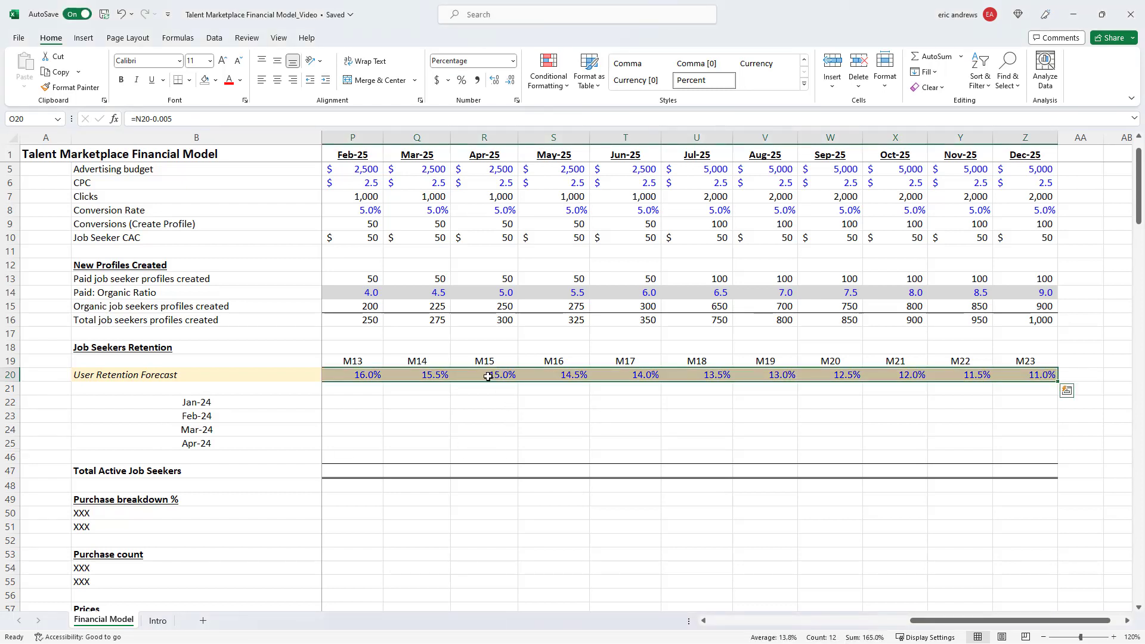
left_click(492, 374)
key("Home")
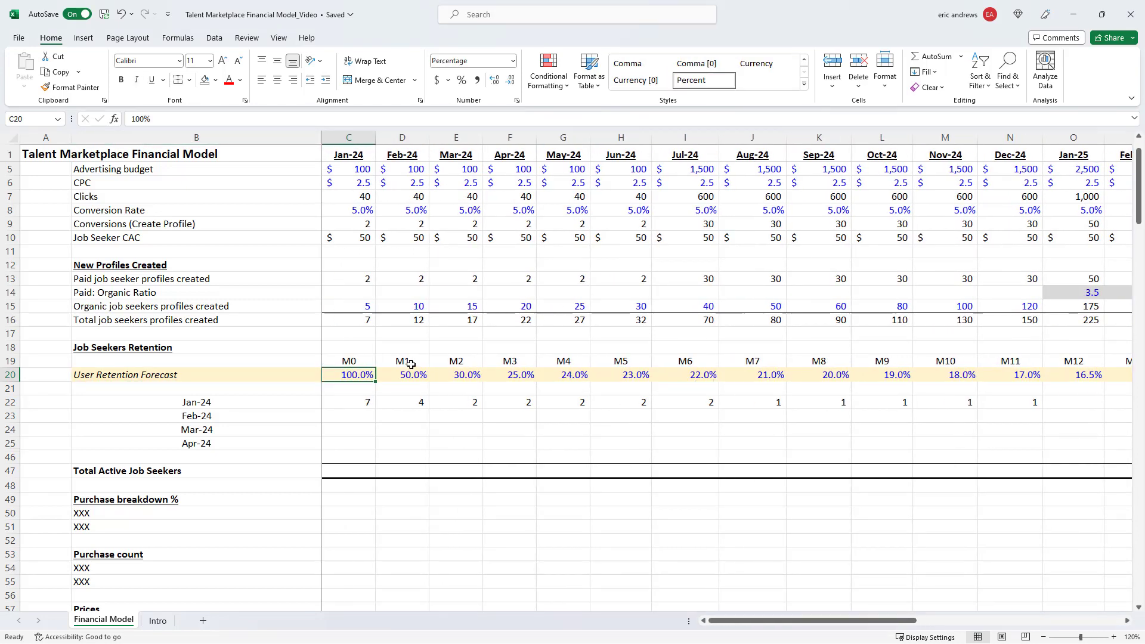
left_click(400, 417)
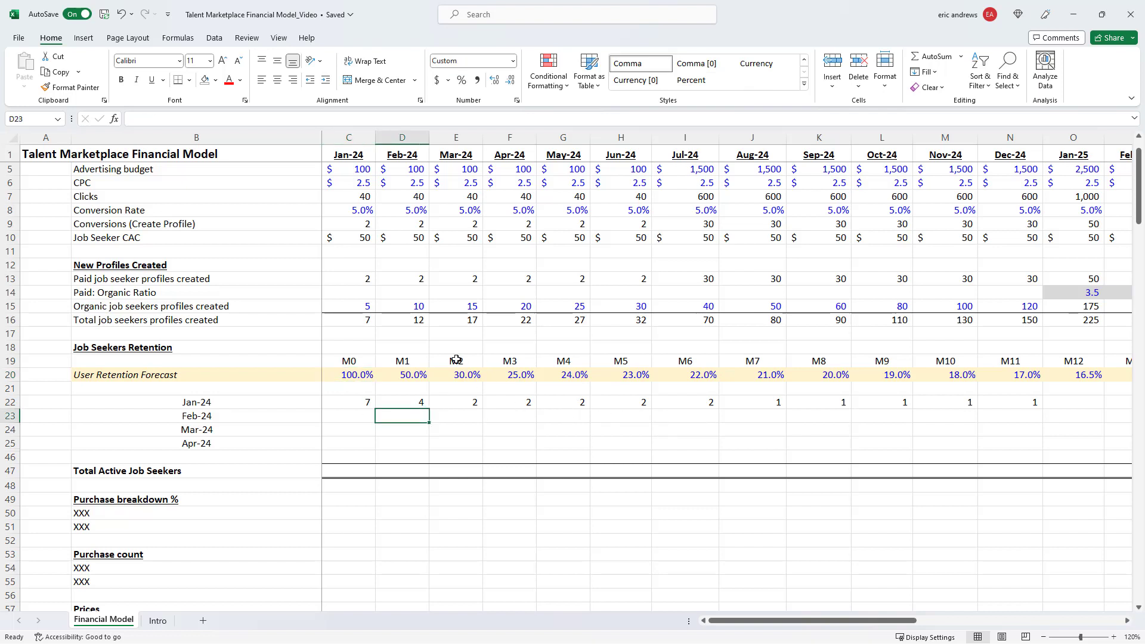
type("=")
left_click(411, 322)
key("Return")
key("Up")
left_click(11, 415)
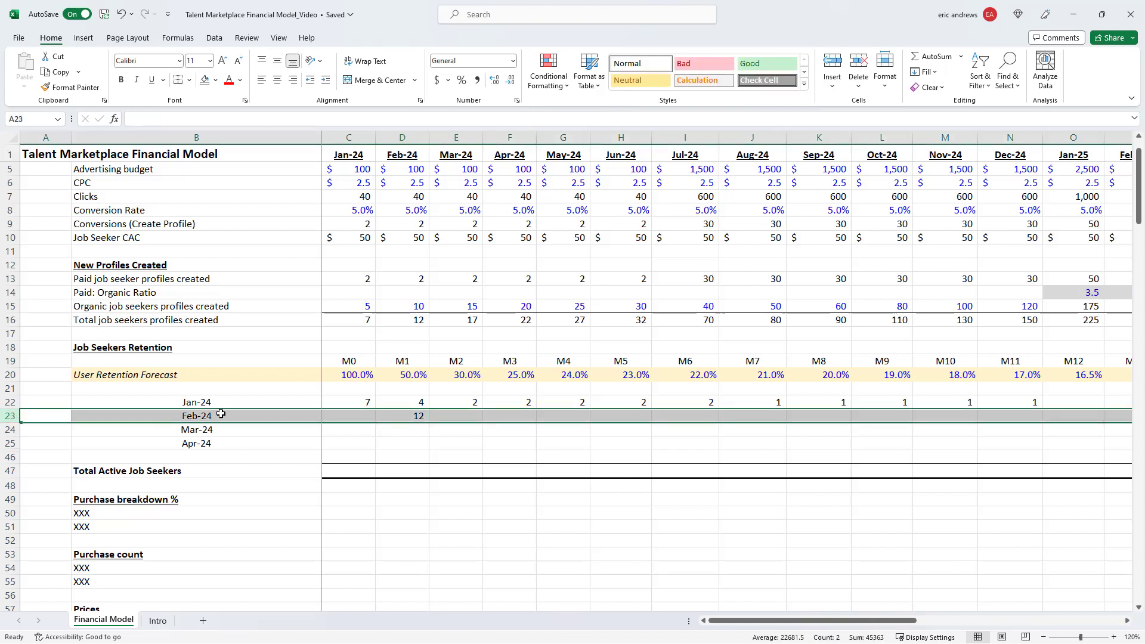
left_click(422, 417)
Copy the D22 retention formula into the Feb-24 cohort's Mar-24 cell E23 and change it to =ROUND($D$23*D$20,0)
left_click(403, 401)
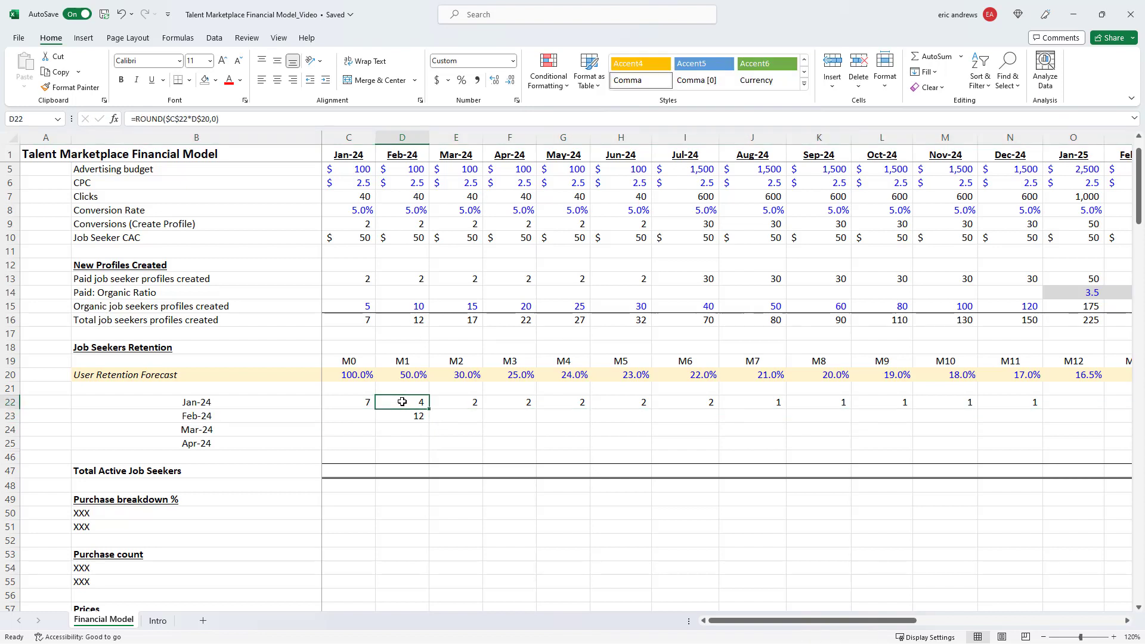
key("ctrl+c")
key("Down")
key("Right")
key("ctrl+v")
key("F2")
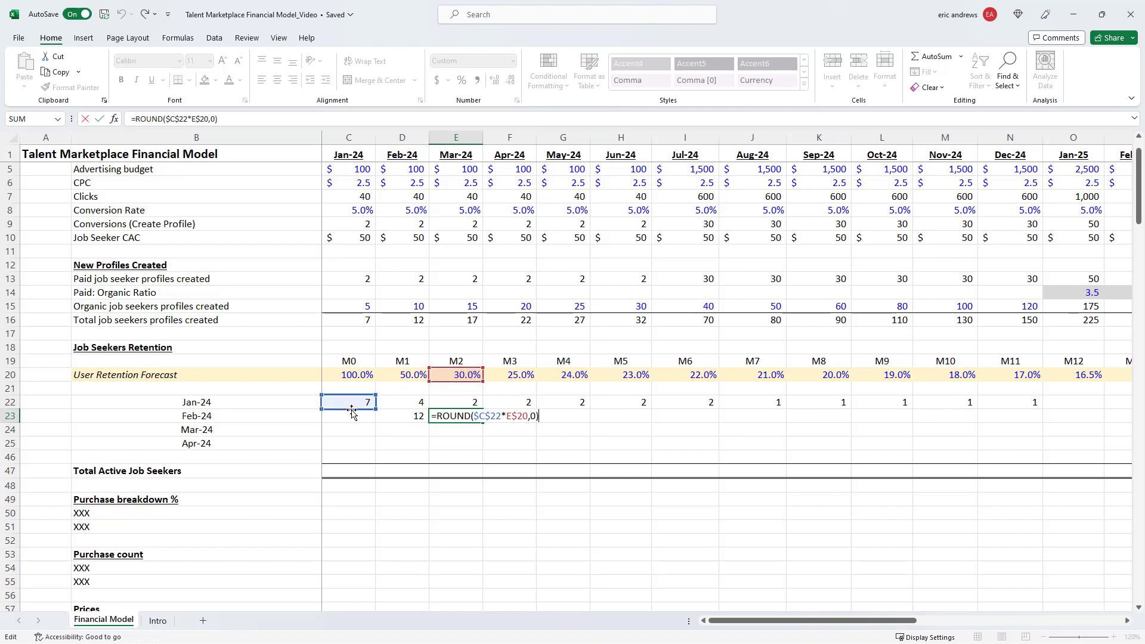
left_click(388, 420)
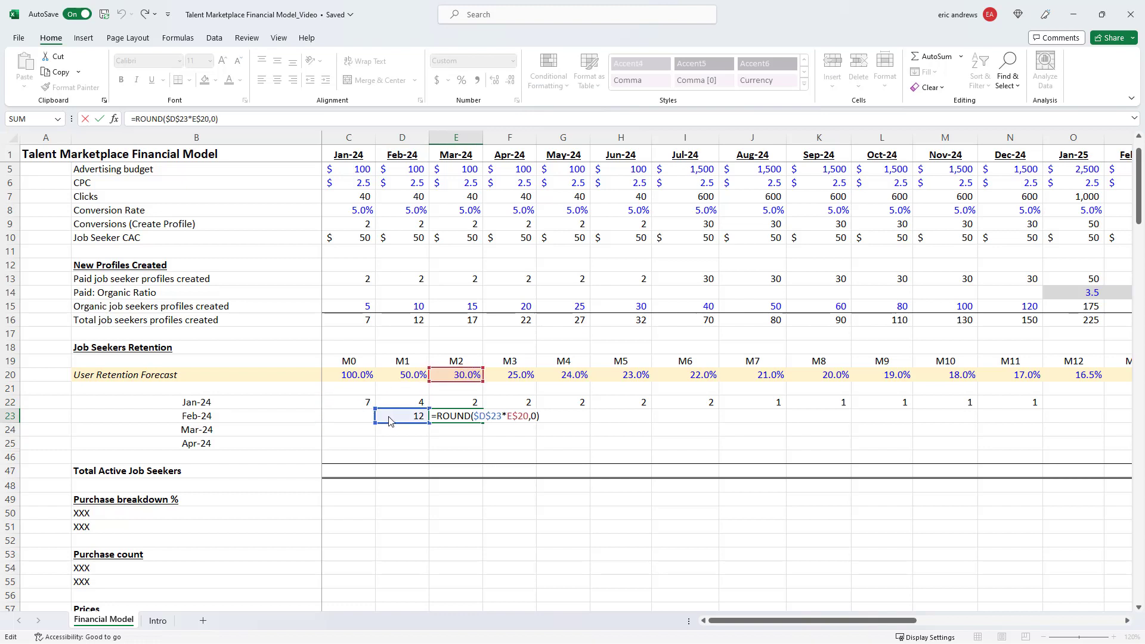
left_click(415, 376)
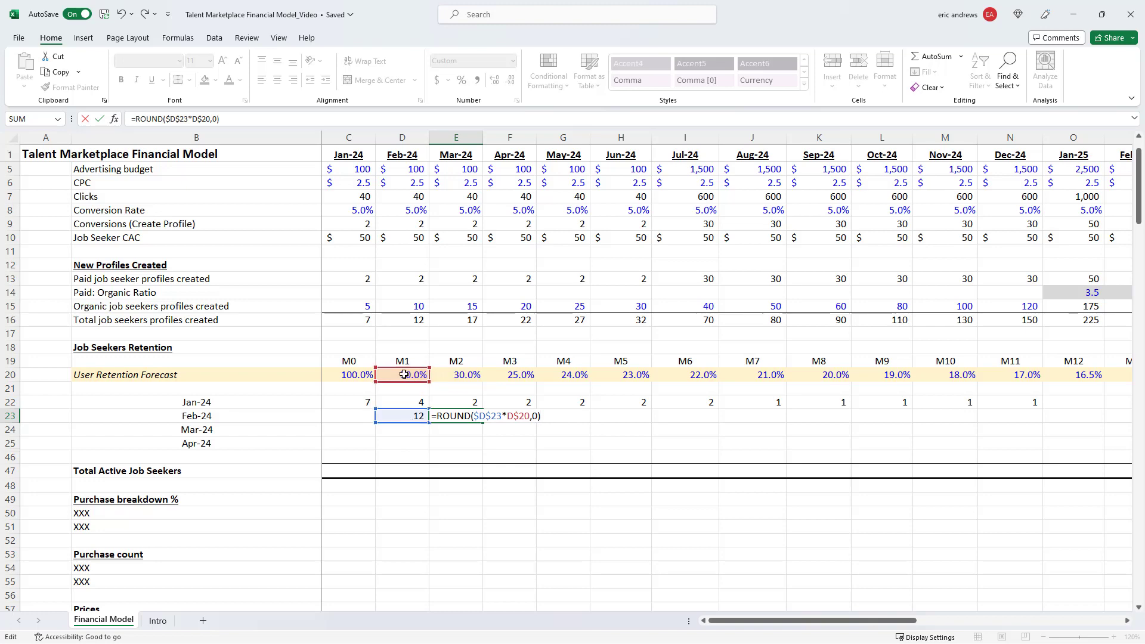
key("ctrl+Return")
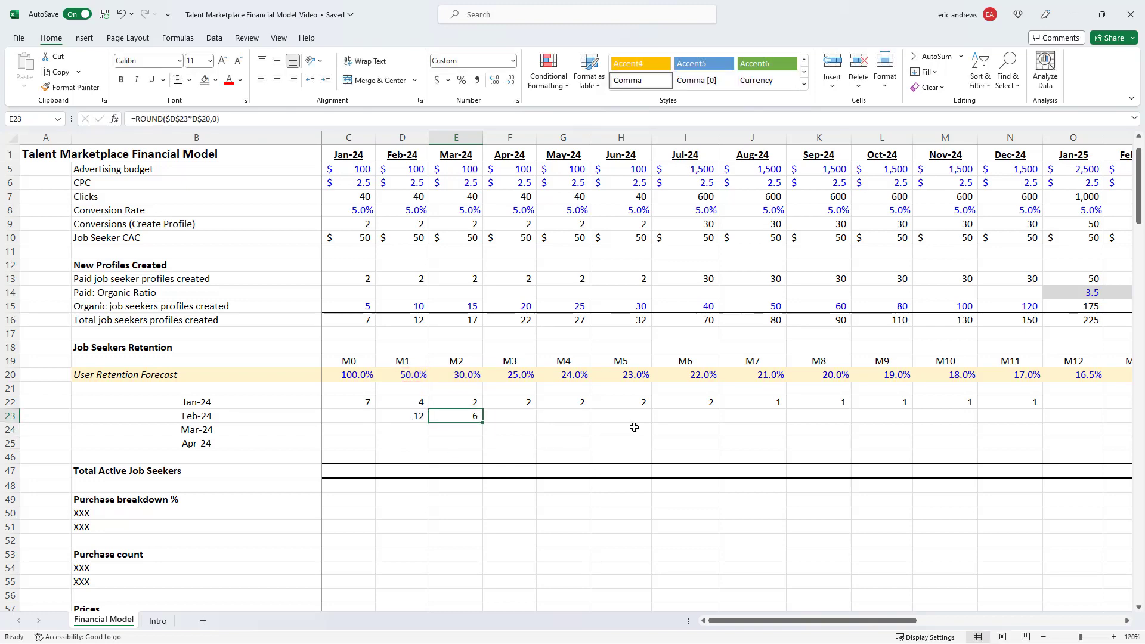
Copy the Feb-24 cohort's retention formula from E23 into F23 and G23, checking its references in each cell
key("F2")
key("Escape")
key("ctrl+c")
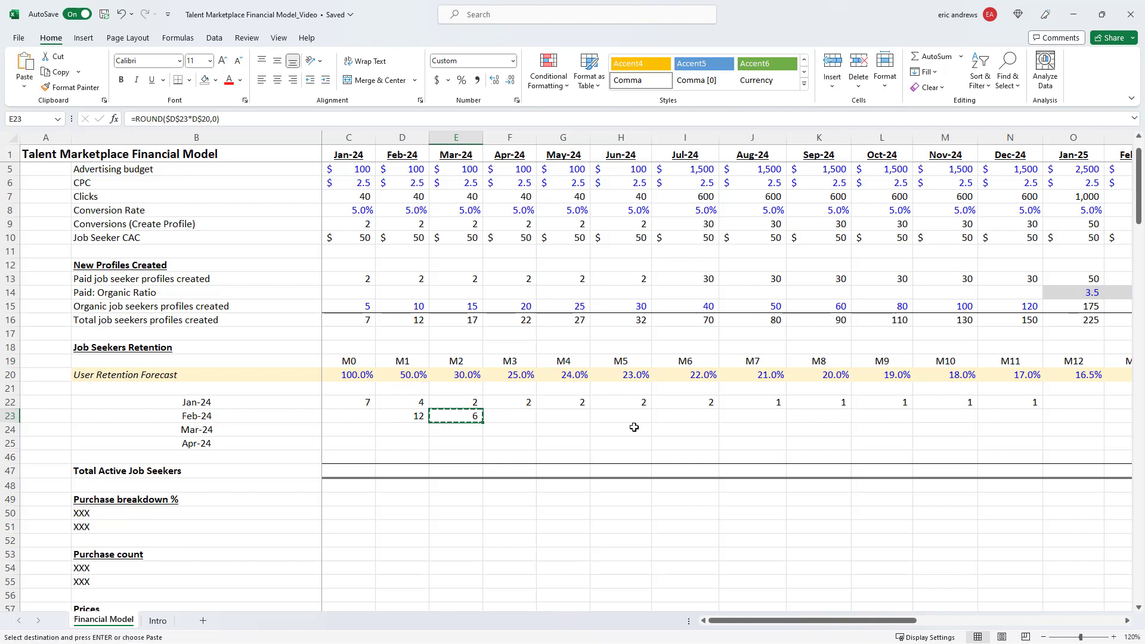
key("Right")
key("ctrl+v")
key("F2")
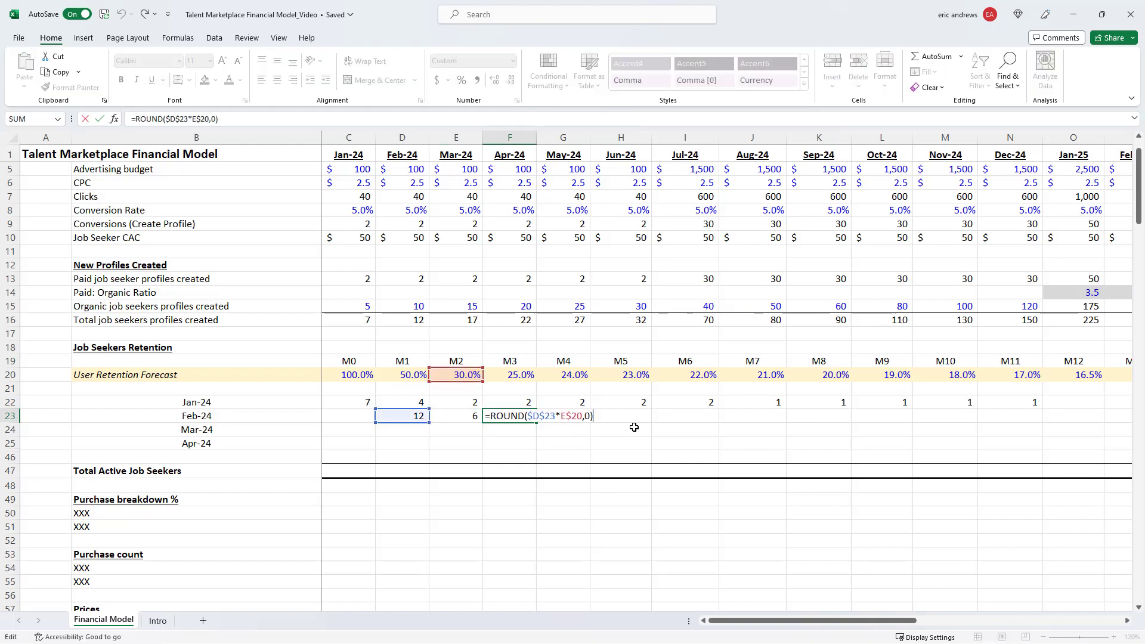
key("Escape")
key("ctrl+c")
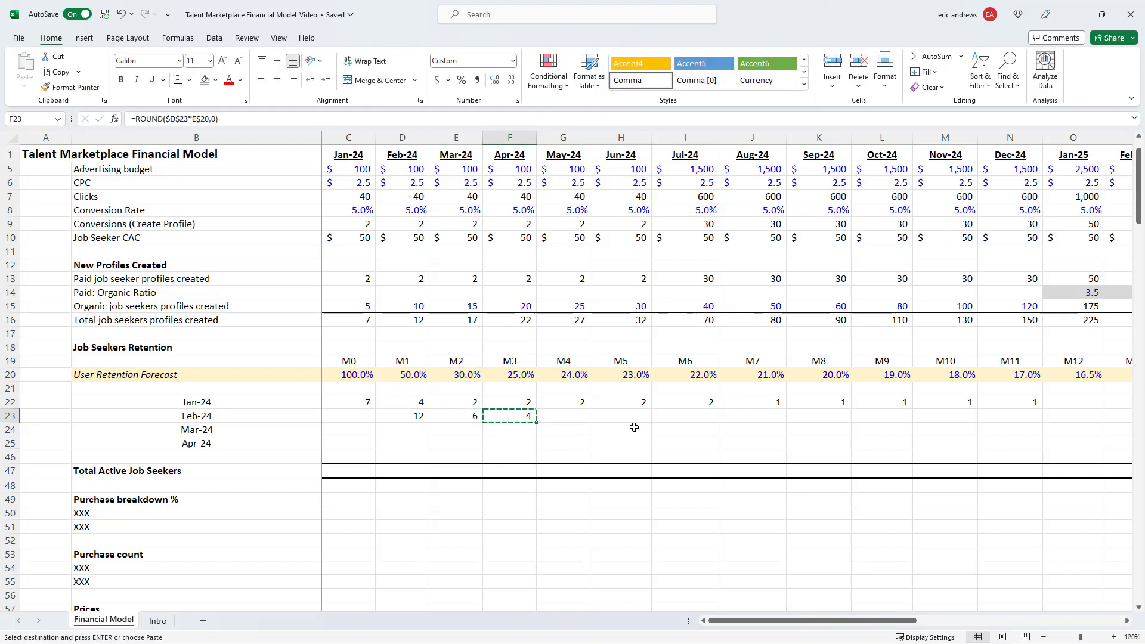
key("Right")
key("ctrl+v")
key("F2")
key("Escape")
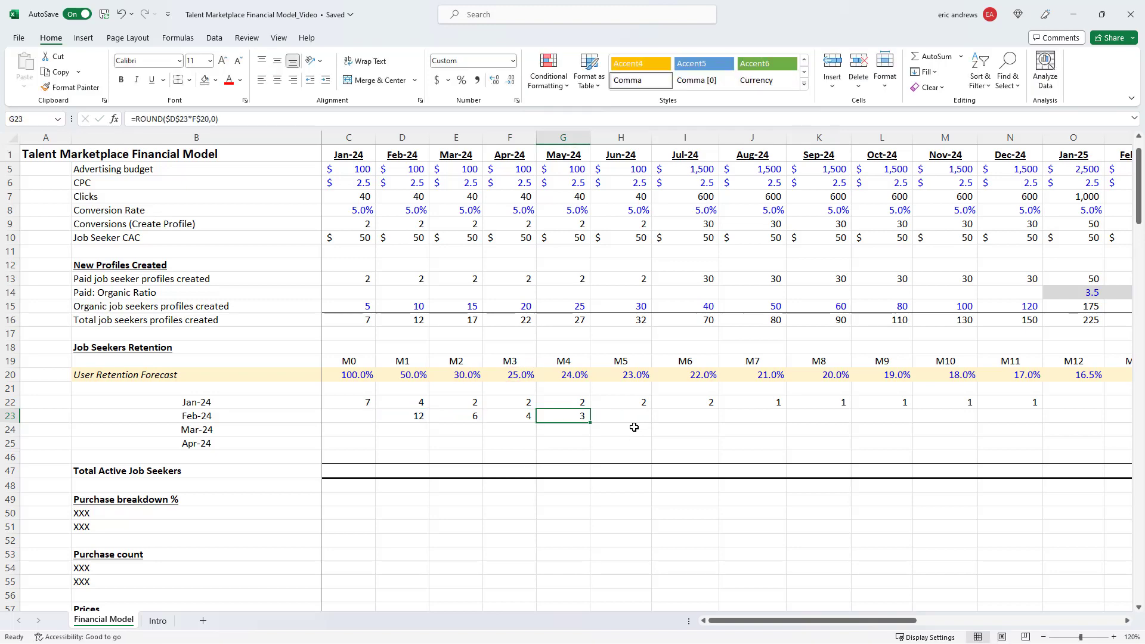
Copy the Feb-24 cohort's retention formula from G23 across its row through Dec-25 in Z23
key("ctrl+c")
key("shift+Right")
key("shift+Right")
key("shift+Right")
key("shift+Right")
key("shift+Right")
key("shift+Right")
key("shift+Right")
key("shift+Right")
key("shift+Right")
key("shift+Right")
key("shift+Right")
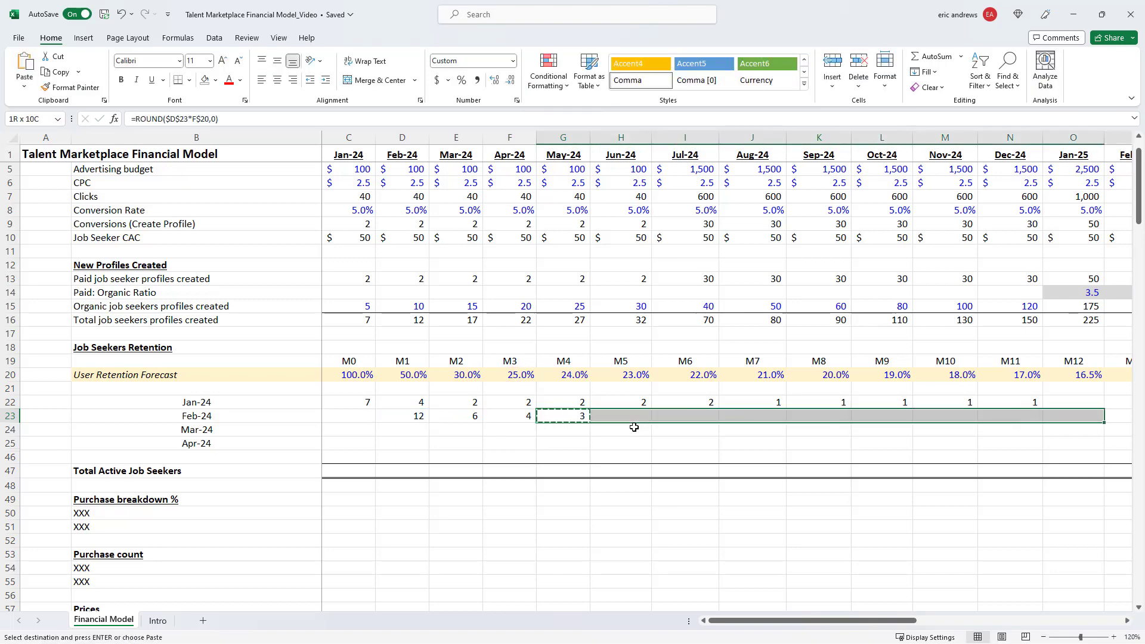
key("shift+Right")
key("shift+Right")
key("shift+Right")
key("shift+Right")
key("shift+Right")
key("shift+Right")
key("shift+Right")
key("shift+Right")
key("shift+Right")
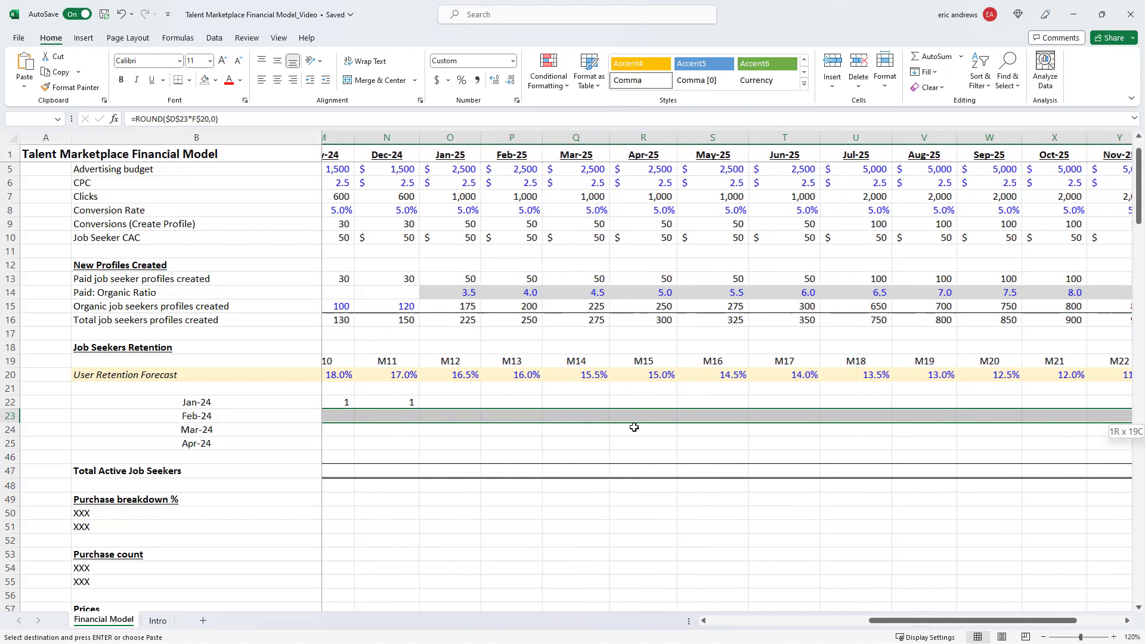
key("ctrl+v")
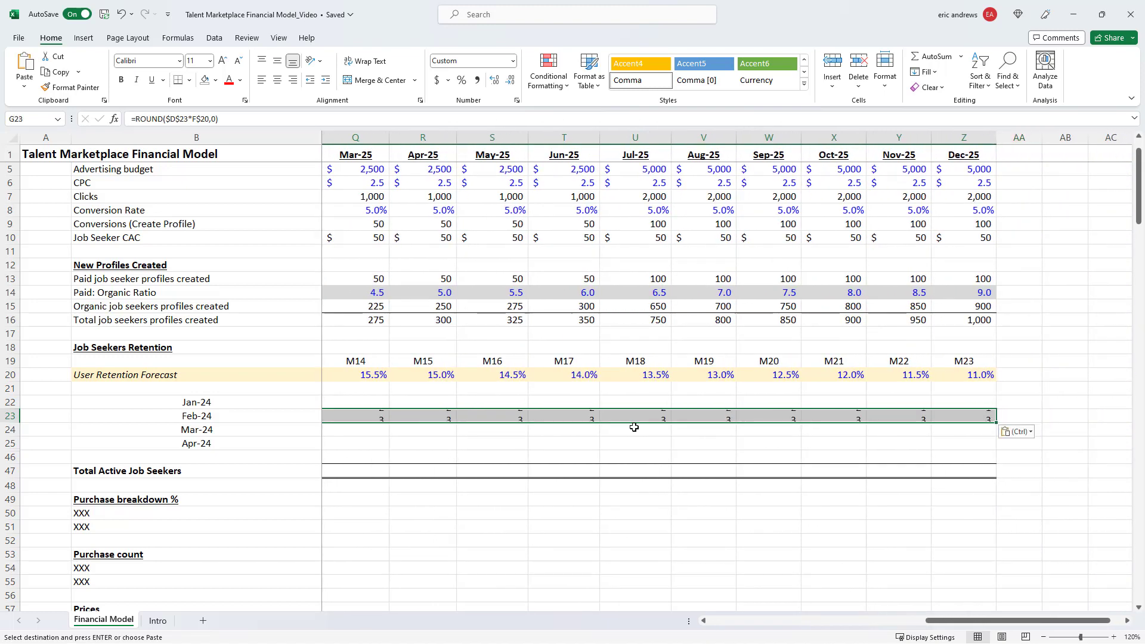
Extend the Jan-24 cohort's retention formula from its Dec-24 cell N22 across the row through Dec-25
key("Right")
key("Up")
key("Right")
key("ctrl+Right")
key("ctrl+c")
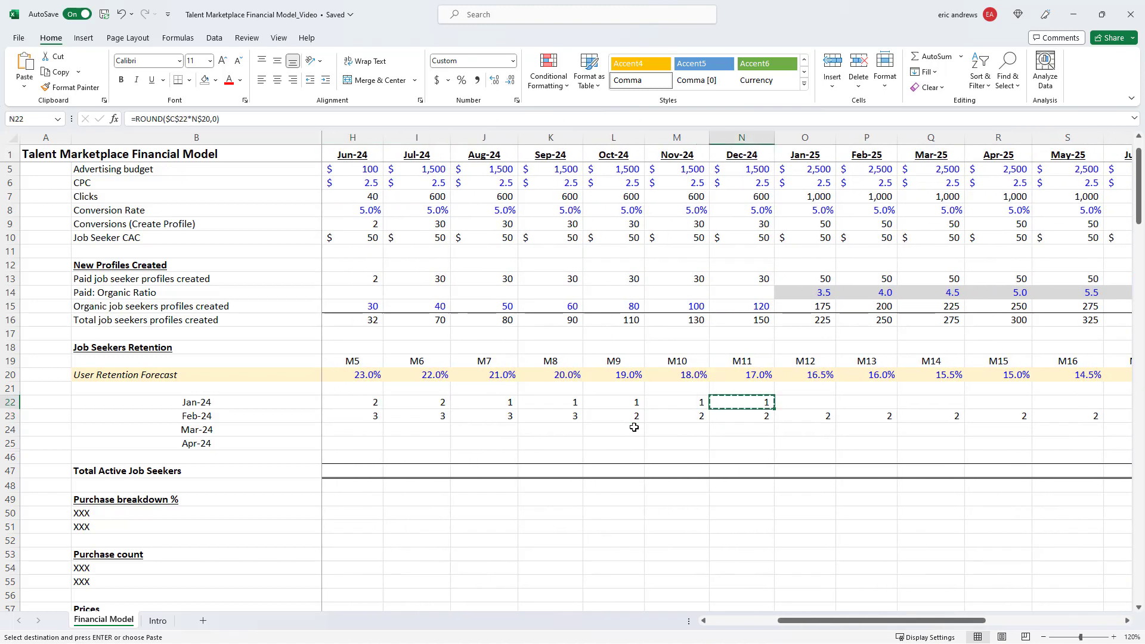
key("shift+Right")
key("shift+Right")
key("shift+Right")
key("shift+Right")
key("shift+Right")
key("shift+Right")
key("shift+Right")
key("shift+Right")
key("shift+Right")
key("shift+Right")
key("shift+Right")
key("shift+Right")
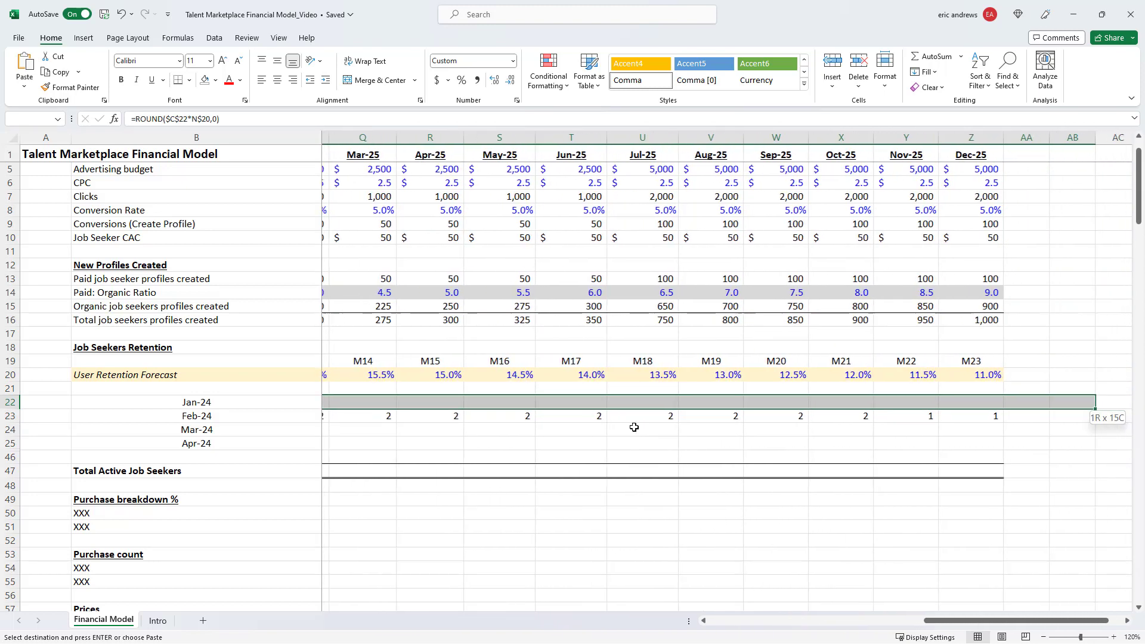
key("Return")
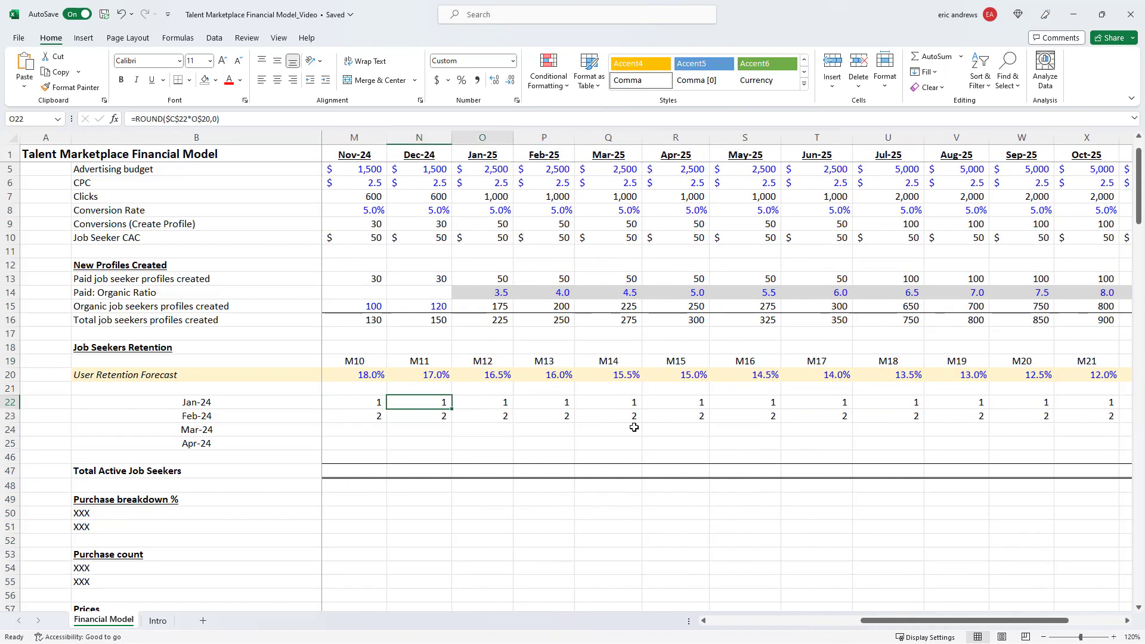
Link the Mar-24 cohort's starting job seekers in E24 to that month's total profiles created with the row locked, =E$16
key("Left")
key("Left")
key("Left")
key("Left")
key("Left")
key("Left")
key("Left")
key("Left")
key("Left")
key("Left")
key("Left")
key("Left")
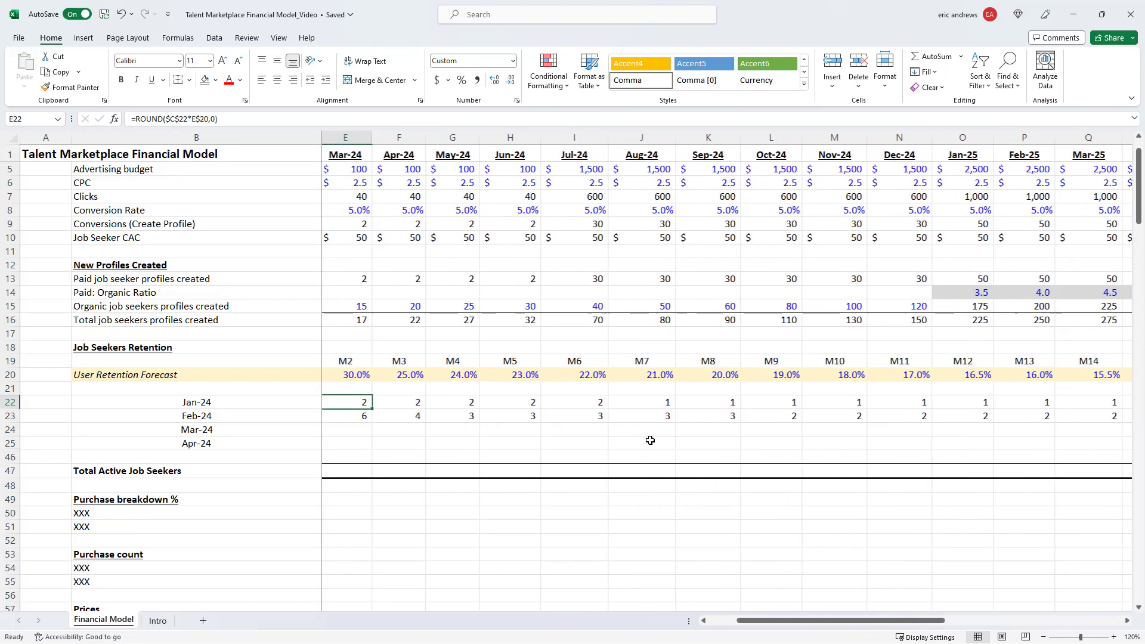
key("Right")
key("Right")
key("Right")
key("Down")
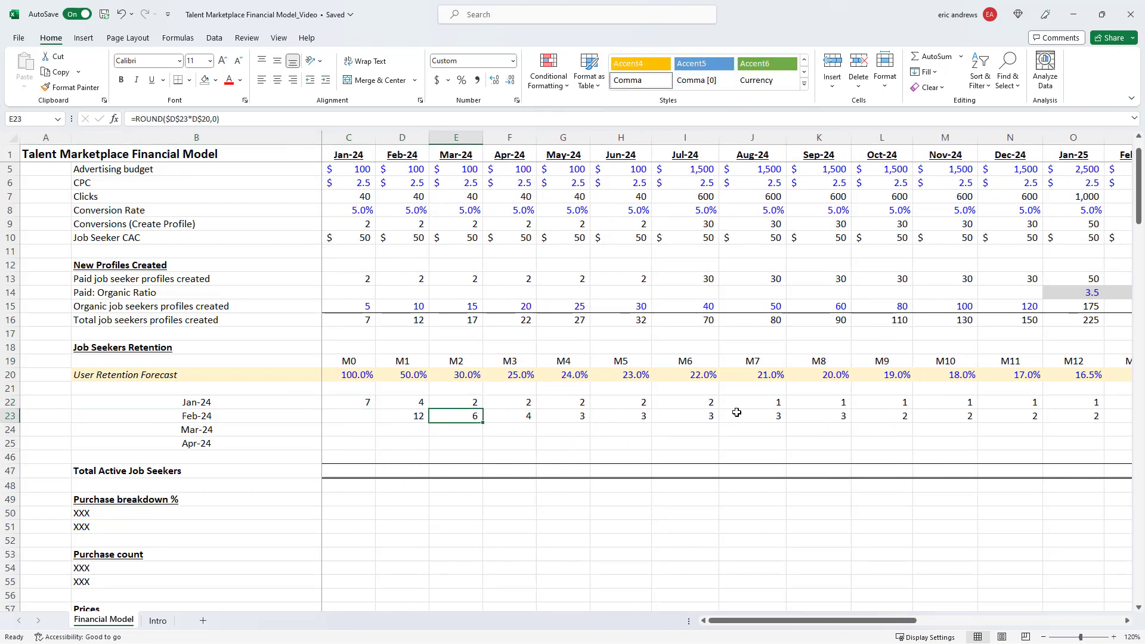
left_click(1019, 411)
left_click(454, 434)
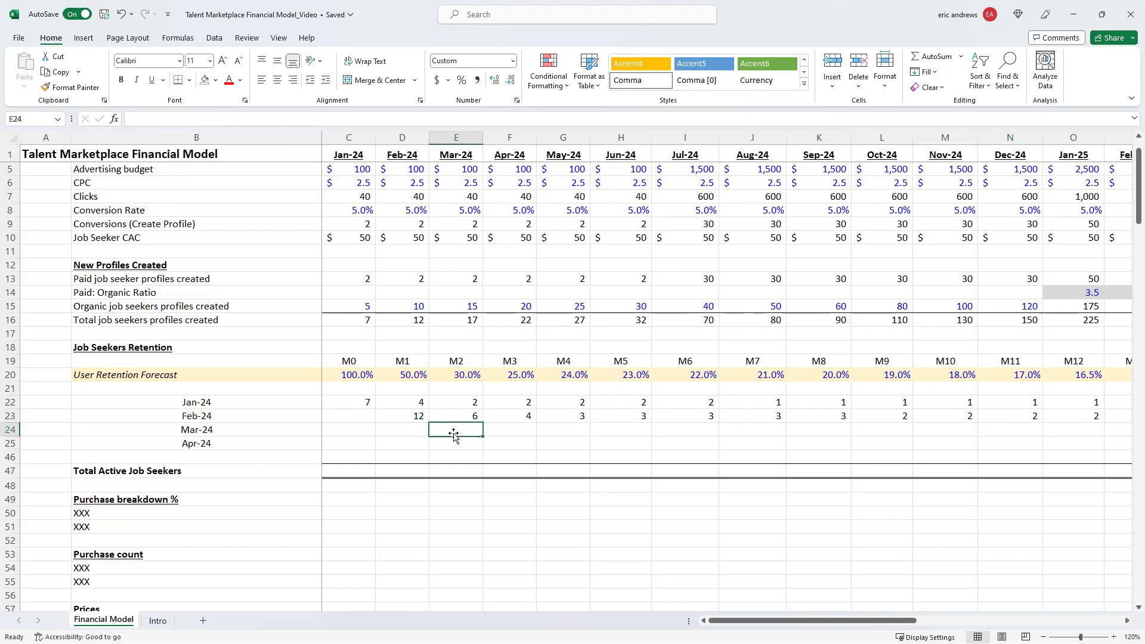
type("=")
left_click(467, 320)
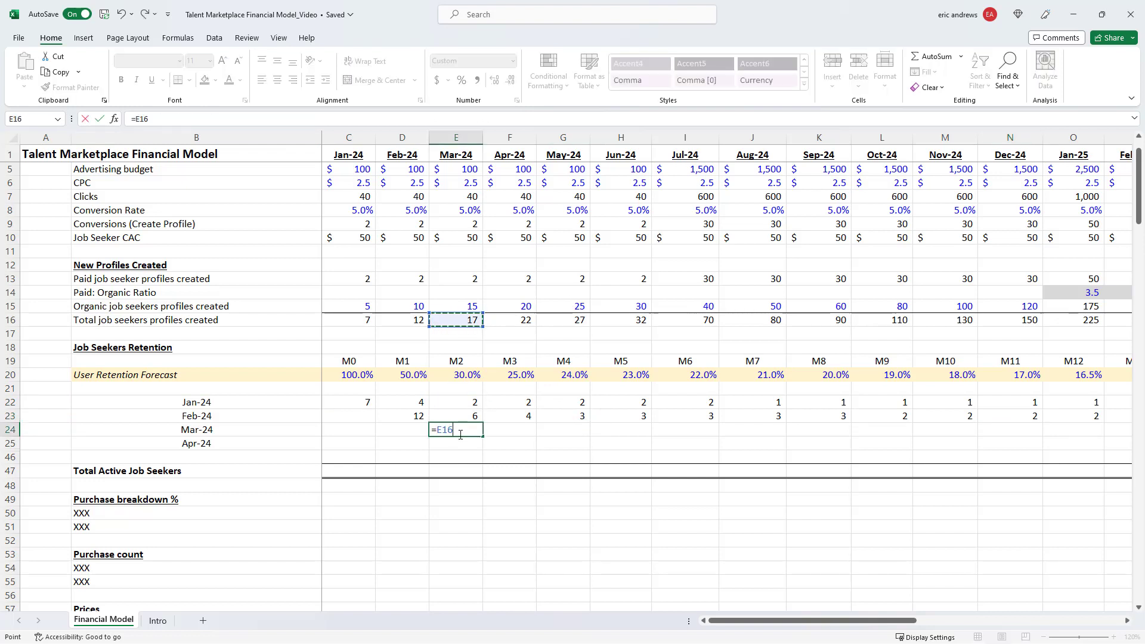
left_click(442, 429)
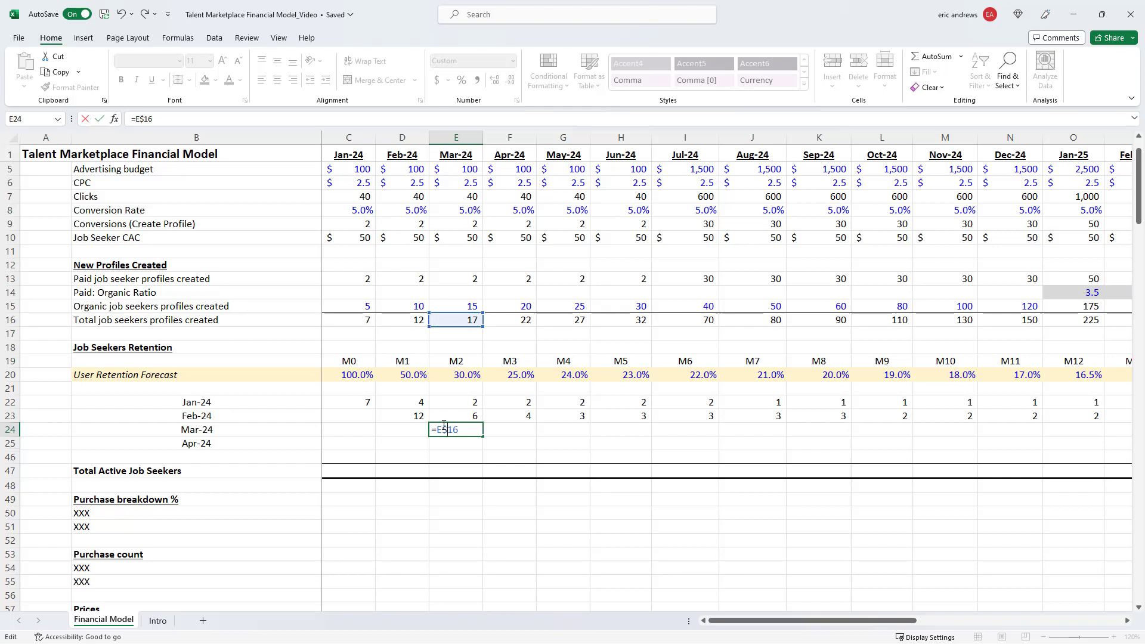
key("Return")
Copy the starting job seekers formula from E24 into the Apr-24 cohort's first cell F25
key("Up")
key("ctrl+c")
key("Down")
key("Right")
key("ctrl+v")
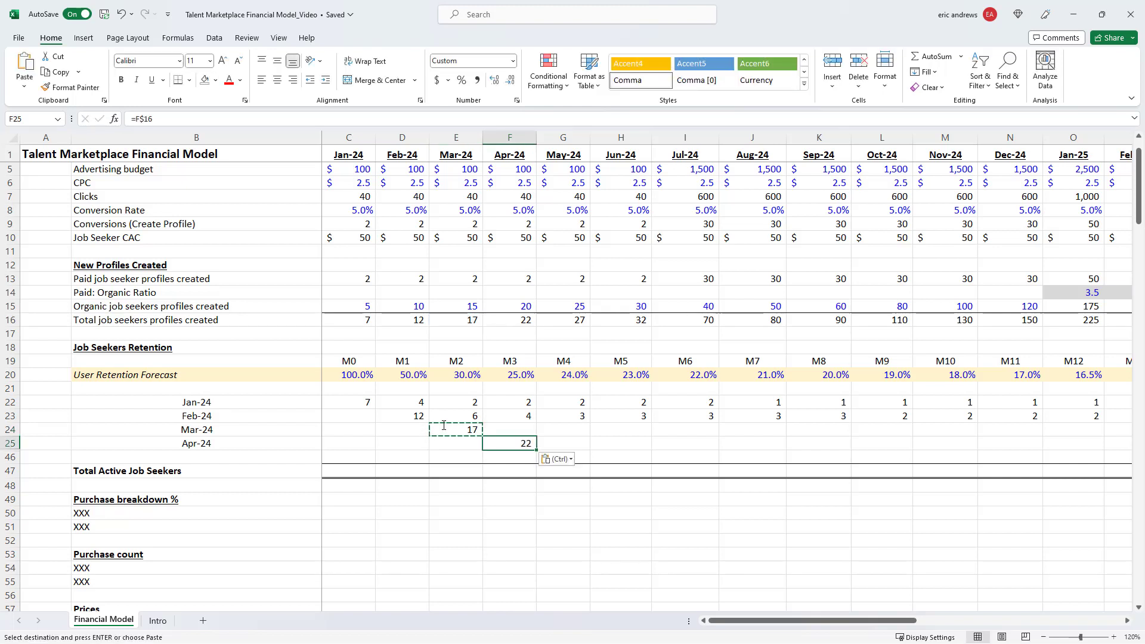
key("Escape")
Copy the E23 retention formula into the Mar-24 cohort's Apr-24 cell F24 and change it to =ROUND($E$24*D$20,0)
key("Up")
key("Left")
key("Up")
key("ctrl+c")
key("Down")
key("Right")
key("ctrl+v")
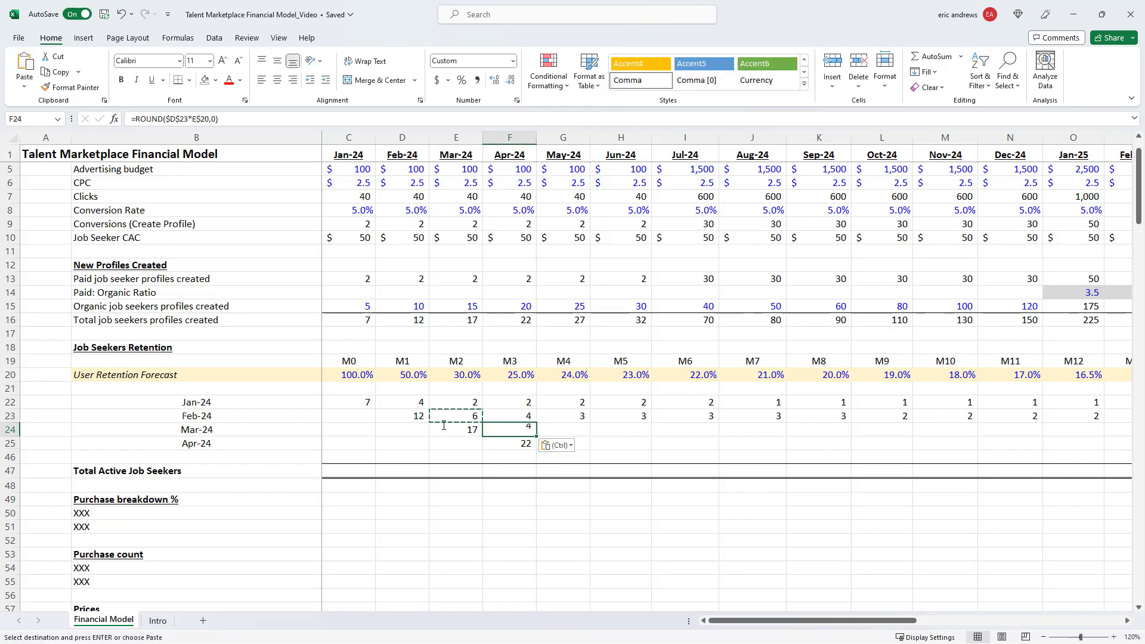
key("F2")
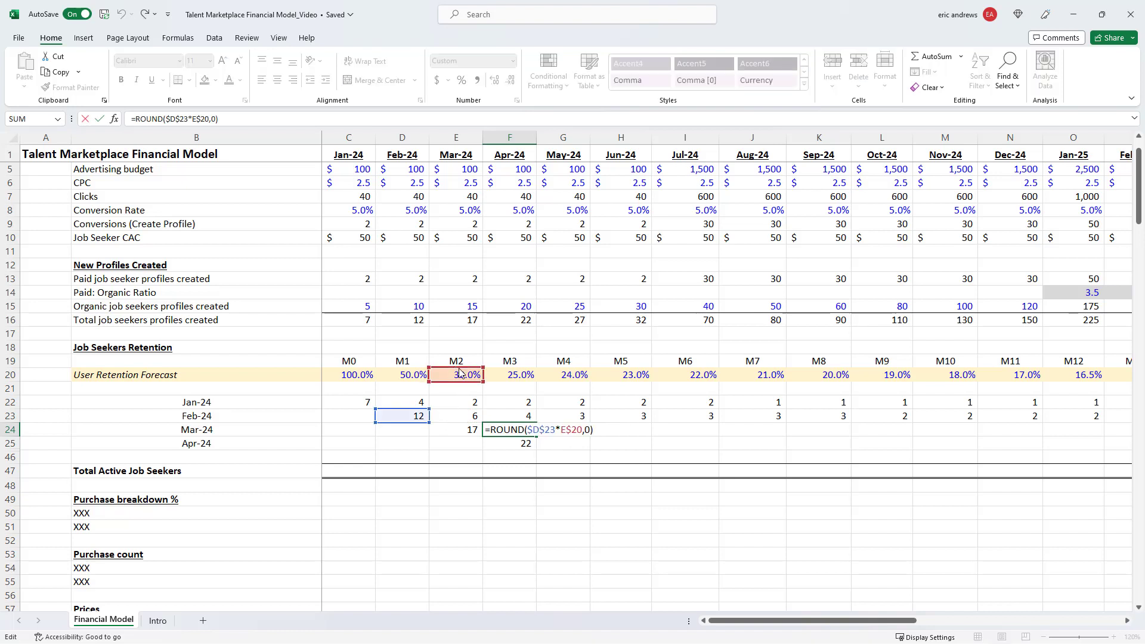
left_click_drag(459, 372, 405, 372)
left_click_drag(403, 423, 456, 430)
key("ctrl+Return")
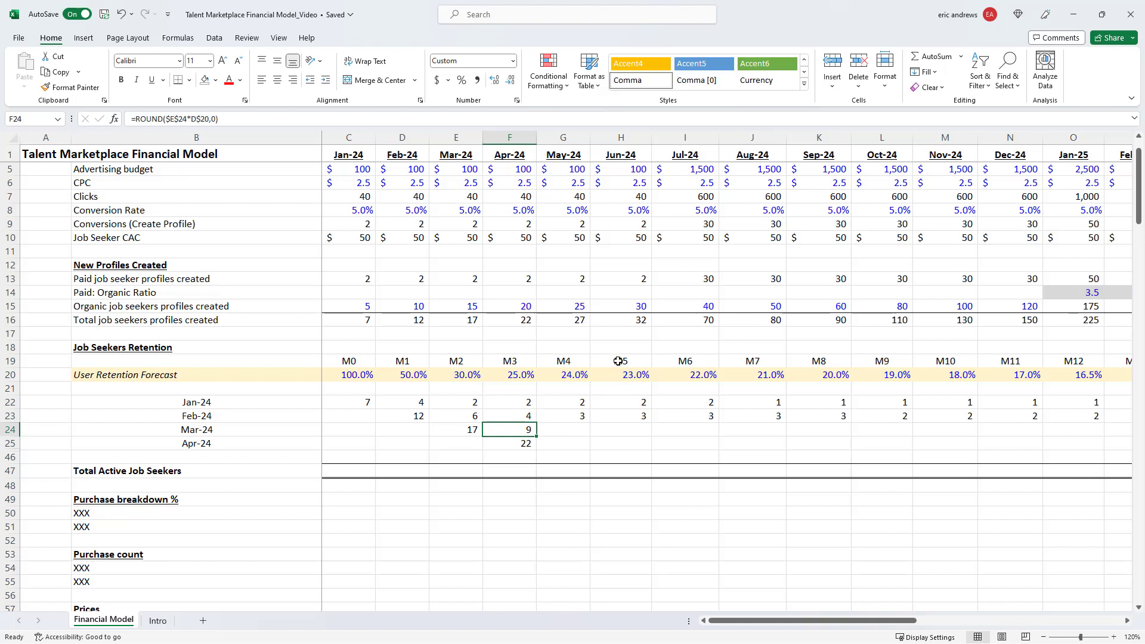
Copy the F24 retention formula into the Apr-24 cohort's May-24 cell G25 and change it to =ROUND($F$25*D$20,0)
key("ctrl+c")
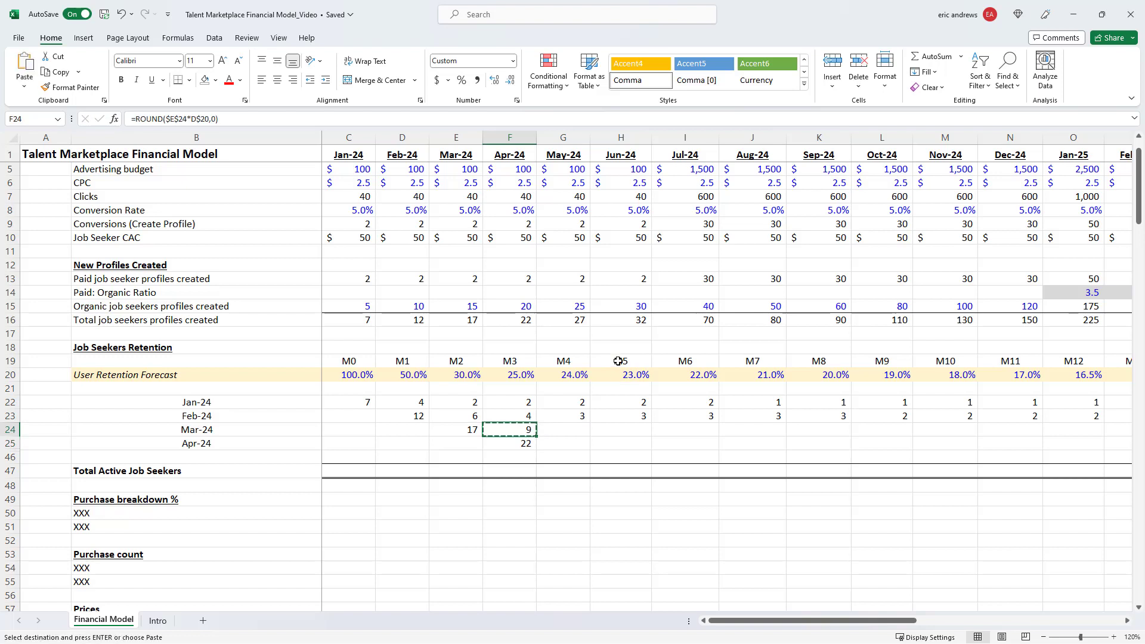
key("Right")
key("Down")
key("ctrl+v")
key("F2")
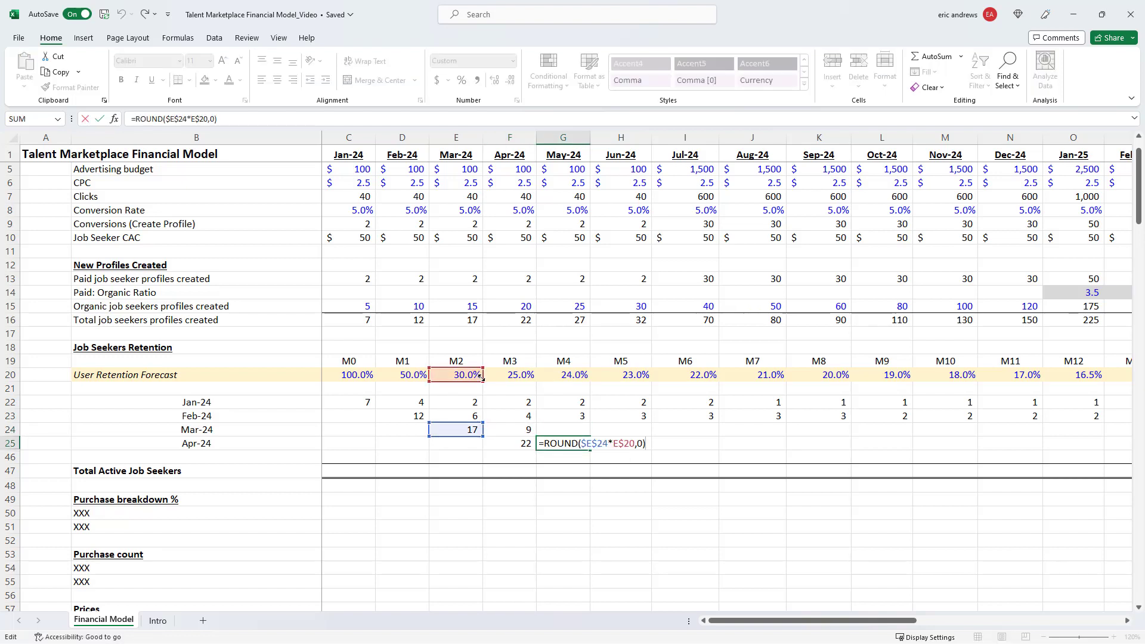
left_click_drag(432, 374, 379, 374)
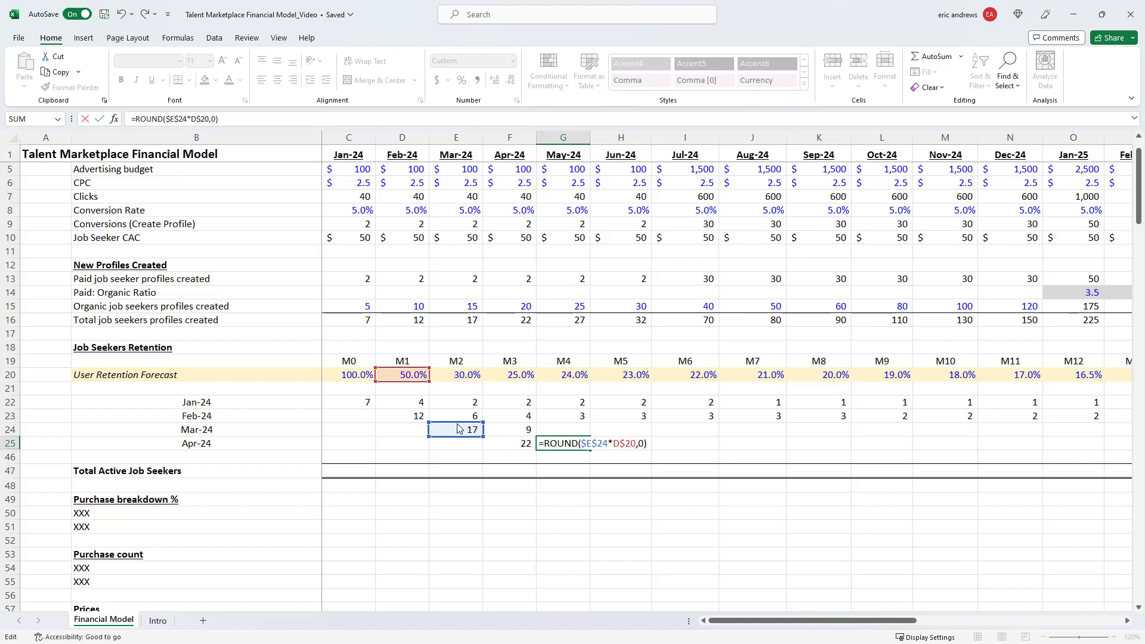
left_click_drag(457, 428, 511, 443)
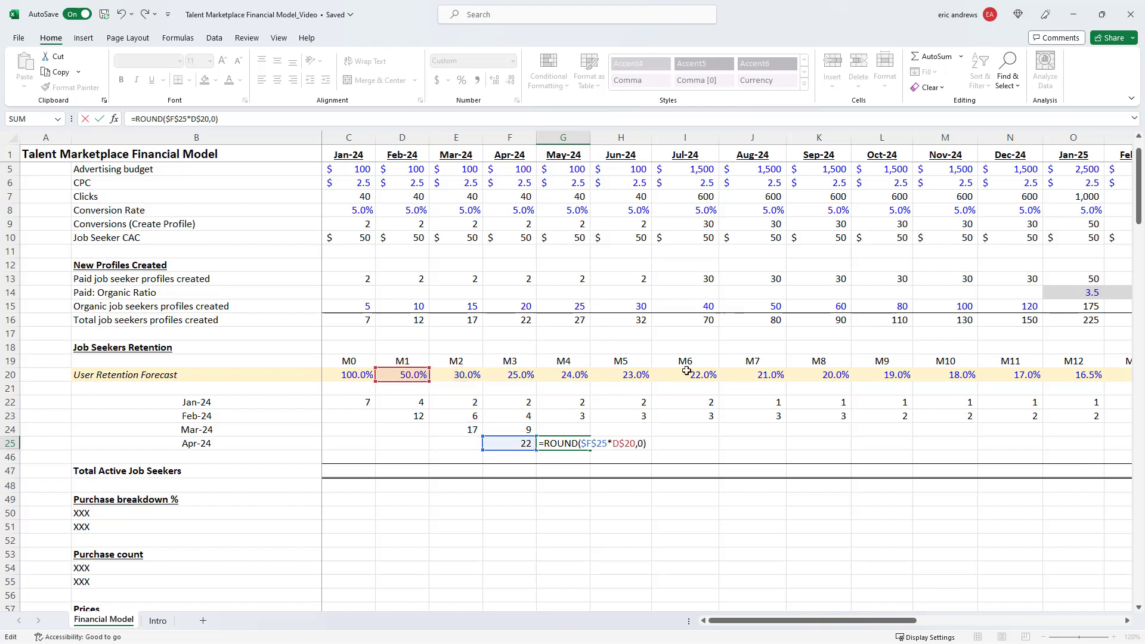
key("Return")
key("Up")
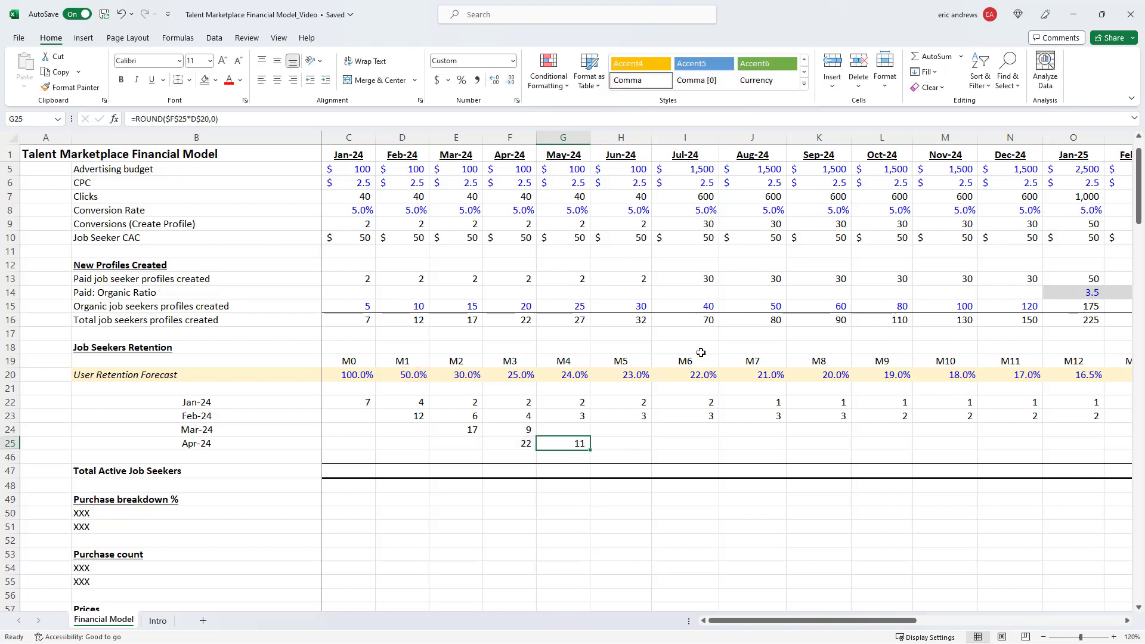
Copy the Mar-24 cohort's retention formula from F24 into its May-24 cell G24
key("Up")
key("Left")
key("ctrl+c")
key("Right")
key("ctrl+v")
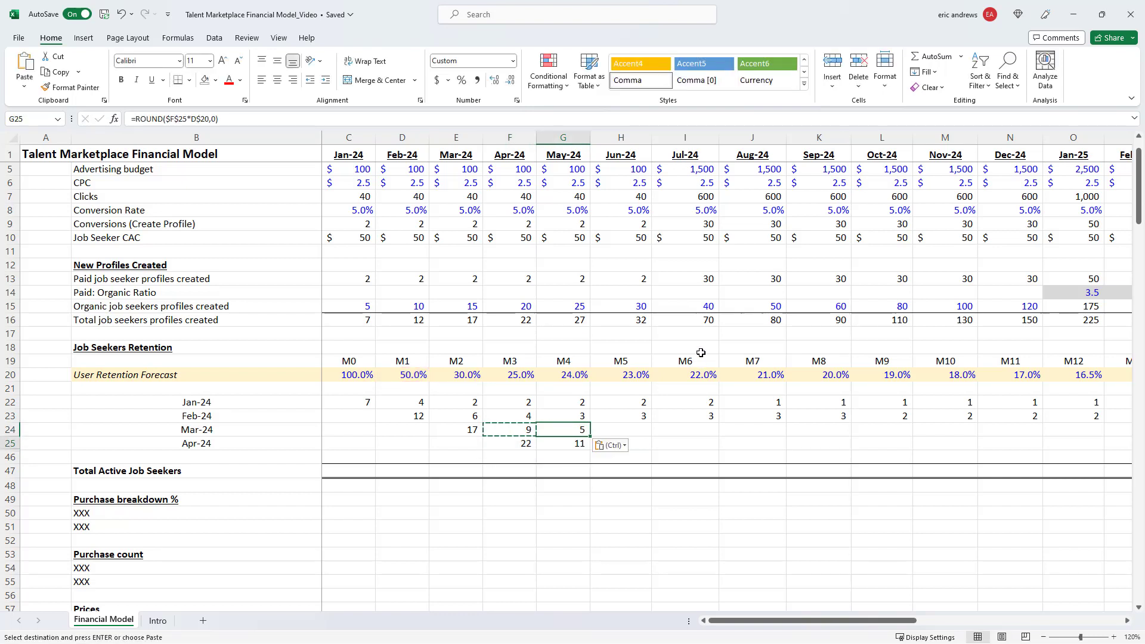
Copy the Mar-24 and Apr-24 cohort formulas in G24:G25 across both rows through Dec-25 in column Z
key("shift+Down")
key("ctrl+c")
key("shift+Right")
key("shift+Right")
key("shift+Right")
key("shift+Right")
key("shift+Right")
key("shift+Right")
key("shift+Right")
key("shift+Right")
key("shift+Right")
key("shift+Right")
key("shift+Right")
key("shift+Right")
key("shift+Right")
key("shift+Right")
key("shift+Right")
key("shift+Right")
key("shift+Right")
key("shift+Right")
key("shift+Right")
key("shift+Right")
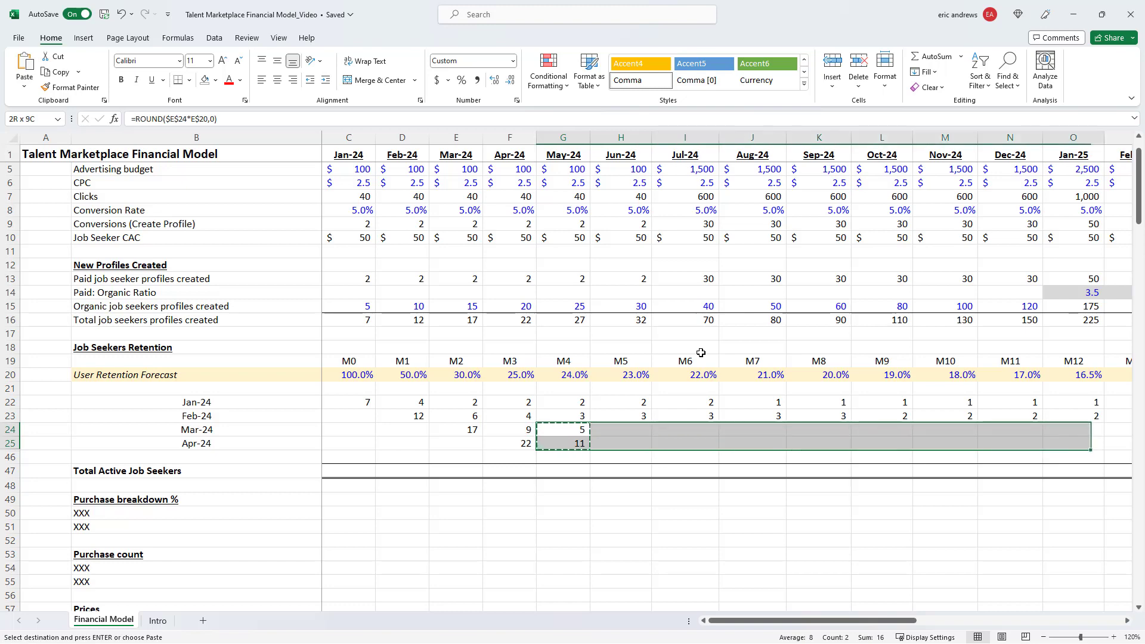
key("shift+Left")
key("shift+Left")
key("ctrl+v")
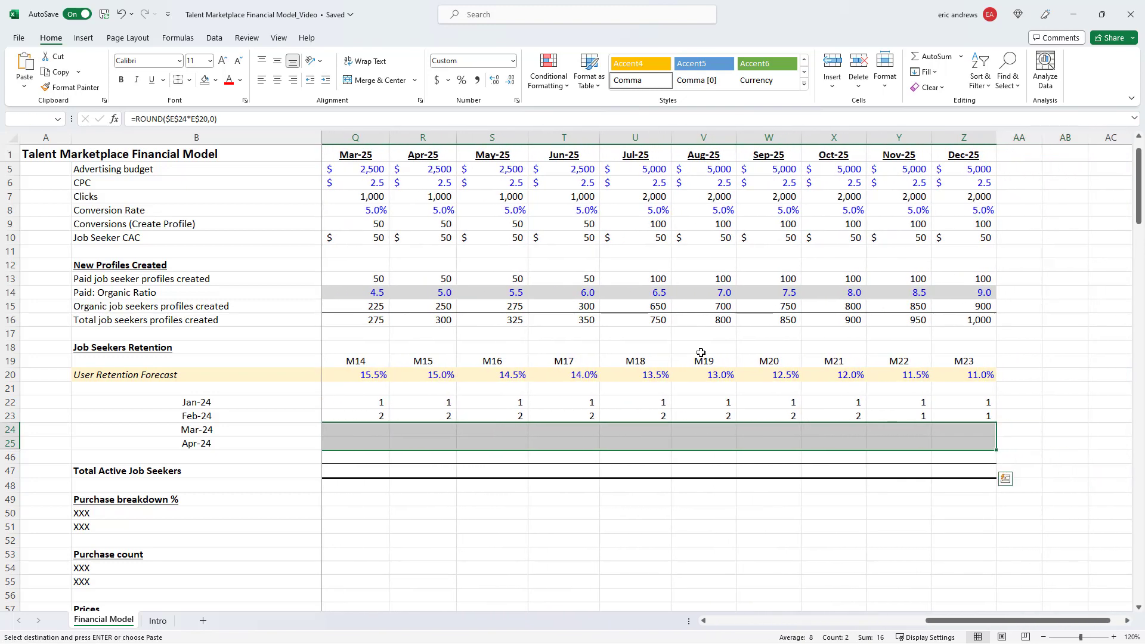
key("ctrl")
key("Escape")
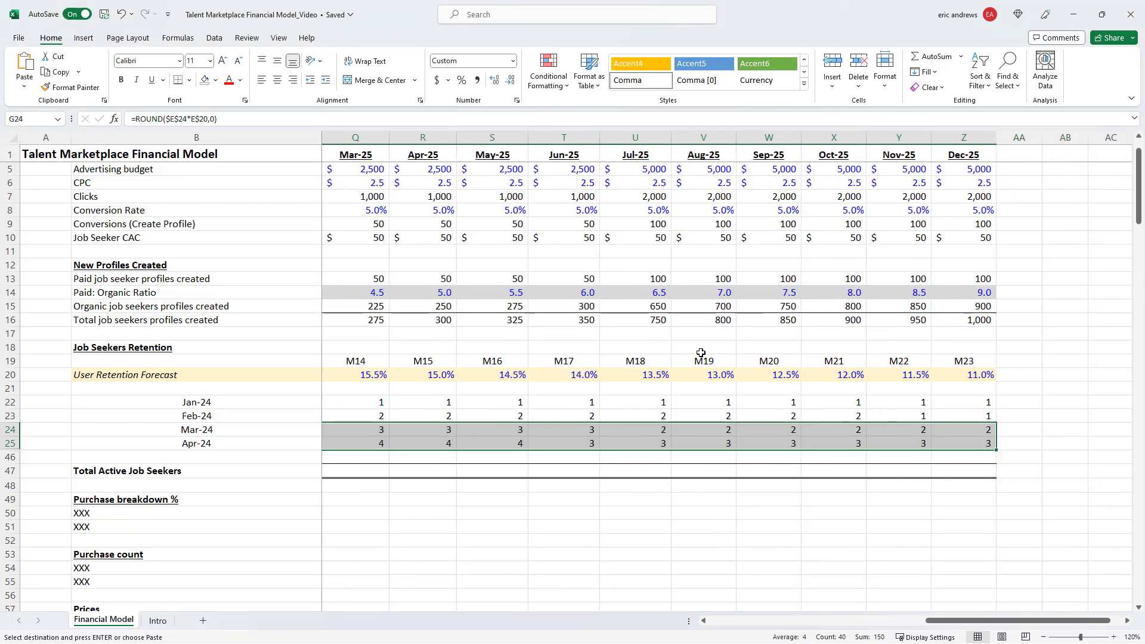
Total the Jan-24 active job seekers in C47 with =SUM(C22:C46)
key("Left")
scroll(700, 352, "left", 3)
left_click(353, 471)
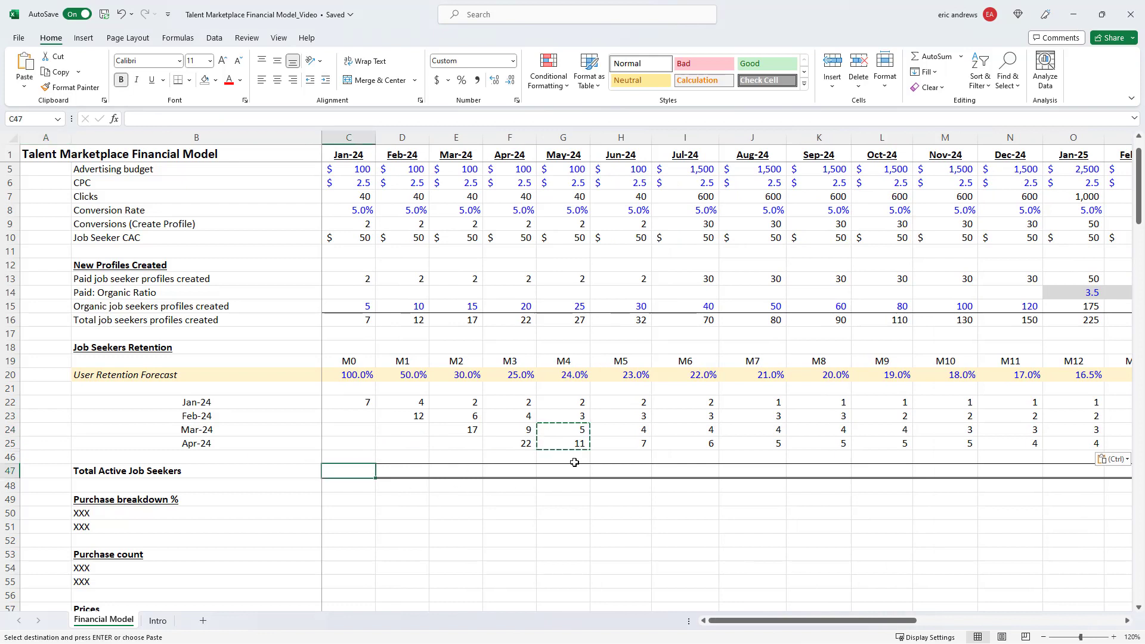
type("=sum(")
key("Up")
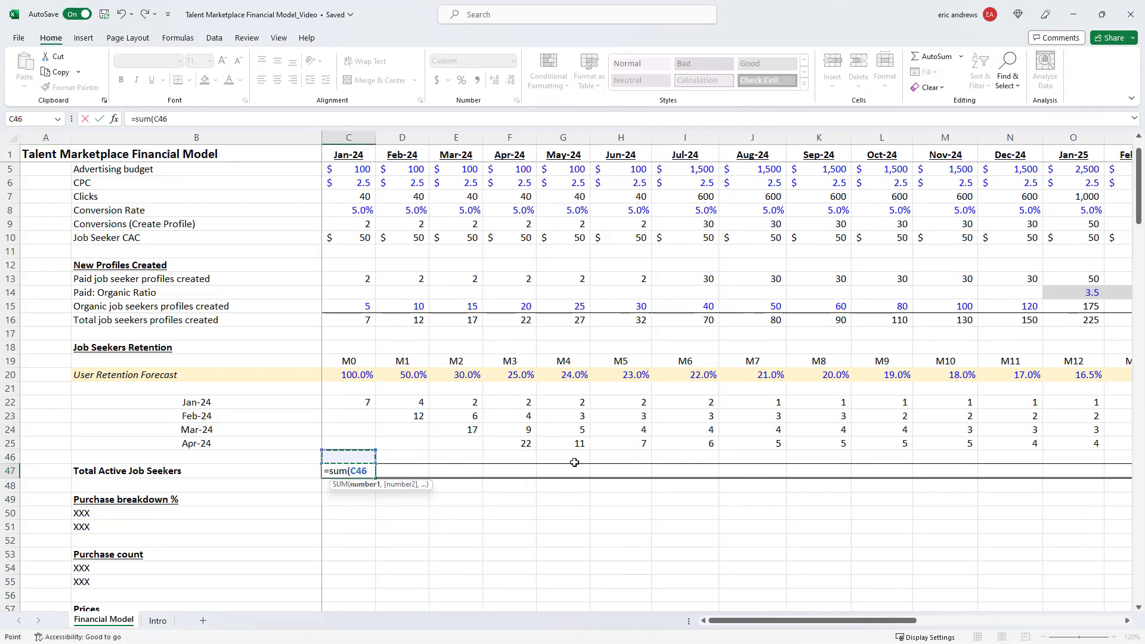
key("shift+Up")
key("shift+Up")
key("shift+Up")
key("shift+Up")
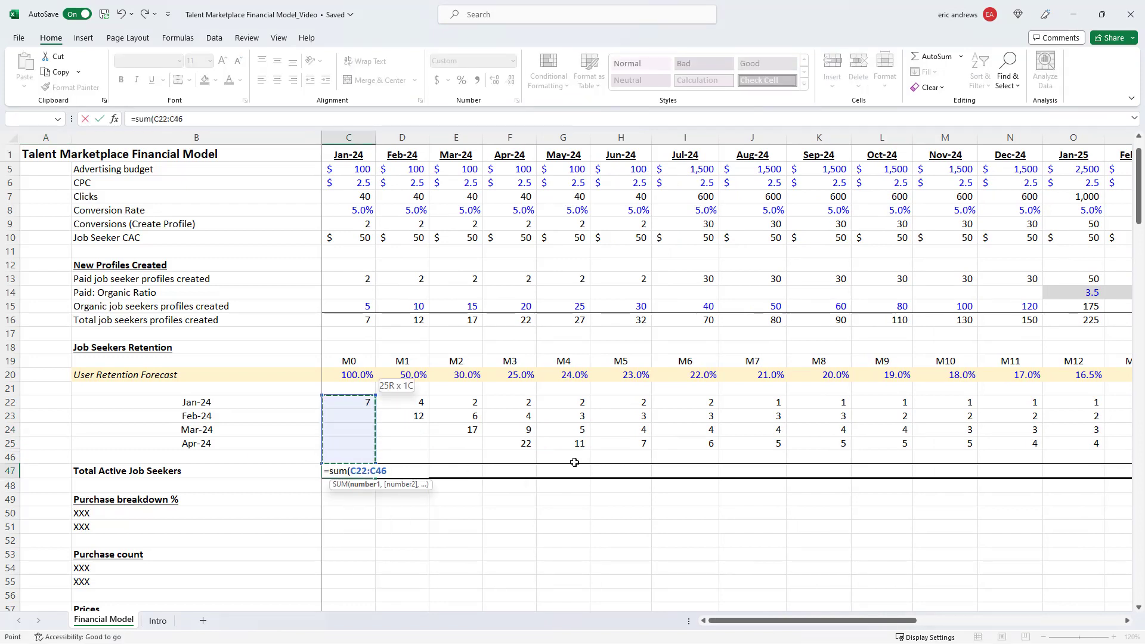
key("Return")
Copy the Total Active Job Seekers sum from C47 into the Feb-24 to May-24 cells D47:G47
key("Up")
key("ctrl+c")
key("Right")
key("ctrl+v")
key("Right")
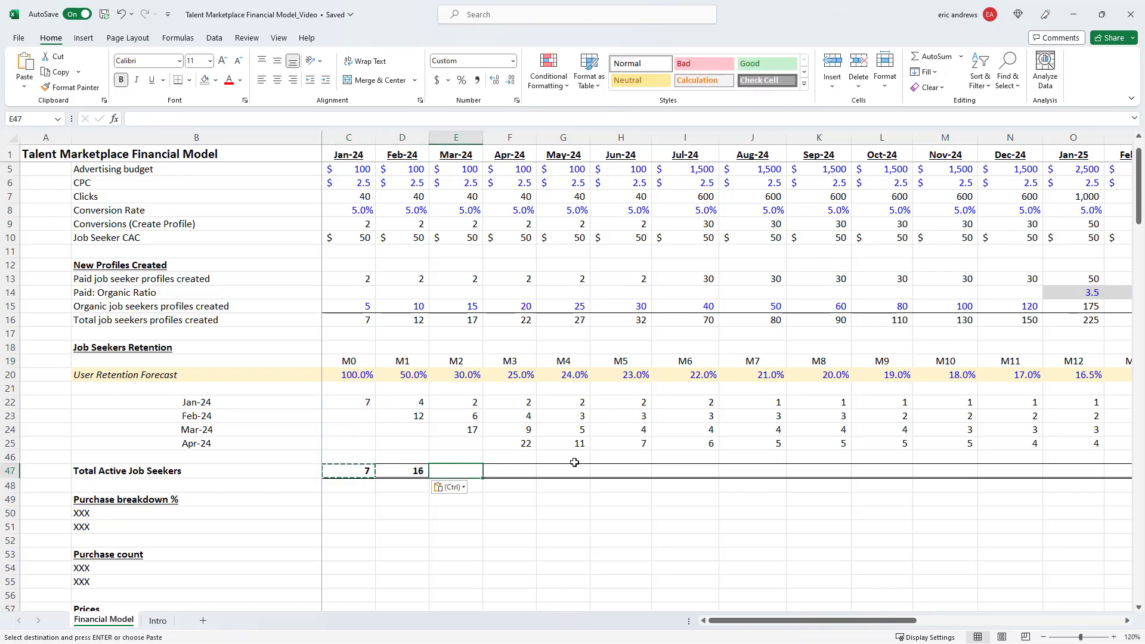
key("ctrl+v")
key("Right")
key("ctrl+v")
key("Right")
key("ctrl+v")
key("Escape")
Examine how the Jan-24 and Feb-24 active job seeker totals trace back to the cohort cells and total profiles created
key("Left")
key("Left")
key("Left")
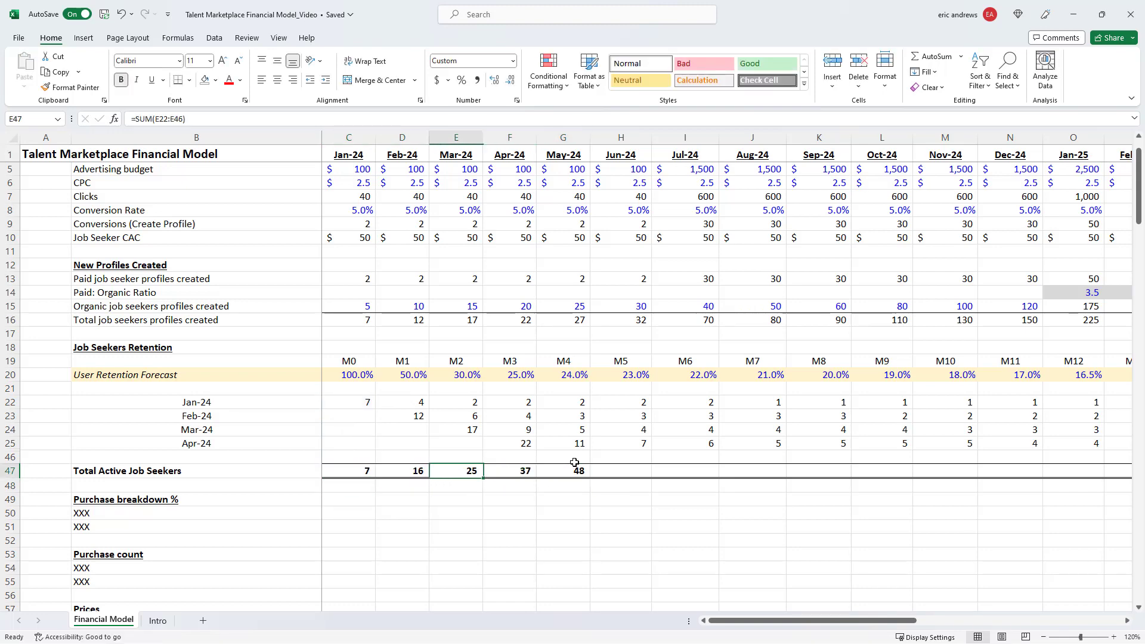
key("Left")
key("F2")
key("Escape")
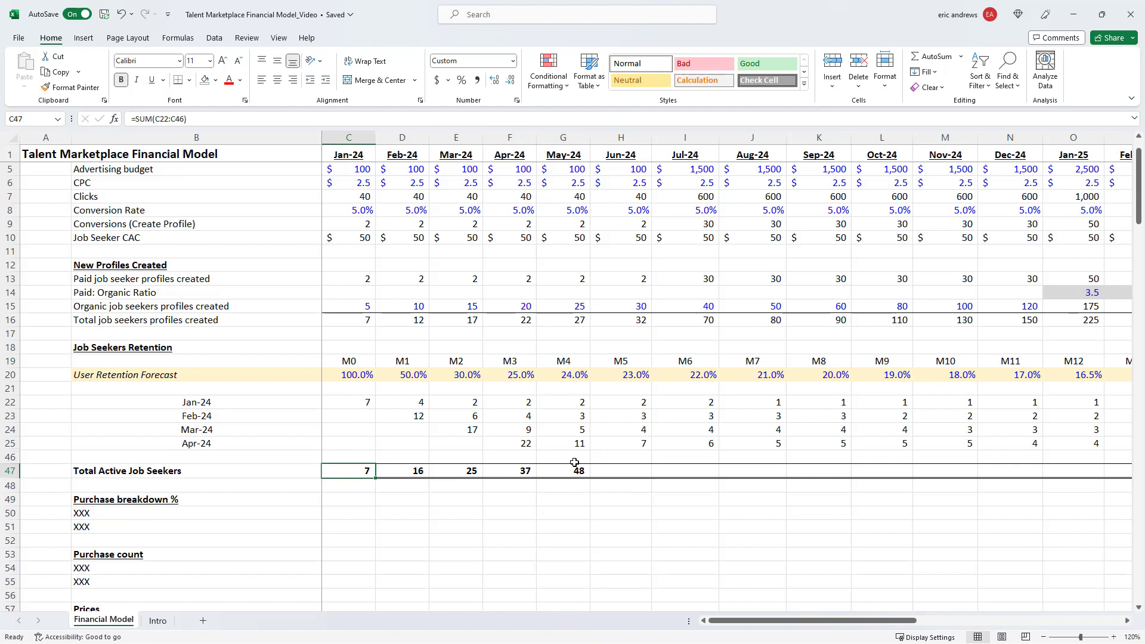
left_click(369, 318)
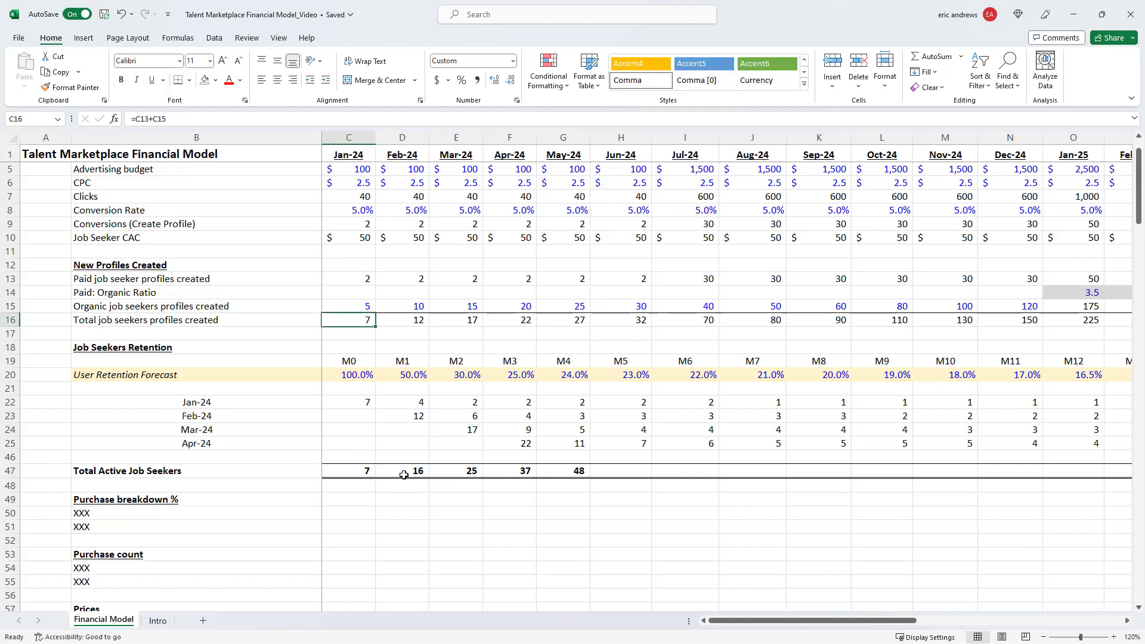
left_click(403, 475)
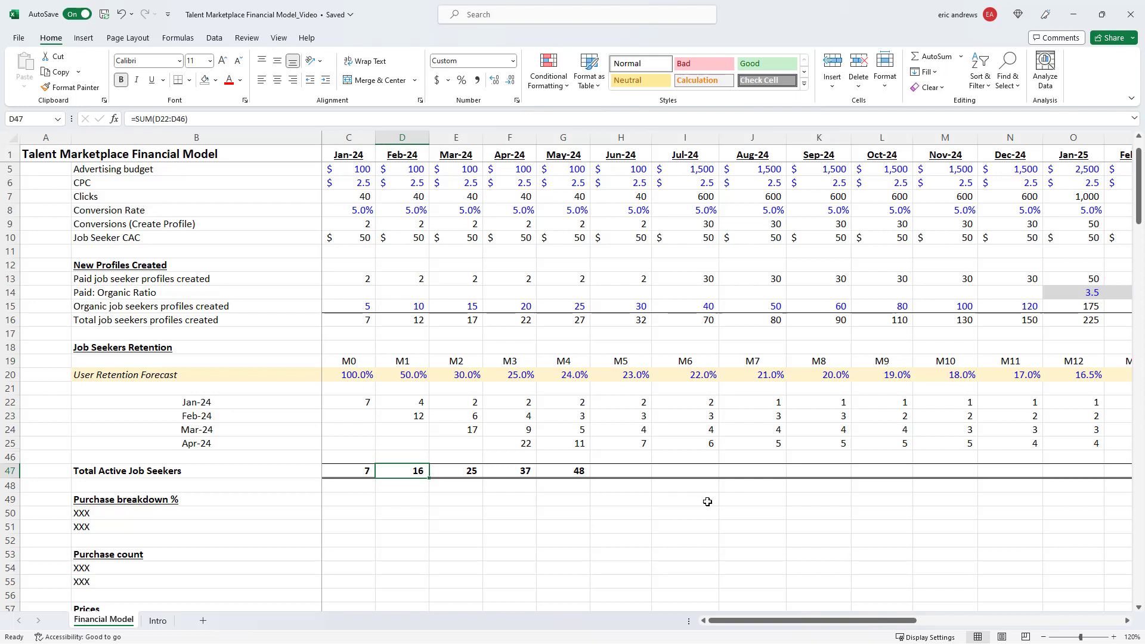
key("F2")
key("Escape")
left_click(414, 420)
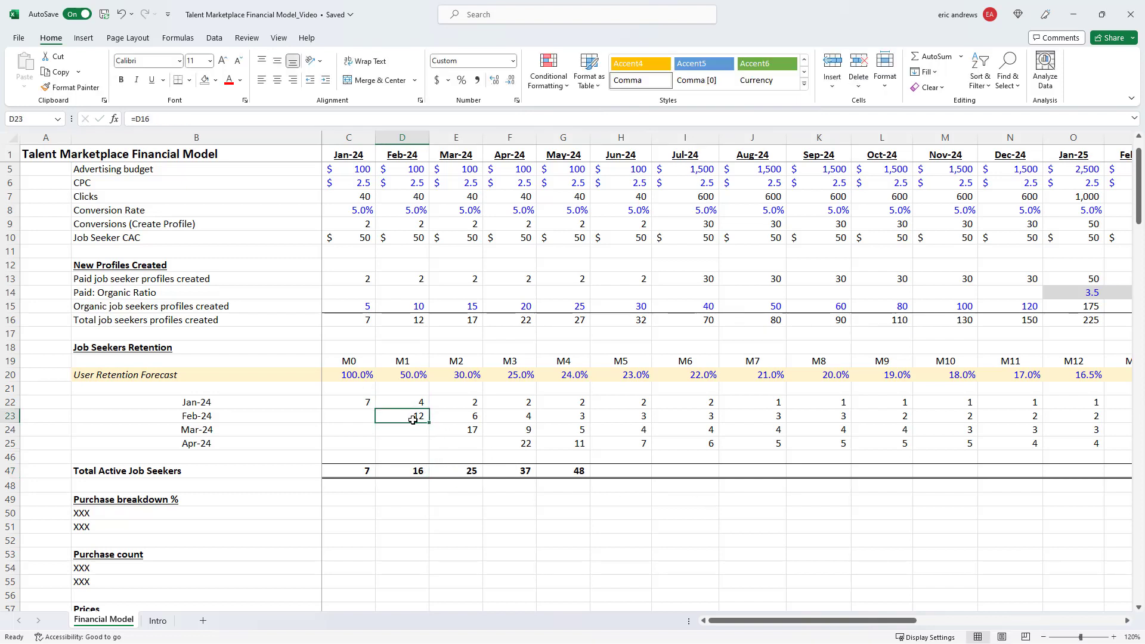
left_click(362, 404)
left_click(402, 399)
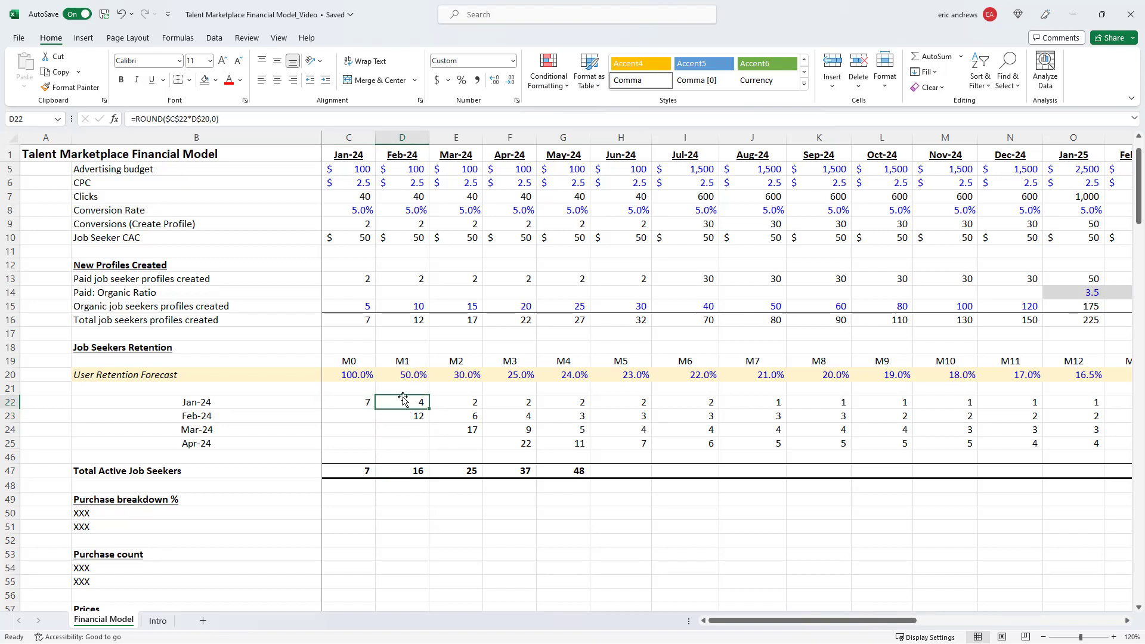
left_click(353, 403)
left_click(404, 399)
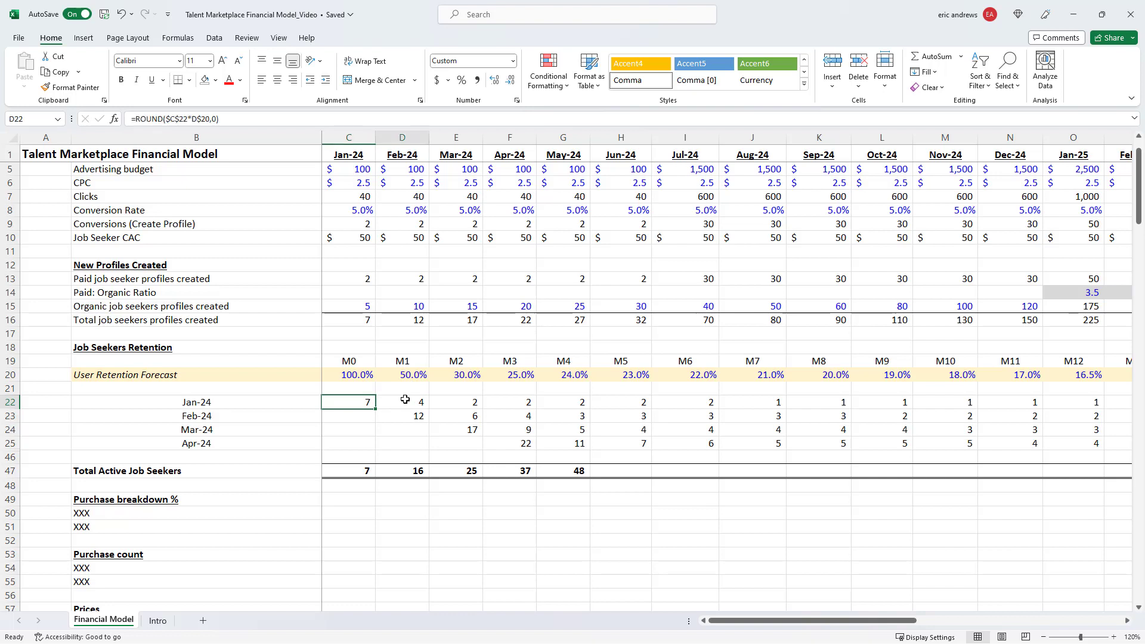
Examine how the Apr-24 active job seeker total in F47 builds up from the Jan-24 to Apr-24 cohorts
left_click(365, 401)
left_click(398, 400)
left_click(473, 405)
left_click(496, 469)
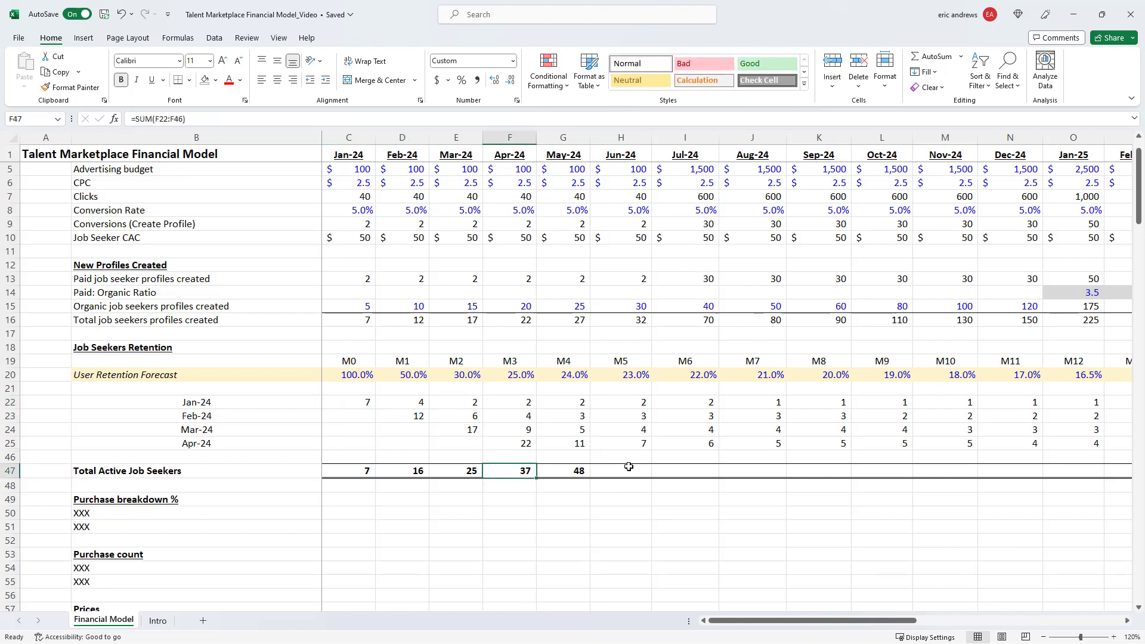
key("F2")
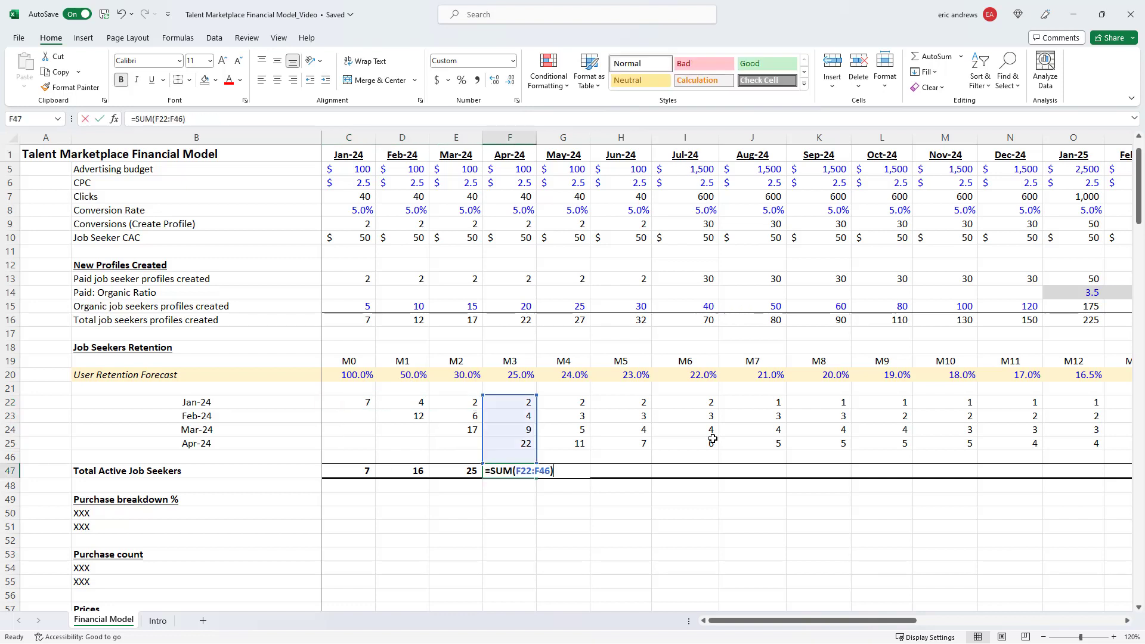
key("Escape")
left_click(507, 444)
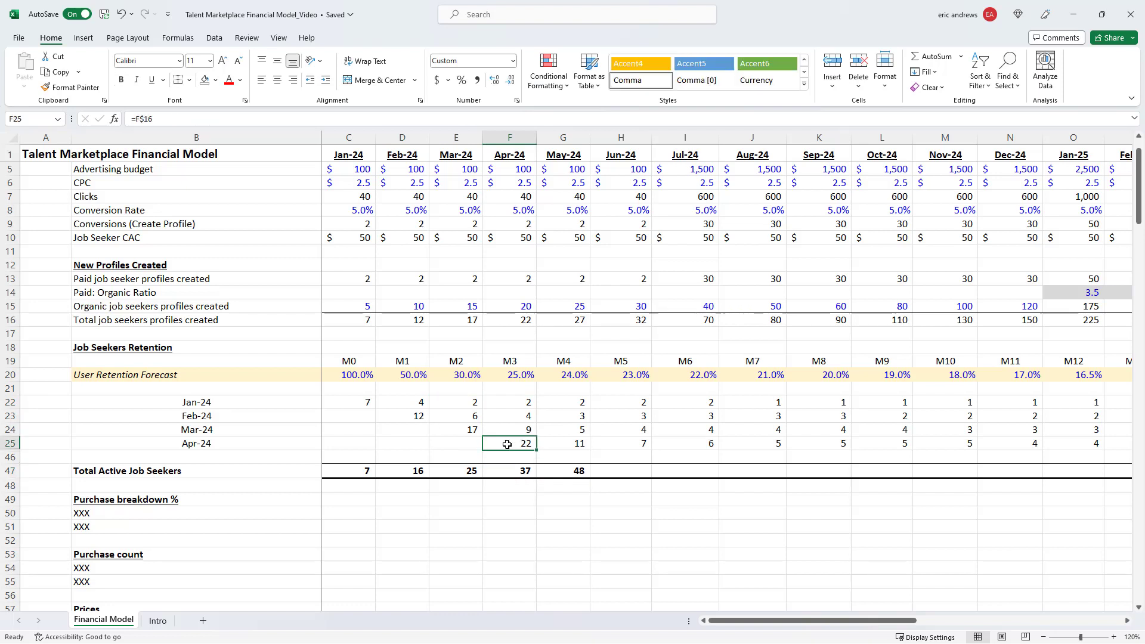
left_click(511, 429)
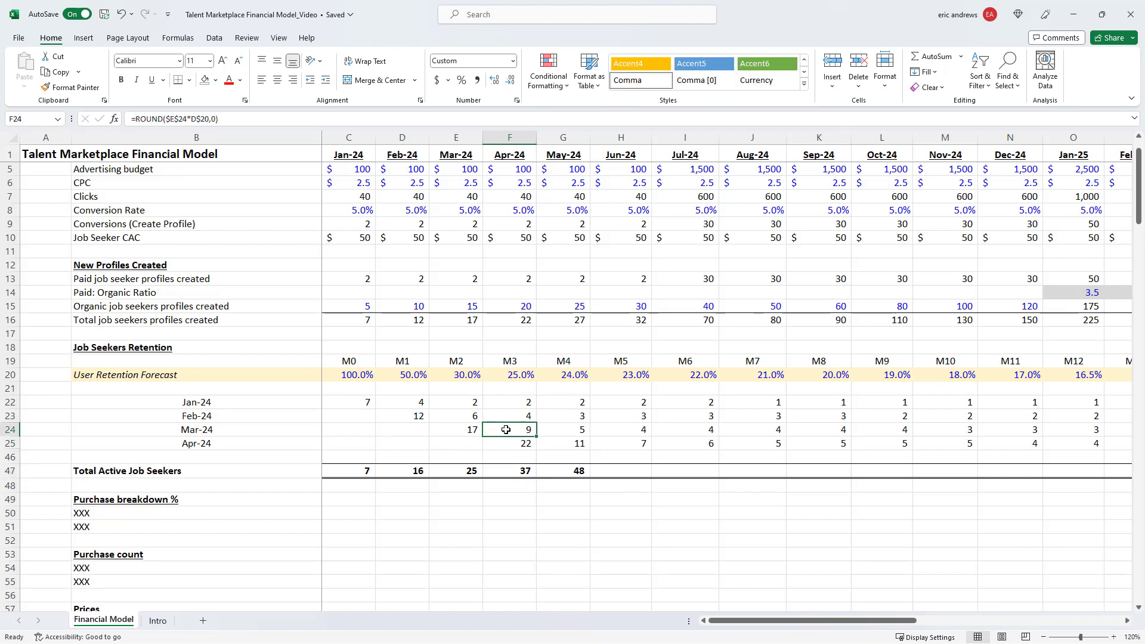
left_click(210, 432)
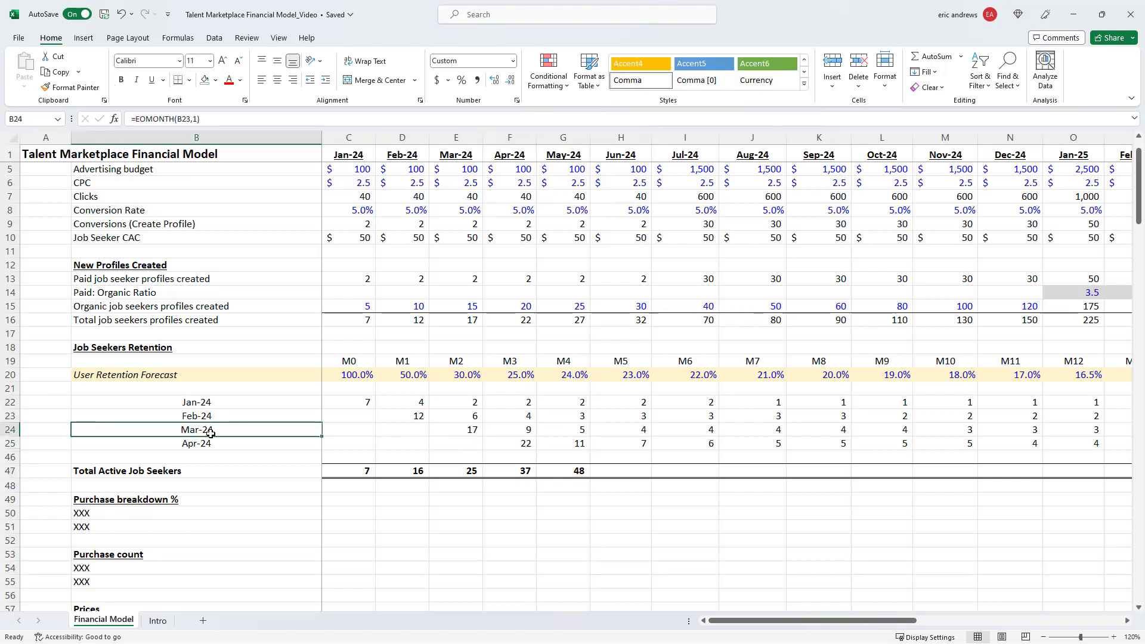
left_click(517, 415)
left_click(239, 421)
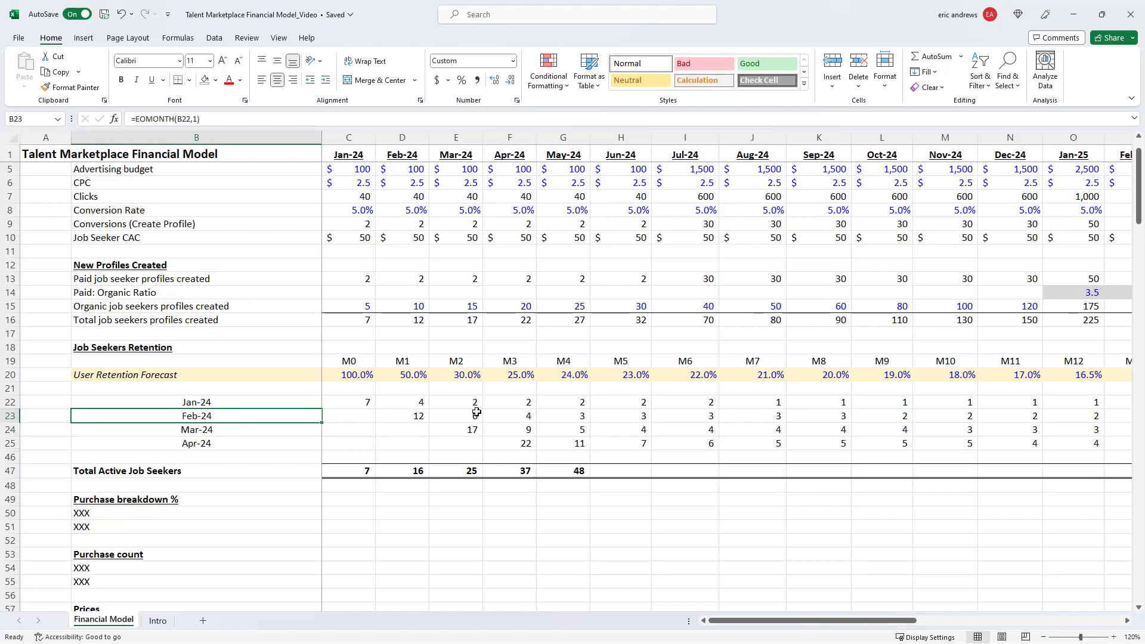
left_click(516, 401)
left_click(246, 403)
left_click(512, 471)
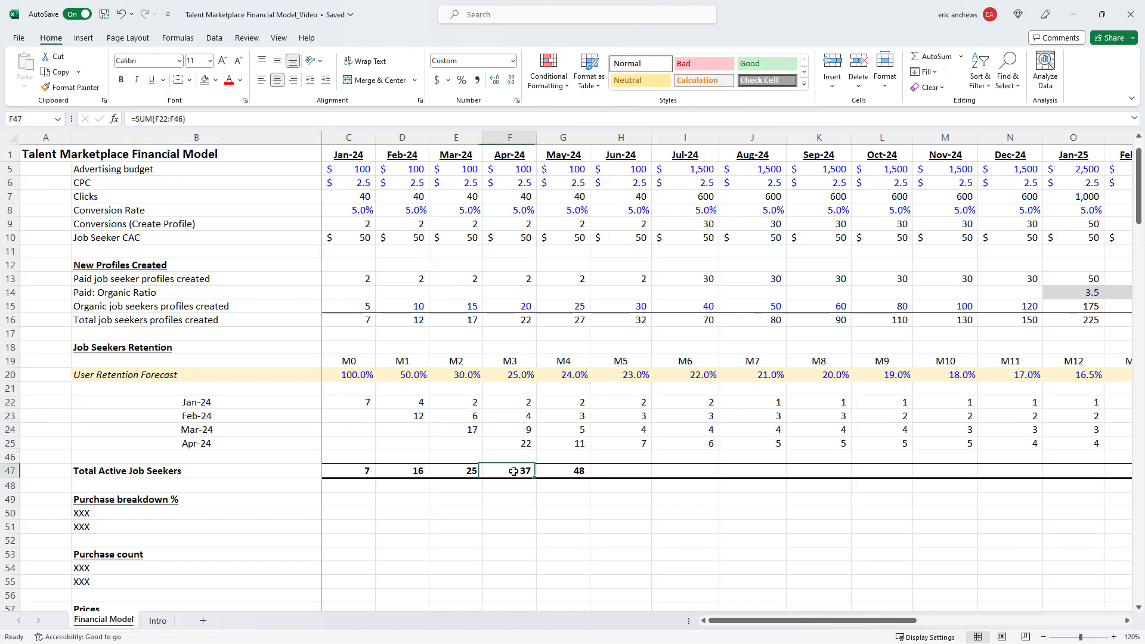
Examine the May-24 total alongside the user retention forecast and the Apr-24 cohort formula
left_click(571, 469)
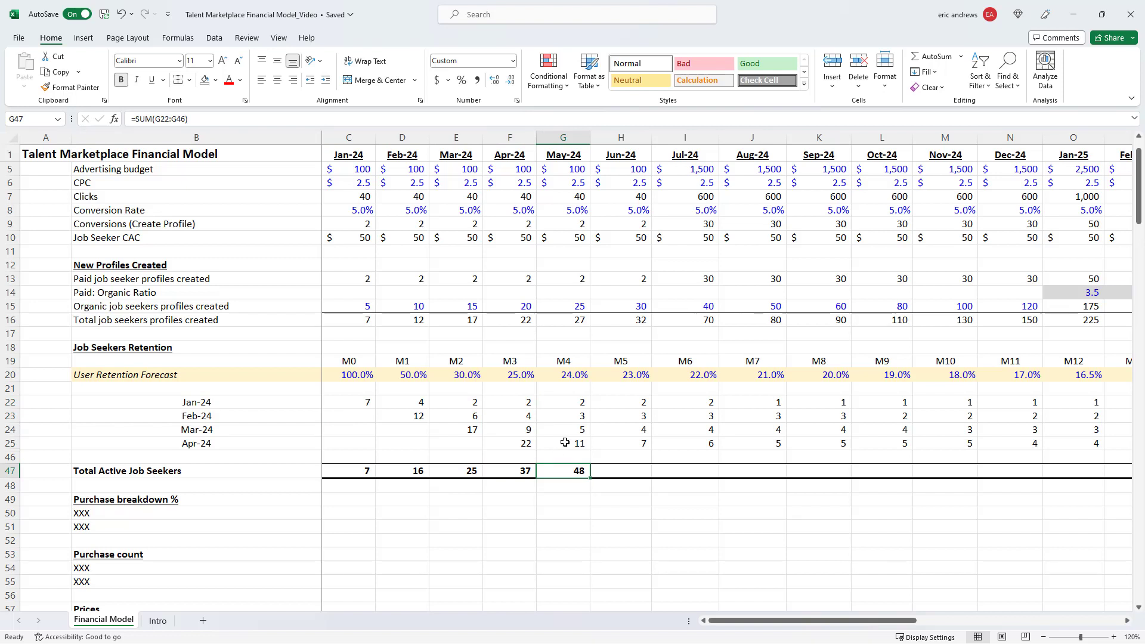
left_click(682, 375)
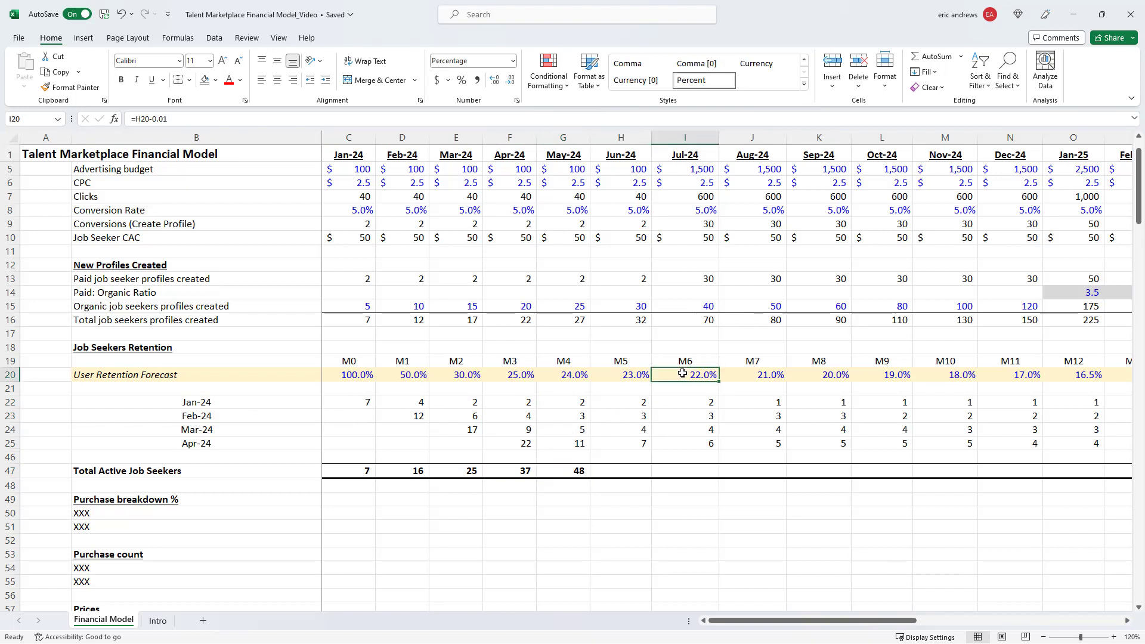
mouse_move(337, 376)
left_mouse_down()
mouse_move(891, 374)
mouse_move(352, 376)
left_mouse_up()
left_click(353, 375)
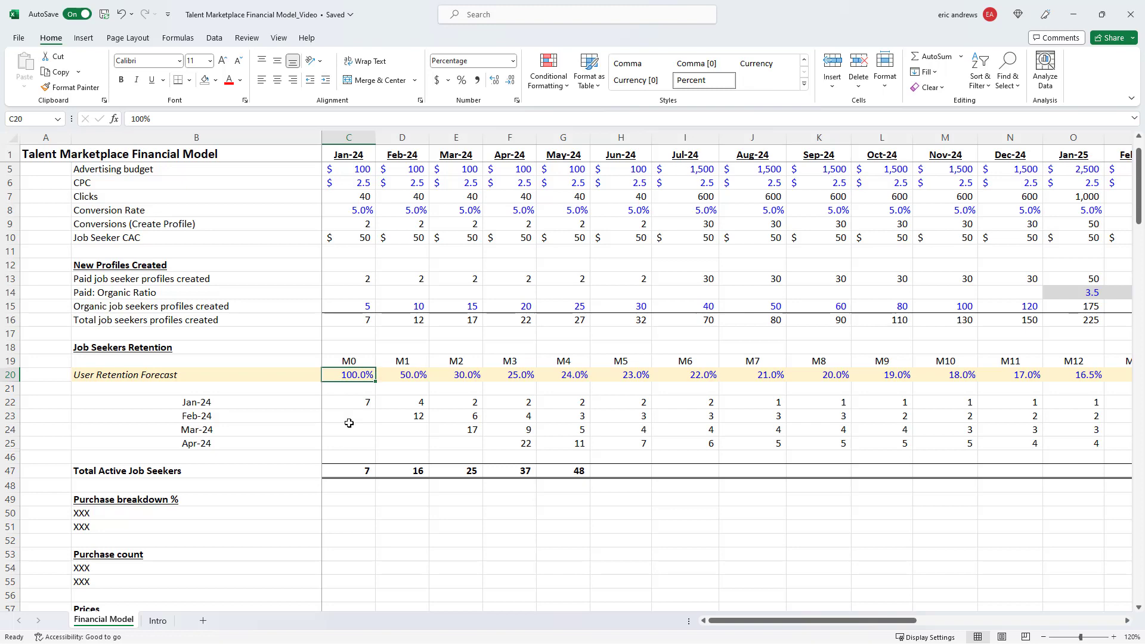
left_click(569, 444)
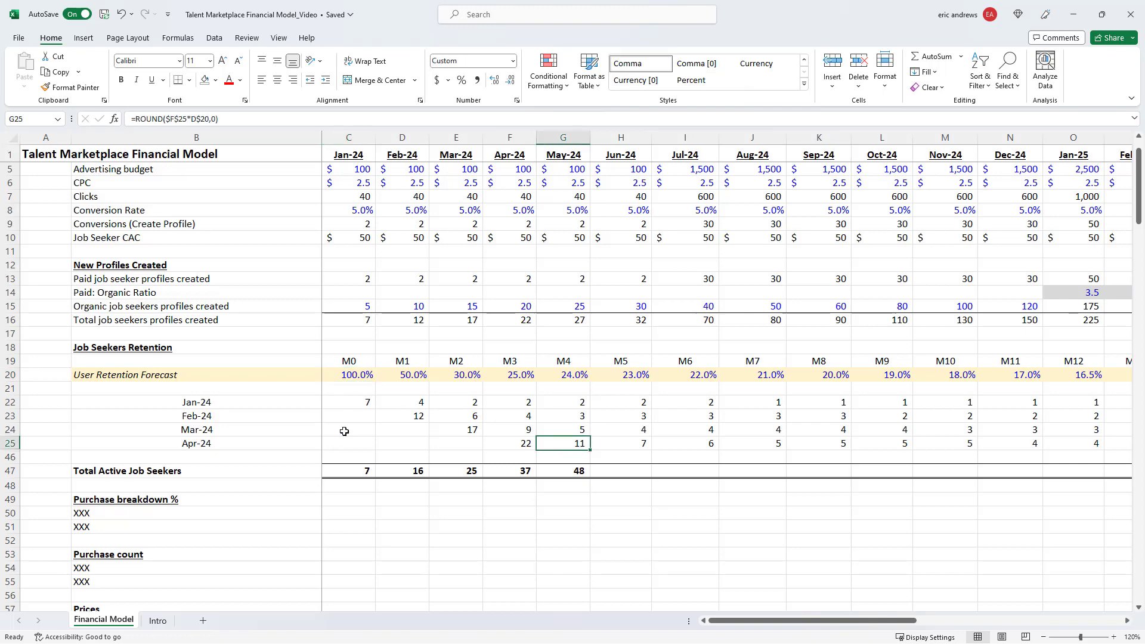
Unhide the cohort rows between rows 25 and 46 to show May-24 through Dec-25
left_click_drag(12, 444, 11, 456)
right_click(13, 456)
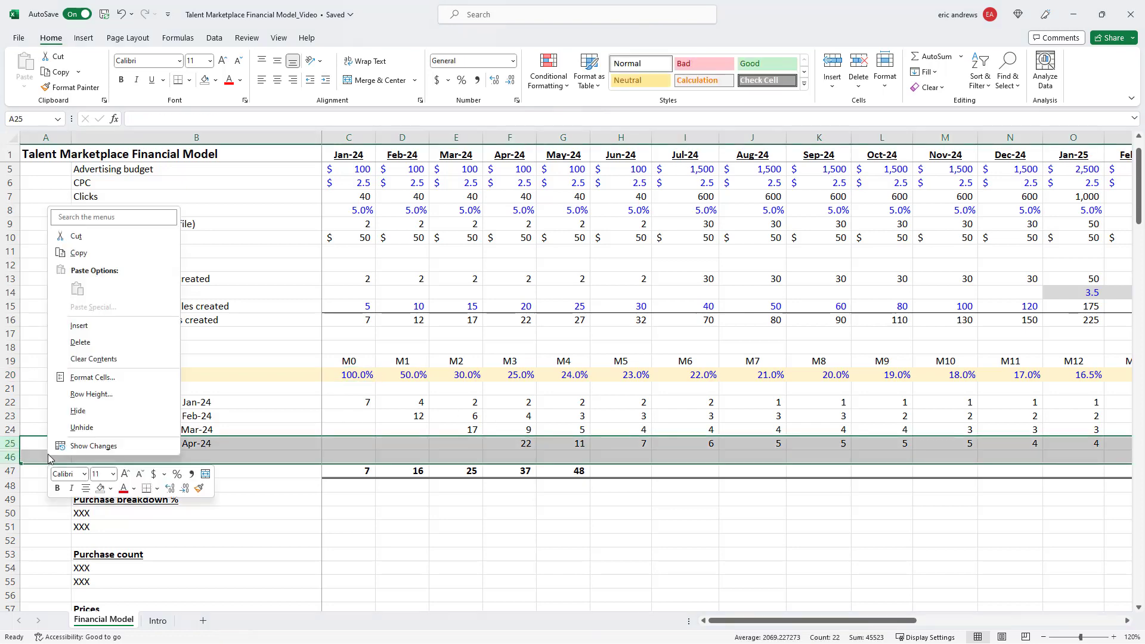
left_click(101, 429)
left_click(601, 455)
scroll(578, 411, "down", 4)
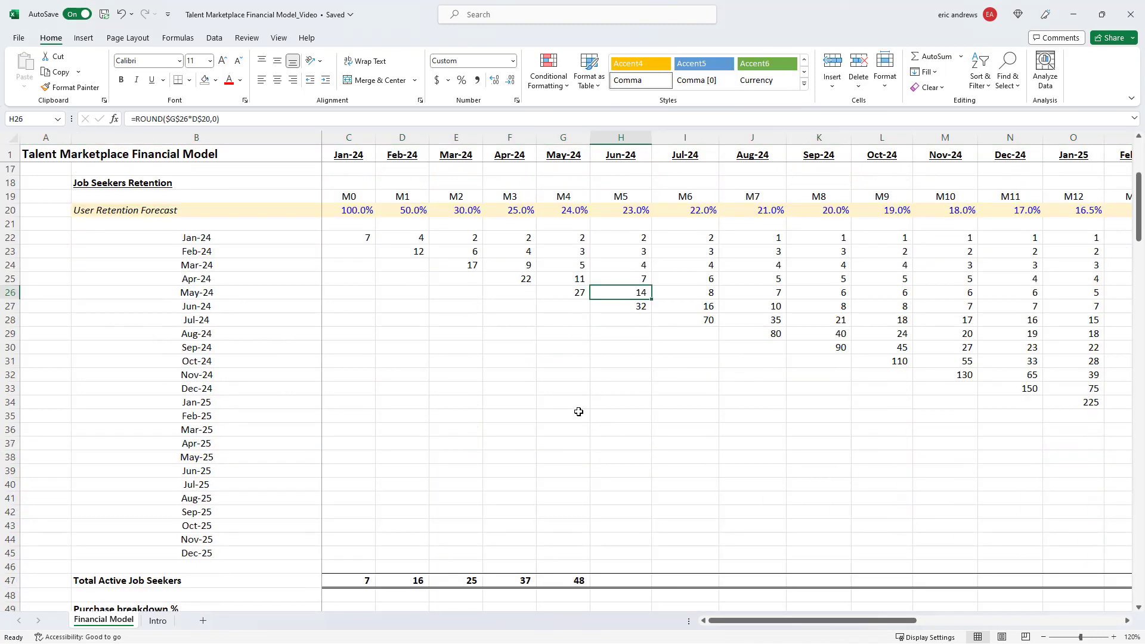
Copy the Total Active Job Seekers sum from G47 across the row through Dec-25 in Z47
left_click(1043, 637)
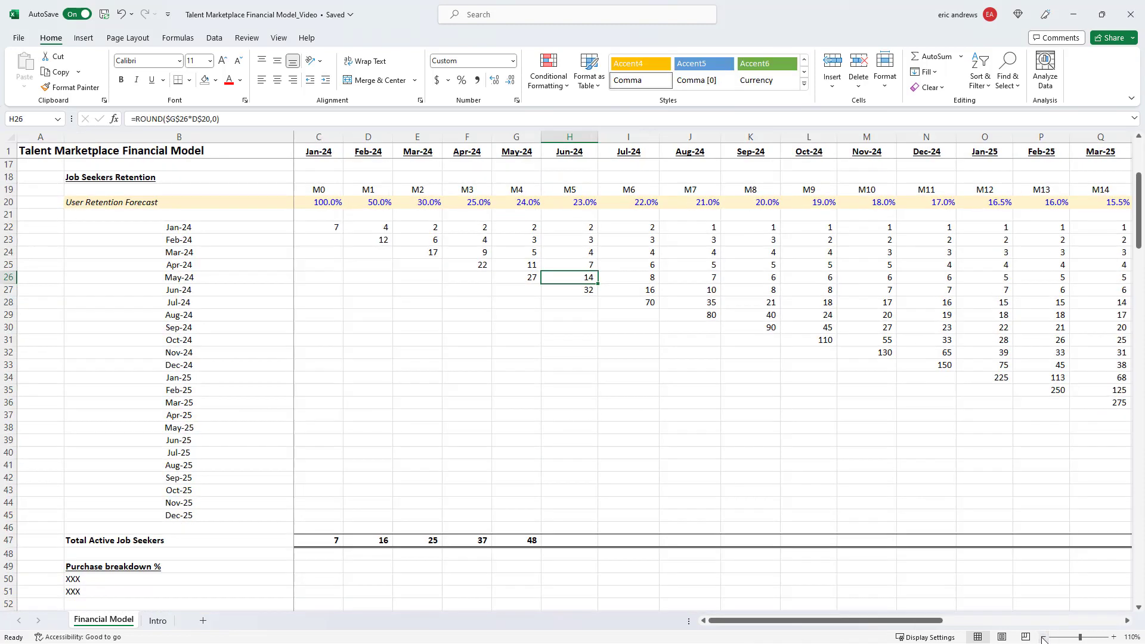
left_click(1043, 637)
left_click(480, 503)
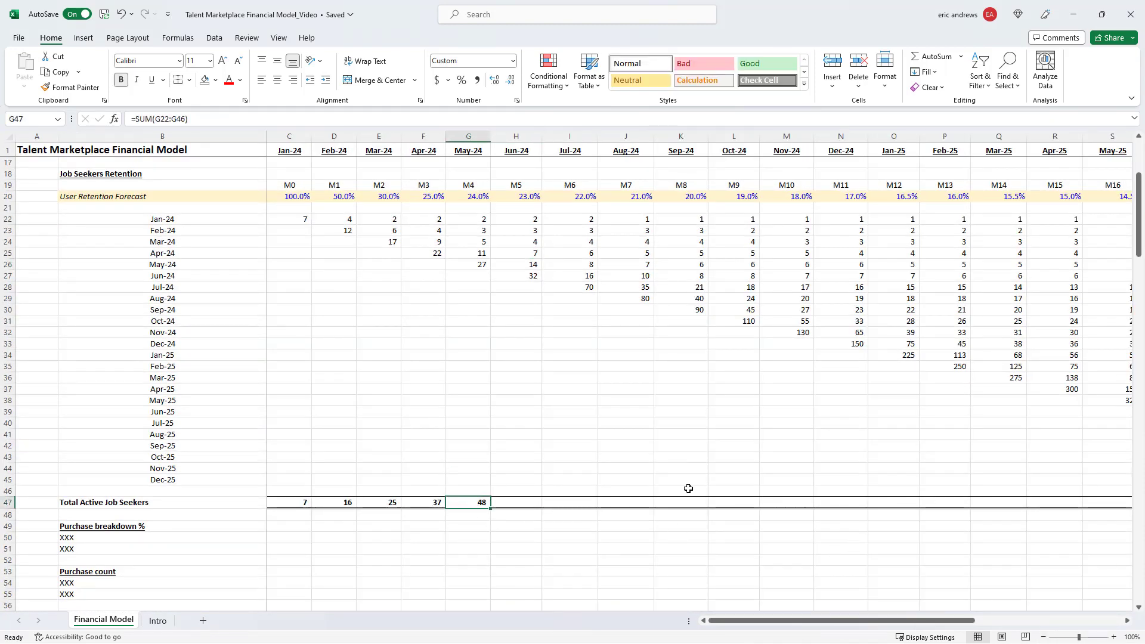
key("ctrl+c")
key("shift+Right")
key("shift+Right")
key("shift+Right")
key("shift+Right")
key("shift+Right")
key("shift+Right")
key("shift+Right")
key("shift+Right")
key("shift+Right")
key("shift+Right")
key("shift+Right")
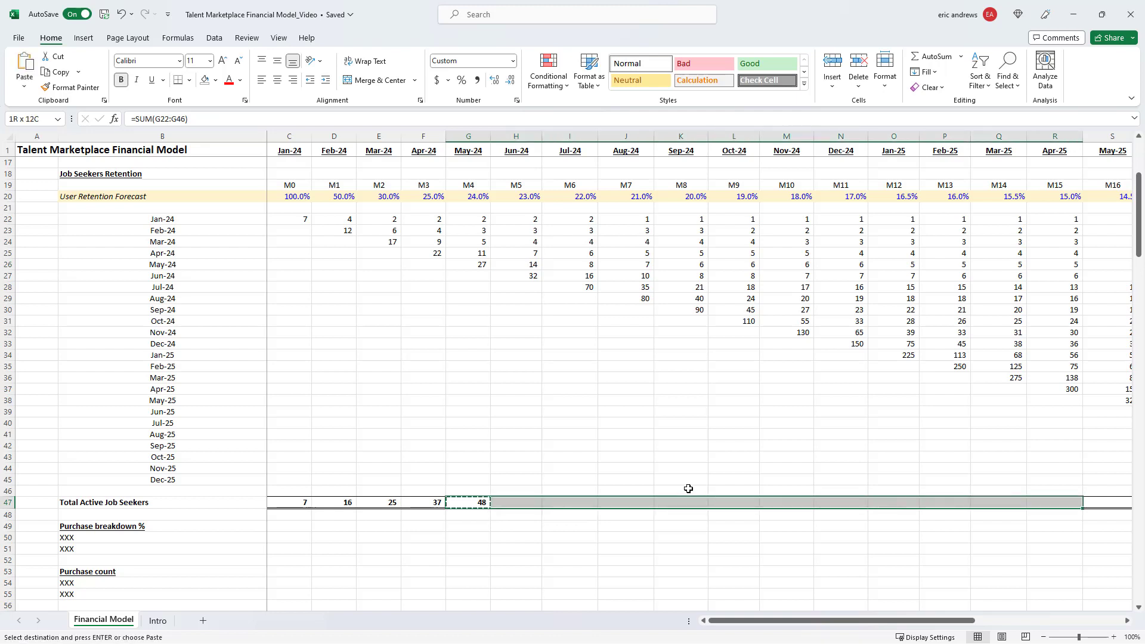
key("shift+Right")
key("shift+Right")
key("shift+Right")
key("shift+Right")
key("shift+Right")
key("shift+Right")
key("shift+Right")
key("shift+Right")
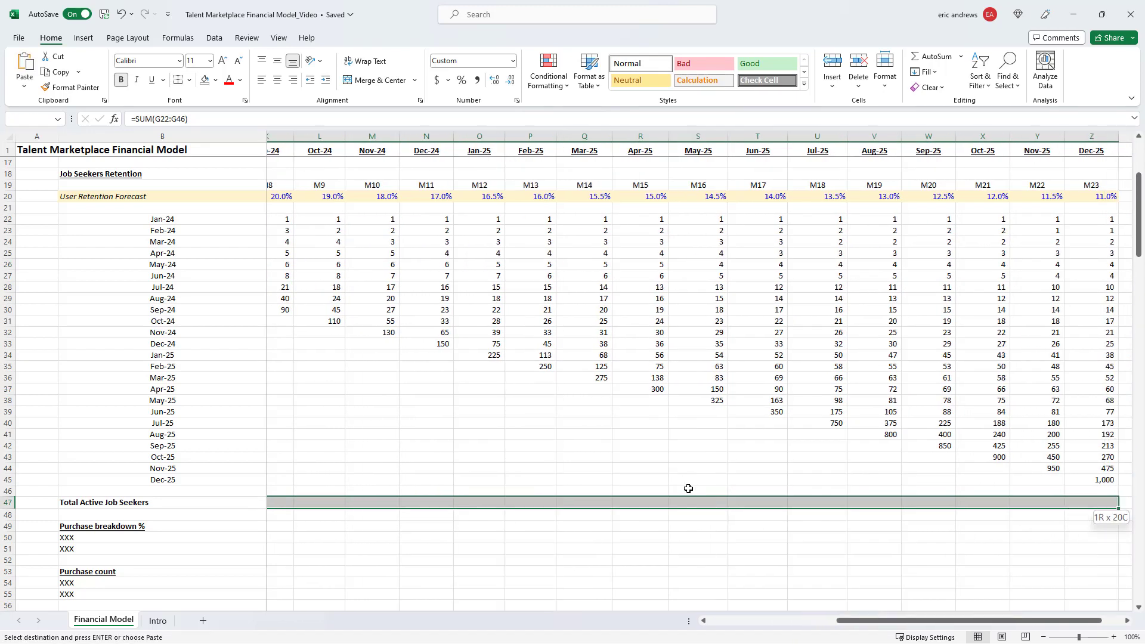
key("ctrl+v")
Review the Total Active Job Seekers row month by month through Dec-25
key("Right")
key("Right")
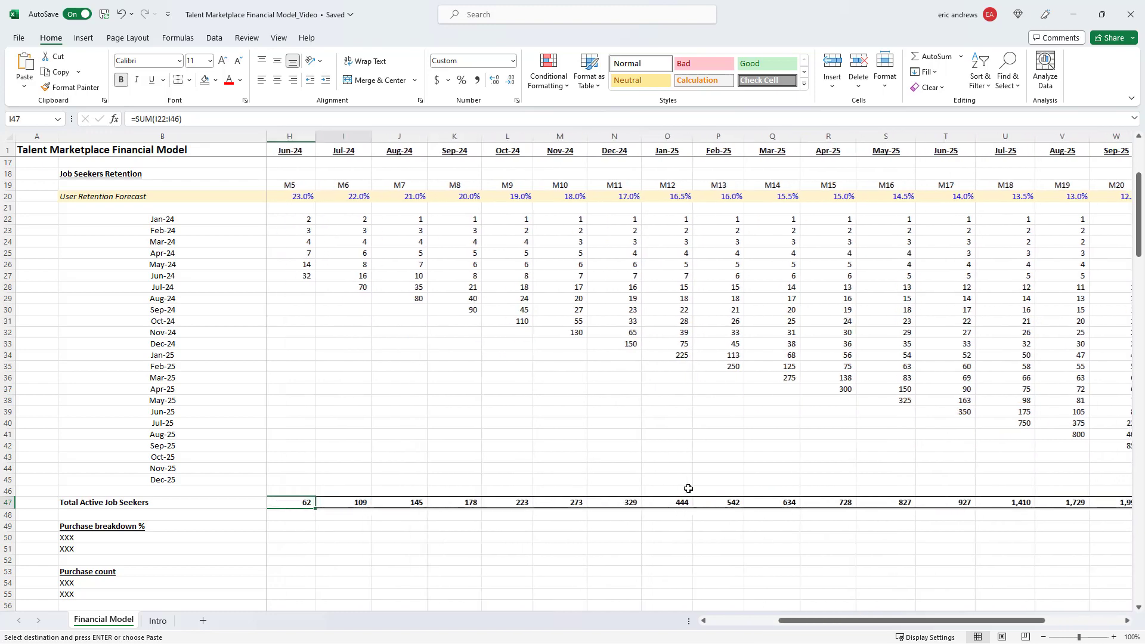
key("Right")
key("Right")
key("Right")
key("Right")
key("Right")
key("Right")
key("Right")
key("Right")
key("Right")
key("Right")
key("Right")
key("Right")
key("Right")
key("Right")
key("Right")
key("Right")
key("Right")
key("Right")
key("Right")
key("Right")
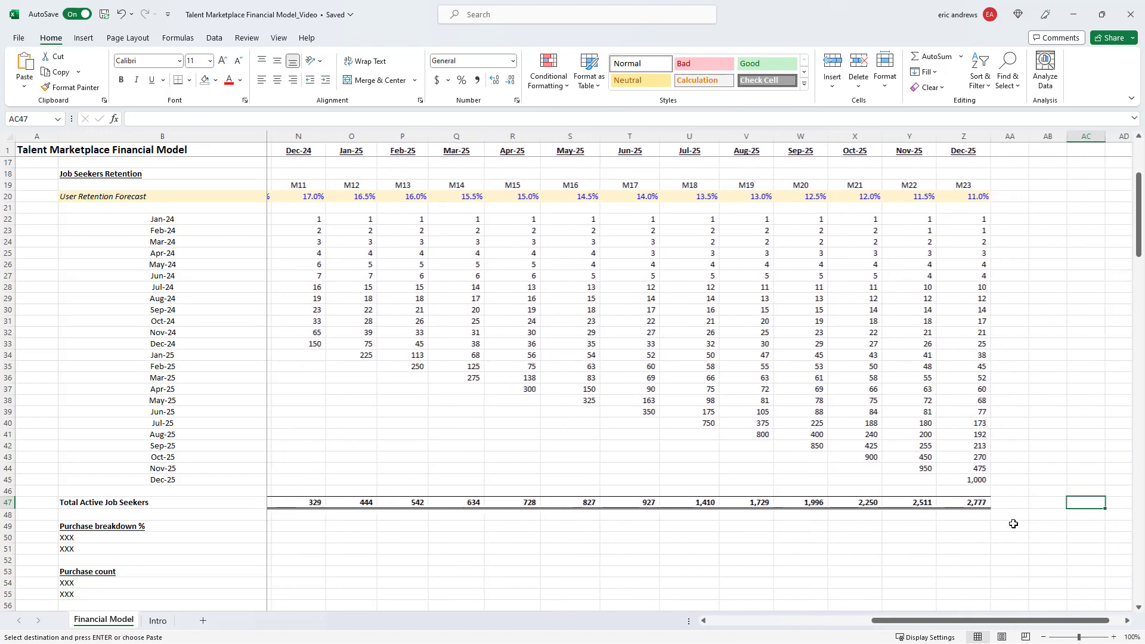
scroll(1013, 524, "right", 1)
Examine how the Nov-25 total in Y47 combines that month's new profiles from row 16 with the retained earlier cohorts
left_click(914, 468)
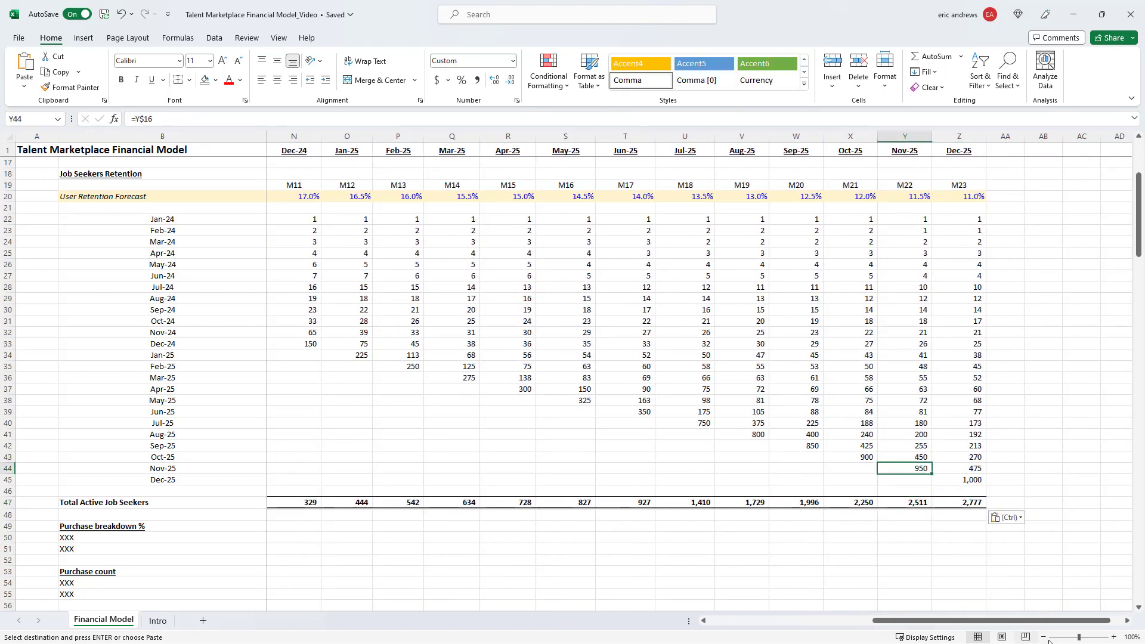
left_click(1114, 636)
left_click(1113, 637)
left_click(1113, 637)
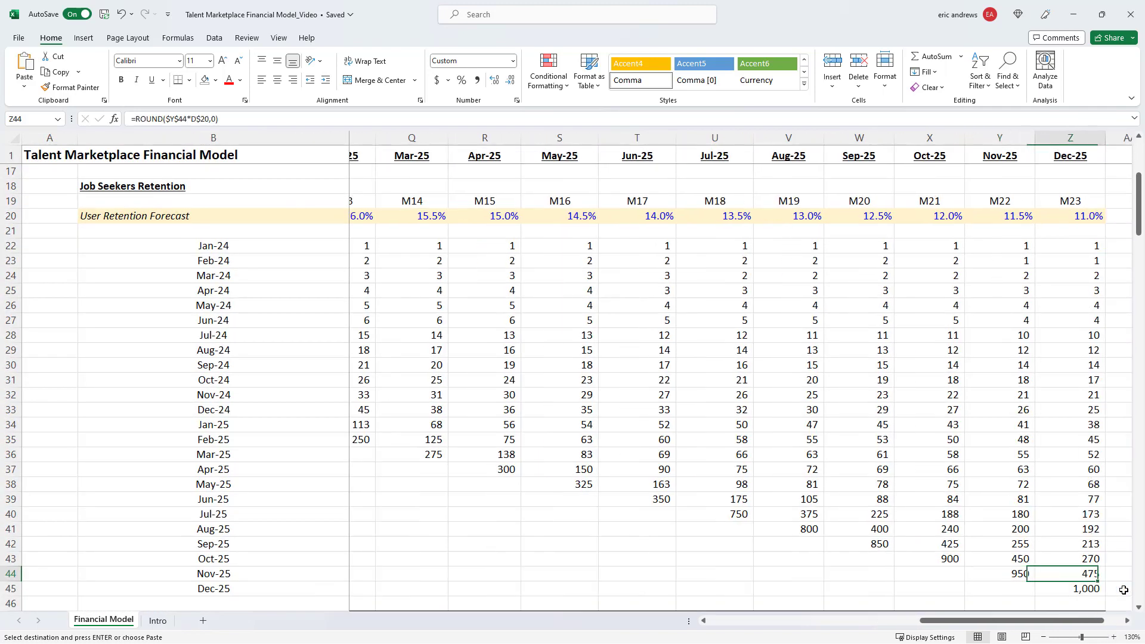
key("Right")
key("Right")
scroll(993, 490, "down", 2)
left_click(986, 530)
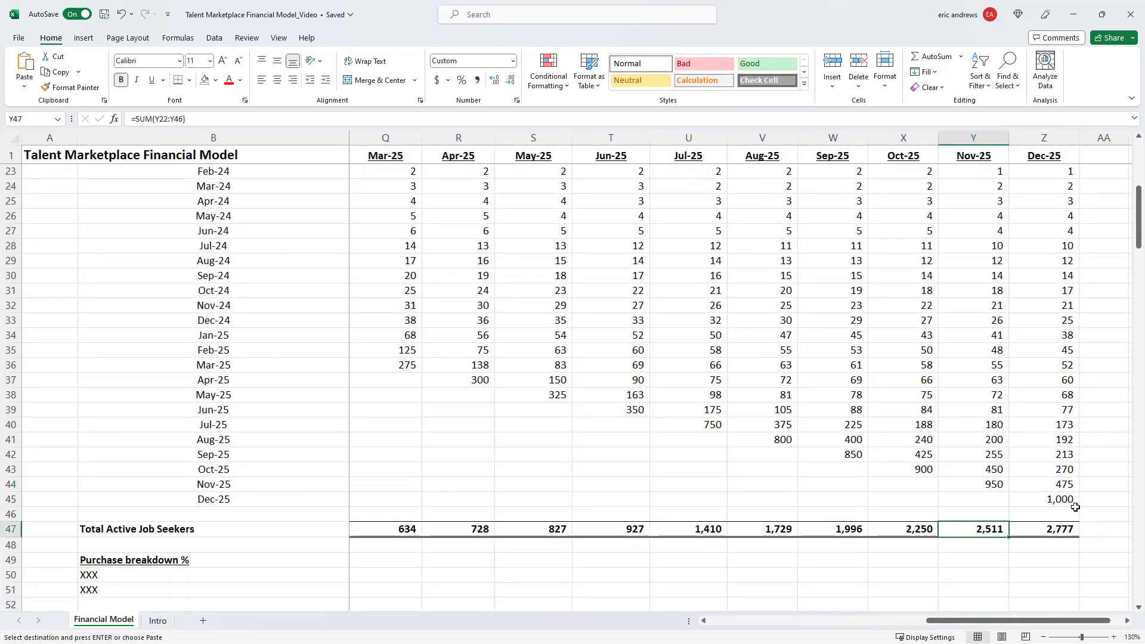
key("F2")
key("Escape")
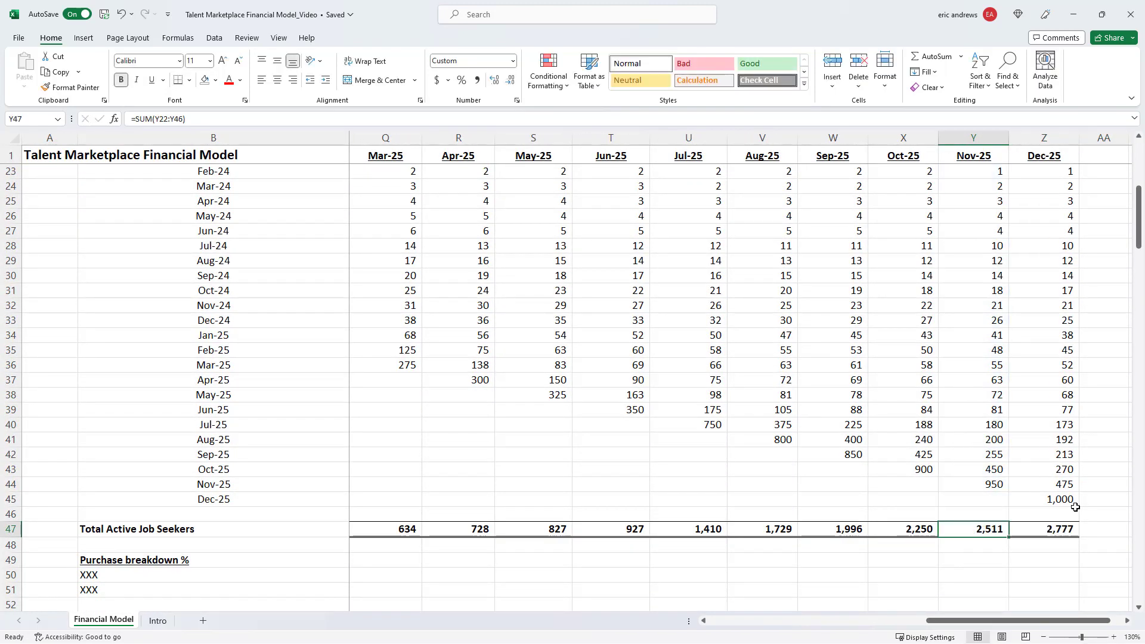
left_click(972, 481)
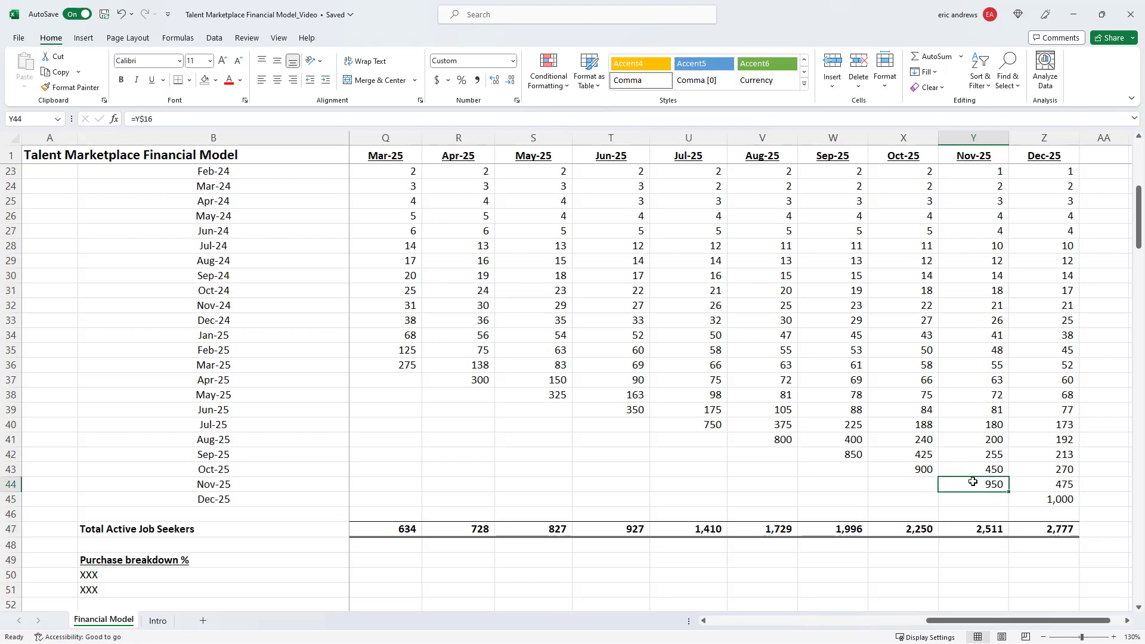
double_click(977, 484)
scroll(976, 380, "up", 7)
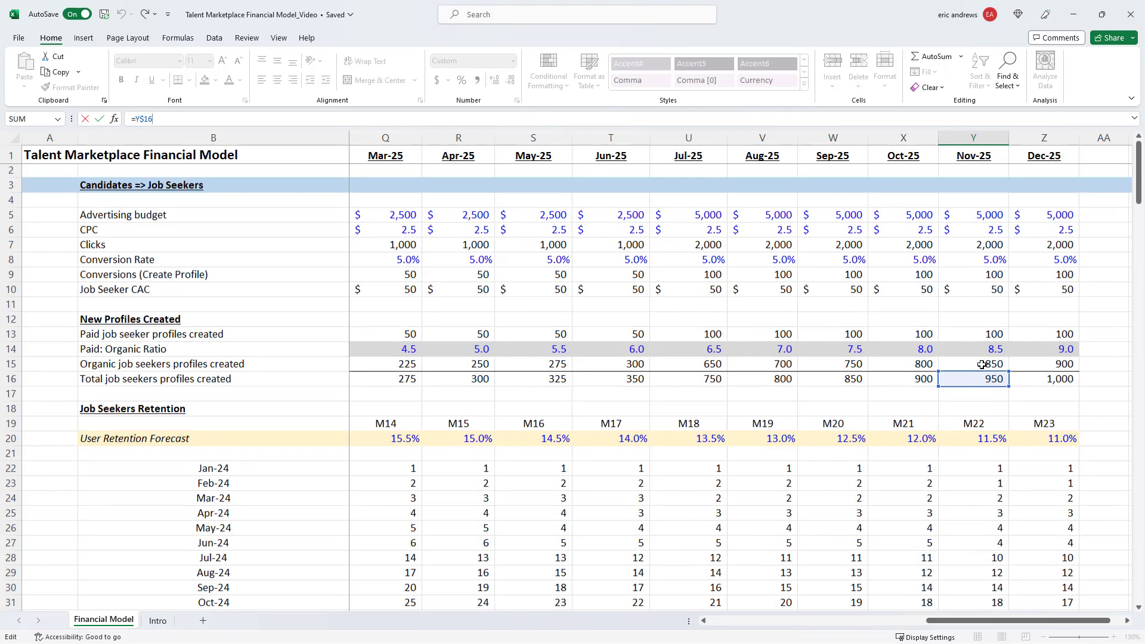
key("Return")
scroll(999, 312, "down", 2)
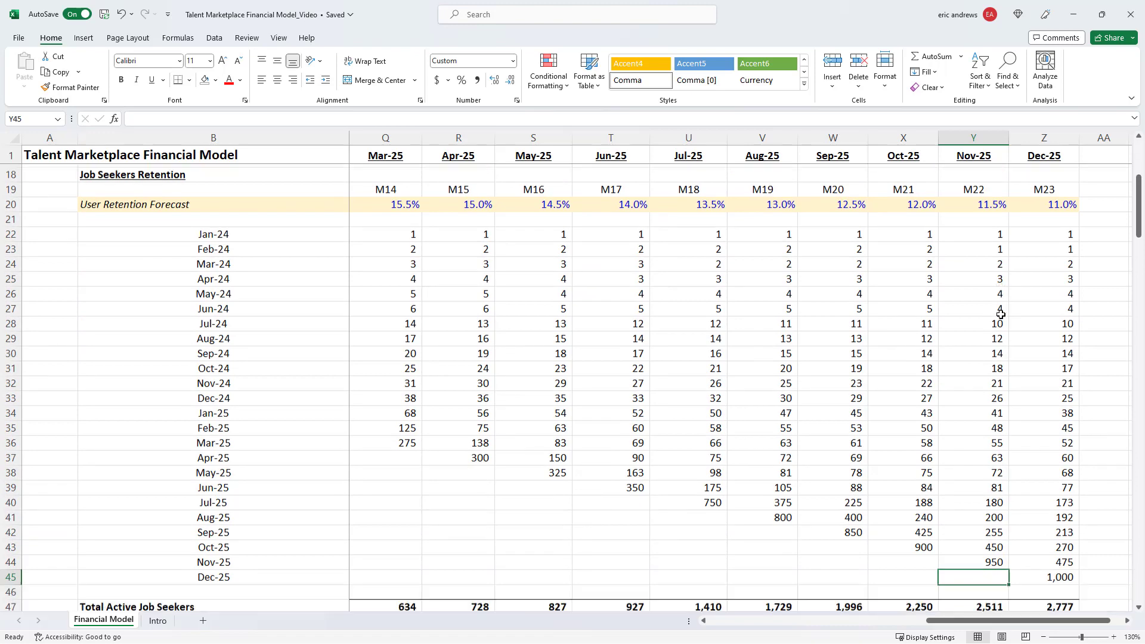
left_click_drag(990, 485, 980, 217)
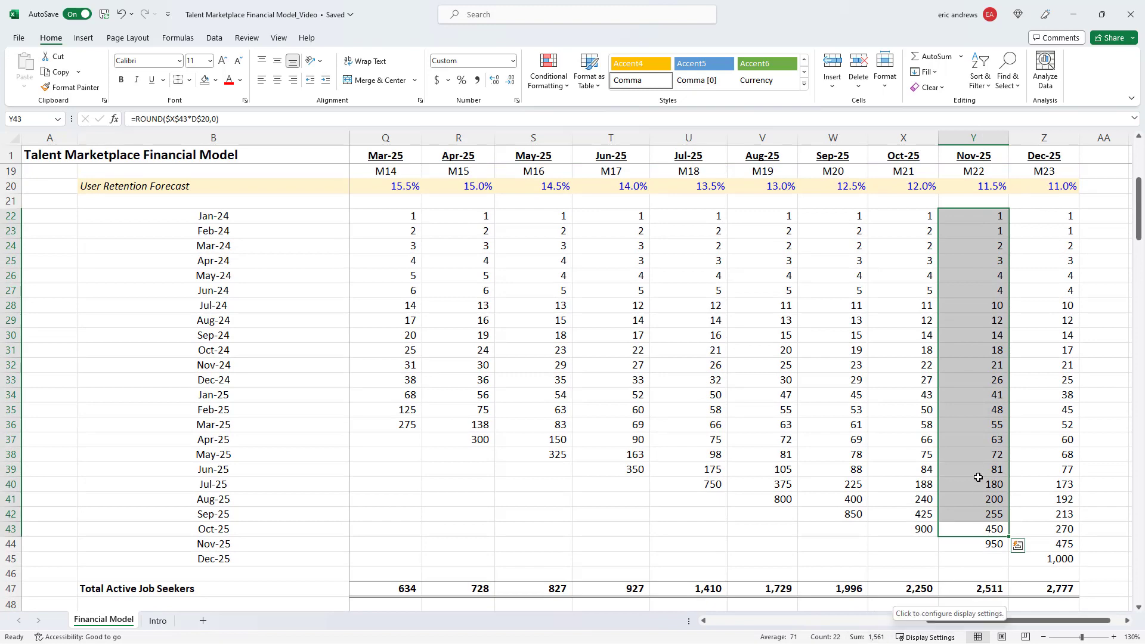
scroll(976, 462, "down", 1)
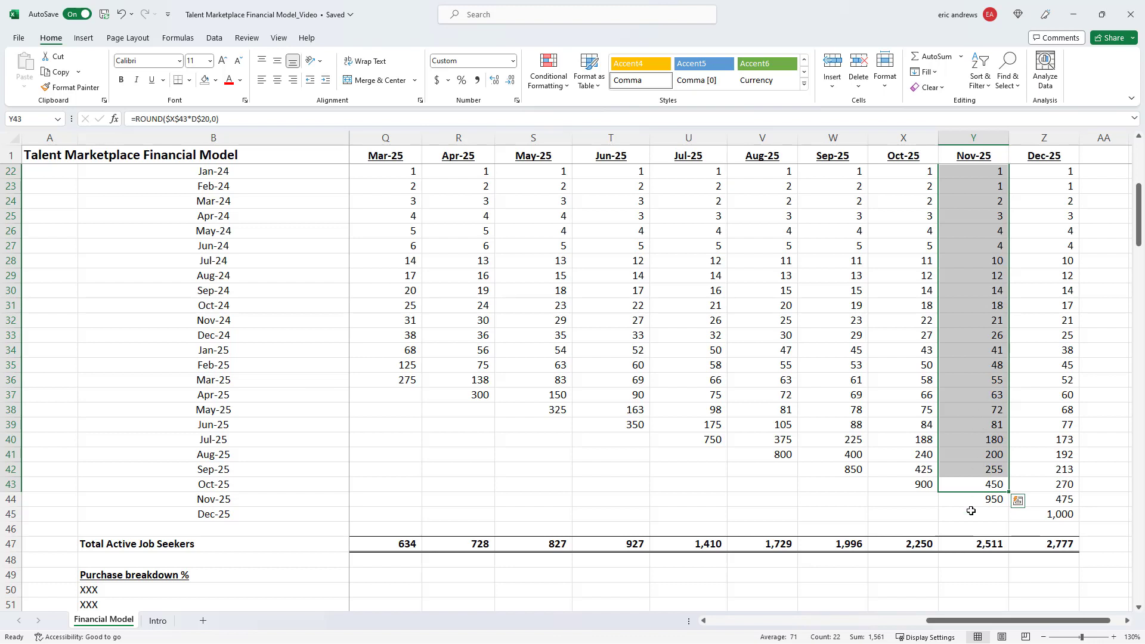
left_click(983, 543)
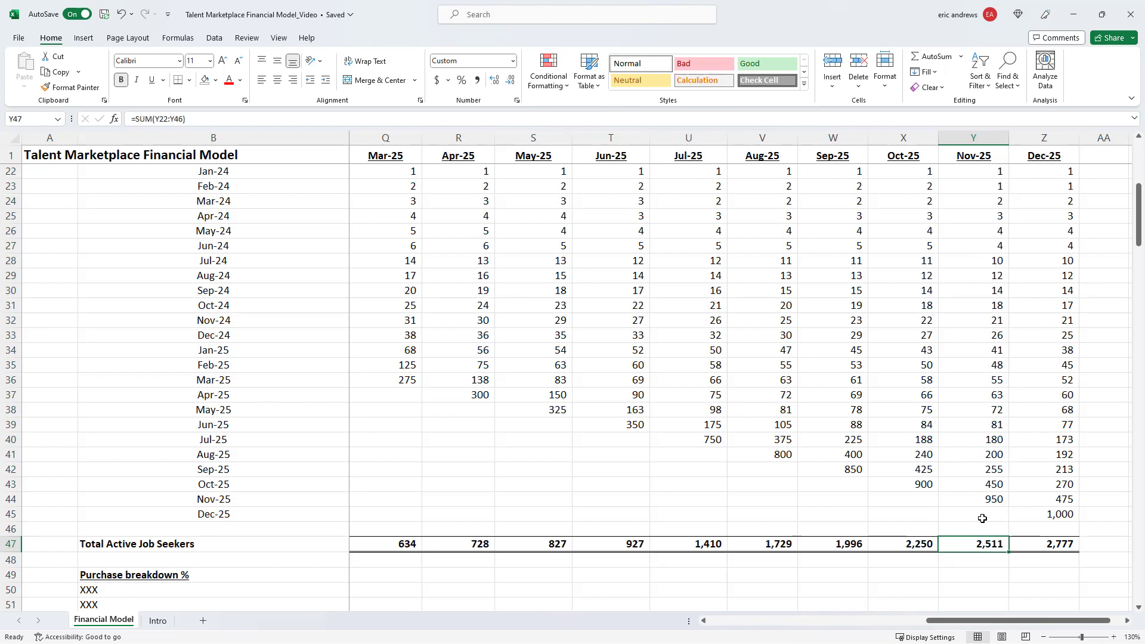
Rewrite the Dec-25 active job seekers total in Z47 as =SUM(Z22:Z45)
left_click(1054, 543)
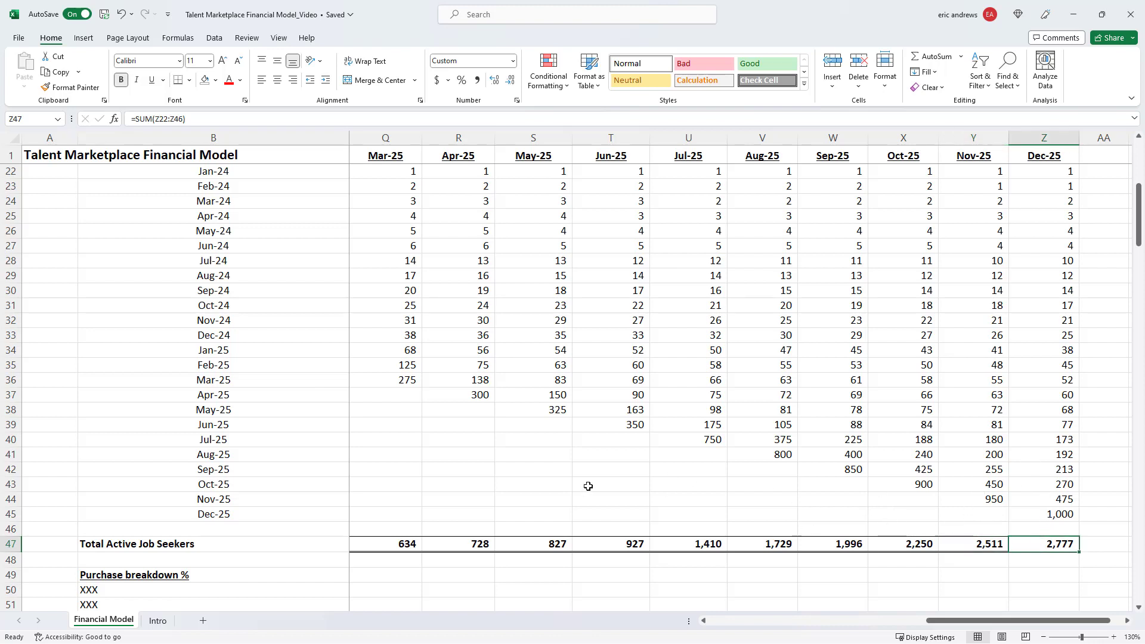
key("Left")
key("Right")
type("=sum(")
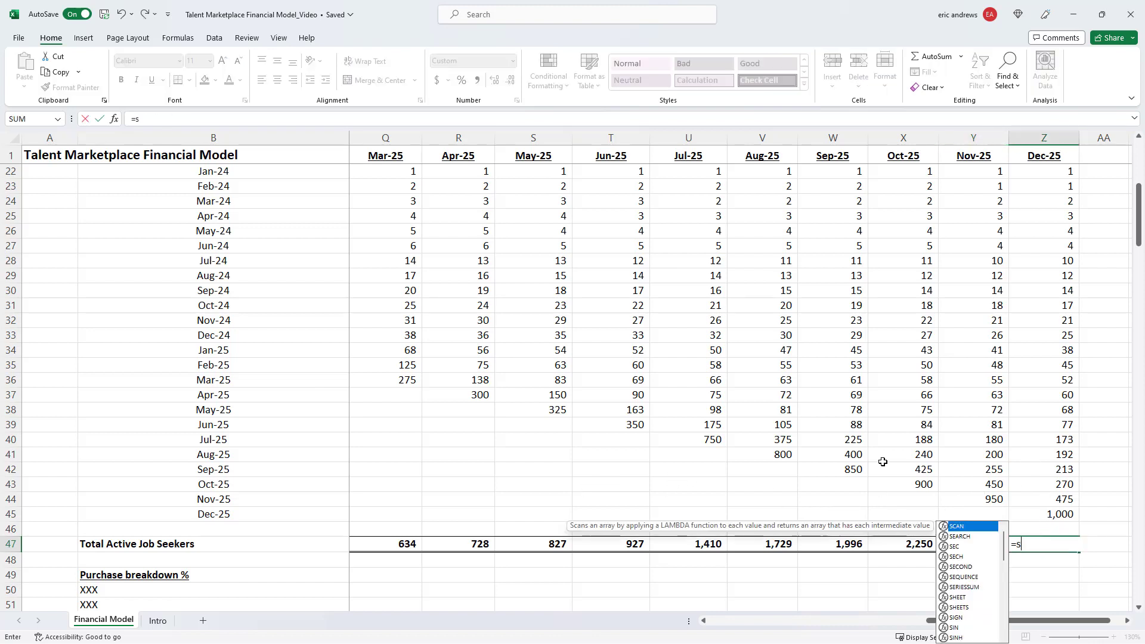
key("Up")
key("Up")
key("ctrl+shift+Up")
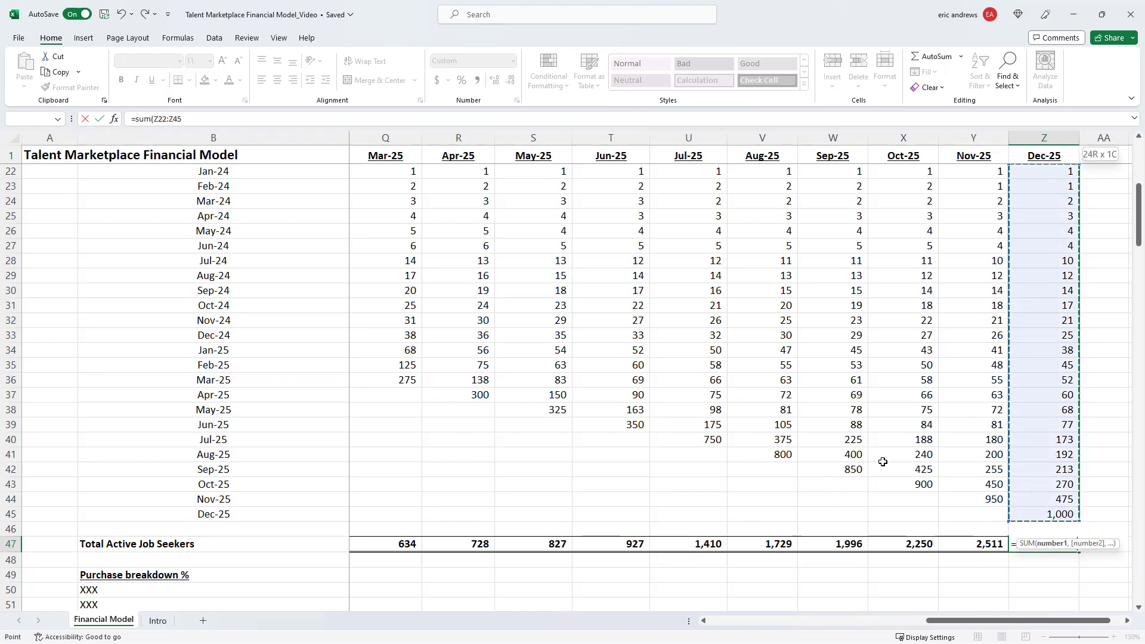
key("Escape")
Copy the revised sum from Z47 back across the Total Active Job Seekers row to Jan-24 in C47
key("ctrl+c")
key("Left")
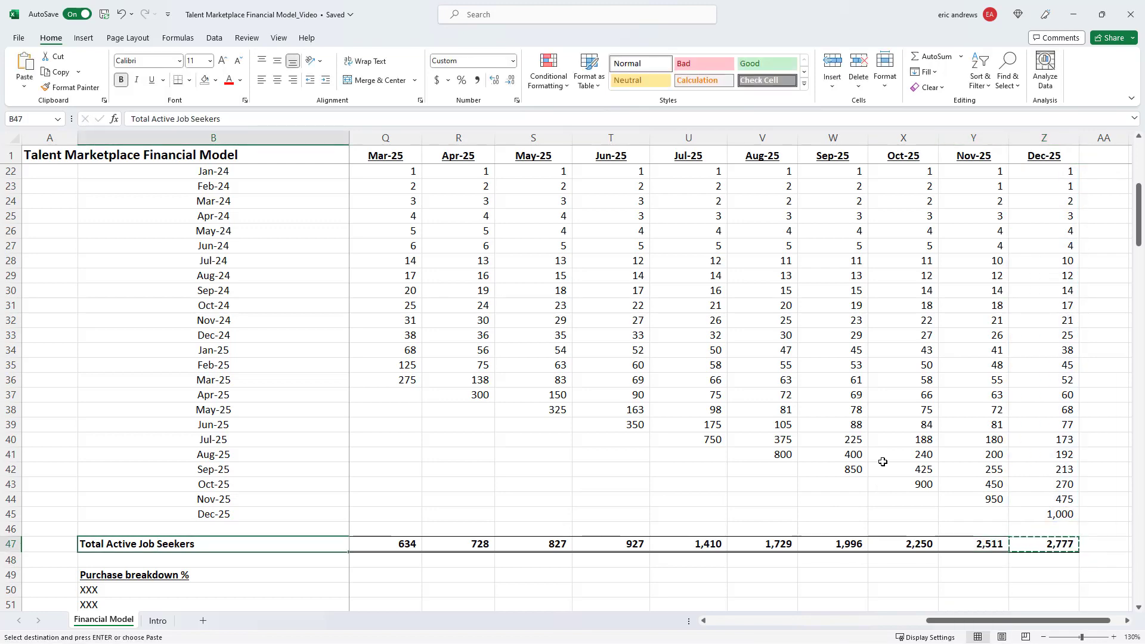
key("ctrl+shift+Left")
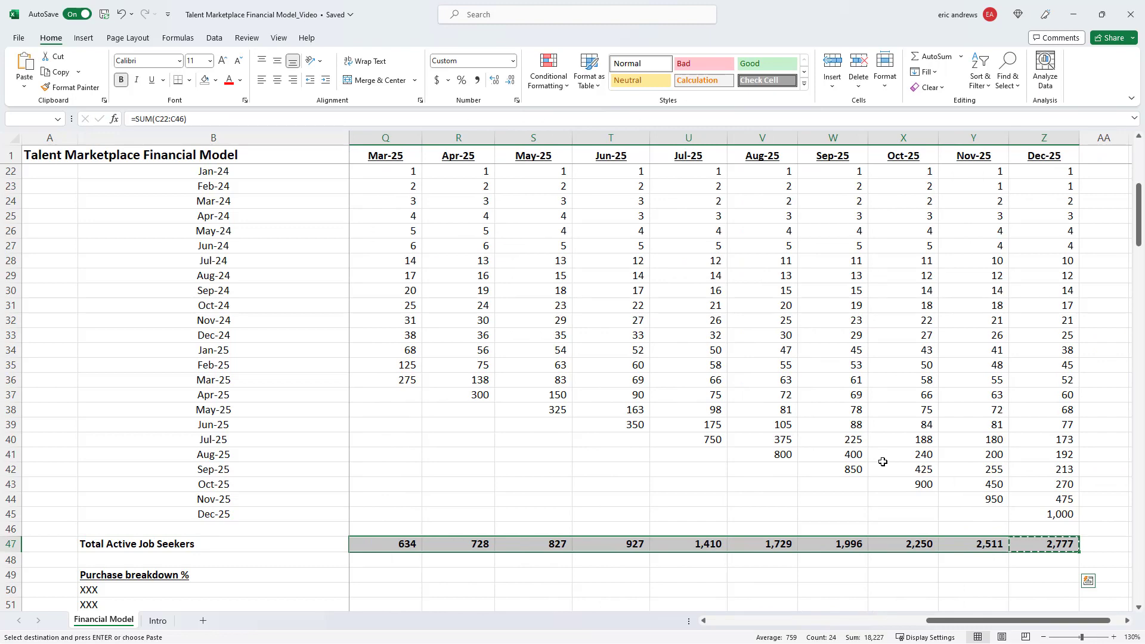
key("Return")
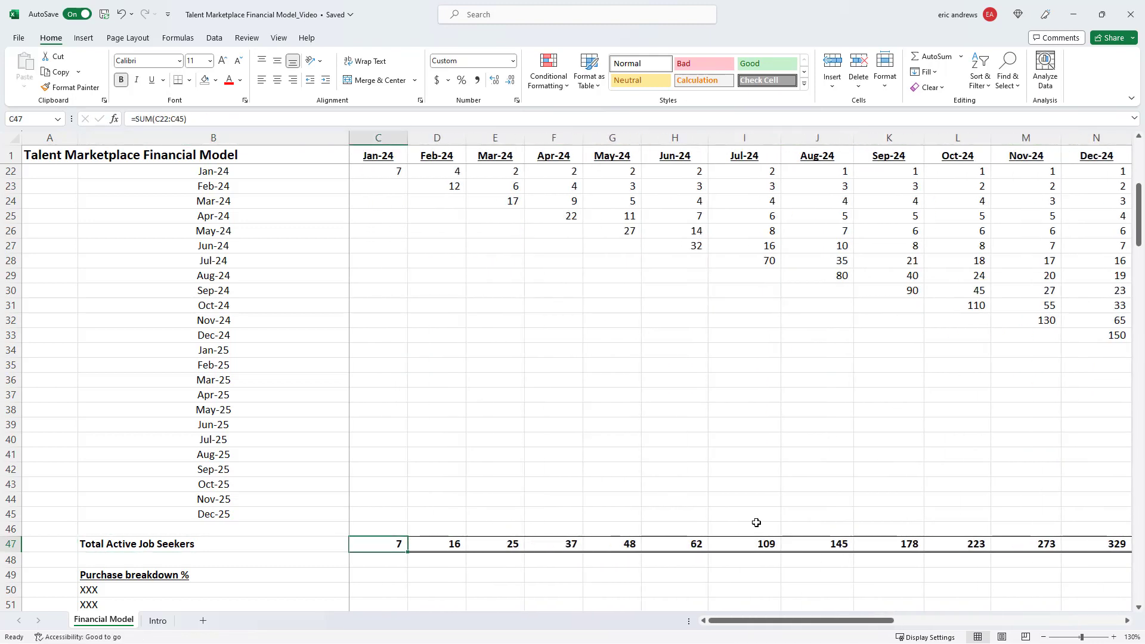
Review the Total Active Job Seekers row and the empty purchase, price and revenue sections that follow it
left_click(1043, 637)
scroll(421, 378, "down", 3)
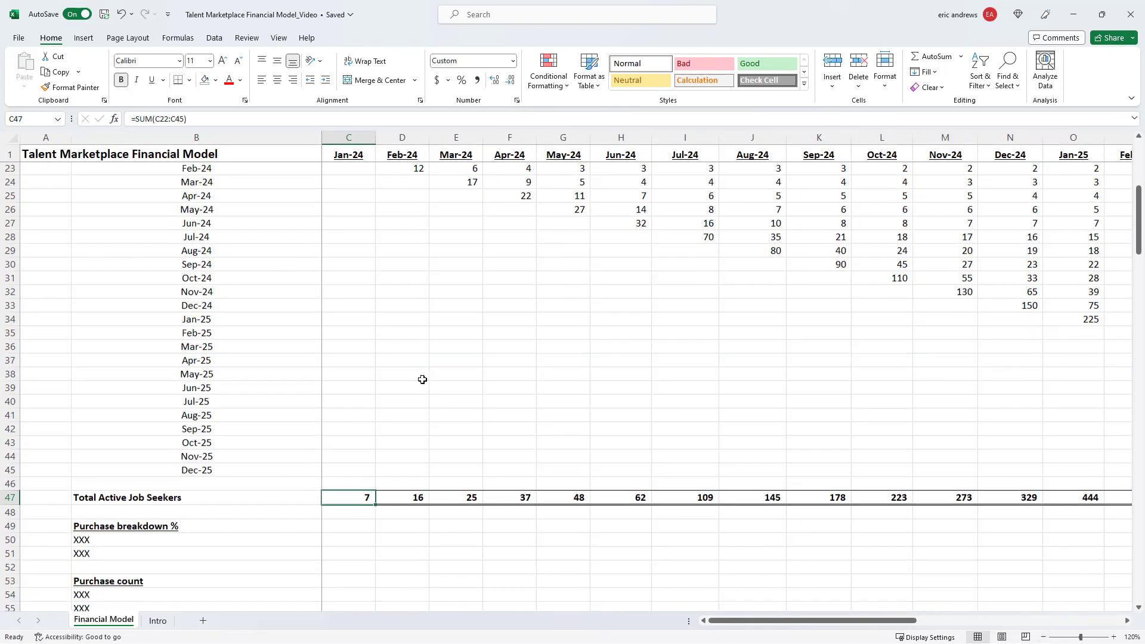
left_click(346, 426)
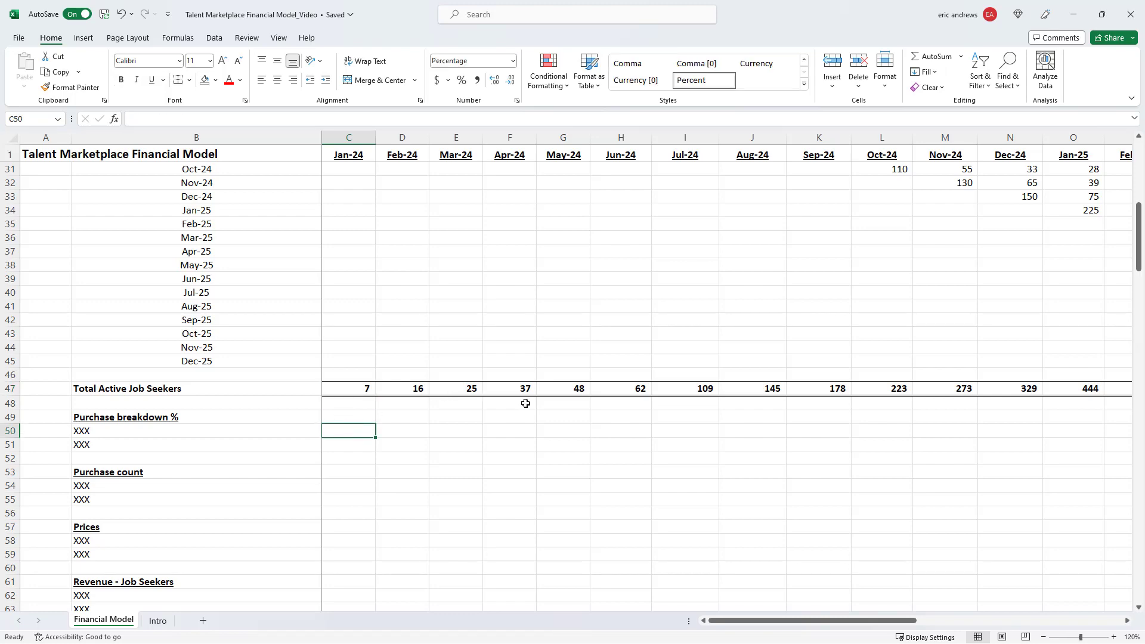
scroll(525, 403, "down", 1)
scroll(531, 390, "up", 4)
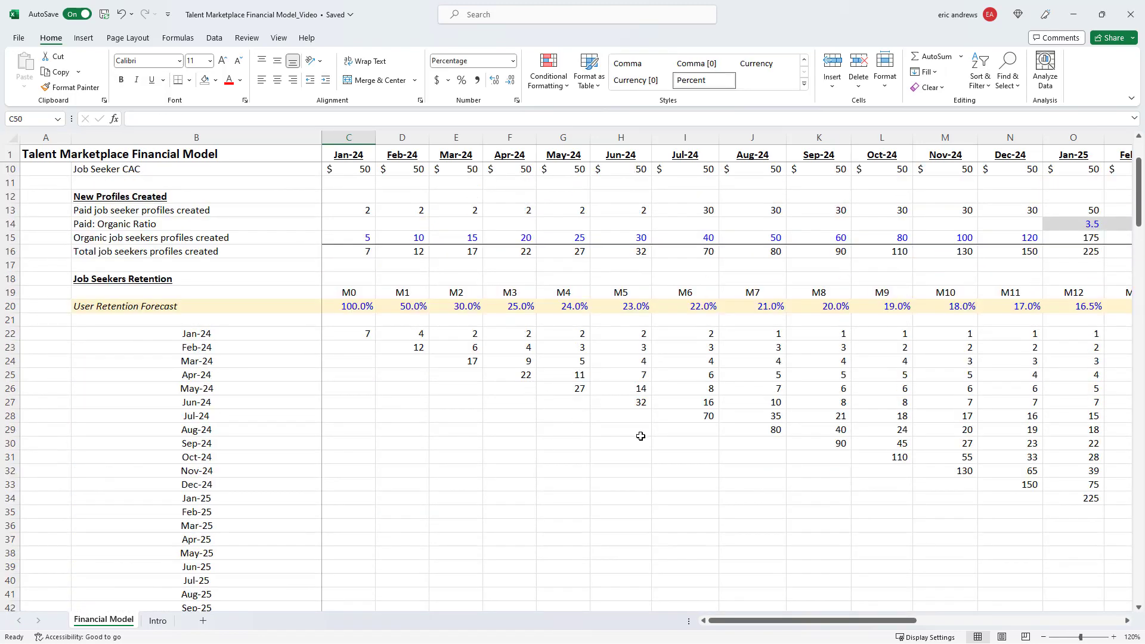
scroll(507, 368, "down", 8)
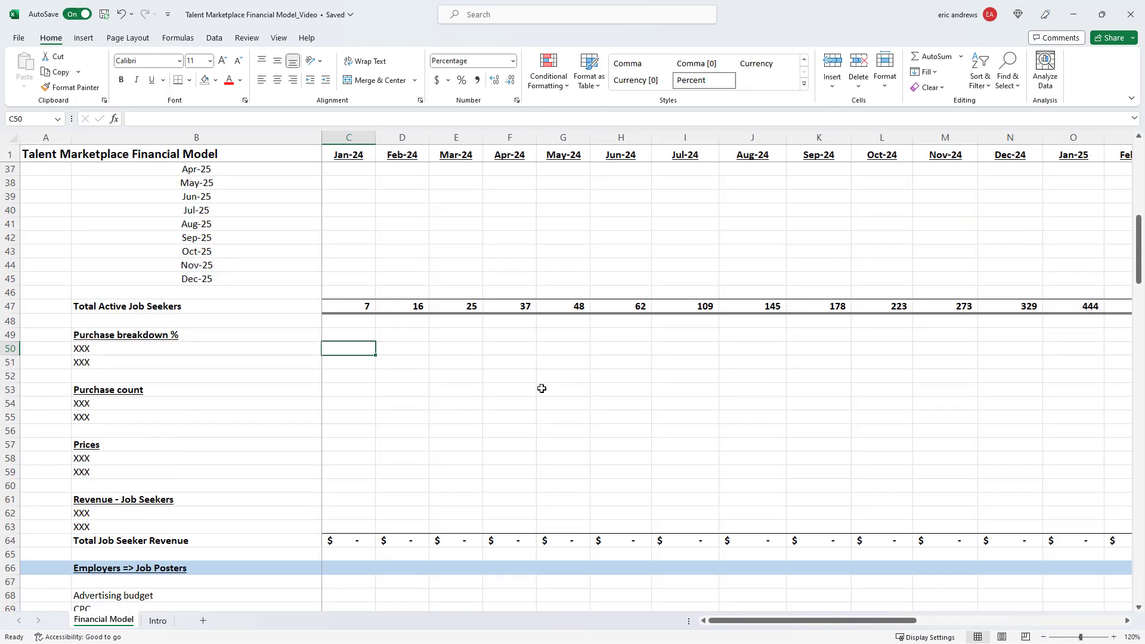
scroll(491, 384, "up", 1)
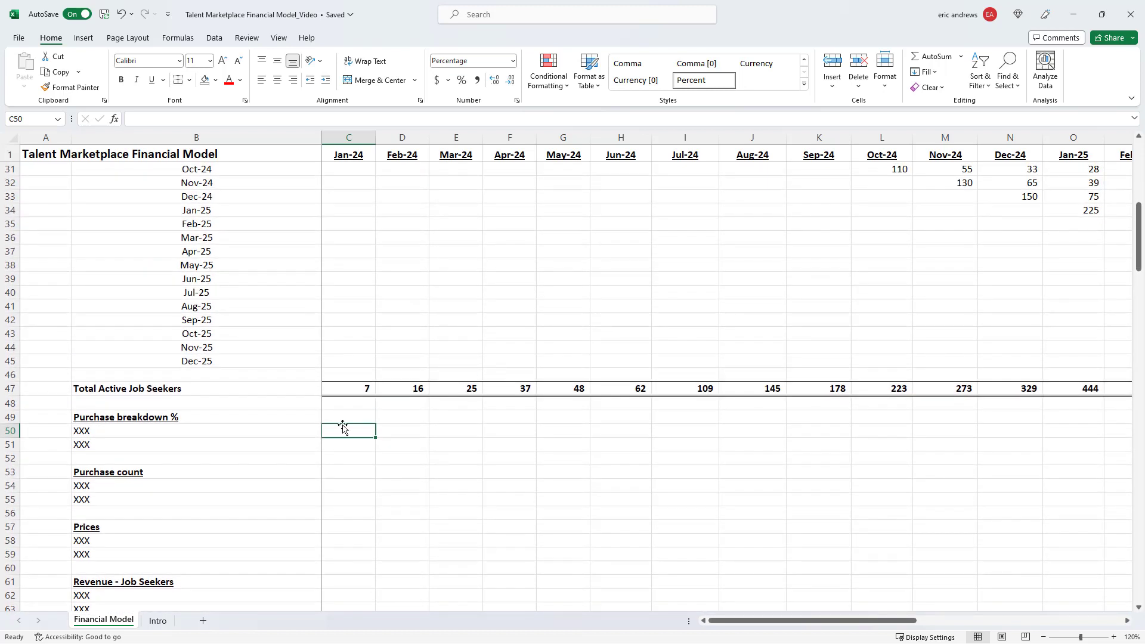
left_click(195, 430)
left_click(407, 388)
left_click(346, 391)
left_click(416, 390)
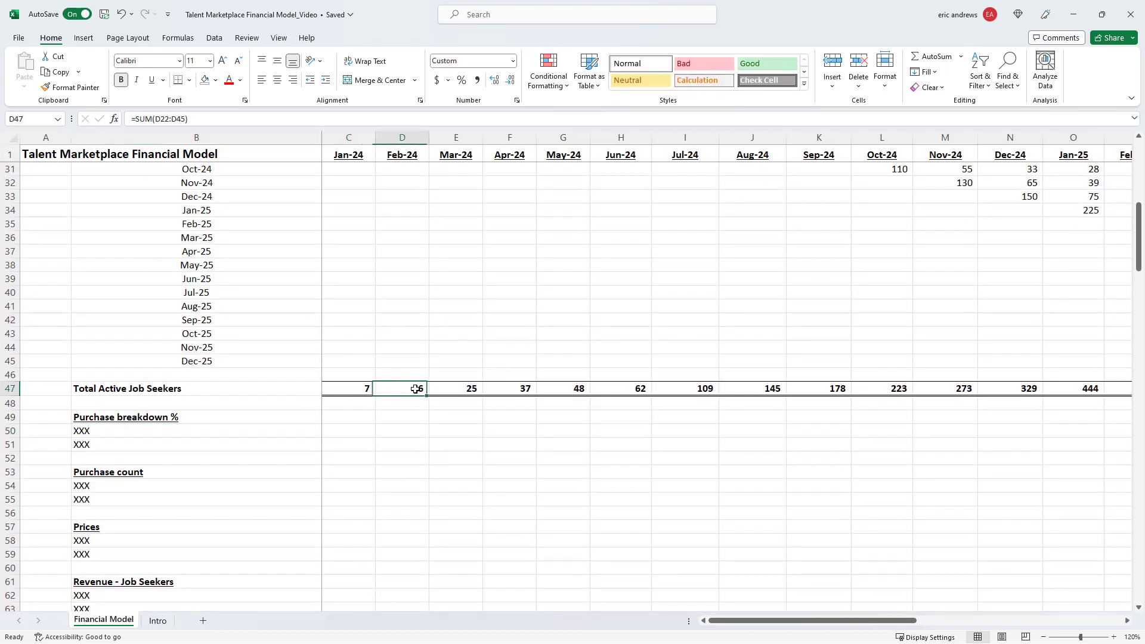
left_click(368, 388)
Label the first Purchase breakdown % item in B50 as Be a "featured" candidate
left_click(240, 428)
key("alt+Tab")
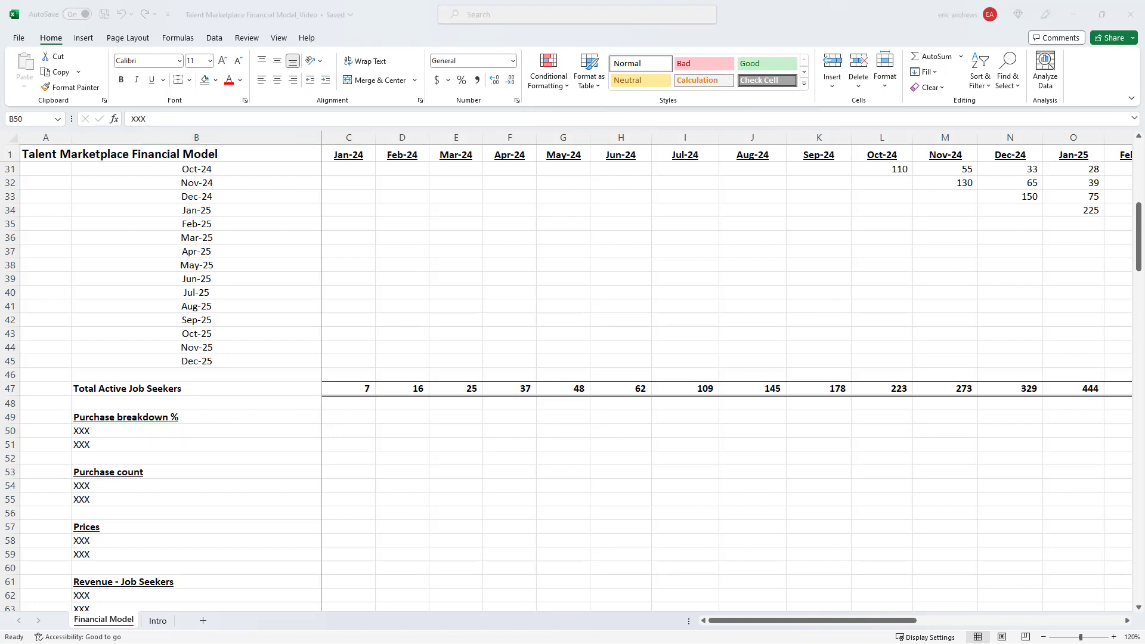
key("alt+Tab")
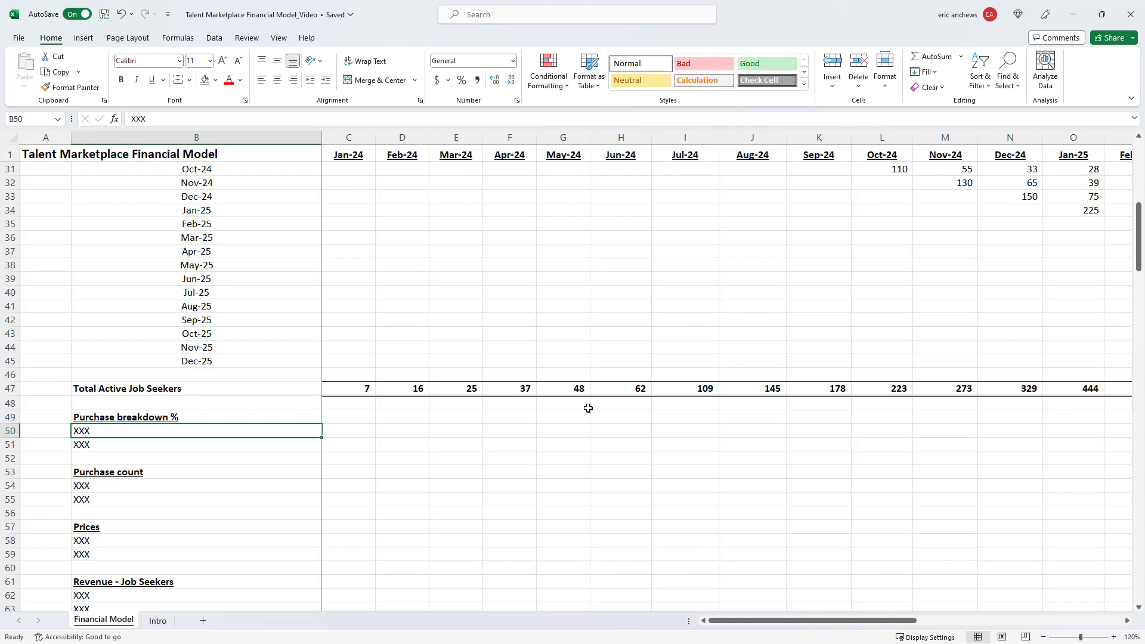
type("Be")
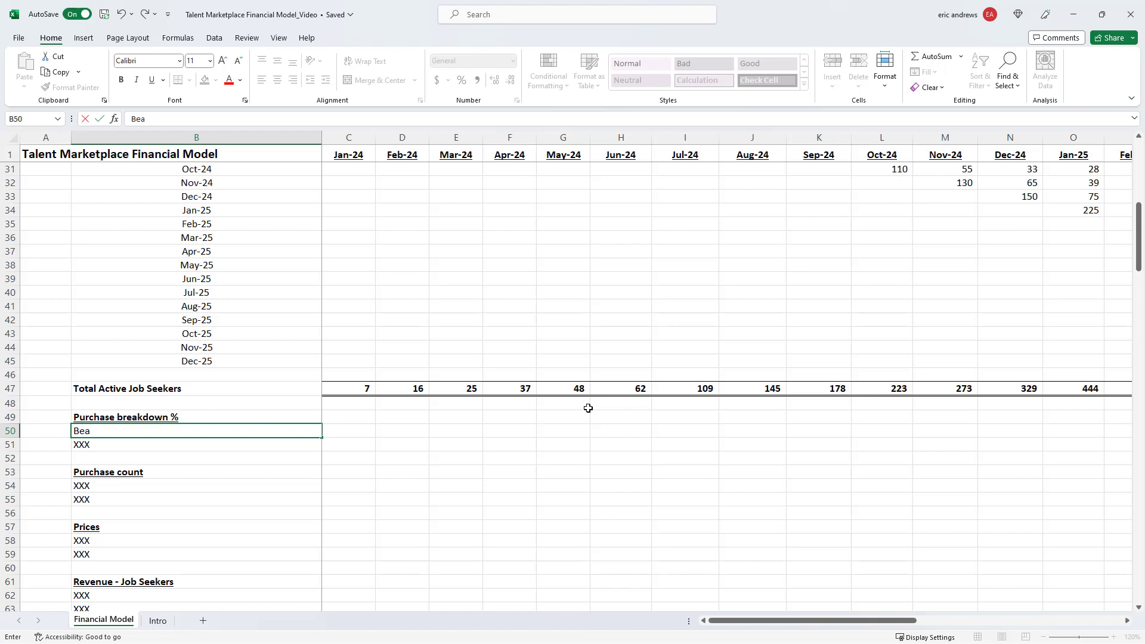
type(" a \"fge")
type("candidate")
key("Return")
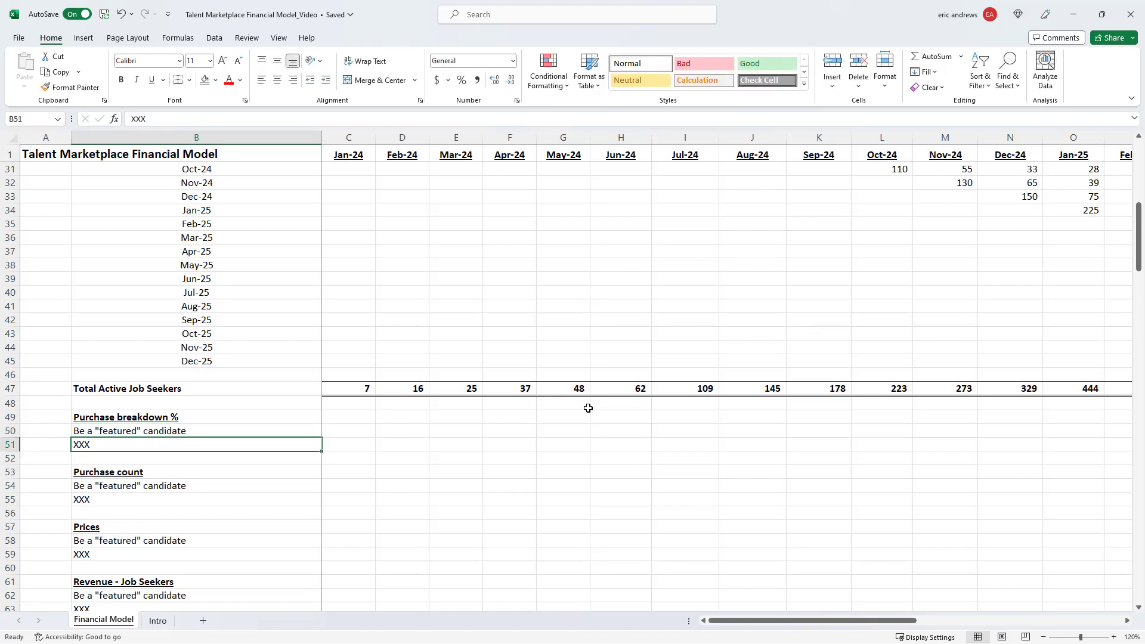
Label the second Purchase breakdown % item in B51 as Be included in an email send
type("Be in")
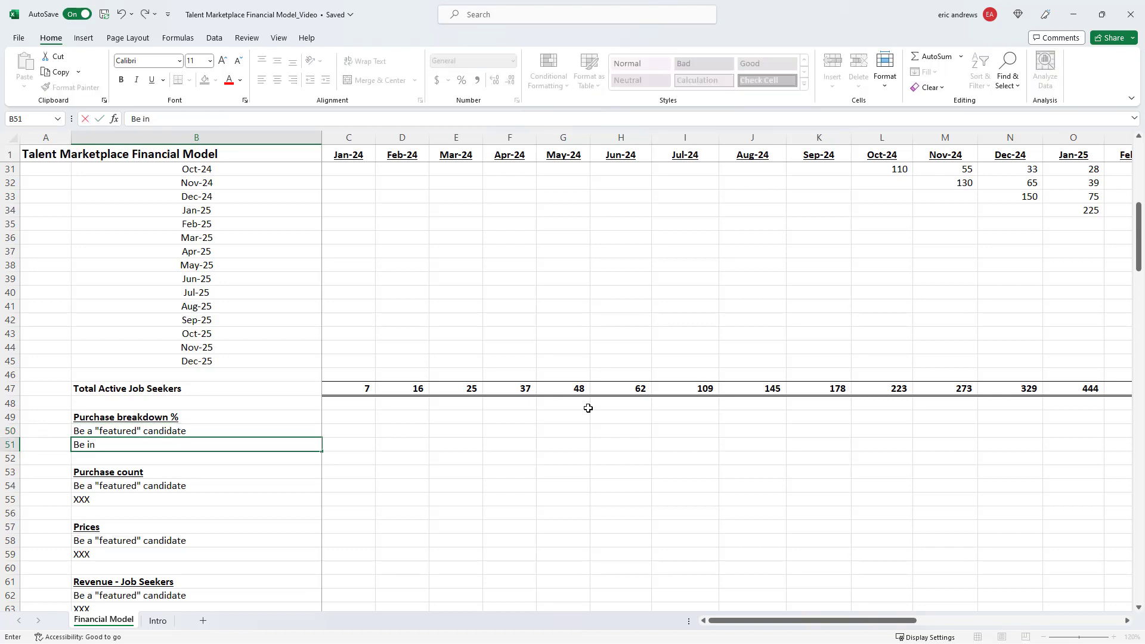
type(" cluluded in am n em")
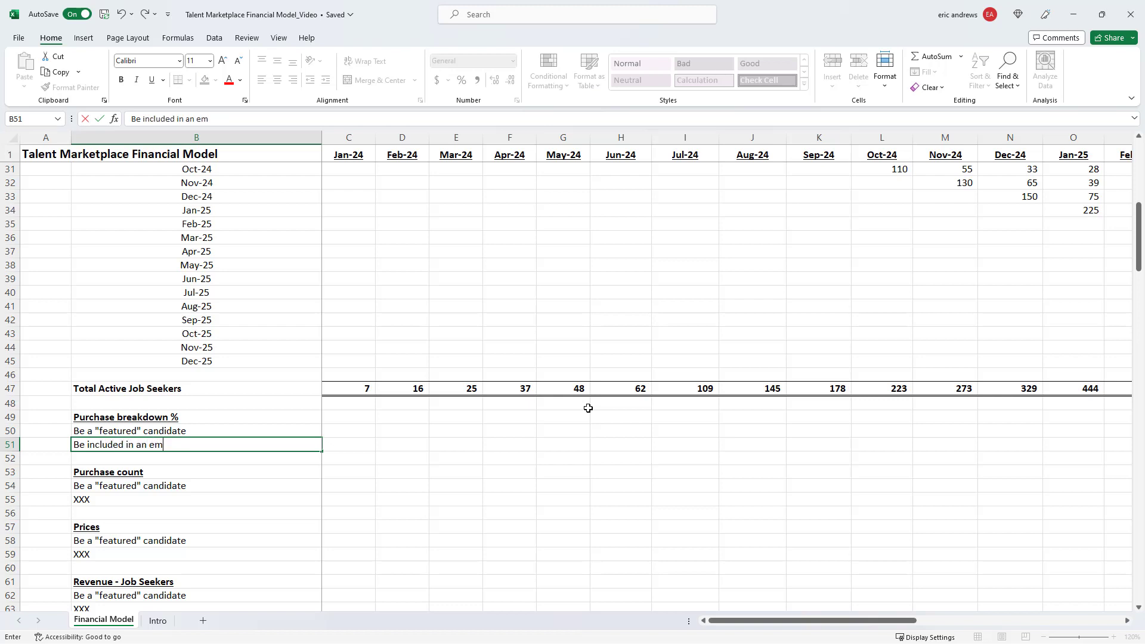
type("ail send")
key("Return")
key("Up")
key("Right")
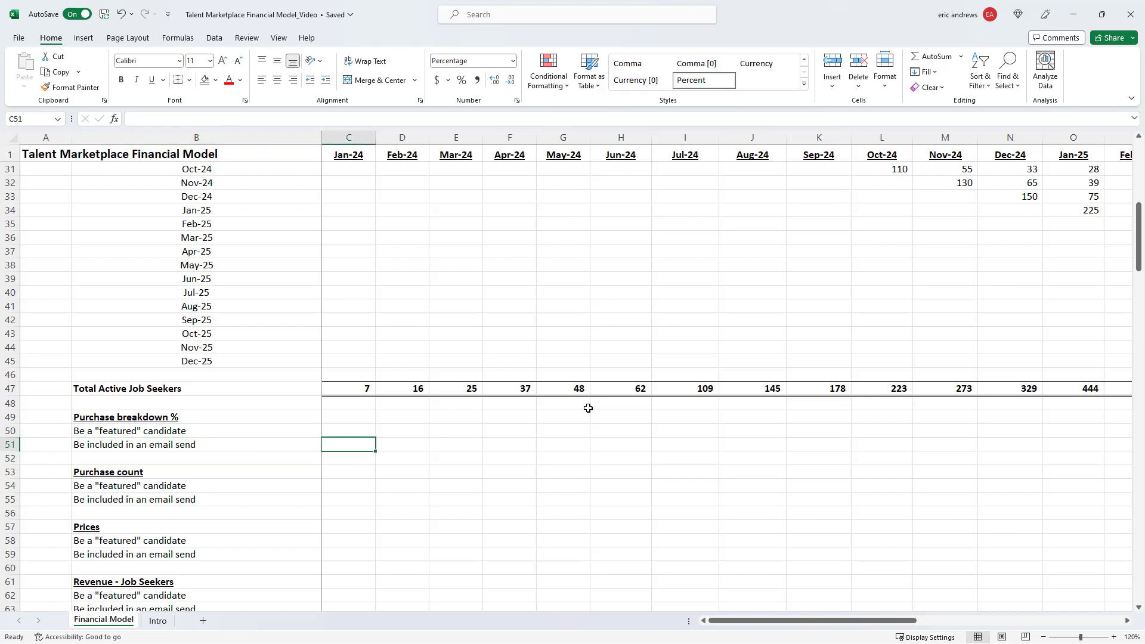
Enter a 2% purchase rate for the "featured" candidate option in Apr-24, cell F50
key("Up")
key("Right")
key("Right")
key("Right")
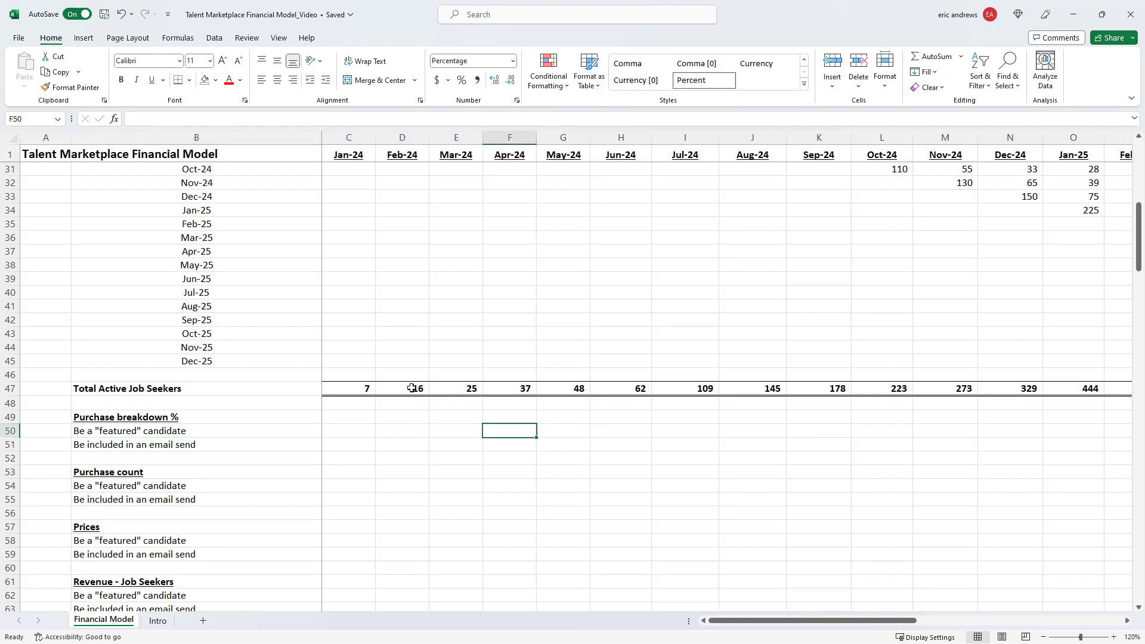
key("Left")
left_click(260, 428)
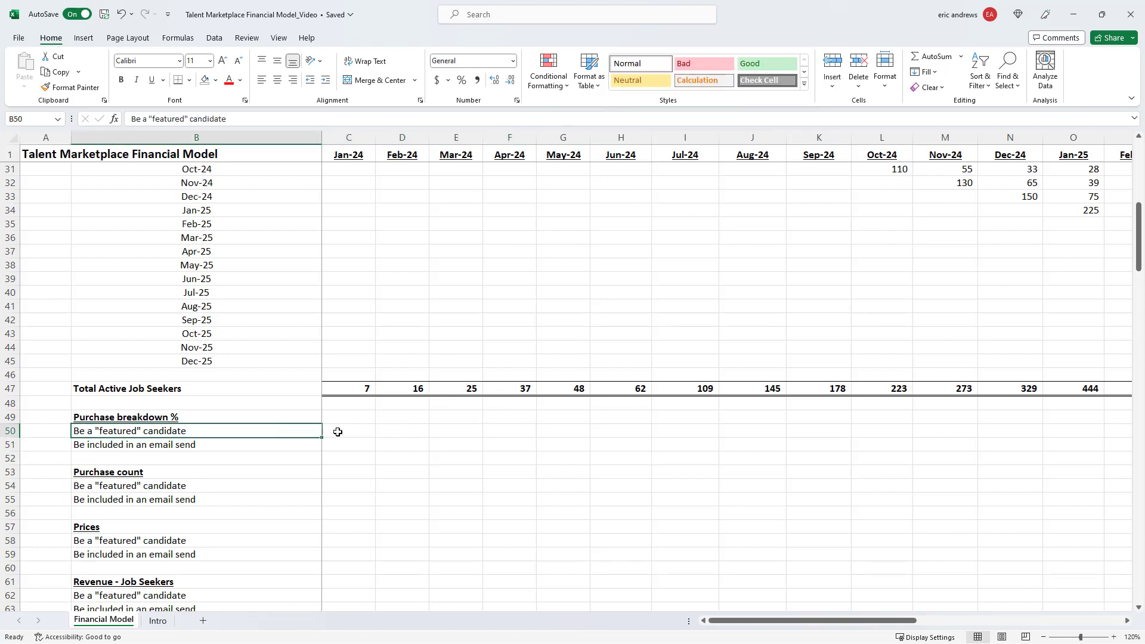
left_click_drag(334, 432, 461, 444)
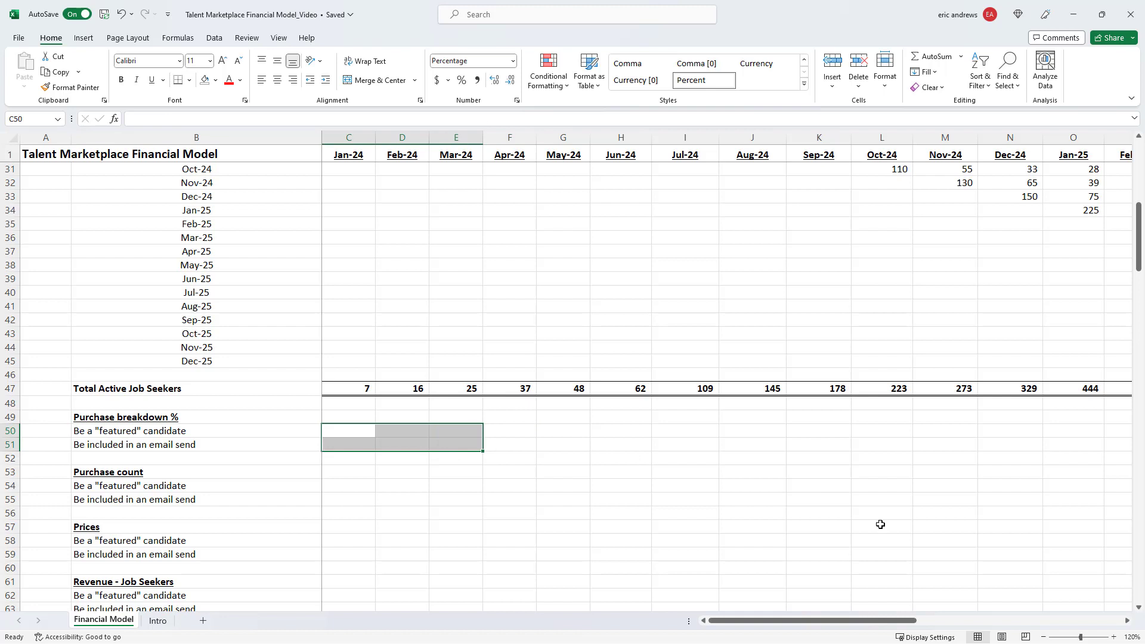
left_click(492, 430)
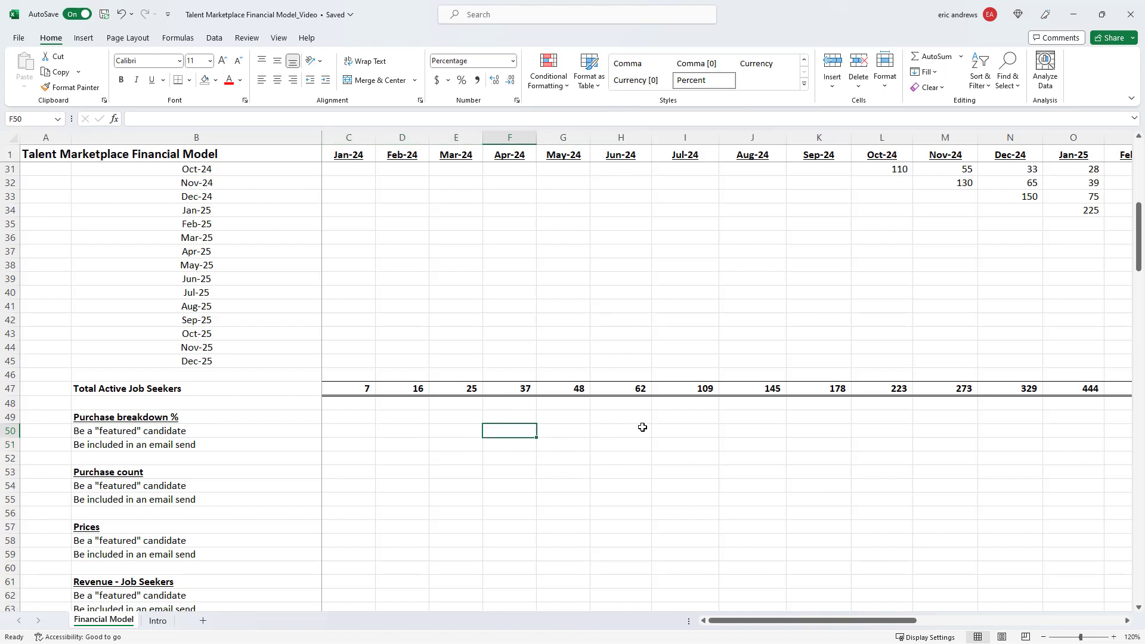
type("2")
key("Return")
key("Up")
Copy the 2% featured candidate rate from Apr-24 across row 50 through Dec-25
key("ctrl+c")
key("shift+Right")
key("shift+Right")
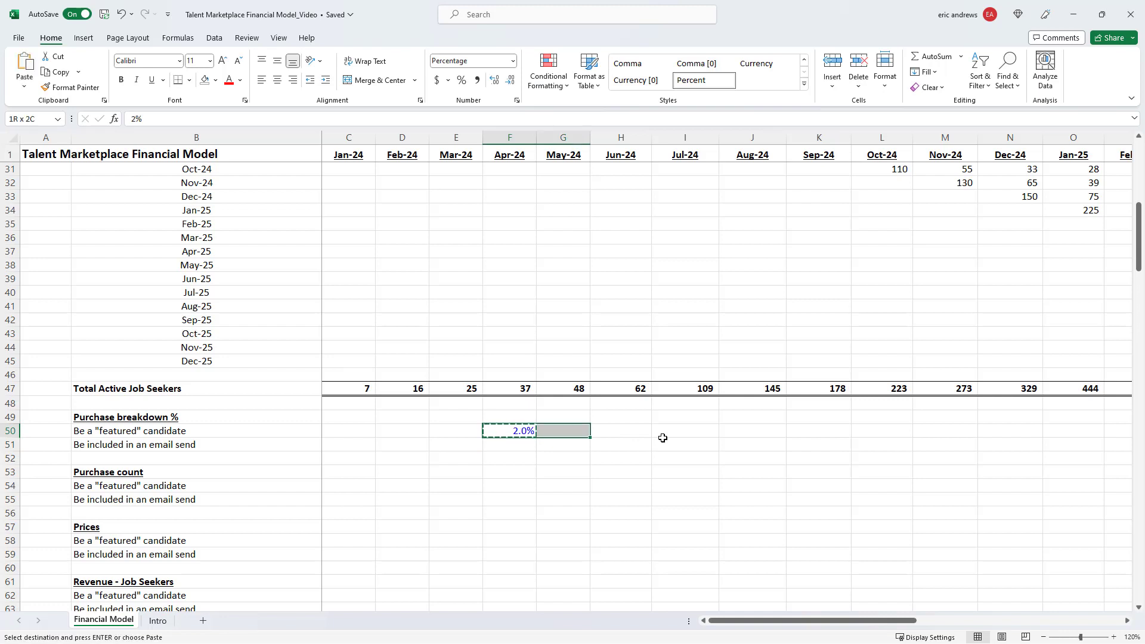
key("shift+Right")
key("shift+Right")
key("shift+Right")
key("shift+Right")
key("shift+Right")
key("shift+Right")
key("shift+Right")
key("shift+Right")
key("shift+Right")
key("shift+Right")
key("shift+Right")
key("shift+Right")
key("shift+Right")
key("shift+Right")
key("shift+Right")
key("shift+Right")
key("shift+Right")
key("shift+Right")
key("shift+Right")
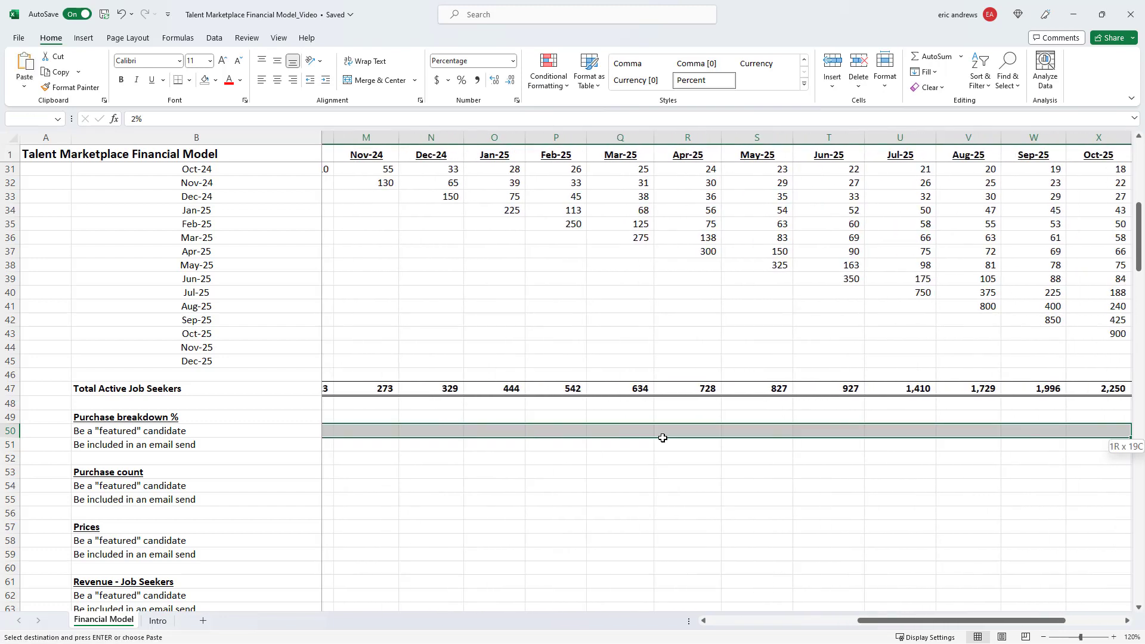
key("Return")
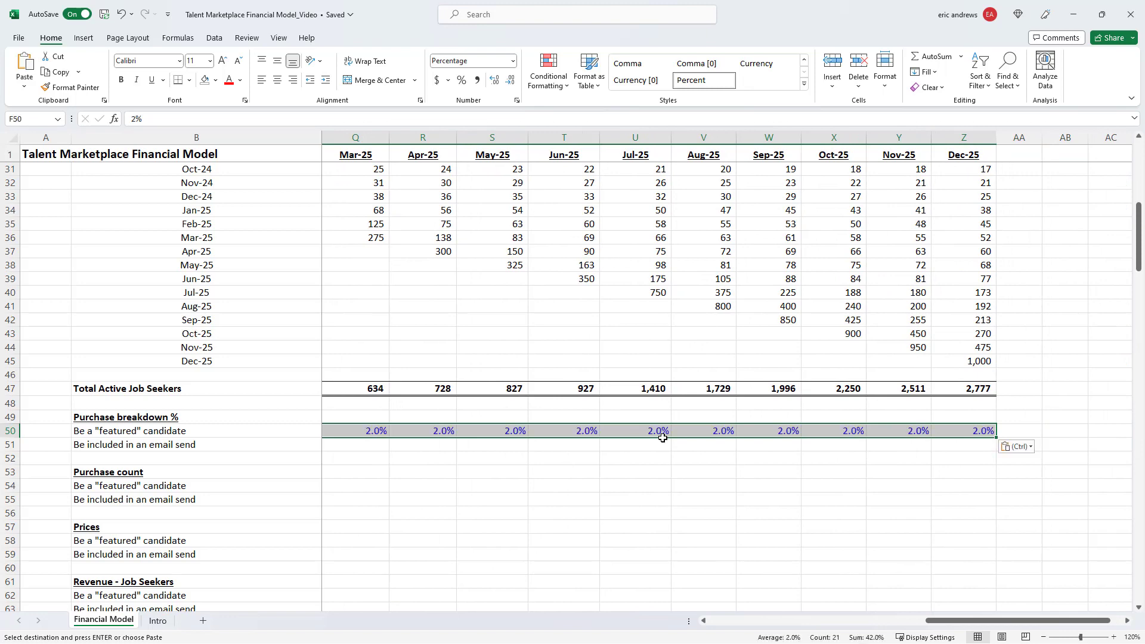
key("Left")
key("Left")
key("Left")
key("Left")
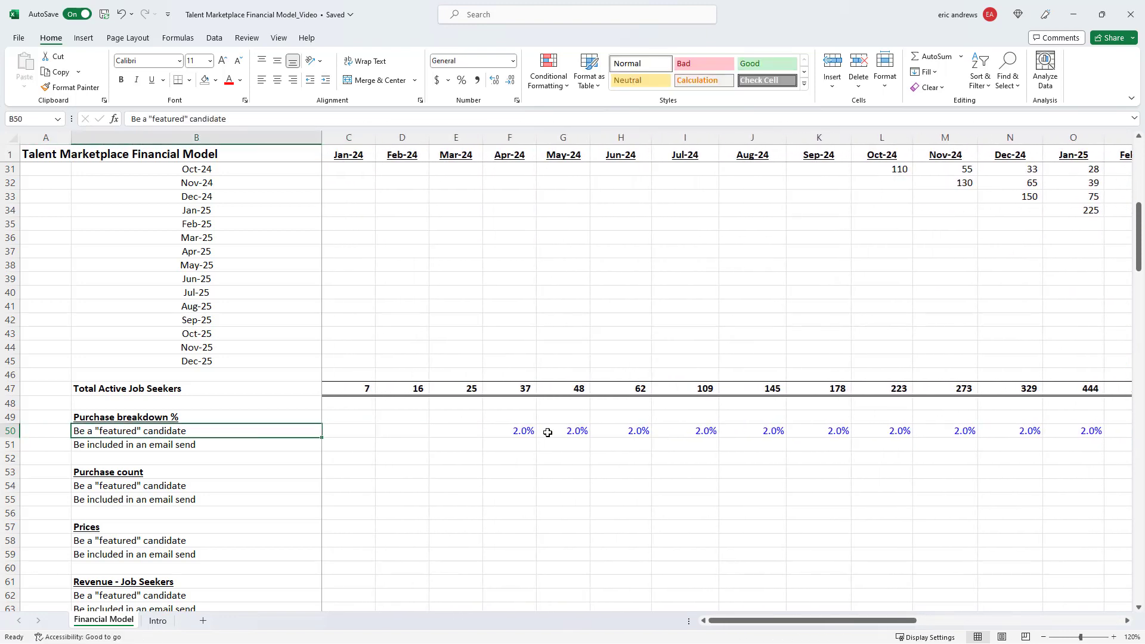
Enter a 0.5% purchase rate for the email send option in Jul-24, cell I51
key("Right")
key("Right")
key("Right")
key("Right")
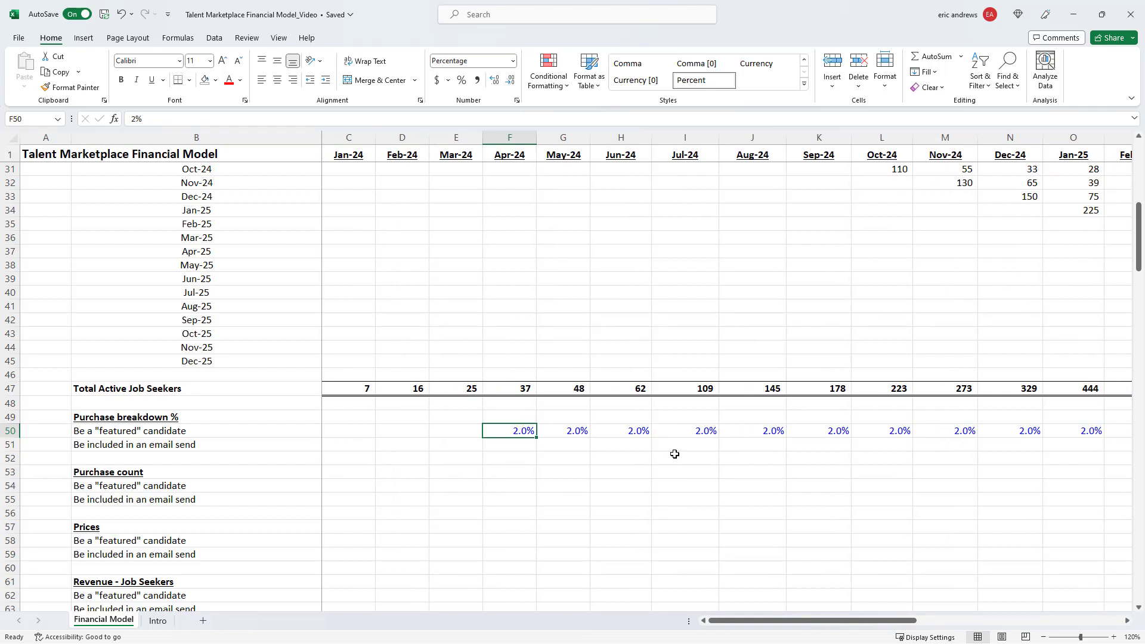
key("Down")
key("Right")
key("Right")
key("Right")
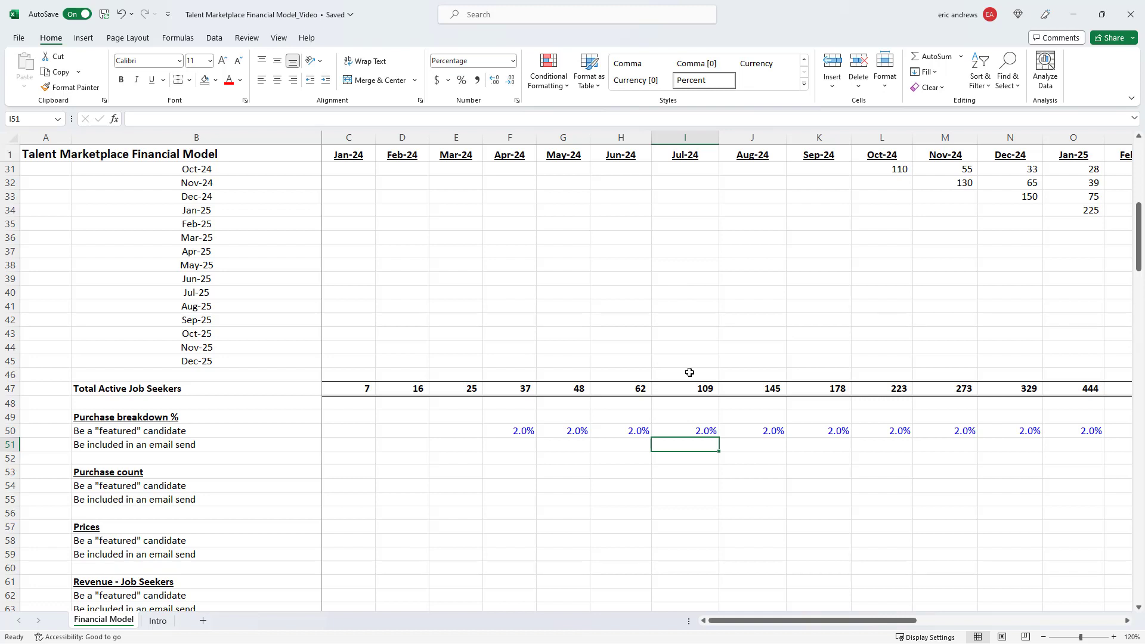
type("0.5")
key("Return")
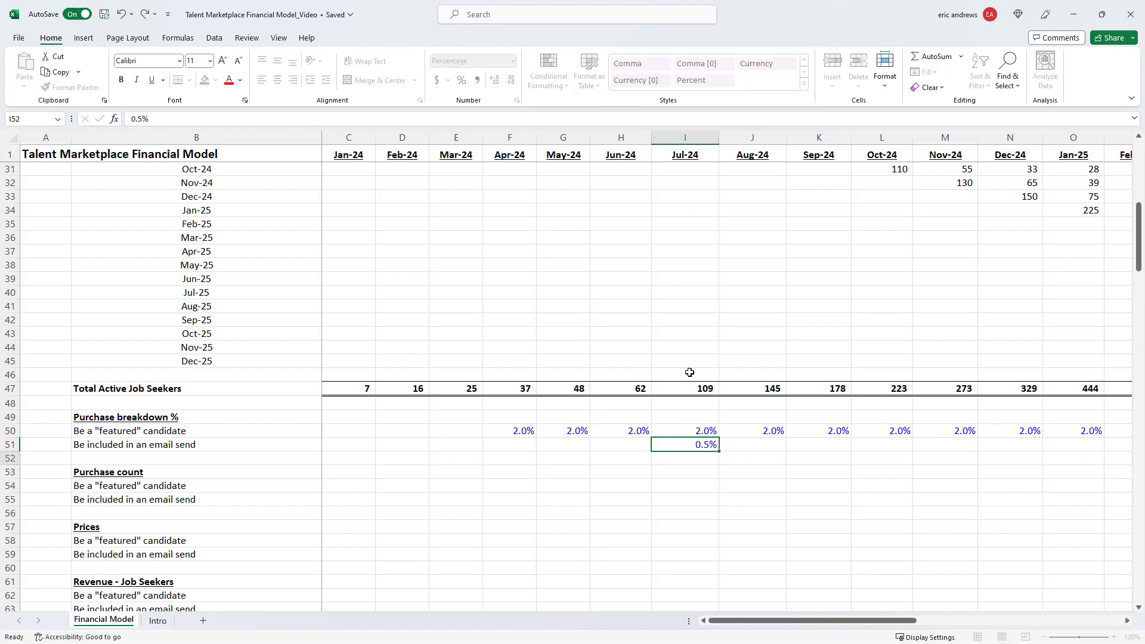
key("Up")
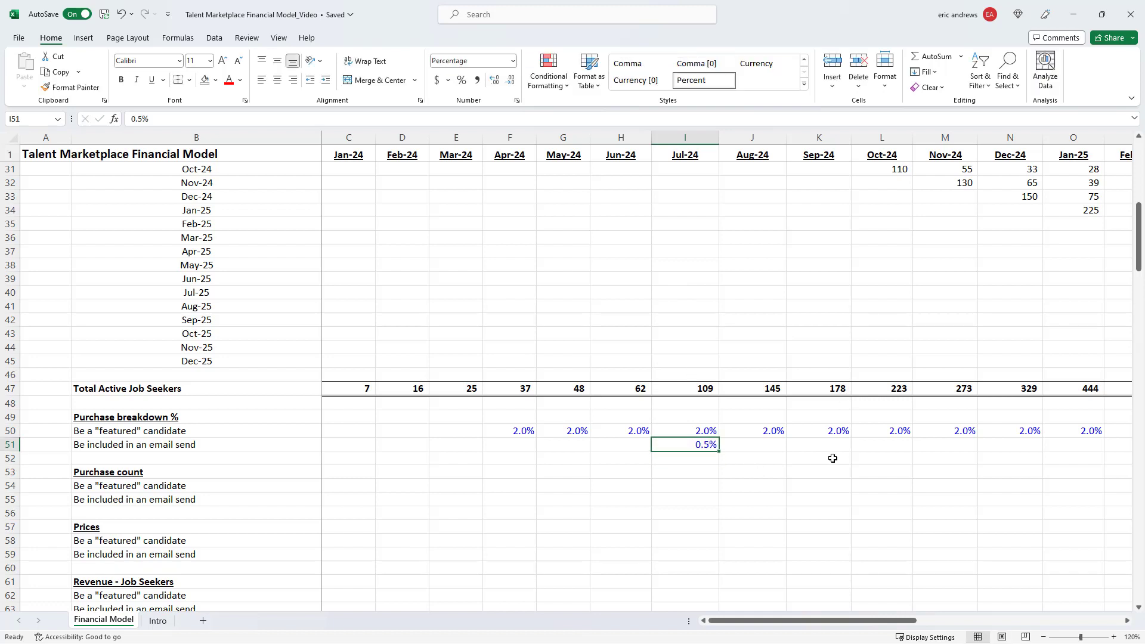
Copy the 0.5% email send rate from Jul-24 across the remaining months of row 51
key("ctrl+c")
key("shift+Right")
key("shift+Right")
key("shift+Right")
key("shift+Right")
key("shift+Right")
key("shift+Right")
key("shift+Right")
key("shift+Right")
key("shift+Right")
key("shift+Right")
key("shift+Right")
key("shift+Right")
key("shift+Right")
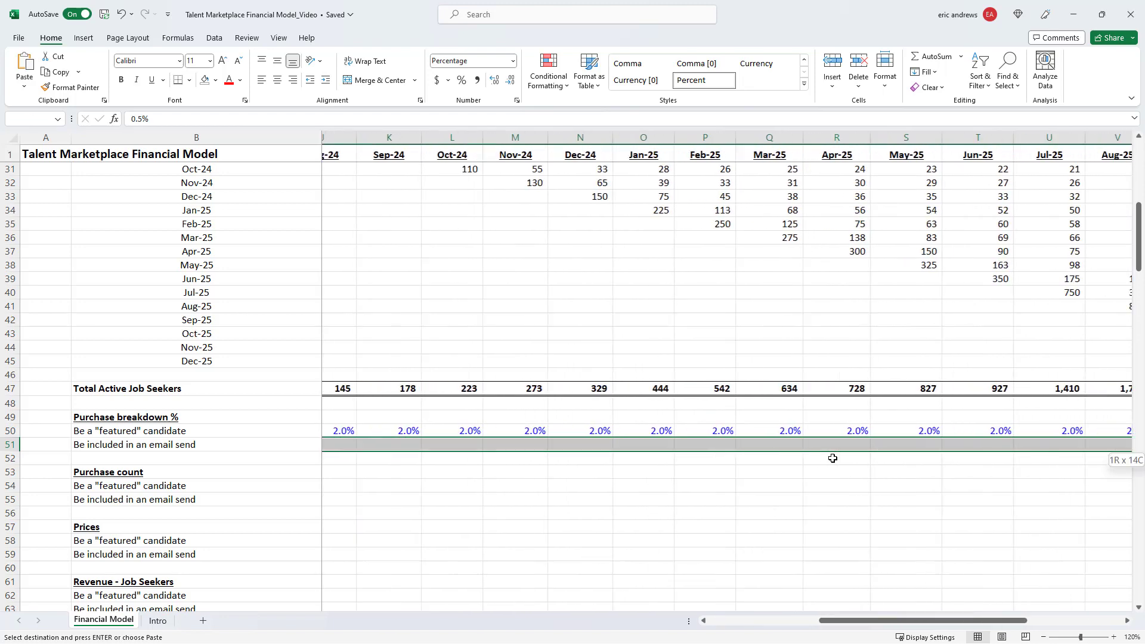
key("shift+Right")
key("shift+Right")
key("shift+Right")
key("shift+Right")
key("shift+Right")
key("shift+Right")
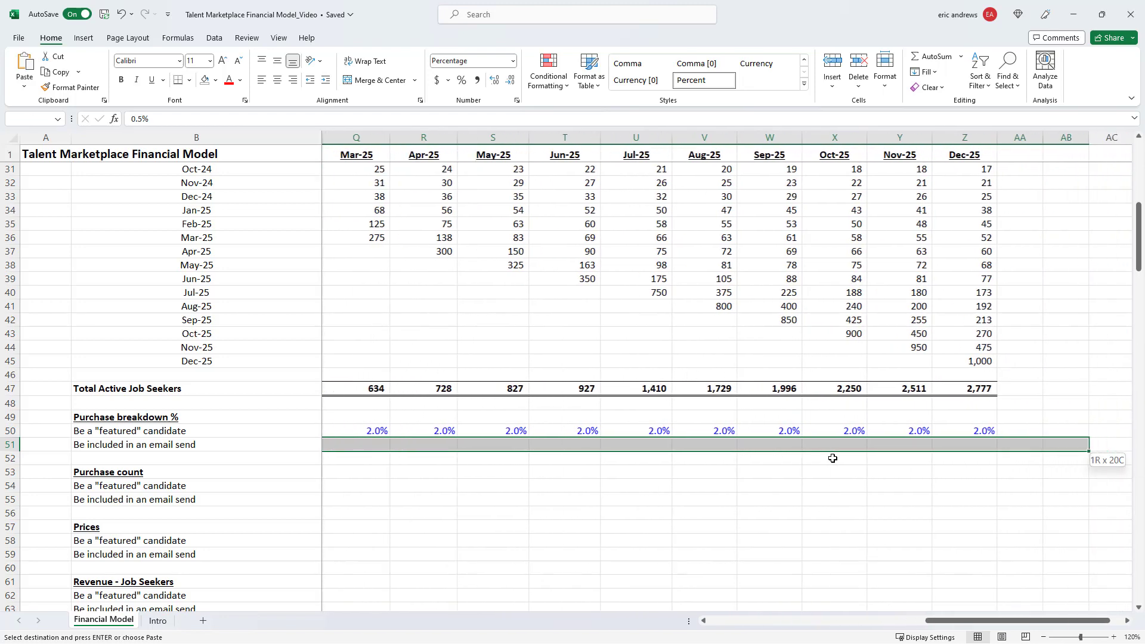
key("Return")
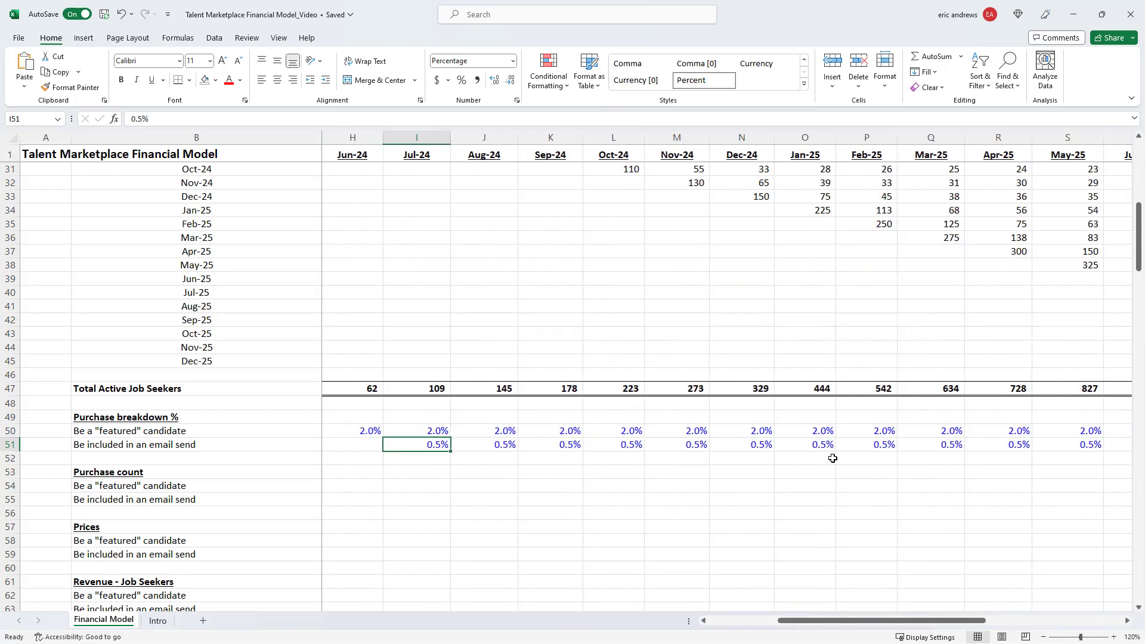
key("Home")
key("Left")
key("Left")
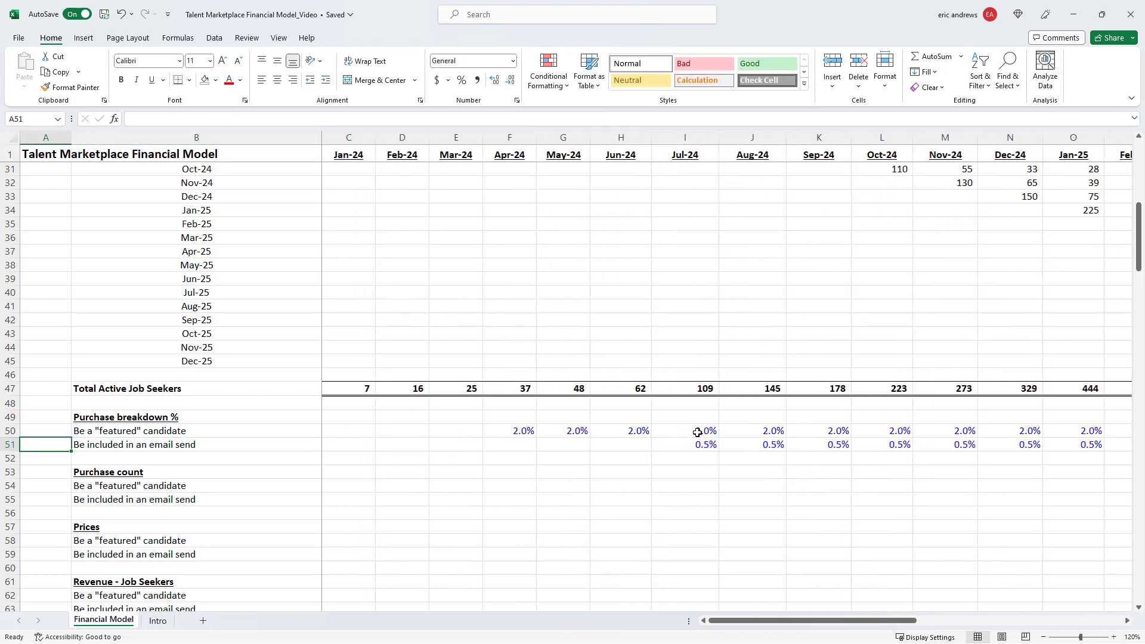
Enter =ROUND(C47*C50,0) as the Jan-24 "featured" candidate purchase count in cell C54
left_click(693, 443)
scroll(524, 438, "down", 1)
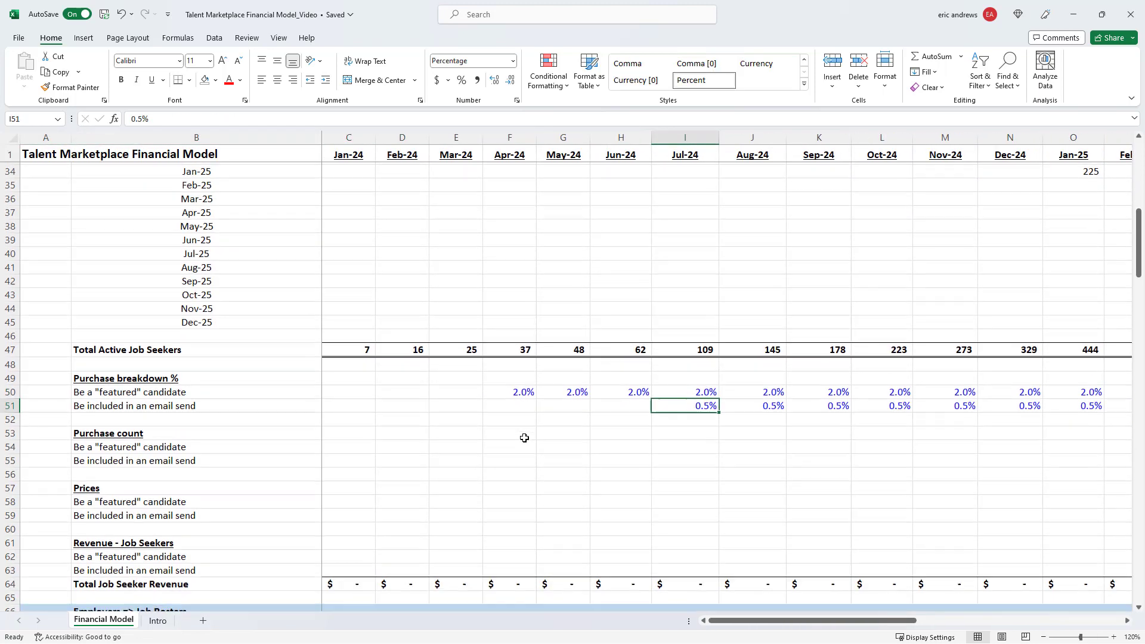
left_click(358, 446)
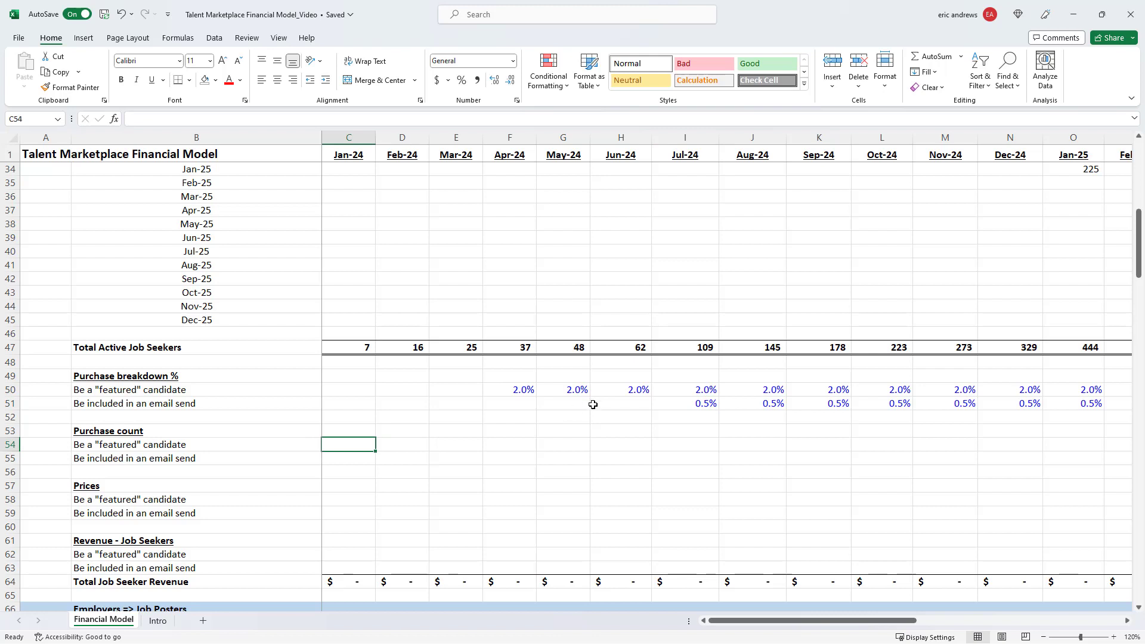
type("=round(")
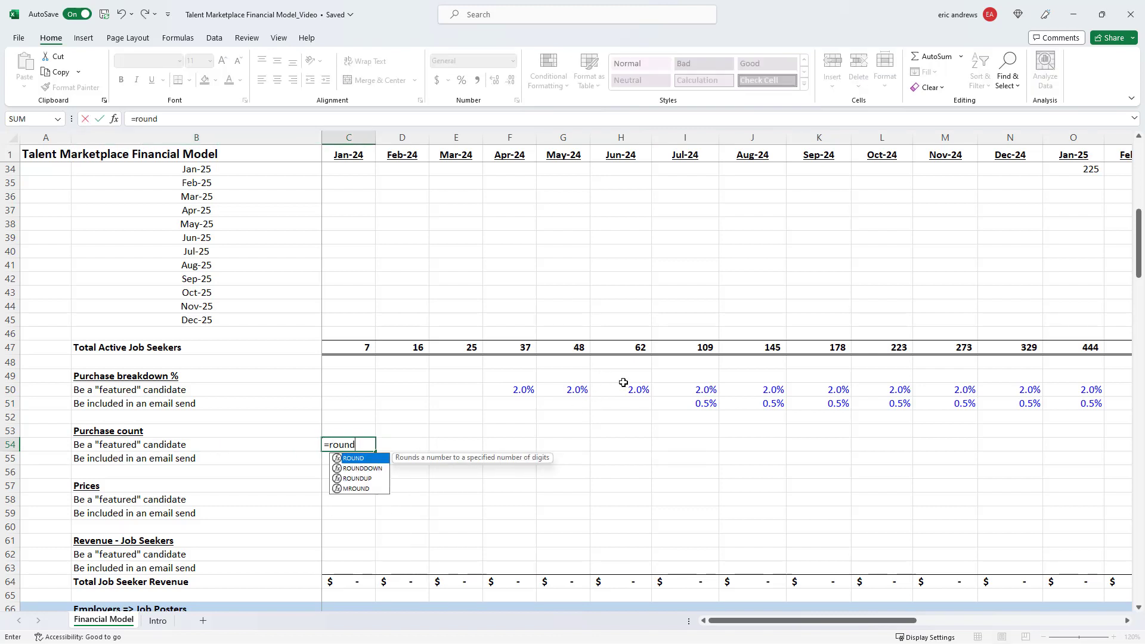
key("Up")
key("Up")
key("Up")
key("Up")
key("Up")
key("Up")
key("Up")
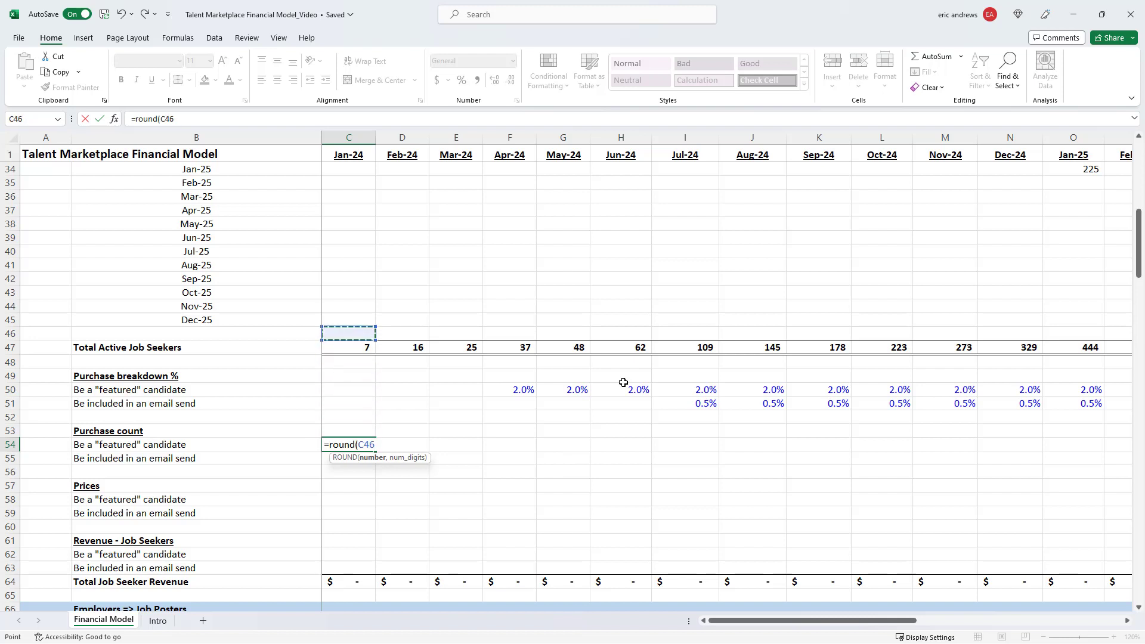
type("*")
key("Up")
key("Up")
key("Up")
key("Up")
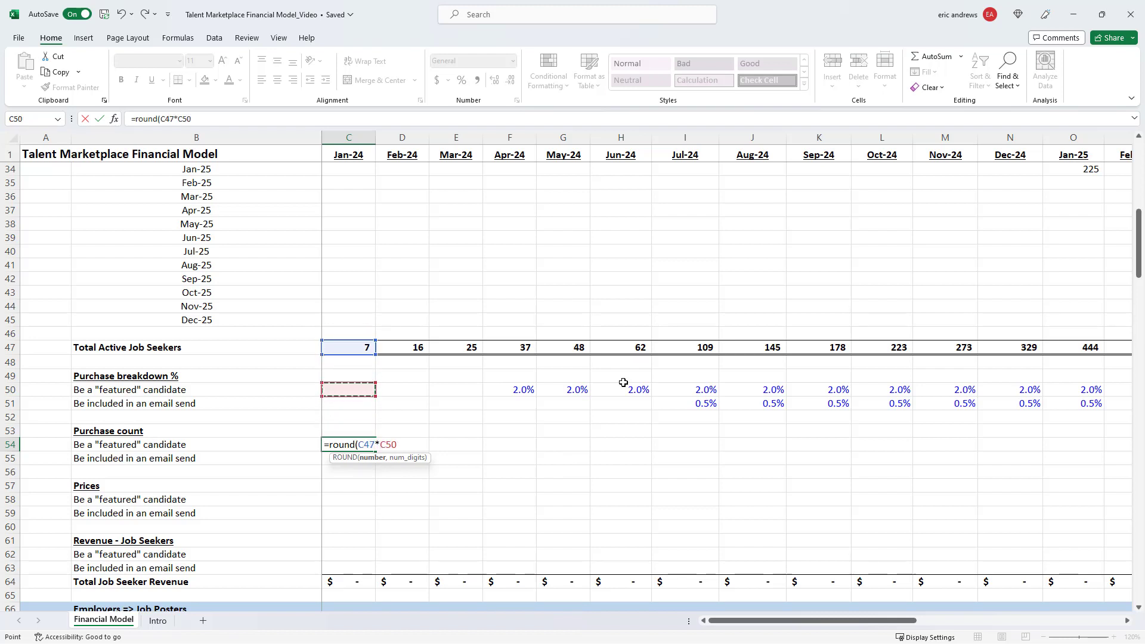
type(",0")
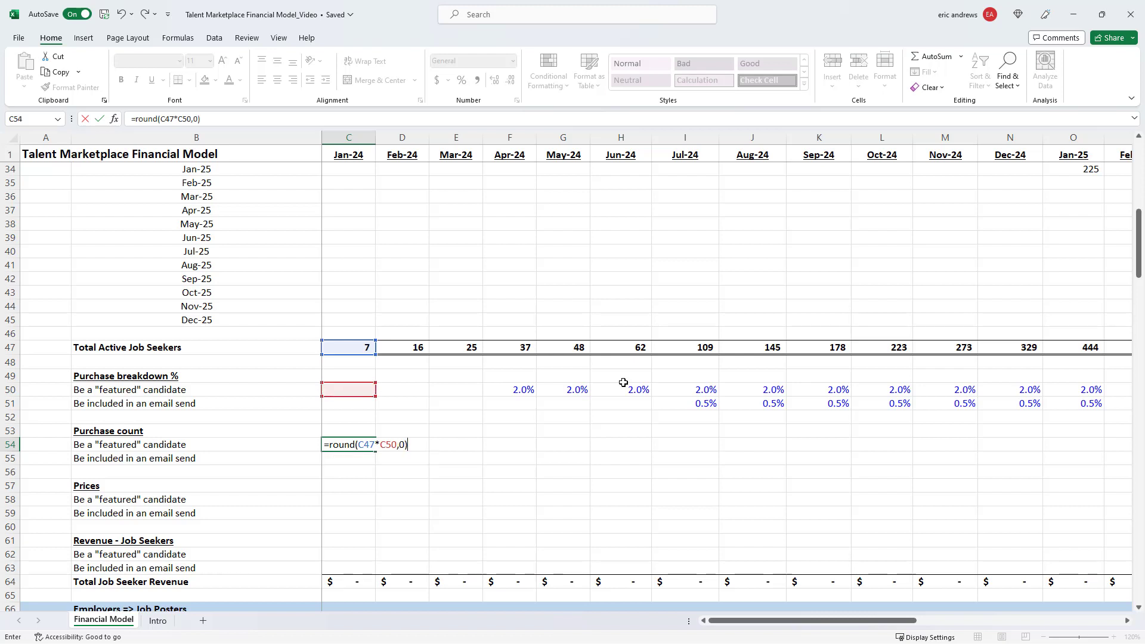
key("ctrl+Return")
Copy the Jan-24 featured candidate purchase count formula across row 54 through Oct-24
key("ctrl+c")
key("shift+Right")
key("shift+Right")
key("shift+Right")
key("shift+Right")
key("shift+Right")
key("shift+Right")
key("shift+Right")
key("shift+Right")
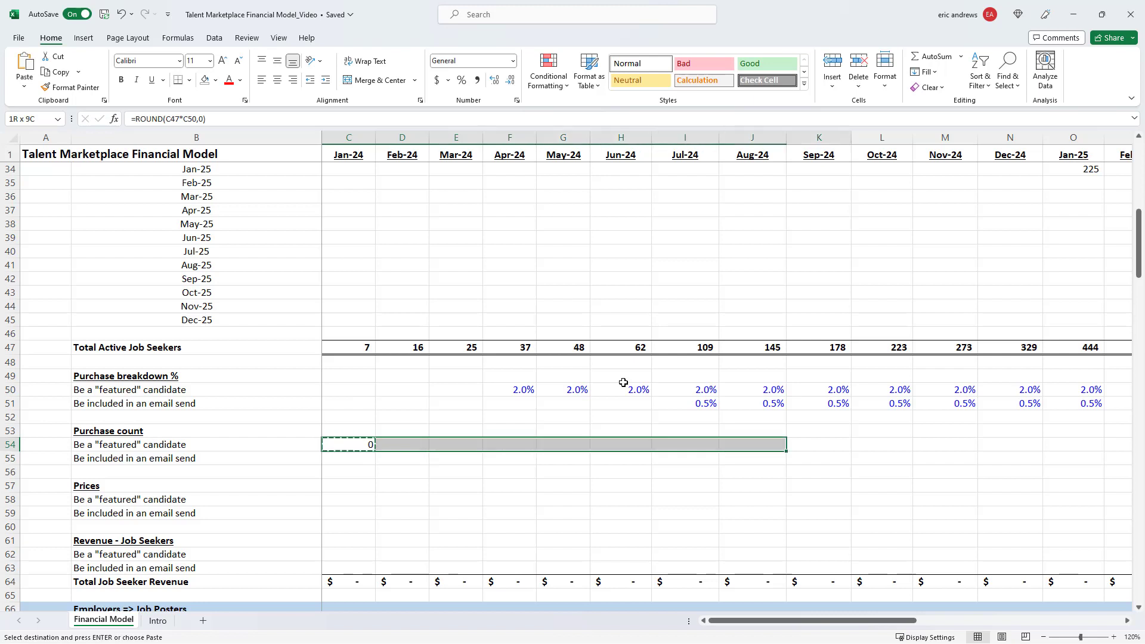
key("shift+Right")
key("ctrl+v")
Check the cell references in the copied featured candidate purchase count formulas from Apr-24 to Aug-24
key("Right")
key("Right")
key("Right")
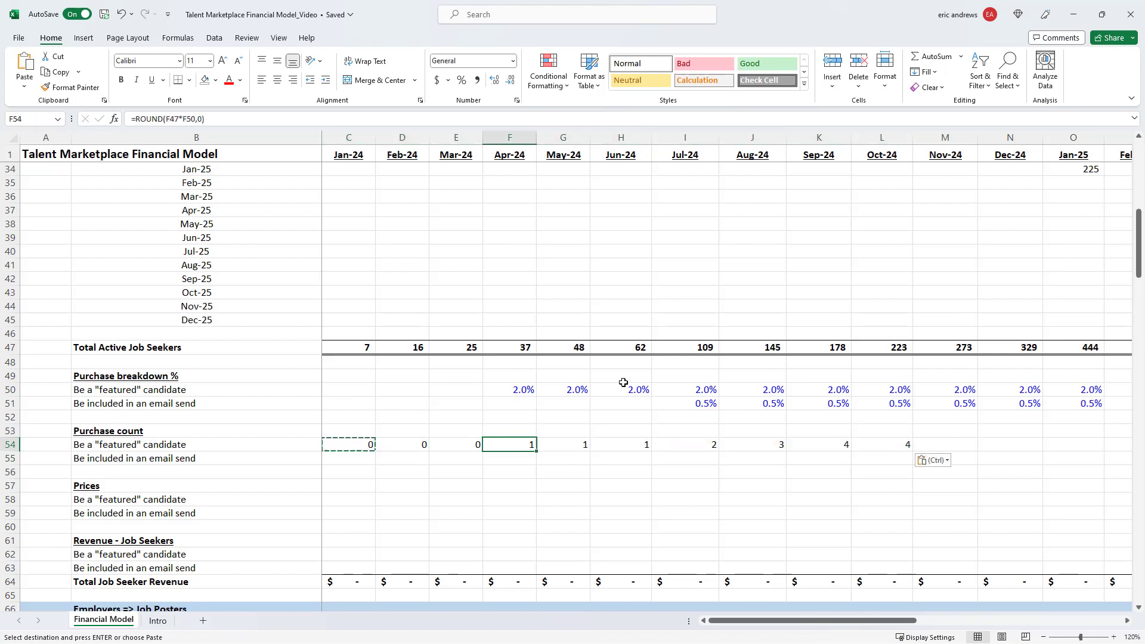
key("F2")
key("Escape")
key("F2")
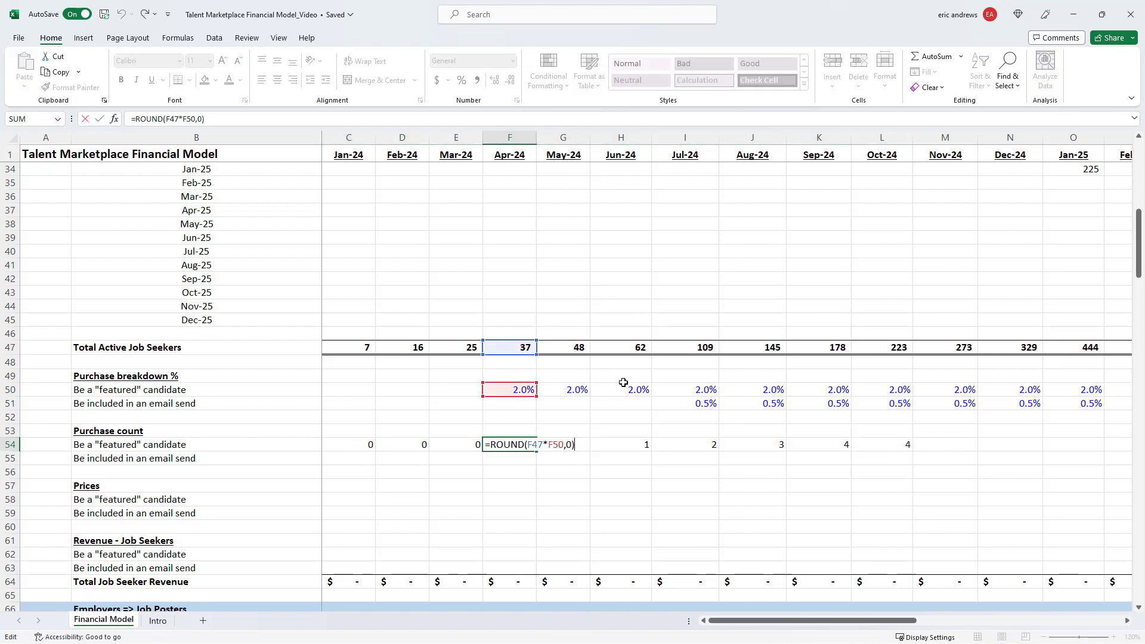
key("Escape")
key("F2")
key("Escape")
key("Right")
key("F2")
key("Escape")
key("Right")
key("F2")
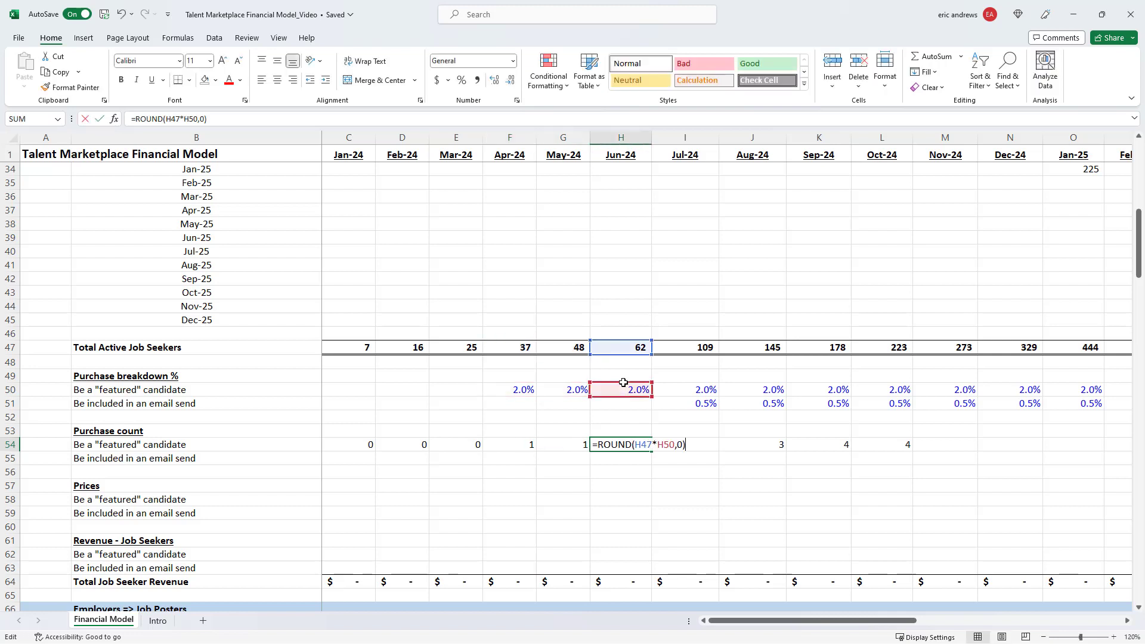
key("Escape")
key("Right")
key("F2")
key("Escape")
key("Right")
key("F2")
key("Escape")
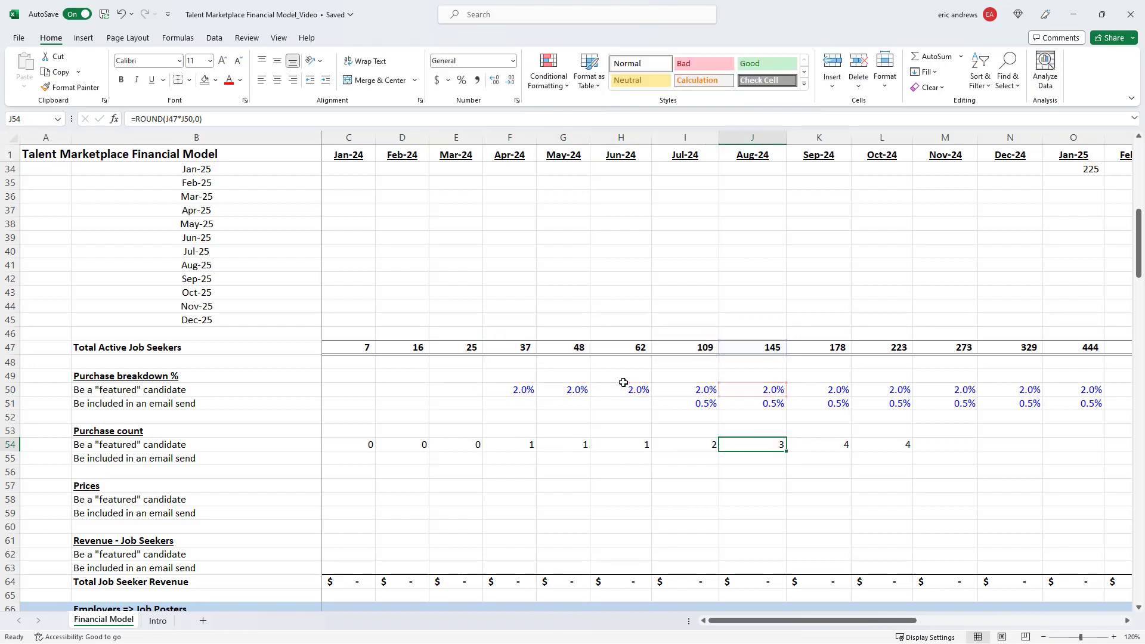
Lock the row of the purchase rate reference in cell C54, making the formula =ROUND(C47*C$50,0)
key("Left")
key("Left")
key("Left")
key("Left")
key("Left")
key("Left")
key("Left")
key("F2")
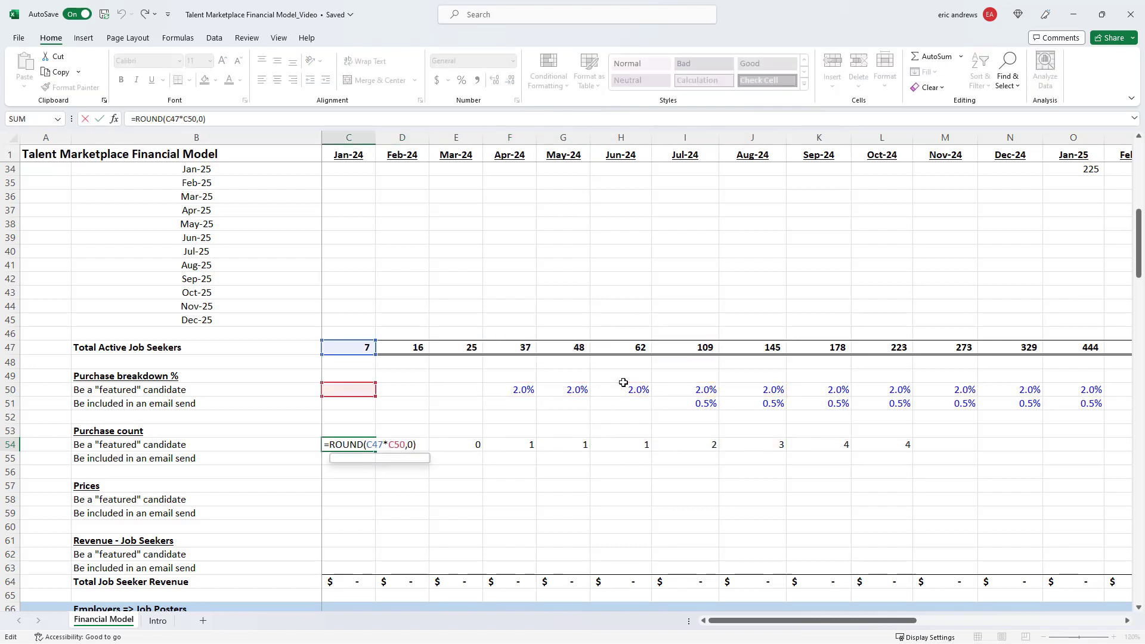
key("Left")
key("Left")
key("Left")
key("Left")
type("$")
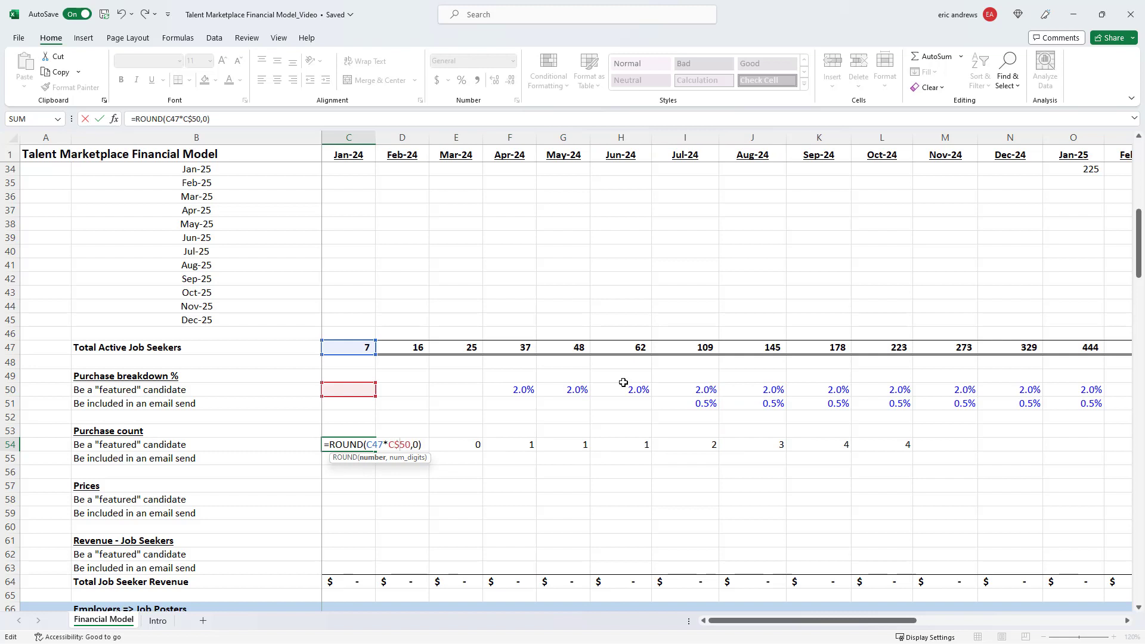
key("Return")
Copy the C54 formula to the email send row below and fill both purchase count rows across through Dec-25
key("Up")
key("ctrl+c")
key("Down")
key("ctrl+v")
key("Up")
key("shift+Down")
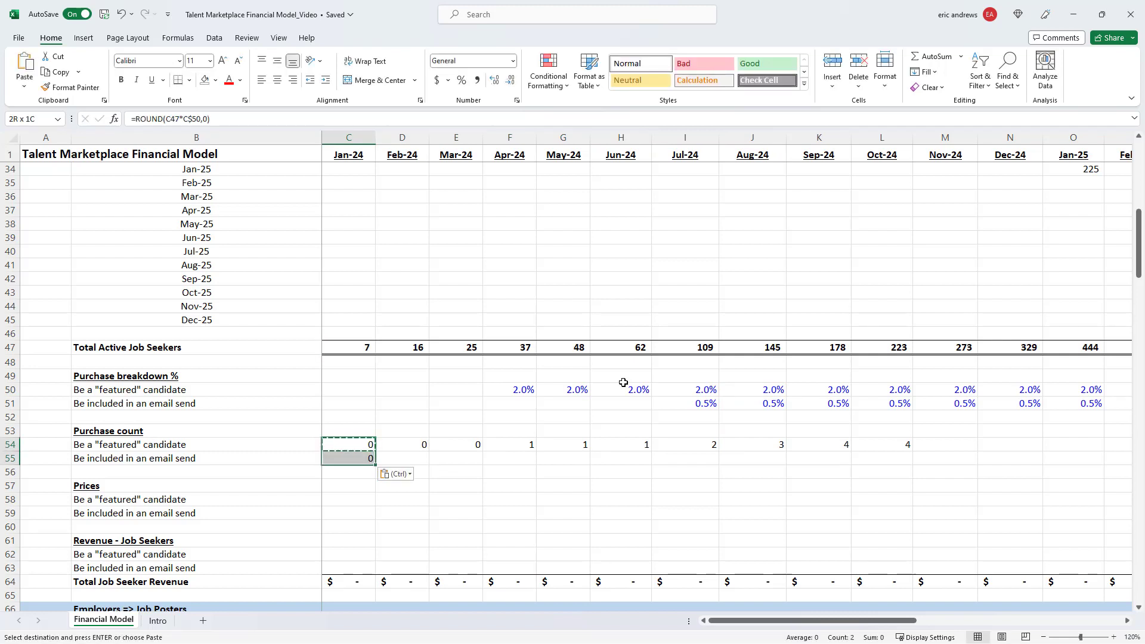
key("shift+Right")
key("shift+Right")
key("shift+Right")
key("shift+Right")
key("shift+Right")
key("shift+Right")
key("shift+Right")
key("shift+Right")
key("shift+Right")
key("shift+Right")
key("shift+Right")
key("shift+Right")
key("shift+Right")
key("shift+Right")
key("shift+Right")
key("shift+Right")
key("shift+Right")
key("shift+Right")
key("shift+Right")
key("shift+Right")
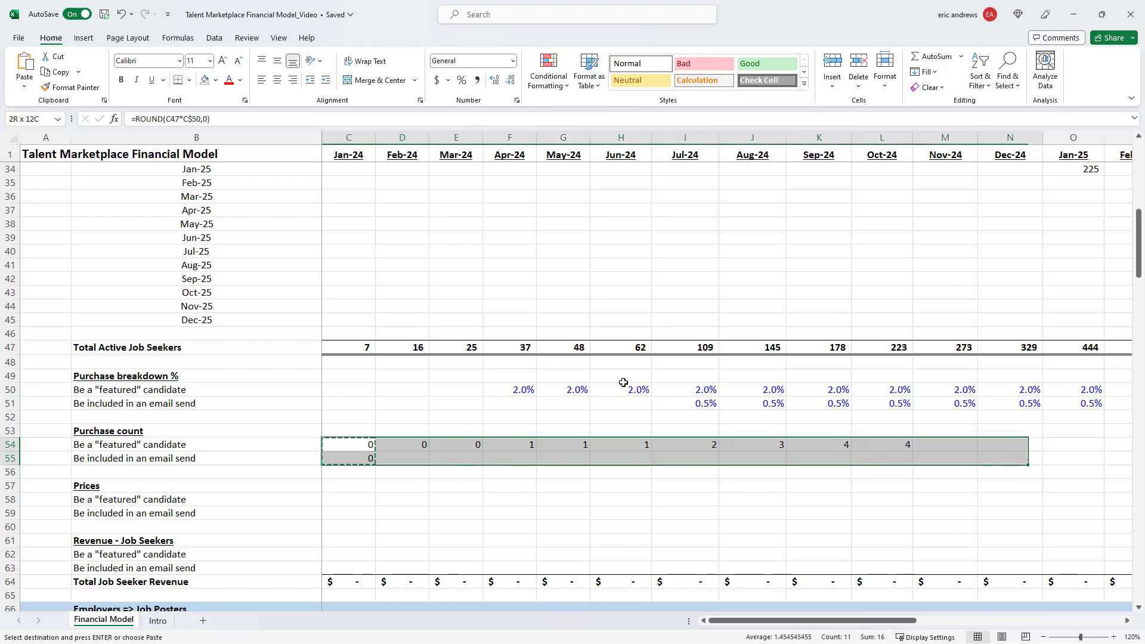
key("shift+Right")
key("shift+Right")
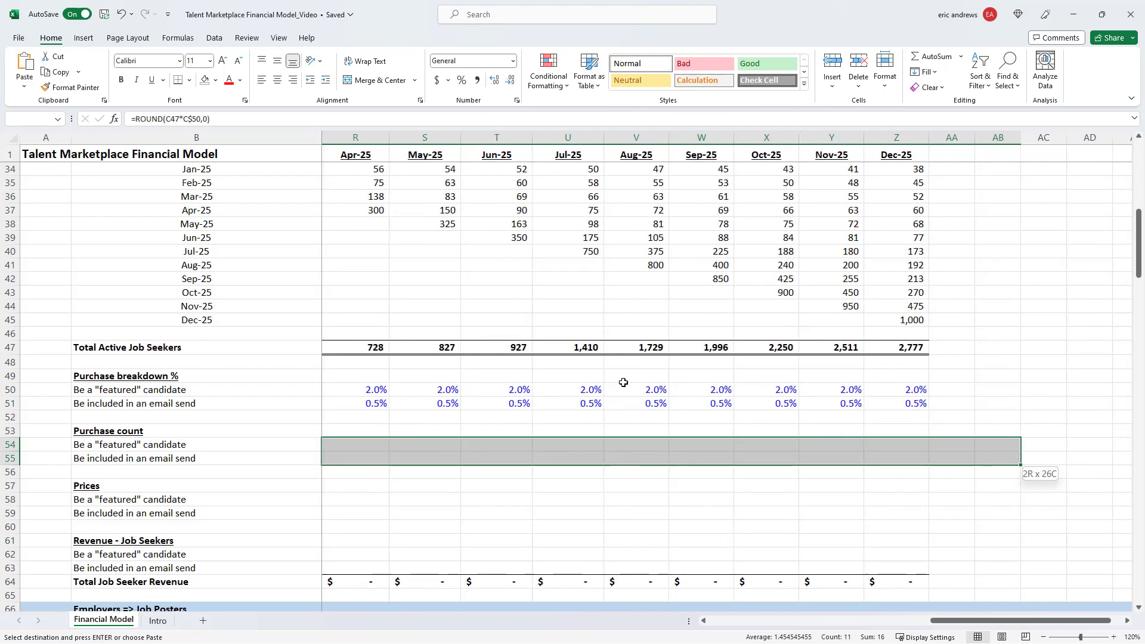
key("Return")
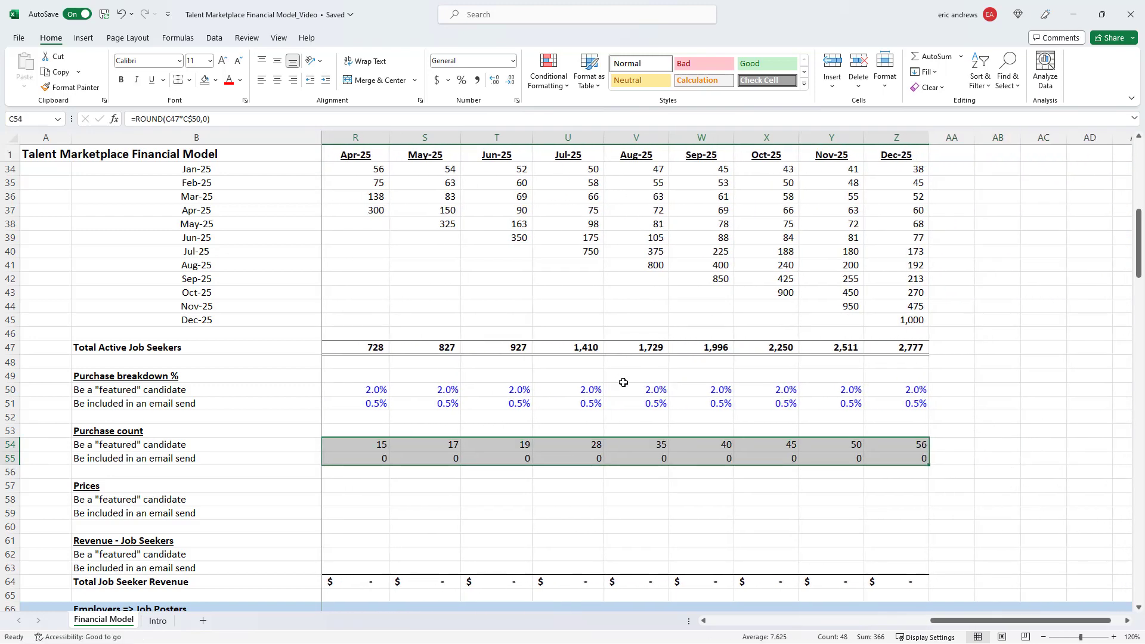
Check which cells the Apr-24 email send purchase count formula in F55 refers to
key("Right")
key("Right")
key("Down")
key("Right")
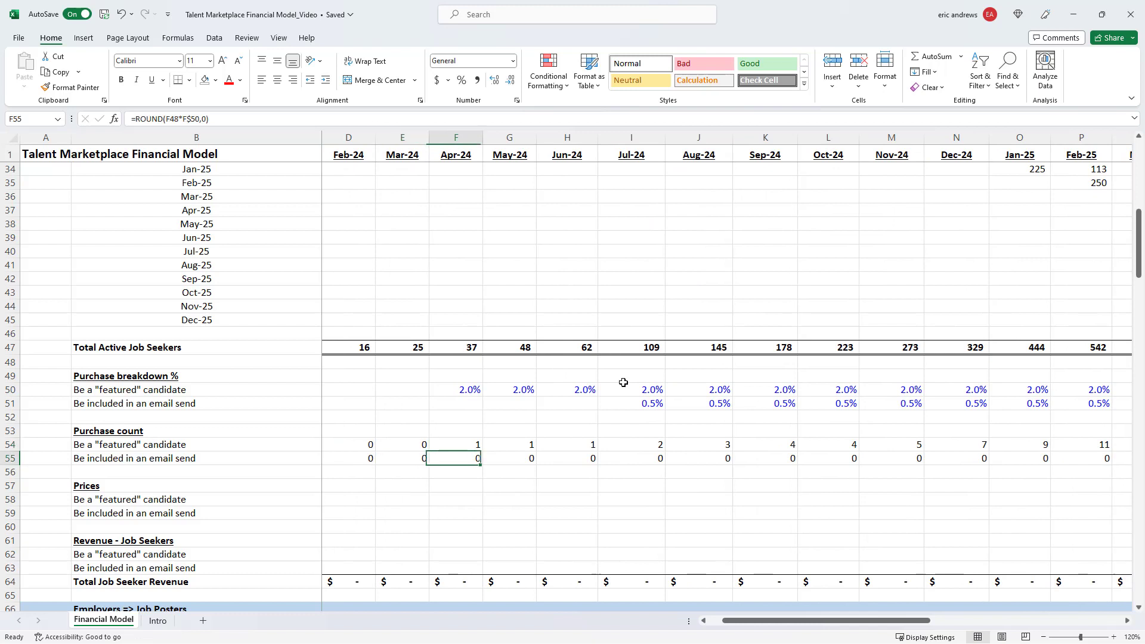
key("F2")
key("Escape")
key("F2")
key("Escape")
key("Up")
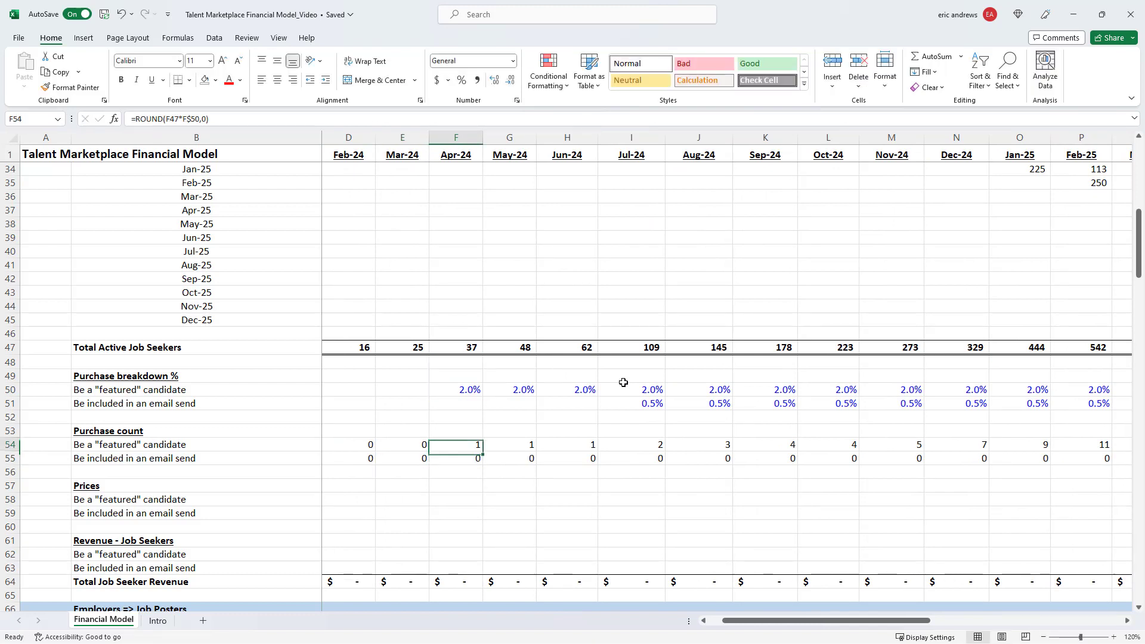
Correct the Apr-24 formula in F54 to =ROUND(F$47*F50,0), anchoring the Total Active Job Seekers row instead of the rate row
key("F2")
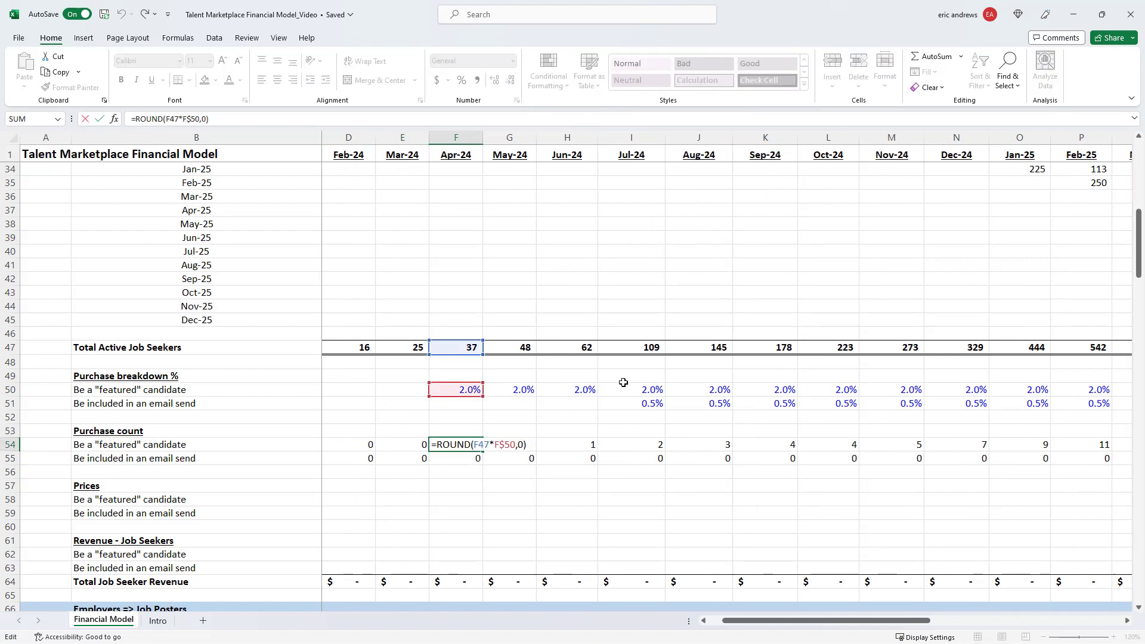
key("Left")
key("Left")
key("Left")
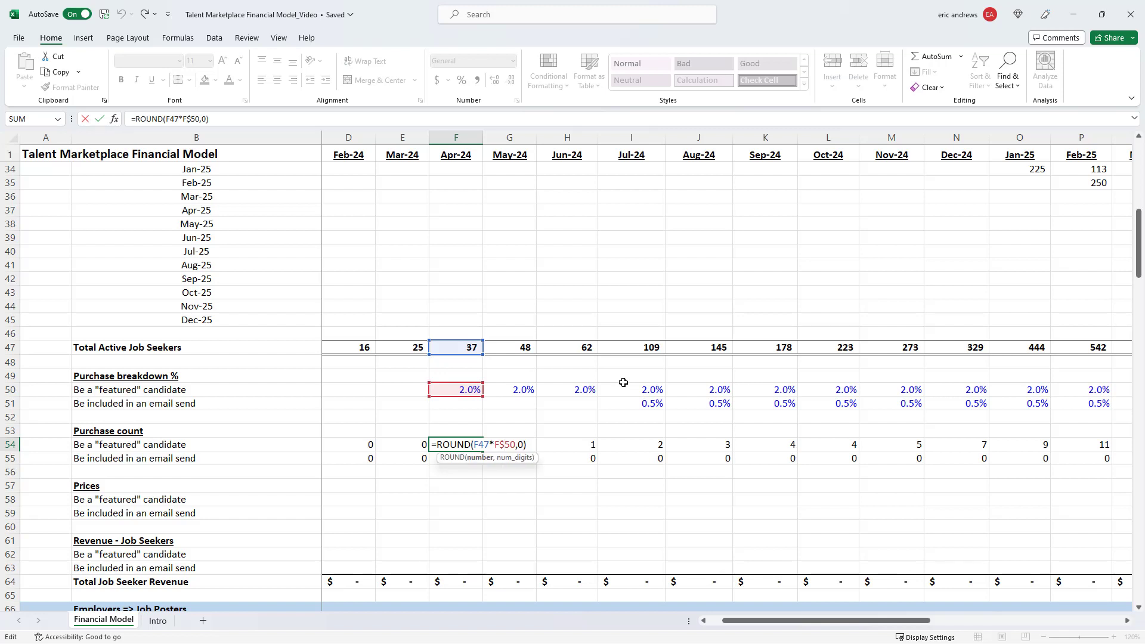
key("Left")
key("Left")
key("BackSpace")
key("Left")
key("Left")
key("Left")
type("$")
key("Return")
key("Up")
Copy the corrected F54 formula over both purchase count rows, from Jan-24 through Dec-25
key("ctrl+c")
key("Left")
key("Left")
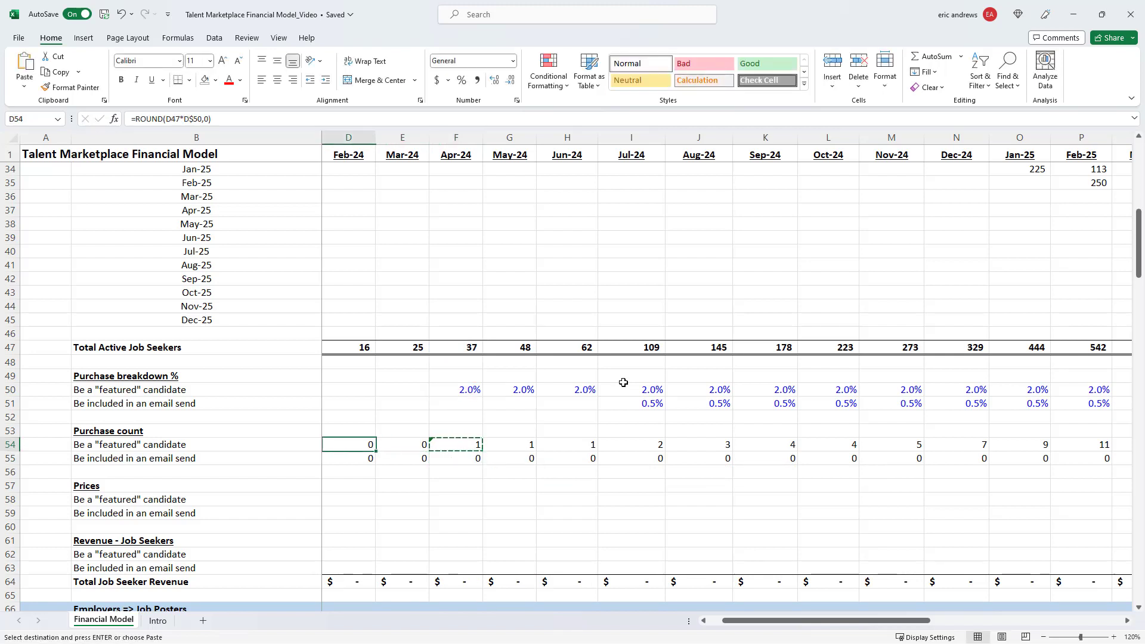
key("Left")
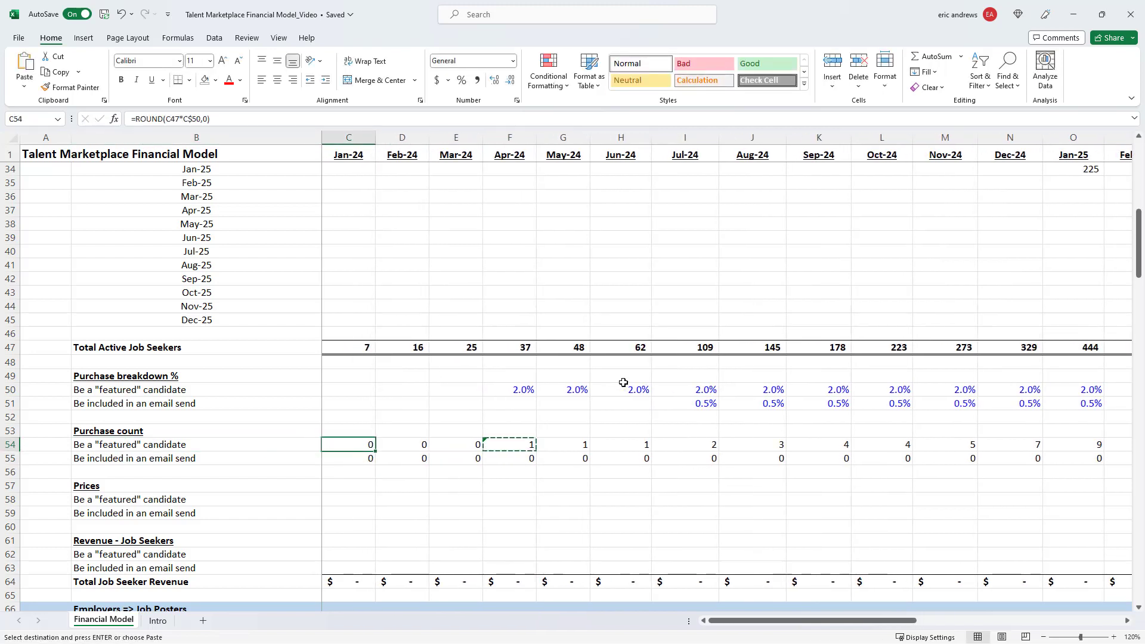
key("shift+Down")
key("shift+Right")
key("shift+Right")
key("ctrl+shift+Right")
key("ctrl+v")
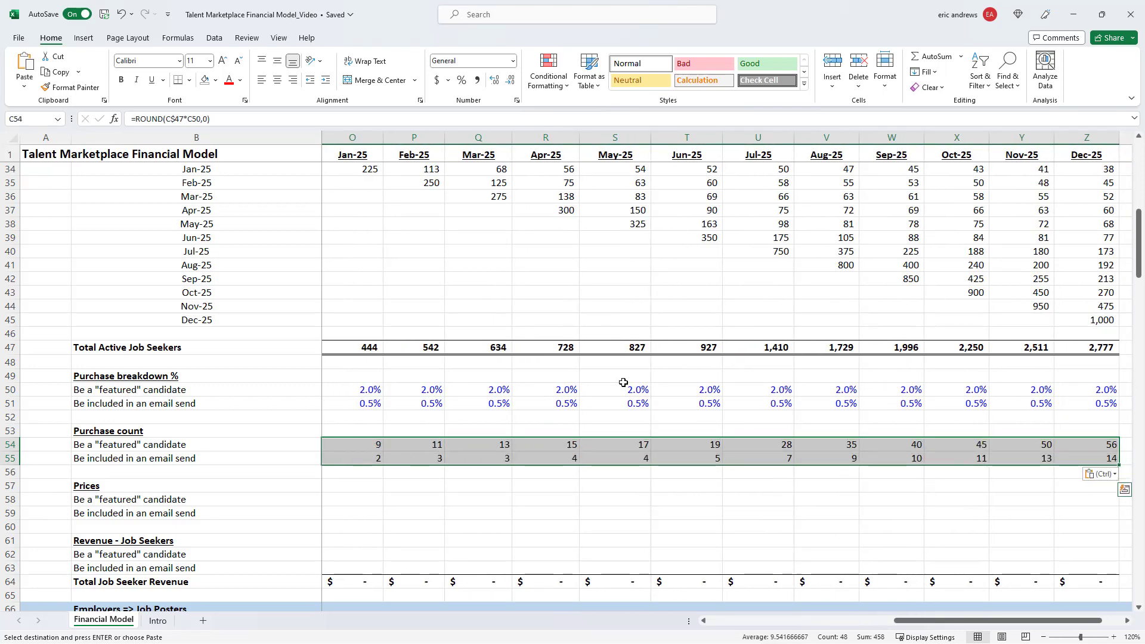
key("Escape")
Check the late-2025 purchase count formulas in rows 54 and 55 against the active job seekers and purchase rates
scroll(623, 382, "left", 5)
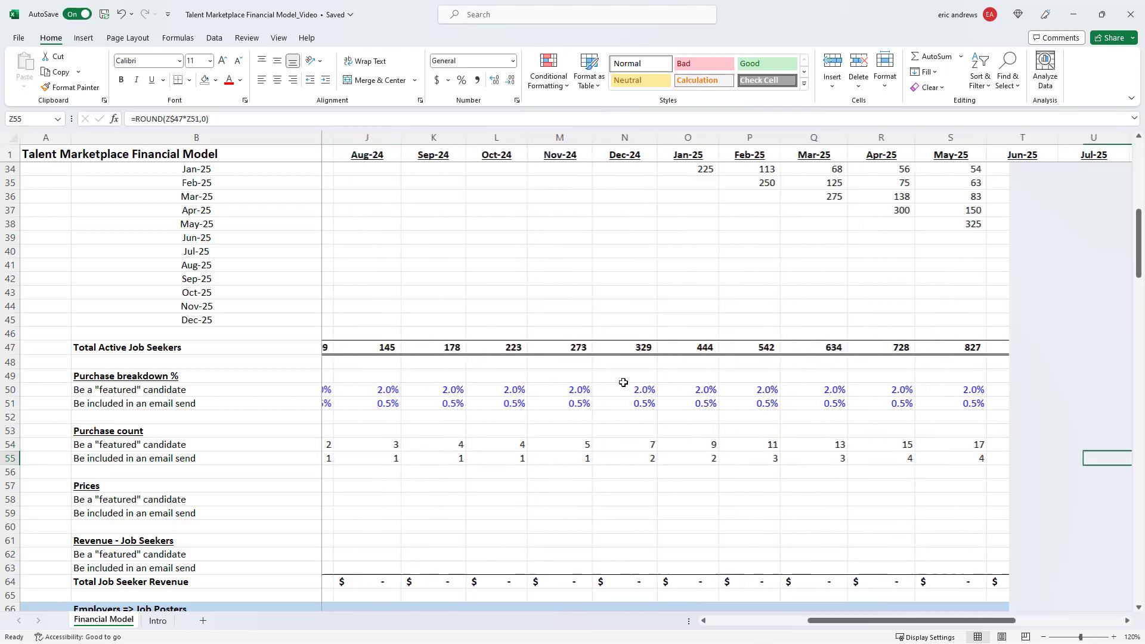
key("Left")
key("Left")
key("F2")
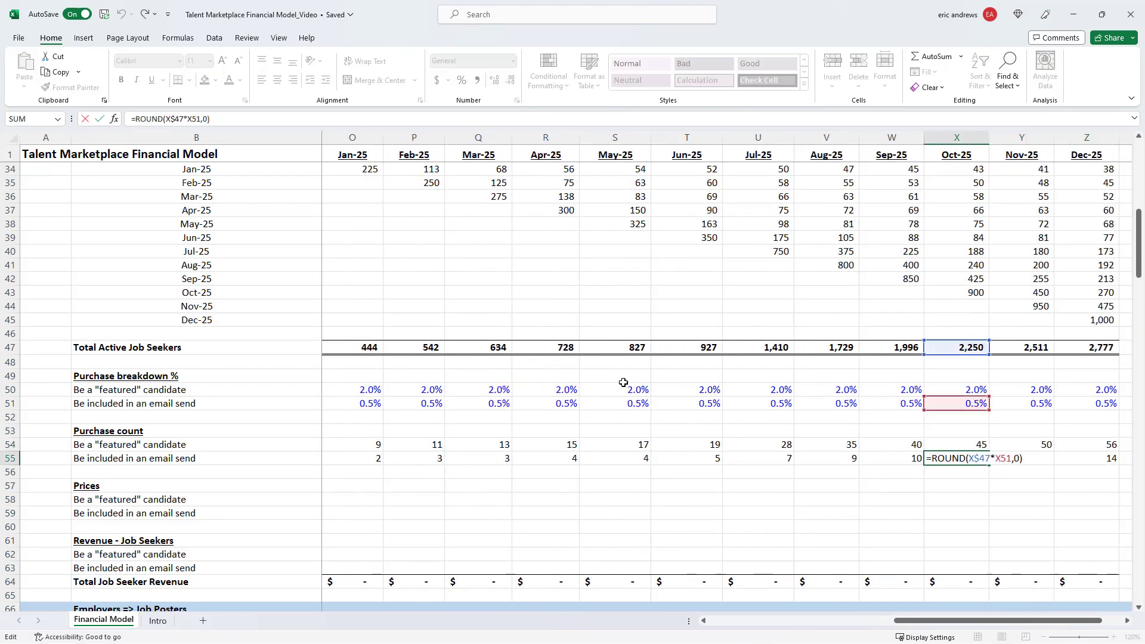
key("Escape")
key("F2")
key("Escape")
key("Right")
key("Right")
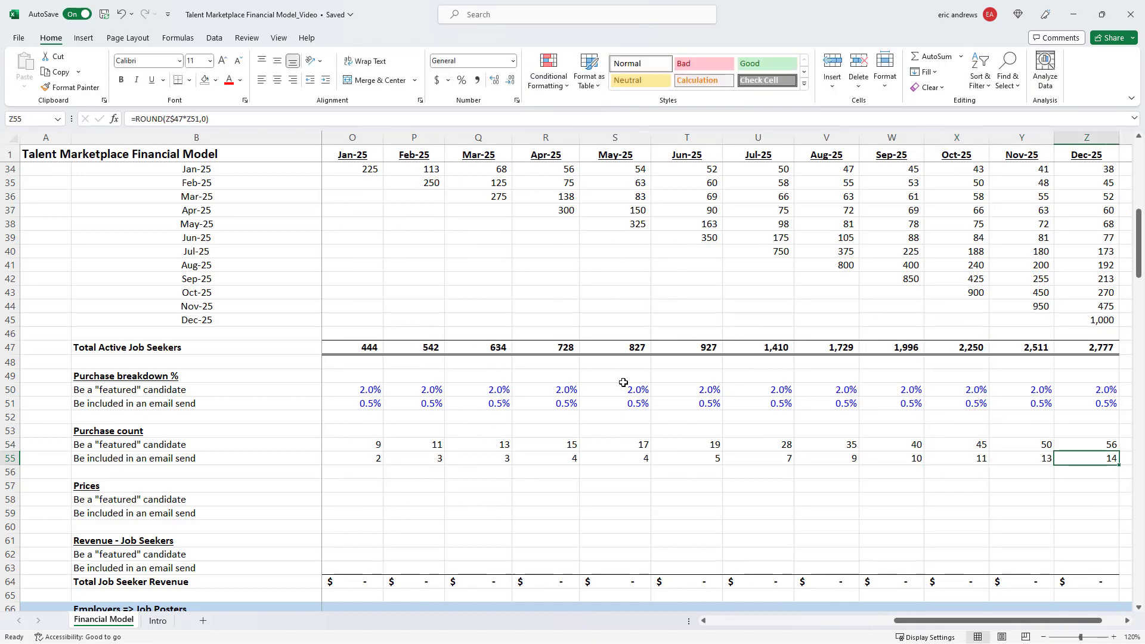
key("F2")
key("Escape")
key("Up")
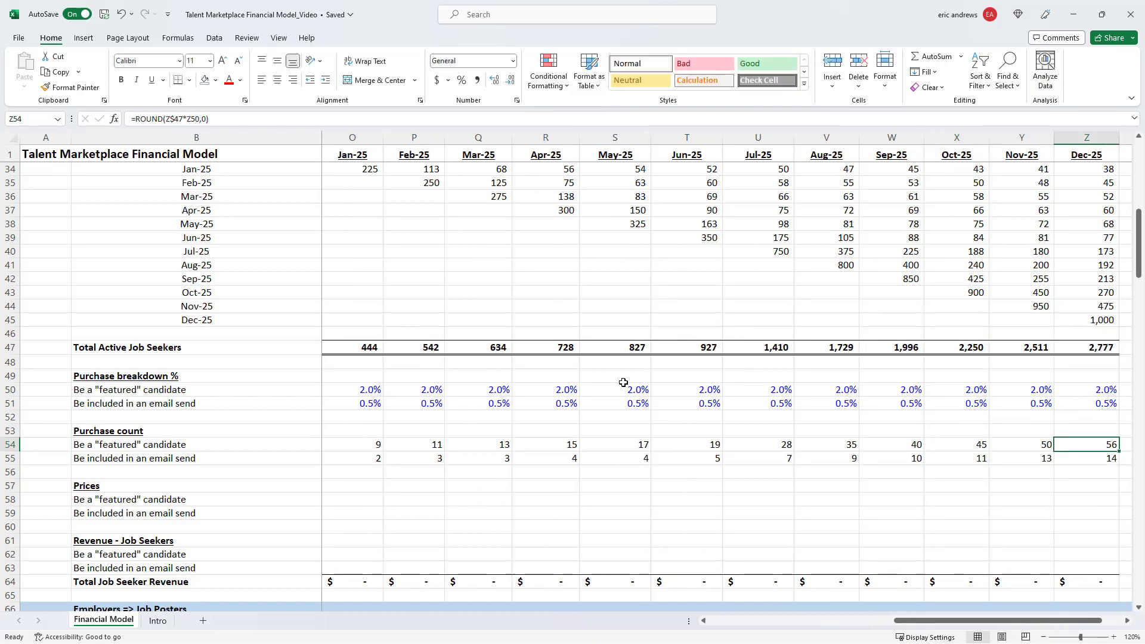
key("Down")
key("Up")
key("Down")
key("Up")
key("Down")
key("Up")
key("Left")
key("Right")
Enter Jan-24 prices of $49 for the featured candidate option in C58 and $299 for the email send in C59
key("ctrl+Left")
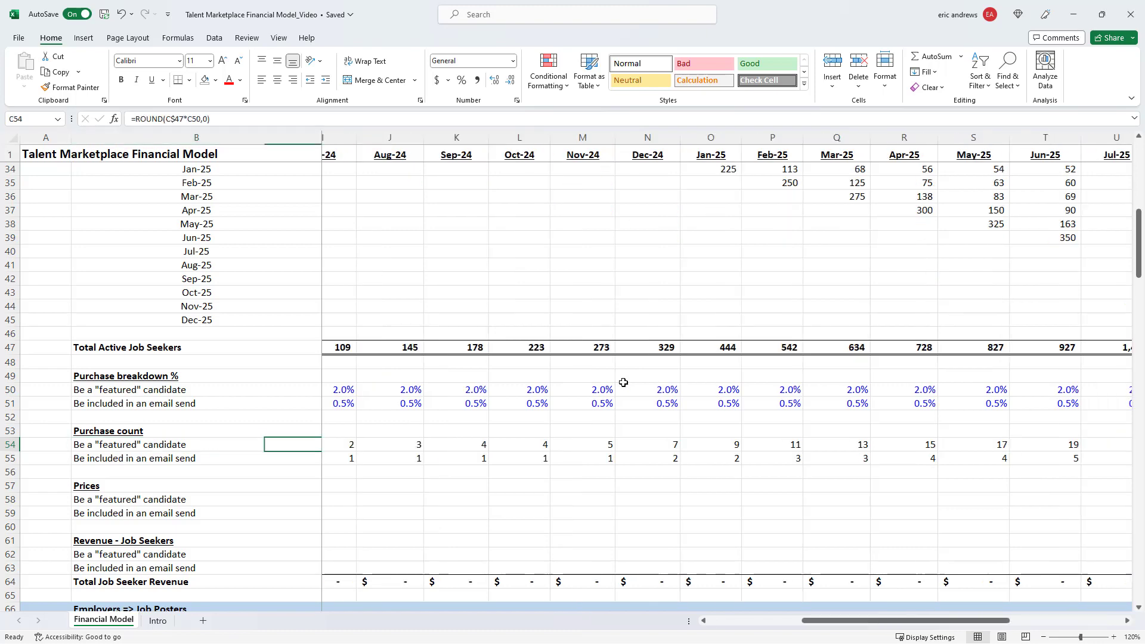
key("Down")
key("Down")
key("Down")
key("Down")
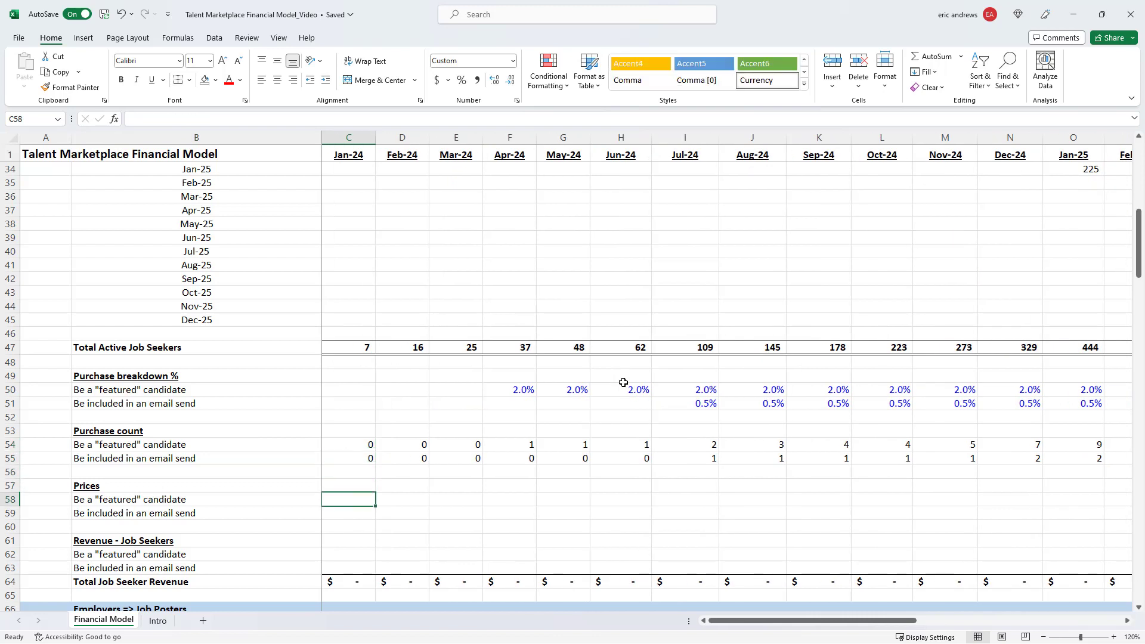
key("alt+Tab")
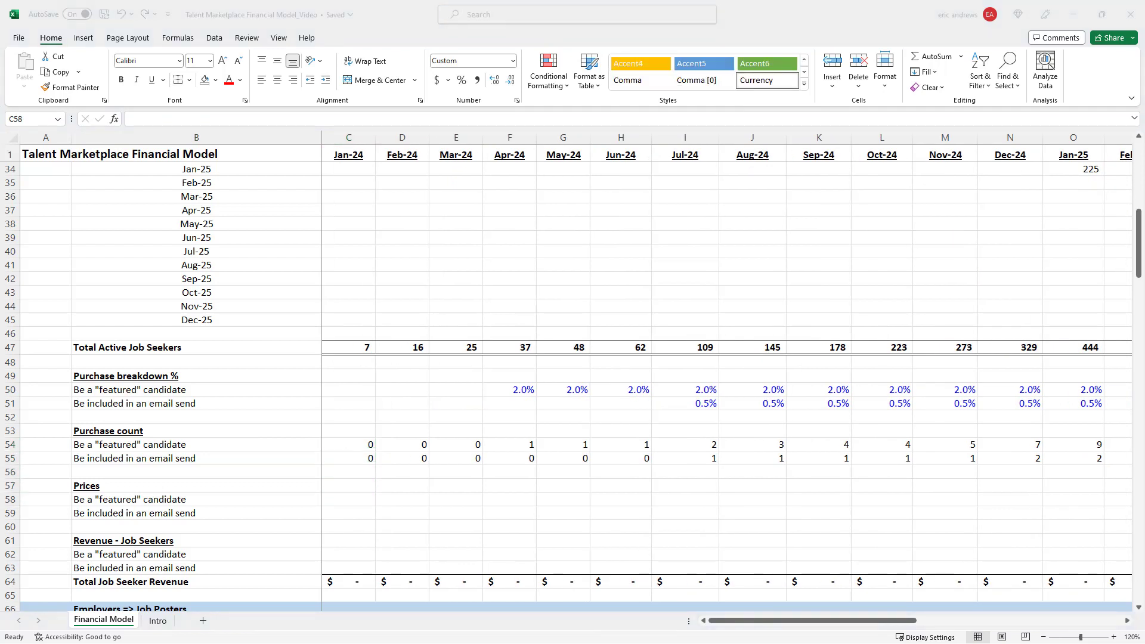
key("alt+Tab")
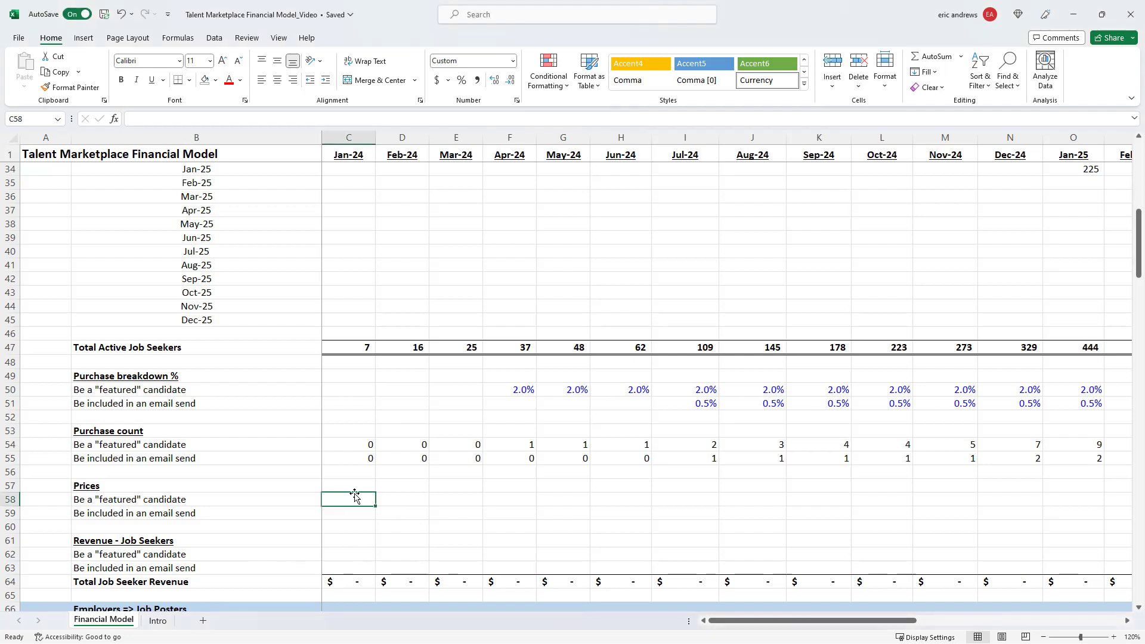
type("49")
key("ctrl+Return")
key("Down")
type("29")
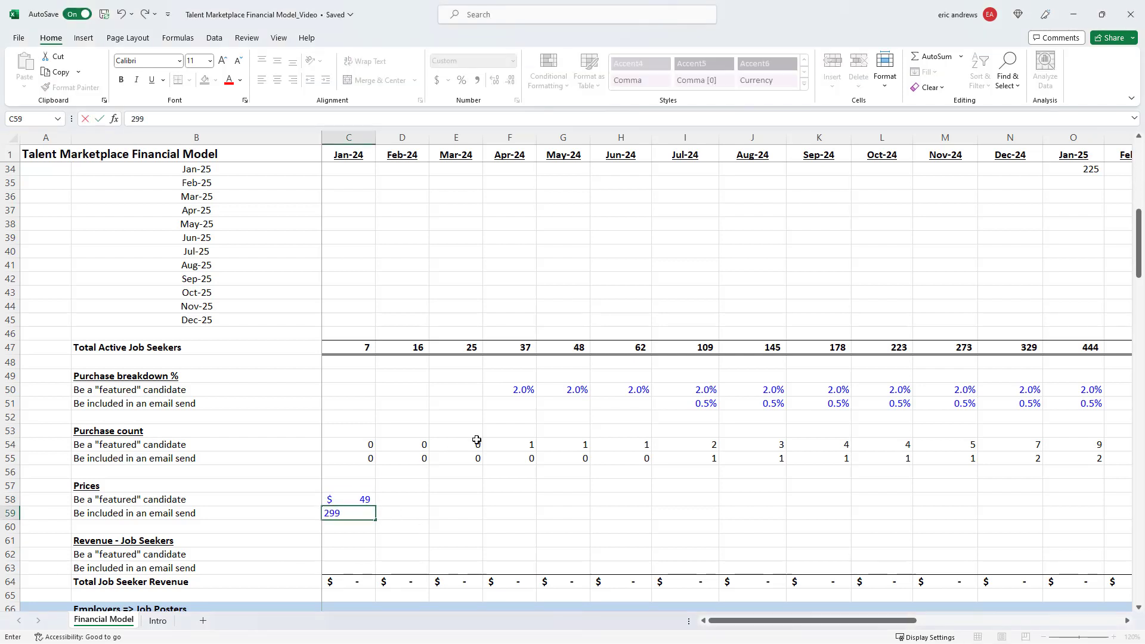
key("ctrl+Return")
Copy the Jan-24 featured candidate and email send prices in C58:C59 across every month through Dec-25
key("shift+Up")
key("ctrl+c")
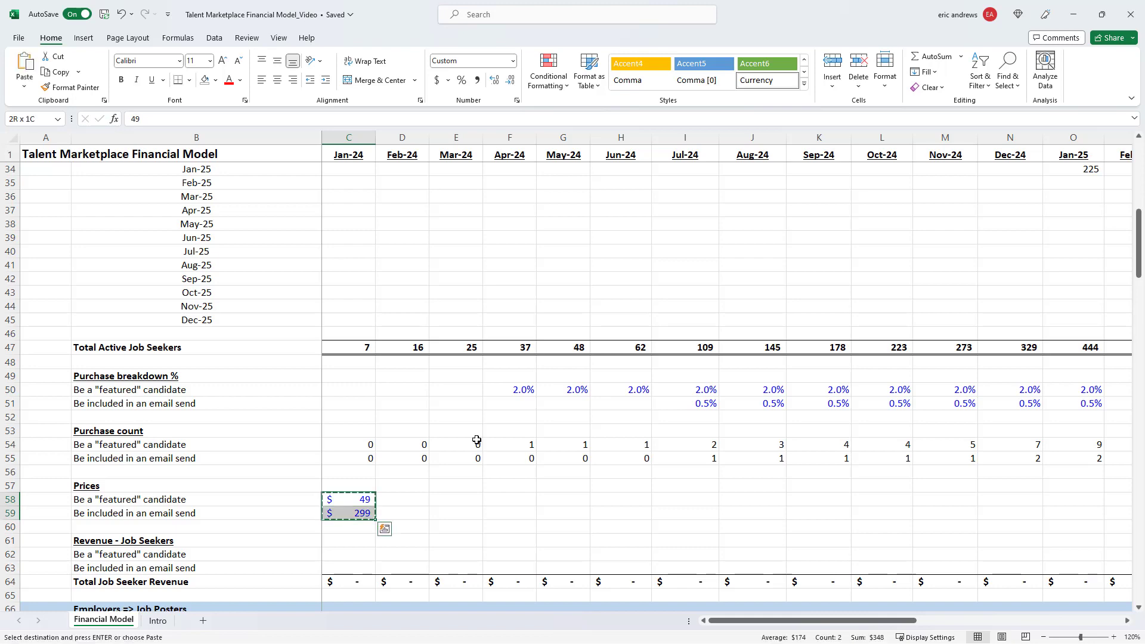
key("shift+Right")
key("shift+Right")
key("shift+Right")
key("shift+Right")
key("shift+Right")
key("shift+Right")
key("shift+Right")
key("shift+Right")
key("shift+Right")
key("shift+Right")
key("shift+Right")
key("shift+Right")
key("shift+Right")
key("shift+Right")
key("shift+Right")
key("shift+Right")
key("shift+Right")
key("shift+Right")
key("shift+Right")
key("shift+Right")
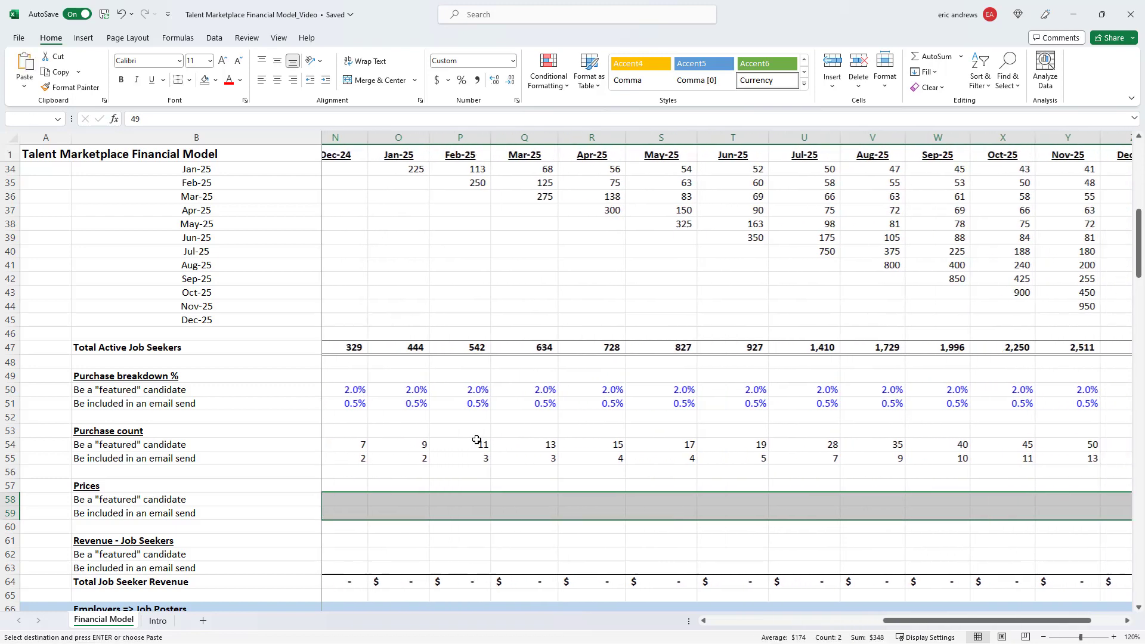
key("shift+Right")
key("shift+Right")
key("shift+Left")
key("shift+Left")
key("ctrl+v")
key("Left")
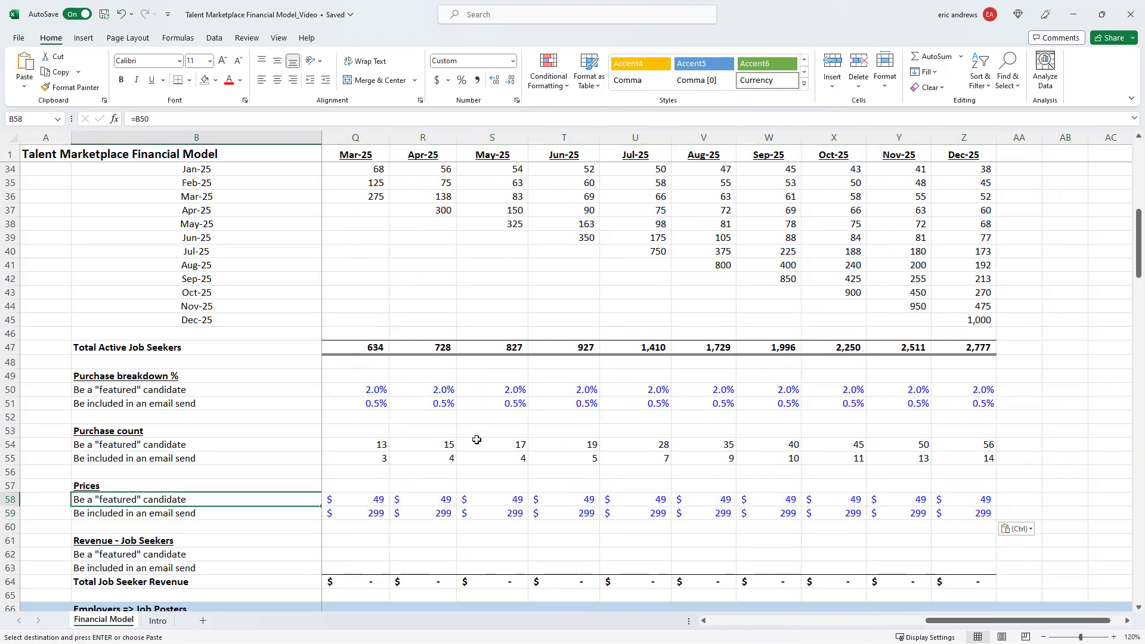
key("Right")
key("Escape")
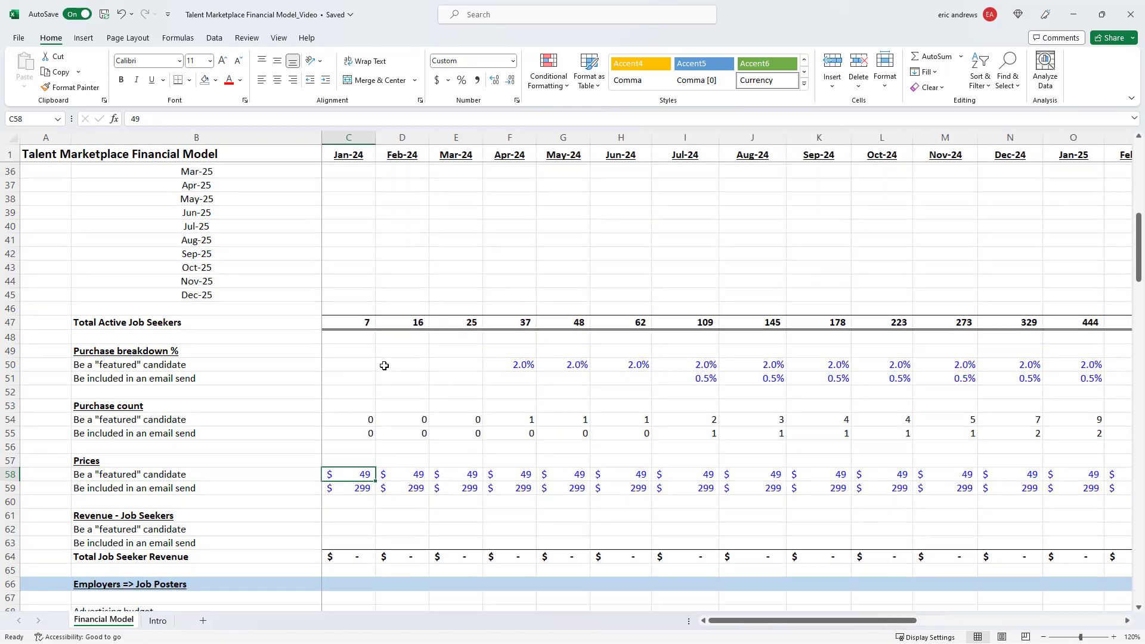
scroll(417, 370, "down", 2)
left_click(474, 386)
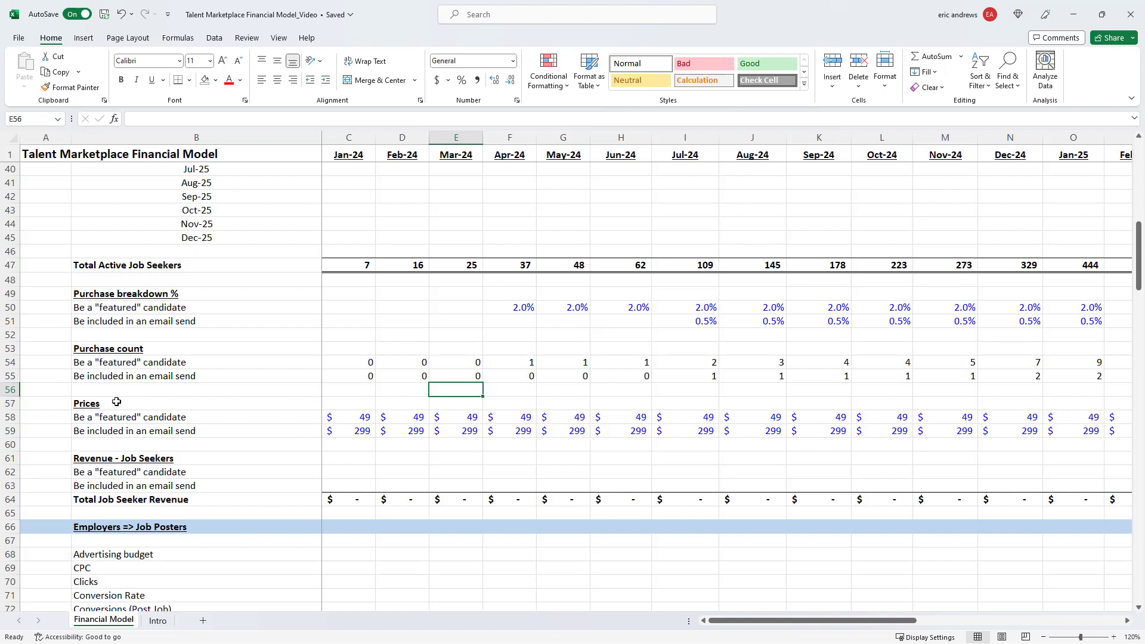
left_click(305, 471)
left_click(345, 460)
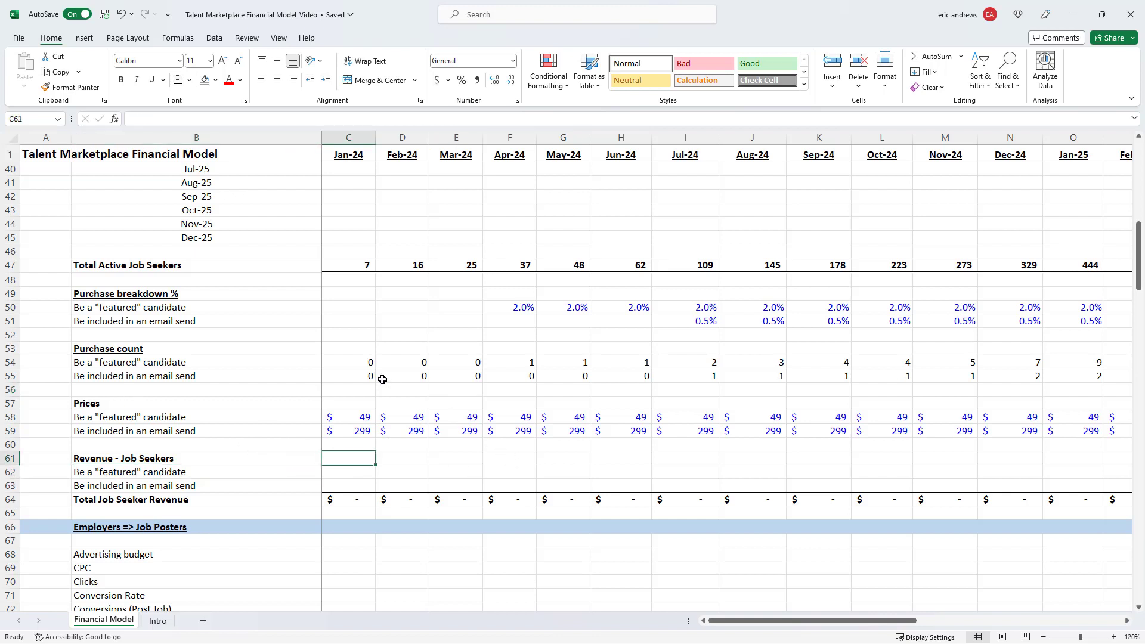
type("=")
left_click(360, 363)
type("*")
left_click(361, 416)
key("Return")
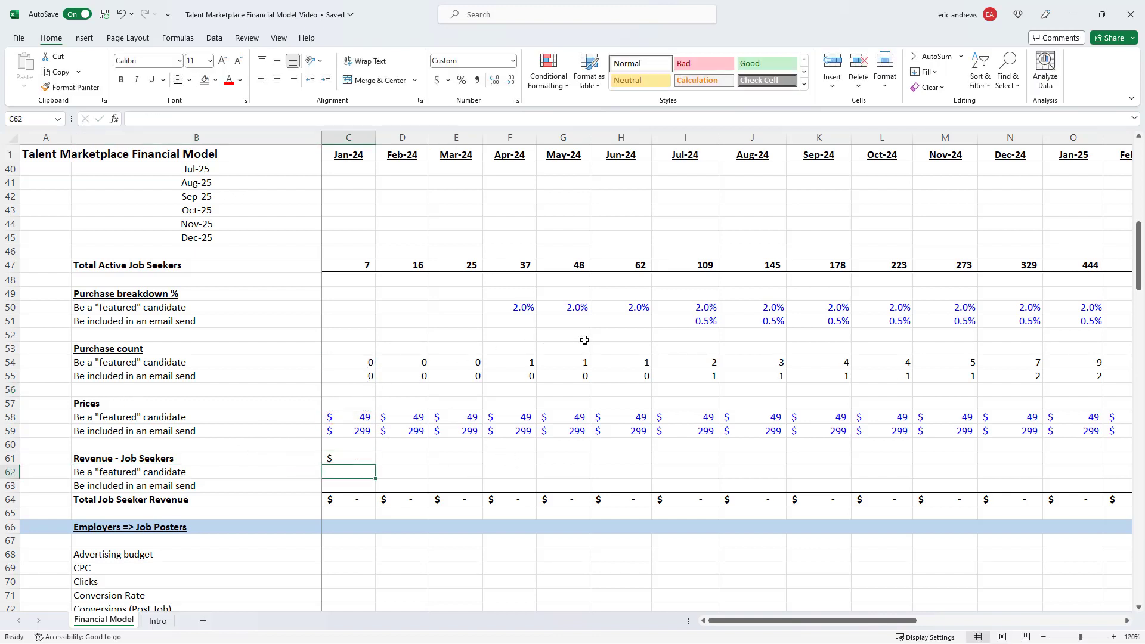
key("Up")
Calculate Jan-24 featured candidate revenue in C62 as purchase count times price, =C54*C58
key("Down")
type("=")
left_click(340, 361)
type("*")
left_click(351, 417)
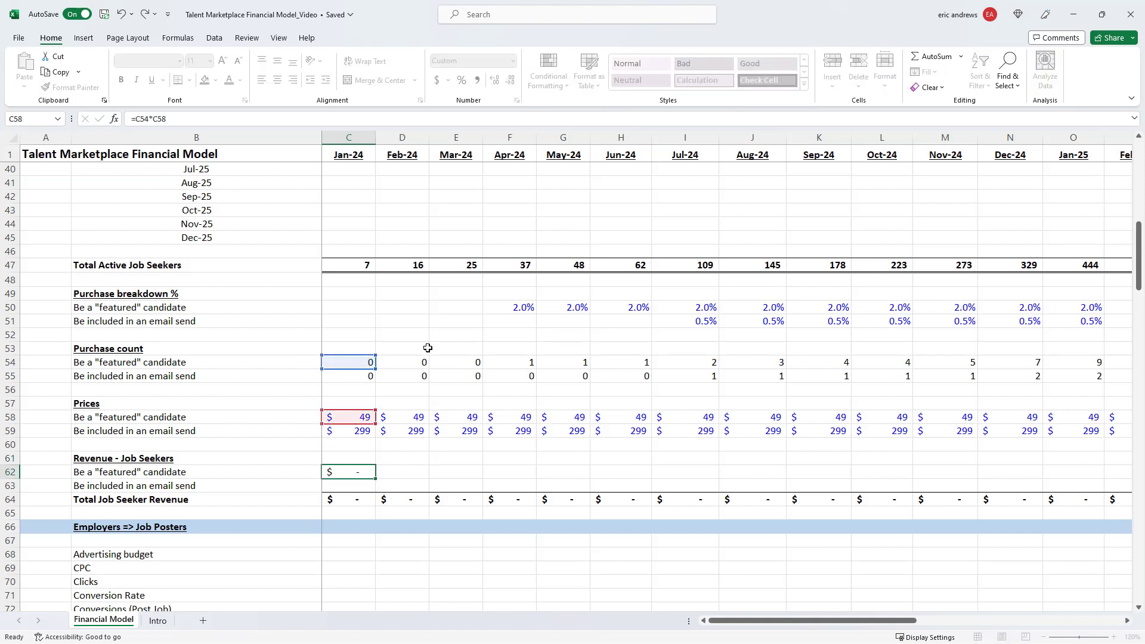
key("Return")
Calculate Jan-24 email send revenue in C63 as purchase count times price, =C55*C59
type("=")
left_click(361, 376)
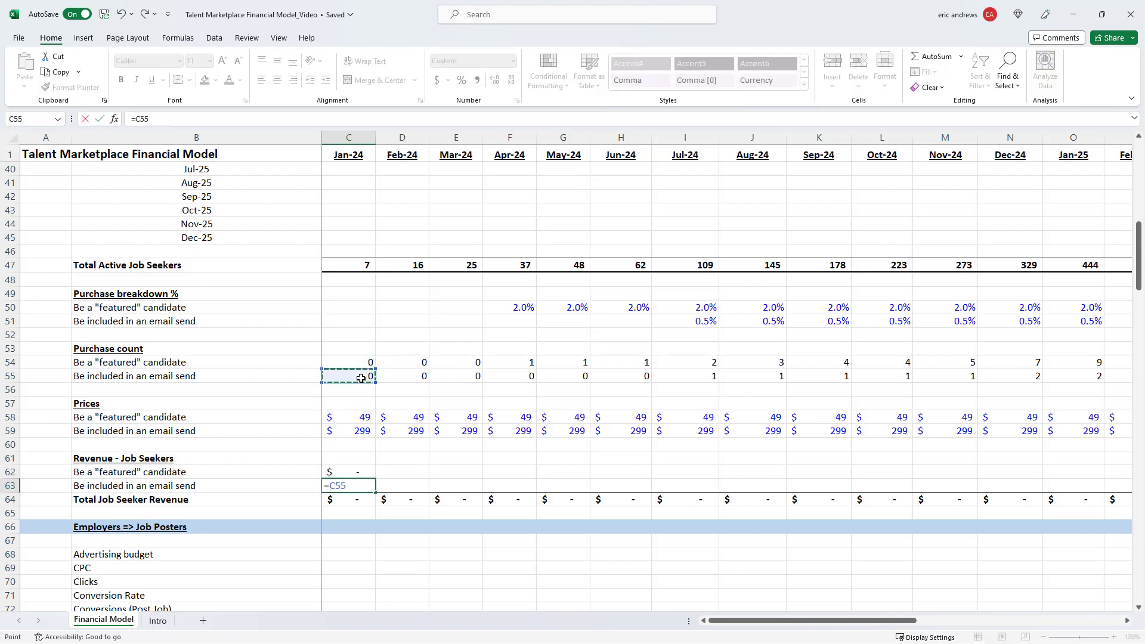
type("*")
left_click(360, 432)
key("Return")
Copy the two job seeker revenue formulas in C62:C63 across all months through Dec-25
key("Up")
key("shift+Up")
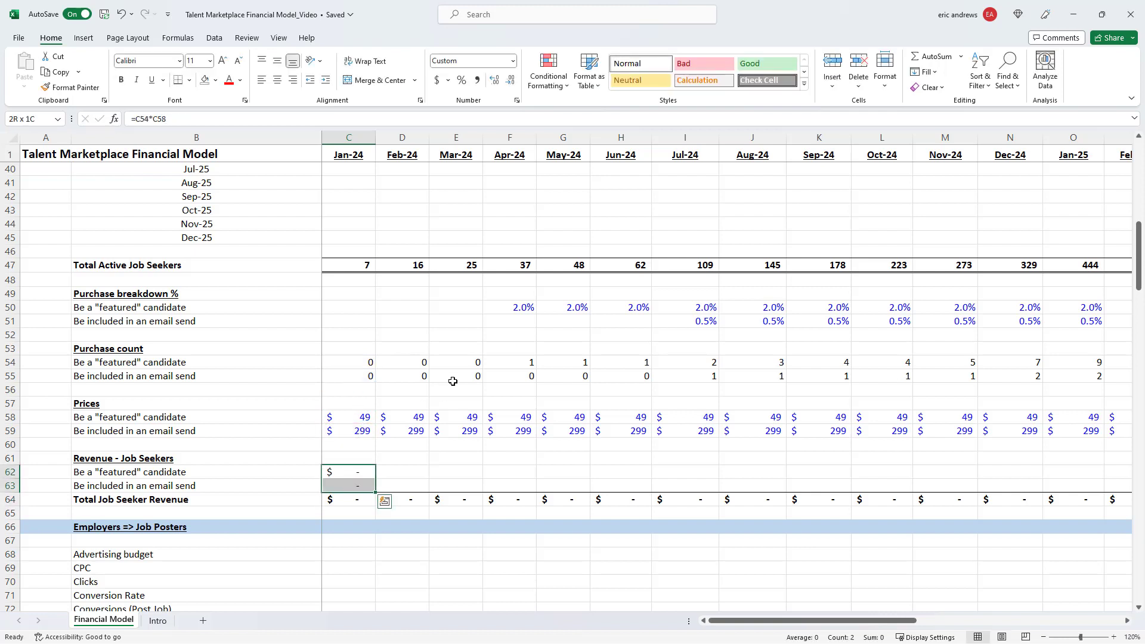
key("ctrl+c")
key("shift+Right")
key("shift+Right")
key("shift+Right")
key("shift+Right")
key("shift+Right")
key("shift+Right")
key("shift+Right")
key("shift+Right")
key("shift+Right")
key("shift+Right")
key("shift+Right")
key("shift+Right")
key("shift+Right")
key("shift+Right")
key("shift+Right")
key("shift+Right")
key("shift+Right")
key("shift+Right")
key("shift+Right")
key("shift+Right")
key("shift+Right")
key("shift+Right")
key("shift+Right")
key("shift+Right")
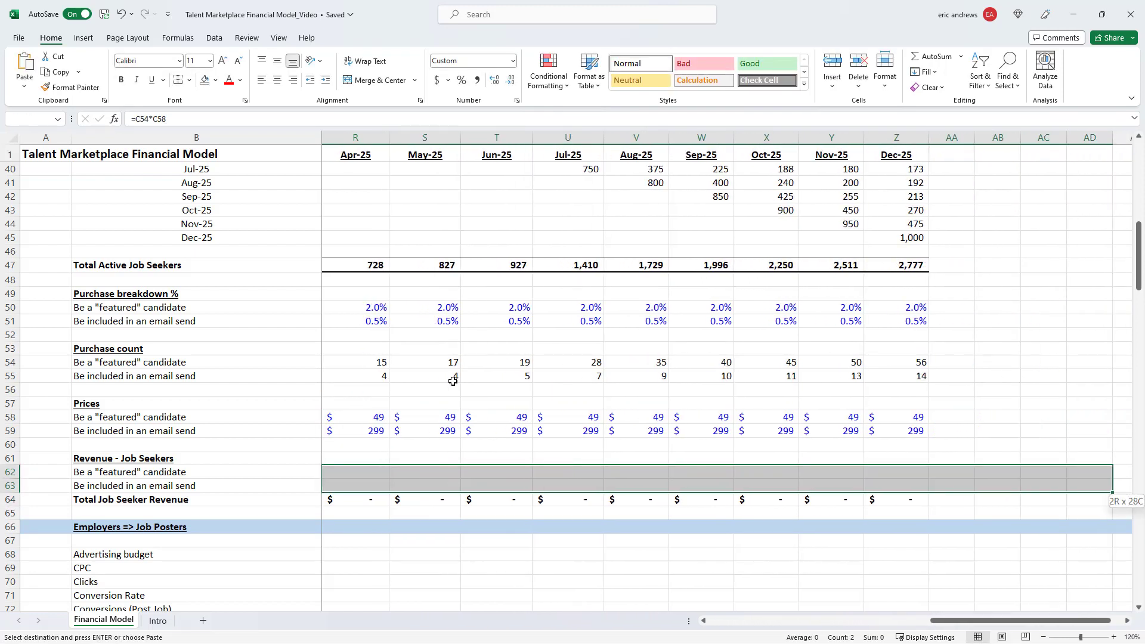
key("shift+Left")
key("shift+Left")
key("shift+Left")
key("shift+Left")
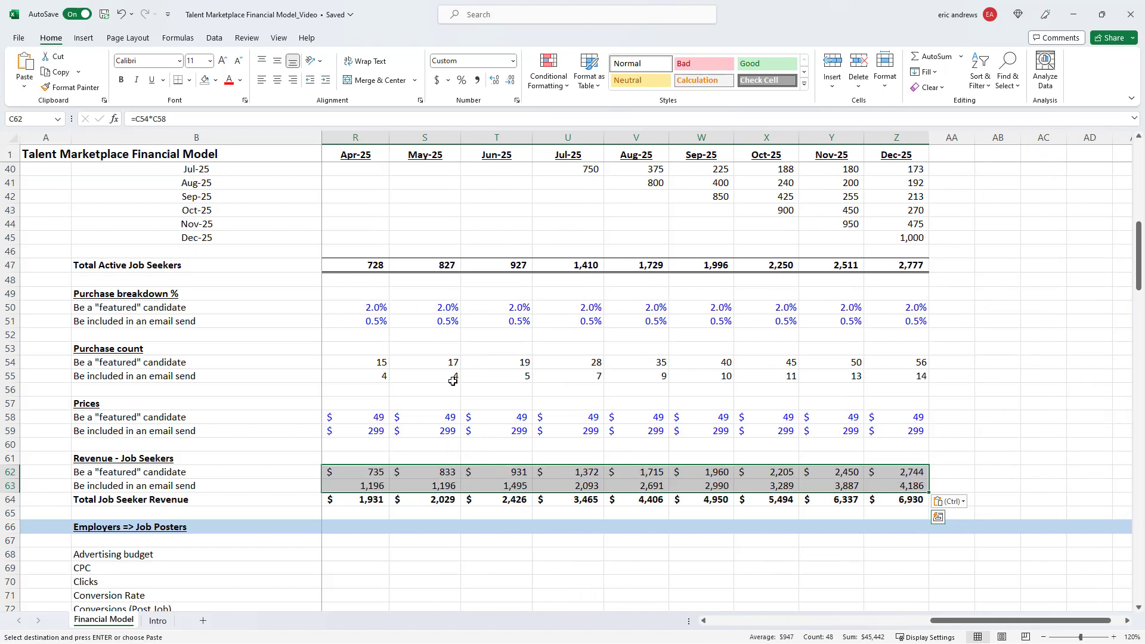
Review the Total Job Seeker Revenue row across 2024 and 2025, along with the job seeker assumptions and retention rows feeding it
left_click(568, 500)
key("Left")
key("Left")
key("Left")
key("Left")
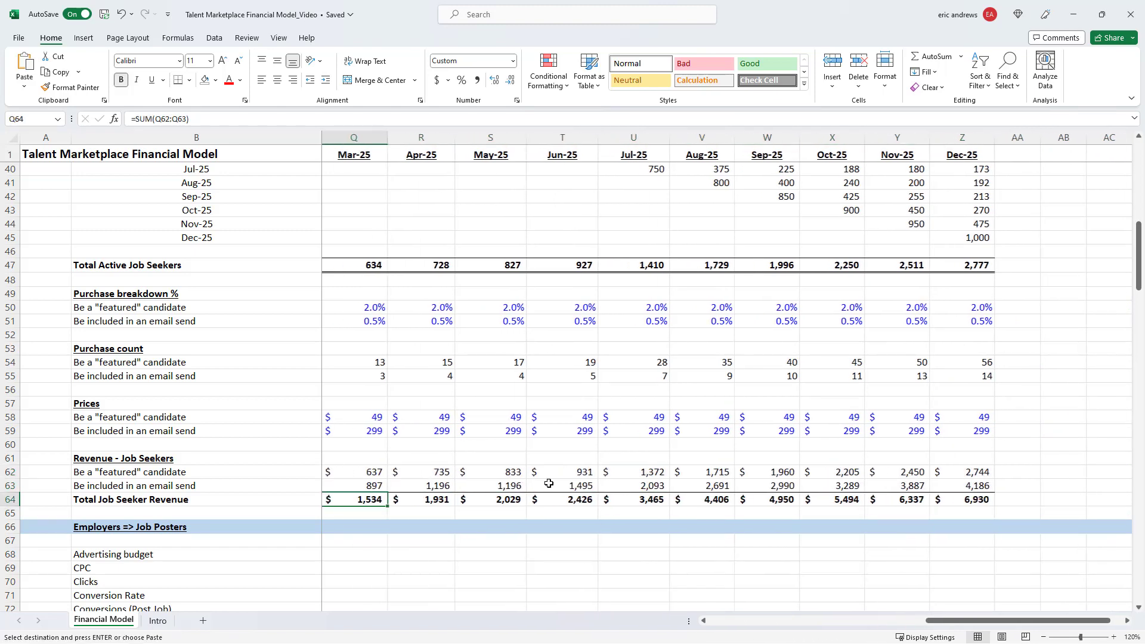
key("Right")
key("Right")
key("Right")
key("Right")
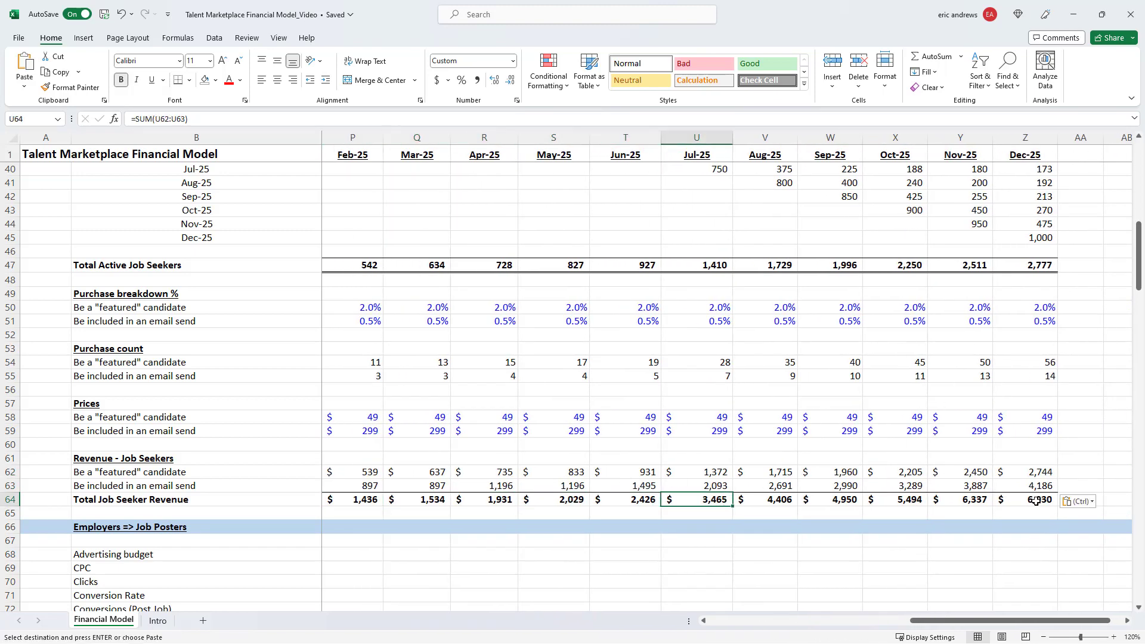
key("ctrl+Right")
key("Left")
key("Left")
key("ctrl+Left")
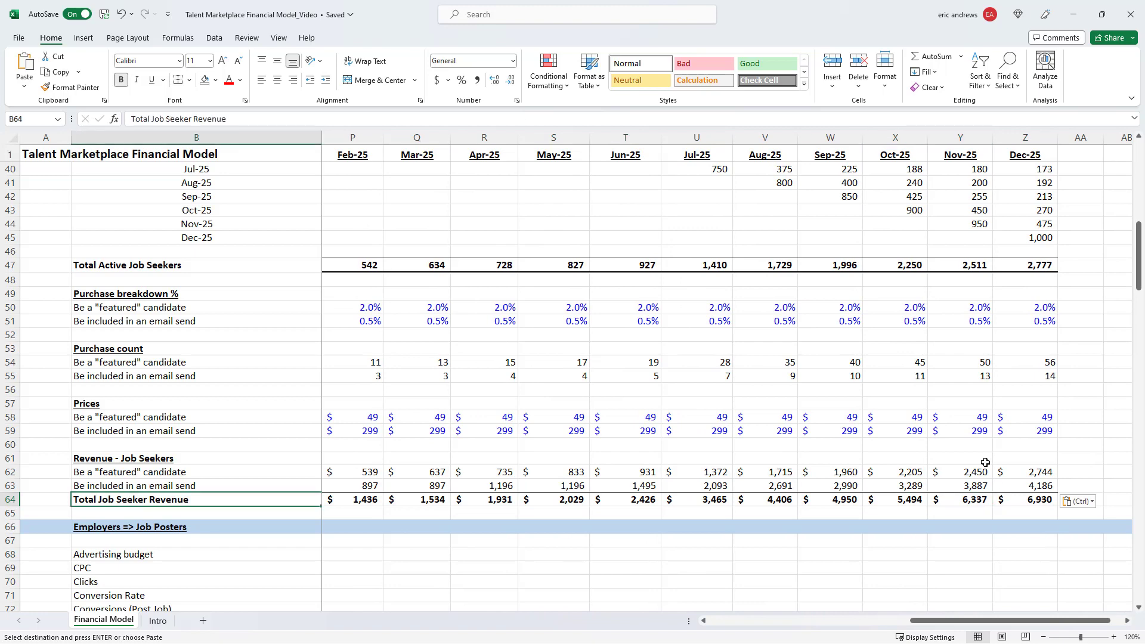
key("Right")
key("Escape")
key("Escape")
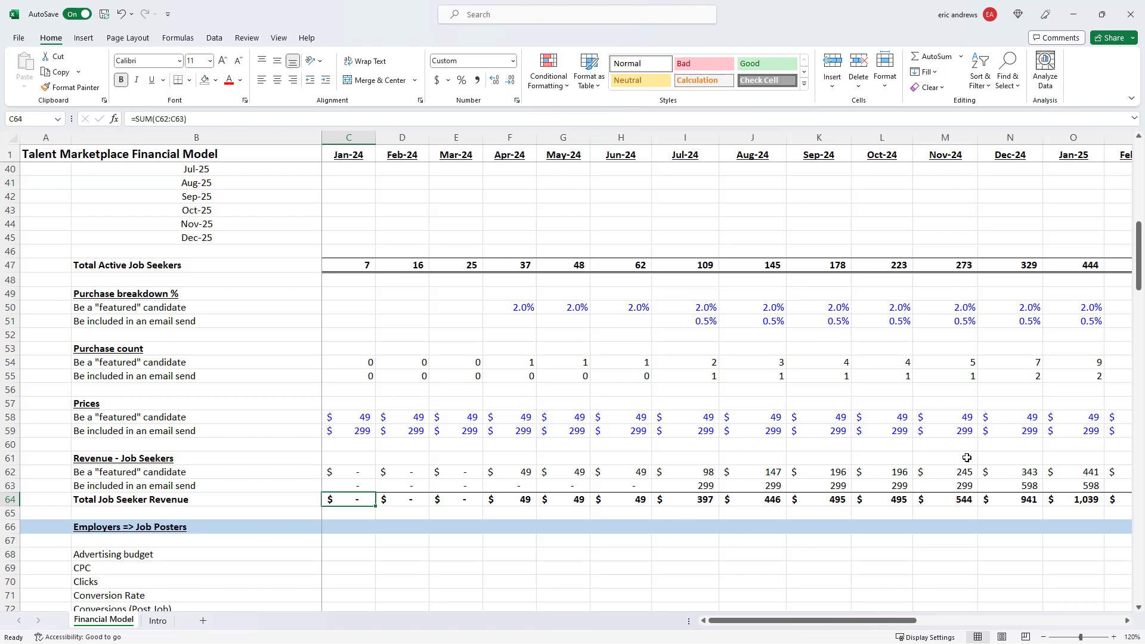
scroll(494, 454, "down", 2)
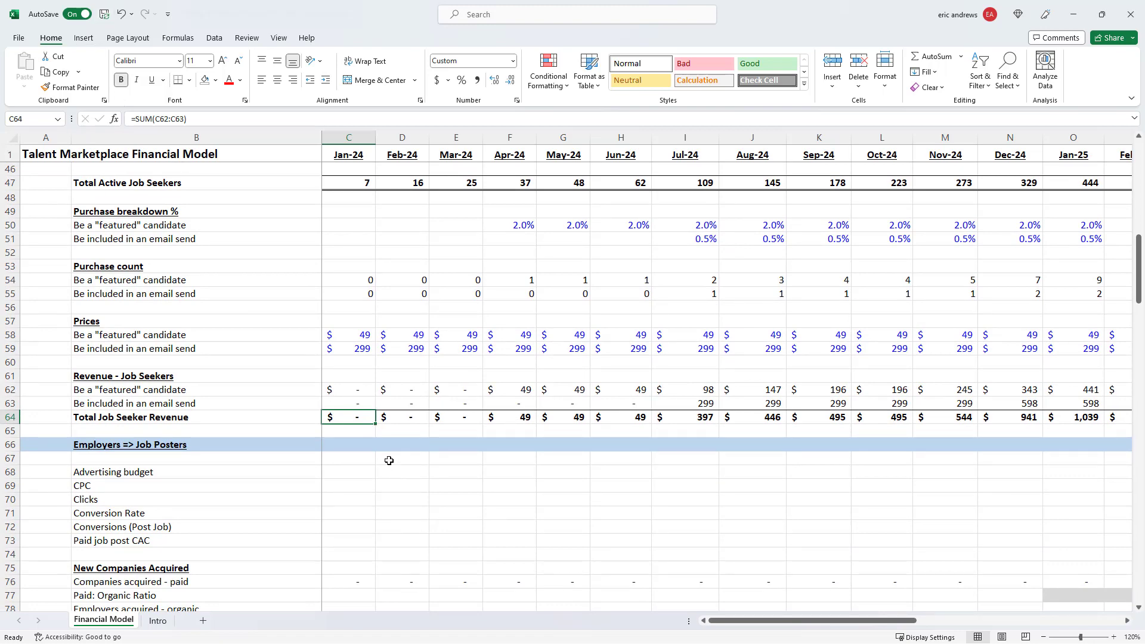
scroll(385, 413, "down", 1)
left_click(313, 429)
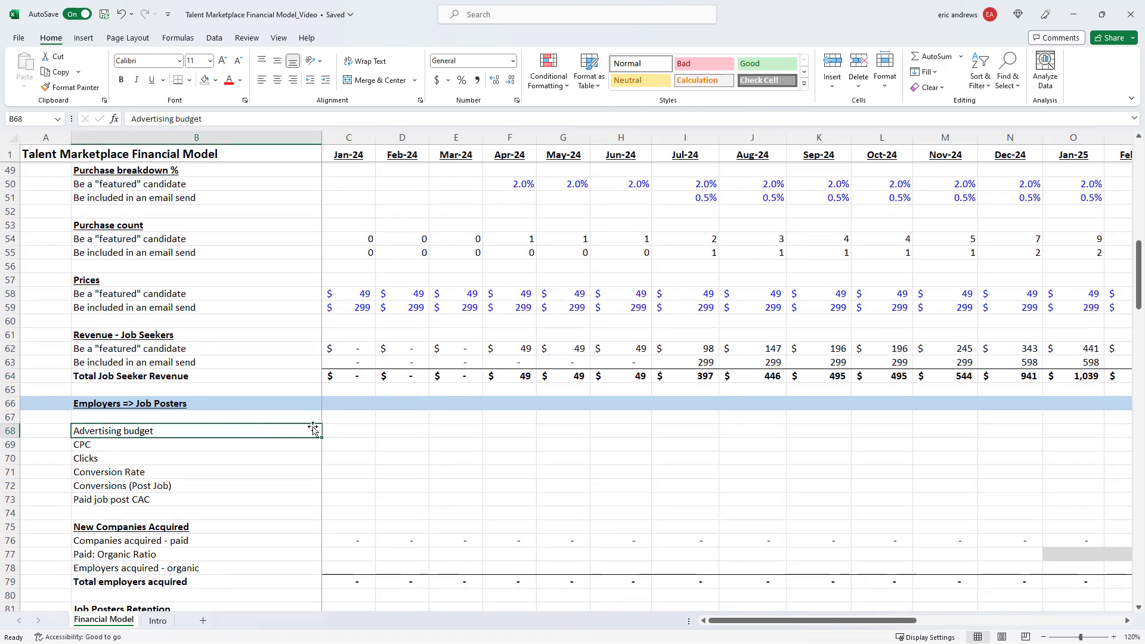
scroll(476, 429, "up", 11)
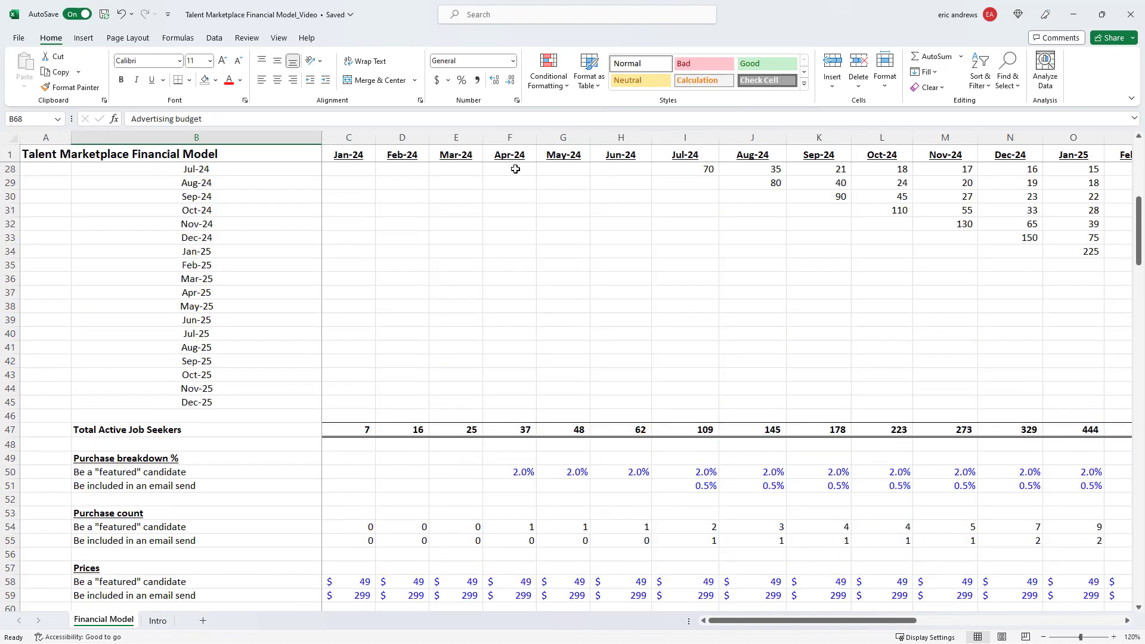
scroll(493, 502, "up", 5)
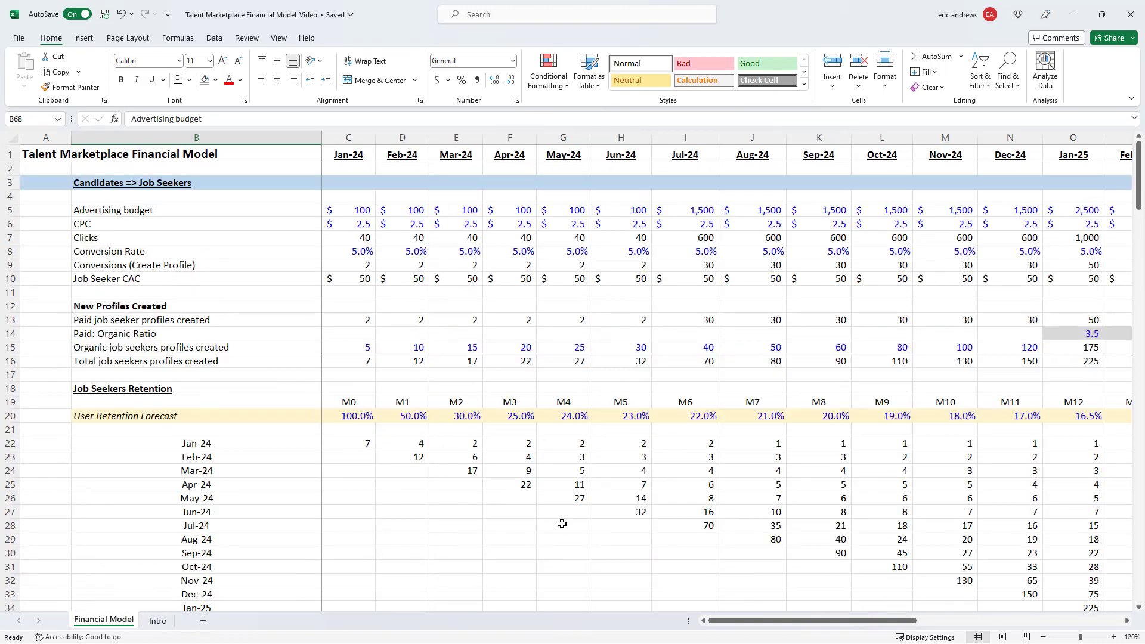
scroll(418, 455, "down", 17)
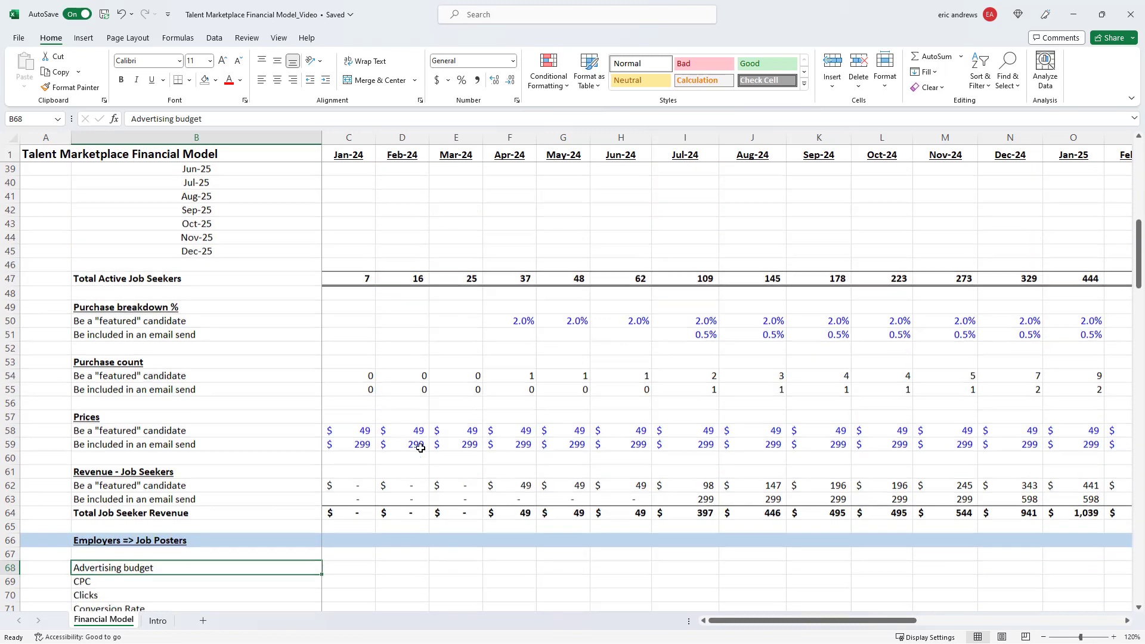
Enter a $0 advertising budget for job posters in C68 and copy it across Jan-24 through Jun-24
left_click(342, 379)
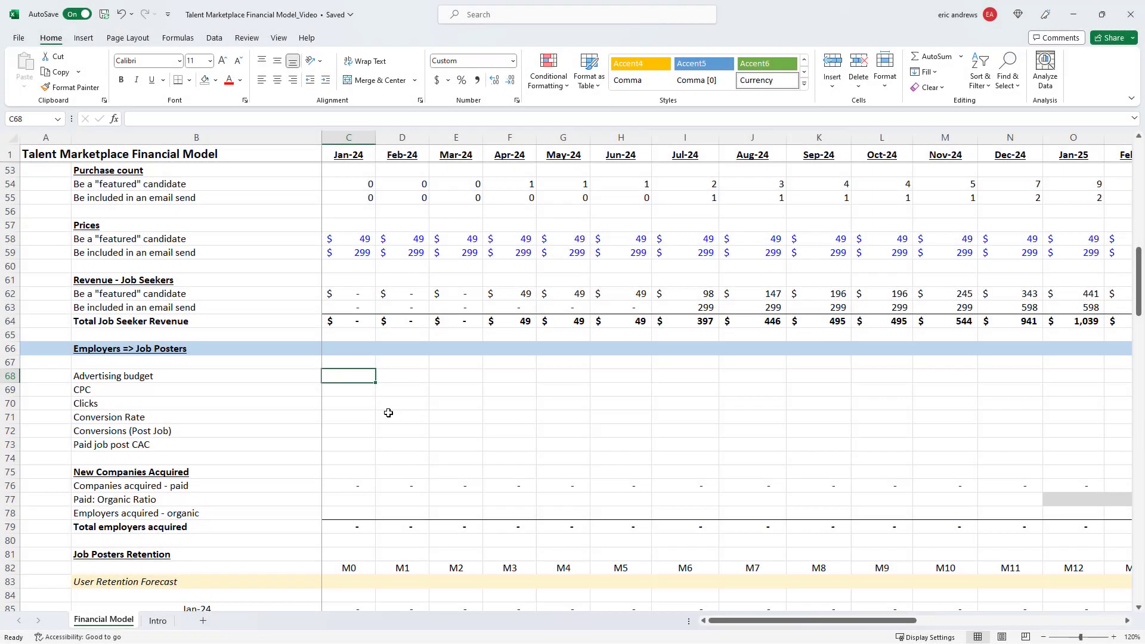
key("alt+Tab")
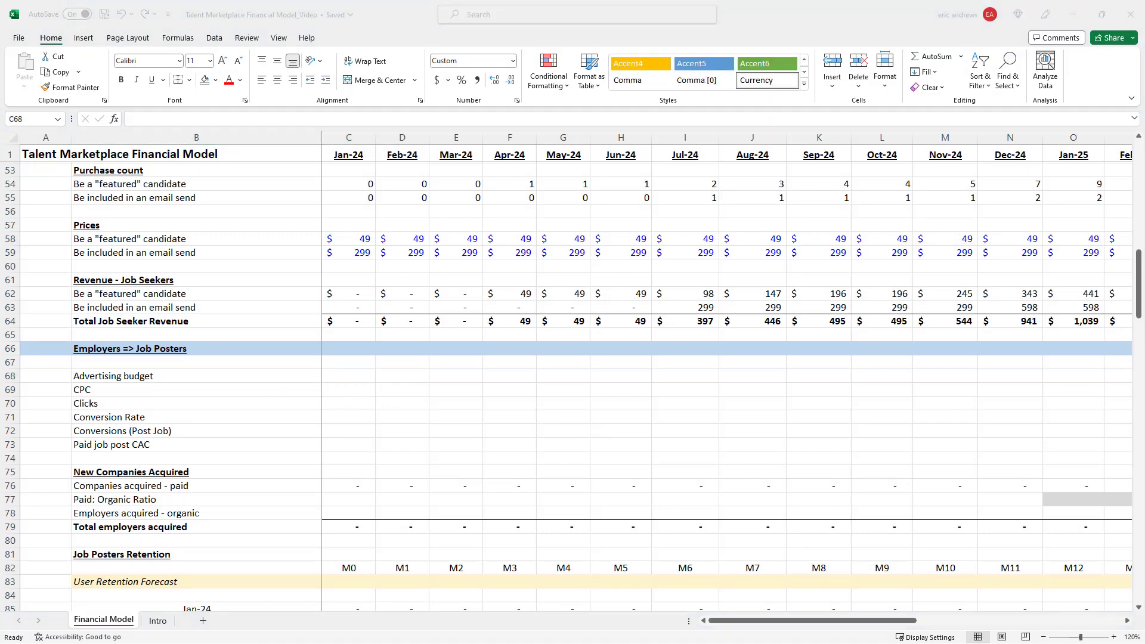
key("alt+Tab")
scroll(192, 322, "down", 1)
type("0")
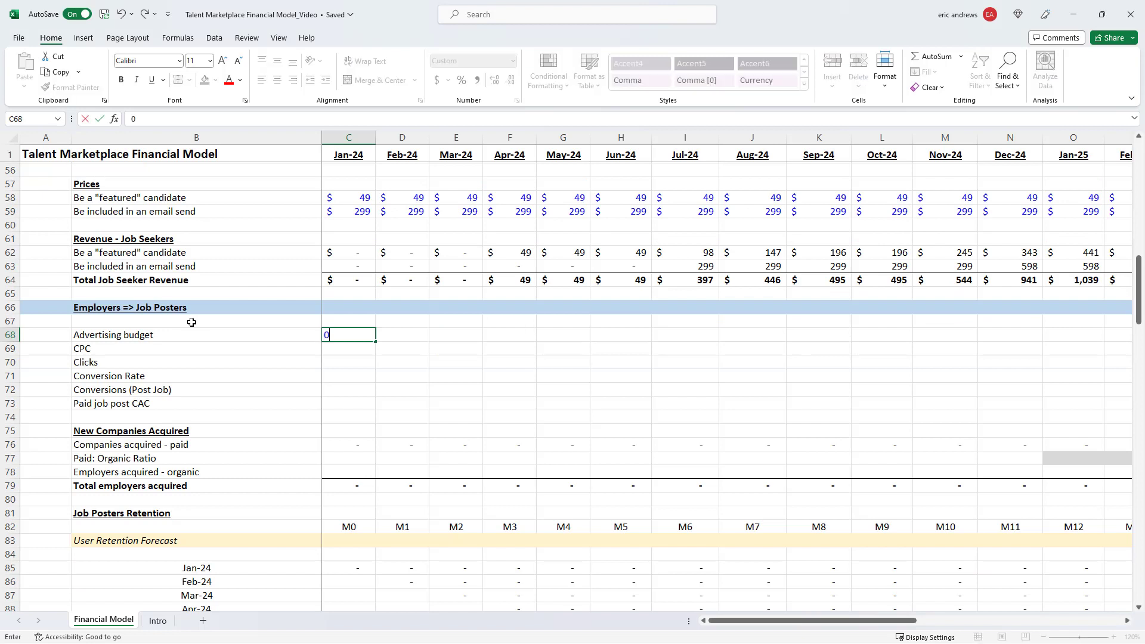
key("ctrl+Return")
key("ctrl+c")
key("shift+Right")
key("shift+Right")
key("shift+Right")
key("shift+Right")
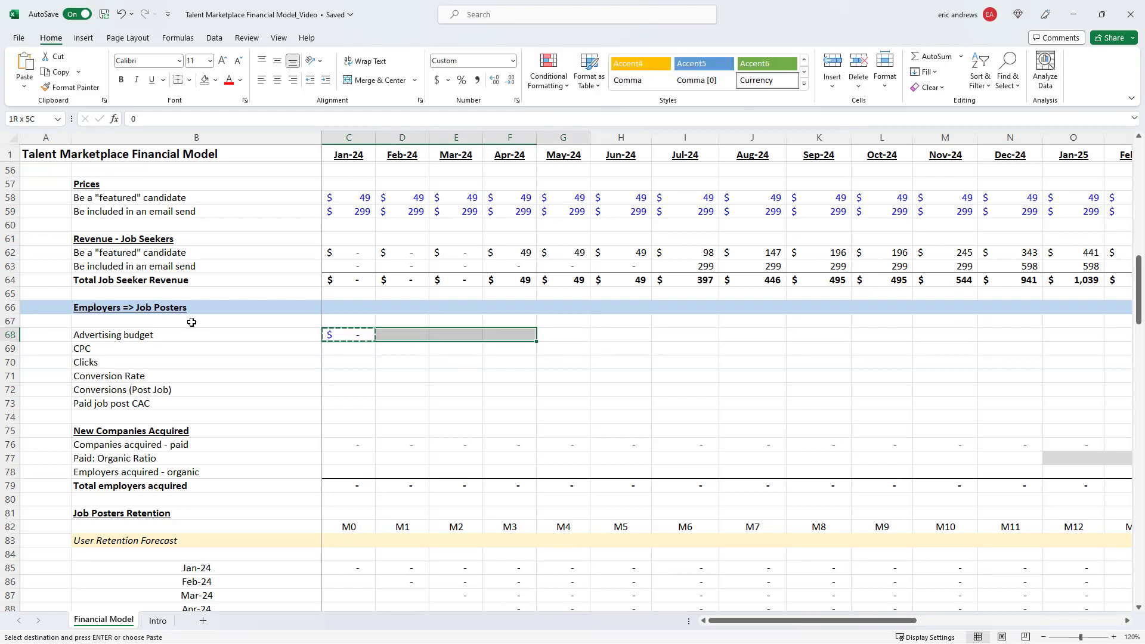
key("shift+Right")
key("ctrl+v")
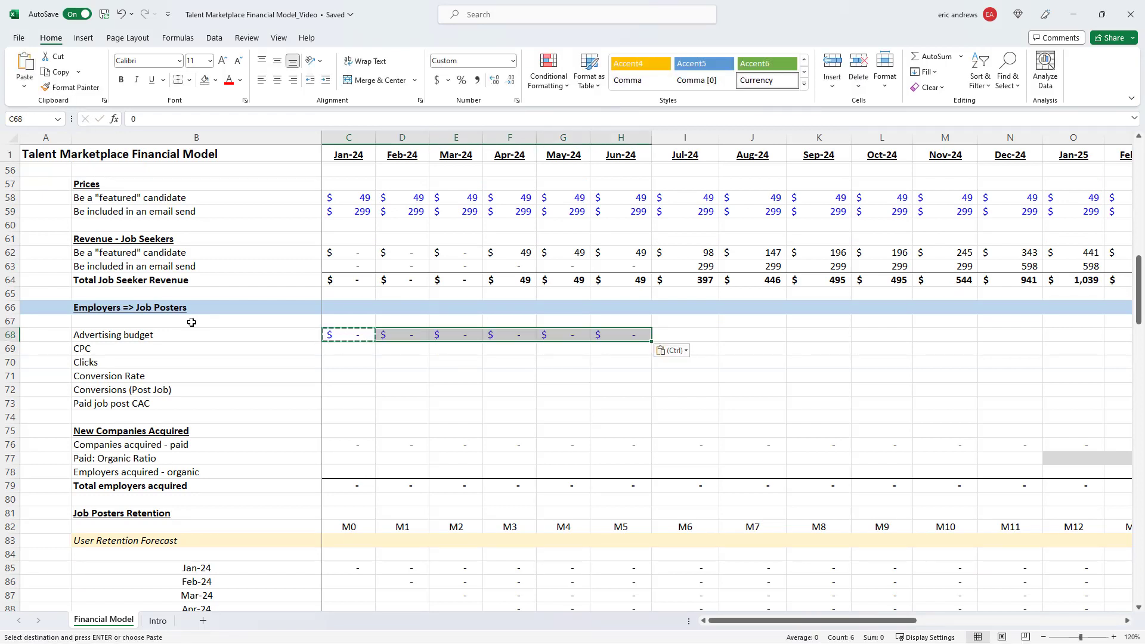
key("Down")
key("Right")
key("Escape")
key("Up")
key("Left")
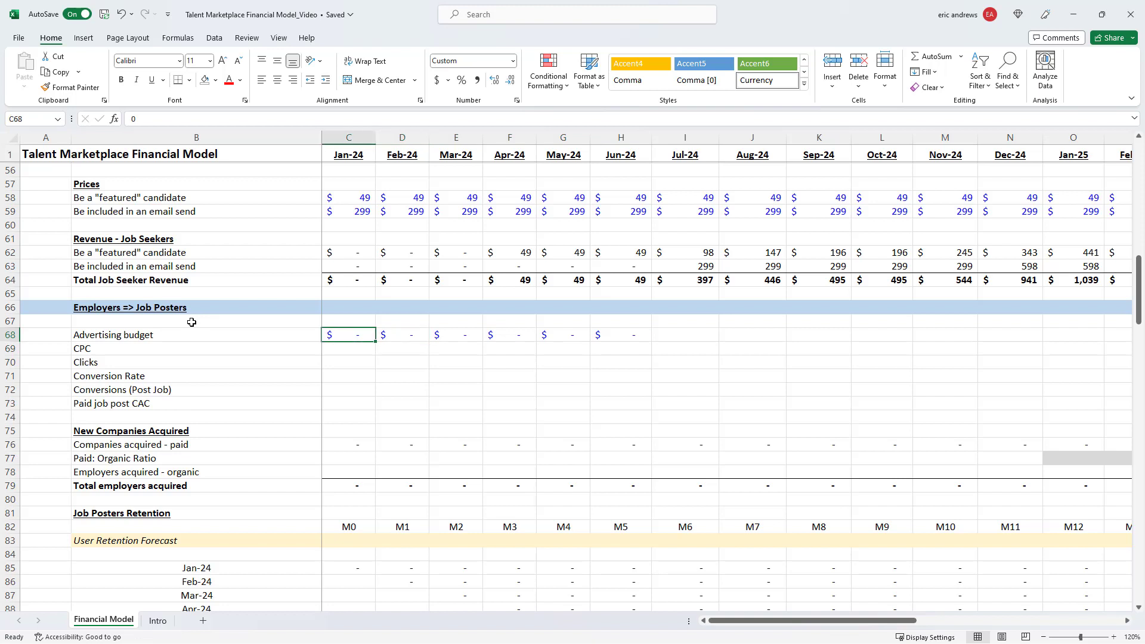
Set the employer advertising budget for Jul-24 to $2,500 in I68, reusing the Jun-24 cell's formatting
key("Down")
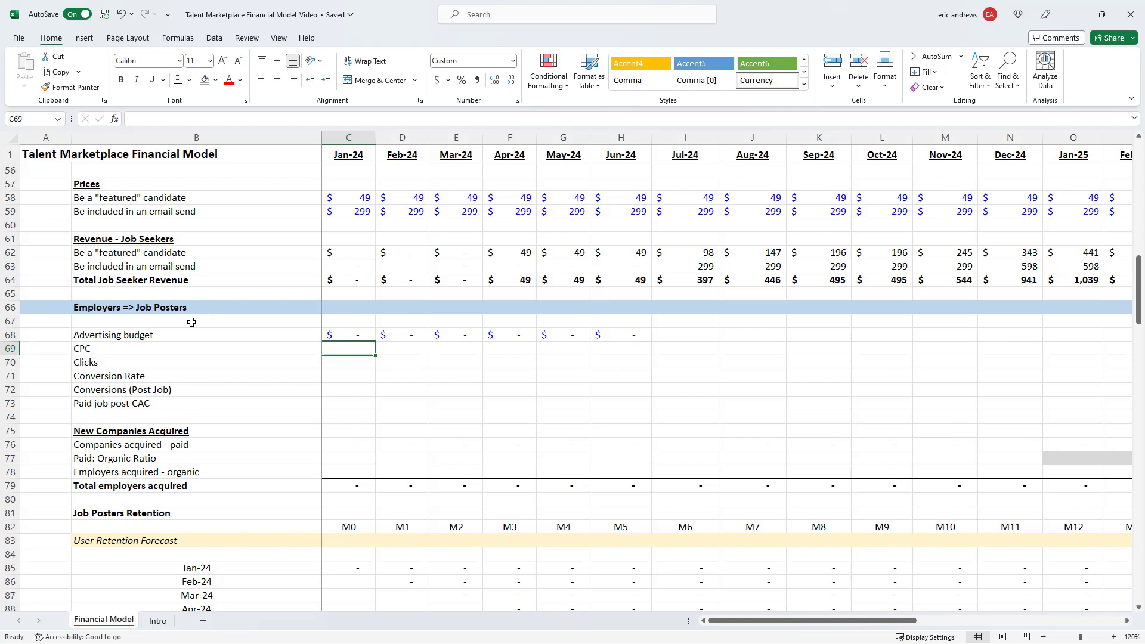
key("Right")
key("Right")
key("Right")
key("Right")
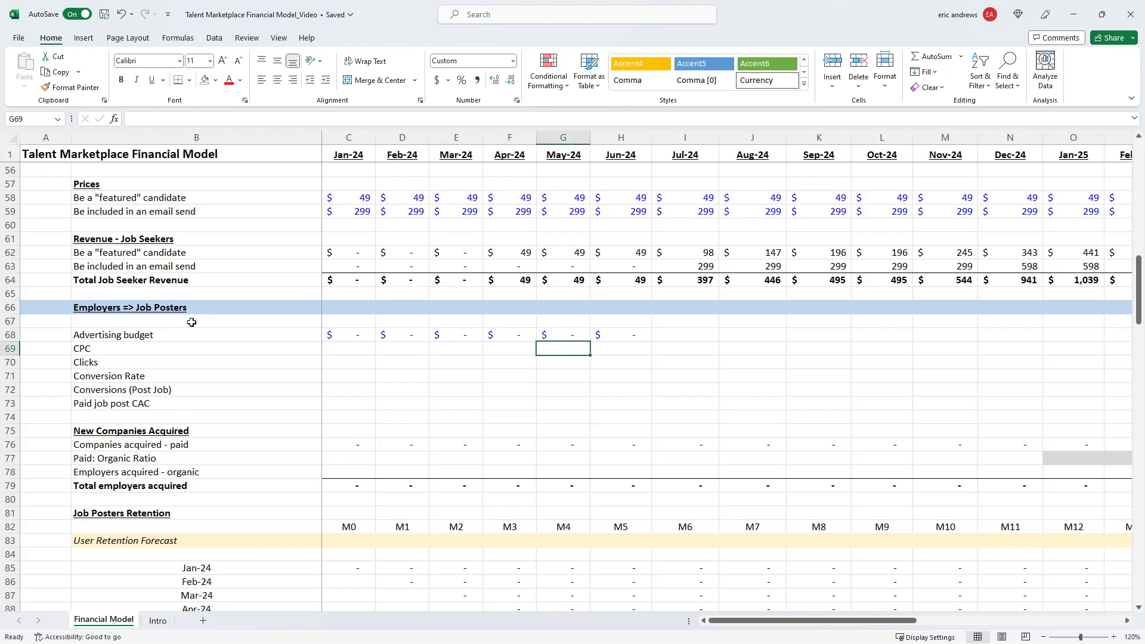
key("Up")
key("Right")
key("ctrl+c")
key("Right")
key("ctrl+v")
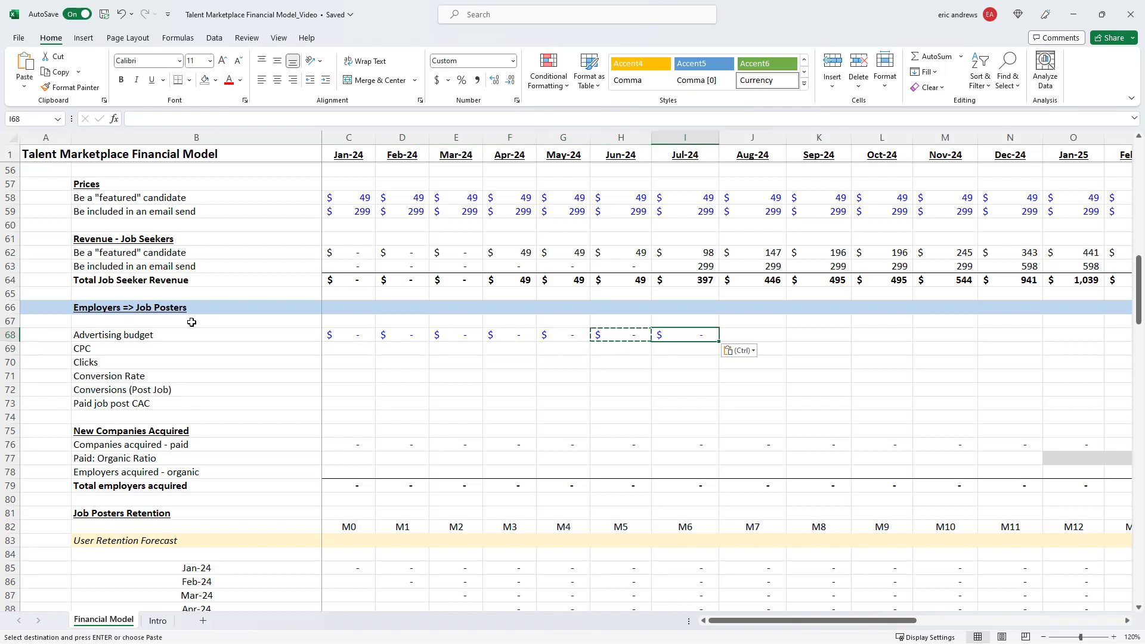
type("2500")
key("Return")
key("Up")
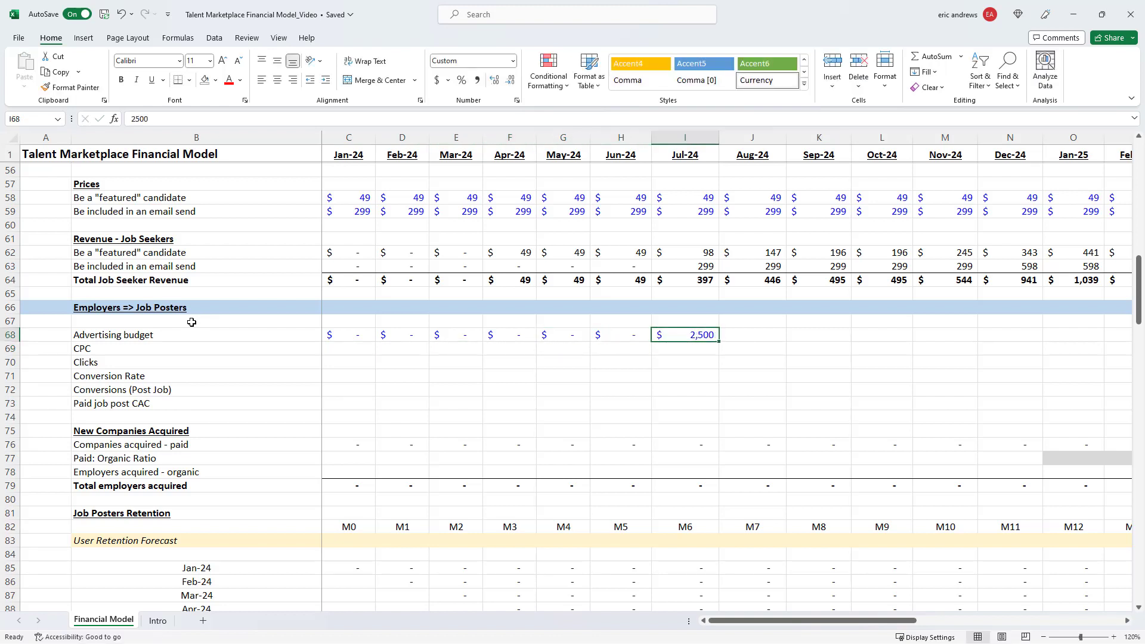
key("Down")
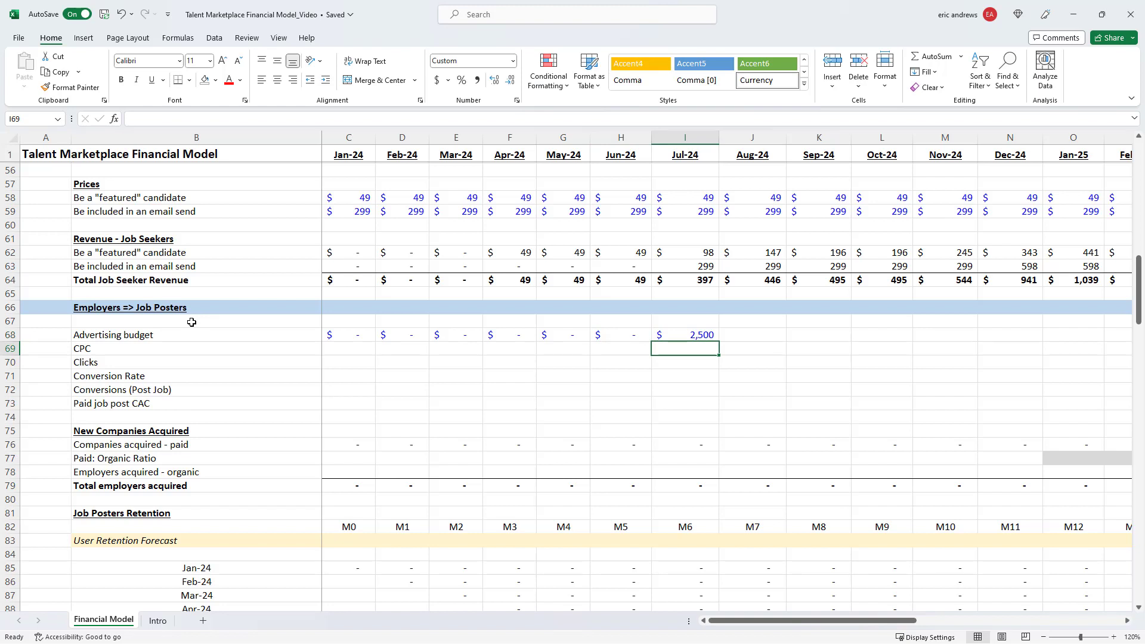
Copy the Jul-24 advertising budget across row 68 through Dec-24
key("Up")
key("ctrl+c")
key("shift+Right")
key("shift+Right")
key("shift+Right")
key("shift+Right")
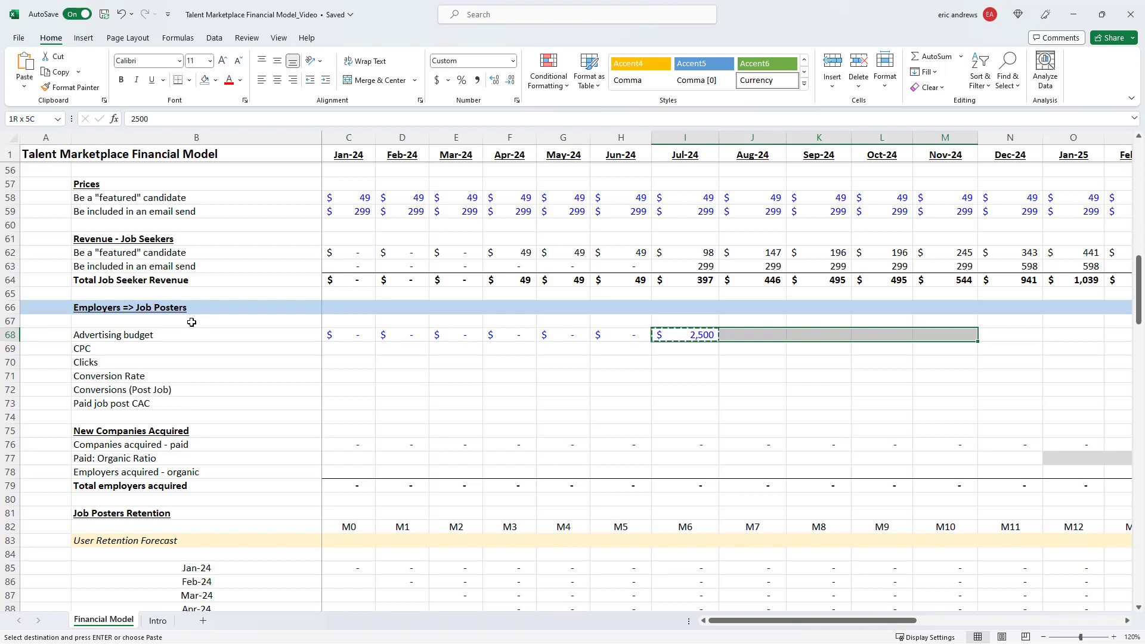
key("shift+Right")
key("ctrl+v")
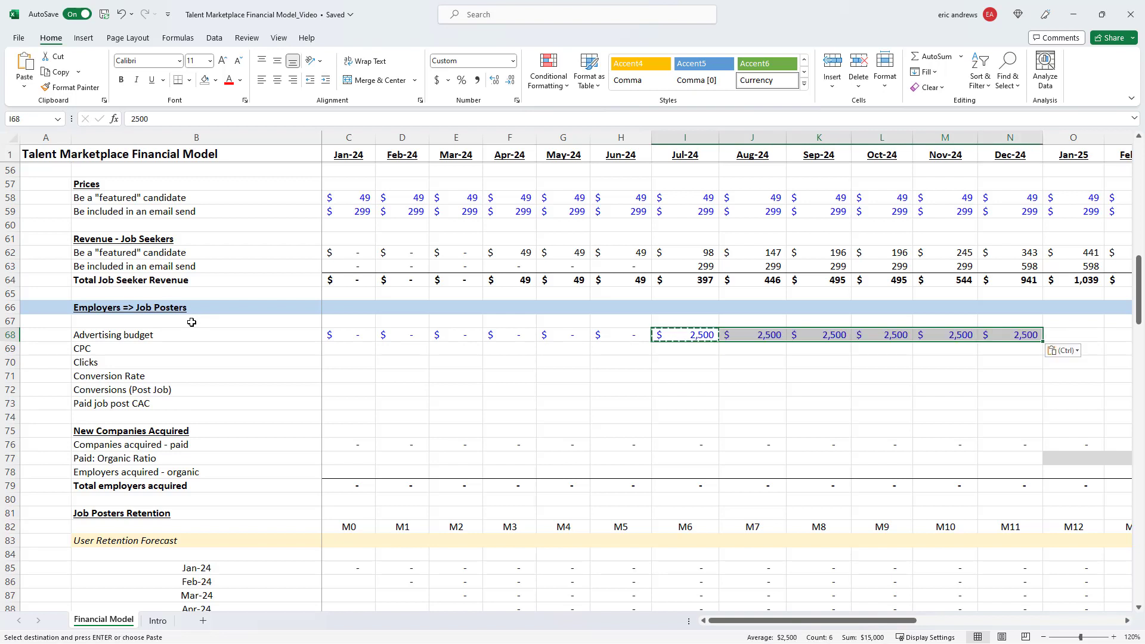
key("Escape")
key("Down")
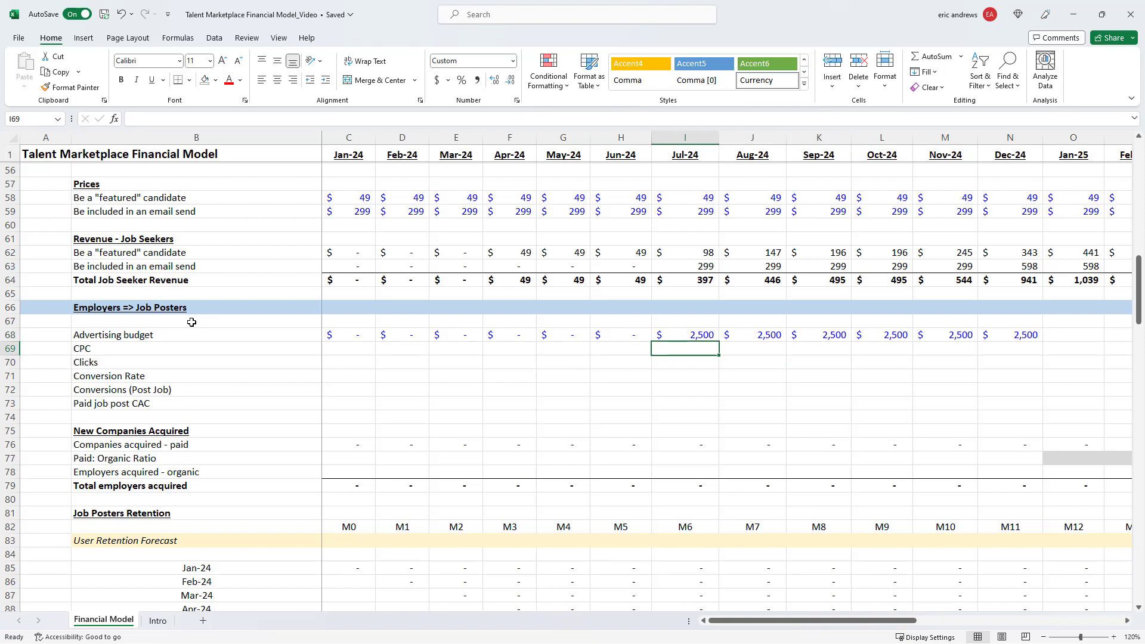
Enter an employer CPC of 5 for Jul-24 in row 69 and copy it through Dec-24
type("5")
key("ctrl+Return")
key("ctrl+c")
key("shift+Right")
key("shift+Right")
key("shift+Right")
key("shift+Right")
key("shift+Right")
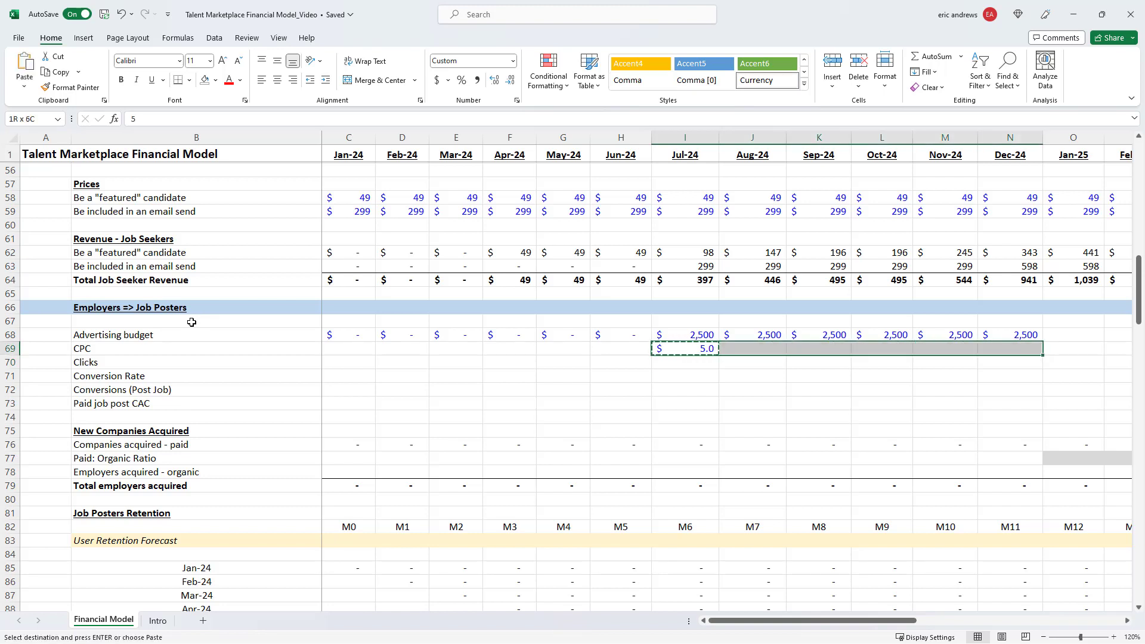
key("ctrl+v")
key("Escape")
Calculate the Jul-24 clicks in I70 as advertising budget divided by CPC, =I68/I69
key("Down")
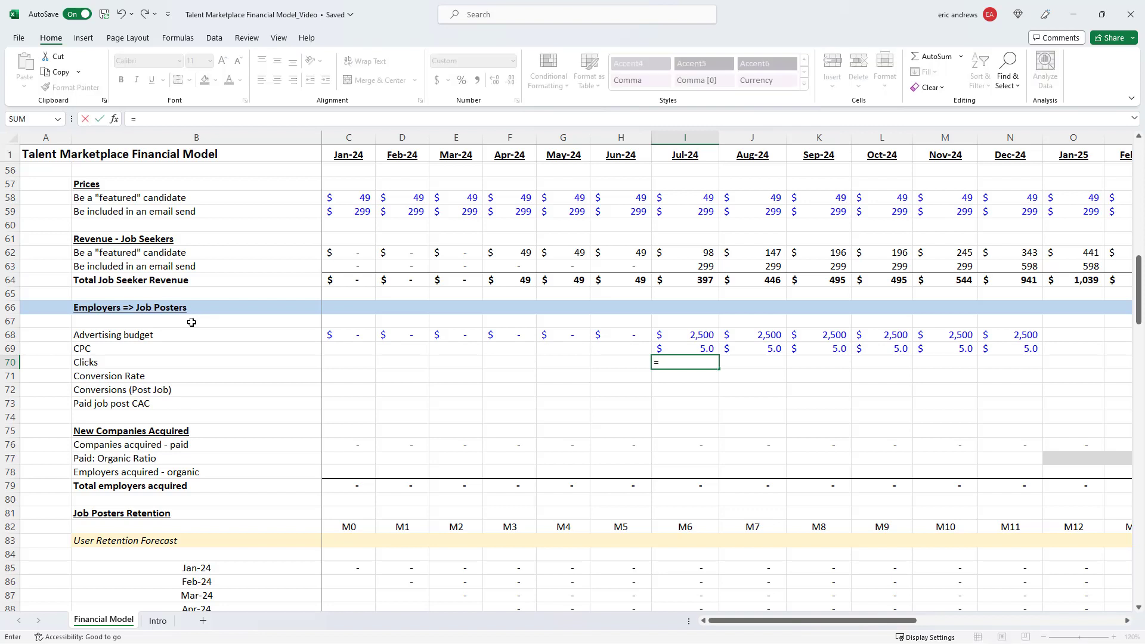
key("Up")
key("Up")
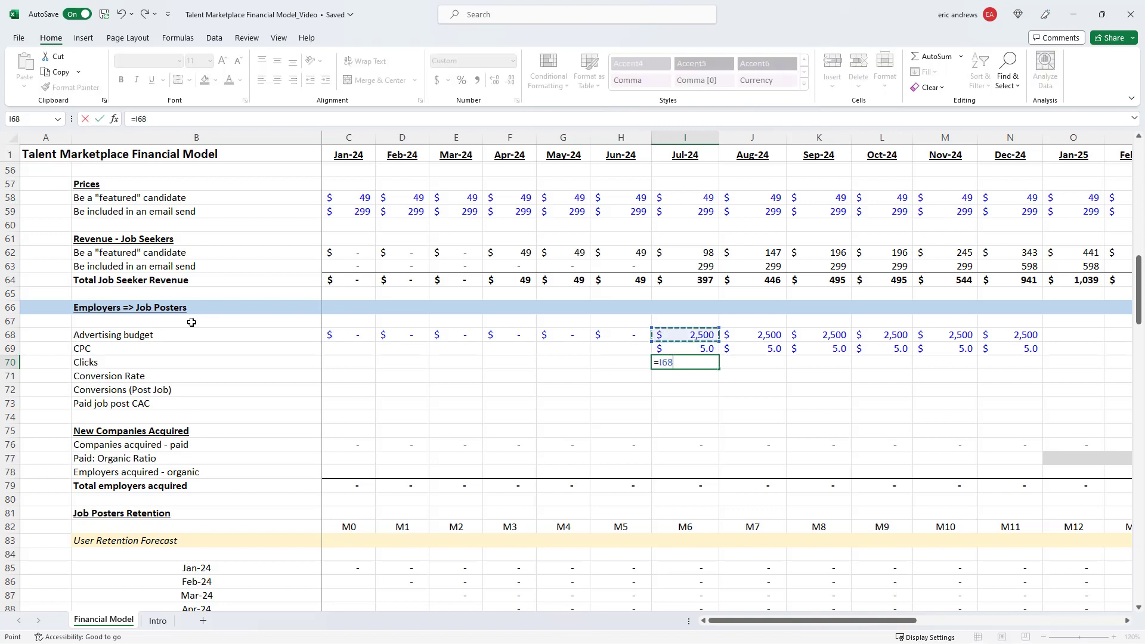
type("/")
key("Up")
key("ctrl+Return")
Copy the Jul-24 clicks formula across row 70 through Dec-24
key("ctrl+c")
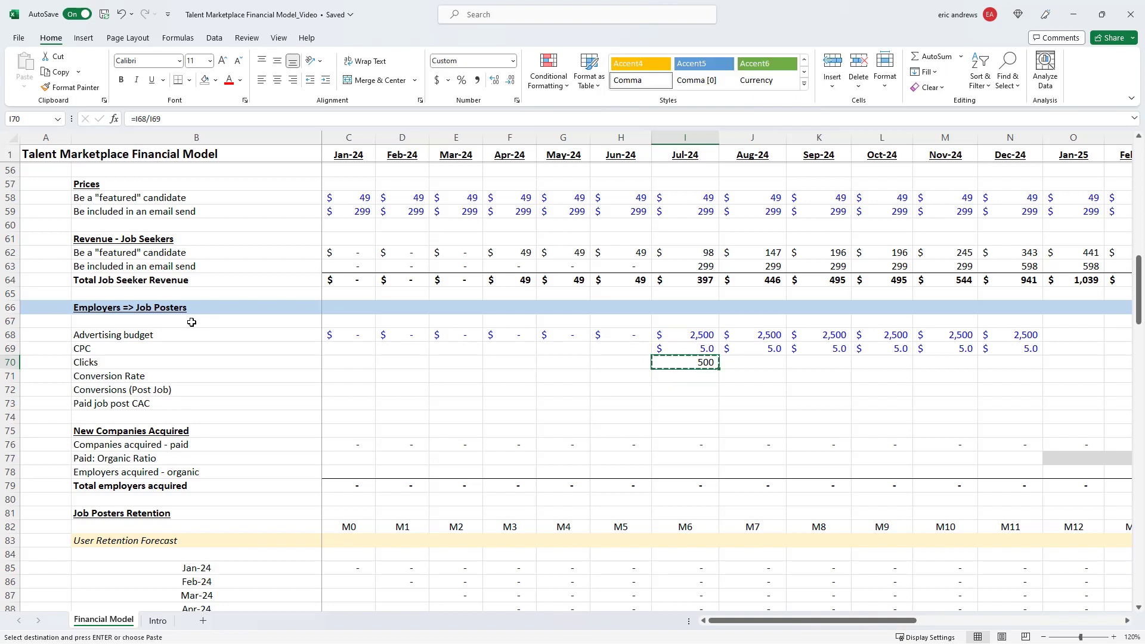
key("shift+Right")
key("shift+Right")
key("shift+Right")
key("shift+Right")
key("shift+Right")
key("Return")
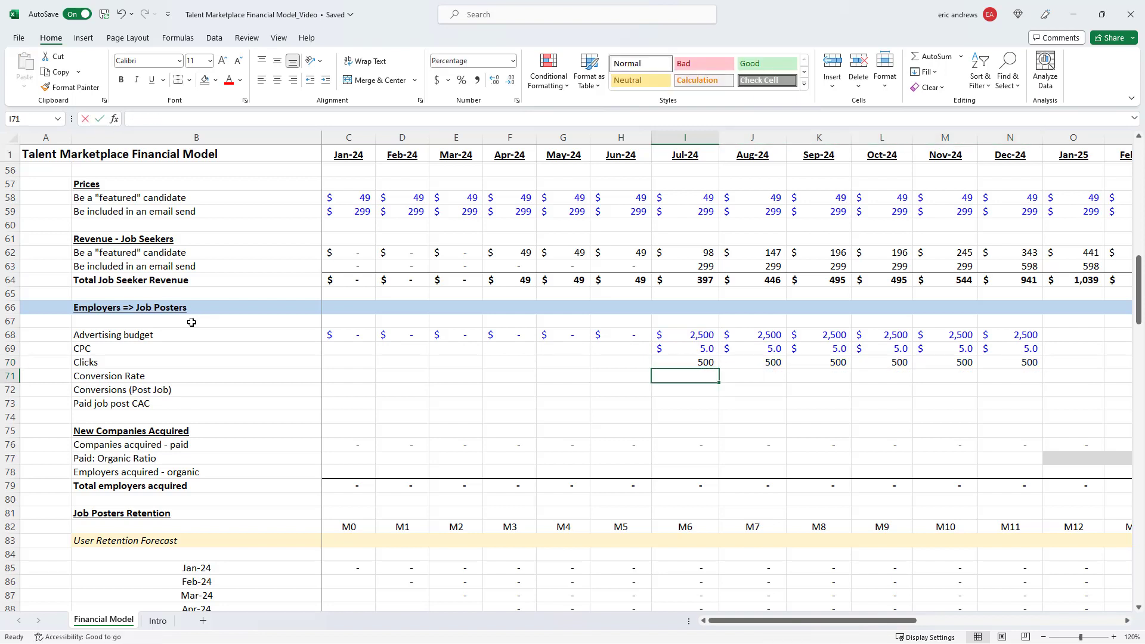
Enter a conversion rate of 1% for Jul-24 in row 71 and copy it through Dec-24
type("1")
key("ctrl+Return")
key("ctrl+c")
key("shift+Right")
key("shift+Right")
key("shift+Right")
key("shift+Right")
key("shift+Right")
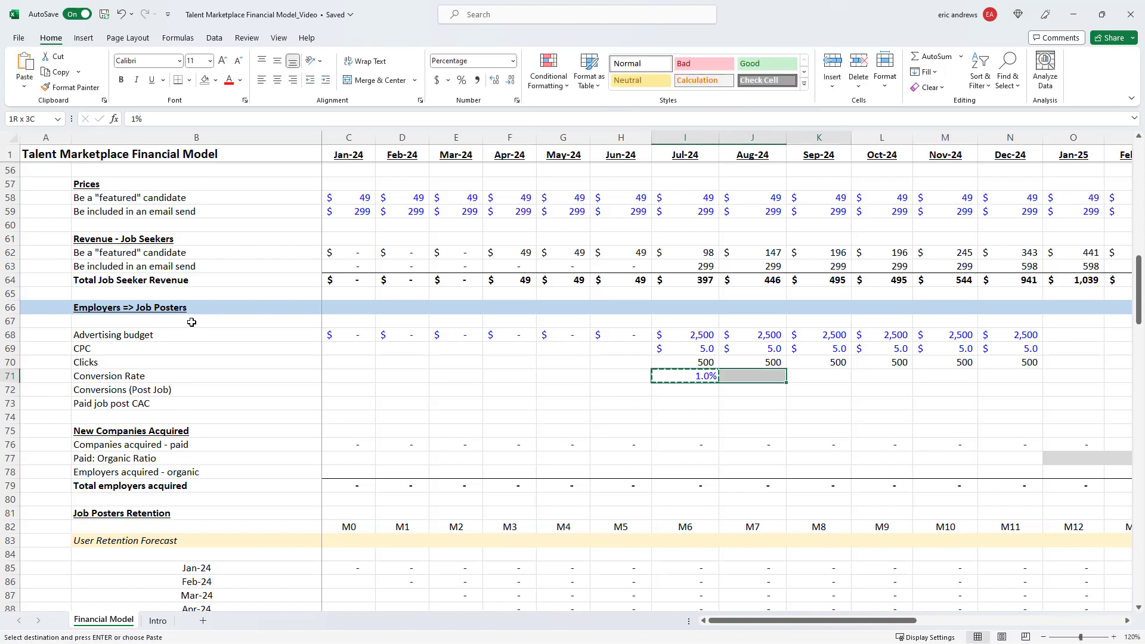
key("Return")
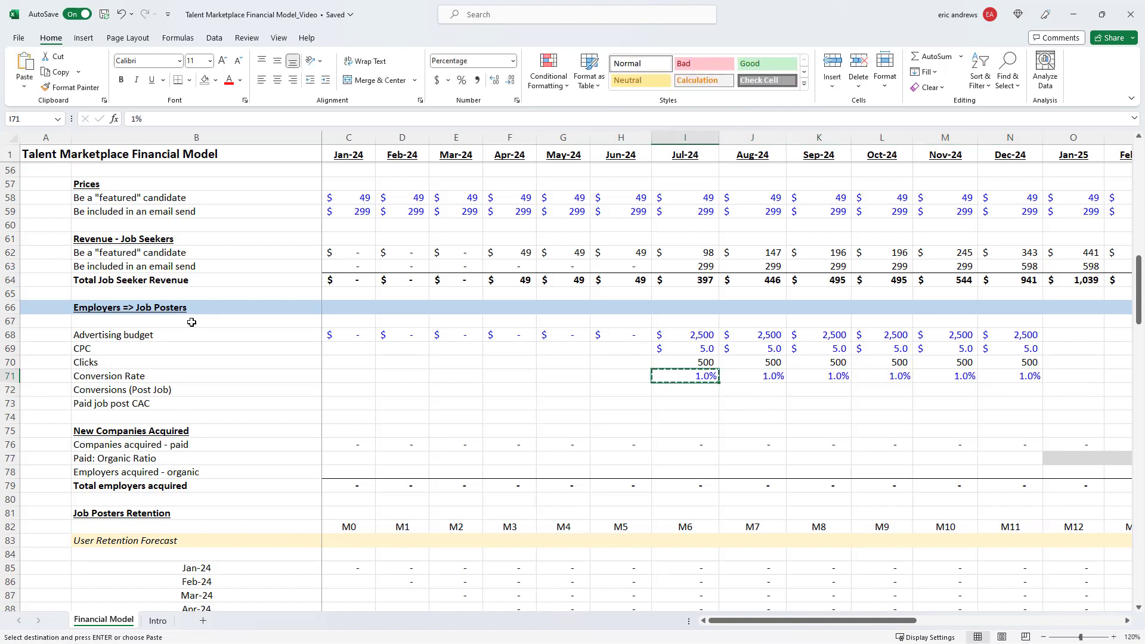
Calculate the Jul-24 job post conversions in I72 with =ROUND(I70*I71,0)
key("Down")
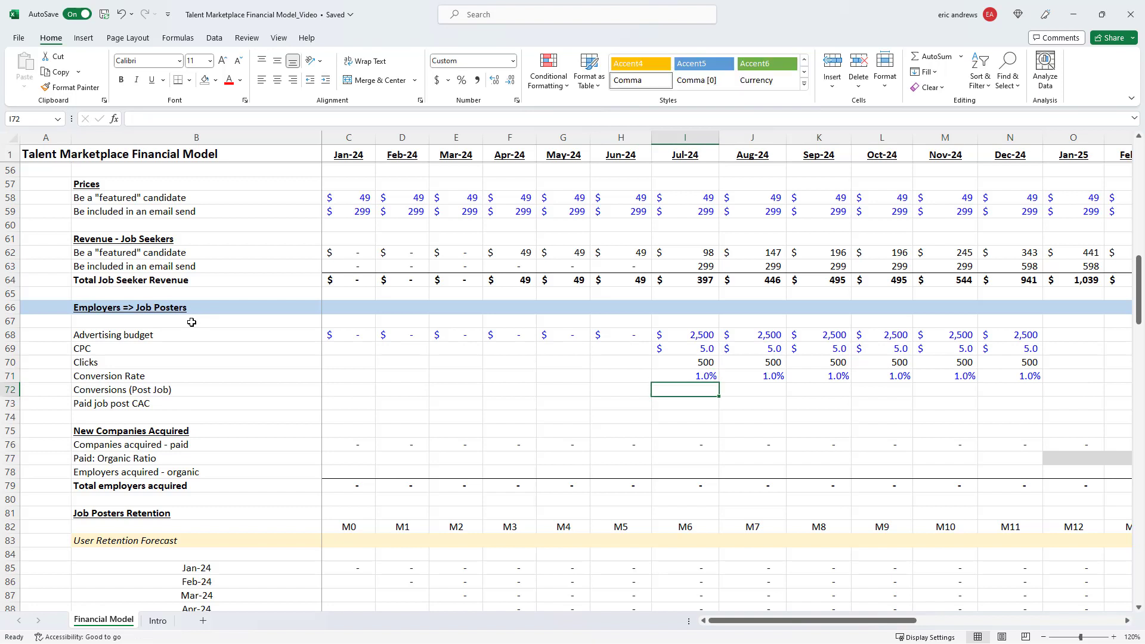
type("=")
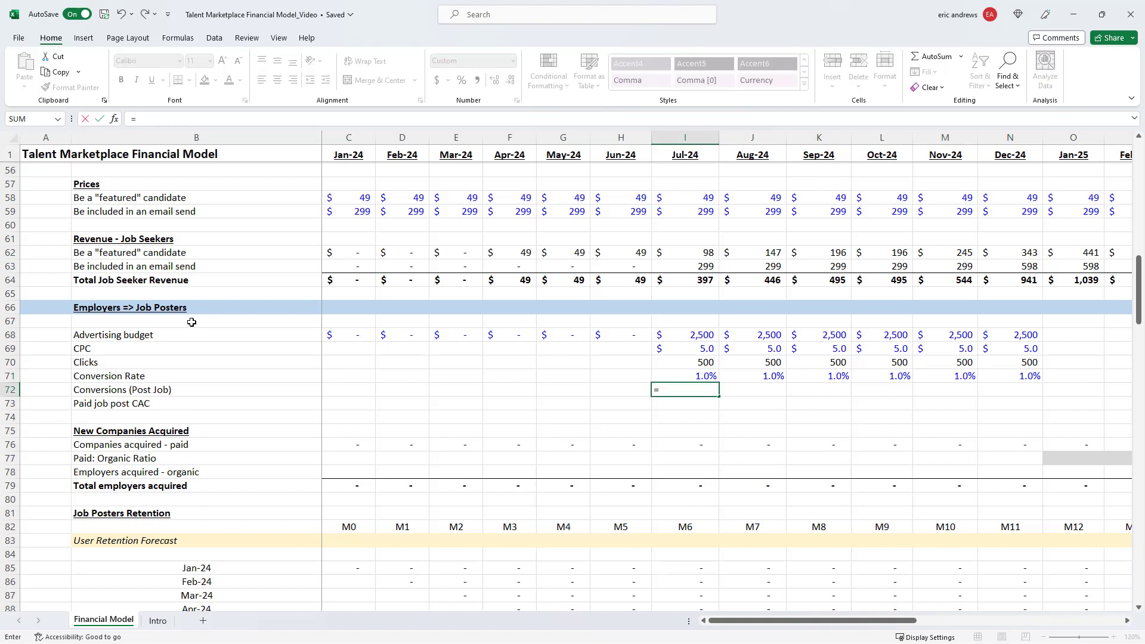
type("round(")
key("Up")
key("Up")
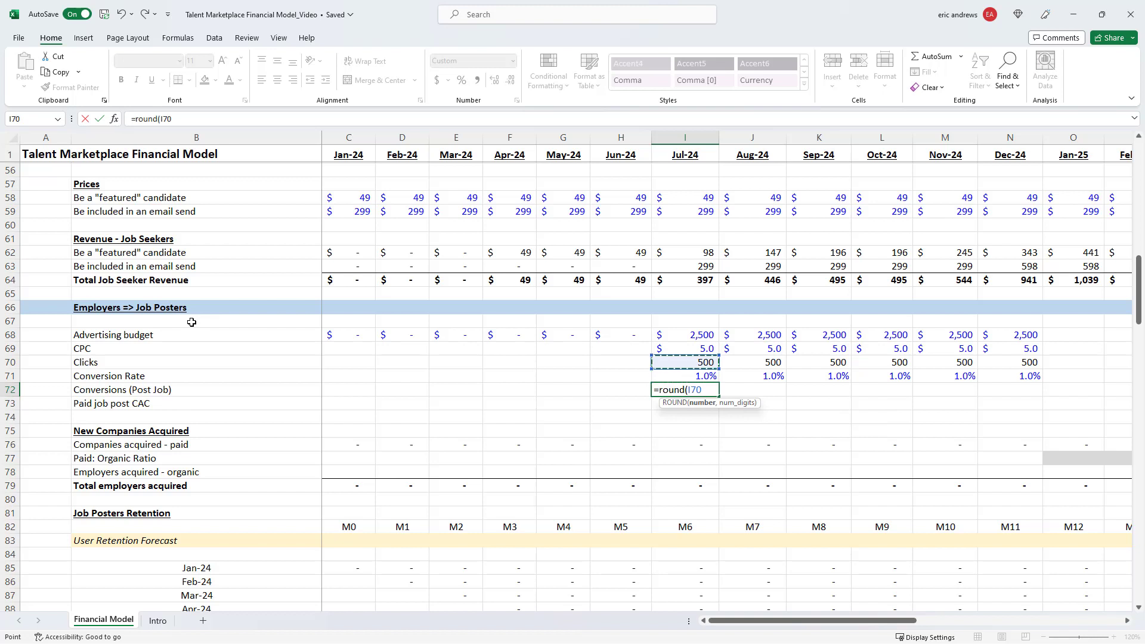
type("*")
key("Up")
type("m")
key("BackSpace")
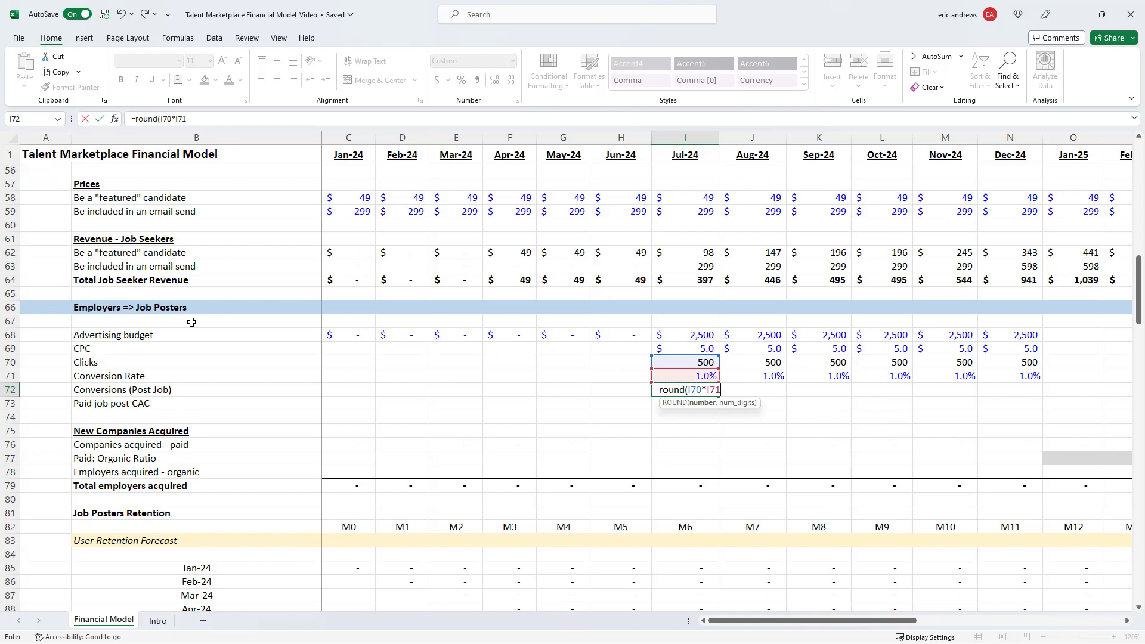
type(",0)")
key("ctrl+Return")
Copy the Jul-24 conversions formula across row 72 through Dec-24
key("ctrl+c")
key("shift+Right")
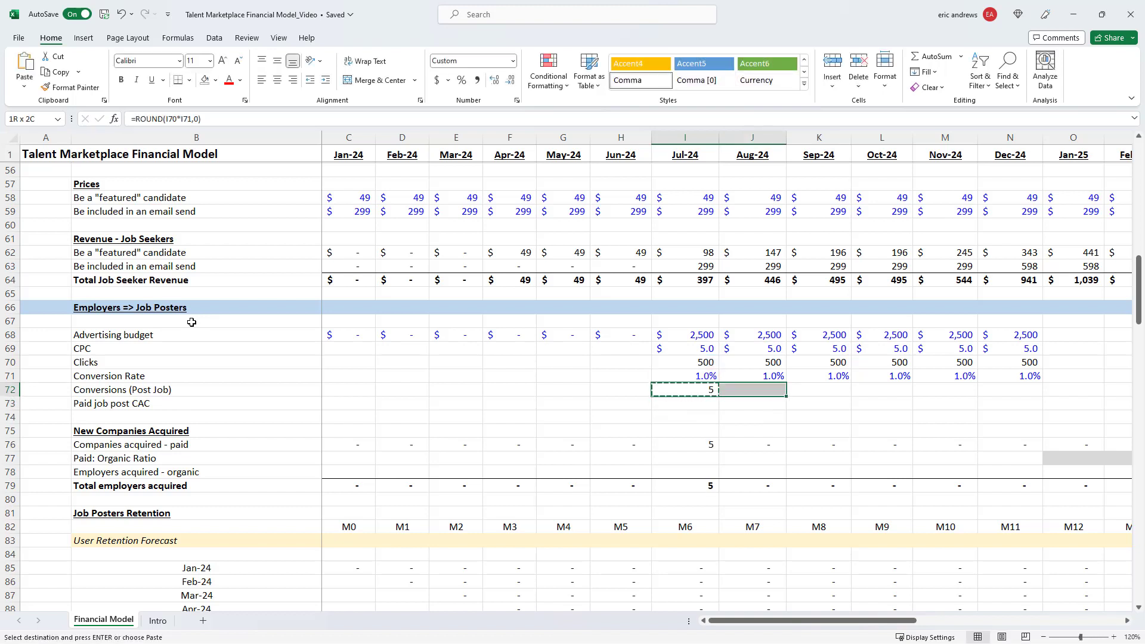
key("shift+Right")
key("shift+Right")
key("shift+Right")
key("shift+Right")
key("ctrl+v")
Calculate the Jul-24 paid job post CAC in I73 as advertising budget divided by conversions, =I68/I72
key("Left")
key("Down")
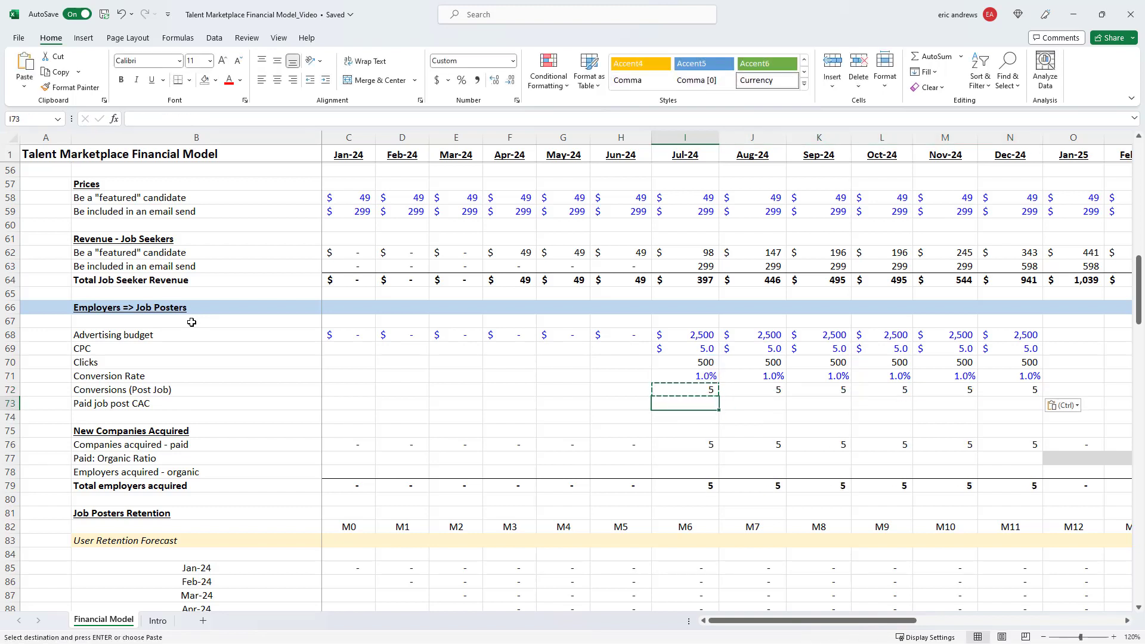
type("=")
key("Up")
key("Up")
key("Up")
key("Up")
key("Up")
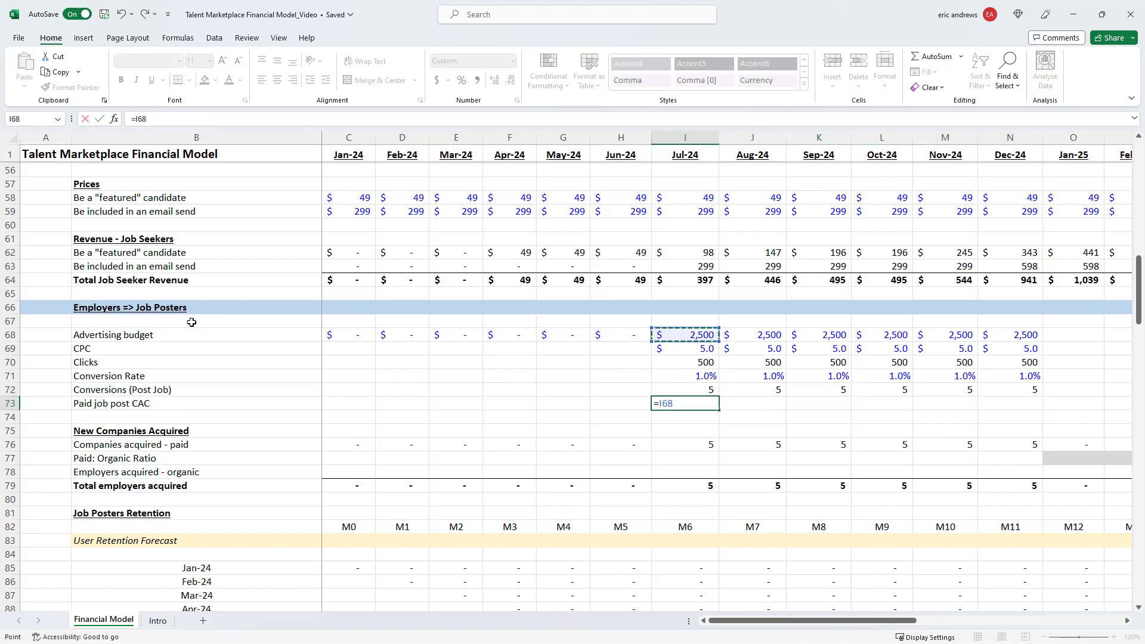
type("/")
key("Up")
key("ctrl+Return")
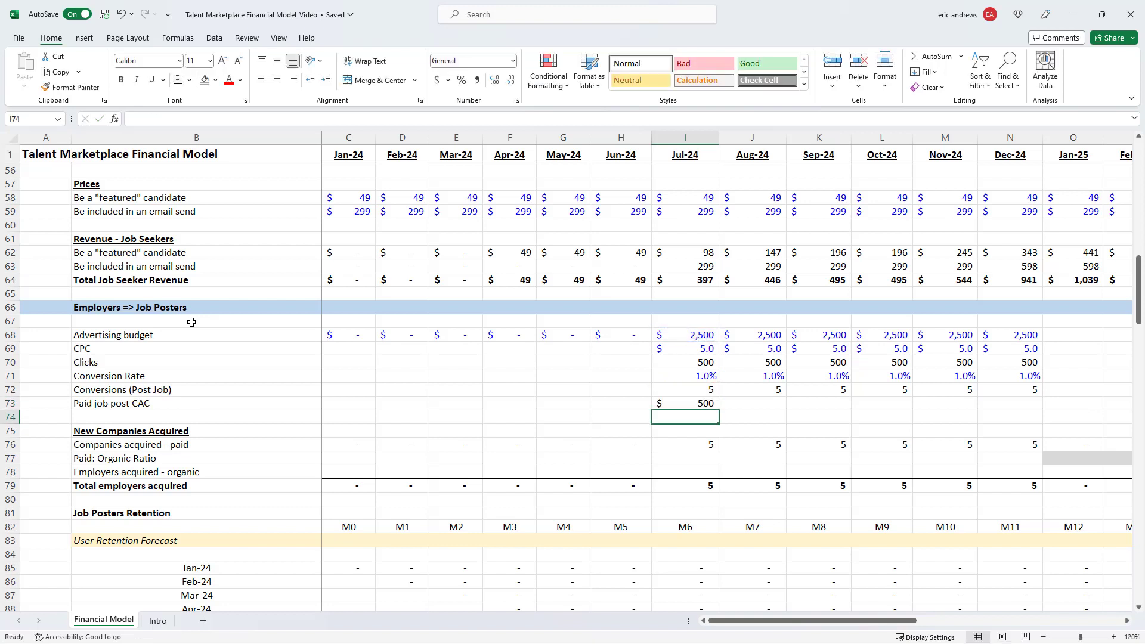
Copy the Jul-24 paid job post CAC formula across row 73 through Dec-24
key("ctrl+c")
key("shift+Right")
key("shift+Right")
key("shift+Right")
key("shift+Right")
key("shift+Right")
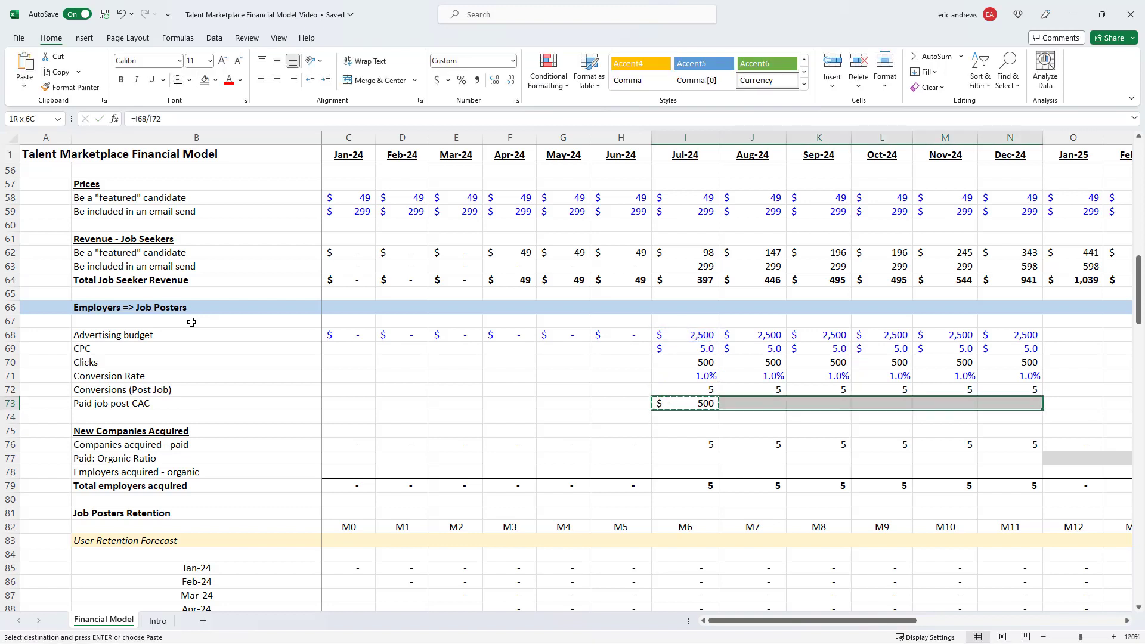
key("Return")
key("Right")
key("Right")
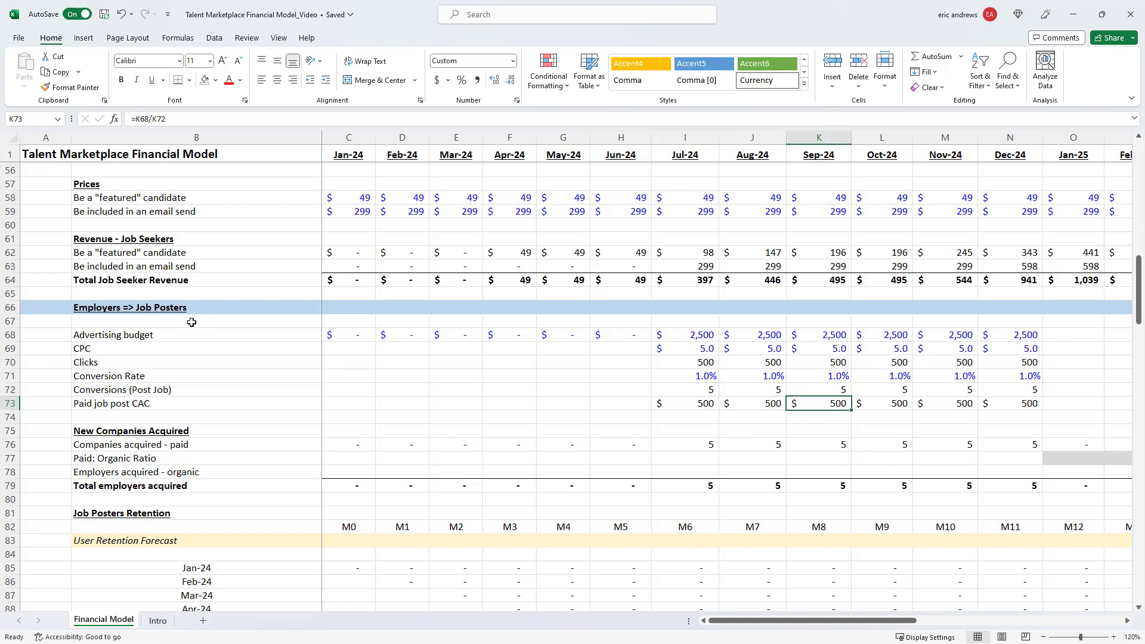
key("Left")
key("Left")
key("Right")
Enter 1 organically acquired employer for Jan-24 in C78
key("Down")
key("Down")
key("Down")
key("Down")
key("Down")
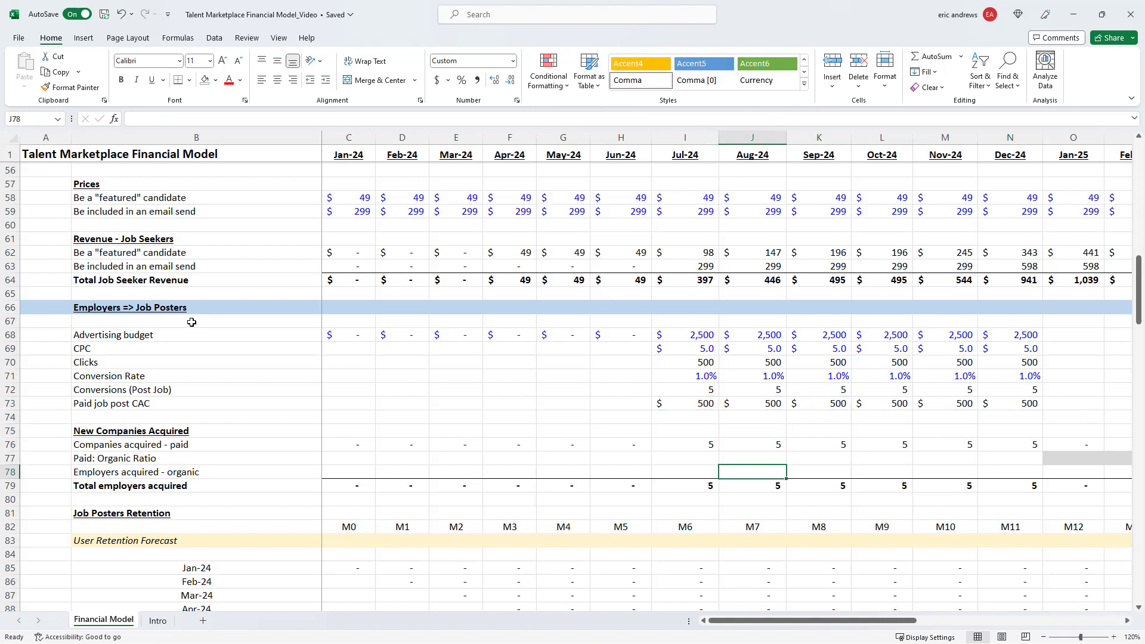
key("Left")
key("Left")
key("Left")
key("Left")
key("Left")
key("Left")
key("Left")
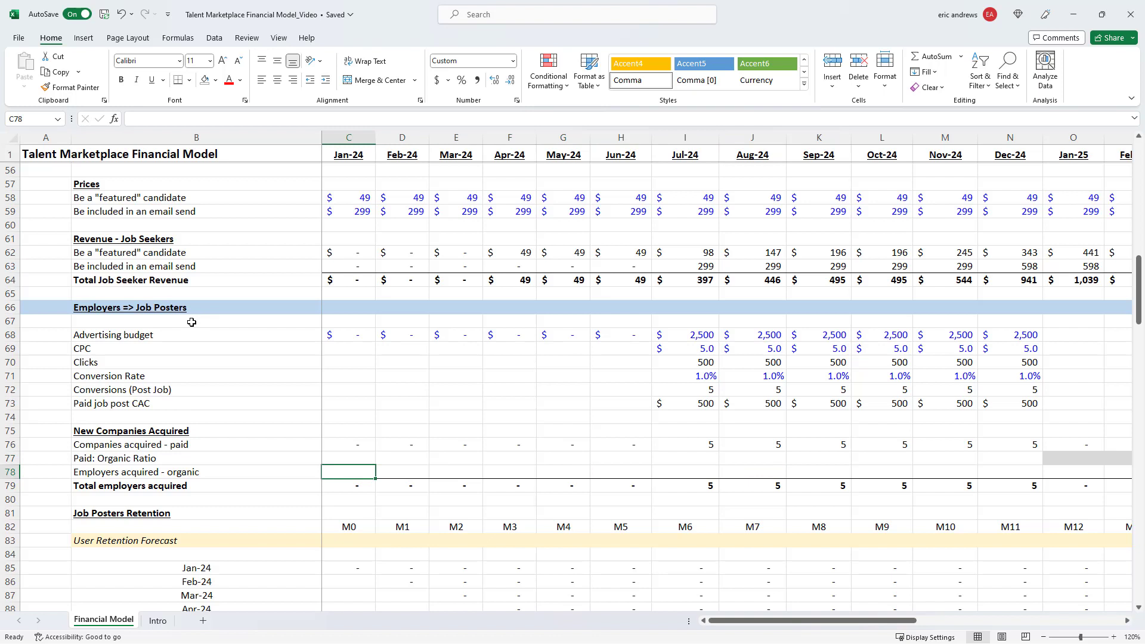
type("1")
key("ctrl+Return")
Enter organically acquired employers of 2, 3, 4, 5 and 10 for Feb-24 through Jun-24 in row 78
key("ctrl+c")
key("Right")
key("ctrl+v")
type("2")
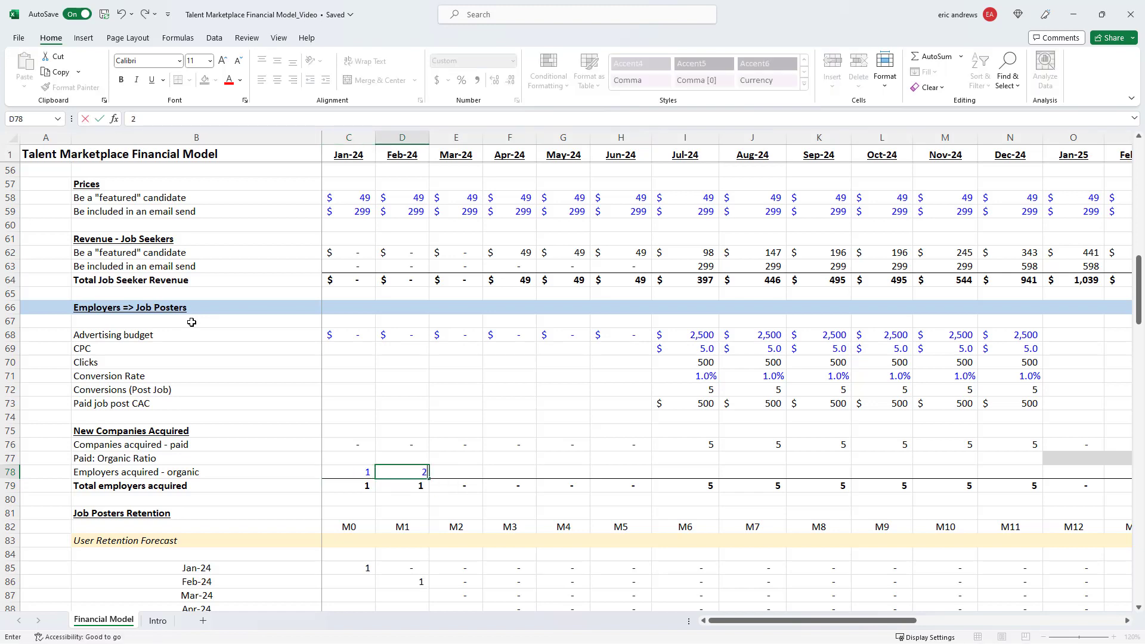
key("Right")
type("3")
key("ctrl+Return")
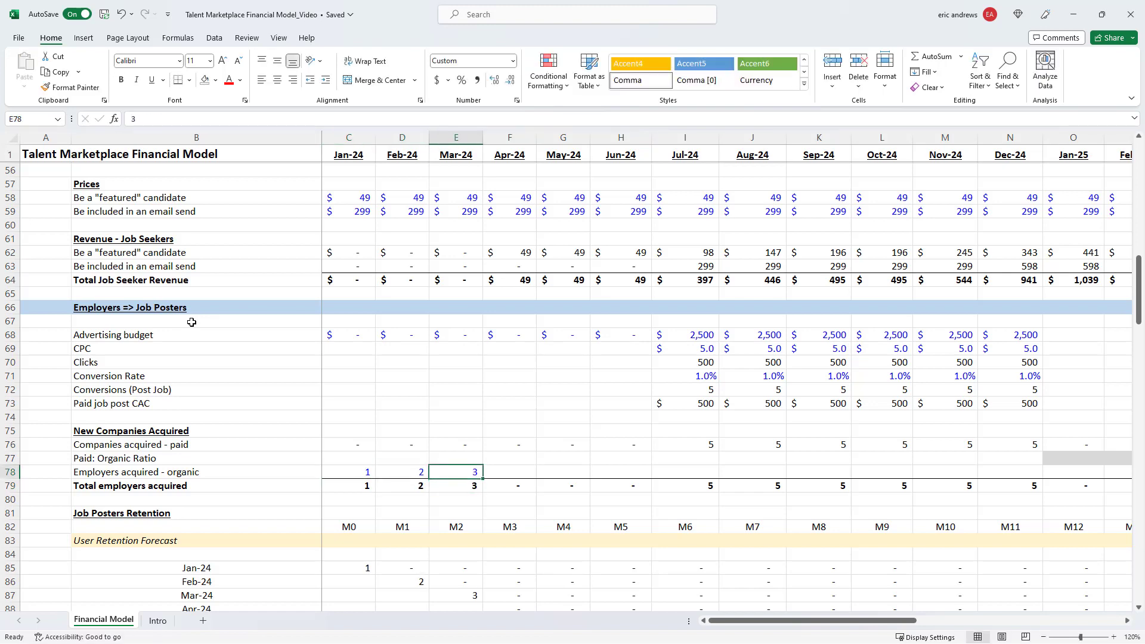
key("Right")
type("4")
key("Right")
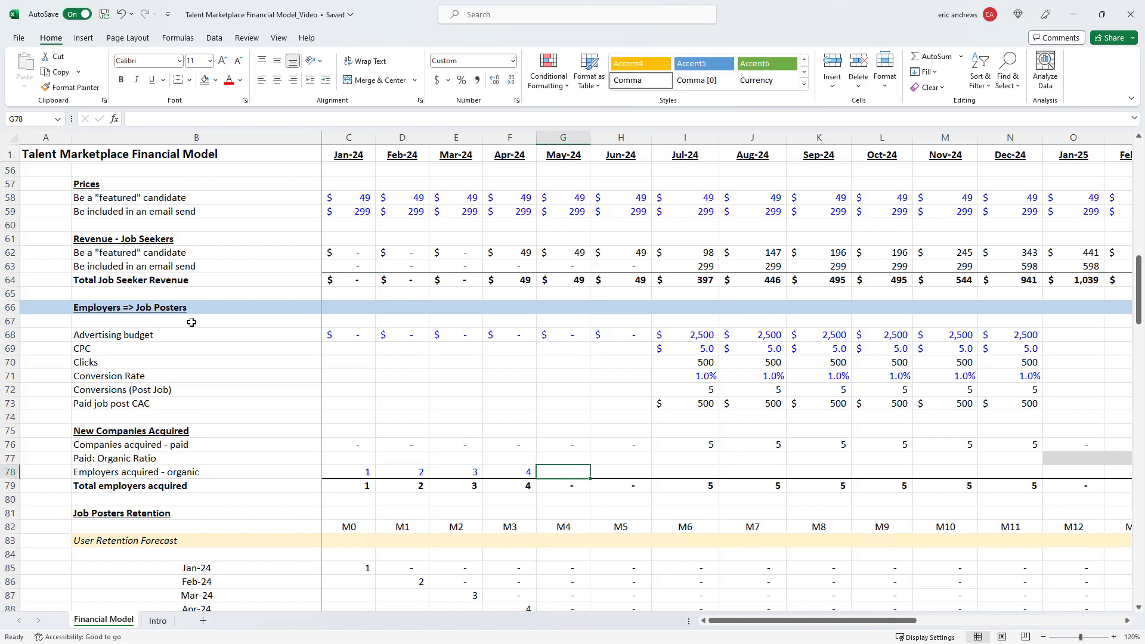
type("5")
key("Right")
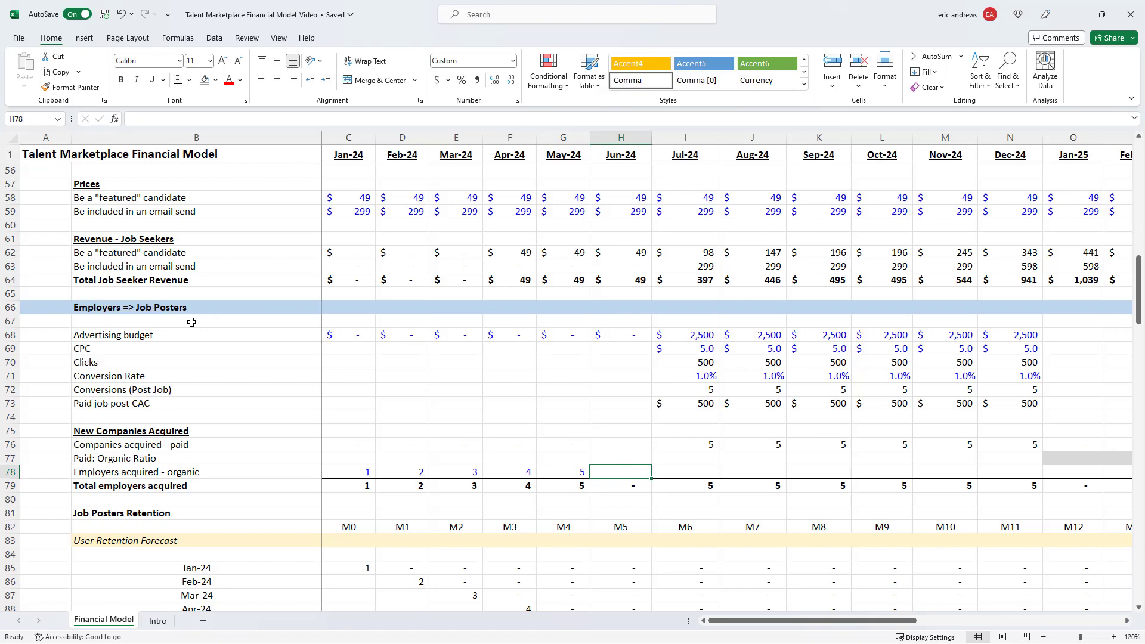
type("10")
Calculate the Jul-24 organically acquired employers in I78 as the previous month plus 5, =H78+5
key("Right")
type("=")
key("Left")
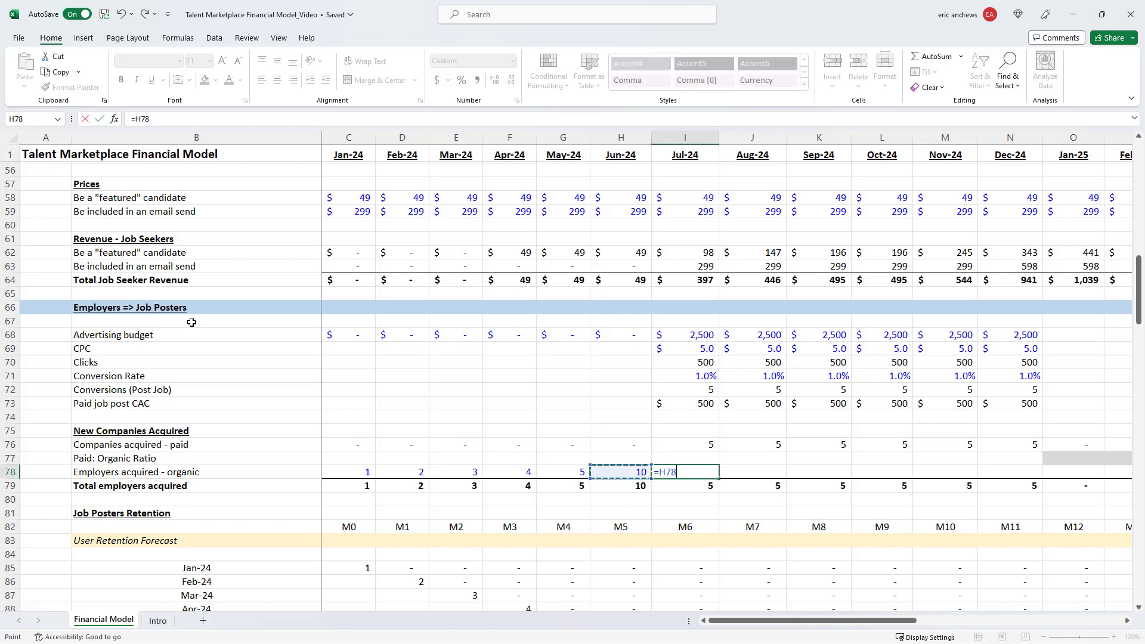
type("+5")
key("ctrl+Return")
Copy the Jul-24 organic employer growth formula across row 78 through Dec-24
key("ctrl+c")
key("Right")
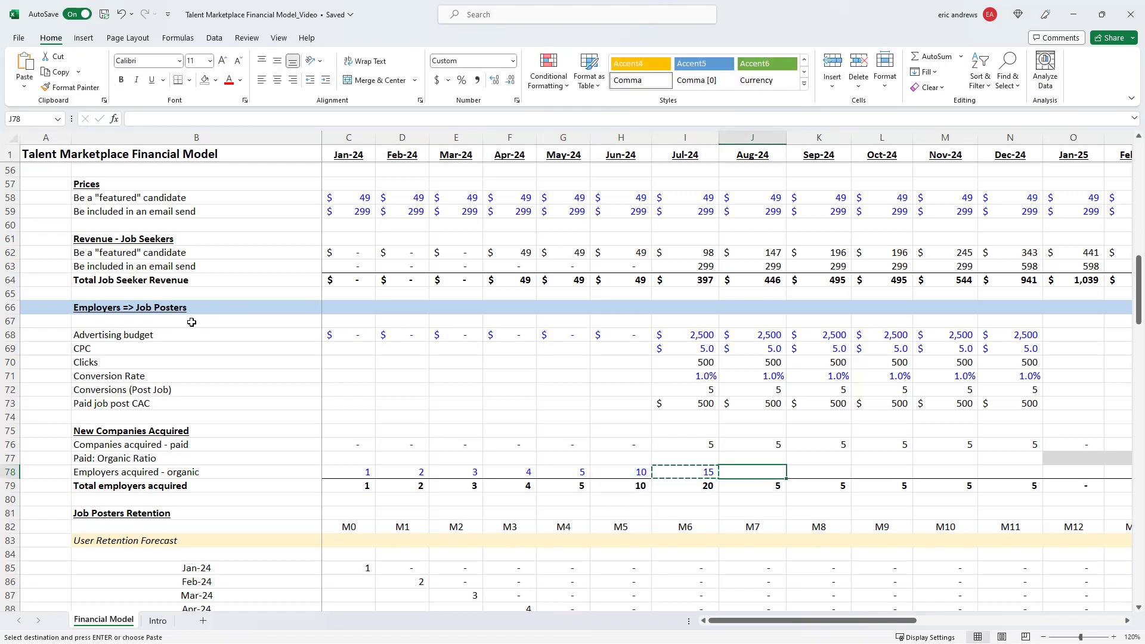
key("ctrl+v")
key("Right")
key("ctrl+v")
key("Right")
key("ctrl+v")
key("Right")
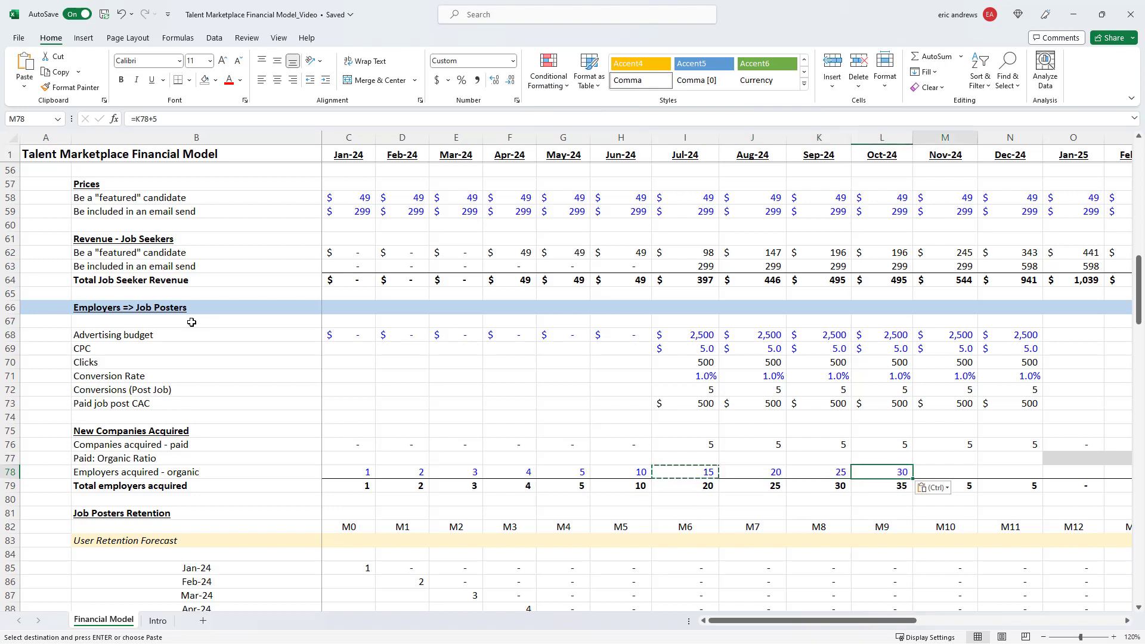
key("ctrl+v")
key("Right")
key("ctrl+v")
key("Escape")
key("Left")
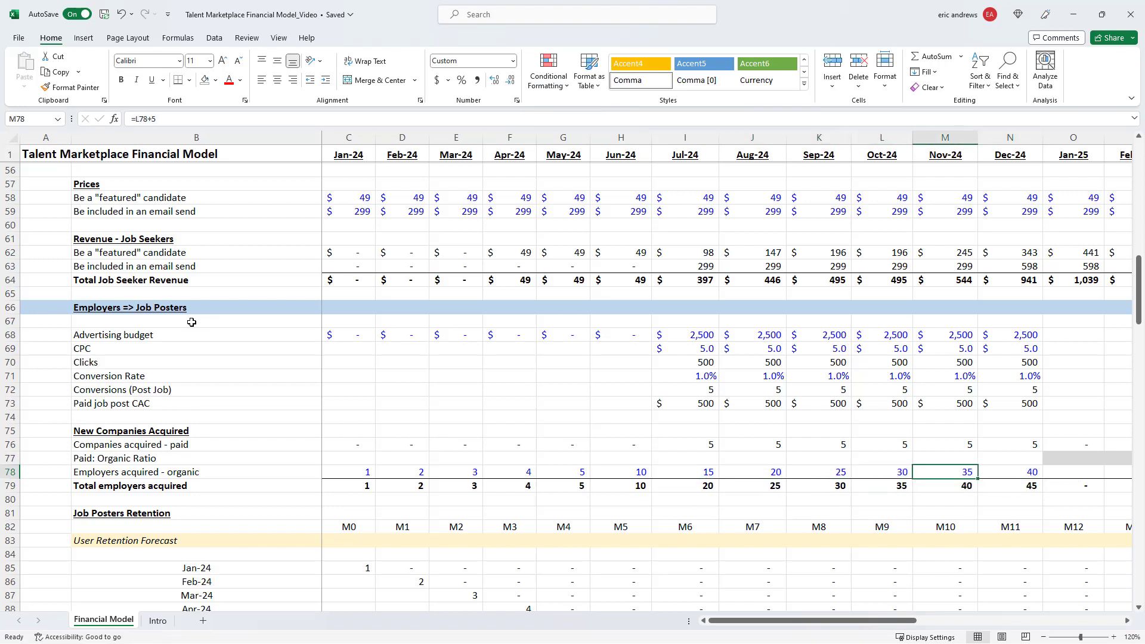
Review the organically acquired employer values in row 78 around the transition from Jun-24 inputs to the Jul-24 growth formula
key("Left")
key("Left")
key("Left")
key("Left")
key("Left")
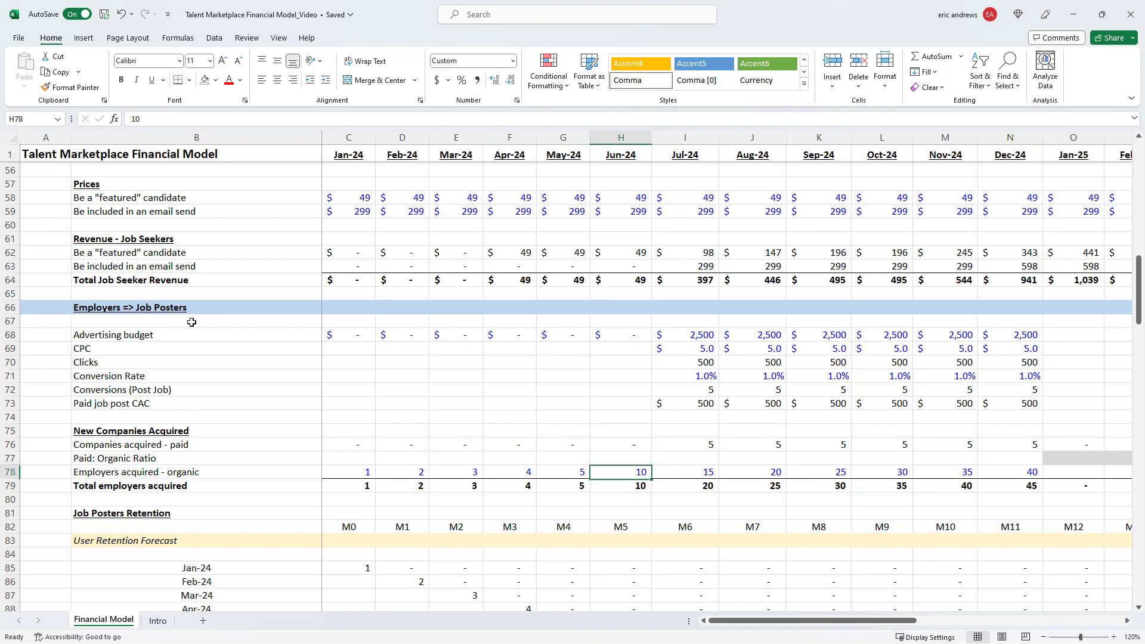
key("Right")
key("Right")
key("Right")
key("Left")
key("Left")
key("Left")
key("Right")
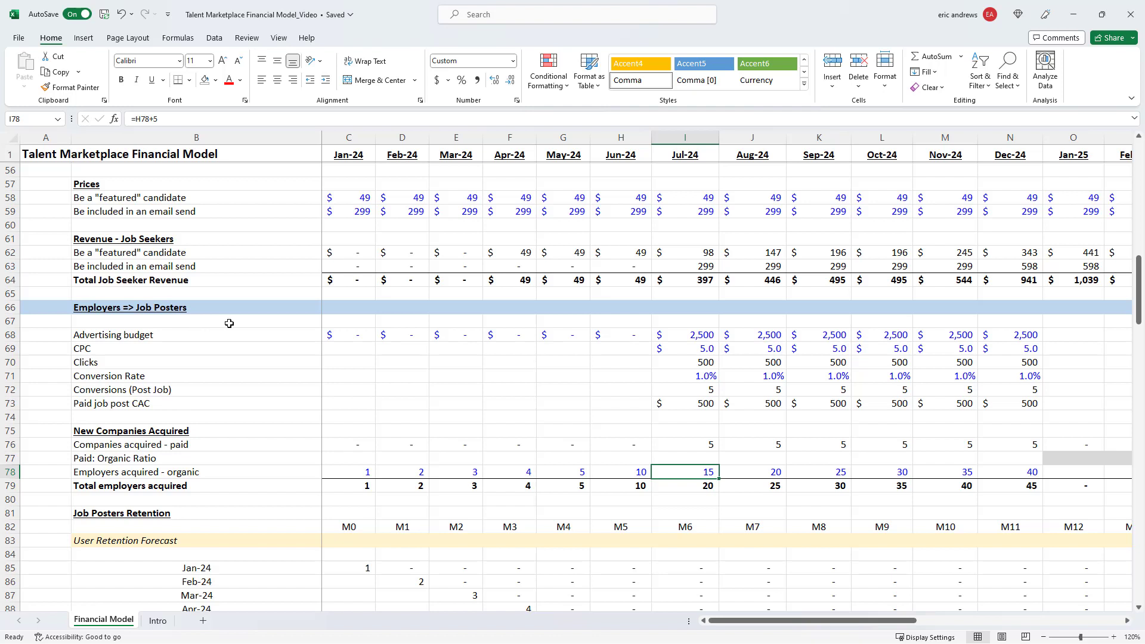
Compare the total employers acquired in row 79 with the total active job seekers in row 47 for Dec-24
left_click(1036, 486)
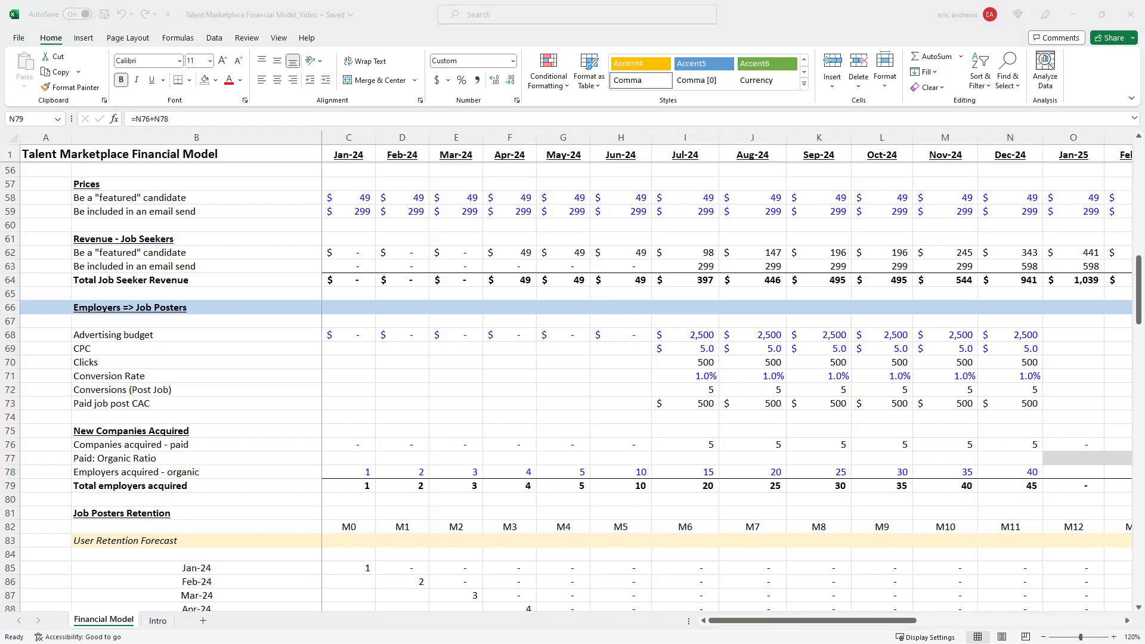
key("Right")
key("Right")
key("Right")
key("Right")
key("Right")
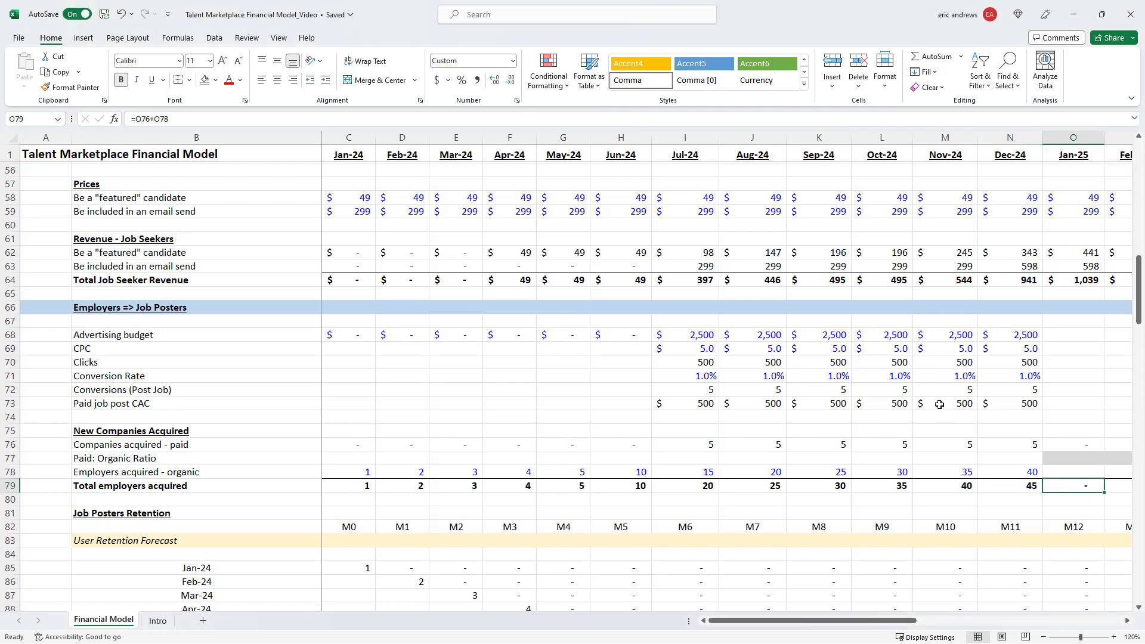
key("Right")
left_click(692, 486)
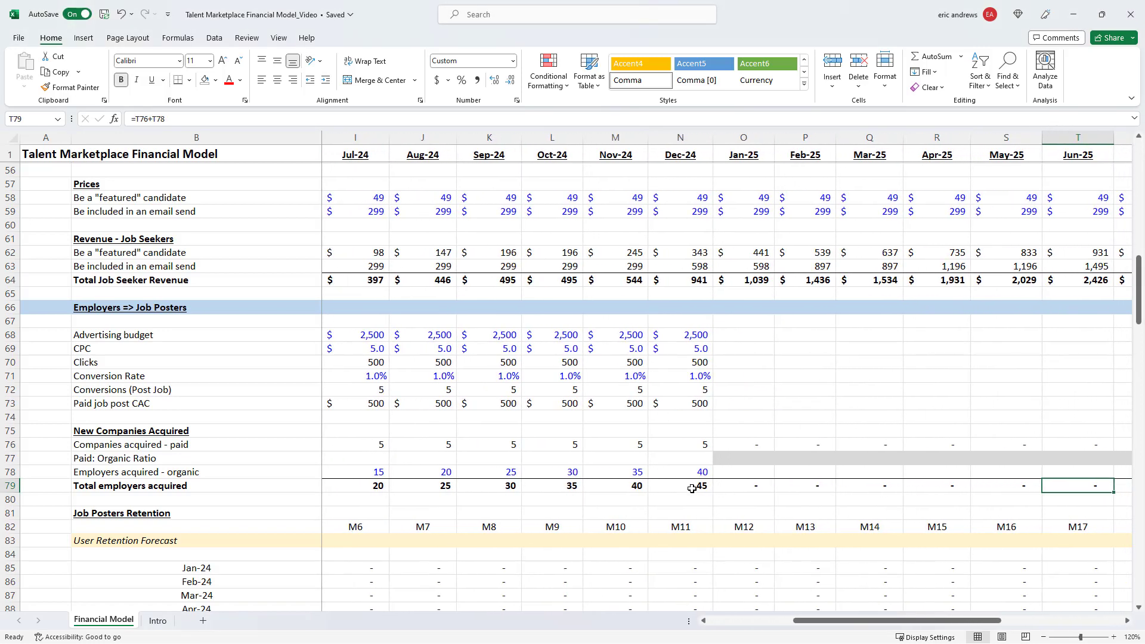
scroll(695, 386, "up", 10)
scroll(695, 386, "down", 2)
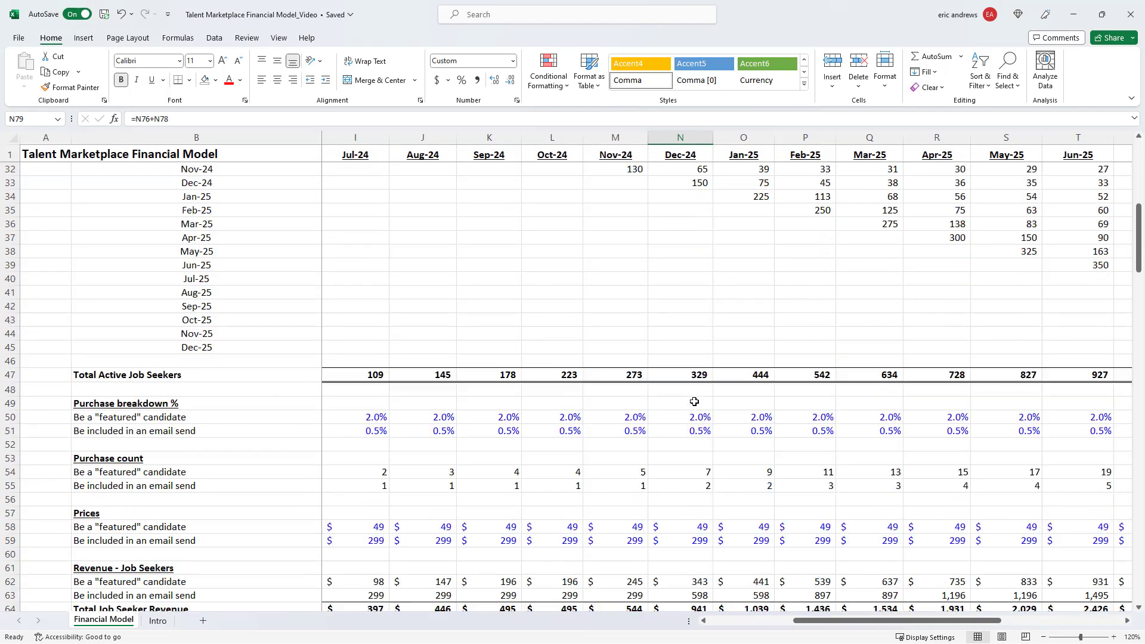
left_click(683, 373)
scroll(728, 325, "down", 3)
scroll(694, 325, "down", 14)
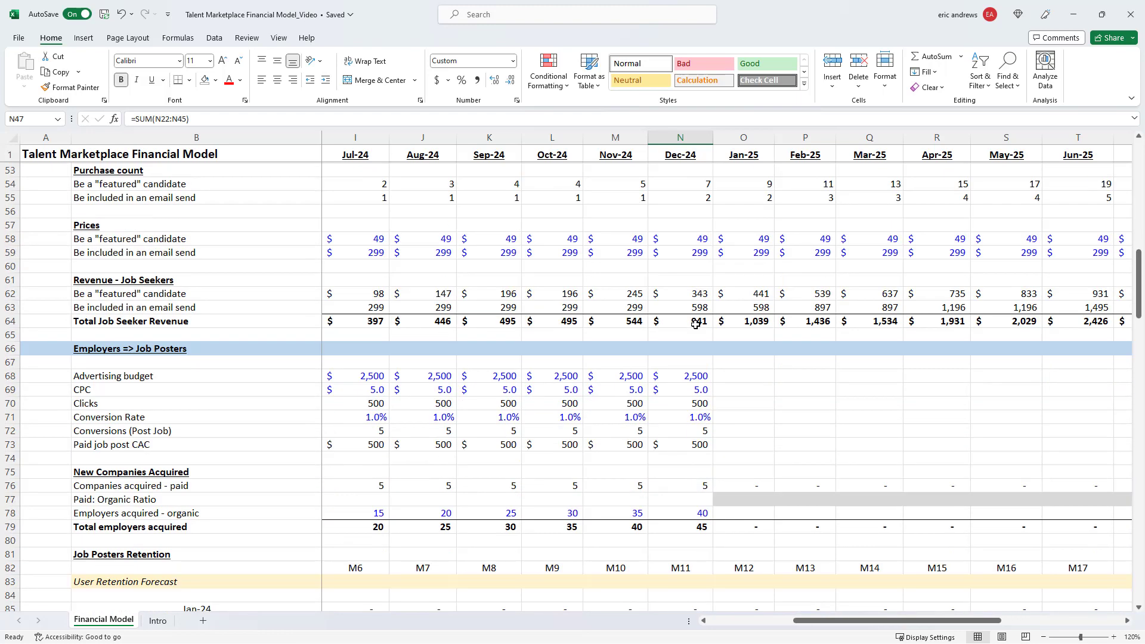
Label the placeholder row under Marketplace Ratios in B149 as "Job Seekers / Post"
scroll(688, 337, "down", 7)
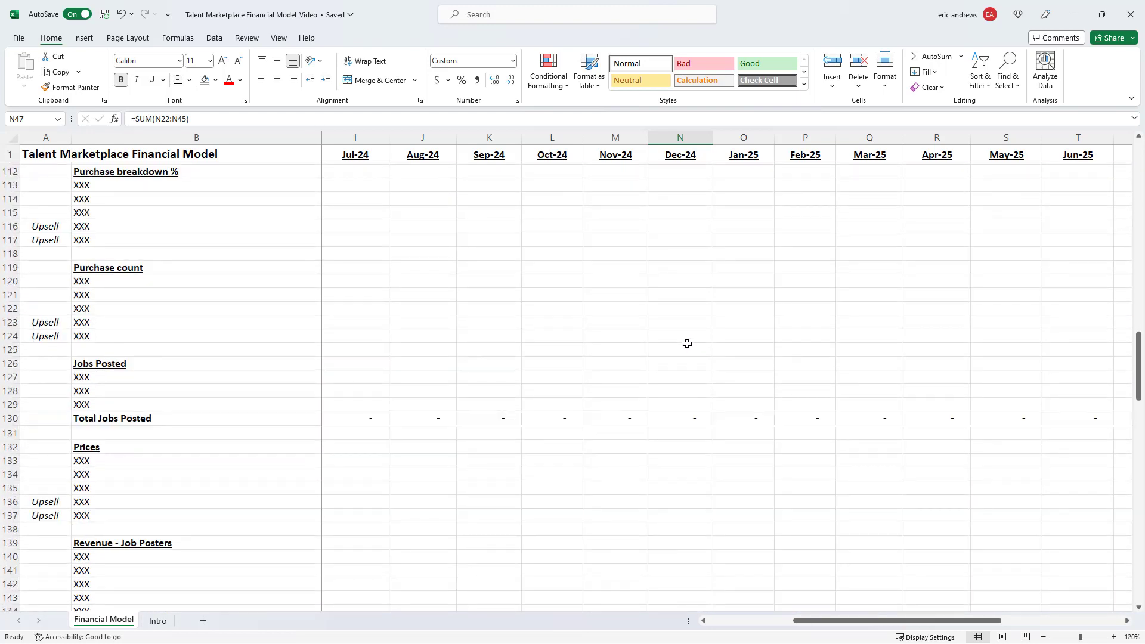
left_click(149, 514)
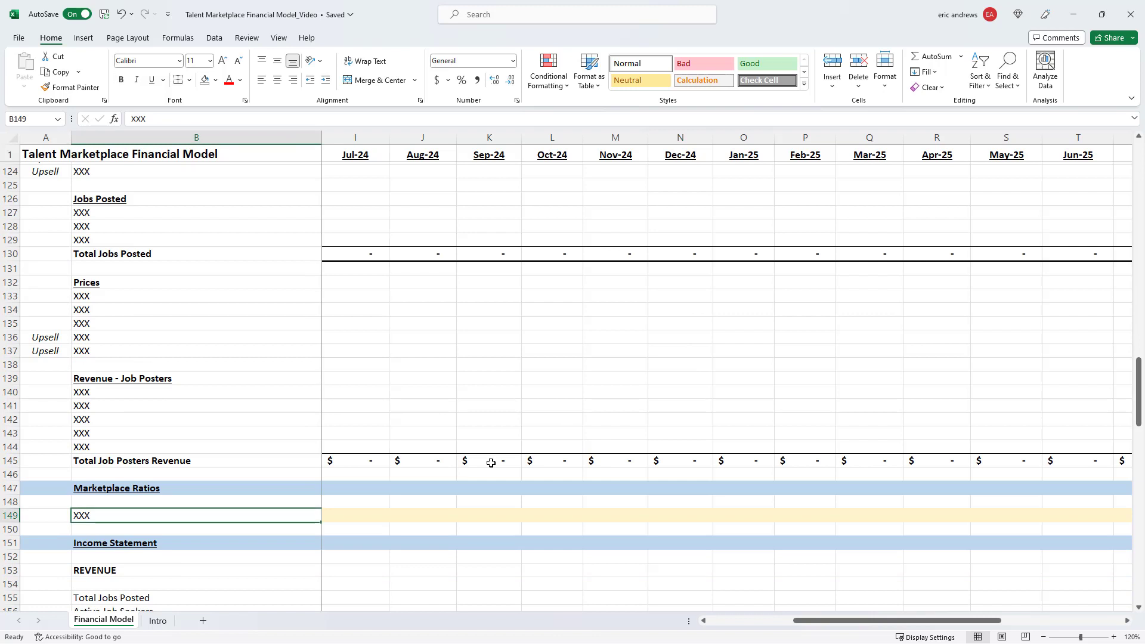
type("Jo")
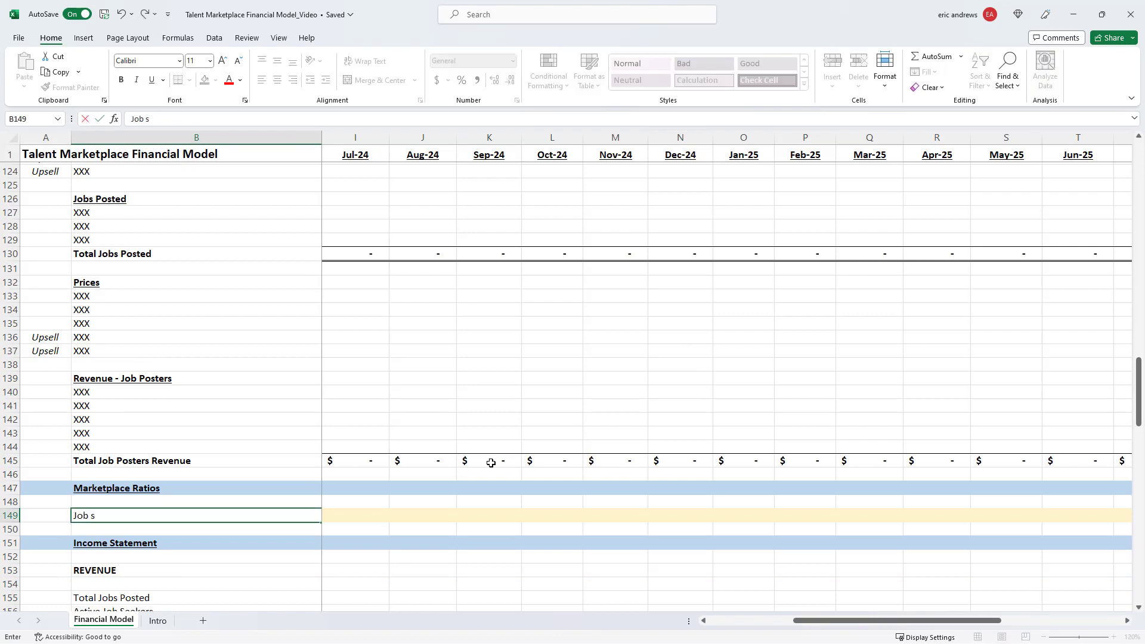
type("b s")
key("BackSpace")
type("Seekers / Post")
key("Tab")
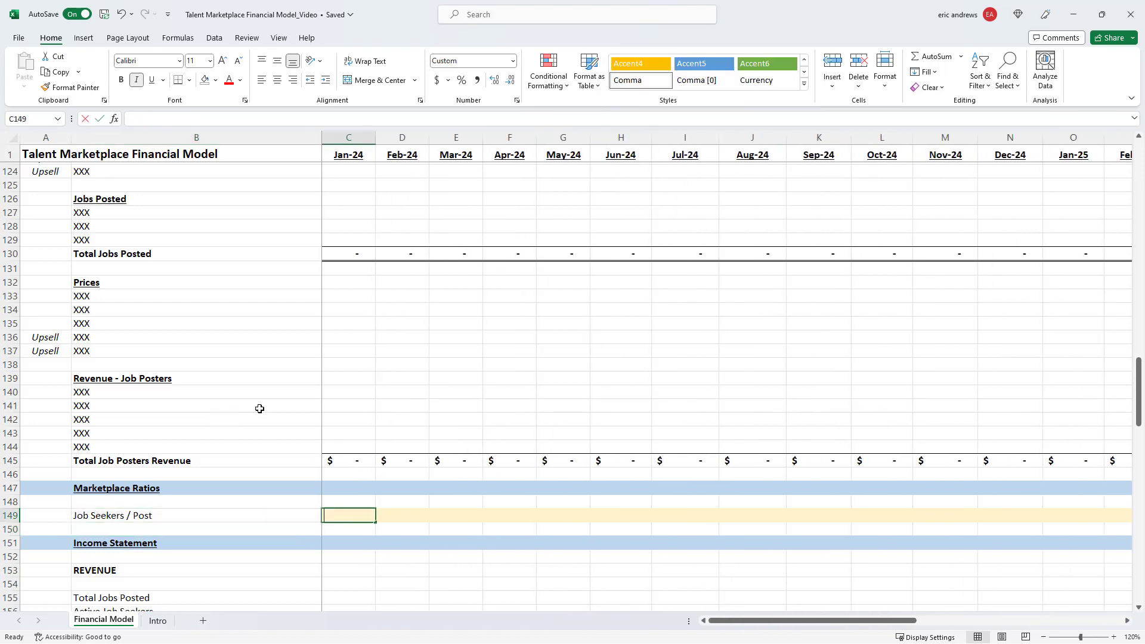
Calculate the Jan-24 job seekers per post in C149 as total active job seekers divided by total active job posters, =C47/C110
type("=")
scroll(386, 347, "up", 3)
scroll(385, 347, "up", 20)
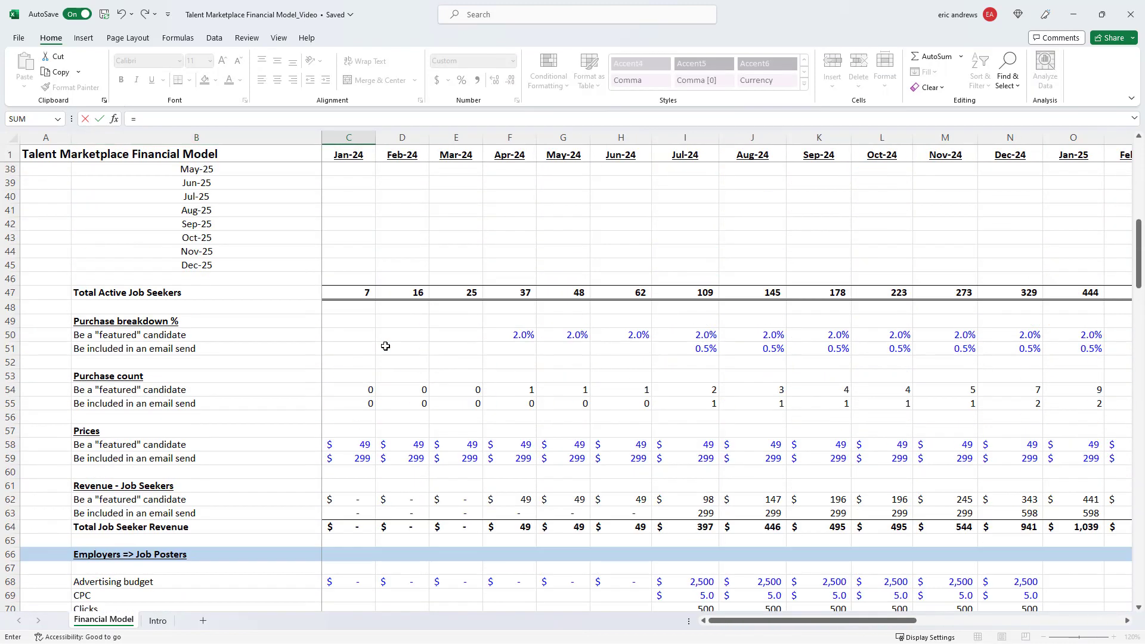
left_click(343, 290)
type("/")
scroll(346, 355, "down", 10)
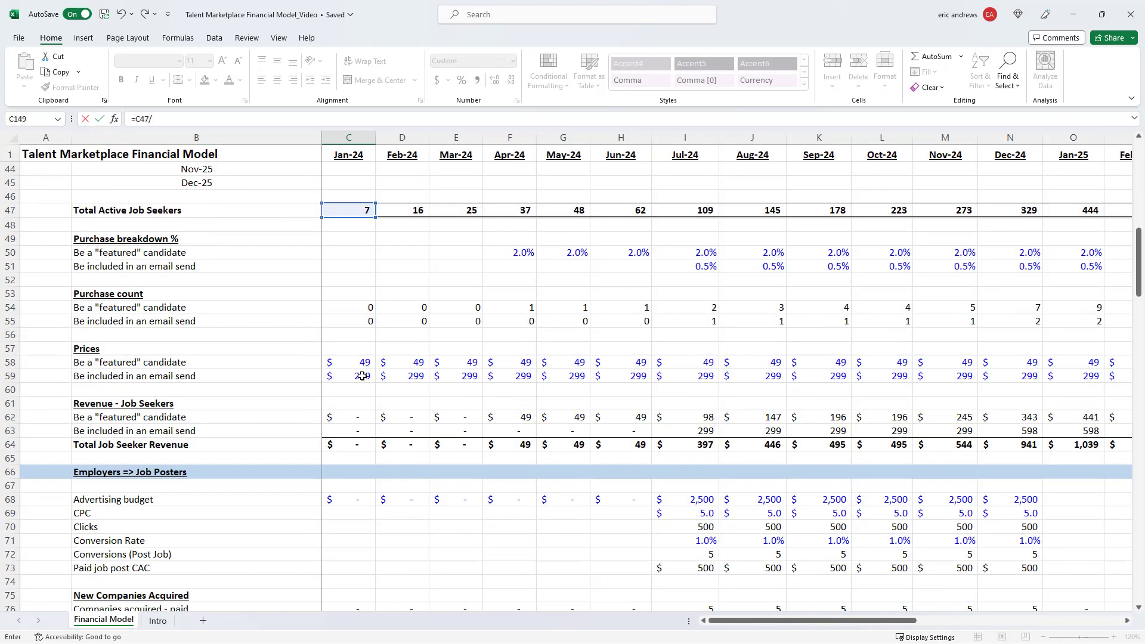
scroll(346, 354, "down", 5)
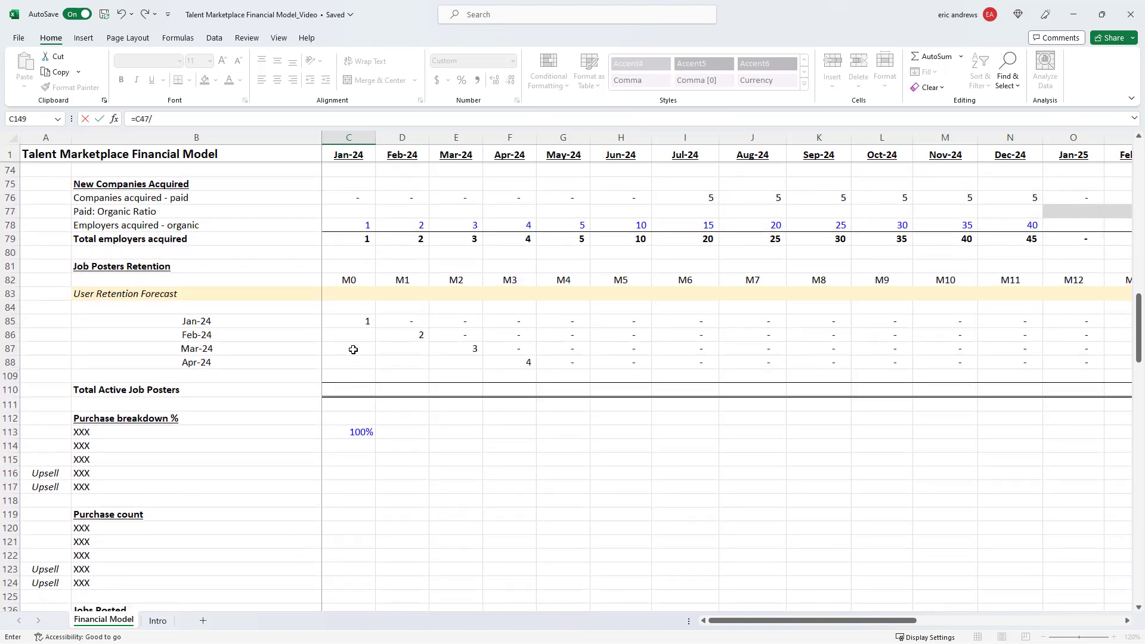
scroll(353, 350, "up", 2)
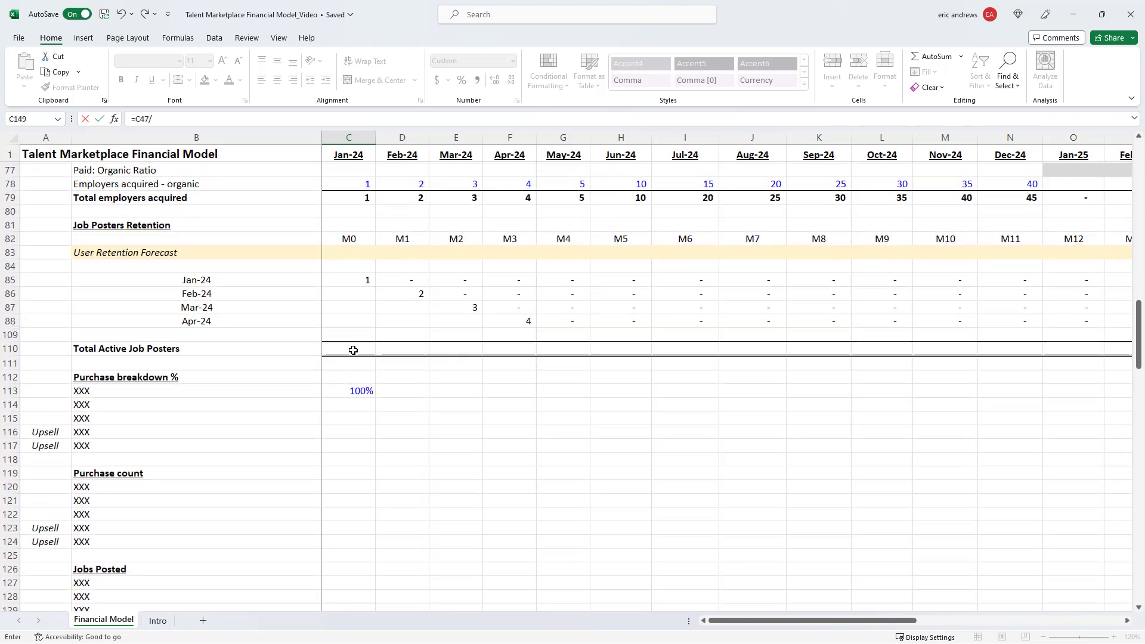
left_click(352, 349)
key("ctrl+Return")
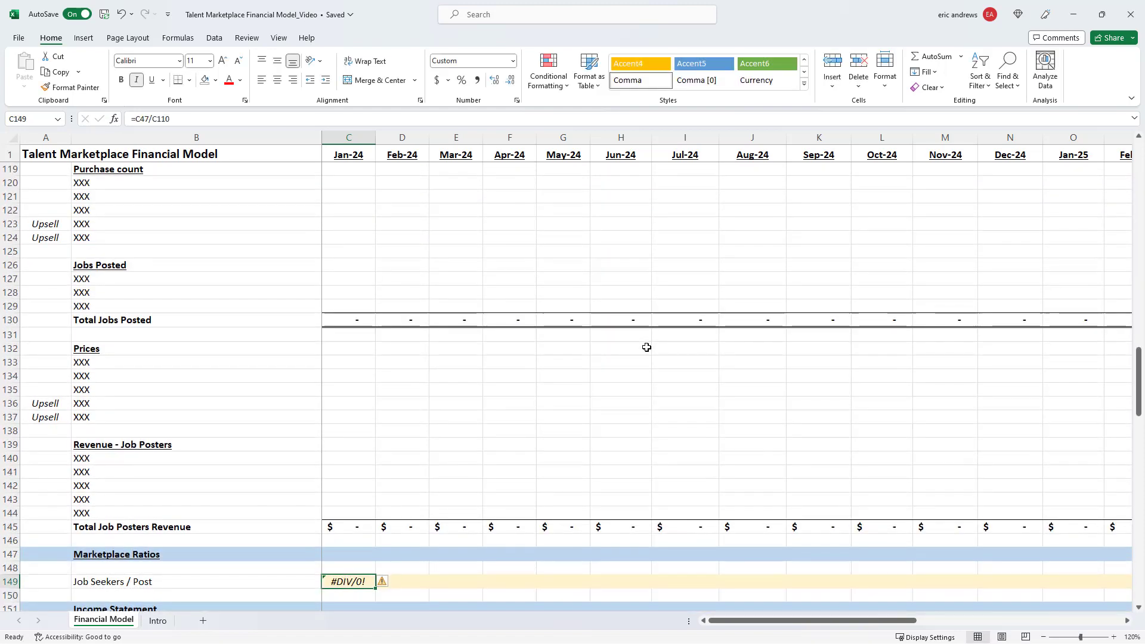
Copy the Jan-24 Job Seekers / Post formula across row 149 through Dec-25
key("ctrl+c")
key("shift+Right")
key("shift+Right")
key("shift+Right")
key("shift+Right")
key("shift+Right")
key("shift+Right")
key("shift+Right")
key("shift+Right")
key("shift+Right")
key("shift+Right")
key("shift+Right")
key("shift+Right")
key("shift+Right")
key("shift+Right")
key("shift+Right")
key("shift+Right")
key("shift+Right")
key("shift+Right")
key("shift+Right")
key("shift+Right")
key("shift+Right")
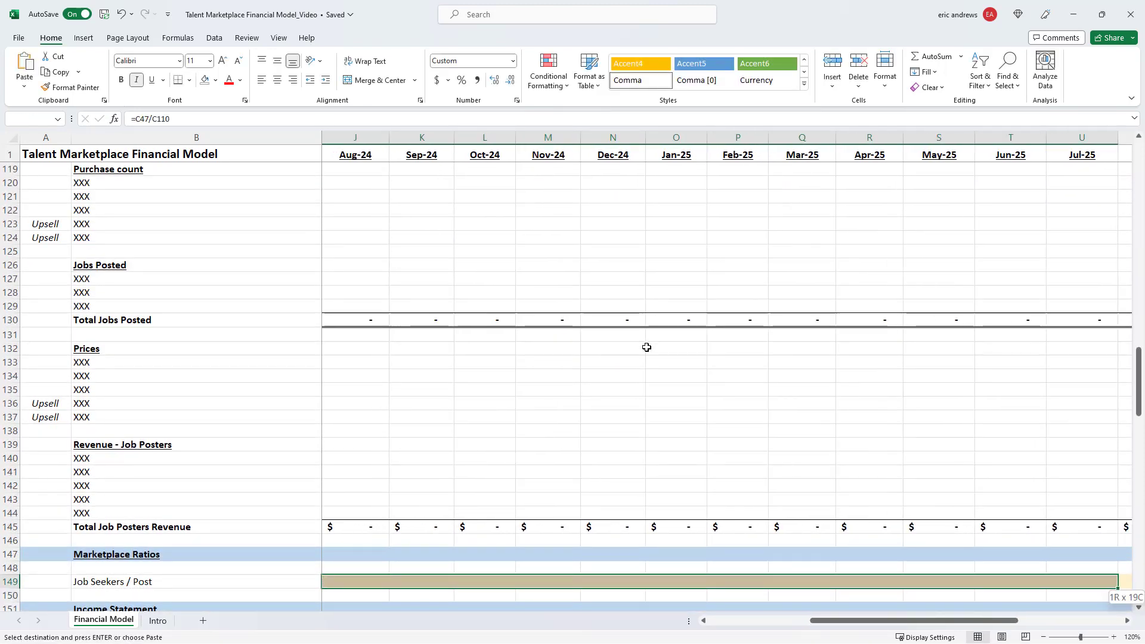
key("shift+Right")
key("shift+Left")
key("shift+Left")
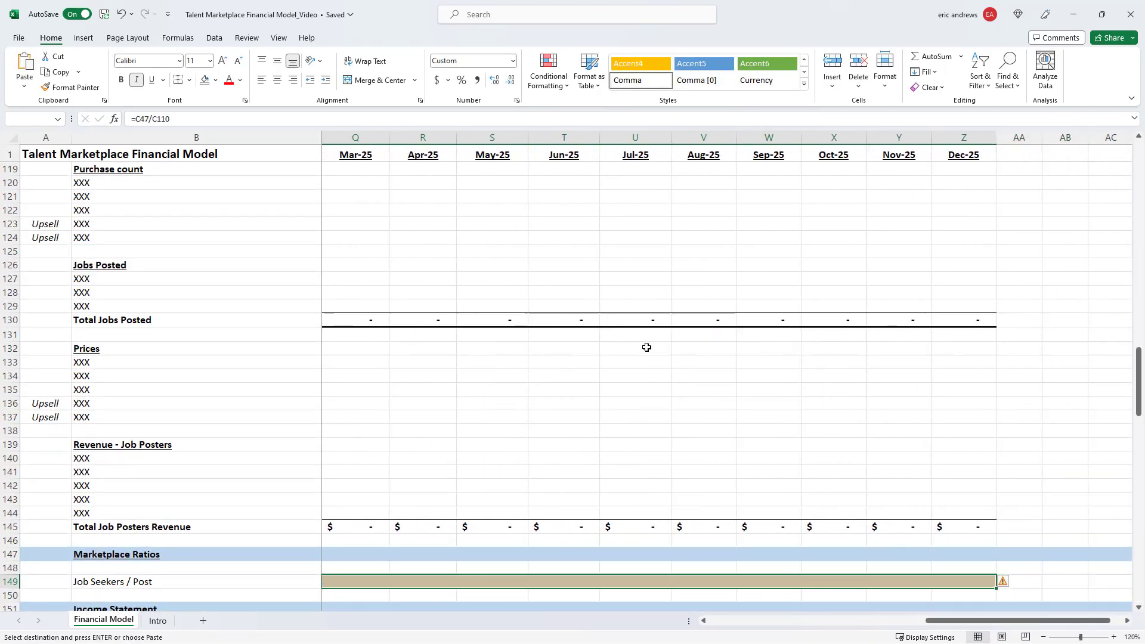
key("ctrl+v")
key("Left")
key("Right")
key("Left")
Copy the Dec-24 employer advertising funnel in N68:N73 to Jan-25 through Jun-25
scroll(646, 347, "up", 8)
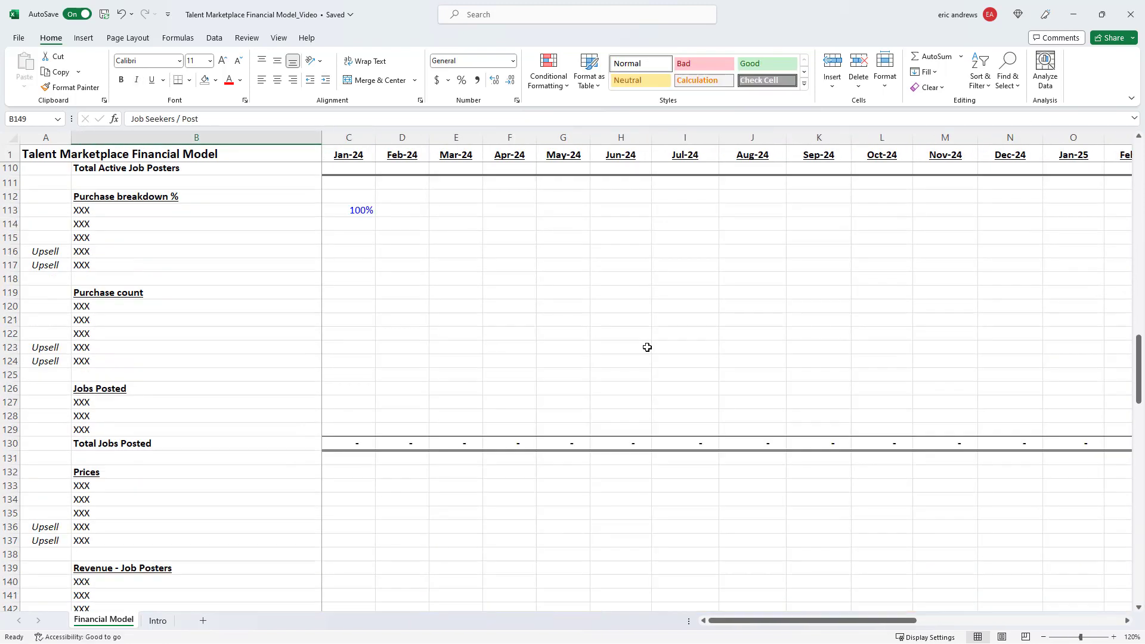
scroll(647, 347, "up", 4)
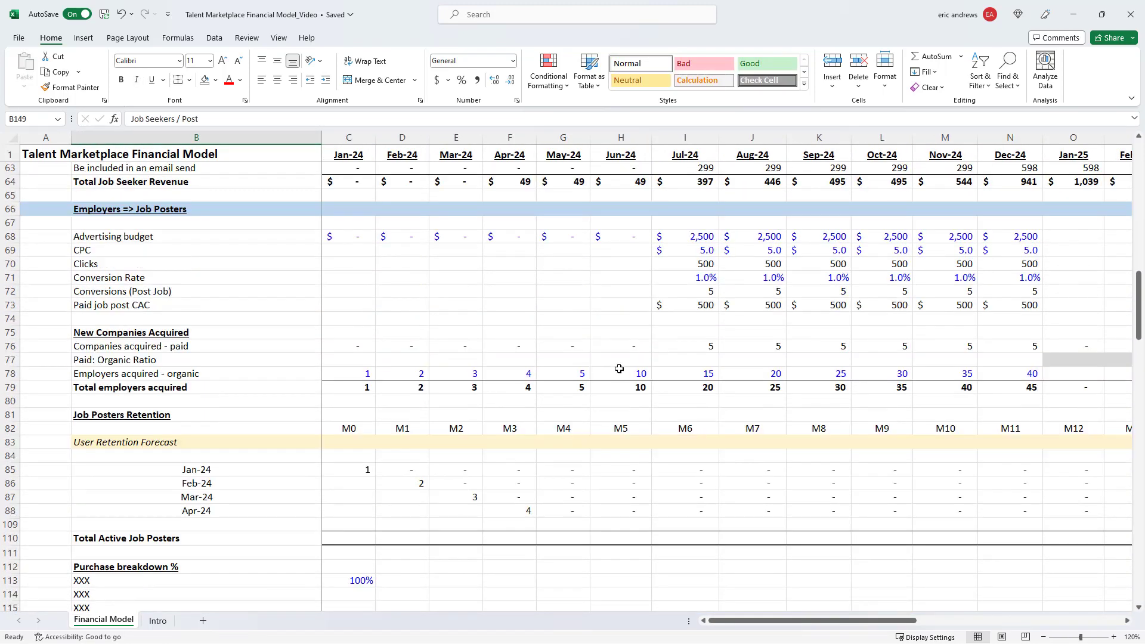
left_click(1018, 388)
key("Right")
key("Right")
key("Right")
key("Right")
key("Right")
key("Right")
key("Right")
key("Right")
key("Right")
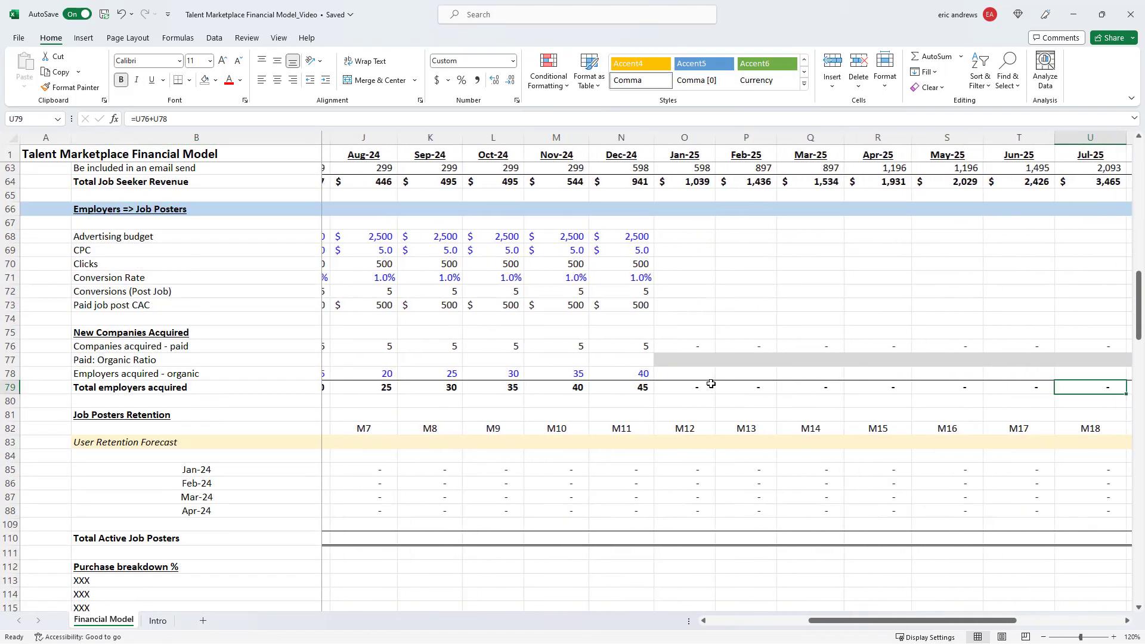
left_click(540, 236)
left_click(484, 237)
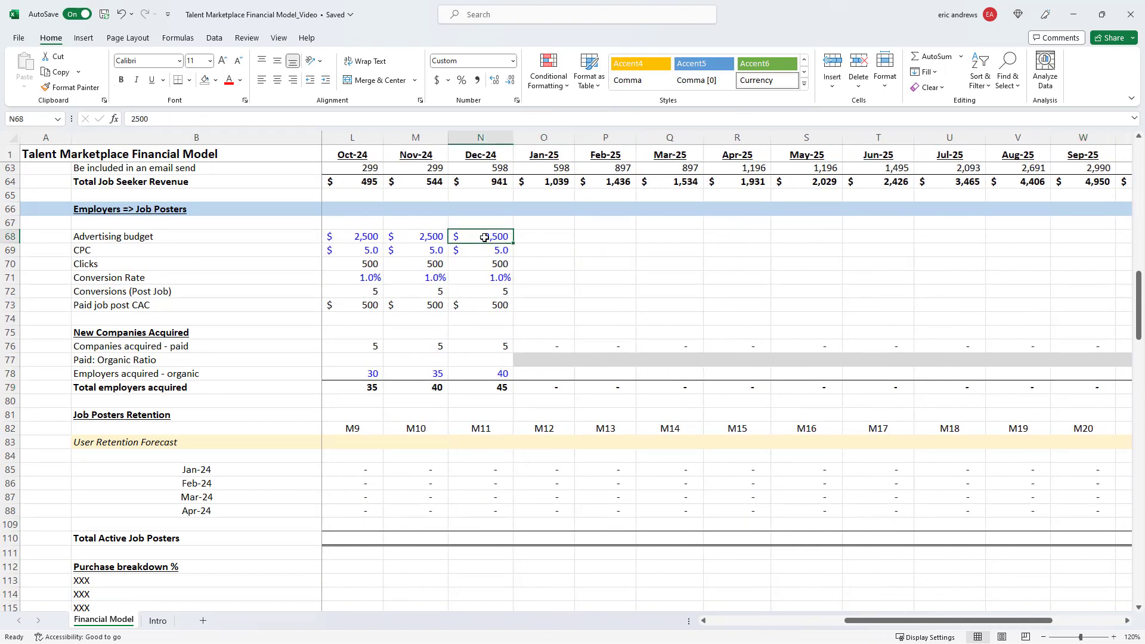
key("shift+Down")
key("shift+Down")
key("shift+Down")
key("shift+Down")
key("shift+Down")
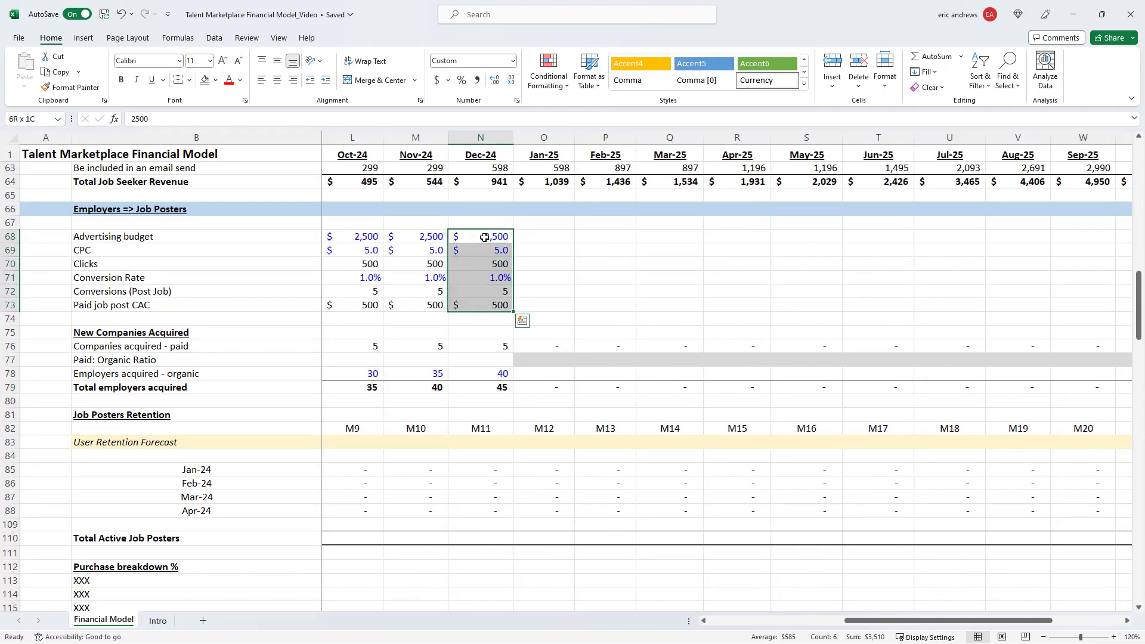
key("ctrl+c")
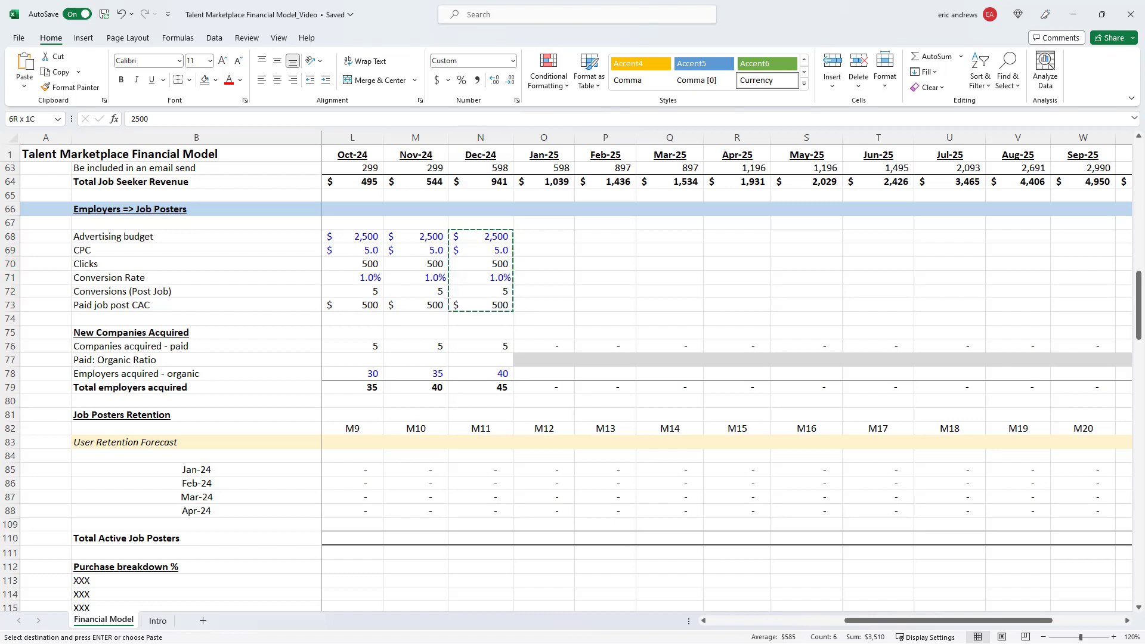
key("alt+Tab")
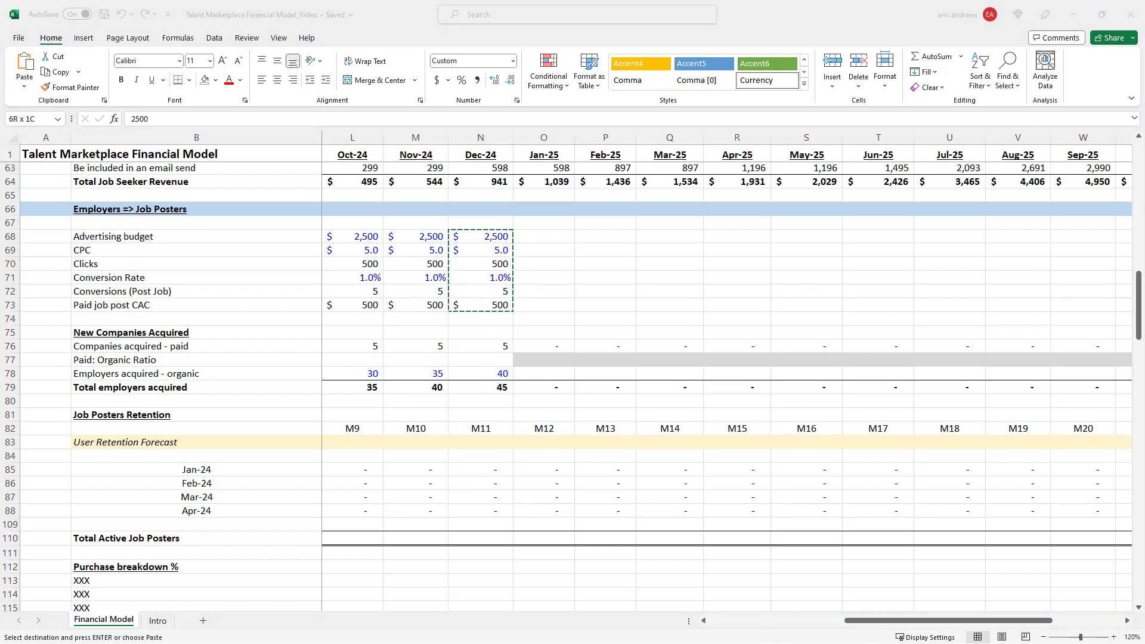
key("alt+Tab")
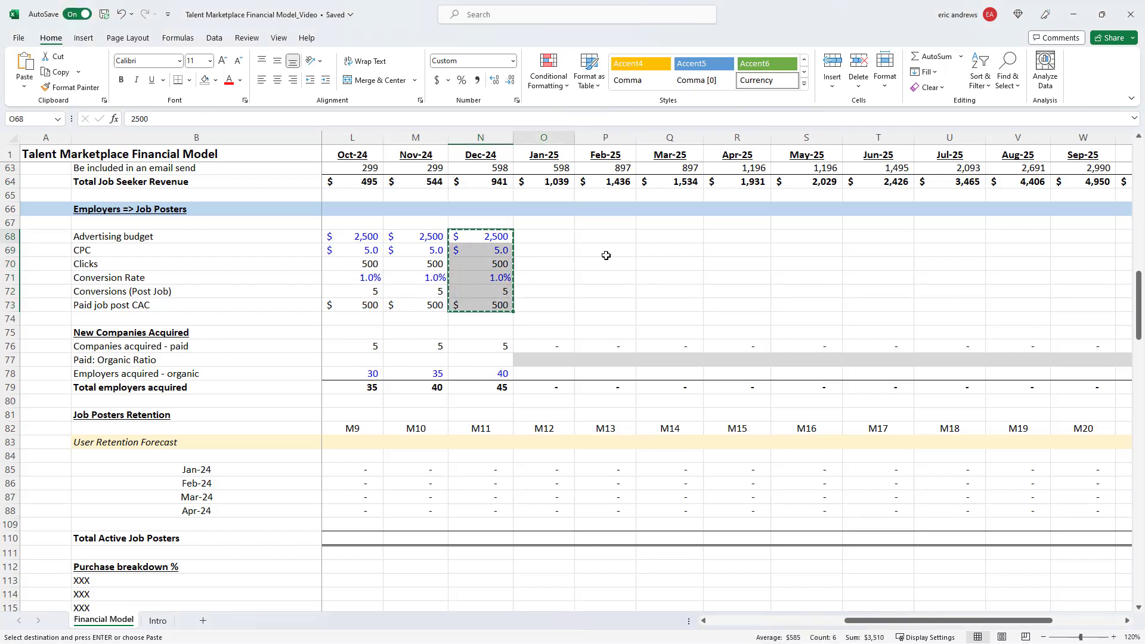
key("shift+Right")
key("shift+Right")
key("shift+Right")
key("shift+Right")
key("shift+Right")
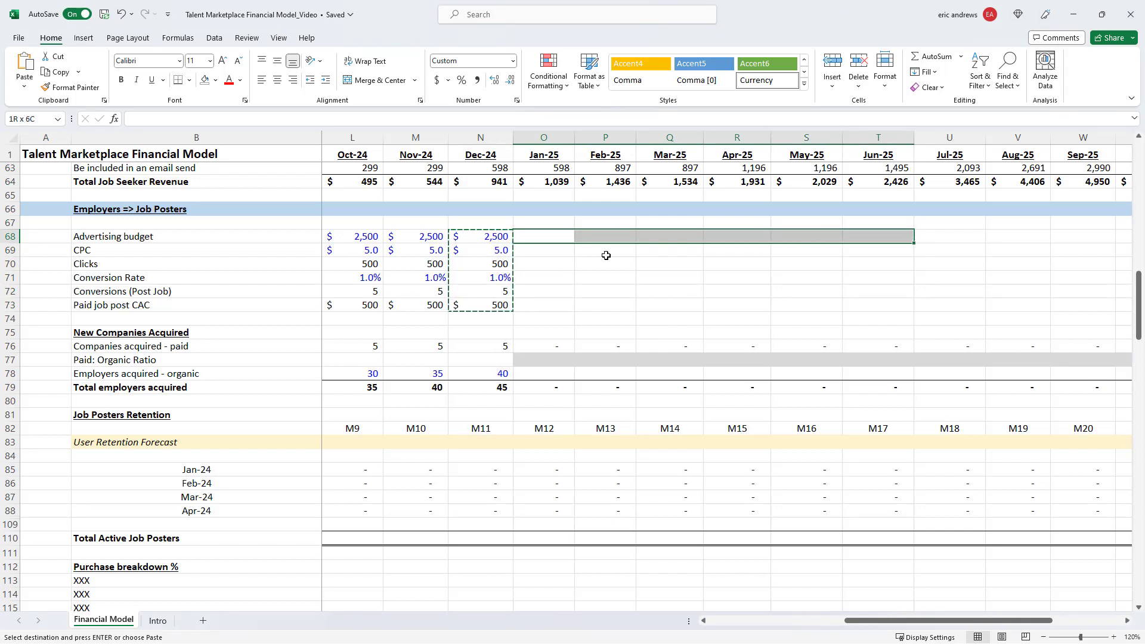
key("ctrl+v")
Set the employer advertising budget to 5,000 for Jan-25 through Jun-25 in row 68
type("50")
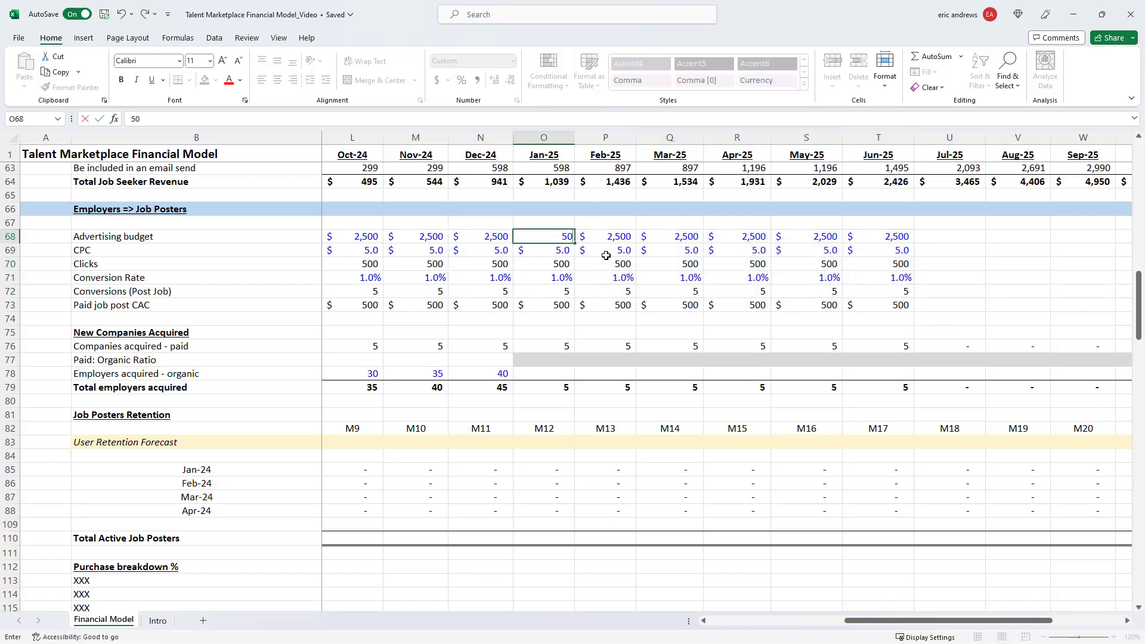
key("ctrl+Return")
key("ctrl+c")
key("ctrl+shift+Right")
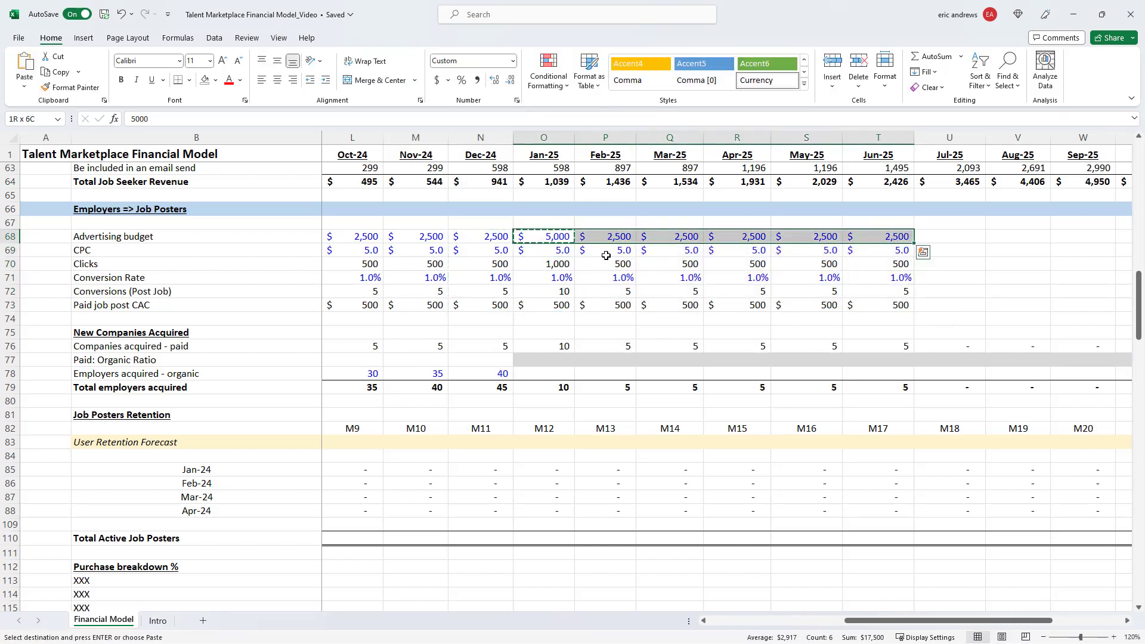
key("ctrl+v")
Copy the Jun-25 employer advertising funnel in T68:T73 to Jul-25 and set the Jul-25 advertising budget to 10,000
key("Right")
key("Right")
key("Right")
key("Right")
key("Right")
key("Right")
key("Left")
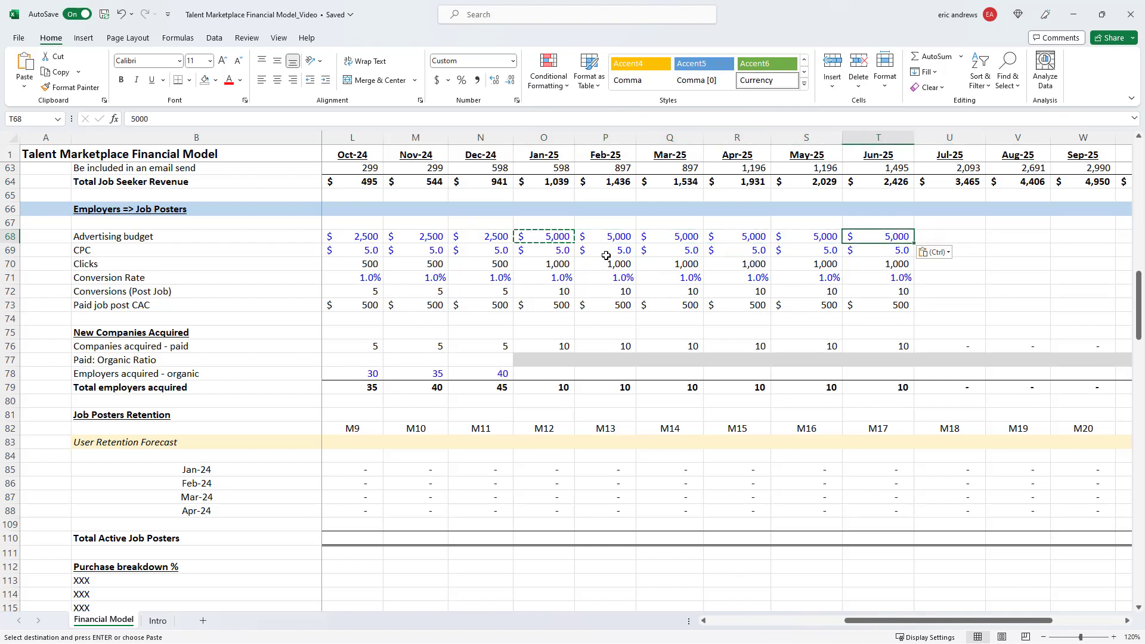
key("ctrl+shift+Down")
key("ctrl+c")
key("Right")
key("ctrl+v")
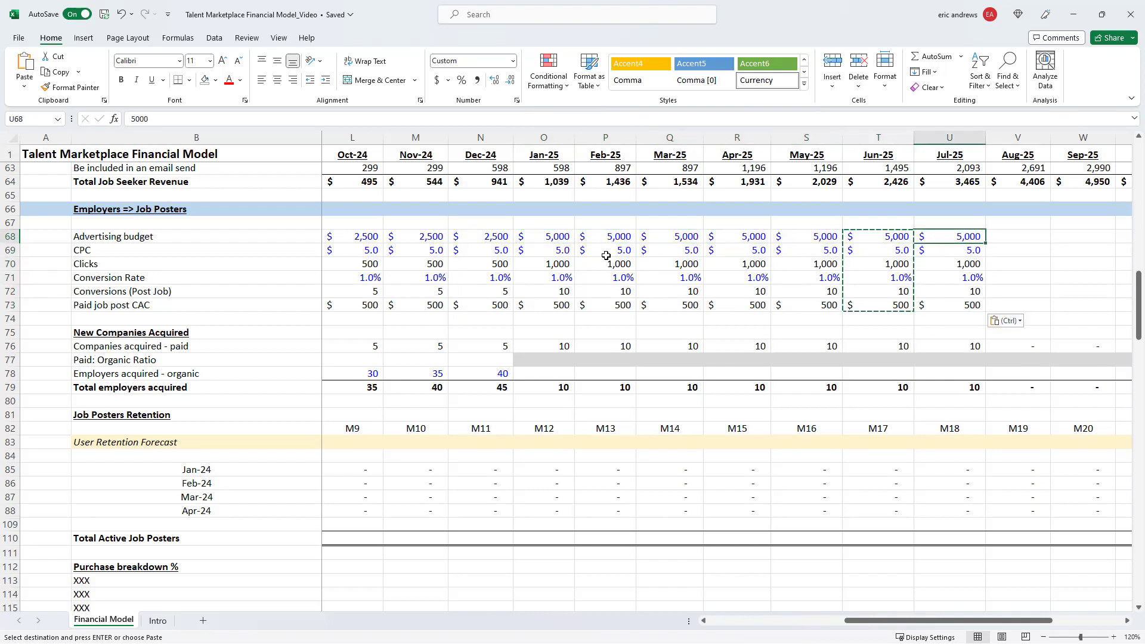
type("1")
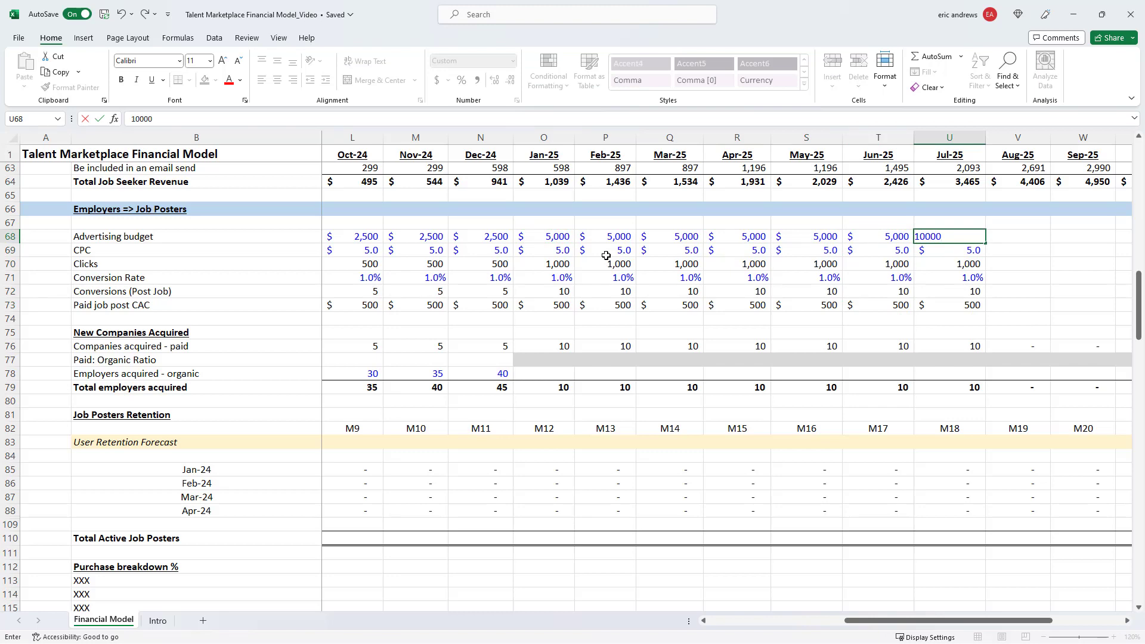
type("0000")
key("ctrl+Return")
Copy the Jul-25 employer advertising funnel in U68:U73 across Aug-25 through Dec-25
key("ctrl+shift+Down")
key("ctrl+c")
key("shift+Right")
key("shift+Right")
key("shift+Right")
key("shift+Right")
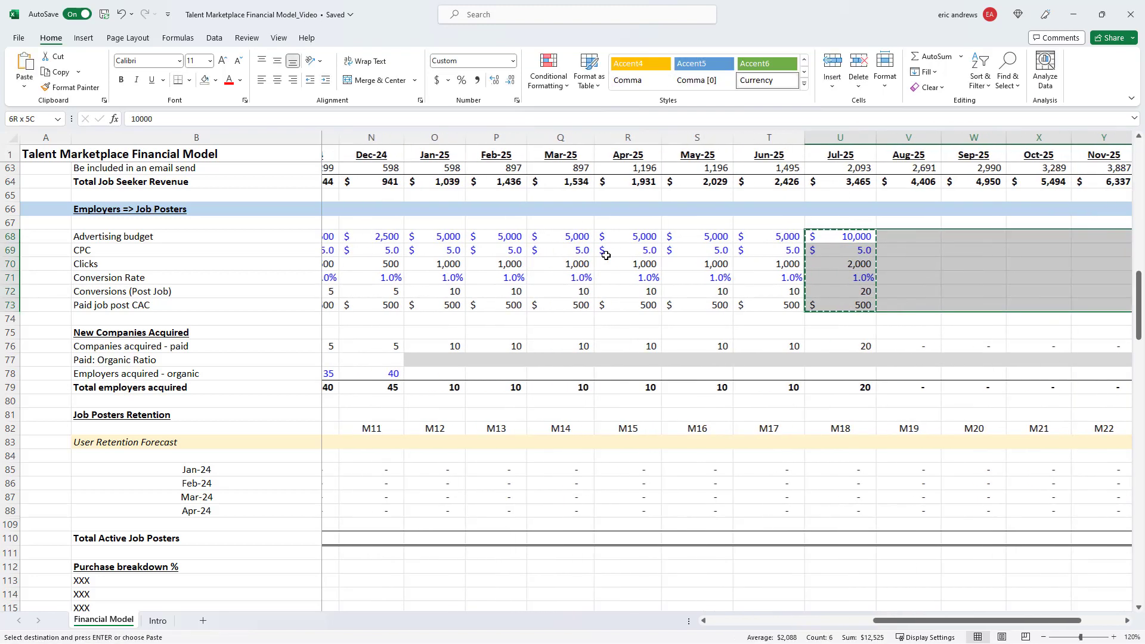
key("shift+Right")
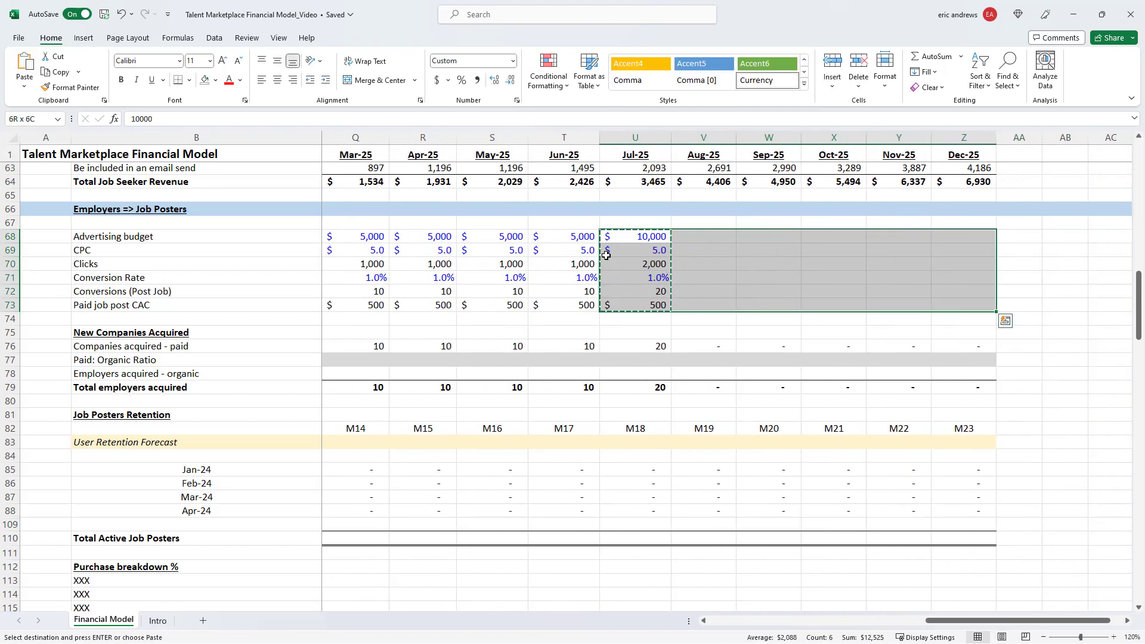
key("Return")
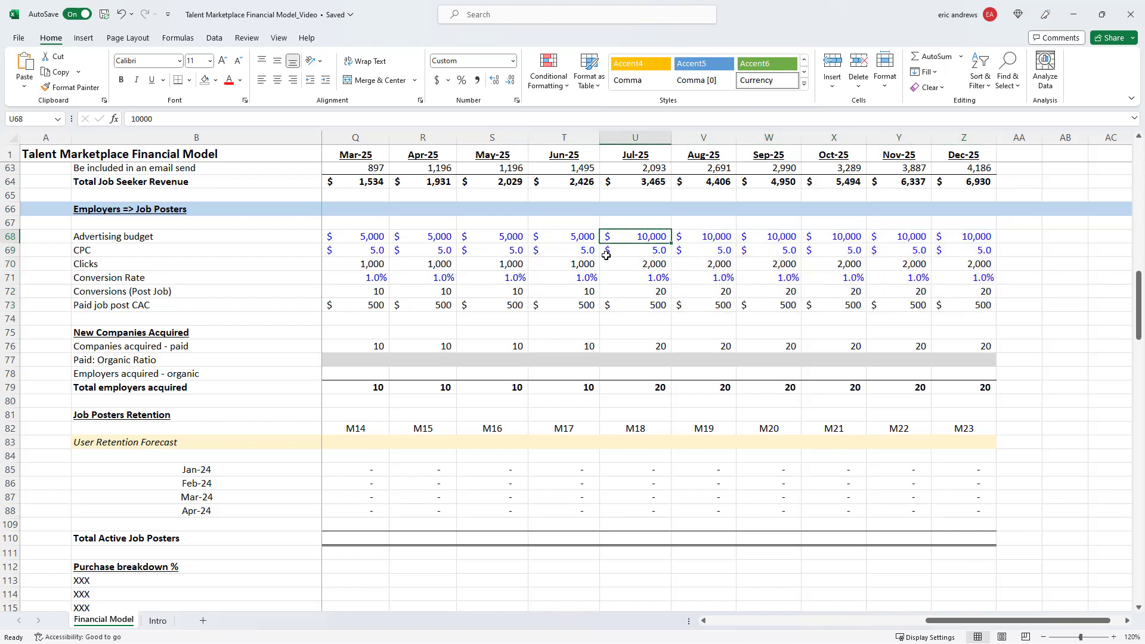
Set the Jan-25 paid-to-organic ratio in O77 to 3.5
key("Right")
key("Left")
key("Down")
key("Down")
key("Down")
key("Down")
key("Down")
key("Down")
key("Down")
key("Down")
key("Down")
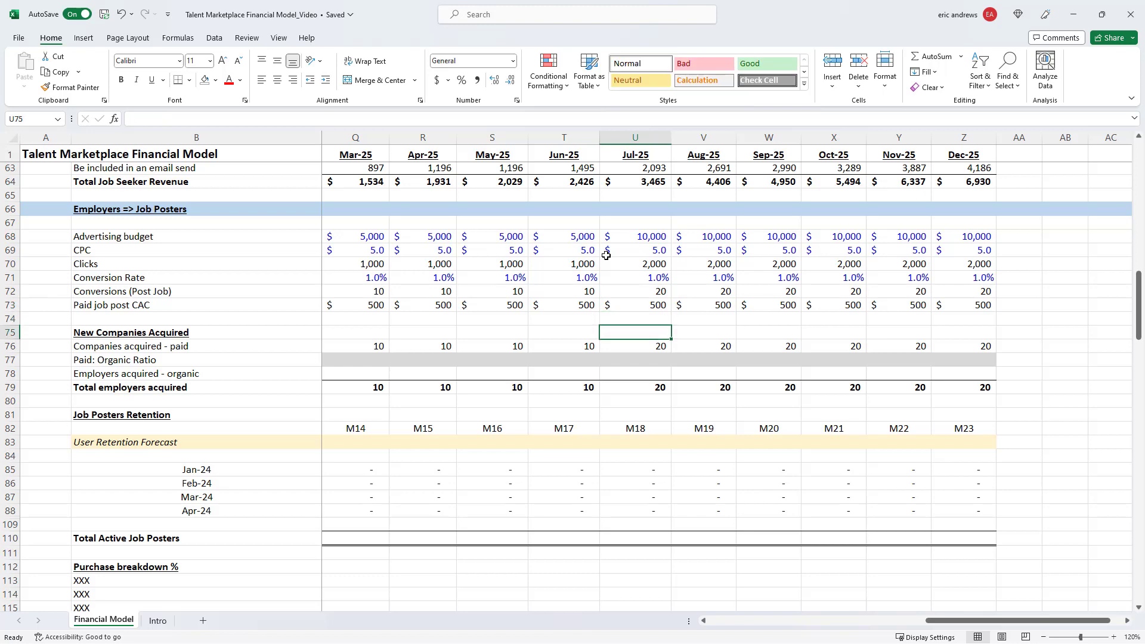
key("Left")
key("Left")
key("Left")
key("Left")
key("Left")
key("Left")
key("Left")
key("Left")
key("Left")
key("Left")
key("Left")
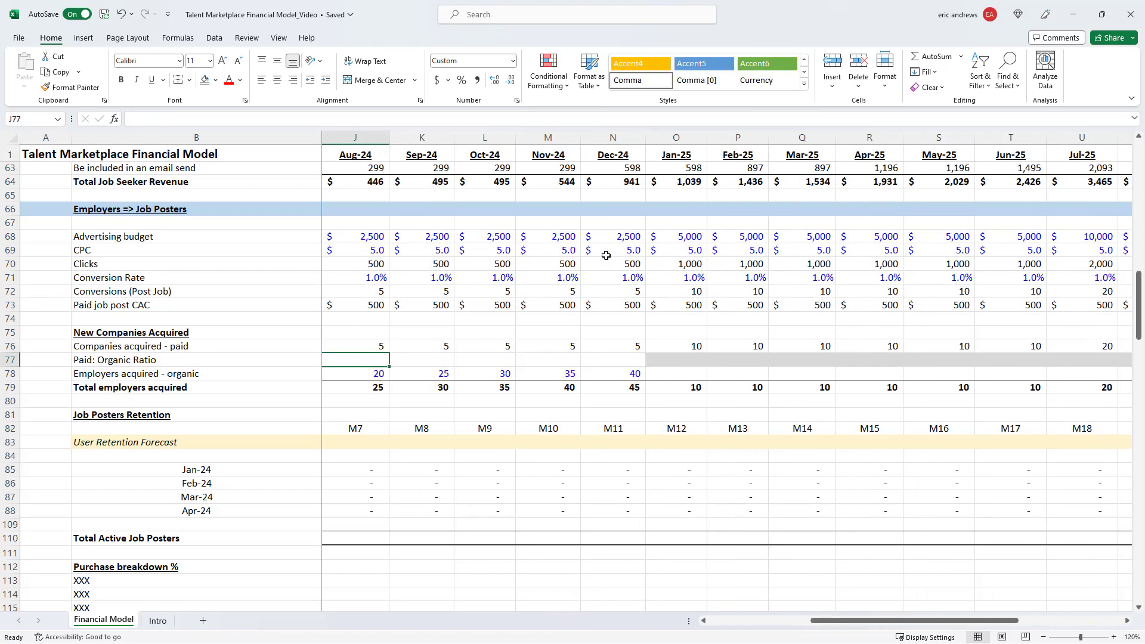
key("Left")
key("Left")
key("Right")
key("Right")
key("Right")
key("Right")
key("Right")
key("Right")
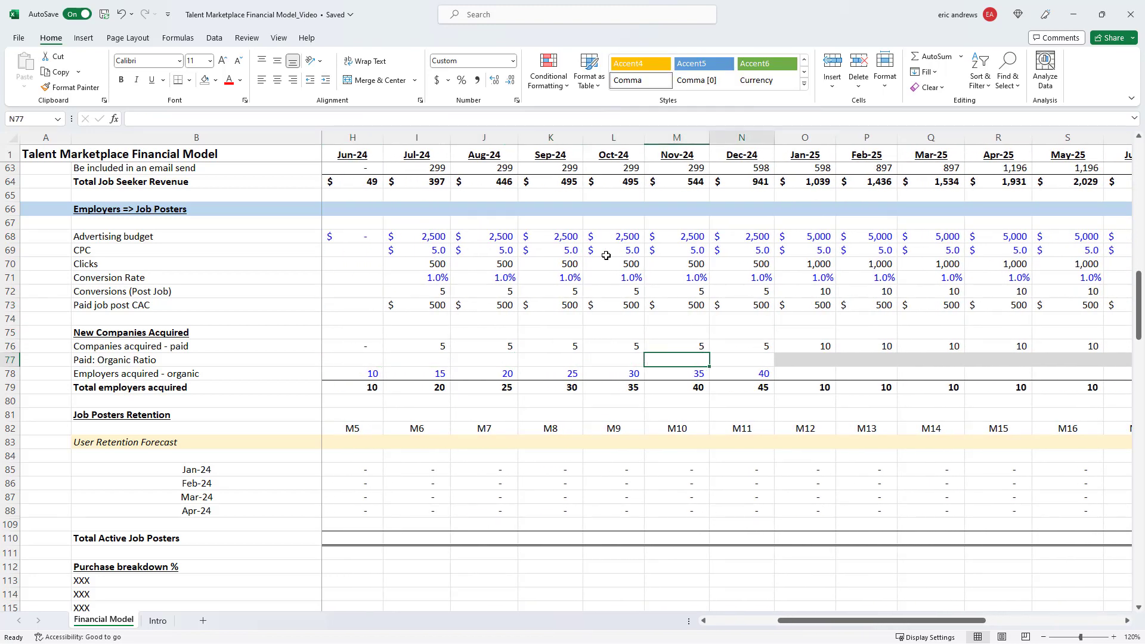
key("Right")
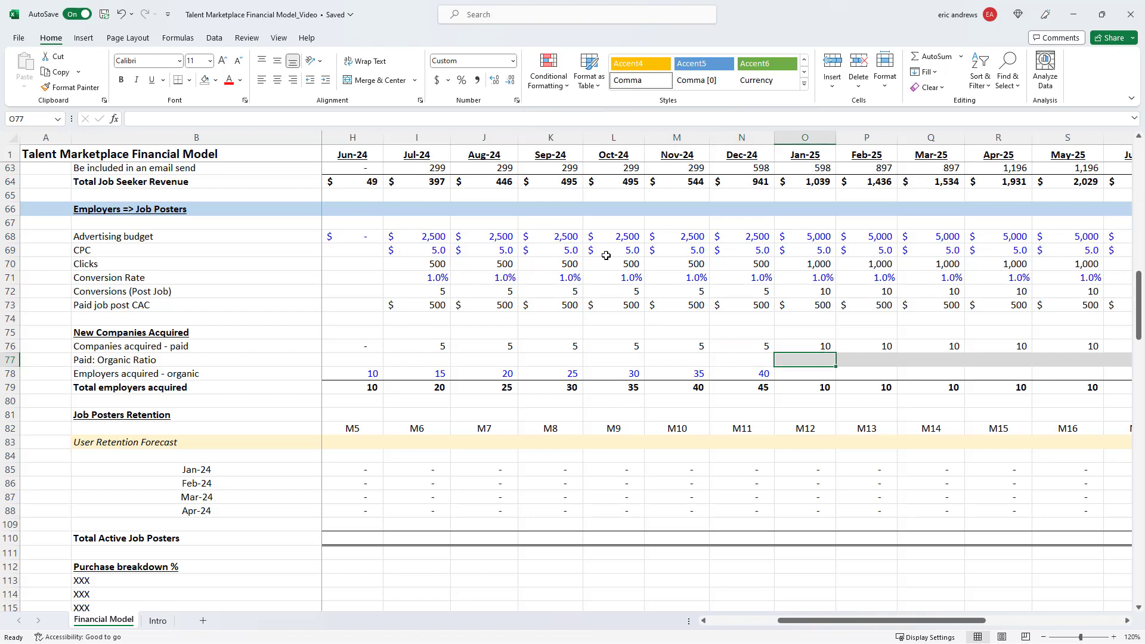
scroll(606, 255, "up", 1)
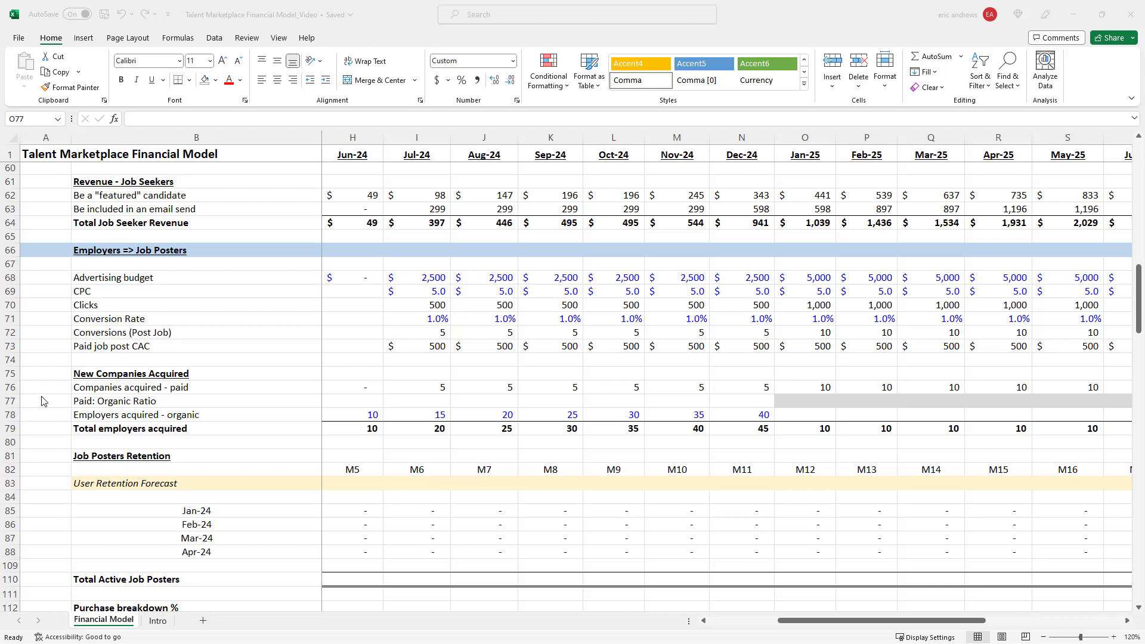
type("3.")
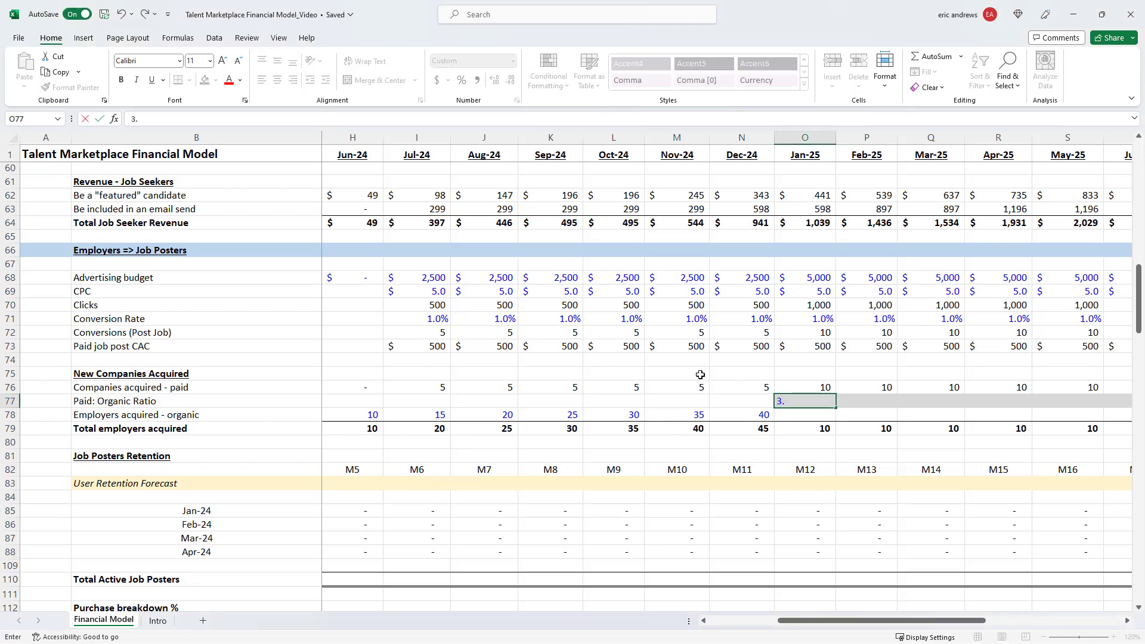
type("5")
key("Return")
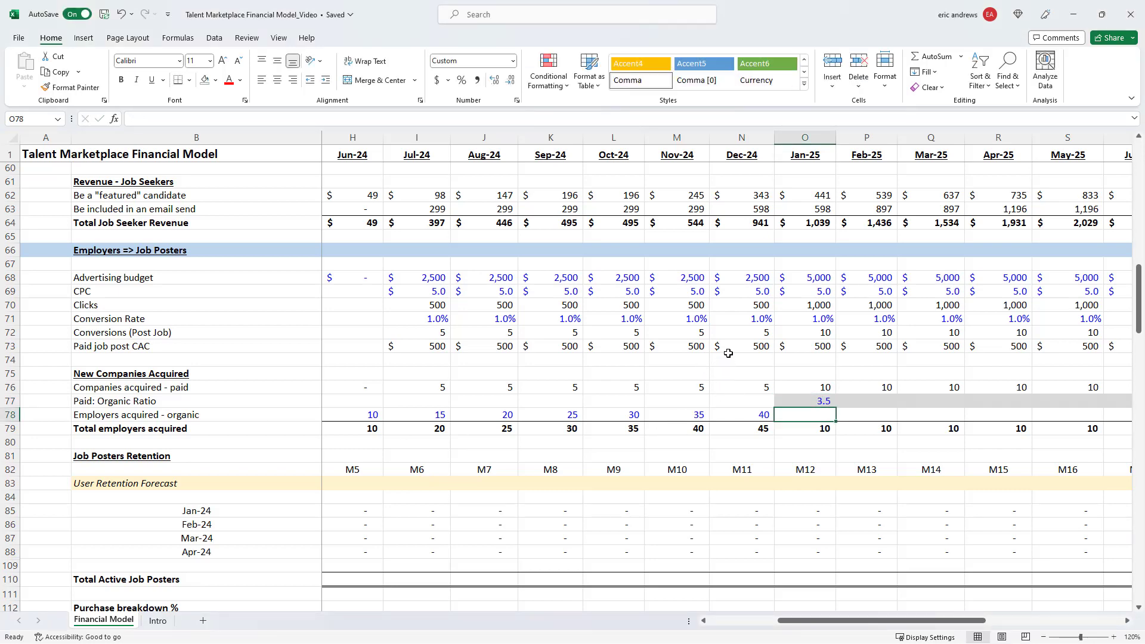
Calculate Jan-25 organic employers acquired in O78 as paid companies acquired times the ratio, =O76*O77
type("=")
left_click(805, 386)
type("*")
key("Up")
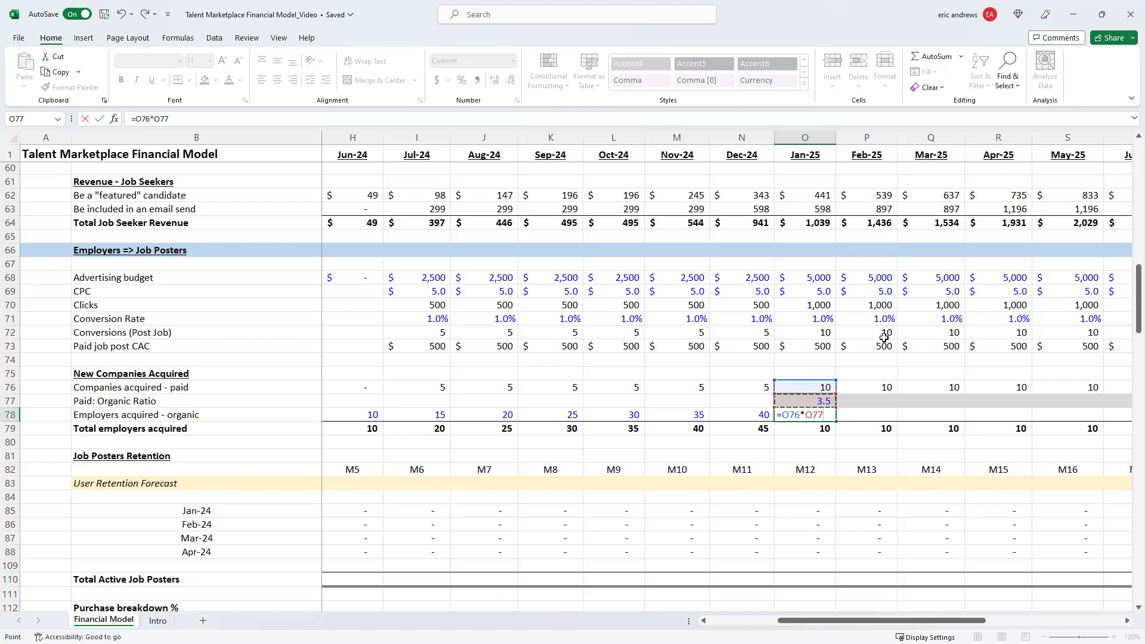
key("ctrl+Return")
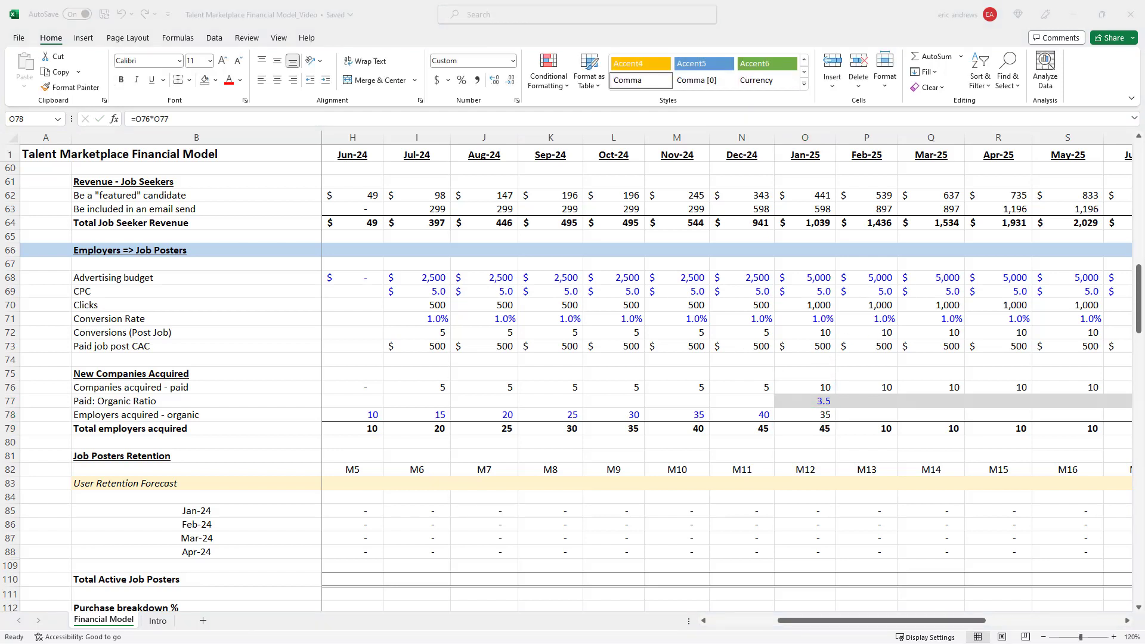
Enter a Feb-25 paid-to-organic ratio in P77 that adds 0.5 to the Jan-25 ratio, =O77+0.5
left_click(799, 403)
left_click(854, 392)
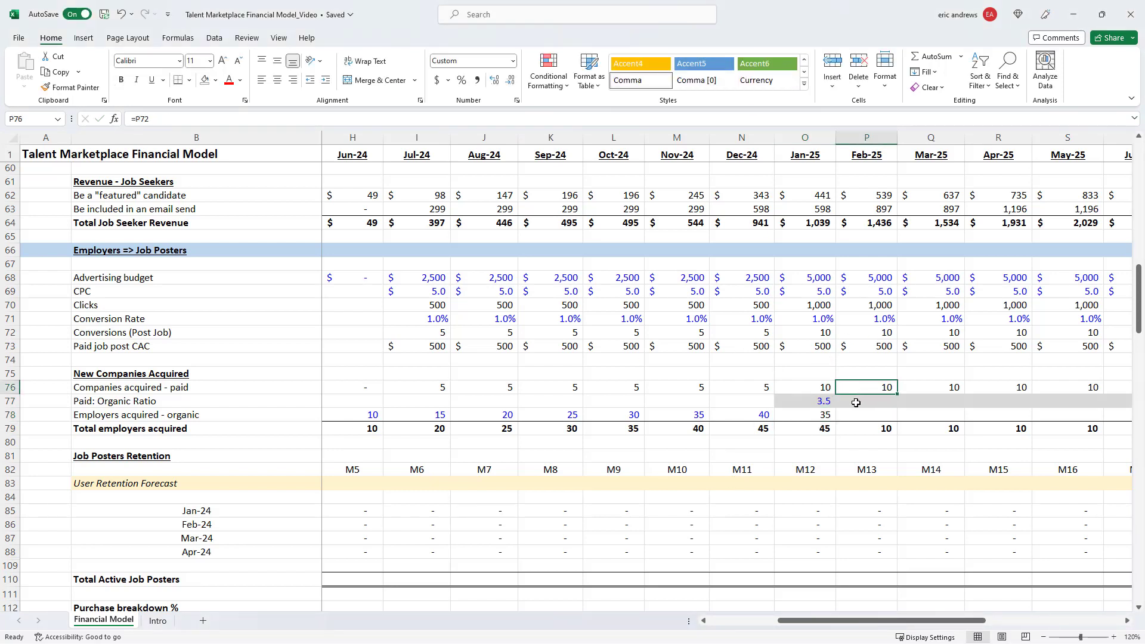
left_click(856, 402)
type("=")
left_click(820, 401)
type("+.")
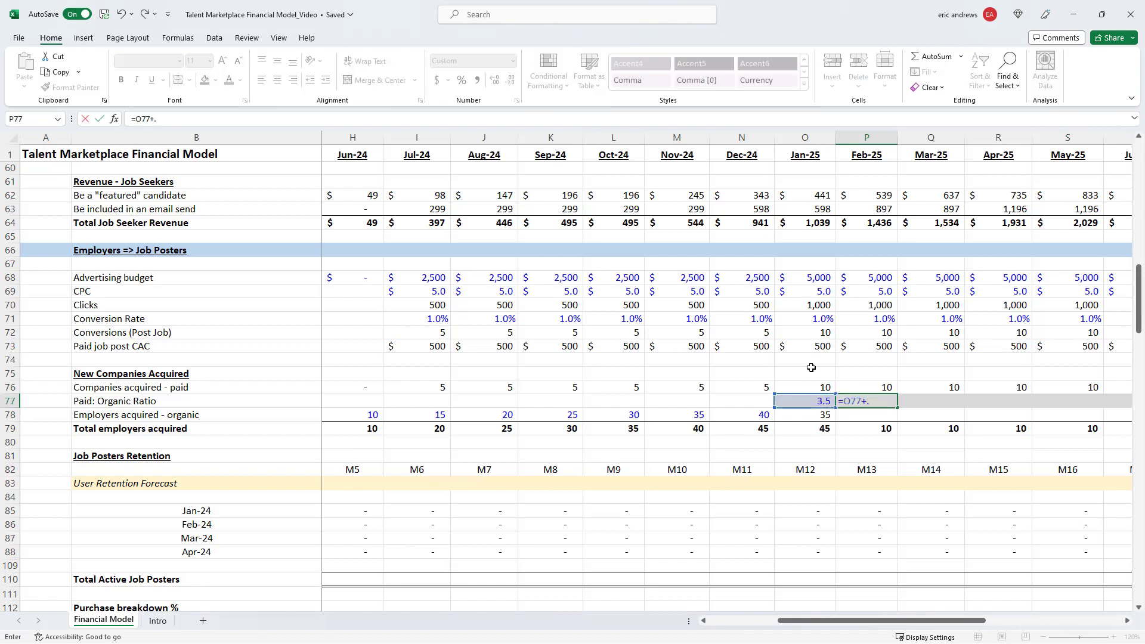
type("5")
key("Return")
Copy the Jan-25 organic employers formula in O78 to Feb-25 in P78
key("Left")
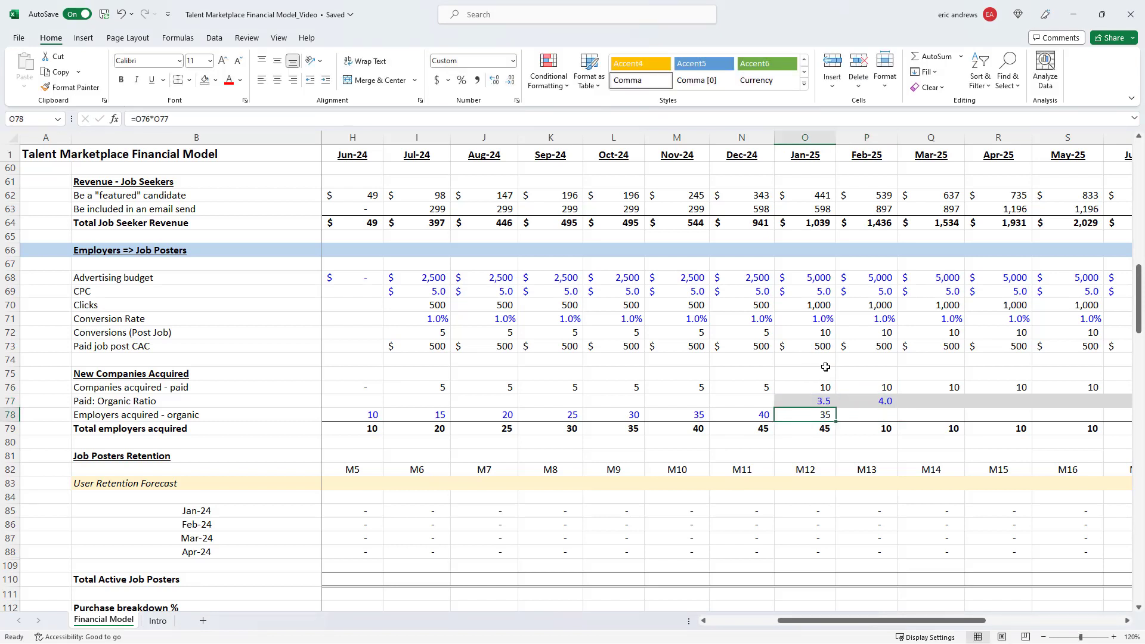
key("ctrl+c")
key("Right")
key("ctrl+v")
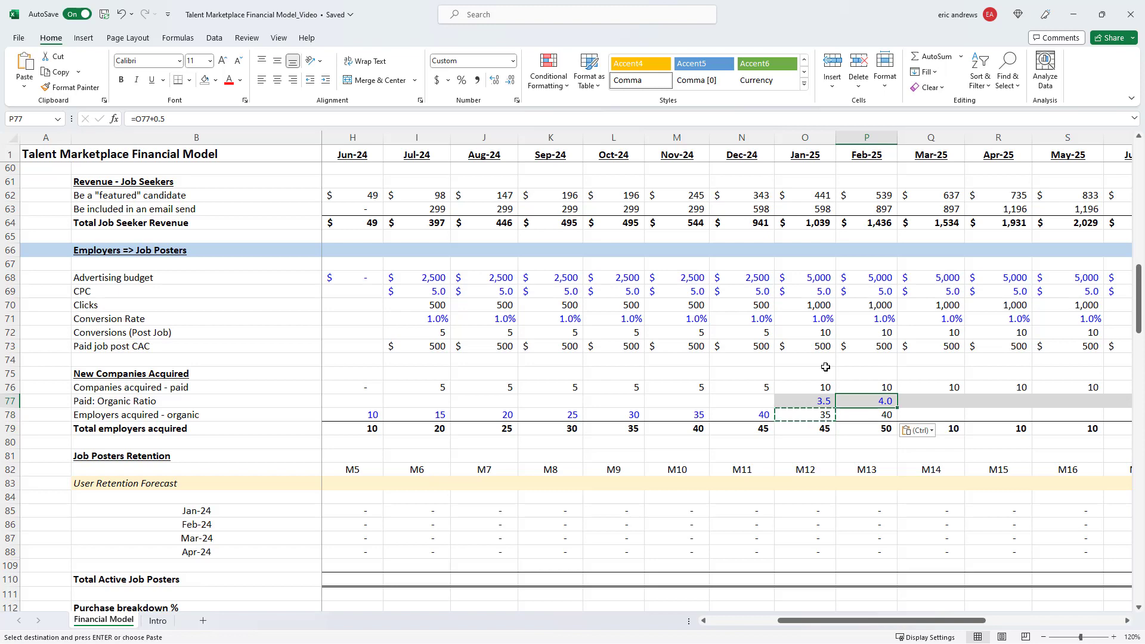
key("ctrl")
key("Escape")
Copy the Feb-25 ratio and organic employers formulas in P77:P78 across Mar-25 through Dec-25
key("Up")
key("shift+Down")
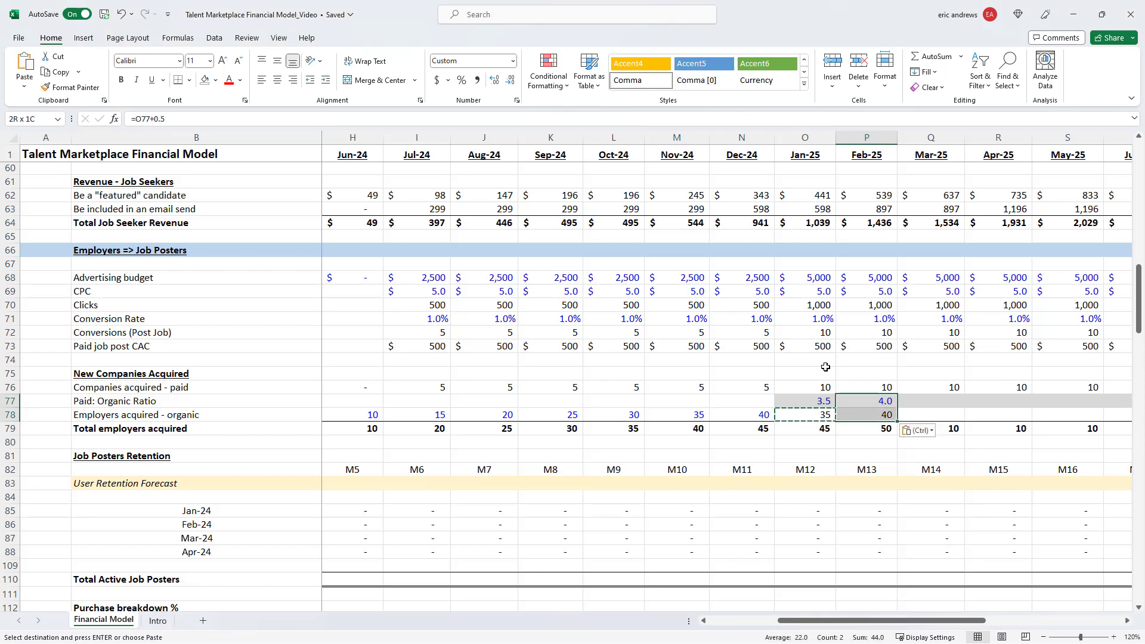
key("ctrl+c")
key("shift+Right")
key("shift+Right")
key("shift+Right")
key("shift+Right")
key("shift+Right")
key("shift+Right")
key("shift+Right")
key("shift+Right")
key("shift+Right")
key("shift+Right")
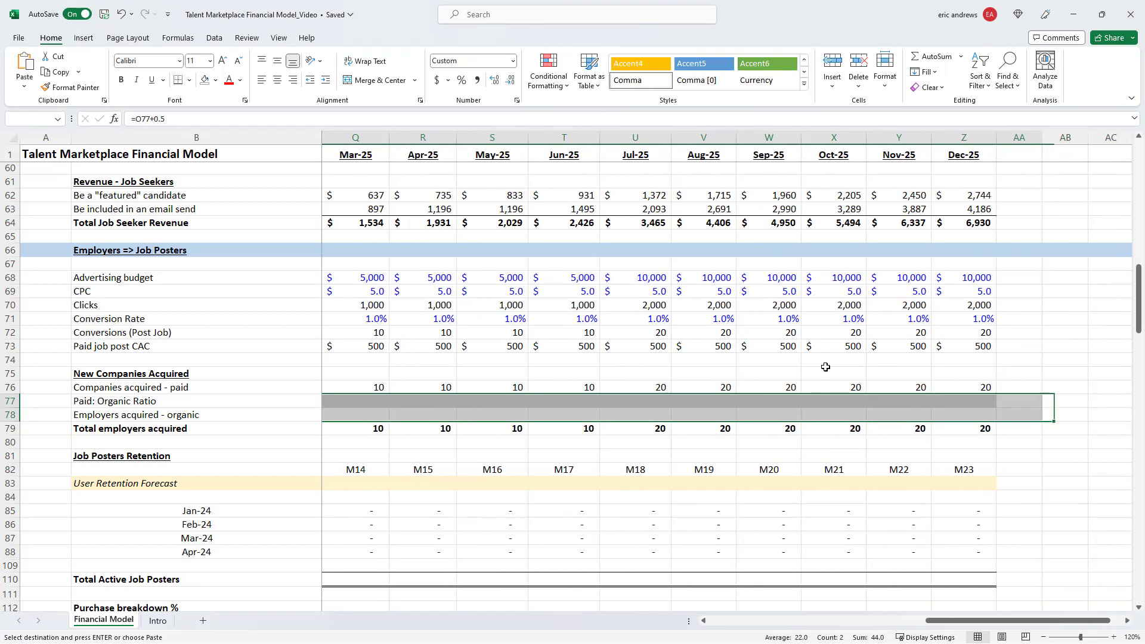
key("ctrl+v")
key("Left")
key("Right")
key("Escape")
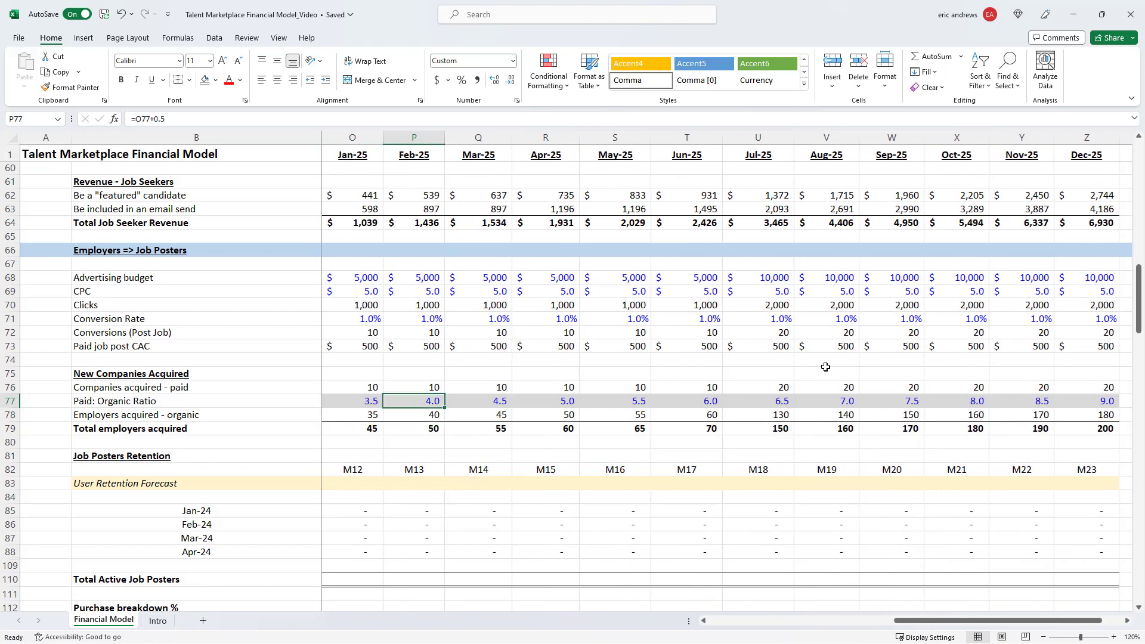
Review the paid-to-organic ratios and employers acquired month by month through Dec-25
key("Right")
key("Right")
key("Right")
key("Right")
key("Right")
key("Right")
key("Right")
key("Right")
key("Right")
key("Right")
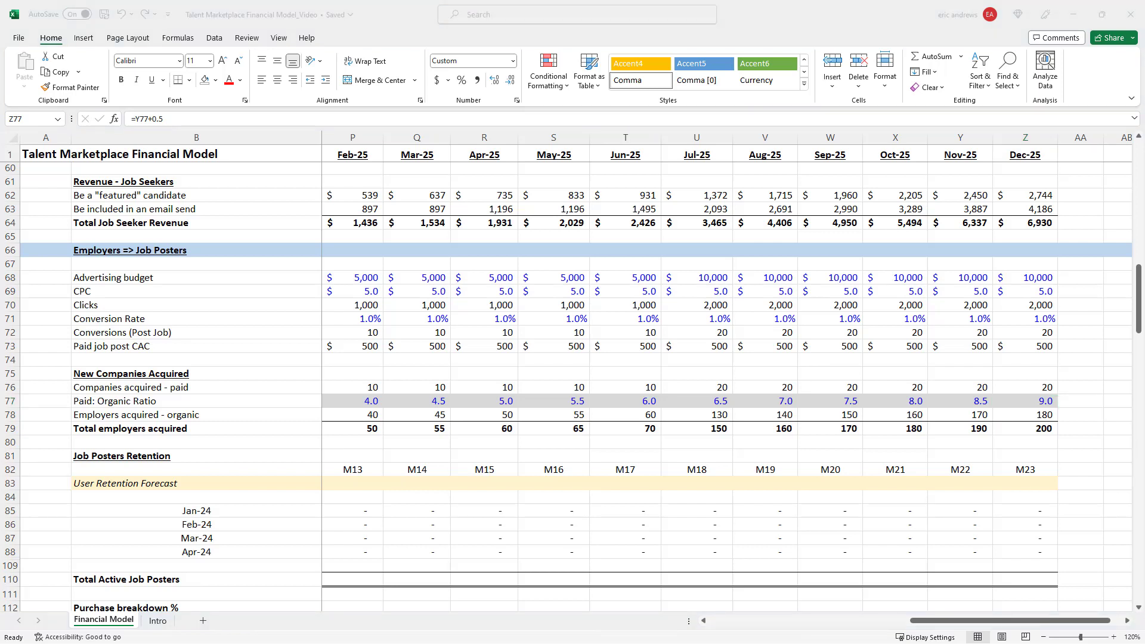
Examine how the Jan-24 to Apr-24 job poster cohorts are laid out in the retention table, rows 83 to 88
key("Left")
key("Left")
key("Left")
key("Left")
key("Left")
key("Left")
key("Left")
key("Left")
key("Left")
key("Left")
key("Left")
key("Left")
key("Left")
key("Left")
key("Left")
key("Left")
key("Left")
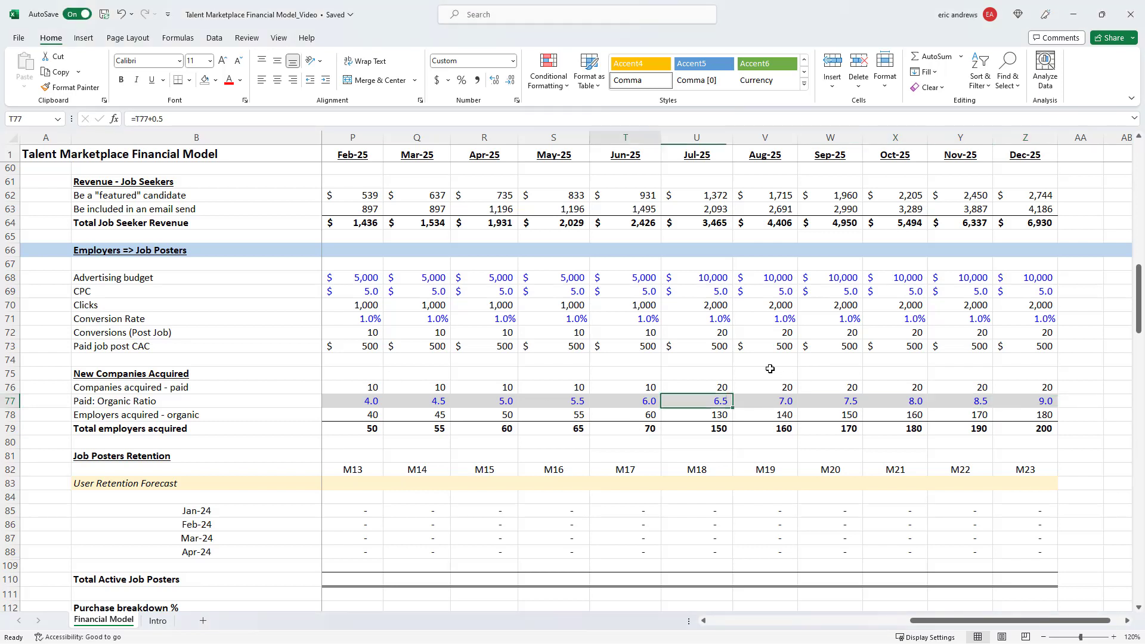
key("Left")
key("Down")
key("Down")
key("Down")
key("Down")
key("Down")
key("Down")
key("Down")
key("Down")
key("Left")
key("Left")
key("Left")
key("Left")
key("Left")
key("Left")
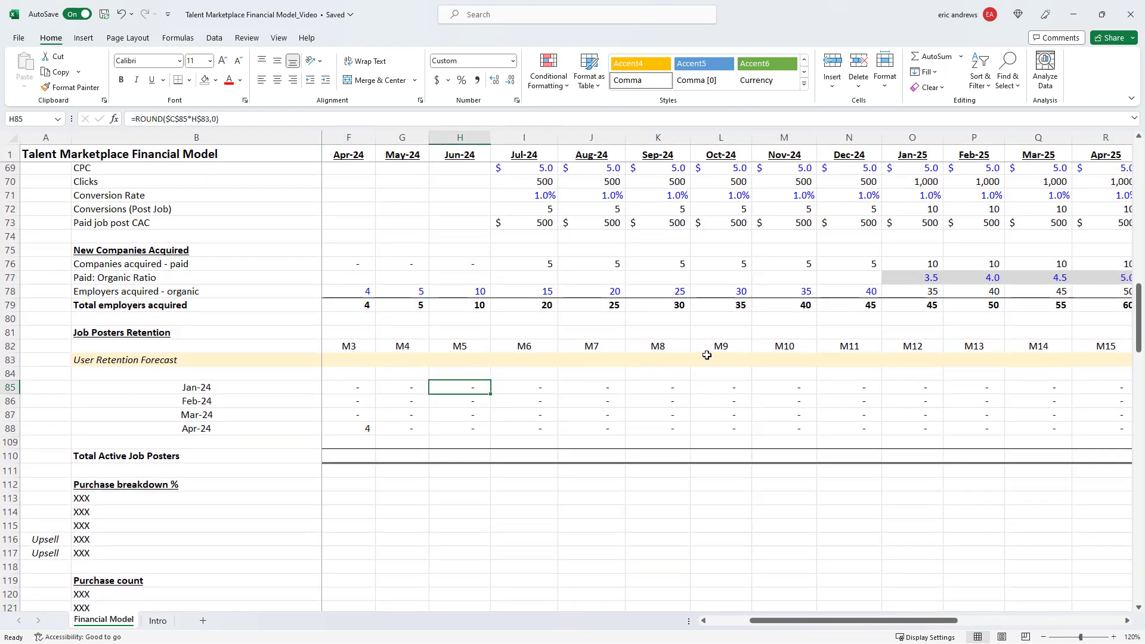
left_click(346, 387)
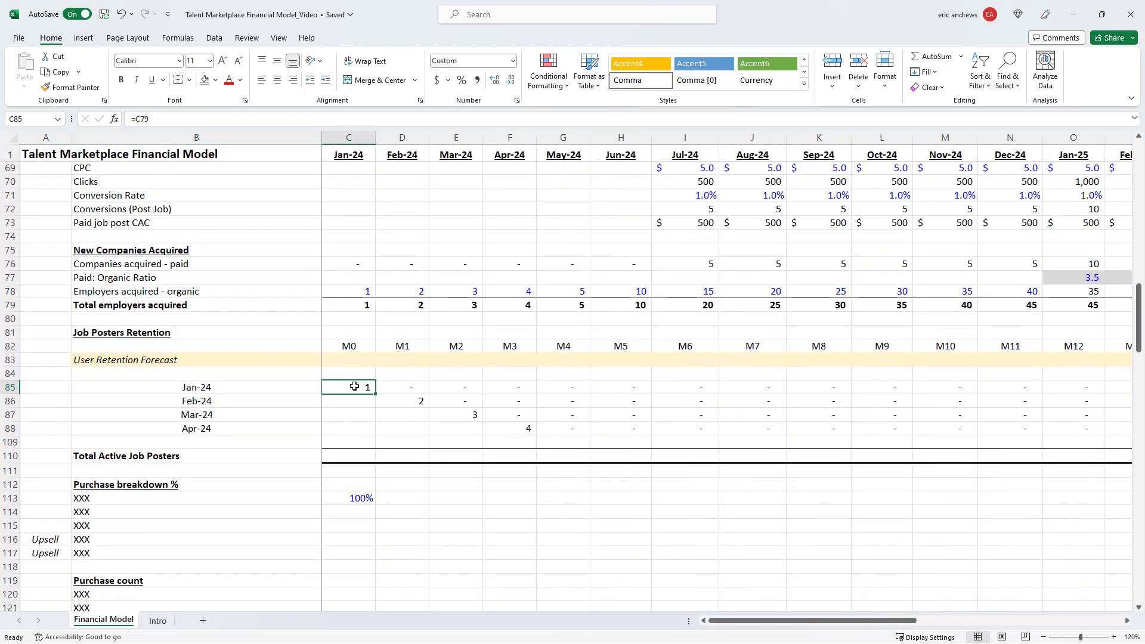
left_click(423, 390)
left_click(442, 399)
left_click(424, 402)
left_click(457, 414)
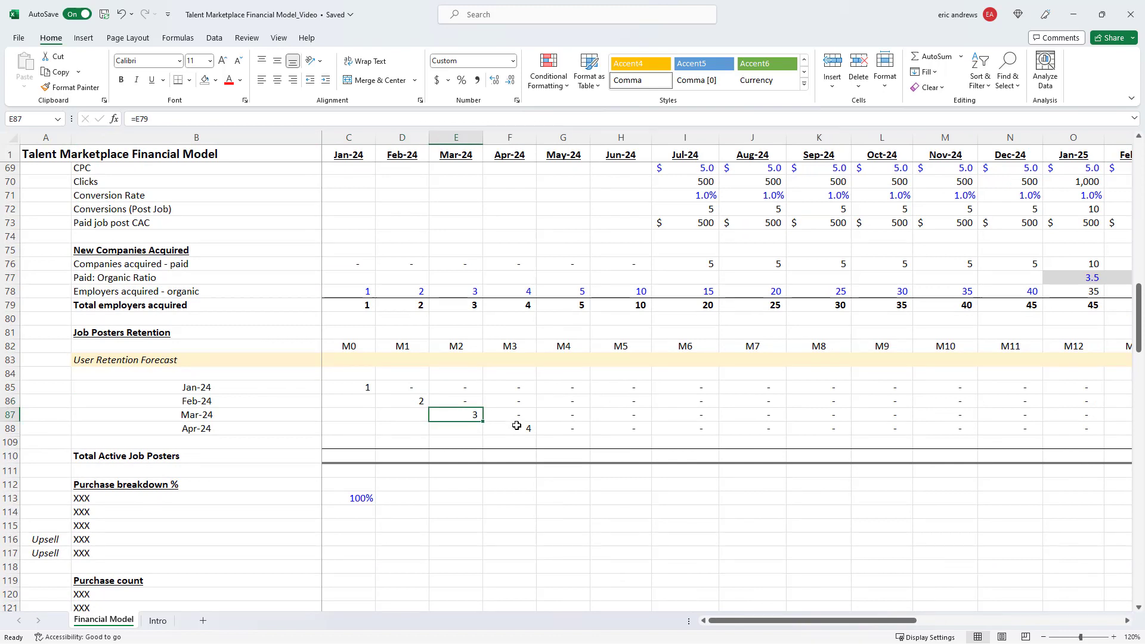
left_click(516, 427)
left_click(461, 411)
left_click(444, 400)
left_click(394, 386)
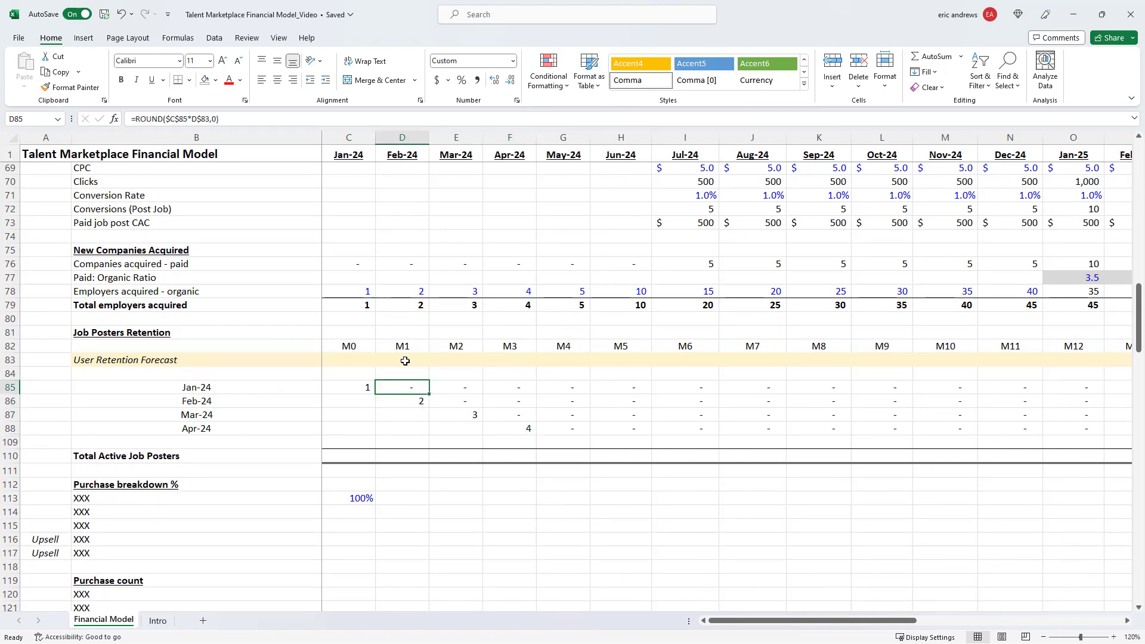
left_click(345, 364)
left_click(371, 385)
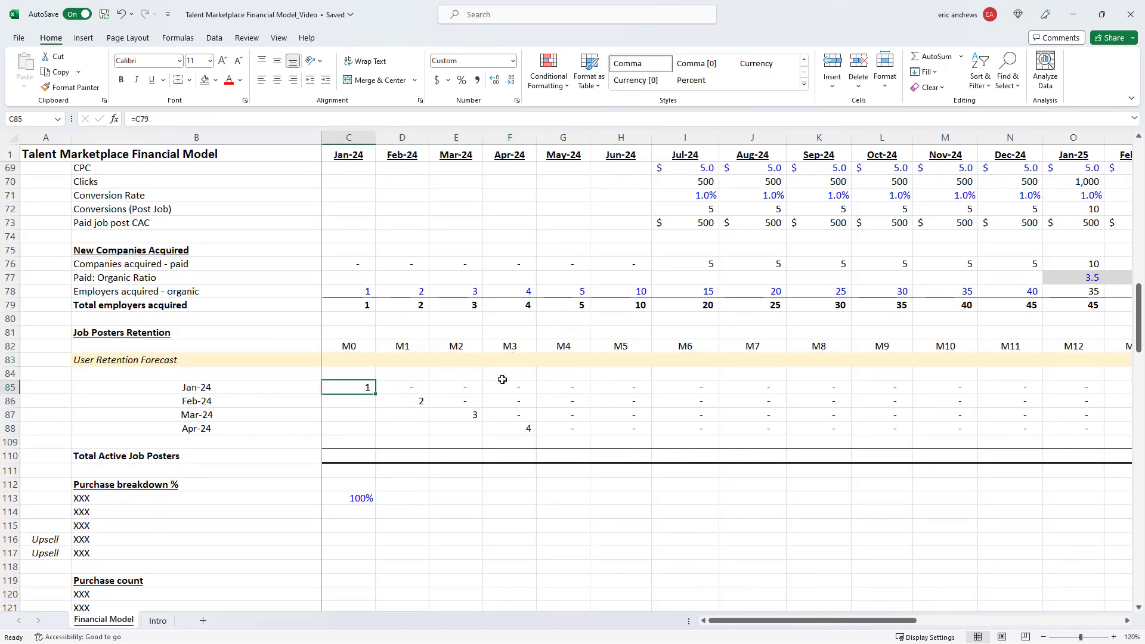
Inspect the Jan-24 cohort retention formulas in C85 through G85 and the cells they reference
key("F2")
key("Escape")
key("Right")
key("F2")
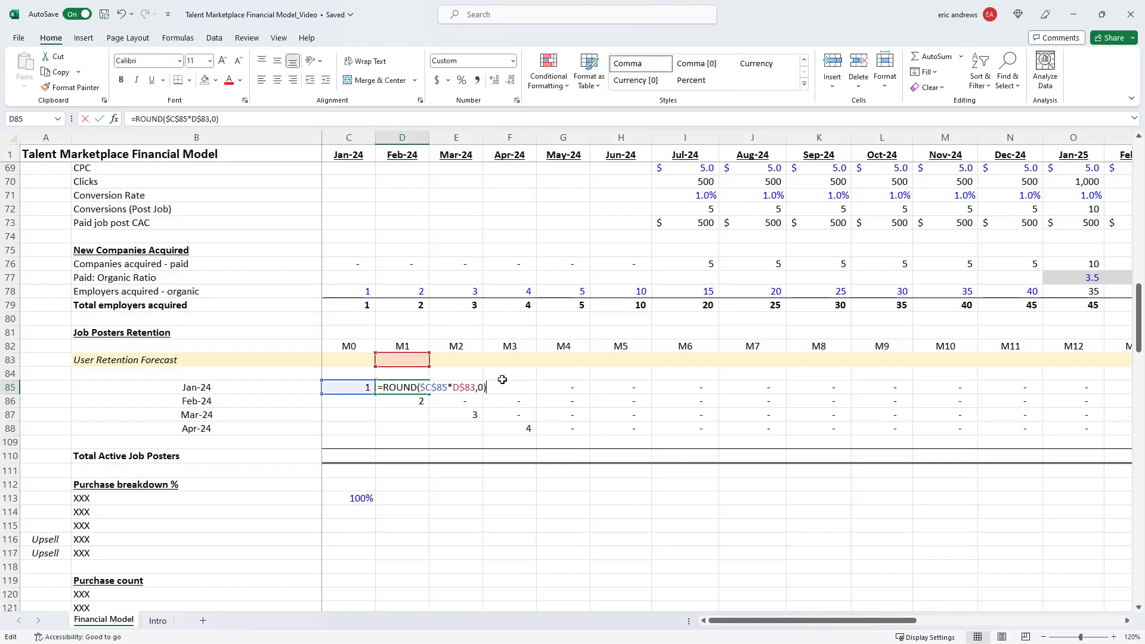
key("Escape")
key("Right")
key("F2")
key("Escape")
key("Right")
key("F2")
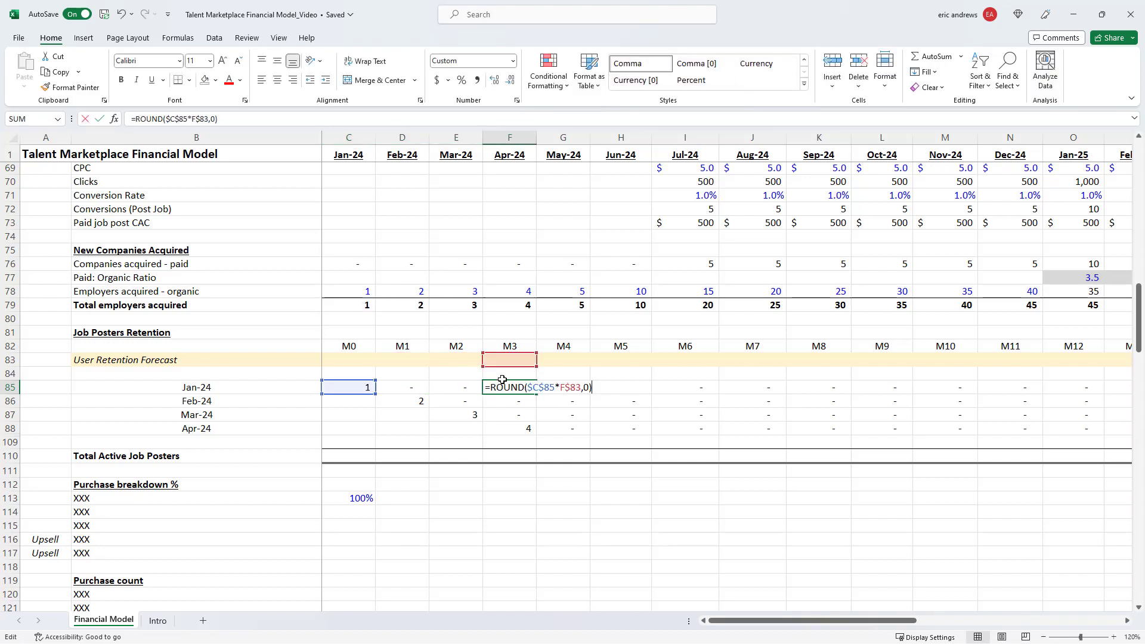
key("Escape")
key("Right")
key("F2")
key("Escape")
key("Left")
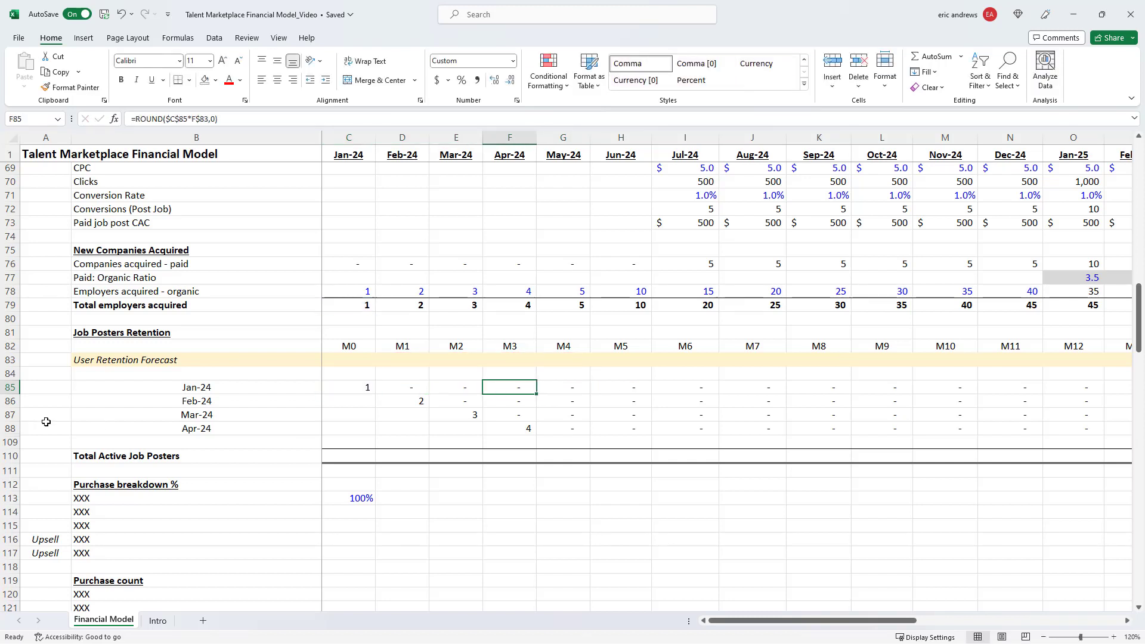
Set the job posters' user retention forecast in row 83 to 100% for M0 and 5% for M1
left_click(364, 358)
key("alt+Tab")
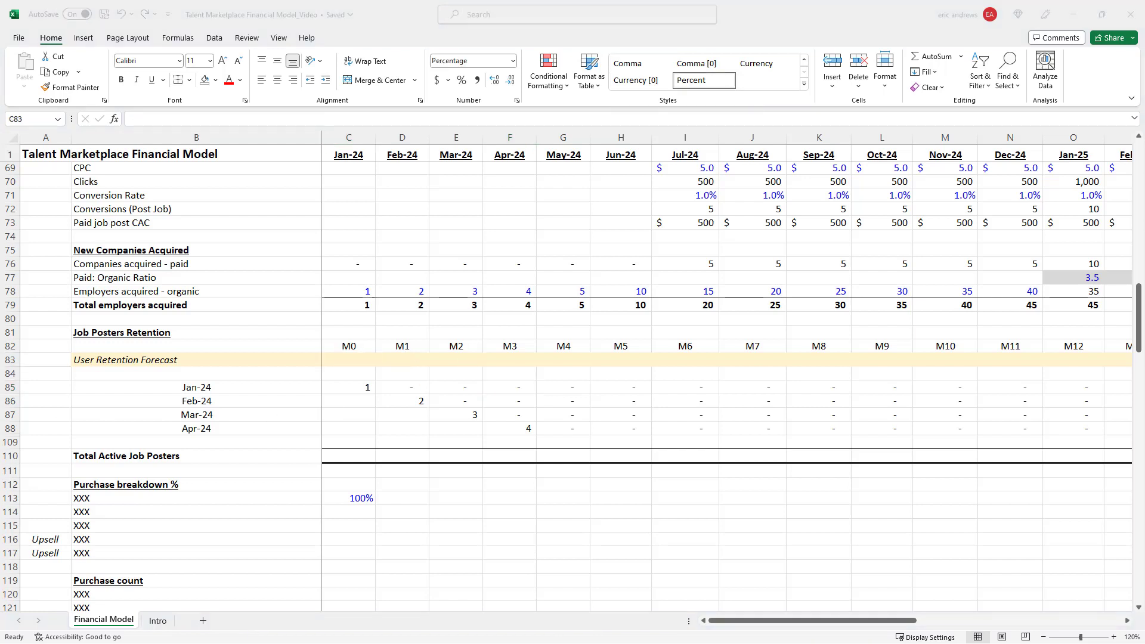
left_click(356, 356)
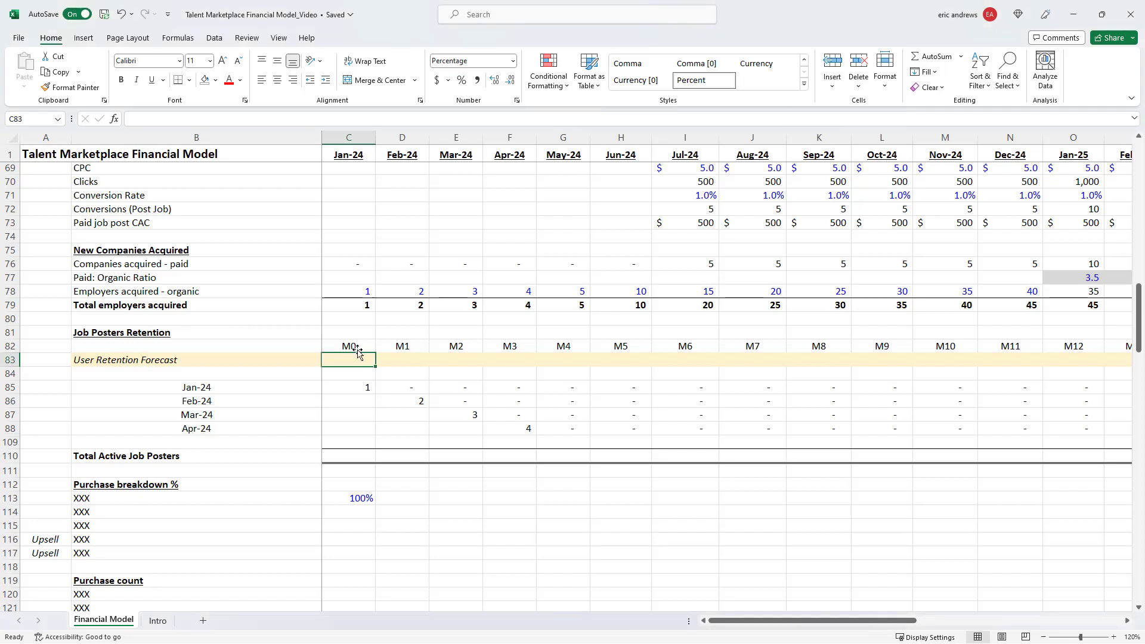
type("100%")
key("ctrl+Return")
key("Right")
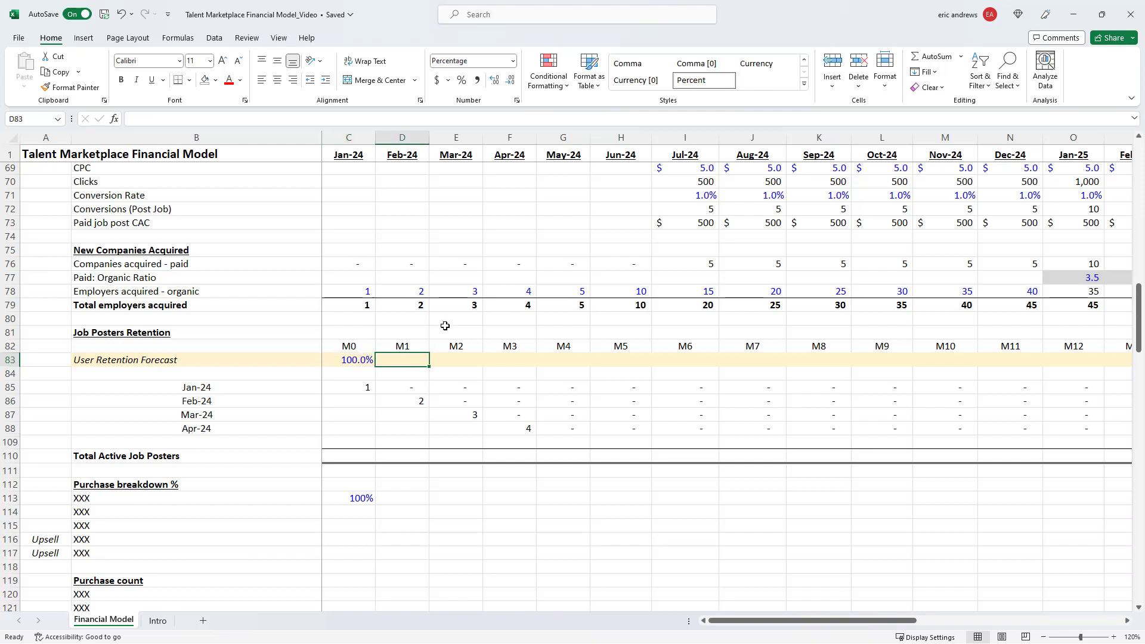
type("5%")
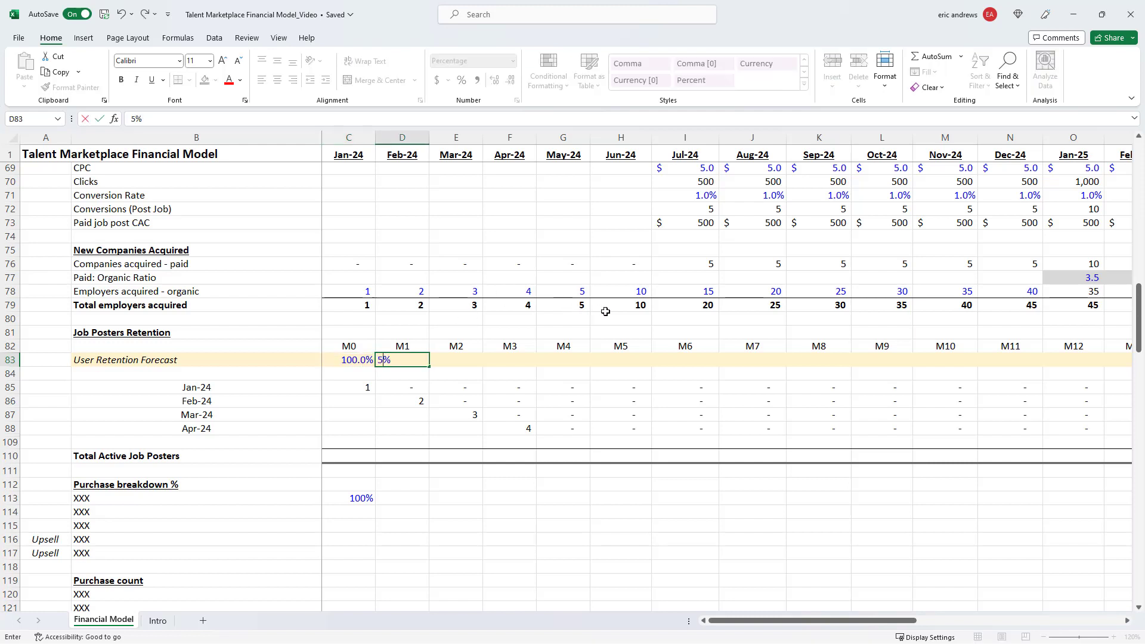
key("ctrl+Return")
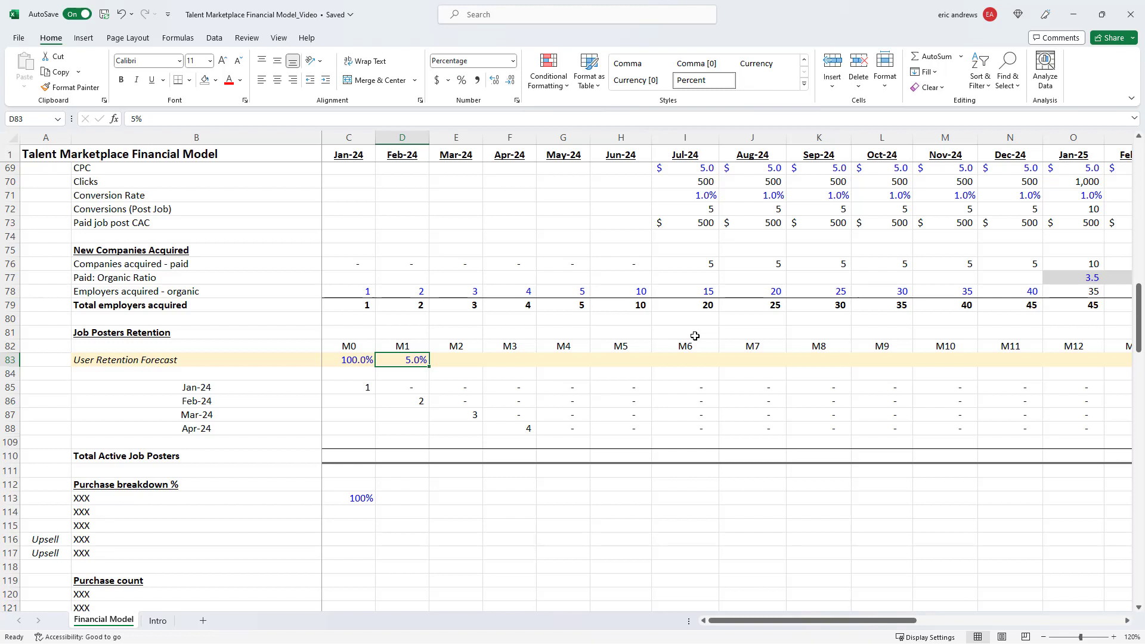
Copy the 5% retention rate in row 83 across every month from M1 through M23
key("ctrl+c")
key("shift+Right")
key("shift+Right")
key("shift+Right")
key("shift+Right")
key("shift+Right")
key("shift+Right")
key("shift+Right")
key("shift+Right")
key("shift+Right")
key("shift+Right")
key("shift+Right")
key("shift+Right")
key("shift+Right")
key("shift+Right")
key("shift+Right")
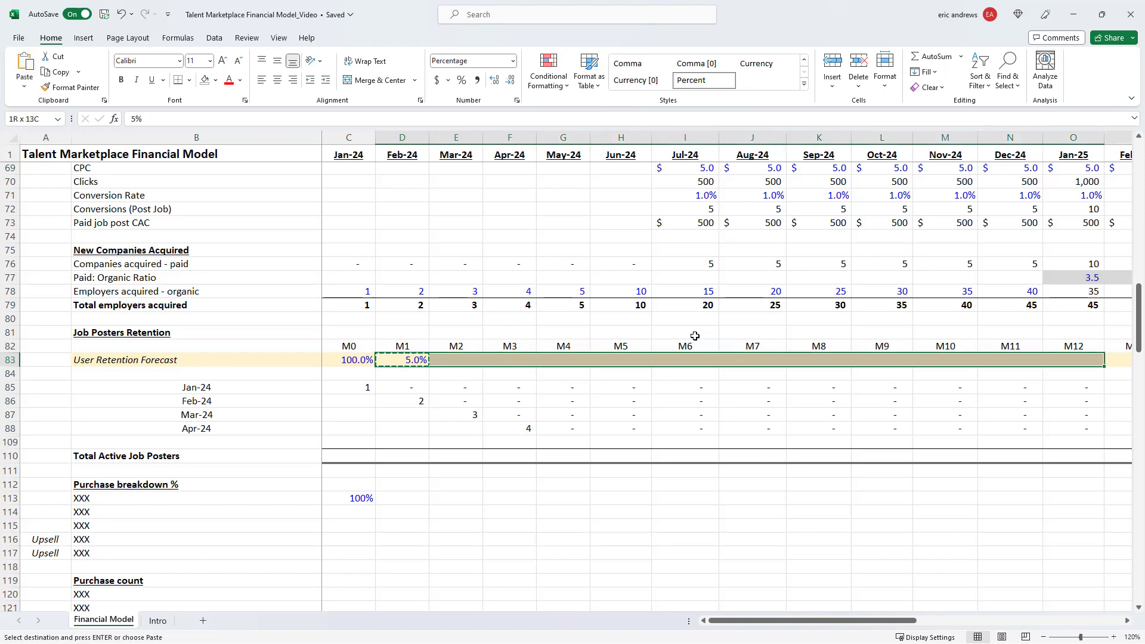
key("shift+Right")
key("shift+Right")
key("shift+Right")
key("shift+Right")
key("shift+Right")
key("shift+Right")
key("shift+Right")
key("shift+Right")
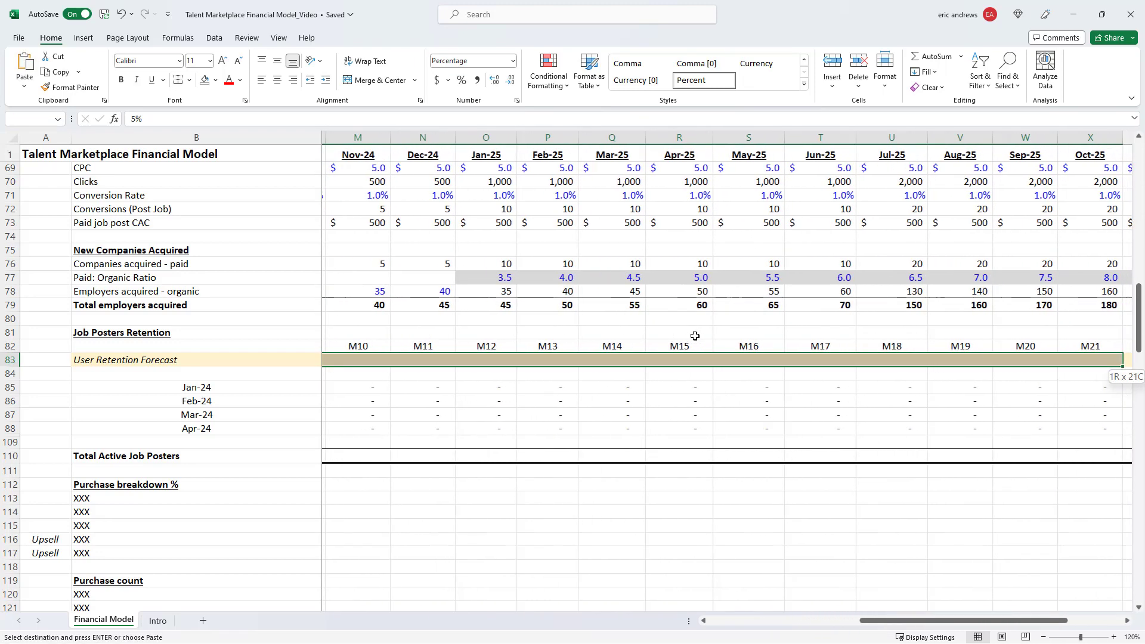
key("shift+Right")
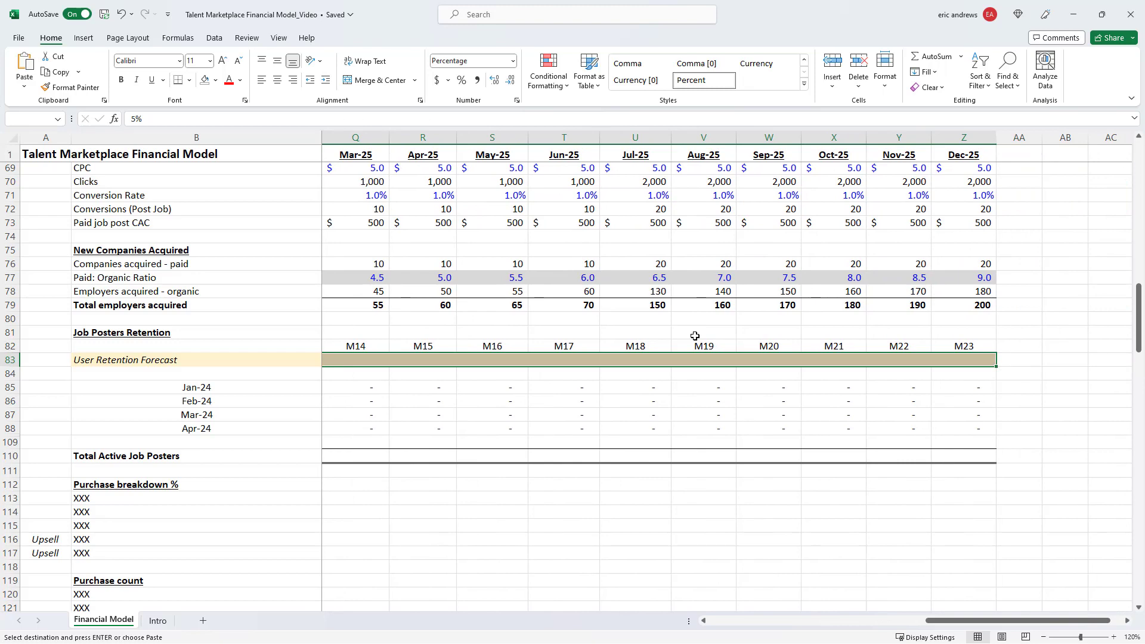
key("Return")
Review the user retention forecast in row 83 from M23 back to M0
key("Right")
key("Right")
key("Right")
key("ctrl+Right")
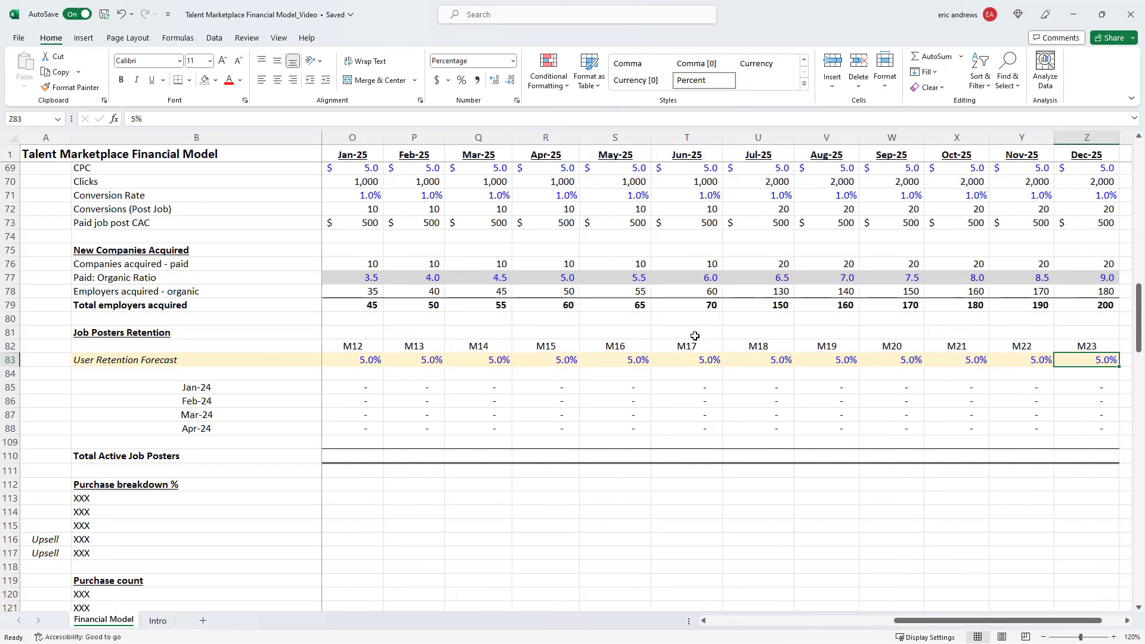
key("Left")
key("Left")
key("Left")
key("Left")
key("Left")
key("Left")
key("Left")
key("Left")
key("Left")
key("Left")
key("Left")
key("Left")
key("Left")
key("Left")
key("Left")
key("Left")
key("Left")
key("Left")
key("Left")
key("Left")
key("Right")
key("Right")
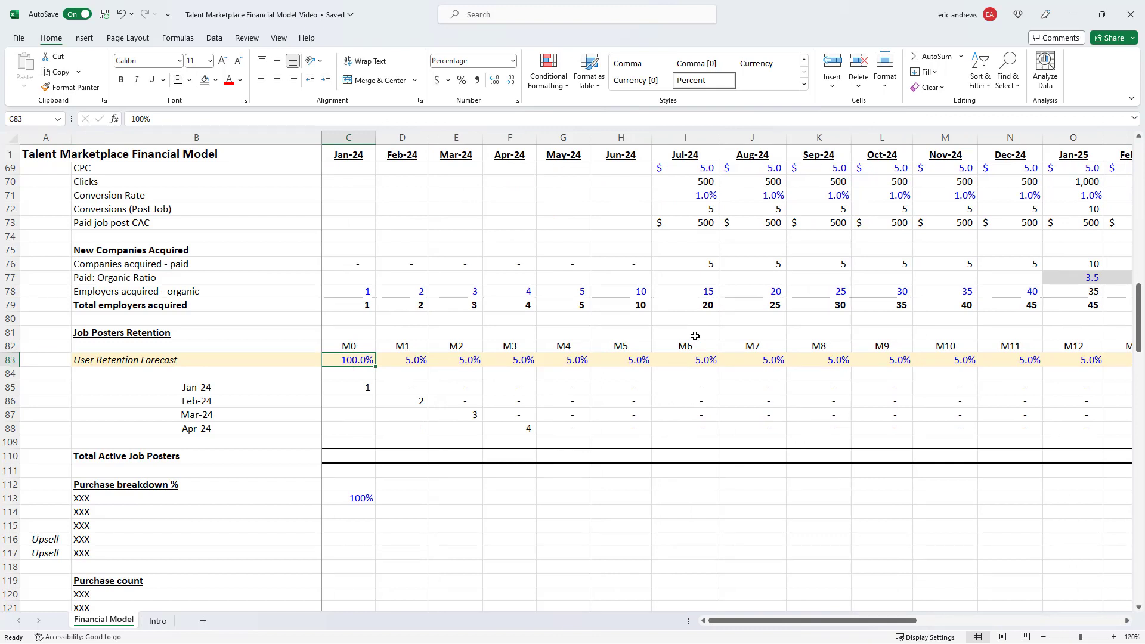
Unhide the remaining job poster cohort rows between rows 88 and 109
key("Down")
key("Down")
key("Down")
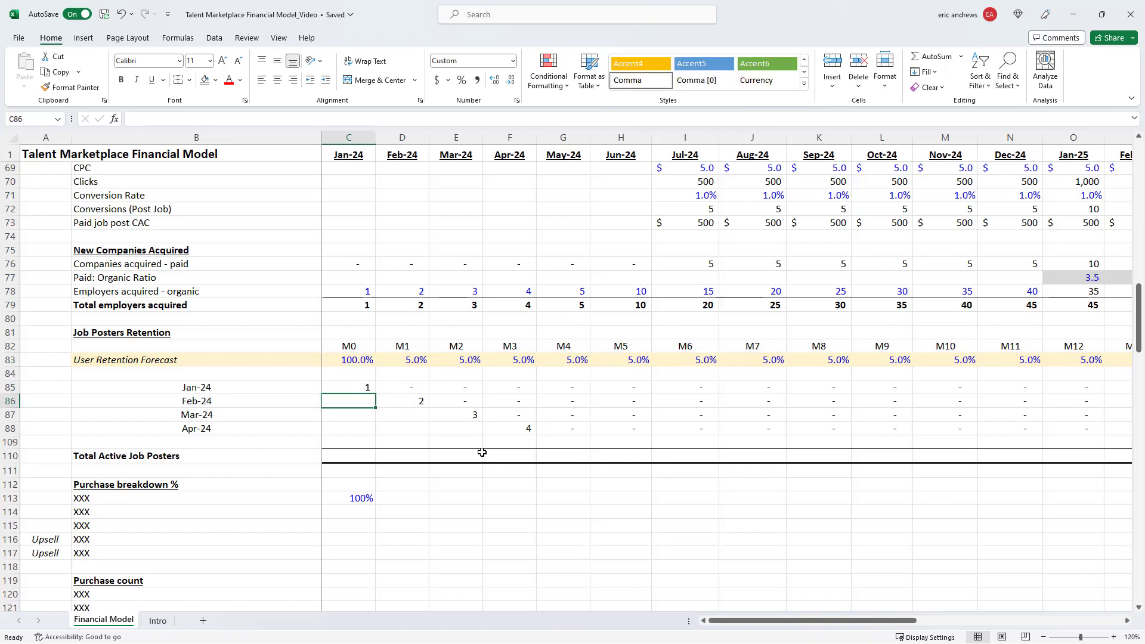
left_click_drag(11, 428, 10, 442)
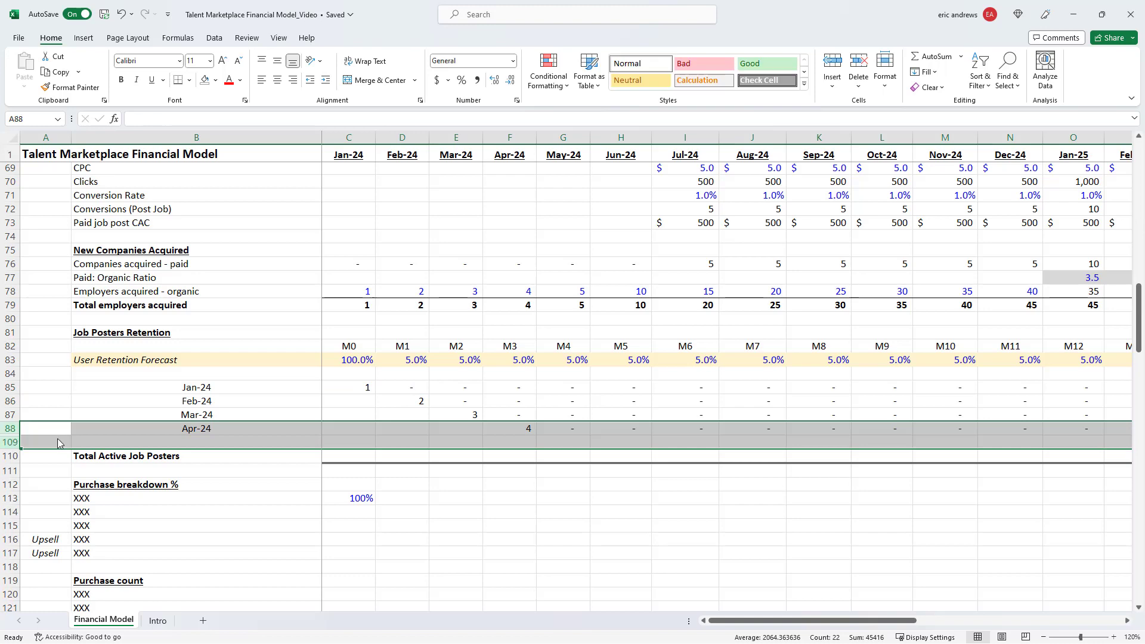
right_click(10, 441)
left_click(130, 406)
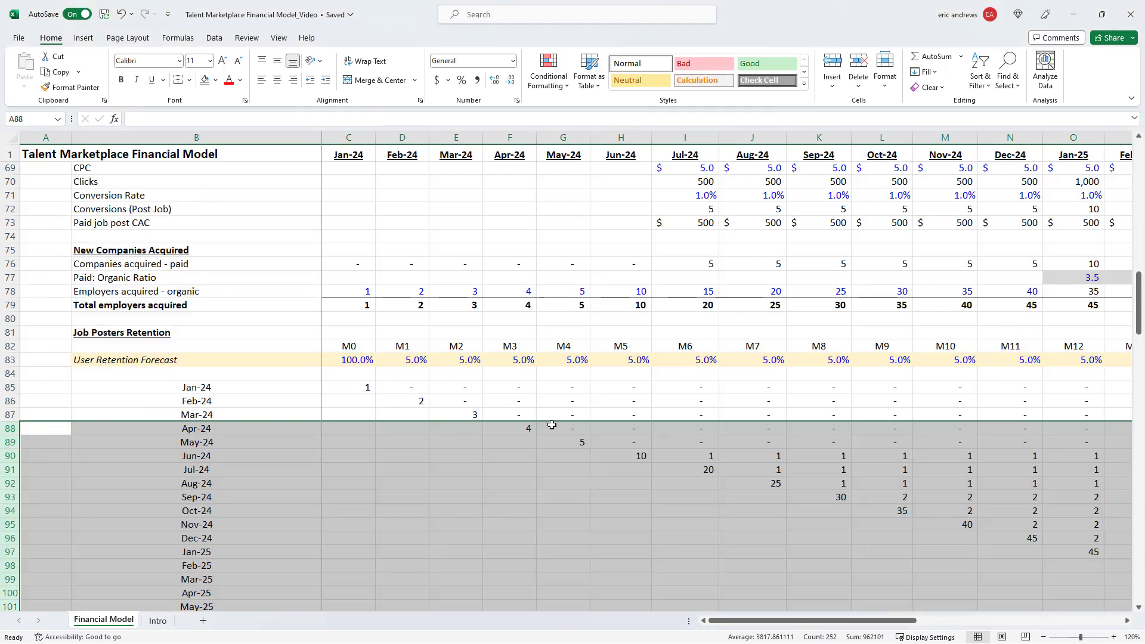
left_click(566, 429)
scroll(835, 430, "down", 4)
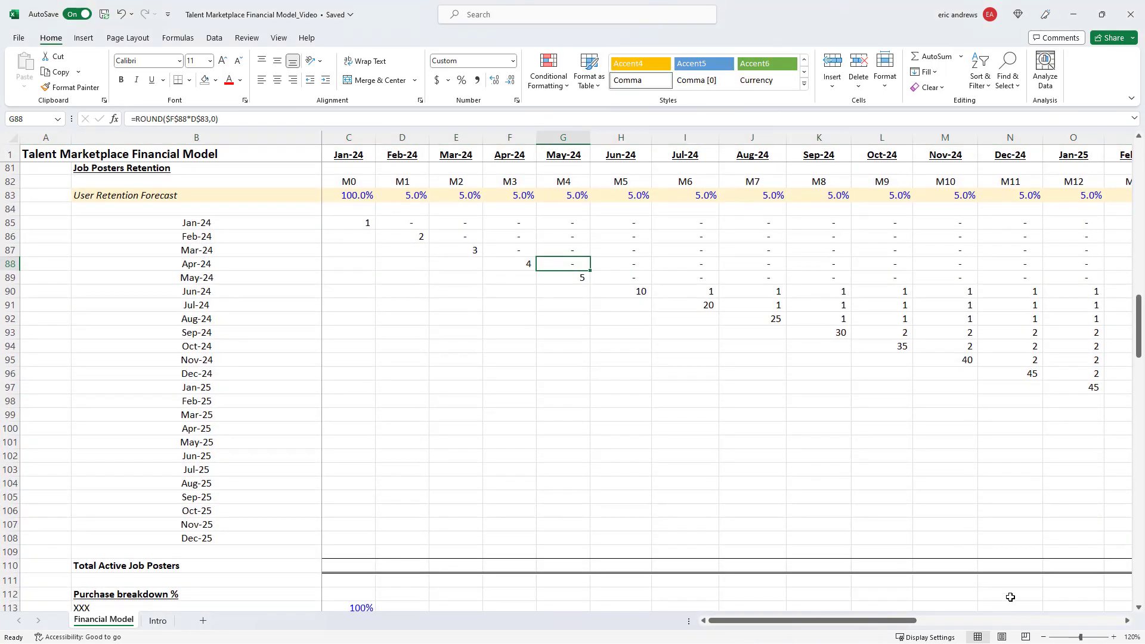
Total the Jan-24 active job posters in C110 by summing cohort cells C85 through C108
left_click(1043, 637)
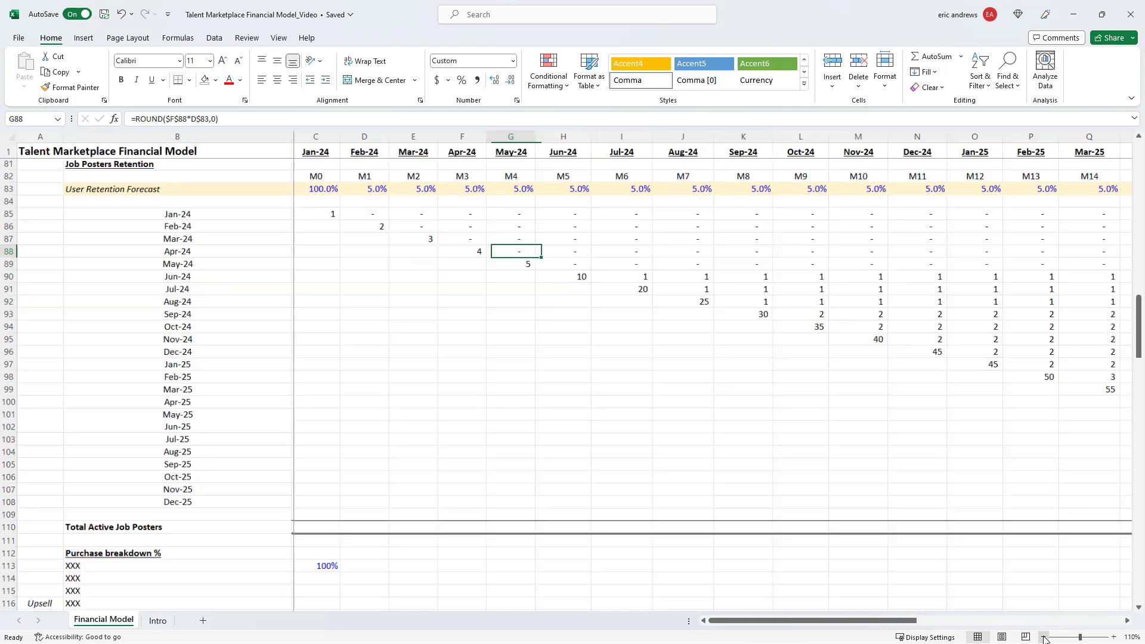
left_click(310, 524)
type("=sum(")
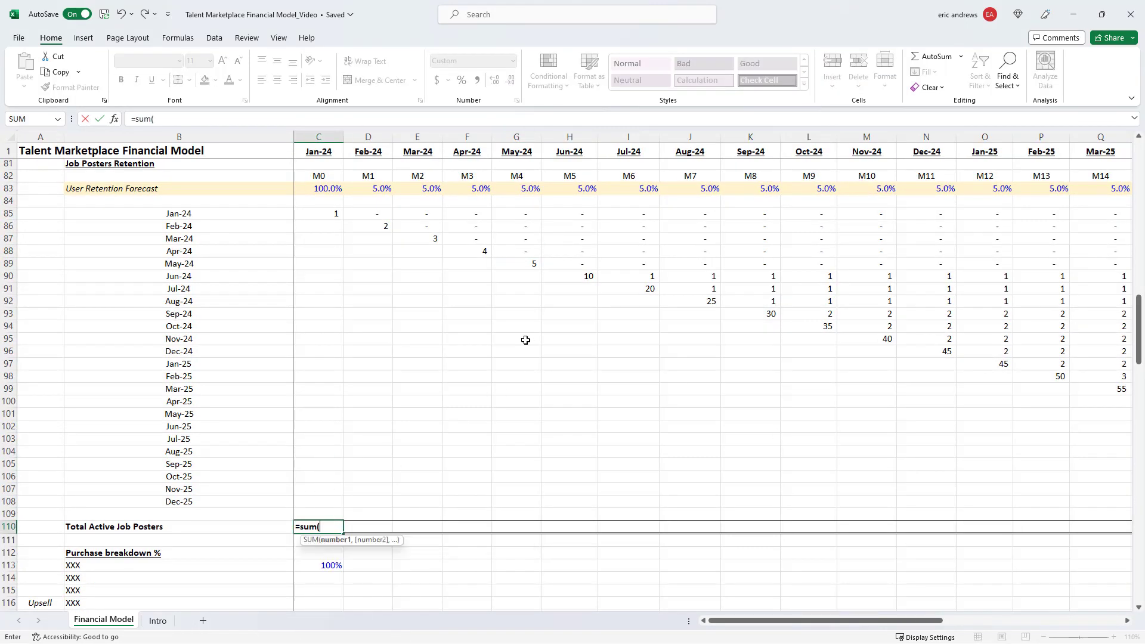
key("Up")
key("Up")
key("ctrl+shift+Up")
key("ctrl+Return")
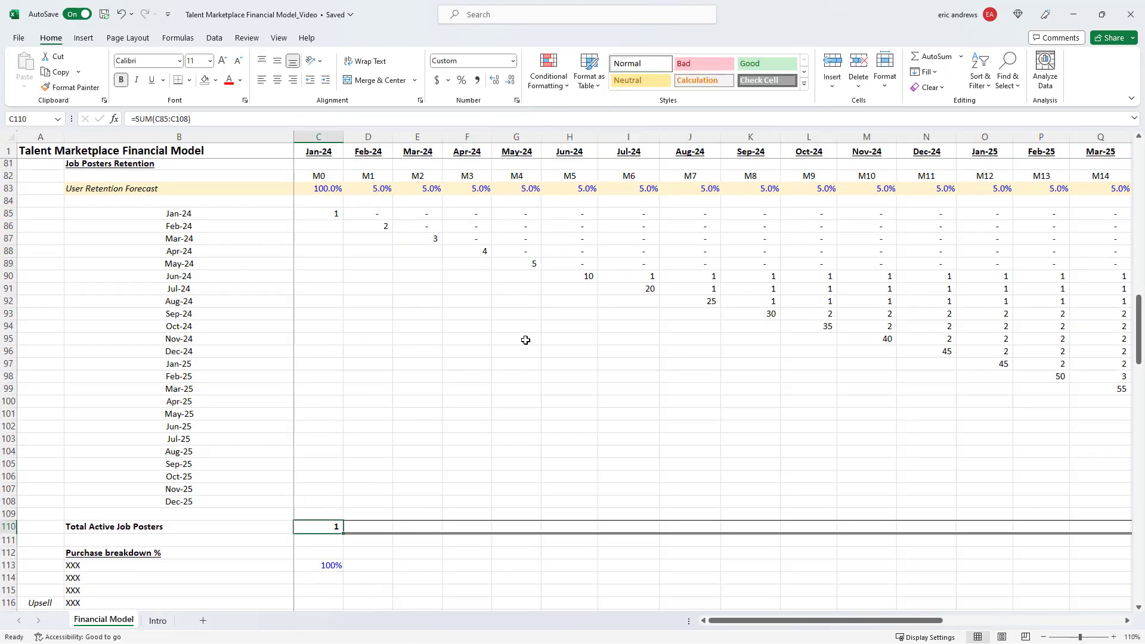
Copy the Total Active Job Posters sum in row 110 across all months through Dec-25
key("ctrl+c")
key("shift+Right")
key("shift+Right")
key("shift+Right")
key("shift+Right")
key("shift+Right")
key("shift+Right")
key("shift+Right")
key("shift+Right")
key("shift+Right")
key("shift+Right")
key("shift+Right")
key("shift+Right")
key("shift+Right")
key("shift+Right")
key("shift+Right")
key("shift+Right")
key("shift+Right")
key("shift+Right")
key("shift+Right")
key("shift+Right")
key("shift+Right")
key("shift+Right")
key("shift+Right")
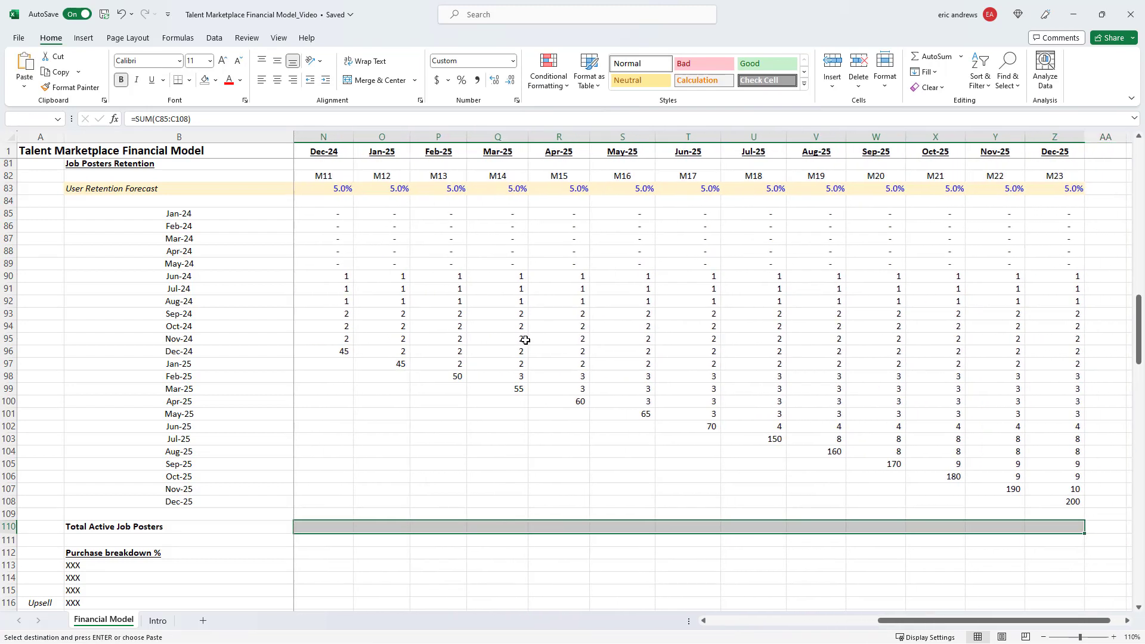
key("ctrl+v")
Examine the Jun-24 cohort's acquired and retained job posters across row 90, including the formulas behind each month
left_click(617, 300)
scroll(618, 300, "up", 2)
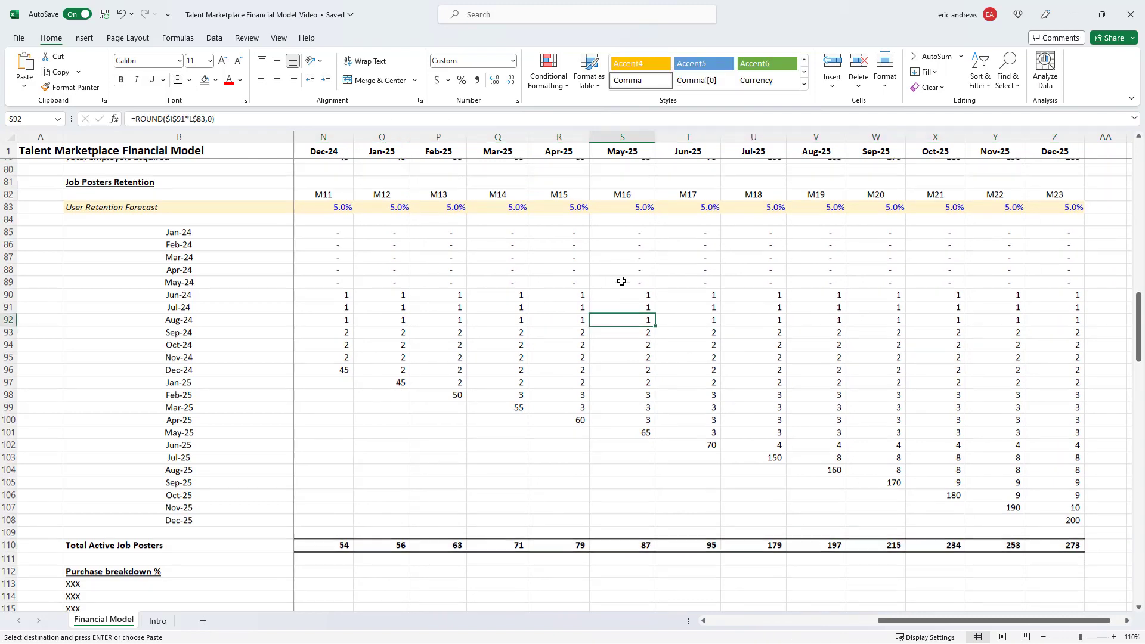
key("Up")
key("Up")
key("Left")
key("Left")
key("Left")
key("Left")
key("Left")
key("Left")
key("Left")
key("Left")
key("Left")
key("Left")
key("Left")
key("Left")
key("Left")
key("Left")
key("Left")
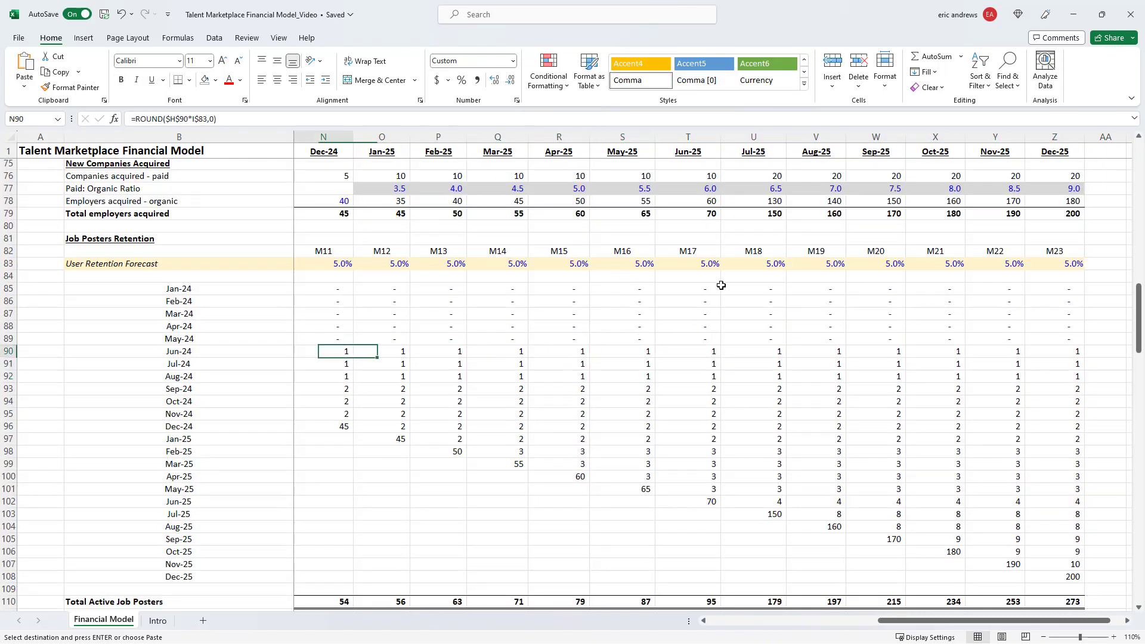
key("Right")
key("Right")
key("Right")
key("Right")
key("Right")
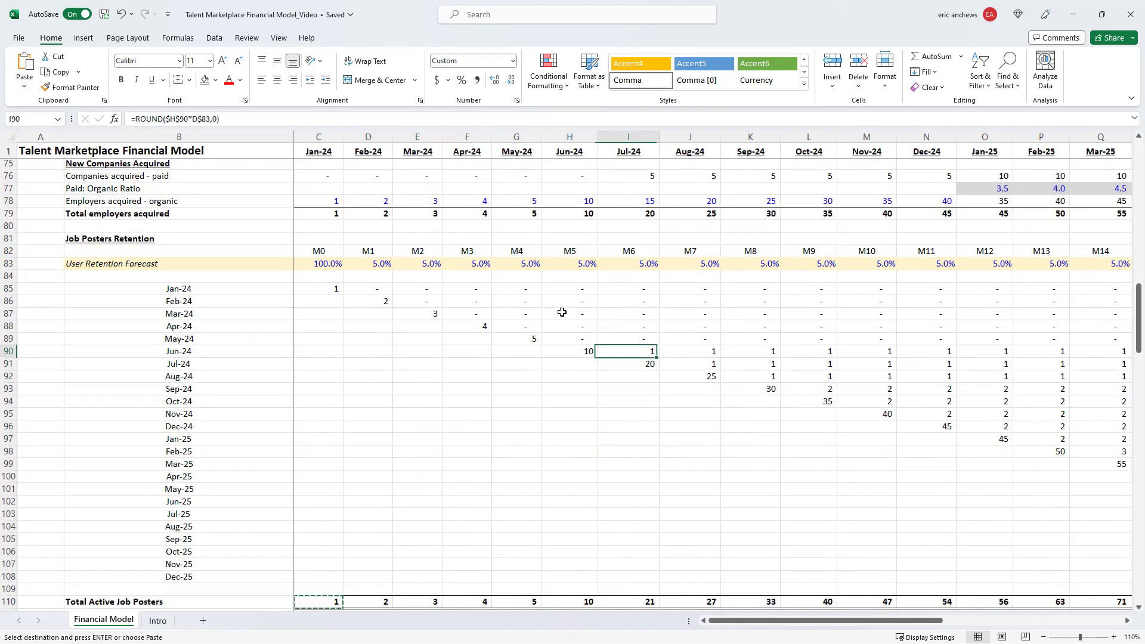
key("Left")
key("Right")
key("Left")
left_click(529, 330)
left_click(585, 353)
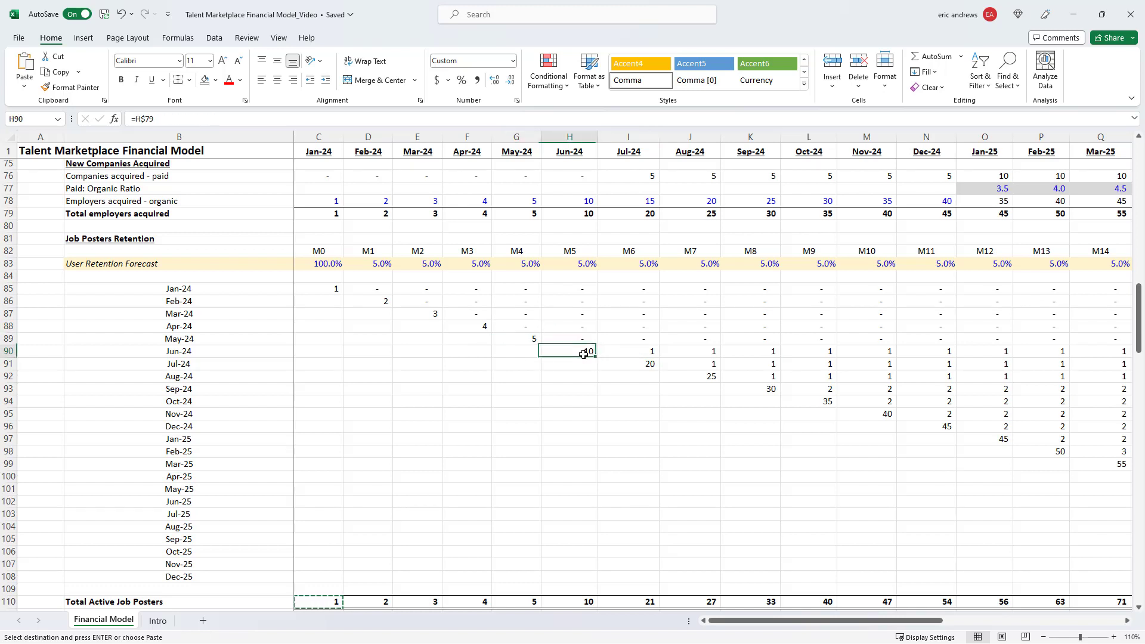
key("Right")
key("Right")
key("Right")
key("Right")
key("Right")
key("Right")
key("Right")
key("Right")
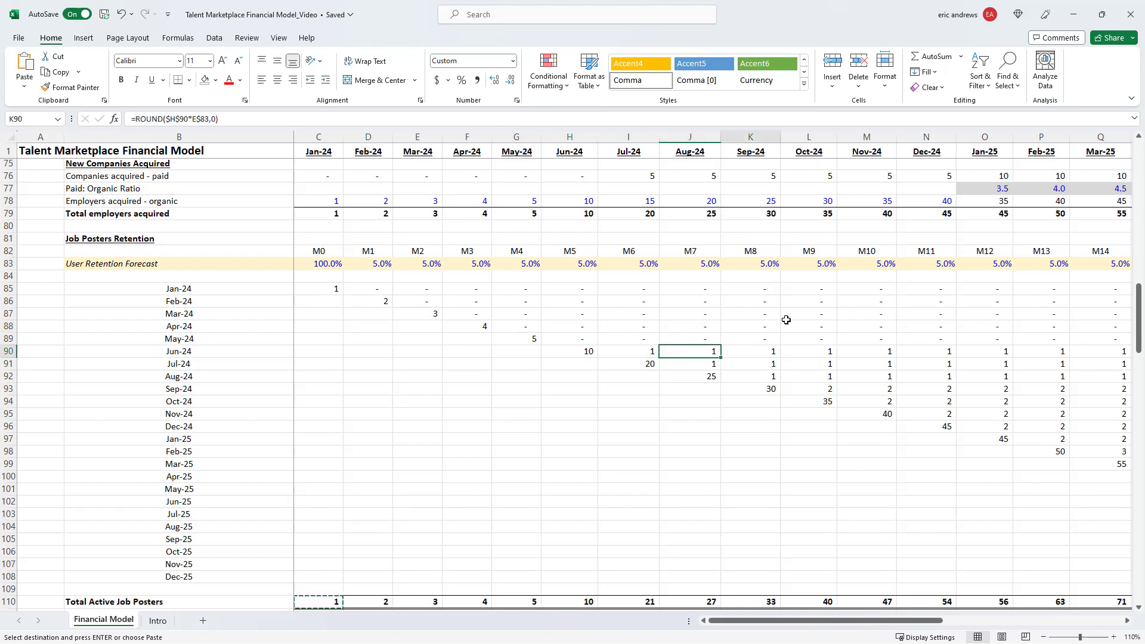
key("Right")
key("Right")
key("Right")
key("Right")
key("Right")
key("Right")
key("Right")
key("Right")
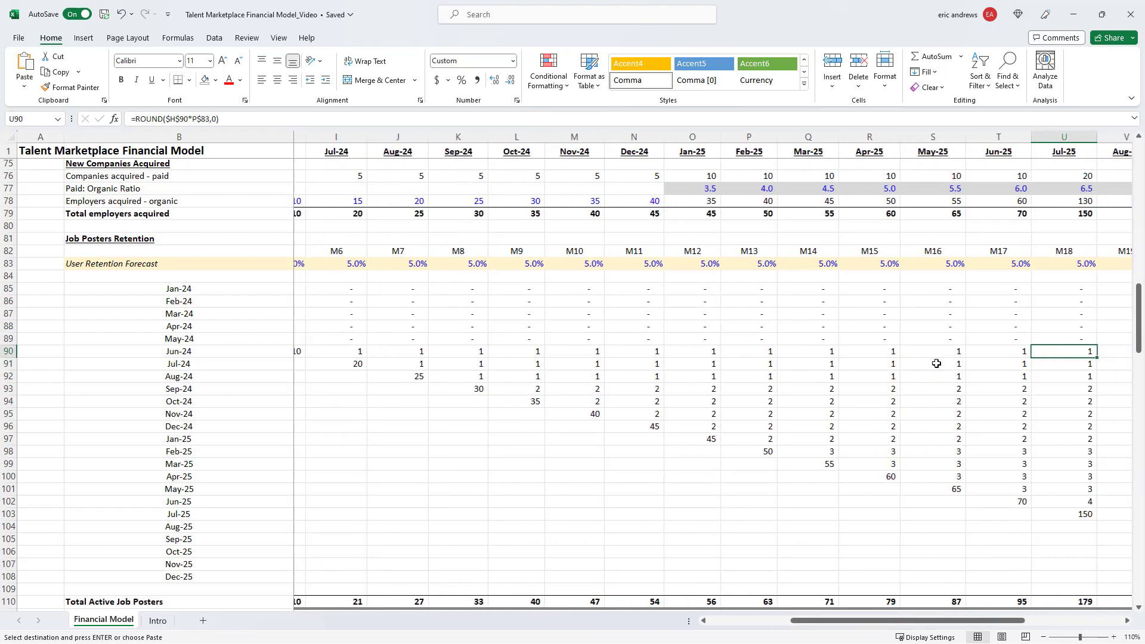
Examine the Sep-25 column: new job posters in W105, retained ones from earlier cohorts in W90 through W104, and the total in W110
left_click_drag(968, 353, 1008, 526)
scroll(1007, 481, "down", 2)
left_click(1006, 463)
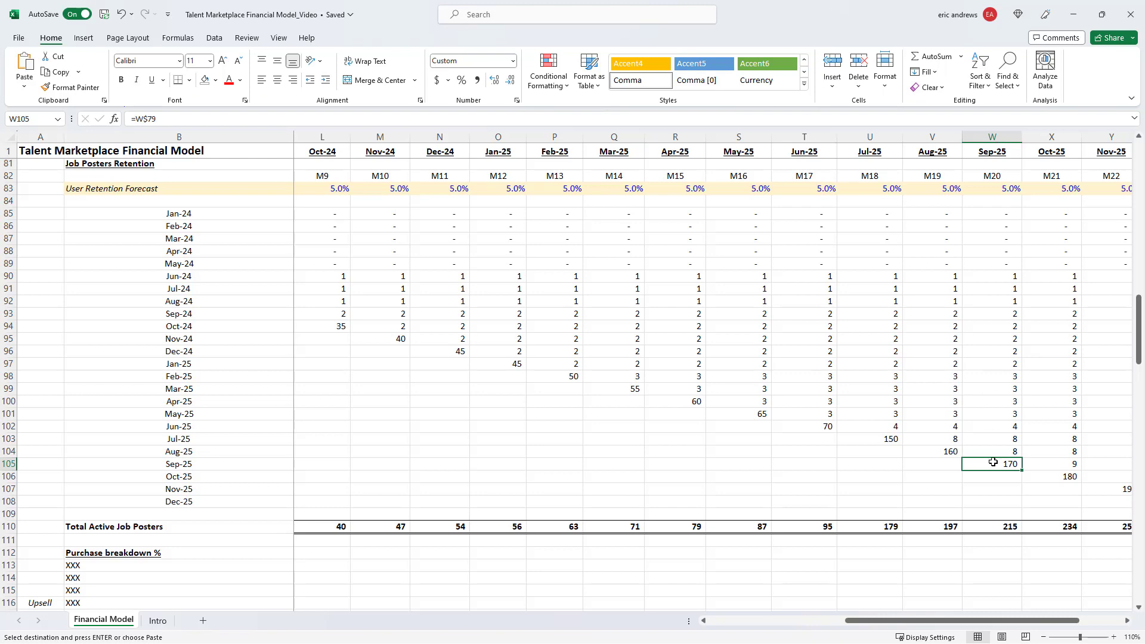
scroll(1019, 272, "up", 2)
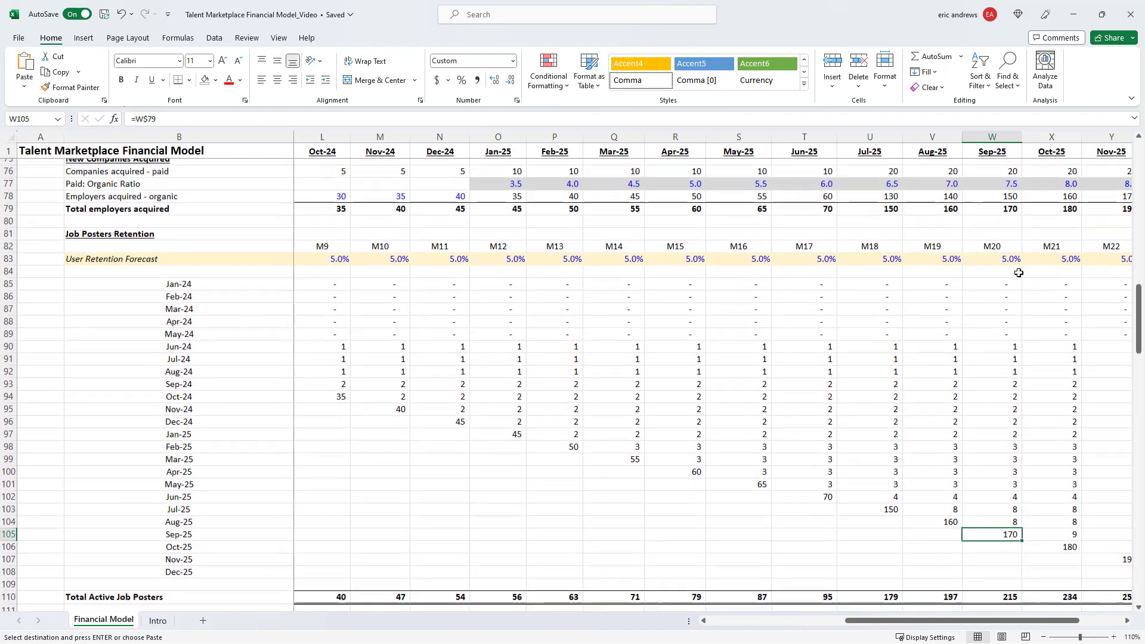
left_click_drag(1004, 528, 1012, 352)
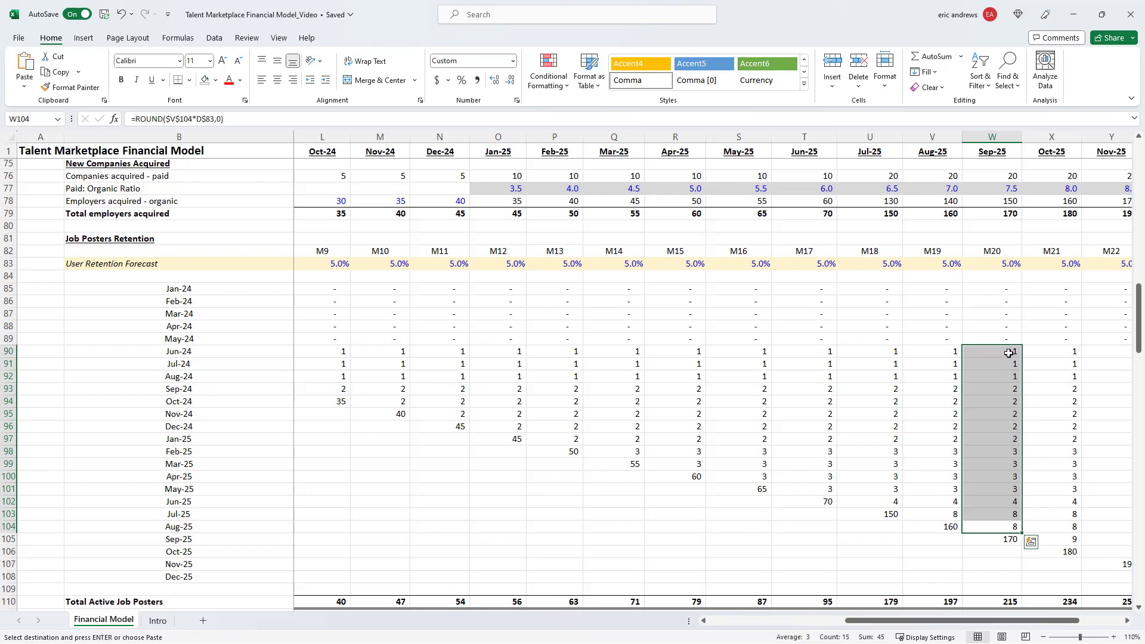
scroll(998, 406, "down", 2)
left_click(1001, 528)
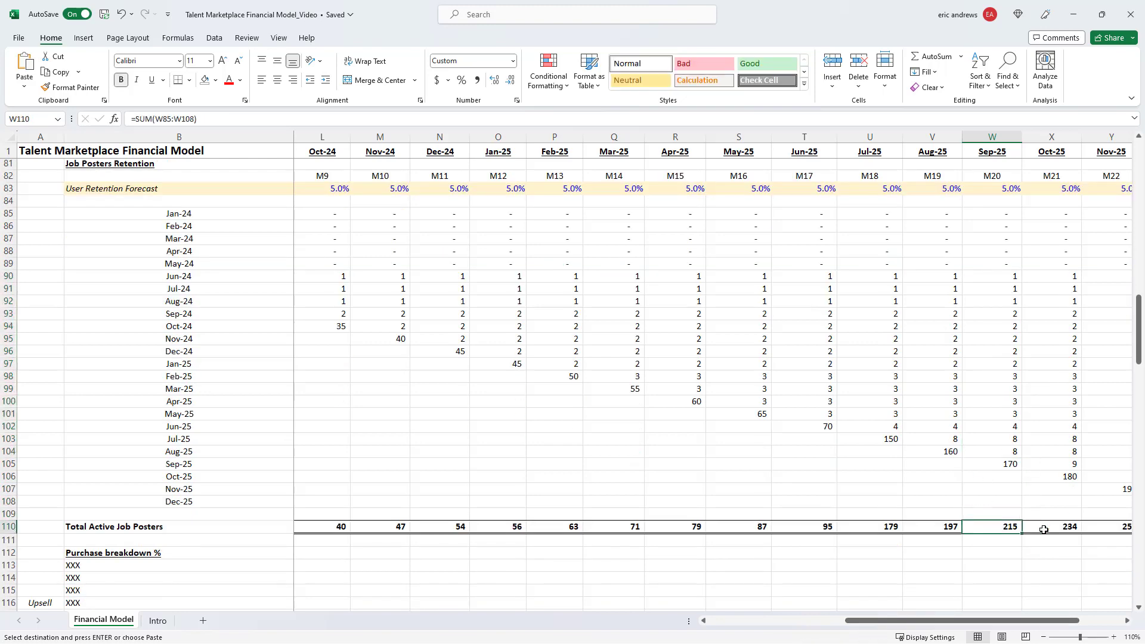
Review the Total Active Job Posters row across all months through Dec-25 and back to Jan-24, clearing the copy selection
left_click(1053, 528)
left_click(1113, 529)
key("Right")
key("Left")
key("Left")
key("Left")
key("Left")
key("Left")
key("Left")
key("Left")
key("Left")
key("Left")
key("Left")
key("Left")
key("Left")
key("Left")
key("Left")
key("Left")
key("Left")
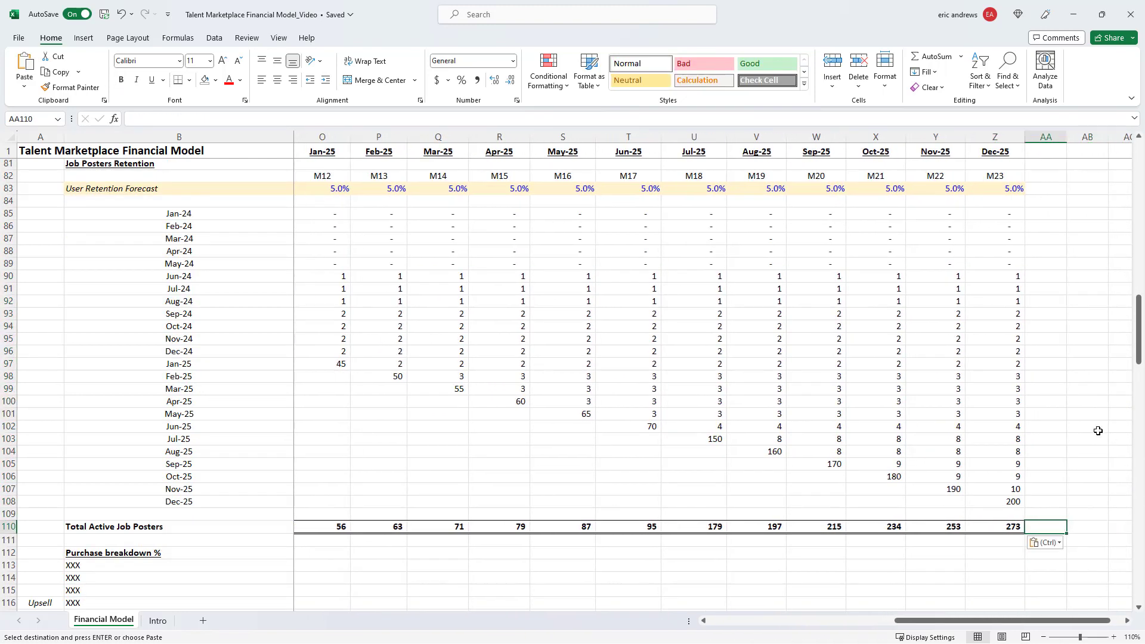
key("Left")
key("Left")
key("Left")
key("Left")
key("Left")
key("Left")
key("Left")
key("Left")
key("Left")
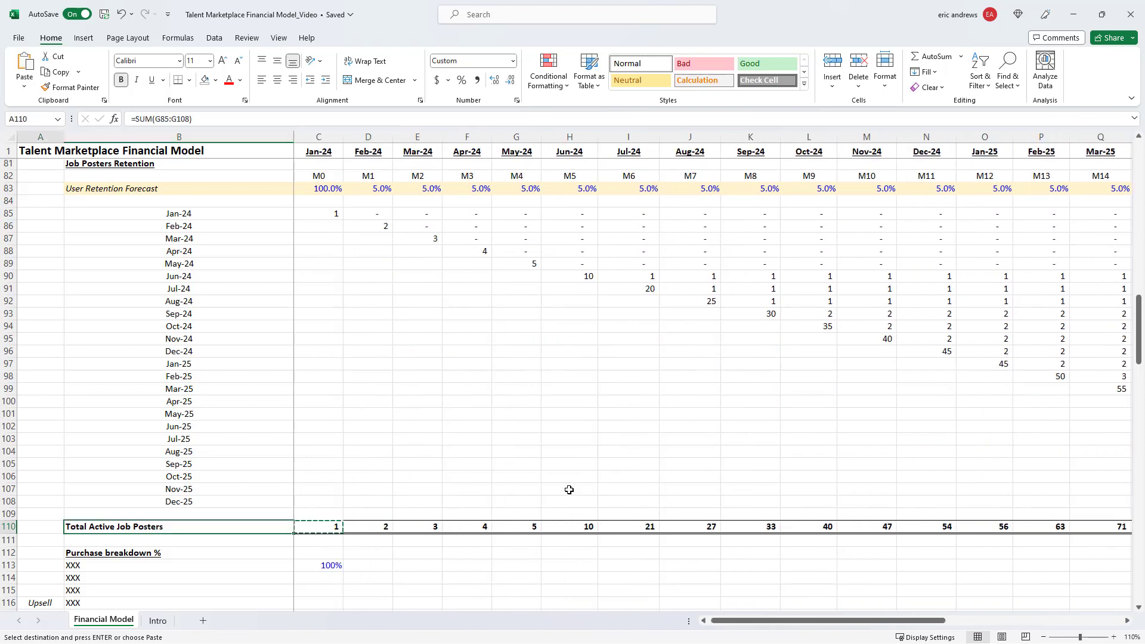
left_click(379, 426)
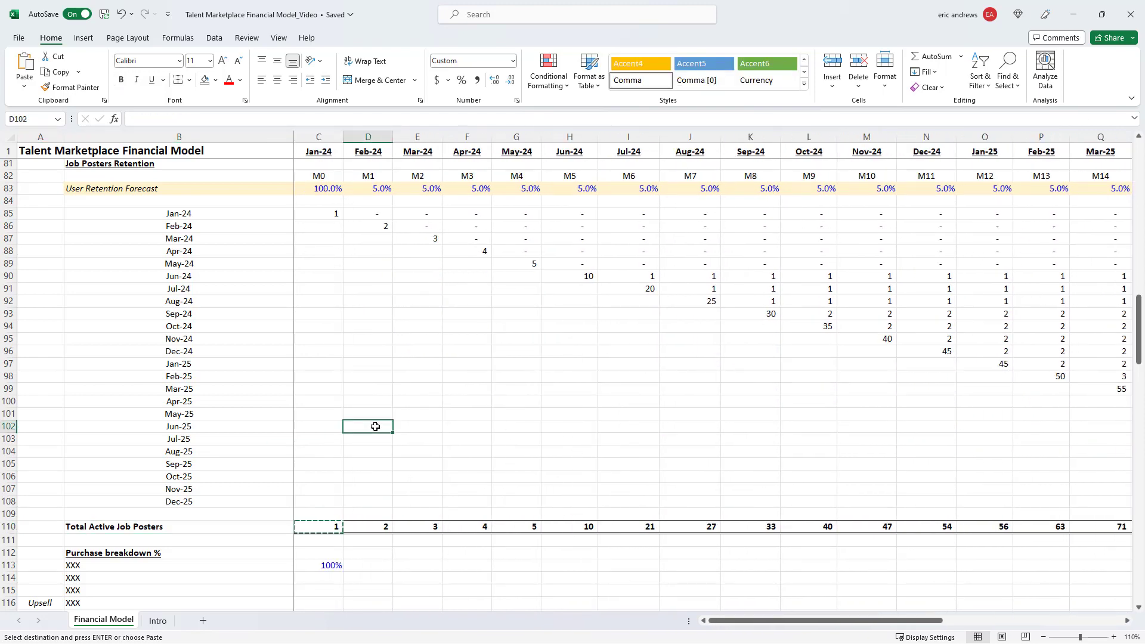
key("Escape")
Rename the Marketplace Ratios label in B149 as "Job Seekers / Employer"
scroll(367, 417, "down", 15)
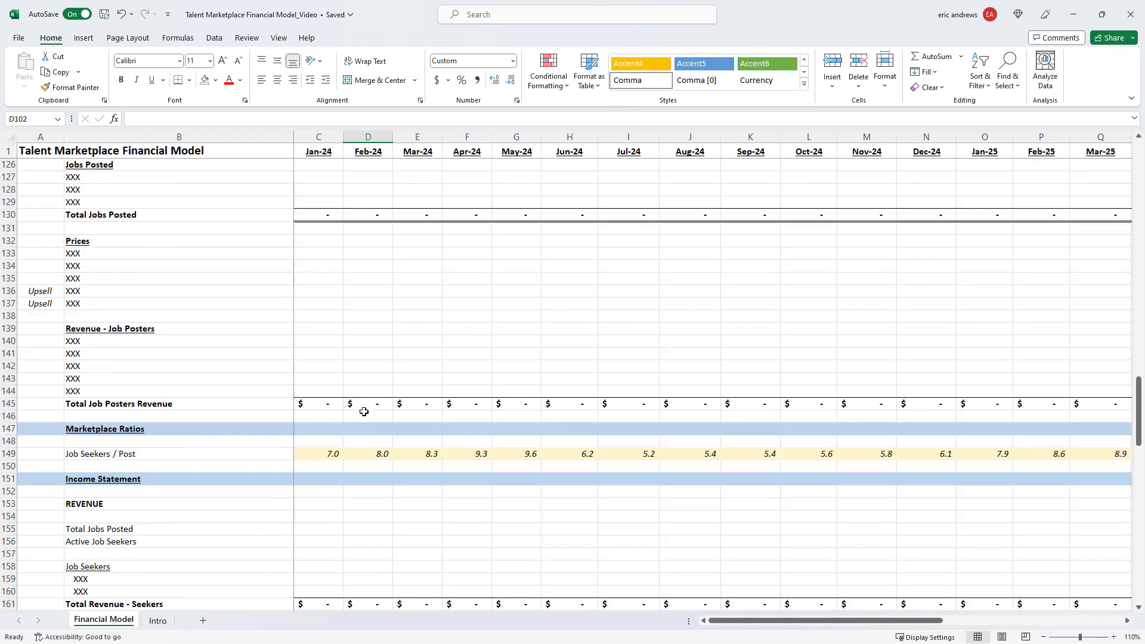
left_click(322, 453)
key("Left")
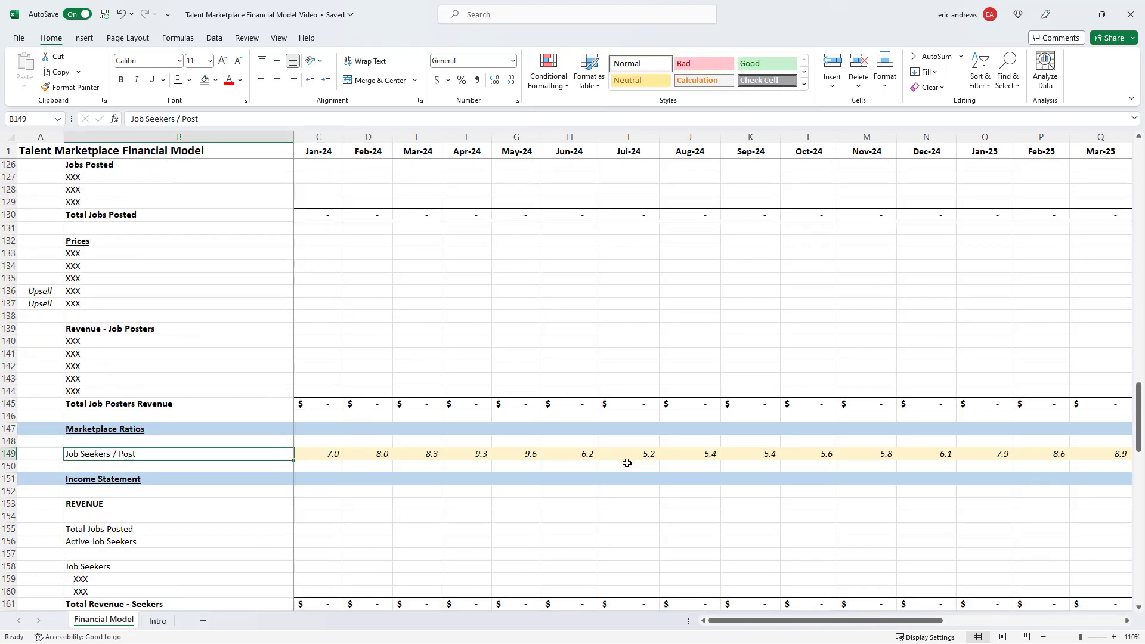
left_click(204, 118)
key("BackSpace")
key("BackSpace")
key("BackSpace")
key("BackSpace")
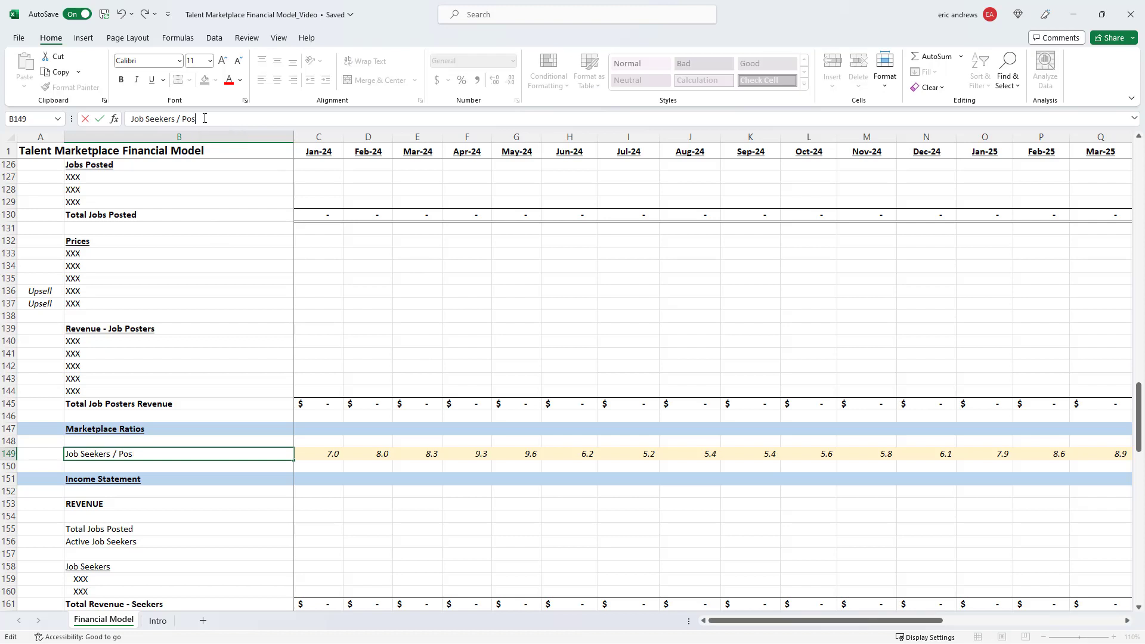
type("Employer")
key("Return")
Examine the Job Seekers / Employer ratio in row 149 from Jan-24 into mid-2025, including its formulas and the change around Jul-24
key("Up")
key("Right")
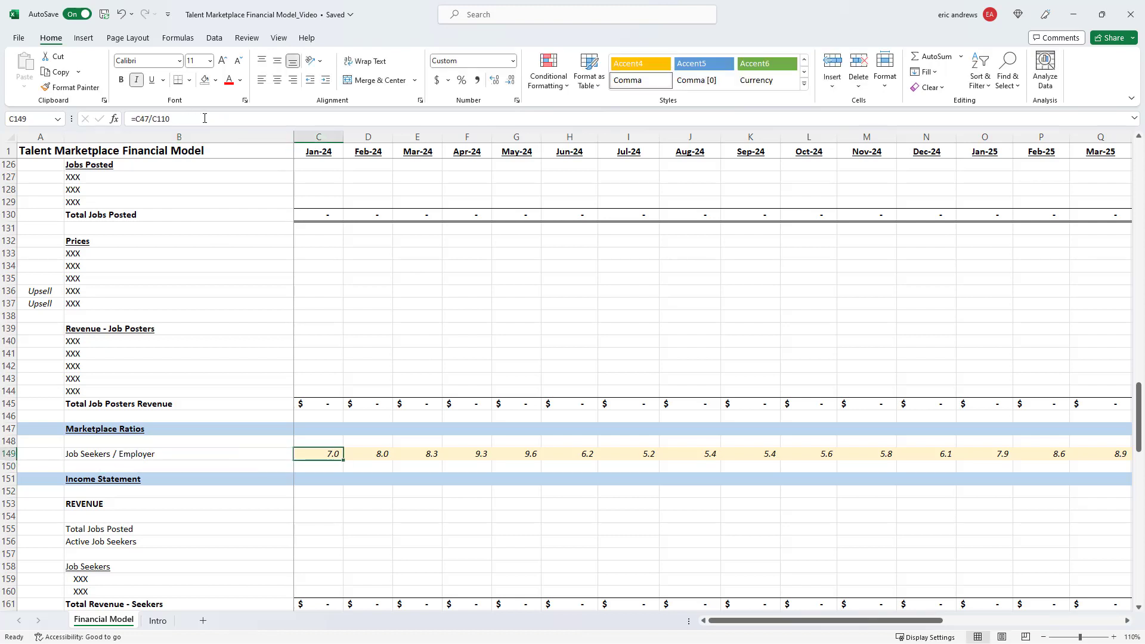
key("Right")
key("Right")
key("Right")
key("Right")
key("Right")
key("Right")
key("Right")
key("Right")
key("Right")
key("Right")
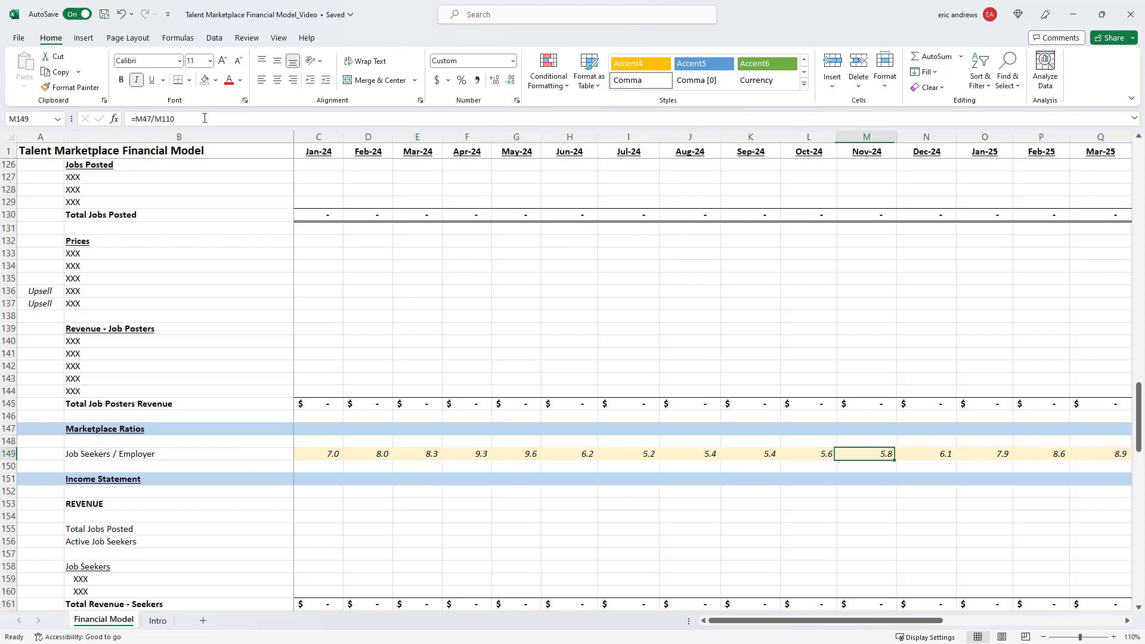
key("Right")
key("Right")
key("Right")
key("Right")
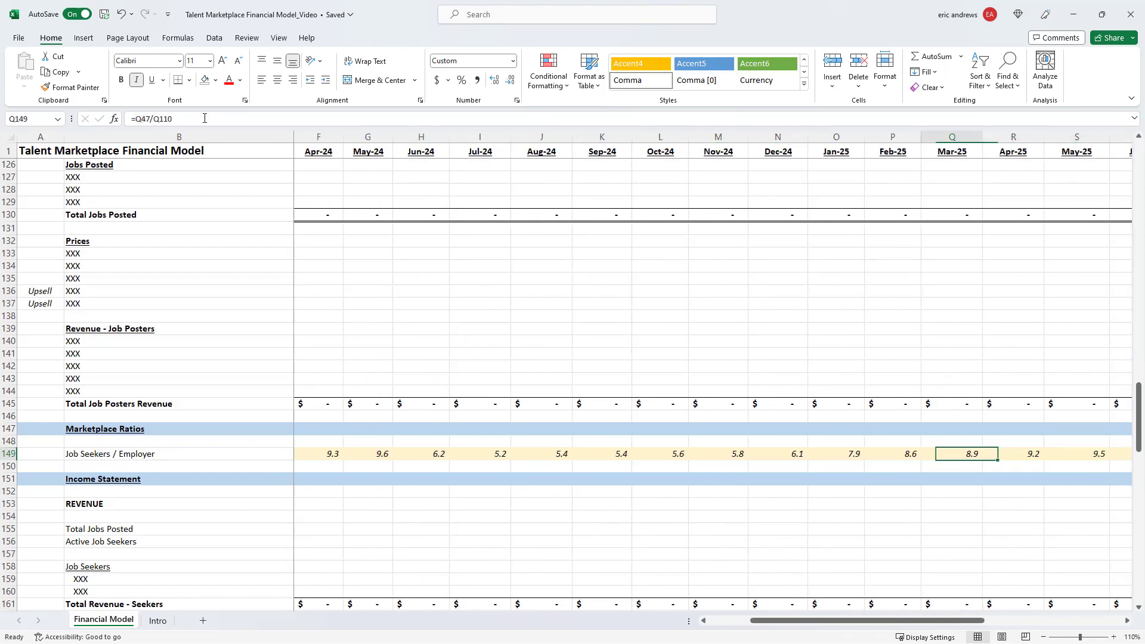
key("Left")
key("Left")
key("Left")
key("Left")
key("Left")
key("Right")
key("Right")
key("Right")
key("Right")
key("Right")
key("Right")
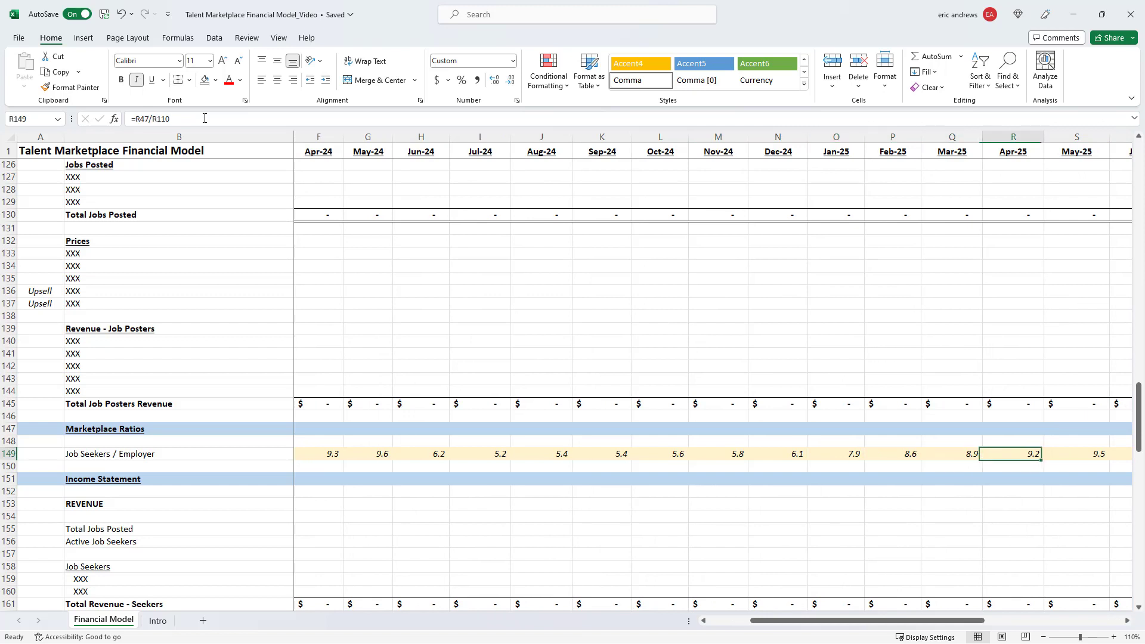
key("Right")
key("Right")
key("Right")
key("Right")
key("Left")
key("Left")
key("Left")
key("Left")
key("Left")
key("Left")
key("Left")
key("Left")
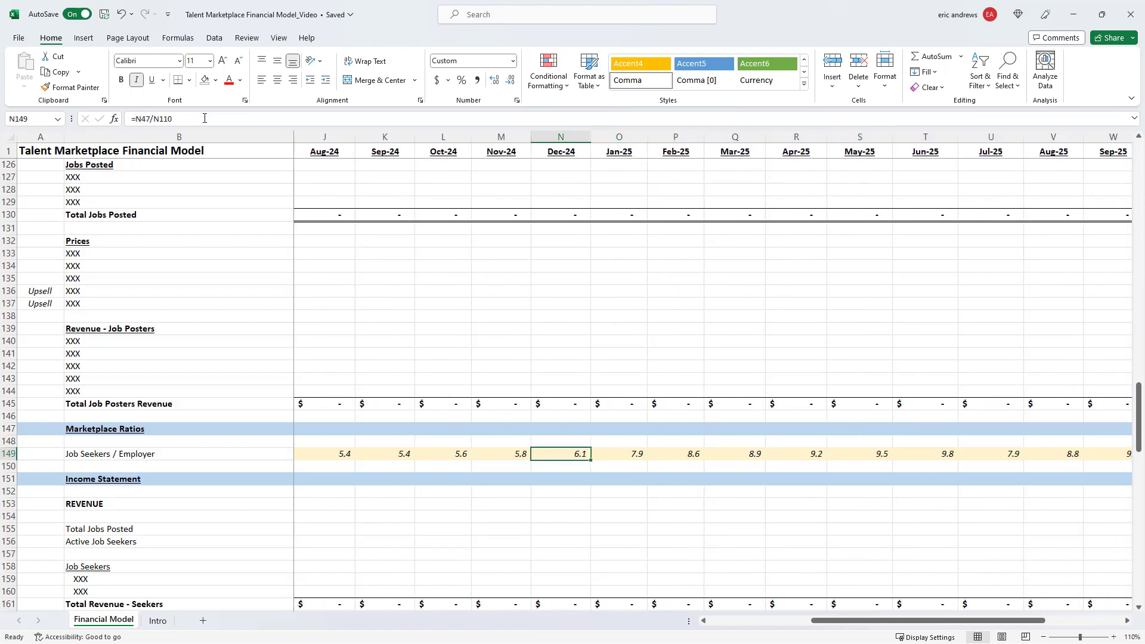
key("Left")
key("Left")
key("Left")
key("Left")
key("Left")
key("Left")
key("Left")
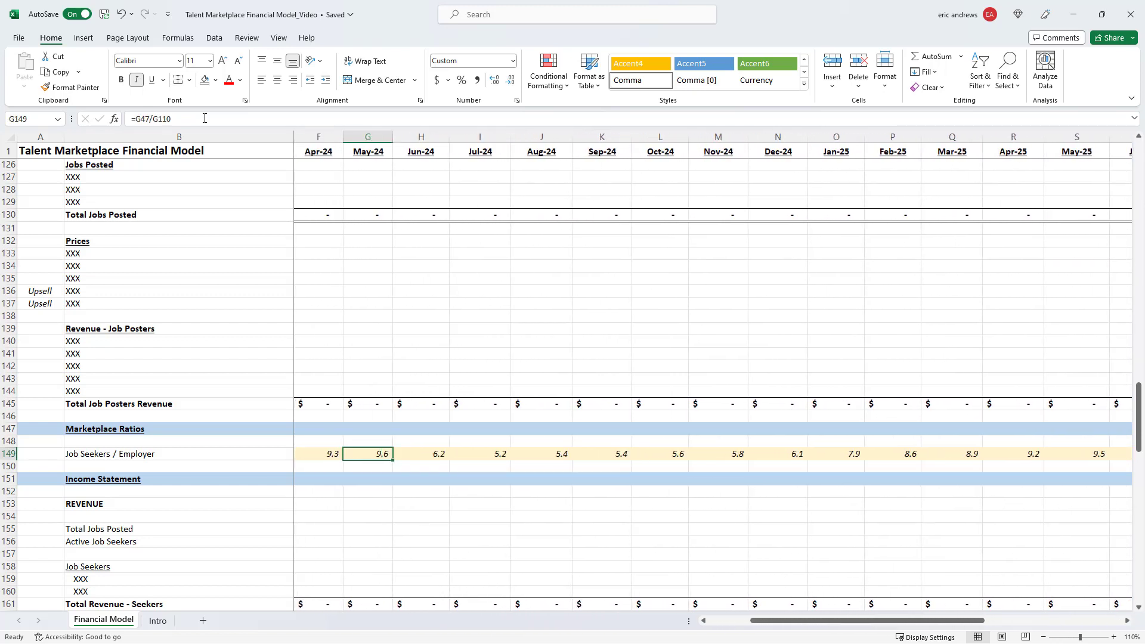
key("Right")
key("Right")
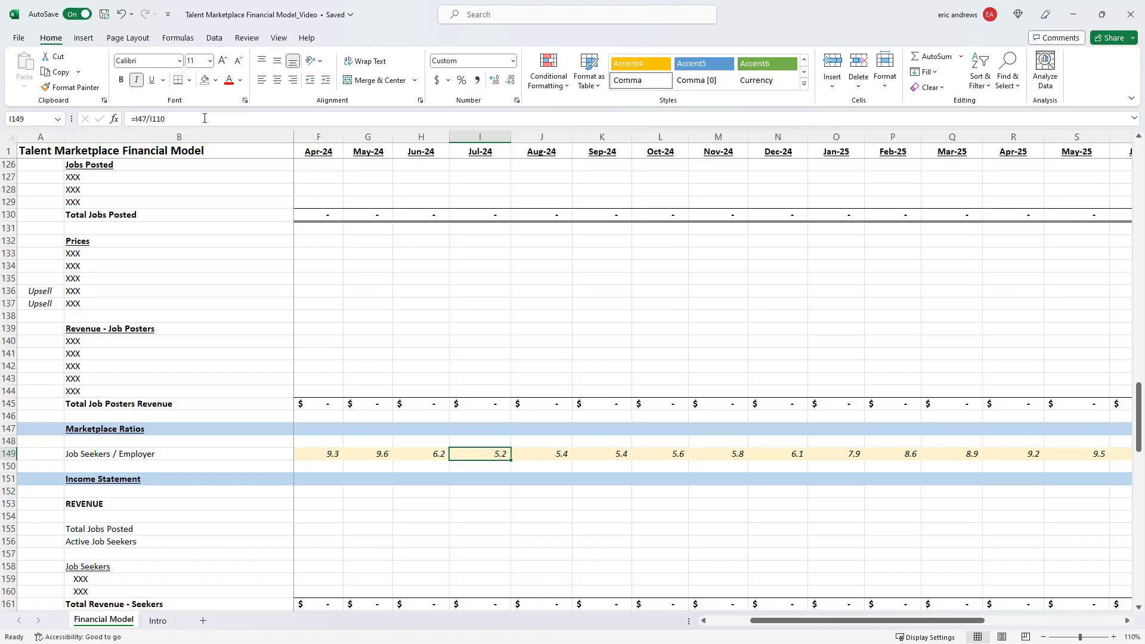
key("Left")
key("Left")
key("Right")
key("Right")
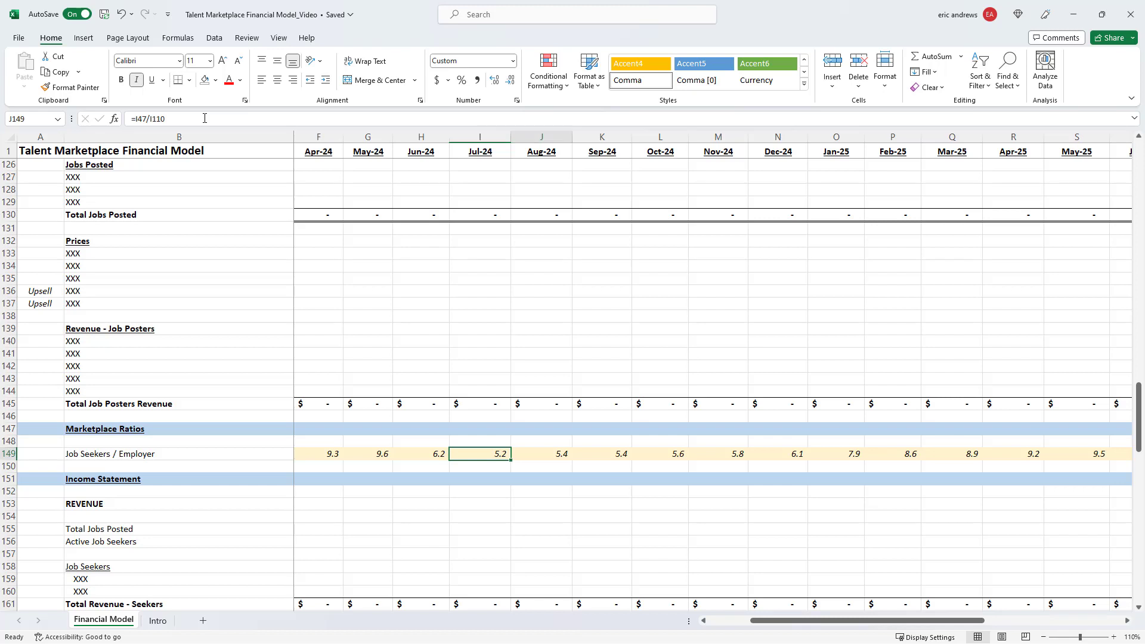
Follow the Job Seekers / Employer ratio onward through Dec-25, returning to the early 2024 months
key("Right")
key("Right")
key("Right")
key("Right")
key("Right")
key("Right")
key("Right")
key("Right")
key("Right")
key("Right")
key("Right")
key("Right")
key("Right")
key("Right")
key("Right")
key("Right")
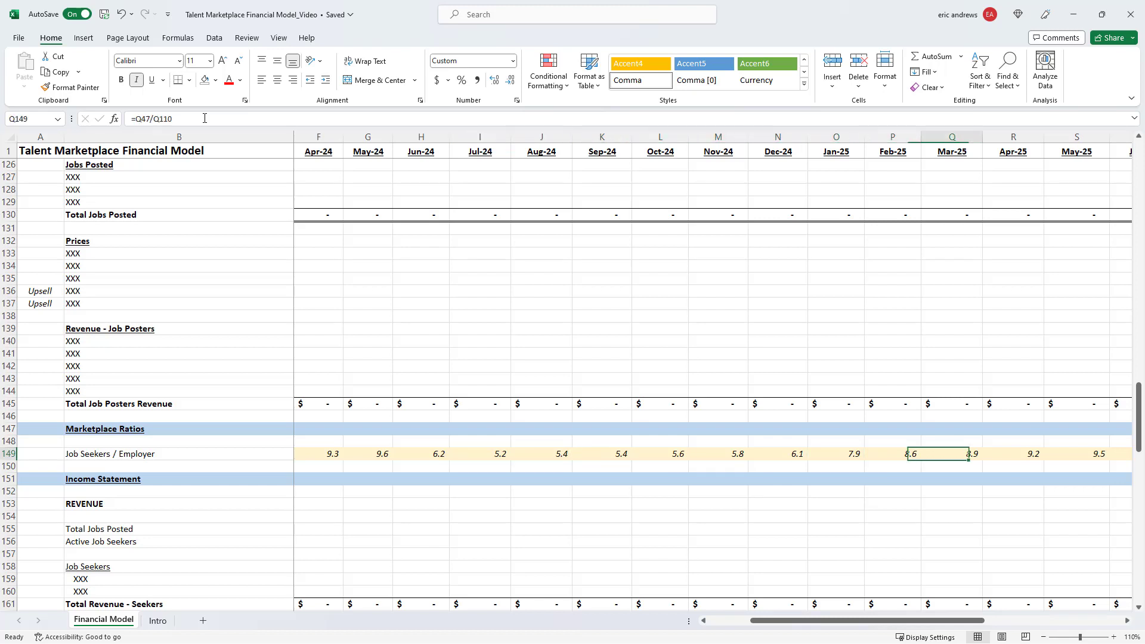
key("Right")
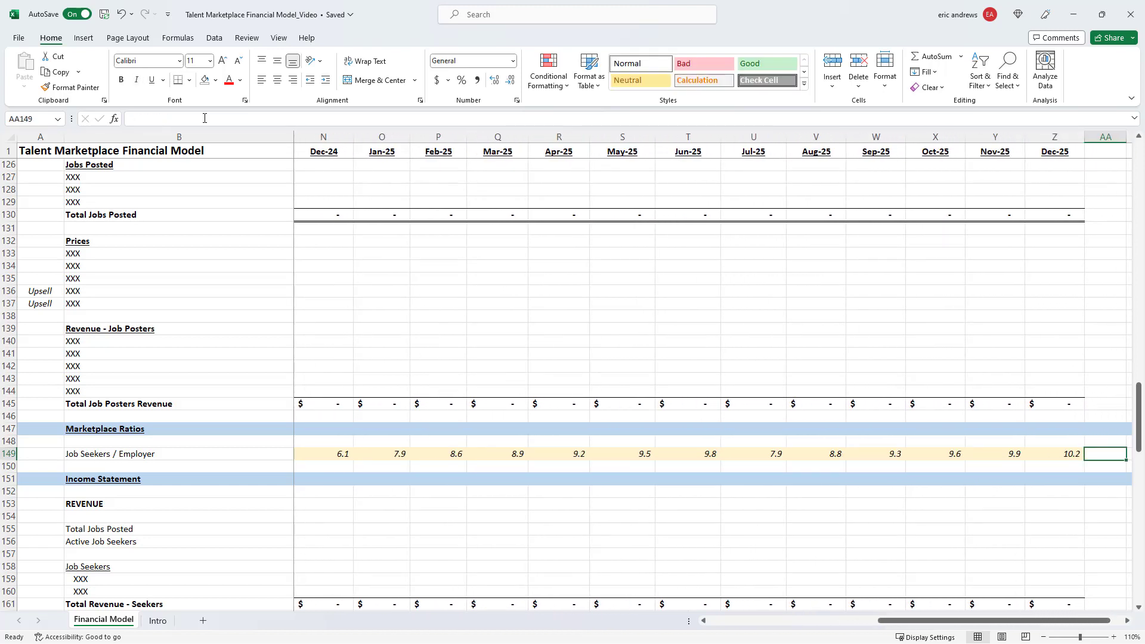
key("Home")
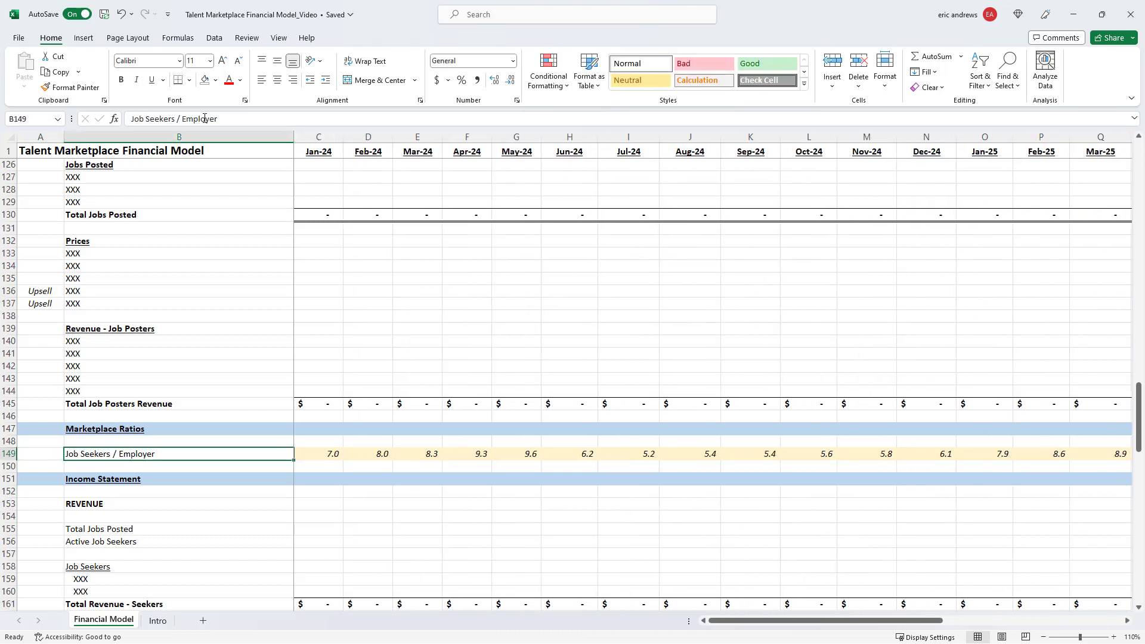
key("Right")
key("Right")
key("Right")
key("Right")
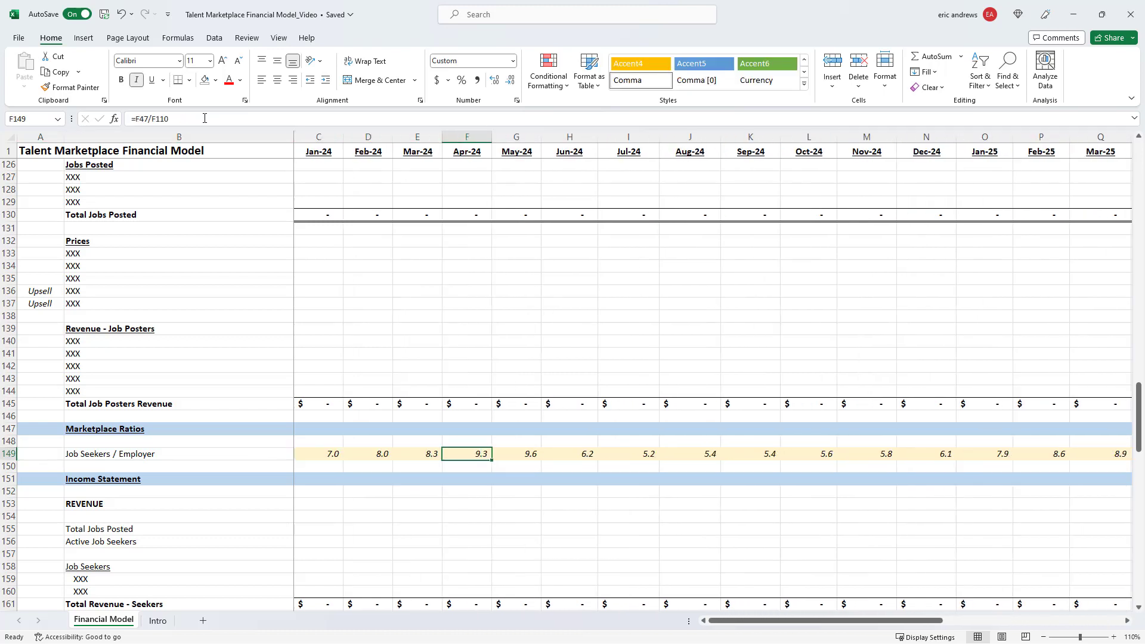
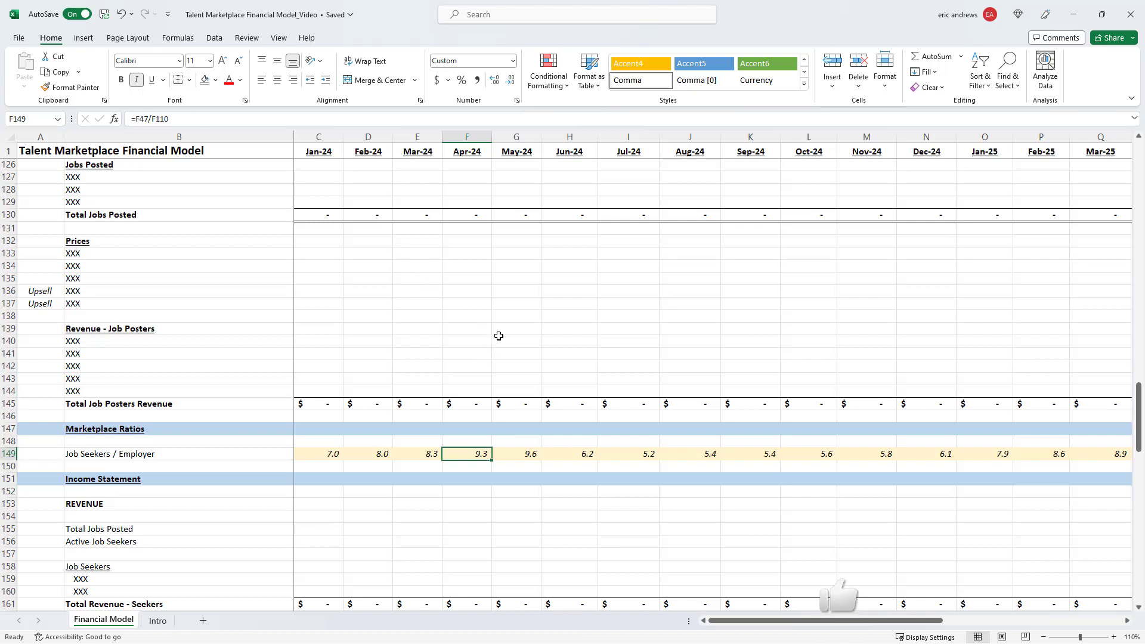
Label the first Purchase breakdown % item in B113 "One time job posts"
scroll(484, 343, "up", 6)
scroll(484, 344, "up", 4)
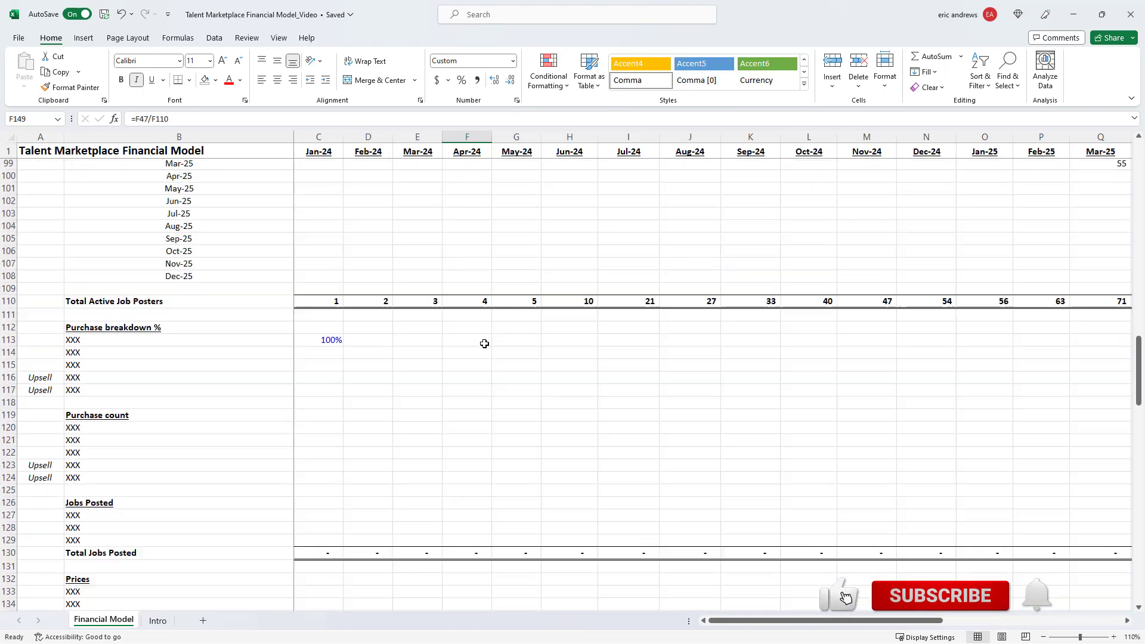
left_click(334, 377)
left_click(248, 374)
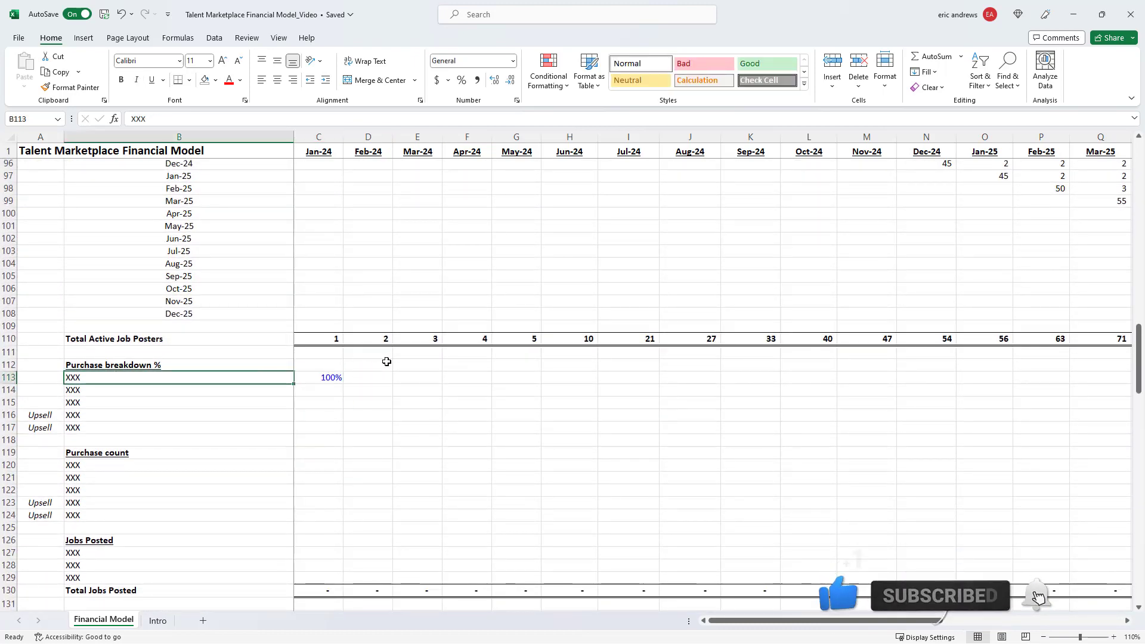
key("alt+Tab")
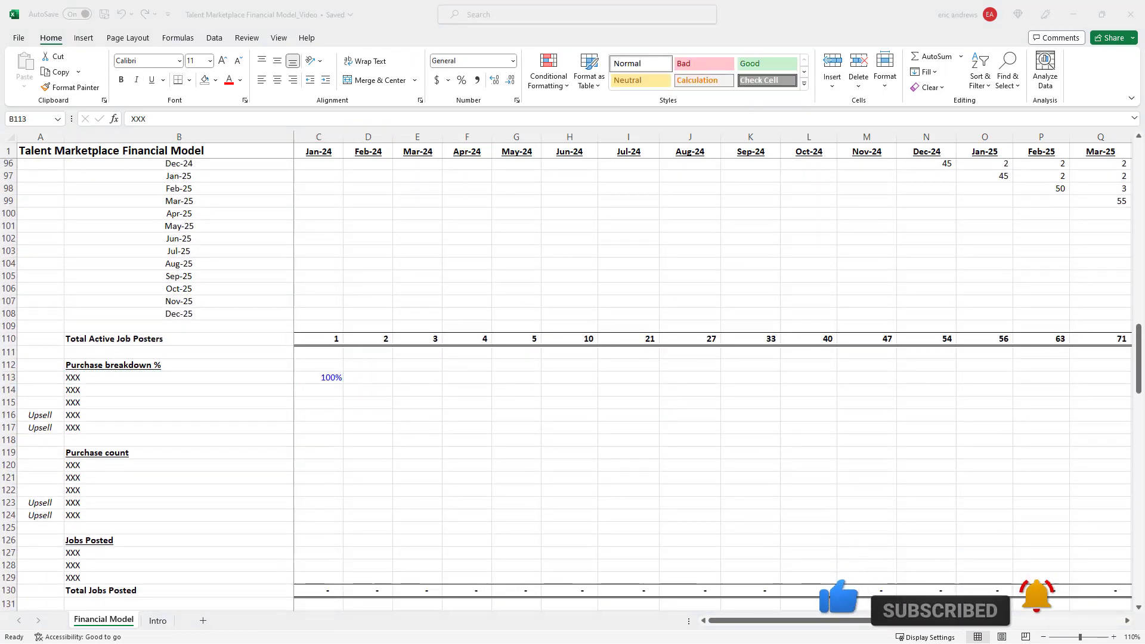
left_click(290, 378)
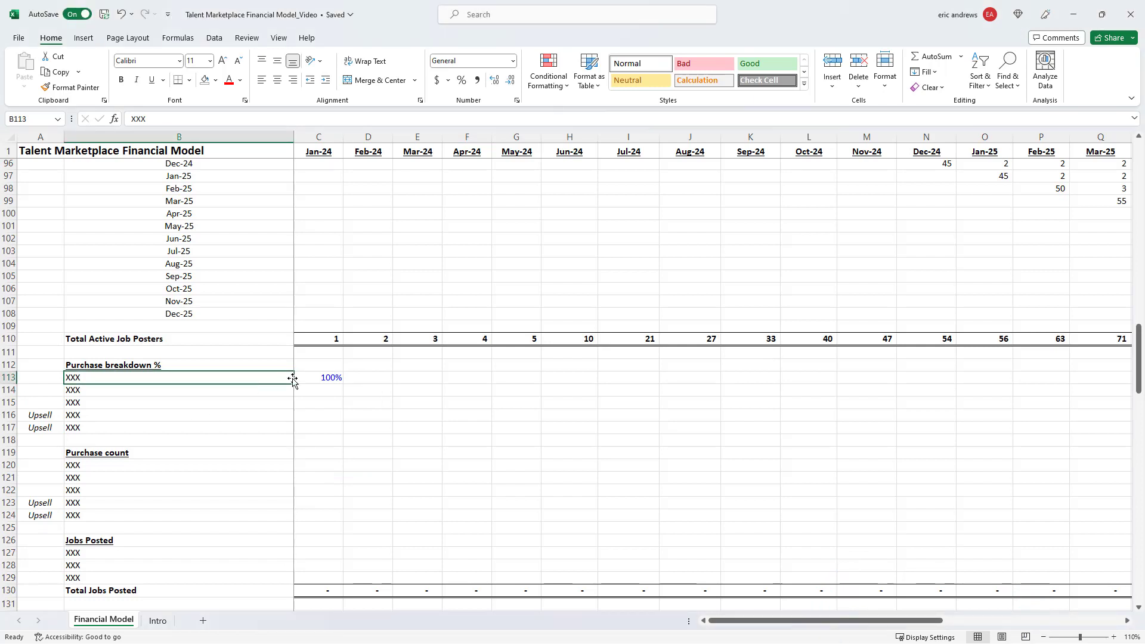
type("One time job posts")
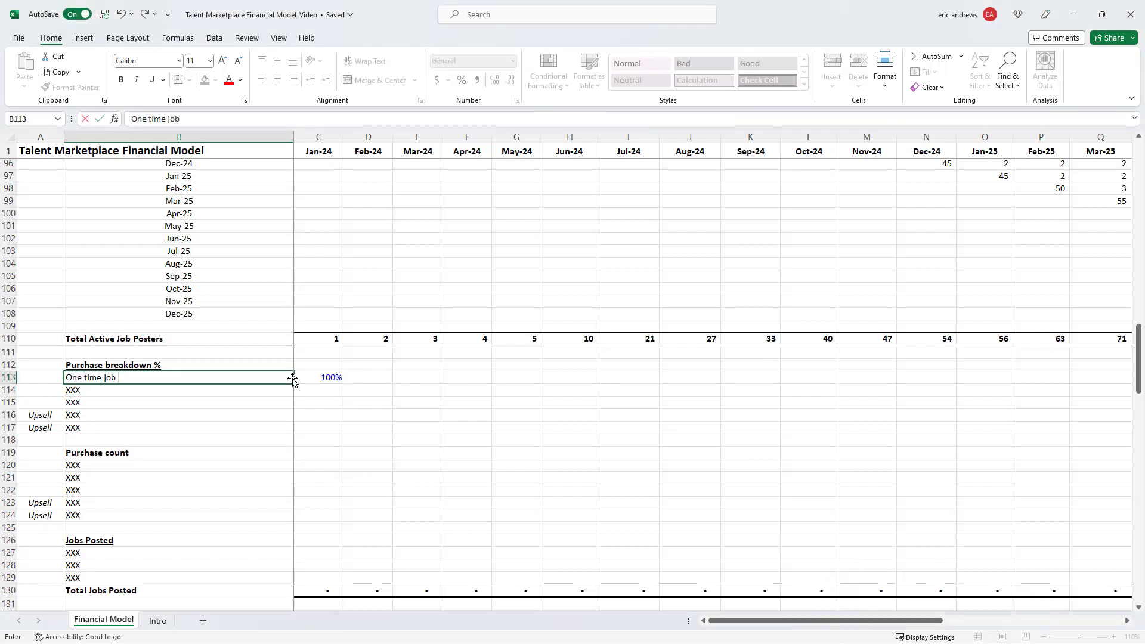
key("Return")
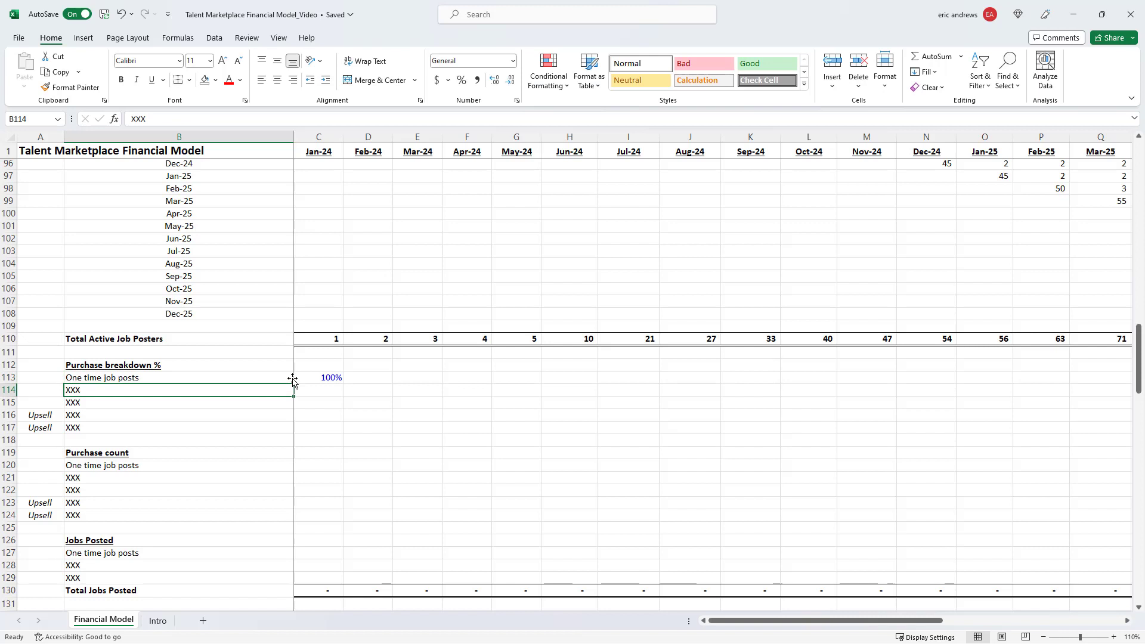
Label B114 "Job post bundle - post 3 jobs for 30% discount" and B115 "Subscriptions - post 5 jobs / month for 50% discount"
type("Job post bundl")
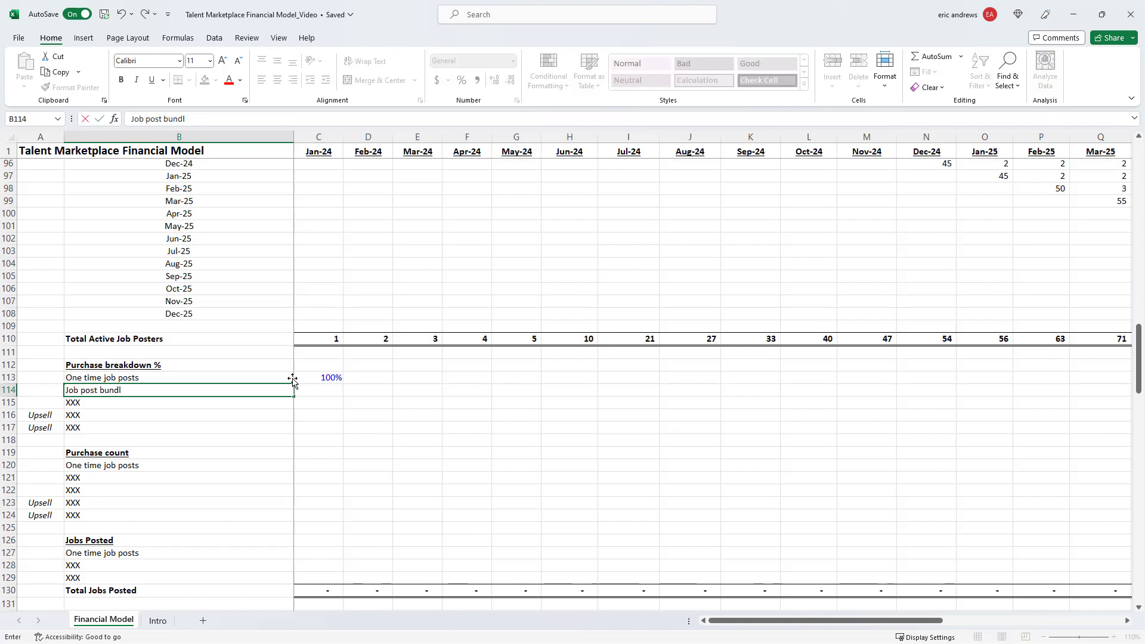
type("e - post 3 jobs for 30% discount")
key("Return")
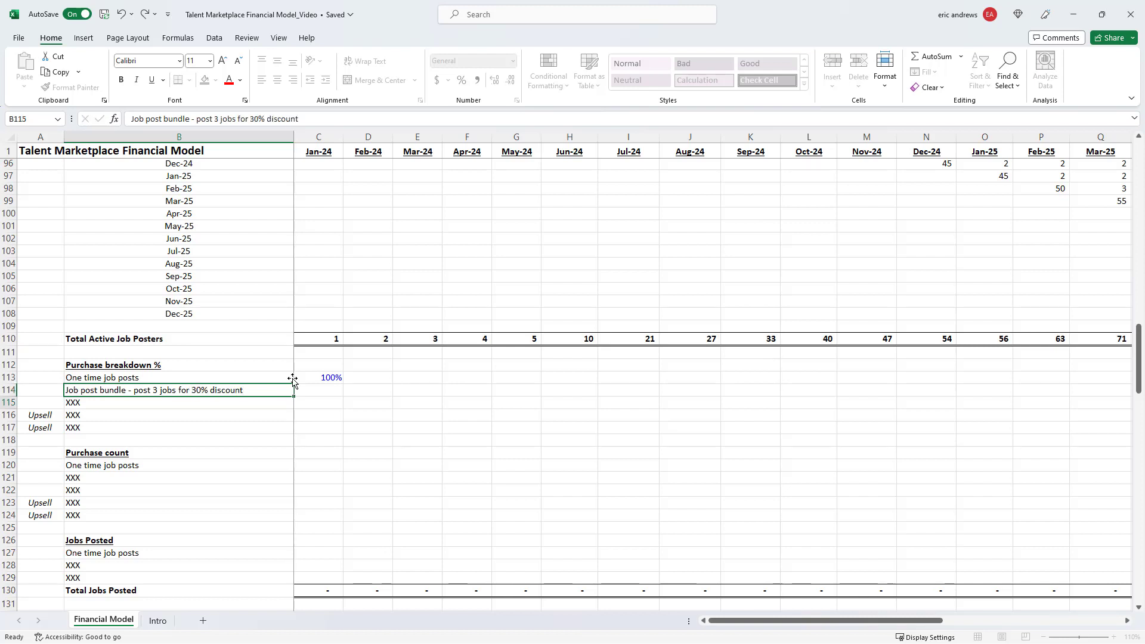
type("Sub")
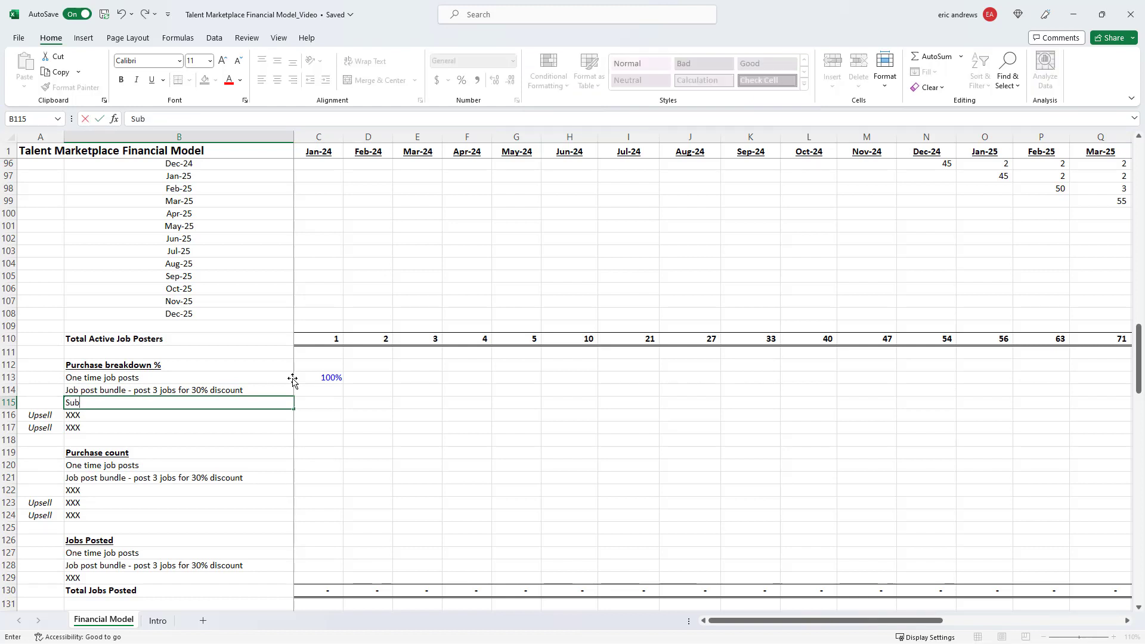
type("scriptions - post 5 jobs / ")
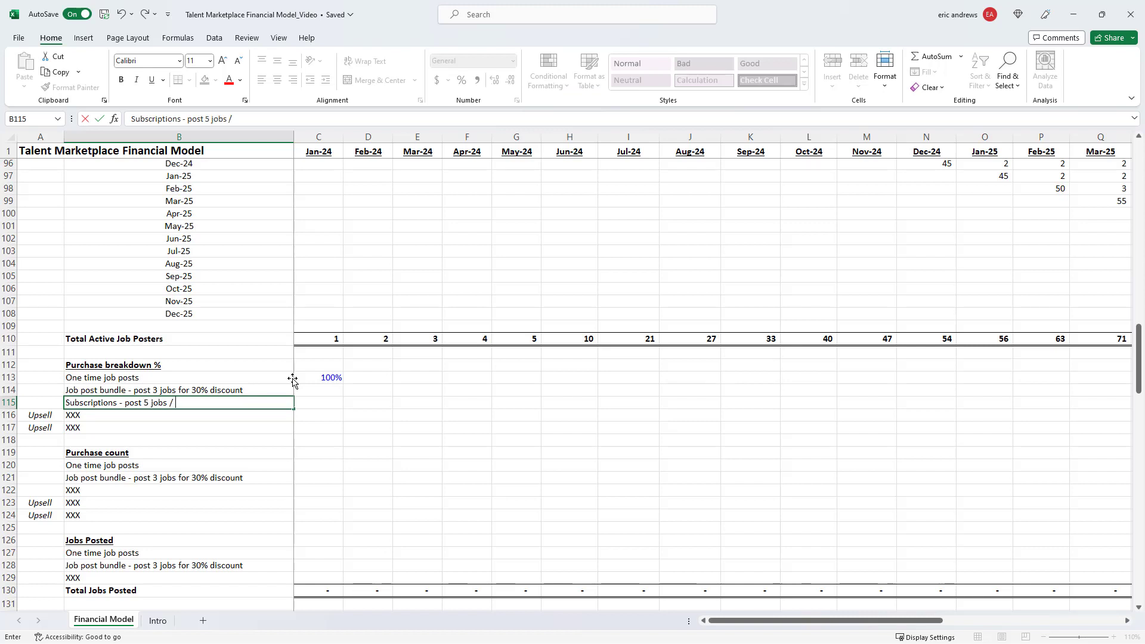
type("month for 50% discount")
key("Return")
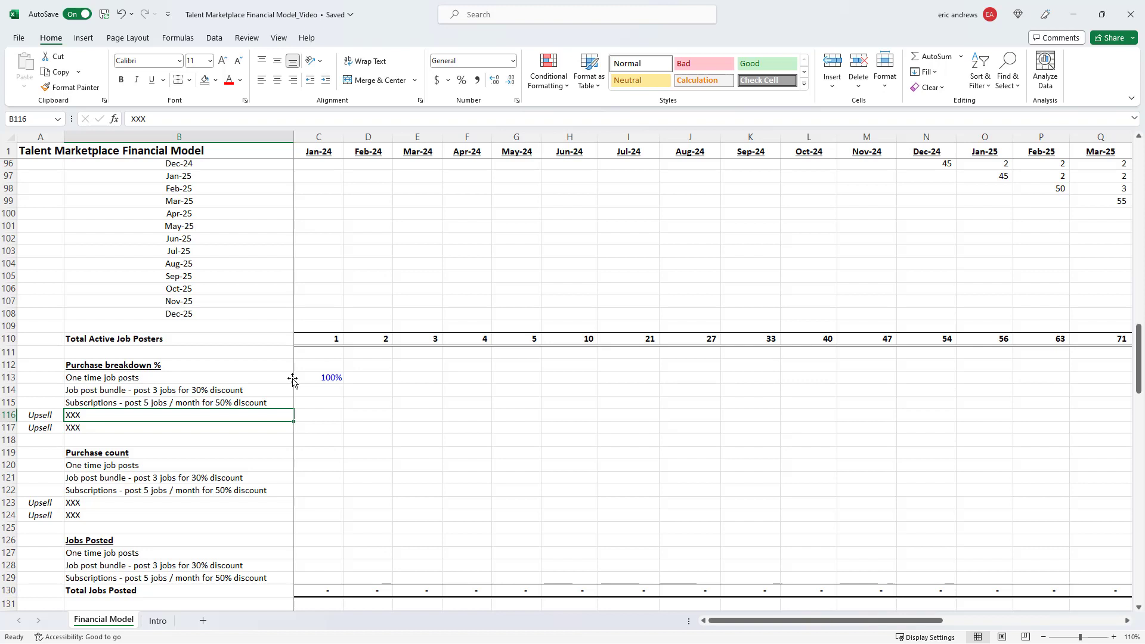
Label the two upsell rows "Boosted post - job shows up at top of search" in B116 and "Purchase to send to email list" in B117
type("Boosted ")
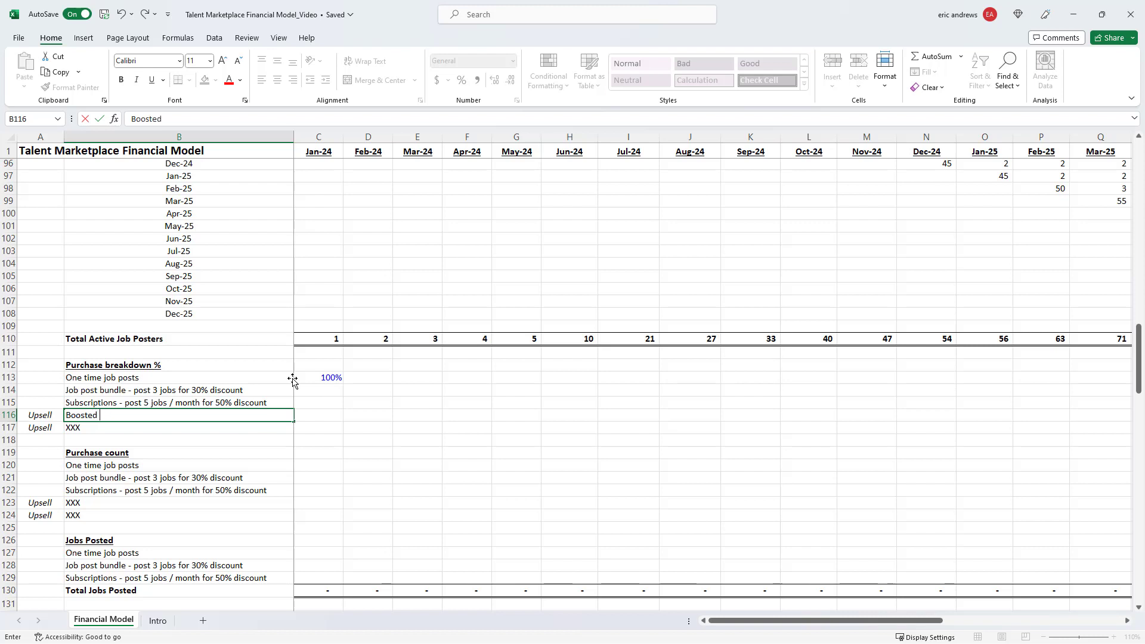
type("post - job shows up at top of search")
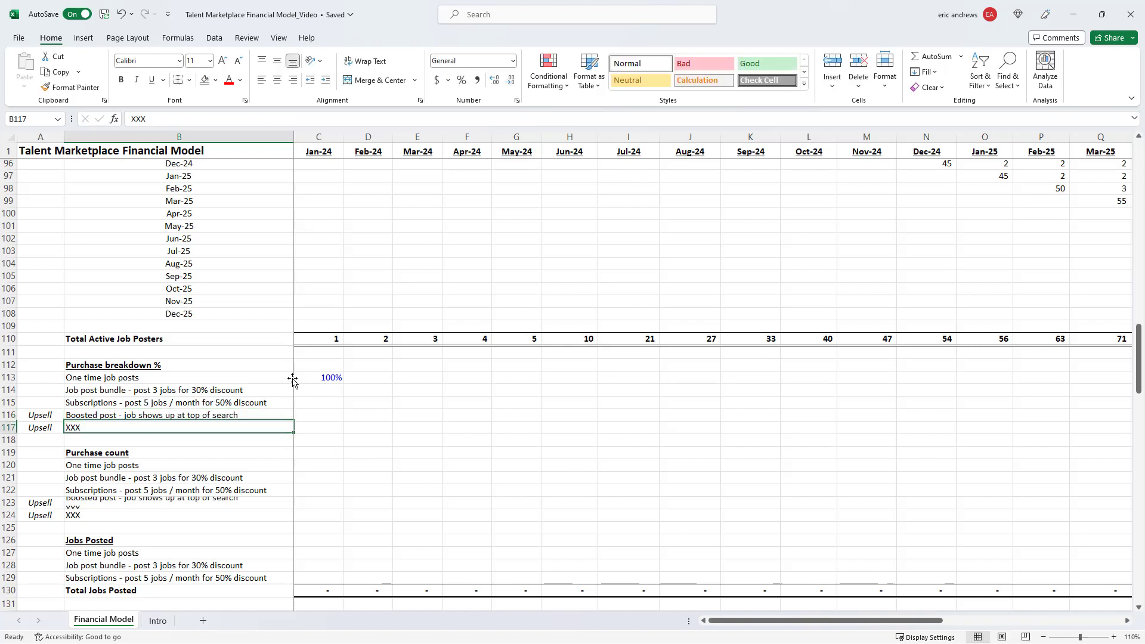
key("Return")
type("Pu")
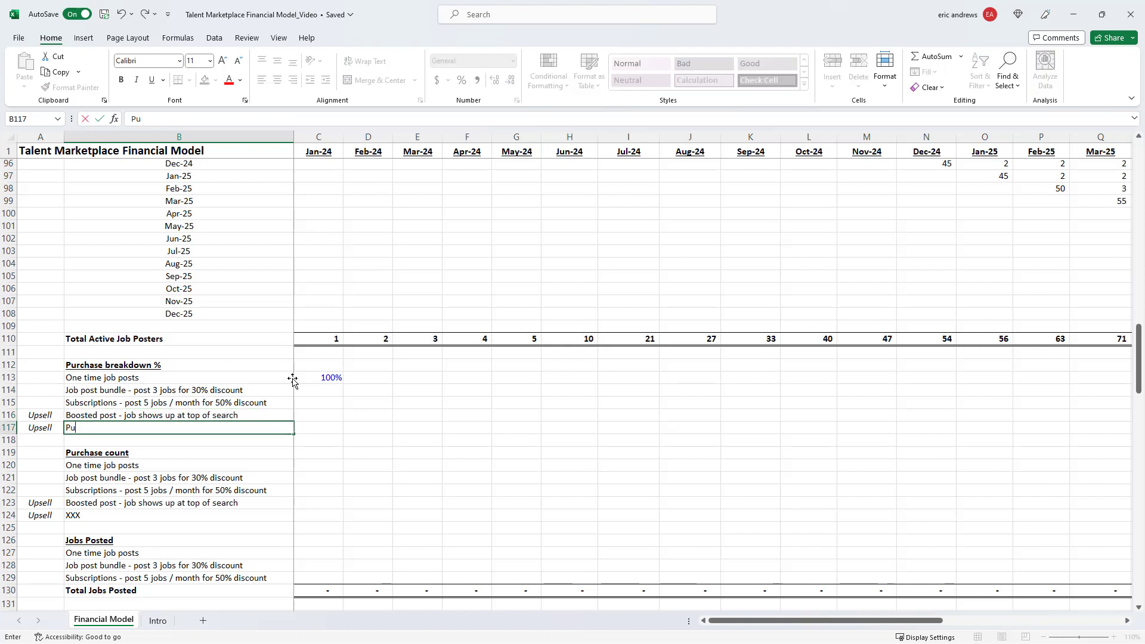
type("rchase to send to email list")
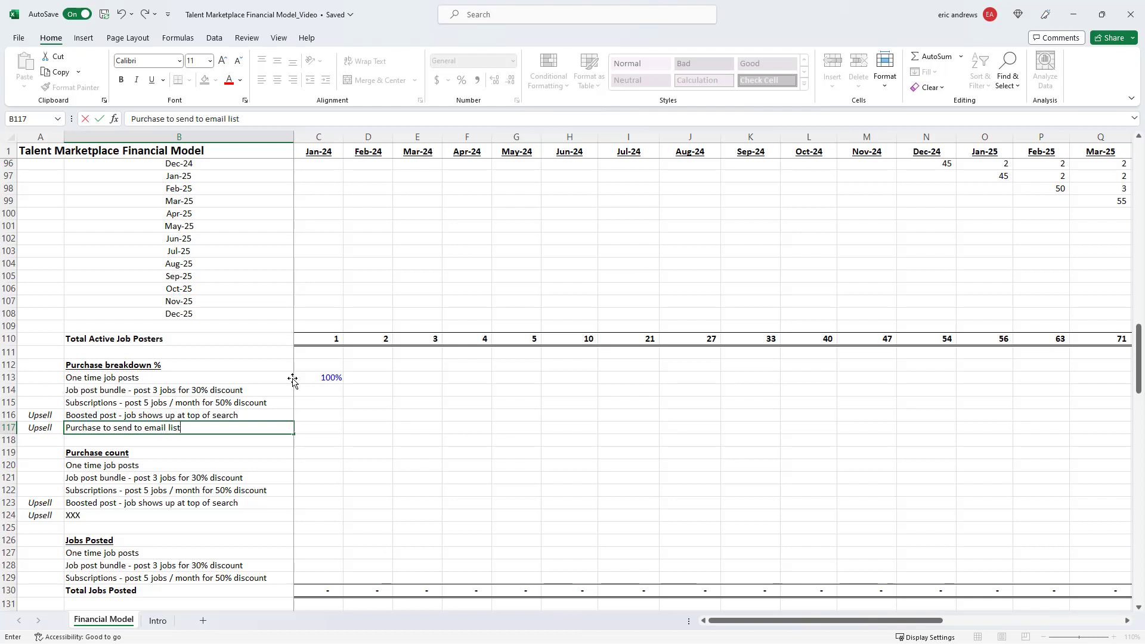
key("ctrl+Return")
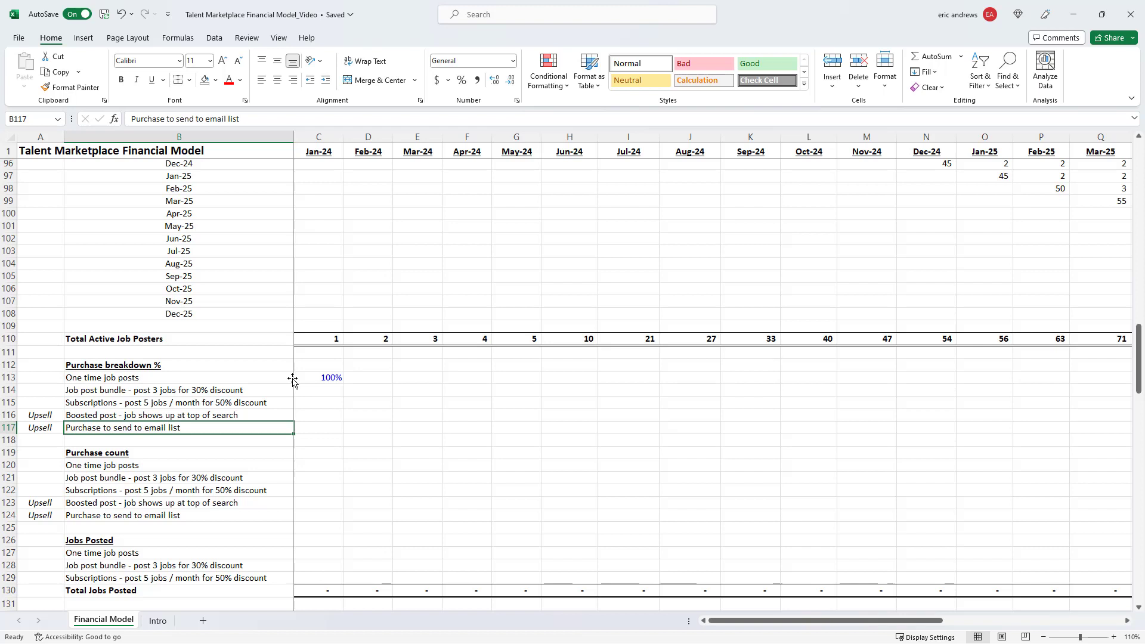
Set the Jan-24 price of one time job posts to $99 in C133 of the Prices section
left_click(327, 378)
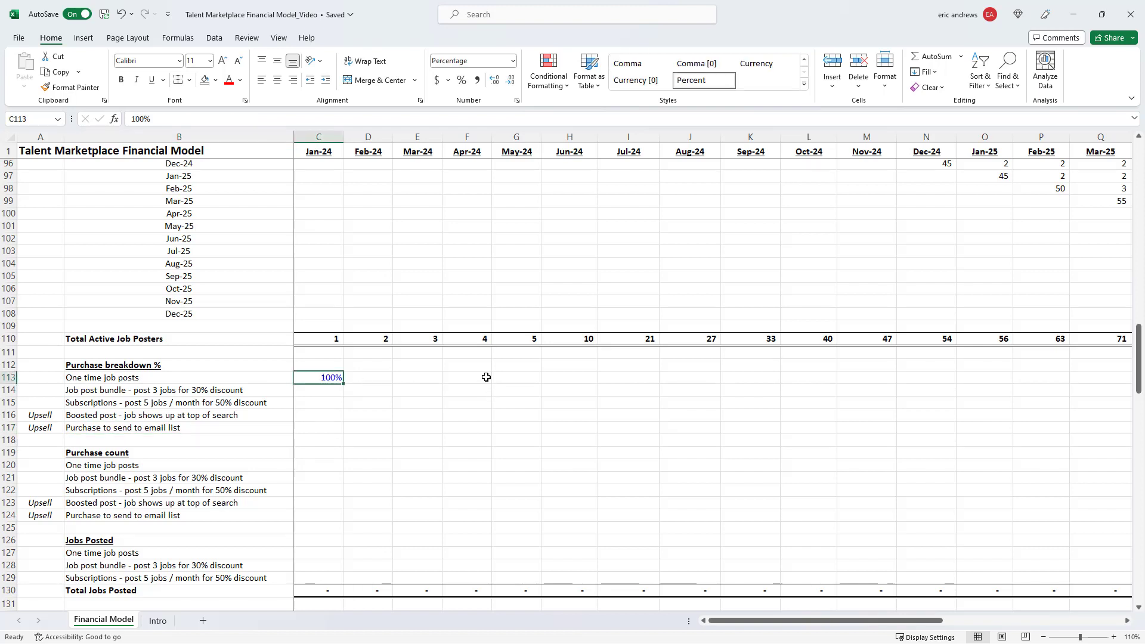
left_click(301, 466)
left_click(306, 552)
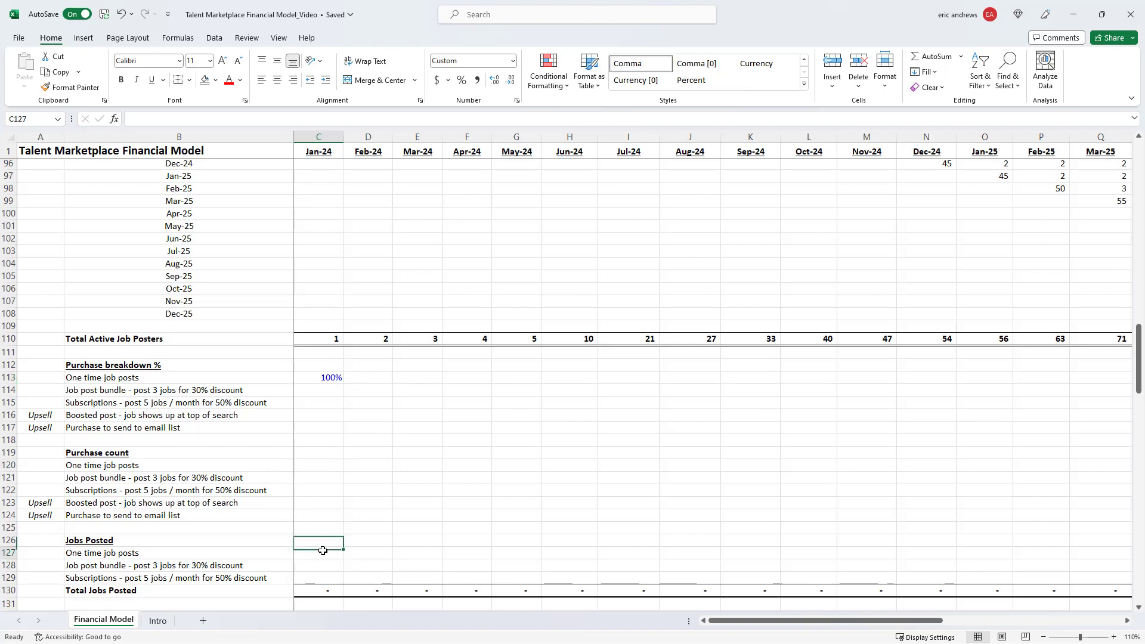
scroll(358, 456, "down", 1)
scroll(356, 447, "down", 3)
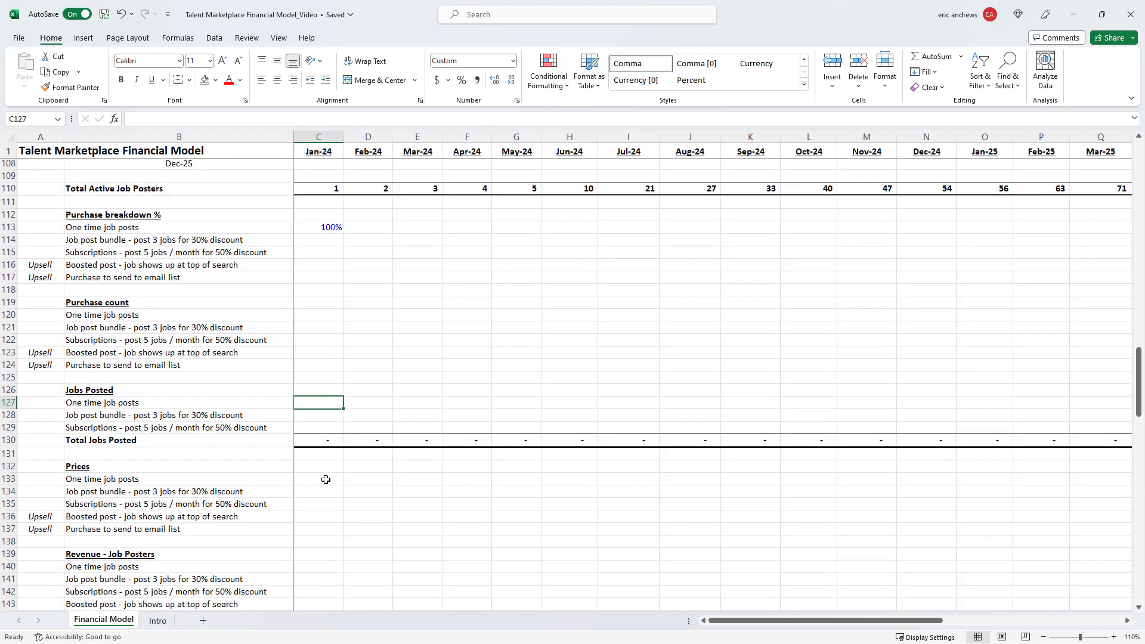
left_click(312, 477)
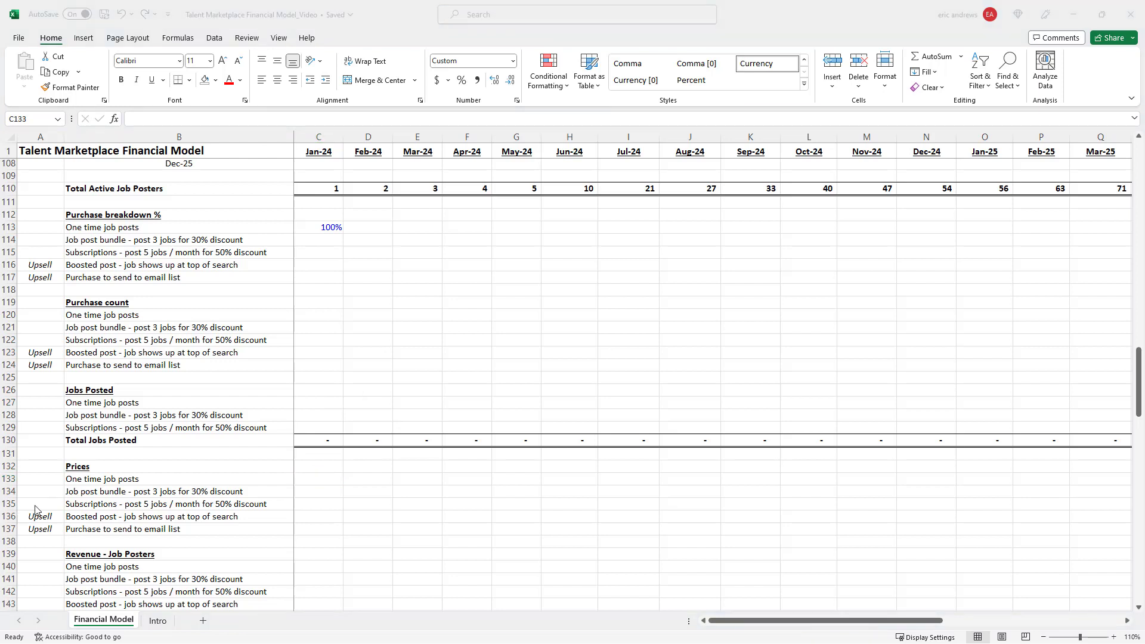
type("99")
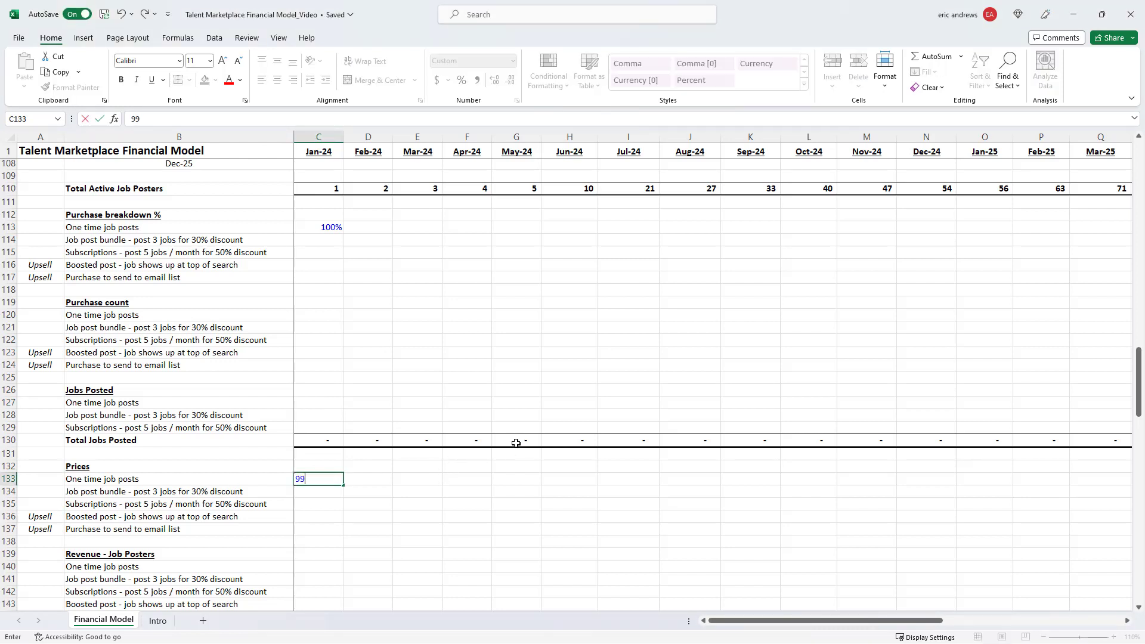
key("ctrl+Return")
Copy the $99 one time job post price from Jan-24 across row 133 through Jul-24
key("ctrl+c")
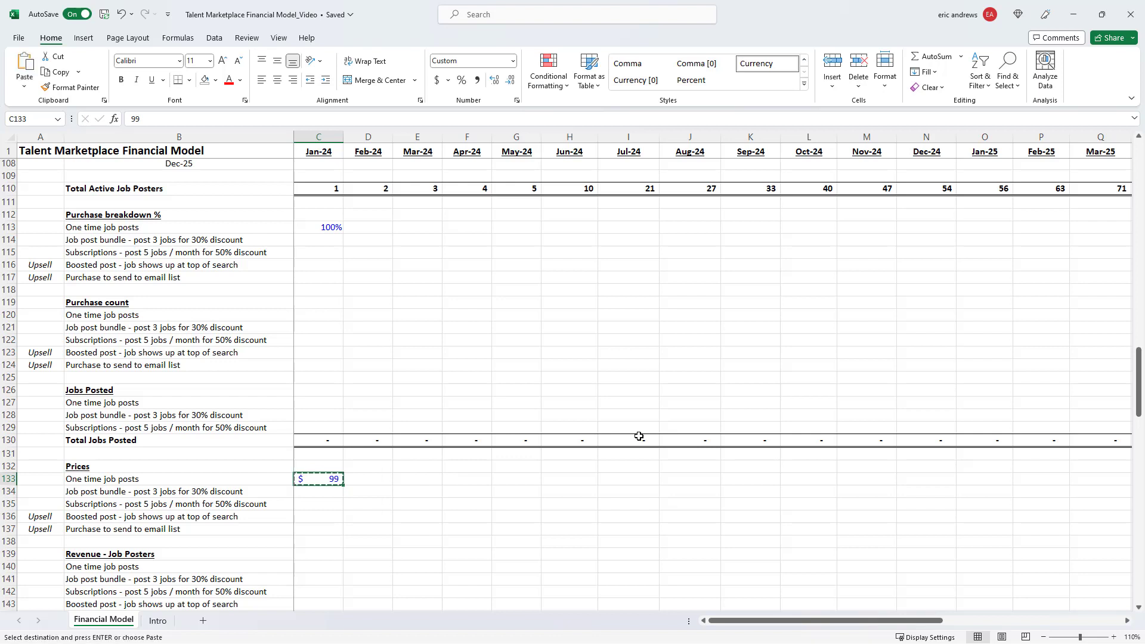
key("shift+Right")
key("shift+Right")
key("shift+Right")
key("shift+Right")
key("shift+Right")
key("shift+Right")
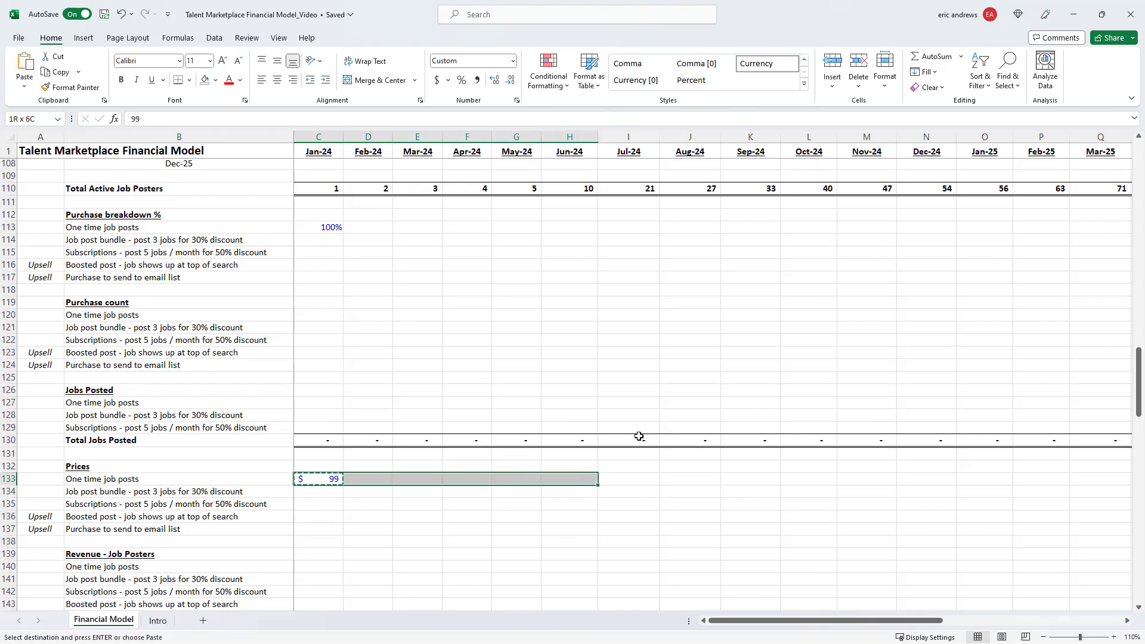
key("ctrl+v")
Set the Jul-24 price of one time job posts to $199 in I133
key("Right")
key("Right")
key("Right")
key("Right")
key("Right")
key("Right")
key("Right")
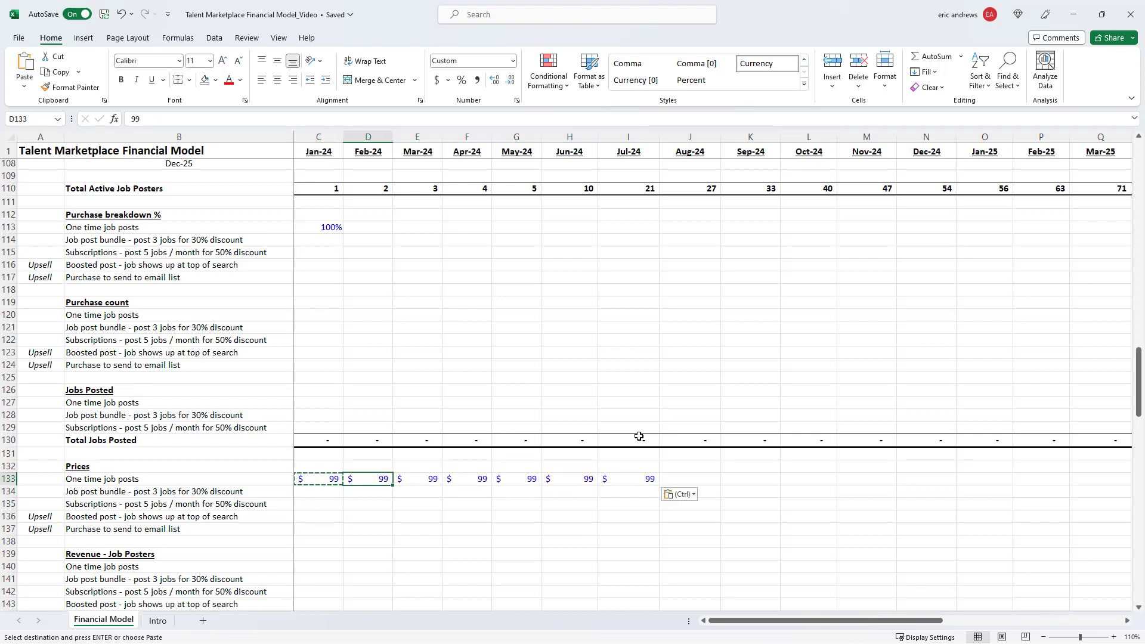
key("Left")
type("19")
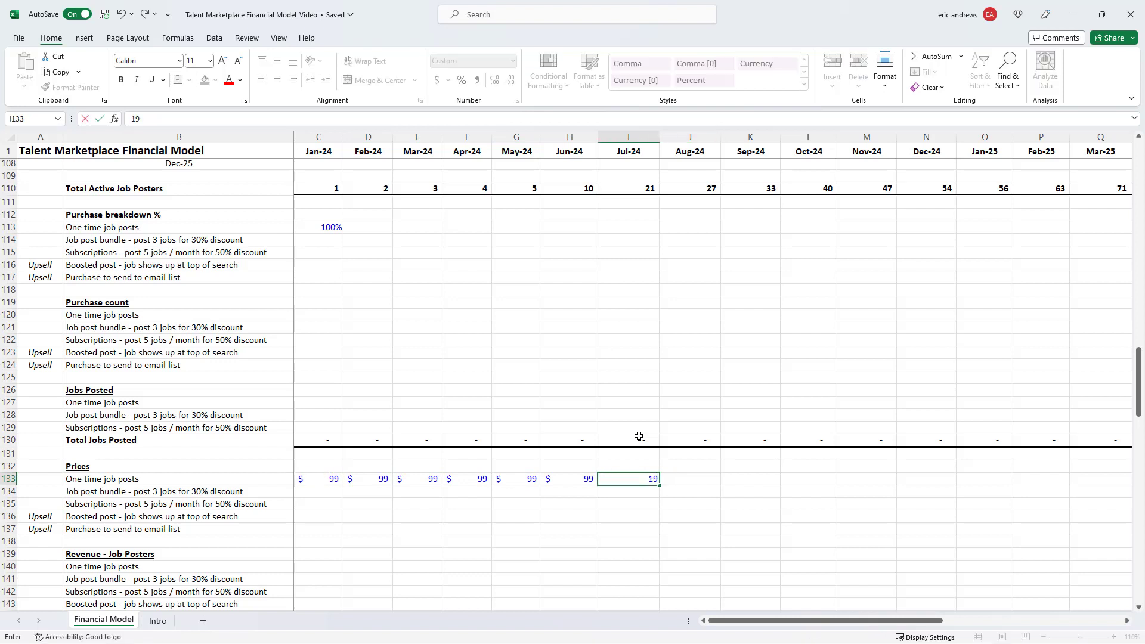
type("9")
key("ctrl+Return")
Copy the $199 one time job post price from Jul-24 across through Dec-24
key("ctrl+c")
key("shift+Right")
key("shift+Right")
key("shift+Right")
key("shift+Right")
key("shift+Right")
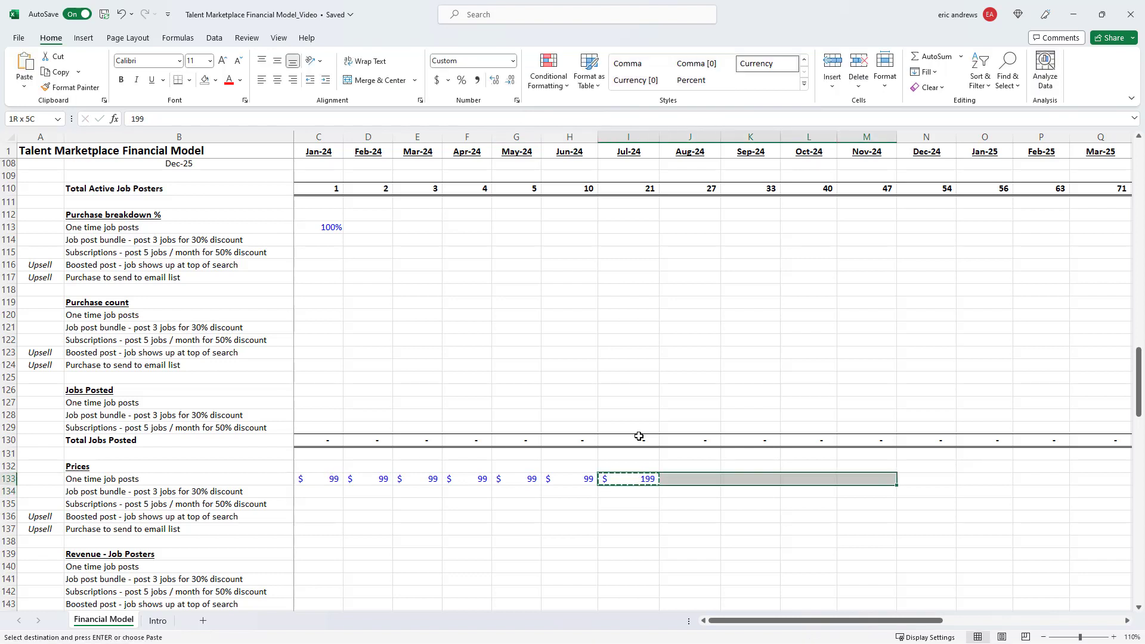
key("ctrl+v")
Set the Jan-25 price of one time job posts to $299 in O133
key("Right")
key("Right")
key("Right")
key("Right")
key("Right")
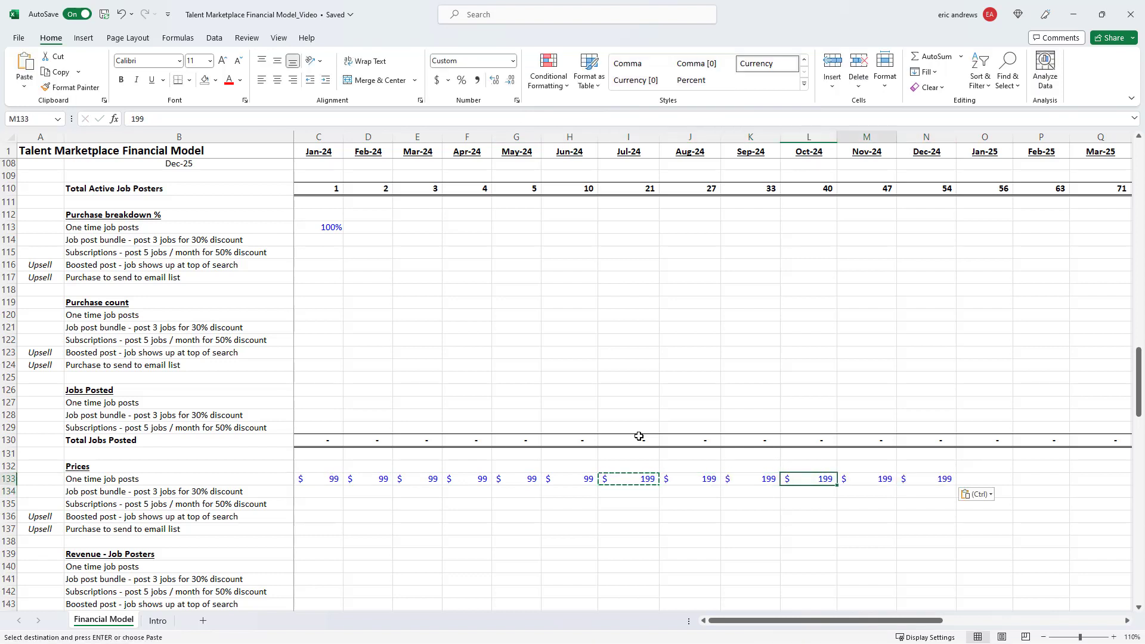
key("Escape")
key("Right")
type("299")
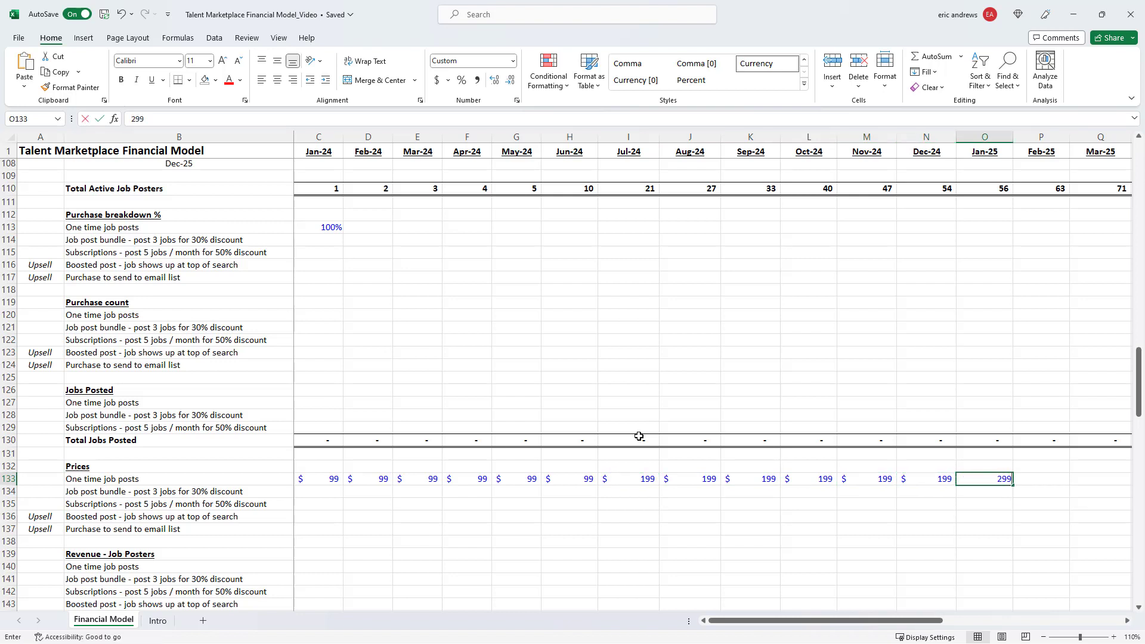
key("Return")
Copy the $299 one time job post price from Jan-25 across through Dec-25
key("Up")
key("ctrl+c")
key("shift+Right")
key("shift+Right")
key("shift+Right")
key("shift+Right")
key("shift+Right")
key("shift+Right")
key("shift+Right")
key("shift+Right")
key("shift+Right")
key("shift+Right")
key("shift+Right")
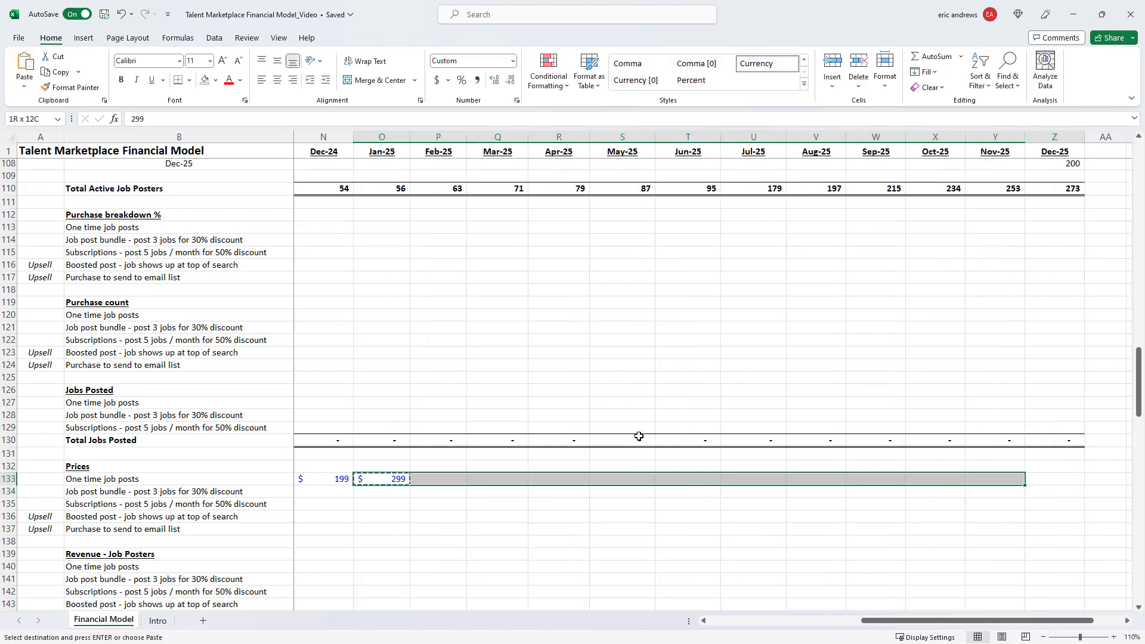
key("ctrl+v")
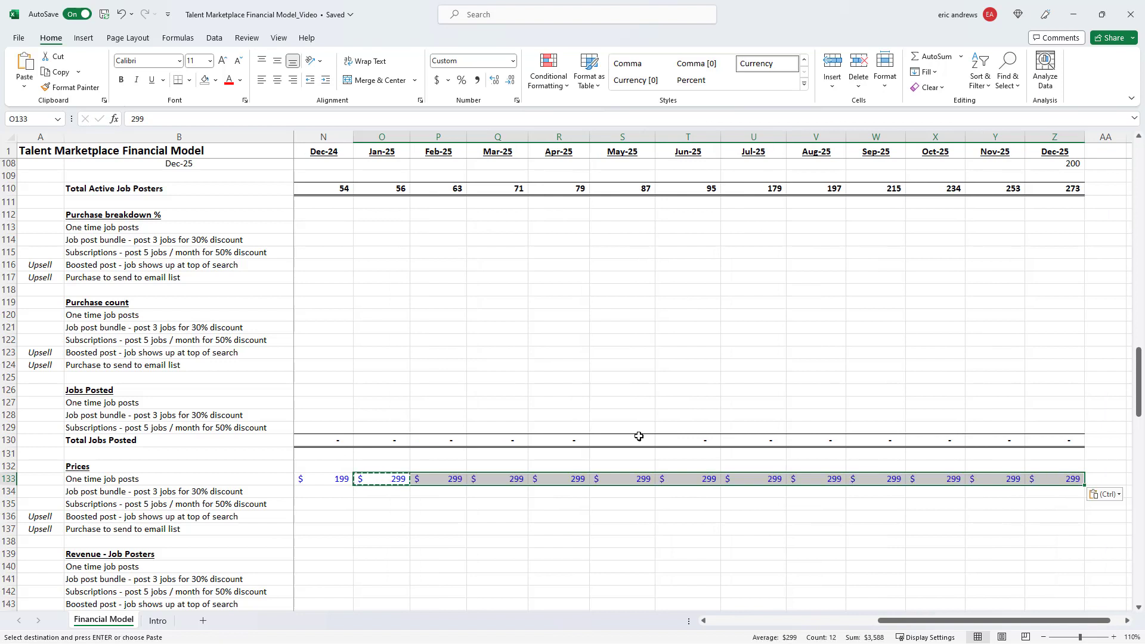
key("Return")
Calculate the Jan-24 job post bundle price in C134 with the formula =C133*3*0.7
key("Left")
key("Left")
key("Left")
key("Left")
key("Left")
key("Left")
key("Left")
key("Left")
key("Left")
key("Left")
key("Left")
key("Left")
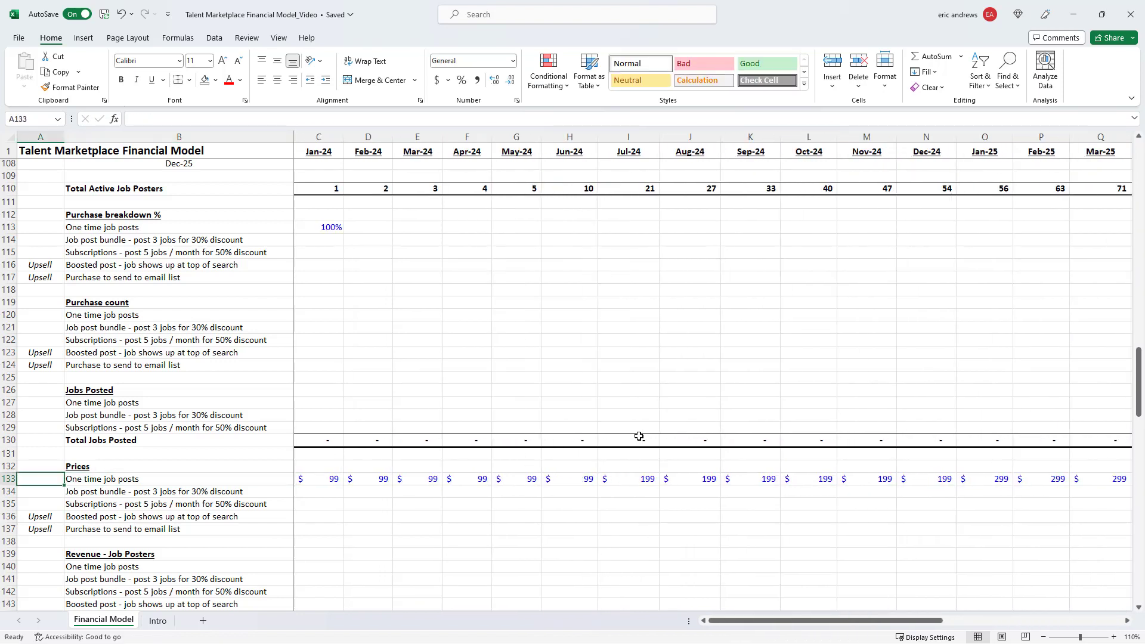
key("Down")
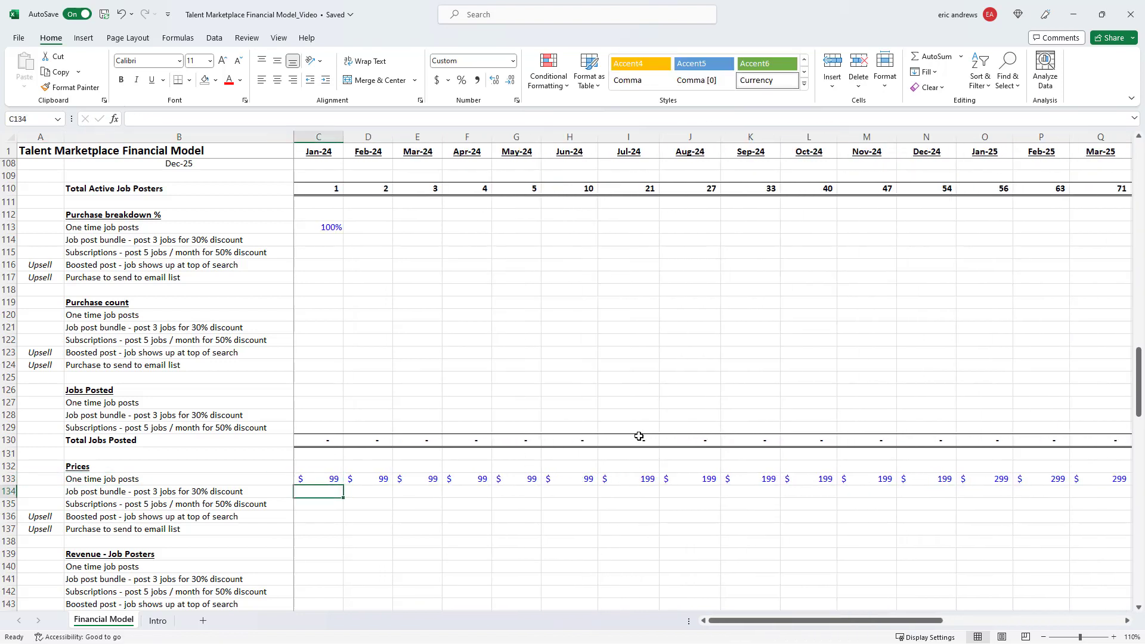
type("=")
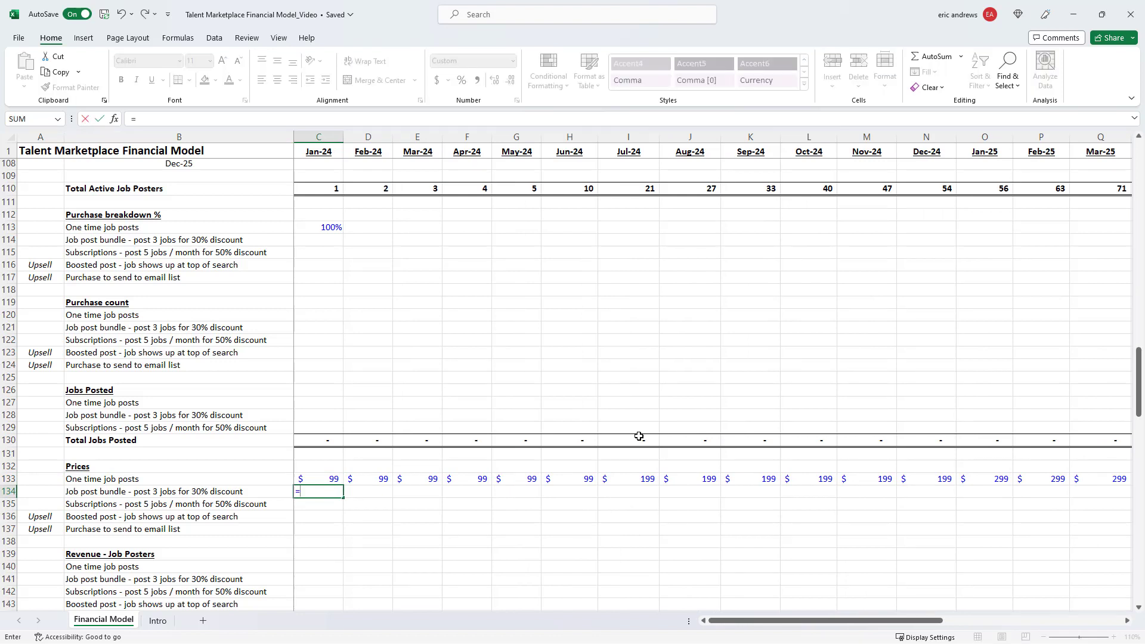
key("Up")
type("*")
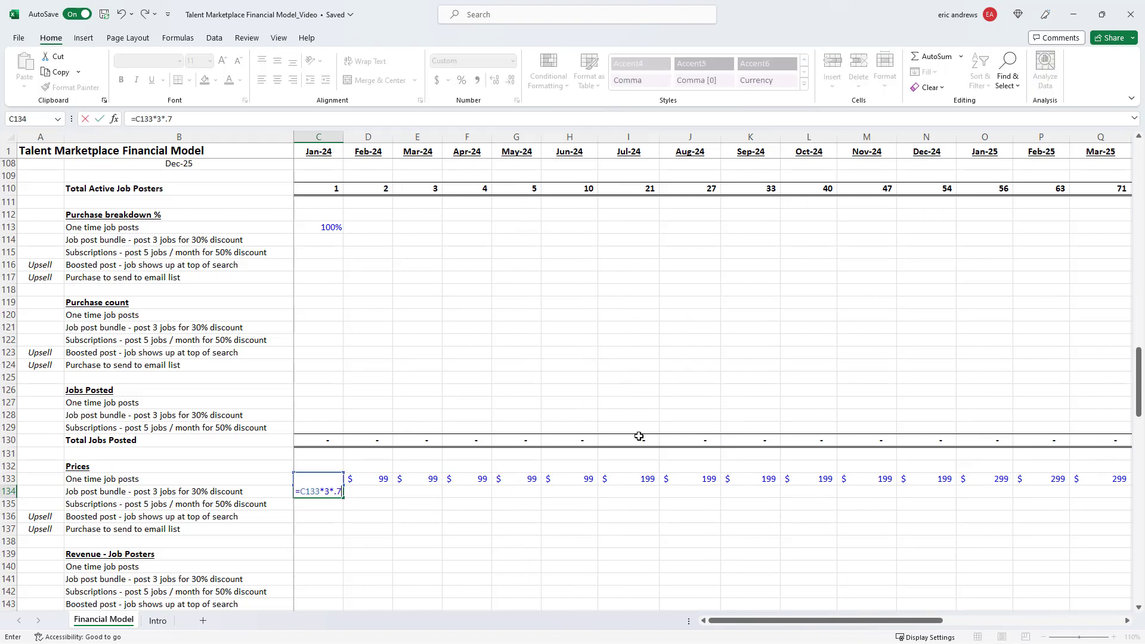
type("3*0.7")
key("ctrl+Return")
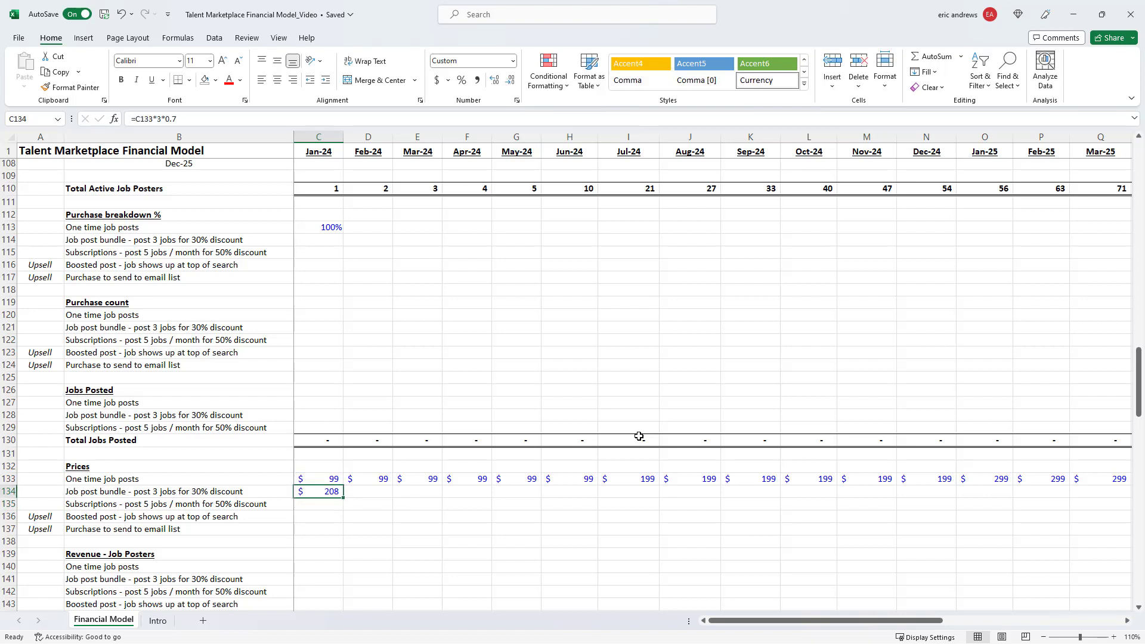
Calculate the Jan-24 subscription price in C135 with the formula =C133*5*0.5
key("Down")
type("=")
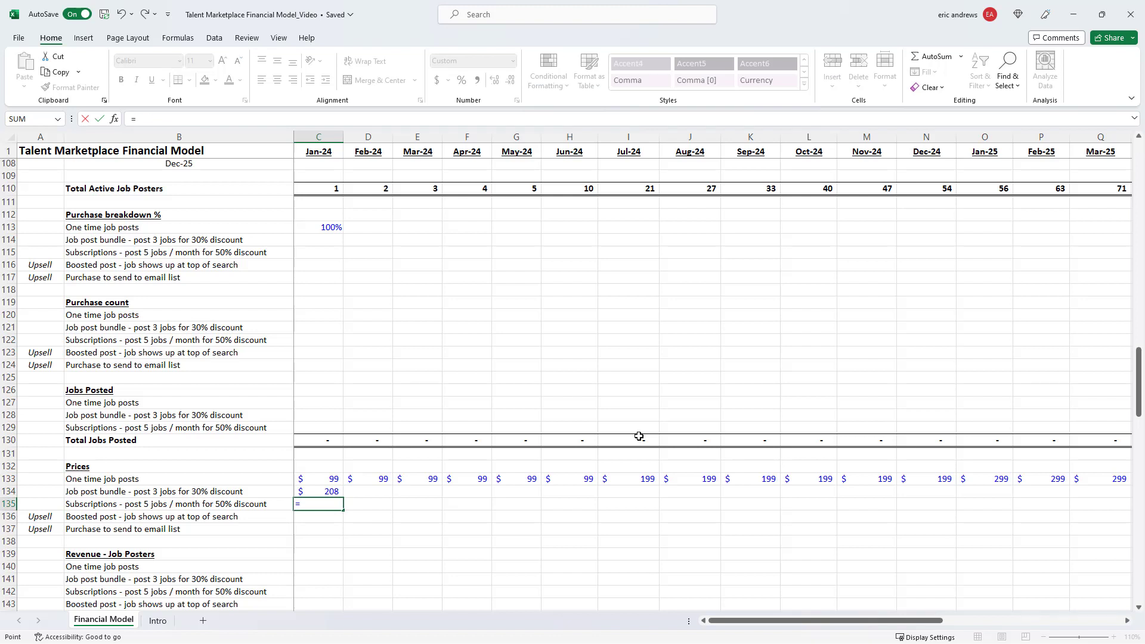
key("Up")
key("Up")
type("*")
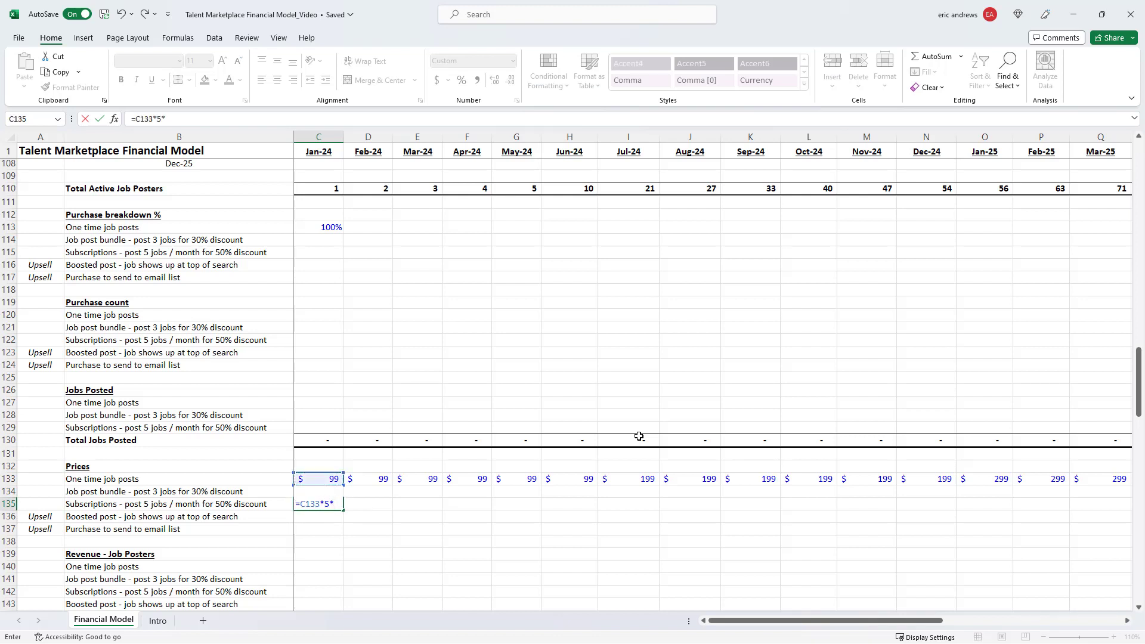
key("Up")
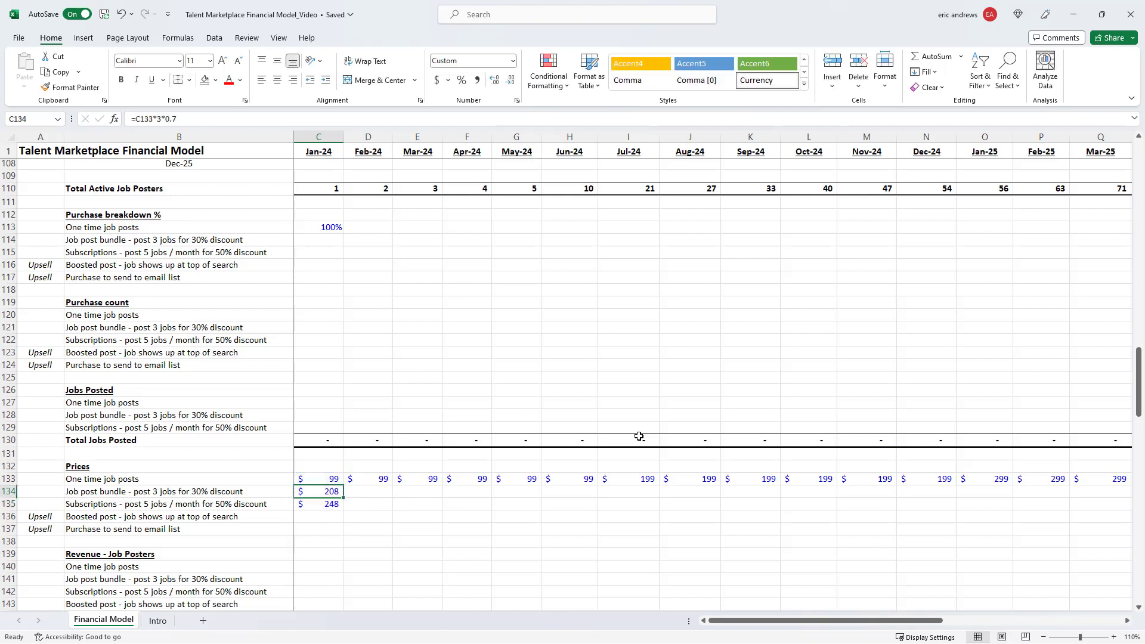
key("shift+Down")
key("Down")
key("Up")
key("Down")
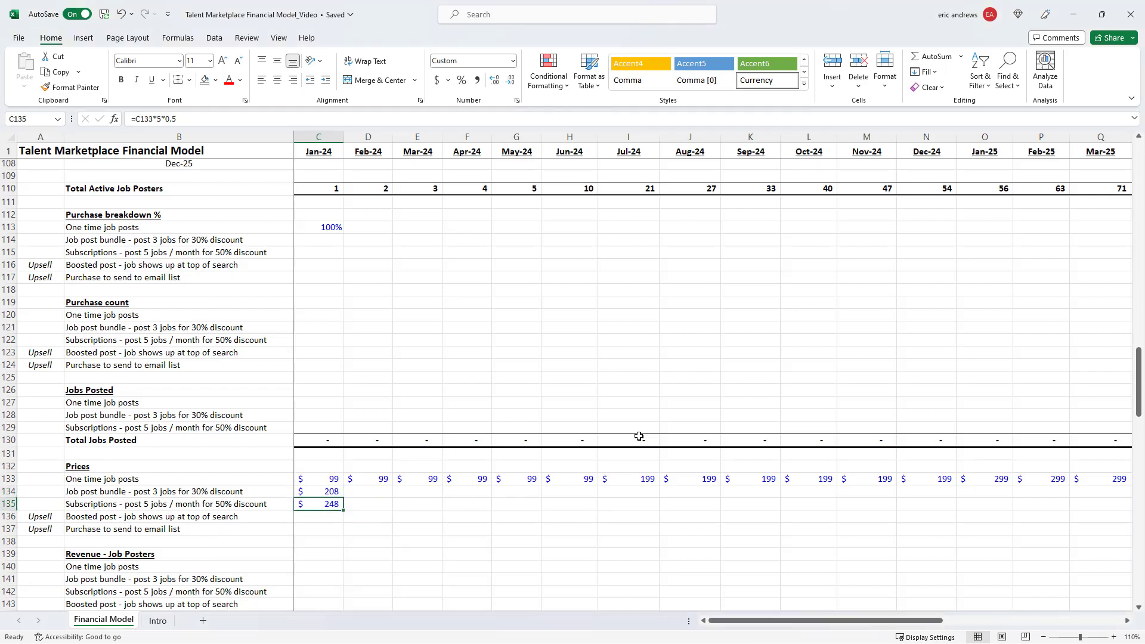
Set the Jan-24 boosted post upsell price to $99 in C136
key("Down")
type("99")
key("Return")
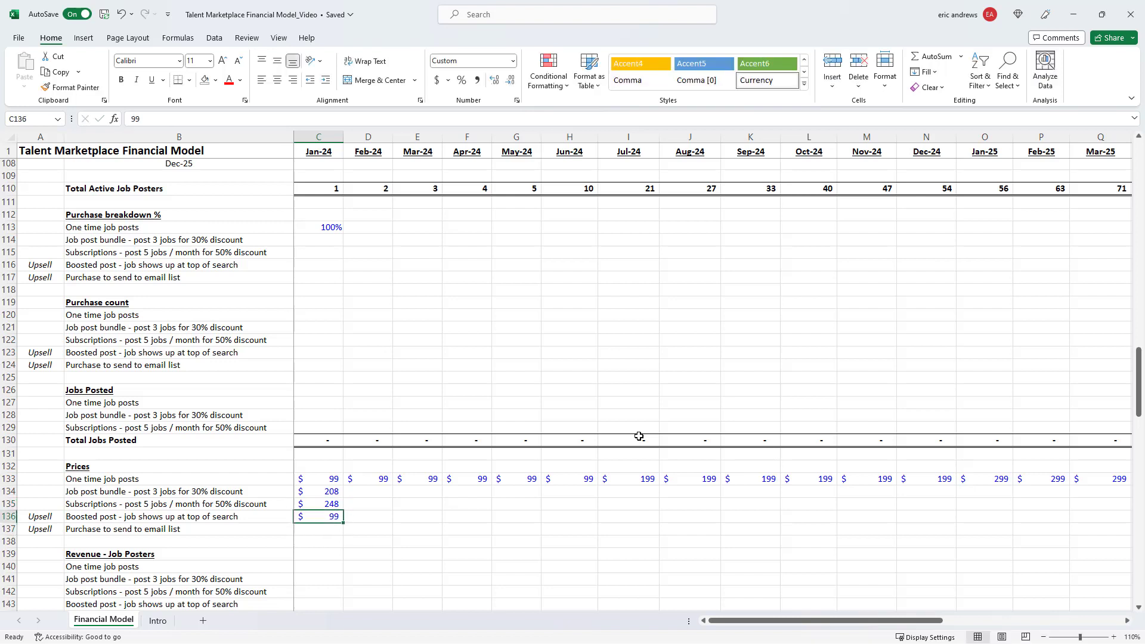
key("Up")
key("Up")
key("Down")
key("Down")
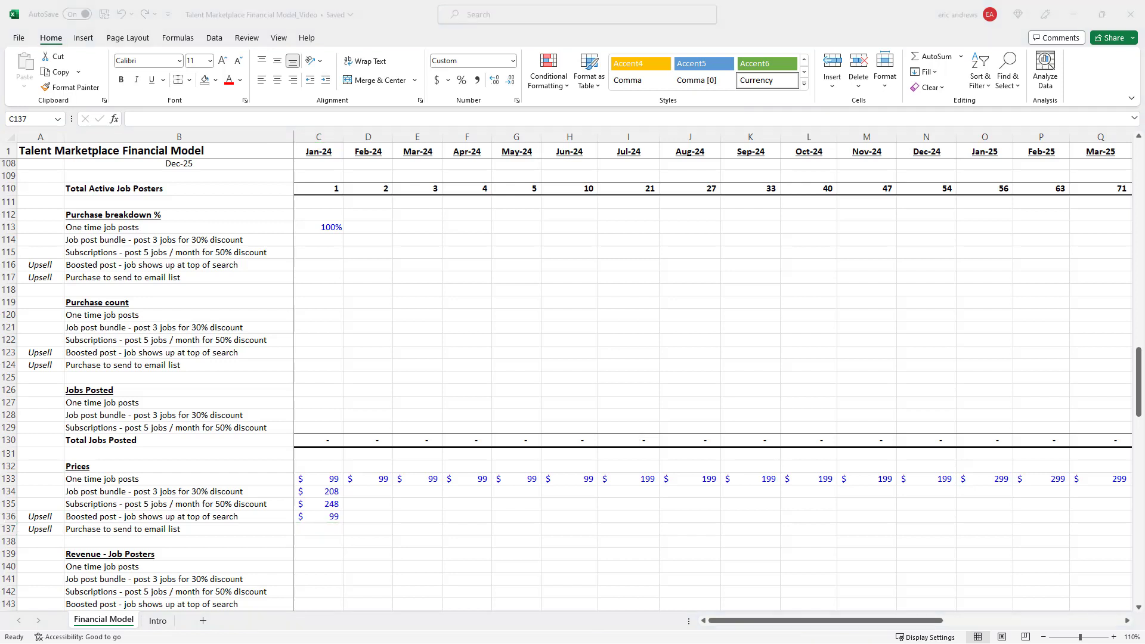
Calculate the Jan-24 price for sending to the email list in C137 with the formula =C133*3
left_click(332, 528)
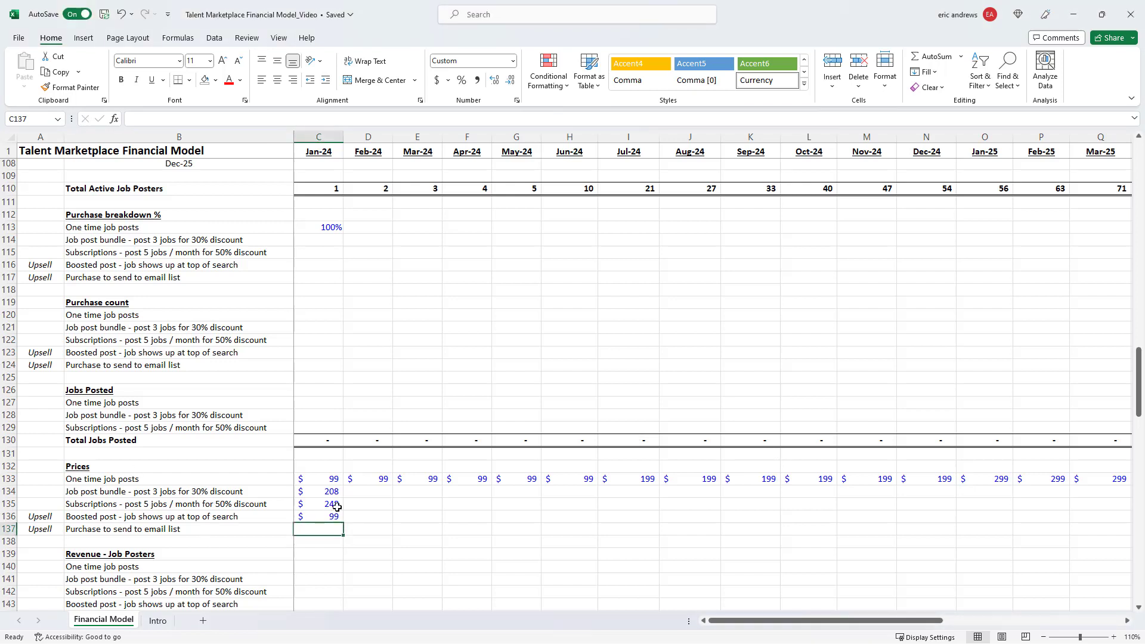
type("=")
left_click(332, 479)
type("*")
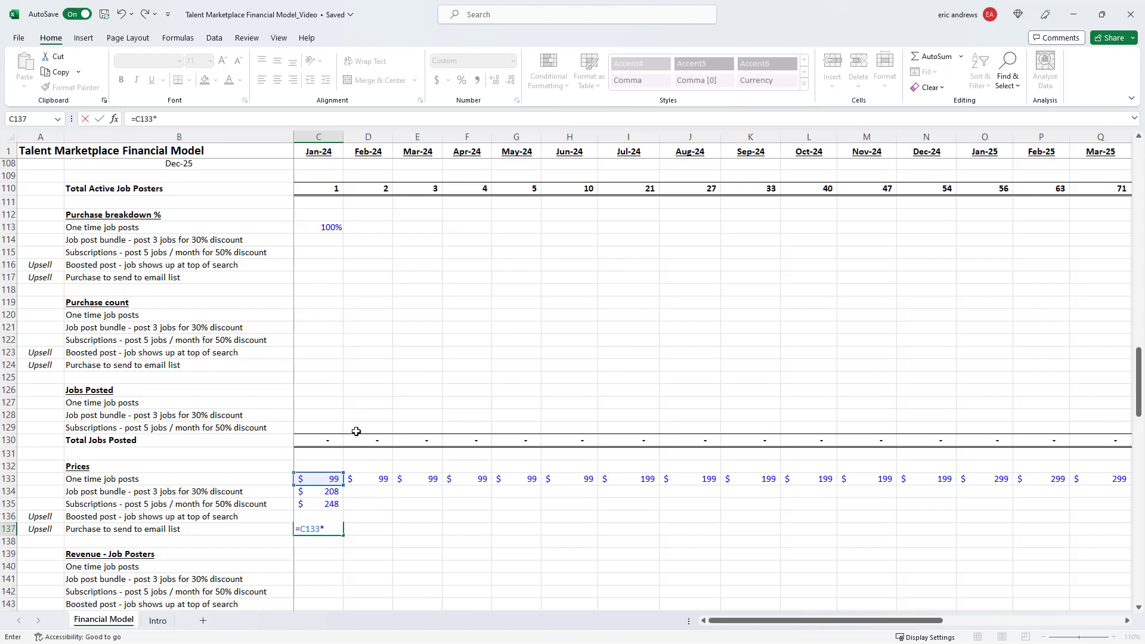
type("3")
key("Return")
key("Up")
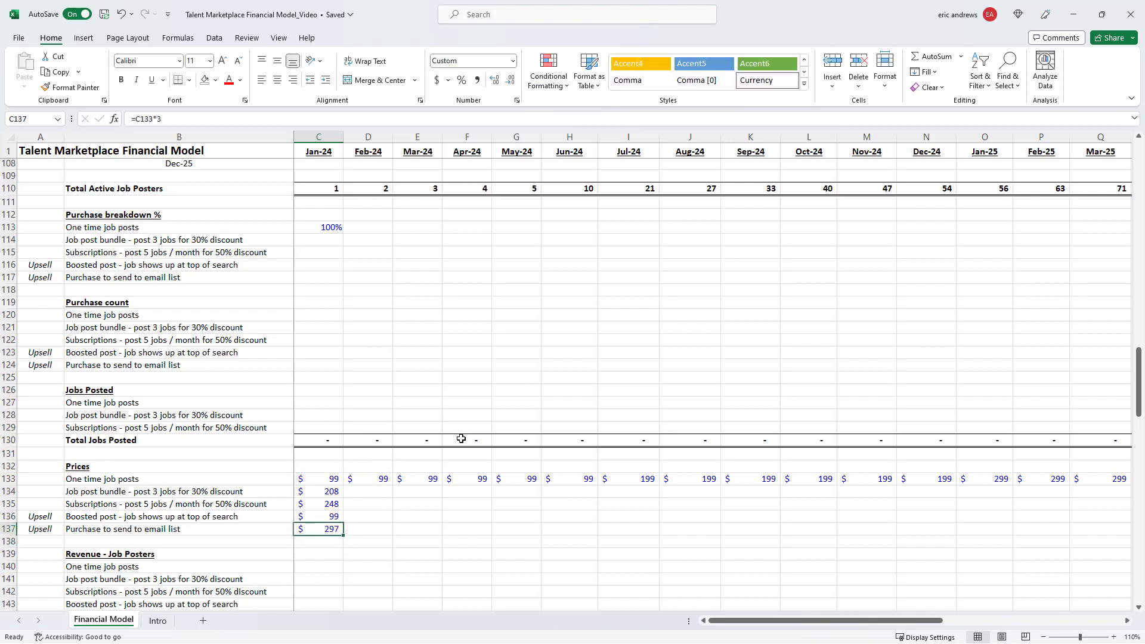
Copy the Jan-24 bundle, subscription and upsell prices in C134:C137 across through Dec-25 and check the Dec-25 cells
left_click_drag(322, 491, 328, 530)
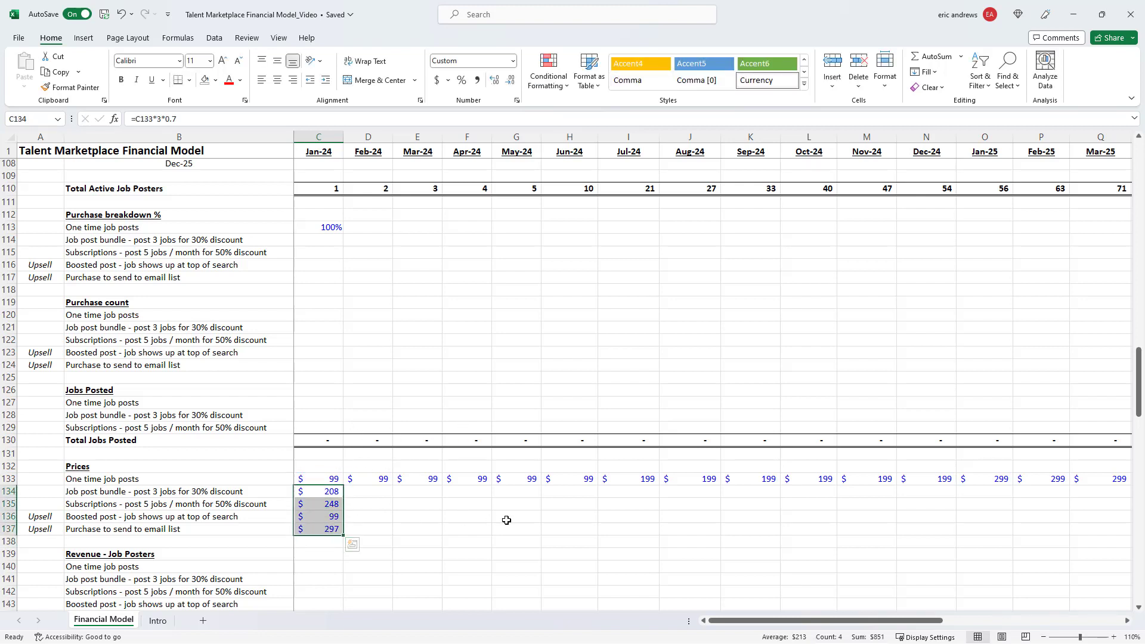
key("ctrl+c")
key("shift+Right")
key("shift+Right")
key("shift+Right")
key("shift+Right")
key("shift+Right")
key("shift+Right")
key("shift+Right")
key("shift+Right")
key("shift+Right")
key("shift+Right")
key("shift+Right")
key("shift+Right")
key("shift+Right")
key("shift+Right")
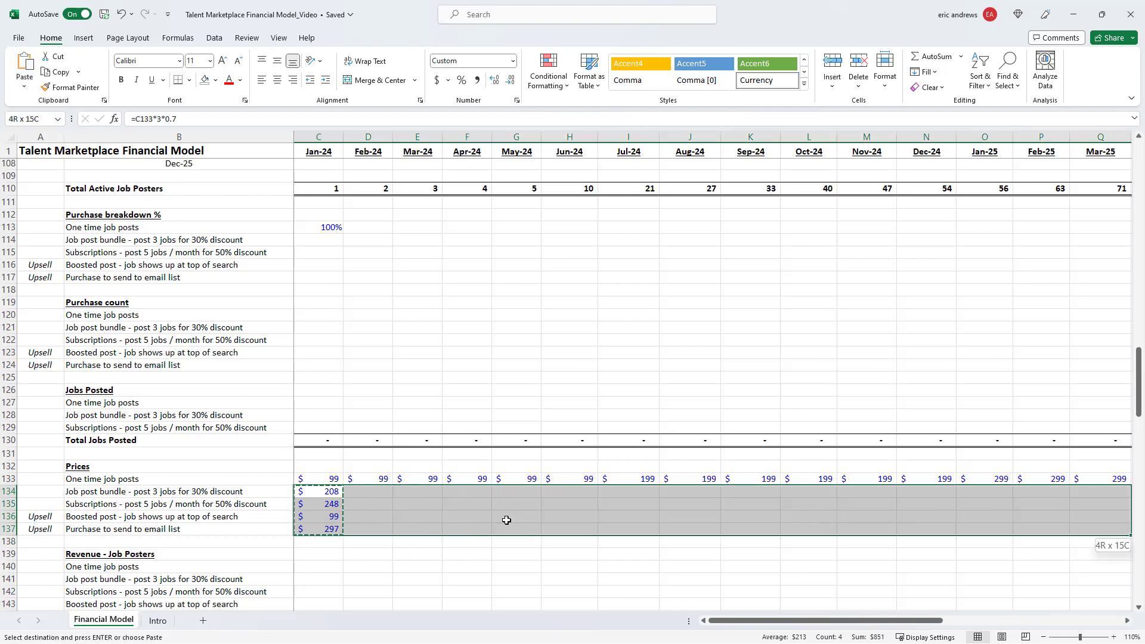
key("shift+Right")
key("shift+Right")
key("shift+Right")
key("shift+Right")
key("shift+Right")
key("shift+Right")
key("shift+Right")
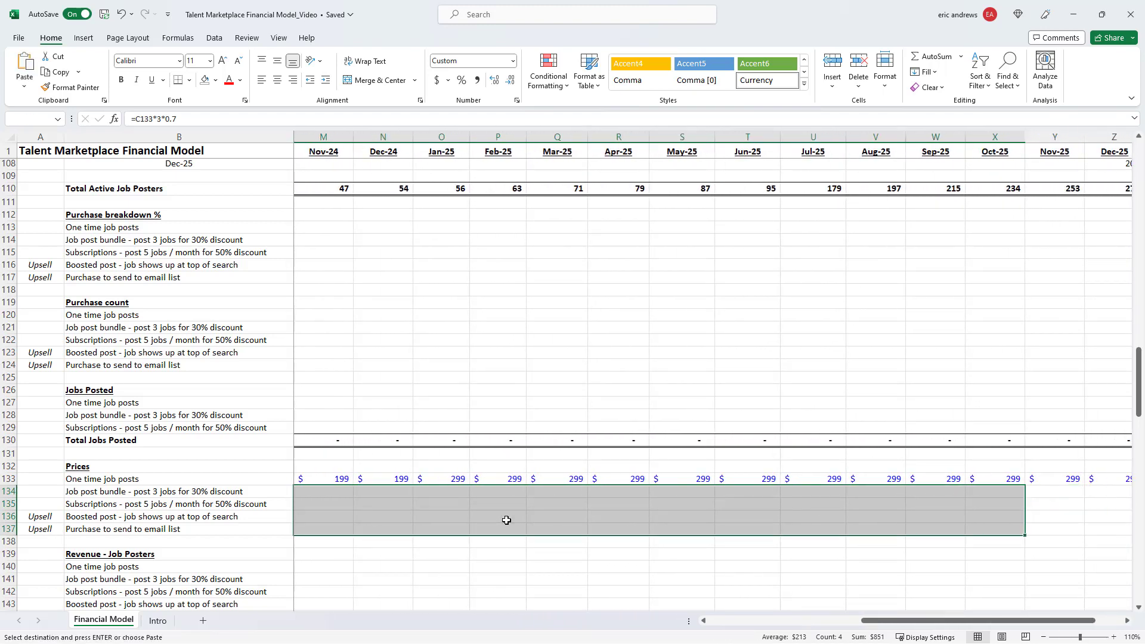
key("shift+Right")
key("shift+Right")
key("shift+Right")
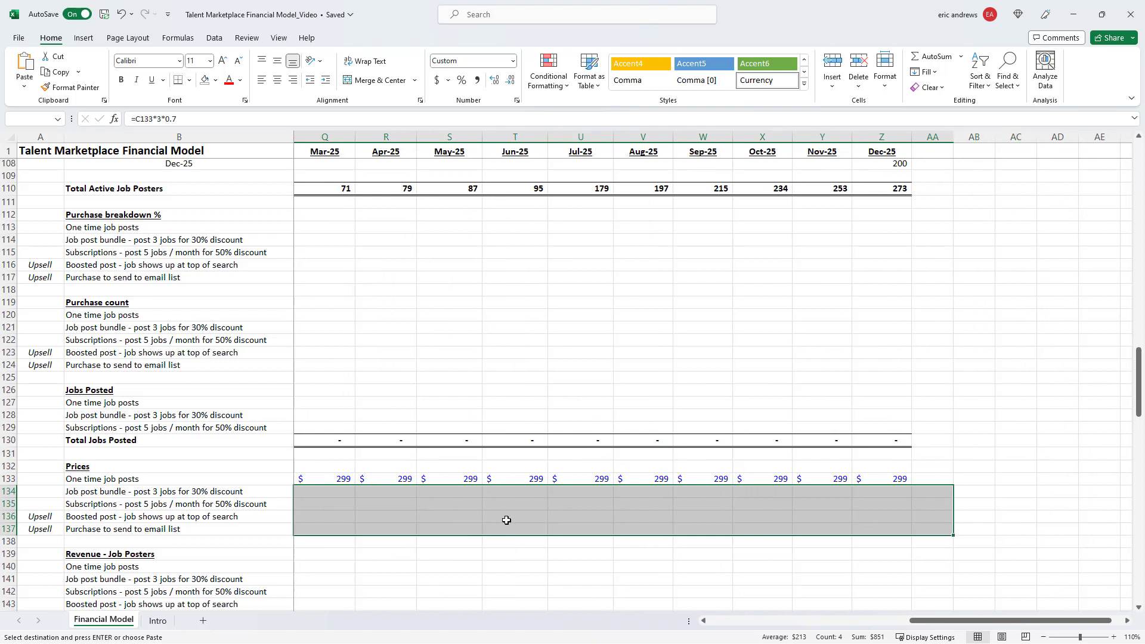
key("shift+Left")
key("ctrl+v")
key("Escape")
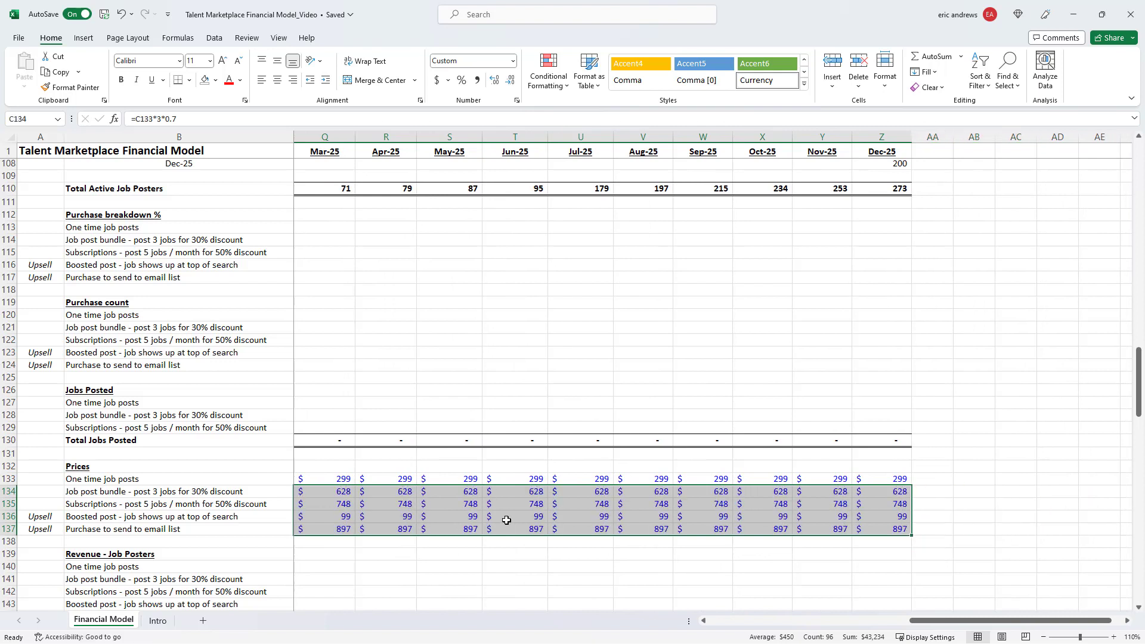
left_click(885, 482)
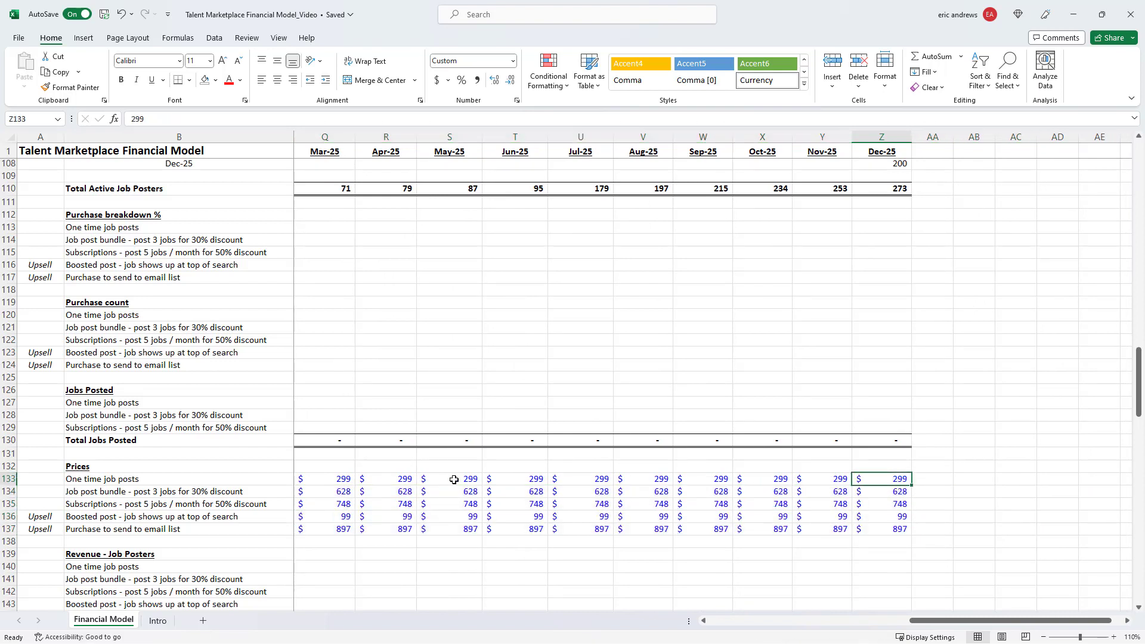
left_click(883, 529)
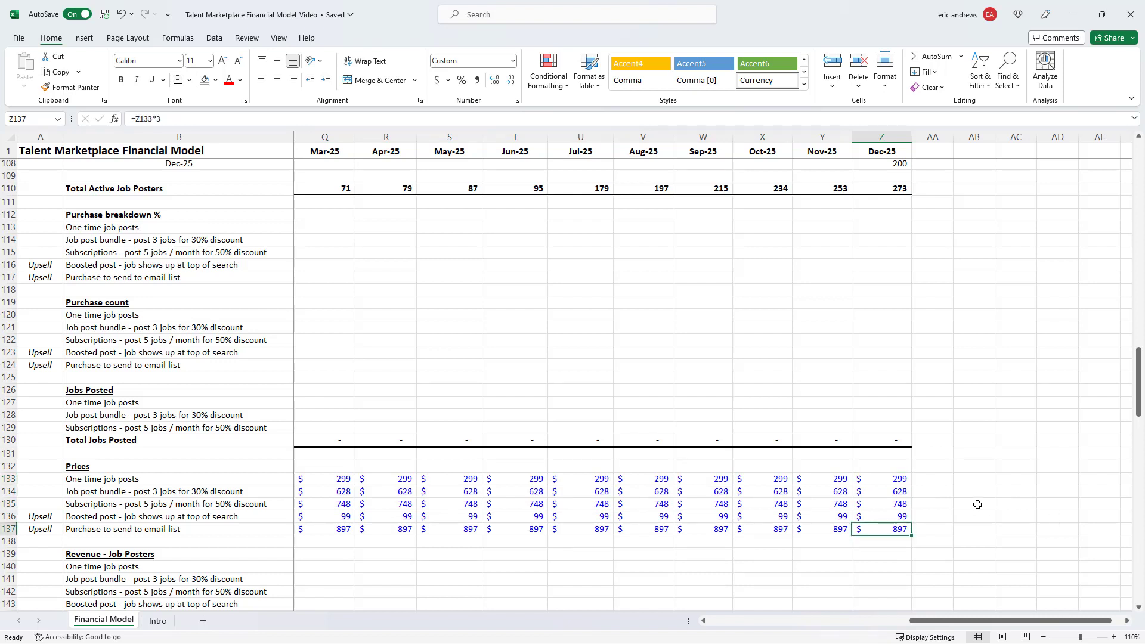
Check the Dec-25 price formulas and examine the purchase breakdown categories and the Jan-24 one time job post share
left_click(834, 530)
left_click(883, 528)
key("ctrl+Left")
key("ctrl+Left")
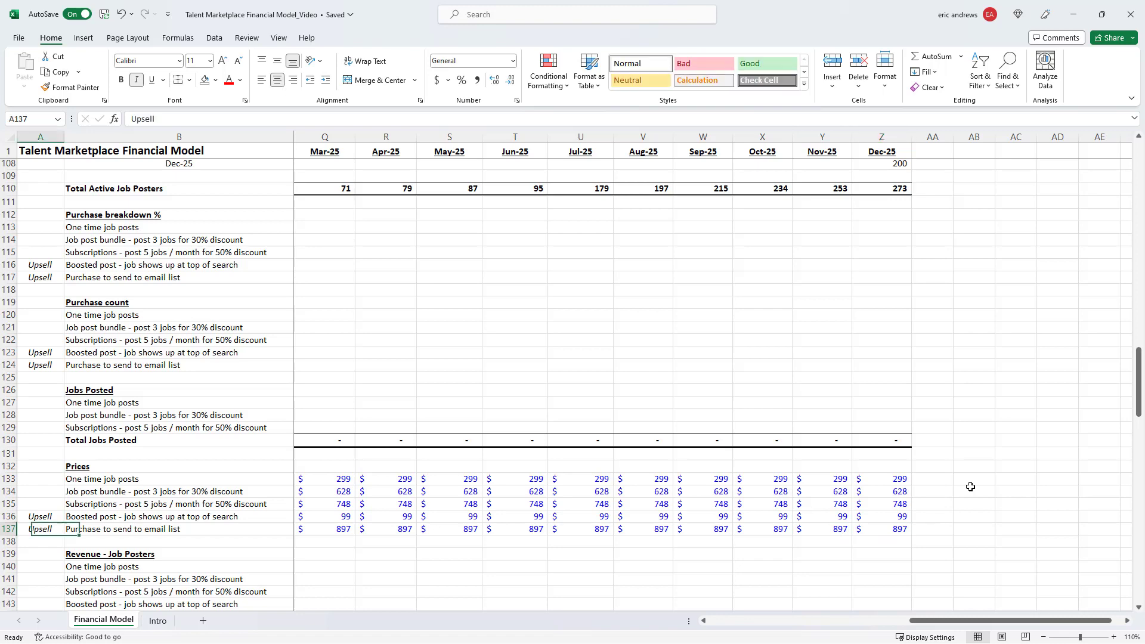
scroll(360, 476, "down", 3)
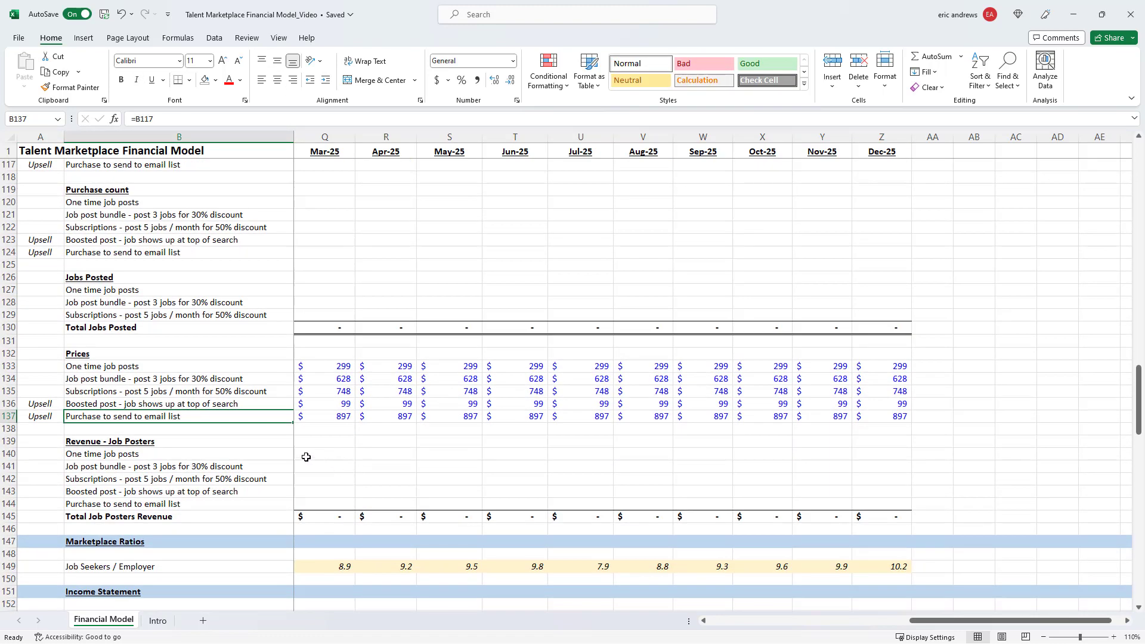
left_click(293, 454)
scroll(383, 462, "up", 5)
left_click(215, 347)
key("Right")
key("Right")
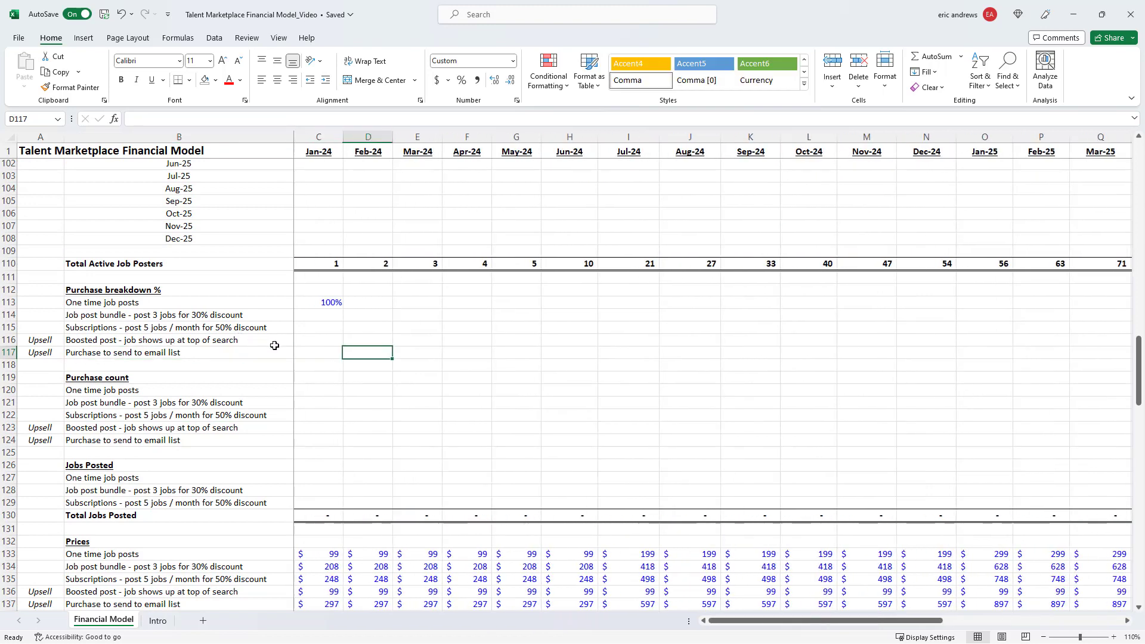
key("Right")
left_click(315, 304)
left_click_drag(183, 306, 182, 328)
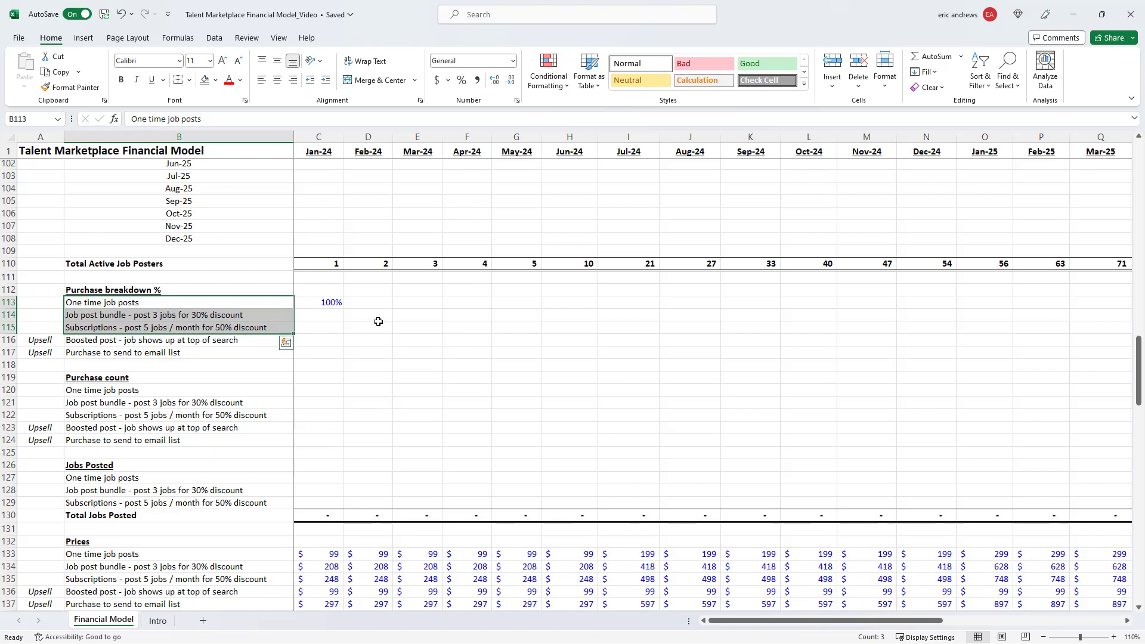
left_click(325, 304)
left_click(202, 340)
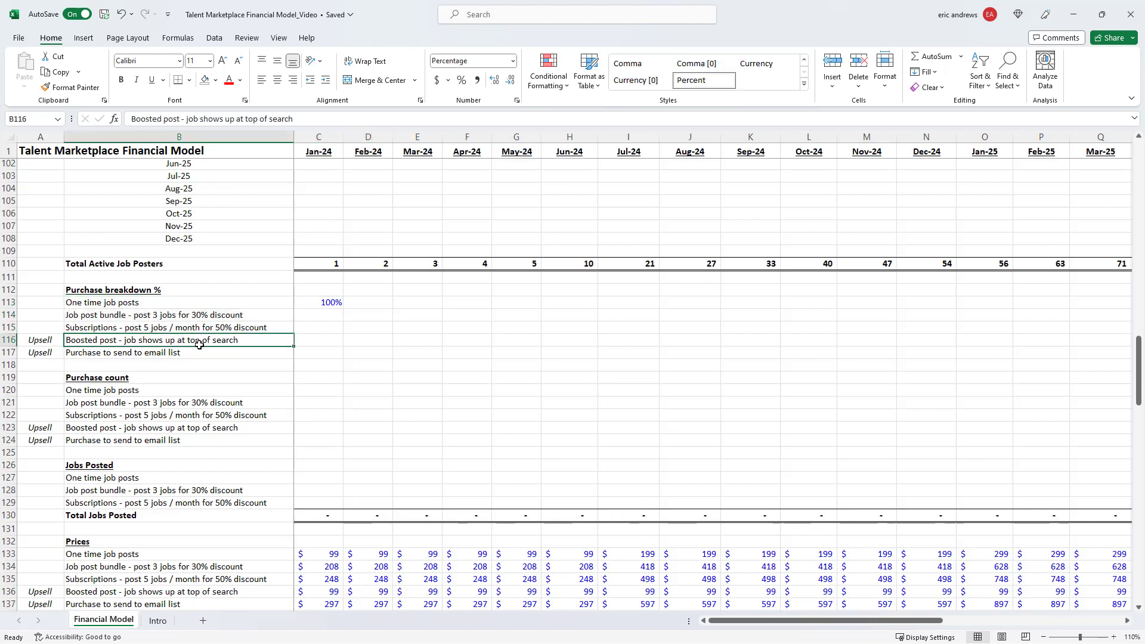
left_click(318, 304)
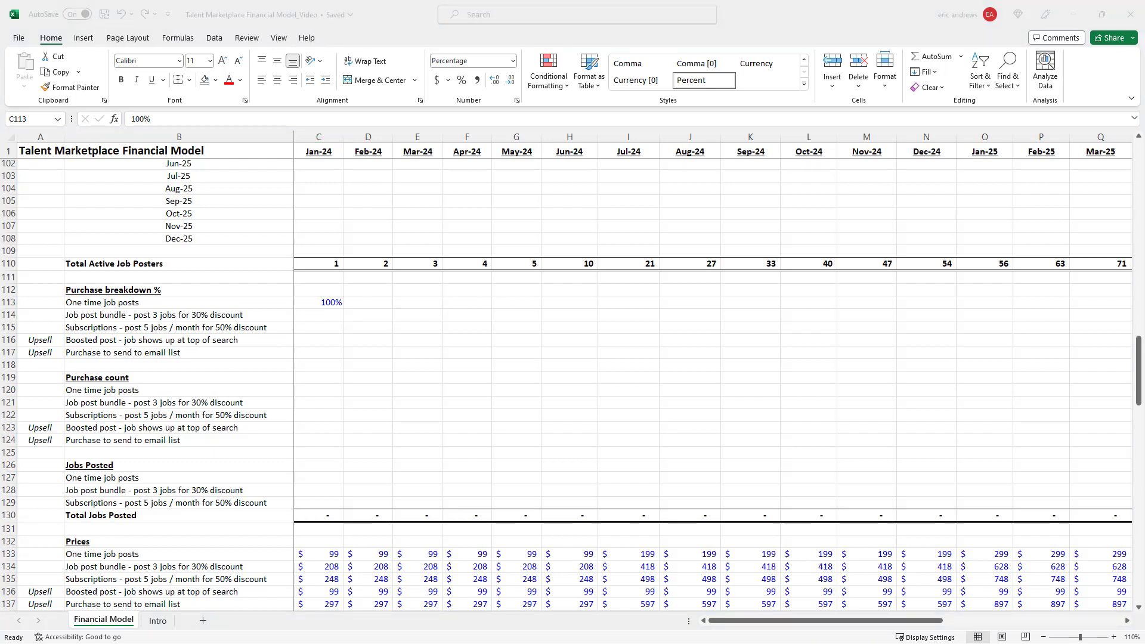
Copy the Jan-24 one time job posts share of 100% from C113 to Feb-24 and Mar-24
left_click(331, 304)
key("ctrl+c")
key("Right")
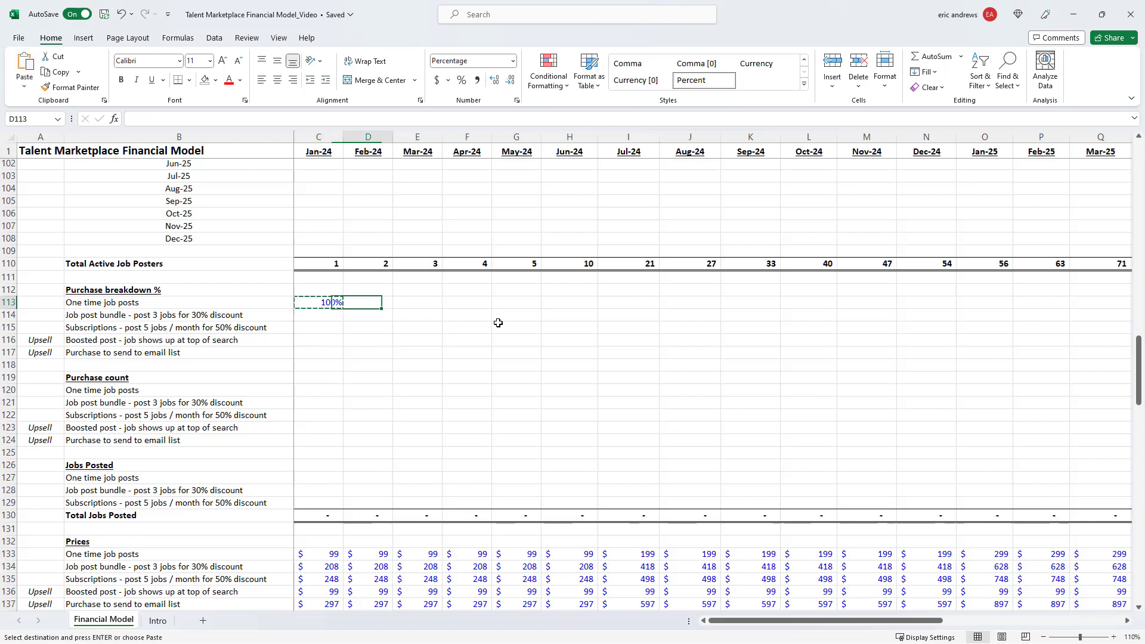
key("ctrl+v")
key("Right")
key("ctrl+v")
key("Escape")
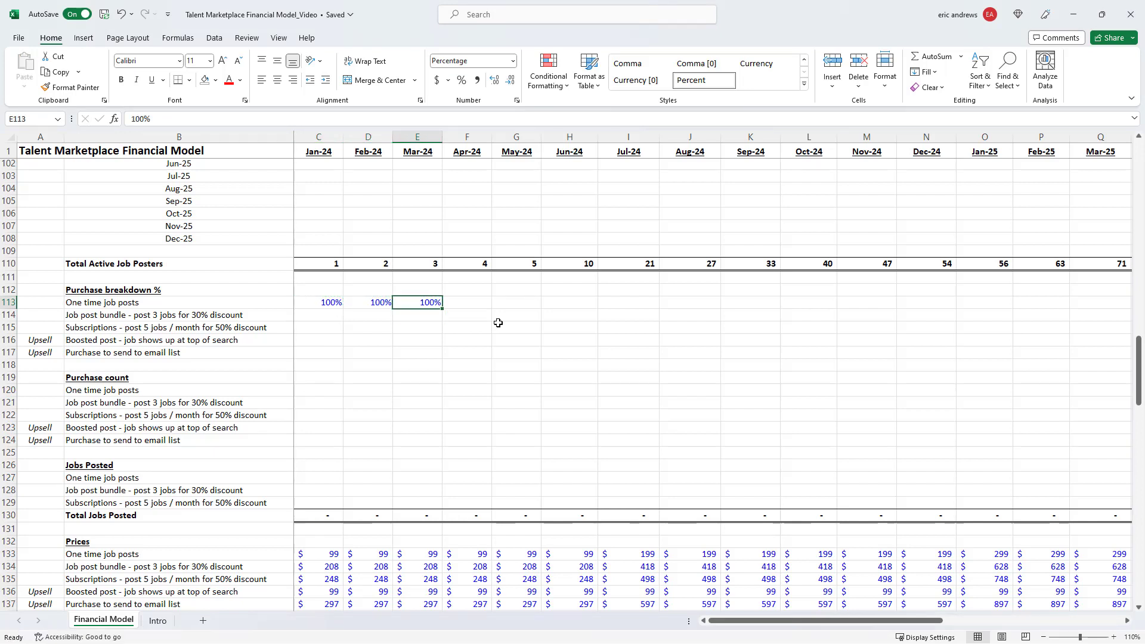
Set the Apr-24 job post bundle share to 5% in F114
key("Right")
key("Down")
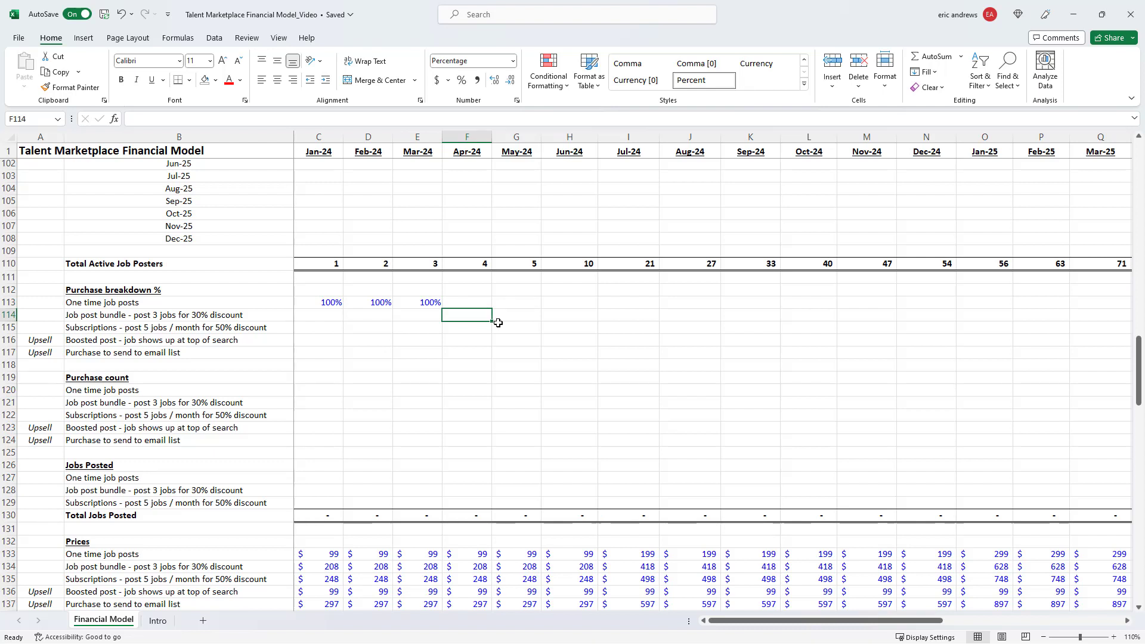
type("5")
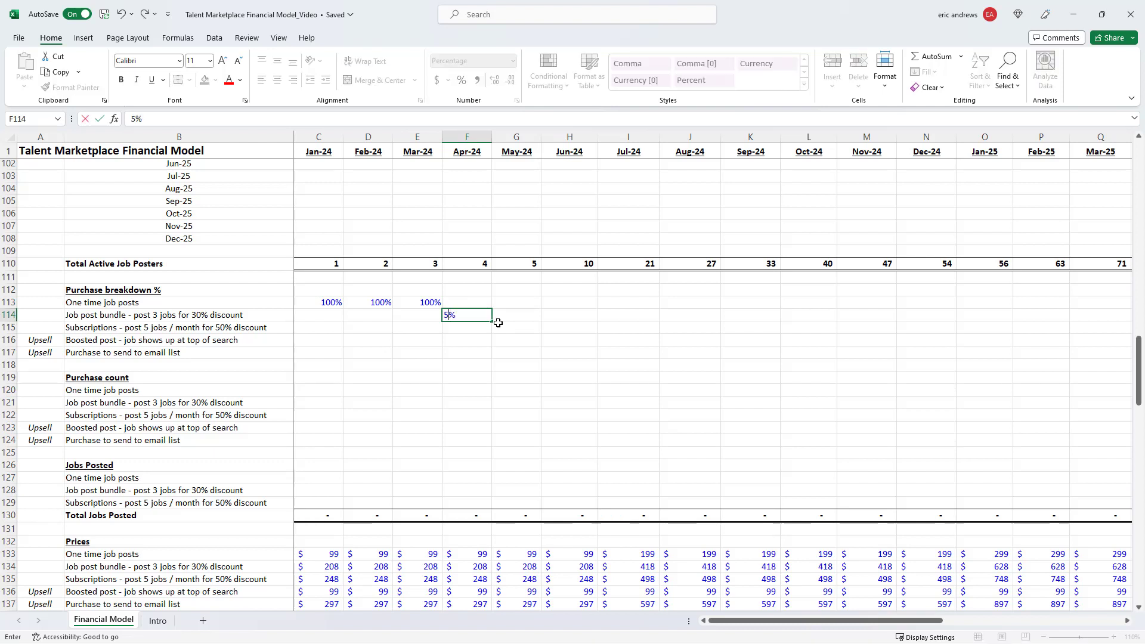
key("Return")
Copy the Apr-24 job post bundle share from F114 across row 114 through Dec-25
key("Up")
key("ctrl+c")
key("shift+Right")
key("shift+Right")
key("shift+Right")
key("shift+Right")
key("shift+Right")
key("shift+Right")
key("shift+Right")
key("shift+Right")
key("shift+Right")
key("shift+Right")
key("shift+Right")
key("shift+Right")
key("shift+Right")
key("shift+Right")
key("shift+Right")
key("shift+Right")
key("shift+Right")
key("shift+Right")
key("shift+Right")
key("shift+Right")
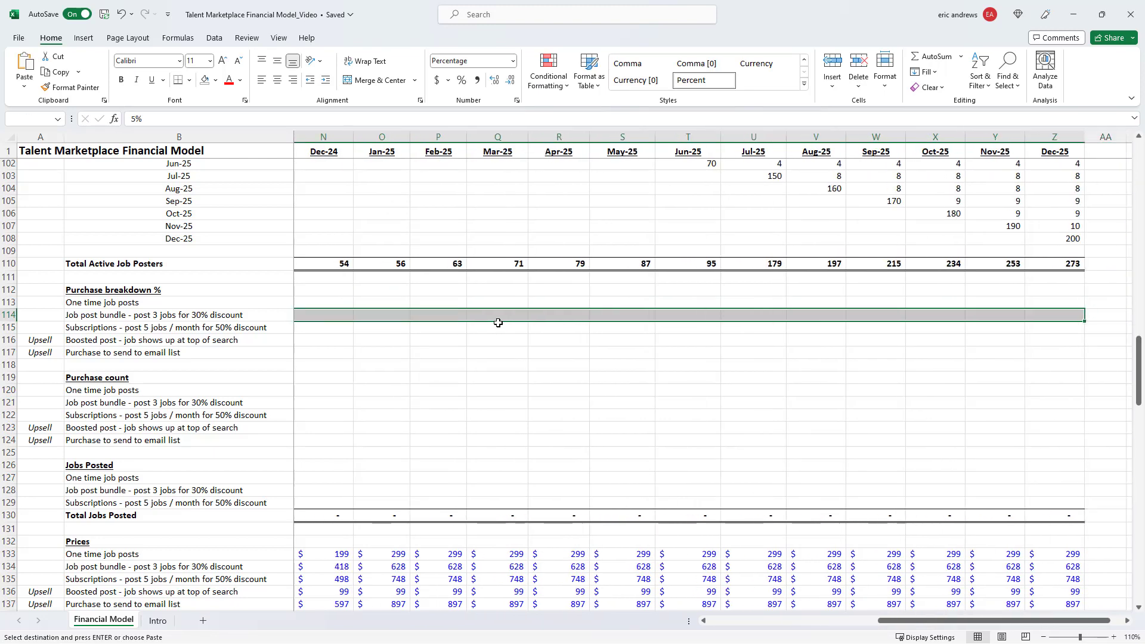
key("Return")
key("Left")
key("Left")
key("Right")
key("Right")
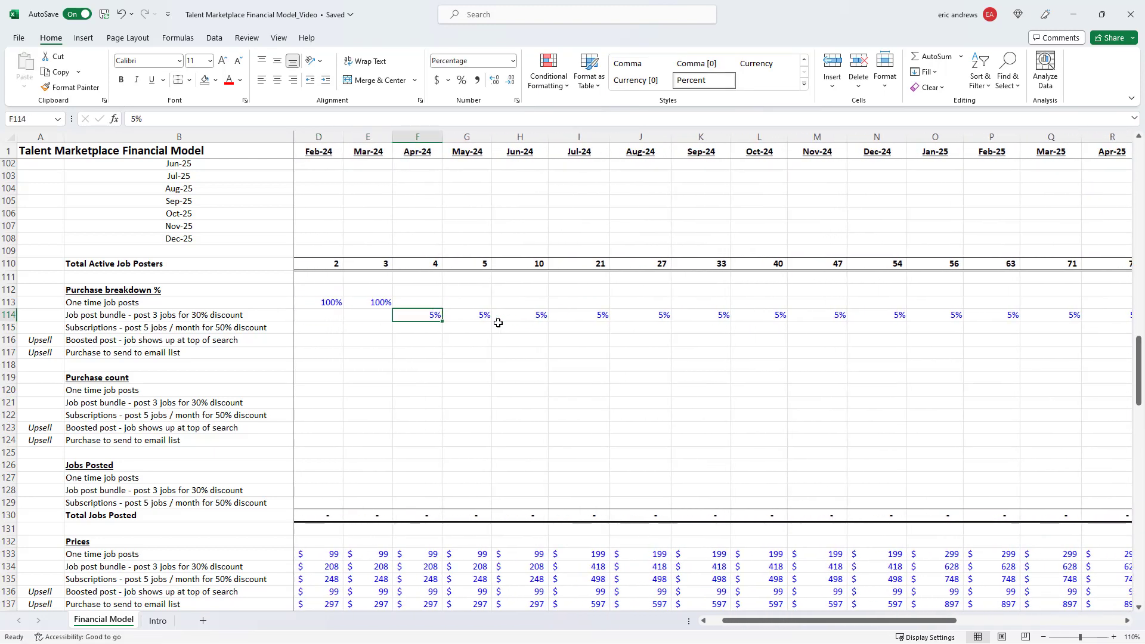
Set the Jul-24 subscriptions share to 1% in I115
key("Up")
key("Left")
key("Right")
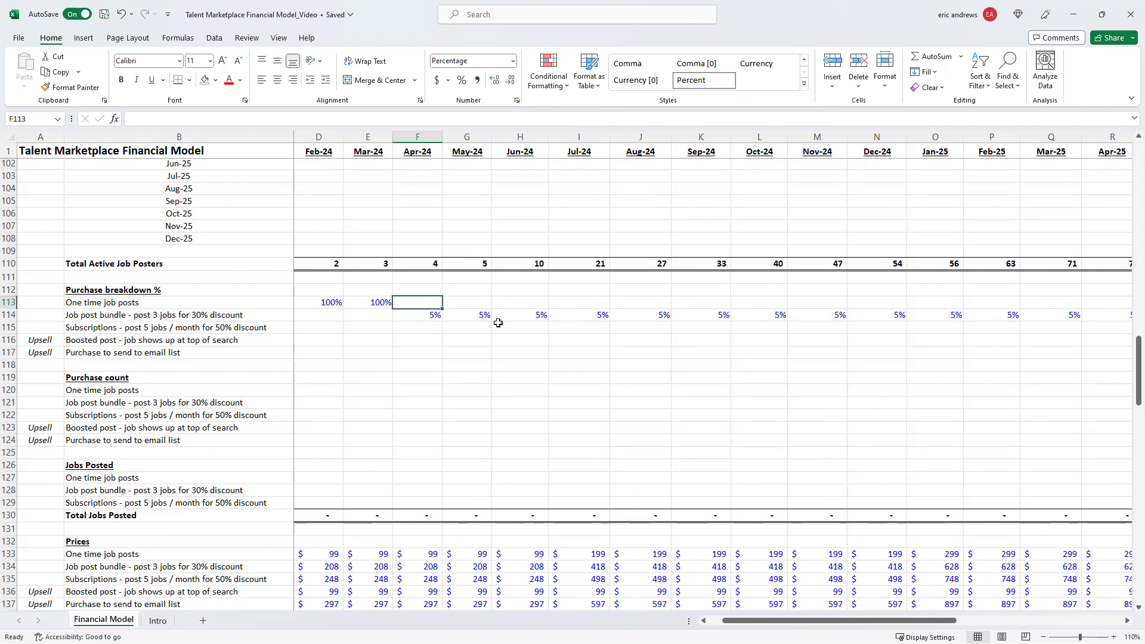
key("Left")
key("Right")
key("Down")
key("Down")
key("Right")
key("Right")
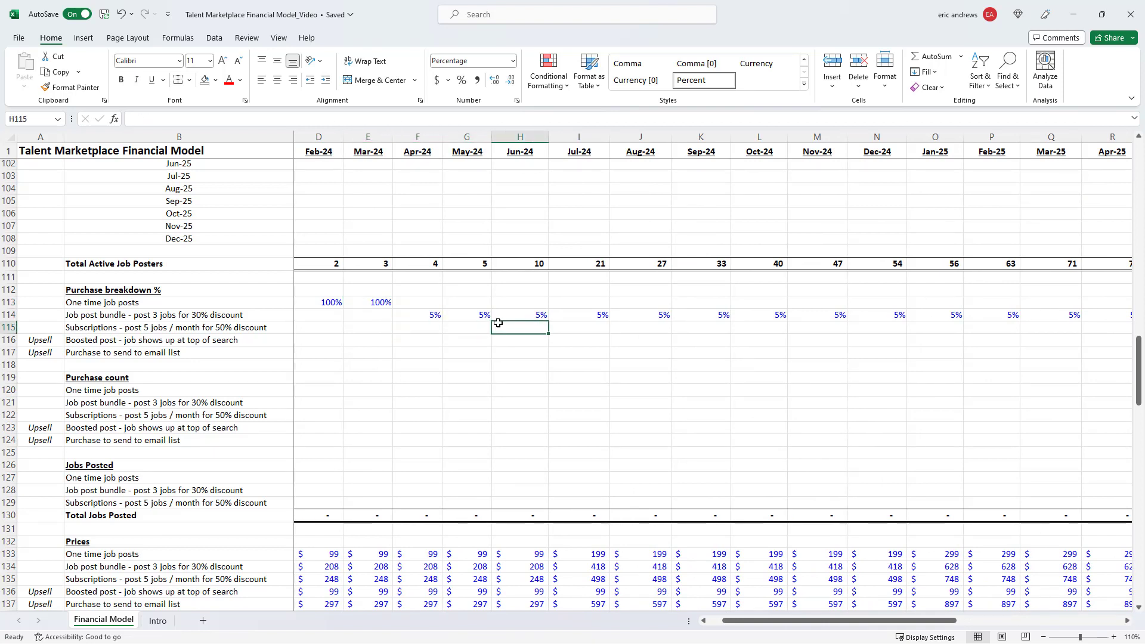
key("Right")
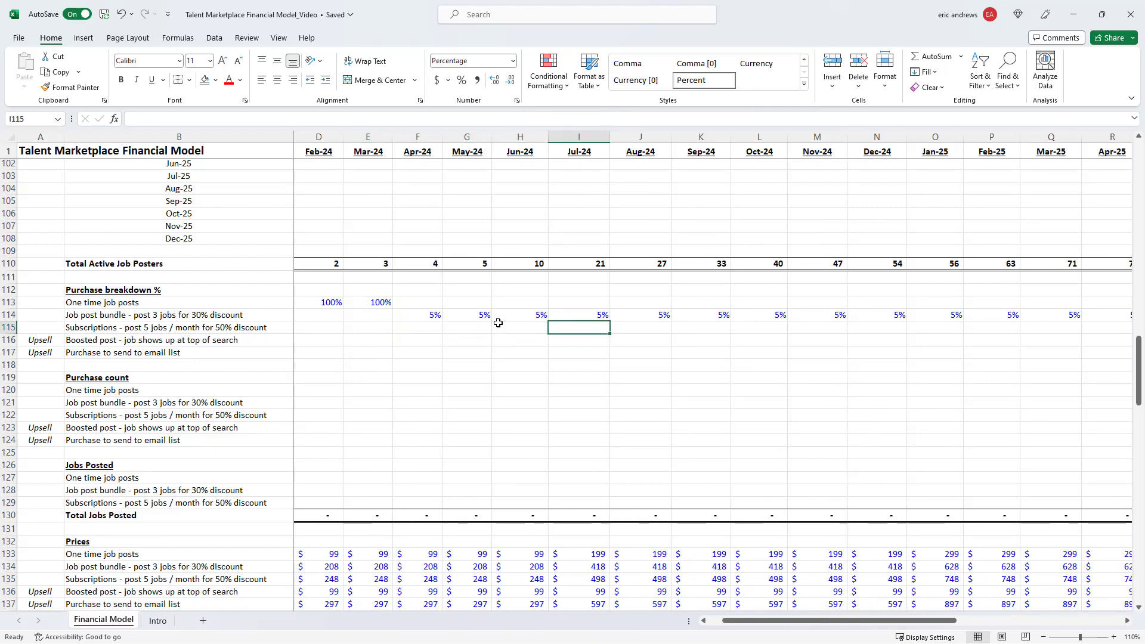
type("1")
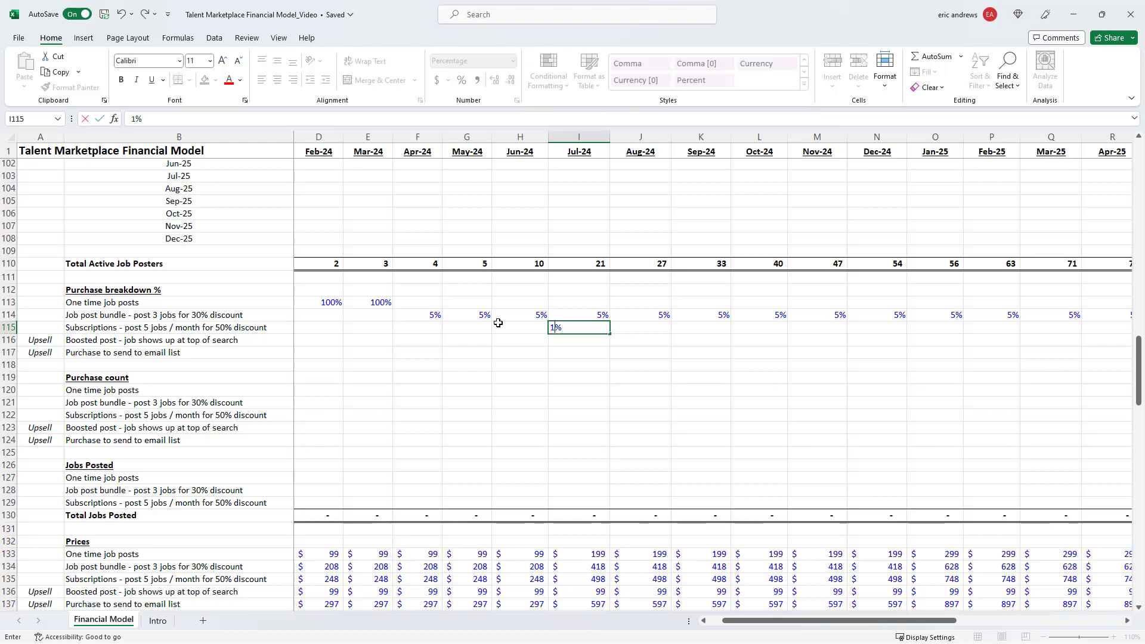
key("Return")
Copy the Jul-24 subscriptions share from I115 across row 115 through Dec-25
key("Up")
key("ctrl+c")
key("shift+Right")
key("shift+Right")
key("shift+Right")
key("shift+Right")
key("shift+Right")
key("shift+Right")
key("shift+Right")
key("shift+Right")
key("shift+Right")
key("shift+Right")
key("shift+Right")
key("shift+Right")
key("shift+Right")
key("shift+Right")
key("shift+Right")
key("shift+Right")
key("shift+Right")
key("shift+Right")
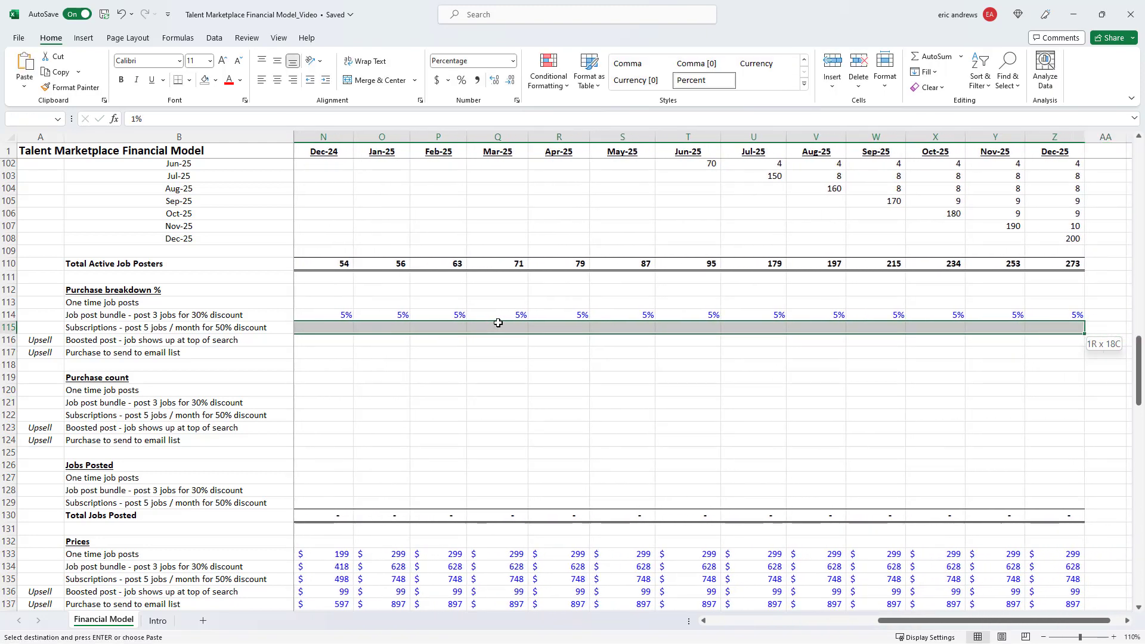
key("ctrl+v")
key("Left")
key("Escape")
key("Left")
key("Left")
key("Left")
key("Left")
key("Left")
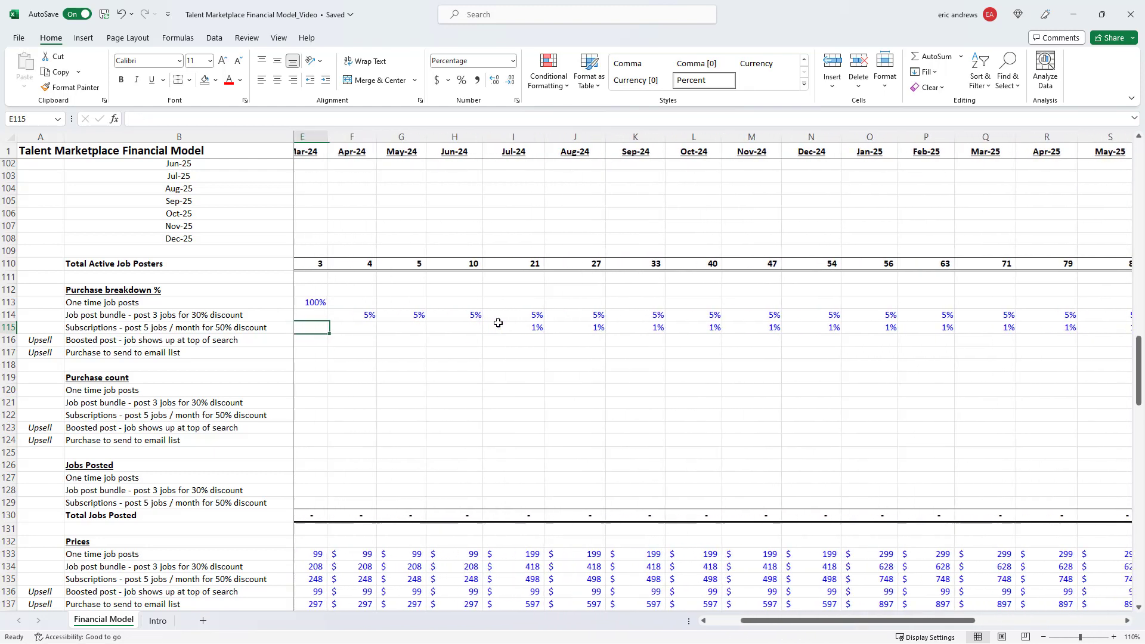
Calculate the Apr-24 one time job posts share in F113 with the formula =1-F114-F115
key("Right")
key("Right")
key("Right")
key("Up")
key("Up")
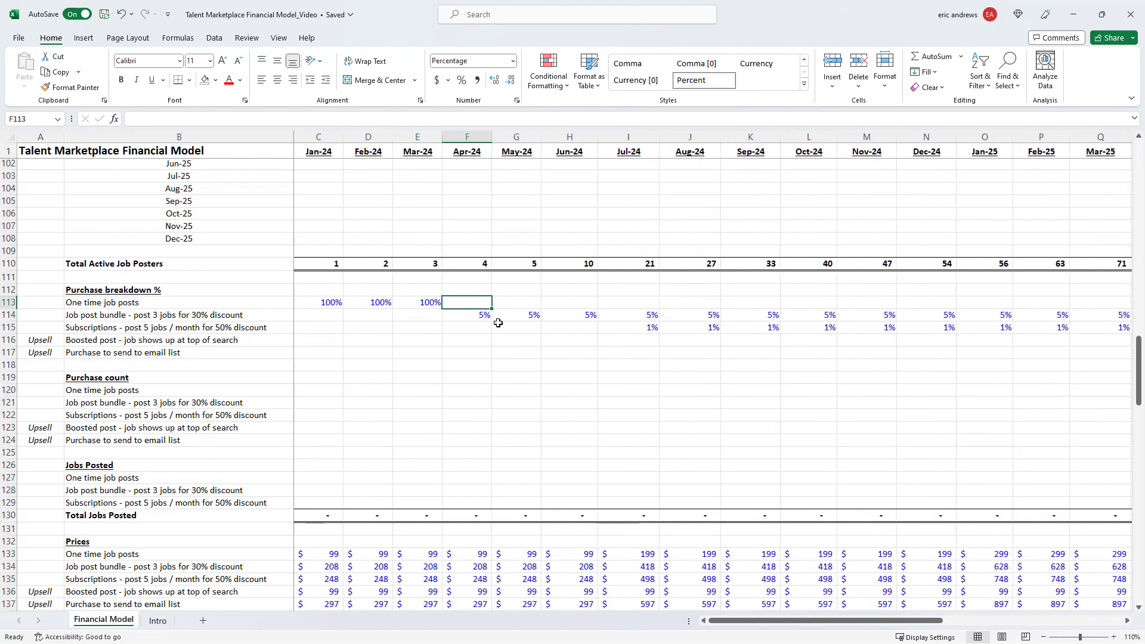
type("=")
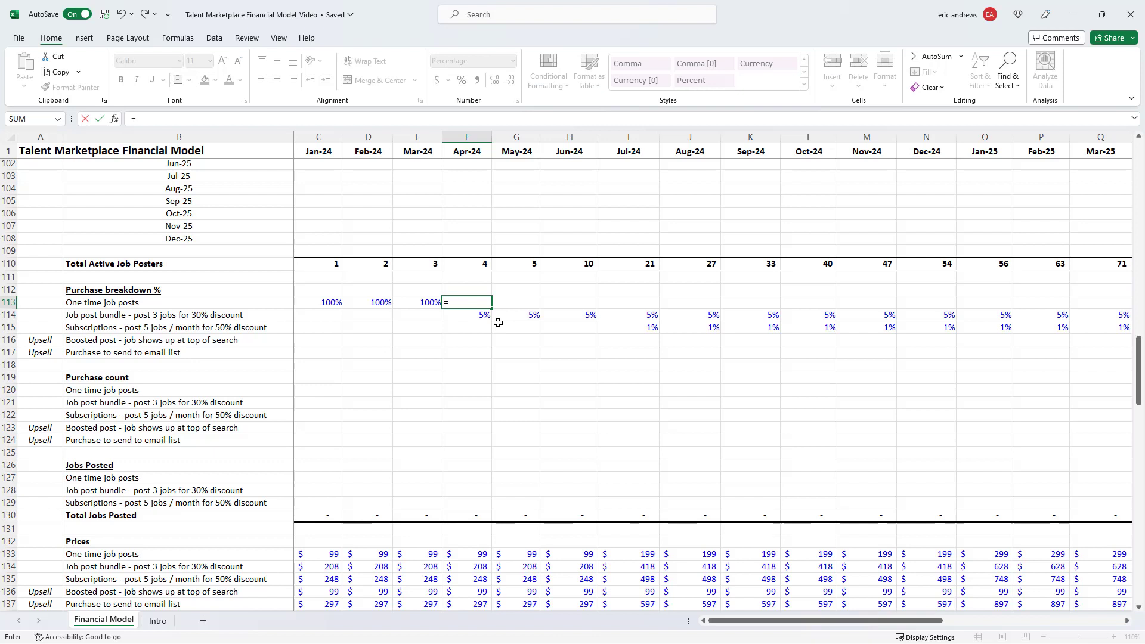
type("1-")
key("Down")
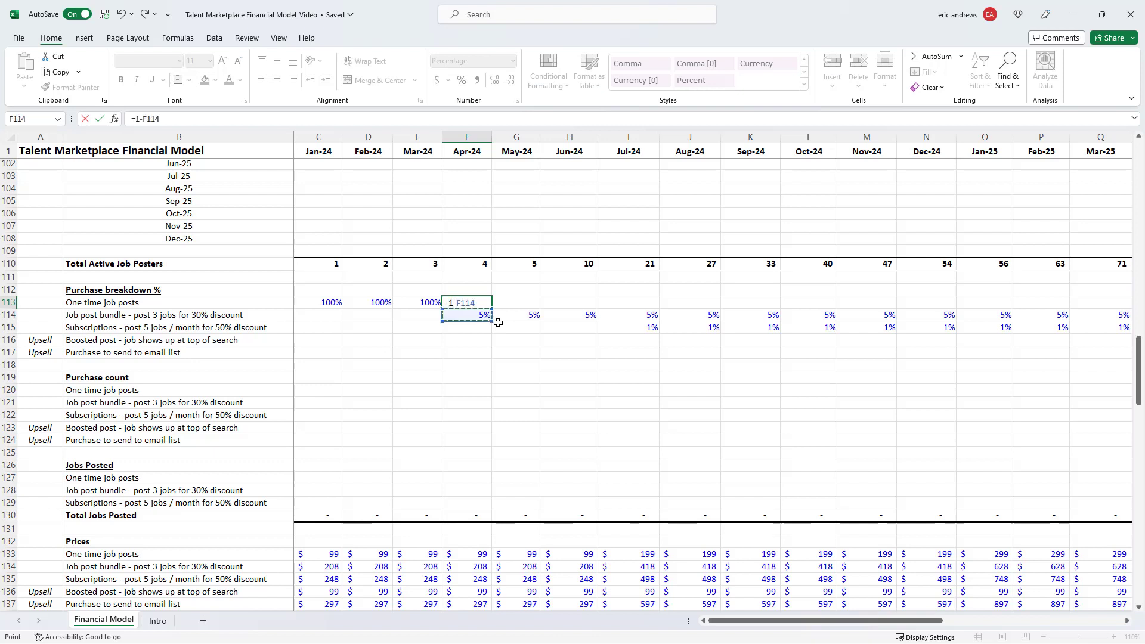
type("-")
key("Down")
key("Down")
key("ctrl+Return")
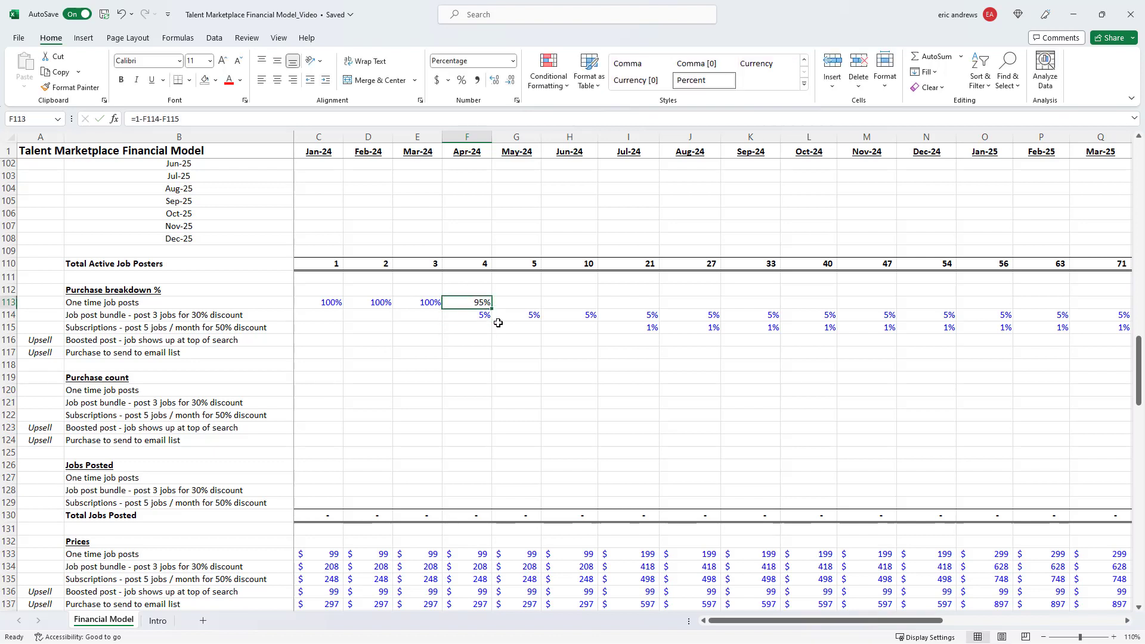
Copy the Apr-24 one time job posts formula from F113 through Jul-24 and check the Jul-24 formula
key("ctrl+c")
key("shift+Right")
key("shift+Right")
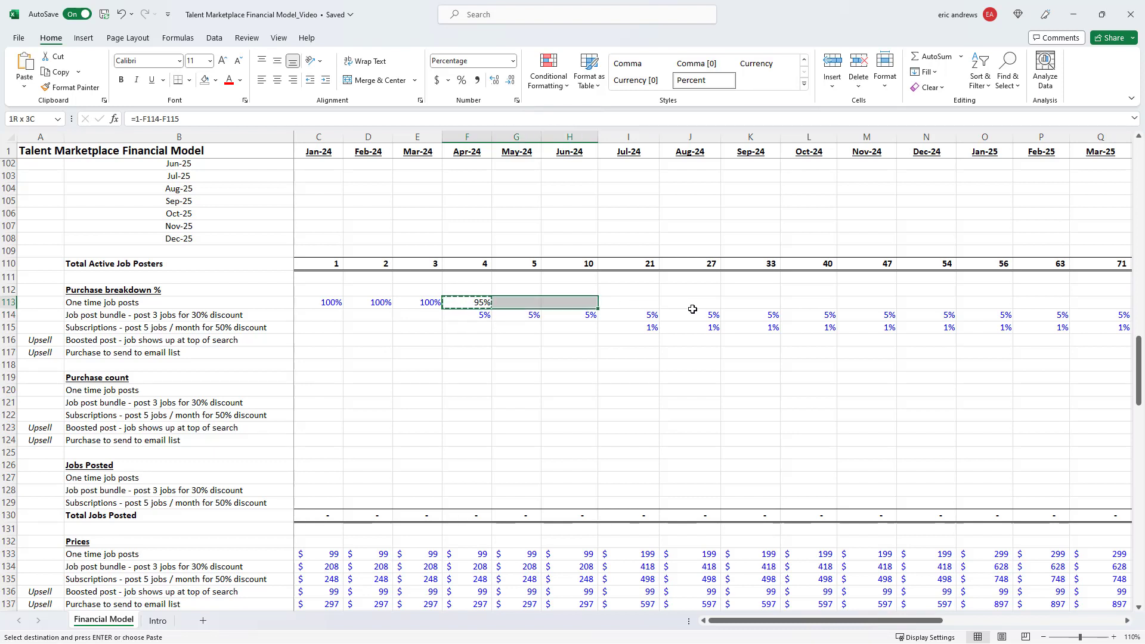
key("shift+Right")
key("ctrl+v")
key("Right")
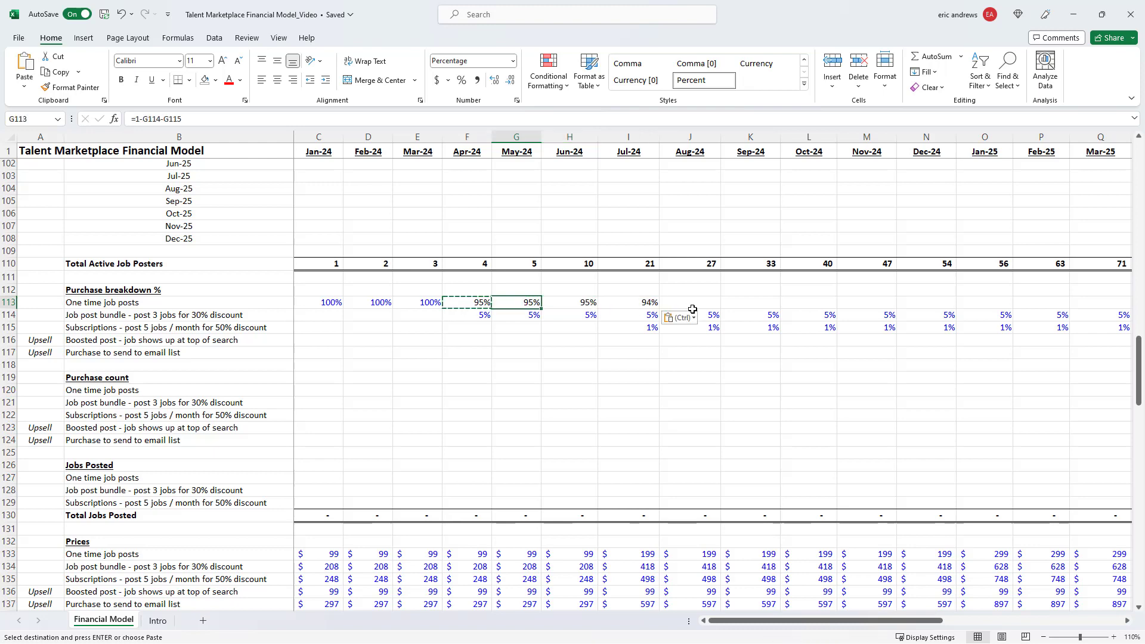
key("Escape")
key("Right")
key("Right")
key("F2")
key("Escape")
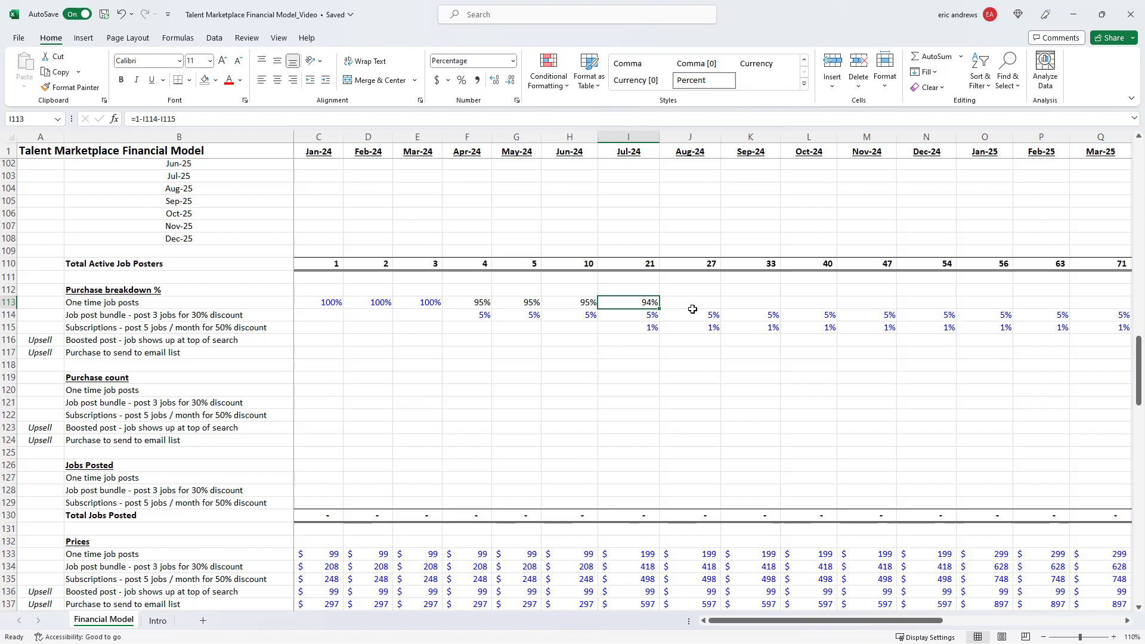
Copy the Jul-24 one time job posts formula from I113 across row 113 through Dec-25
key("ctrl+c")
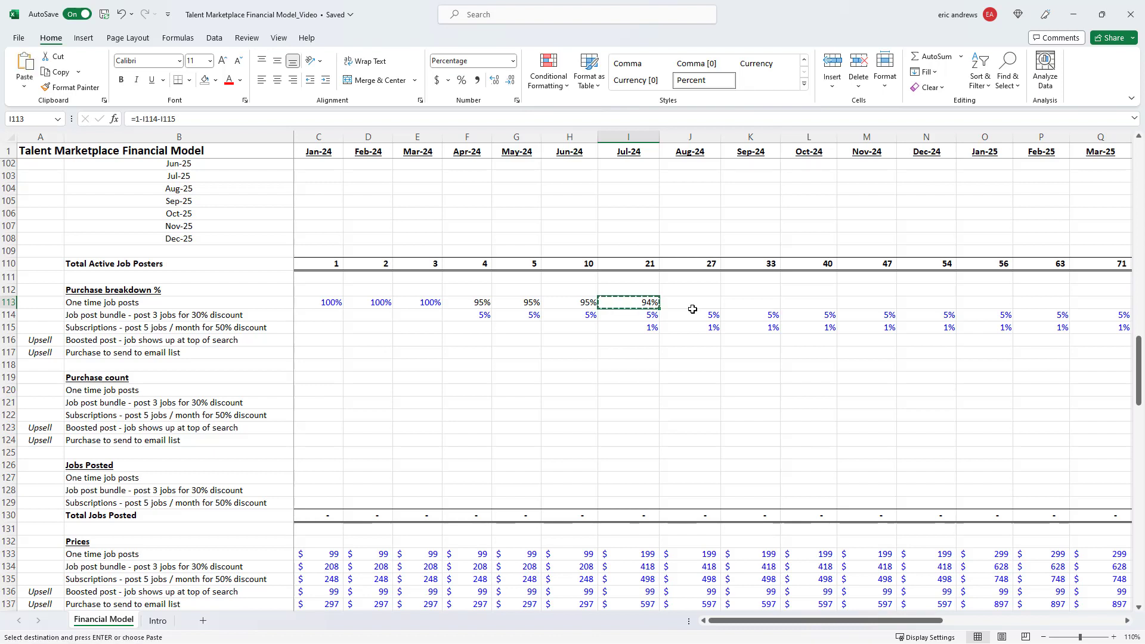
key("shift+Right")
key("shift+Right")
key("shift+Right")
key("shift+Right")
key("shift+Right")
key("shift+Right")
key("shift+Right")
key("shift+Right")
key("shift+Right")
key("shift+Right")
key("shift+Right")
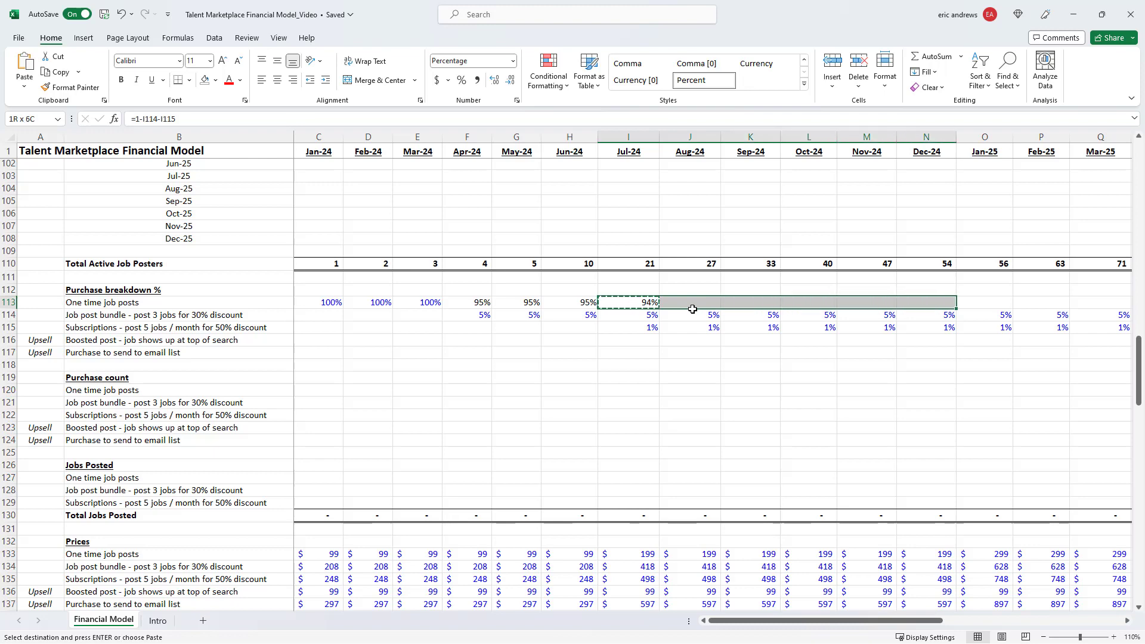
key("shift+Right")
key("shift+Right")
key("shift+Right")
key("shift+Right")
key("shift+Right")
key("shift+Right")
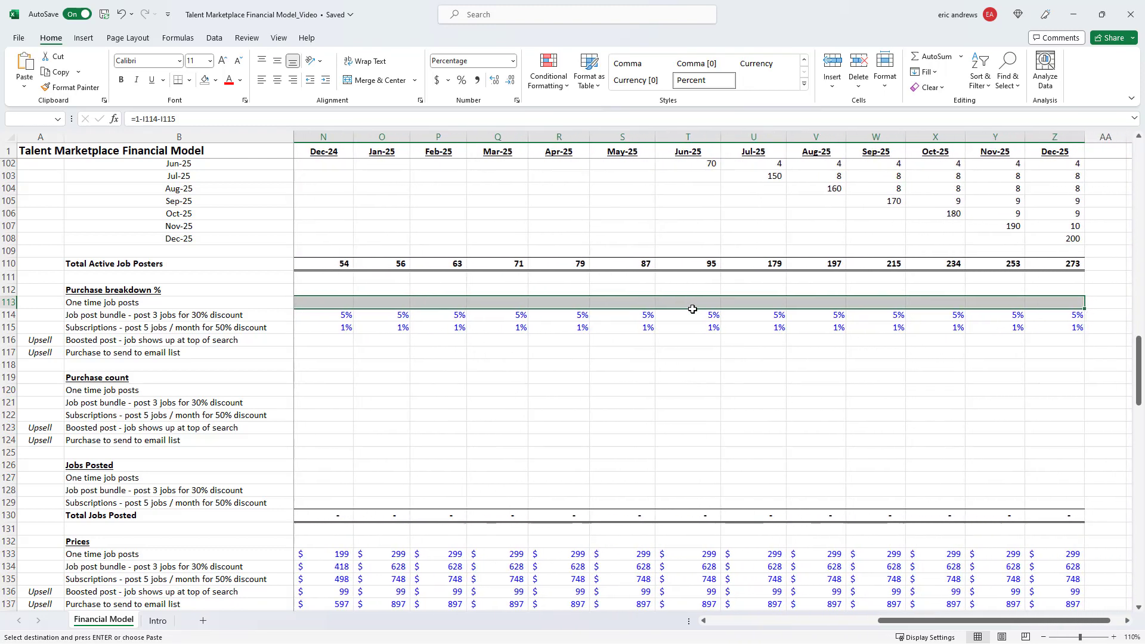
key("ctrl+v")
key("Left")
key("Right")
key("Escape")
Set the Jul-24 boosted post upsell share to 5% in I116
key("Down")
key("Down")
key("Down")
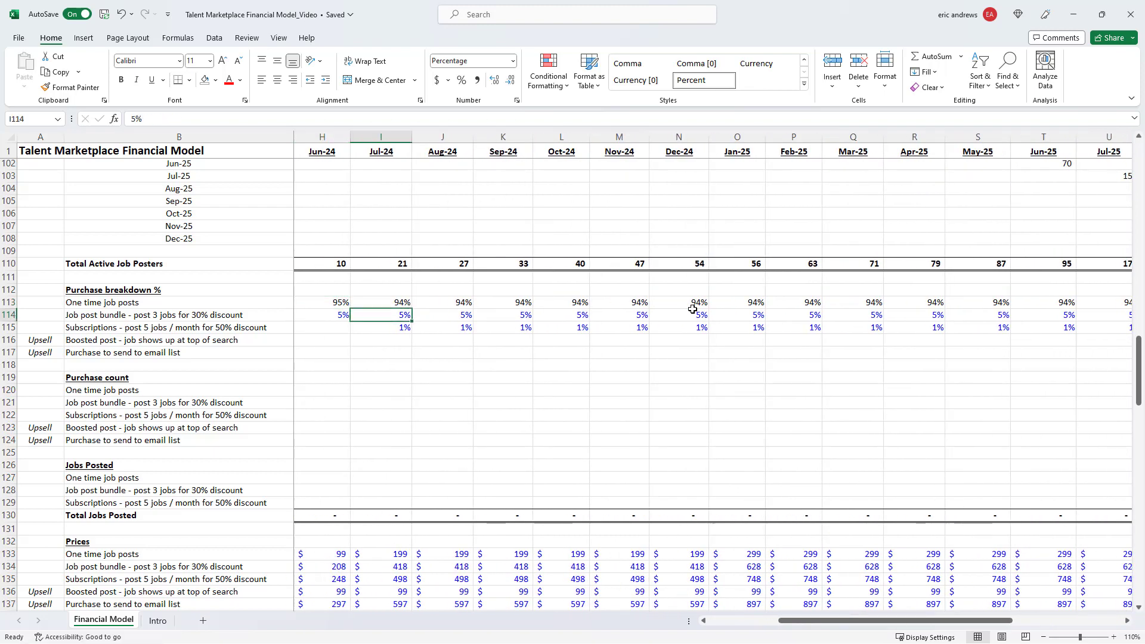
key("Left")
key("Left")
key("Left")
key("Left")
key("Left")
key("Left")
key("Left")
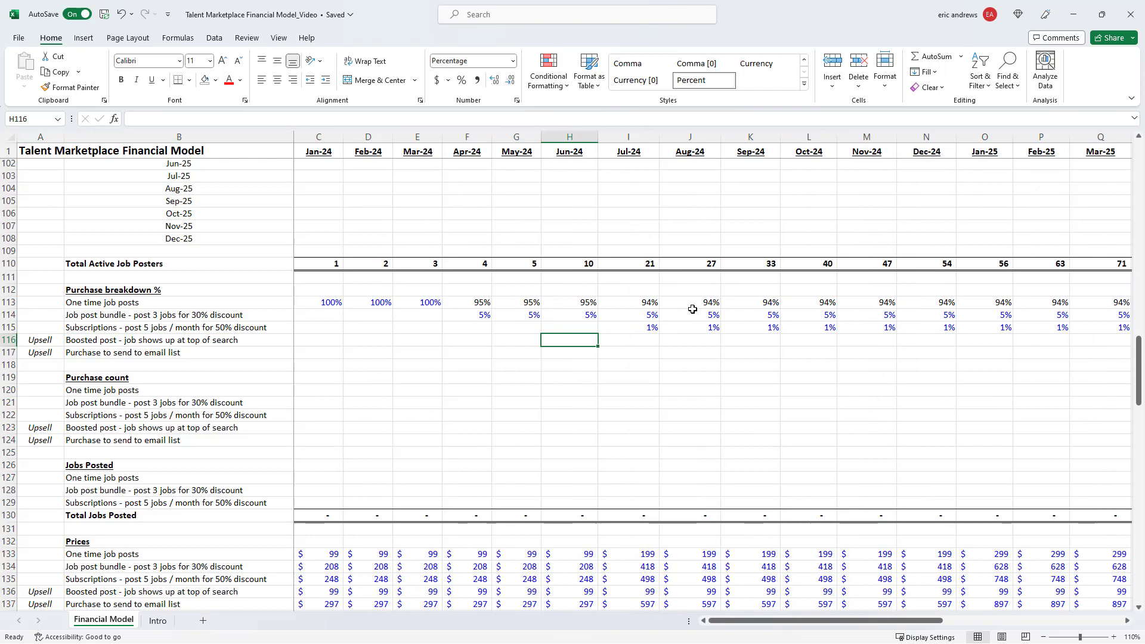
key("Right")
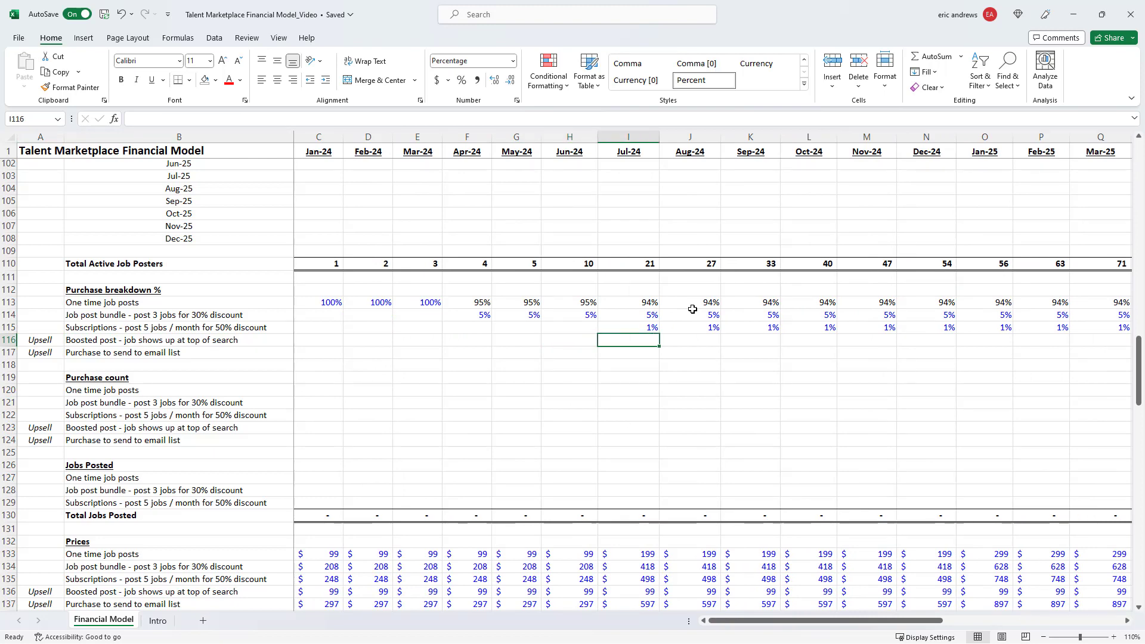
type("5")
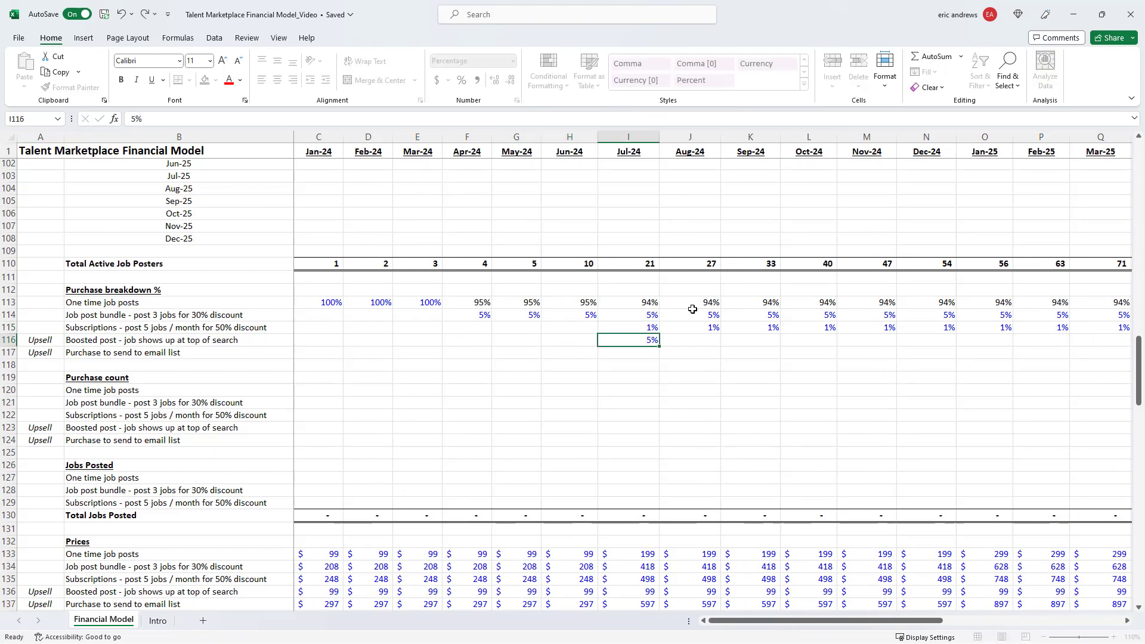
key("ctrl+Return")
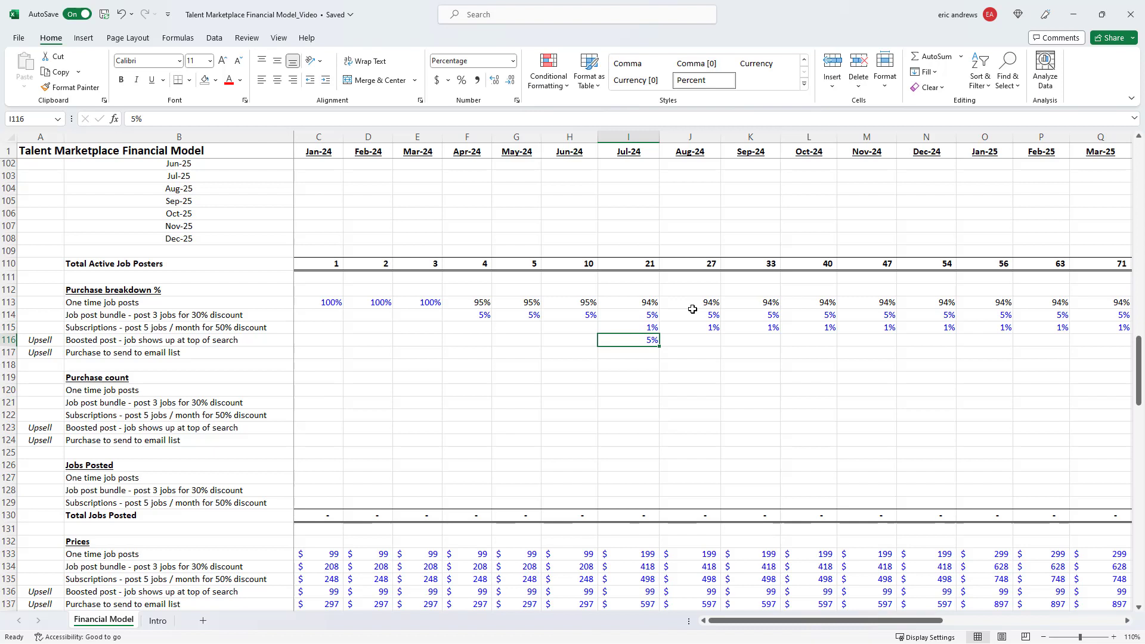
Copy the Jul-24 boosted post upsell share from I116 to Aug-24 through Oct-24
key("ctrl+c")
key("shift+Right")
key("shift+Right")
key("shift+Right")
key("ctrl+v")
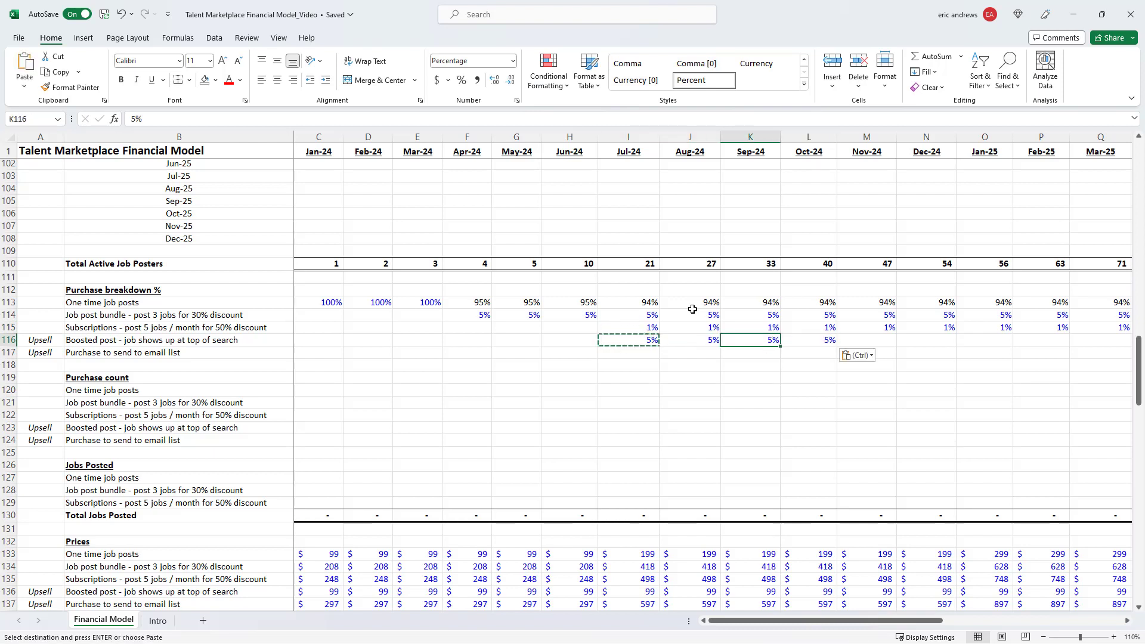
key("Right")
key("Down")
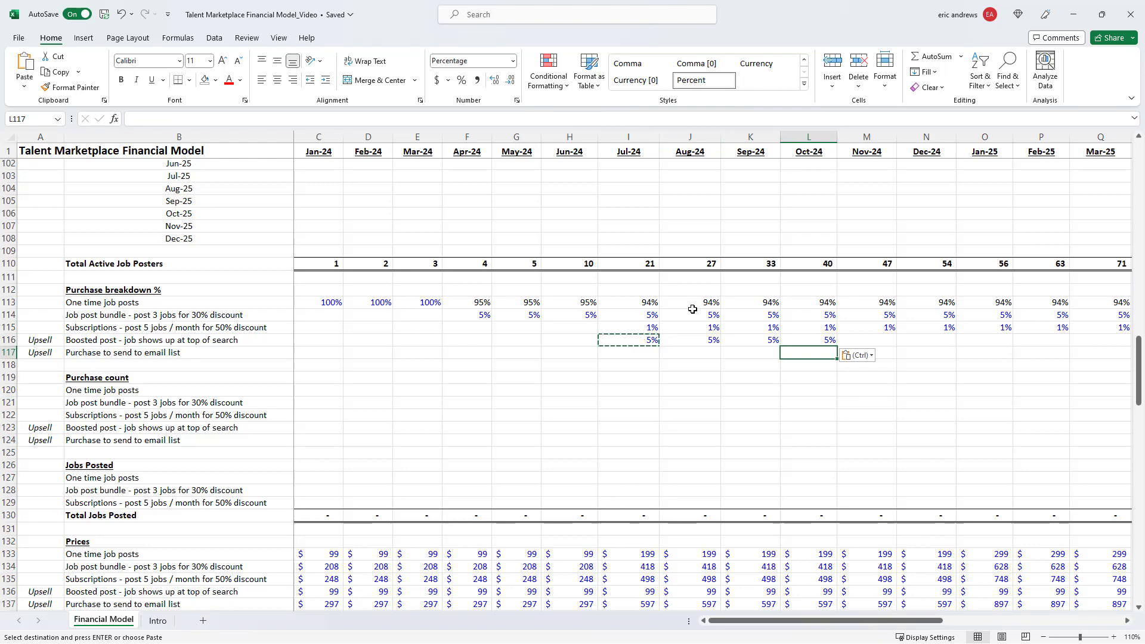
Set the Oct-24 email list upsell share to 2% in L117 and copy both upsell shares from L116:L117 through Dec-25
type("2")
key("ctrl+Return")
key("Up")
key("shift+Down")
key("ctrl+c")
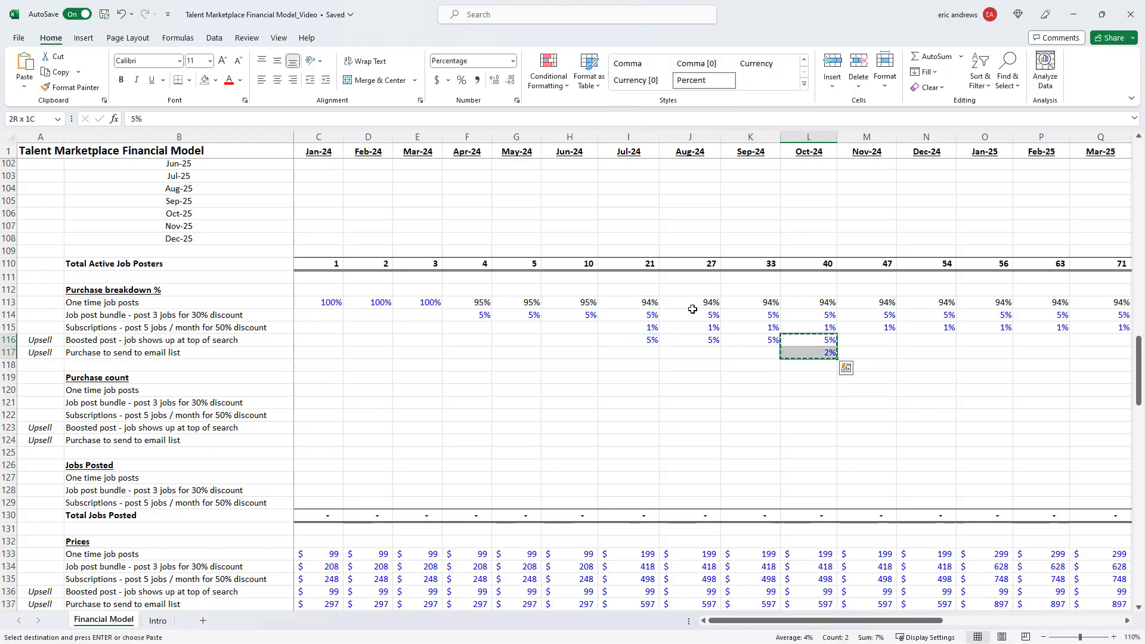
key("shift+Right")
key("shift+Right")
key("shift+Right")
key("shift+Right")
key("shift+Right")
key("shift+Right")
key("shift+Right")
key("shift+Right")
key("shift+Right")
key("shift+Right")
key("shift+Right")
key("shift+Right")
key("shift+Right")
key("shift+Right")
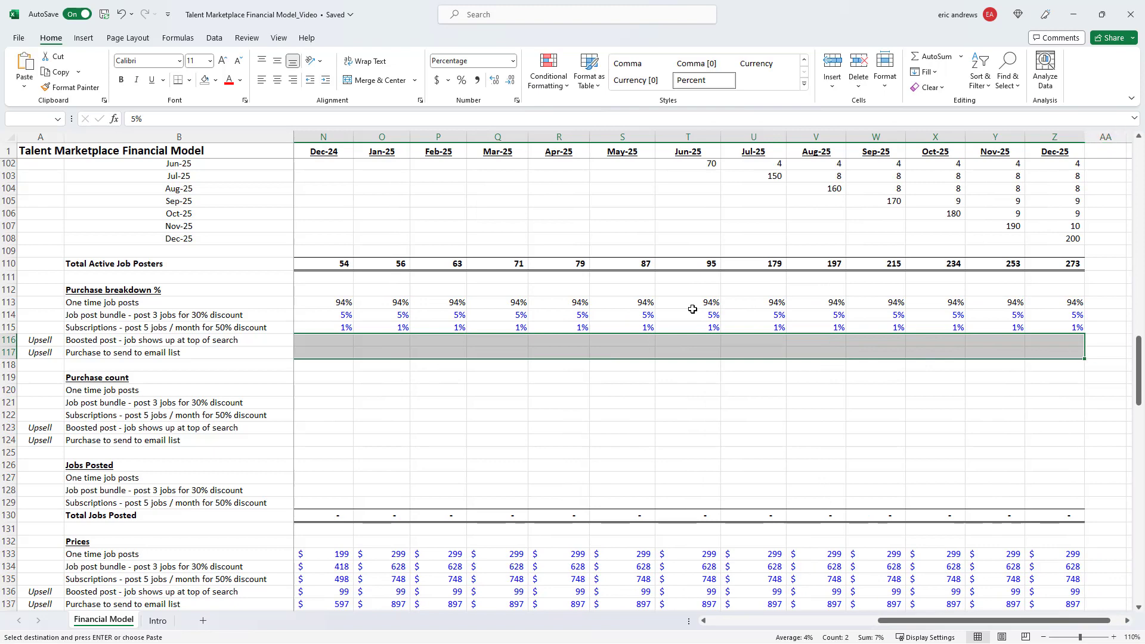
key("ctrl+v")
key("Escape")
Calculate the Jan-24 one time job posts purchase count in C120 with =ROUND(C$110*C113,0)
key("Left")
key("Right")
key("Left")
key("Left")
key("Left")
key("Left")
key("Left")
key("Left")
key("Left")
key("Left")
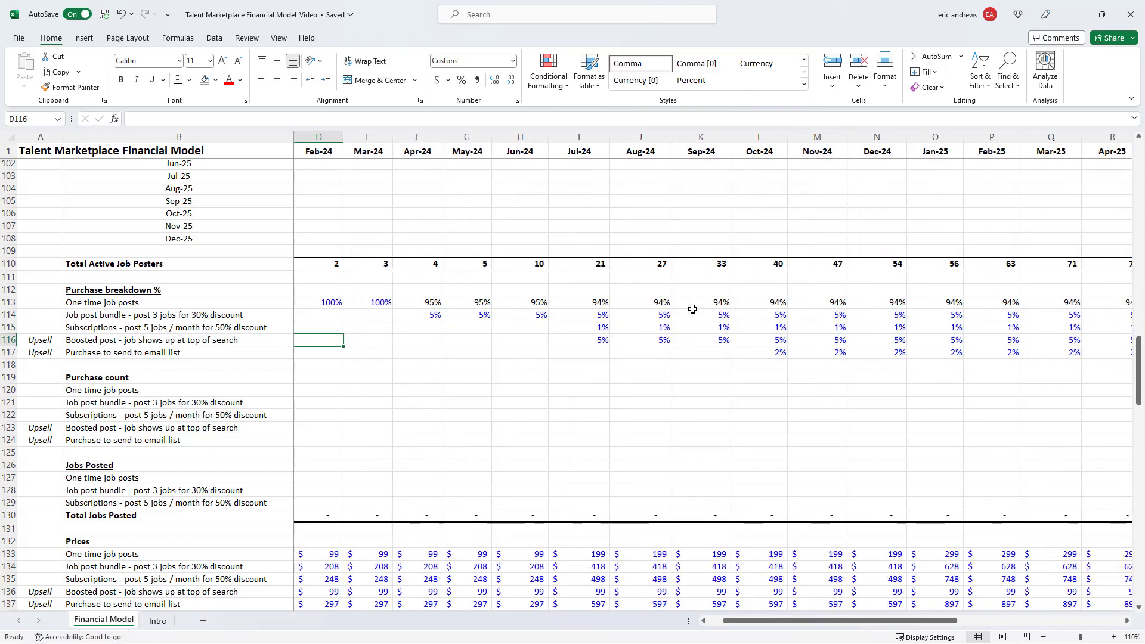
key("Down")
key("Down")
key("Left")
left_click(263, 391)
left_click(306, 393)
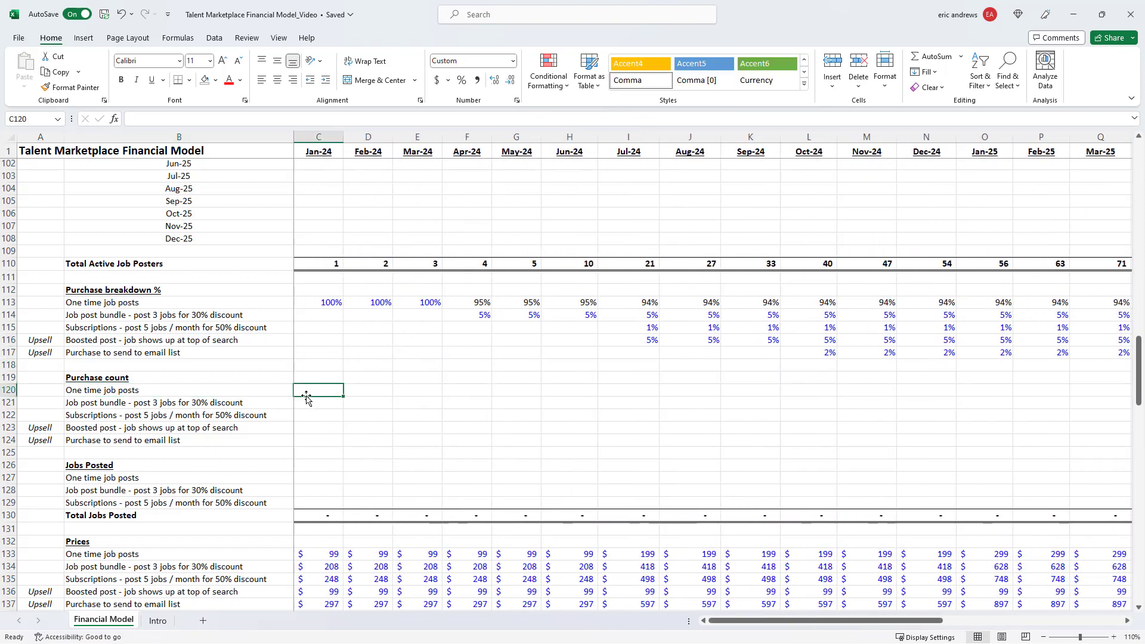
type("=round(")
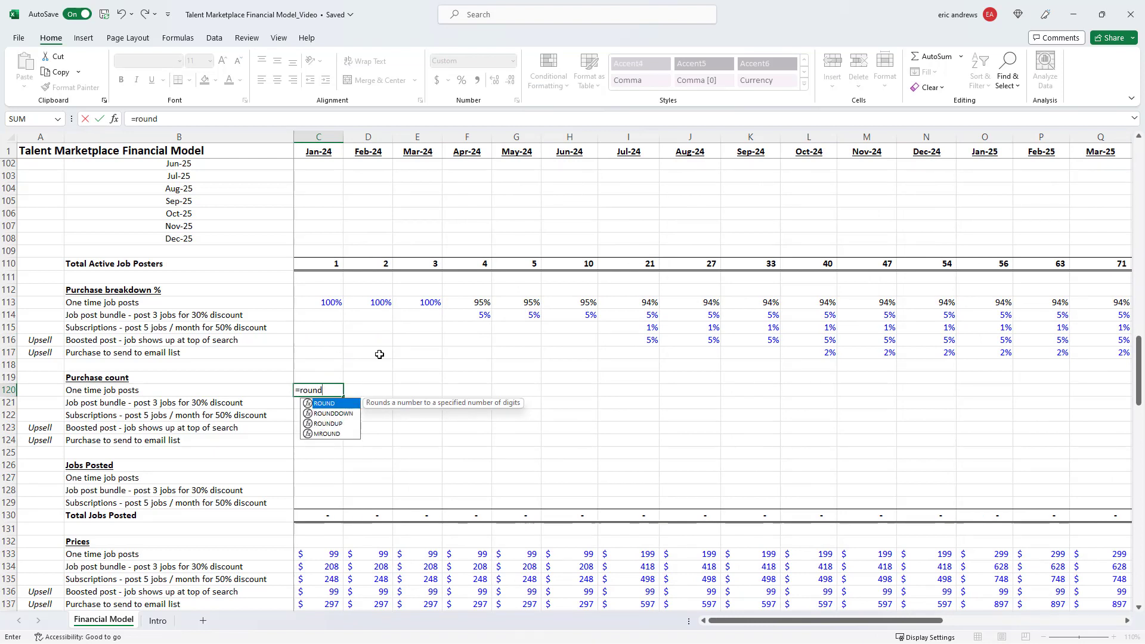
key("Up")
key("Up")
key("Up")
key("Up")
key("Up")
key("Up")
key("Up")
key("Up")
key("Up")
key("Up")
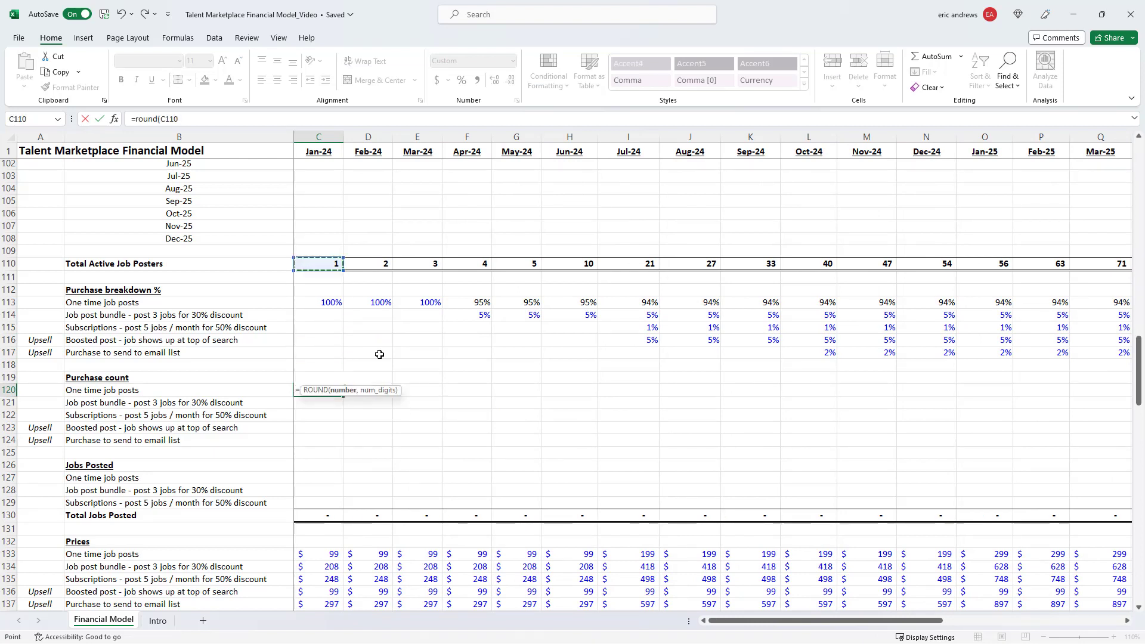
key("F4")
key("F4")
type("*")
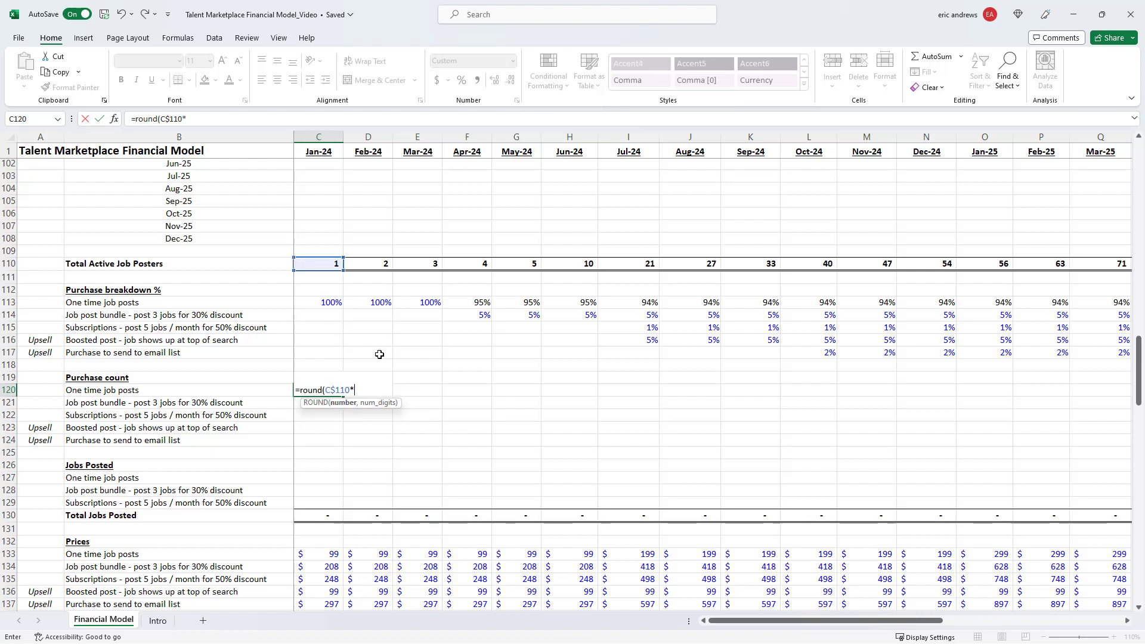
key("Up")
key("Up")
key("Up")
key("Up")
key("Up")
key("Up")
key("Up")
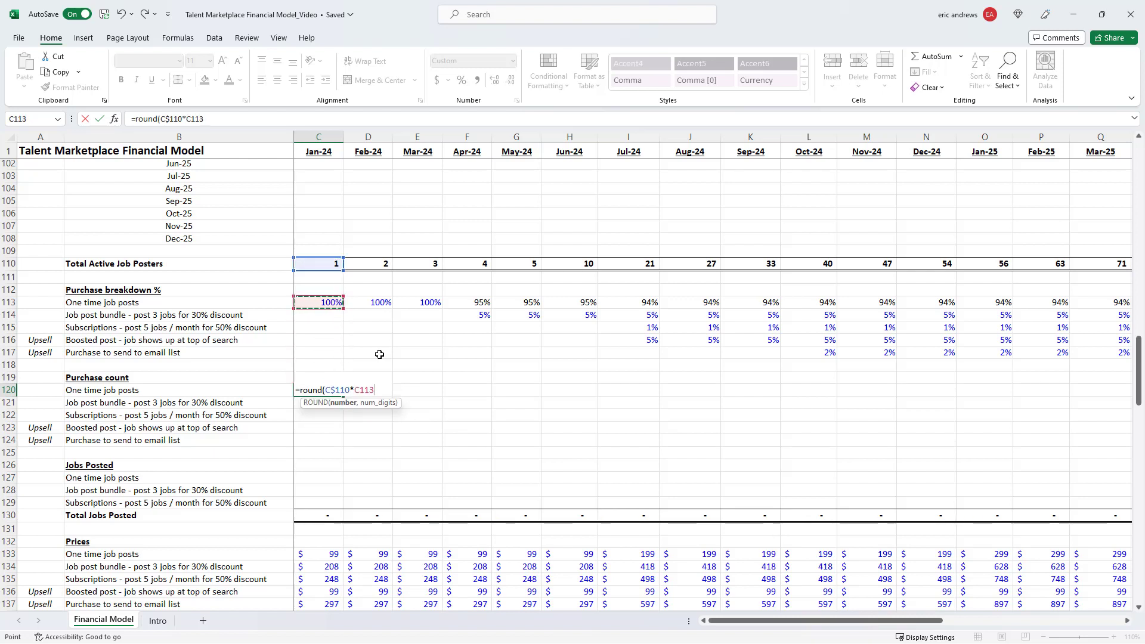
type(")")
key("Return")
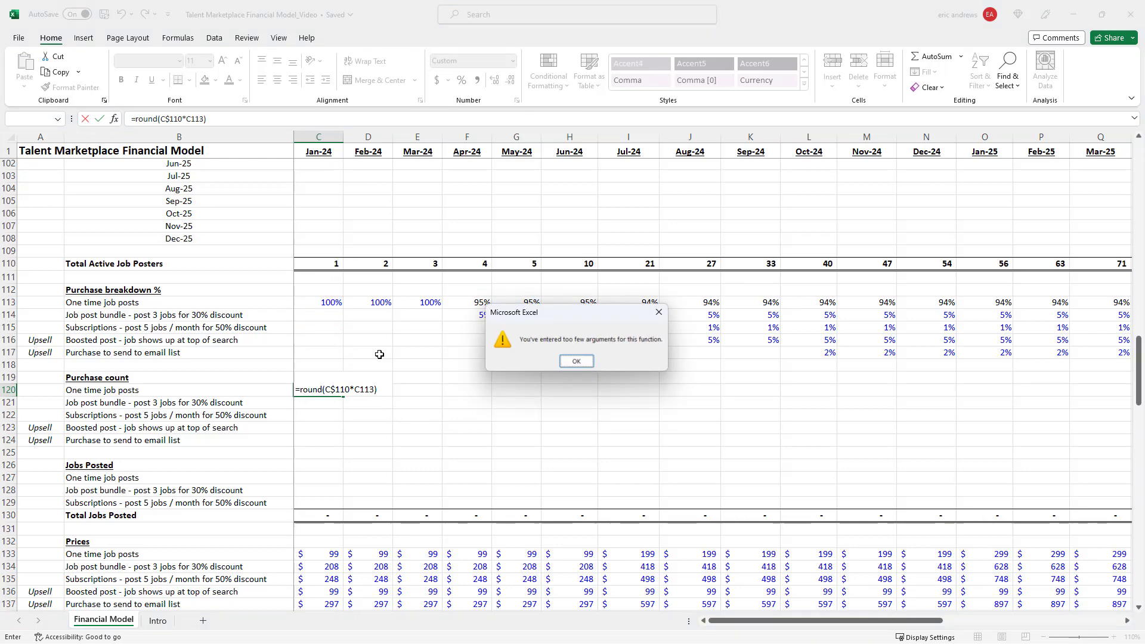
key("Return")
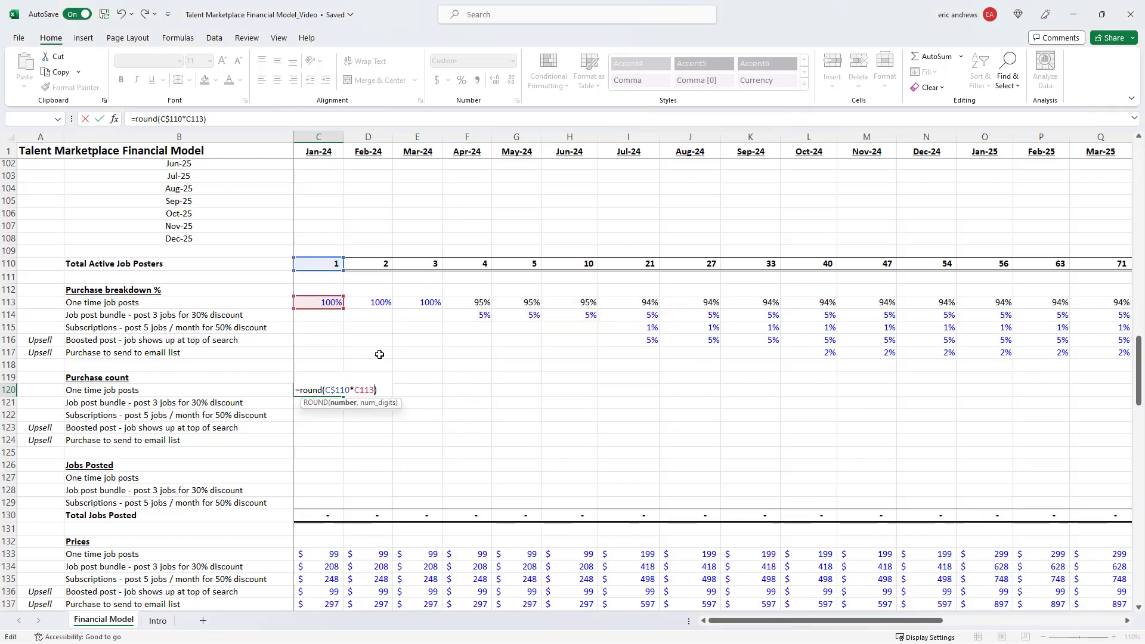
type(",0")
key("Return")
Copy the purchase count formula from C120 to all five purchase count rows, 120 to 124, across through Dec-25
key("Up")
key("ctrl+c")
key("shift+Down")
key("shift+Down")
key("shift+Down")
key("shift+Down")
key("shift+Right")
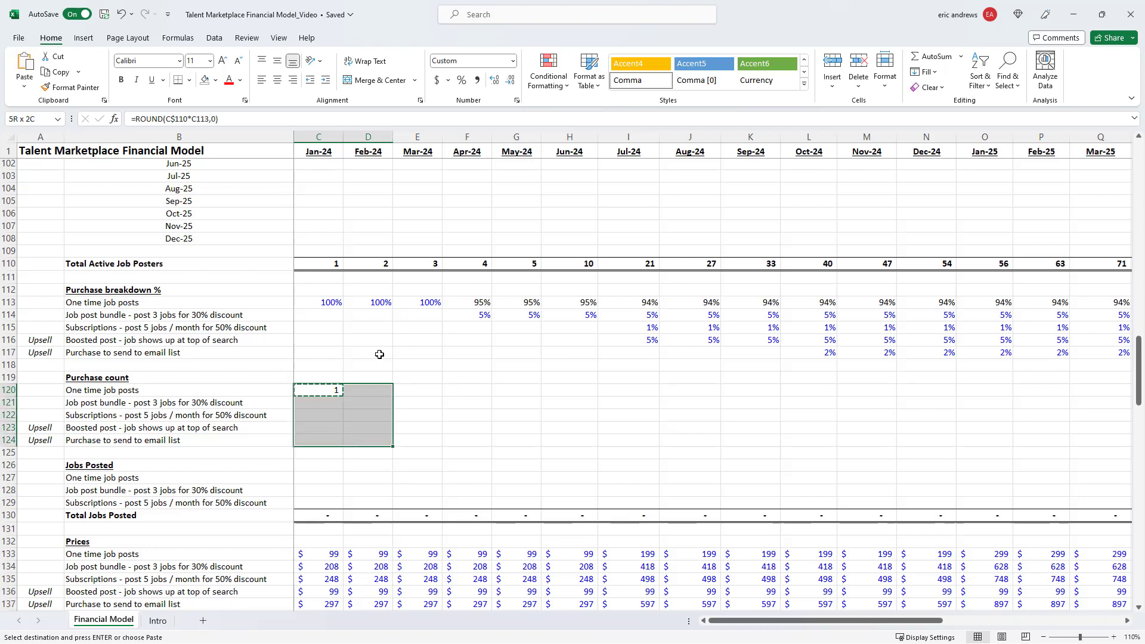
key("shift+Right")
key("shift+Right")
key("shift+Right")
key("shift+Right")
key("shift+Right")
key("shift+Right")
key("shift+Right")
key("shift+Right")
key("shift+Right")
key("shift+Right")
key("shift+Right")
key("shift+Right")
key("shift+Right")
key("shift+Right")
key("shift+Right")
key("shift+Right")
key("shift+Right")
key("shift+Right")
key("shift+Right")
key("shift+Right")
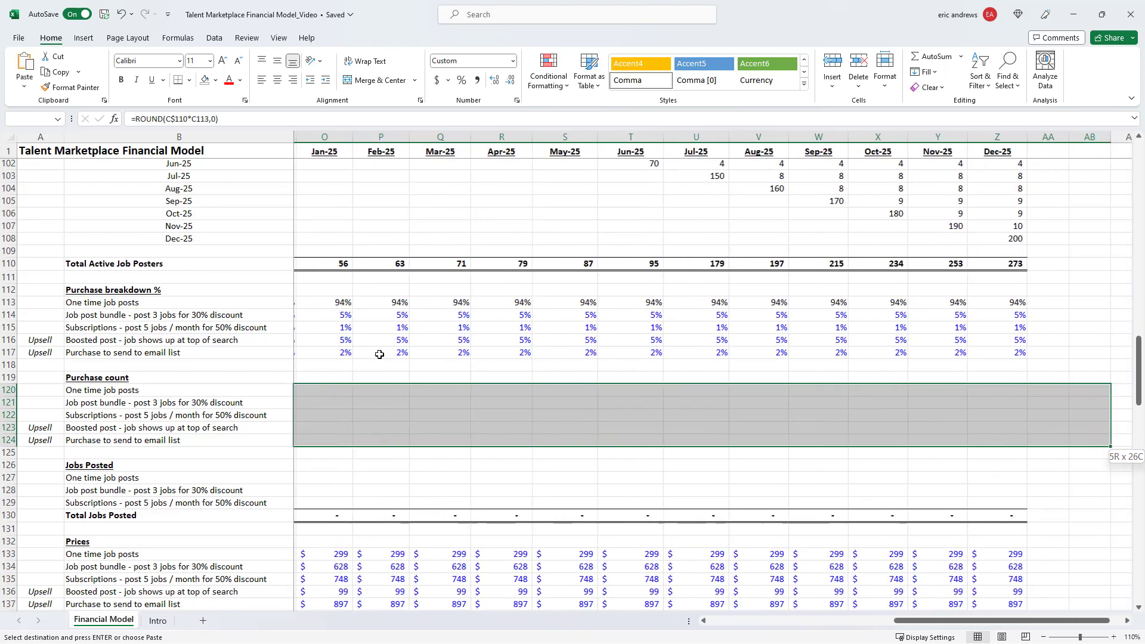
key("ctrl+v")
key("Return")
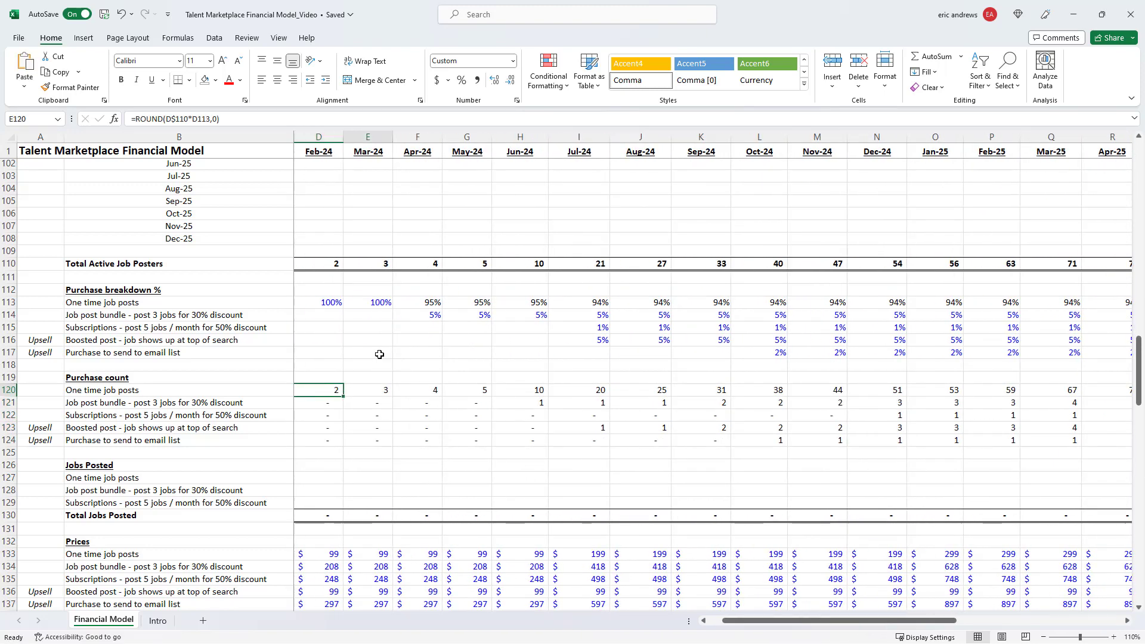
Check the cell references of the Dec-24 purchase count formulas in N120 through N124
key("Right")
key("Right")
key("Right")
key("Right")
key("Right")
key("Right")
key("Right")
key("Right")
key("Right")
key("Right")
key("Right")
key("Left")
key("F2")
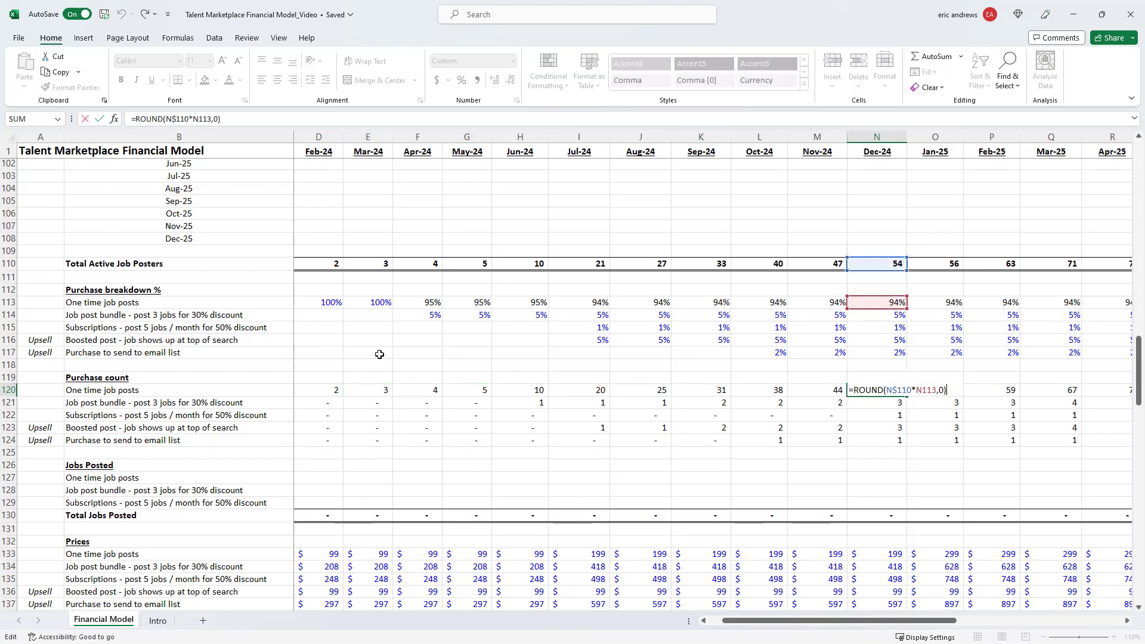
key("Escape")
key("F2")
key("Escape")
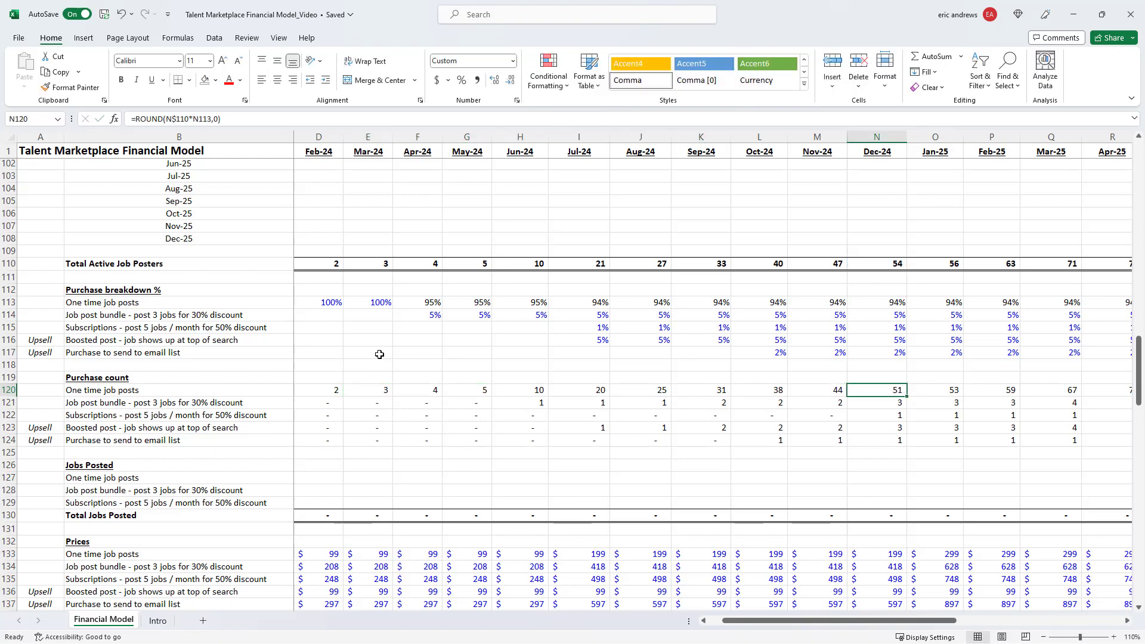
key("F2")
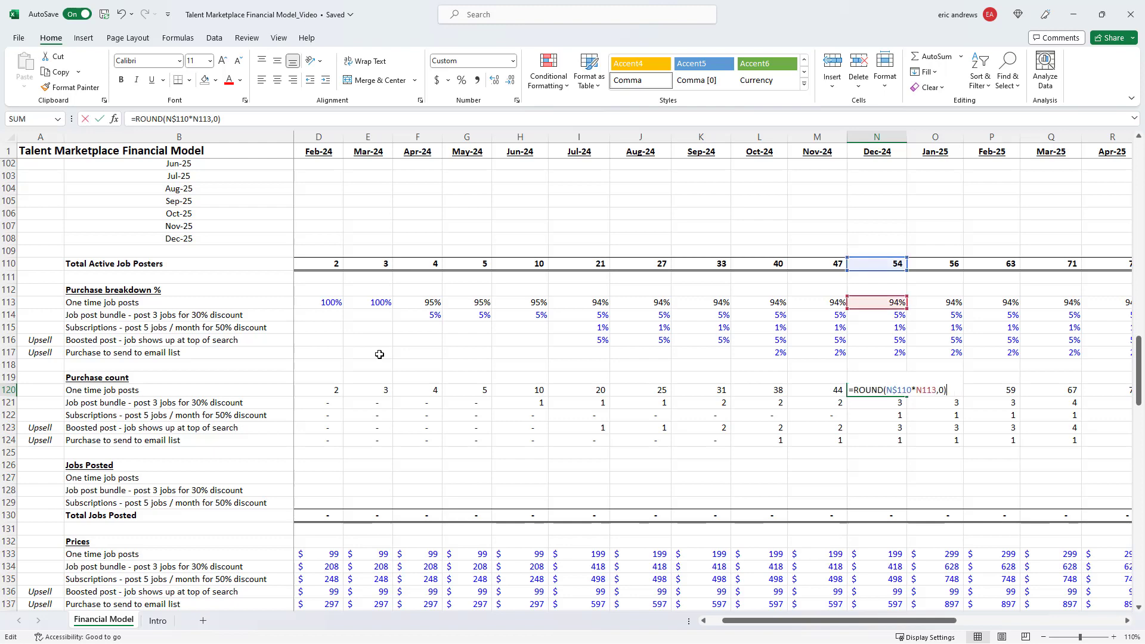
key("Escape")
key("Down")
key("F2")
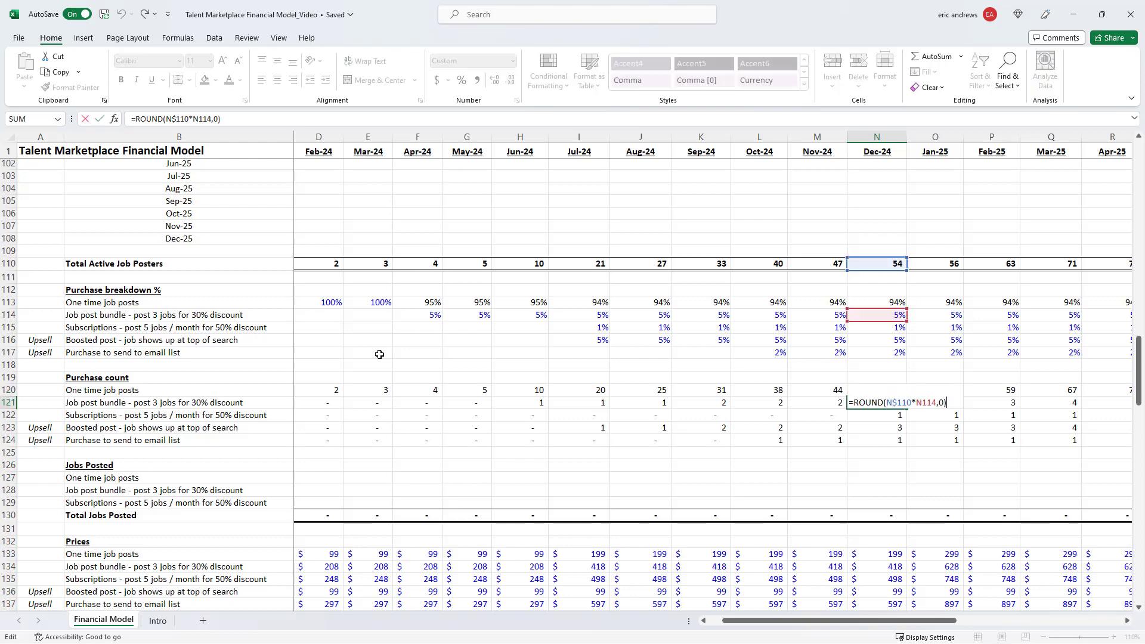
key("Escape")
key("Down")
key("F2")
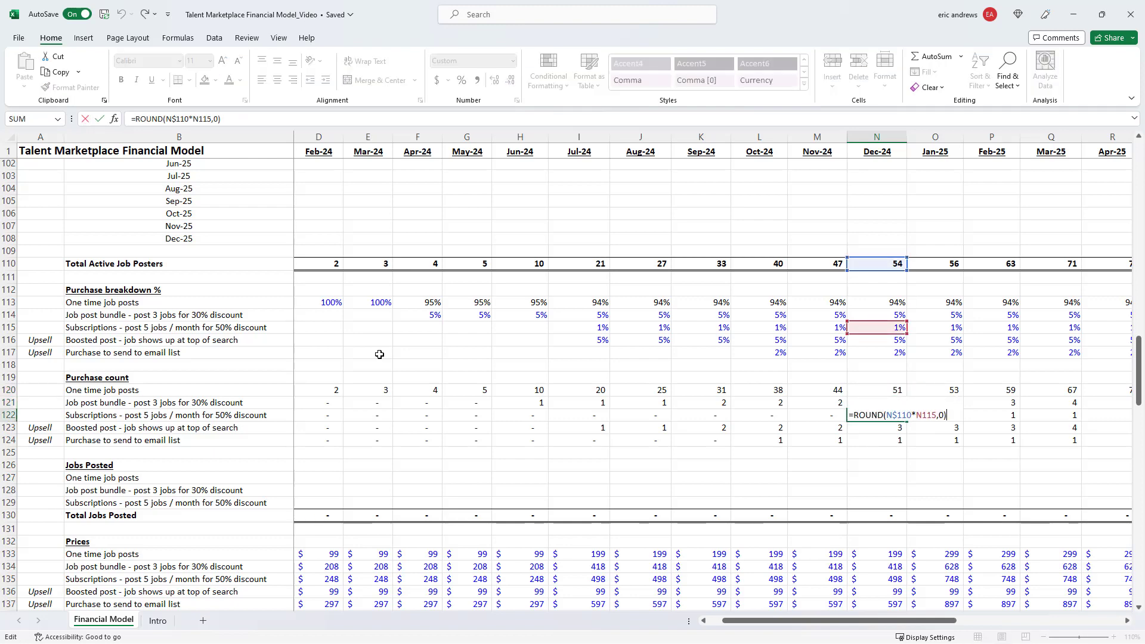
key("Escape")
key("Down")
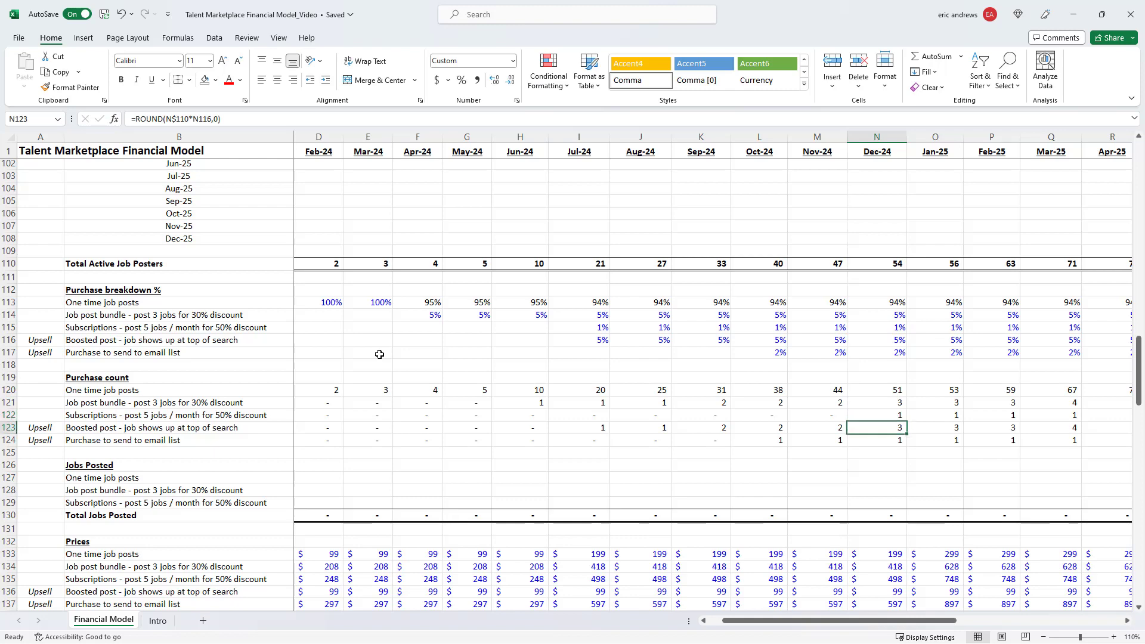
key("F2")
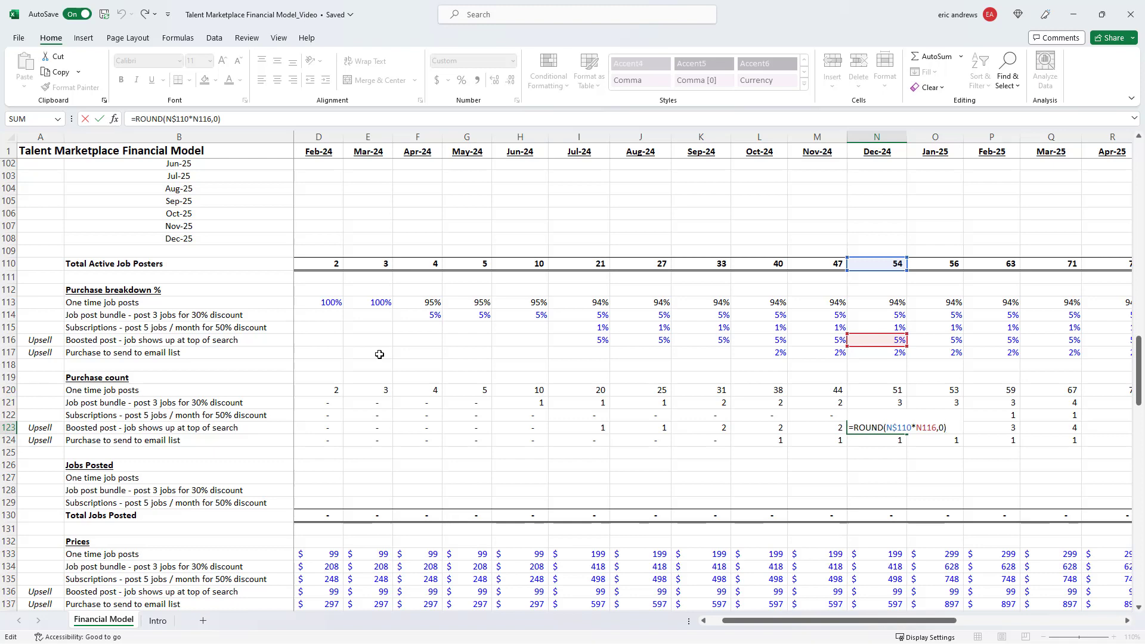
key("Escape")
key("Down")
key("F2")
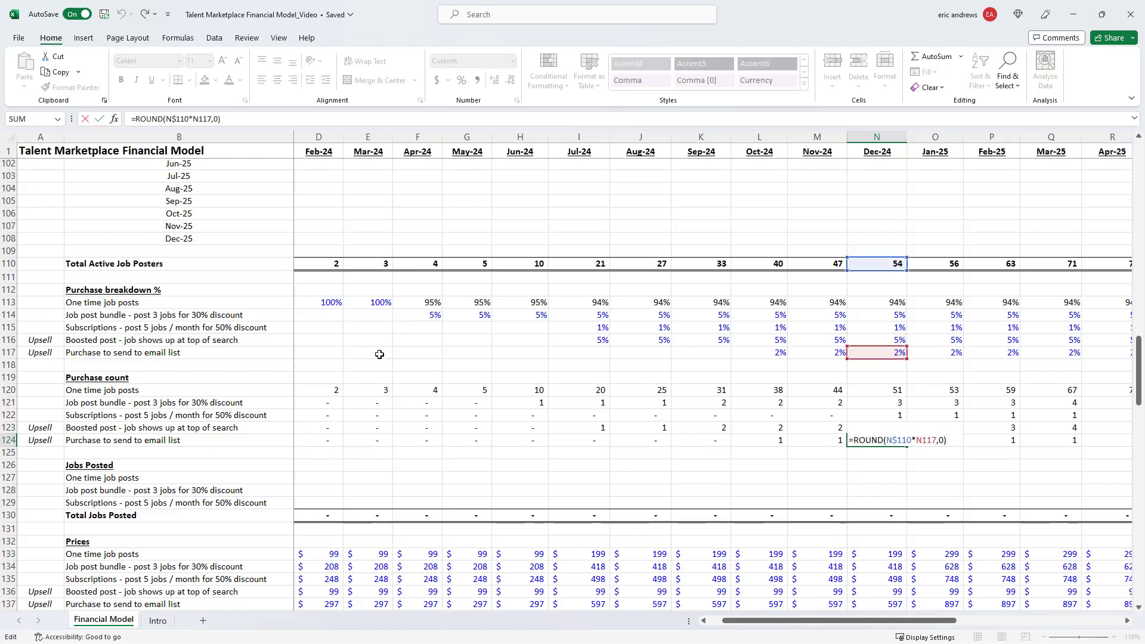
key("Escape")
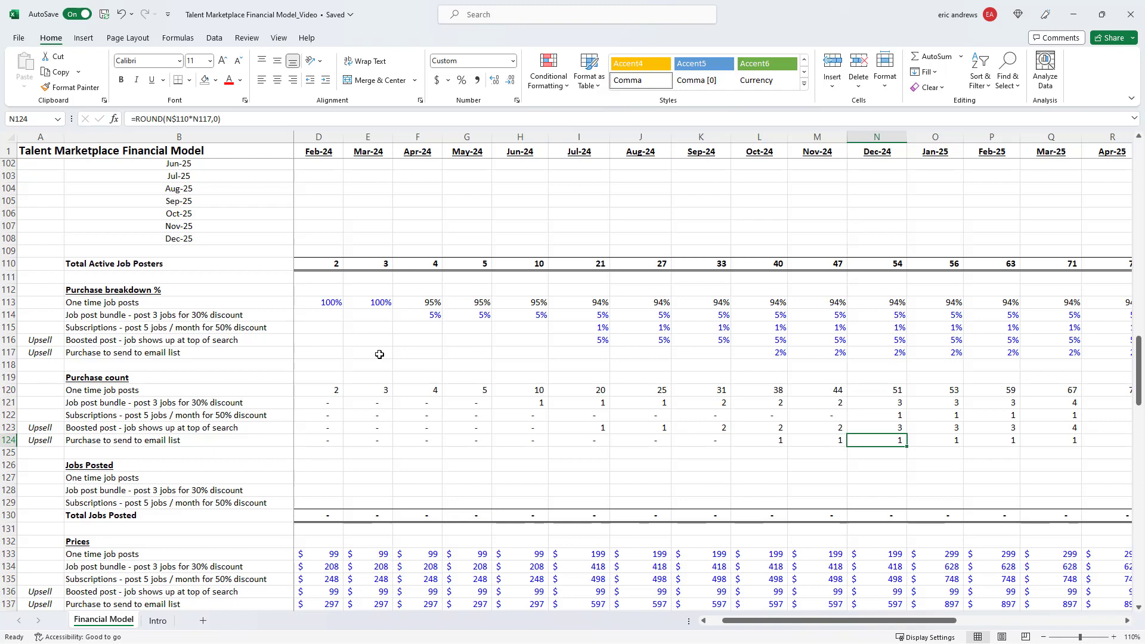
Link the Jan-24 one time jobs posted in C127 to the one time purchase count with =C120
key("ctrl+Left")
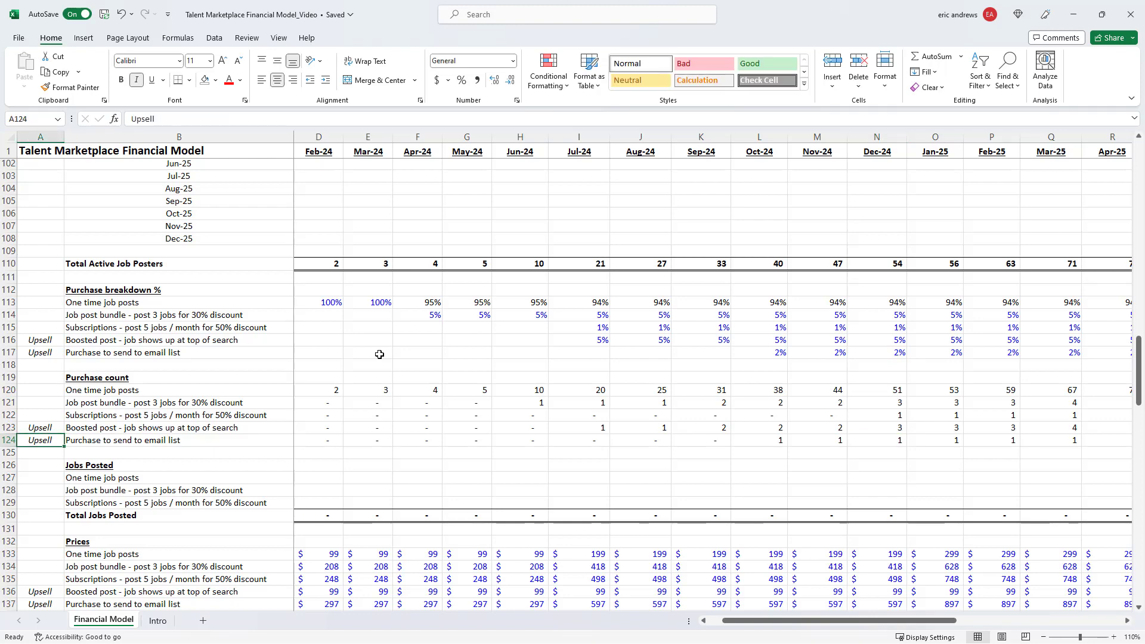
key("Right")
key("Right")
key("Down")
key("Down")
key("Down")
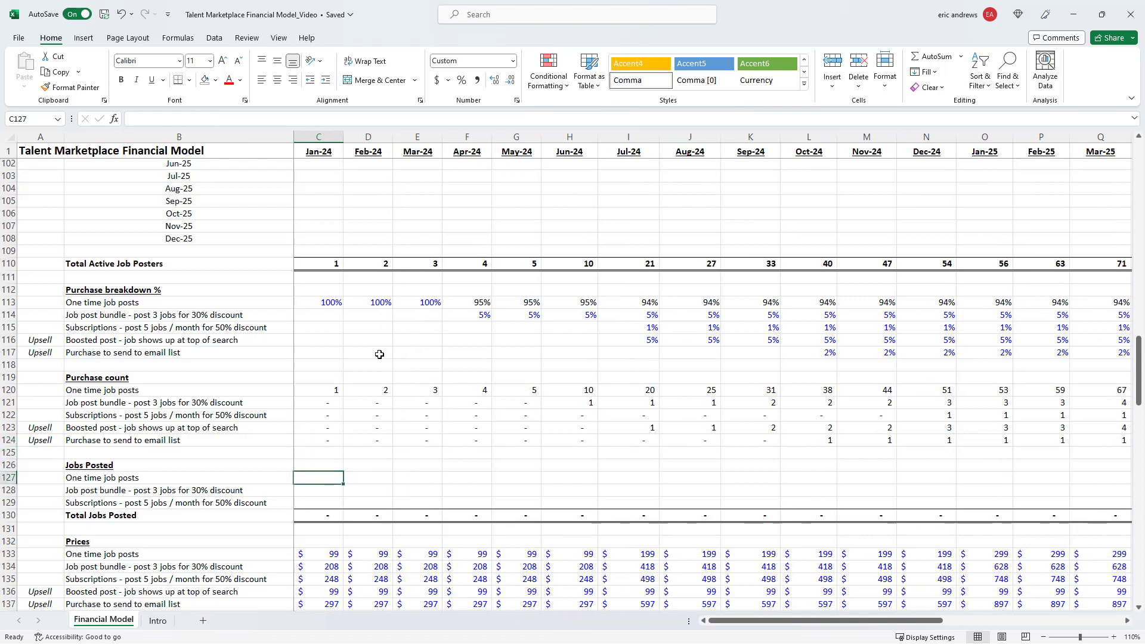
scroll(363, 358, "down", 1)
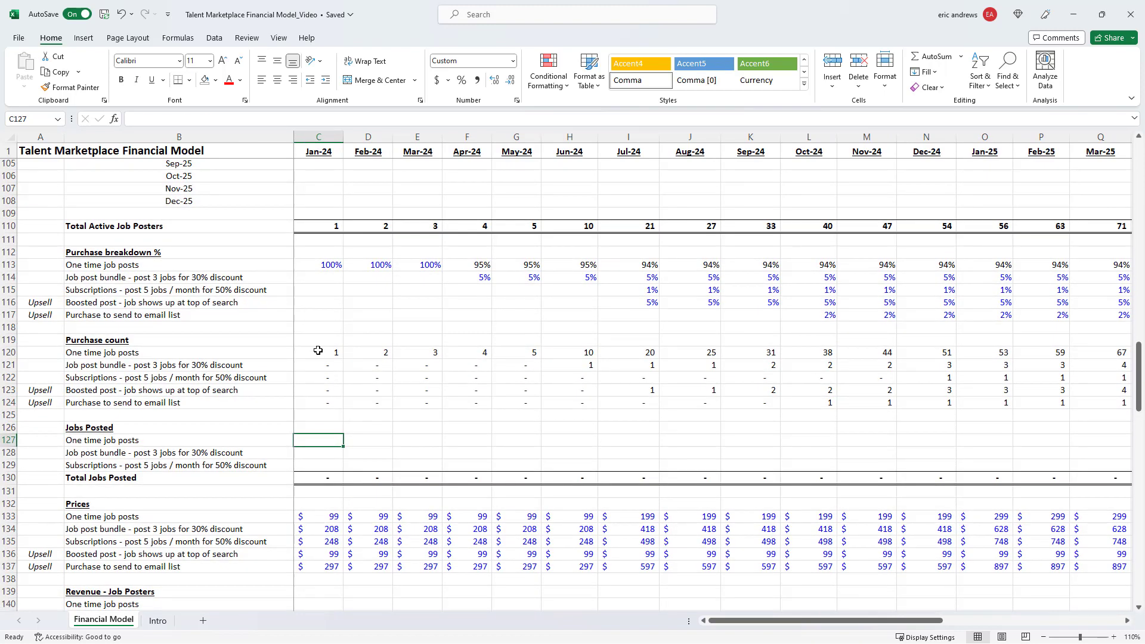
key("alt+Tab")
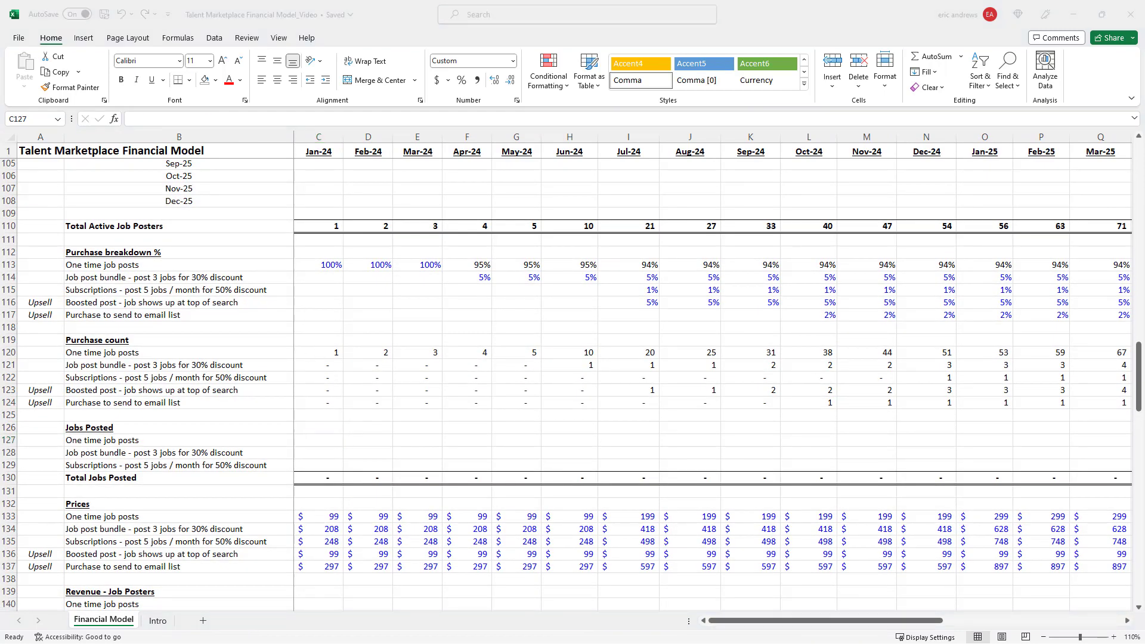
left_click(335, 446)
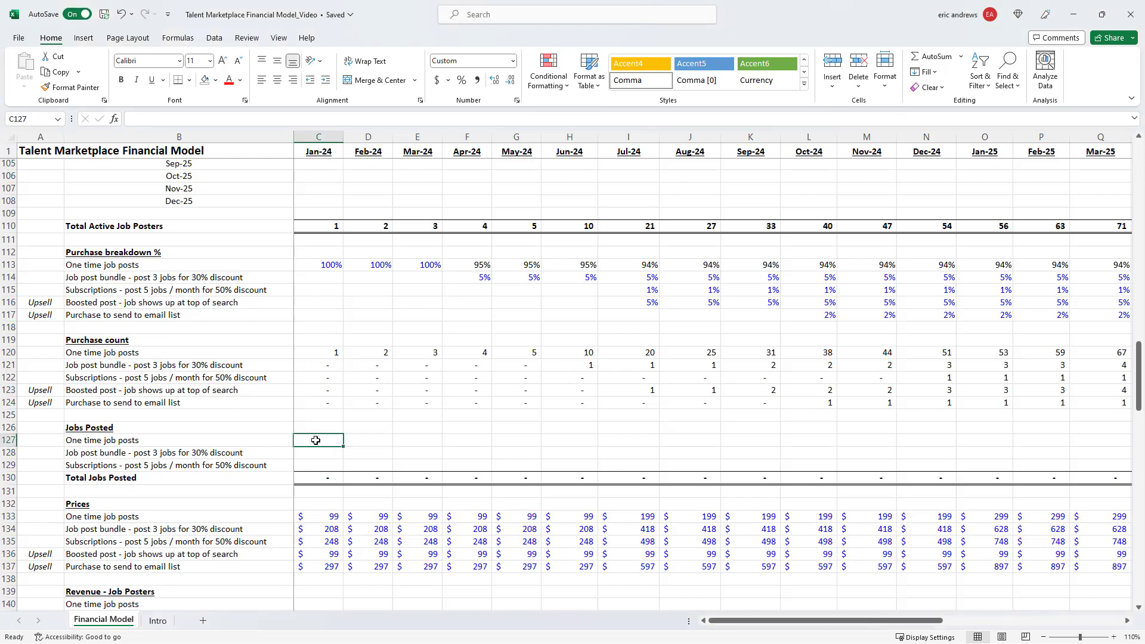
type("=")
left_click(323, 354)
key("Return")
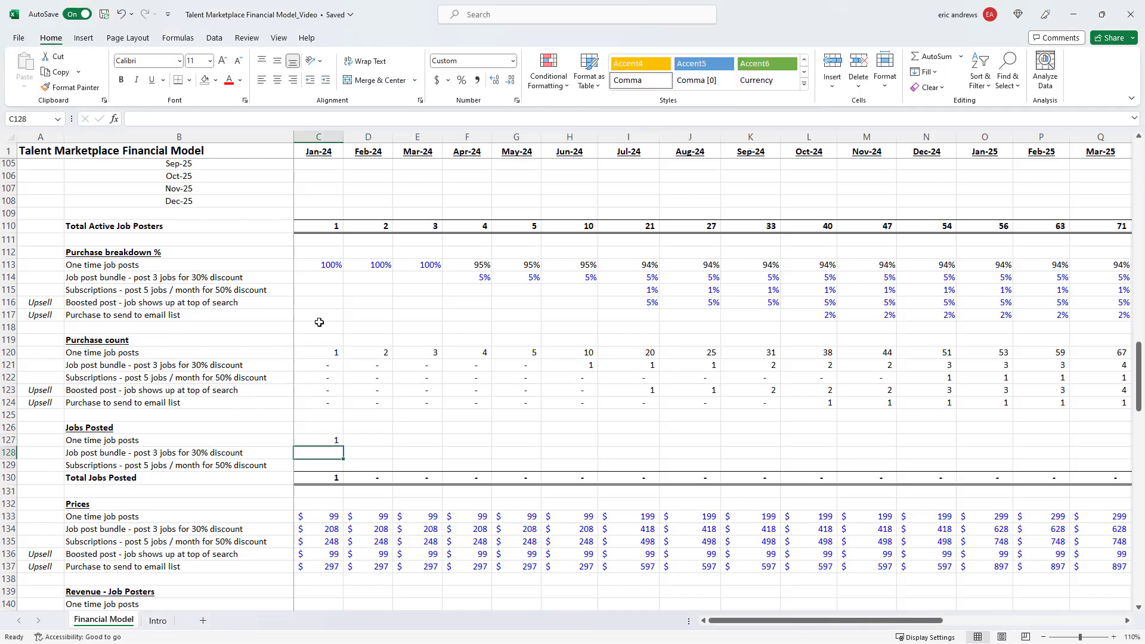
Calculate the Jan-24 jobs posted through bundles in C128 as the bundle purchase count in C121 times the 3 jobs per bundle
type("=")
left_click(322, 365)
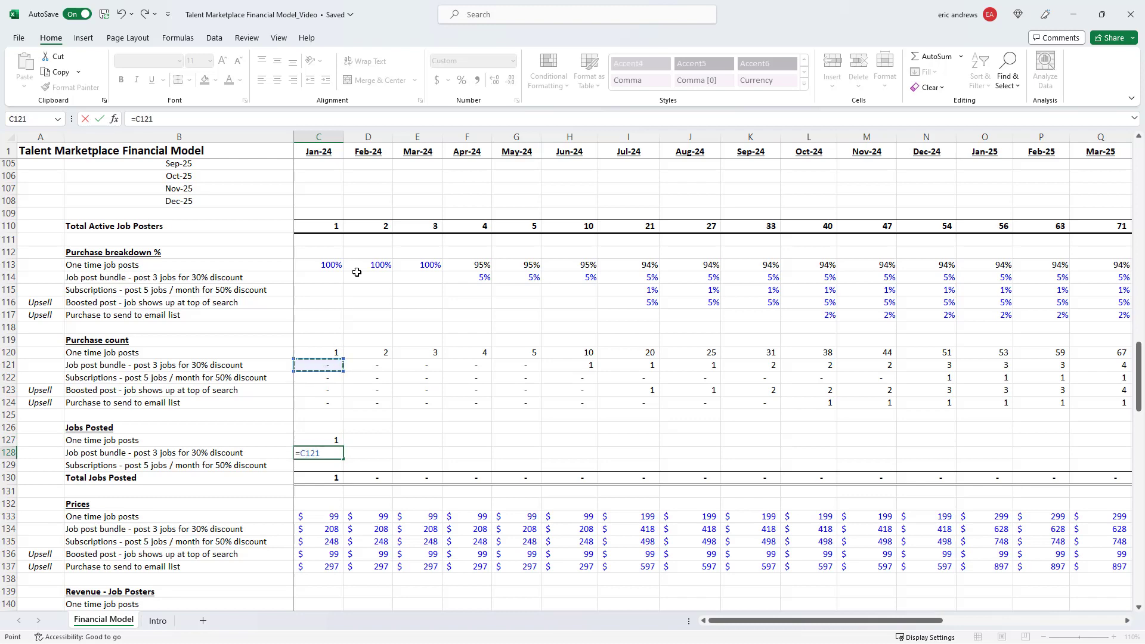
type("*")
key("Return")
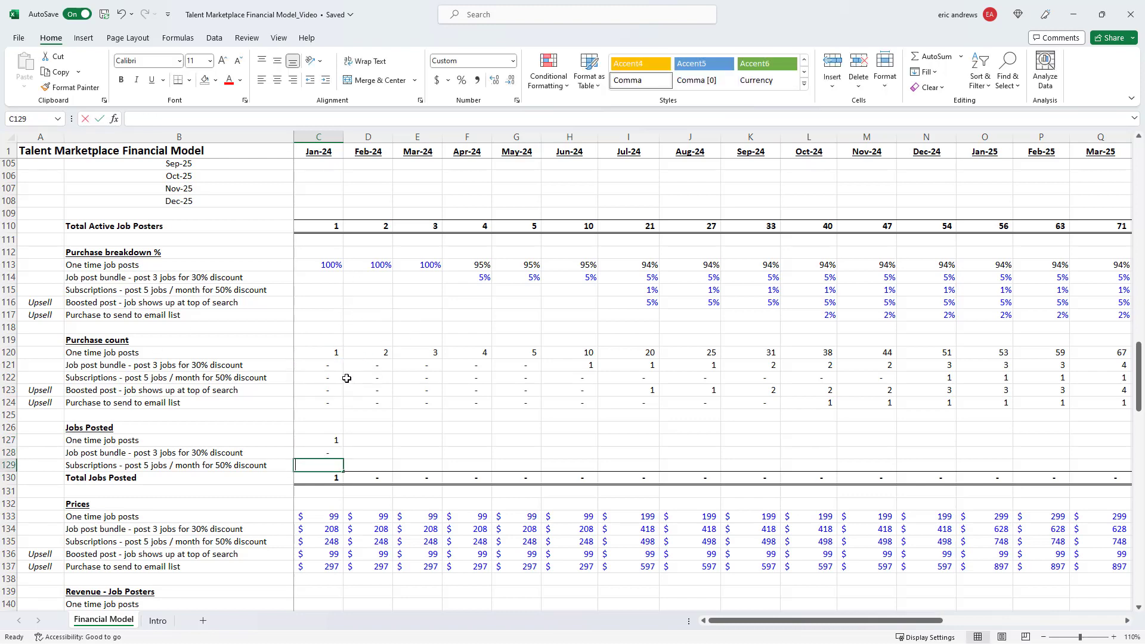
Calculate the Jan-24 jobs posted through subscriptions in C129 with =C122*5
type("=")
left_click(324, 377)
type("*5")
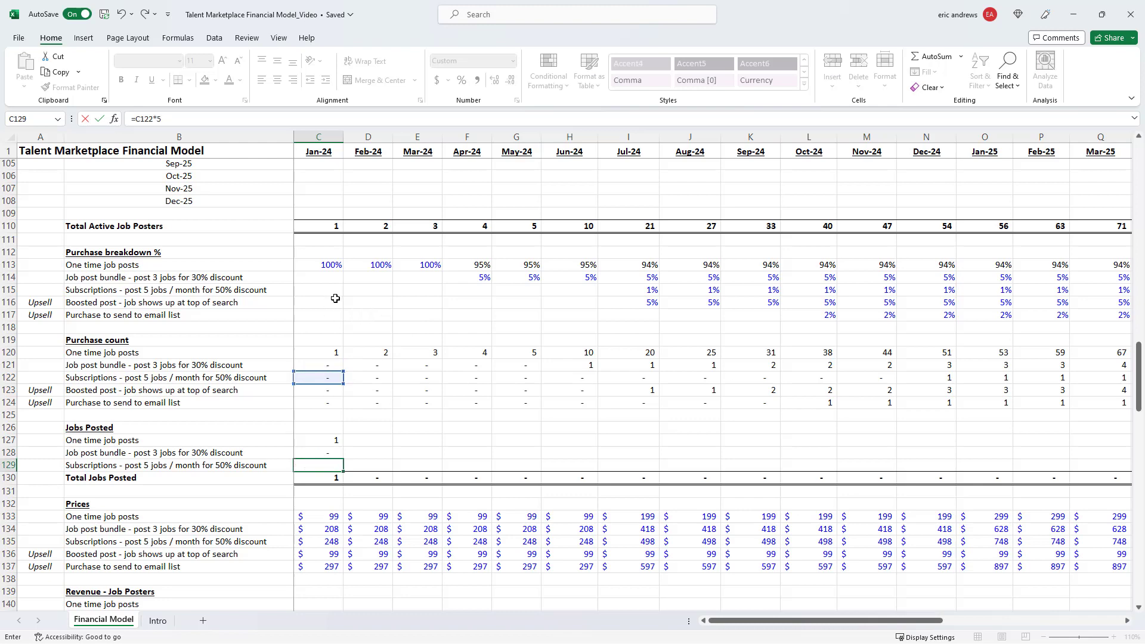
key("Return")
Copy the Jan-24 jobs posted formulas in C127:C129 across all months through Dec-25
left_click_drag(334, 440, 334, 467)
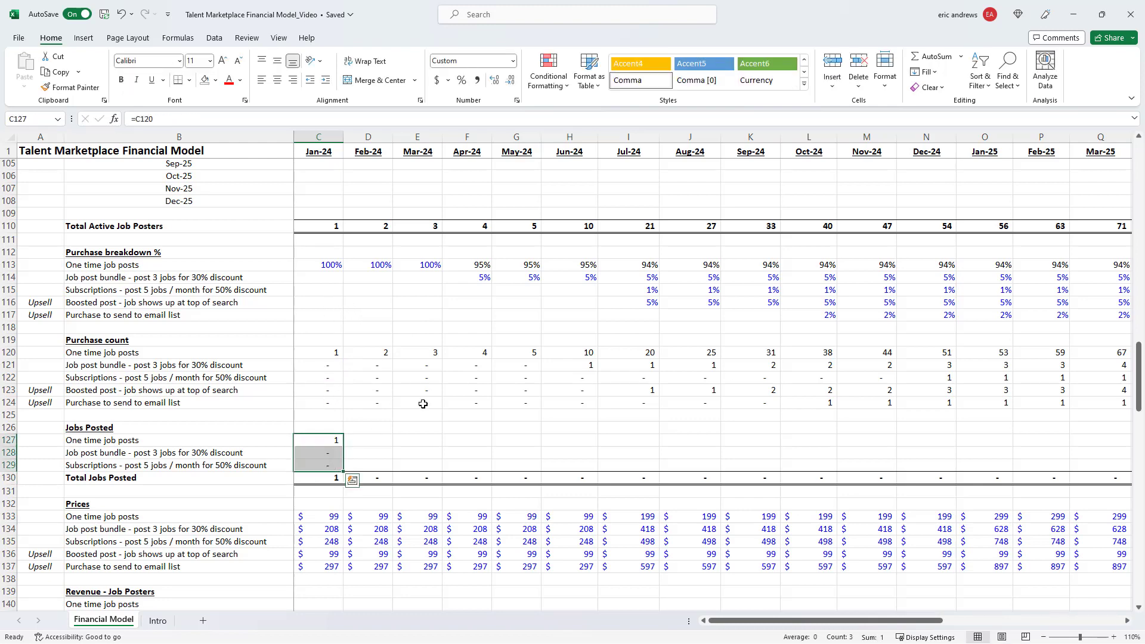
key("ctrl+c")
key("shift+Right")
key("shift+Right")
key("shift+Right")
key("shift+Right")
key("shift+Right")
key("shift+Right")
key("shift+Right")
key("shift+Right")
key("shift+Right")
key("shift+Right")
key("shift+Right")
key("shift+Right")
key("shift+Right")
key("shift+Right")
key("shift+Right")
key("shift+Right")
key("shift+Right")
key("shift+Right")
key("shift+Right")
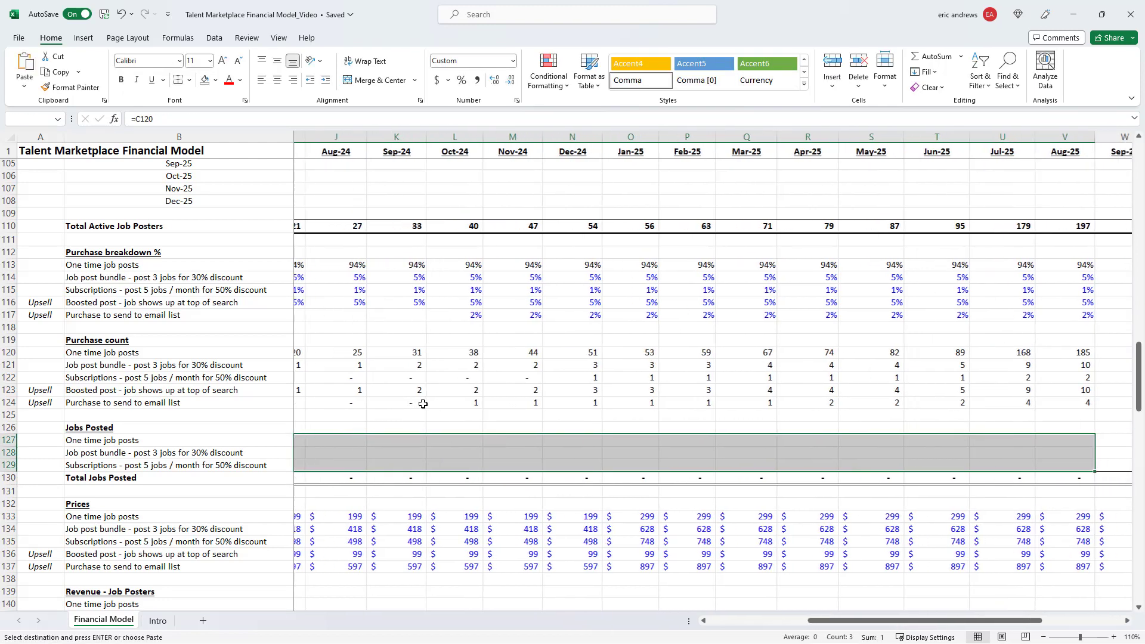
key("shift+Right")
key("shift+Right")
key("shift+Right")
key("shift+Right")
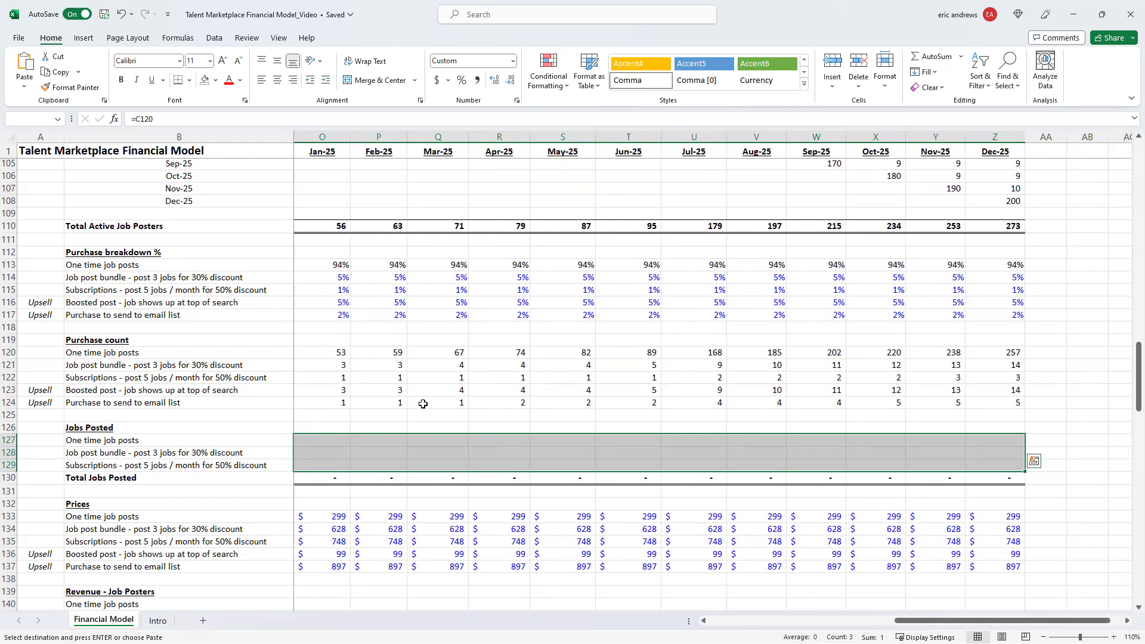
key("Return")
key("Left")
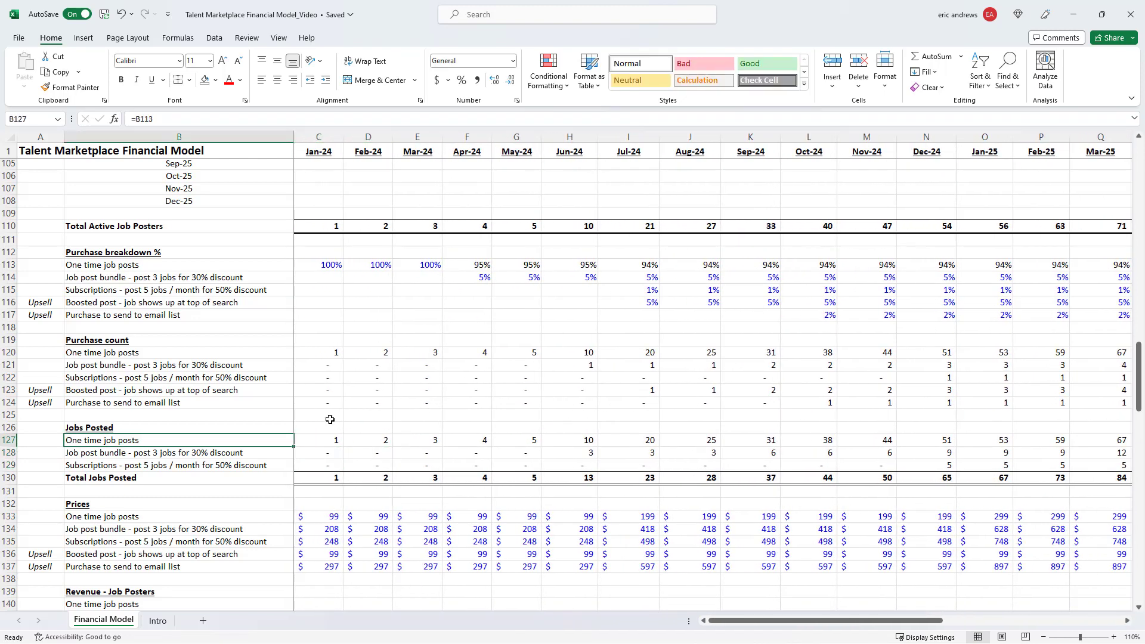
Review the total jobs posted for Jul-24 and Dec-24 against the Dec-24 total active job posters
scroll(329, 414, "down", 2)
left_click(617, 400)
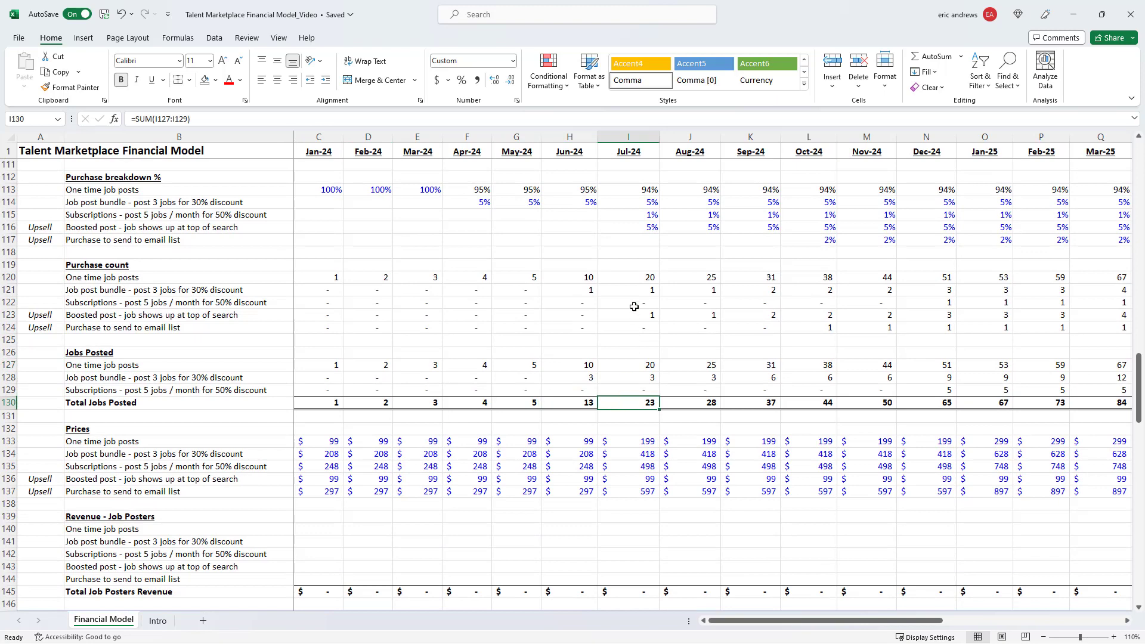
scroll(634, 306, "up", 3)
left_click(923, 264)
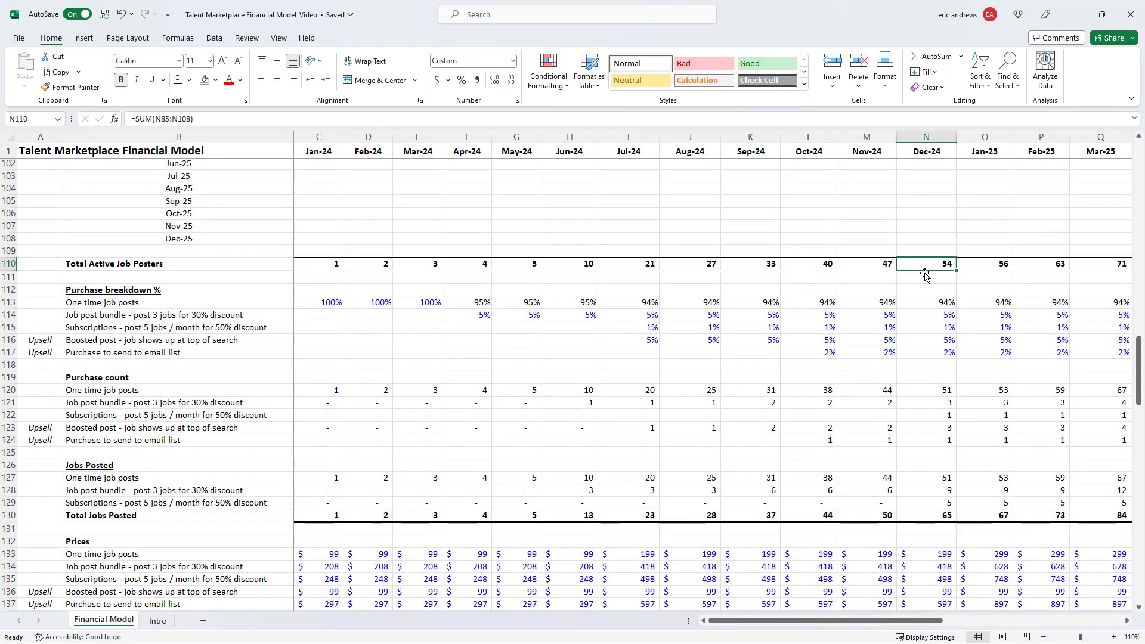
left_click(924, 515)
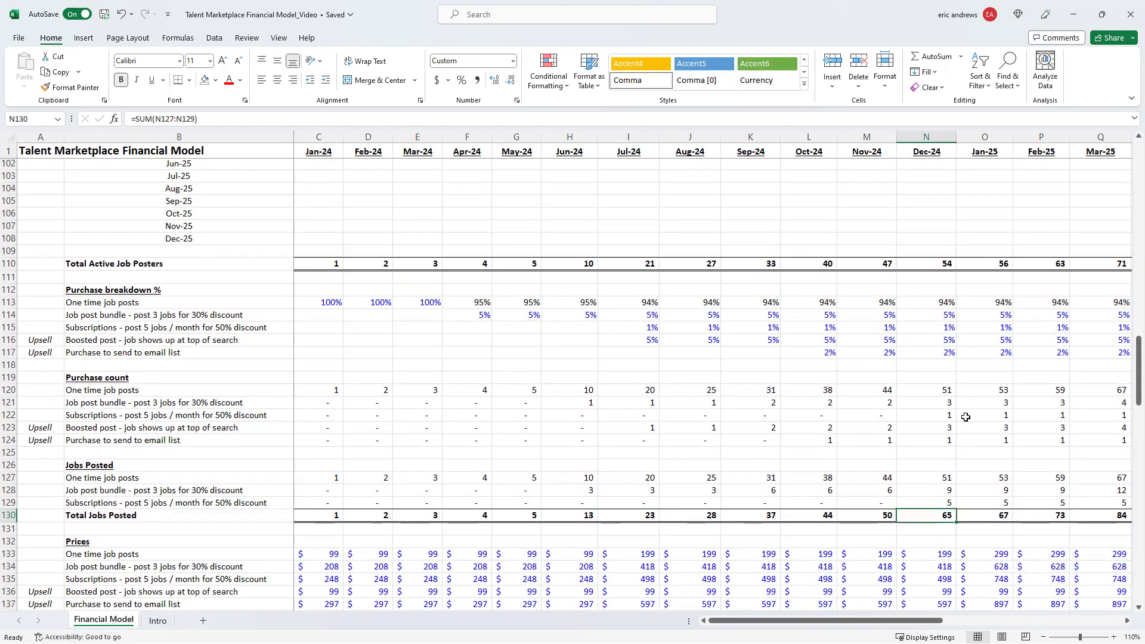
Try to calculate the Dec-24 marketplace ratio in N149 as total jobs posted divided by total active job seekers with =N130/N47
scroll(960, 417, "down", 6)
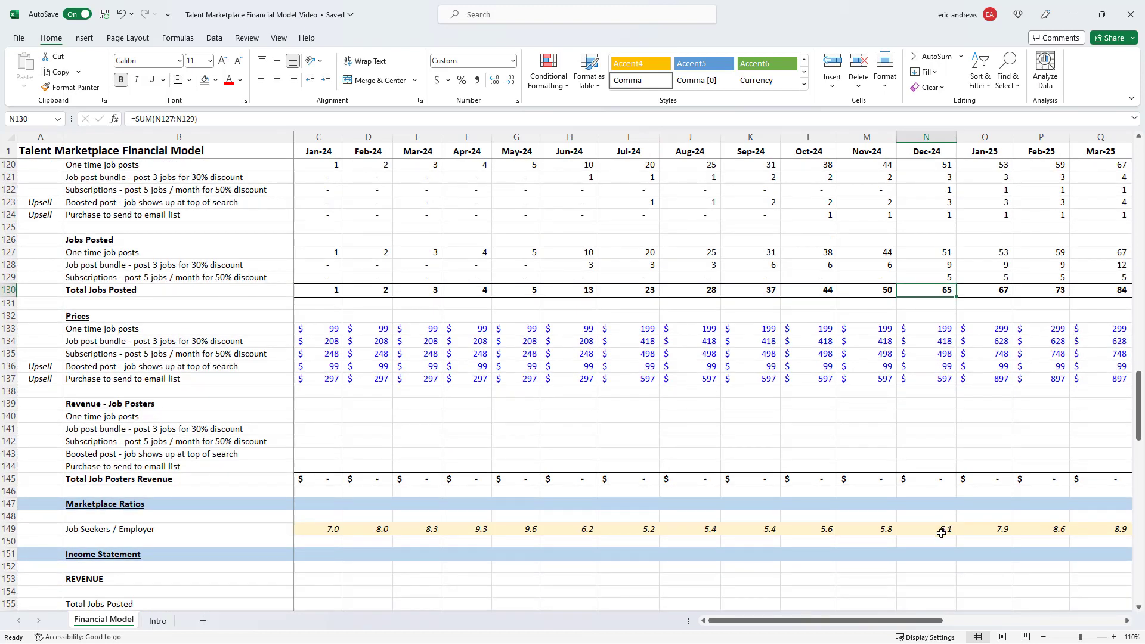
left_click(941, 530)
type("=")
left_click(936, 292)
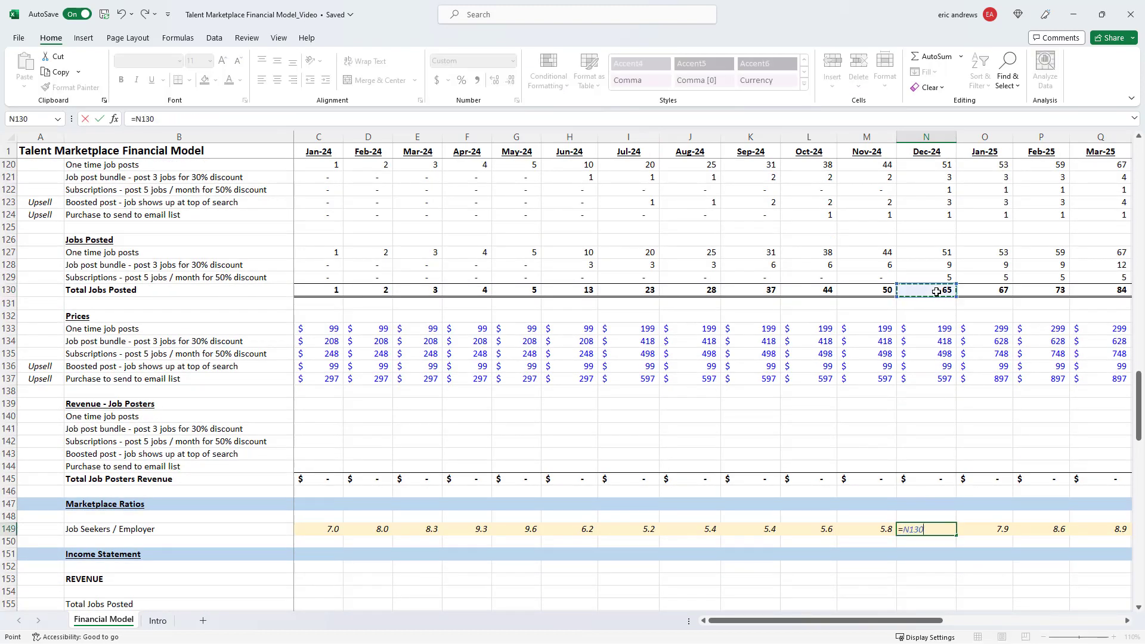
type("/")
scroll(932, 255, "up", 15)
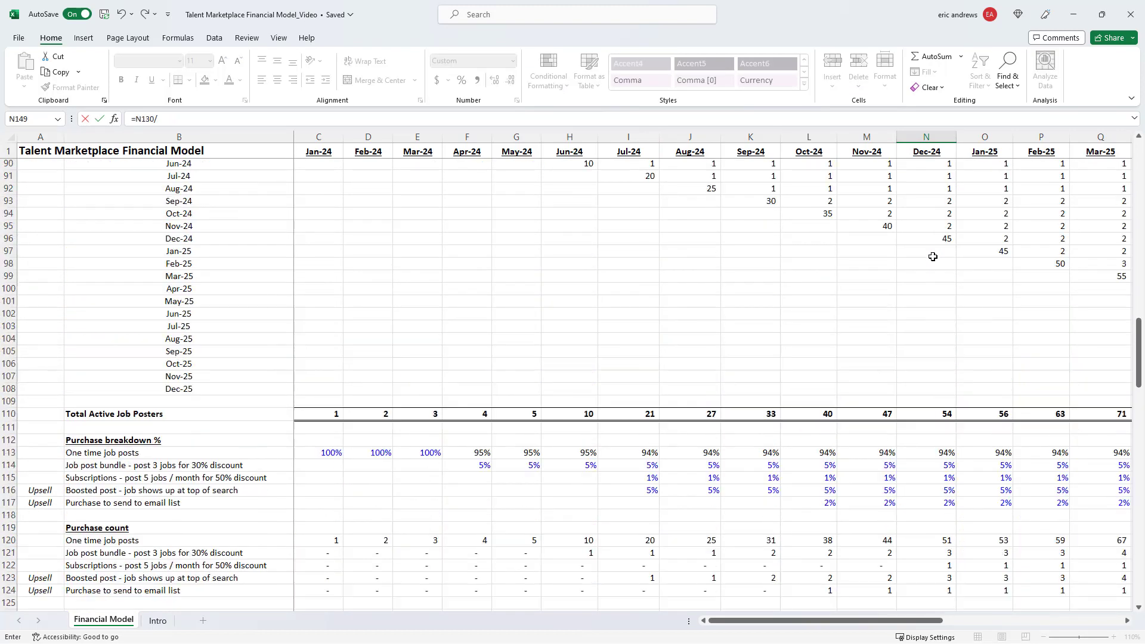
scroll(932, 255, "up", 4)
scroll(928, 261, "up", 3)
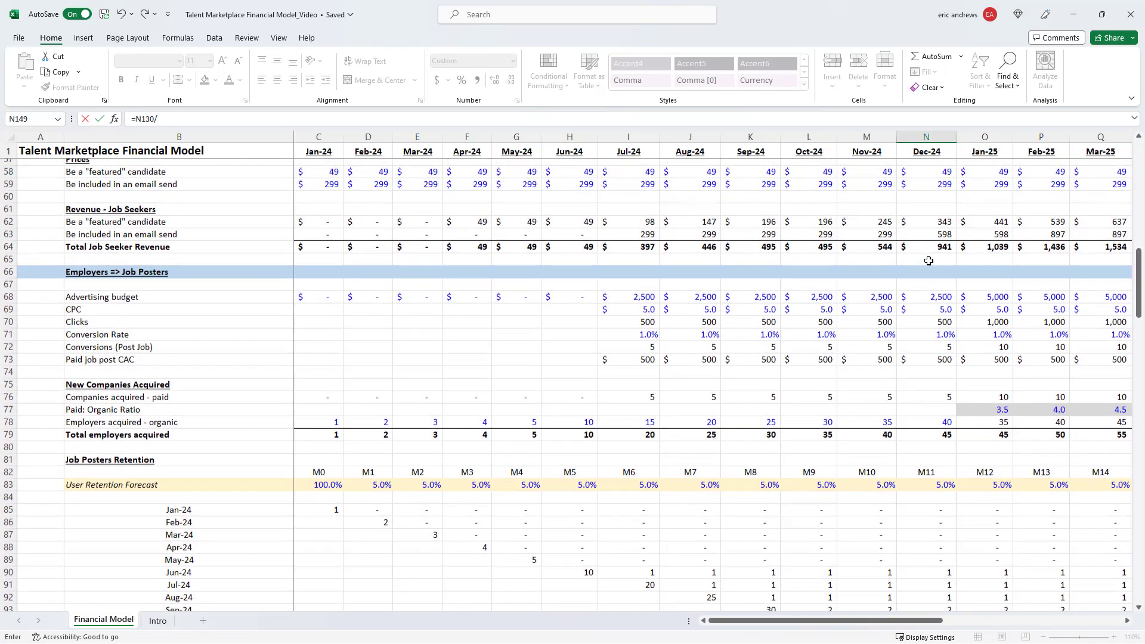
scroll(928, 261, "up", 6)
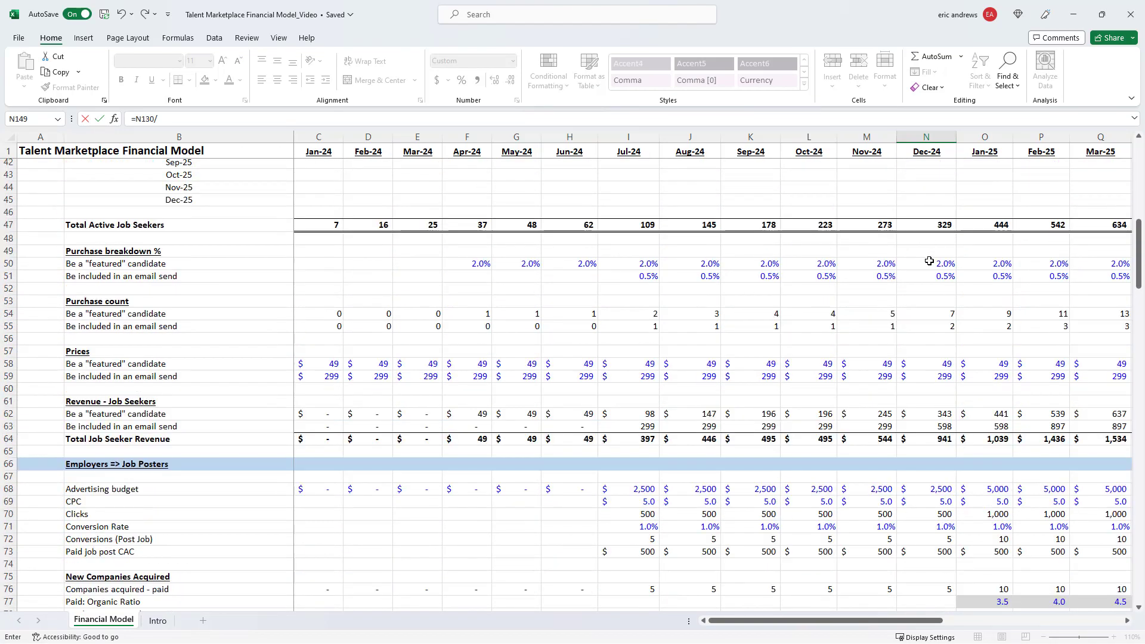
left_click(937, 295)
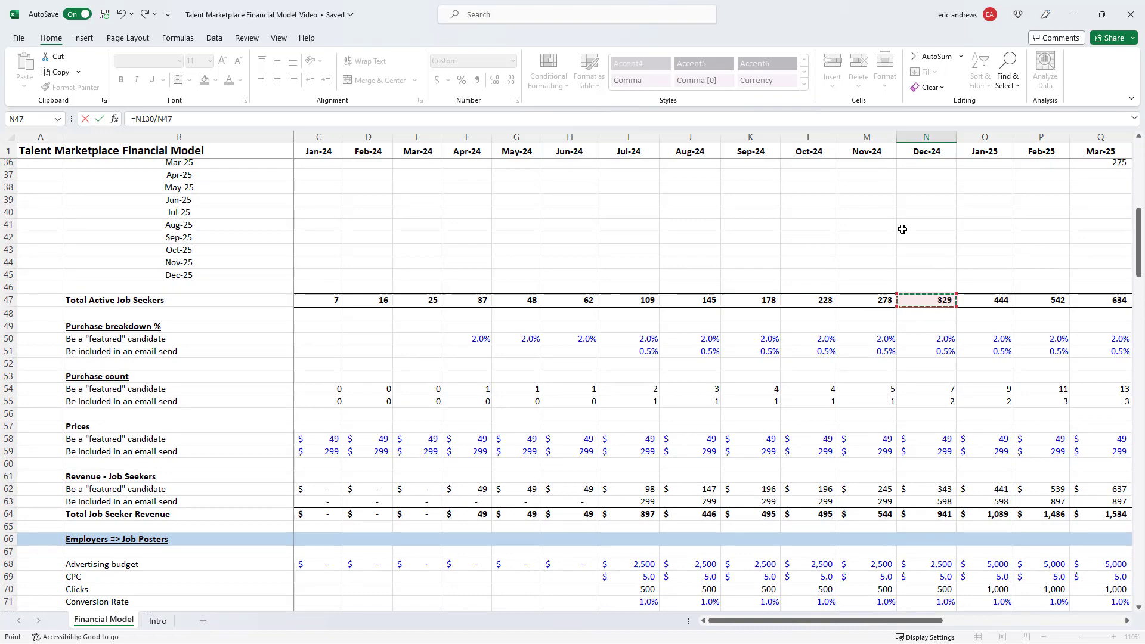
key("ctrl+Return")
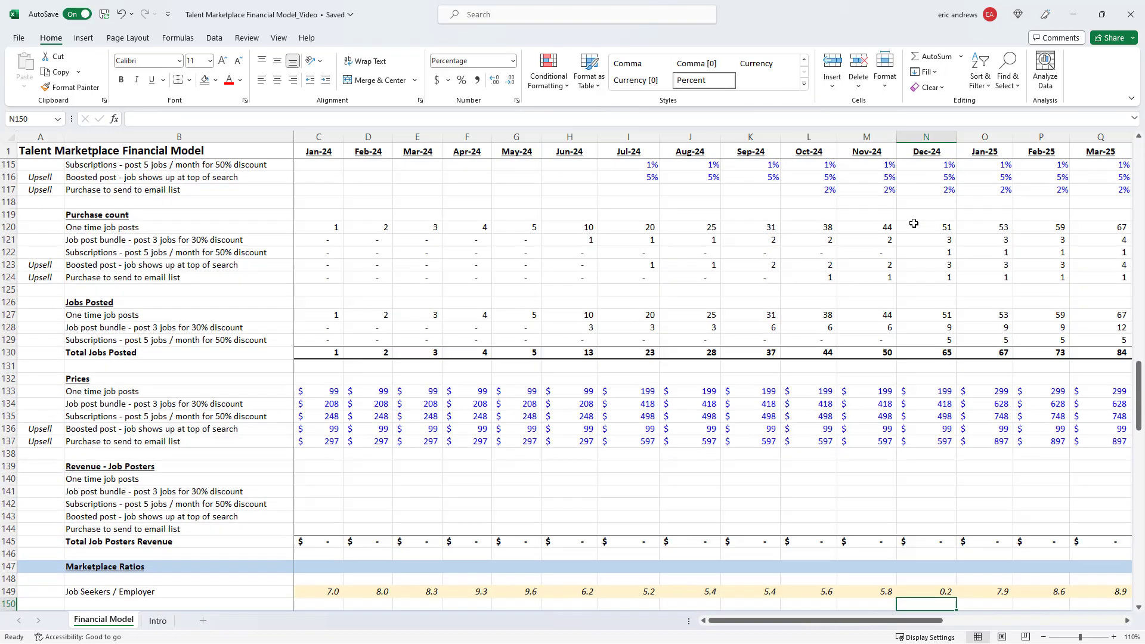
Calculate the Dec-24 marketplace ratio in N149 as total active job seekers divided by total jobs posted with =N47/N130
type("=")
scroll(918, 235, "up", 20)
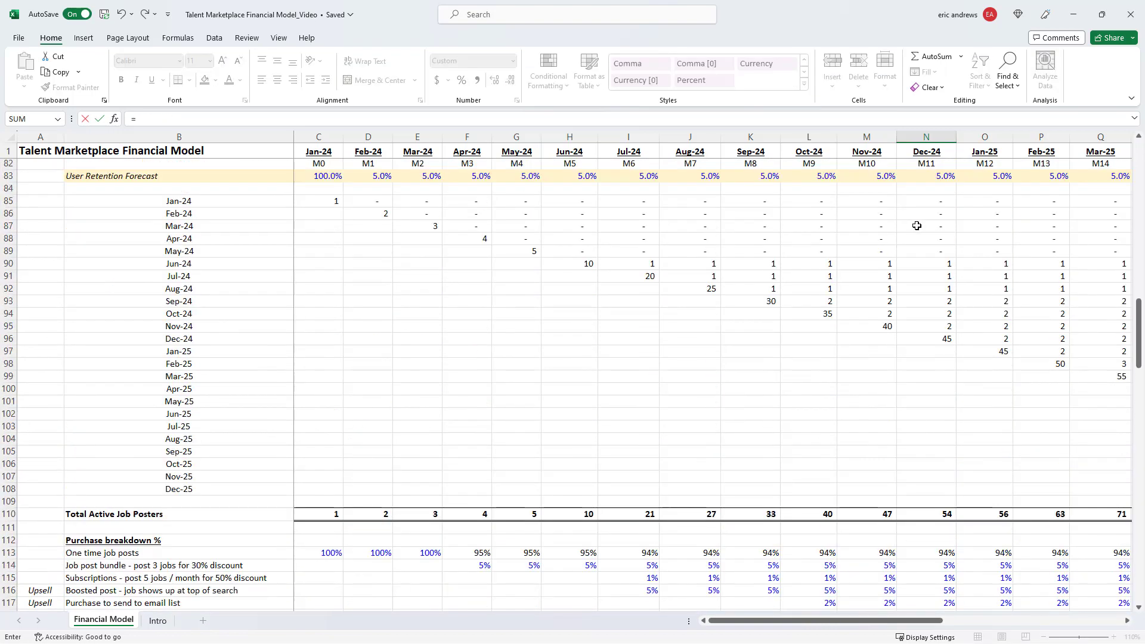
scroll(922, 248, "up", 6)
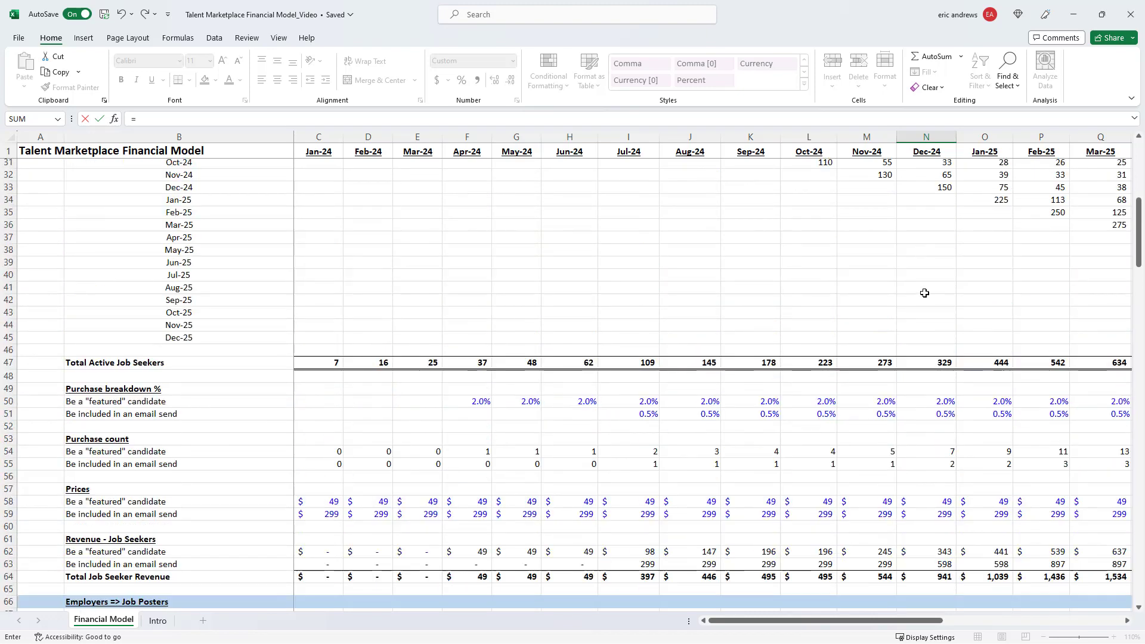
left_click(928, 362)
type("/")
key("Up")
key("Up")
key("Up")
key("Up")
key("Up")
key("Up")
key("Up")
key("Up")
key("Up")
key("Up")
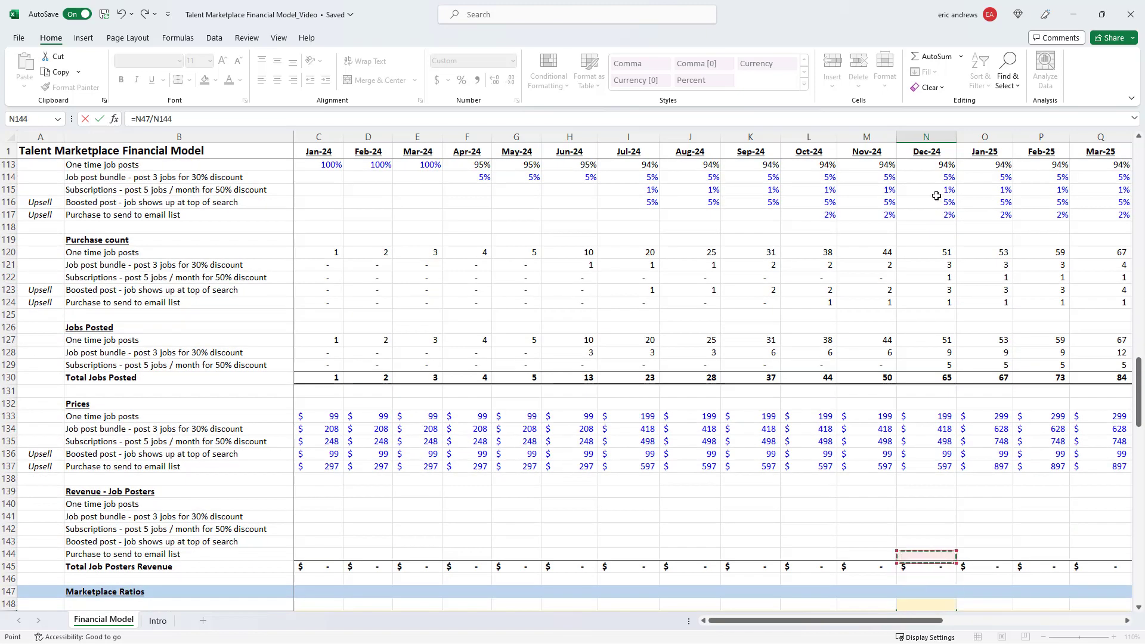
key("Up")
key("Up")
key("Up")
key("Up")
key("Up")
key("Up")
key("Up")
key("Up")
key("Up")
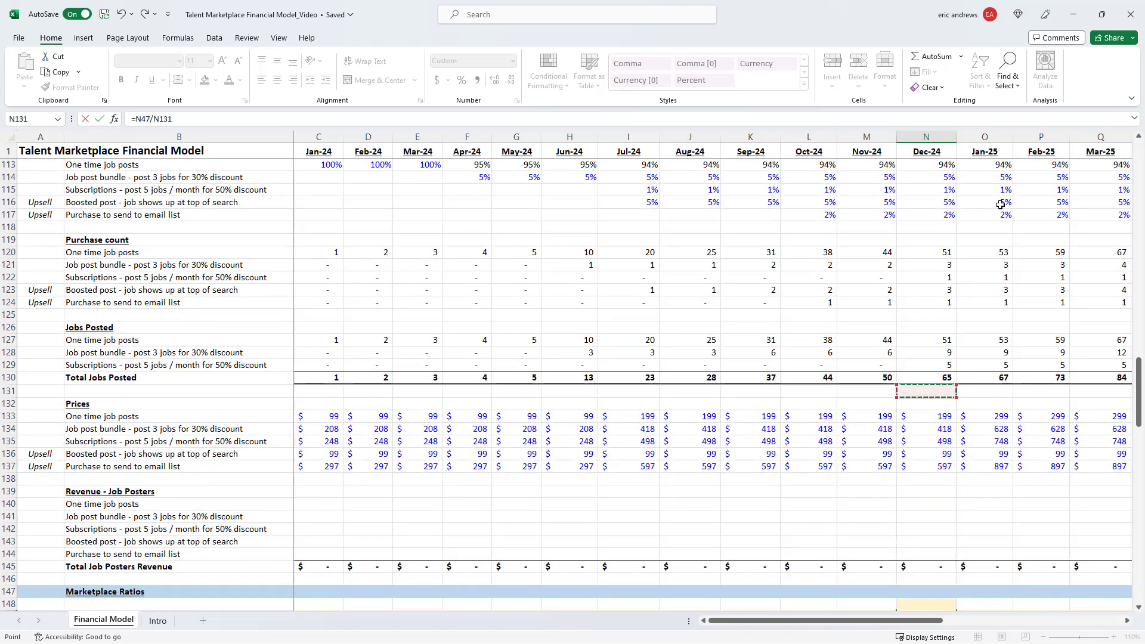
key("Return")
Copy the Dec-24 ratio formula across the whole of row 149, from Jan-24 through Dec-25
key("ctrl+c")
key("ctrl+Left")
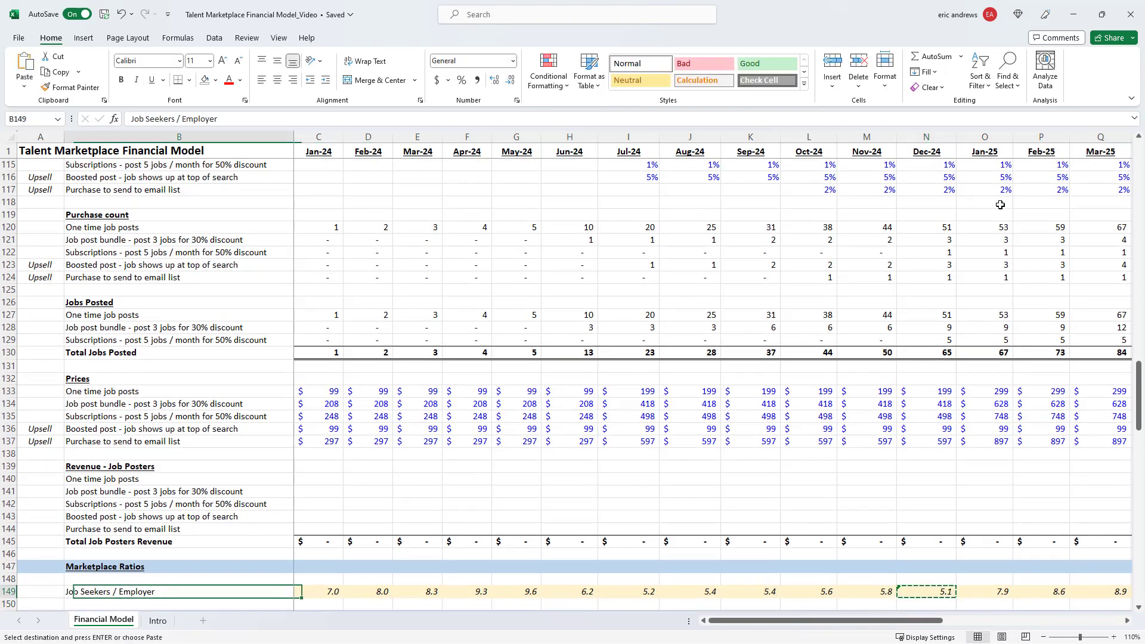
key("Right")
key("ctrl+shift+Right")
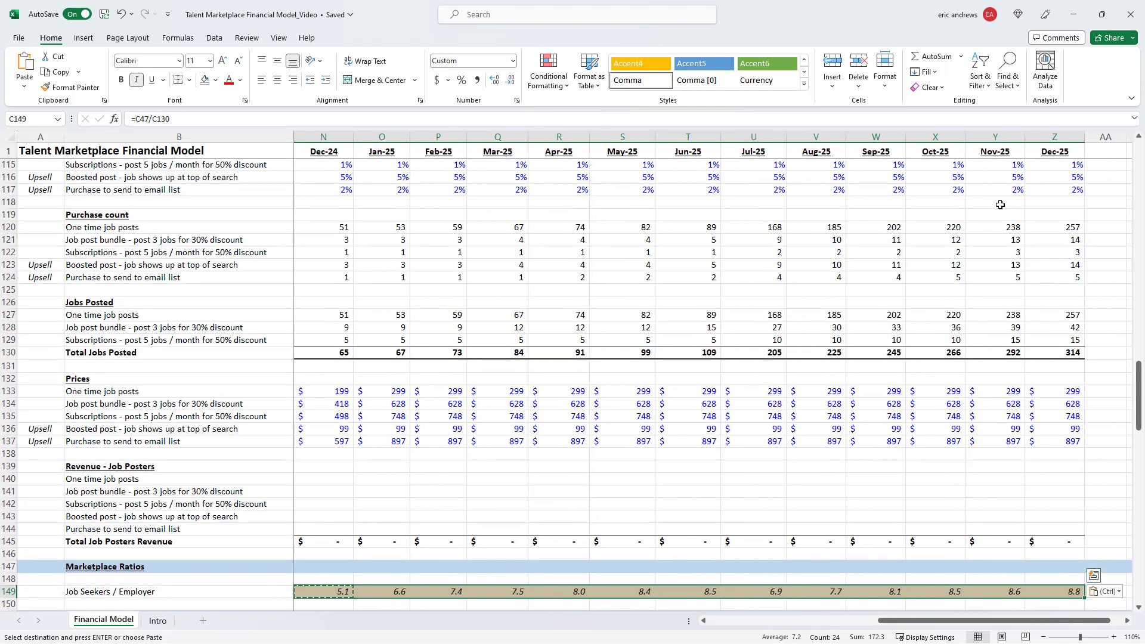
key("Return")
key("Right")
key("Right")
key("Right")
key("Right")
key("Right")
key("Right")
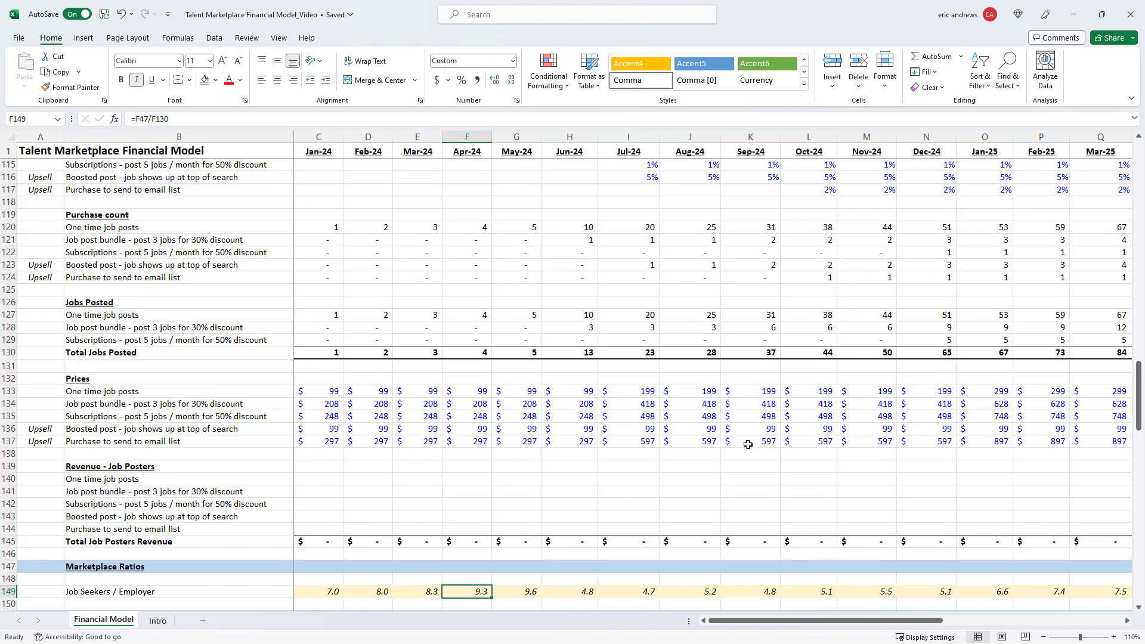
key("Left")
Rename the ratio label in B149 as "Job Seekers / Job Posted" and check the Jan-24 ratio formula
left_click(88, 592)
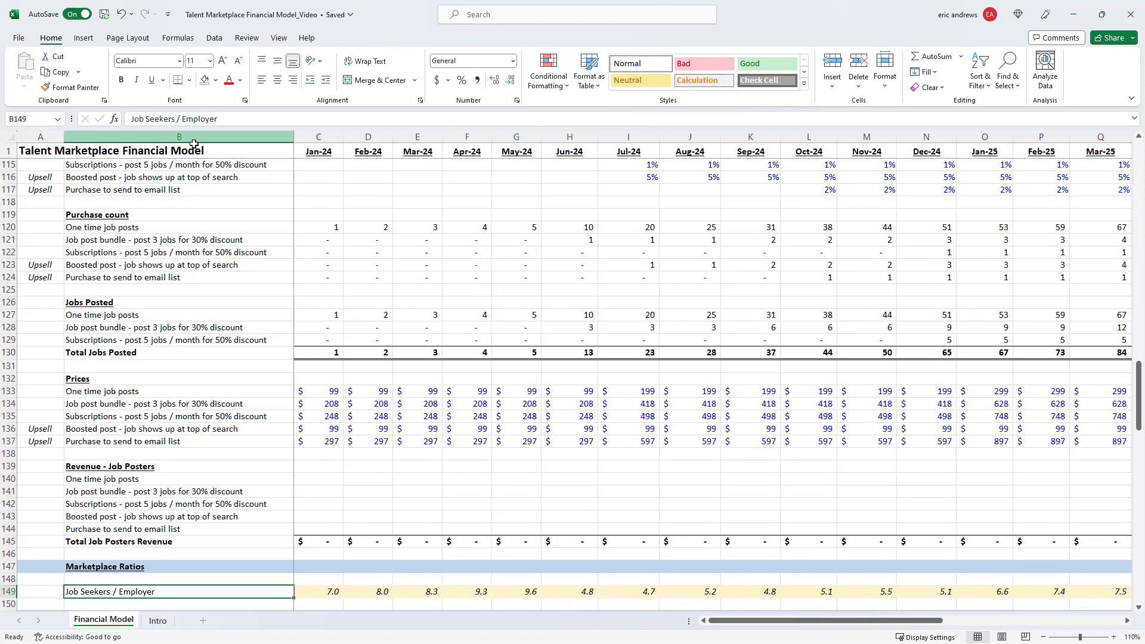
triple_click(206, 119)
left_click_drag(217, 119, 182, 118)
type("Job Posted")
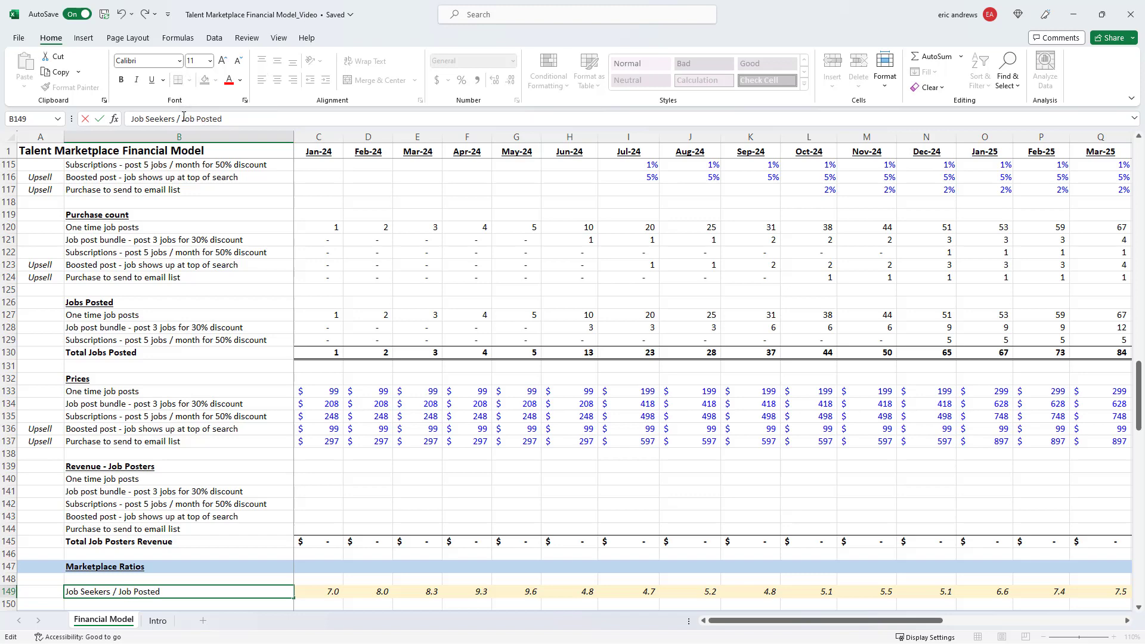
key("Return")
left_click(319, 591)
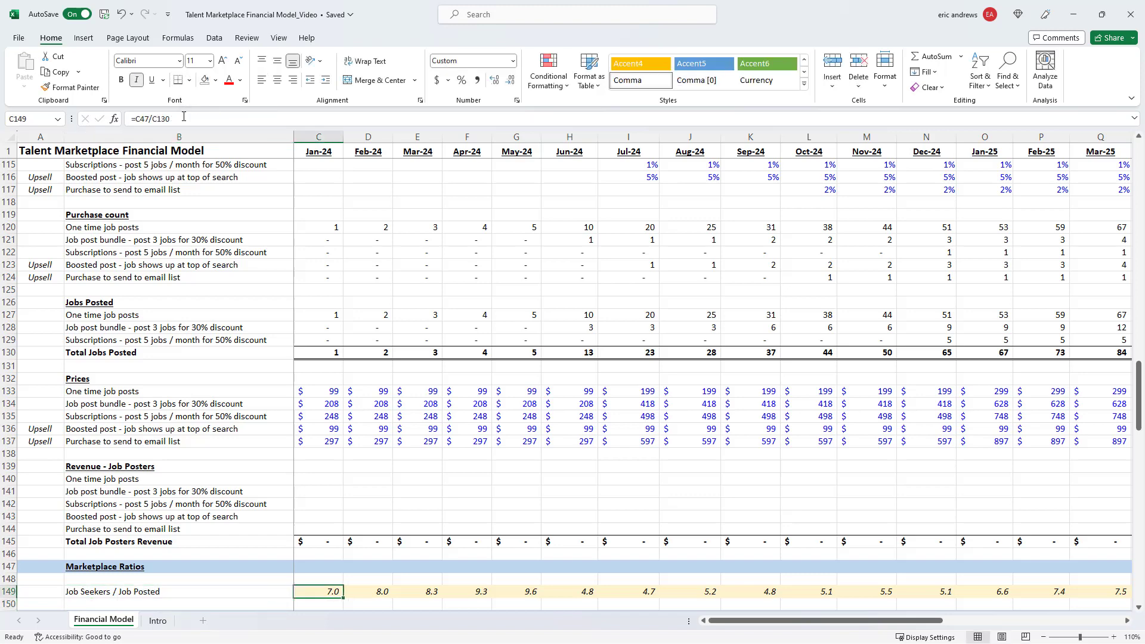
left_click(368, 591)
Calculate the Jan-24 one time job post revenue in C140 as purchase count times price with =C120*C133
scroll(450, 406, "down", 3)
left_click(262, 368)
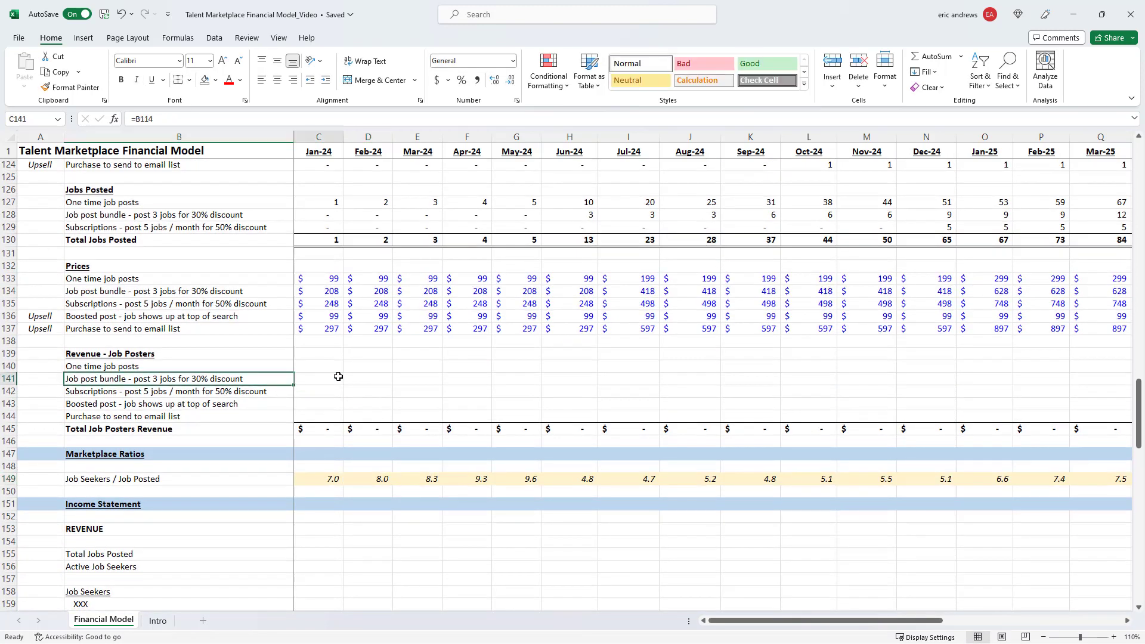
left_click(338, 361)
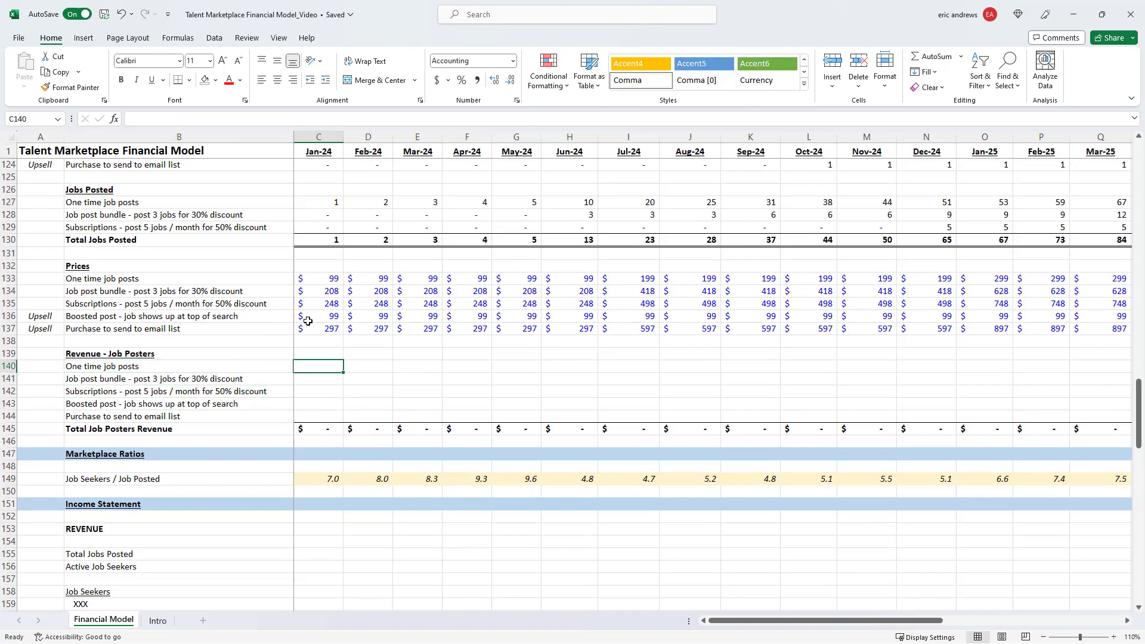
type("=")
scroll(328, 293, "up", 3)
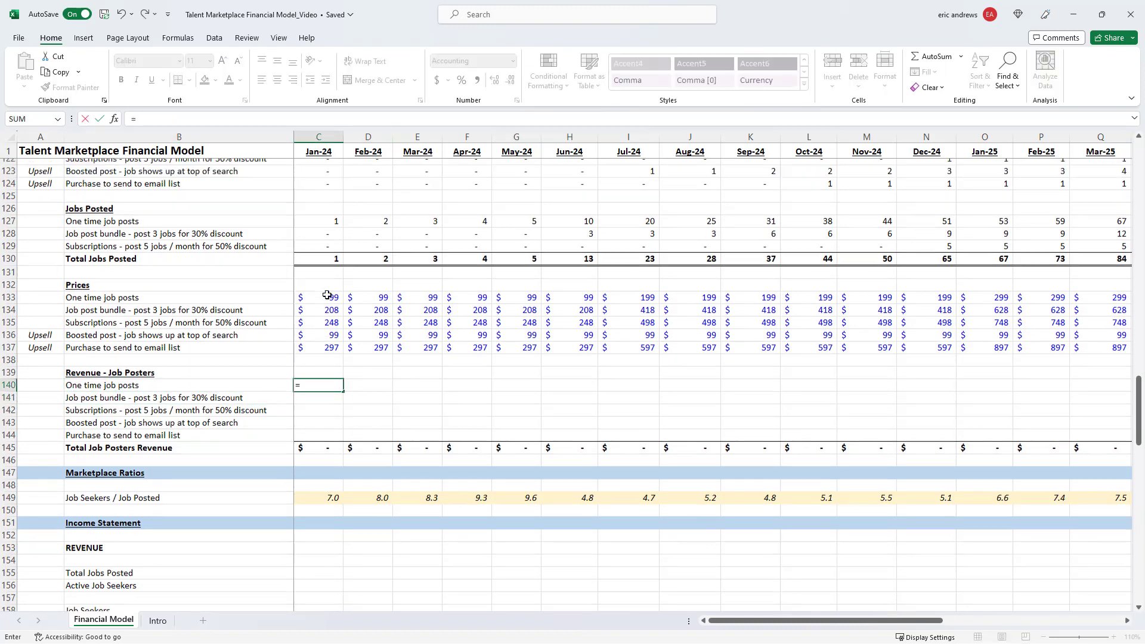
left_click(313, 227)
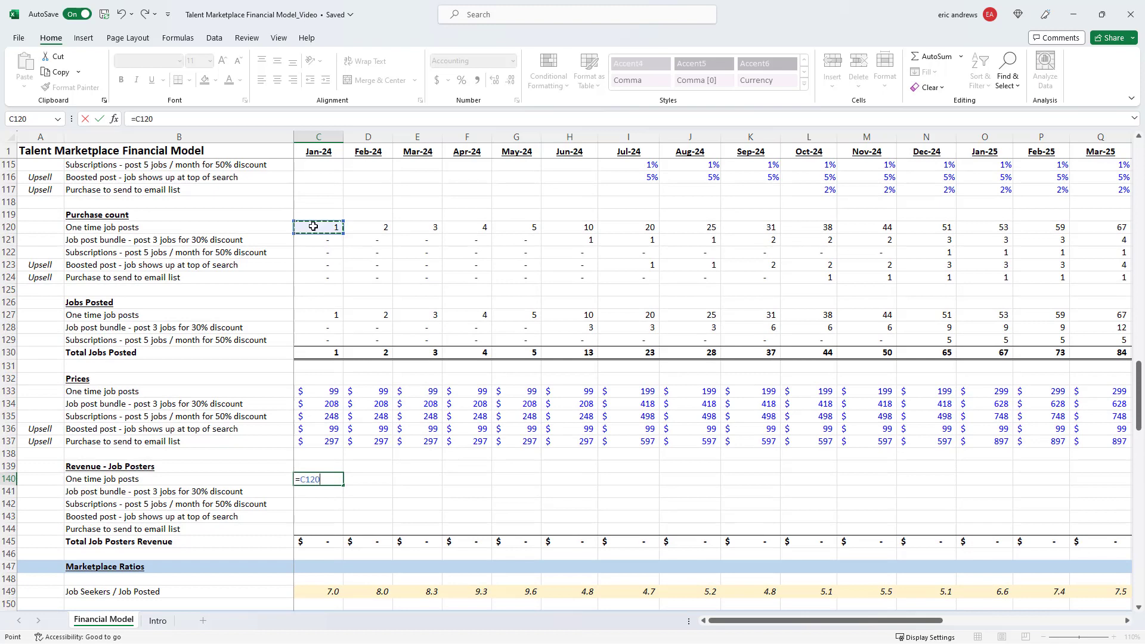
type("*")
left_click(319, 391)
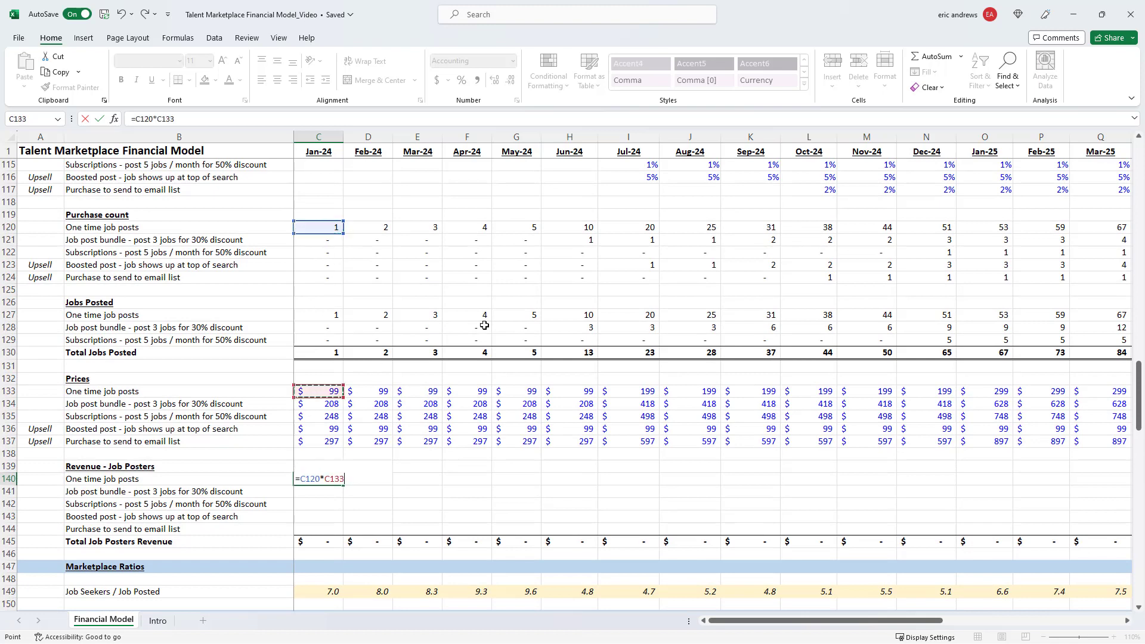
key("ctrl+Return")
Copy the C140 revenue formula down to the bundle, subscription, boosted post and email list rows in C141:C144
key("ctrl+c")
key("Down")
key("ctrl+v")
key("Down")
key("ctrl+v")
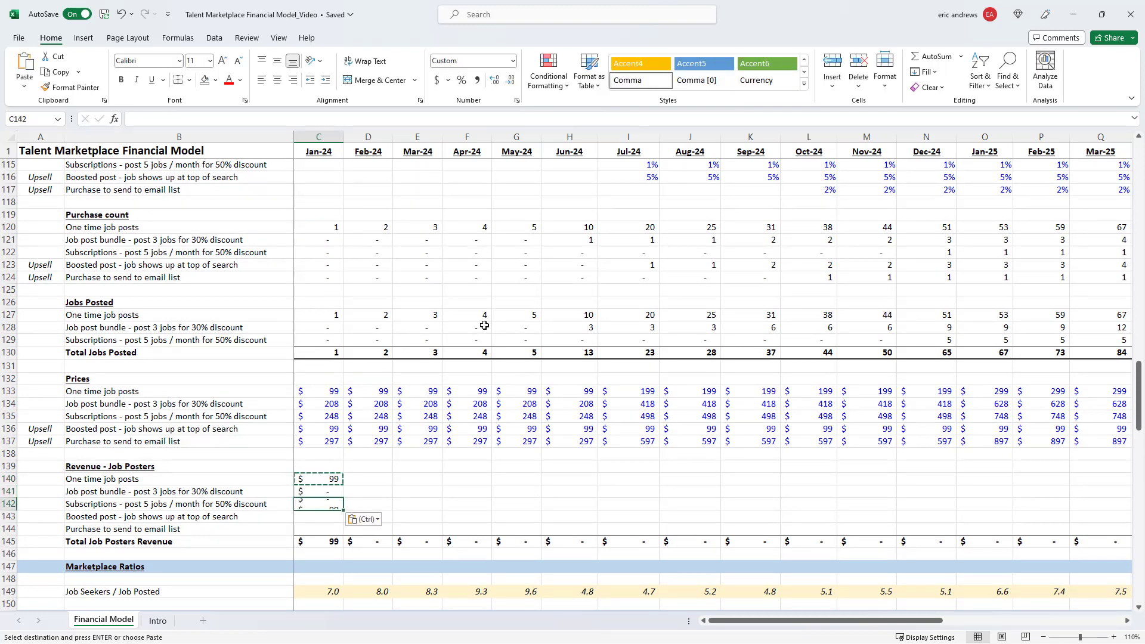
key("Down")
key("ctrl+v")
key("Down")
key("ctrl+v")
Format the Jan-24 revenue cells C141:C144 in comma style with fewer decimals, without the dollar sign
key("Up")
key("Up")
key("Up")
key("shift+Down")
key("shift+Down")
key("shift+Down")
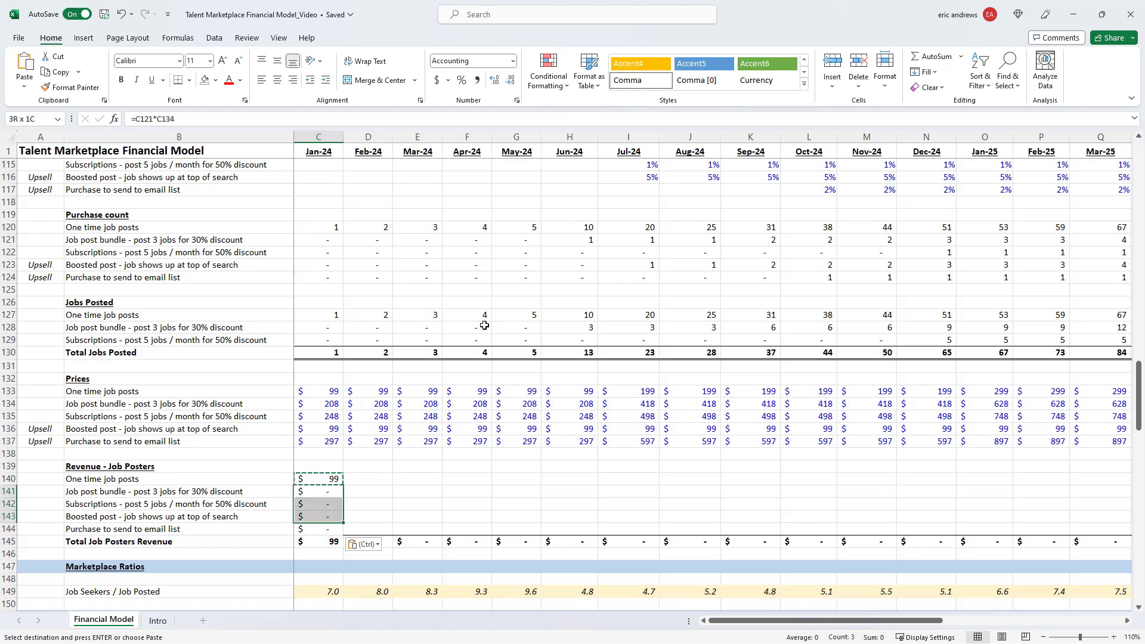
key("alt+h")
key("b")
key("o")
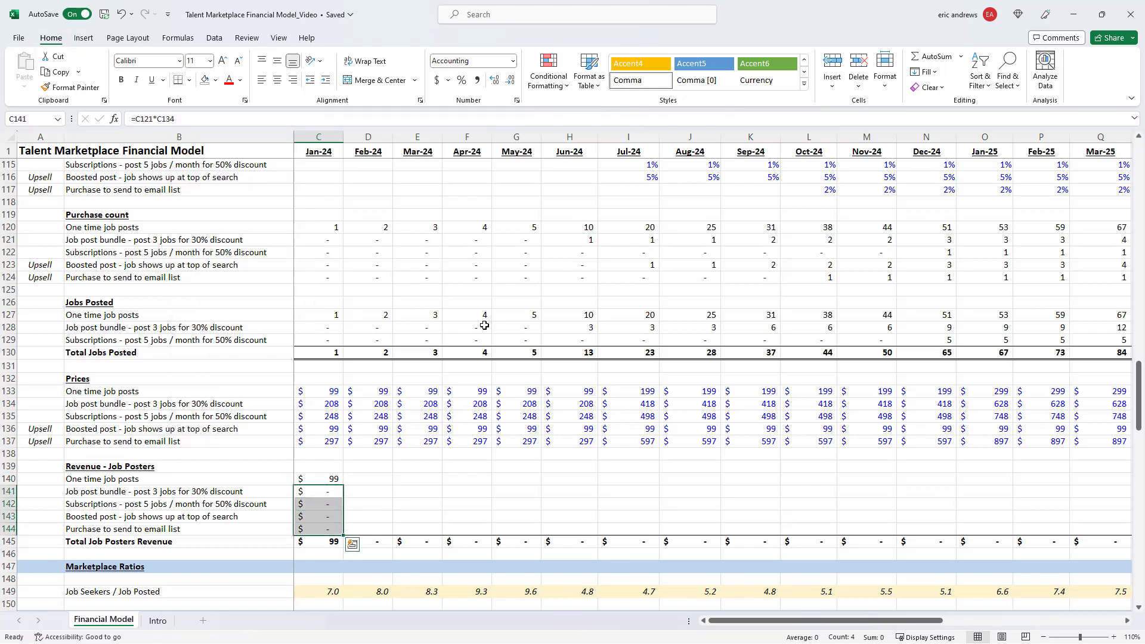
left_click(477, 79)
left_click(510, 81)
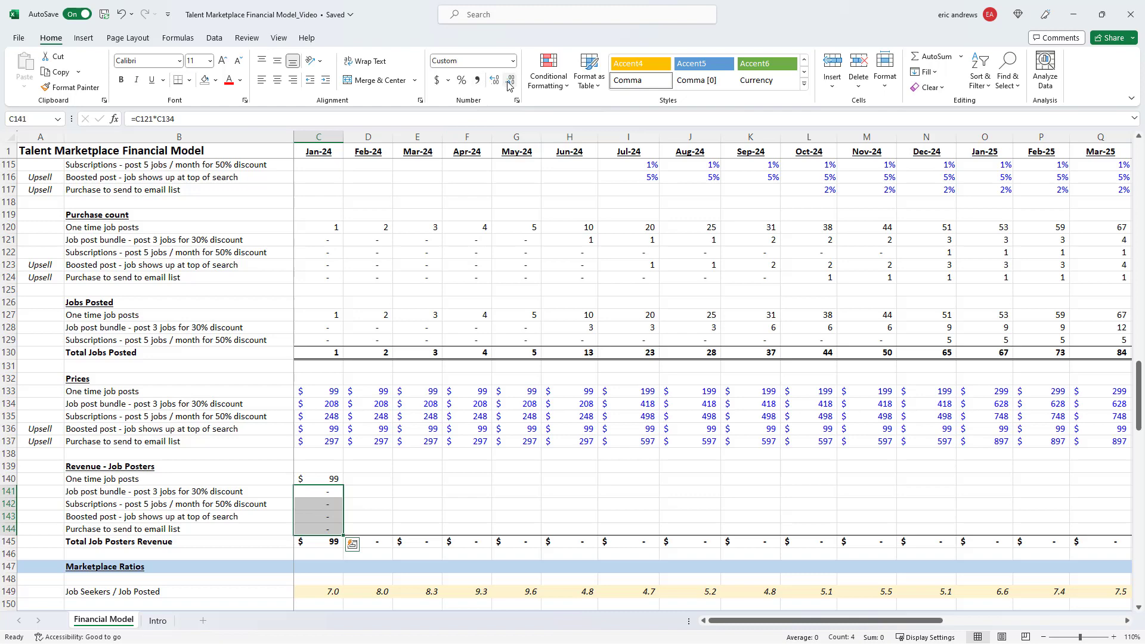
Check the Jan-24 formulas for one time job post revenue in C140 and total job posters revenue in C145
left_click_drag(322, 480, 319, 540)
left_click(320, 477)
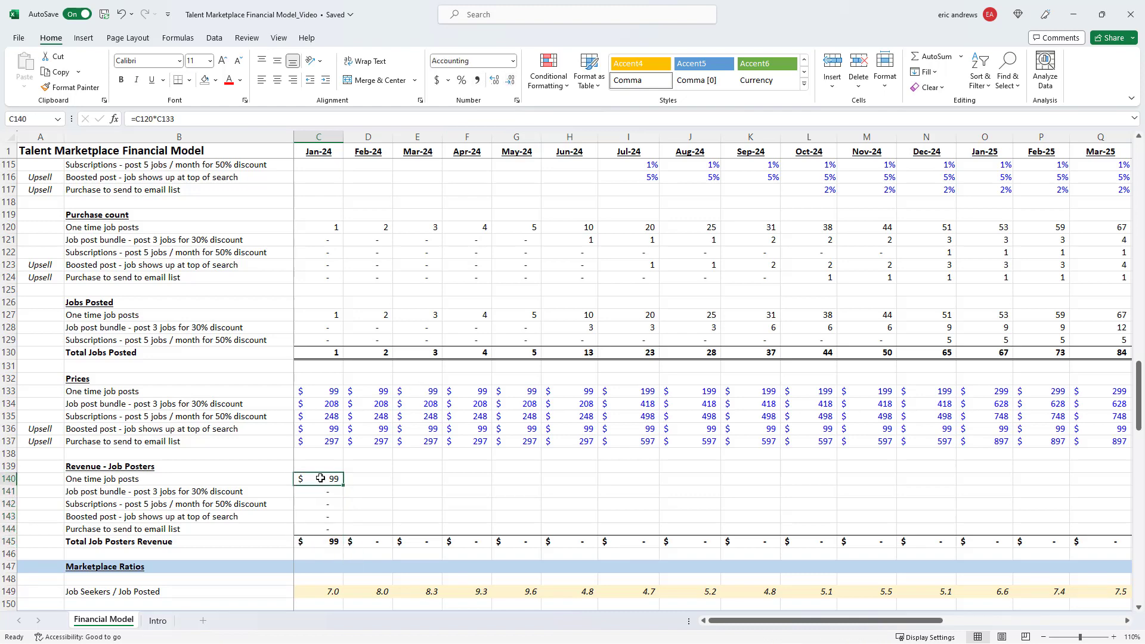
key("ctrl+c")
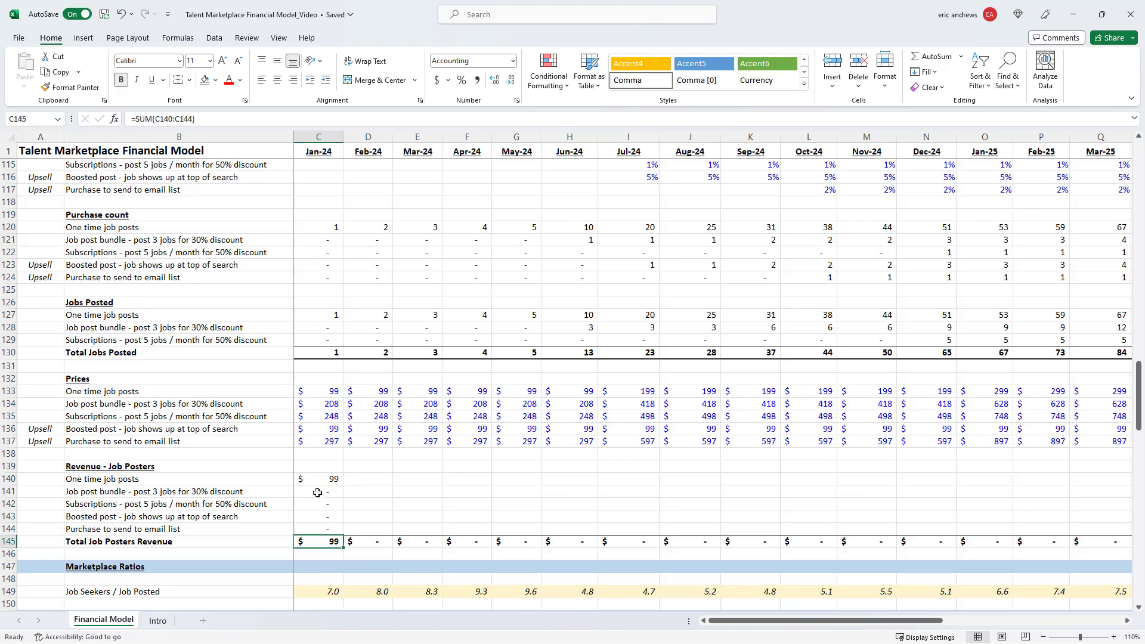
Copy the Jan-24 job posters revenue formulas in C140:C144 across all months through Dec-25 in column Z
left_click_drag(320, 492, 320, 529)
key("ctrl+v")
left_click_drag(328, 480, 320, 528)
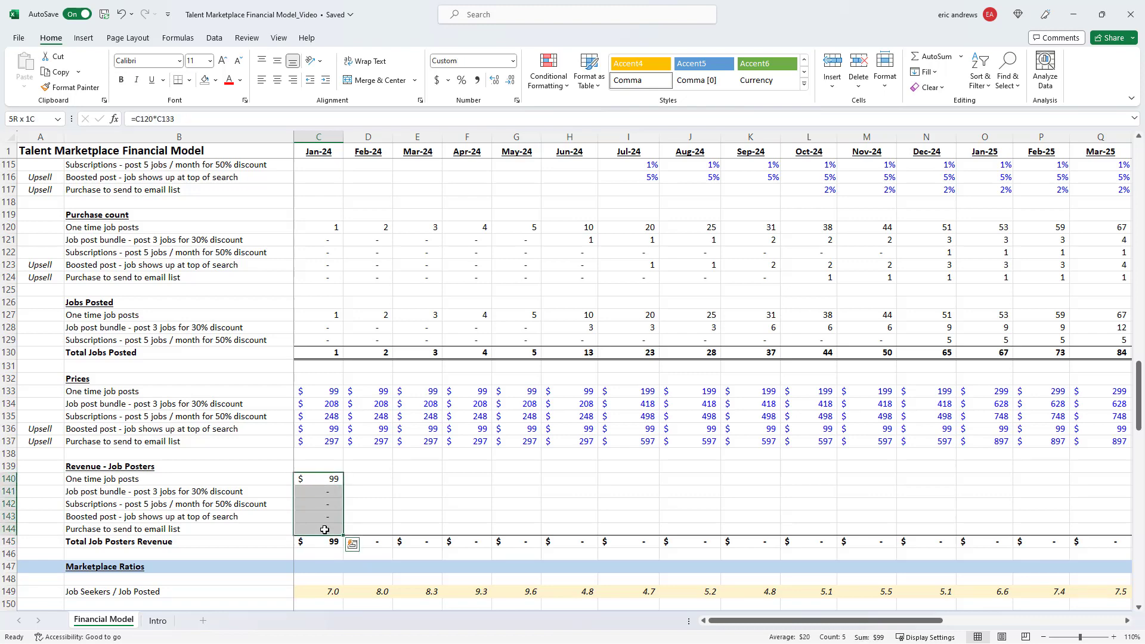
key("ctrl+c")
key("shift+Right")
key("shift+Right")
key("shift+Right")
key("shift+Right")
key("shift+Right")
key("shift+Right")
key("shift+Right")
key("shift+Right")
key("shift+Right")
key("shift+Right")
key("shift+Right")
key("shift+Right")
key("shift+Right")
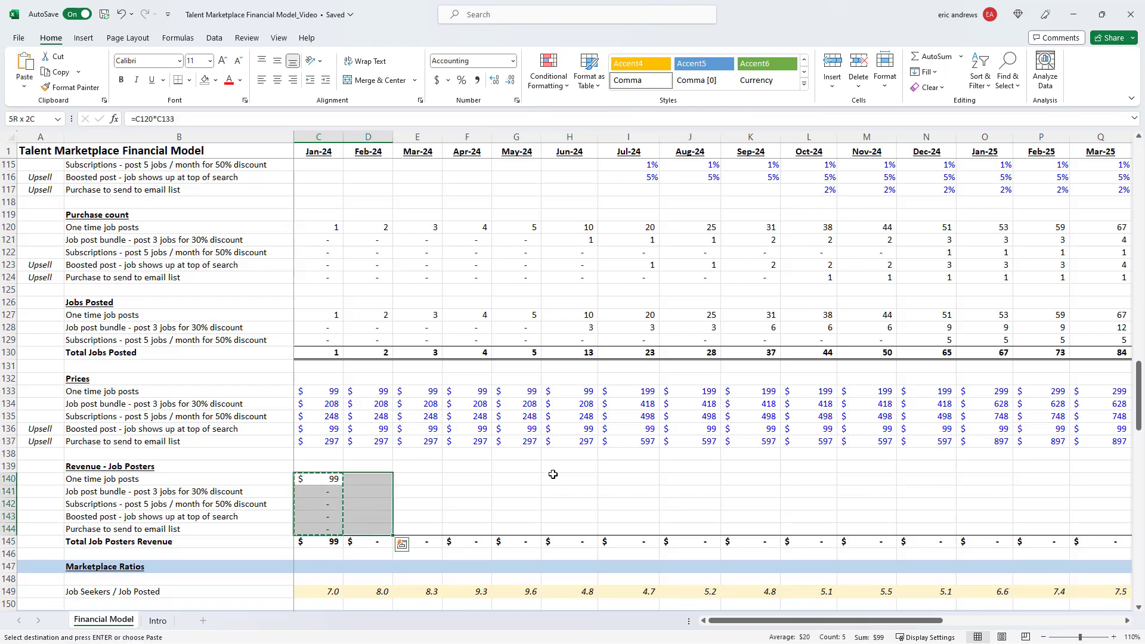
key("shift+Right")
key("shift+Right")
key("shift+Right")
key("shift+Right")
key("shift+Right")
key("shift+Right")
key("shift+Right")
key("shift+Right")
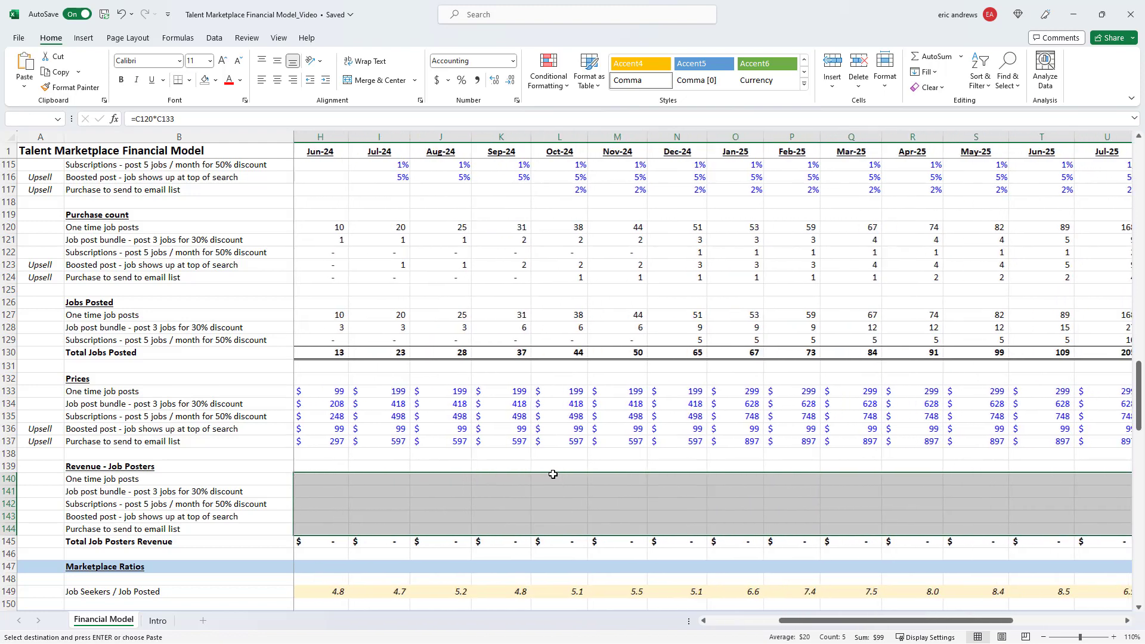
key("shift+Right")
key("shift+Right")
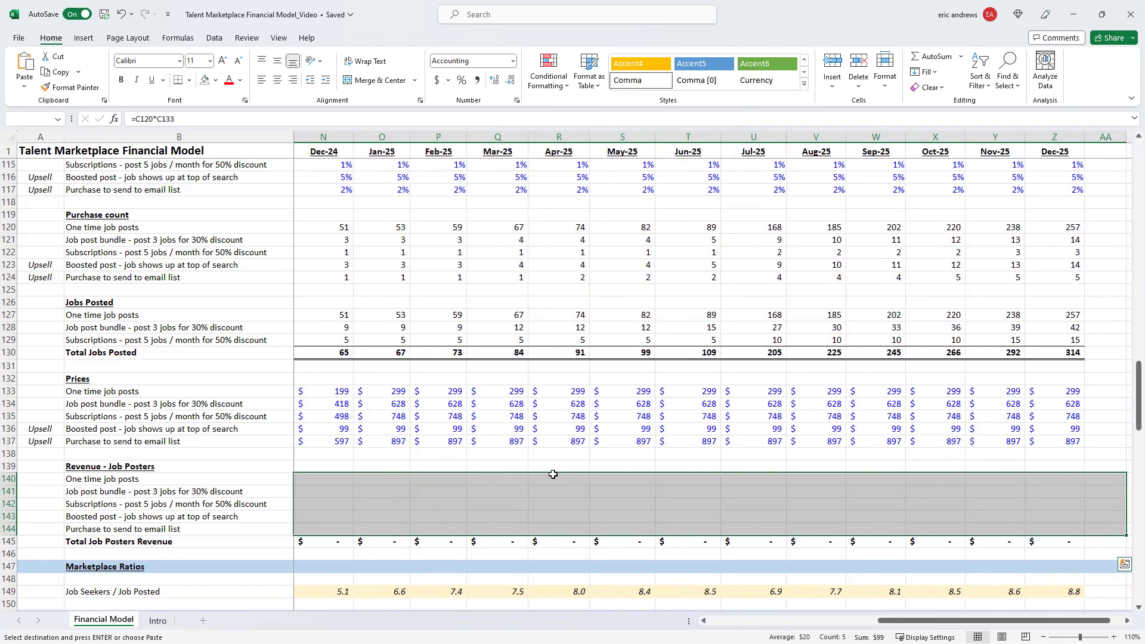
key("ctrl+v")
key("Escape")
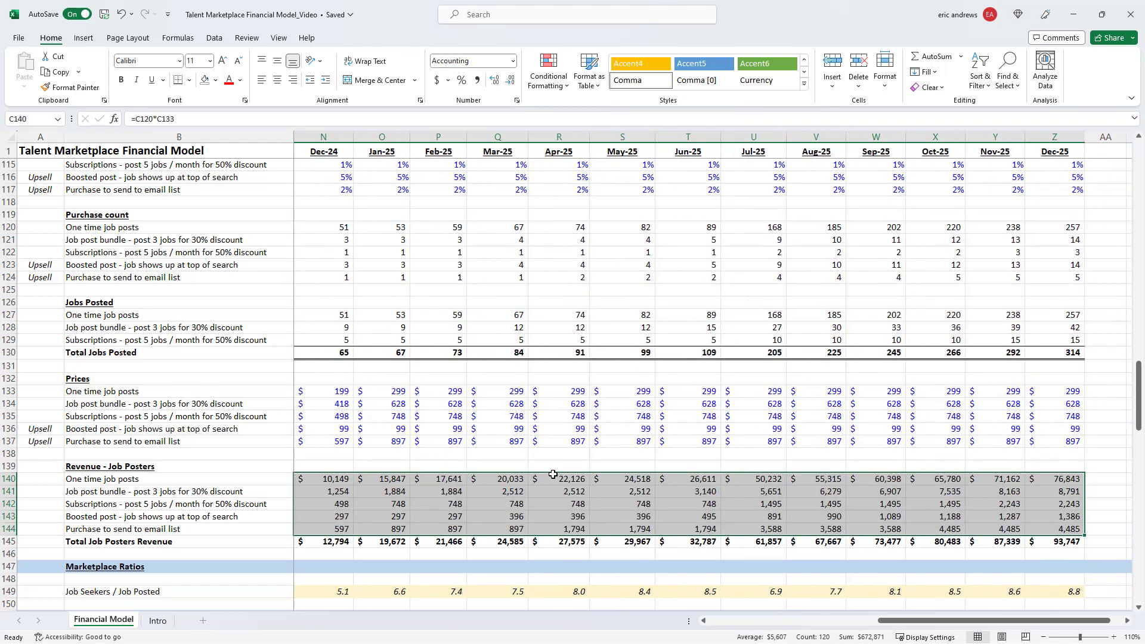
key("Left")
key("Right")
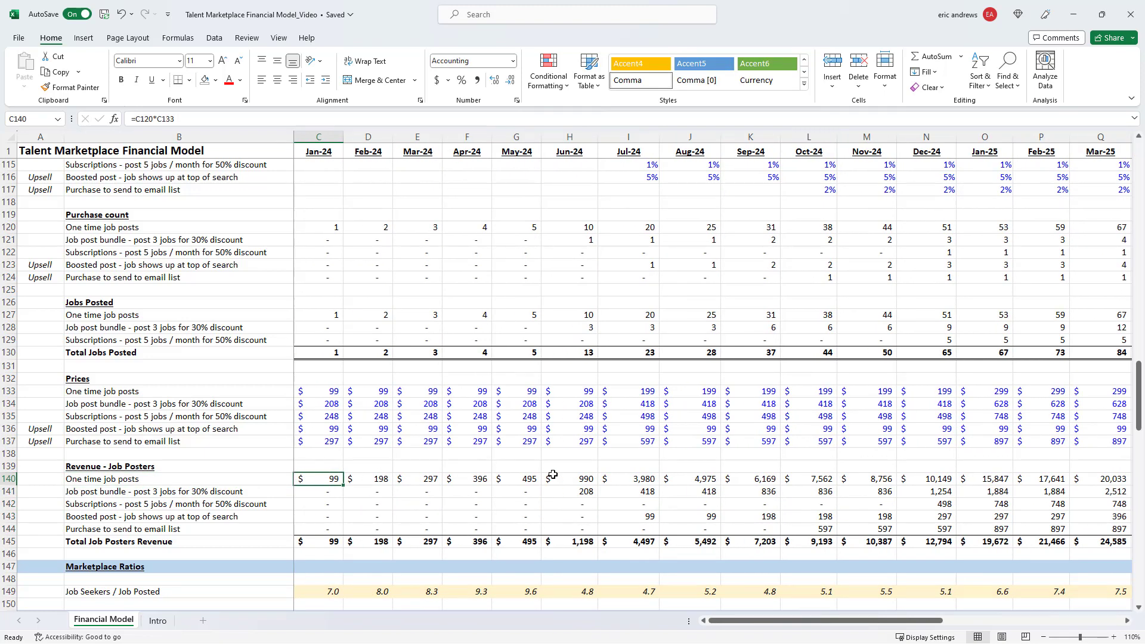
Compare the Feb-24 subscription price formula in D135 with the subscription revenue formula in D142
left_click(383, 418)
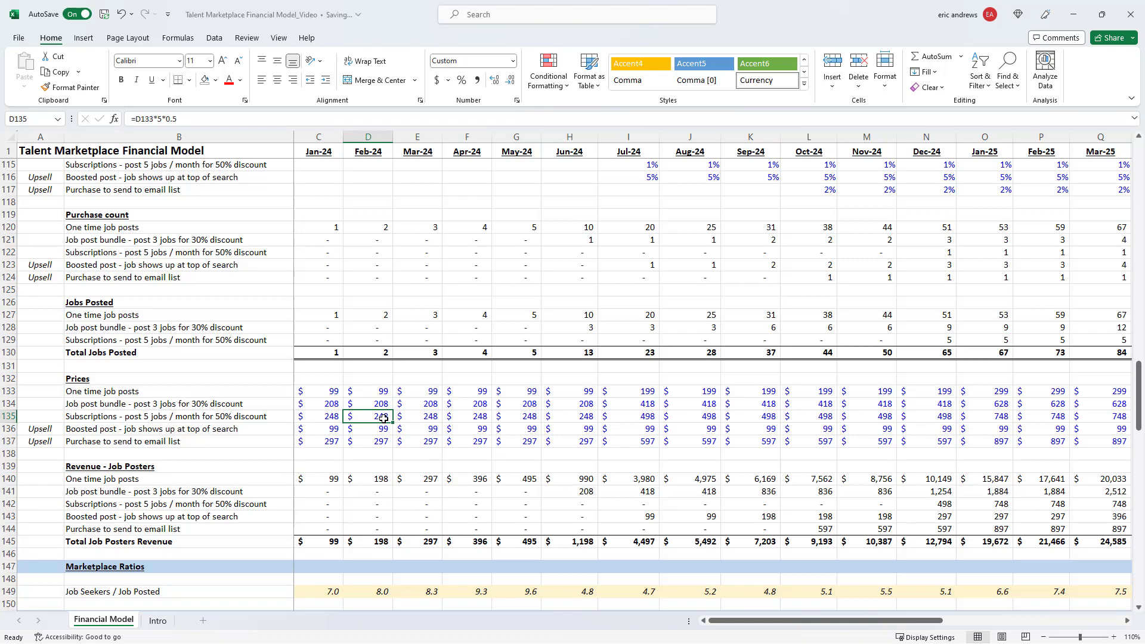
left_click(379, 501)
left_click(380, 415)
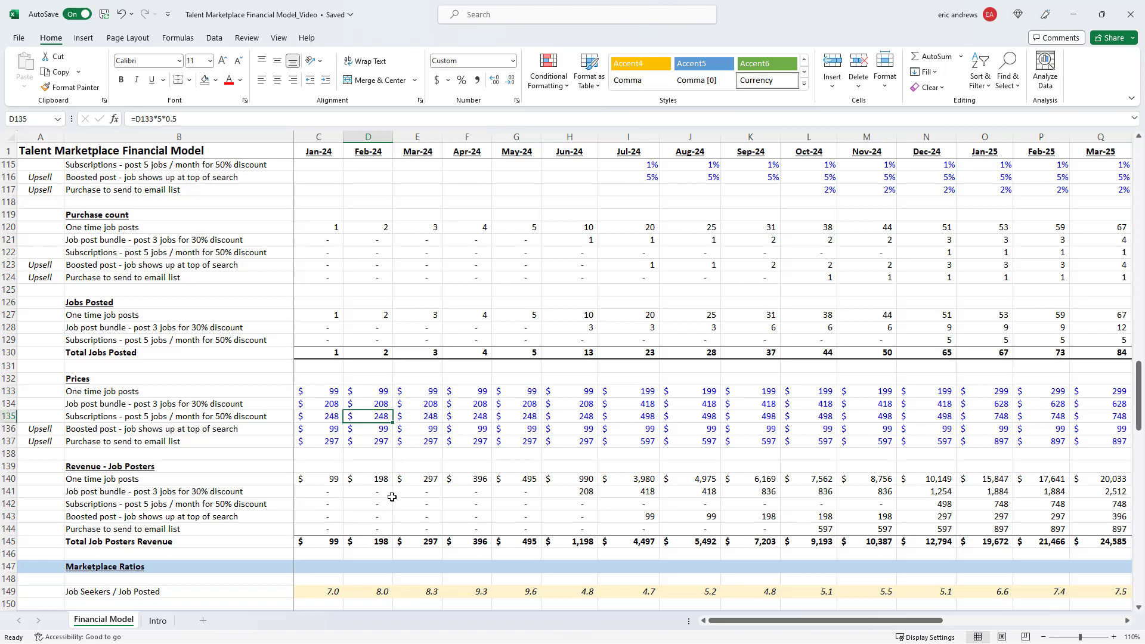
left_click(389, 501)
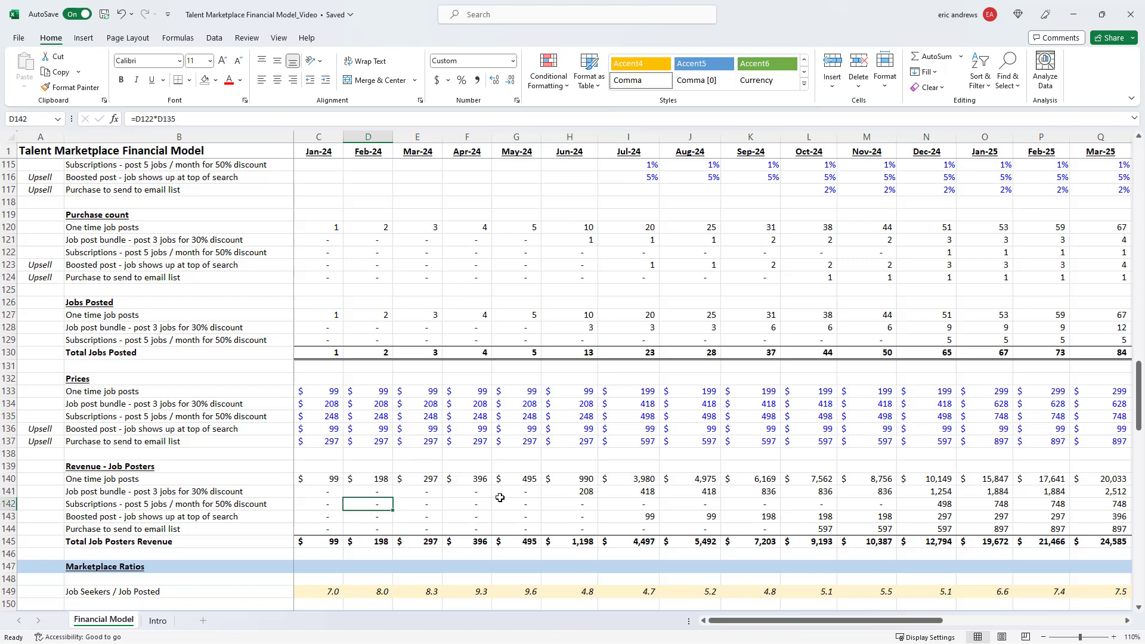
Test a Feb-24 subscription price of 500 in D135, and undo it
left_click(389, 416)
type("500")
key("Return")
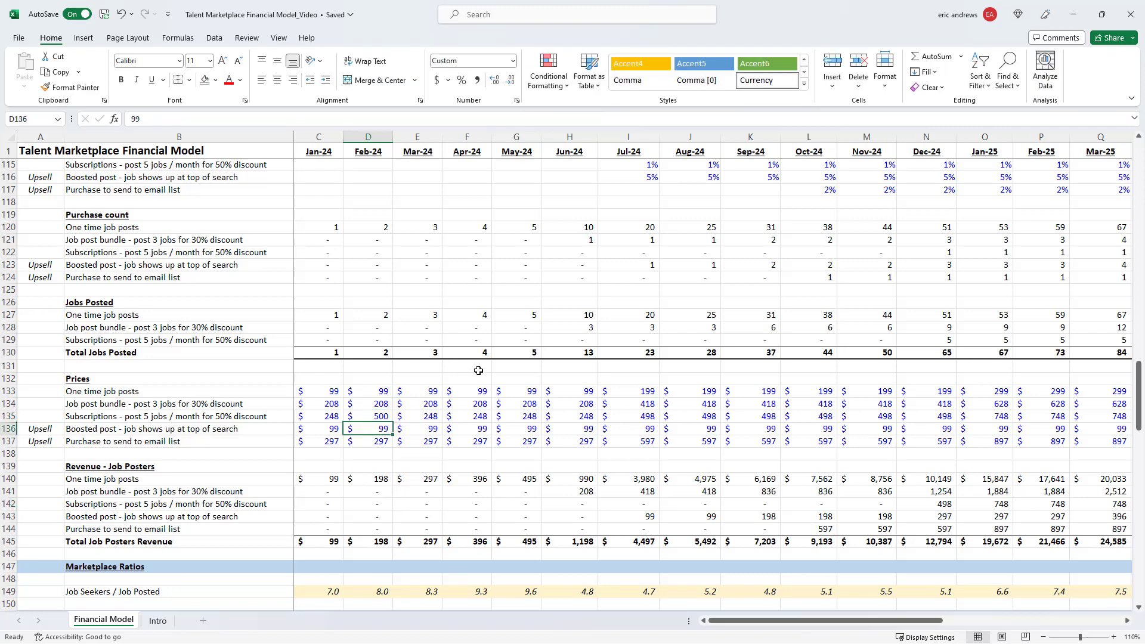
key("Up")
key("ctrl+z")
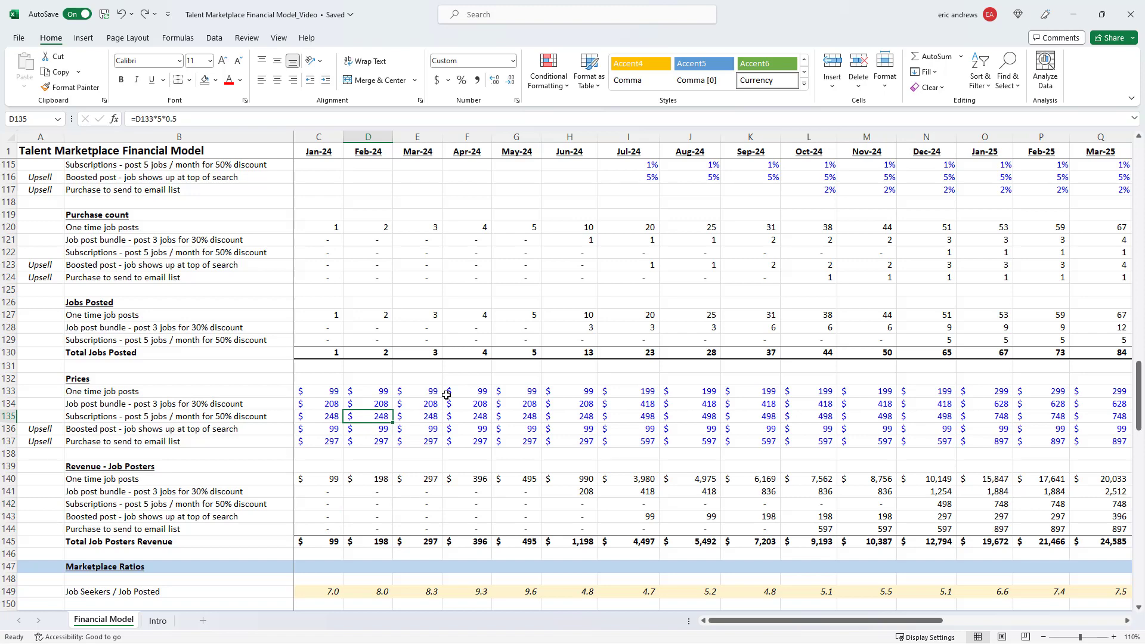
Test a Sep-24 one time job post price of 500 in K133, and undo it
left_click(762, 391)
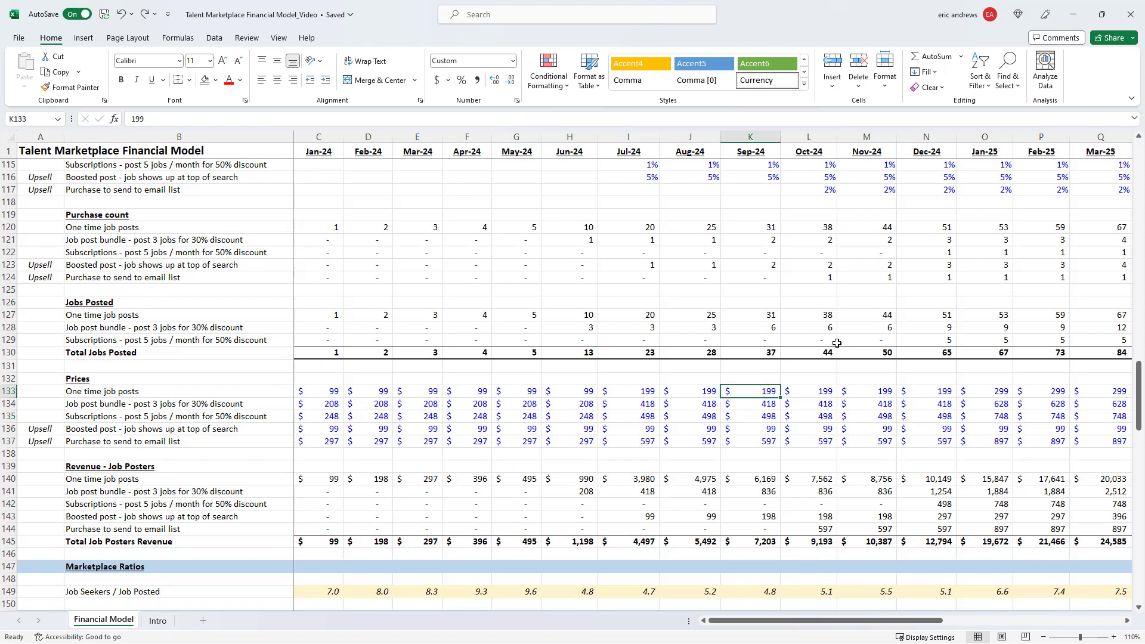
type("500")
key("ctrl+Return")
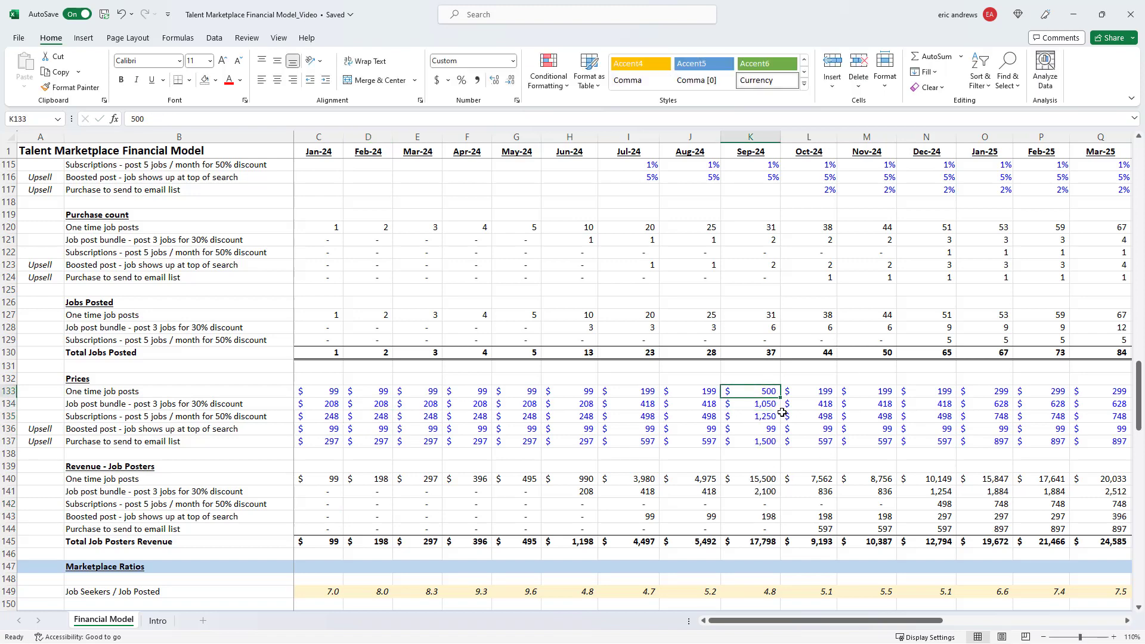
key("ctrl+z")
key("Down")
key("Down")
key("Down")
Check the Sep-24 one time job post revenue formula in K140 against its purchase count in K120 and price in K133
left_click(759, 480)
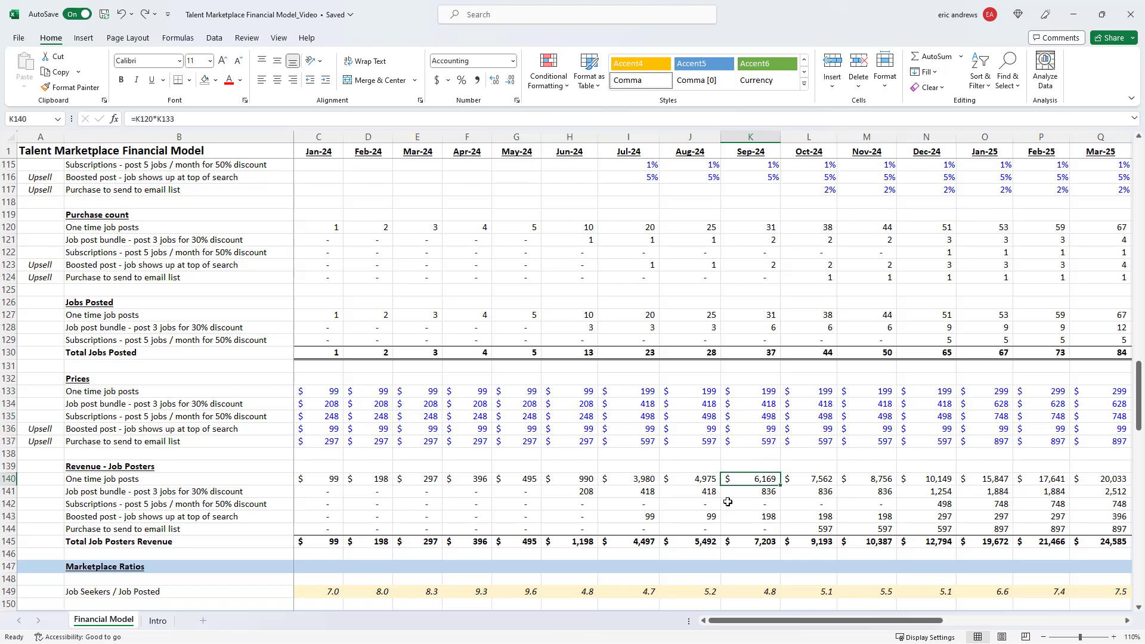
left_click(455, 113)
key("Return")
key("Up")
left_click(764, 393)
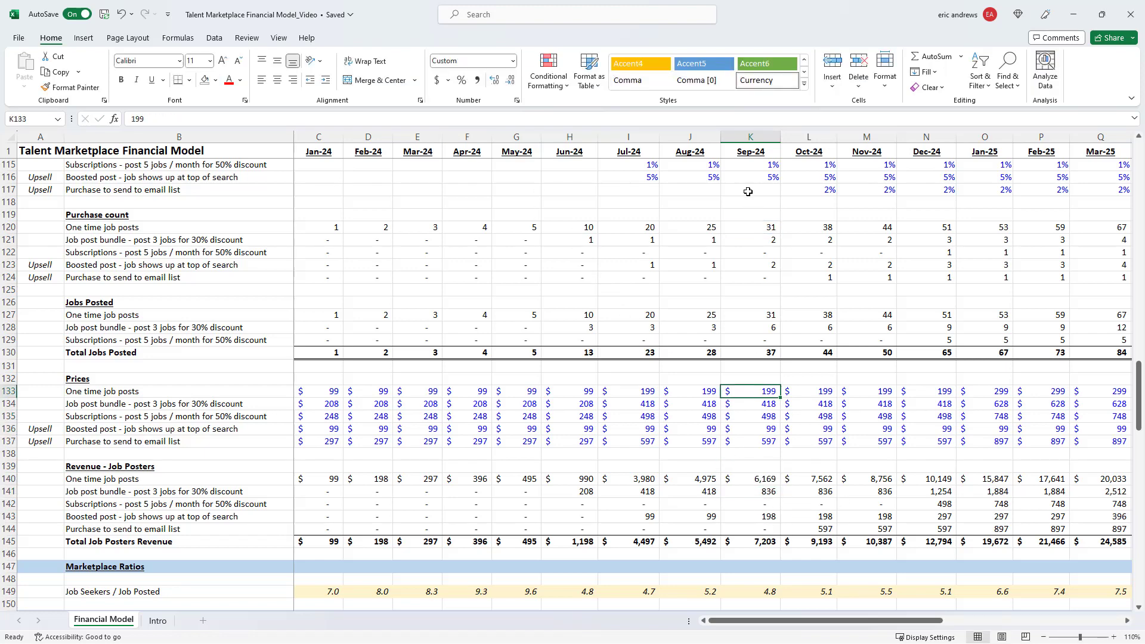
left_click(753, 226)
left_click(757, 390)
key("Down")
key("Down")
key("Down")
key("Down")
key("Down")
key("Down")
key("Down")
key("Down")
key("Down")
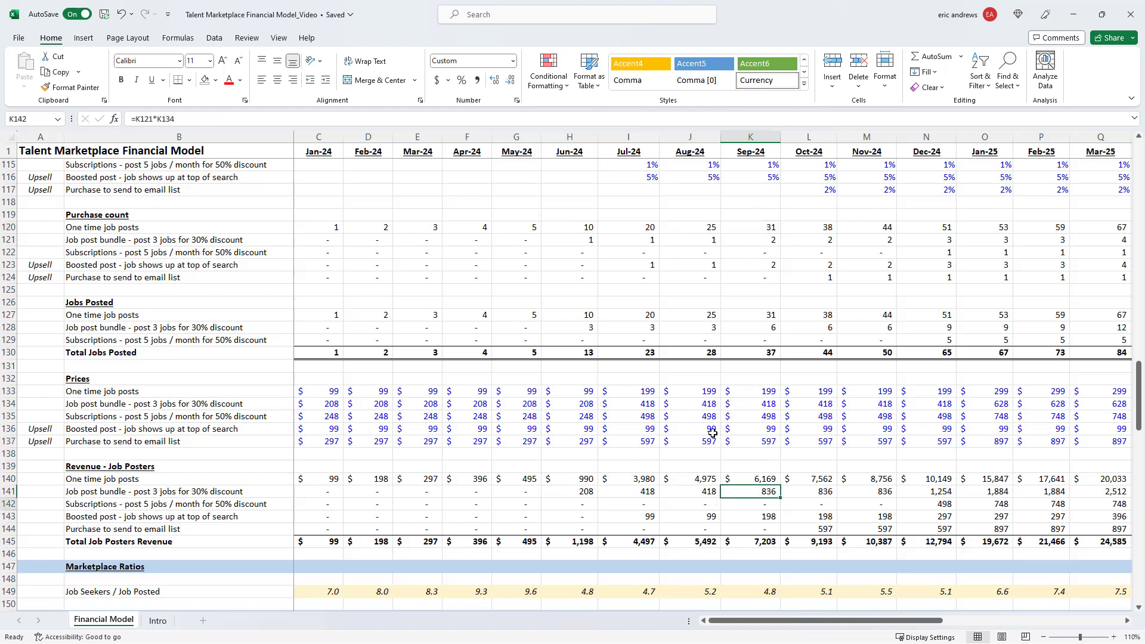
Review the Total Job Posters Revenue in row 145 across the months from Jan-24 into early 2025
key("Down")
key("Down")
key("Down")
key("Left")
key("Left")
key("Left")
key("Left")
key("Left")
key("Left")
key("Left")
key("Left")
key("Left")
key("Left")
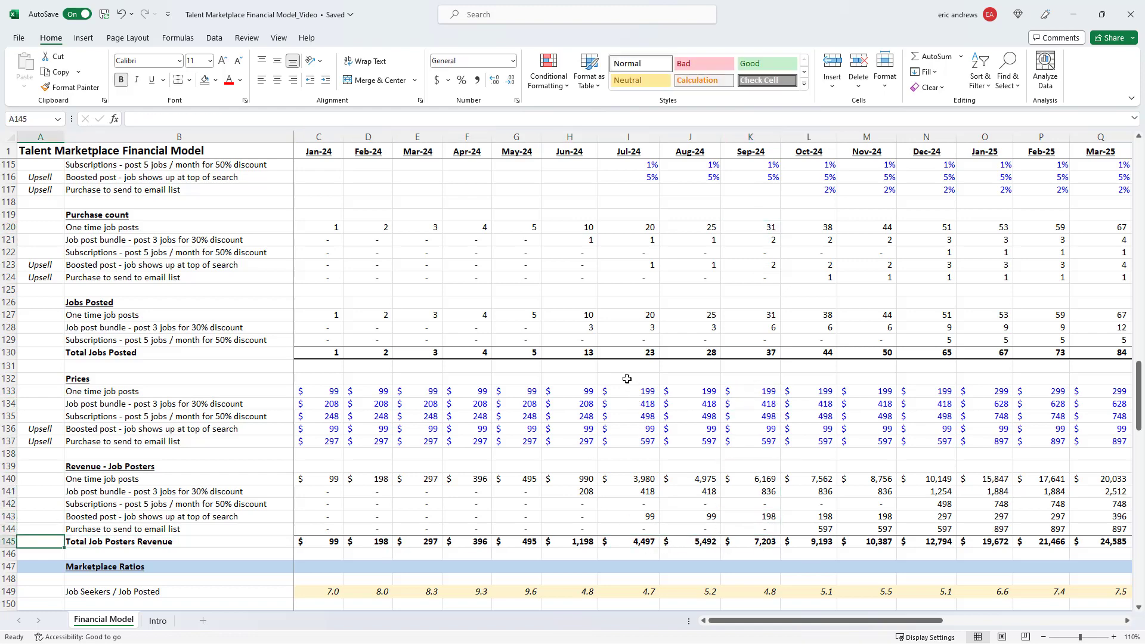
key("Right")
key("Right")
key("Right")
key("Right")
key("Right")
key("Right")
key("Right")
key("Right")
key("Right")
key("Right")
key("Right")
key("Right")
key("Right")
key("Right")
key("Right")
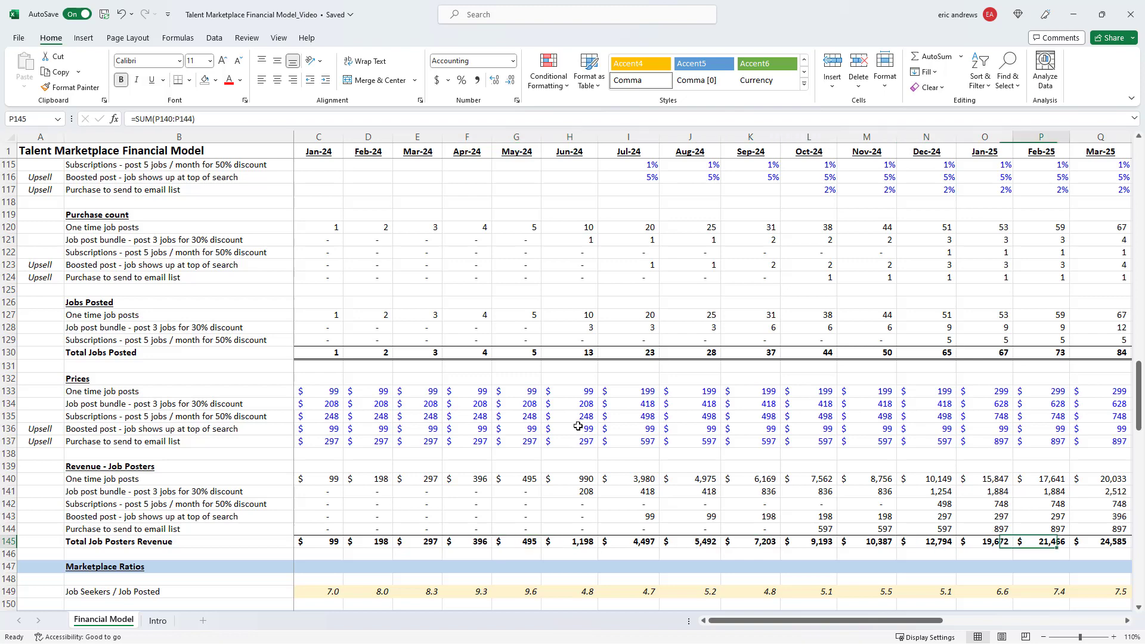
key("Left")
key("Left")
key("Left")
key("Left")
key("Left")
key("Left")
key("Left")
key("Left")
key("Left")
key("Left")
key("Left")
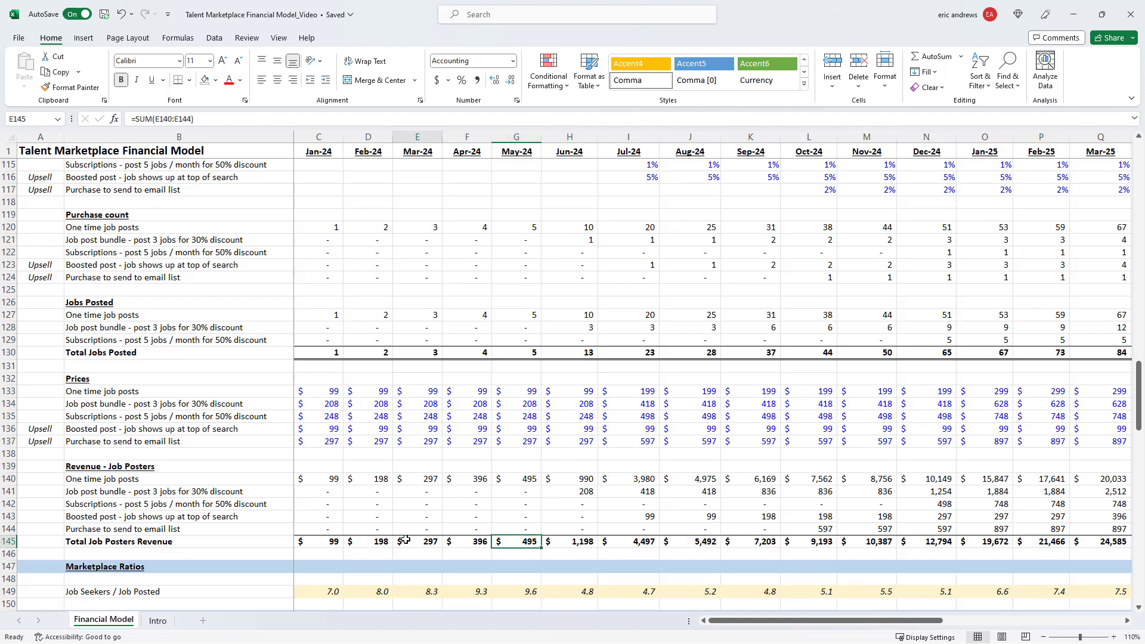
Examine the 2024 monthly job posters revenue totals through Dec-24 alongside the employer acquisition and purchase figures behind them
left_click(436, 313)
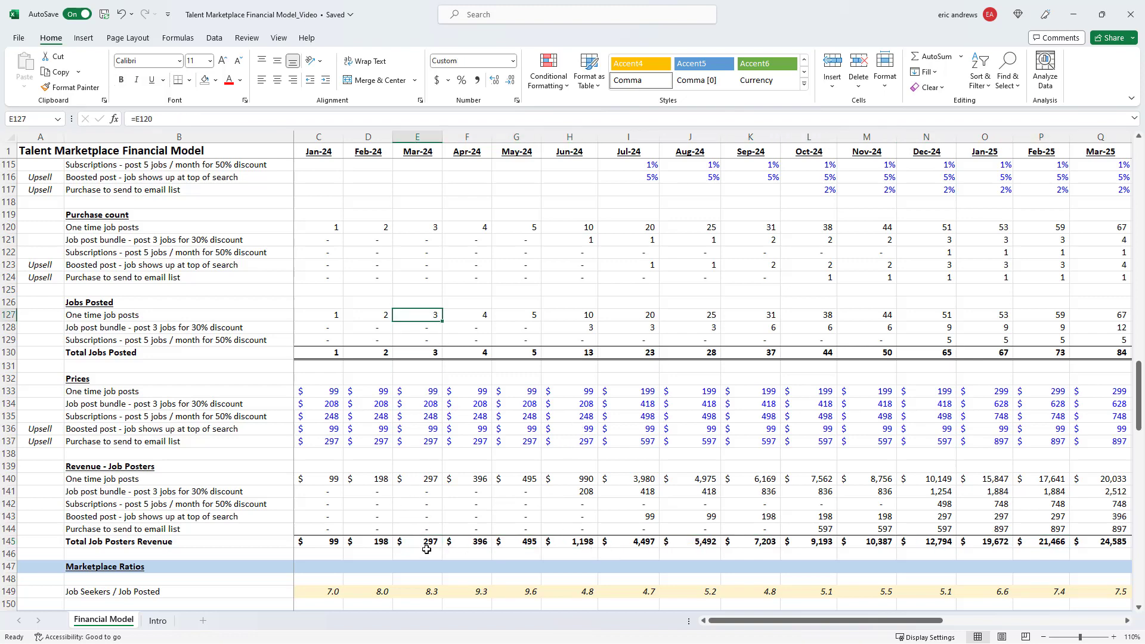
left_click(426, 549)
left_click(486, 545)
left_click(576, 543)
left_click(671, 542)
left_click(765, 542)
left_click(839, 542)
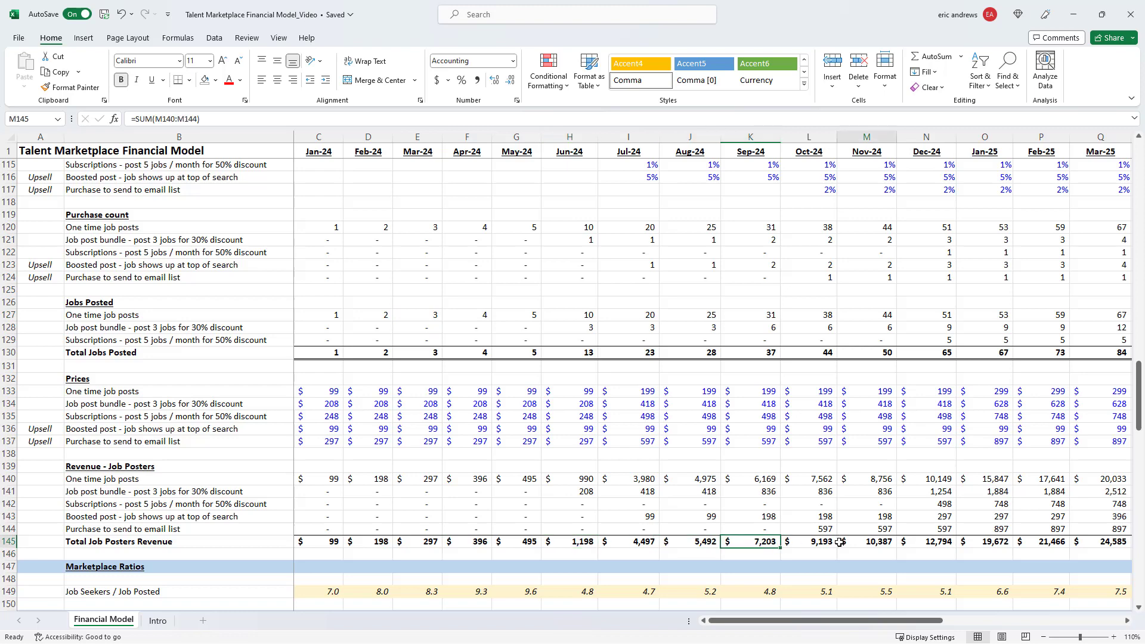
left_click(930, 541)
scroll(942, 438, "up", 17)
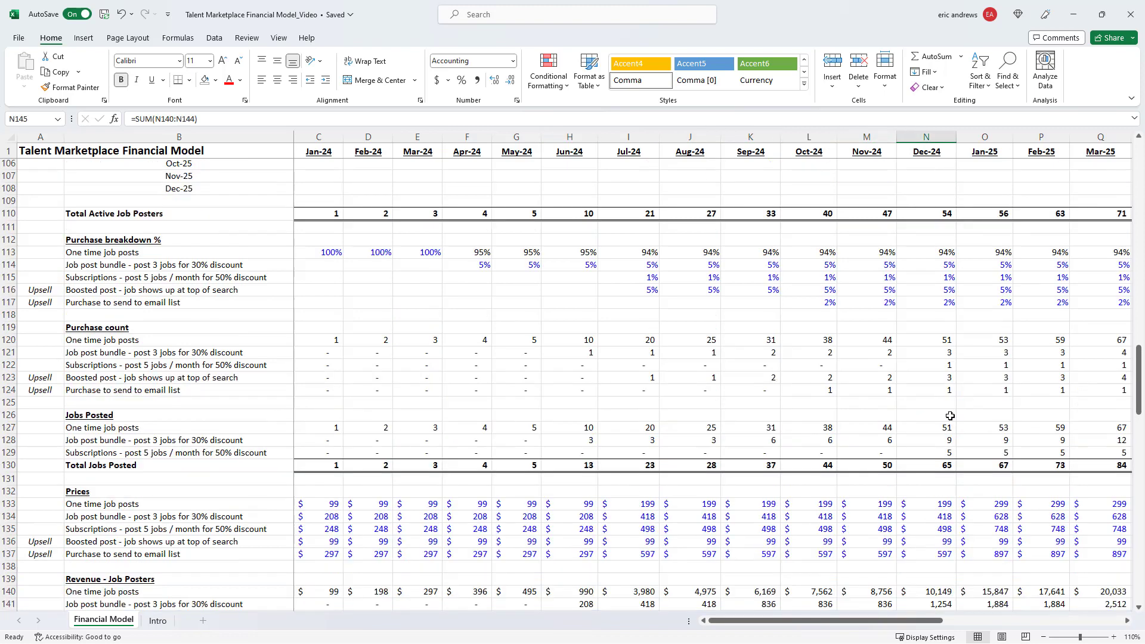
scroll(917, 401, "up", 4)
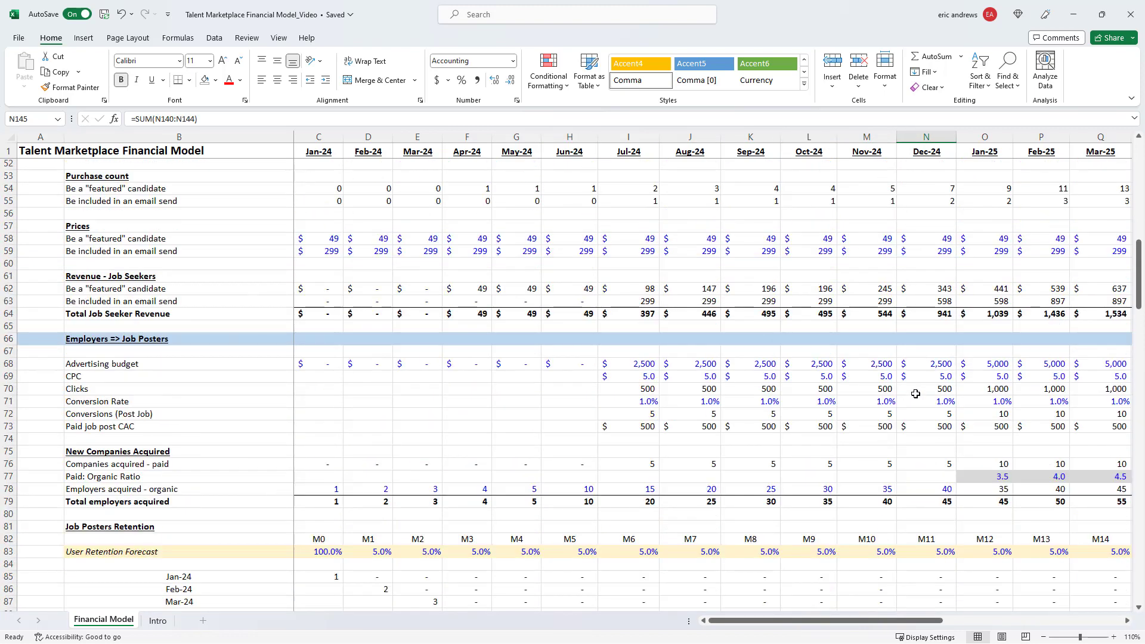
scroll(928, 327, "down", 20)
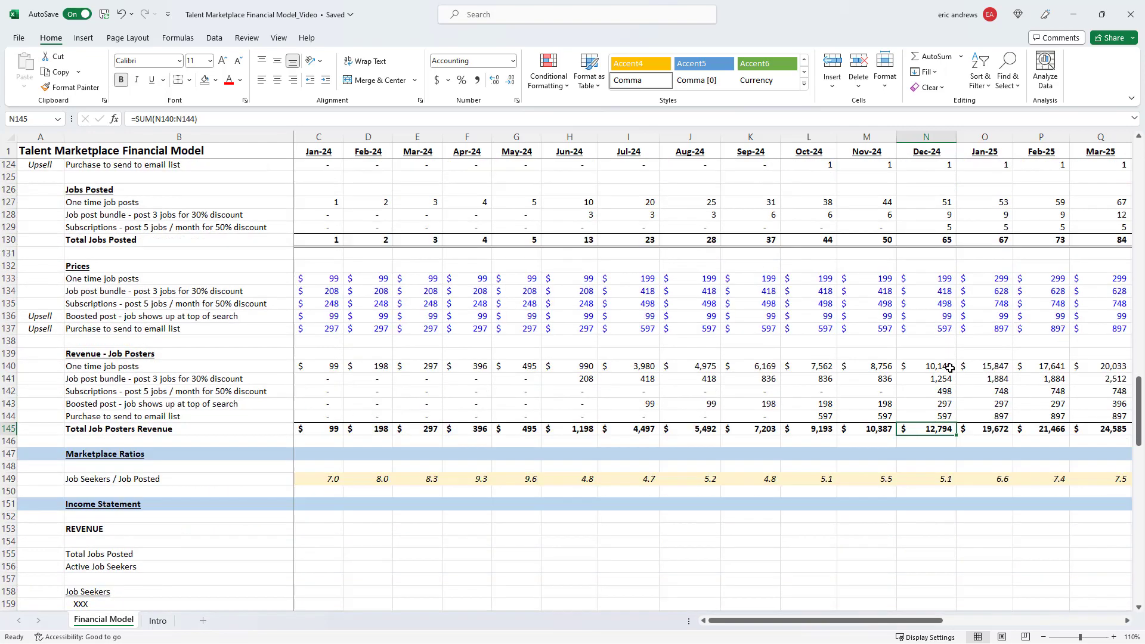
Review the 2025 job posters revenue totals through Dec-25 and compare the Dec-25 total with total jobs posted in Z130
key("Right")
key("Right")
key("Right")
key("Right")
key("Right")
key("Right")
key("Right")
key("Right")
key("Right")
key("Right")
key("Right")
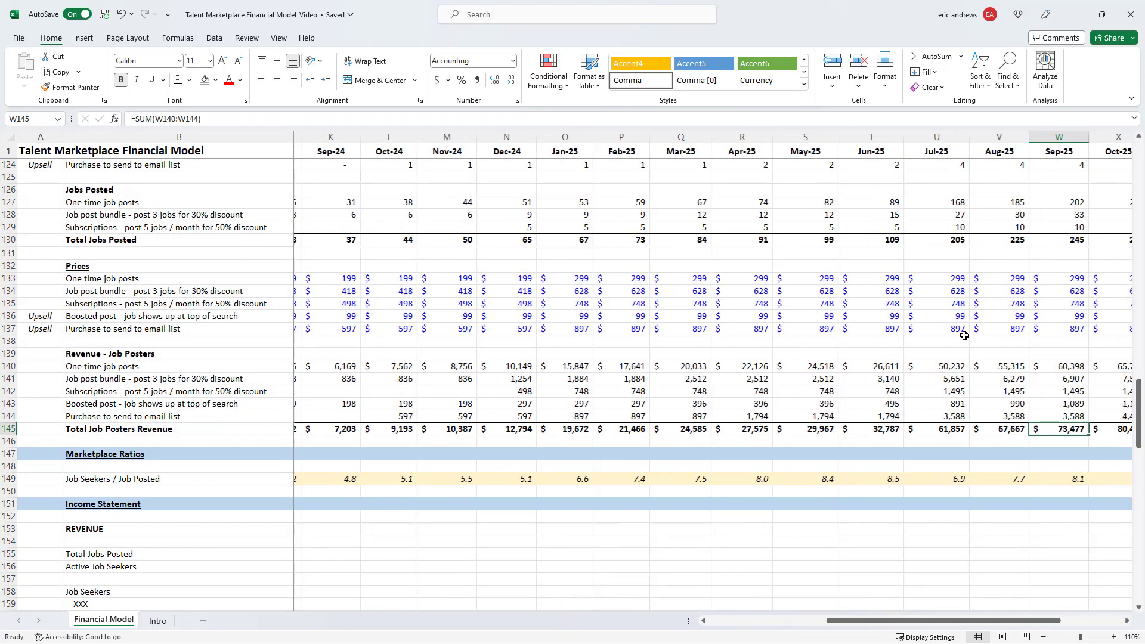
key("Right")
left_click(1055, 380)
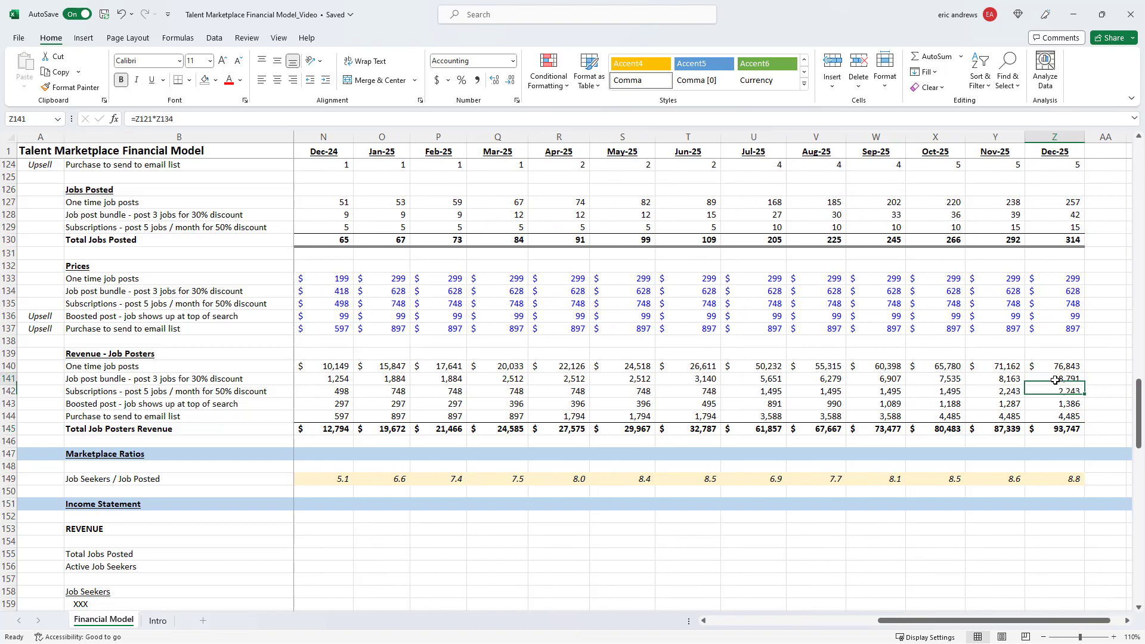
left_click(1050, 430)
key("Left")
key("Right")
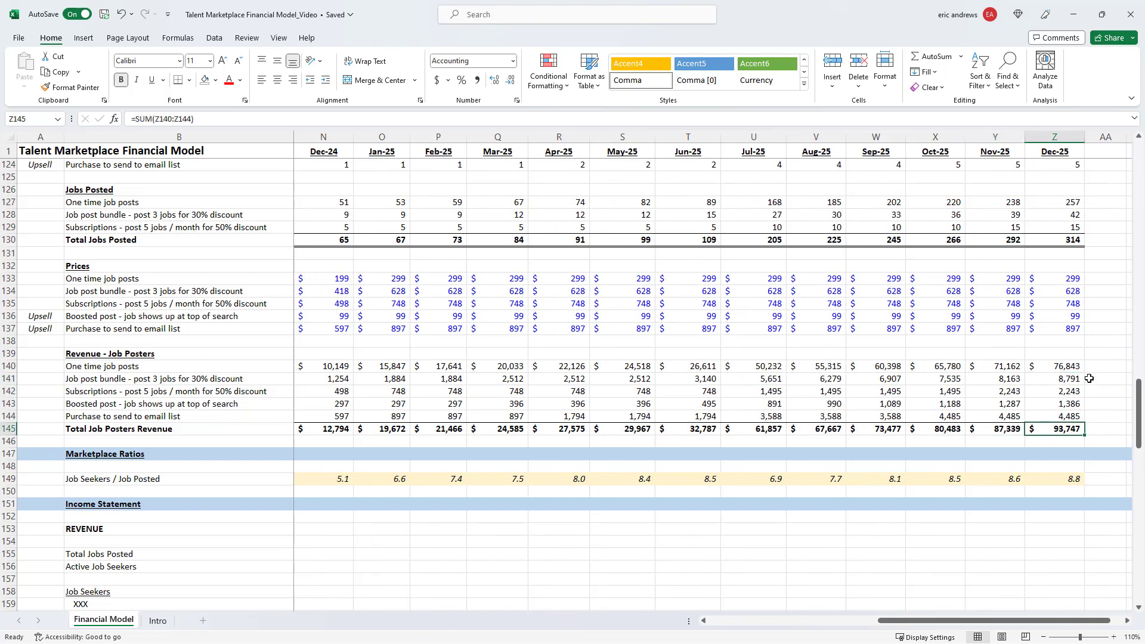
key("Left")
key("Right")
left_click(1065, 243)
left_click(1066, 431)
key("ctrl+Left")
key("Right")
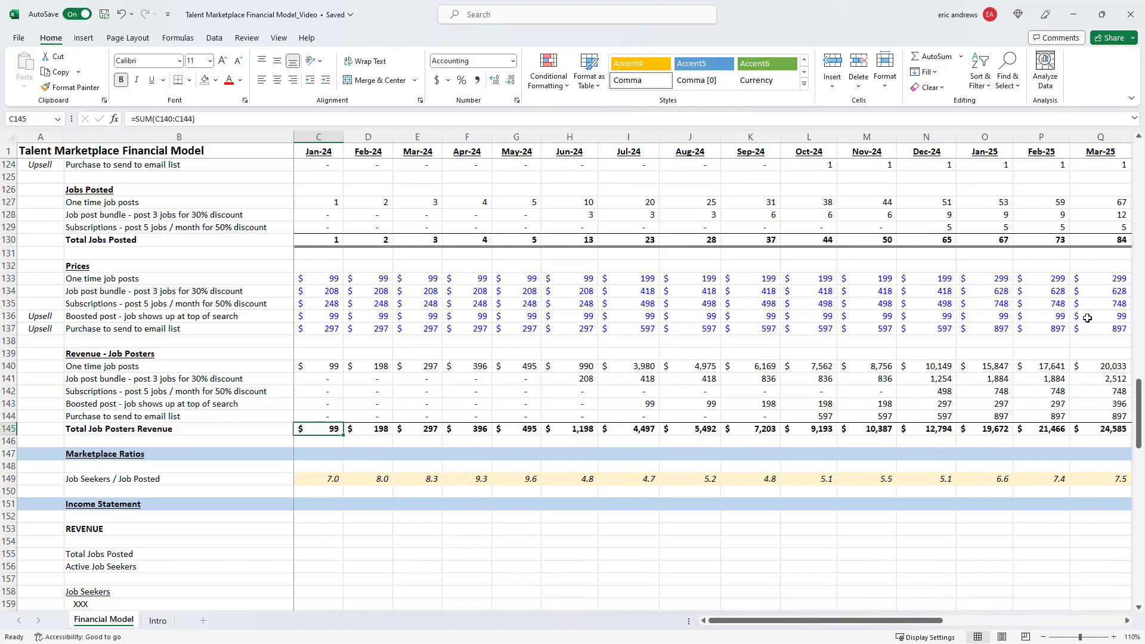
Link the Jan-24 Total Jobs Posted cell C155 in the Income Statement to the jobs posted total in C130
scroll(459, 444, "down", 7)
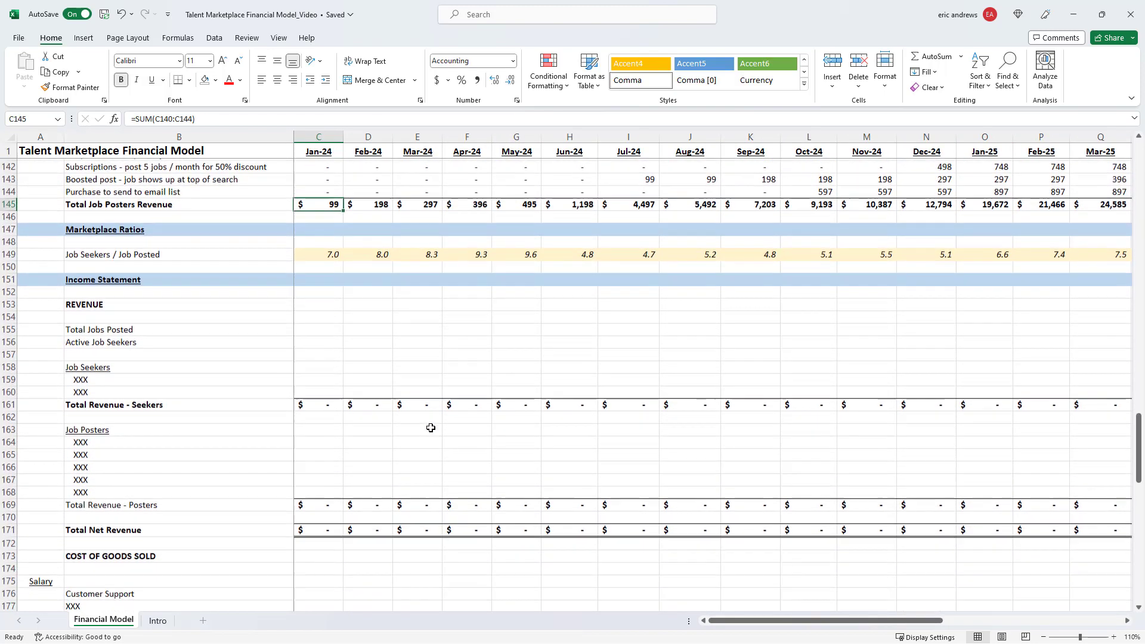
left_click(318, 286)
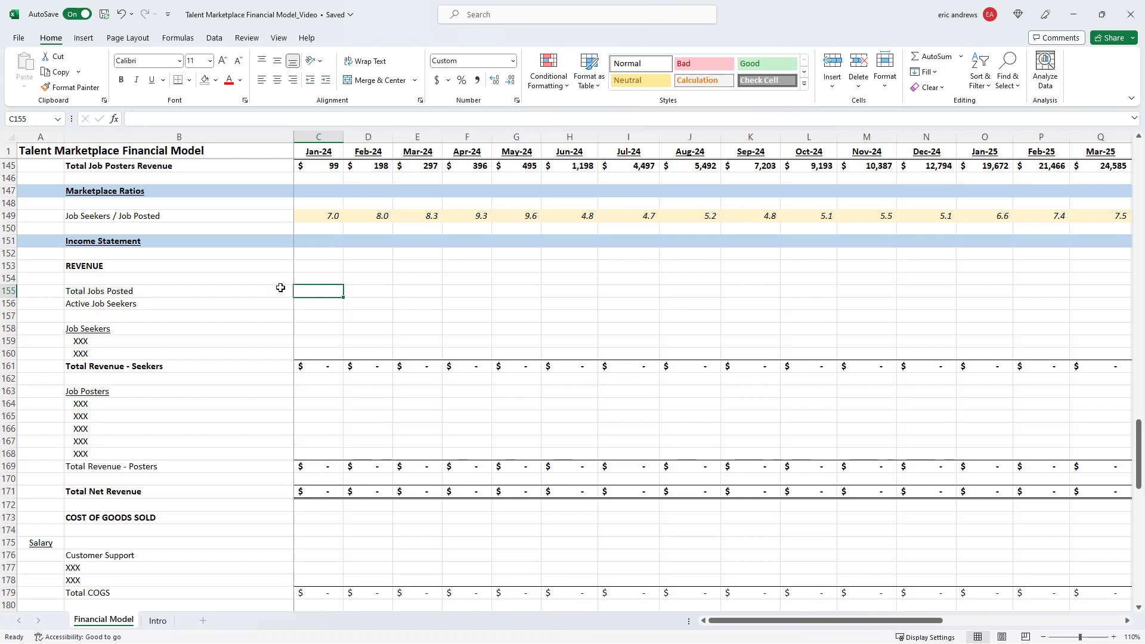
left_click(212, 289)
left_click(301, 291)
type("=")
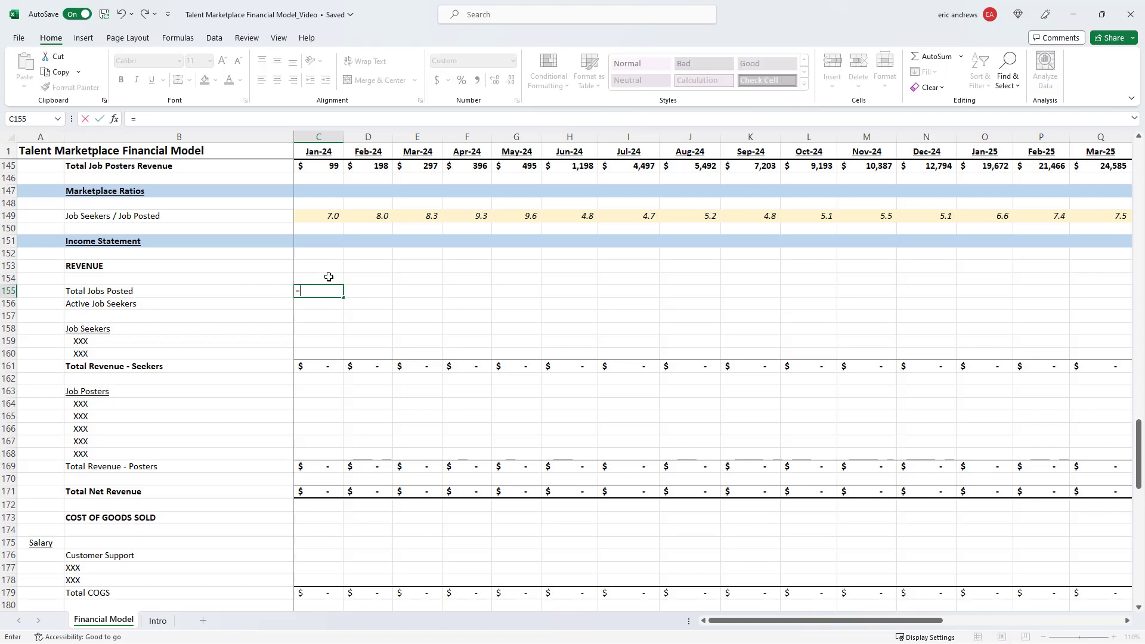
scroll(290, 259, "up", 3)
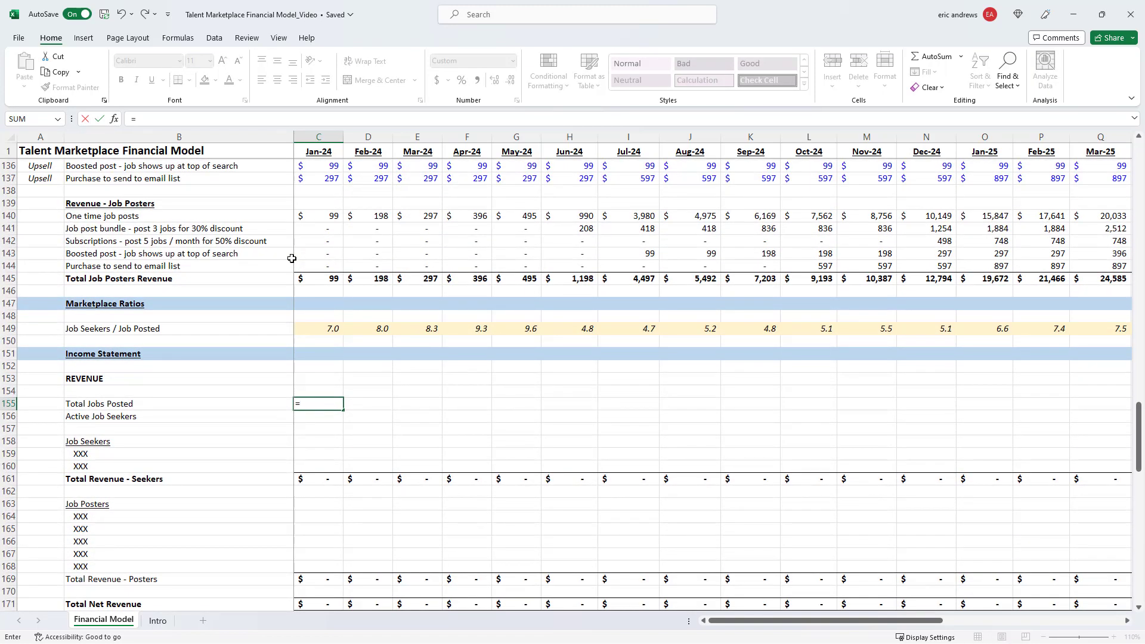
scroll(302, 263, "up", 1)
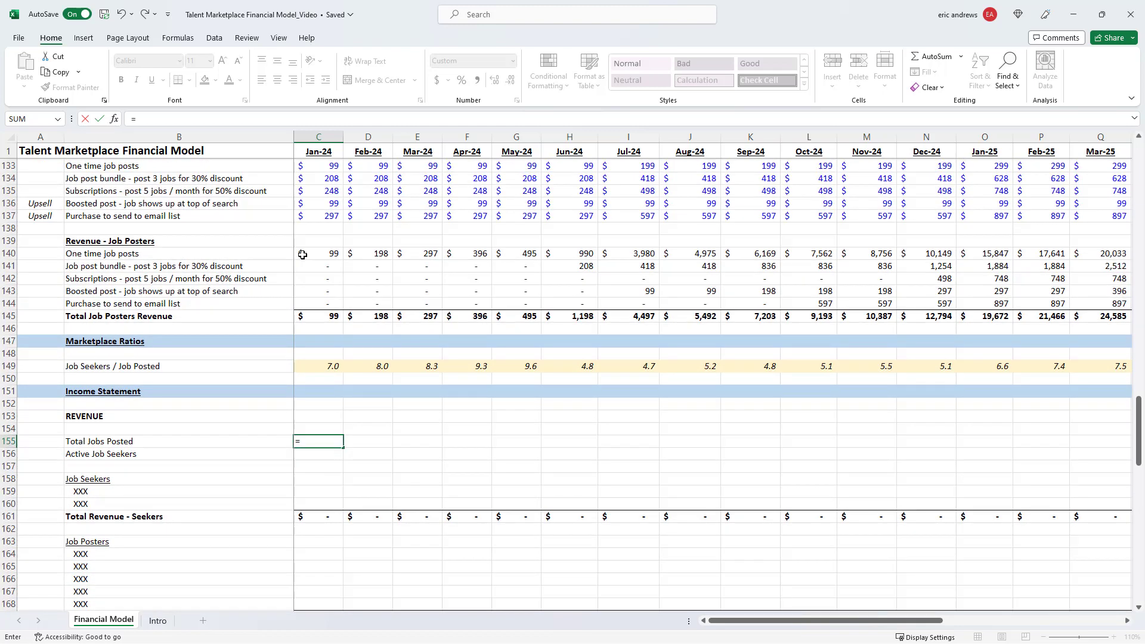
scroll(309, 268, "up", 4)
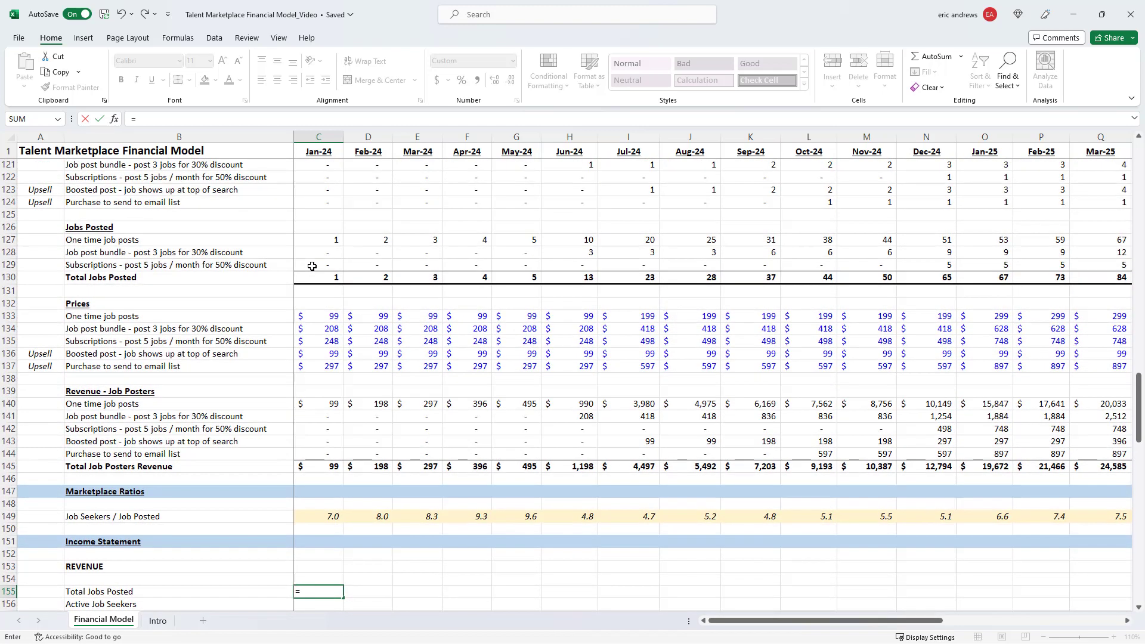
left_click(321, 278)
key("Return")
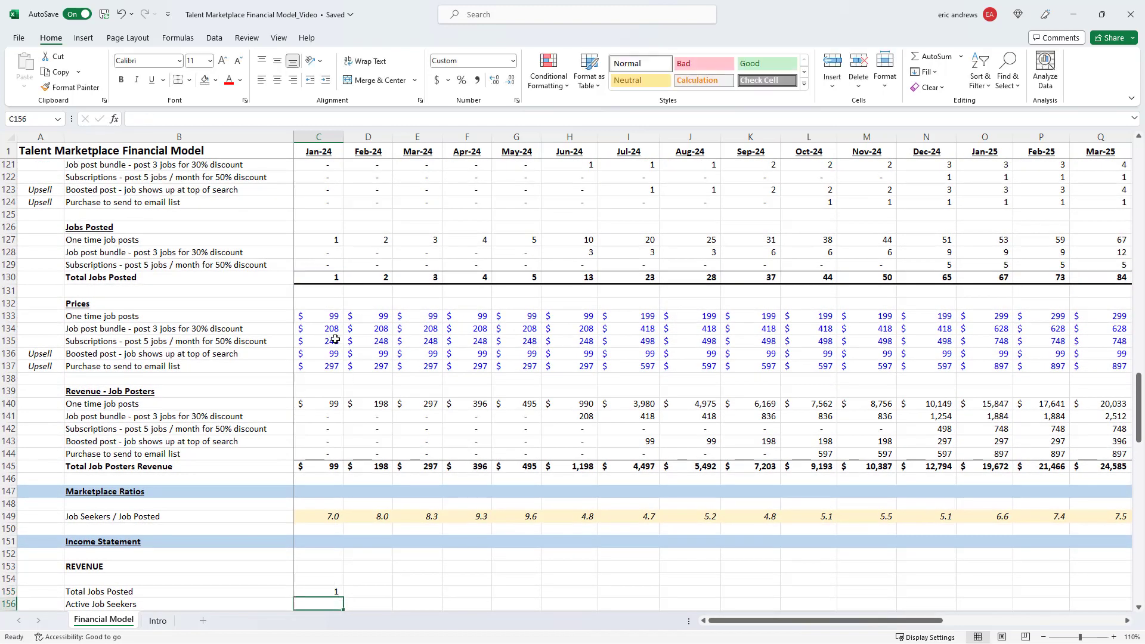
Link the Jan-24 Active Job Seekers cell C156 in the Income Statement to the Total Active Job Seekers figure in C47
type("=")
scroll(315, 295, "up", 17)
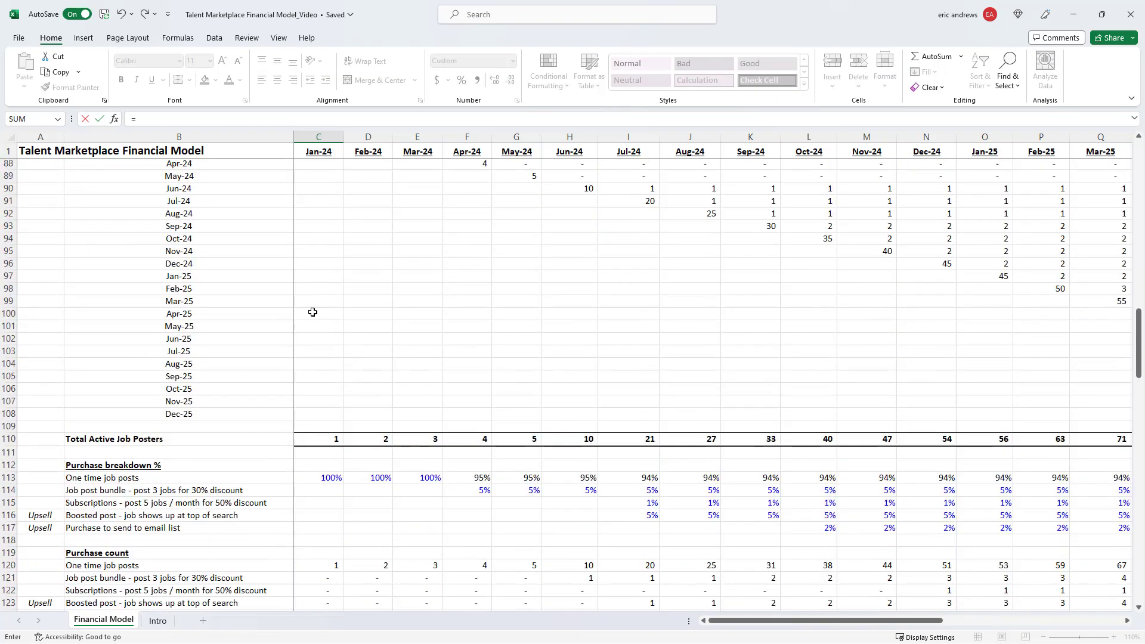
scroll(316, 313, "up", 6)
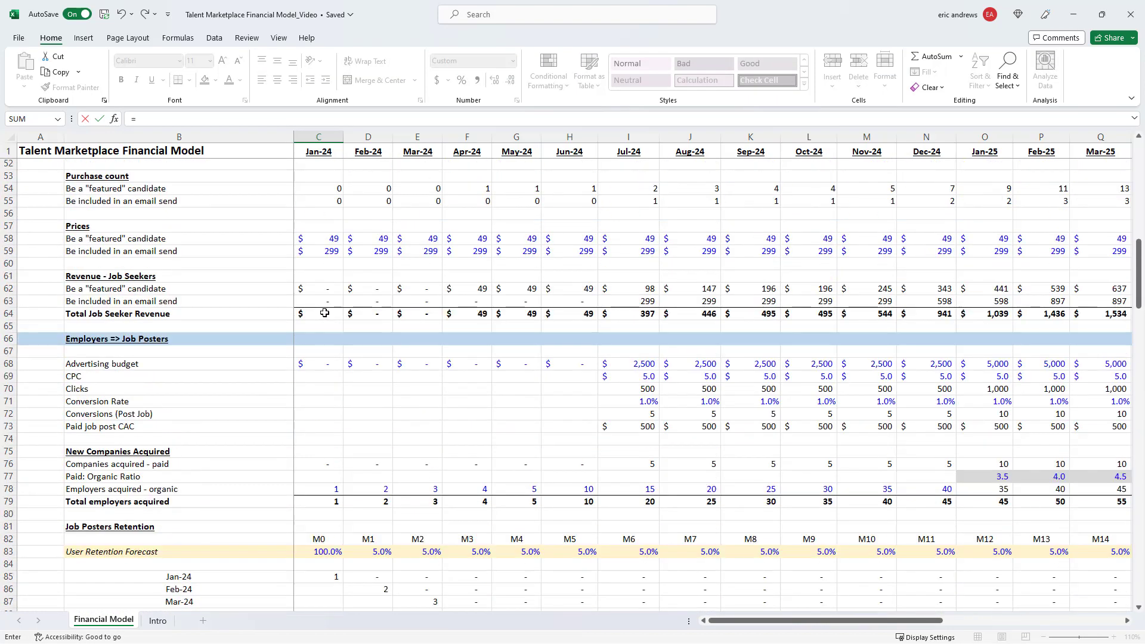
scroll(324, 304, "up", 5)
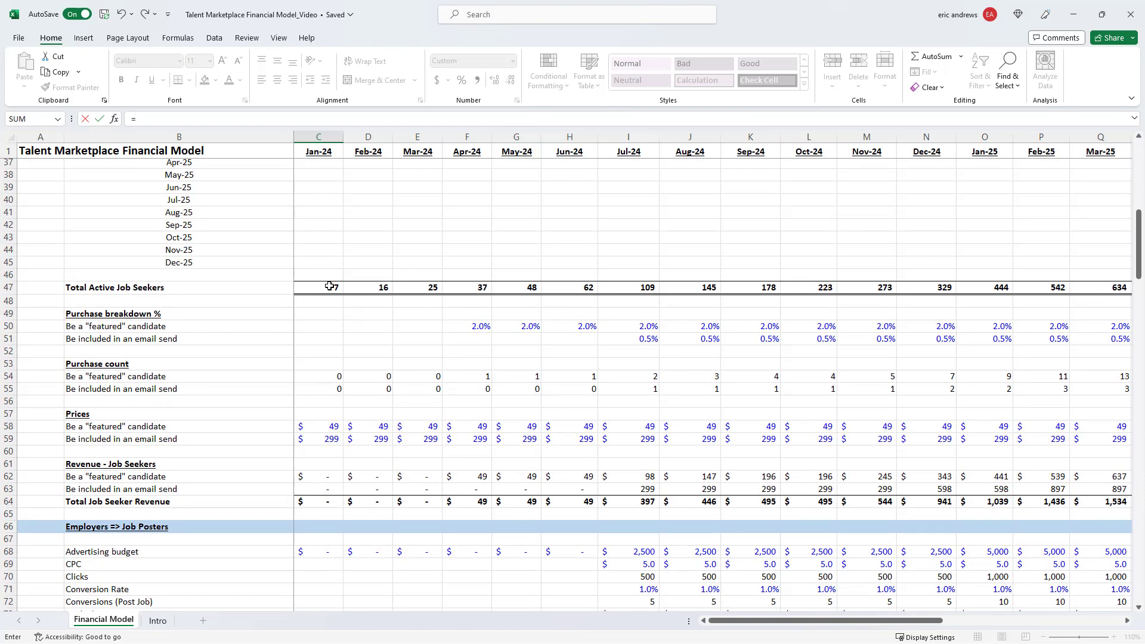
left_click(329, 286)
key("Return")
Copy the Jan-24 Total Jobs Posted and Active Job Seekers links in C155:C156 across all months through Dec-25
key("Up")
key("Up")
key("shift+Down")
key("ctrl+c")
key("shift+Right")
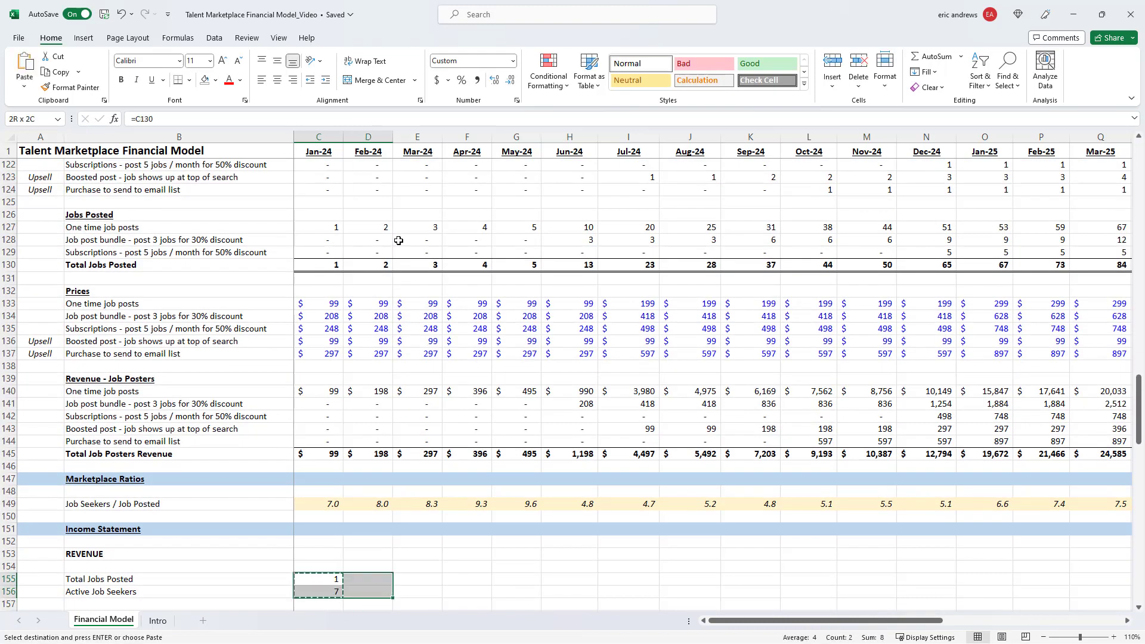
key("shift+Right")
key("shift+Right")
key("shift+Right")
key("shift+Right")
key("shift+Right")
key("shift+Right")
key("shift+Right")
key("shift+Right")
key("shift+Right")
key("shift+Right")
key("shift+Right")
key("shift+Right")
key("shift+Right")
key("shift+Right")
key("shift+Right")
key("shift+Right")
key("shift+Right")
key("shift+Right")
key("shift+Right")
key("shift+Right")
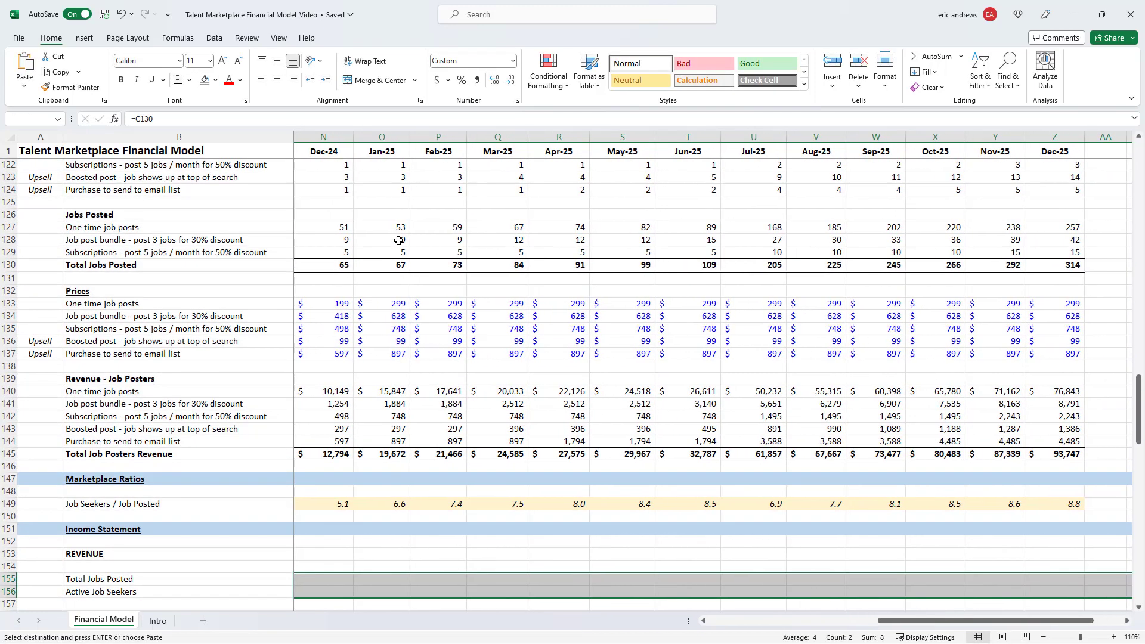
key("shift+Left")
key("ctrl+v")
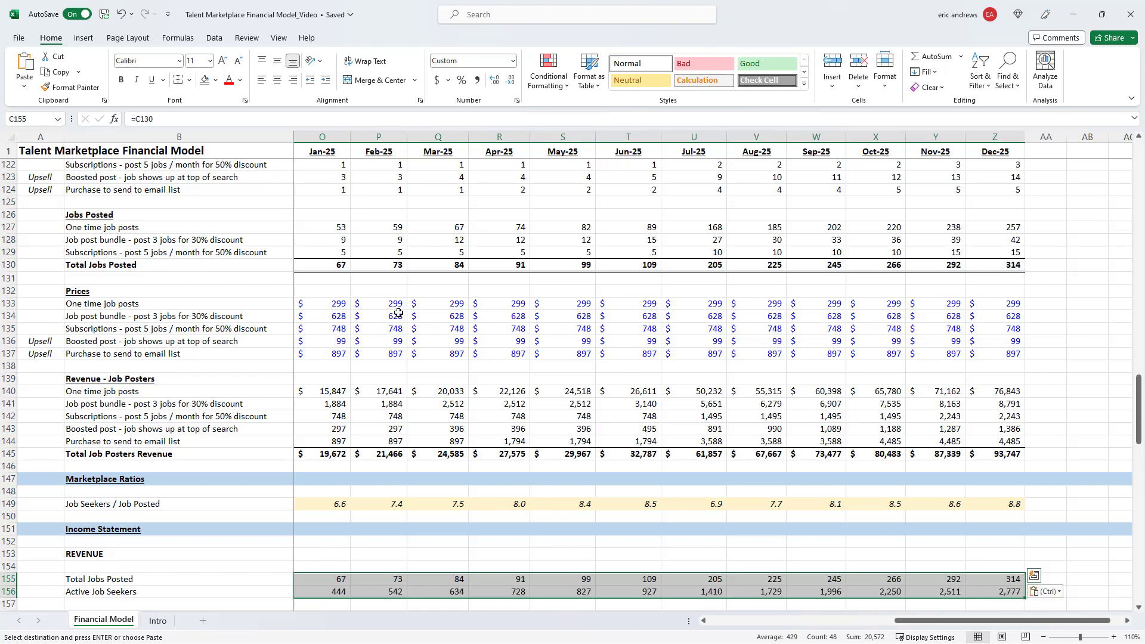
scroll(571, 341, "down", 4)
left_click(1020, 428)
key("Down")
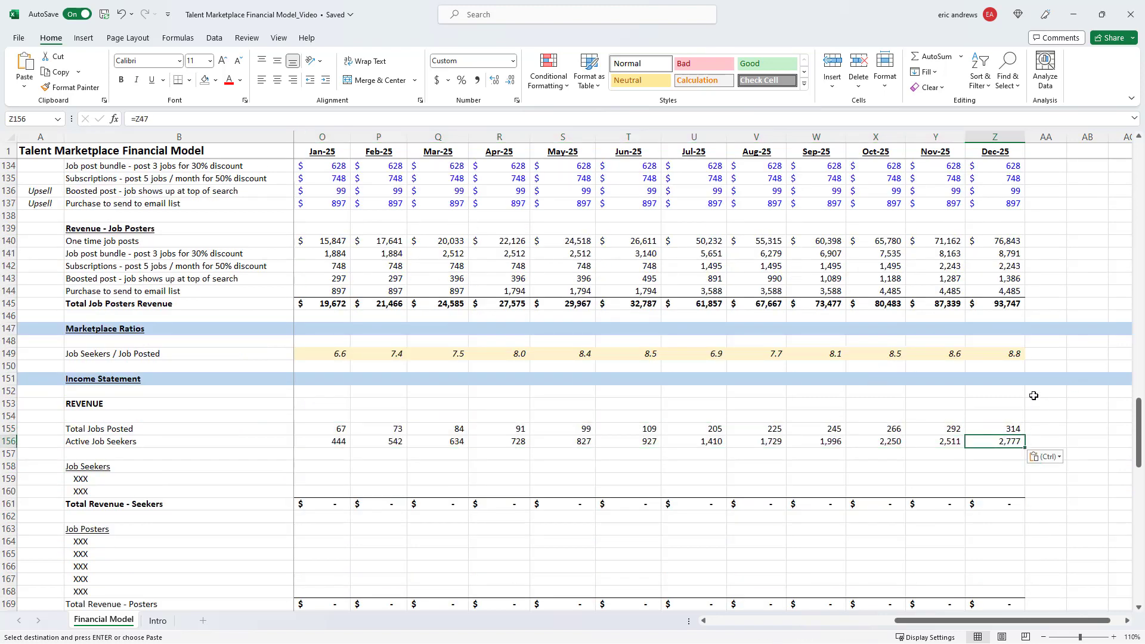
key("ctrl+Left")
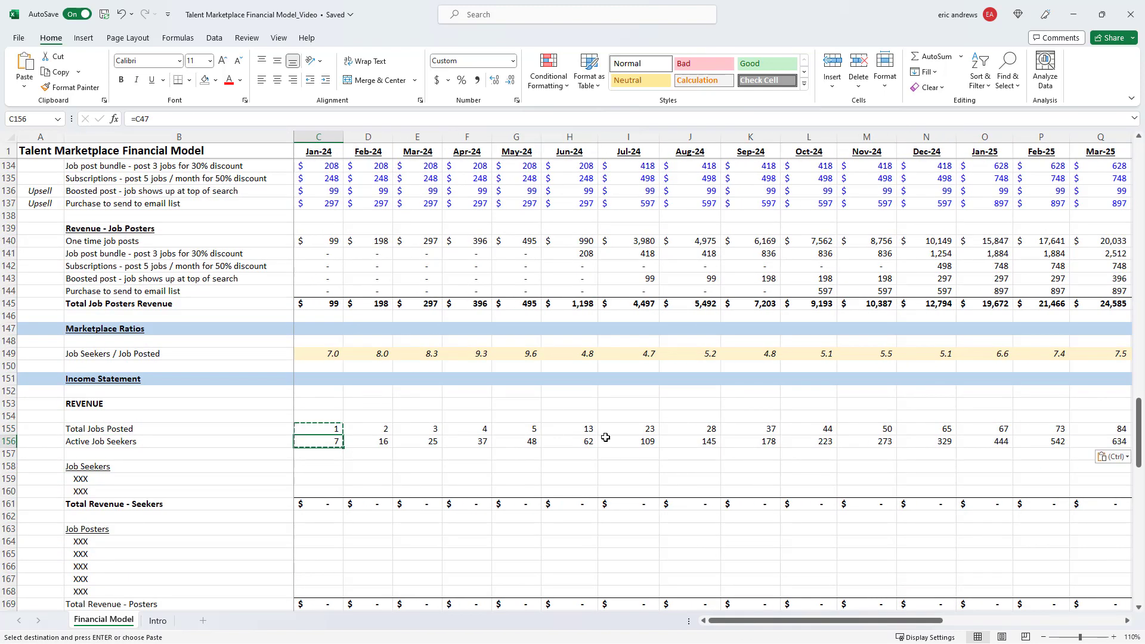
Copy the two job seeker product labels from B58:B59 and paste them as values over the XXX placeholders in B159:B160
scroll(290, 406, "down", 3)
left_click(173, 366)
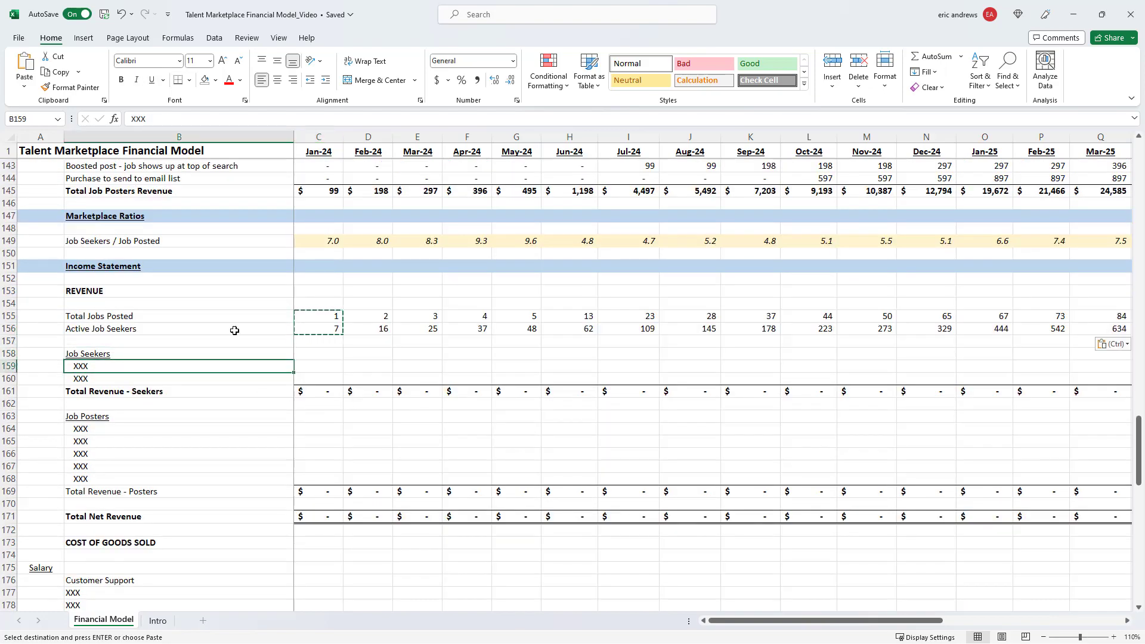
scroll(244, 345, "up", 4)
scroll(245, 344, "up", 15)
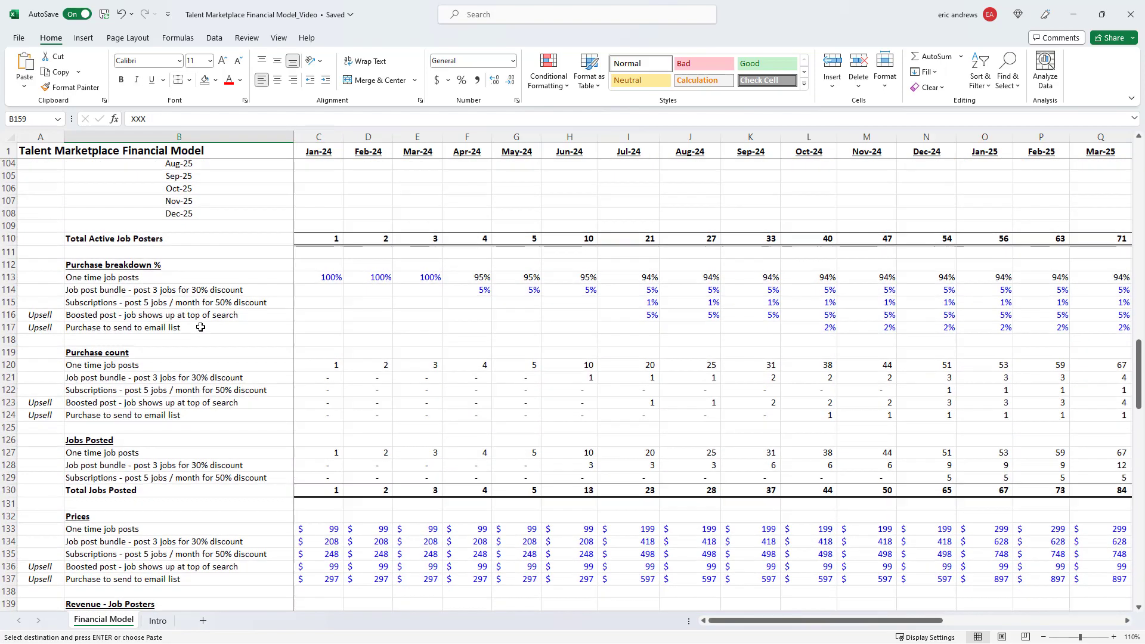
scroll(215, 325, "up", 13)
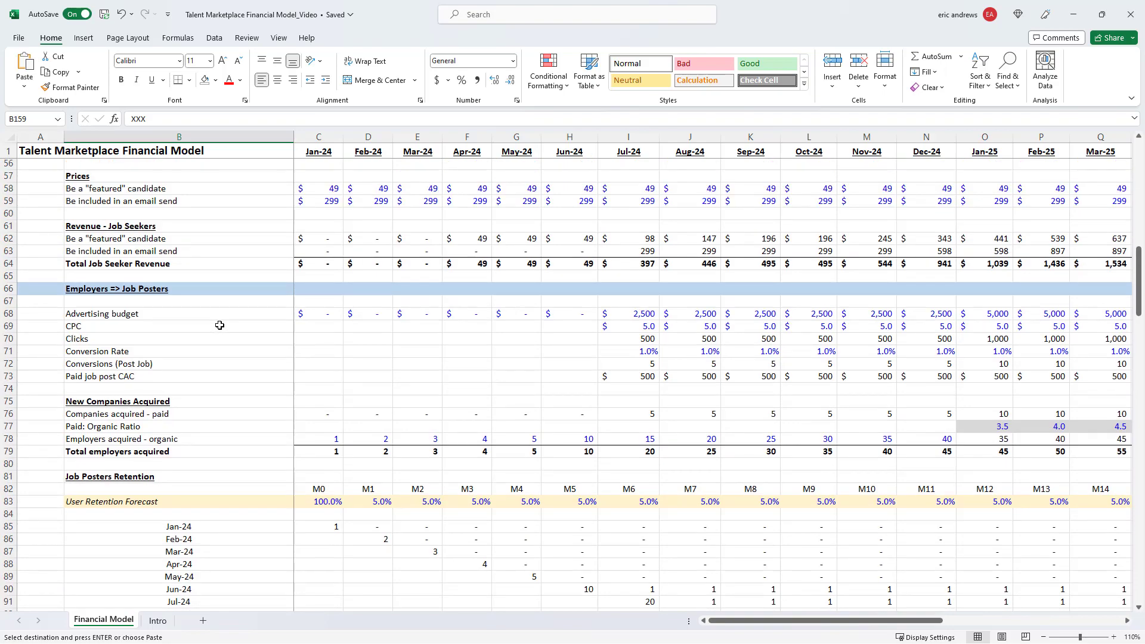
left_click_drag(128, 300, 133, 315)
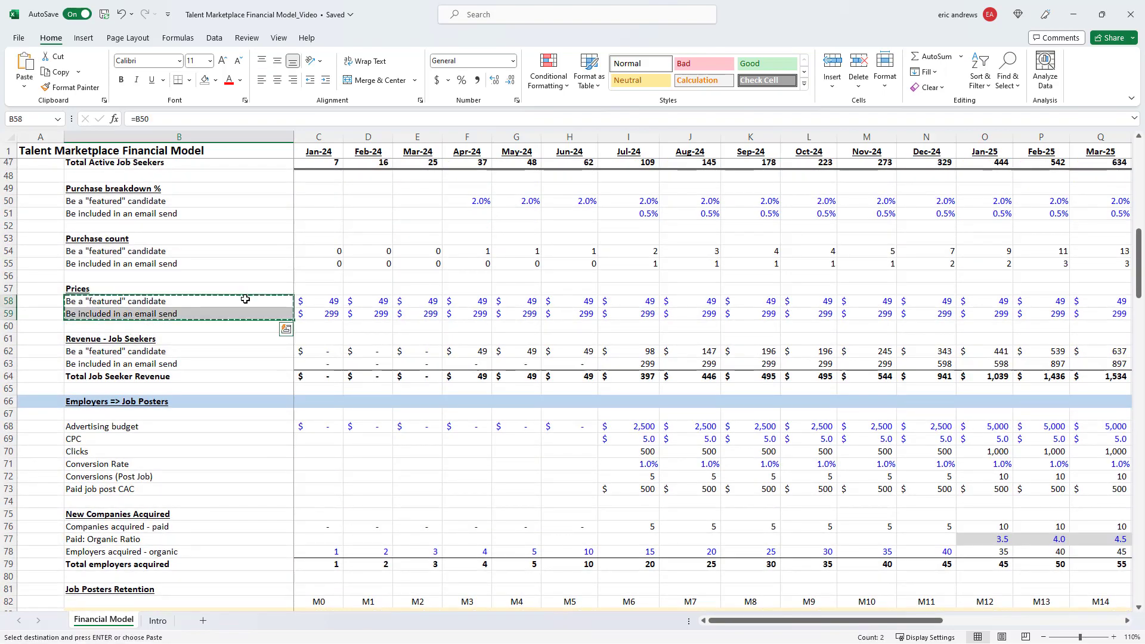
scroll(242, 331, "down", 5)
scroll(242, 331, "down", 20)
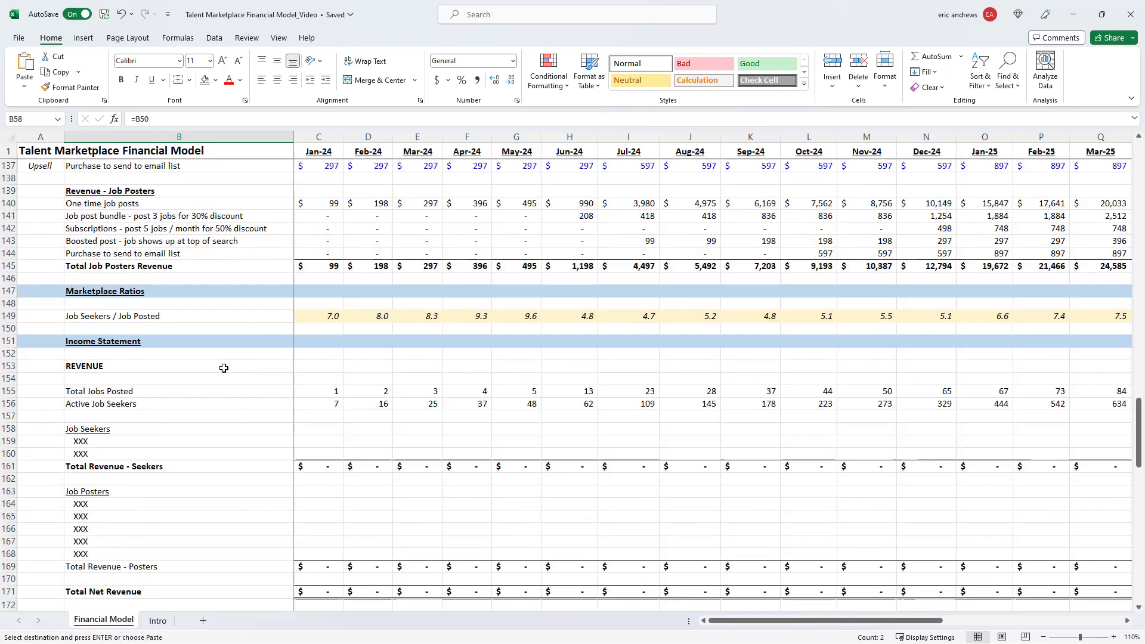
scroll(218, 362, "down", 1)
left_click(116, 292)
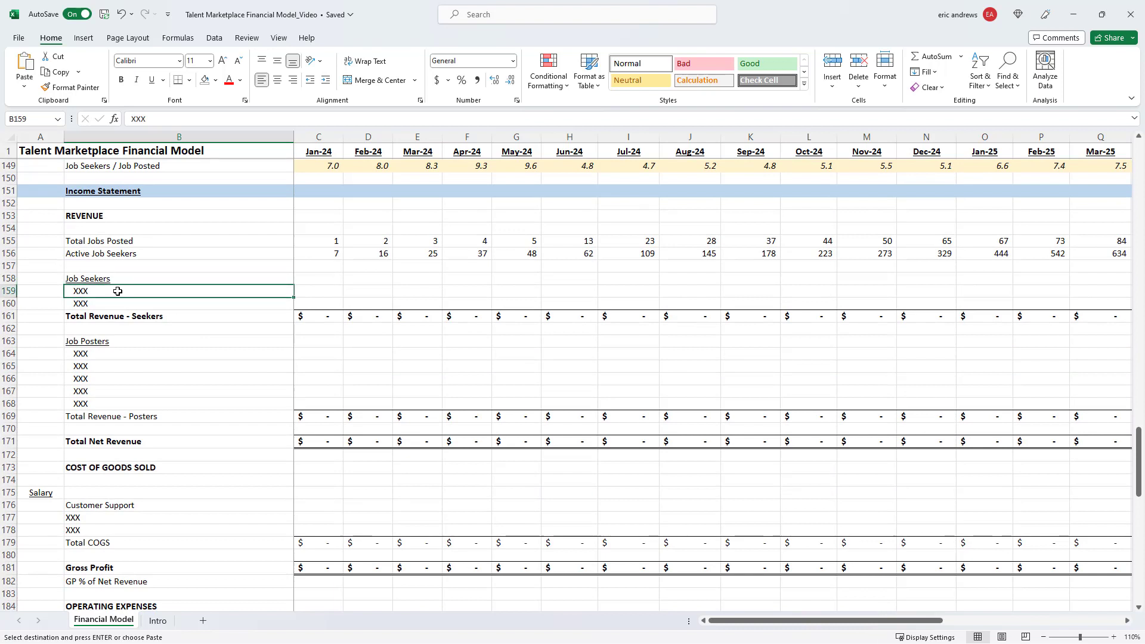
right_click(116, 292)
left_click(165, 314)
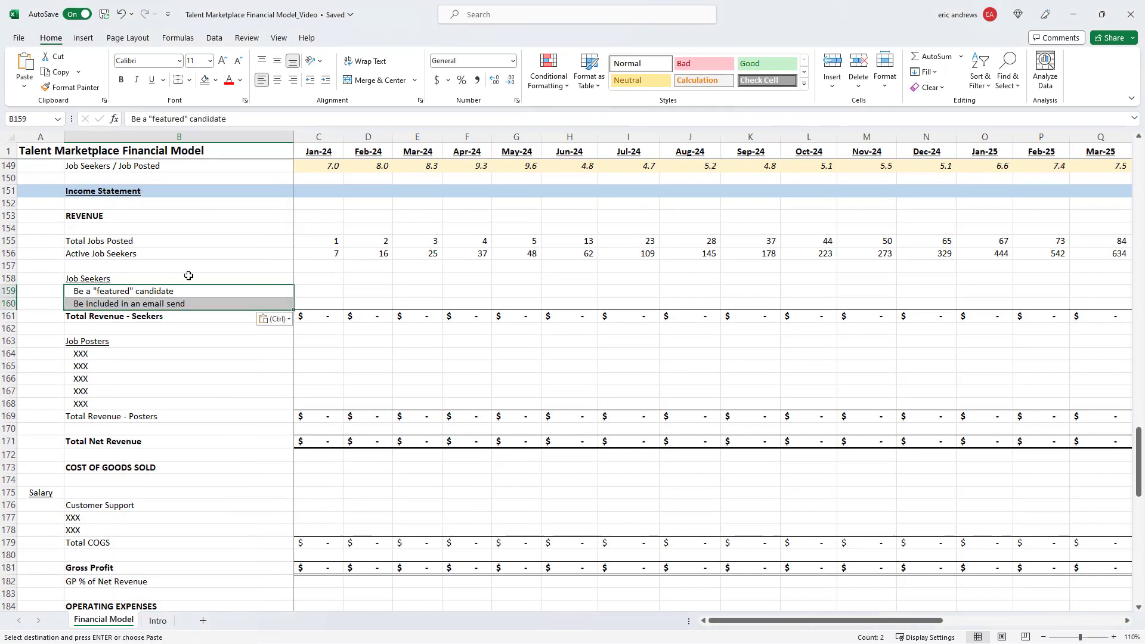
Link the Jan-24 "featured" candidate revenue in C159 to the job seekers revenue line in C62
left_click(314, 289)
type("=")
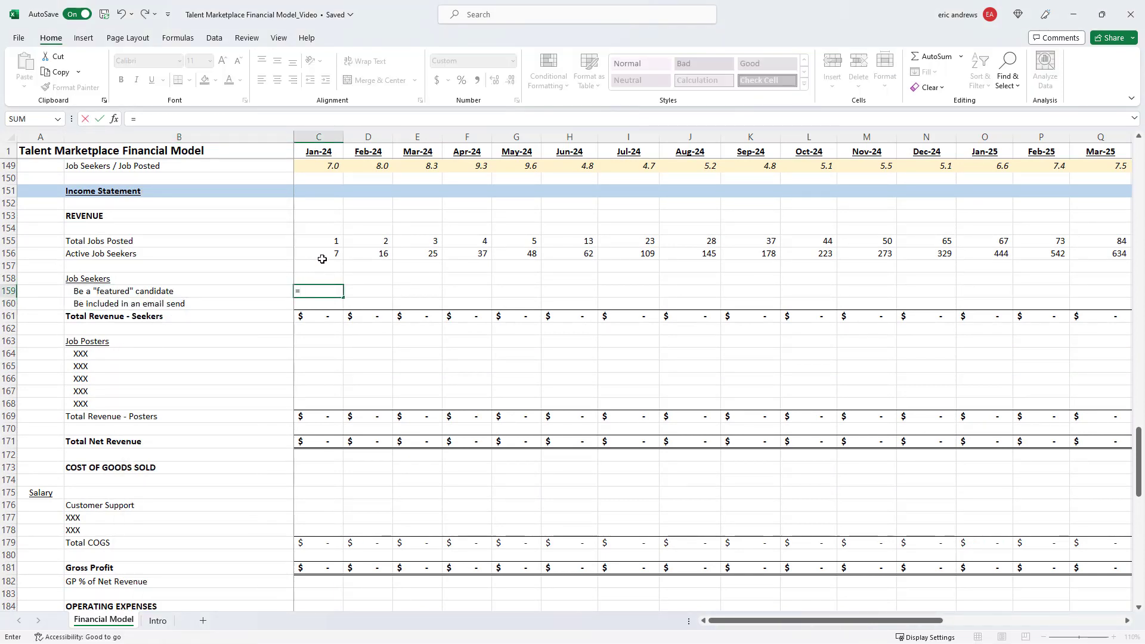
scroll(322, 258, "up", 16)
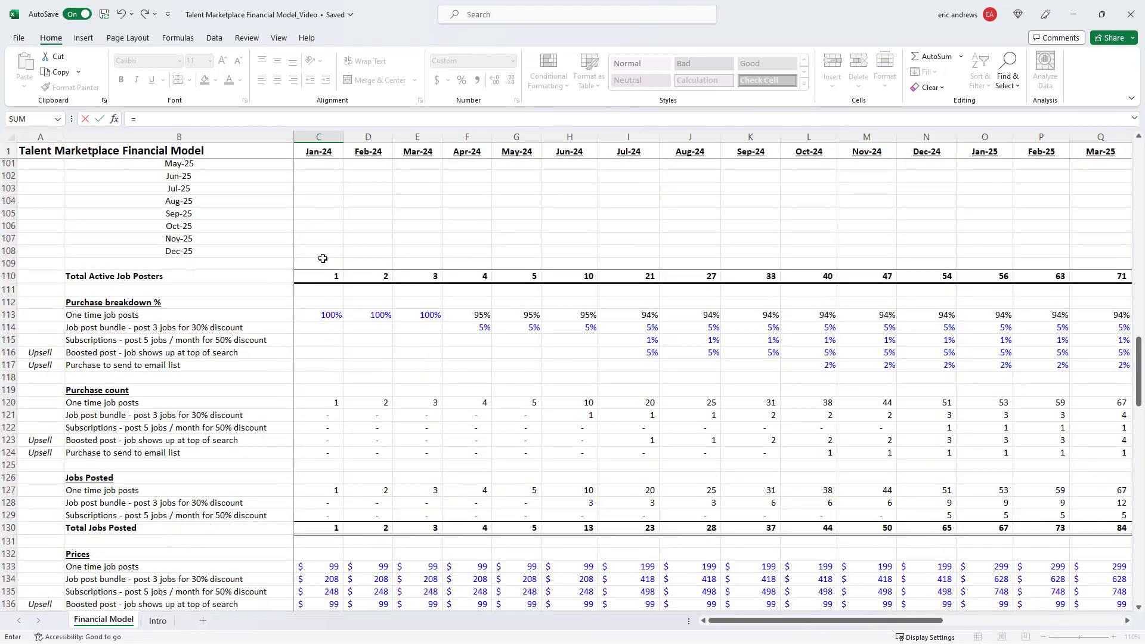
scroll(322, 259, "up", 16)
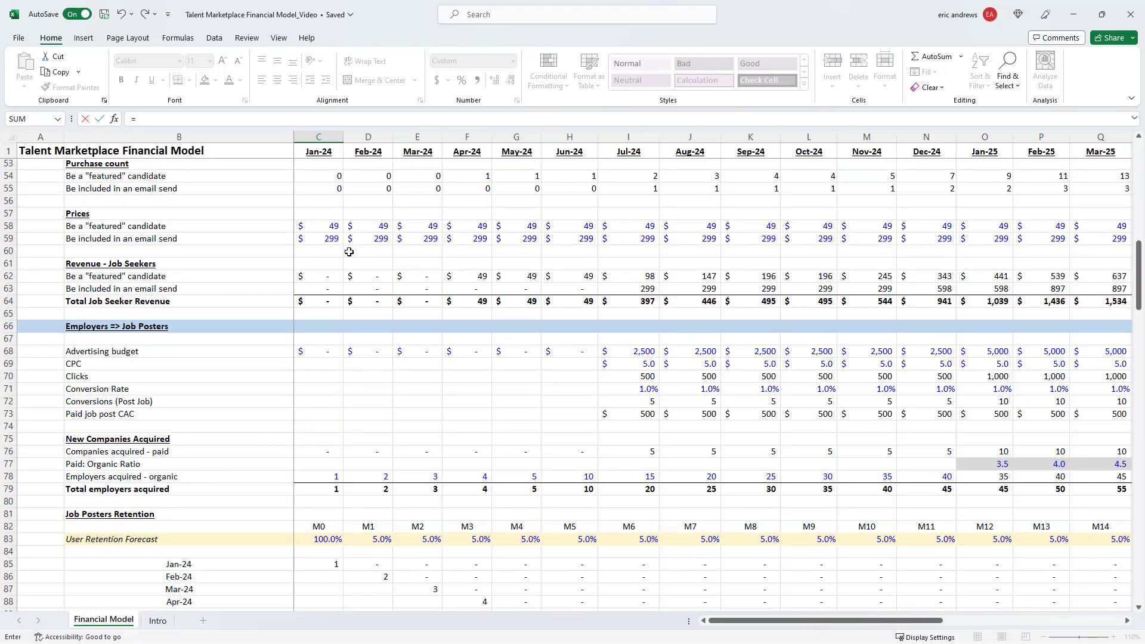
left_click(331, 277)
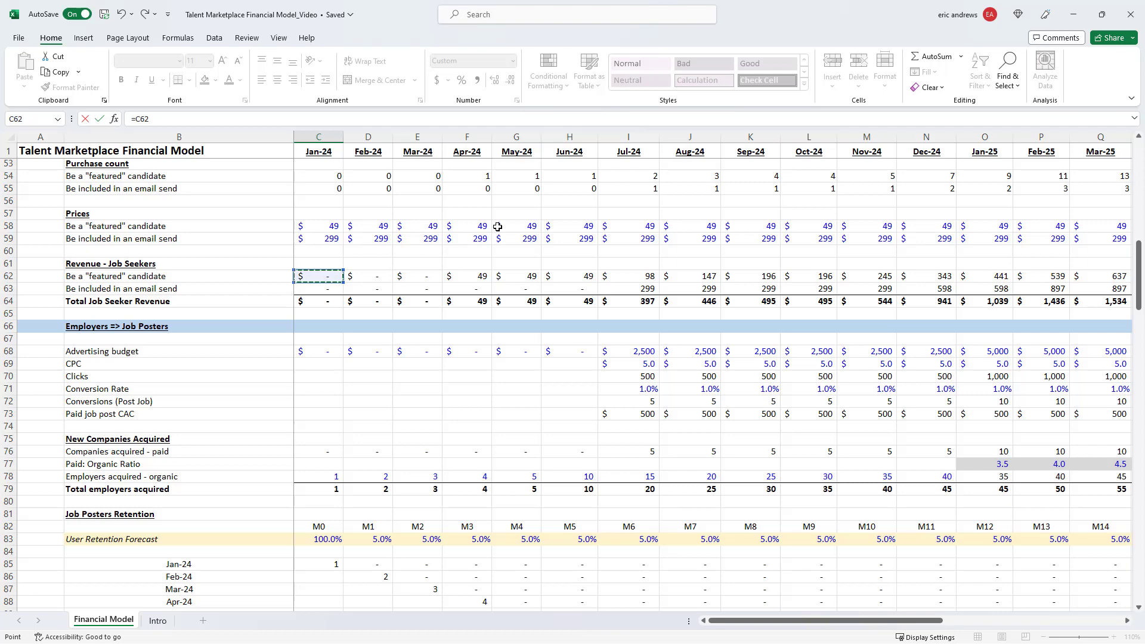
key("Return")
Copy the C159 link down to the email send row in C160 and apply comma style to it
key("Up")
key("ctrl+c")
key("Down")
key("ctrl+v")
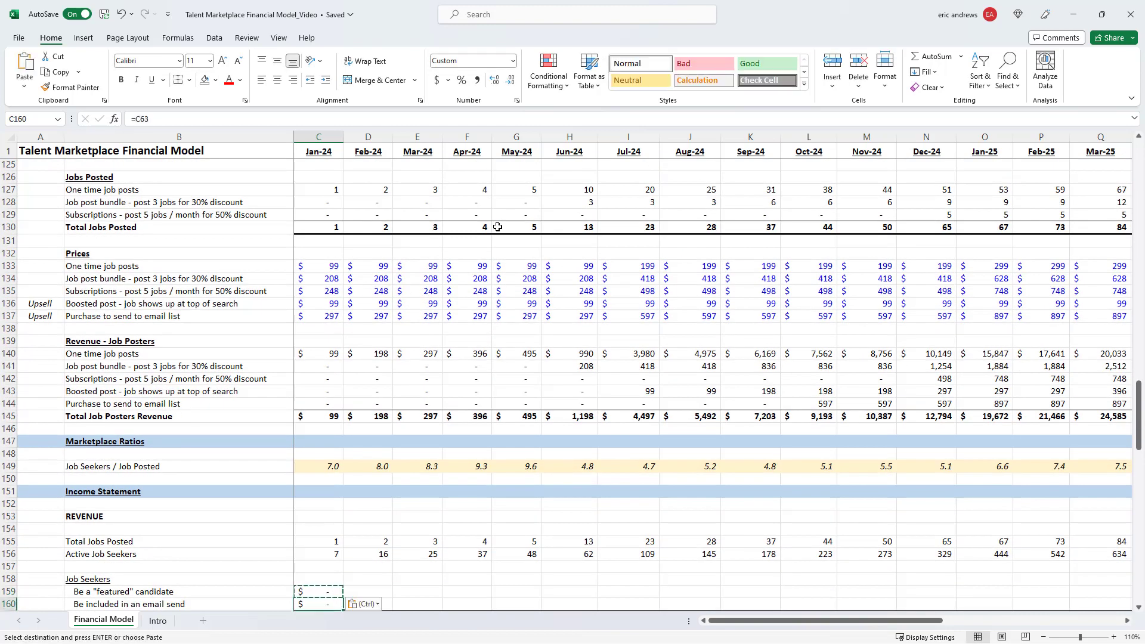
left_click(477, 80)
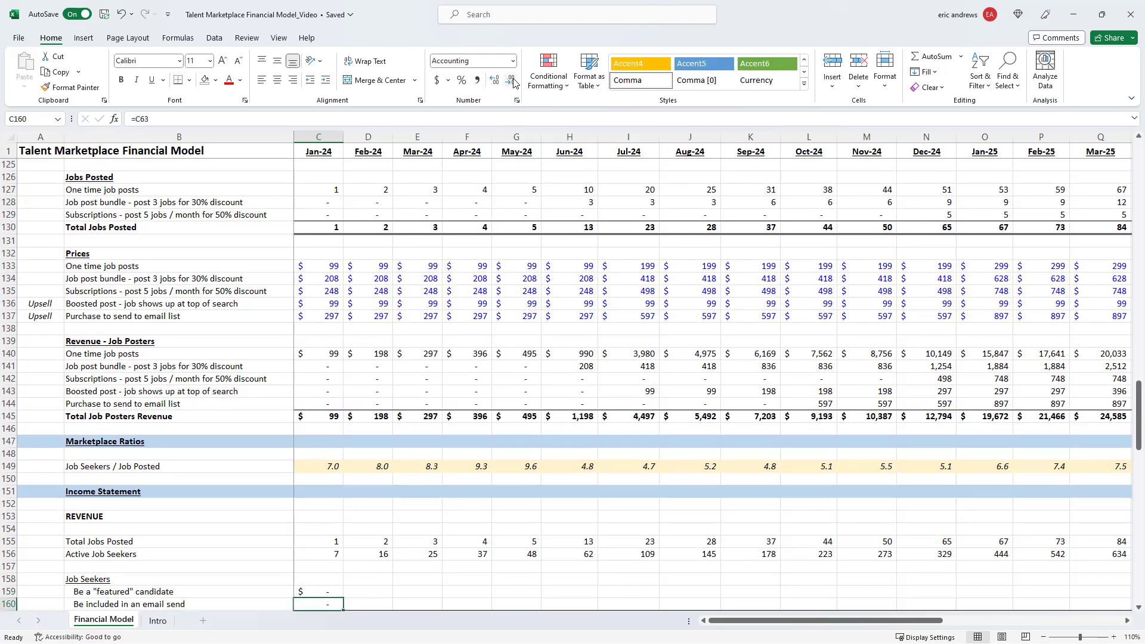
Copy the Jan-24 job seeker revenue lines and Total Revenue - Seekers in C159:C161 across all months through Dec-25
scroll(500, 245, "down", 3)
scroll(500, 244, "down", 4)
key("Up")
key("shift+Down")
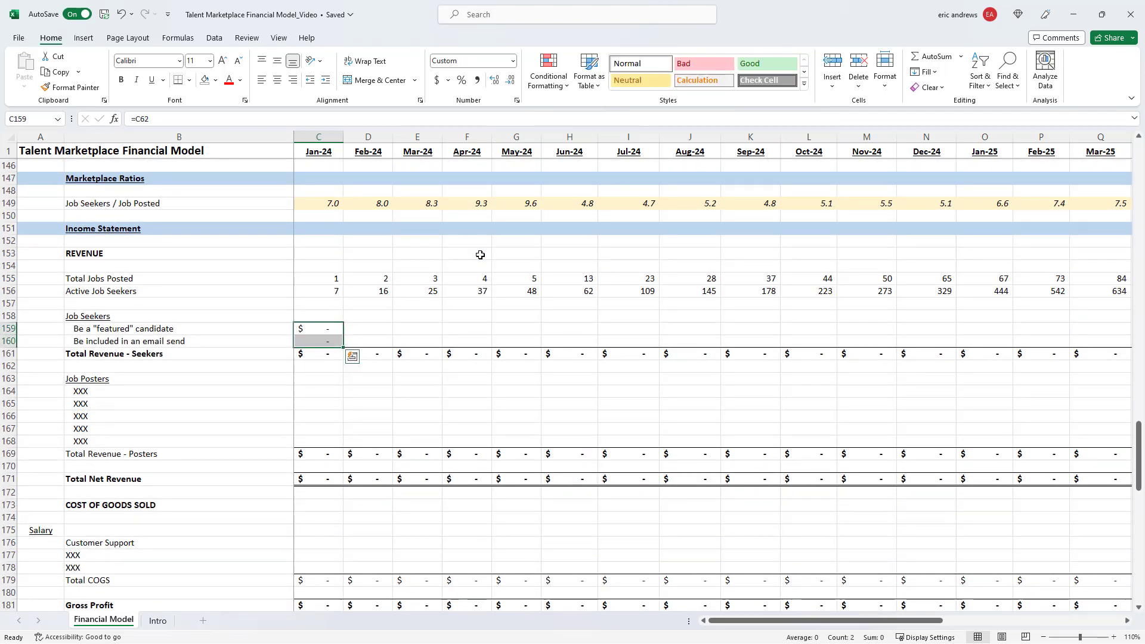
key("shift+Down")
key("ctrl+c")
key("shift+Right")
key("shift+Right")
key("shift+Right")
key("shift+Right")
key("shift+Right")
key("shift+Right")
key("shift+Right")
key("shift+Right")
key("shift+Right")
key("shift+Right")
key("shift+Right")
key("shift+Right")
key("shift+Right")
key("shift+Right")
key("shift+Right")
key("shift+Right")
key("shift+Right")
key("shift+Right")
key("shift+Right")
key("shift+Right")
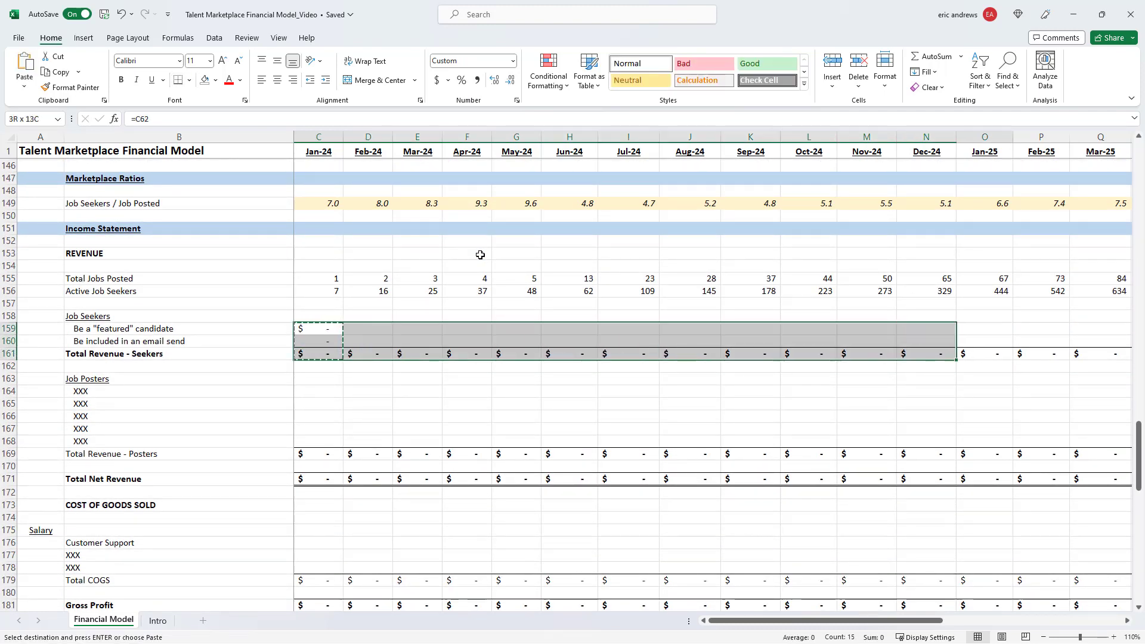
key("shift+Right")
key("shift+Left")
key("shift+Left")
key("shift+Left")
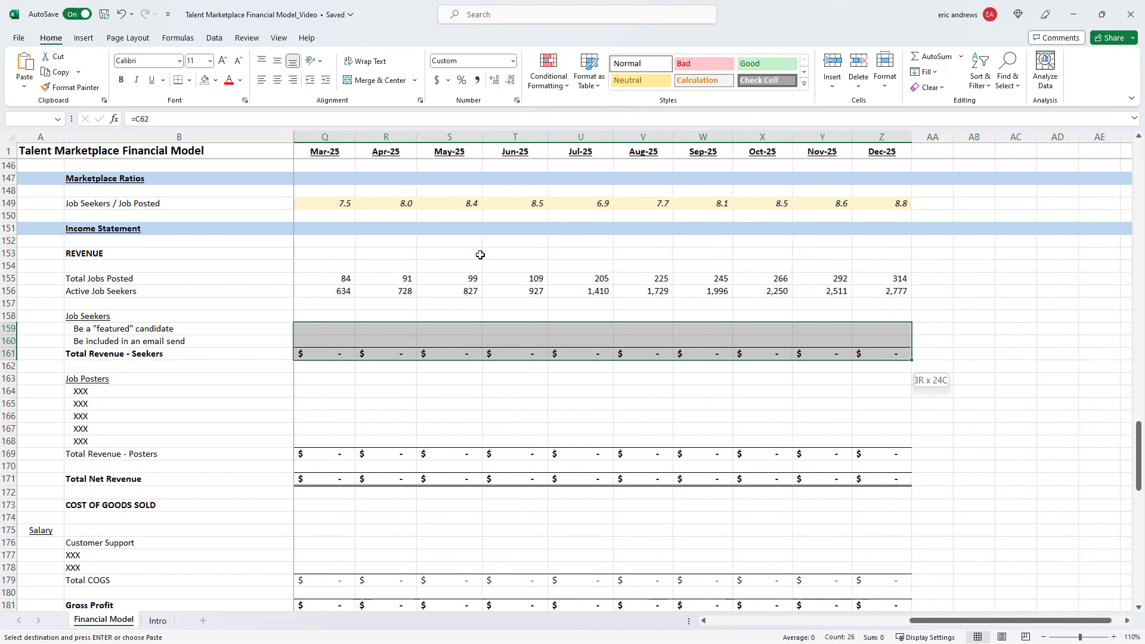
key("ctrl+v")
key("Escape")
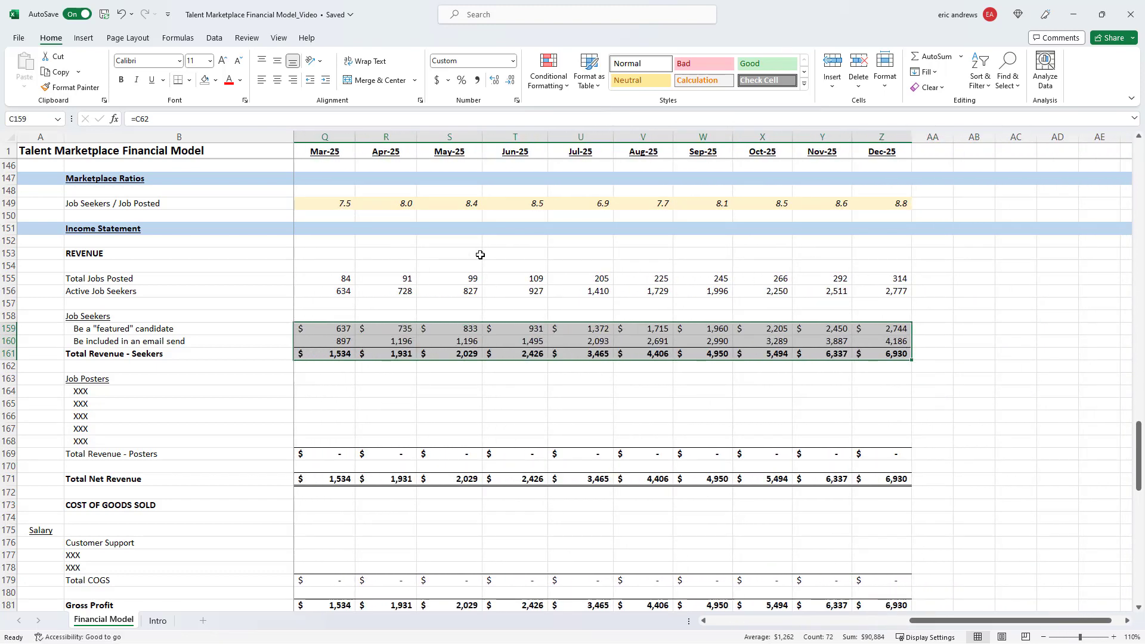
Copy the five job poster revenue labels from B140:B144 and paste them as values over the XXX placeholders in B164:B168
key("Home")
left_click(178, 391)
scroll(184, 370, "up", 5)
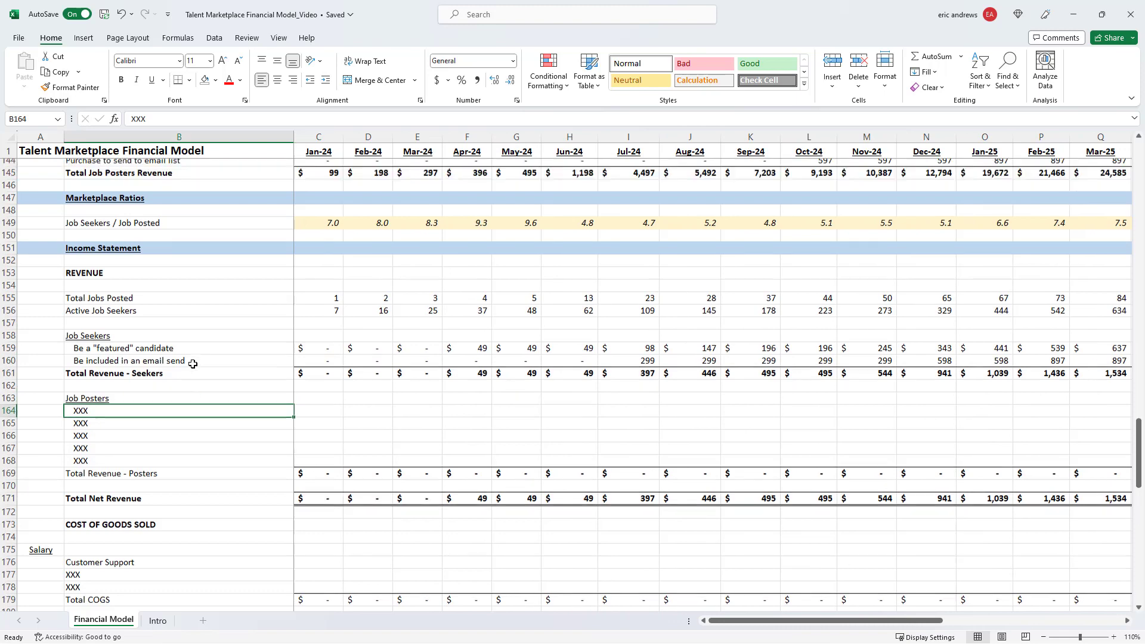
left_click_drag(149, 285, 161, 334)
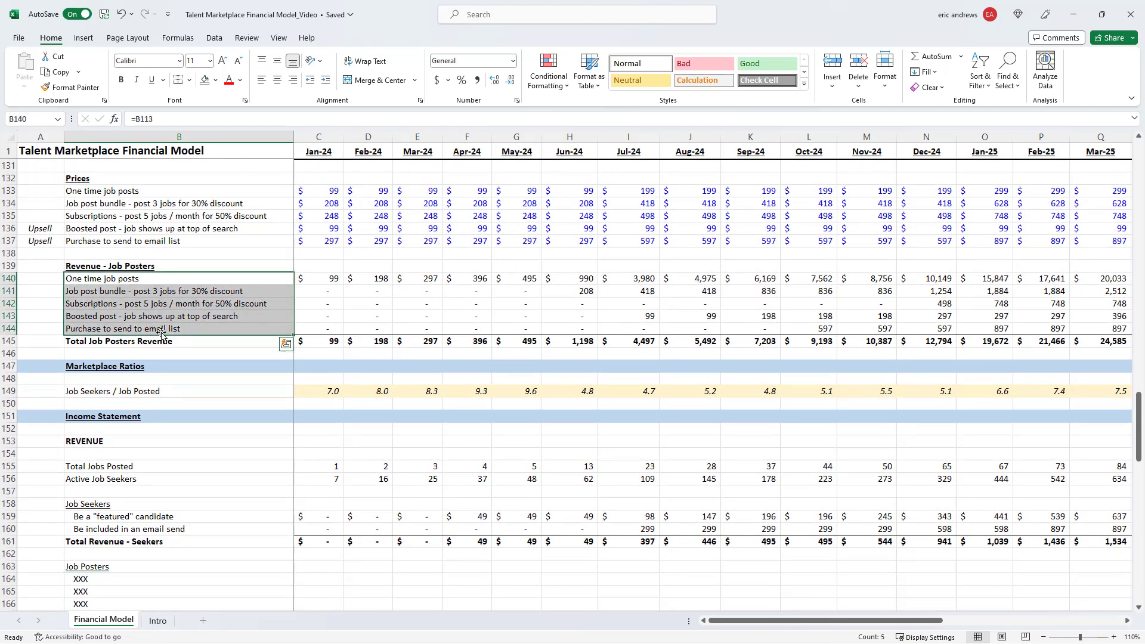
key("ctrl+c")
scroll(161, 337, "down", 5)
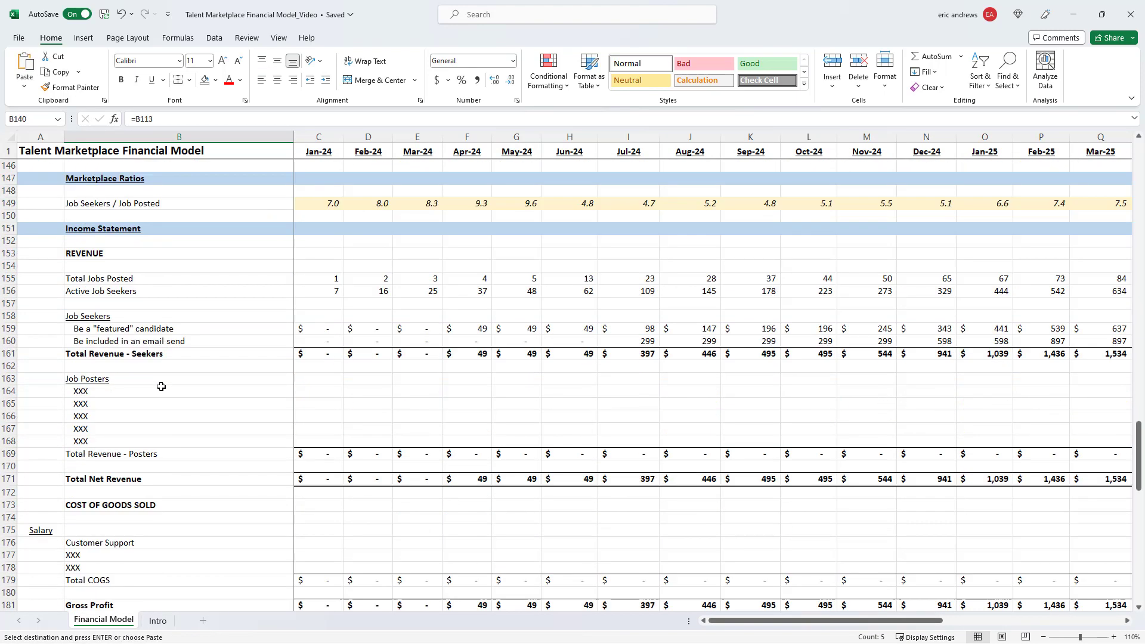
left_click(161, 393)
key("ctrl+v")
left_click(169, 395)
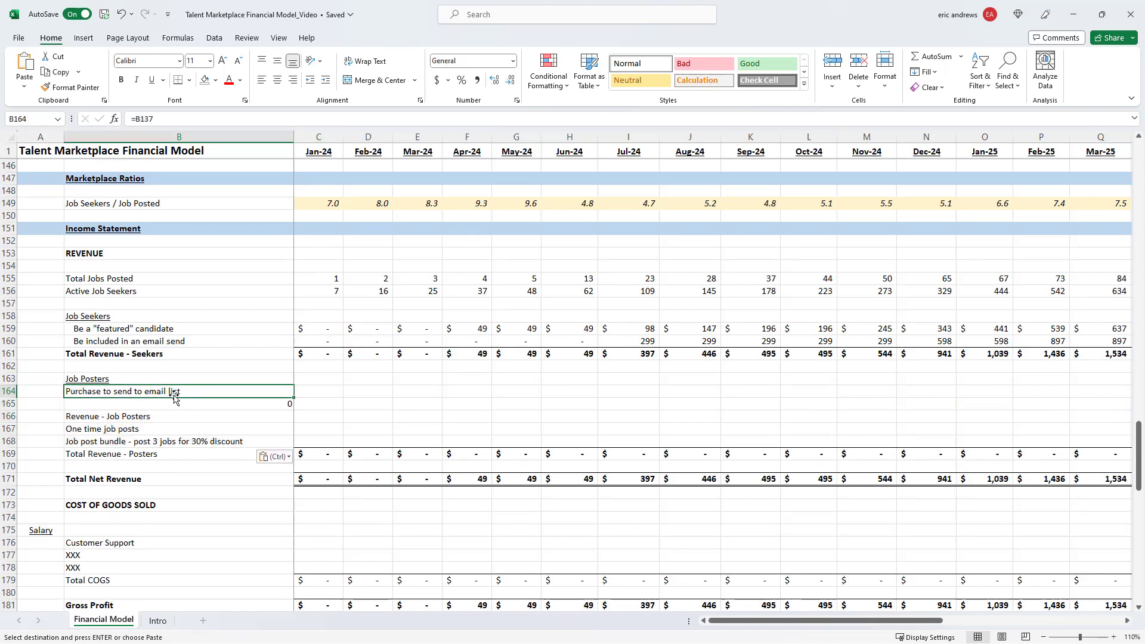
right_click(189, 391)
left_click(238, 332)
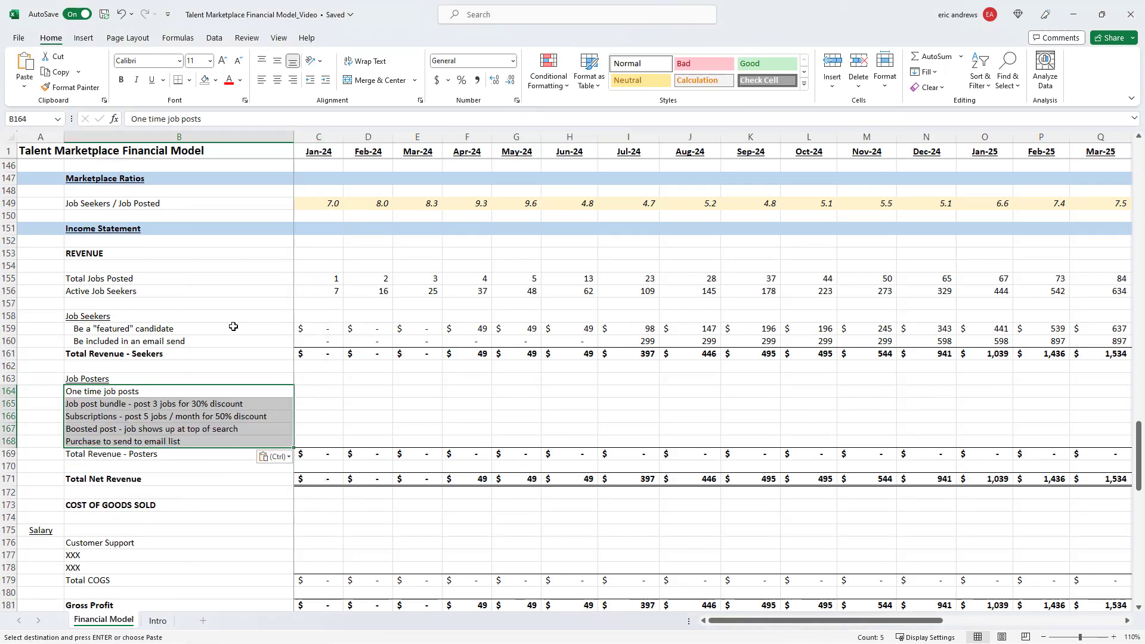
Link the Jan-24 One time job posts revenue in C164 to the job posters revenue line in C140
left_click(310, 391)
type("=")
scroll(313, 280, "up", 4)
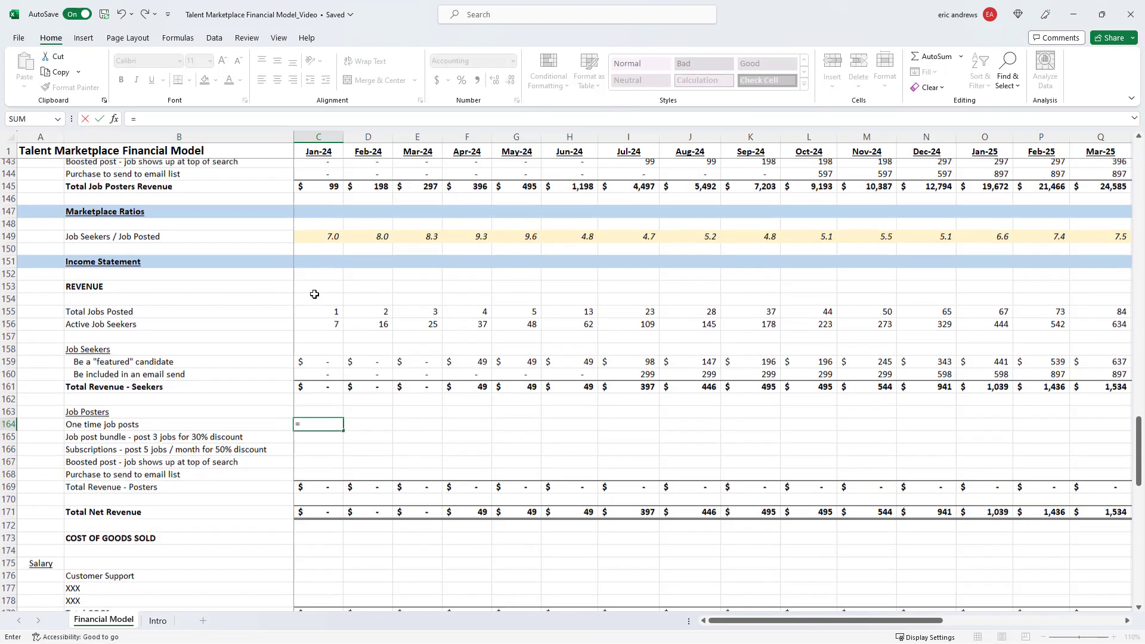
left_click(327, 241)
key("Return")
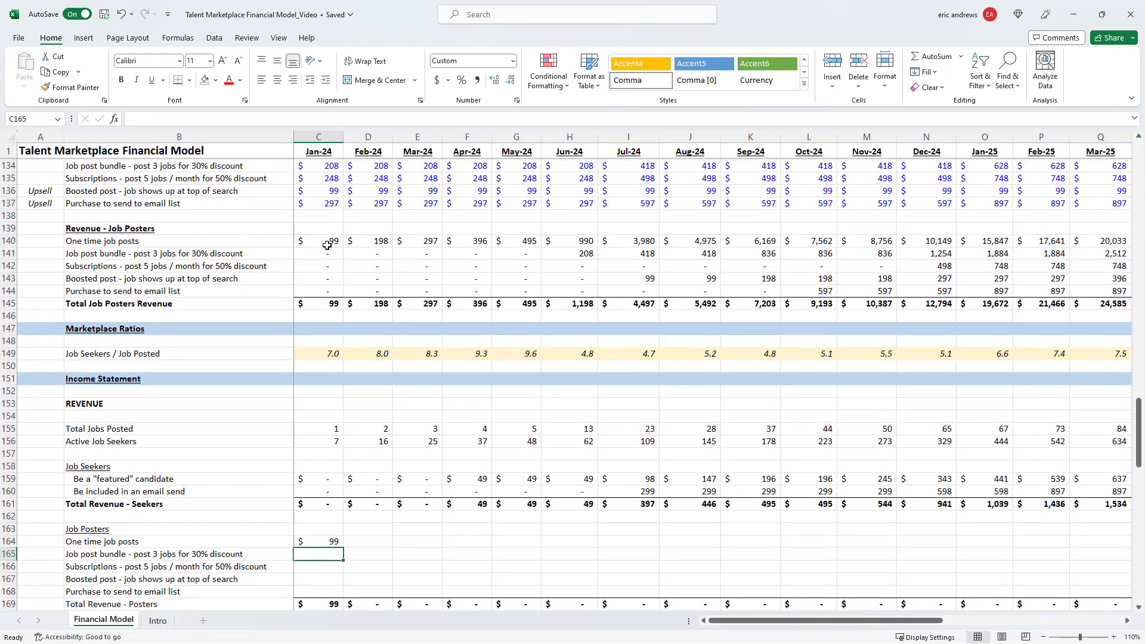
Copy the C164 link down to the job post bundle row in C165 and apply comma style to it
key("Up")
key("ctrl+c")
key("Down")
key("ctrl+v")
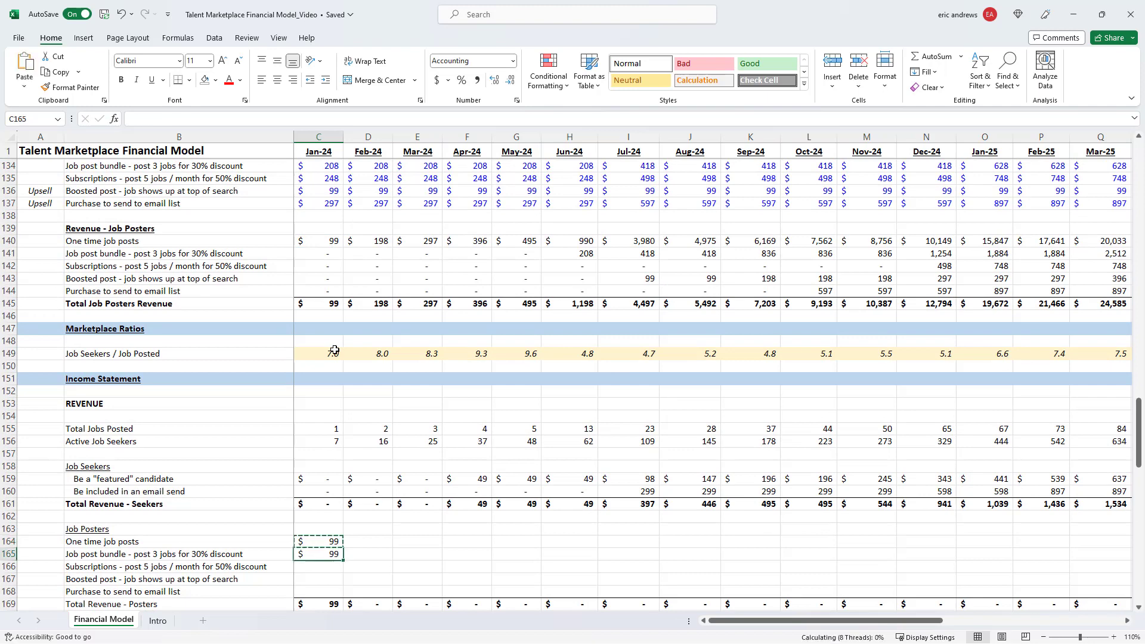
left_click(476, 80)
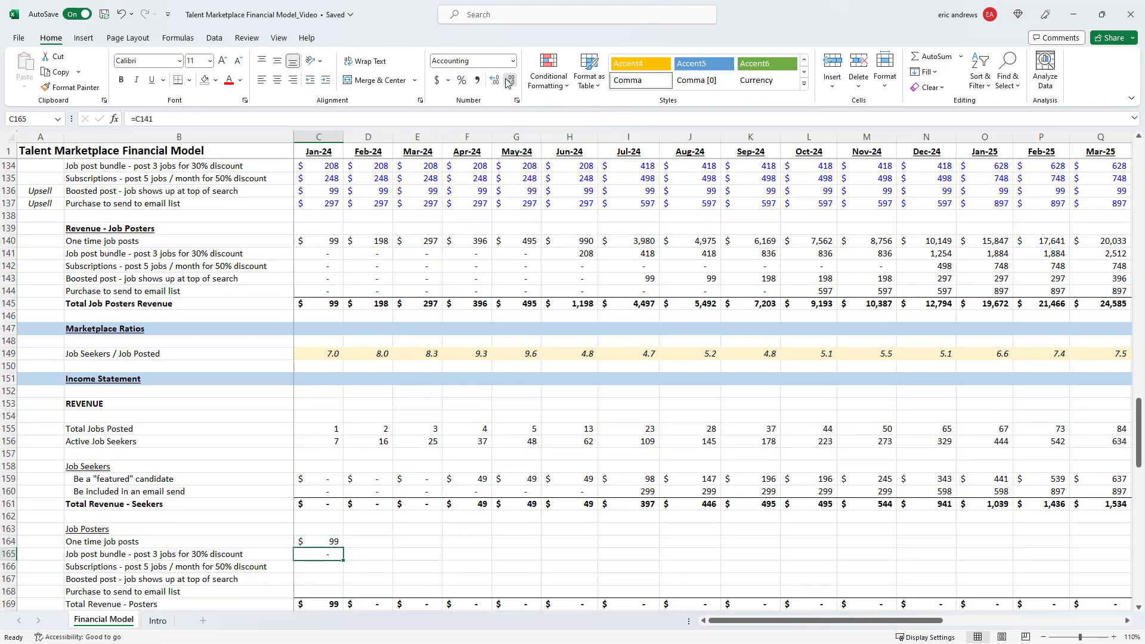
Copy the January job post bundle revenue formula into the subscription, boosted post and email list rows below it
scroll(538, 175, "down", 4)
key("ctrl+c")
key("shift+Down")
key("shift+Down")
key("shift+Down")
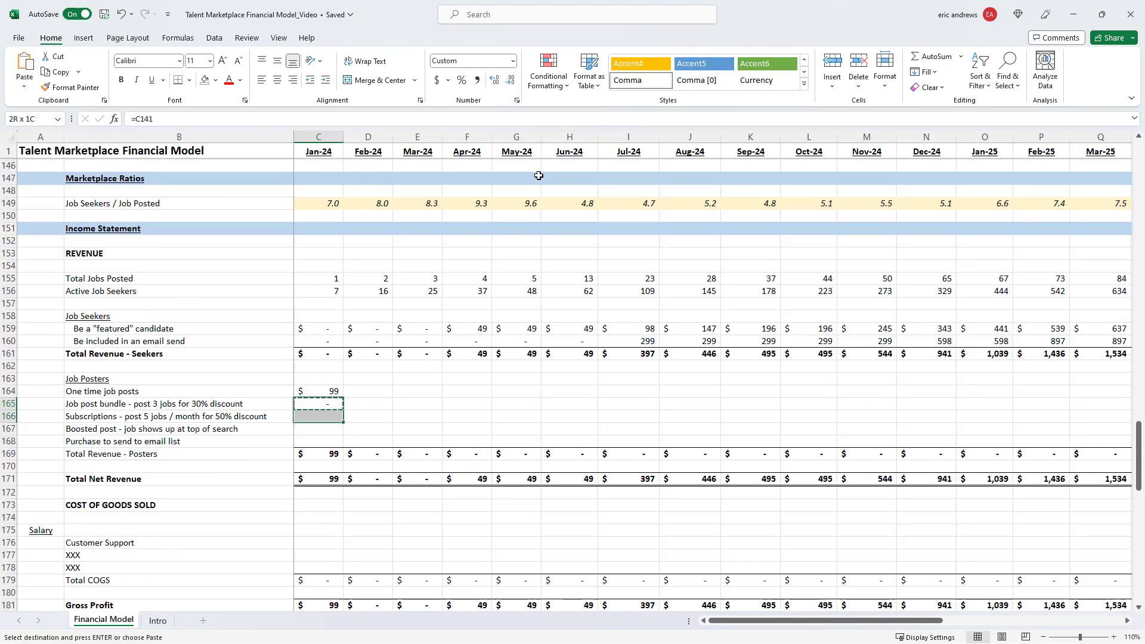
key("ctrl+v")
Copy the five January Job Posters revenue formulas in C164:C168 across every month through Dec-25
key("Up")
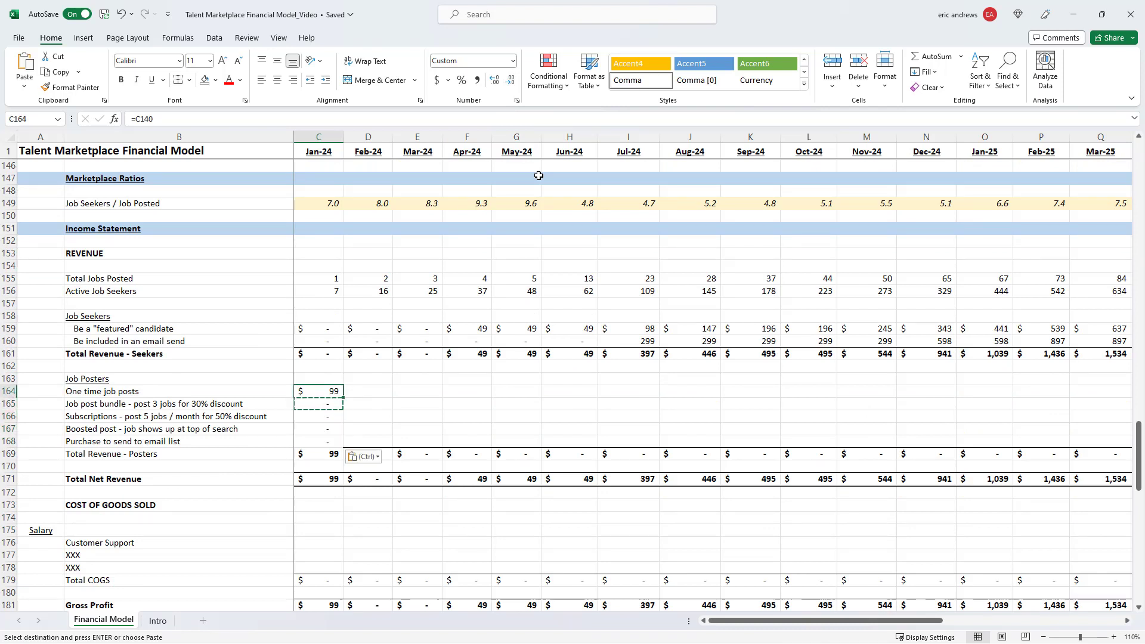
key("shift+Down")
key("shift+Down")
key("shift+Down")
key("shift+Down")
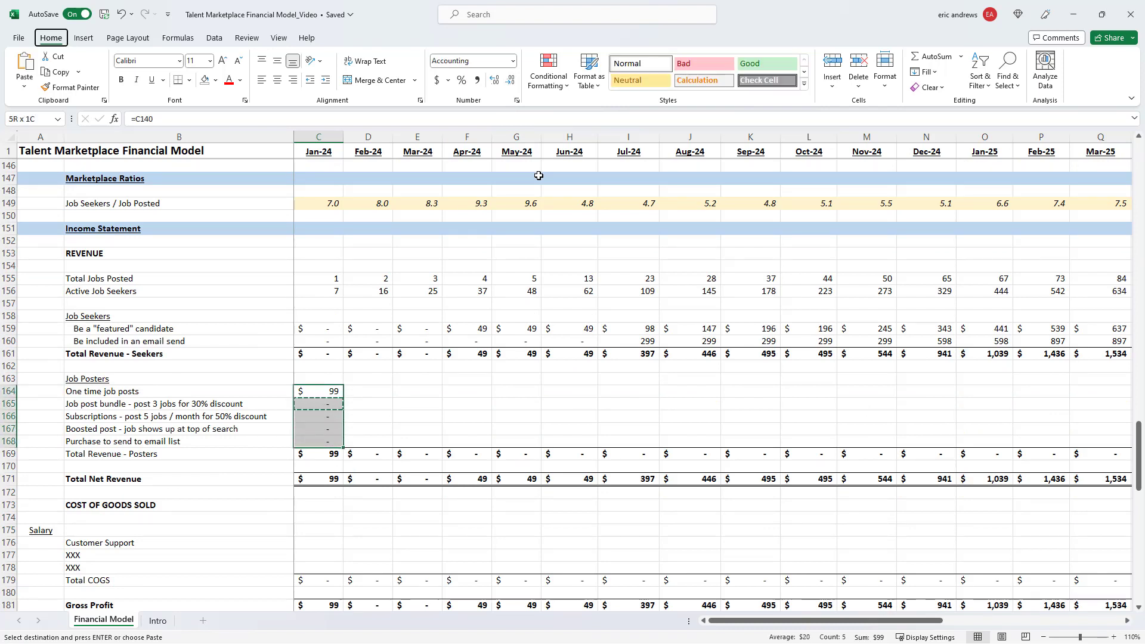
key("ctrl+c")
key("shift+Right")
key("shift+Right")
key("shift+Right")
key("shift+Right")
key("shift+Right")
key("shift+Right")
key("shift+Right")
key("shift+Right")
key("shift+Right")
key("shift+Right")
key("shift+Right")
key("shift+Right")
key("shift+Right")
key("shift+Right")
key("shift+Right")
key("shift+Right")
key("shift+Right")
key("shift+Right")
key("shift+Right")
key("shift+Right")
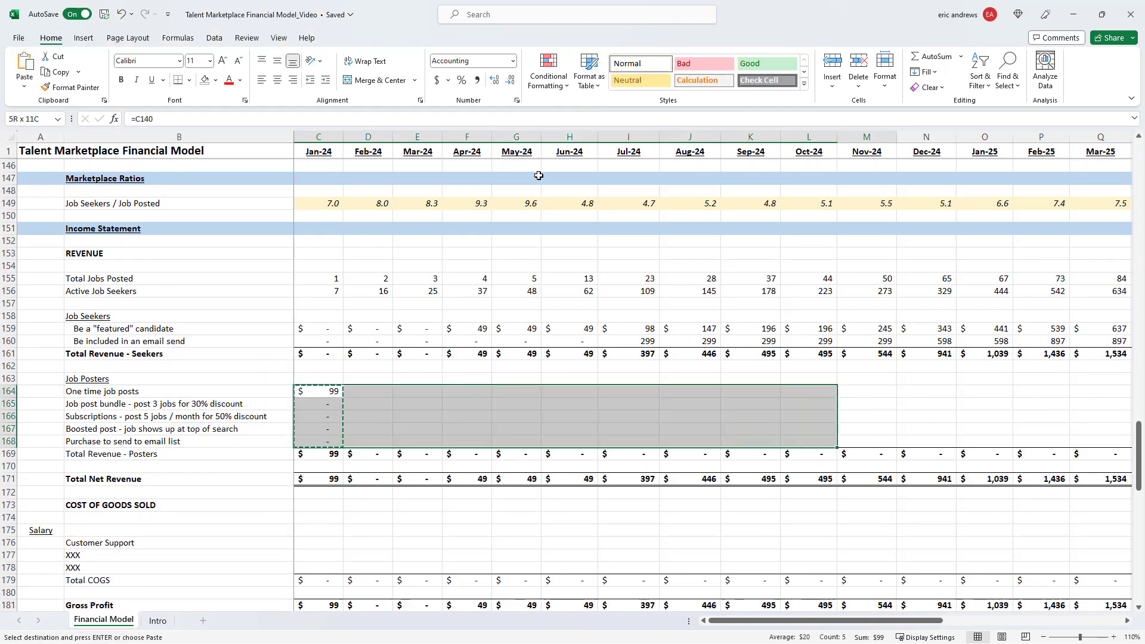
key("ctrl+v")
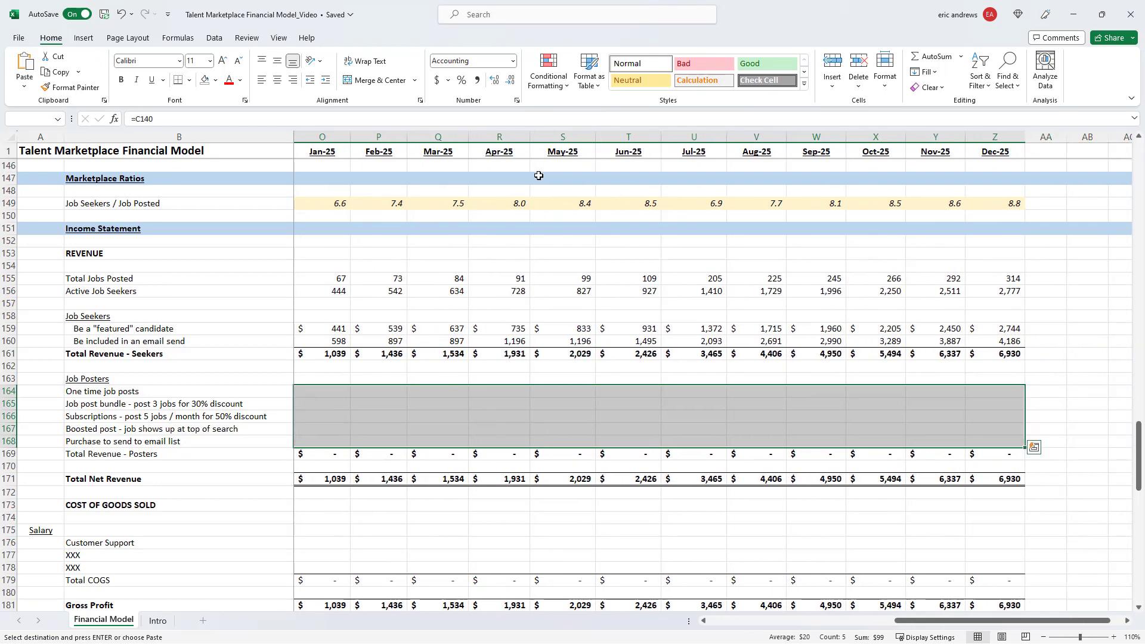
key("Return")
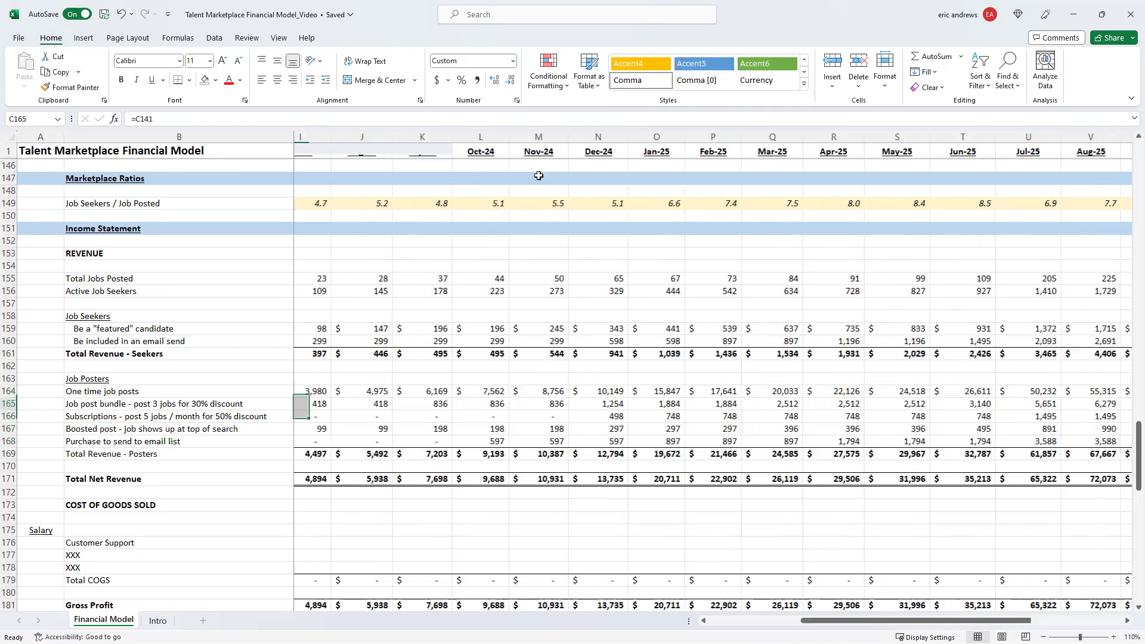
Inspect which cells the Apr-24 Total Net Revenue formula adds together
key("Down")
key("Down")
key("Down")
key("Down")
key("Down")
key("Down")
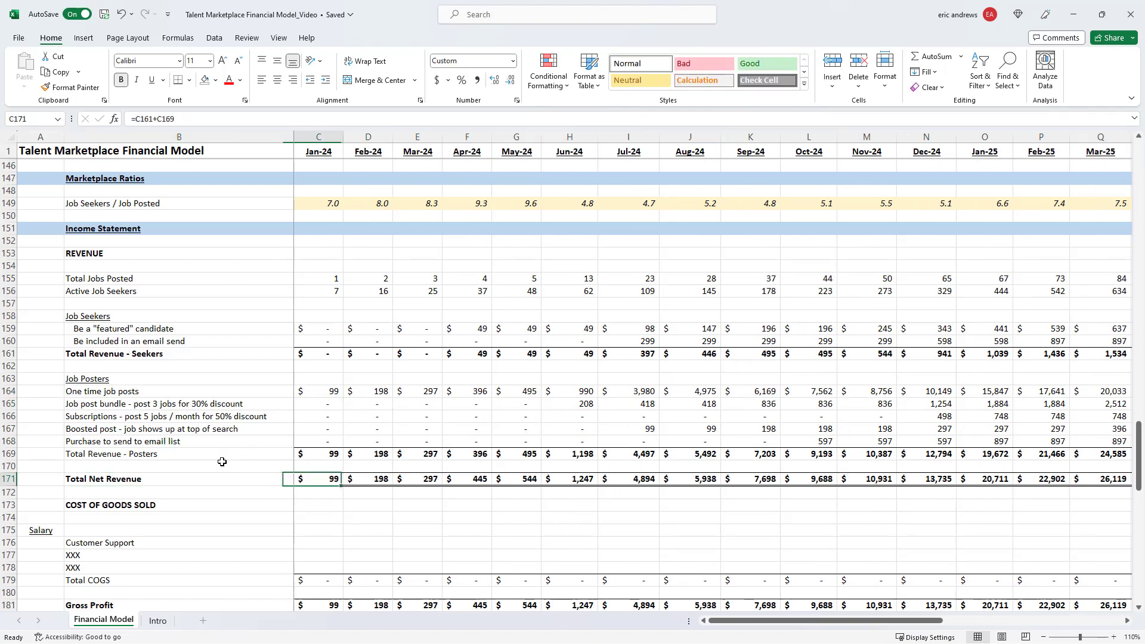
key("Right")
key("Right")
key("Right")
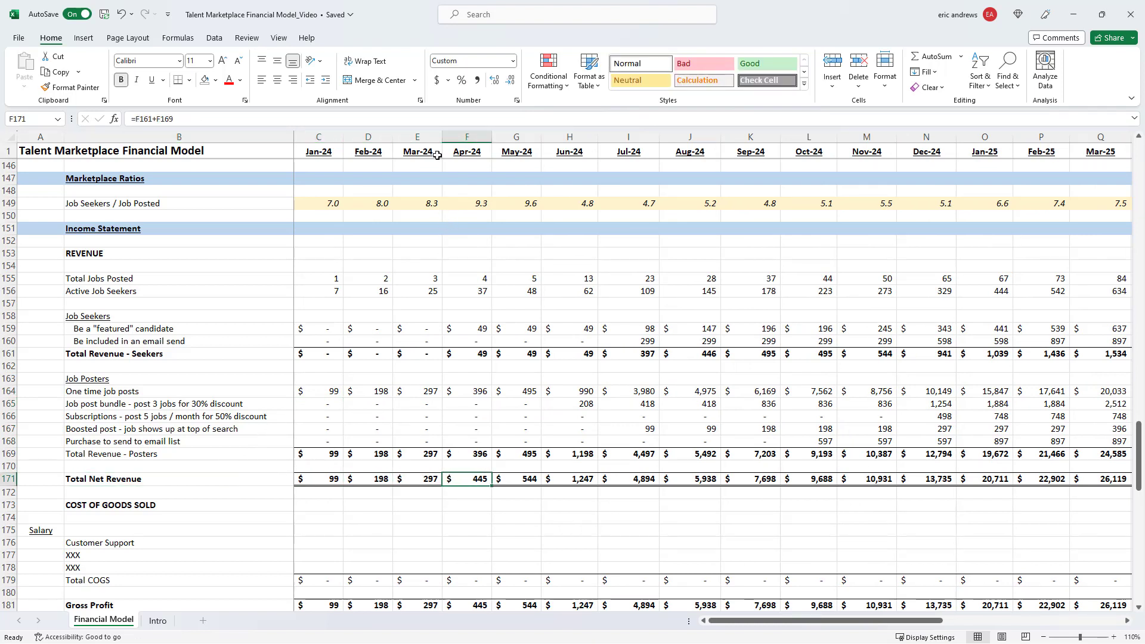
key("F2")
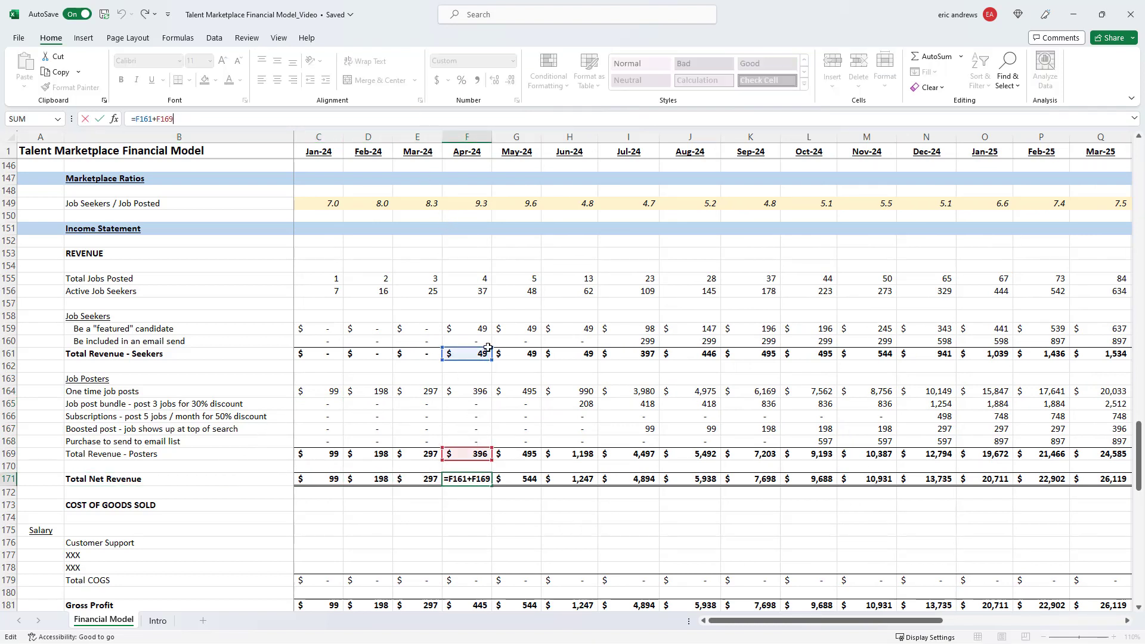
key("Return")
Review the Total Net Revenue row from Oct-24 out to Dec-25
left_click(799, 478)
key("Right")
key("Right")
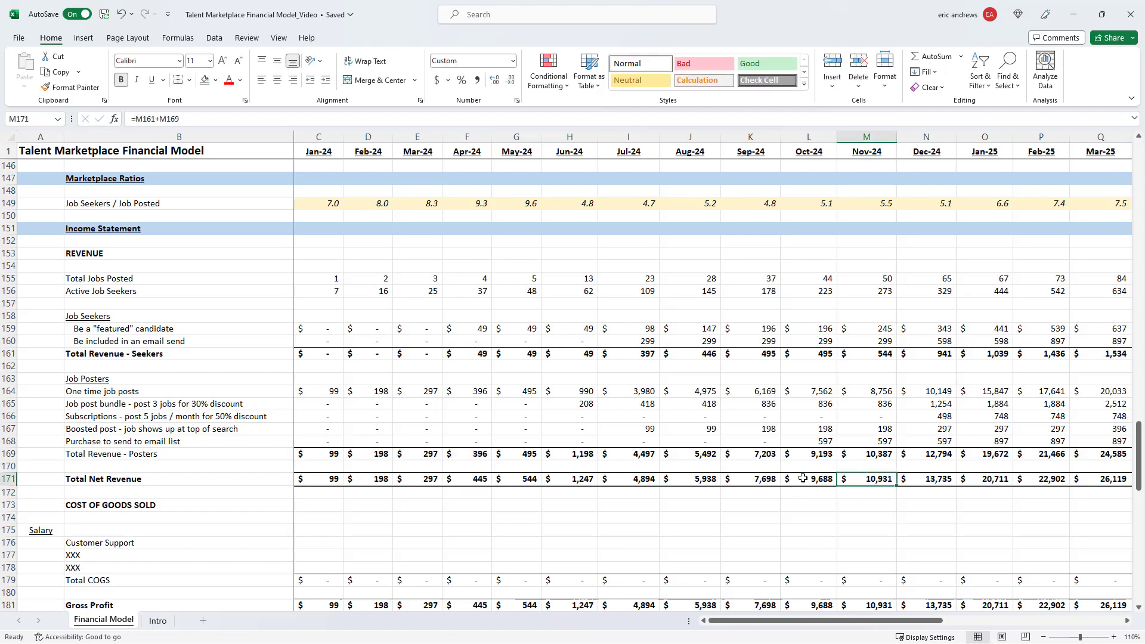
key("ctrl+Right")
key("Left")
key("Right")
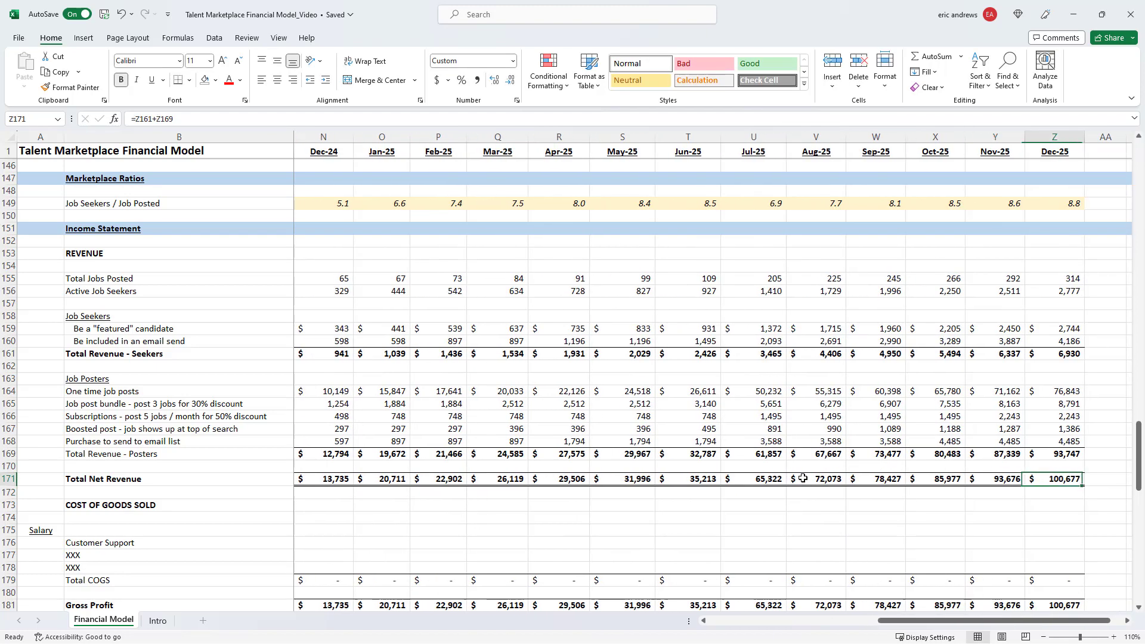
key("Down")
key("ctrl+Left")
key("Right")
key("Right")
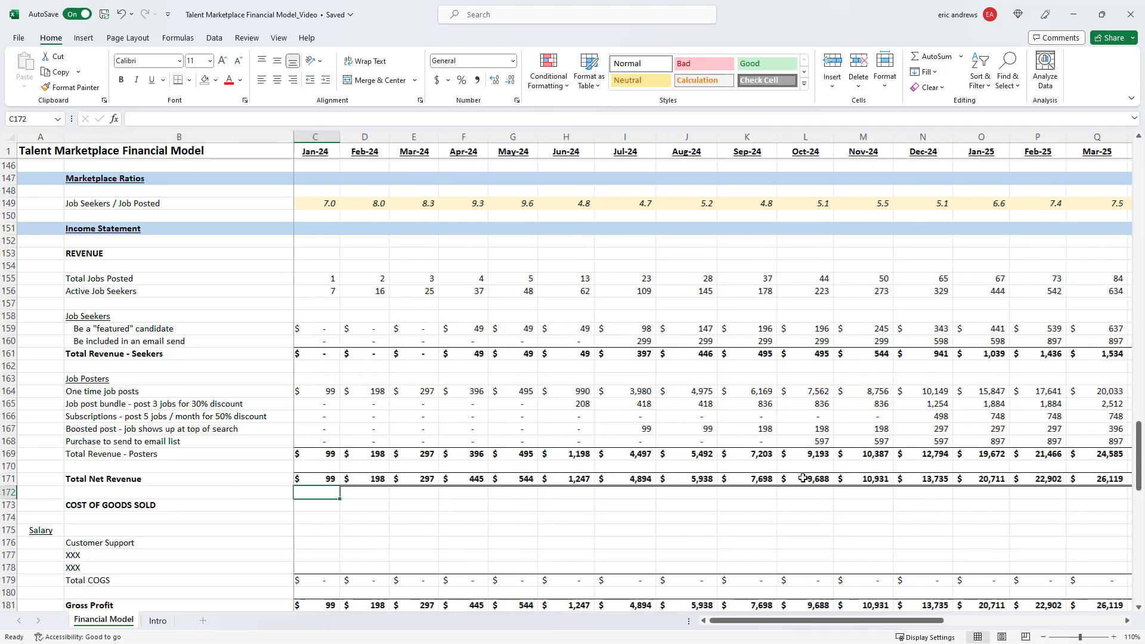
Calculate annualized Dec-25 net revenue in AB171 with the formula =Z171*12
key("Up")
key("Right")
key("Right")
key("Right")
key("Right")
key("Right")
key("Right")
key("Right")
key("Right")
key("Right")
key("Right")
key("Right")
key("Right")
key("Right")
key("Right")
key("Right")
key("Right")
key("Right")
key("Right")
key("Right")
key("Right")
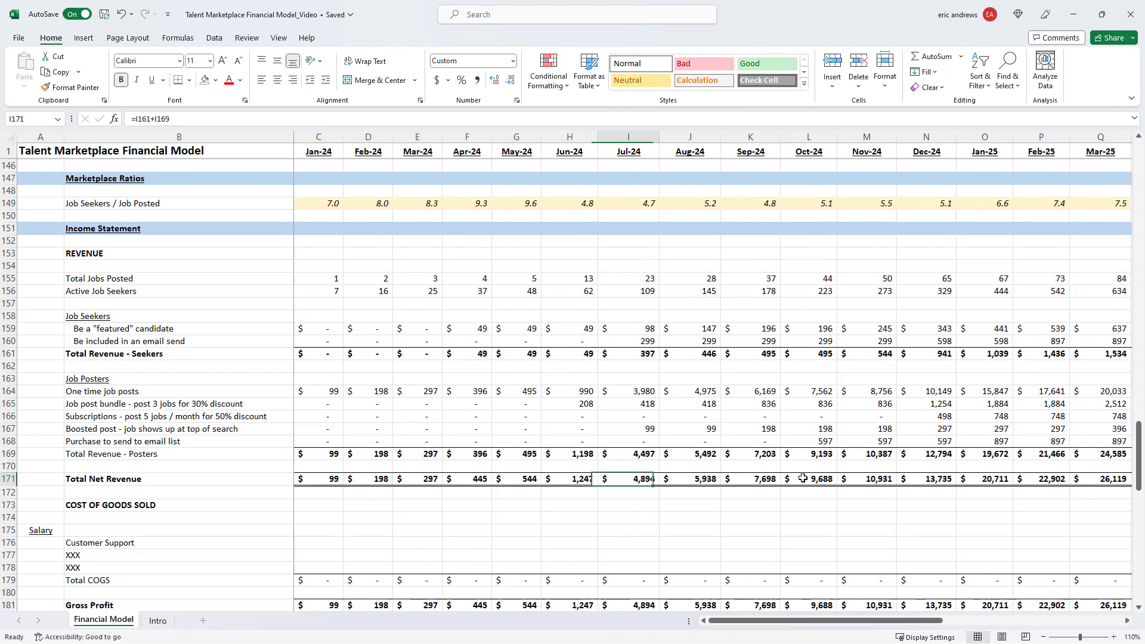
key("Right")
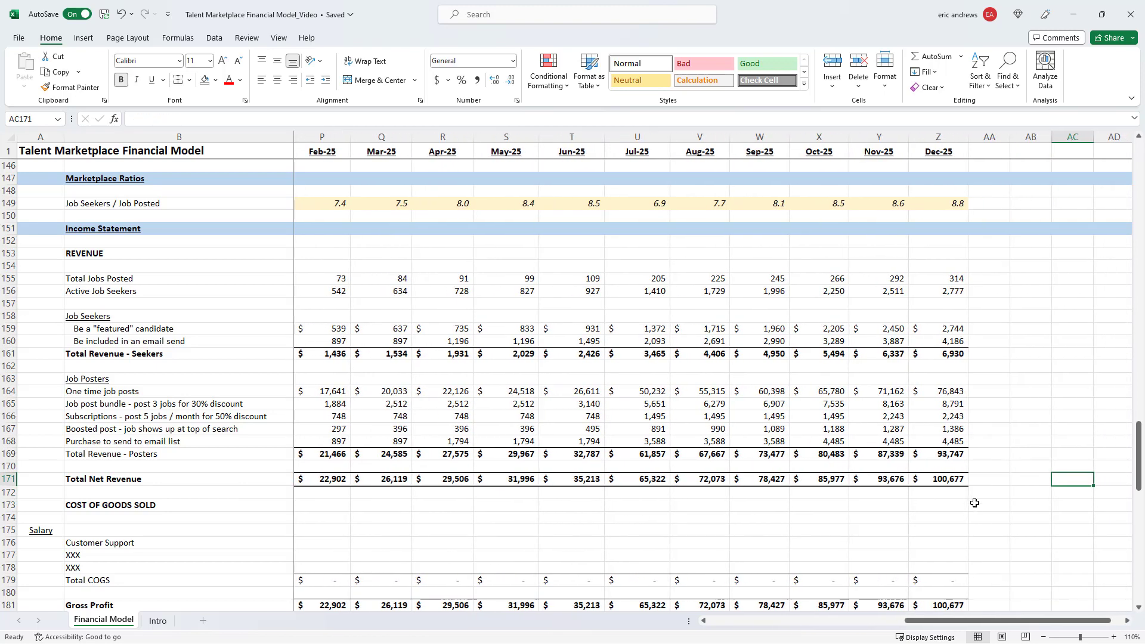
key("Left")
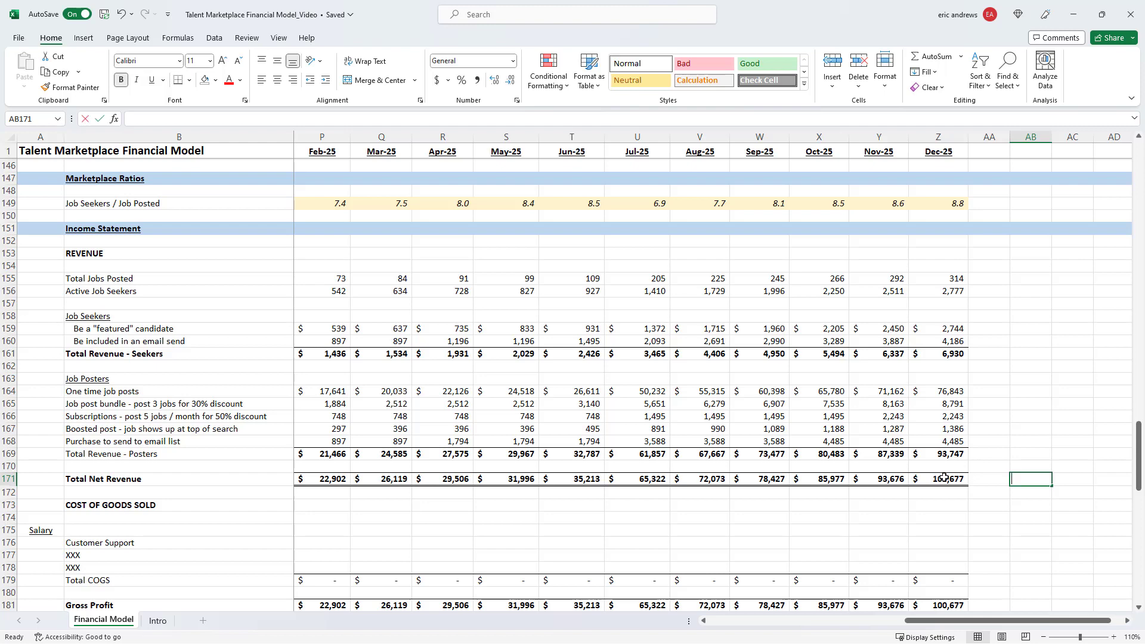
type("=")
left_click(943, 477)
type("*")
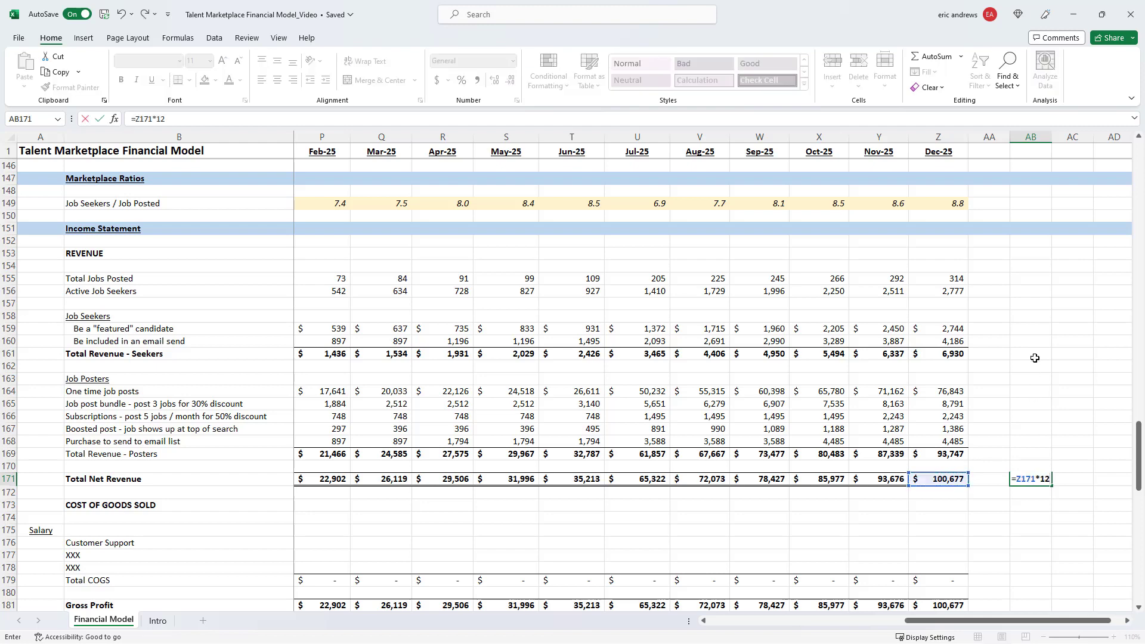
type("12")
key("ctrl+Return")
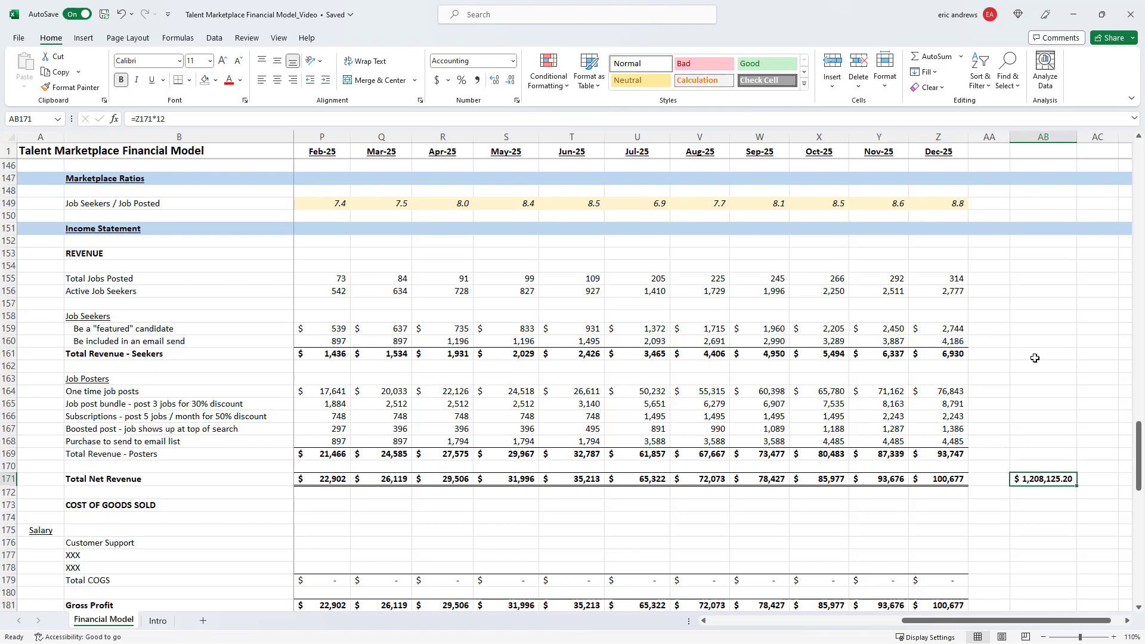
Clear the annualized revenue calculation from AB171 and narrow column AB
key("Delete")
left_click_drag(1076, 143, 1060, 143)
left_click(940, 480)
key("Left")
key("Left")
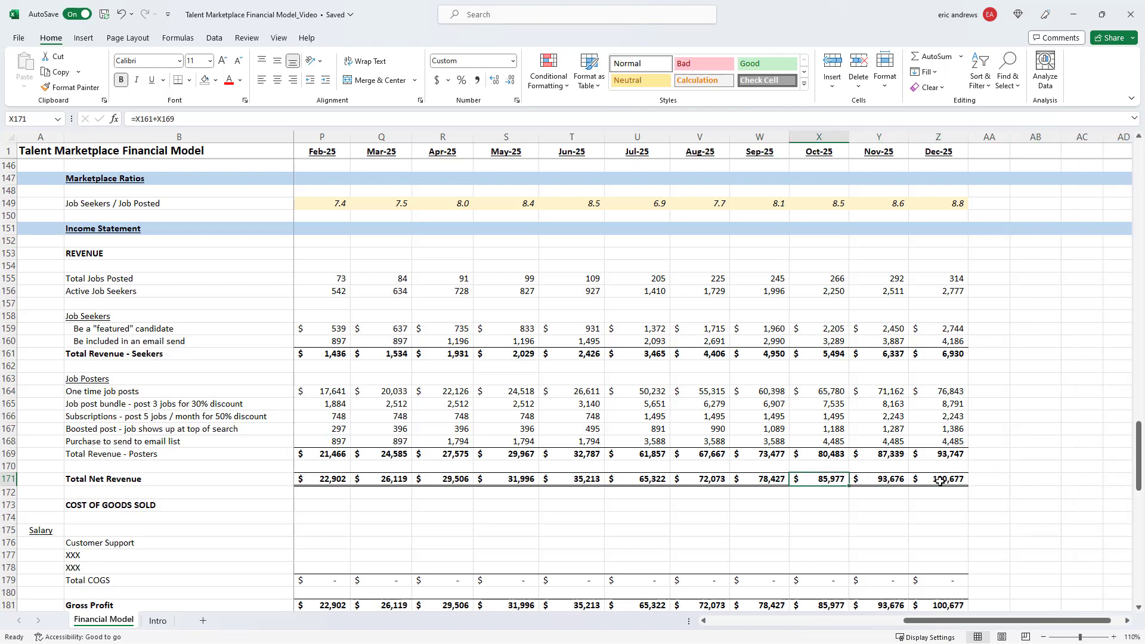
Examine the Cost of Goods Sold section, including its Customer Support row and salary cell
key("ctrl+Left")
key("Right")
scroll(442, 441, "down", 3)
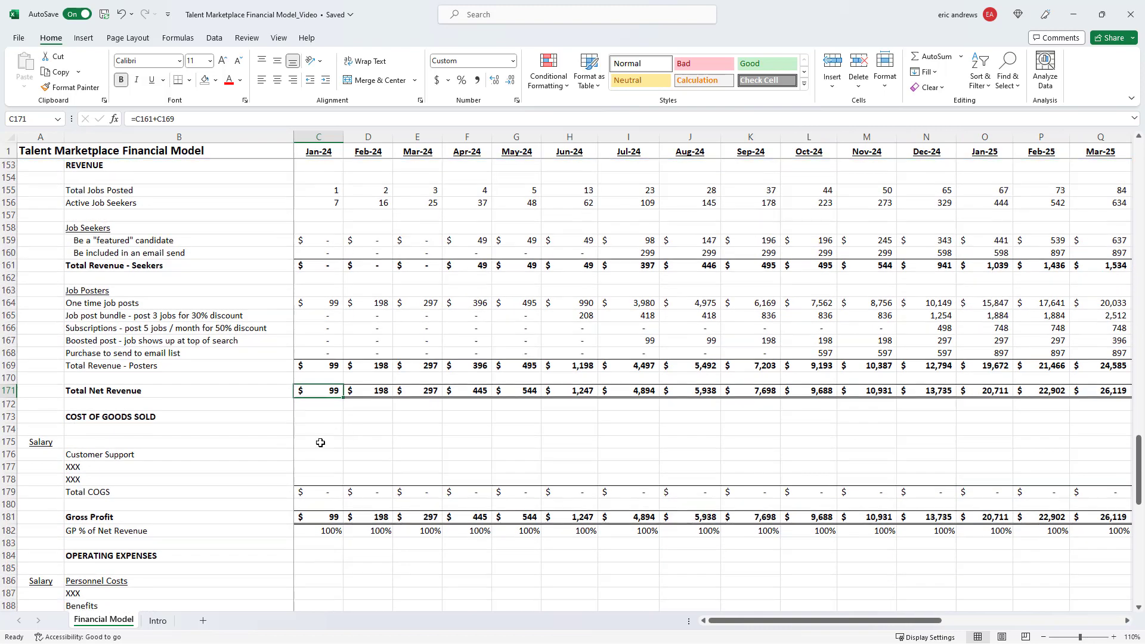
left_click(162, 430)
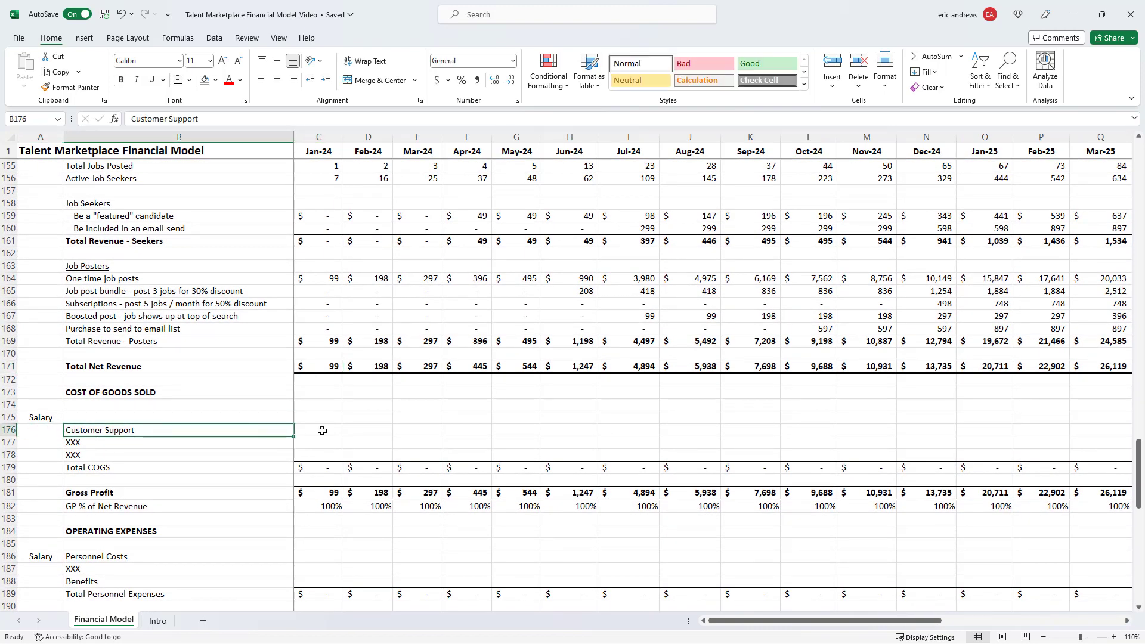
scroll(484, 423, "down", 1)
scroll(484, 420, "down", 1)
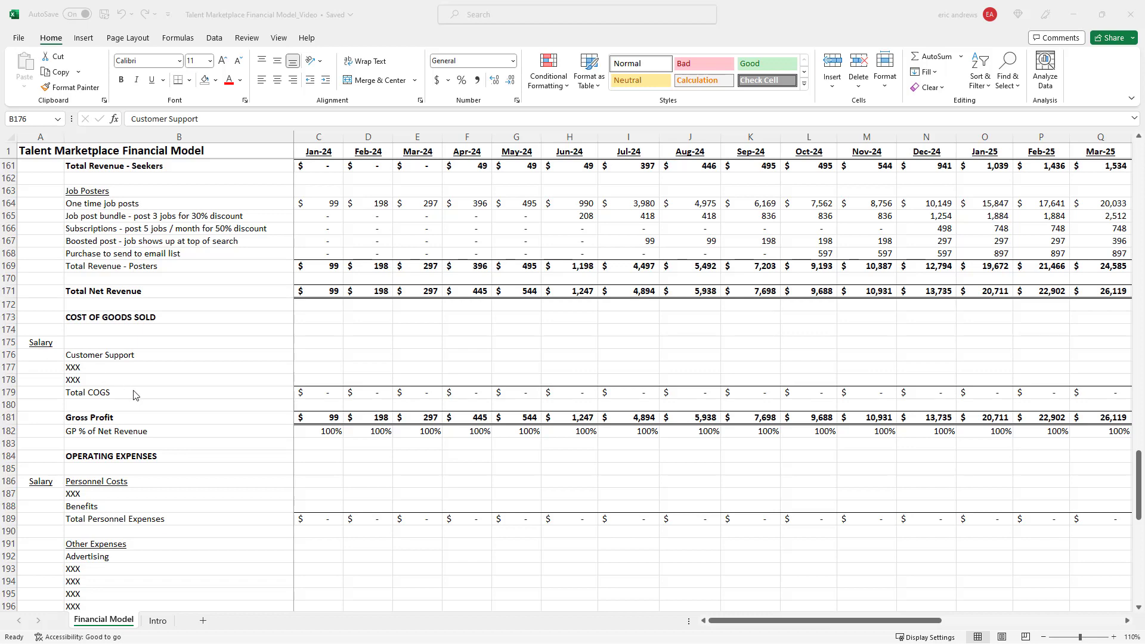
left_click(203, 357)
key("Right")
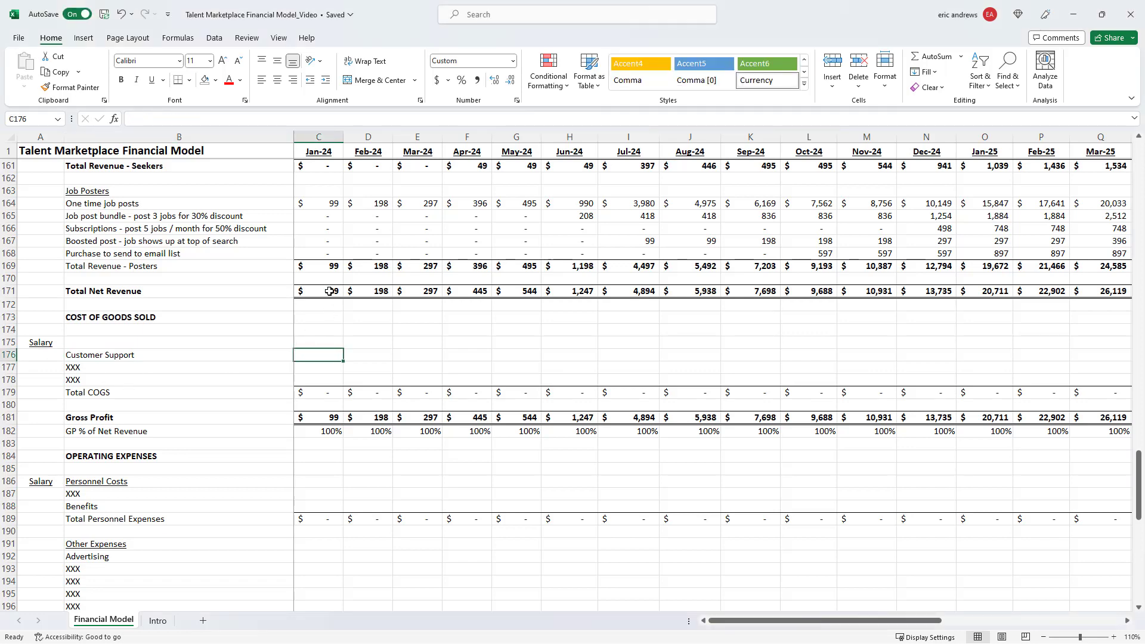
scroll(329, 291, "down", 1)
left_click(230, 329)
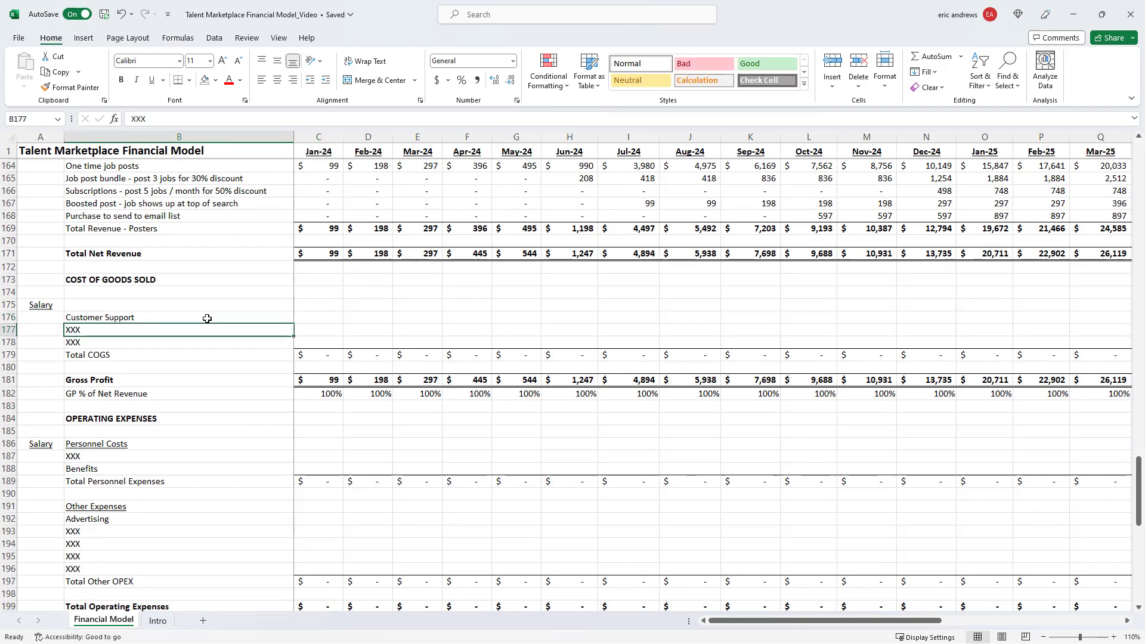
left_click(207, 319)
left_click(210, 327)
left_click(317, 314)
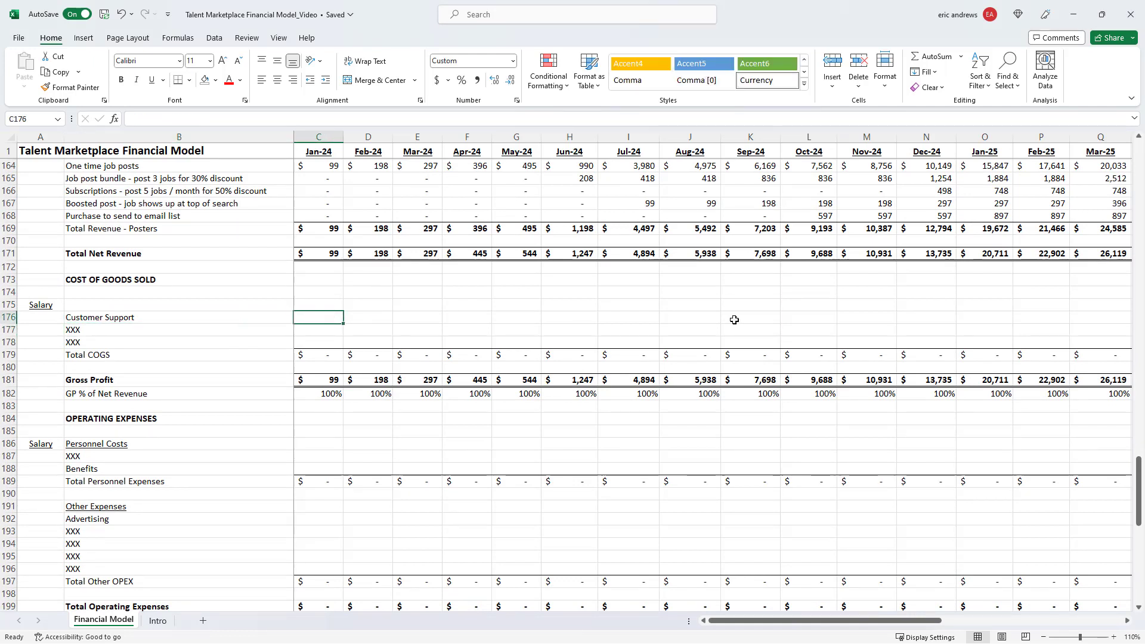
left_click(968, 306)
left_click(230, 318)
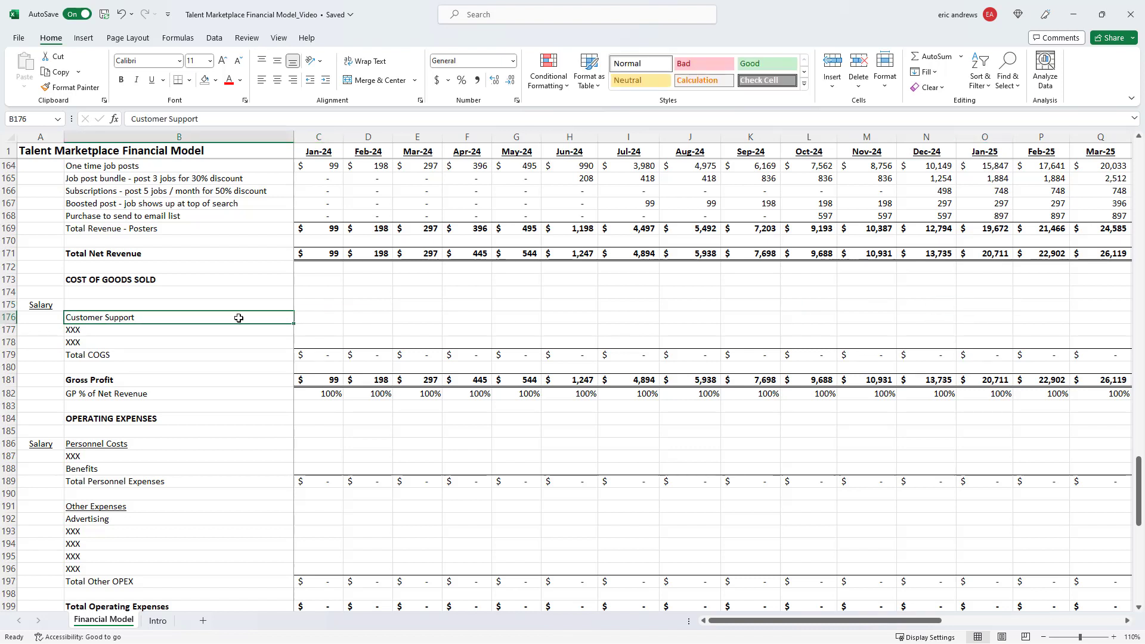
left_click(310, 306)
left_click(221, 316)
left_click(50, 320)
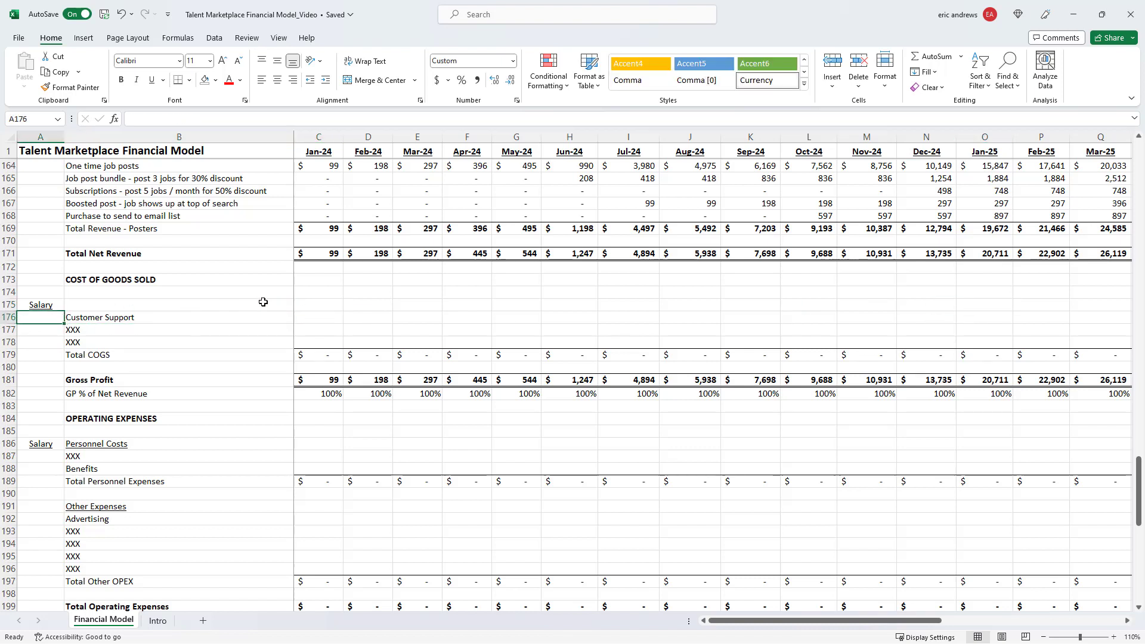
Set the Customer Support salary in the Cost of Goods Sold section to $15,000
left_click(1113, 637)
left_click(169, 339)
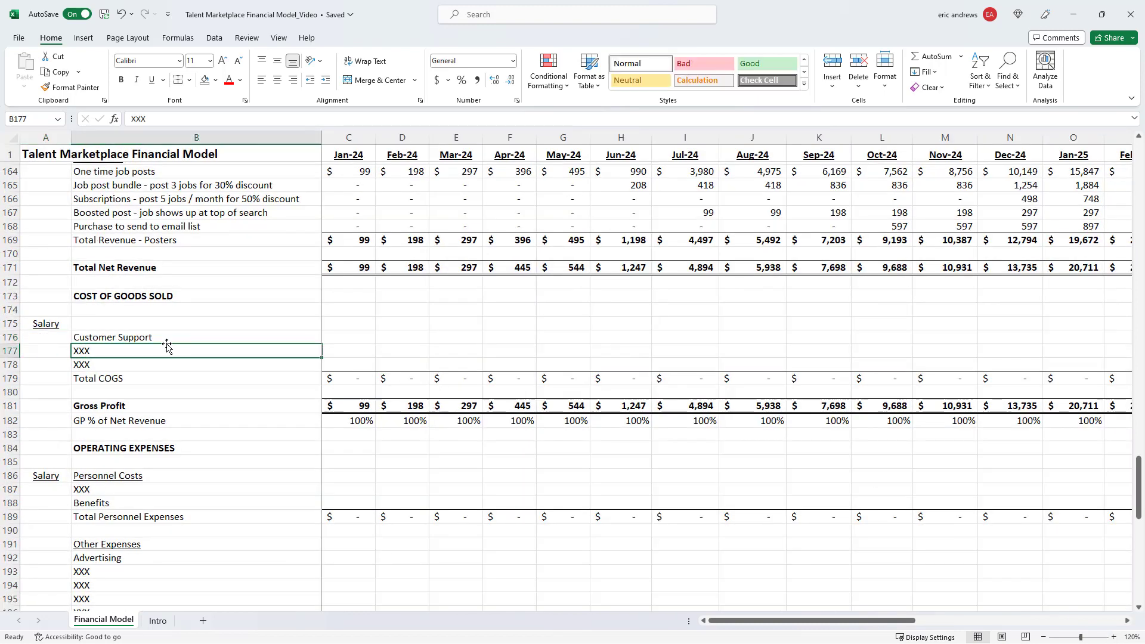
left_click(50, 325)
left_click(113, 337)
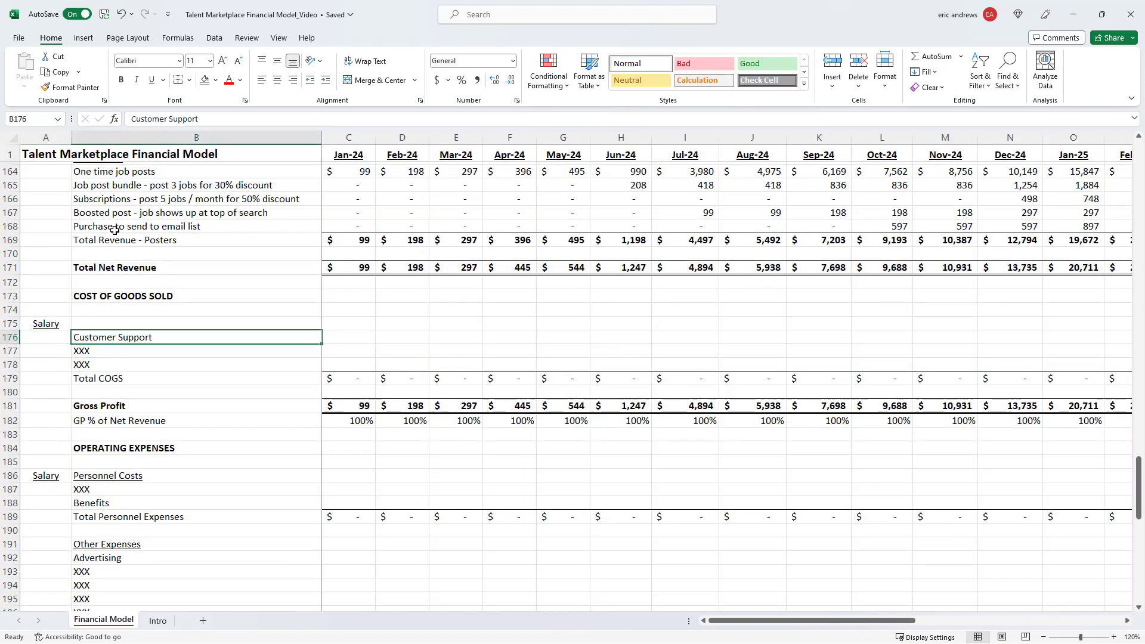
left_click(143, 134)
left_click_drag(144, 338, 146, 377)
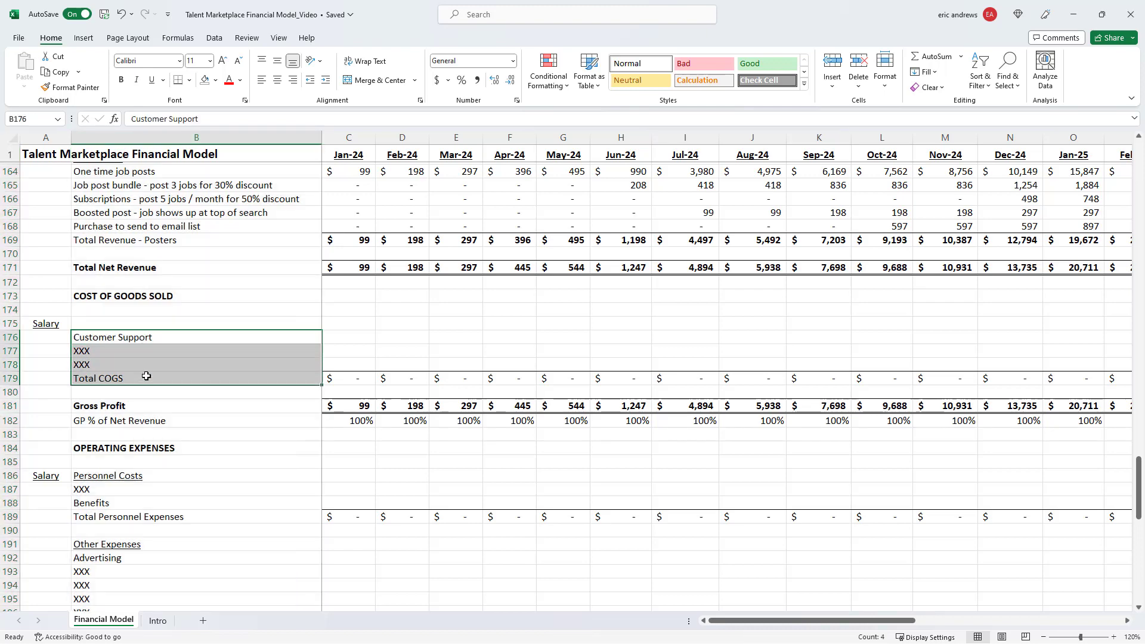
left_click_drag(162, 215, 168, 378)
left_click(161, 350)
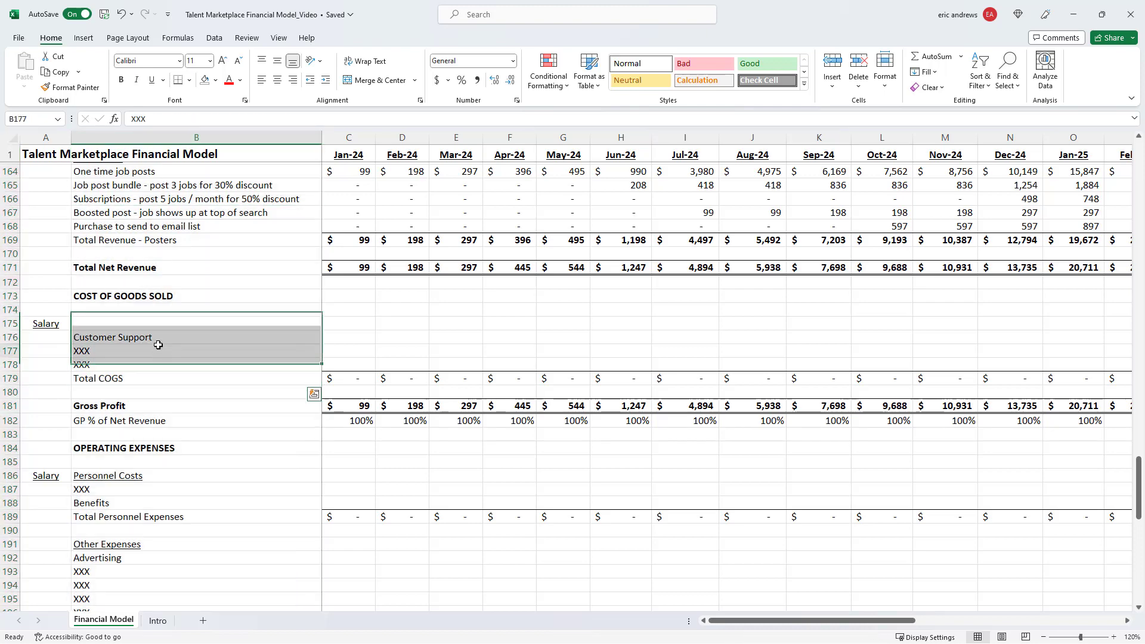
left_click(45, 338)
type("15000")
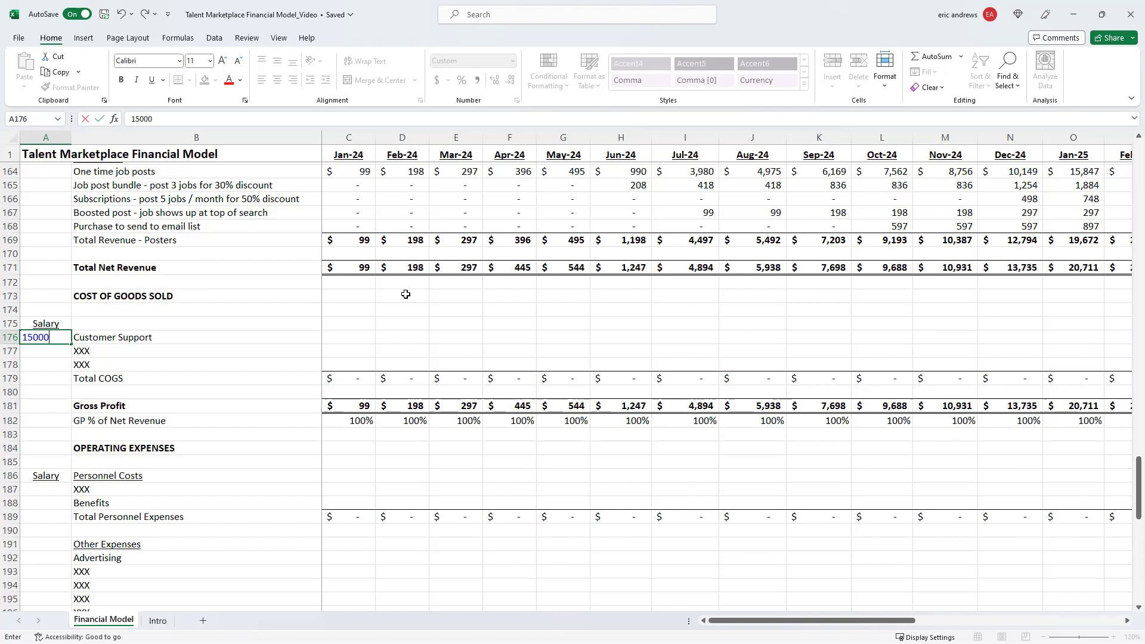
key("ctrl+Return")
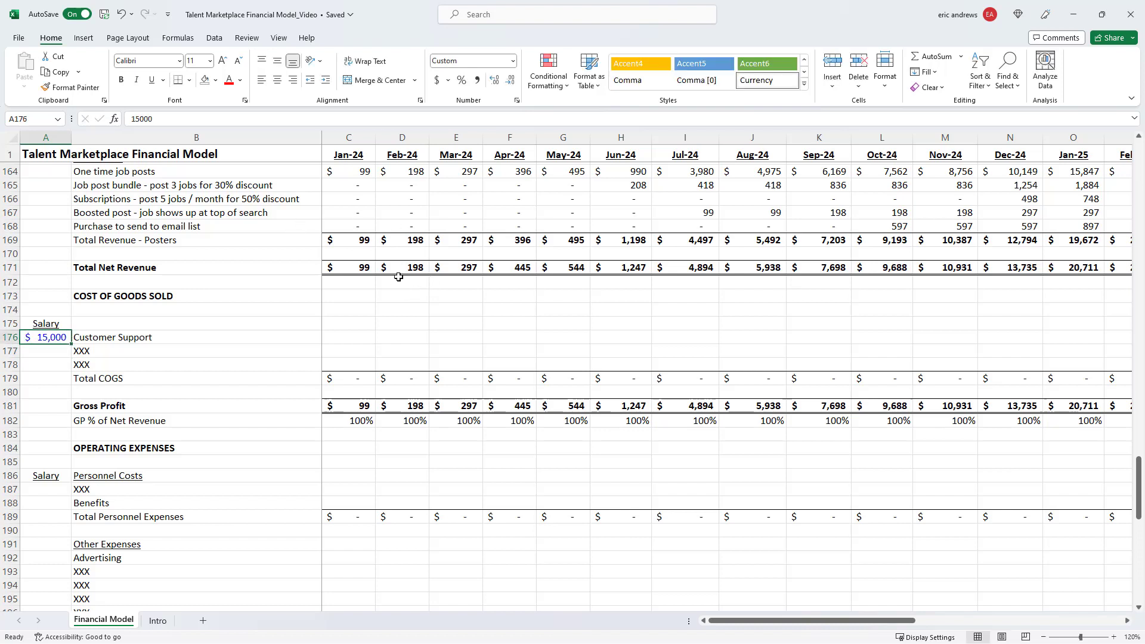
left_click(164, 340)
left_click(37, 337)
left_click(161, 339)
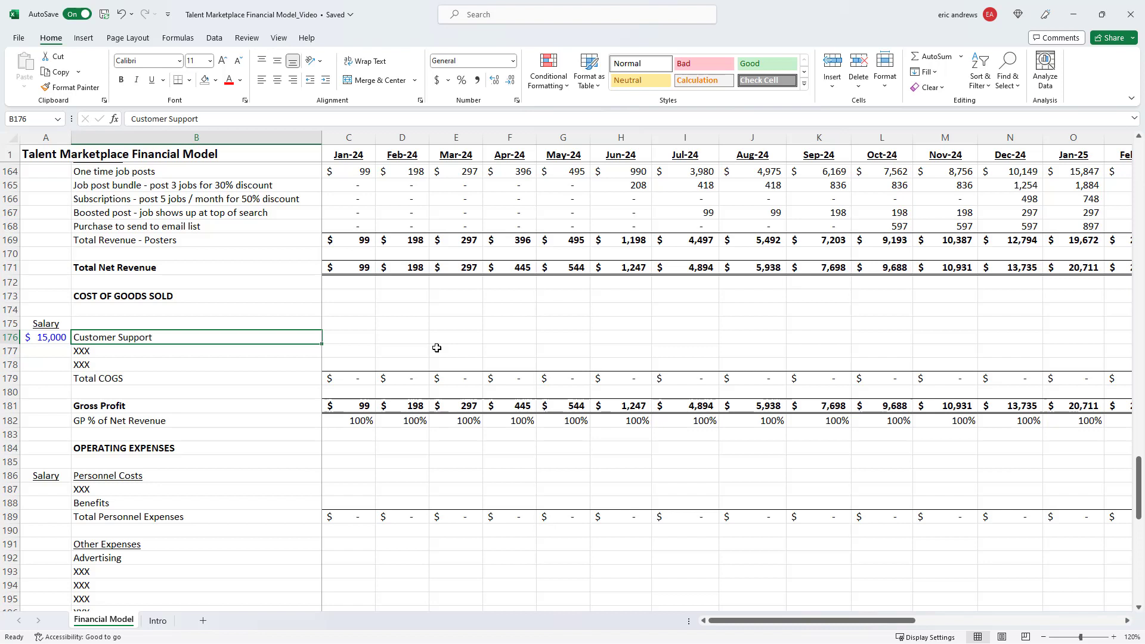
key("Left")
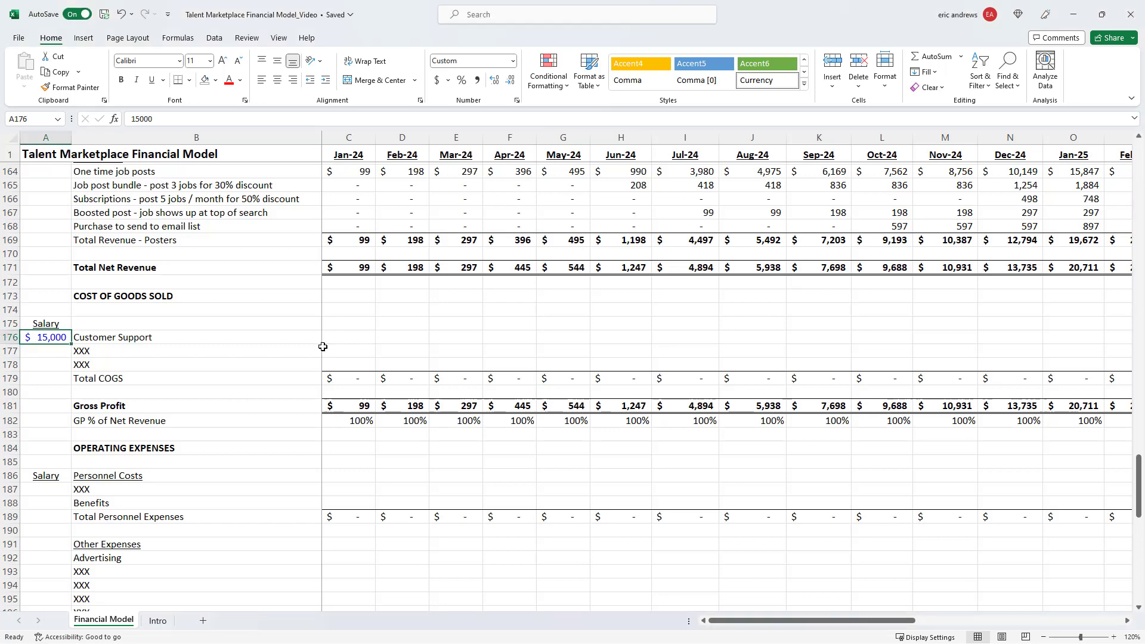
Examine the COGS Assumptions and OPEX Assumptions sections beneath the income statement
left_click(350, 336)
scroll(339, 316, "down", 4)
scroll(339, 316, "down", 7)
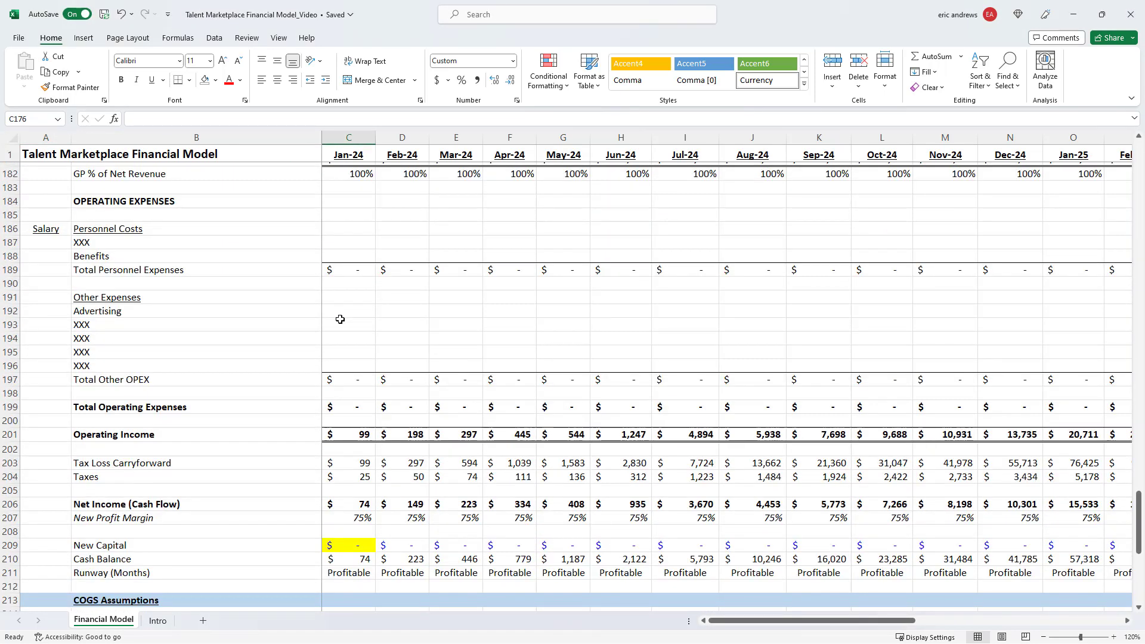
scroll(353, 310, "down", 2)
scroll(356, 404, "down", 2)
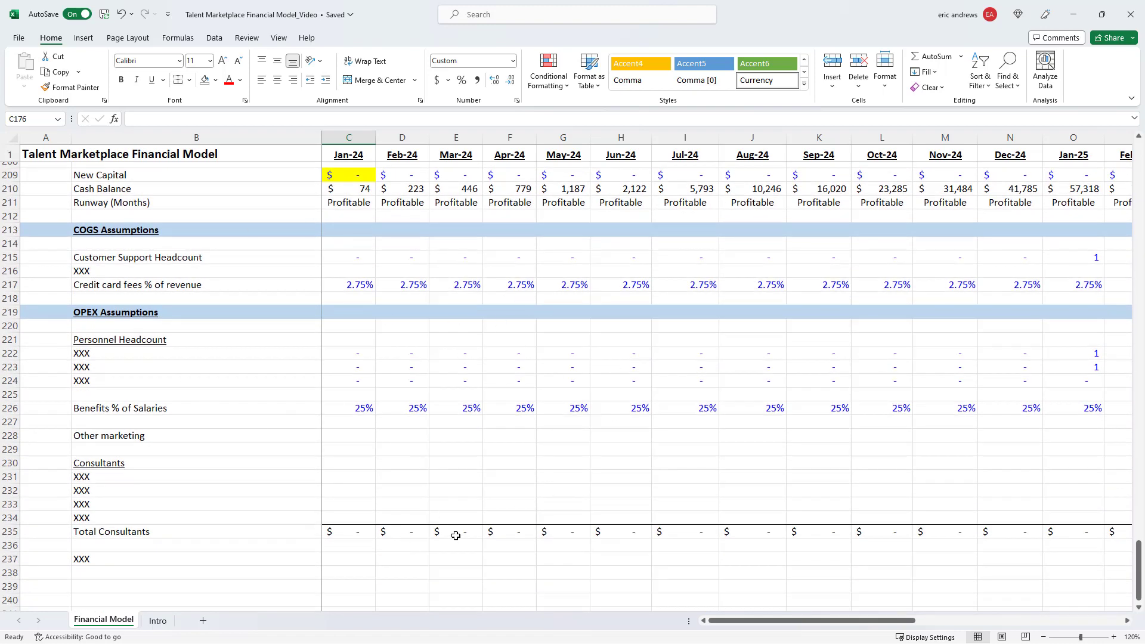
left_click_drag(131, 243, 162, 593)
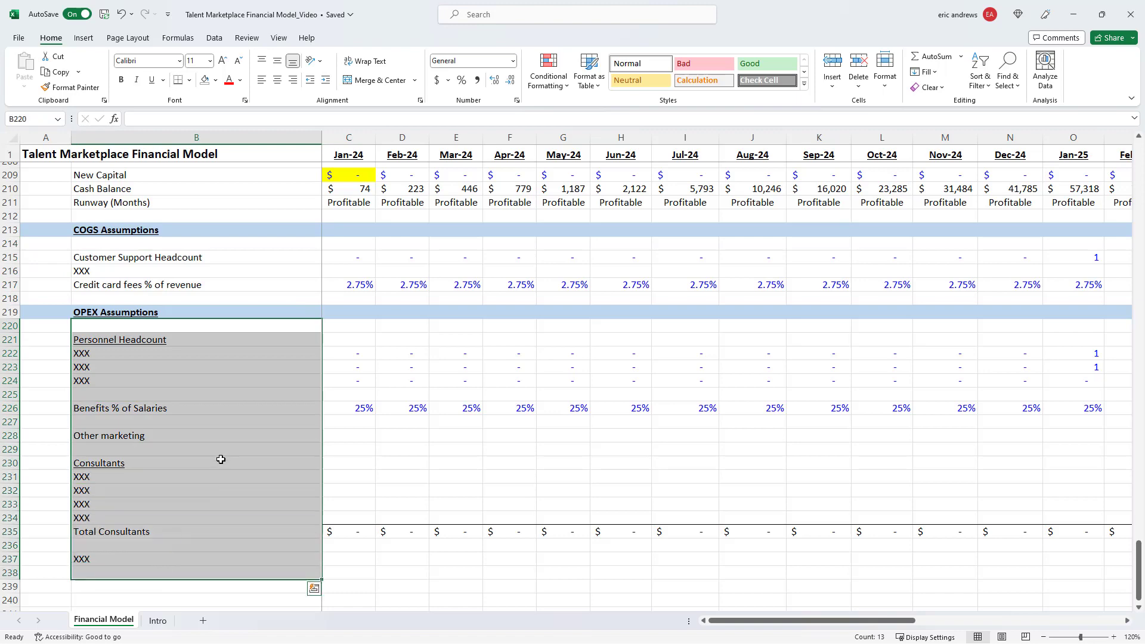
left_click(220, 459)
left_click(363, 257)
scroll(620, 270, "up", 1)
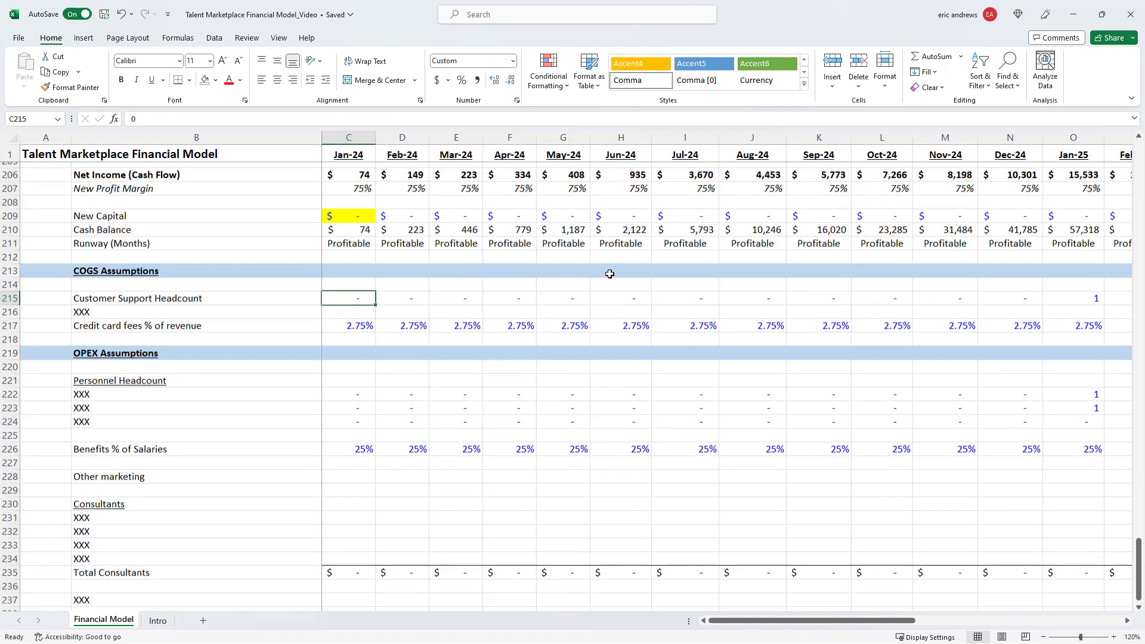
Review the Customer Support Headcount assumptions month by month from Jan-24 through Dec-25
key("Left")
key("Right")
key("Right")
key("Right")
key("Right")
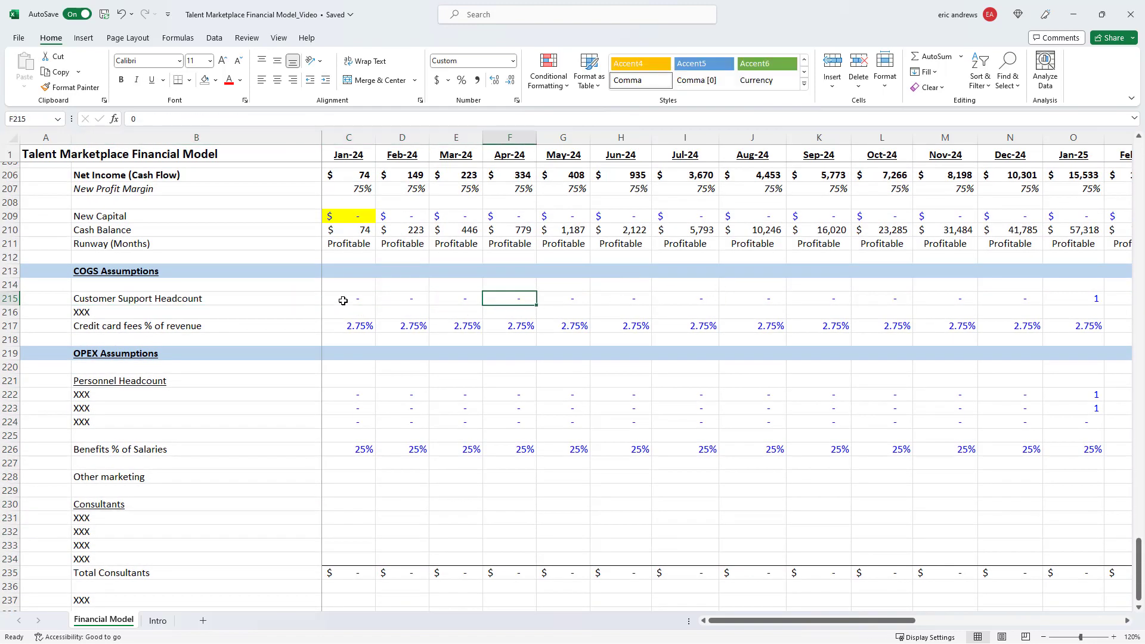
left_click_drag(340, 301, 1015, 297)
left_click(1065, 296)
key("Right")
key("Right")
key("Right")
key("Right")
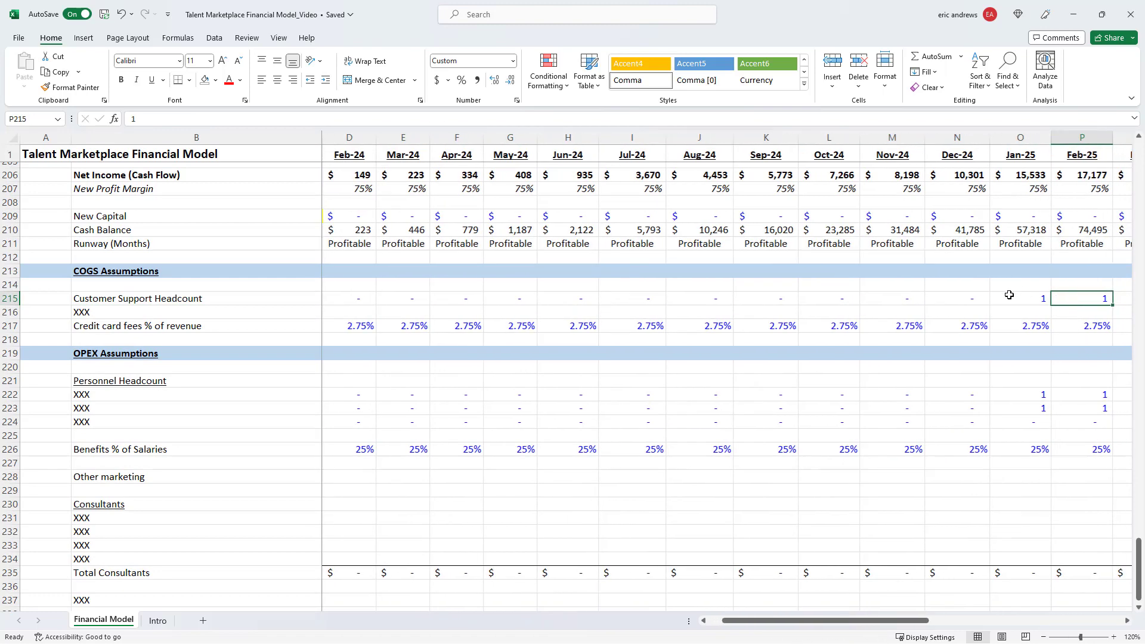
key("Right")
key("Right")
key("Right")
key("Right")
key("Right")
key("Right")
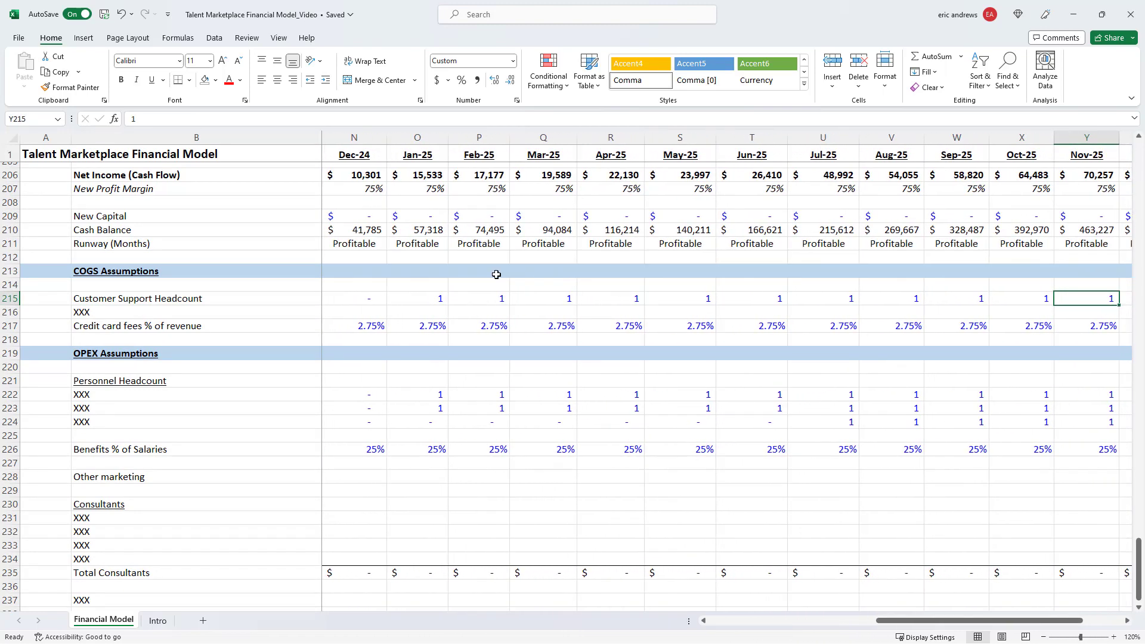
left_click(422, 298)
left_click_drag(422, 298, 1019, 296)
left_click(932, 300)
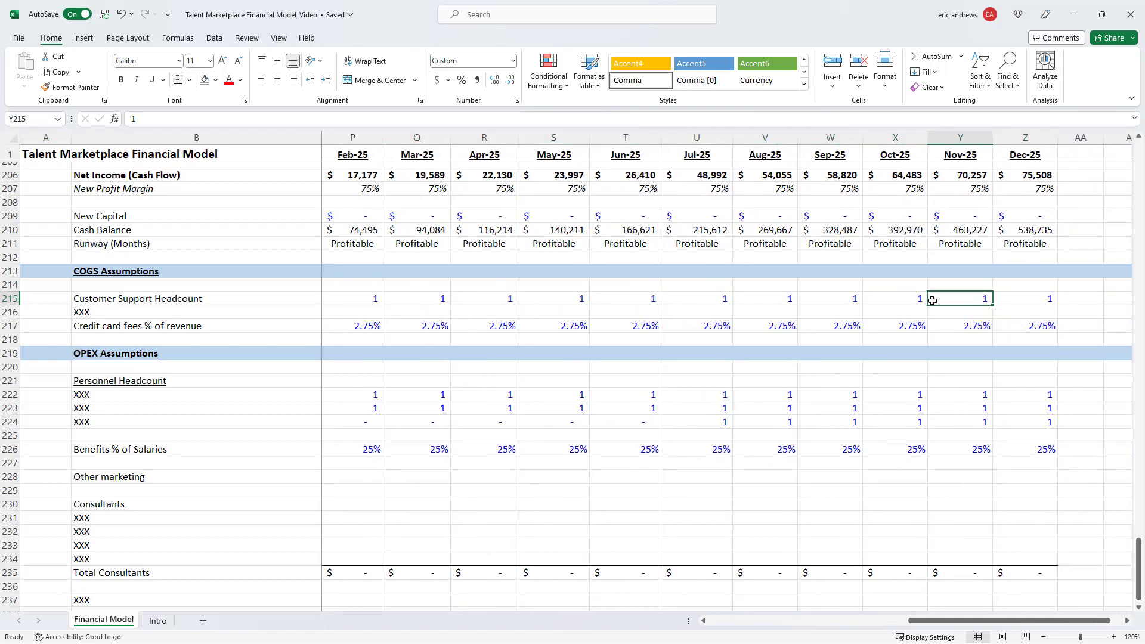
key("Left")
key("Home")
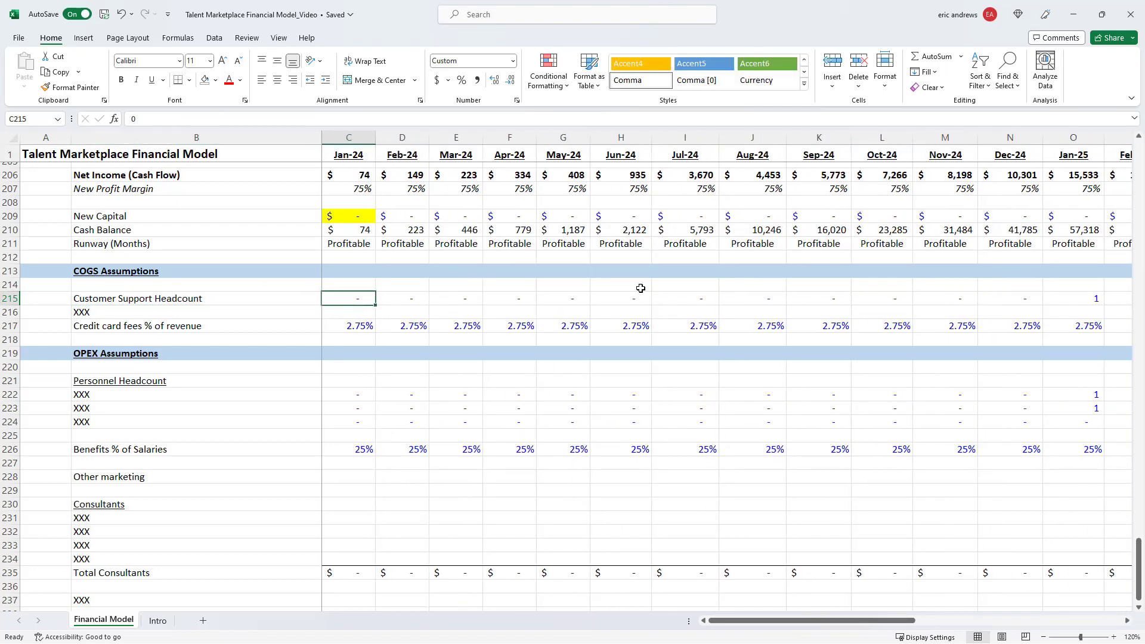
Calculate the Jan-24 Customer Support cost in C176 from the salary and headcount with the formula =$A$176*C215
scroll(358, 295, "up", 5)
scroll(359, 295, "up", 7)
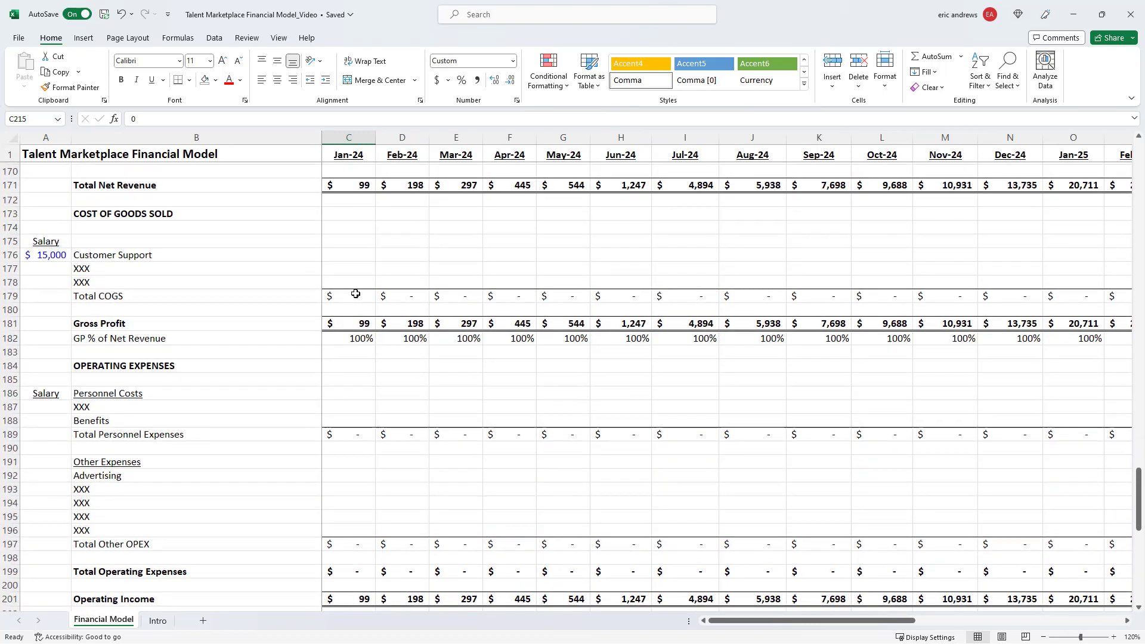
left_click(353, 255)
type("=")
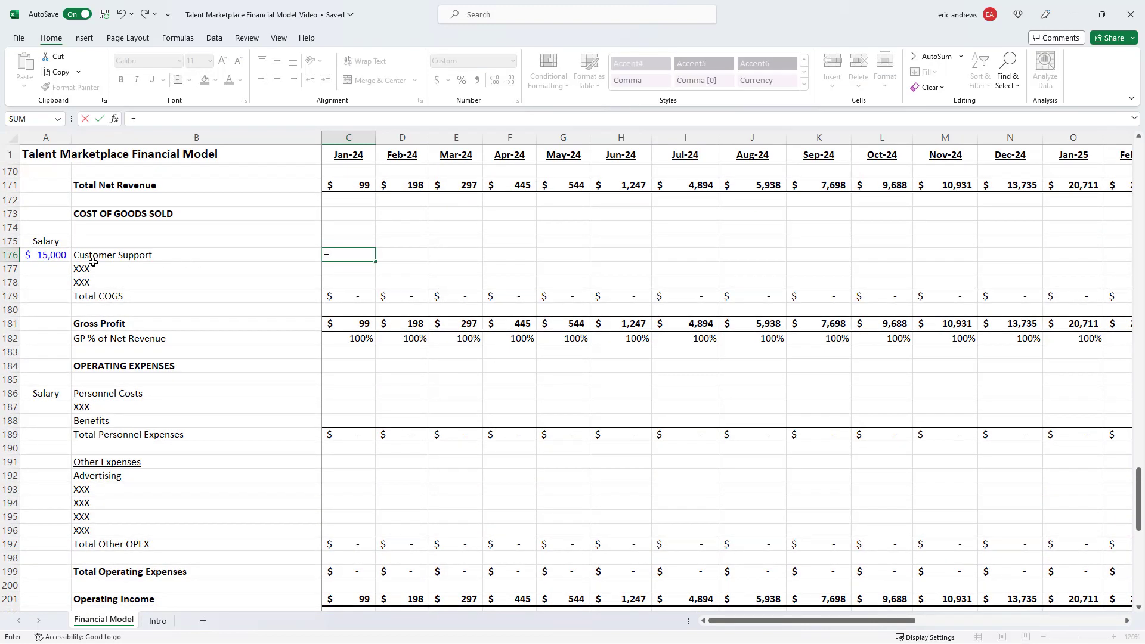
left_click(60, 258)
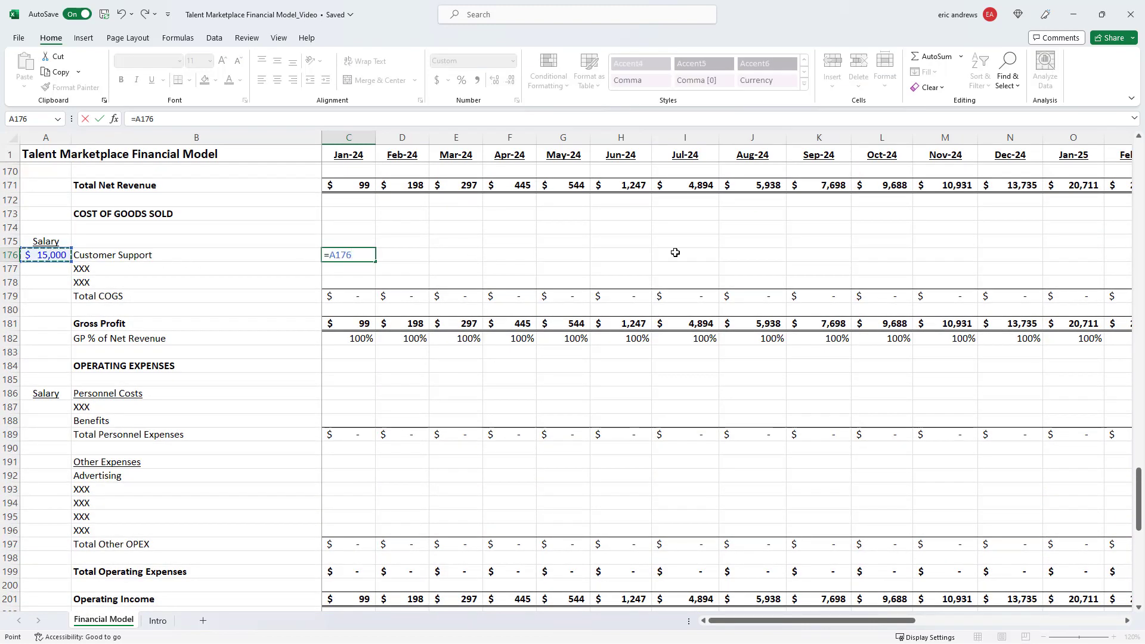
key("F4")
type("*")
scroll(356, 253, "down", 6)
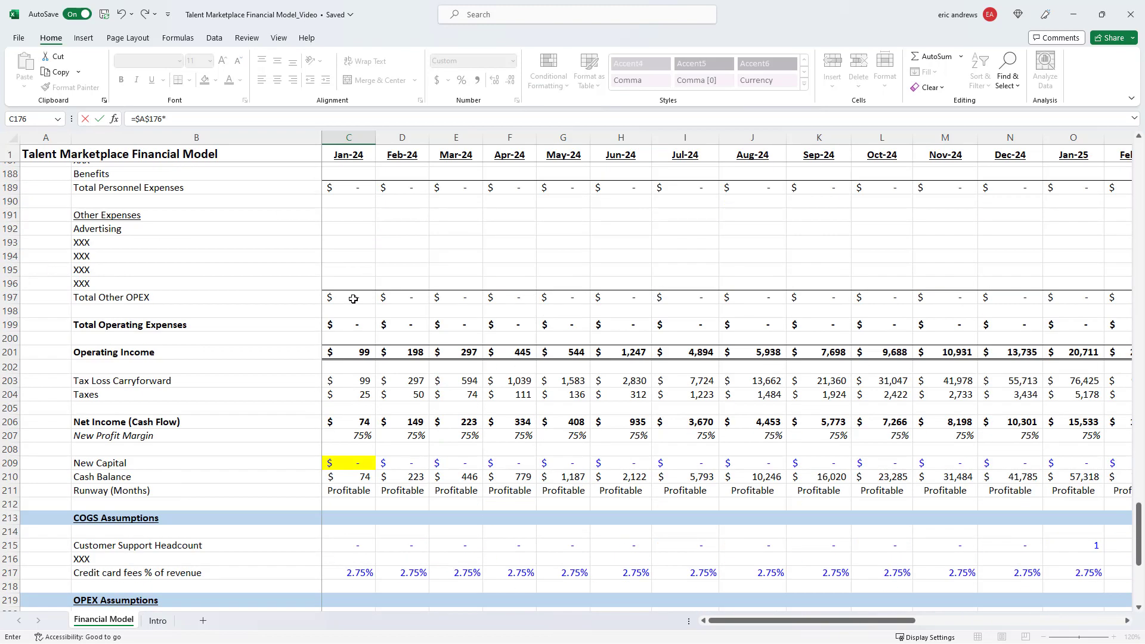
scroll(353, 299, "down", 6)
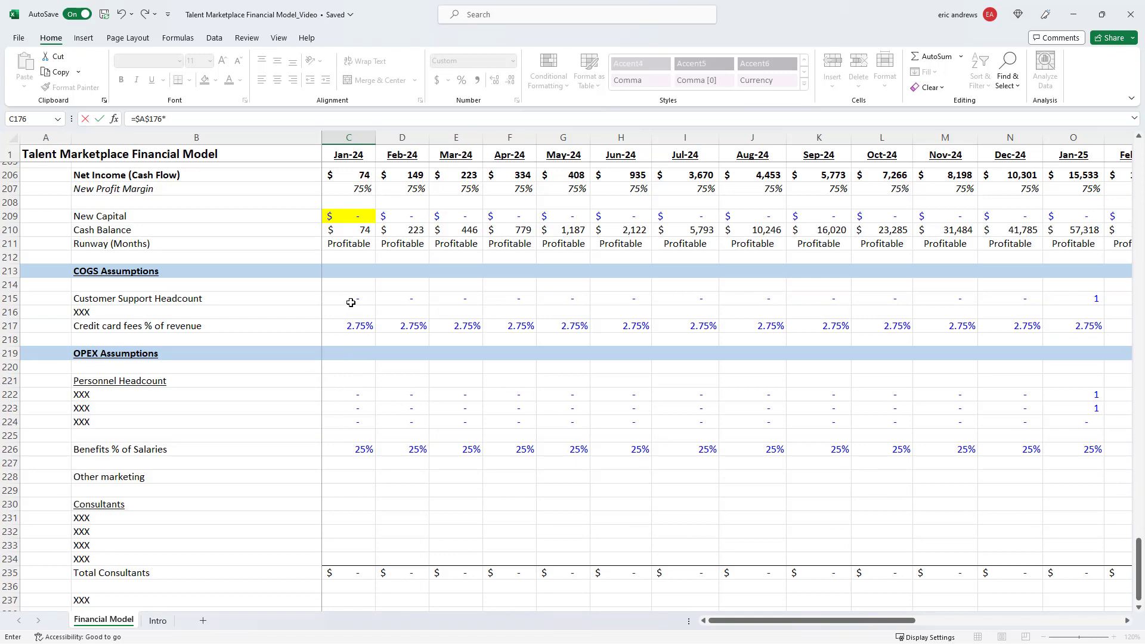
left_click(351, 302)
key("ctrl+Return")
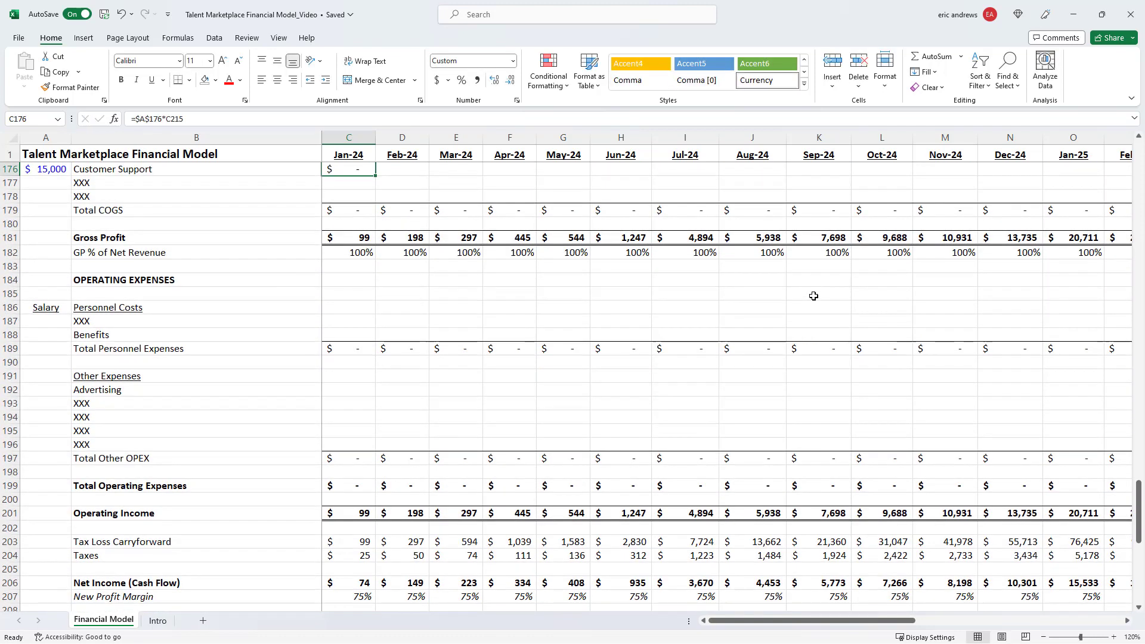
Convert the Jan-24 Customer Support cost to a monthly amount by extending the formula to =$A$176*C215/12
key("ctrl+c")
key("F2")
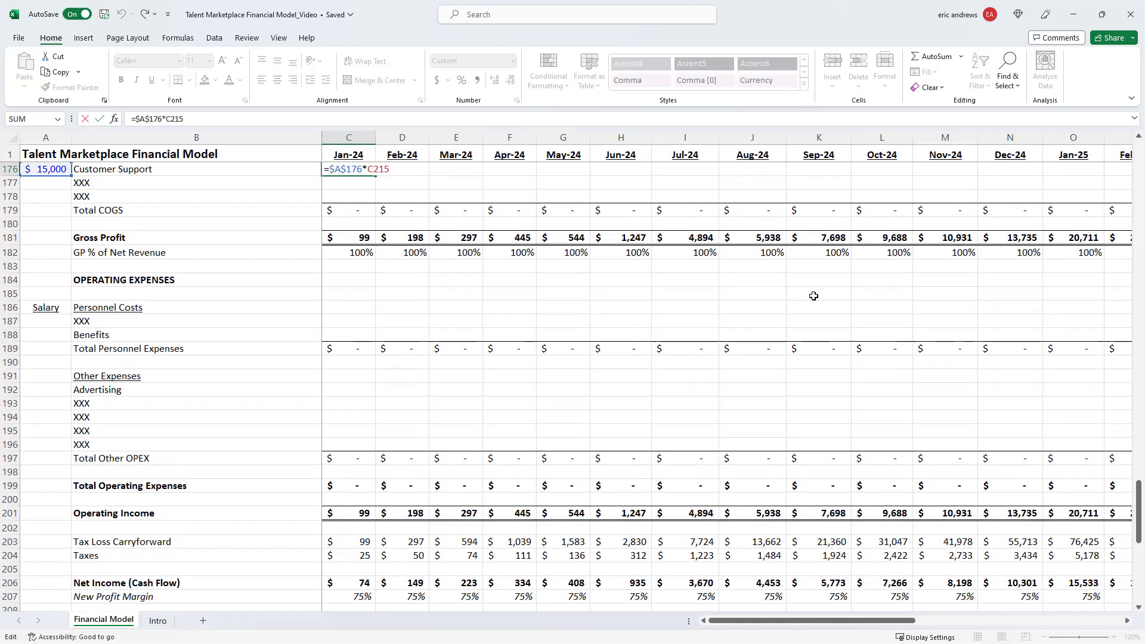
type("/12")
key("ctrl+Return")
Copy the Jan-24 Customer Support cost formula across the monthly columns through Dec-25
key("ctrl+c")
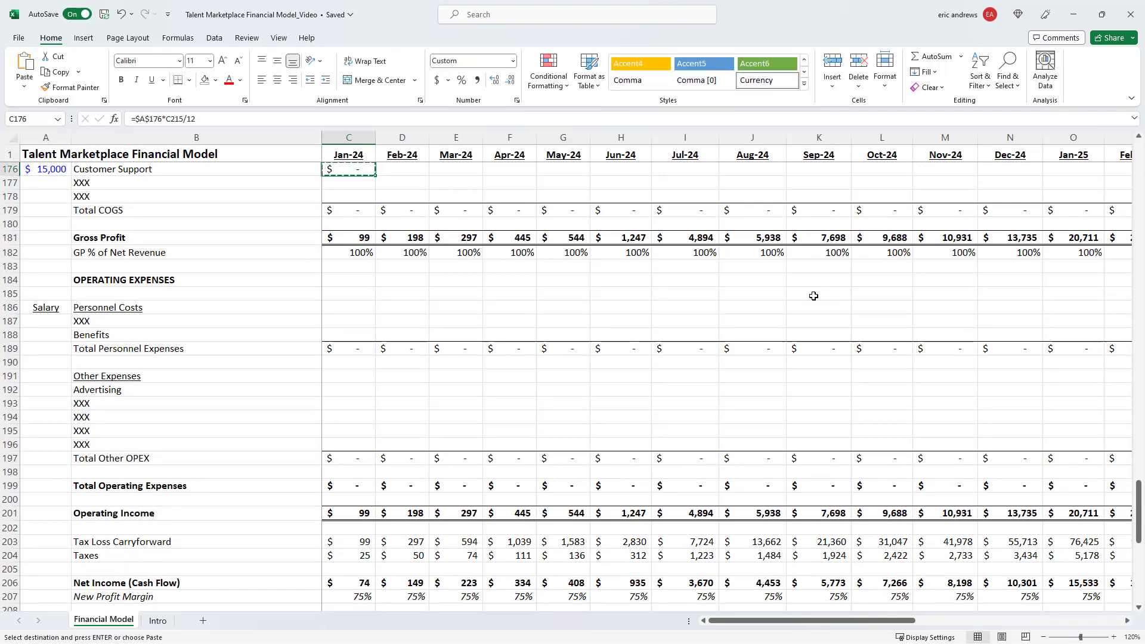
key("shift+Right")
key("shift+Right")
key("shift+Right")
key("shift+Right")
key("shift+Right")
key("shift+Right")
key("shift+Right")
key("shift+Right")
key("shift+Right")
key("shift+Right")
key("shift+Right")
key("shift+Right")
key("shift+Right")
key("shift+Right")
key("shift+Right")
key("shift+Right")
key("shift+Right")
key("shift+Right")
key("shift+Right")
key("shift+Right")
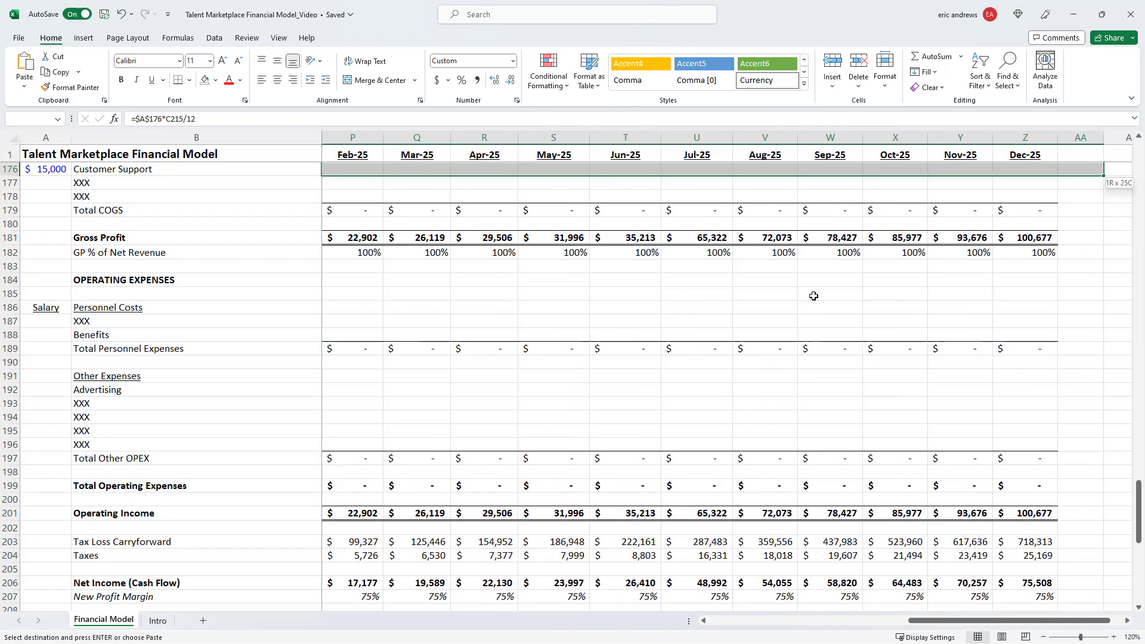
key("ctrl+v")
key("Right")
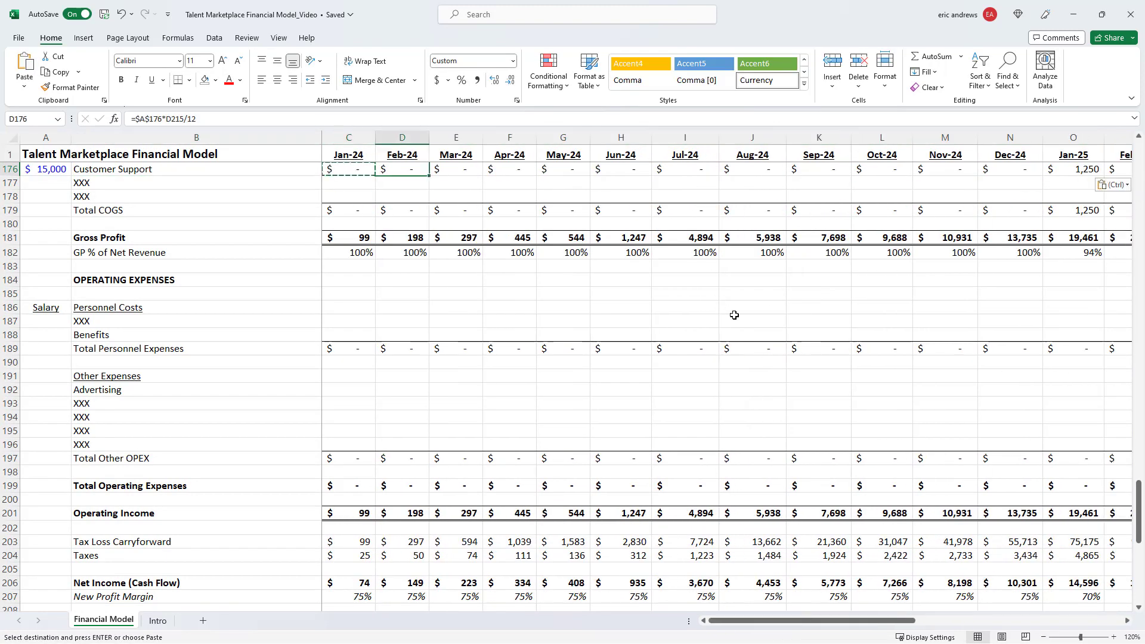
Check the Jan-25 Customer Support formula's salary and headcount references and look over the 2025 monthly costs
scroll(734, 315, "up", 3)
left_click(881, 295)
left_click(954, 294)
left_click(996, 293)
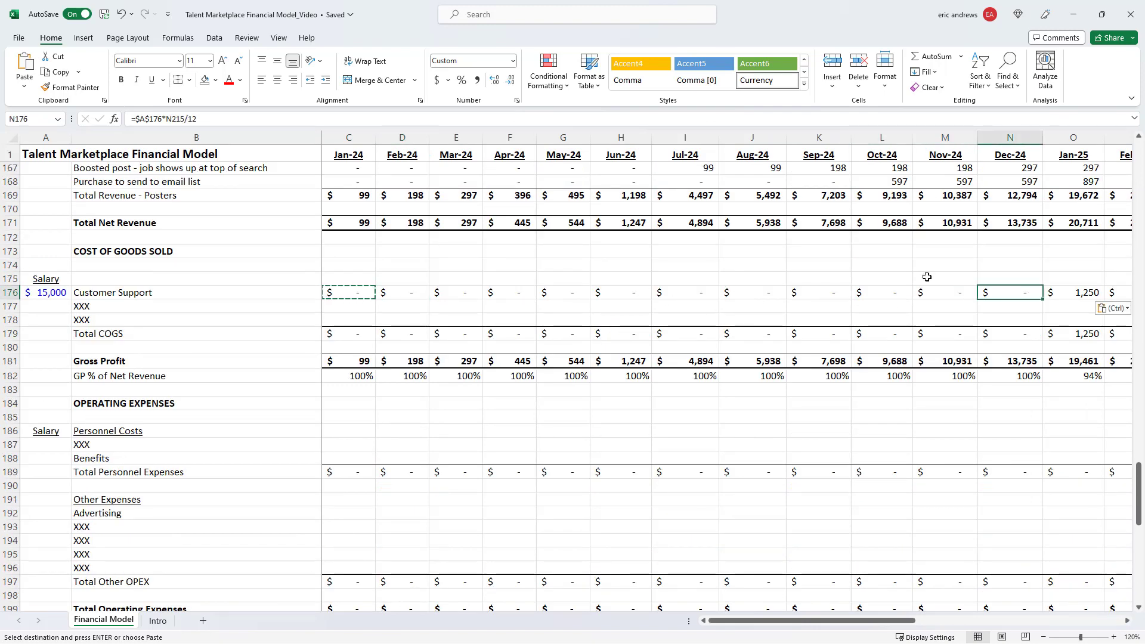
key("Escape")
key("Right")
key("F2")
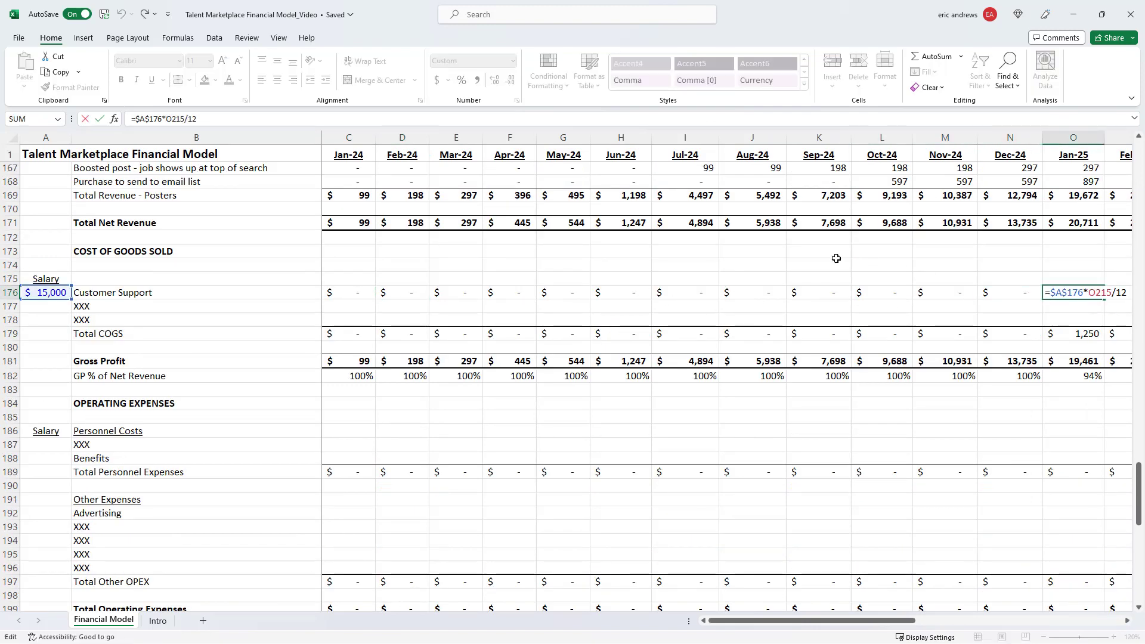
scroll(1012, 373, "down", 9)
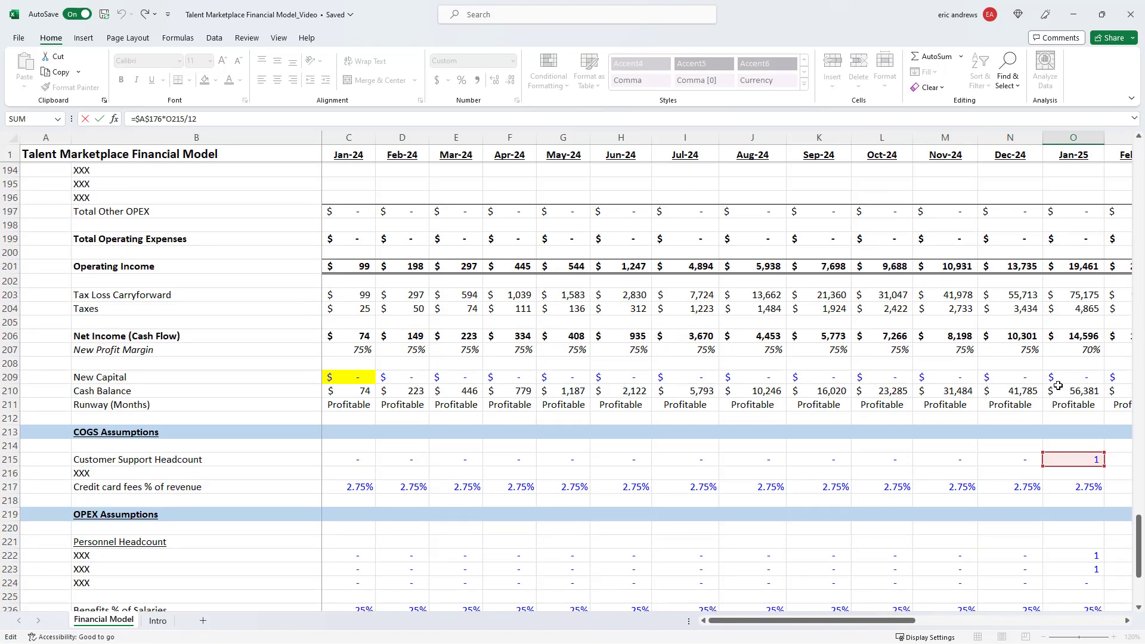
scroll(1085, 458, "up", 8)
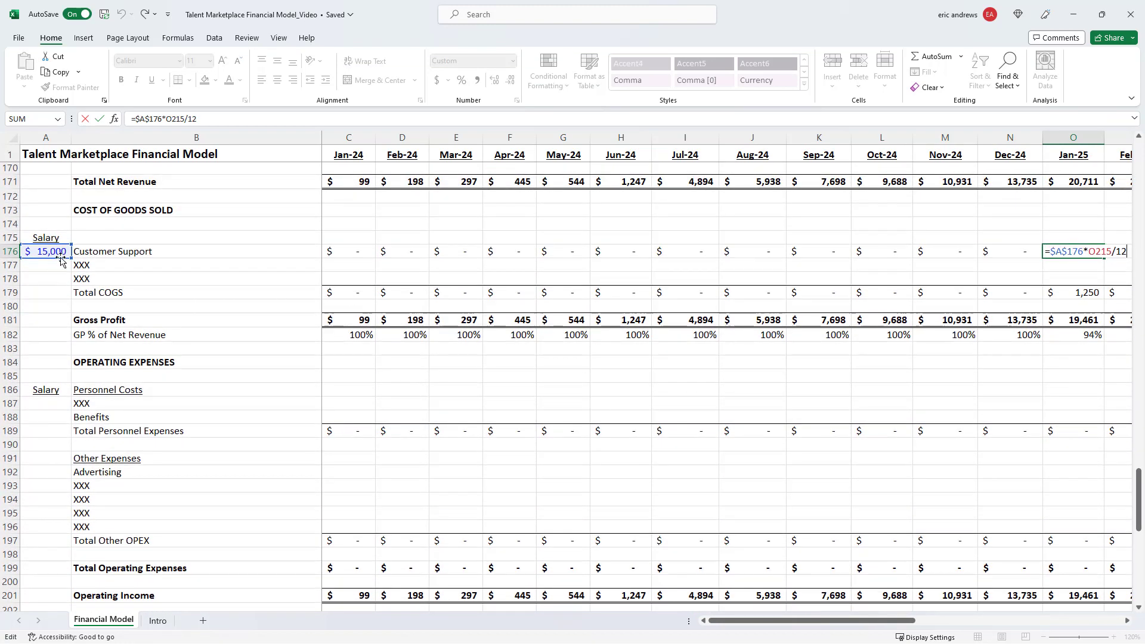
key("ctrl+Return")
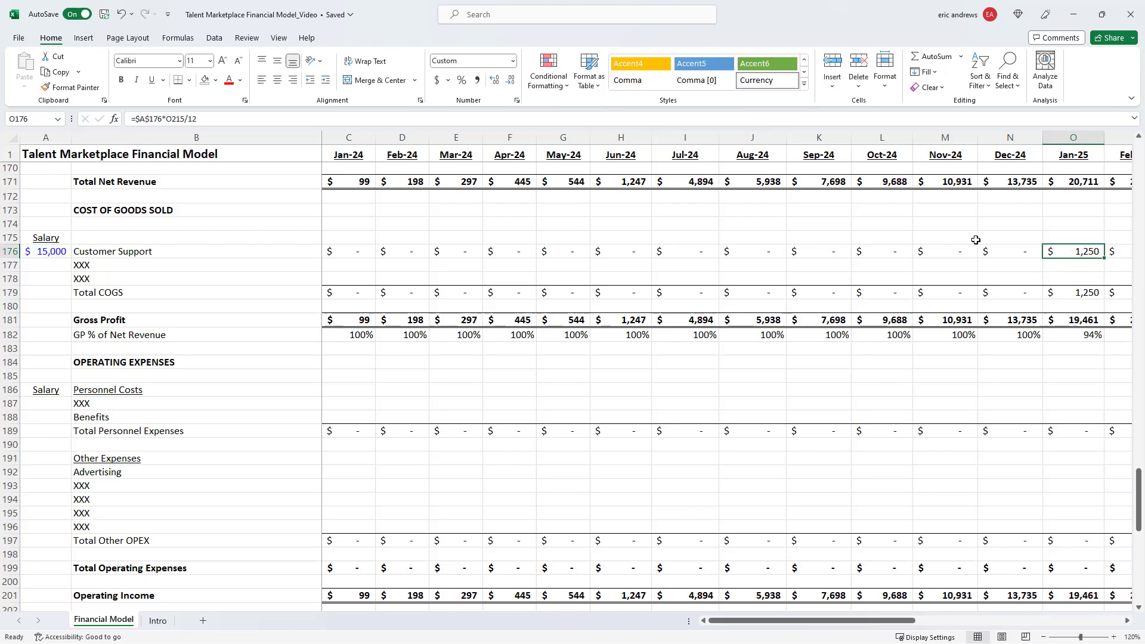
scroll(975, 240, "right", 5)
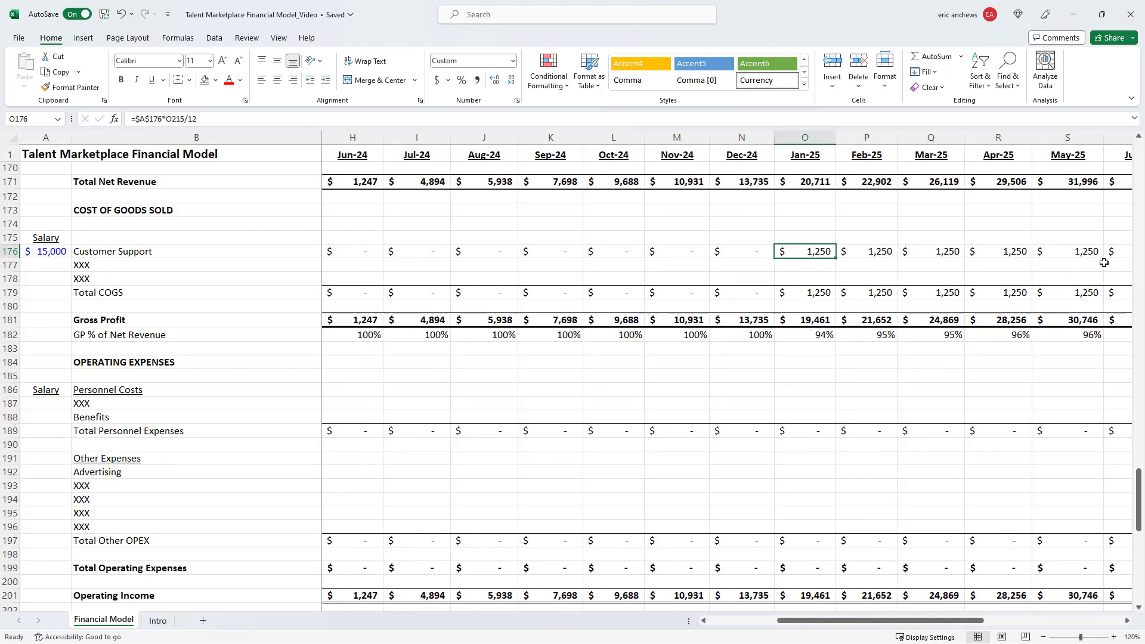
Label the two placeholder rows under Customer Support in Cost of Goods Sold as Site Hosting and Credit Card Fees
left_click(169, 253)
key("Down")
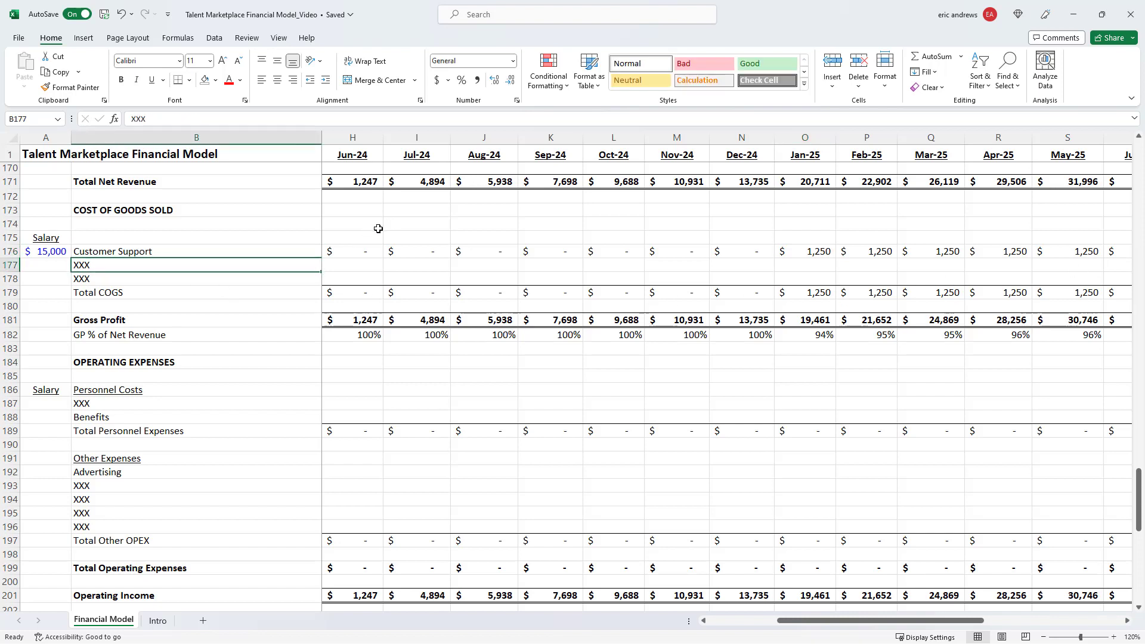
type("Site Host")
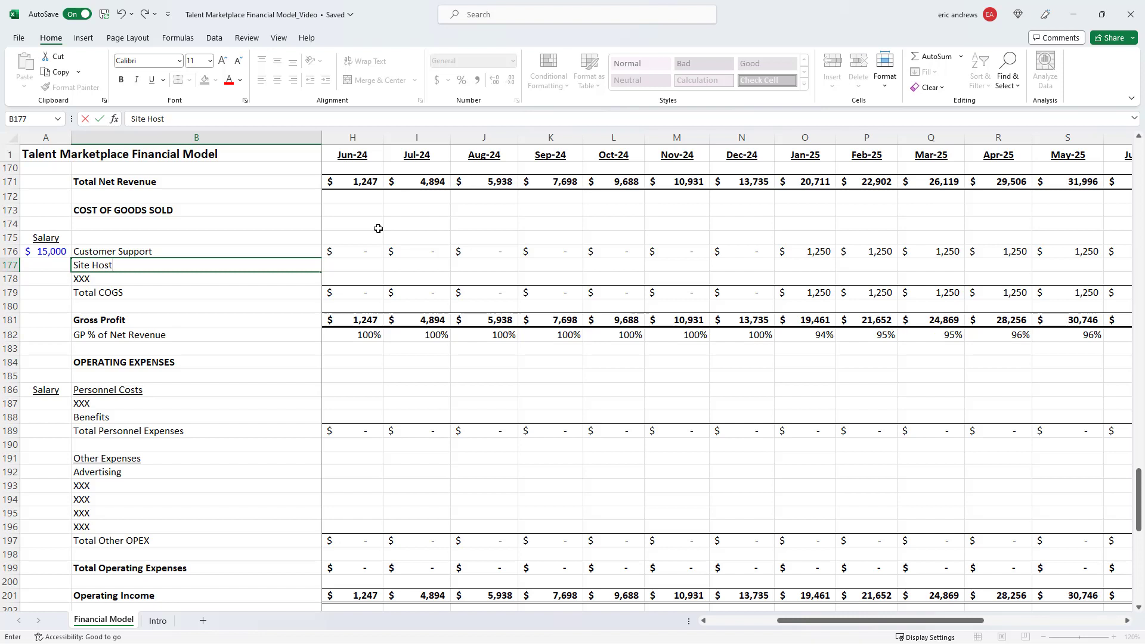
type("ing")
key("Return")
type("Credit Card")
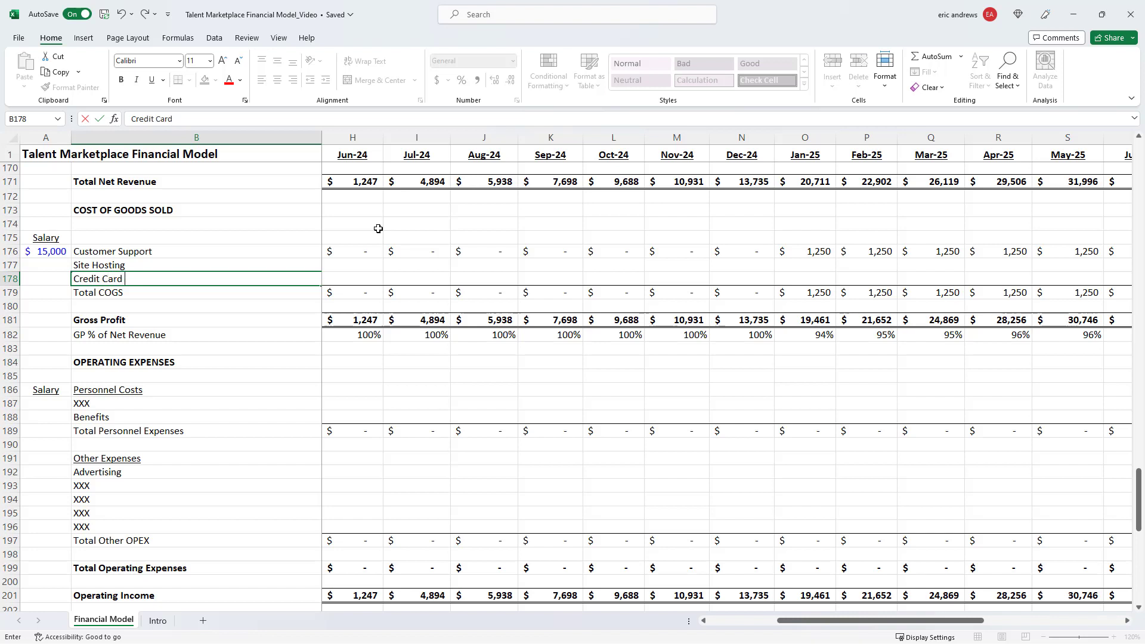
type("Fees")
key("Return")
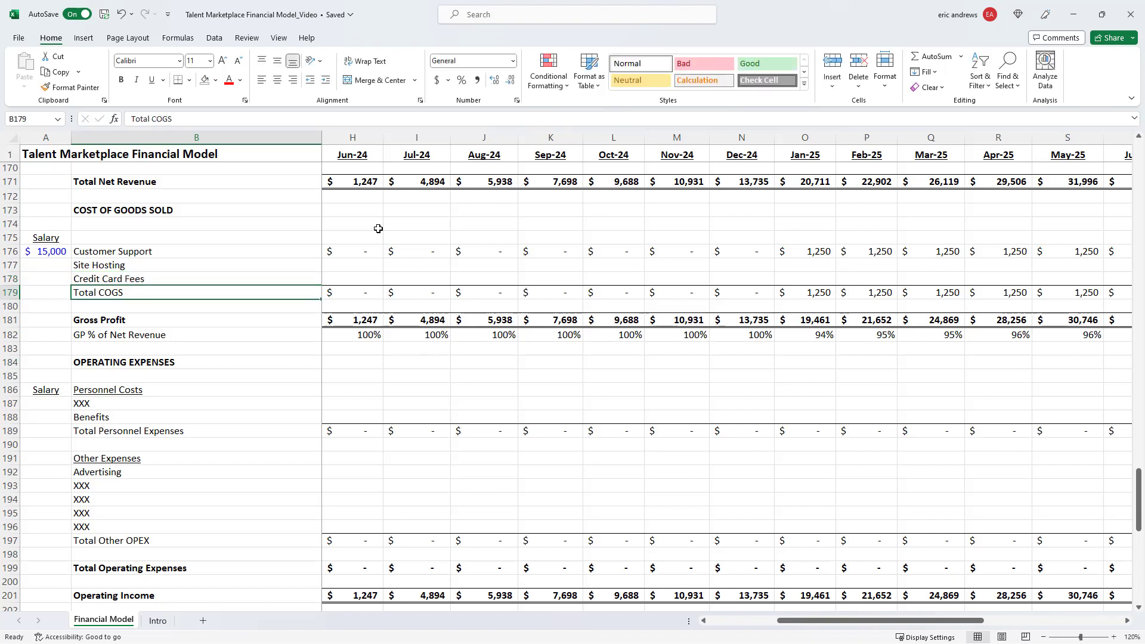
Label the placeholder row in COGS Assumptions as Site Hosting and select its Jan-24 cell
key("Up")
key("Up")
key("Home")
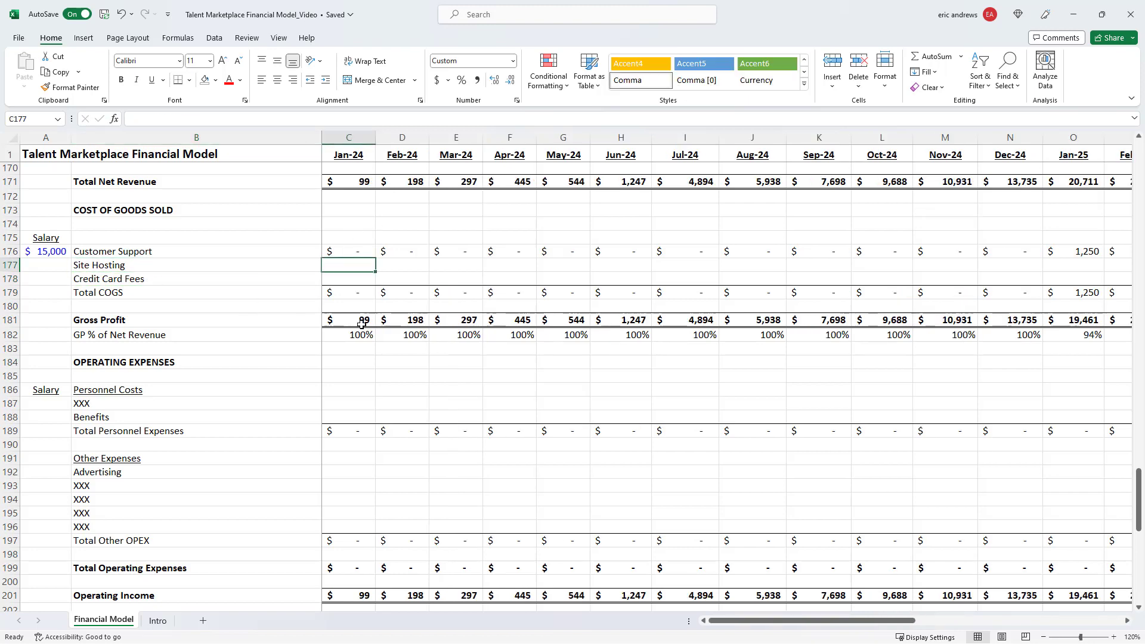
scroll(310, 252, "down", 9)
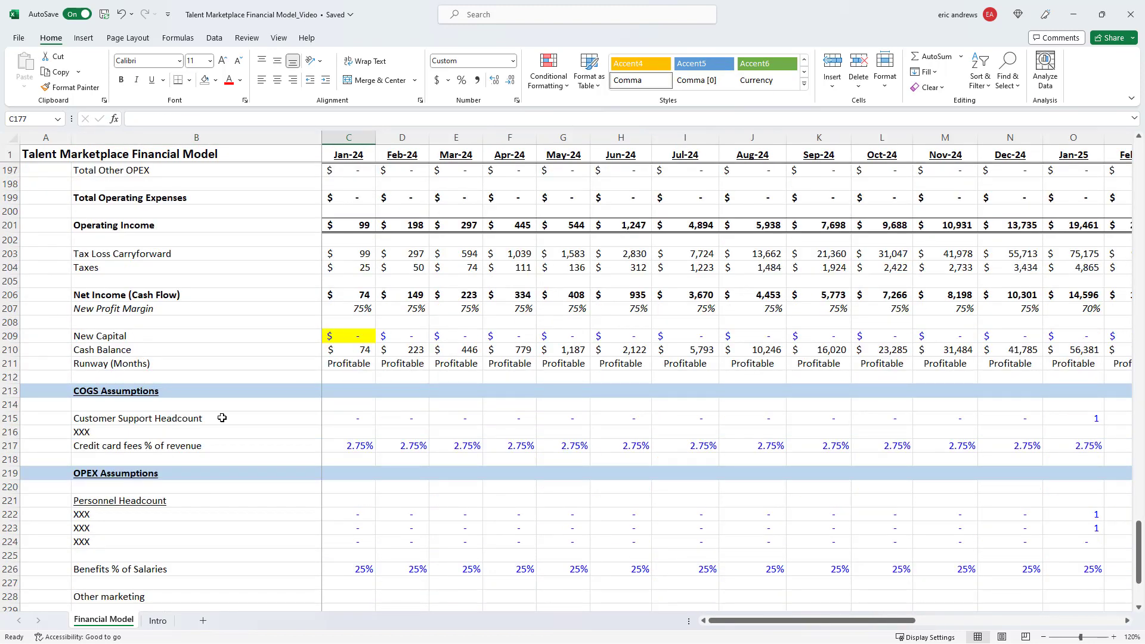
left_click(107, 418)
left_click(107, 433)
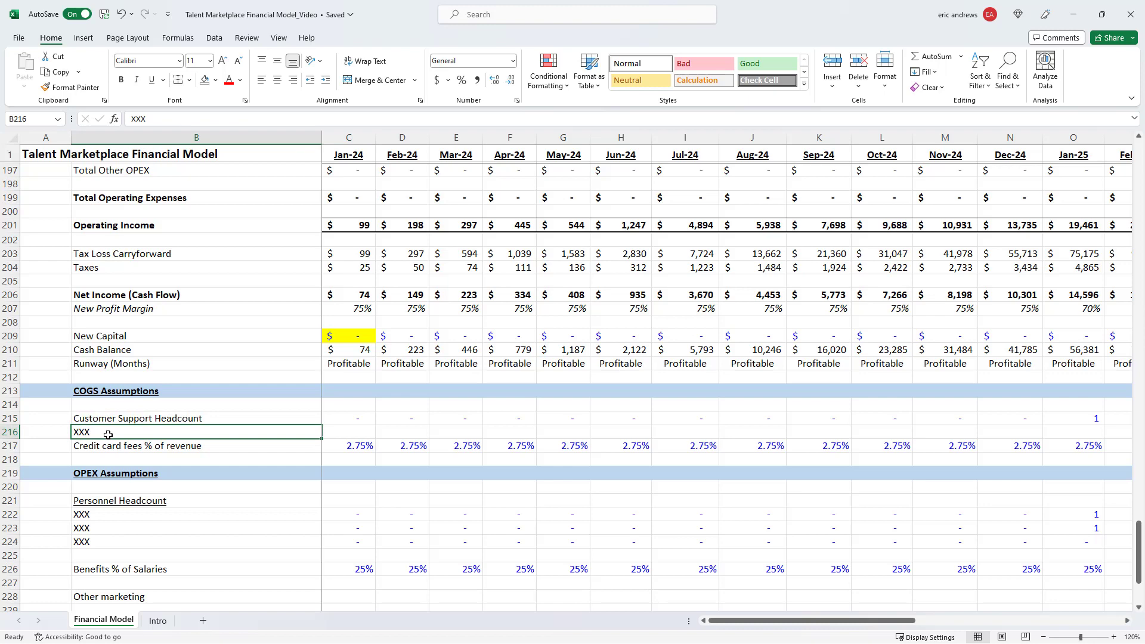
type("H")
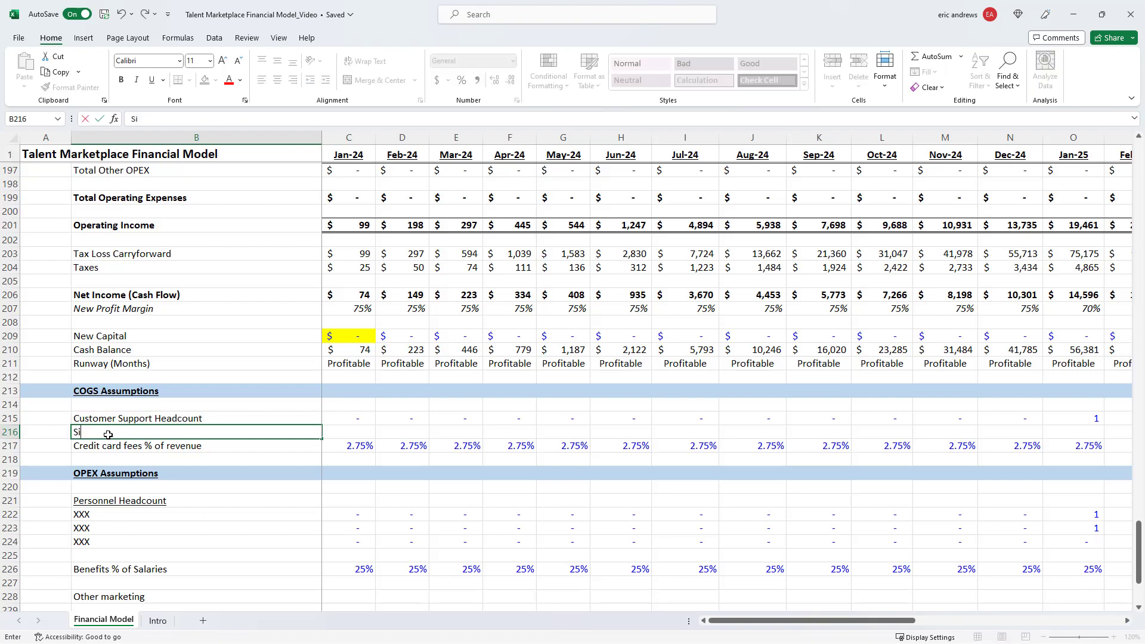
type("ite Hosting")
key("Return")
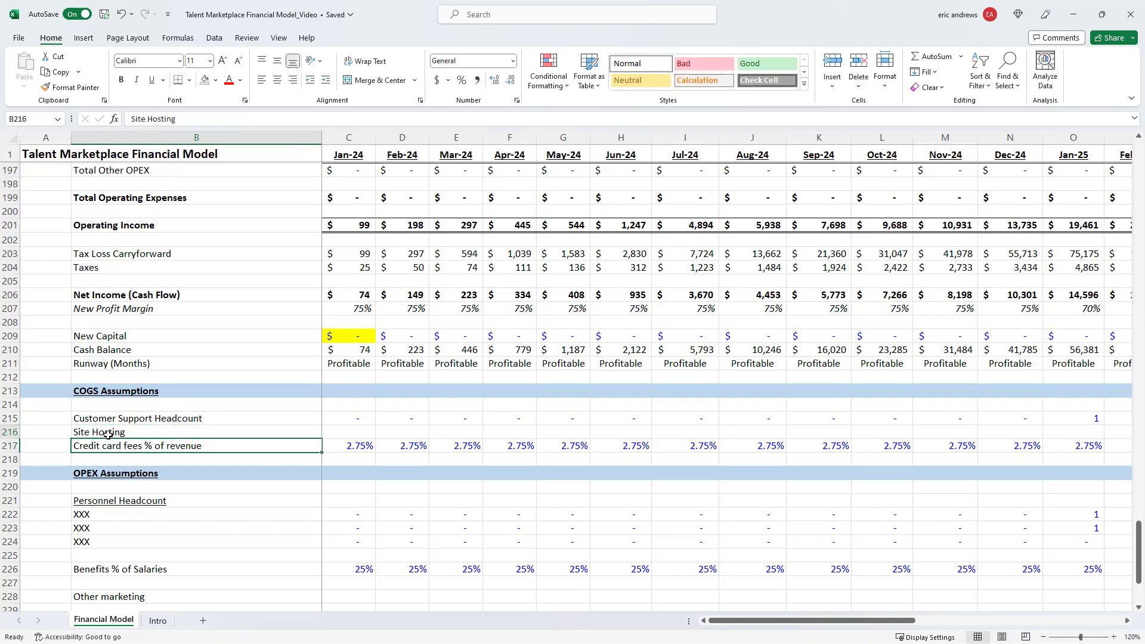
key("Up")
key("Right")
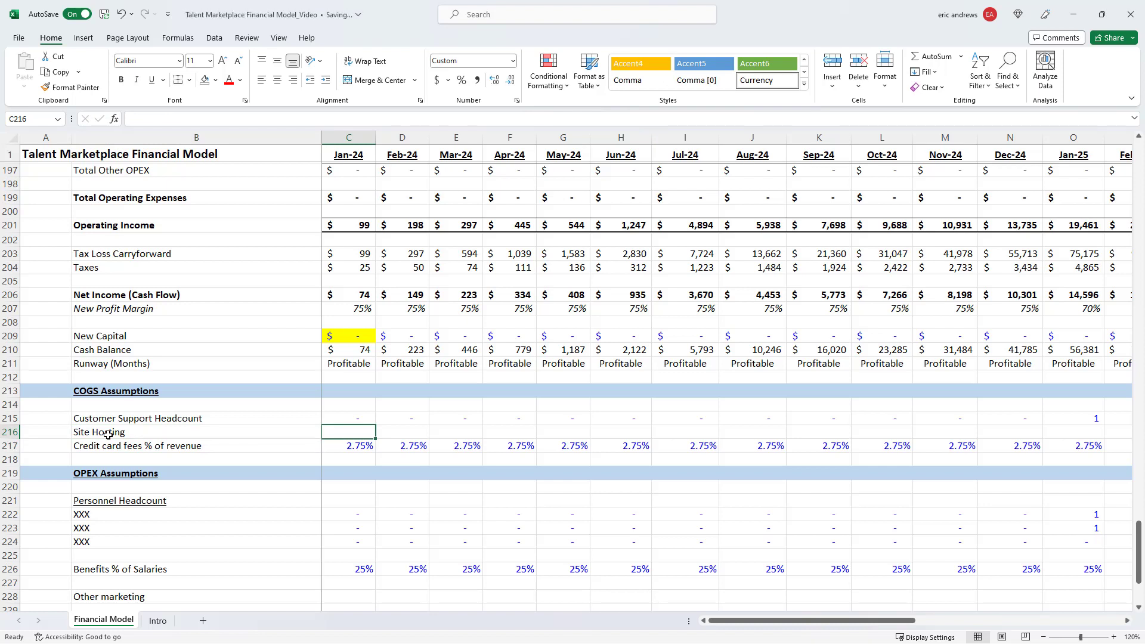
Set the Jan-24 Site Hosting assumption to 499 and copy it across the monthly columns through Dec-25
type("499")
key("ctrl+Return")
key("ctrl+c")
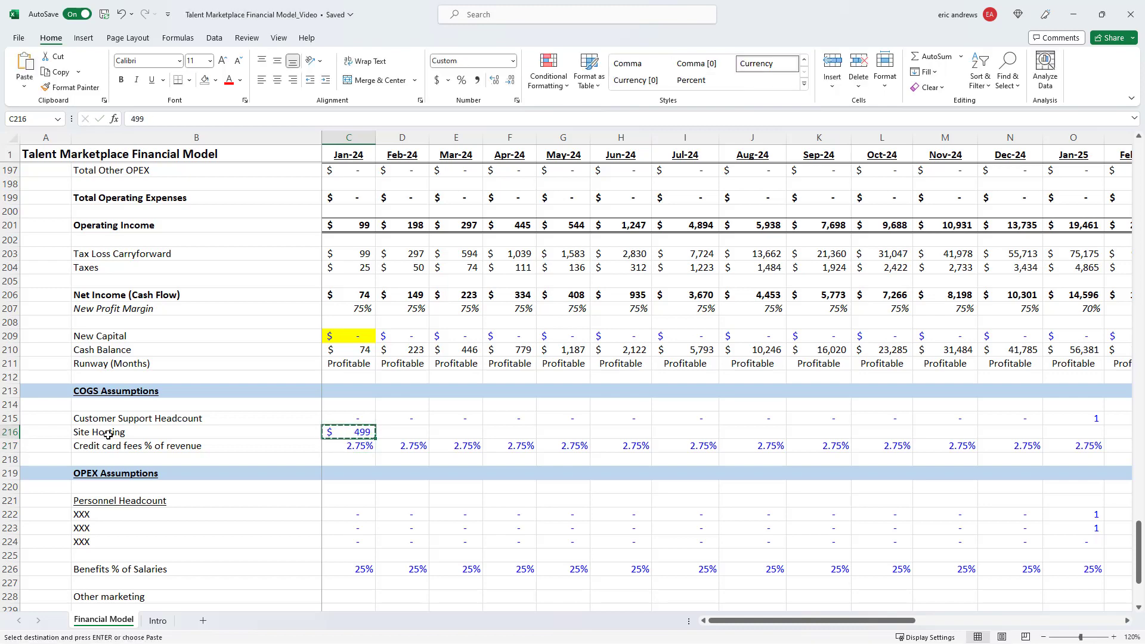
key("shift+Right")
key("shift+Right")
key("shift+Right")
key("shift+Right")
key("shift+Right")
key("shift+Right")
key("shift+Right")
key("shift+Right")
key("shift+Right")
key("shift+Right")
key("shift+Right")
key("shift+Right")
key("shift+Right")
key("shift+Right")
key("shift+Right")
key("shift+Right")
key("shift+Right")
key("shift+Right")
key("shift+Right")
key("shift+Right")
key("shift+Right")
key("shift+Right")
key("shift+Right")
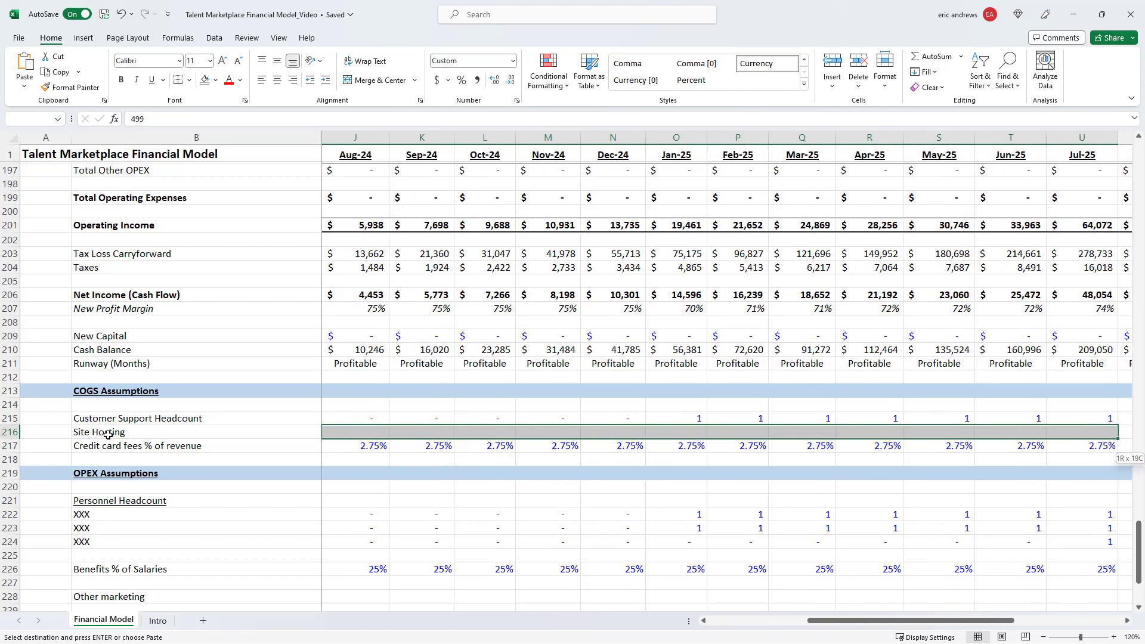
key("shift+Right")
key("shift+Right")
key("shift+Left")
key("shift+Left")
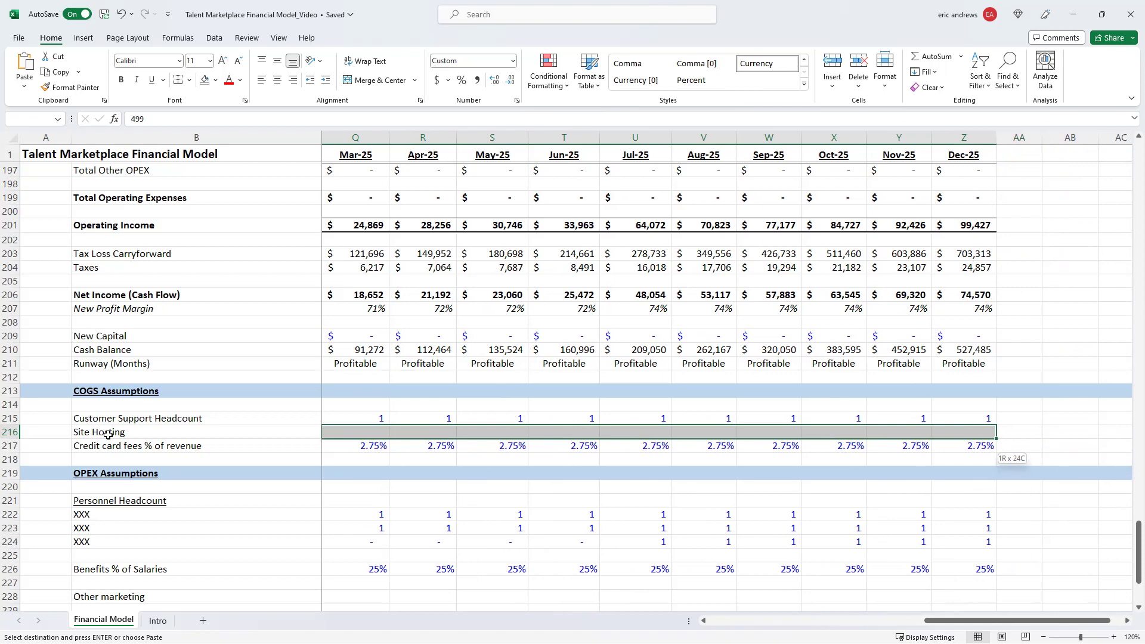
key("ctrl+v")
key("ctrl+Right")
key("Left")
key("Escape")
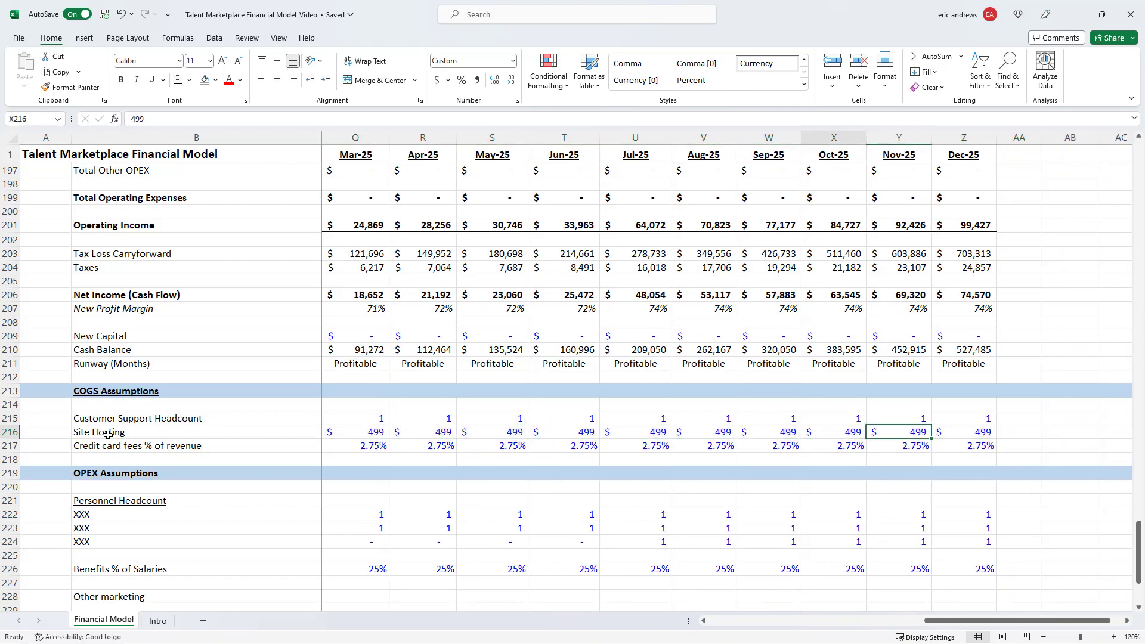
key("ctrl+Left")
key("Right")
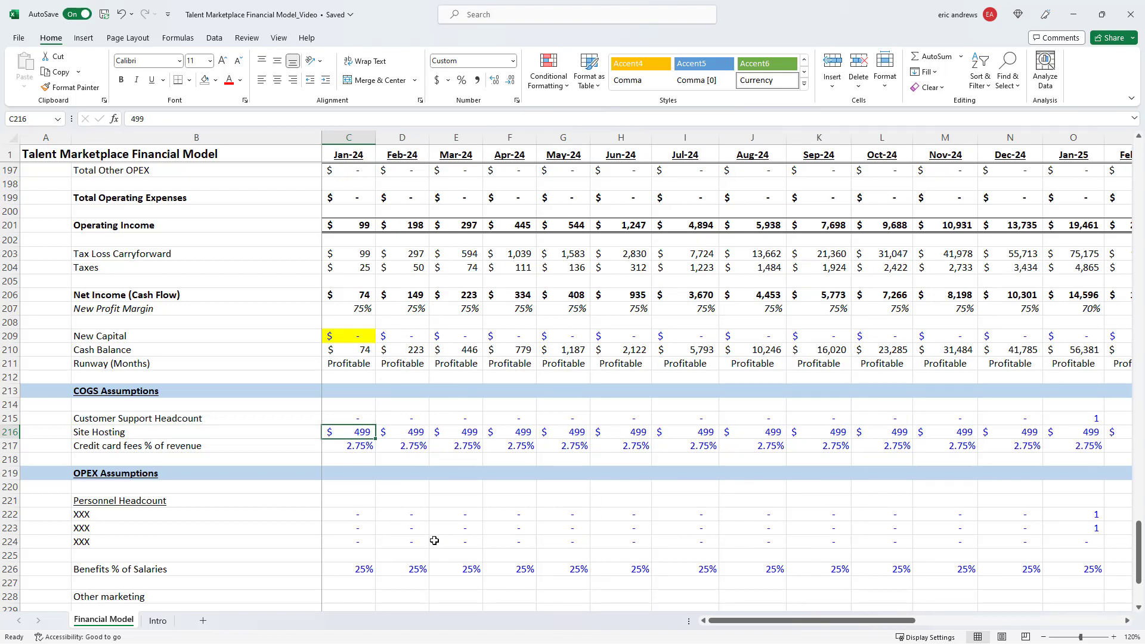
Link the Jan-24 Site Hosting cost in Cost of Goods Sold to its Jan-24 COGS assumption with =C216
scroll(439, 465, "up", 6)
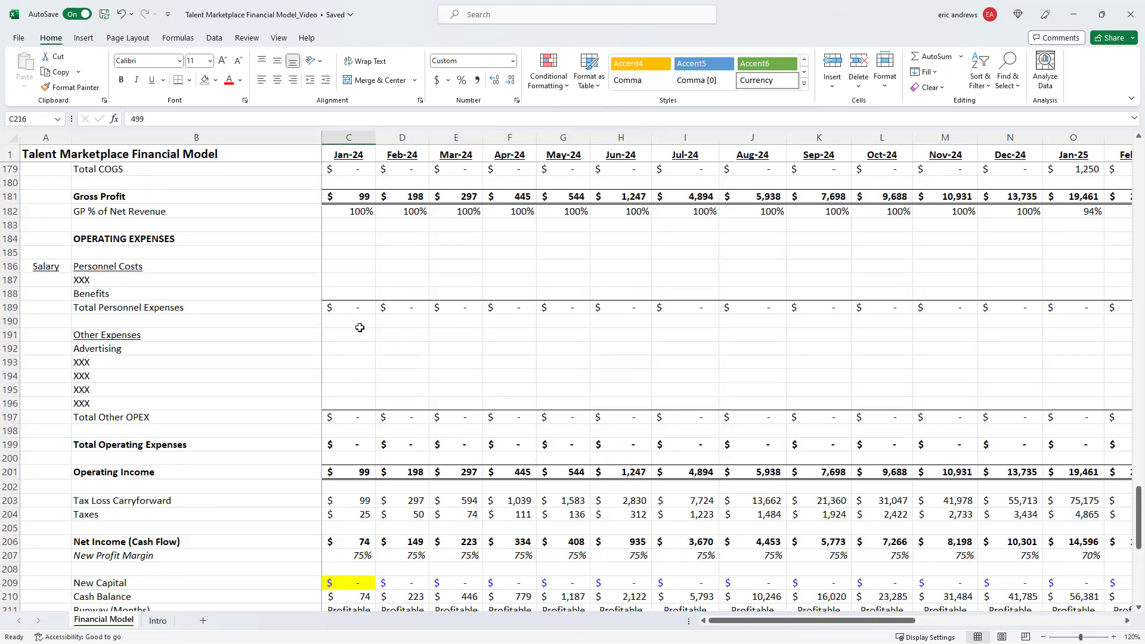
scroll(360, 327, "up", 4)
left_click(345, 307)
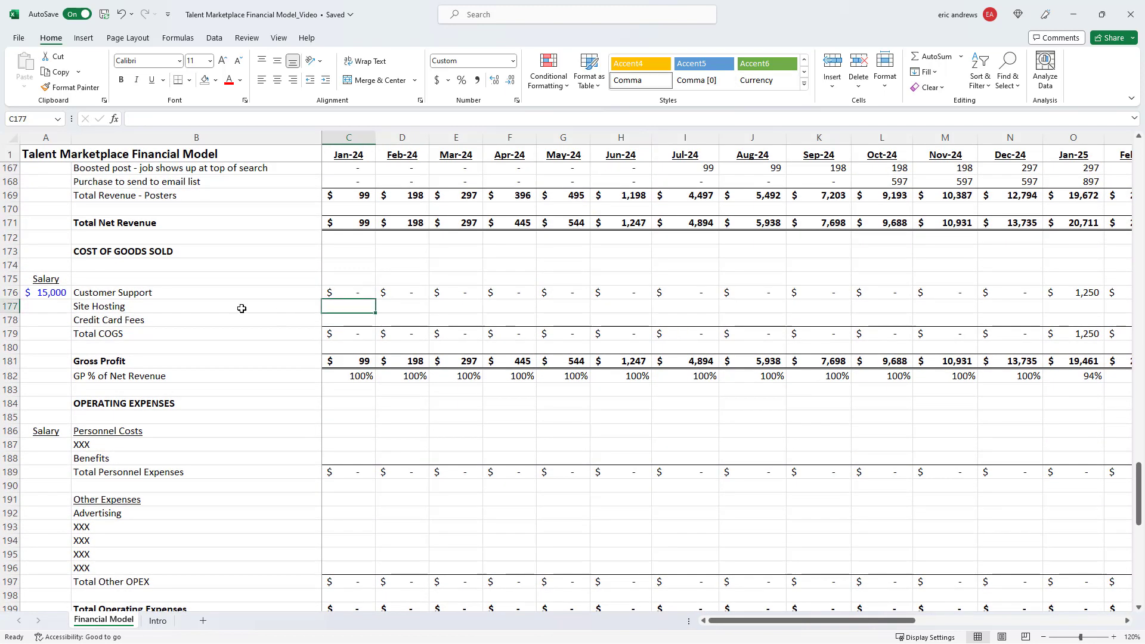
type("=")
scroll(378, 332, "down", 10)
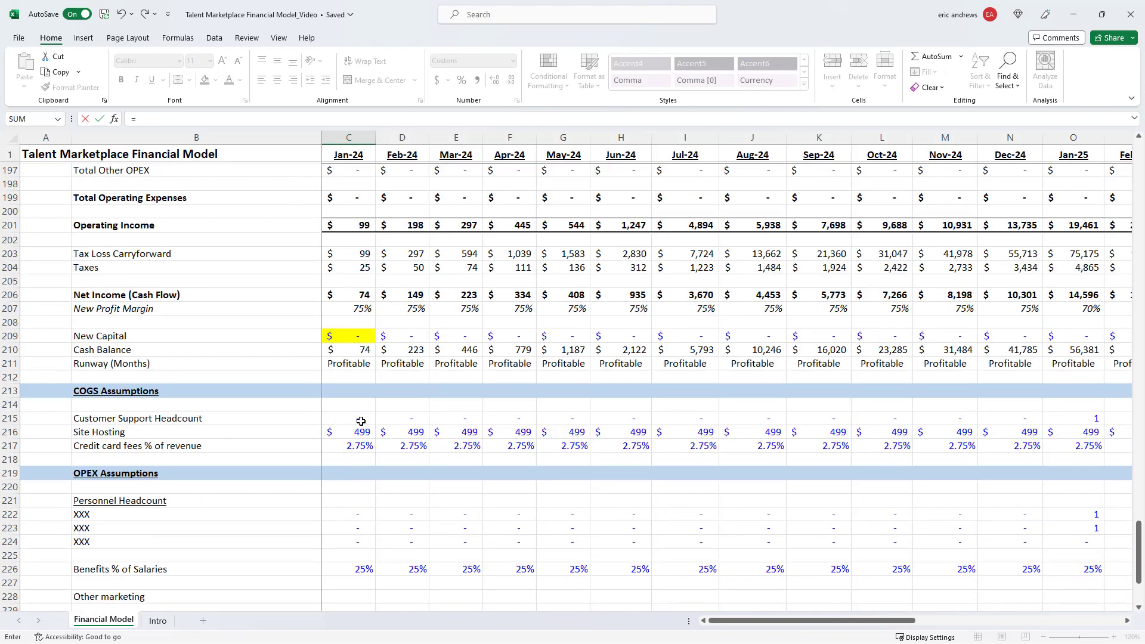
left_click(361, 421)
key("ctrl+Return")
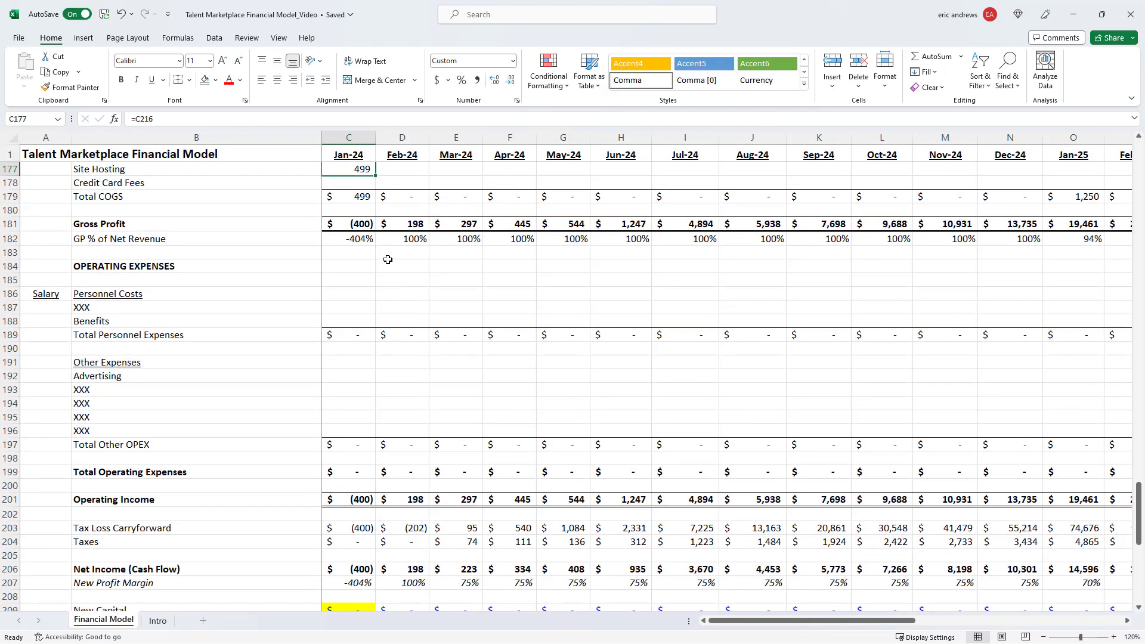
Calculate Jan-24 Credit Card Fees as Total Net Revenue times the credit card fee percentage, using =C171*C217
scroll(387, 260, "up", 1)
left_click(364, 217)
type("=")
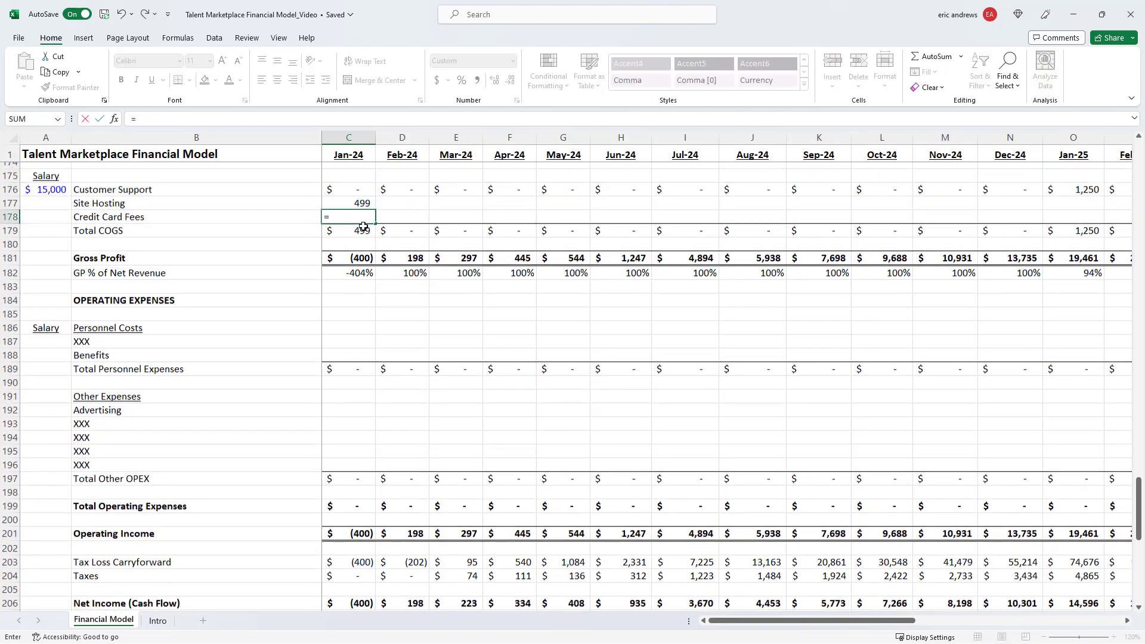
scroll(363, 226, "up", 3)
left_click(358, 224)
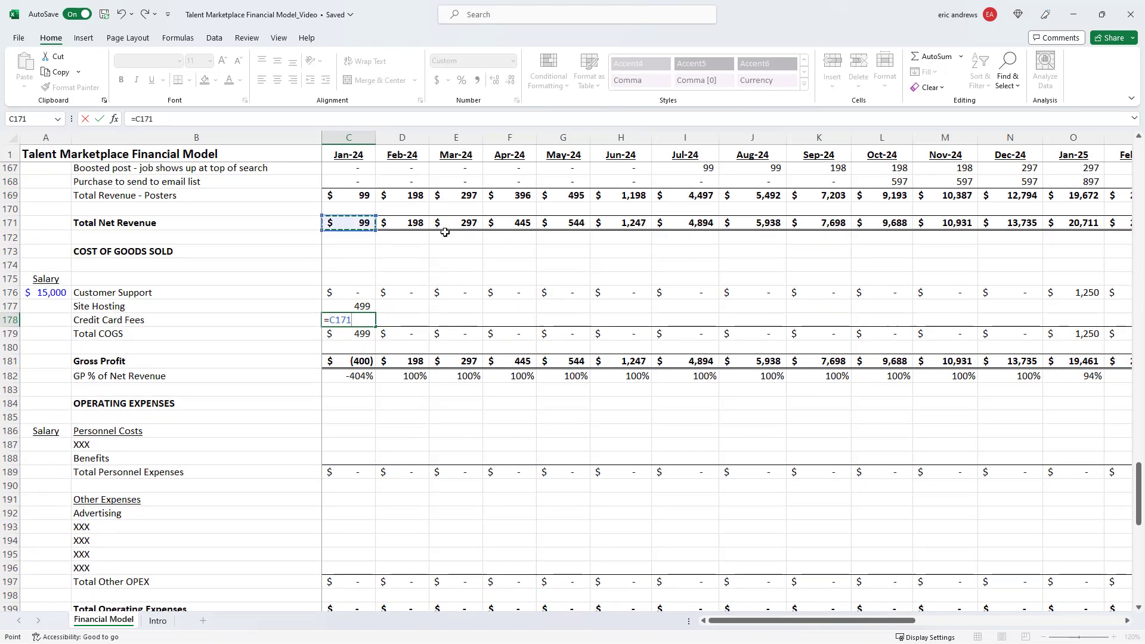
type("*")
scroll(323, 292, "down", 12)
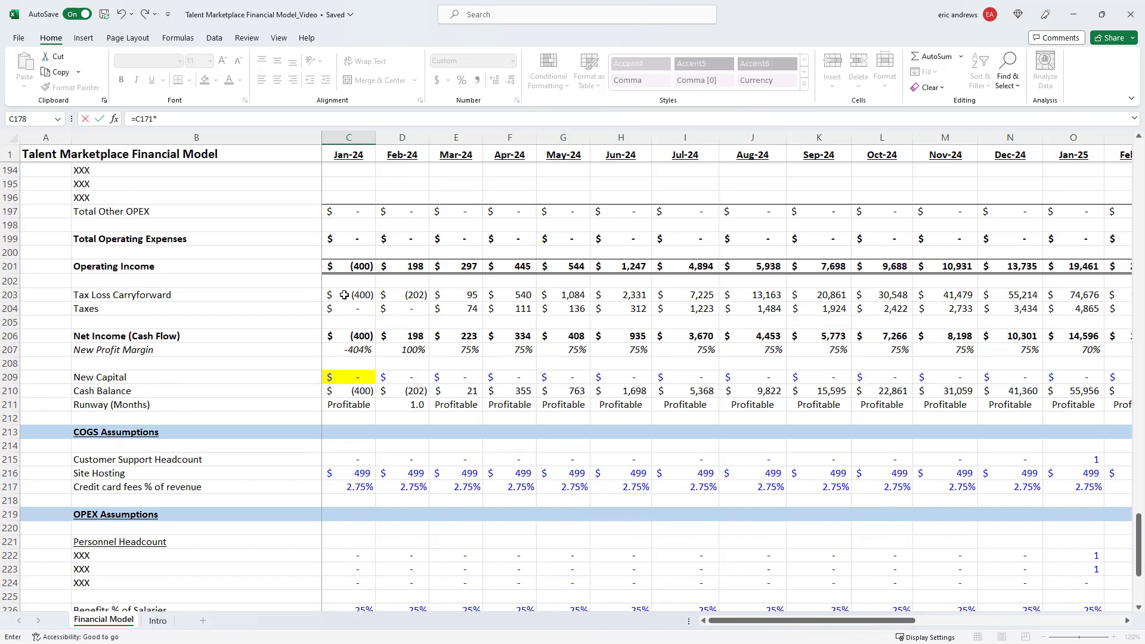
left_click(355, 363)
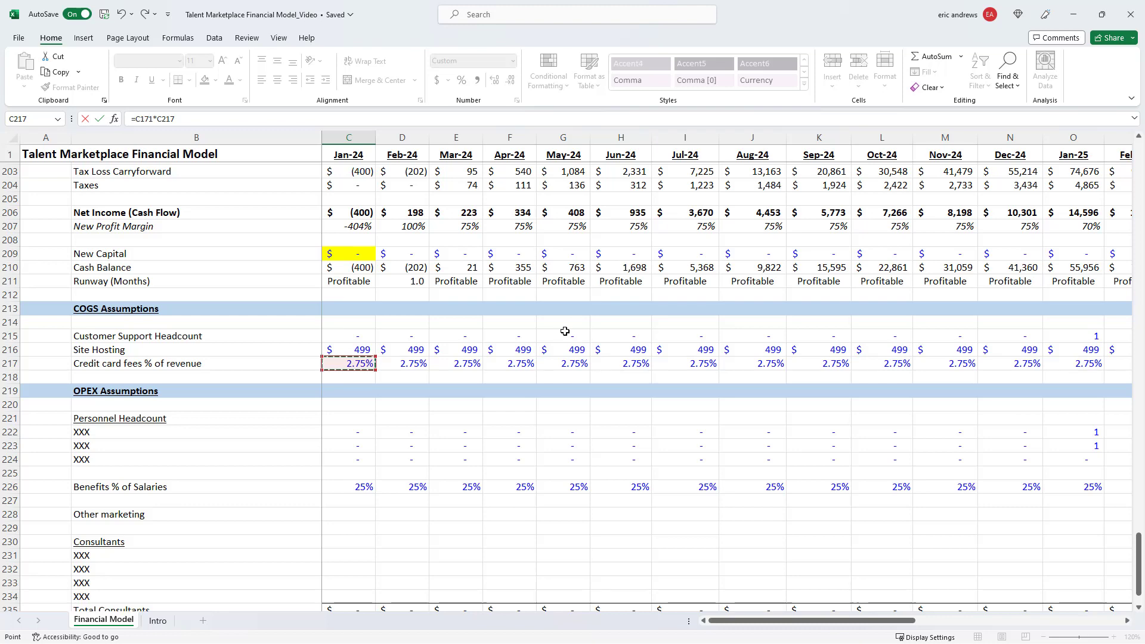
key("Return")
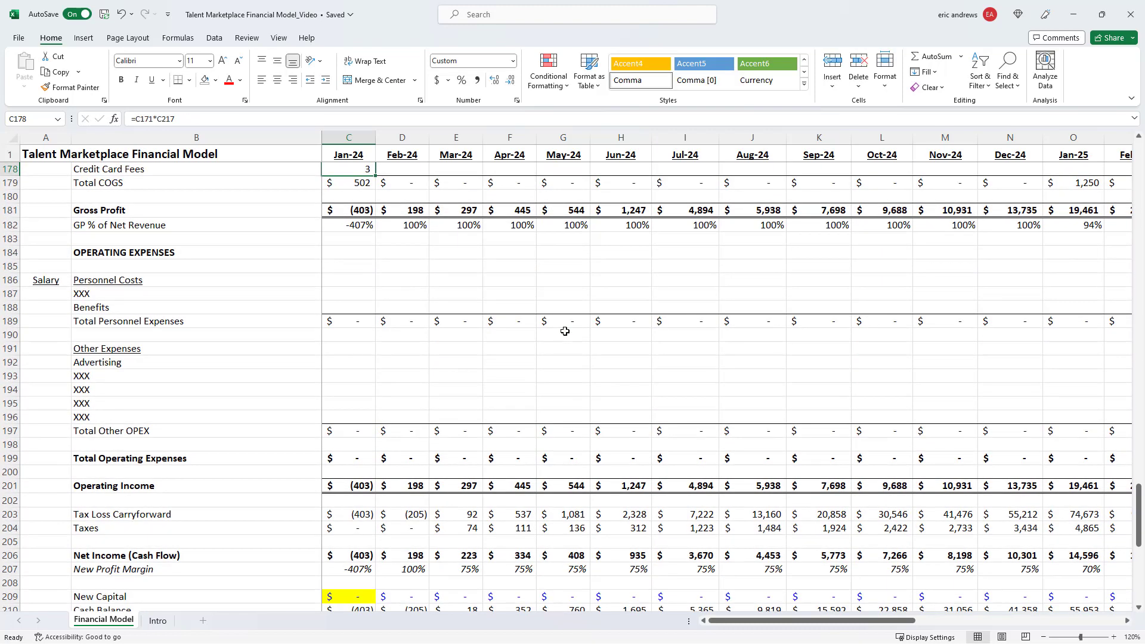
Copy the Jan-24 Credit Card Fees formula across the monthly columns through Dec-25
key("ctrl+c")
key("shift+Right")
key("shift+Right")
key("shift+Right")
key("shift+Right")
key("shift+Right")
key("shift+Right")
key("shift+Right")
key("shift+Right")
key("shift+Right")
key("shift+Right")
key("shift+Right")
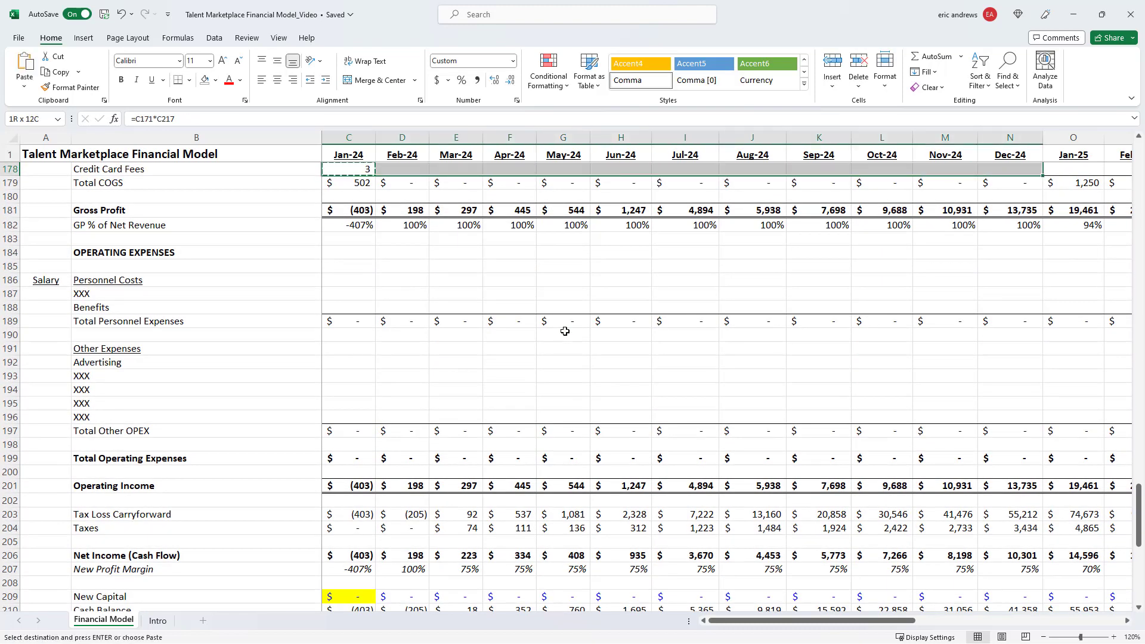
key("shift+Right")
key("shift+Right")
key("shift+Right")
key("shift+Right")
key("shift+Right")
key("shift+Right")
key("shift+Right")
key("shift+Right")
key("shift+Right")
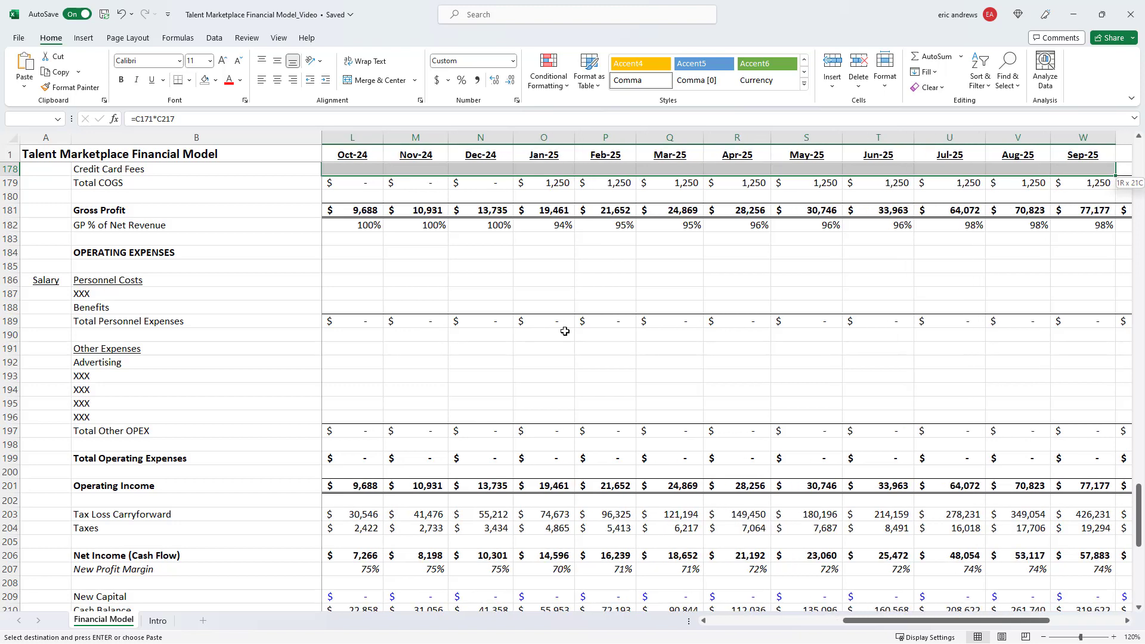
key("shift+Right")
key("shift+Right")
key("shift+Right")
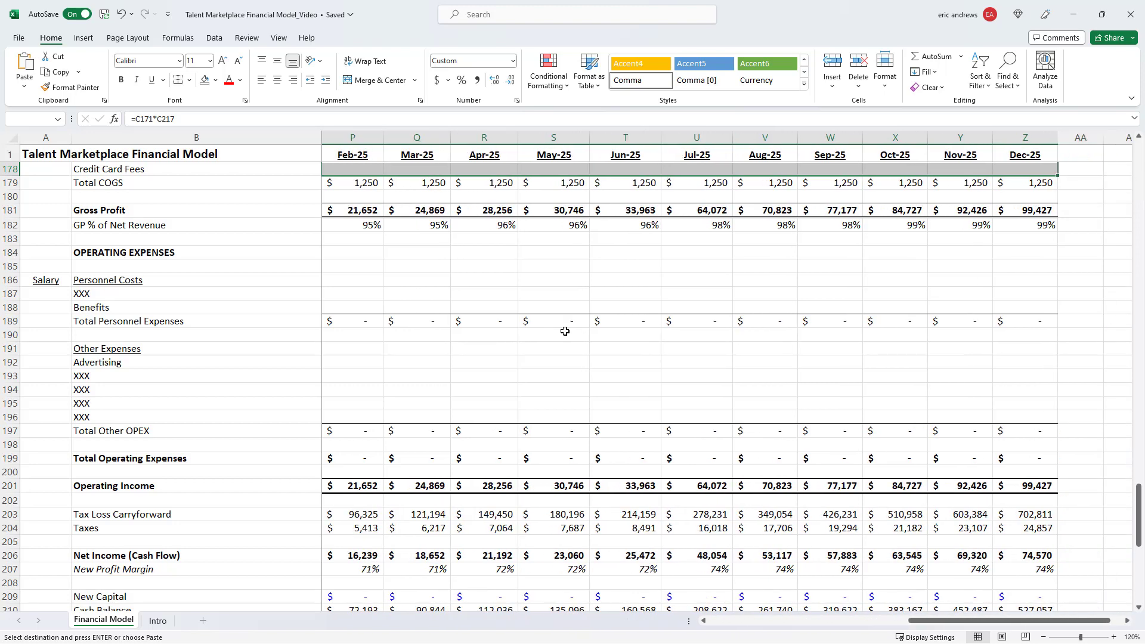
key("ctrl+v")
Copy the Jan-24 Site Hosting cost formula in Cost of Goods Sold across the monthly columns through Dec-25
scroll(565, 331, "up", 3)
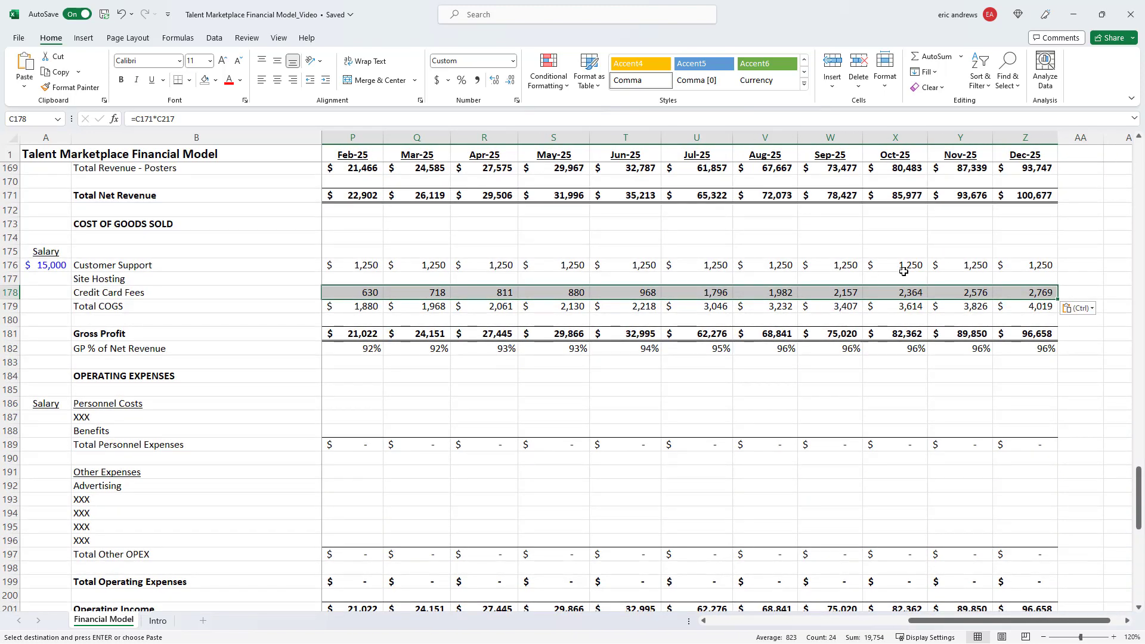
left_click(1030, 275)
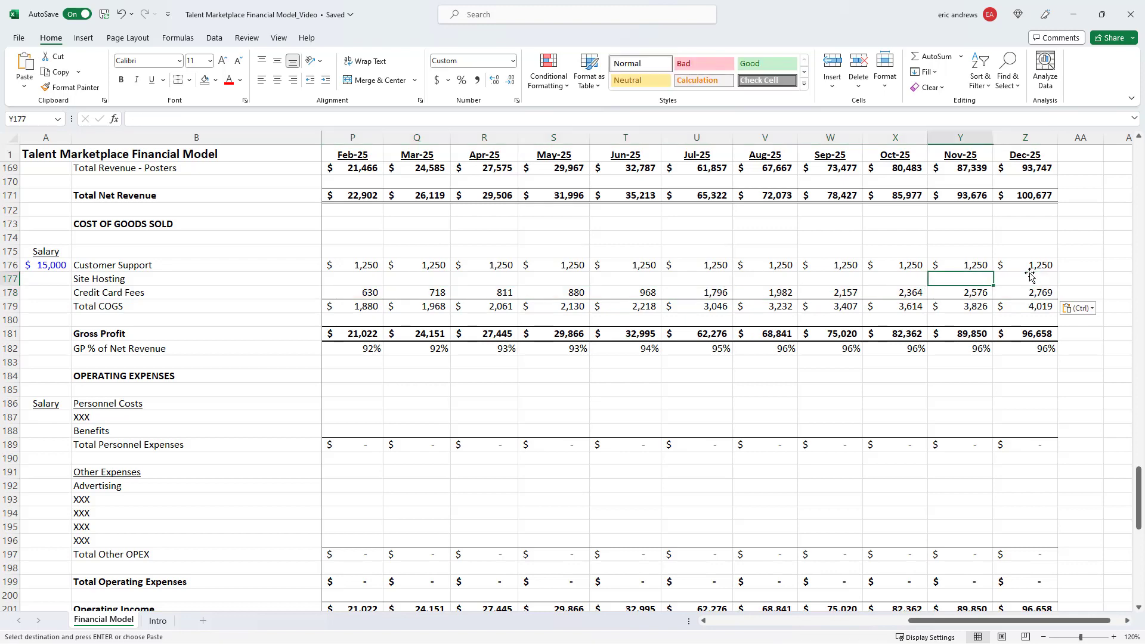
key("ctrl+Left")
key("shift+Right")
key("shift+Right")
key("shift+Right")
key("shift+Right")
key("shift+Right")
key("shift+Right")
key("shift+Right")
key("shift+Right")
key("shift+Right")
key("shift+Right")
key("shift+Right")
key("shift+Right")
key("shift+Right")
key("shift+Right")
key("shift+Right")
key("shift+Right")
key("shift+Right")
key("shift+Right")
key("shift+Right")
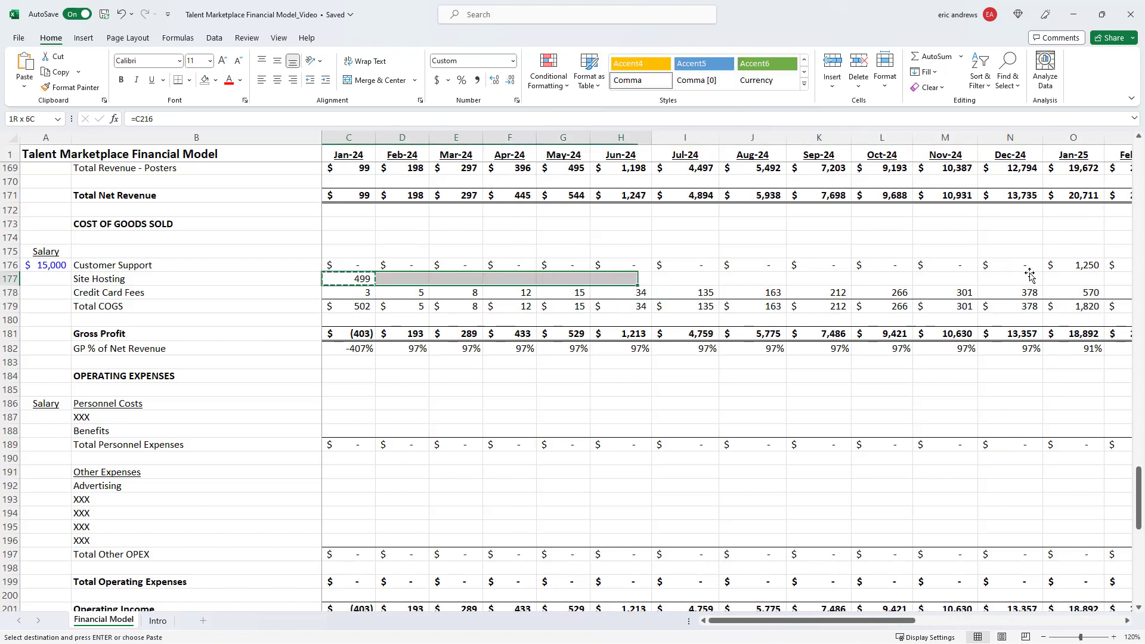
key("shift+Right")
key("shift+Right")
key("shift+Right")
key("shift+Right")
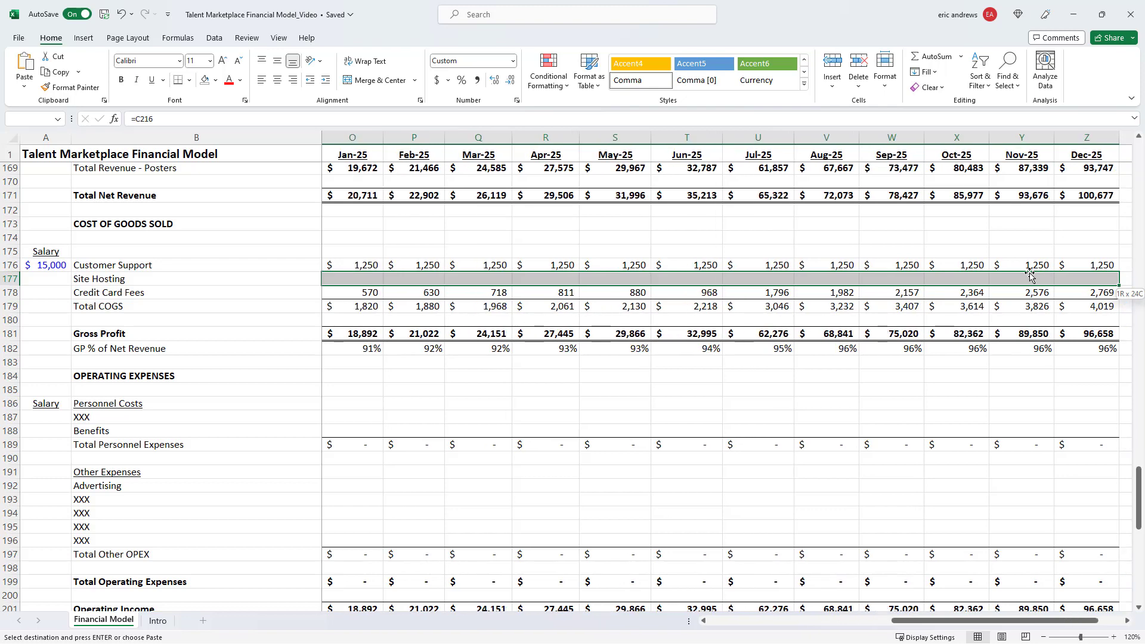
key("ctrl+v")
key("ctrl+Left")
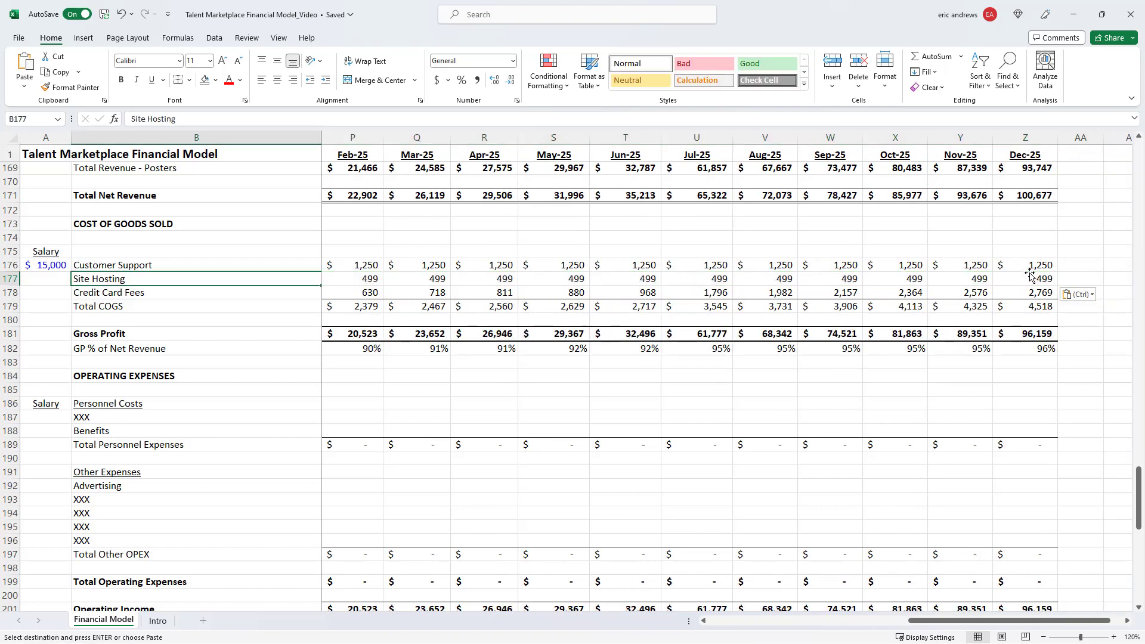
key("Escape")
Examine the early 2024 Gross Profit figures and the Site Hosting costs that feed into them
key("Right")
key("Down")
key("Down")
key("Down")
key("Down")
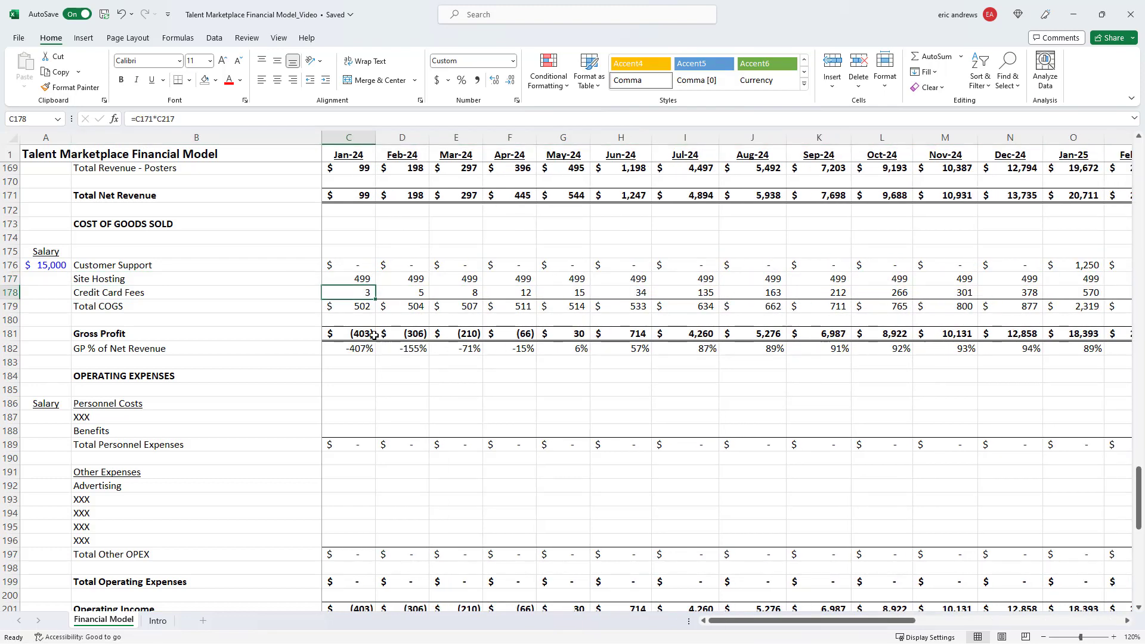
key("Right")
left_click(518, 336)
left_click(578, 334)
left_click(572, 274)
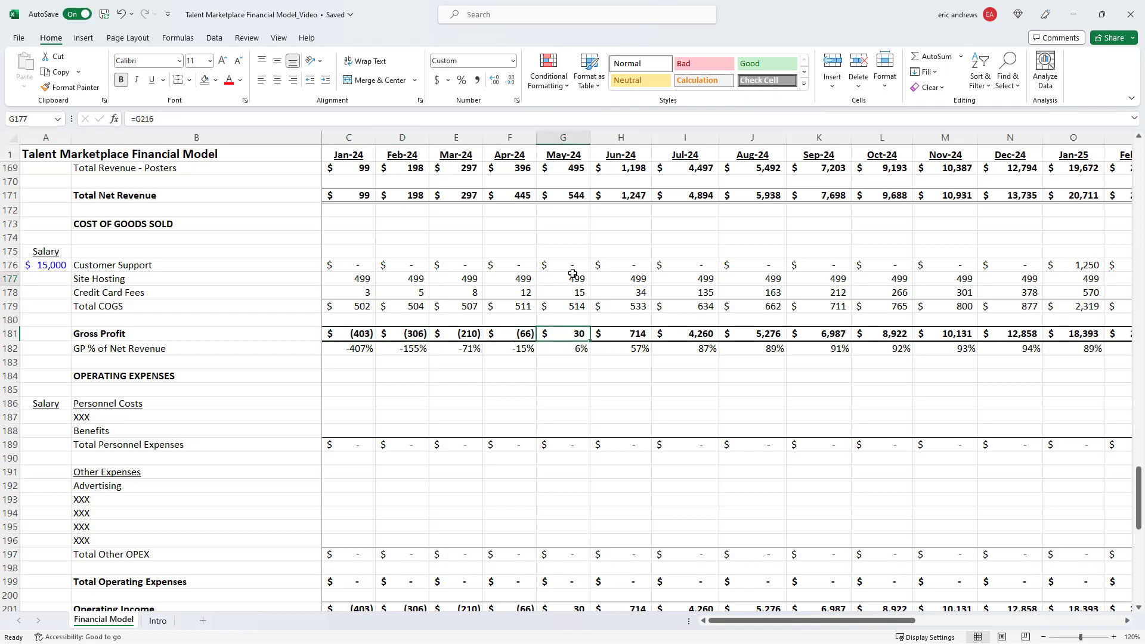
left_click(608, 281)
Review the GP % of Net Revenue row month by month from Jan-24 through Dec-25
left_click(632, 350)
key("Right")
key("Right")
key("Right")
key("Right")
key("Right")
key("Right")
key("Right")
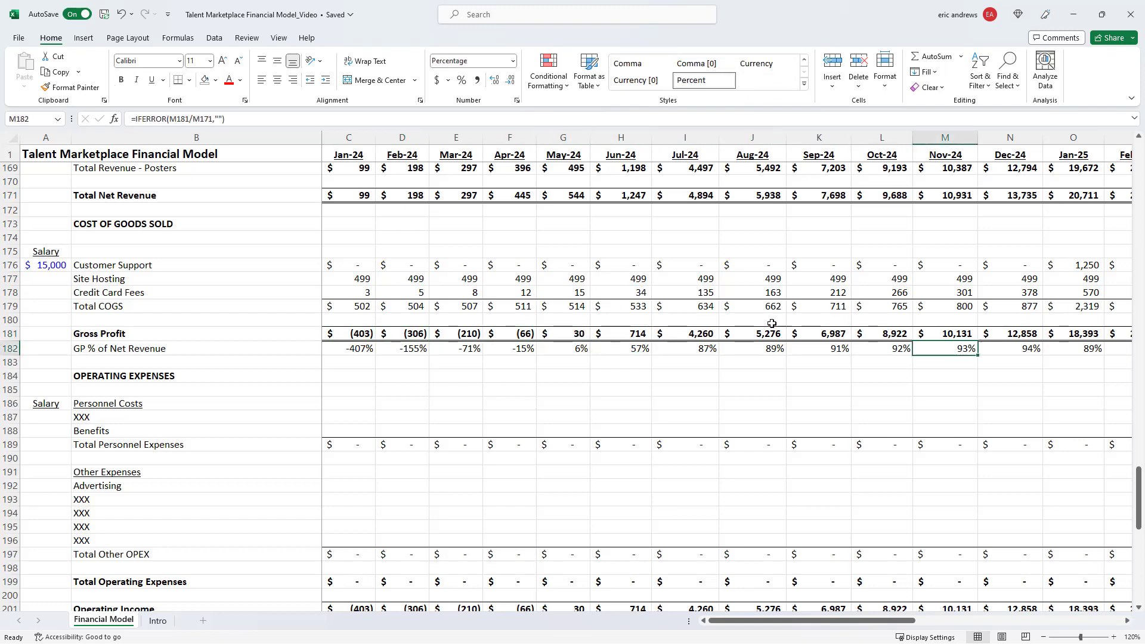
key("Right")
key("Right")
key("Right")
key("Right")
key("Right")
key("Right")
key("Right")
key("Right")
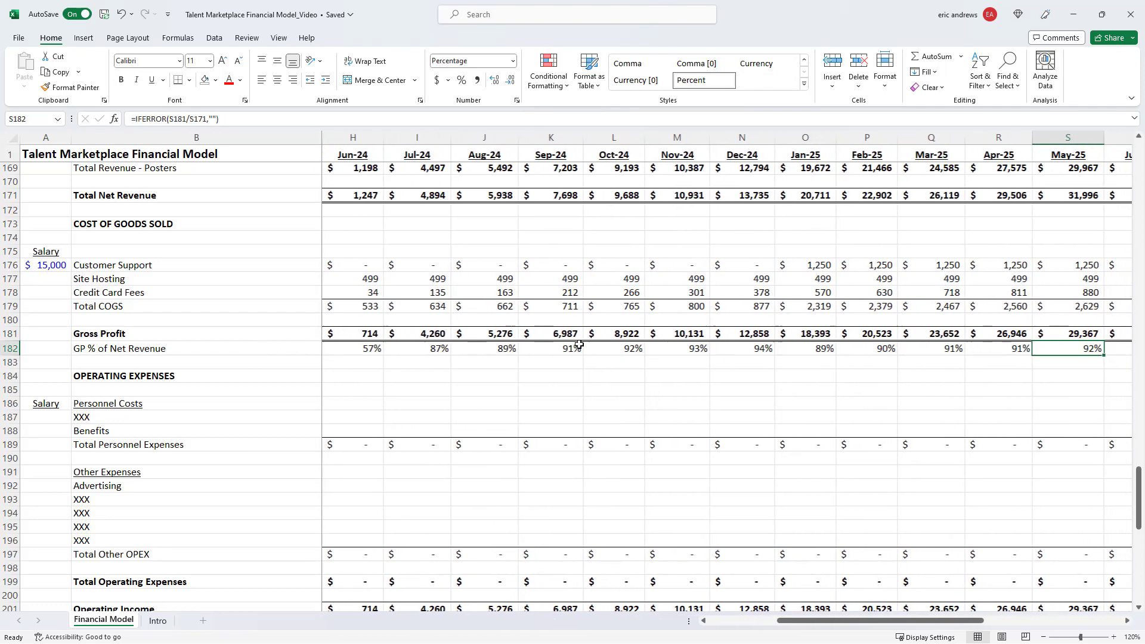
key("Right")
key("Right")
key("Right")
key("Right")
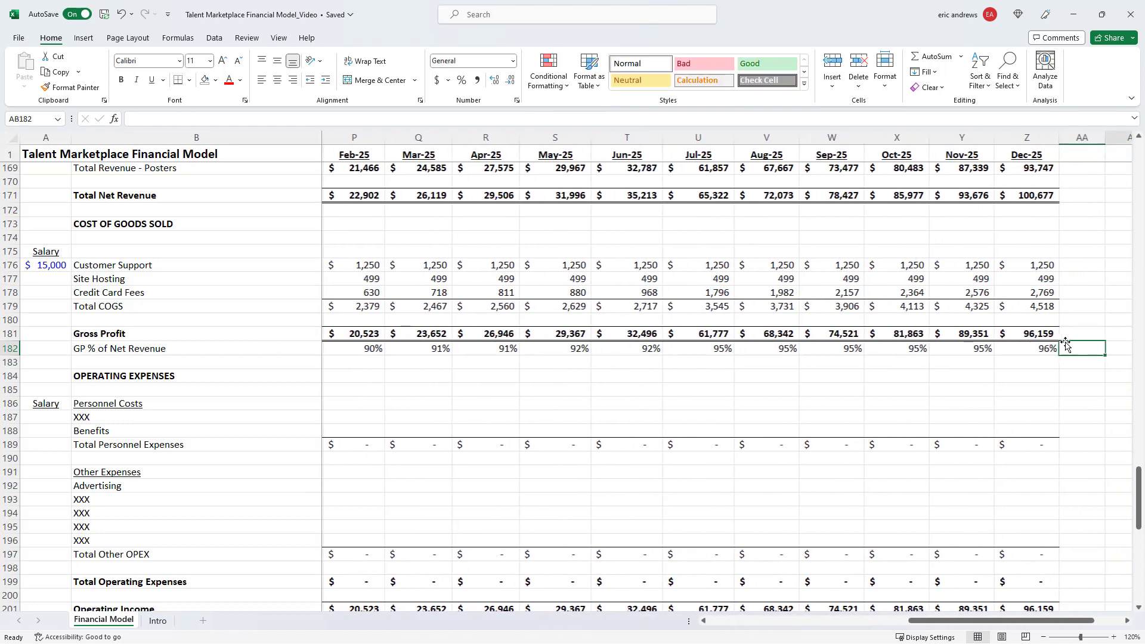
key("Left")
key("Left")
key("Left")
key("Left")
key("Left")
key("Left")
key("Left")
key("Left")
key("Left")
key("Left")
key("Left")
key("Left")
key("Left")
key("Left")
key("Left")
key("Left")
key("Left")
key("Left")
key("Left")
key("Left")
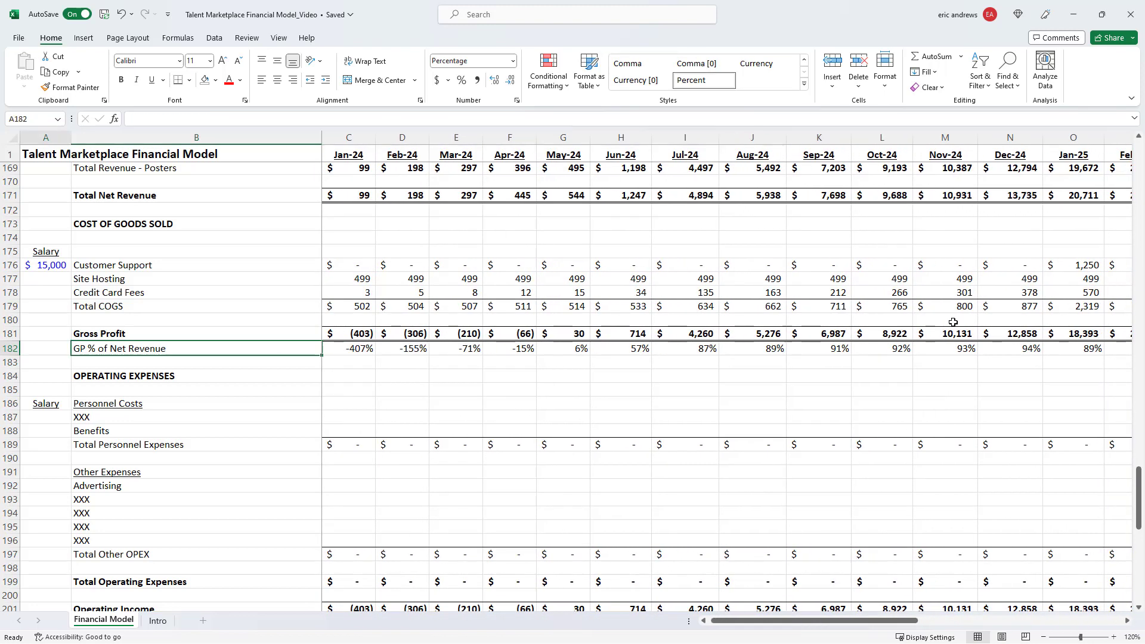
key("Right")
key("Right")
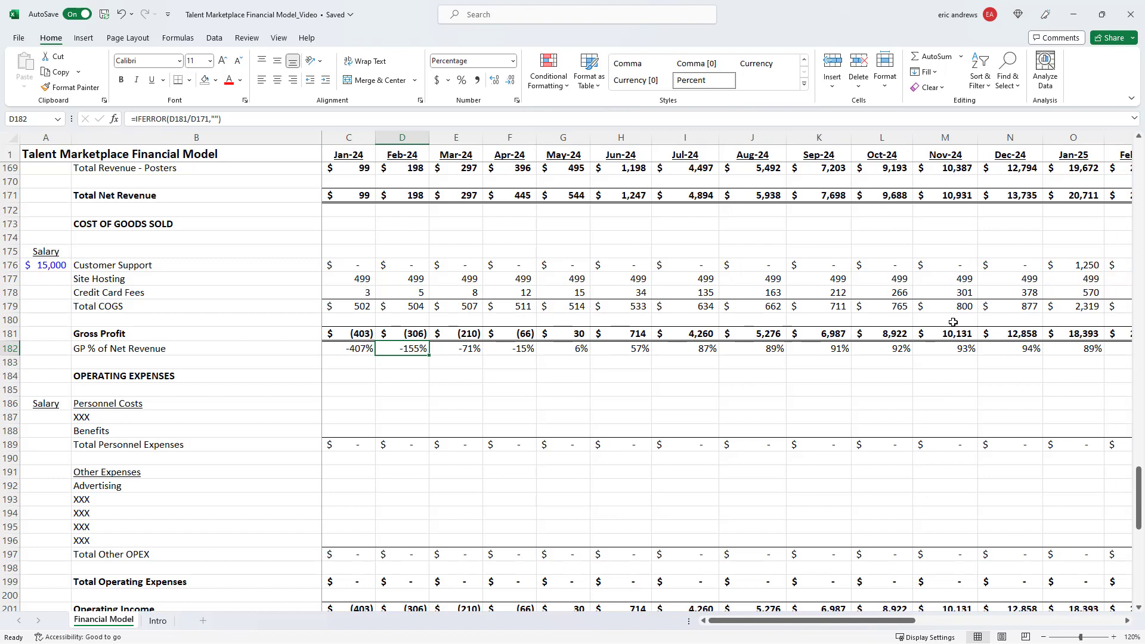
Save the workbook and select the Jan-24 cell of the placeholder row under Personnel Costs
left_click(105, 15)
left_click(333, 413)
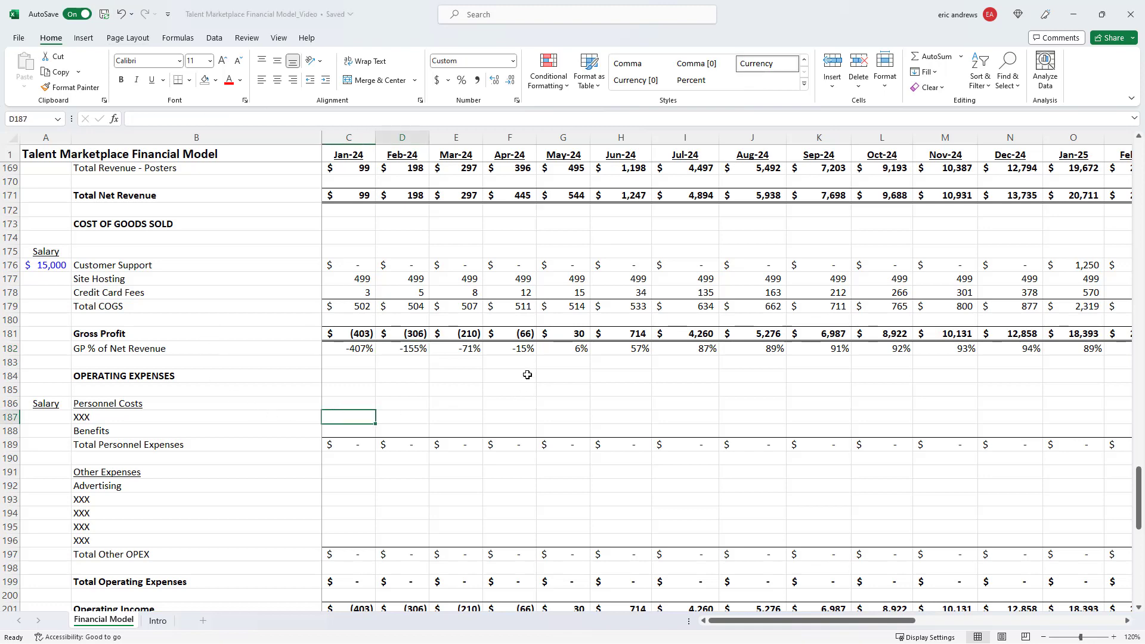
Insert two blank rows above Benefits in the Personnel Costs section of Operating Expenses
key("Left")
scroll(298, 349, "down", 1)
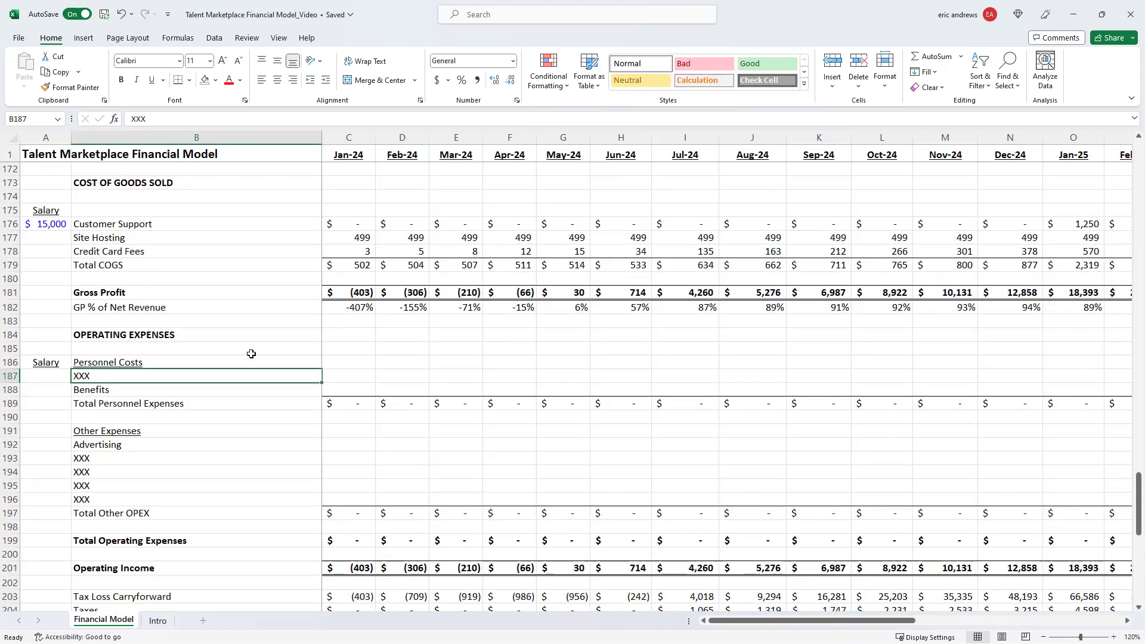
left_click(10, 389)
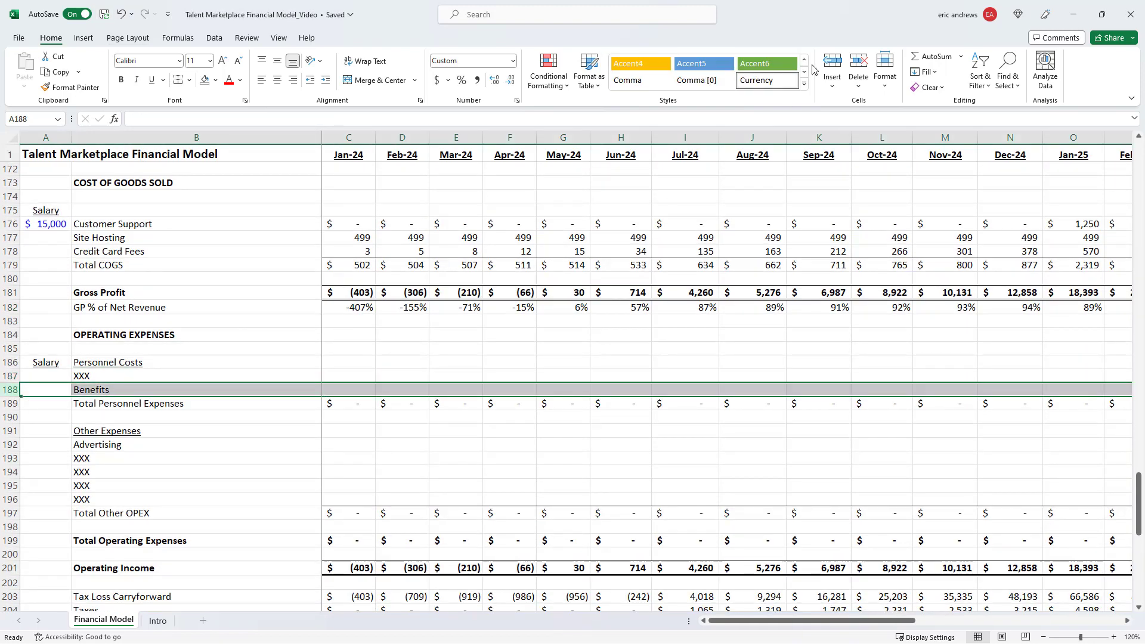
left_click(831, 63)
left_click(832, 63)
key("Up")
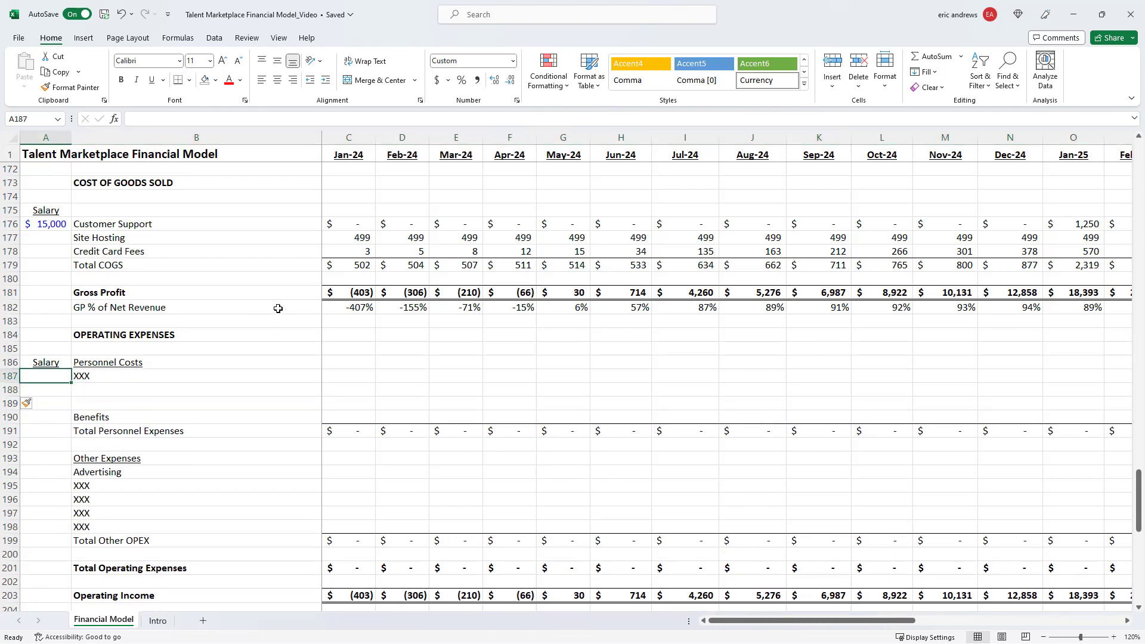
Label the three rows above Benefits under Personnel Costs as CEO, Marketing and Creative
key("Right")
type("CEO")
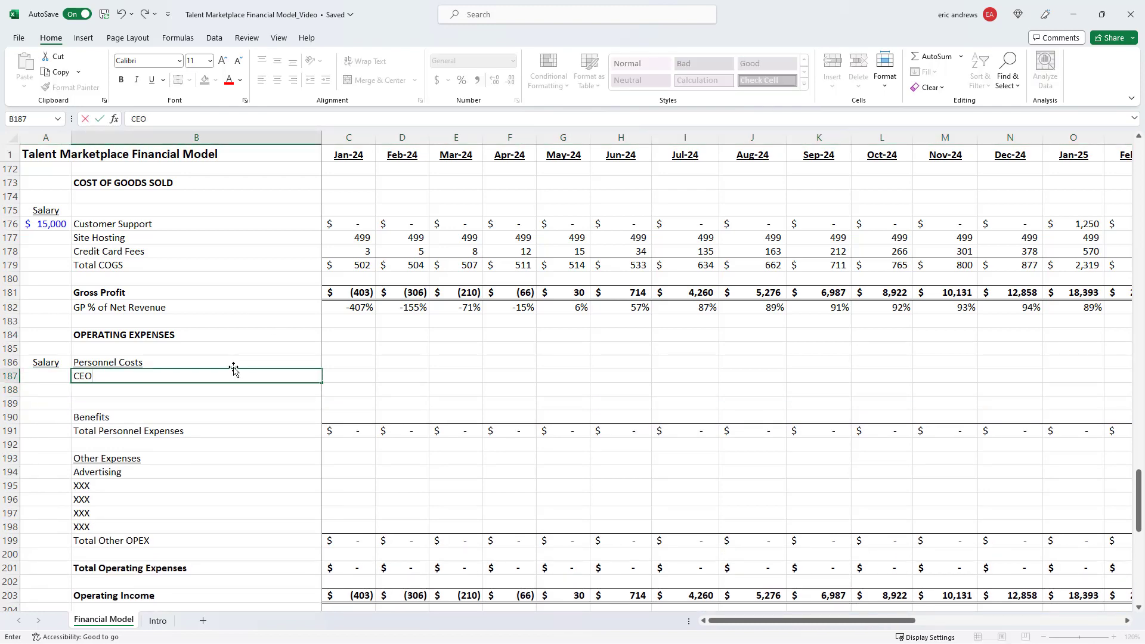
key("Return")
type("Marketing")
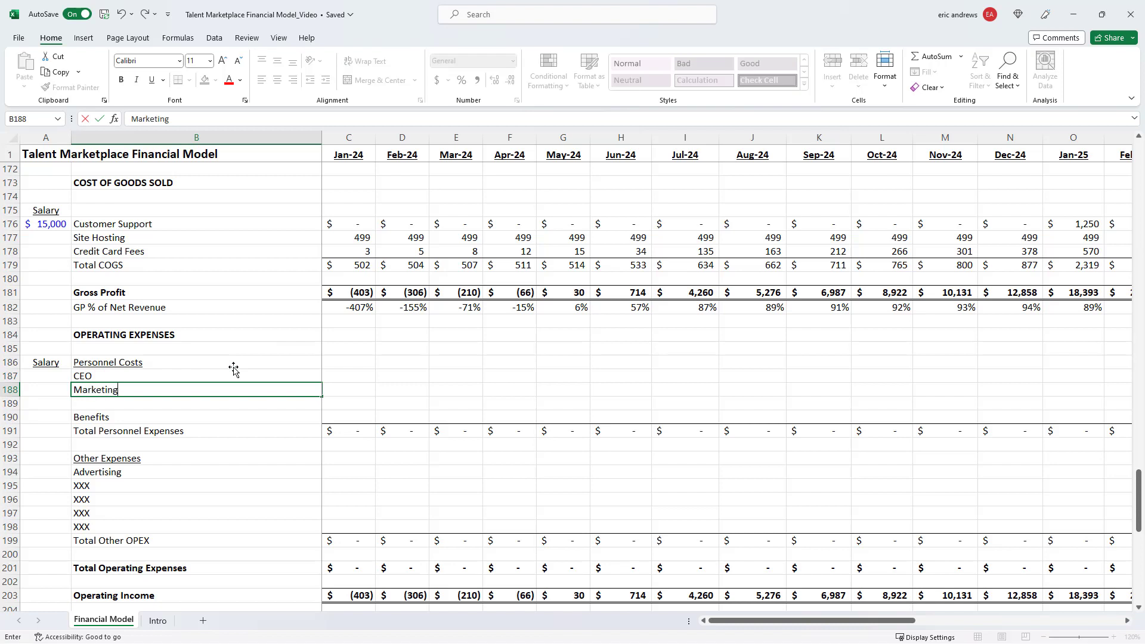
key("Return")
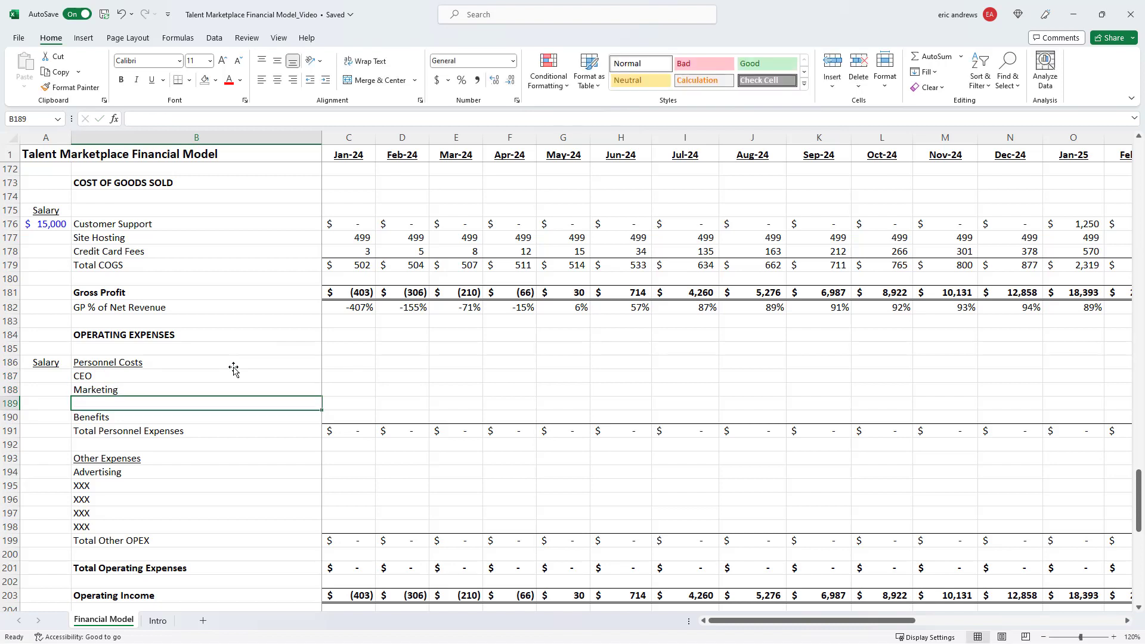
type("Creative")
key("ctrl+Return")
key("Up")
key("Down")
key("Up")
key("Up")
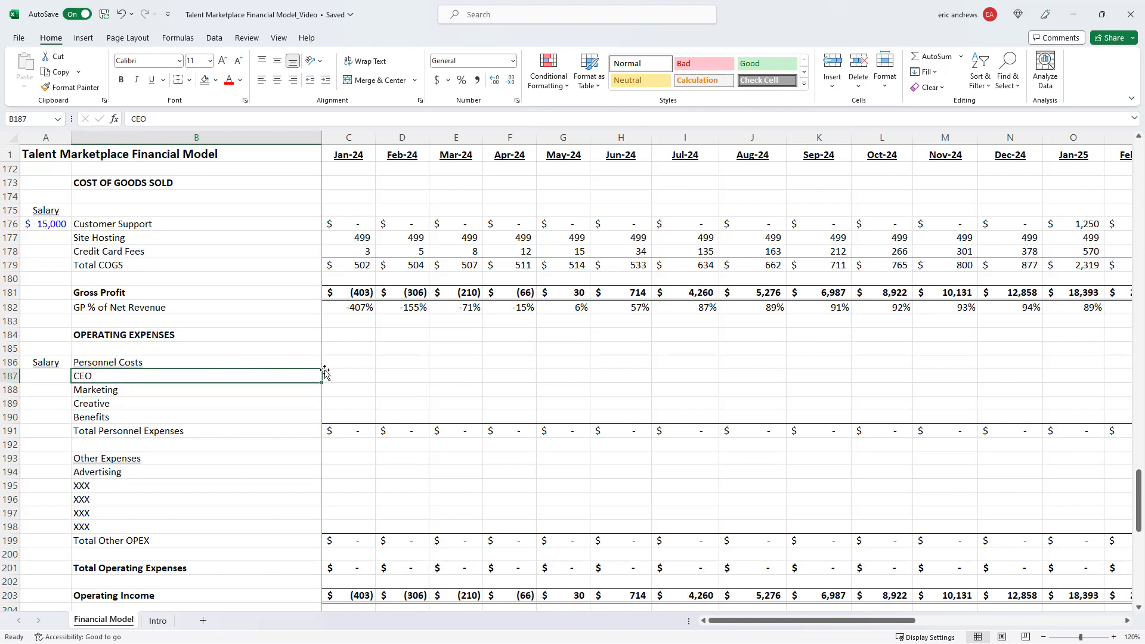
left_click(332, 373)
left_click_drag(353, 374, 865, 373)
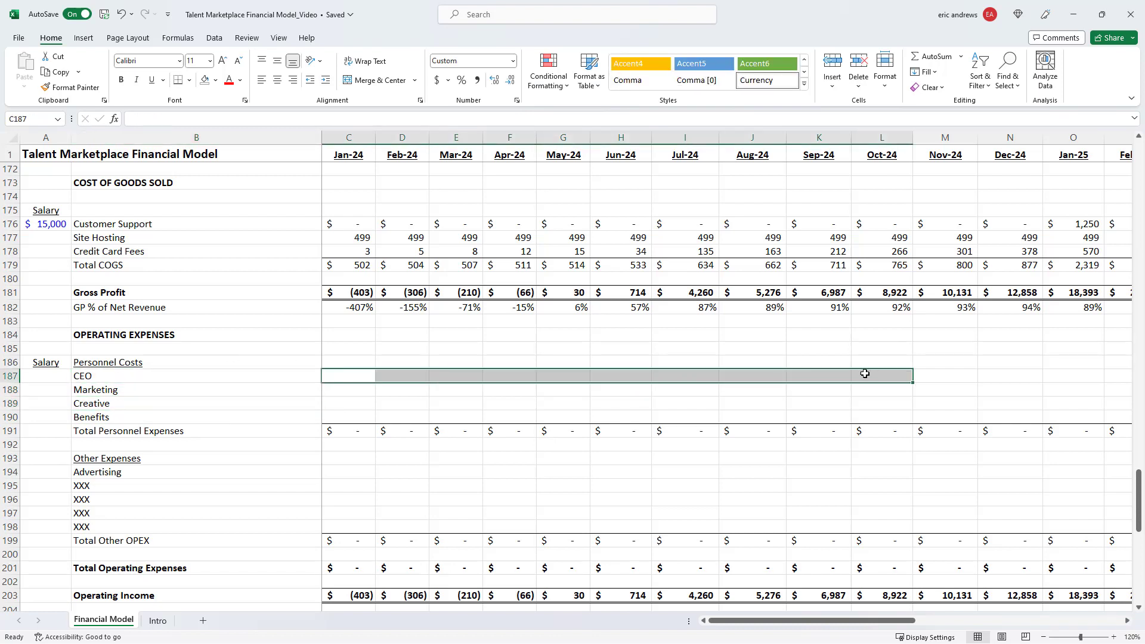
left_click(120, 376)
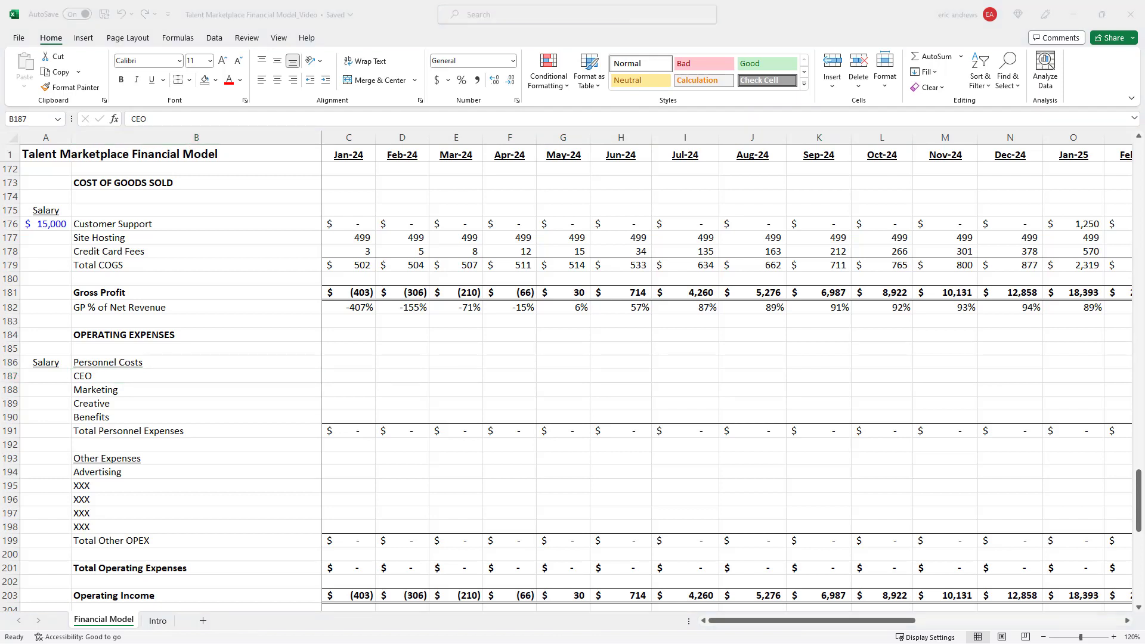
left_click(403, 378)
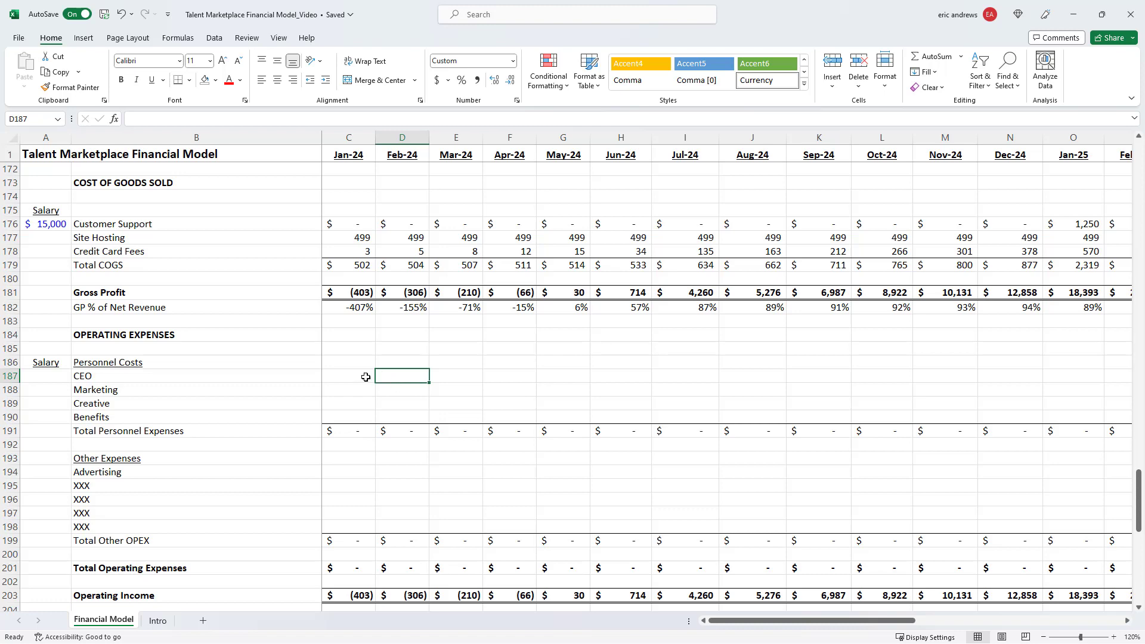
scroll(366, 372, "down", 1)
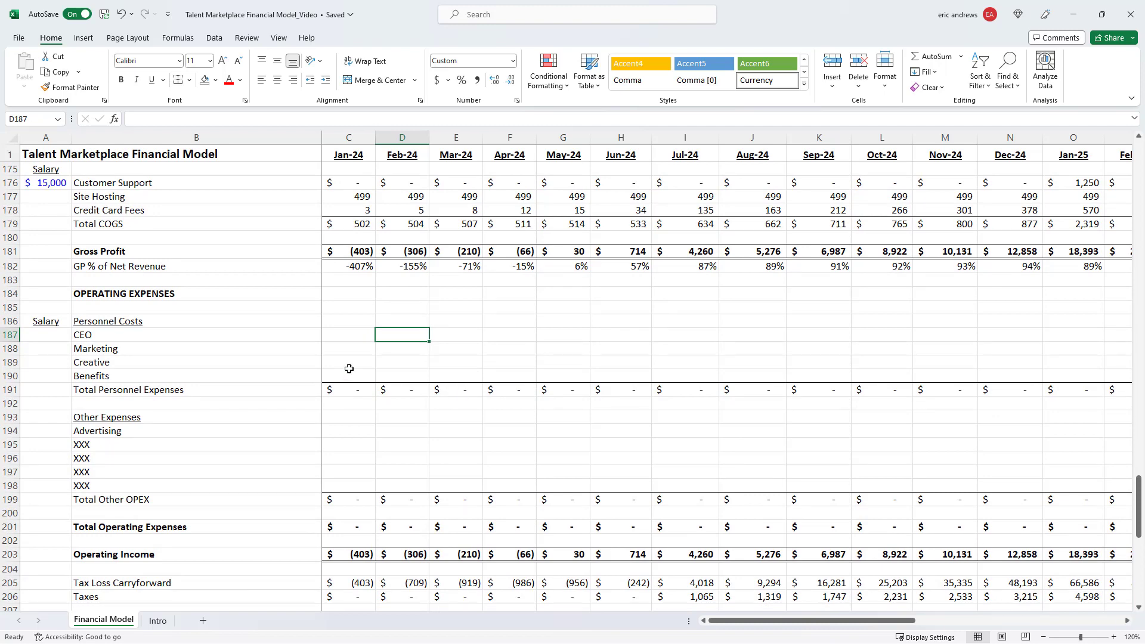
left_click(212, 374)
Replace the three Personnel Headcount placeholders in OPEX Assumptions with CEO, Marketing and Creative
scroll(498, 347, "down", 3)
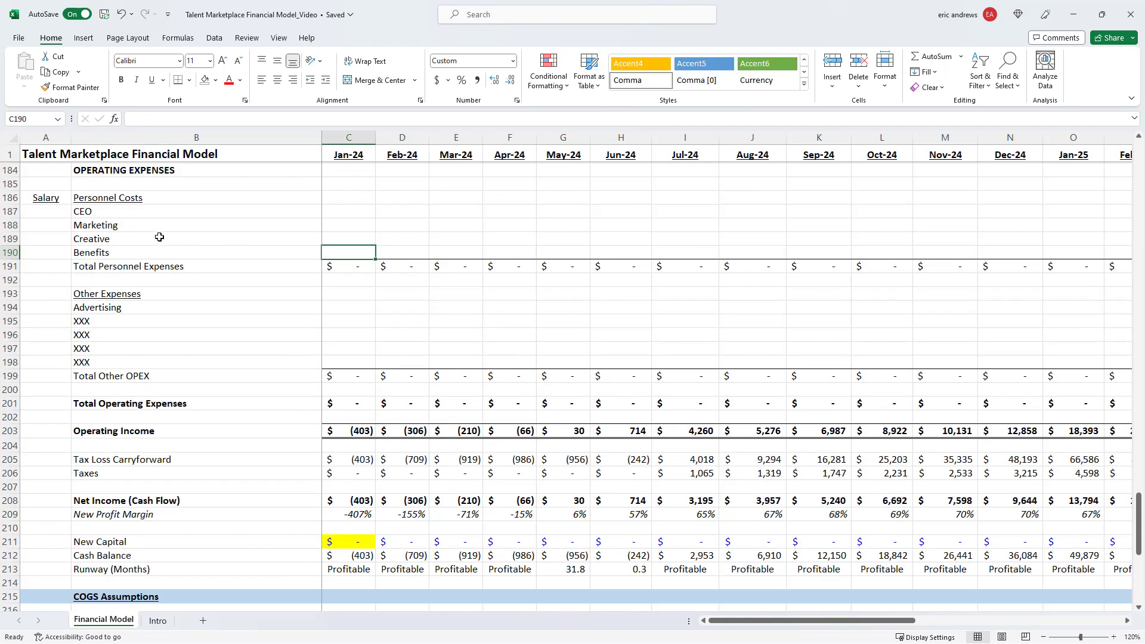
left_click(141, 214)
left_click(146, 239, "shift")
scroll(376, 352, "down", 10)
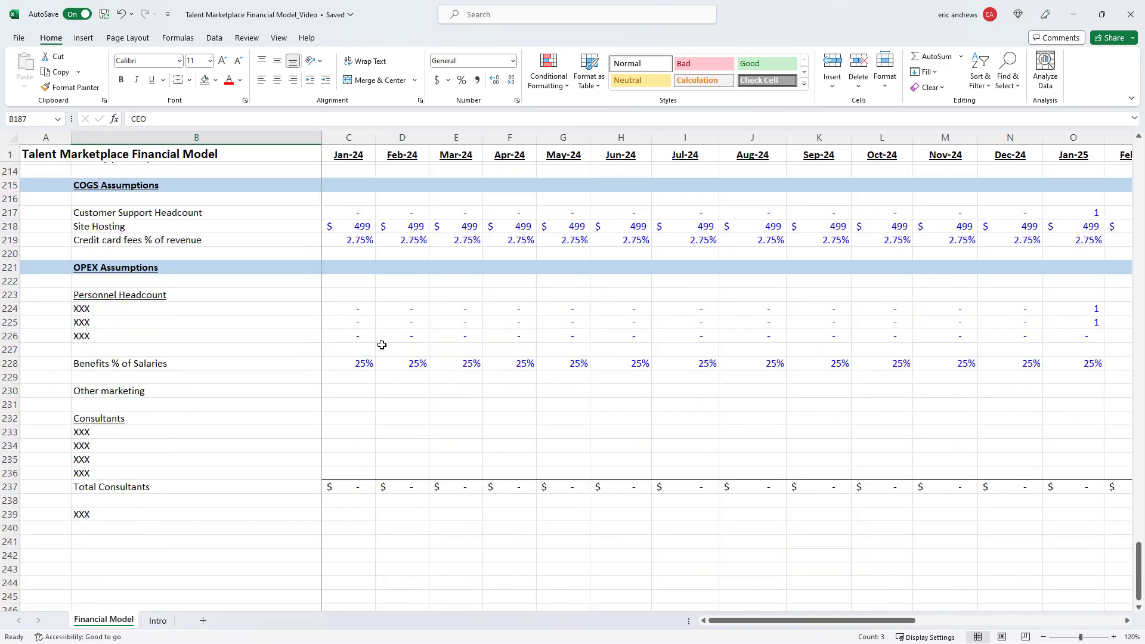
left_click(170, 311)
type("CEO")
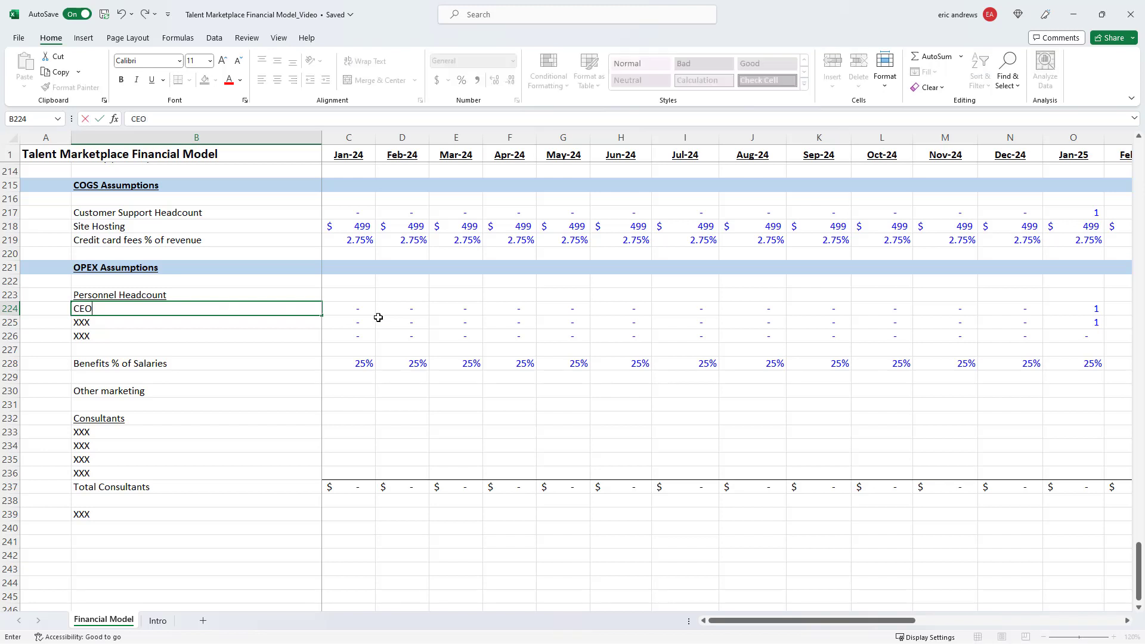
key("Return")
type("Marketing")
key("Return")
type("Creative")
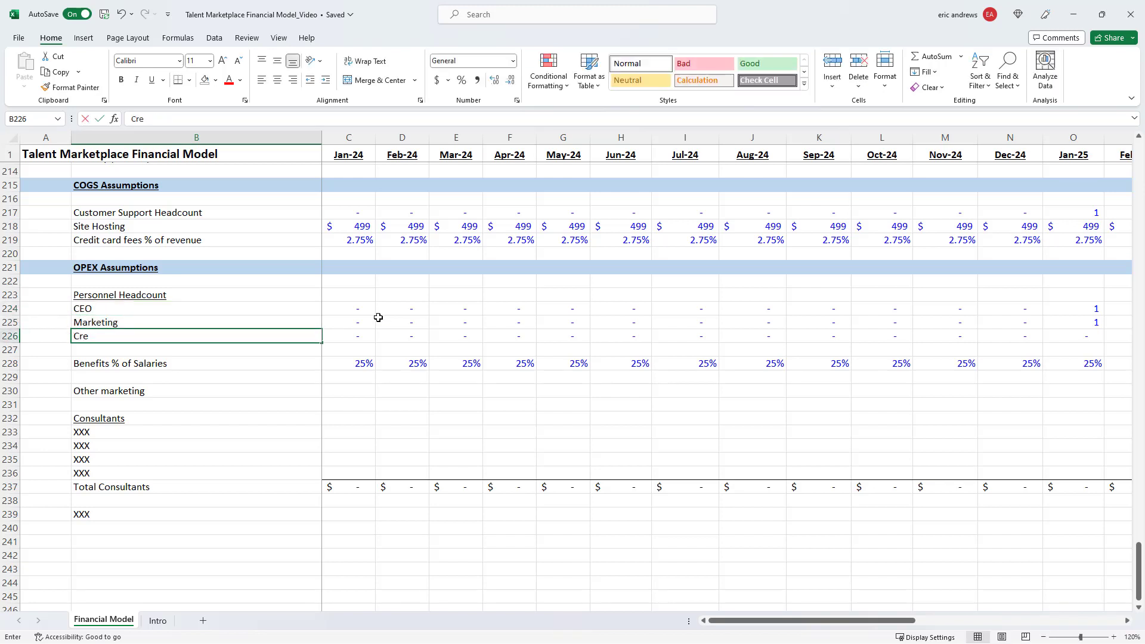
key("Return")
key("Up")
key("Up")
key("Up")
Review the CEO and Marketing headcount assumptions across 2024 and into early 2025
left_click(364, 312)
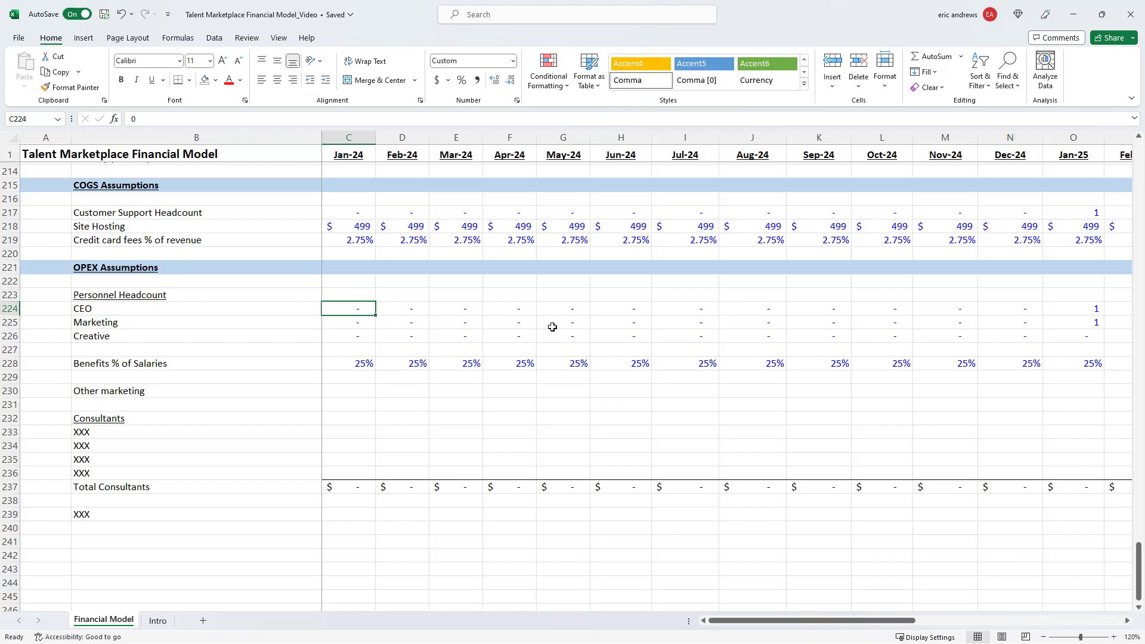
key("alt+Tab")
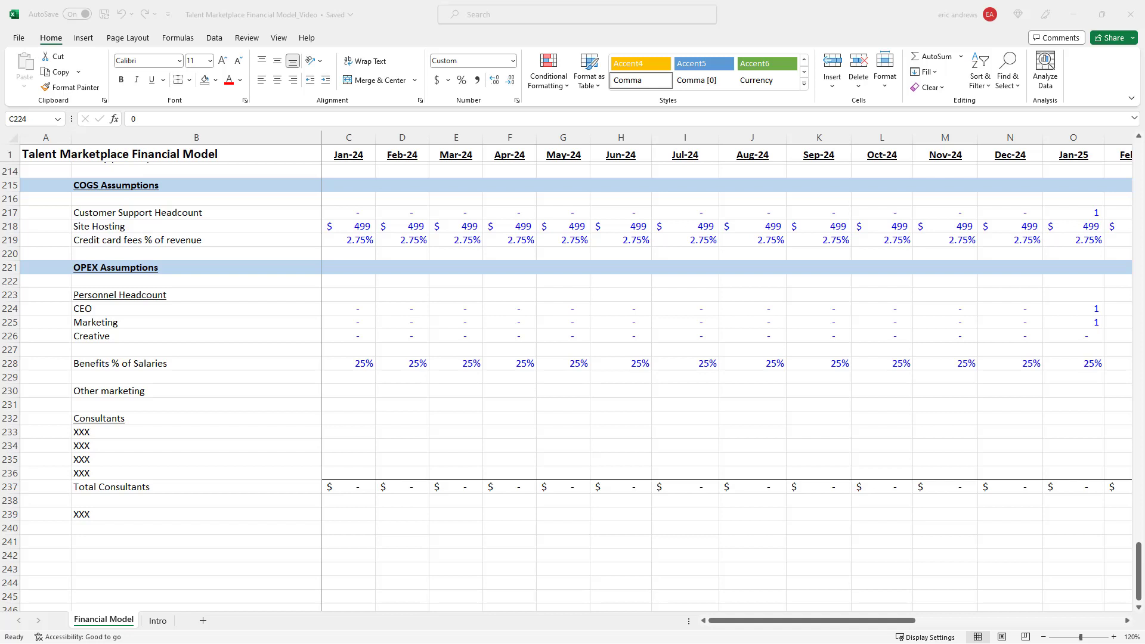
key("alt+Tab")
left_click_drag(338, 310, 1023, 310)
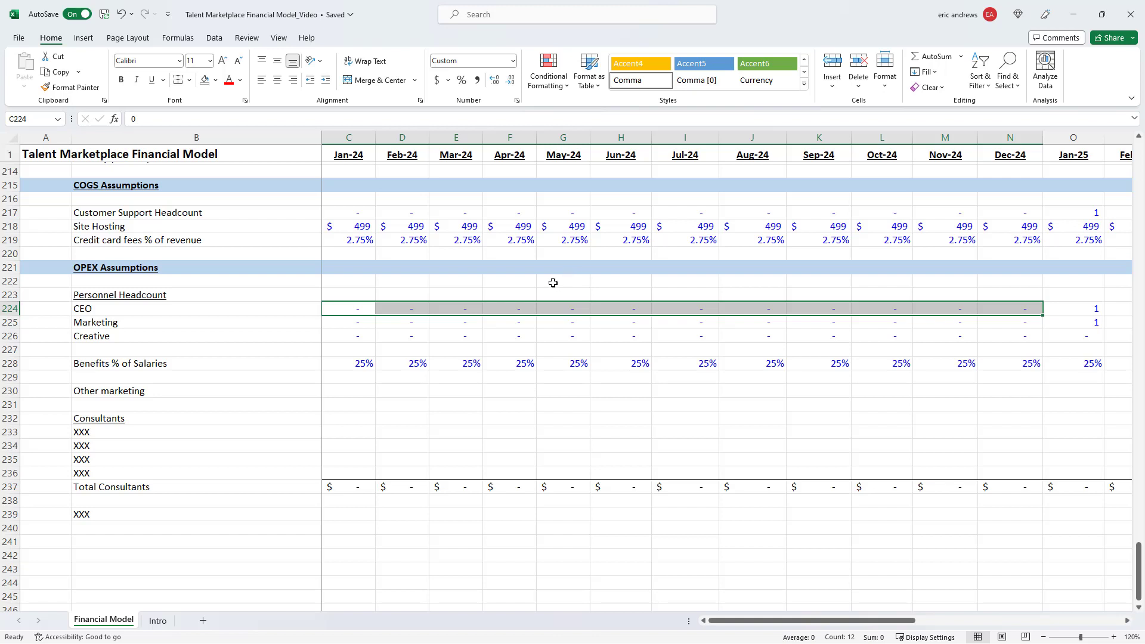
key("Down")
left_click(1093, 320)
key("Right")
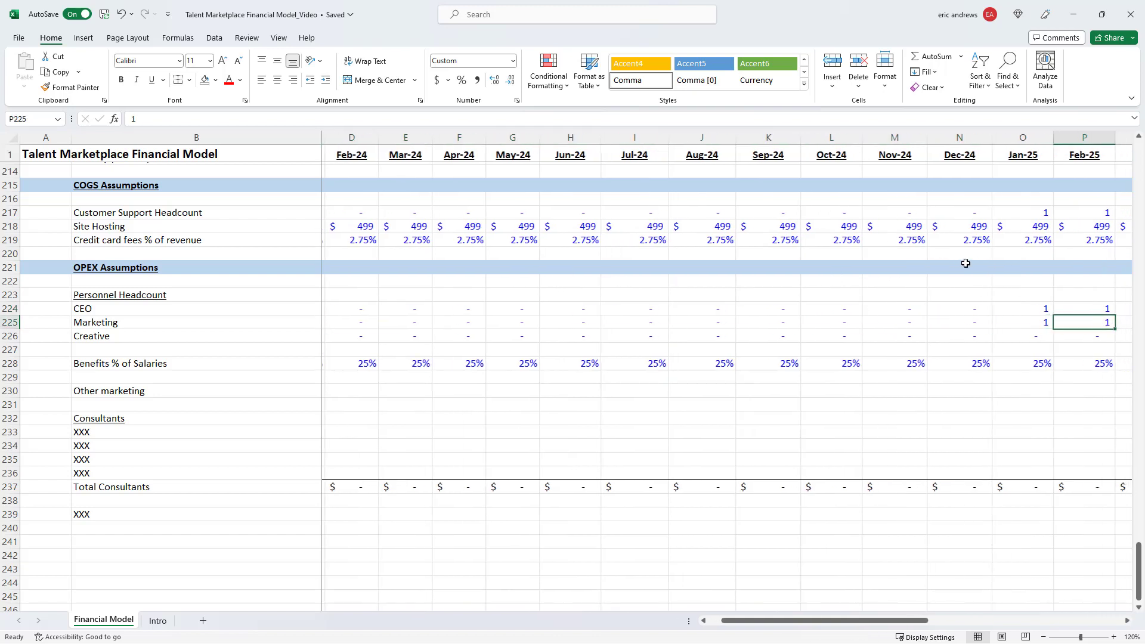
key("Right")
key("Right")
key("Right")
left_click(808, 304)
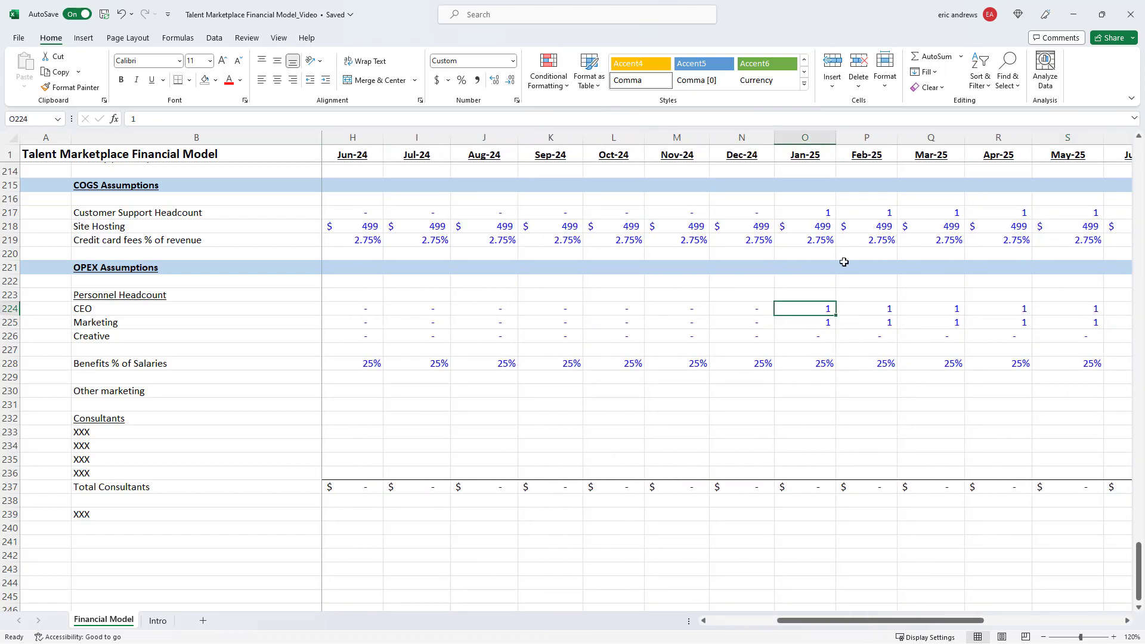
key("Down")
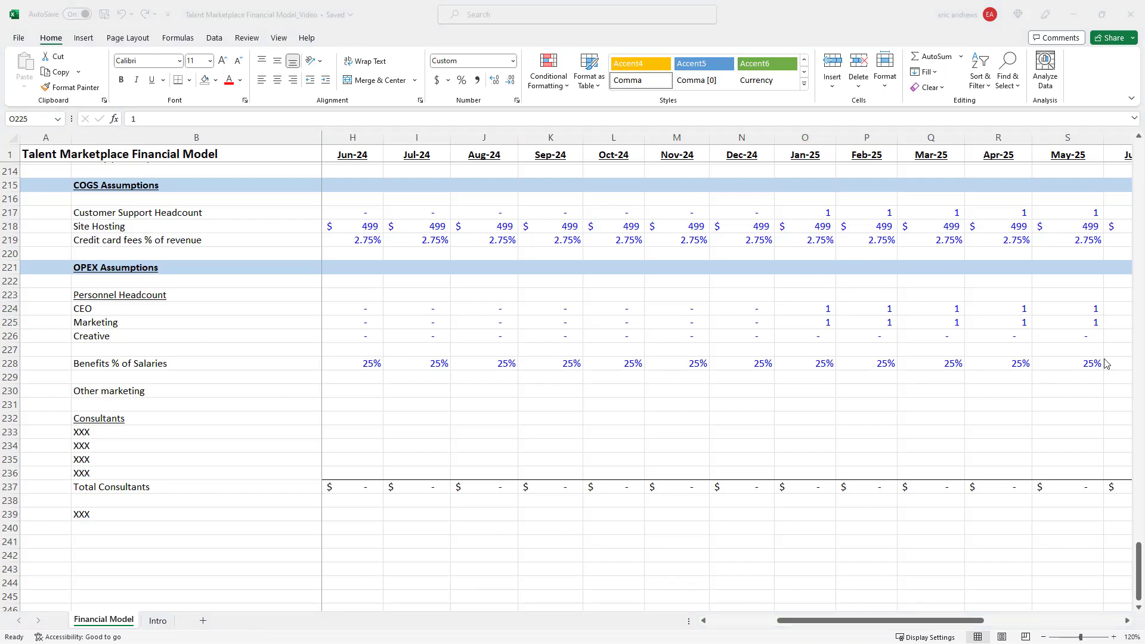
Examine the 2025 headcount assumptions through Sep-25, focusing on Creative around Jul-25, and check the Jan-24 Benefits % of Salaries
key("Right")
key("Right")
key("Right")
key("Right")
key("Right")
key("Right")
key("Right")
key("Right")
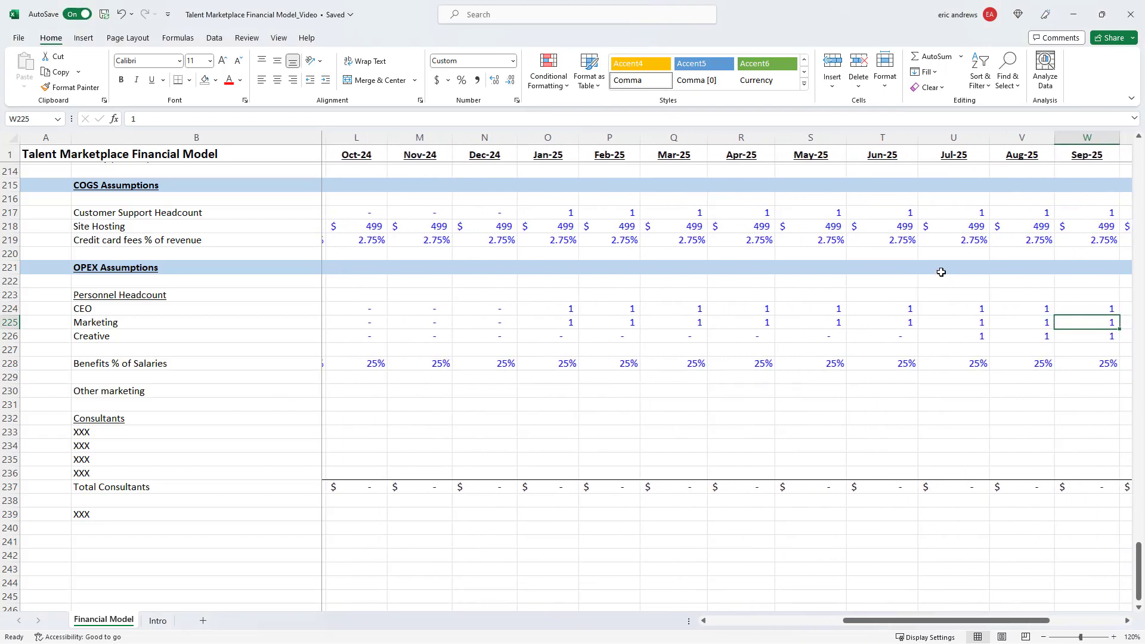
key("Left")
left_click(956, 337)
left_click(1014, 335)
left_click(961, 334)
key("Up")
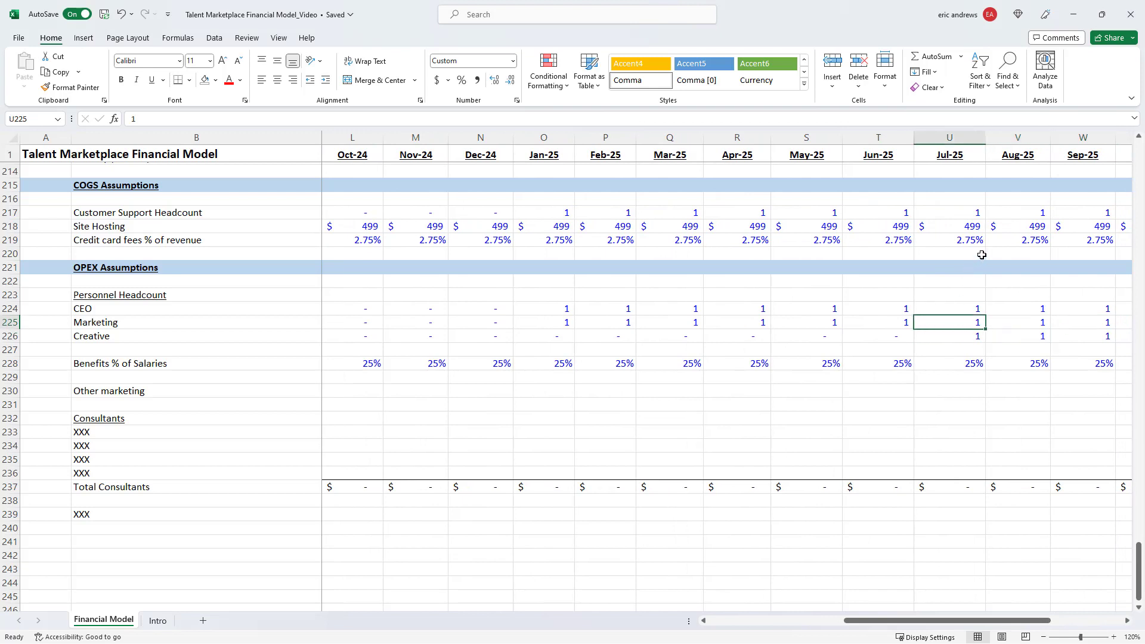
key("Up")
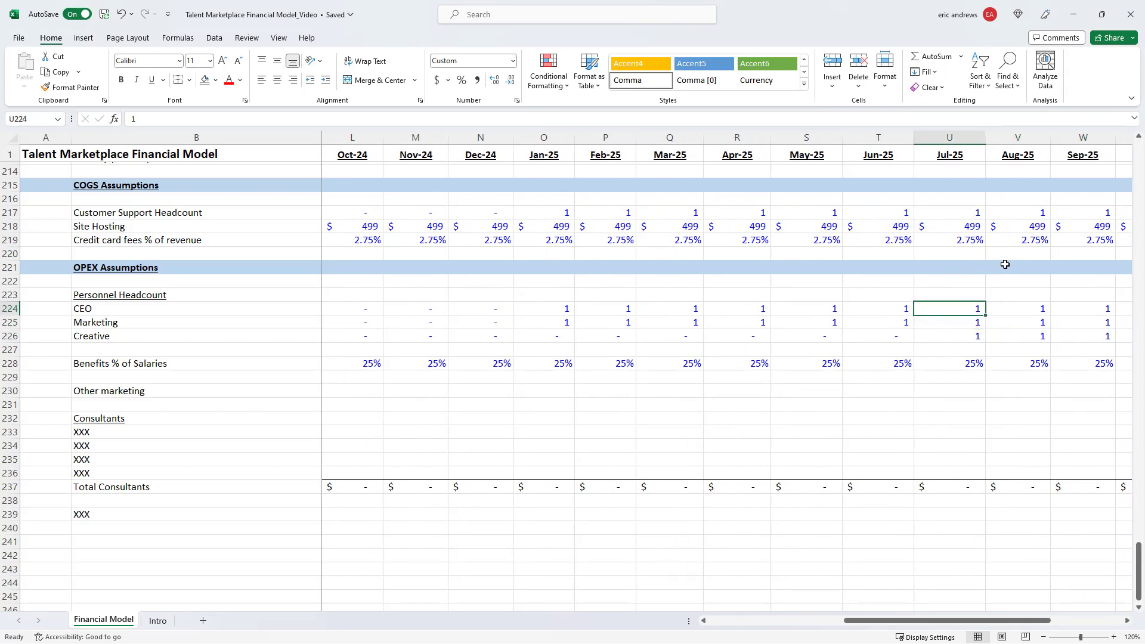
key("Down")
key("Left")
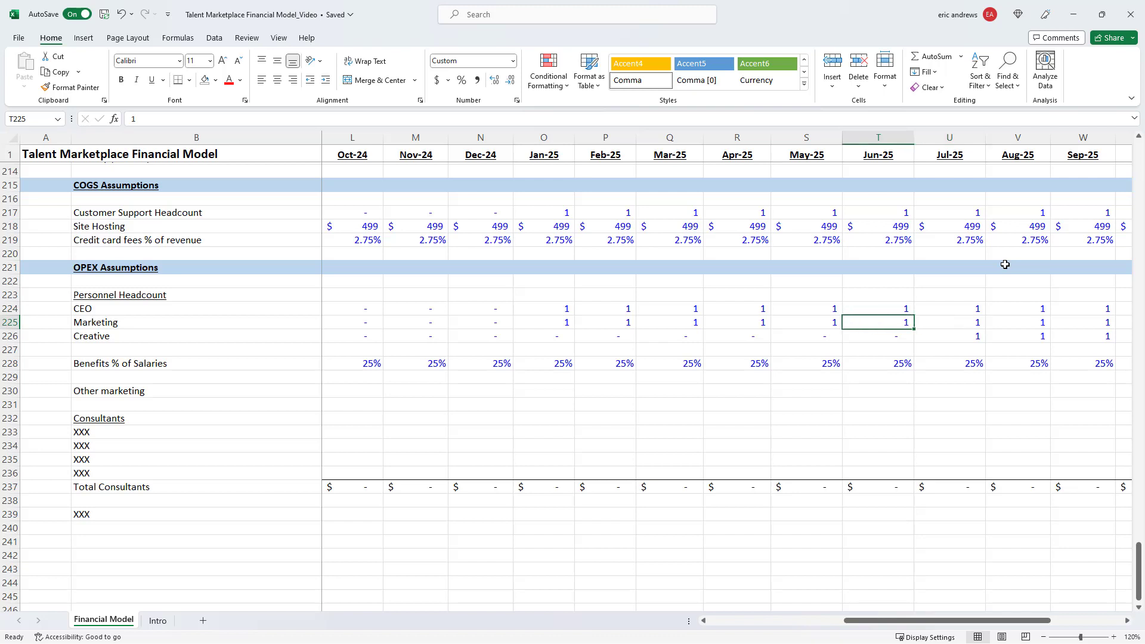
key("ctrl+Left")
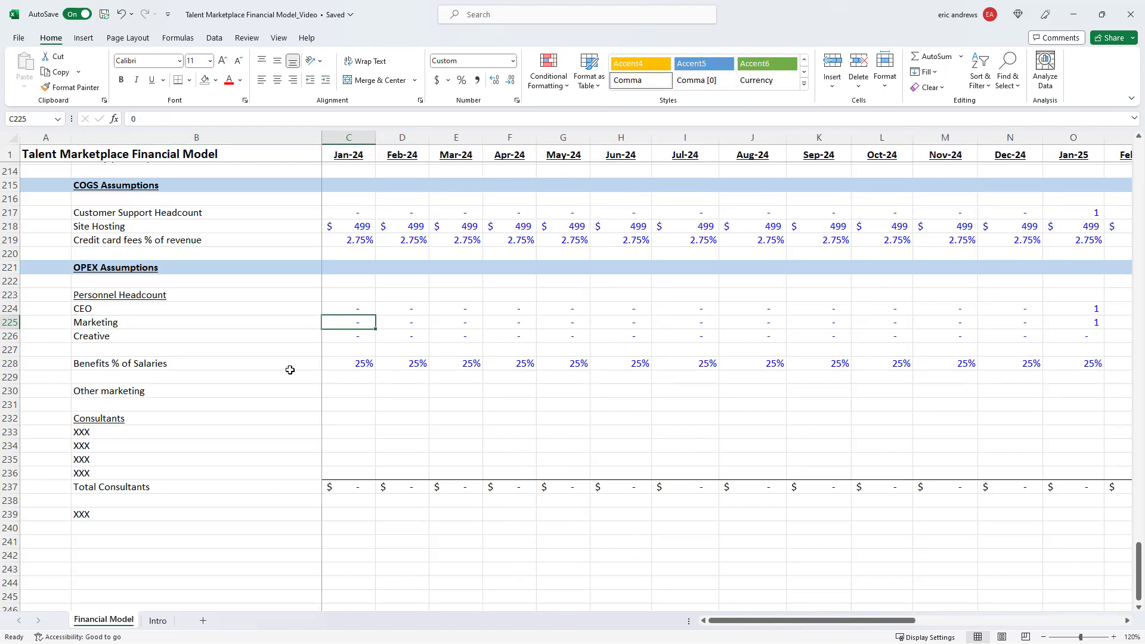
left_click(313, 365)
left_click(340, 365)
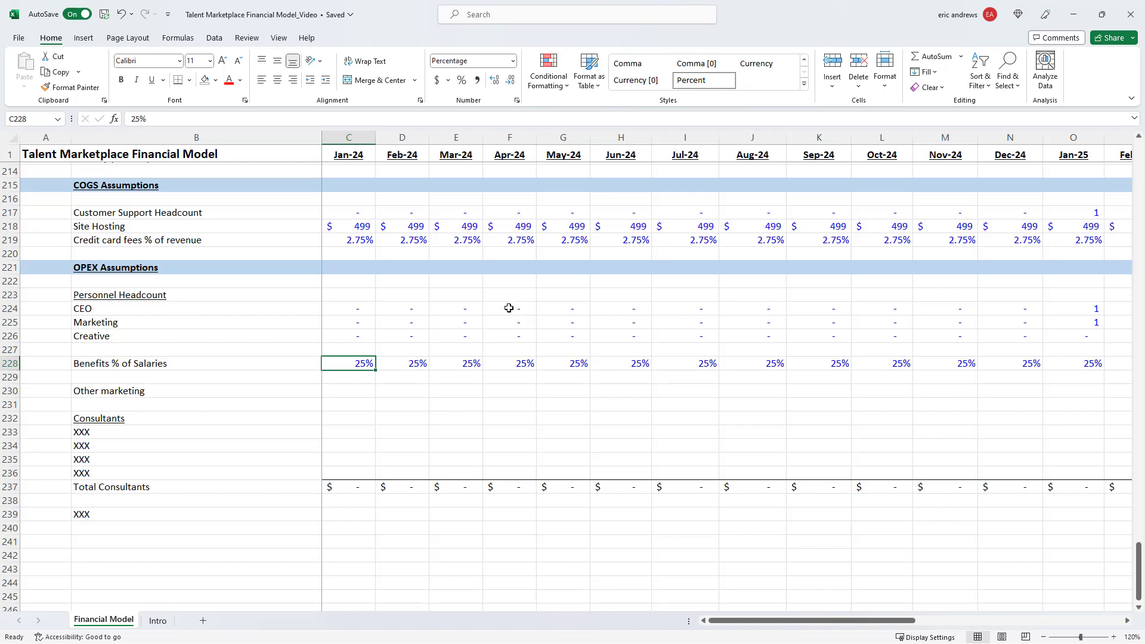
Enter a salary of 50000 for the CEO under Personnel Costs
scroll(337, 352, "up", 13)
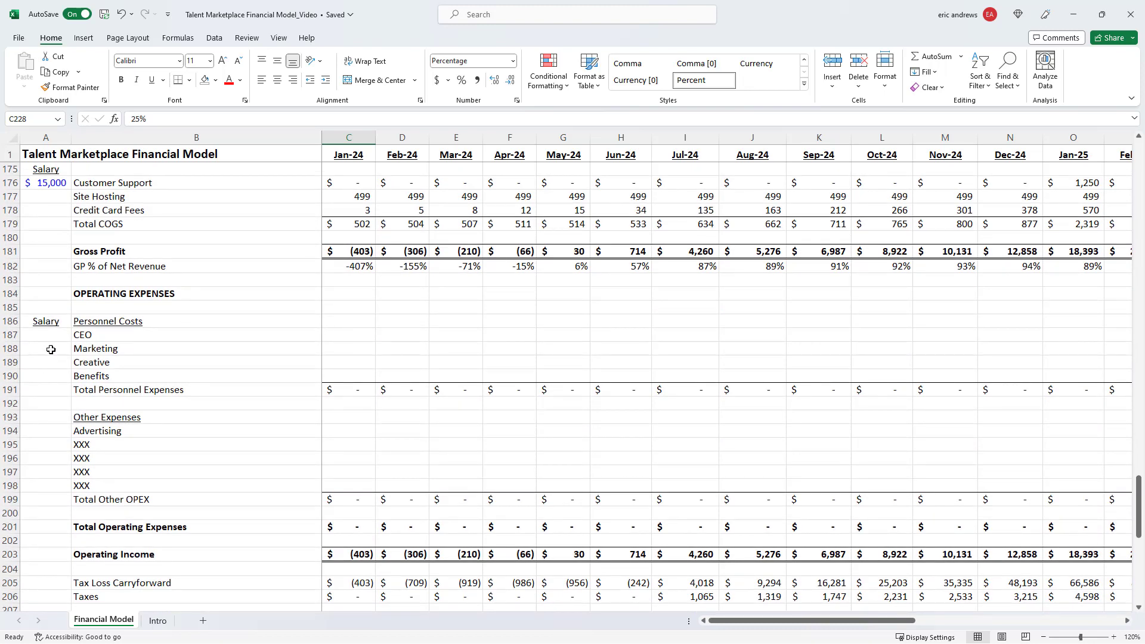
left_click(48, 336)
key("alt+Tab")
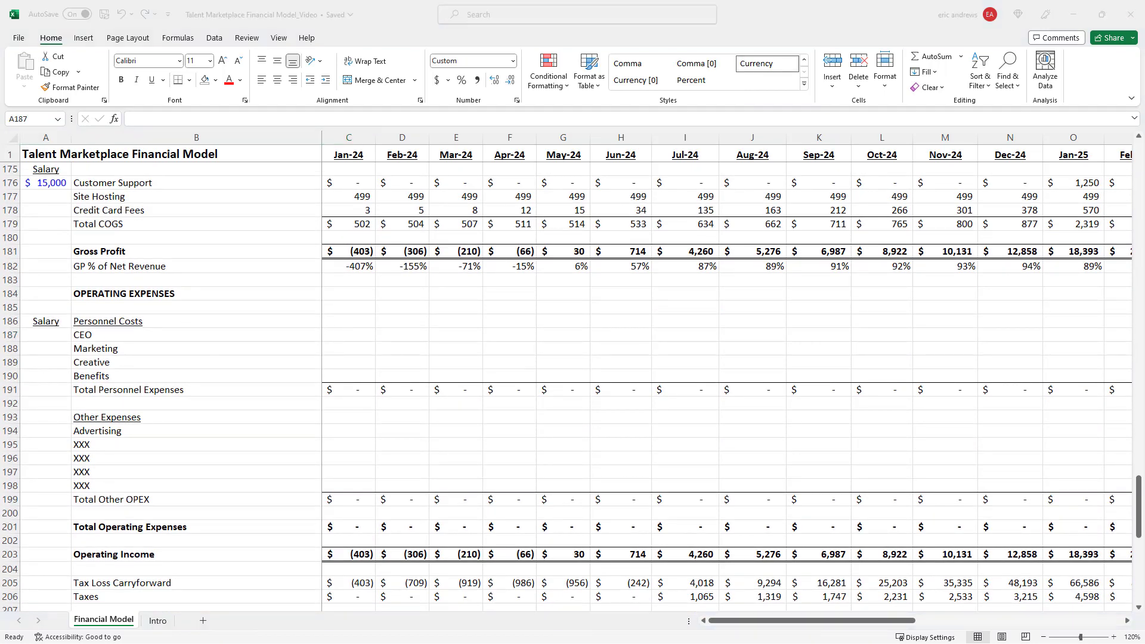
left_click(59, 336)
type("50000")
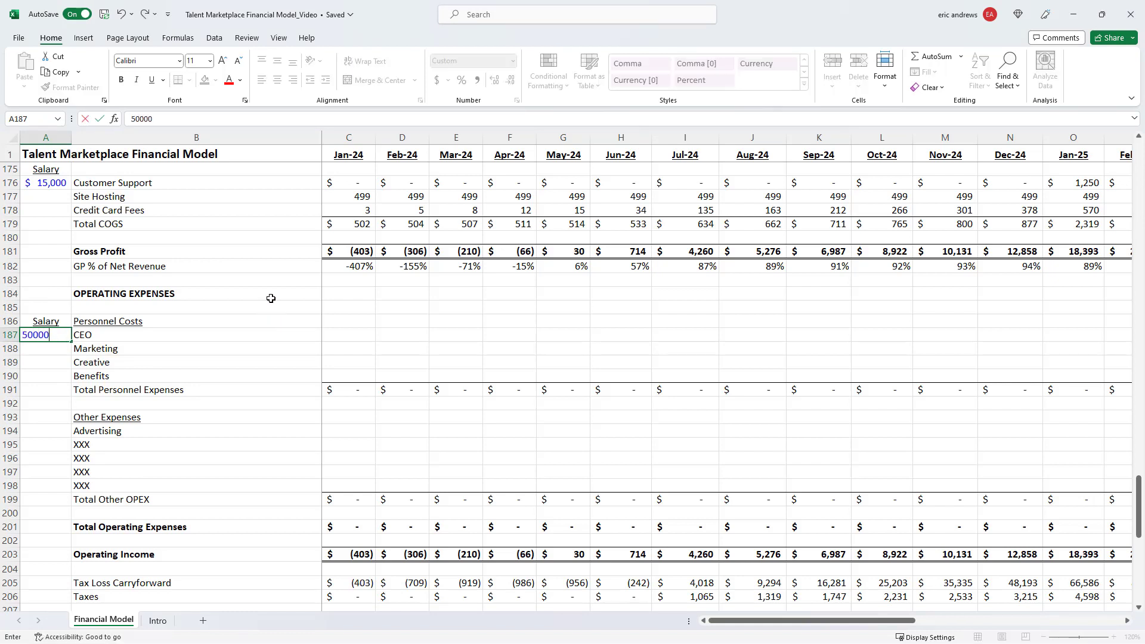
key("ctrl+Return")
key("Down")
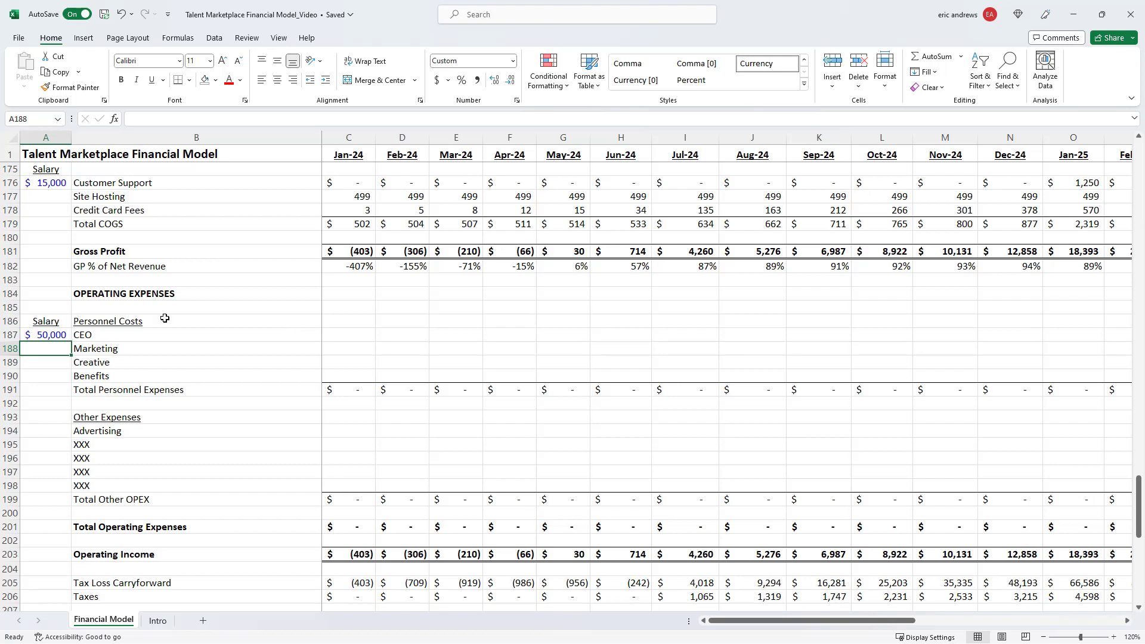
Enter salaries of 100000 for Marketing and 60000 for Creative, and select the CEO row's Jan-24 cell
type("100")
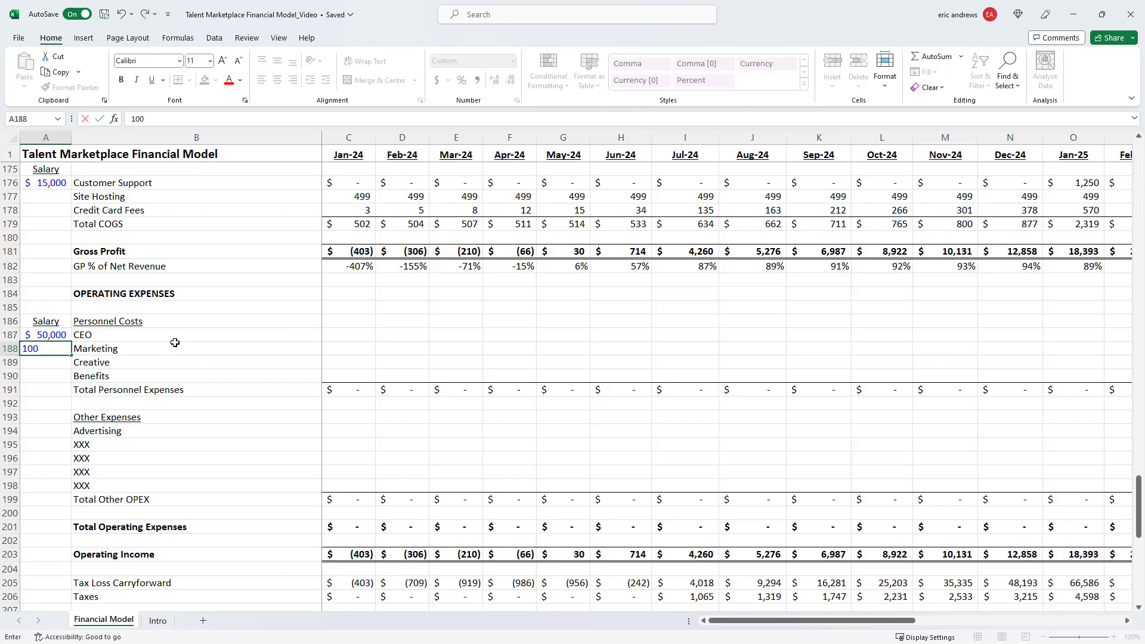
type("000")
key("Return")
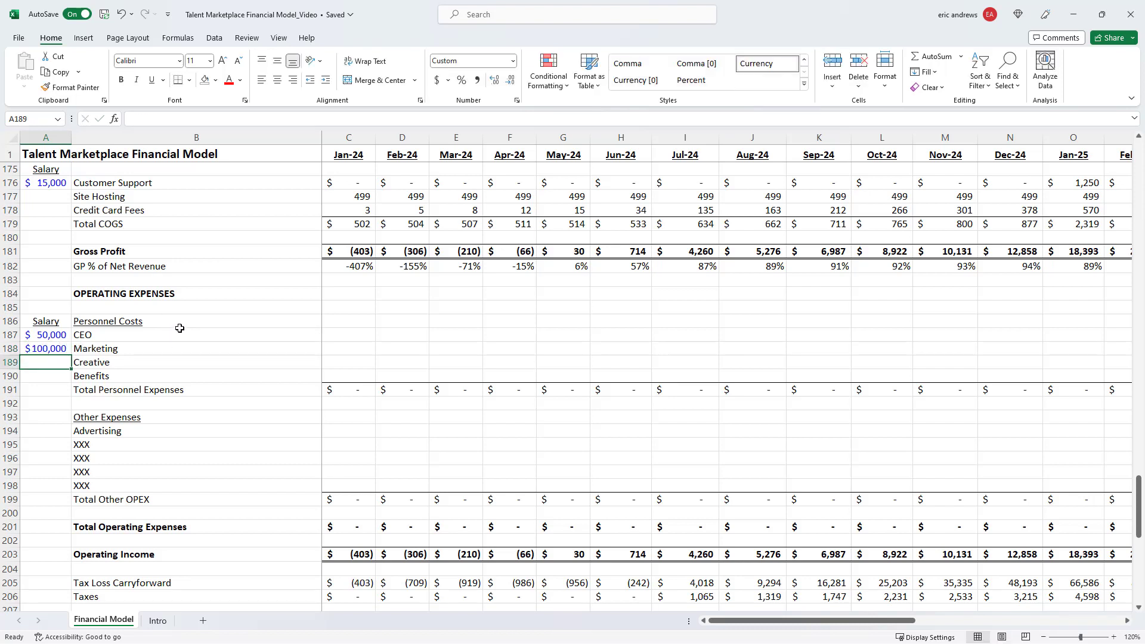
type("60000")
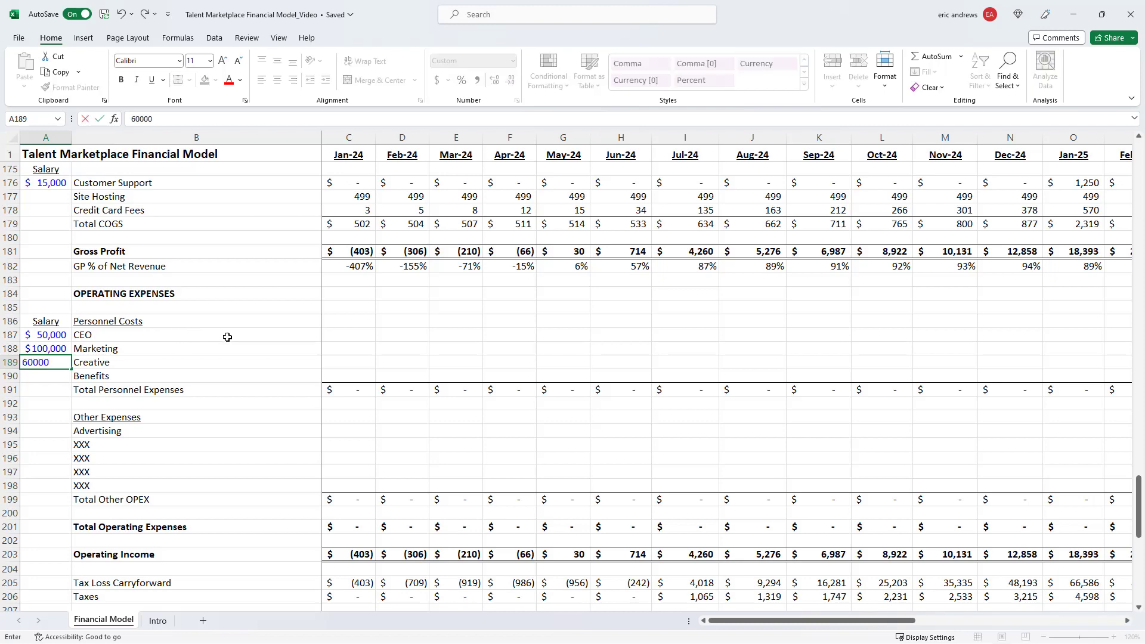
key("ctrl+Return")
left_click(350, 335)
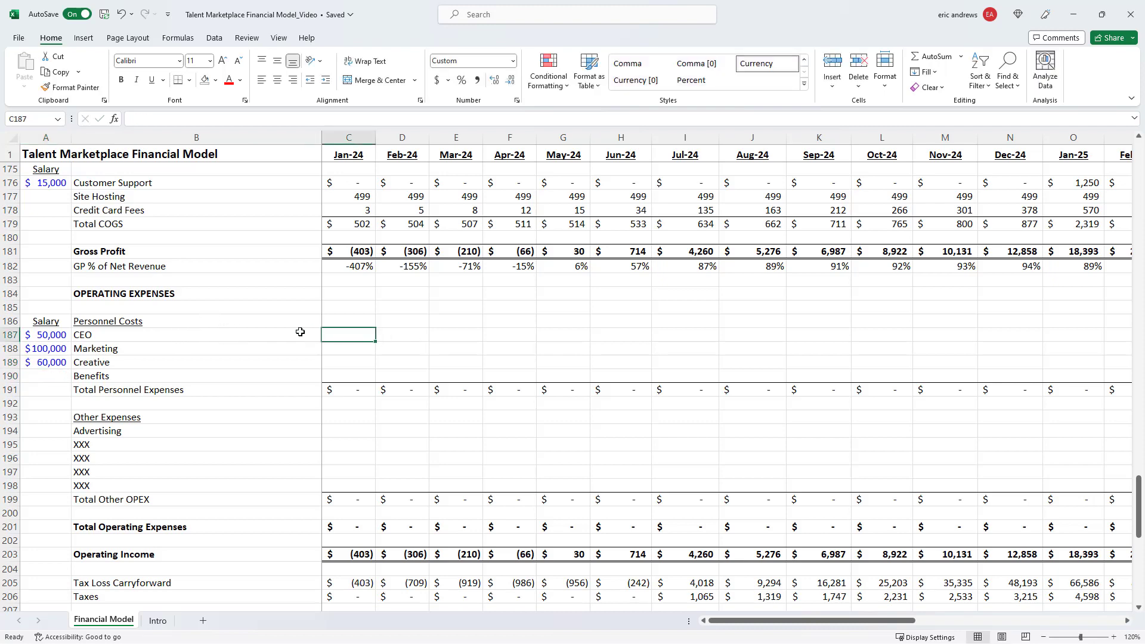
In the CEO row's Jan-24 cell, calculate the monthly cost as salary times Jan-24 CEO headcount divided by 12, with the salary column locked: =$A187*C224/12
type("=")
left_click(49, 335)
key("F4")
key("F4")
key("F4")
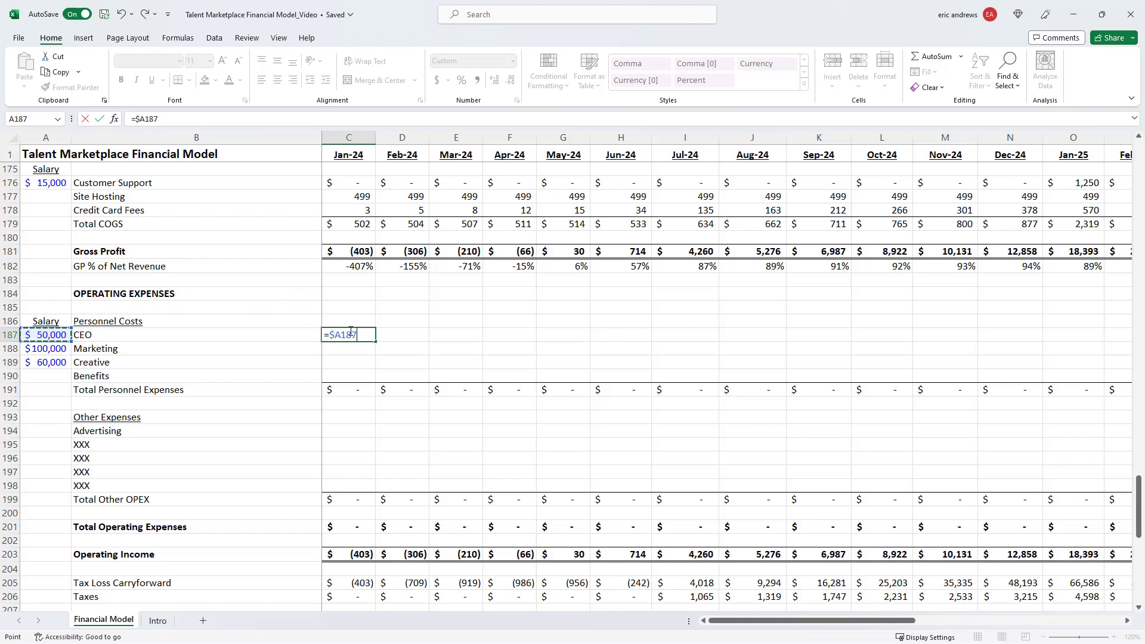
type("*")
scroll(367, 353, "down", 10)
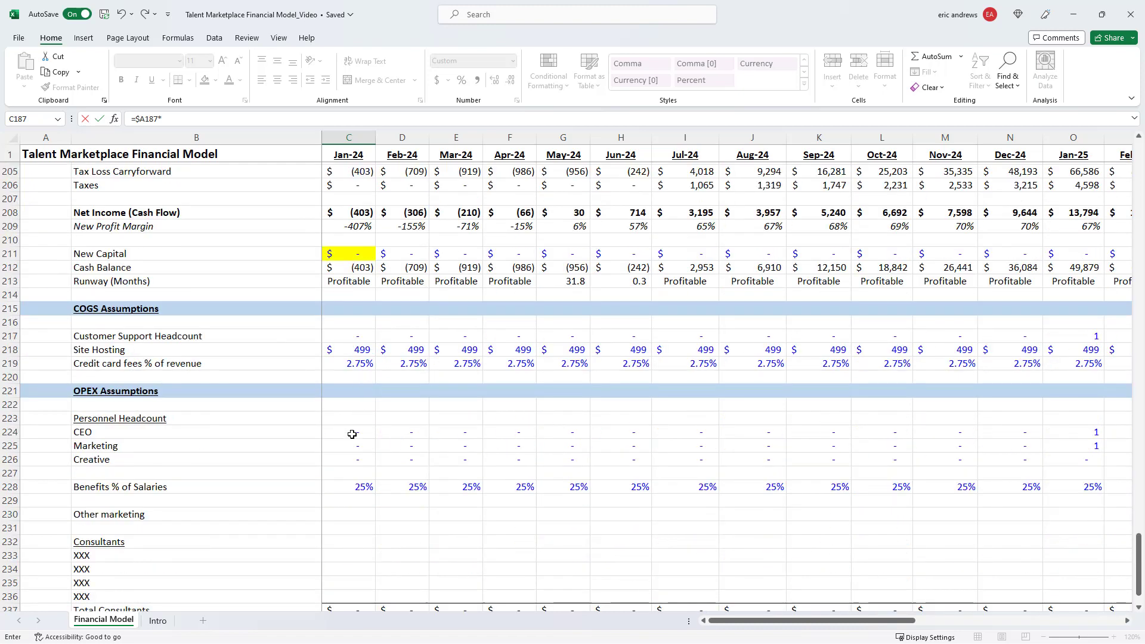
left_click(352, 432)
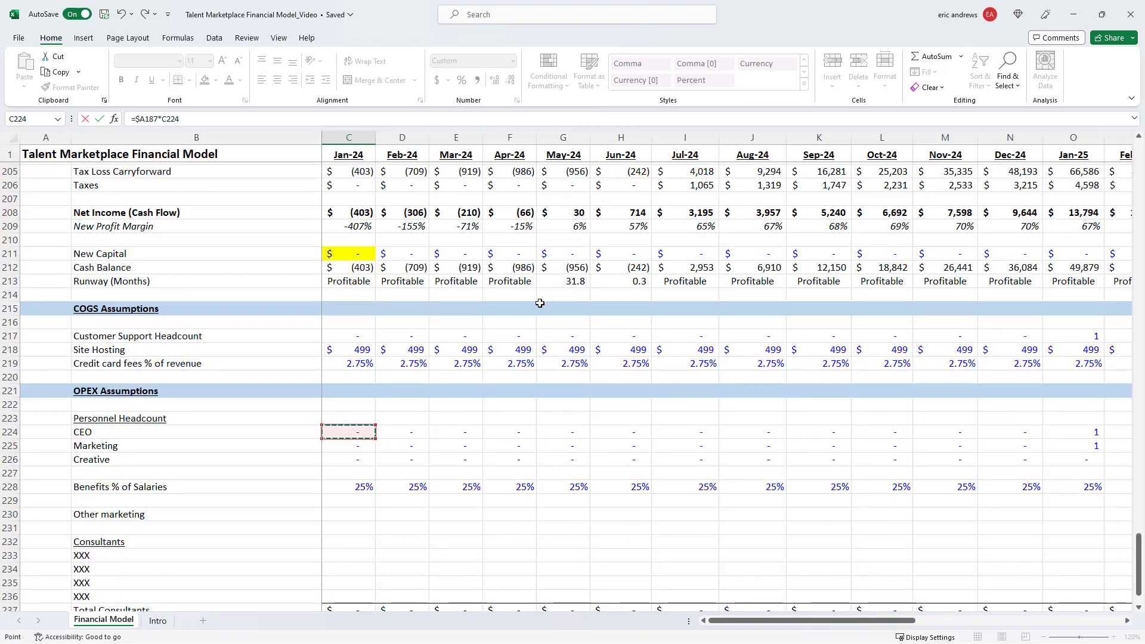
type("/12")
key("ctrl+Return")
Copy the CEO Jan-24 formula across the CEO, Marketing and Creative rows through Dec-25
key("ctrl+c")
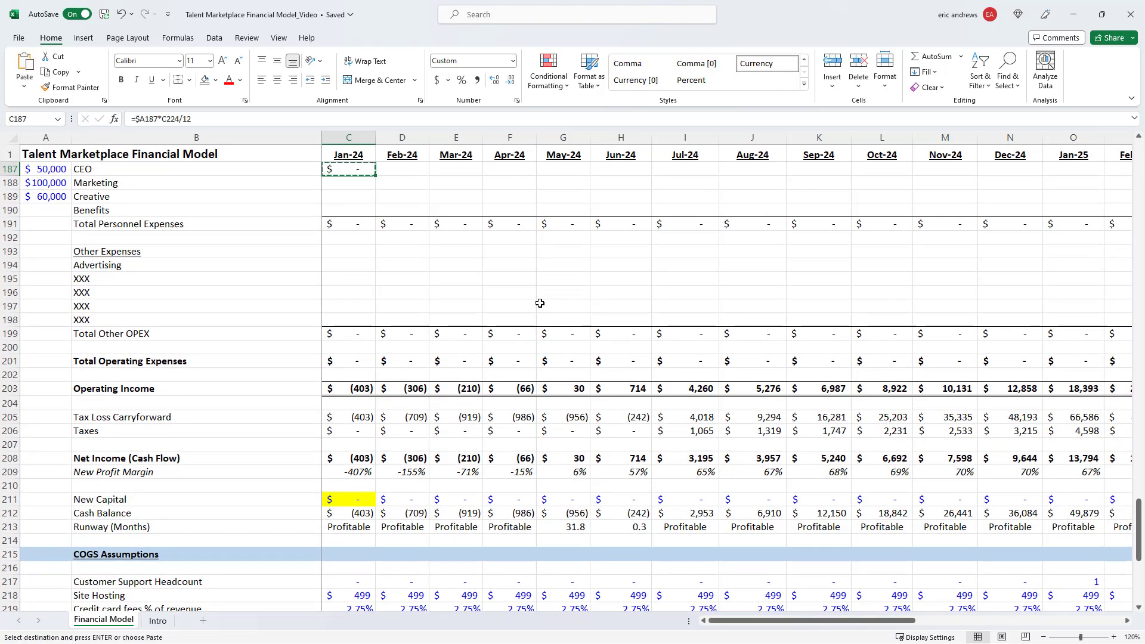
key("shift+Down")
key("shift+Down")
key("shift+Right")
key("shift+Right")
key("shift+Right")
key("shift+Right")
key("shift+Right")
key("shift+Right")
key("shift+Right")
key("shift+Right")
key("shift+Right")
key("shift+Right")
key("shift+Right")
key("shift+Right")
key("shift+Right")
key("shift+Right")
key("shift+Right")
key("shift+Right")
key("shift+Right")
key("shift+Right")
key("shift+Right")
key("shift+Right")
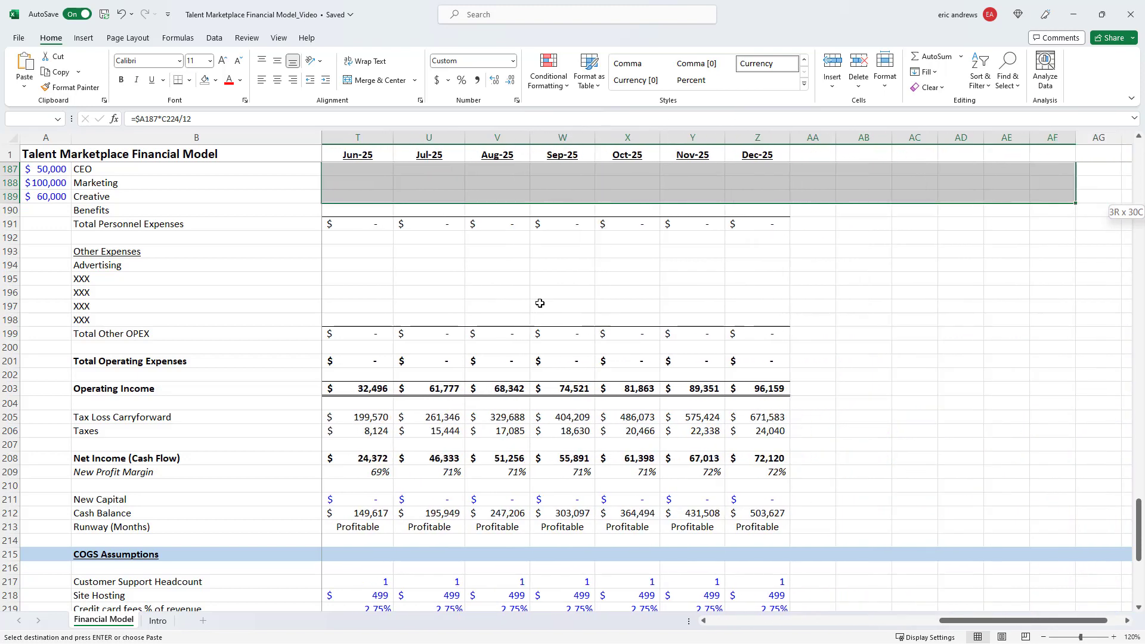
key("shift+Left")
key("shift+Left")
key("shift+Left")
key("shift+Left")
key("shift+Left")
key("shift+Left")
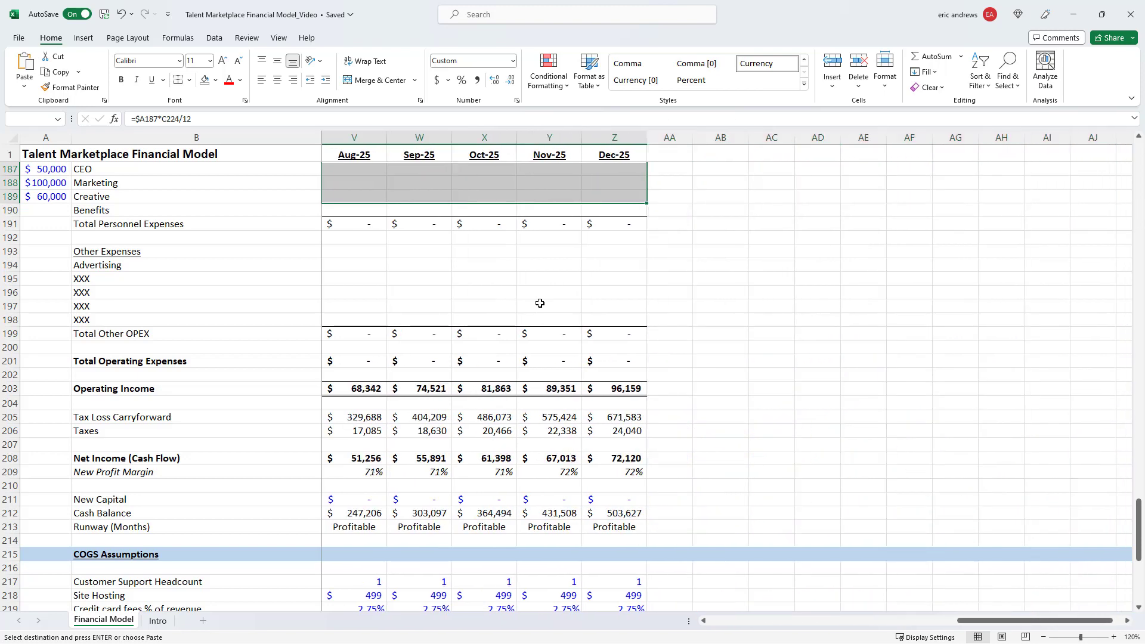
key("ctrl+v")
Check that the Marketing Nov-25 cost formula references the Marketing salary and the matching headcount assumption
scroll(539, 303, "up", 3)
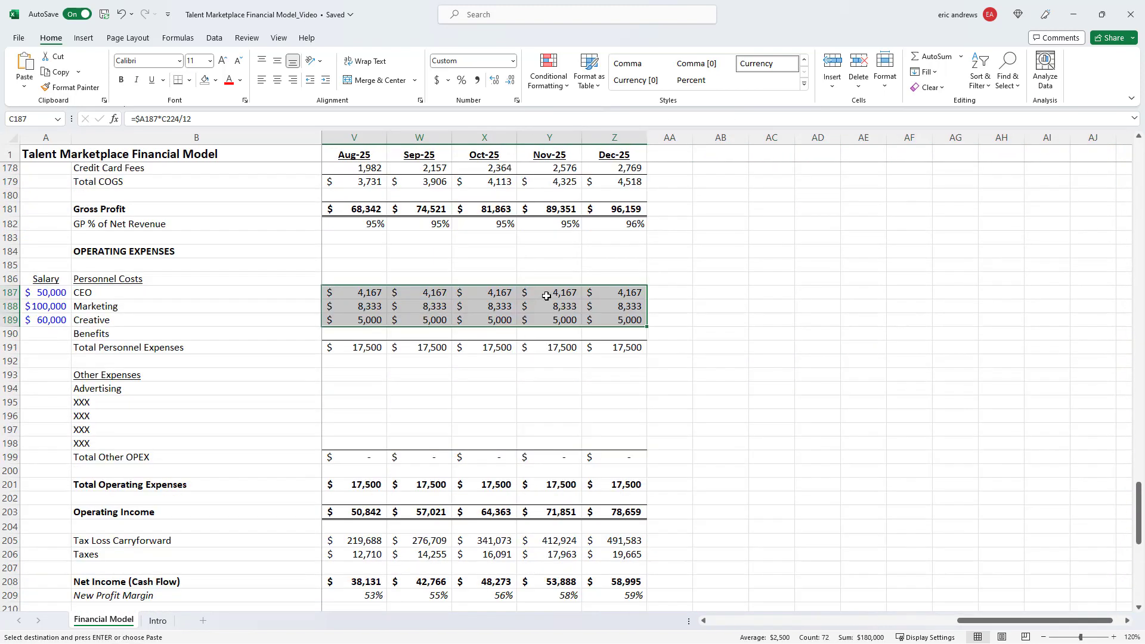
left_click(630, 295)
left_click(545, 293)
left_click(551, 306)
left_click(439, 115)
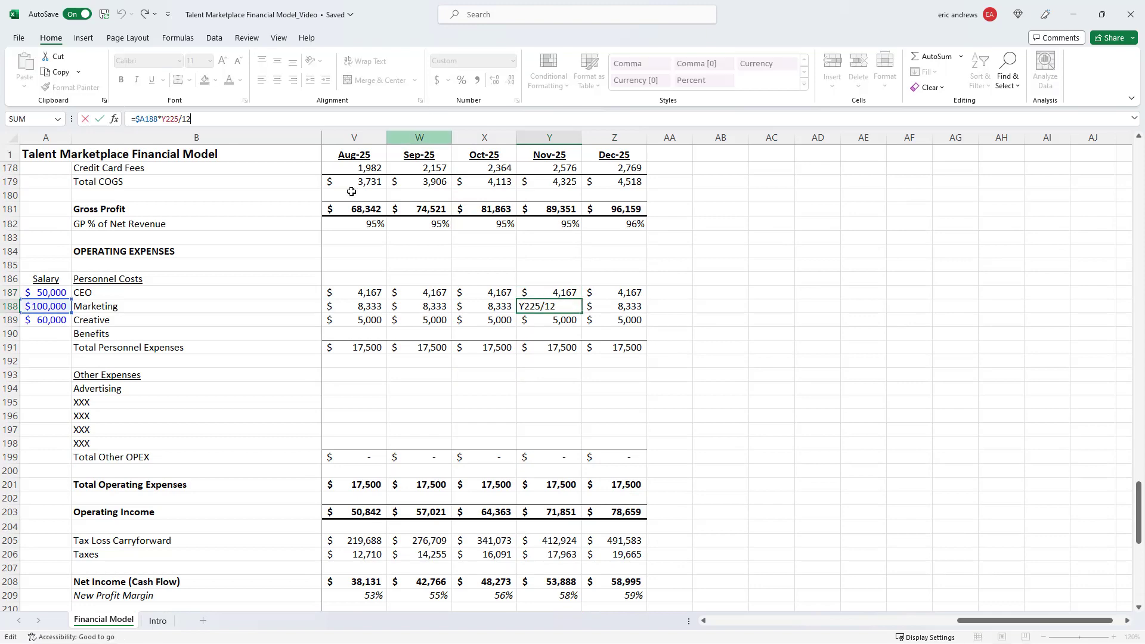
scroll(555, 379, "down", 6)
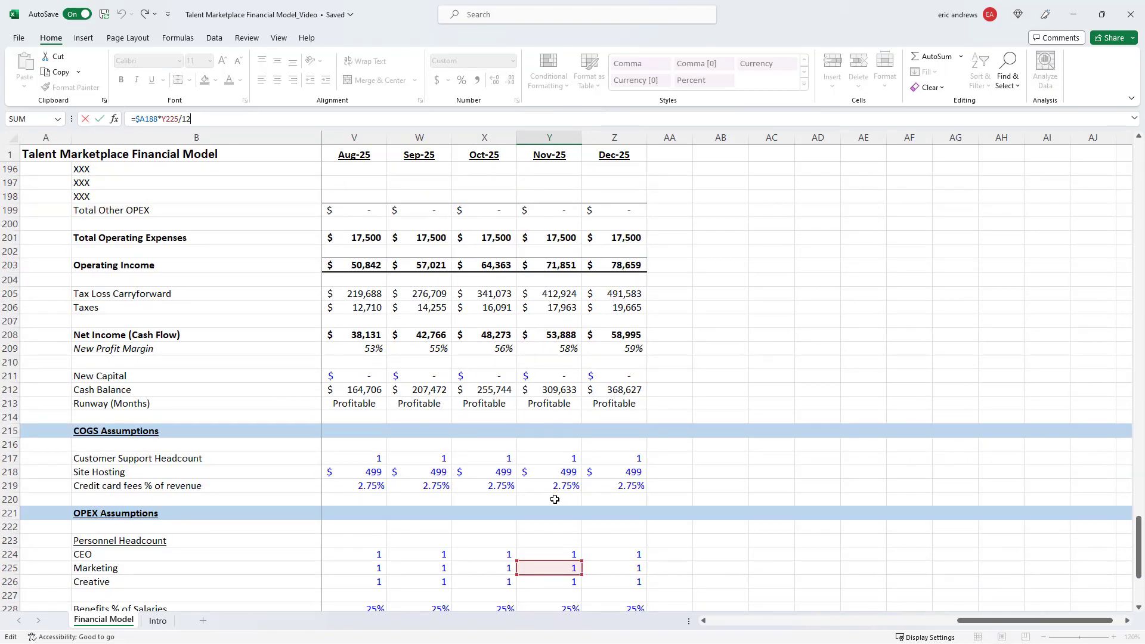
scroll(555, 499, "down", 1)
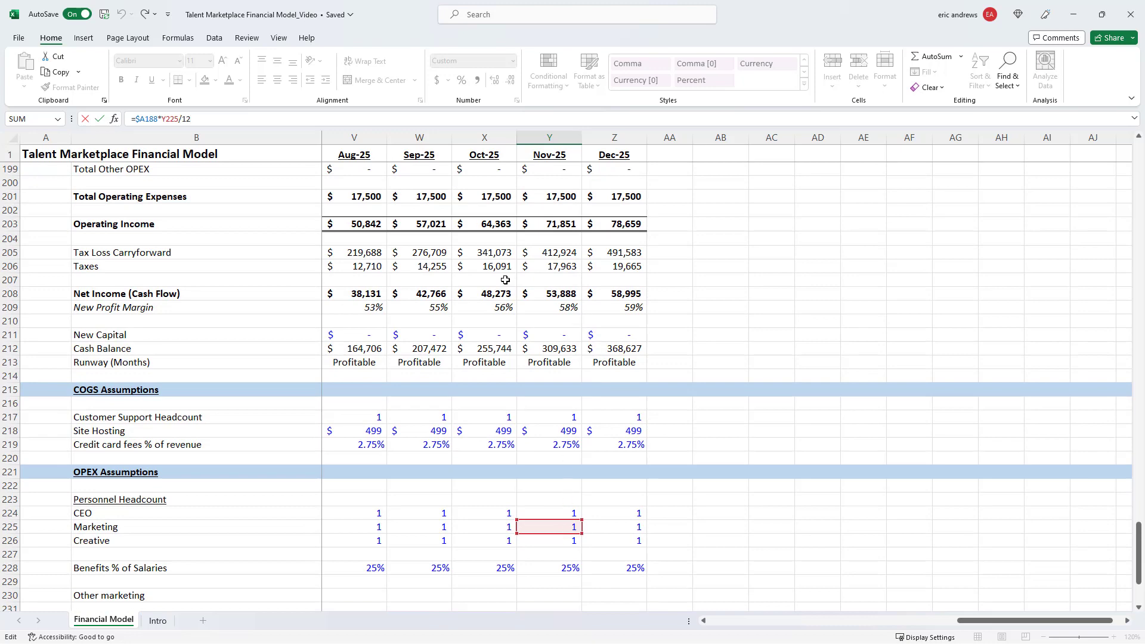
key("ctrl+Return")
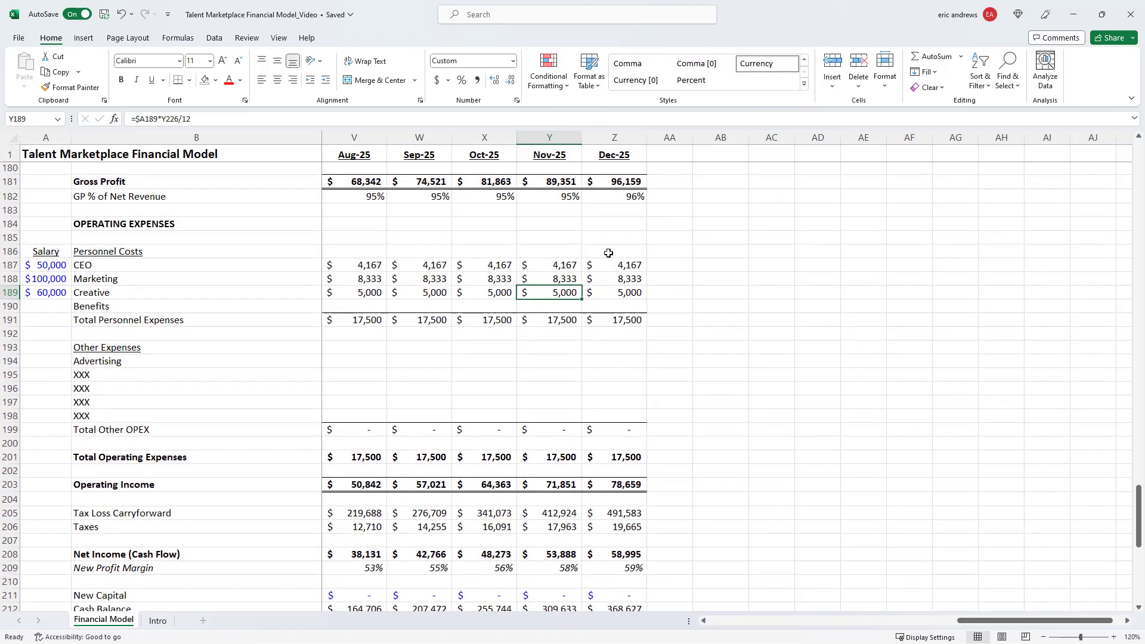
Calculate Jan-24 Benefits as the sum of the CEO, Marketing and Creative costs times the Benefits % of Salaries: =SUM(C187:C189)*C228
key("ctrl+Left")
key("Right")
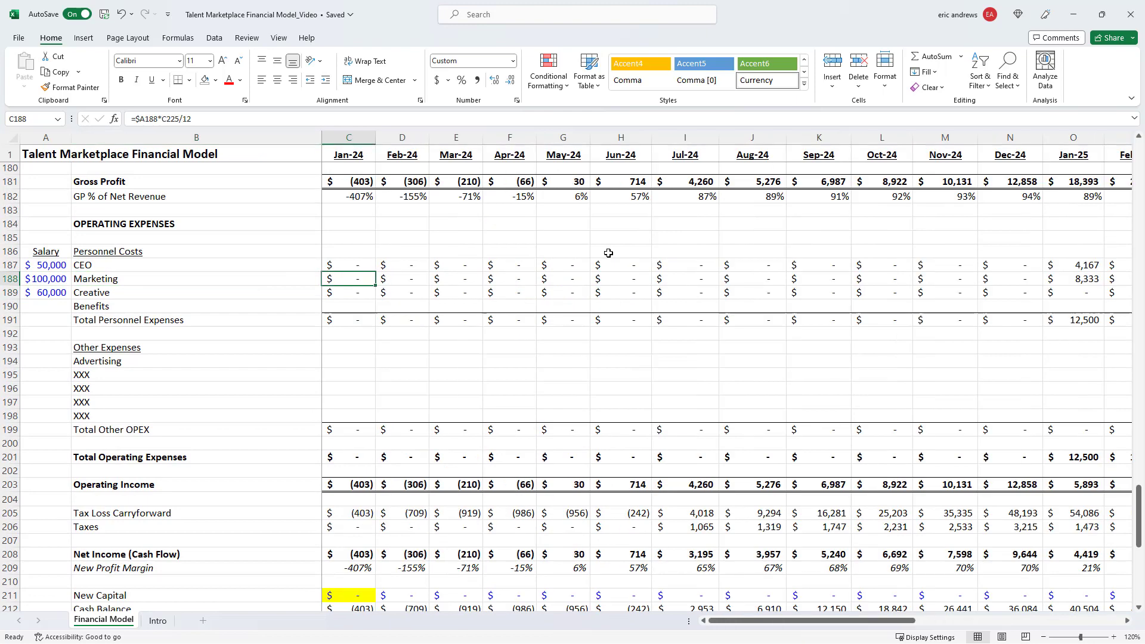
key("Right")
key("Left")
key("Down")
key("Down")
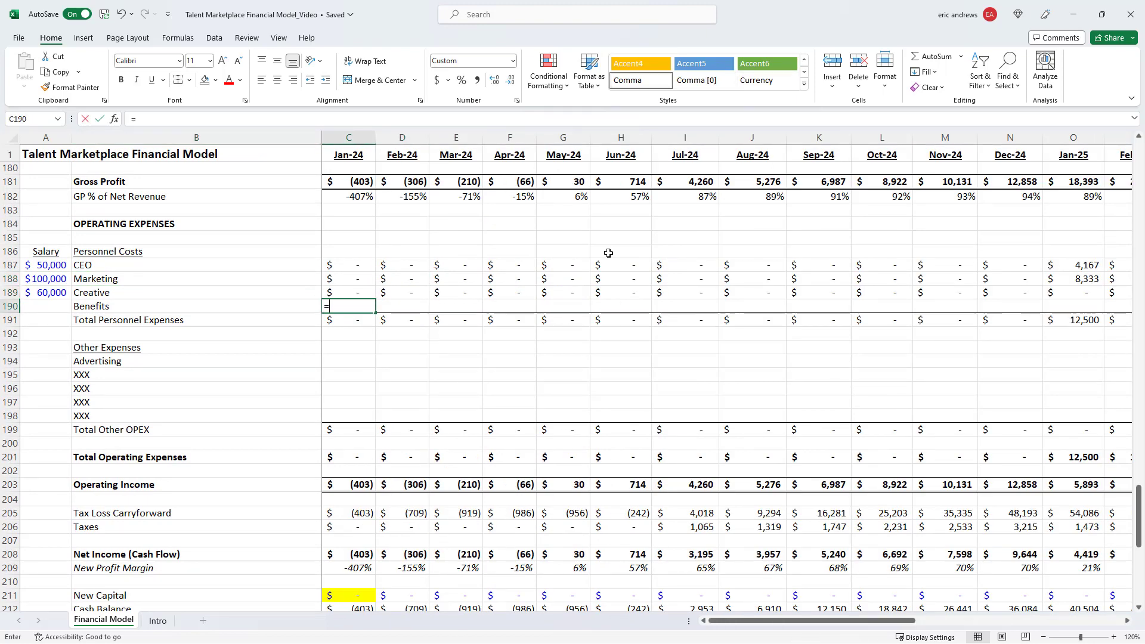
type("=sum(")
key("Up")
key("shift+Up")
key("shift+Up")
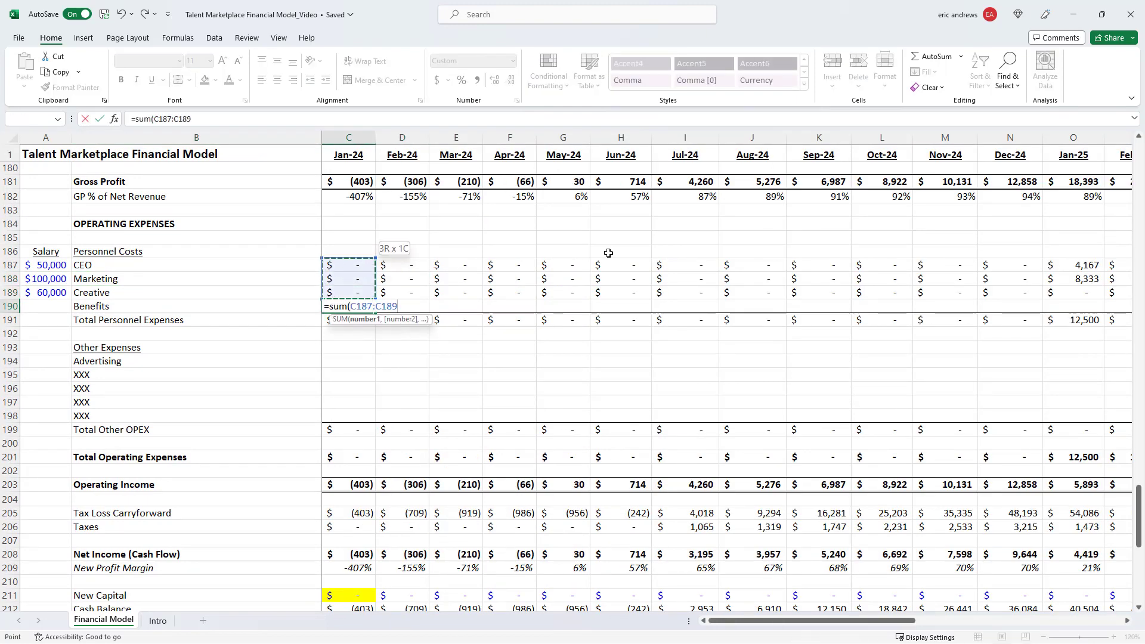
type(")*")
scroll(595, 250, "down", 15)
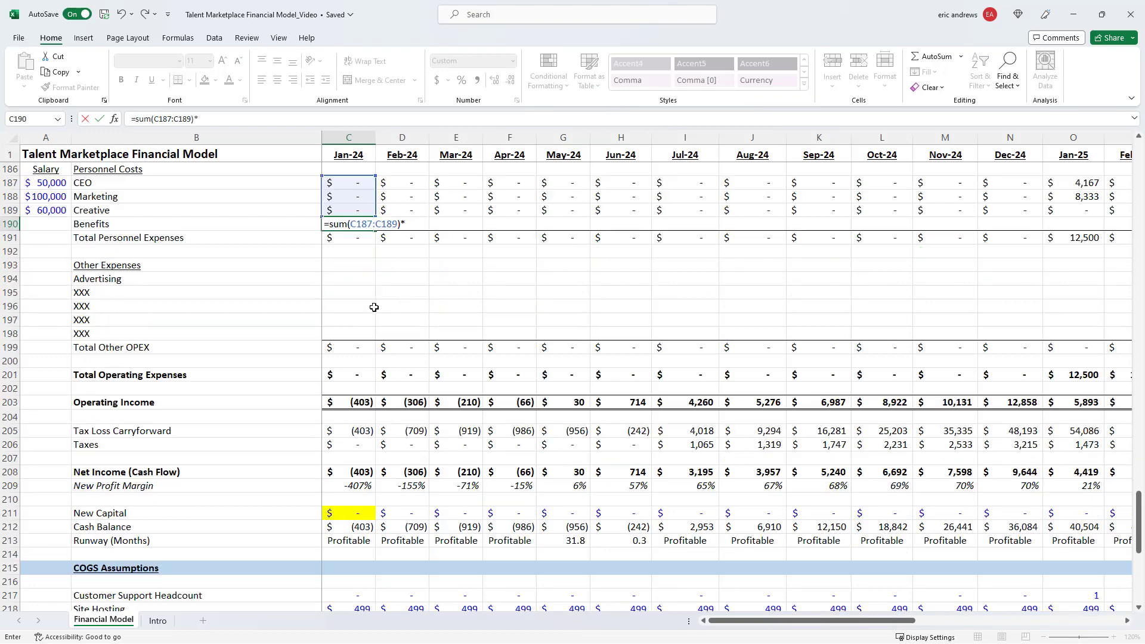
scroll(346, 298, "up", 2)
left_click(350, 291)
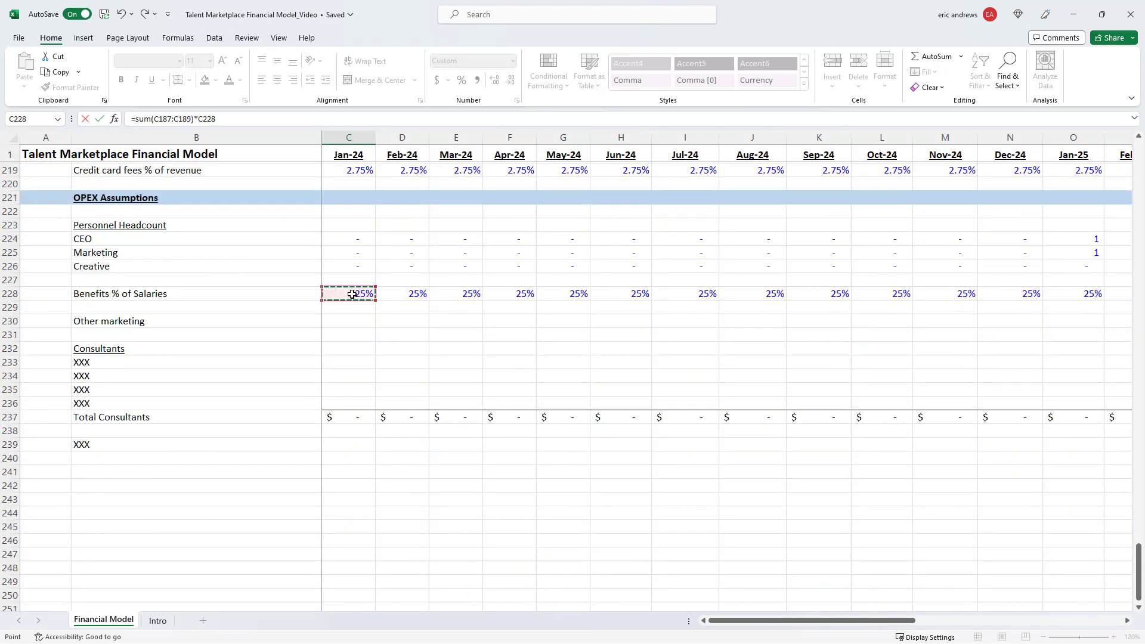
key("ctrl+Return")
Copy the Jan-24 Marketing, Creative and Benefits formulas across their rows through Dec-25
key("Up")
key("Up")
key("shift+Down")
key("shift+Down")
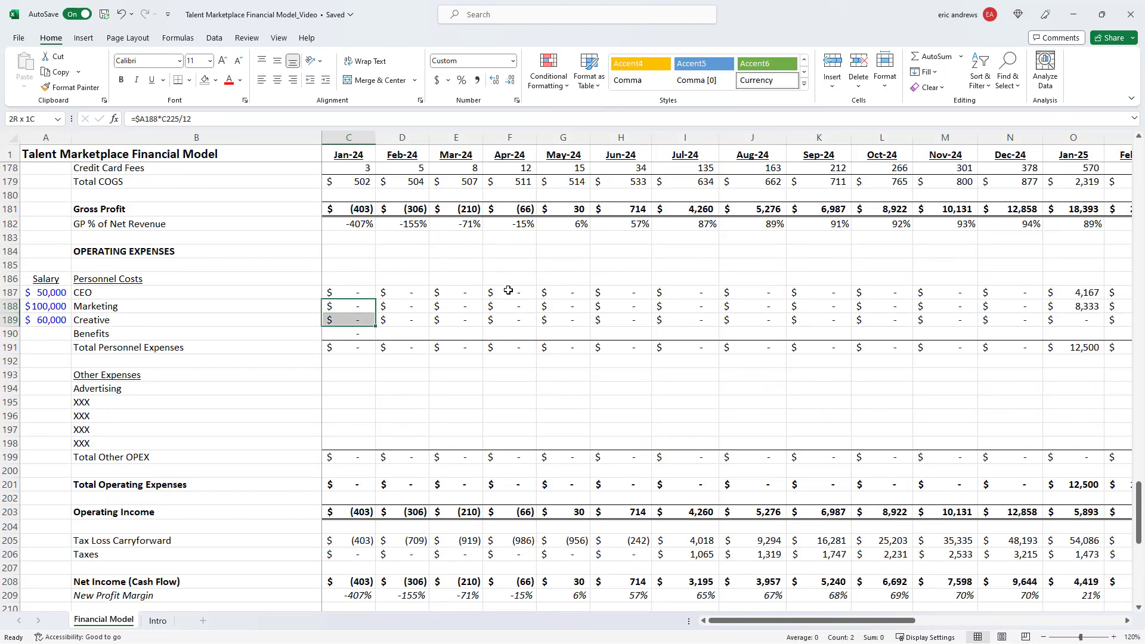
key("ctrl+c")
key("shift+Right")
key("shift+Right")
key("shift+Right")
key("shift+Right")
key("shift+Right")
key("shift+Right")
key("shift+Right")
key("shift+Right")
key("shift+Right")
key("shift+Right")
key("shift+Right")
key("shift+Right")
key("shift+Right")
key("shift+Right")
key("shift+Right")
key("shift+Right")
key("shift+Right")
key("shift+Right")
key("shift+Right")
key("shift+Right")
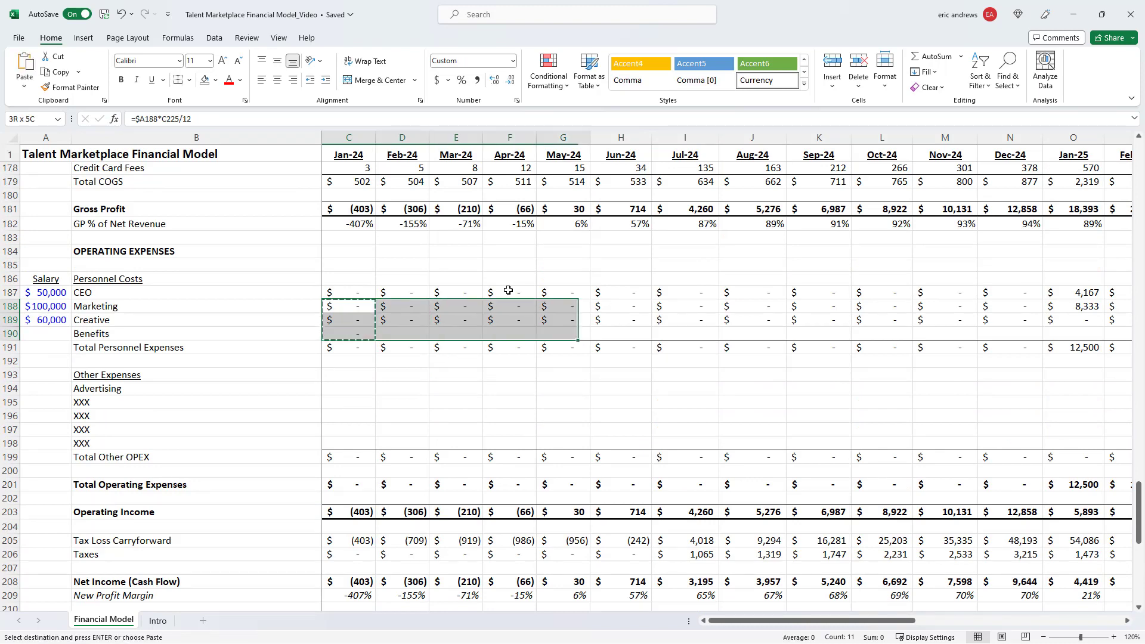
key("shift+Right")
key("shift+Right")
key("shift+Right")
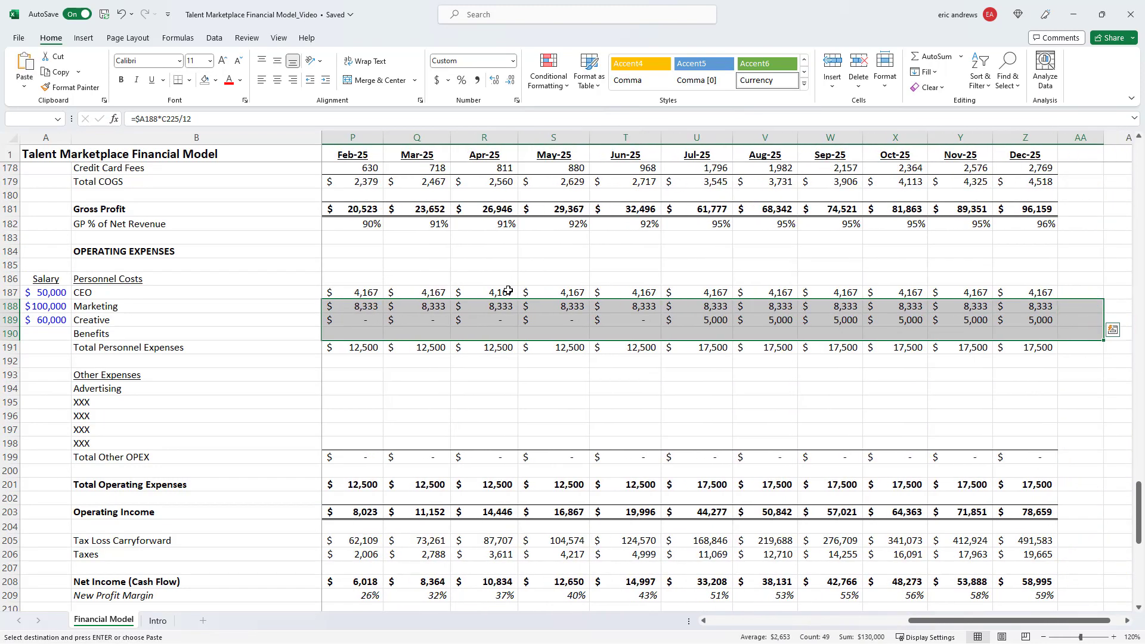
key("ctrl+v")
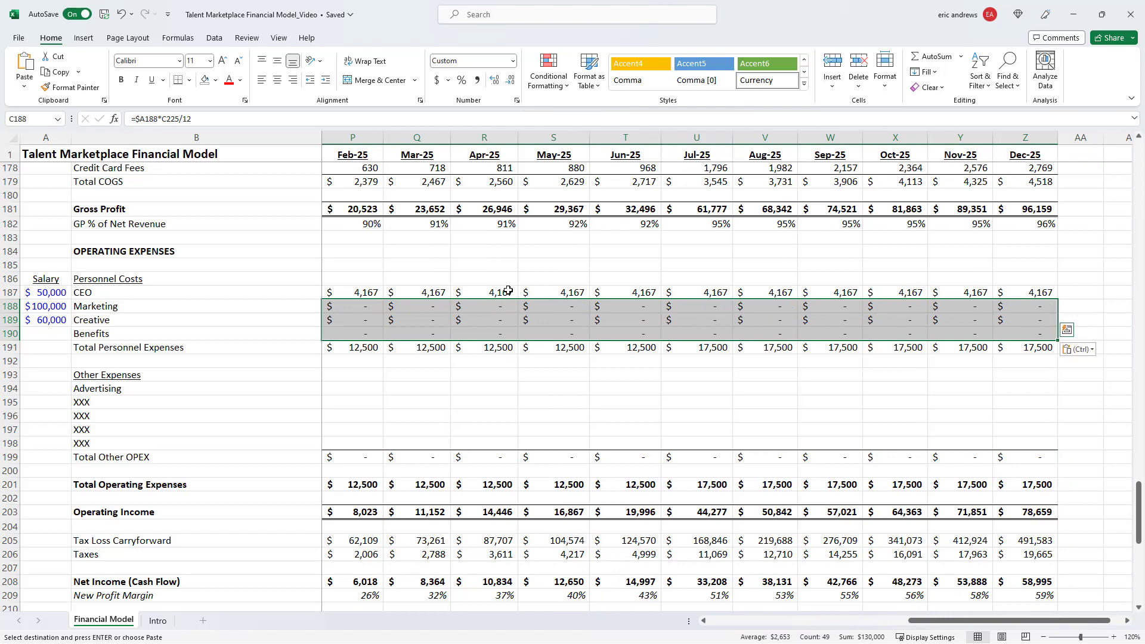
Format the Marketing, Creative and Benefits rows in comma style without decimals
key("alt+h")
type("k")
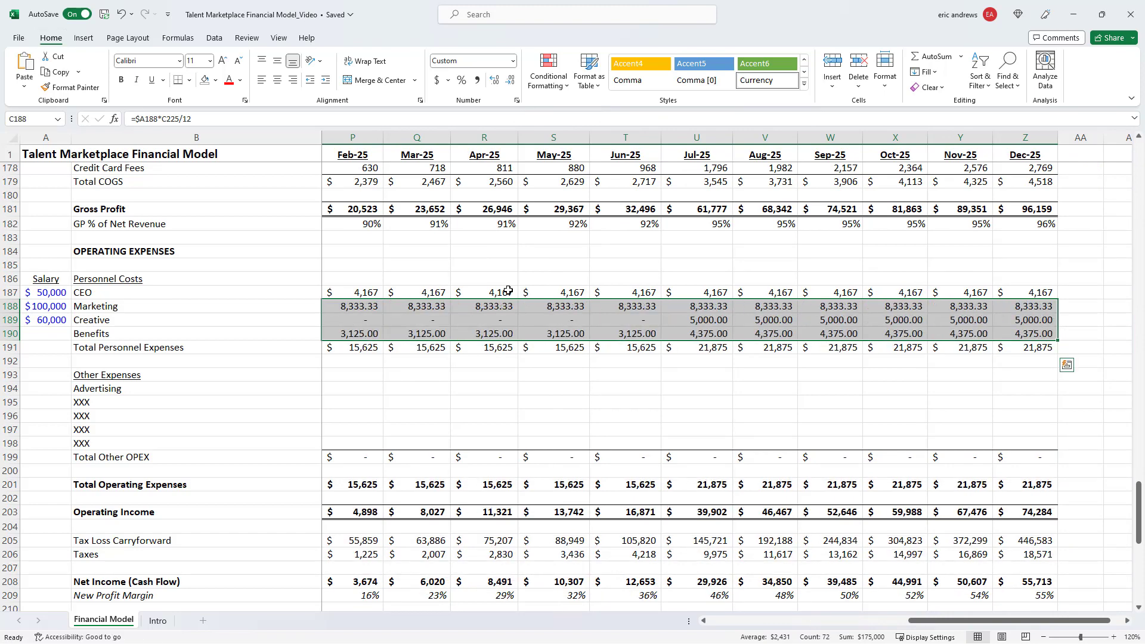
type("k")
key("Escape")
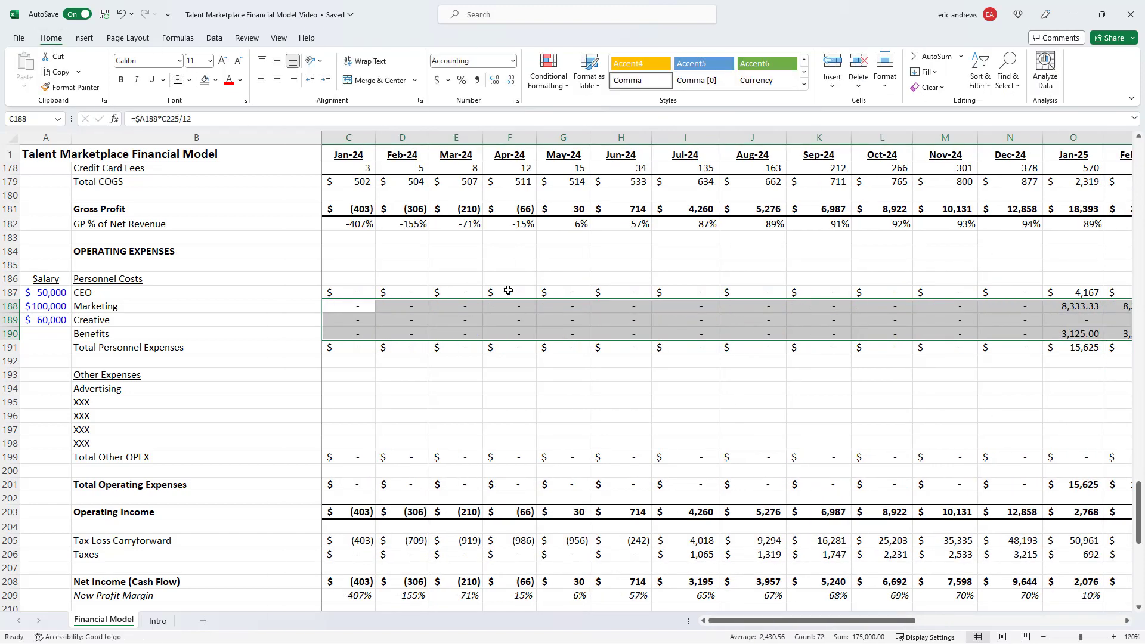
key("9")
key("alt+h")
key("9")
key("Down")
key("Up")
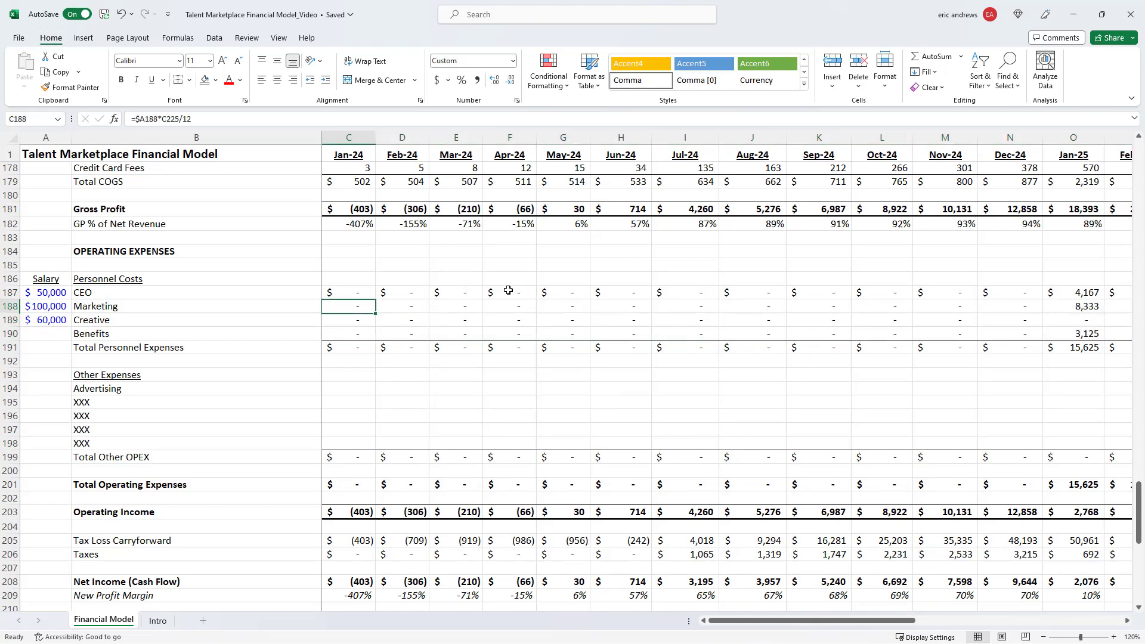
Examine the Total Personnel Expenses row from Jan-24 through Dec-25, including its sum formula
key("Right")
key("Down")
key("Down")
key("Down")
key("Down")
key("Left")
key("Up")
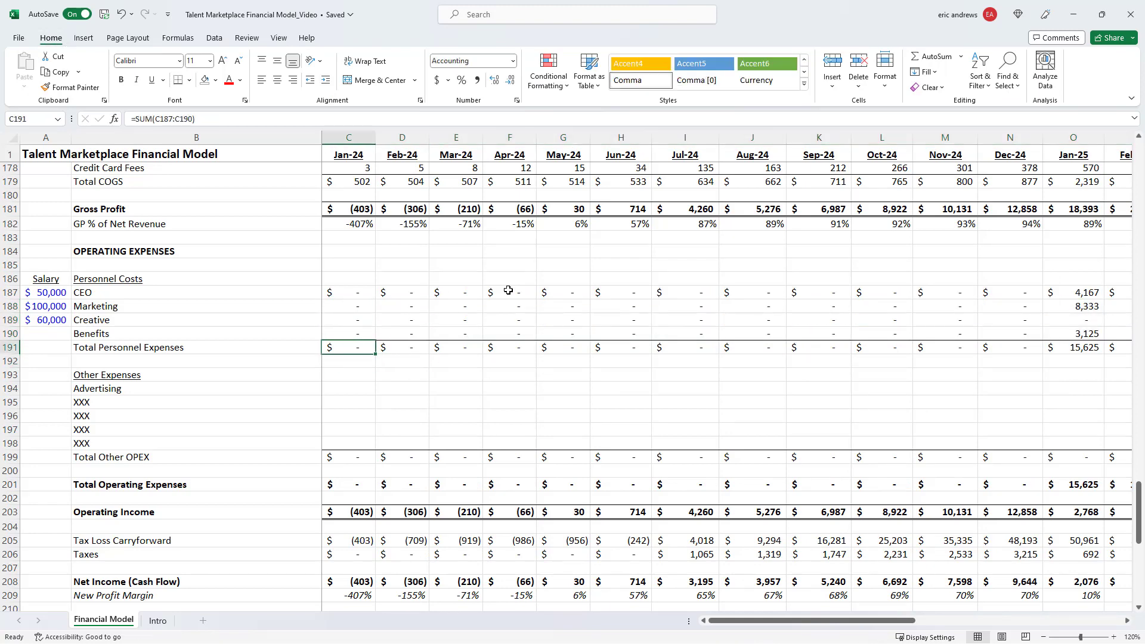
key("ctrl+Right")
scroll(508, 291, "right", 2)
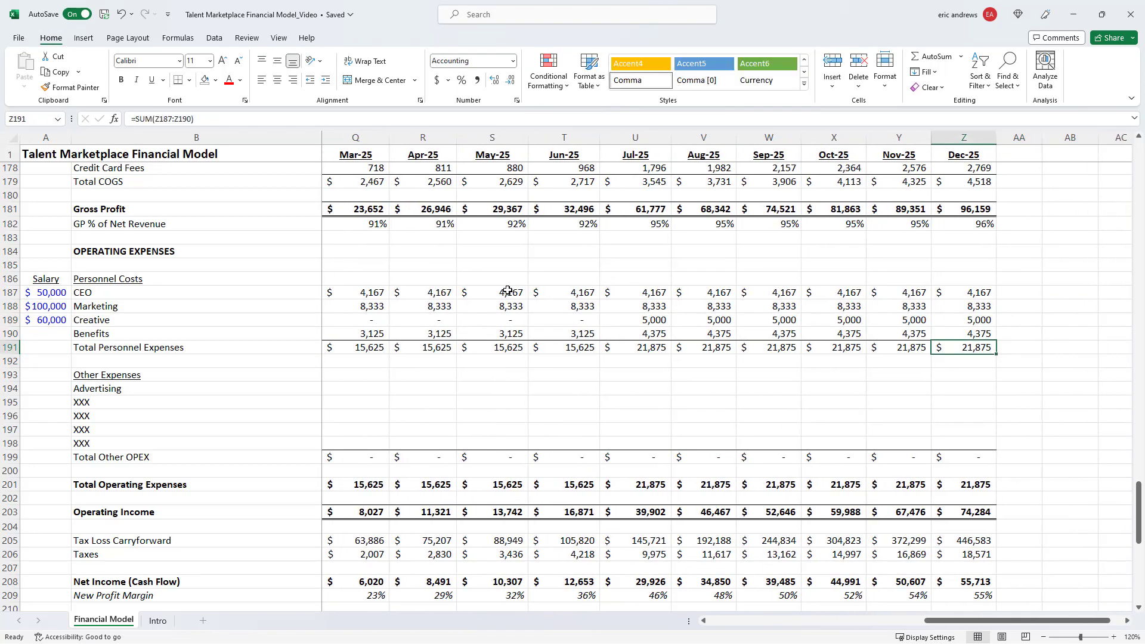
Compare the Customer Support cost under Cost of Goods Sold with Total Personnel Expenses in late 2025
scroll(969, 299, "up", 2)
left_click(966, 225)
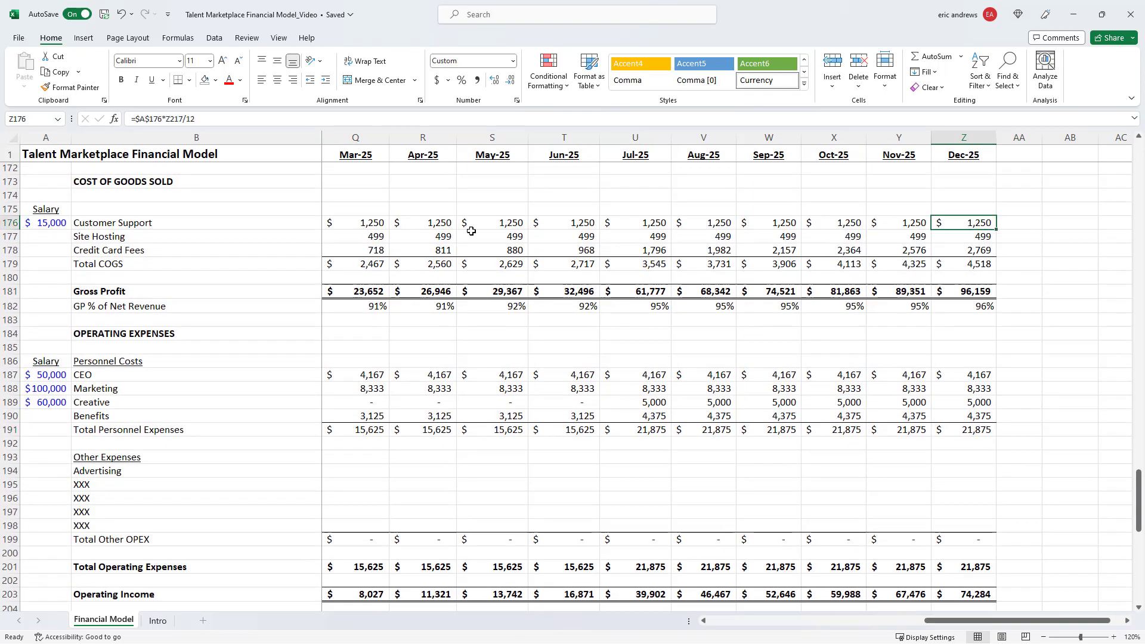
left_click(126, 224)
left_click(979, 223)
left_click(959, 428)
key("Left")
key("Left")
key("Left")
key("Left")
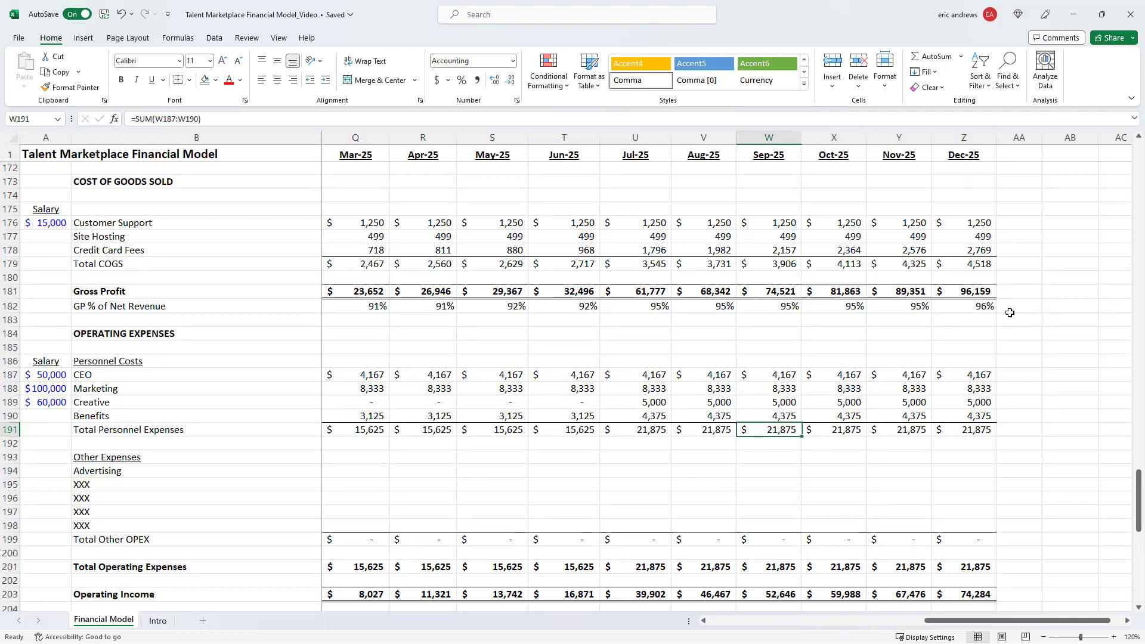
key("ctrl+Left")
key("Right")
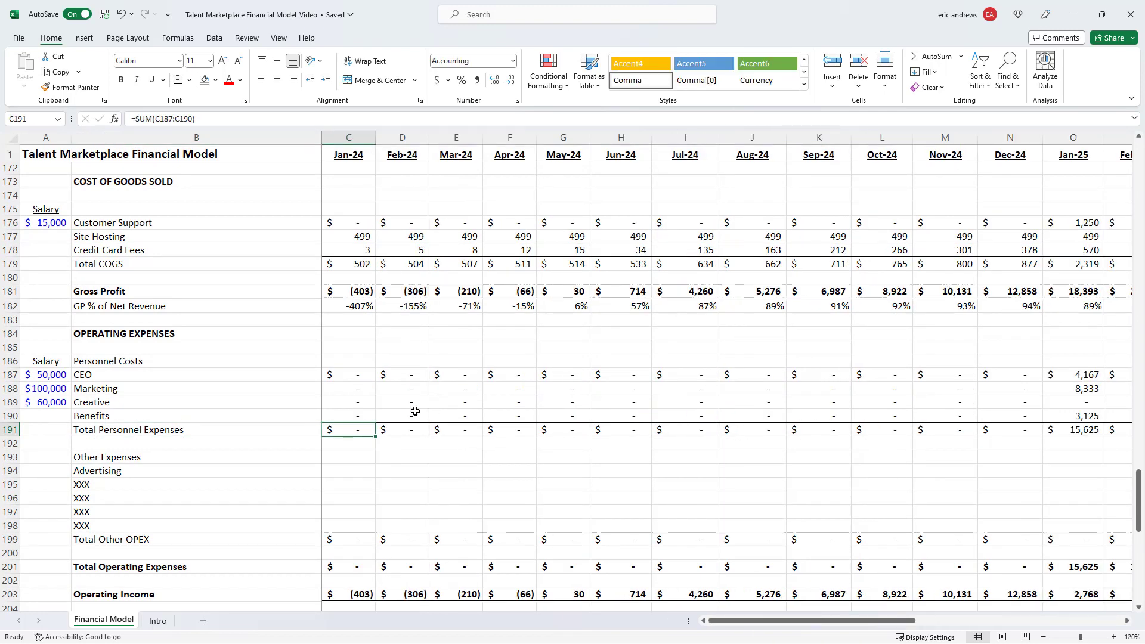
Calculate Jan-24 Advertising under Other Expenses by adding the job seeker and employer advertising budgets: =C5+C68
scroll(415, 412, "down", 2)
left_click(148, 389)
key("Right")
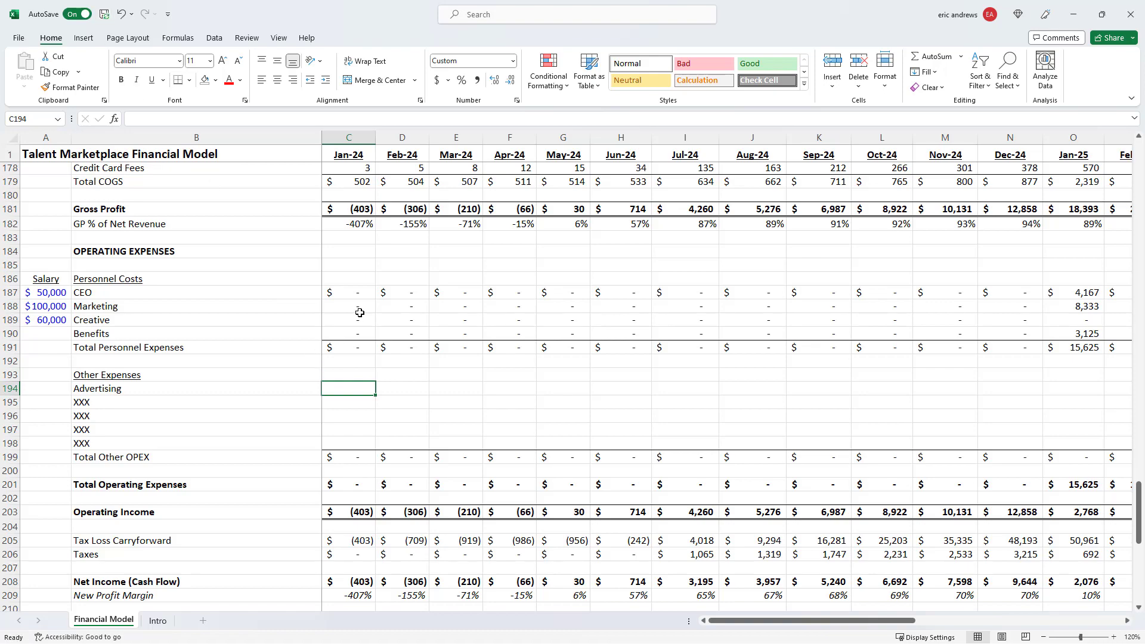
type("=")
scroll(357, 288, "up", 15)
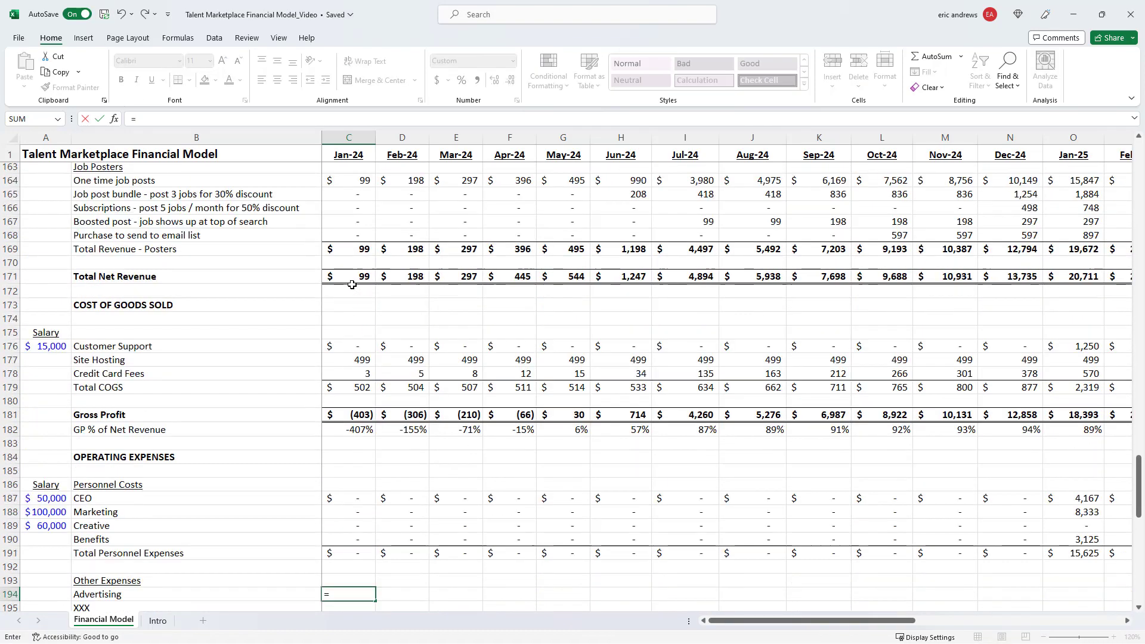
scroll(353, 282, "up", 20)
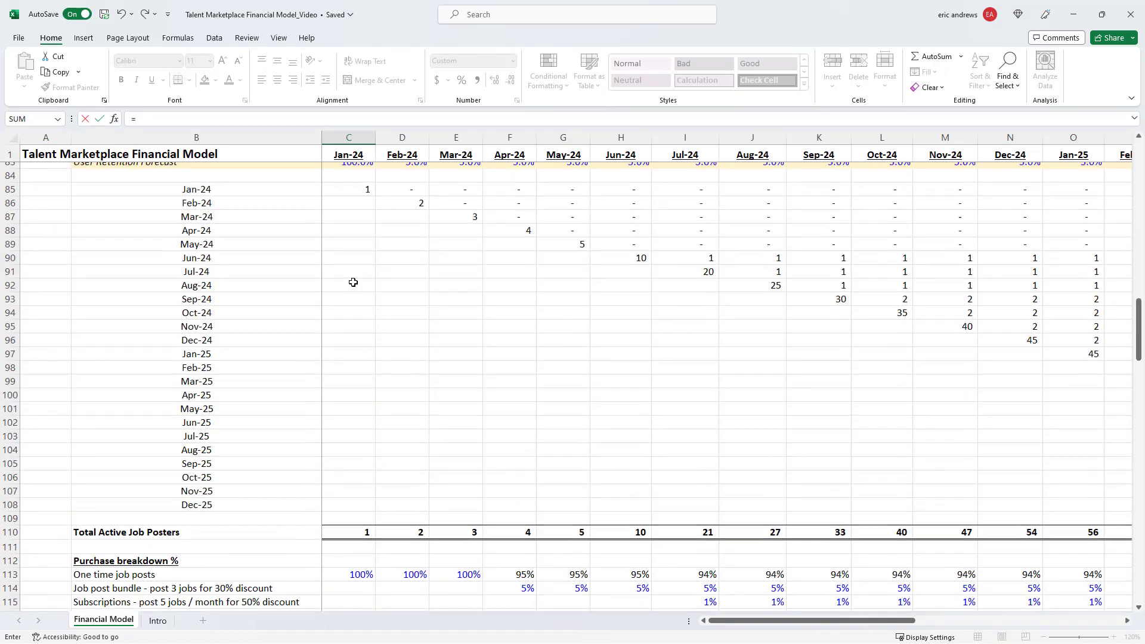
scroll(354, 276, "up", 8)
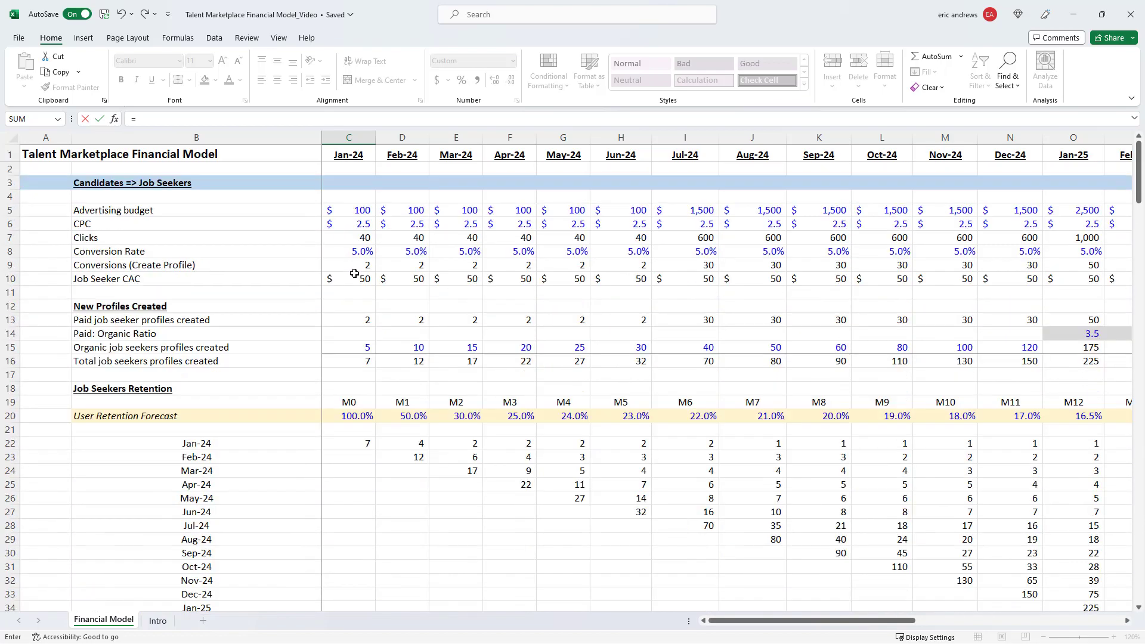
left_click(355, 215)
scroll(352, 280, "down", 15)
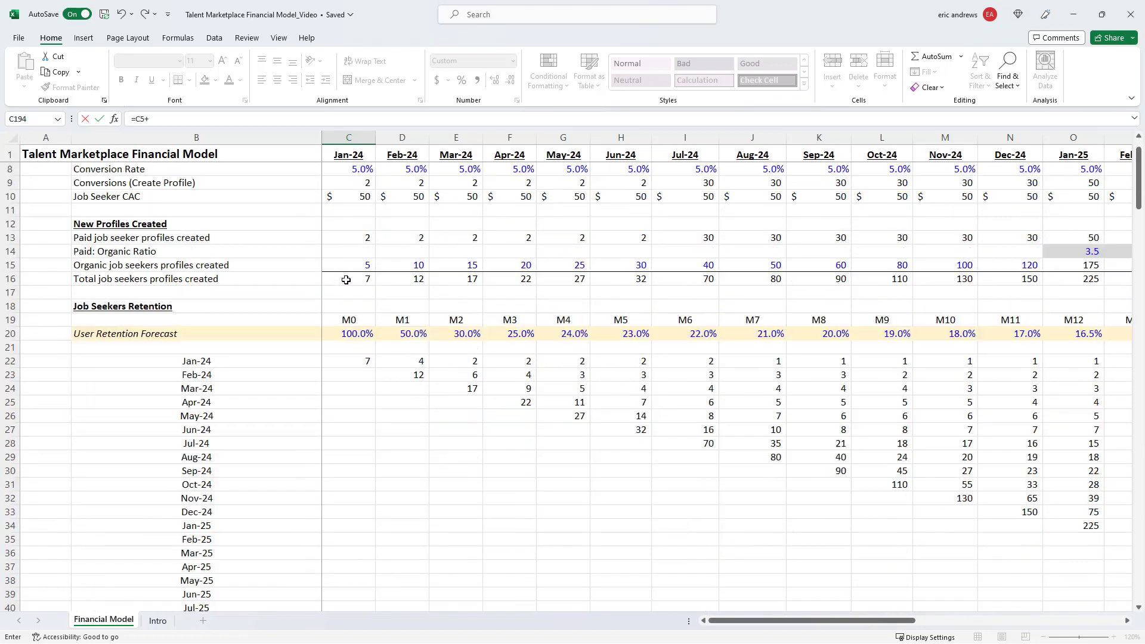
scroll(354, 289, "down", 2)
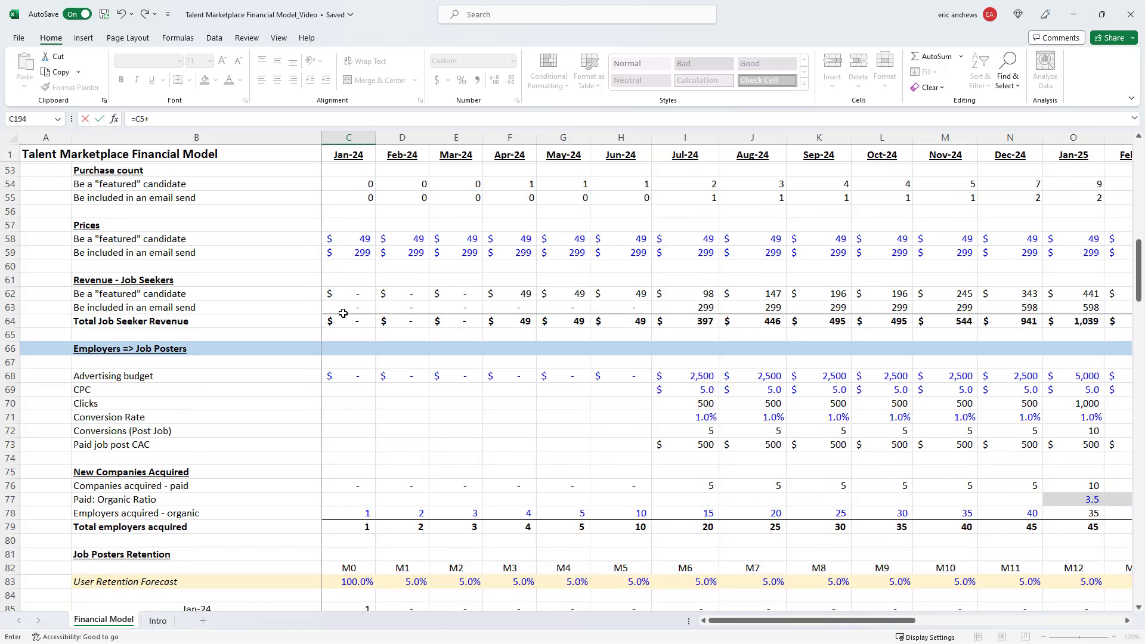
left_click(341, 380)
key("ctrl+Return")
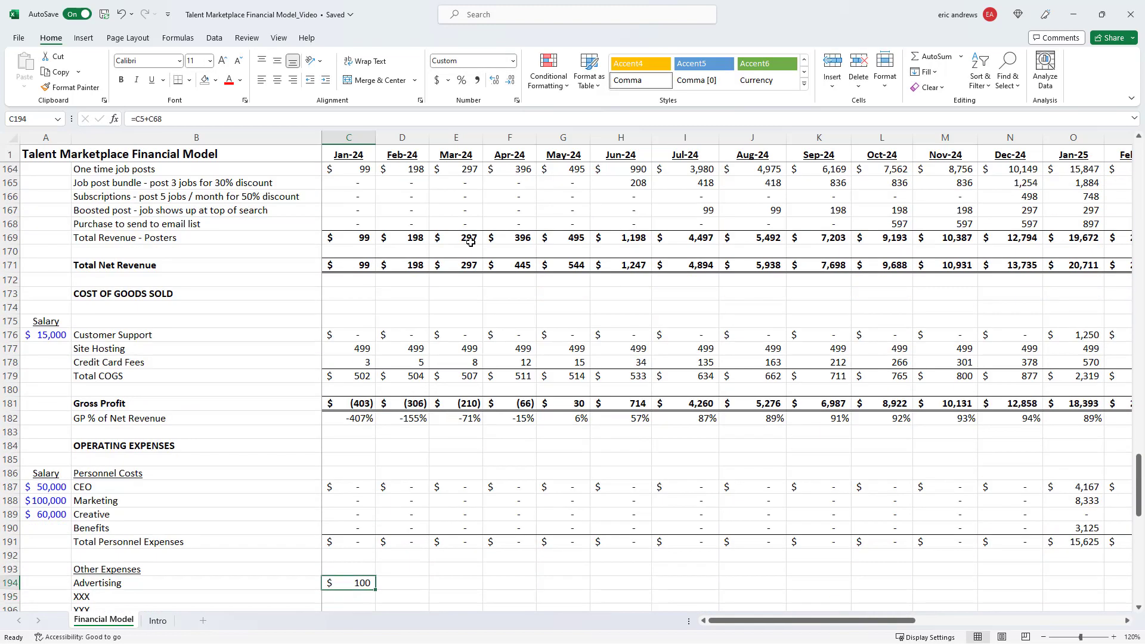
Copy the Jan-24 Advertising formula across the row through Dec-25
key("ctrl+c")
key("shift+Right")
key("shift+Right")
key("shift+Right")
key("shift+Right")
key("shift+Right")
key("shift+Right")
key("shift+Right")
key("shift+Right")
key("shift+Right")
key("shift+Right")
key("shift+Right")
key("shift+Right")
key("shift+Right")
key("shift+Right")
key("shift+Right")
key("shift+Right")
key("shift+Right")
key("shift+Right")
key("shift+Right")
key("shift+Right")
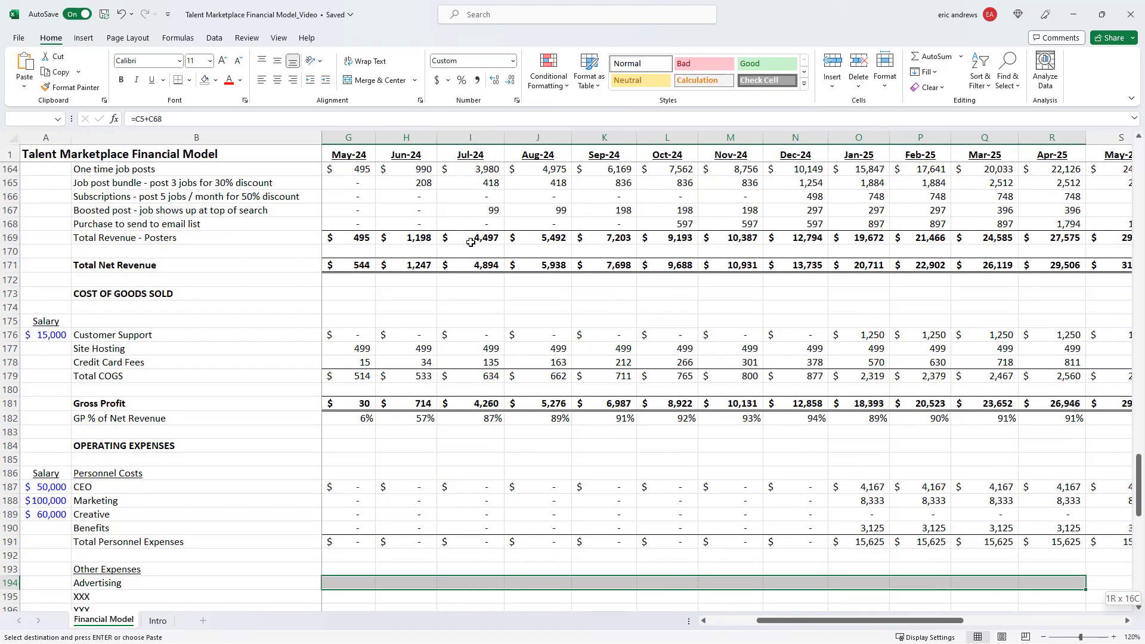
key("shift+Right")
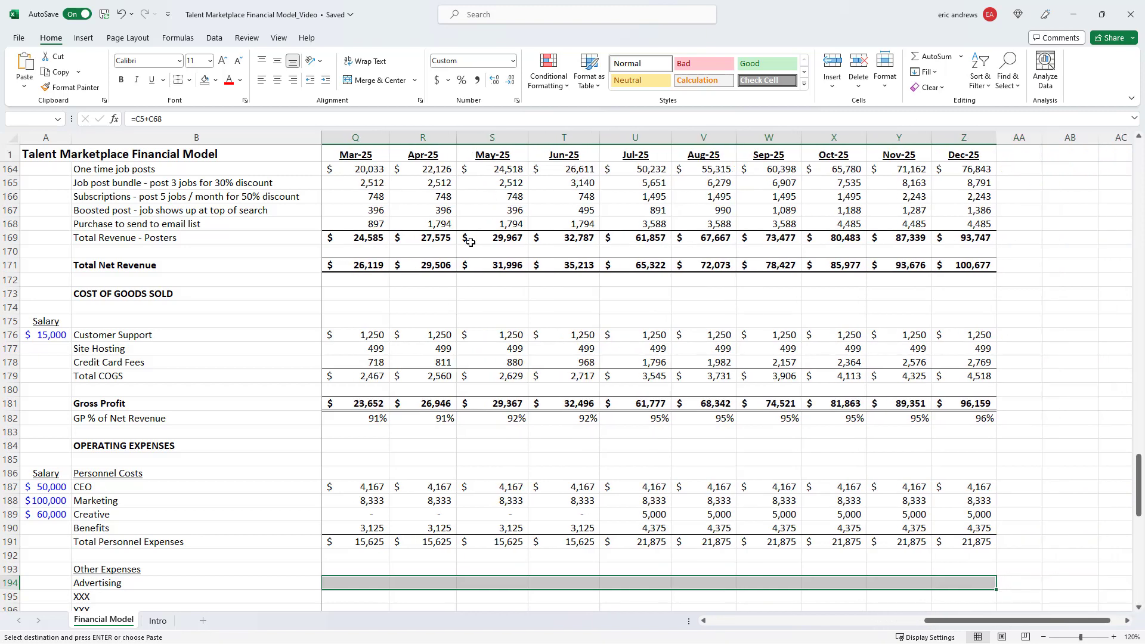
key("ctrl+v")
left_click(293, 583)
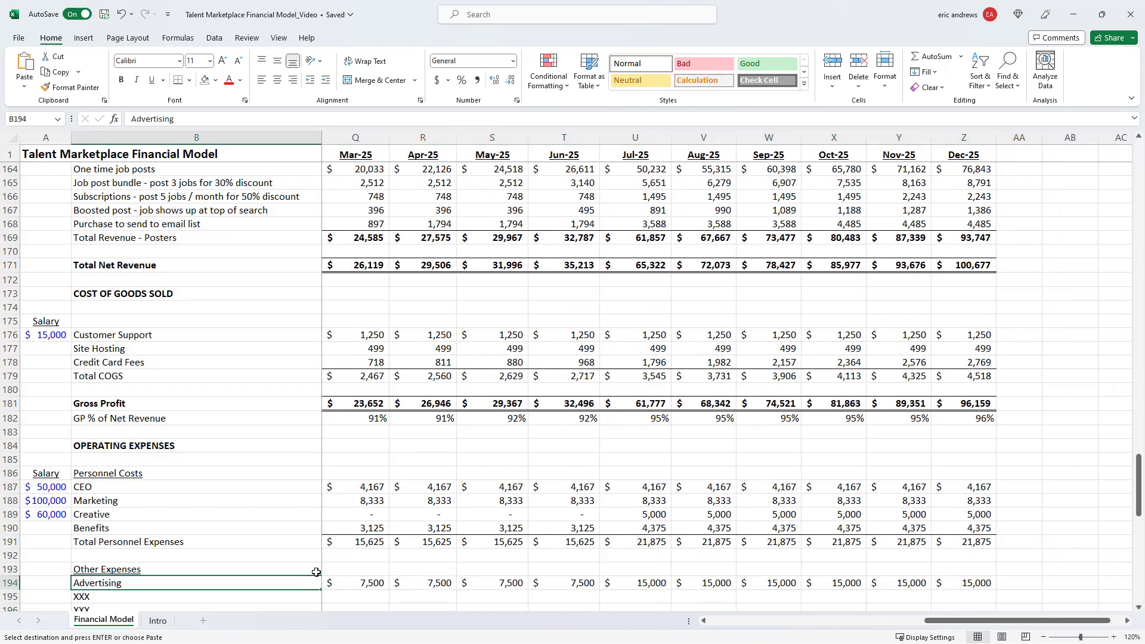
key("Right")
Enter 0 for Other marketing under OPEX Assumptions in Jan-24 and copy it through Jun-24
scroll(372, 393, "down", 4)
key("alt+Tab")
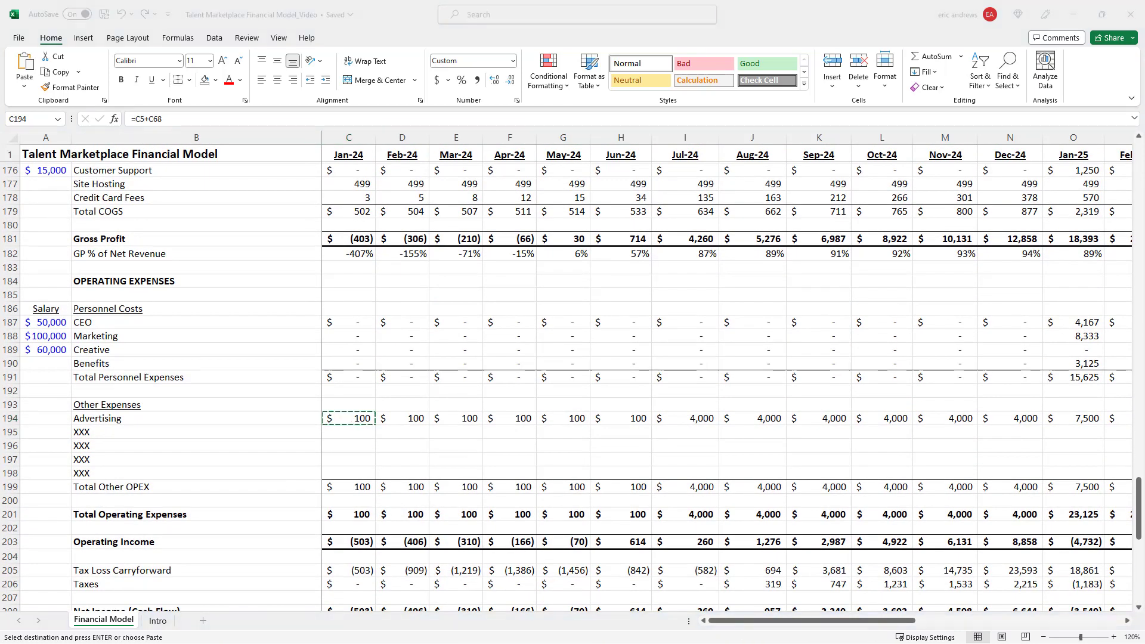
key("alt+Tab")
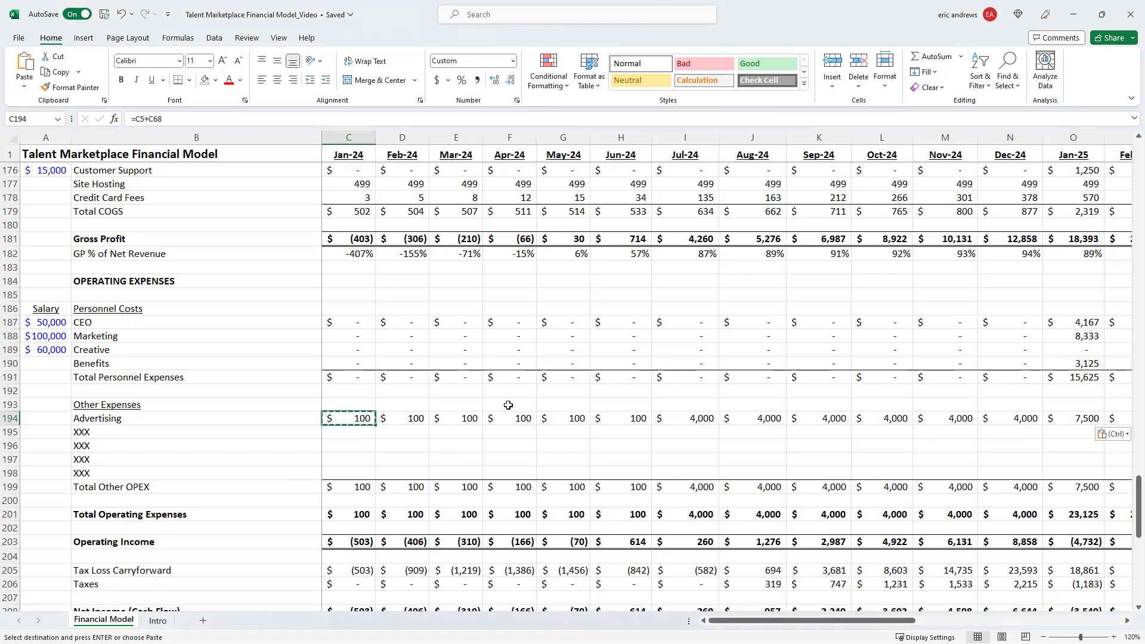
scroll(378, 389, "down", 4)
scroll(352, 401, "down", 11)
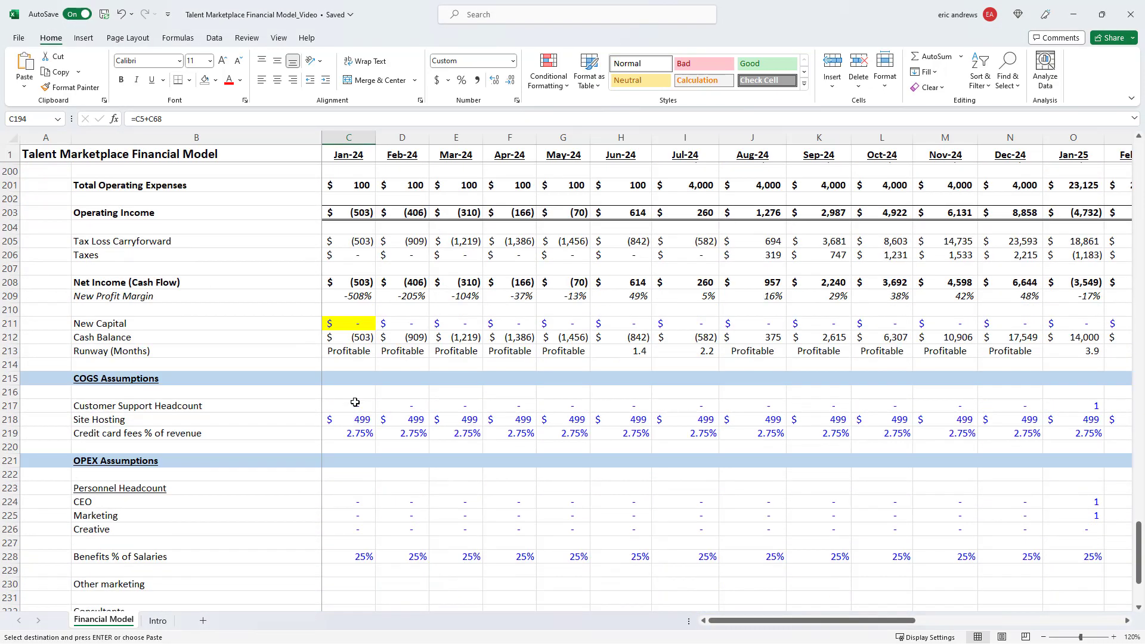
scroll(245, 345, "up", 2)
left_click(155, 383)
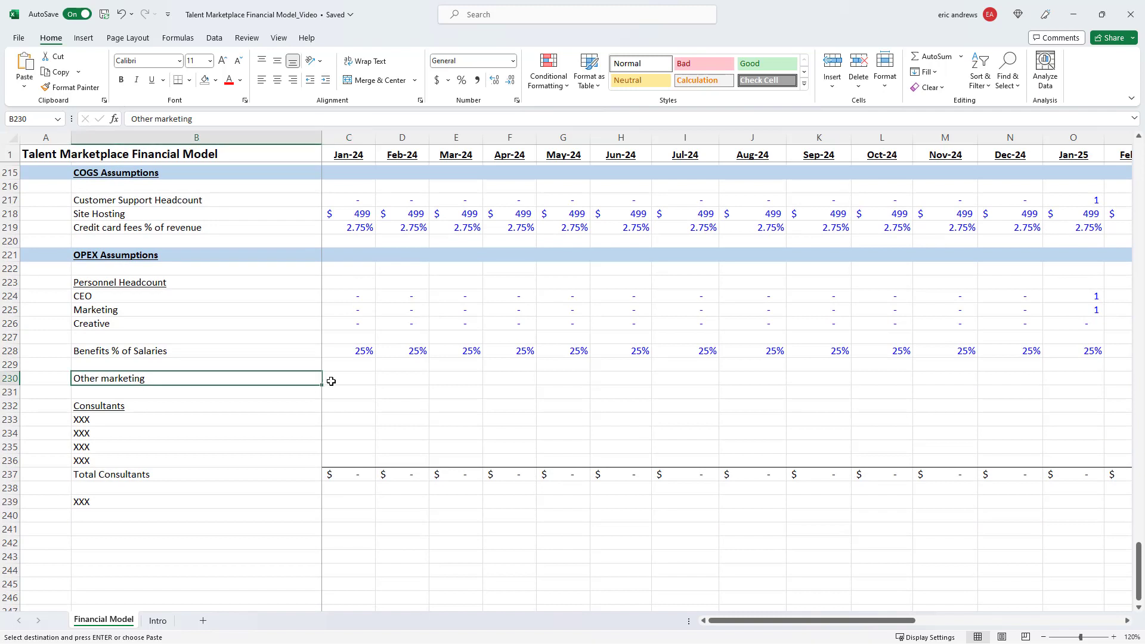
left_click(332, 380)
key("alt+Tab")
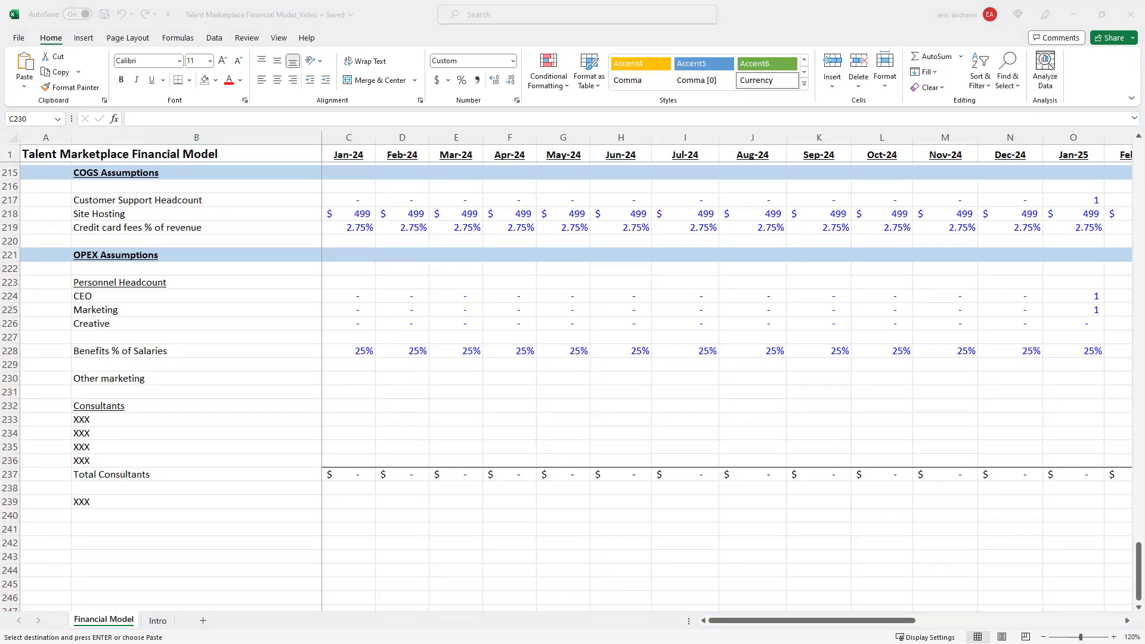
key("alt+Tab")
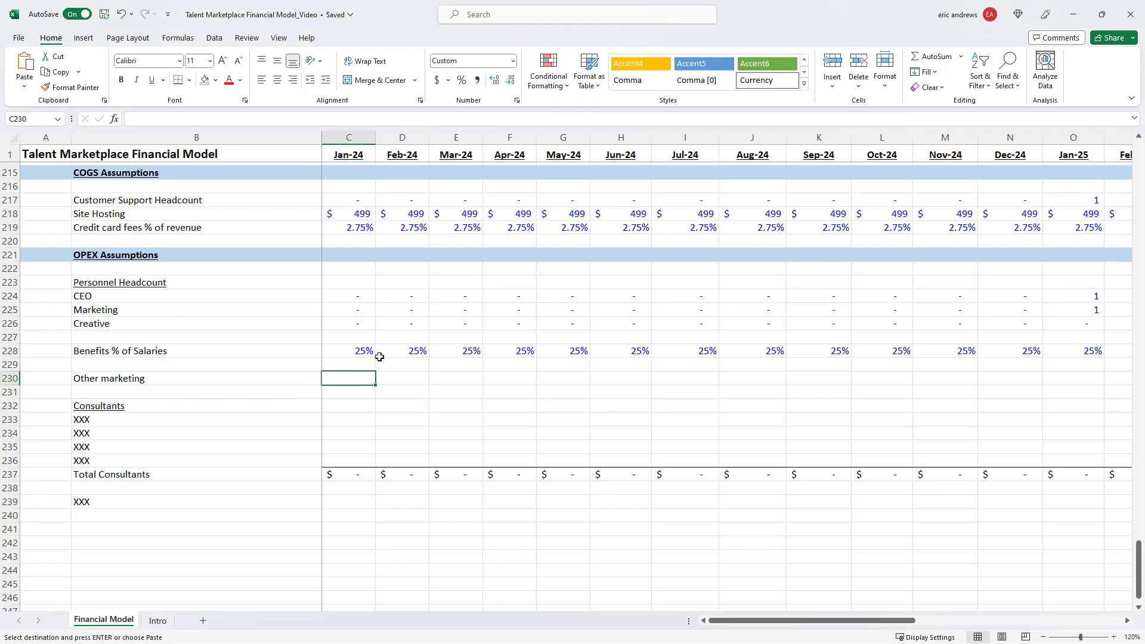
type("0")
key("Return")
key("Up")
key("ctrl+c")
key("shift+Right")
key("shift+Right")
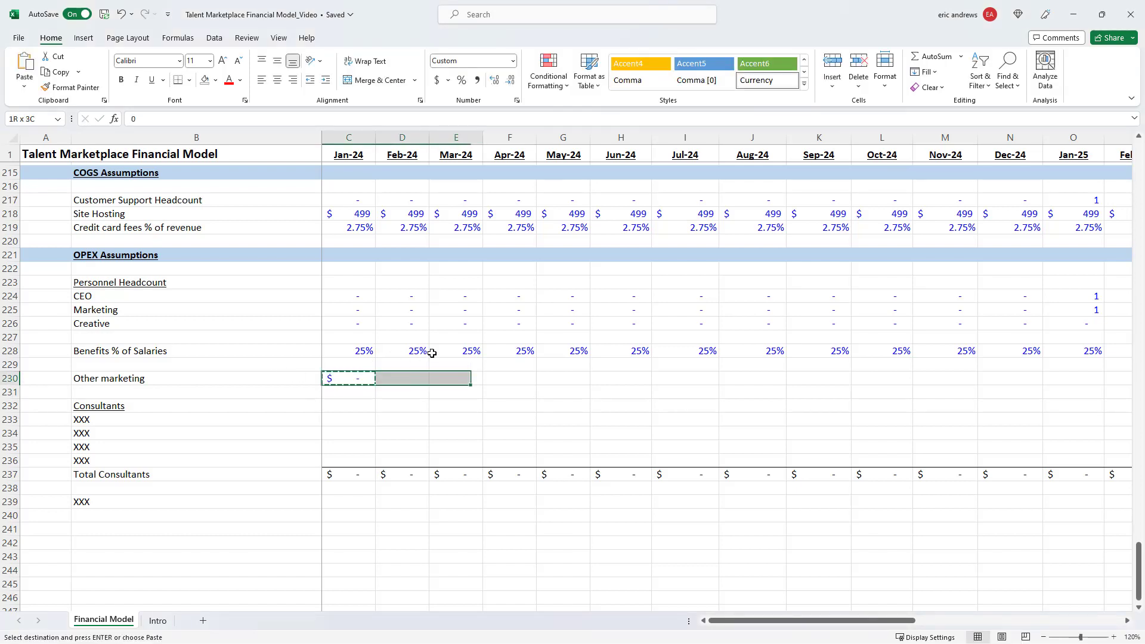
key("shift+Right")
key("shift+Right")
key("shift+Right")
key("shift+Right")
key("shift+Left")
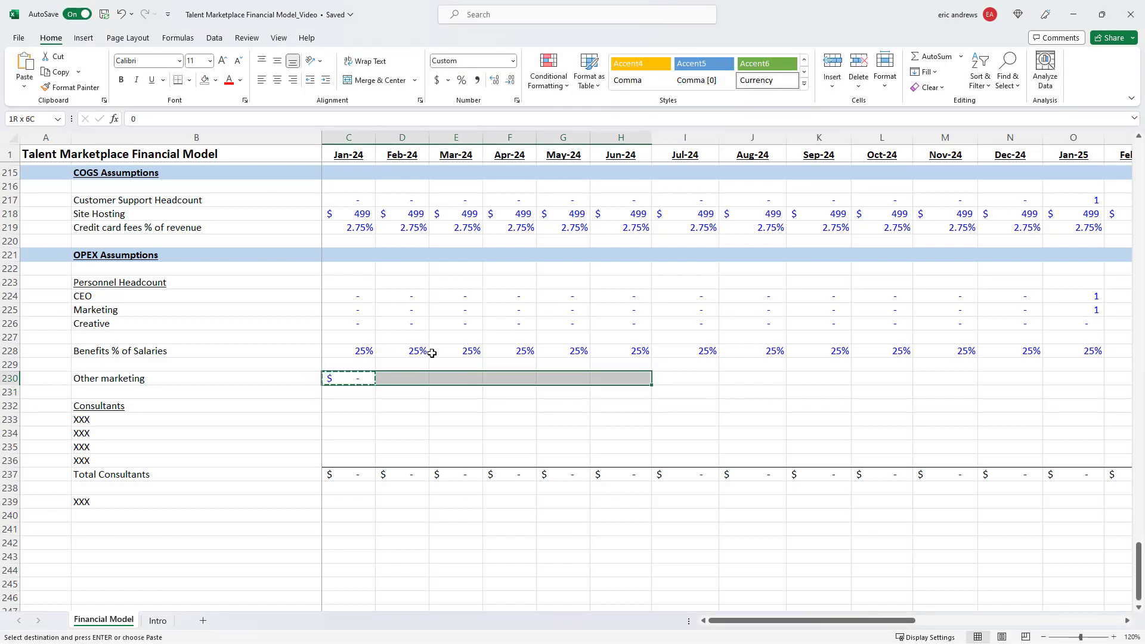
key("ctrl+v")
key("Escape")
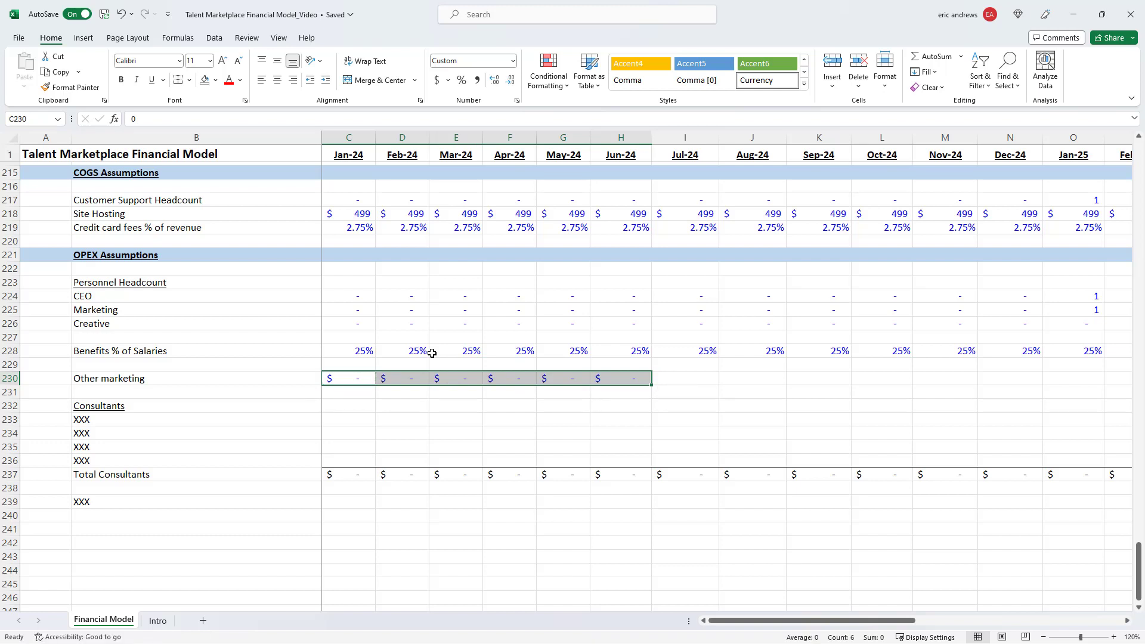
Enter 50 for Other marketing in Jul-24 and copy it through Dec-24
key("Right")
key("Right")
key("Right")
key("Right")
key("Right")
key("Right")
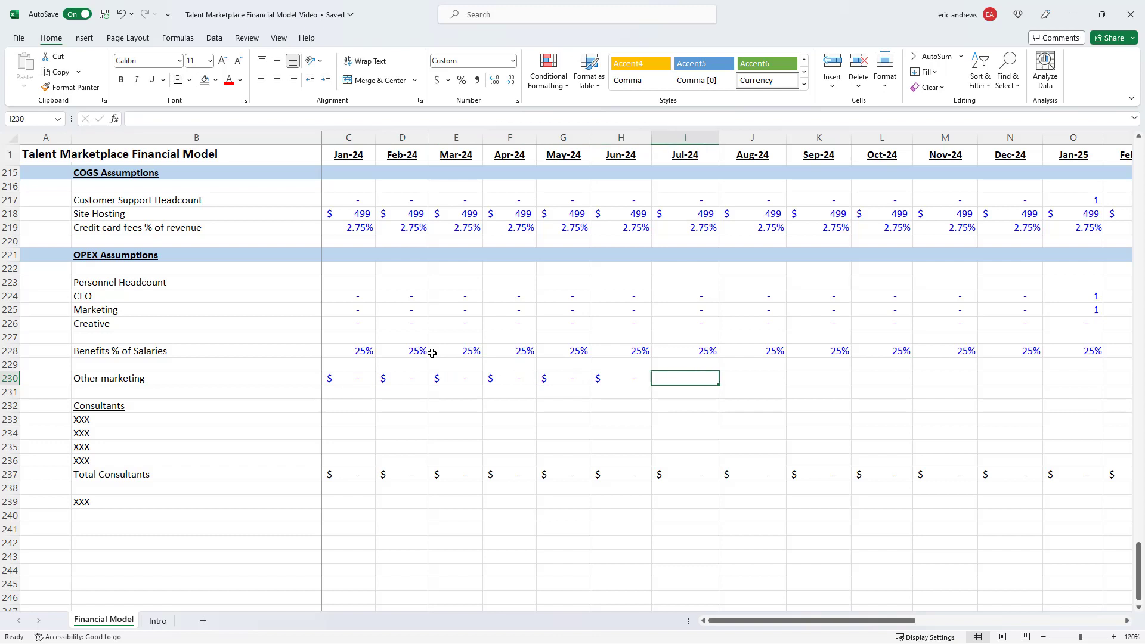
type("50")
key("ctrl+Return")
key("ctrl+c")
key("shift+Right")
key("shift+Right")
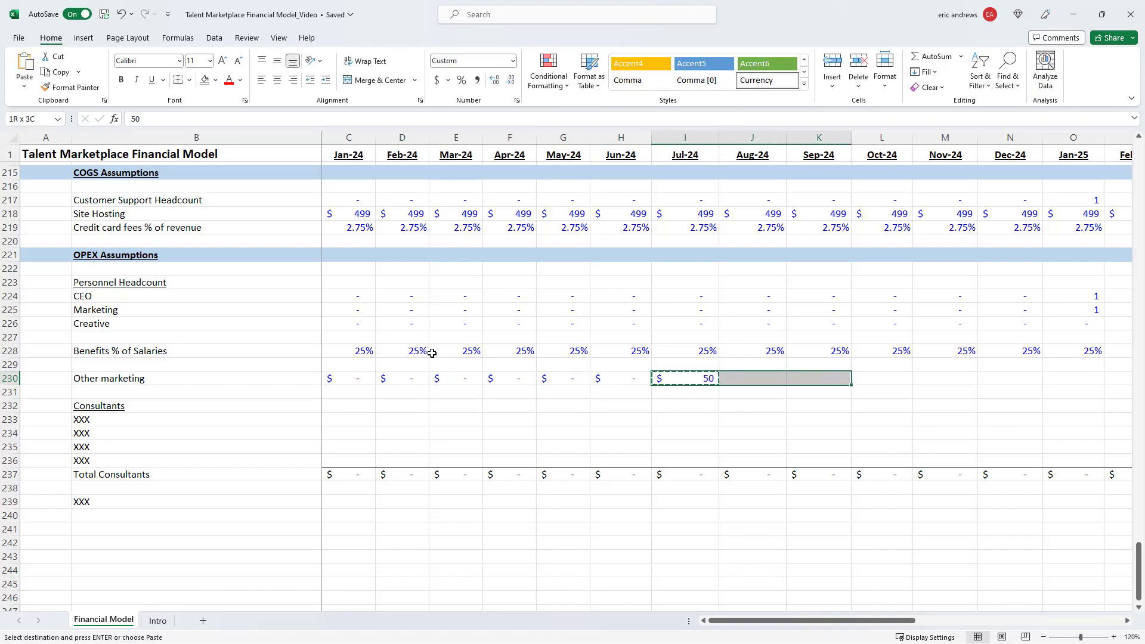
key("shift+Right")
key("shift+Right")
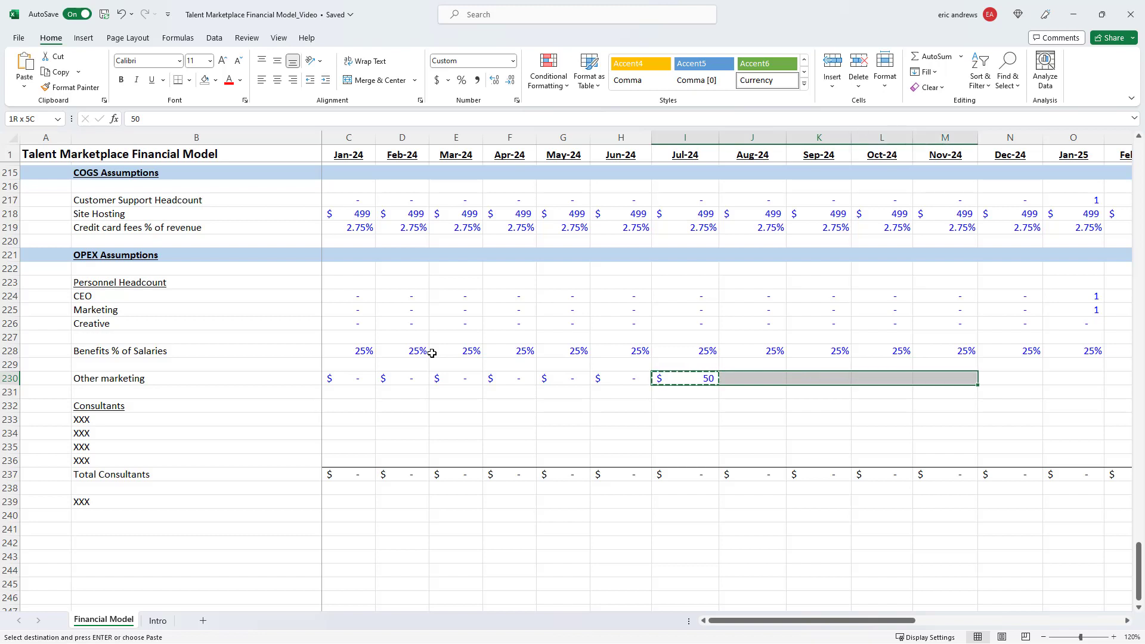
key("shift+Right")
key("ctrl+v")
key("Right")
key("Right")
key("Right")
key("Right")
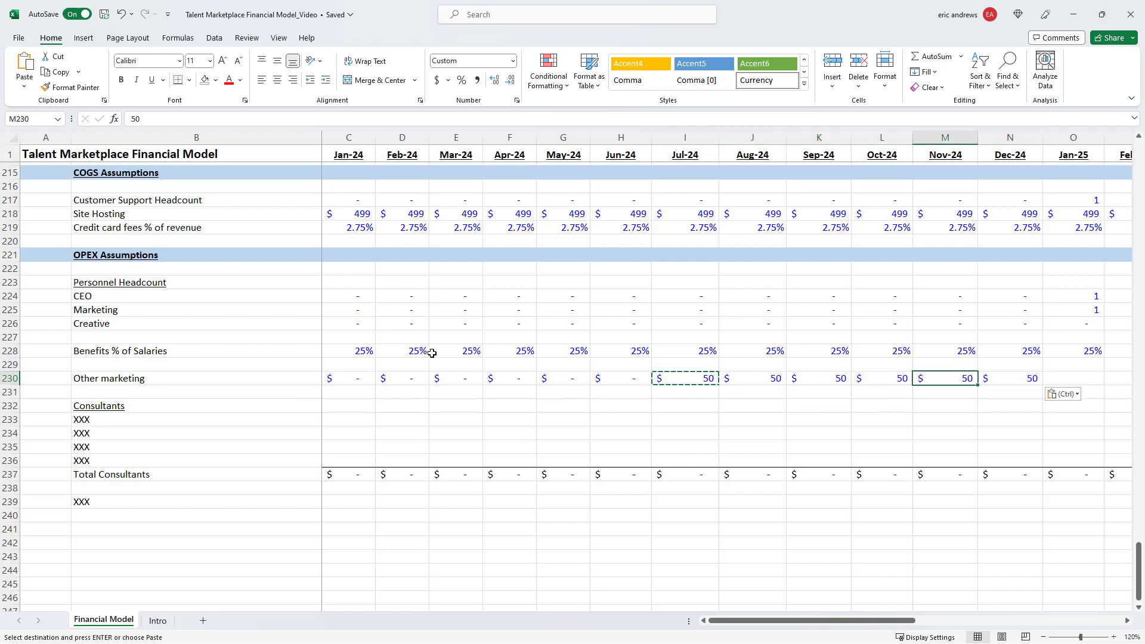
Set Other marketing to 500 in each month from Jul-24 through Dec-24
key("Left")
key("Left")
key("Left")
key("Left")
type("500")
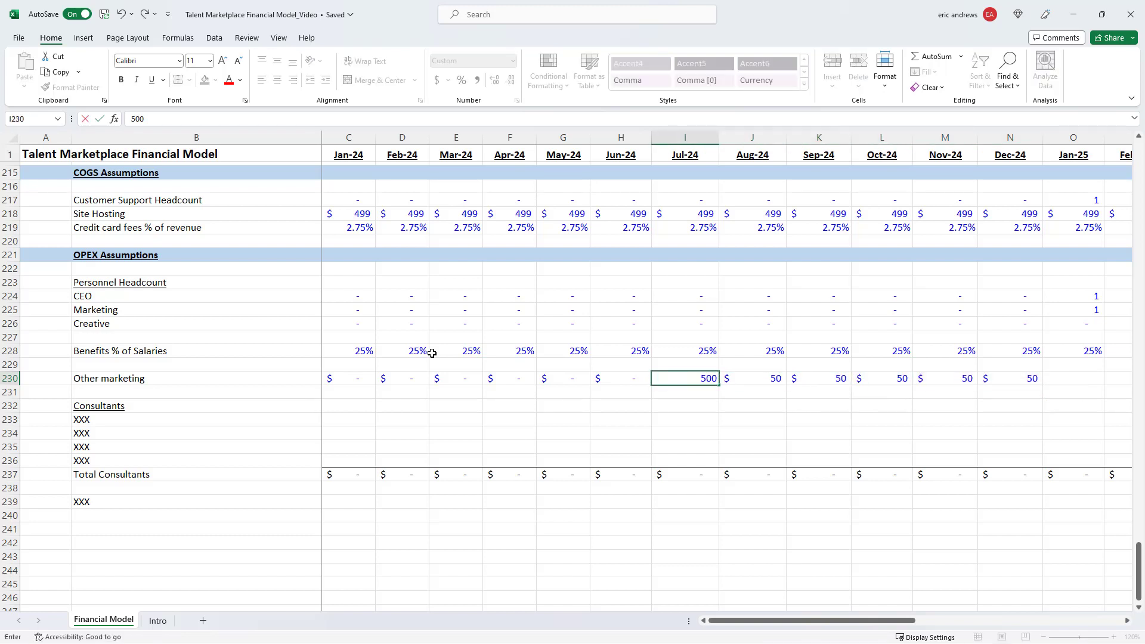
key("ctrl+Return")
key("ctrl+shift+Right")
key("ctrl+v")
Enter 2500 for Other marketing in Jan-25 and copy it through Dec-25
key("Right")
key("Right")
key("Right")
key("Right")
key("Right")
key("Right")
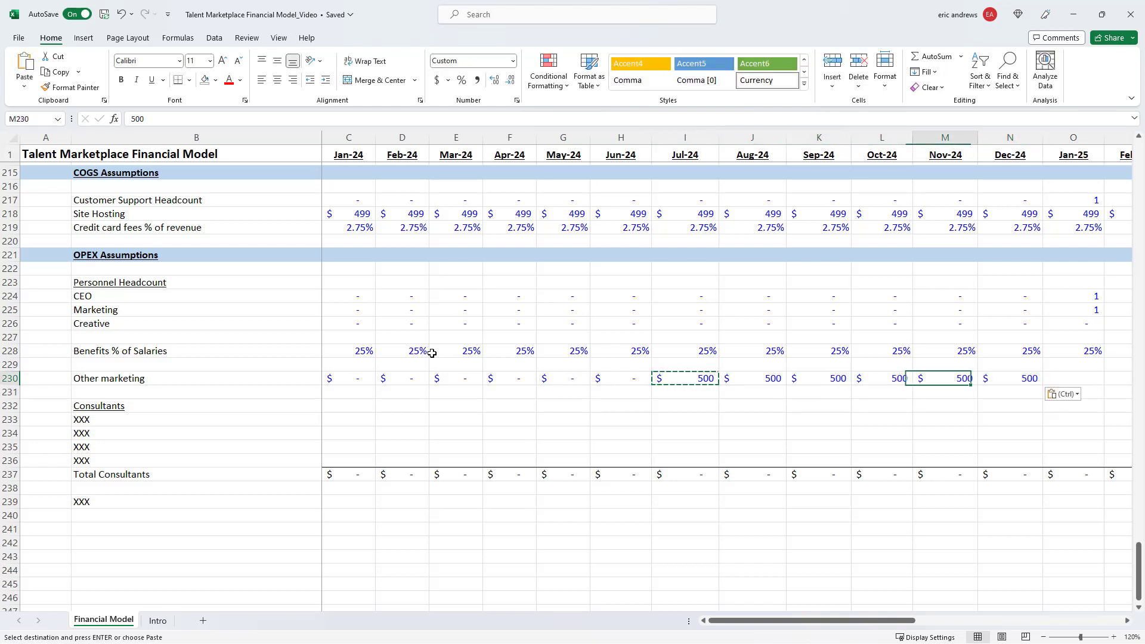
type("2500")
key("ctrl+Return")
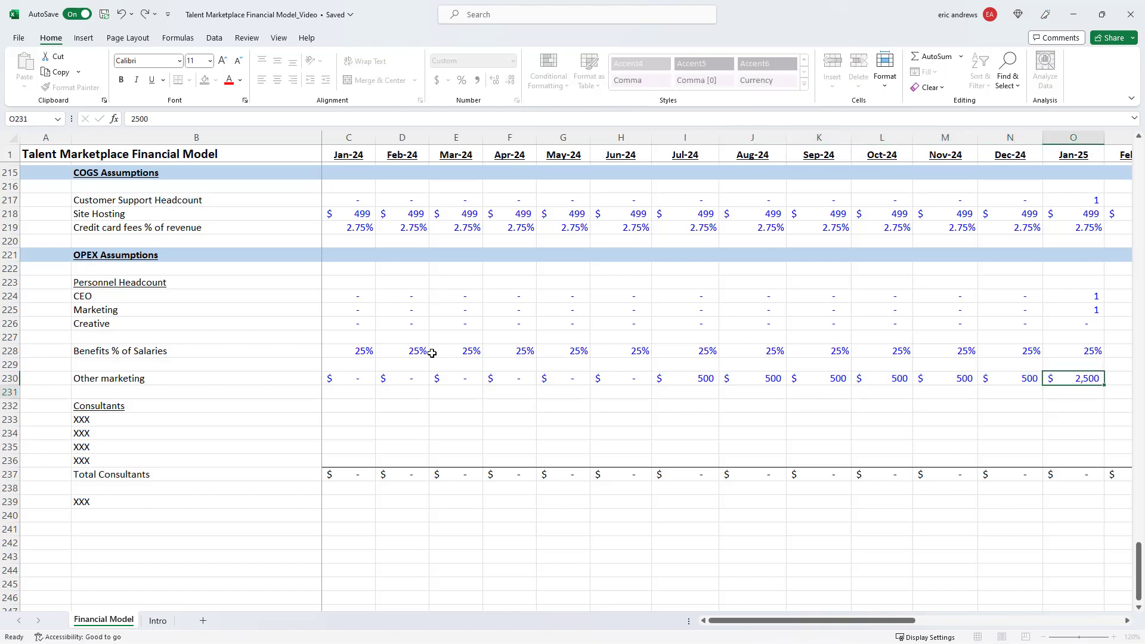
key("ctrl+c")
key("shift+Right")
key("shift+Right")
key("shift+Right")
key("shift+Right")
key("shift+Right")
key("shift+Right")
key("shift+Right")
key("shift+Right")
key("shift+Right")
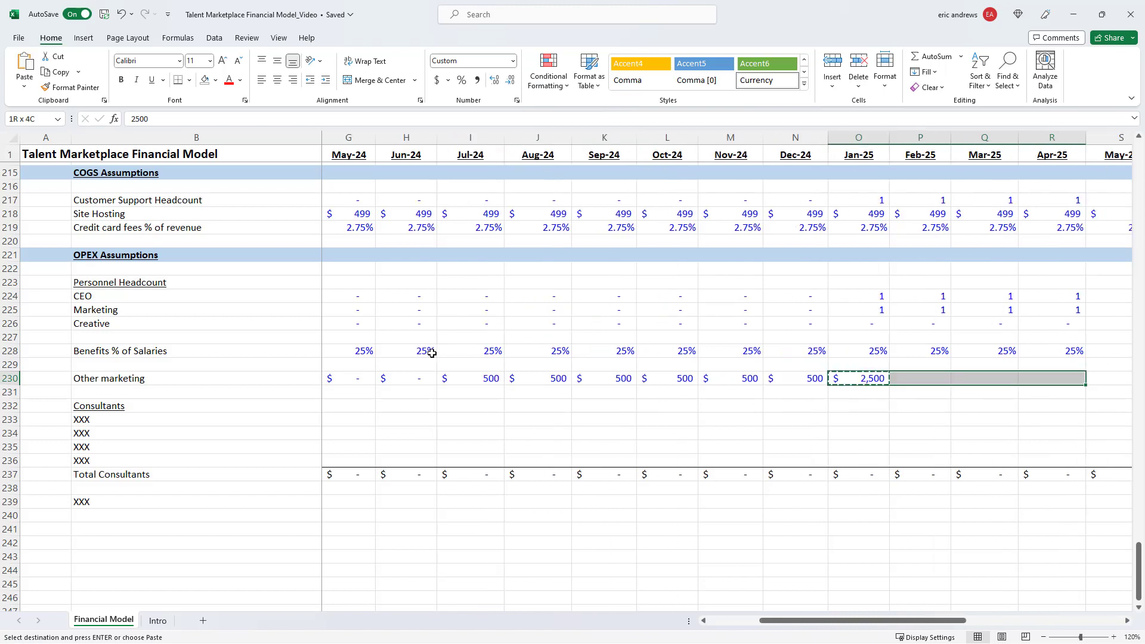
key("shift+Right")
key("shift+Right")
key("shift+Right")
key("shift+Left")
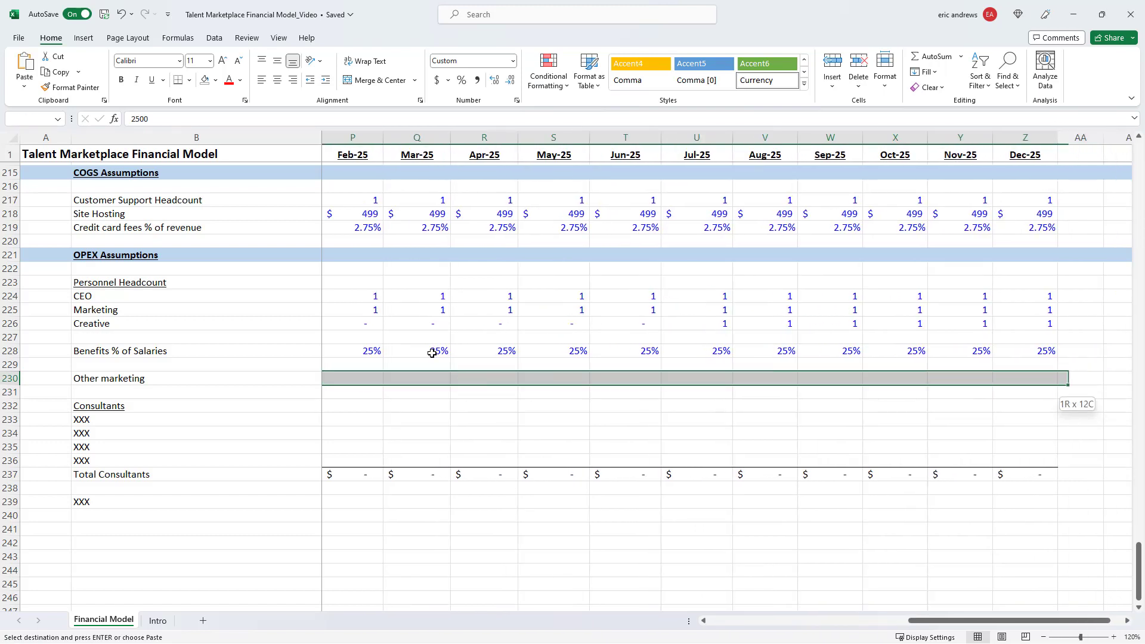
key("ctrl+v")
key("Left")
key("Right")
key("Escape")
key("Left")
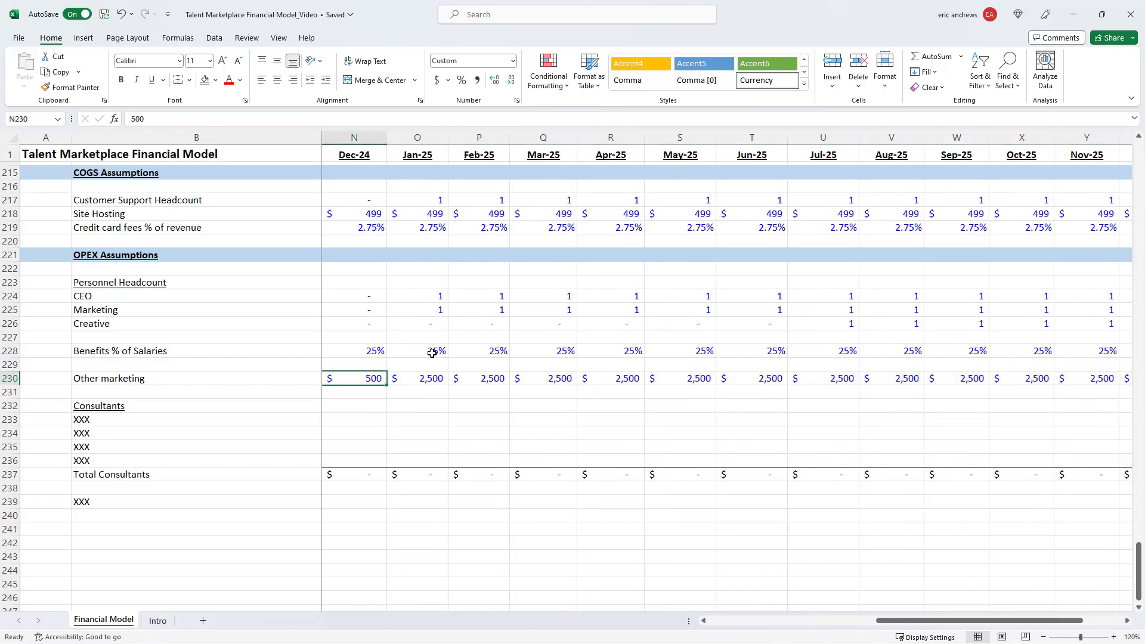
key("Home")
Replace the four XXX placeholders under Consultants with Bookkeeper, Legal, Design and Developer
left_click(235, 426)
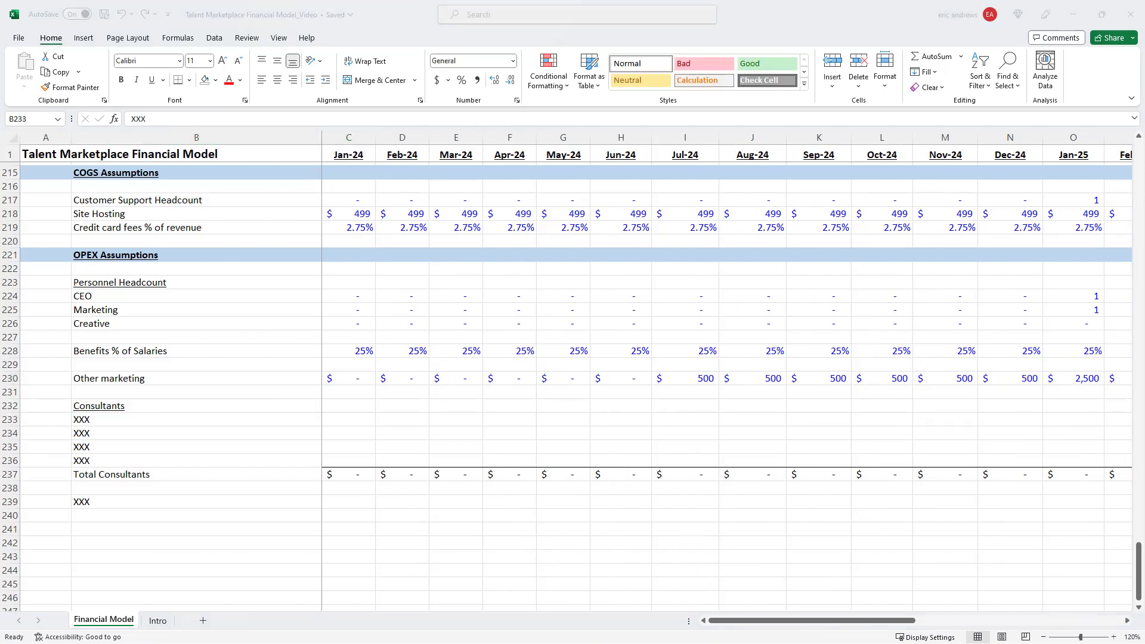
left_click(151, 424)
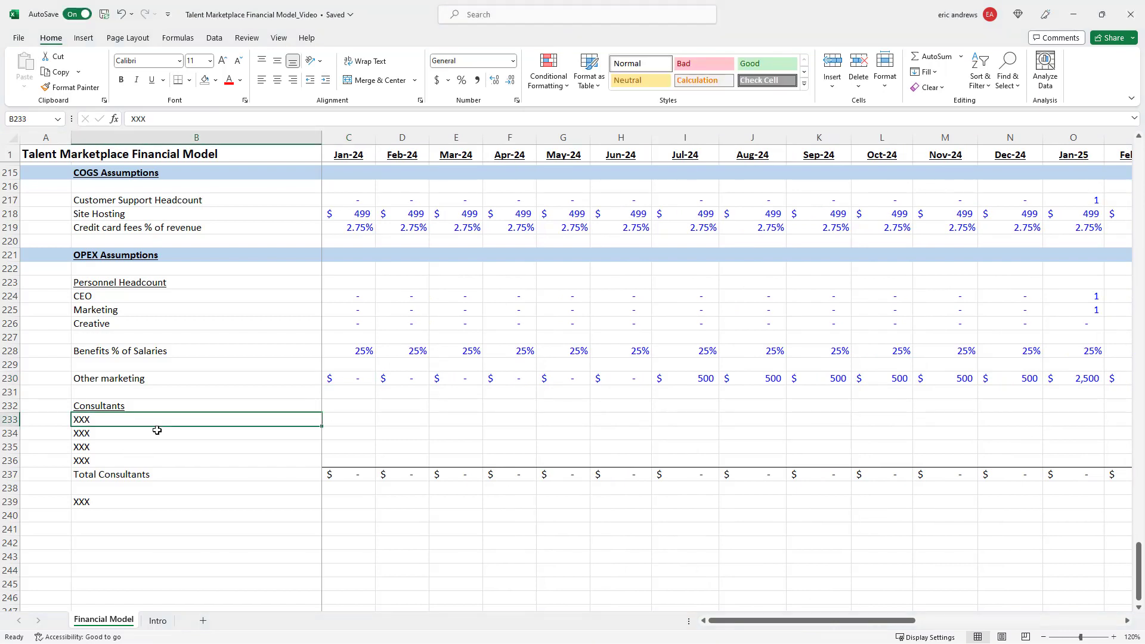
key("alt+Tab")
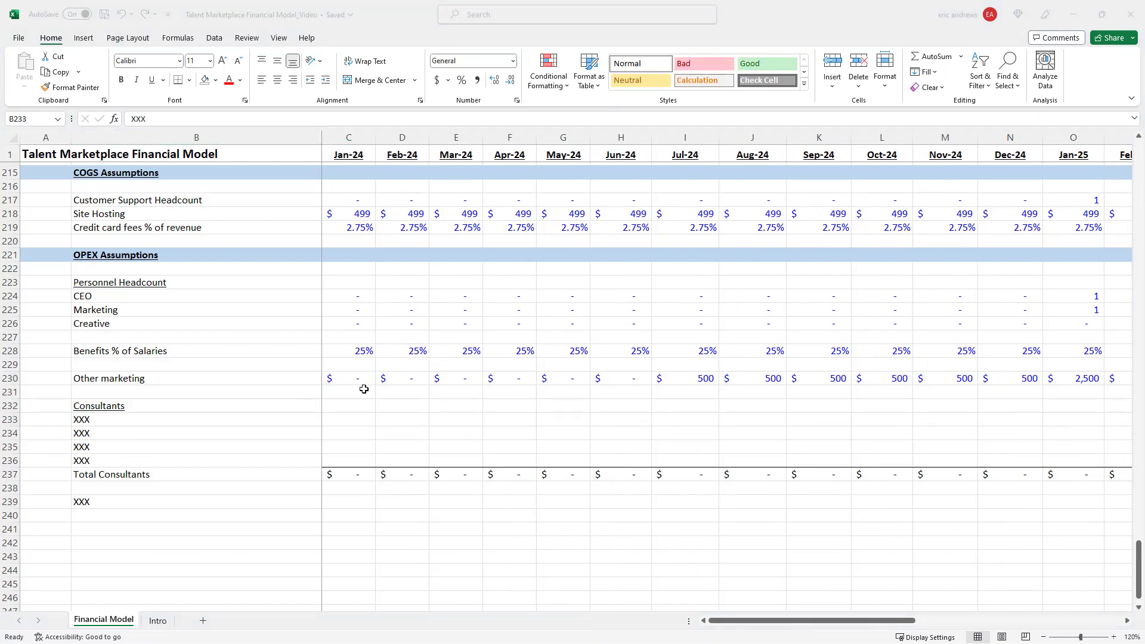
key("alt+Tab")
key("alt+Tab")
key("alt+Tab")
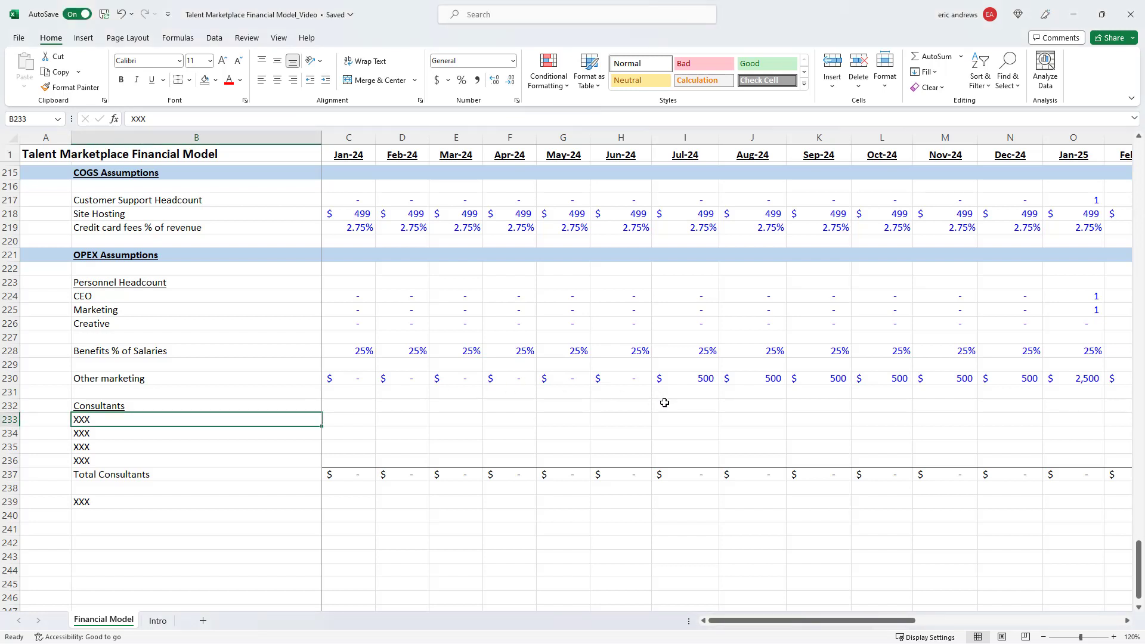
type("K")
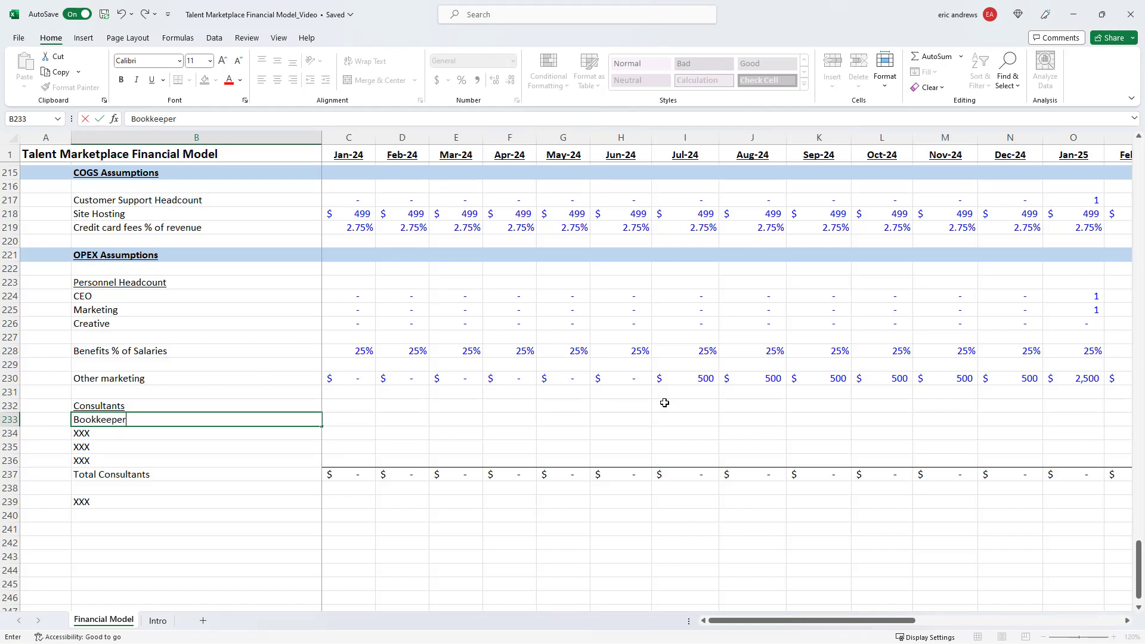
key("Return")
type("LE")
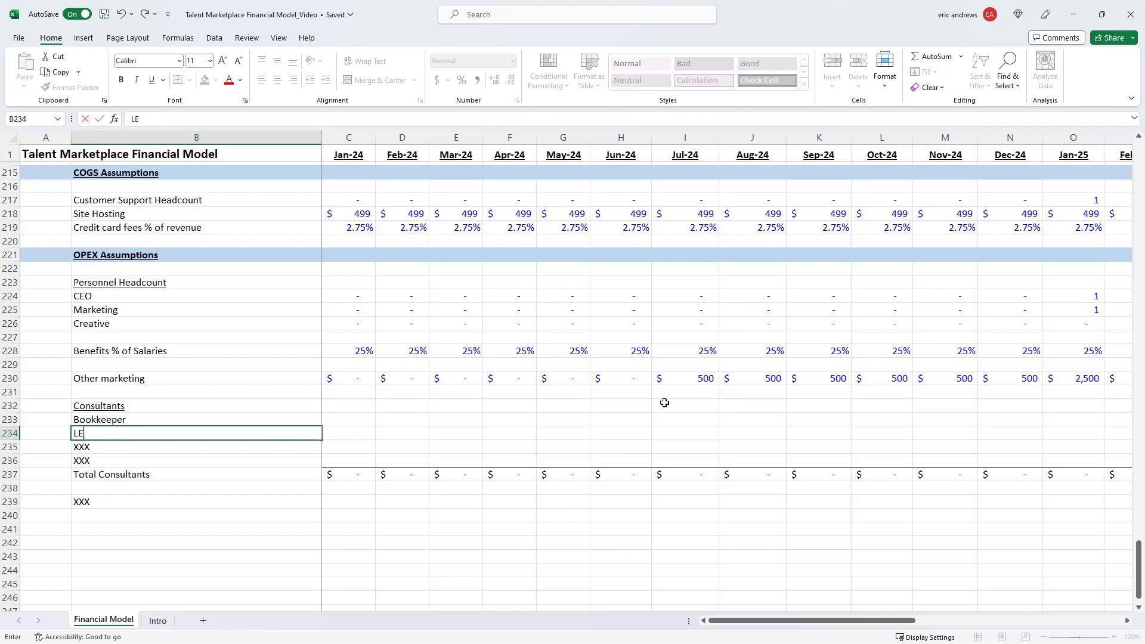
type("eal")
key("Return")
type("Design")
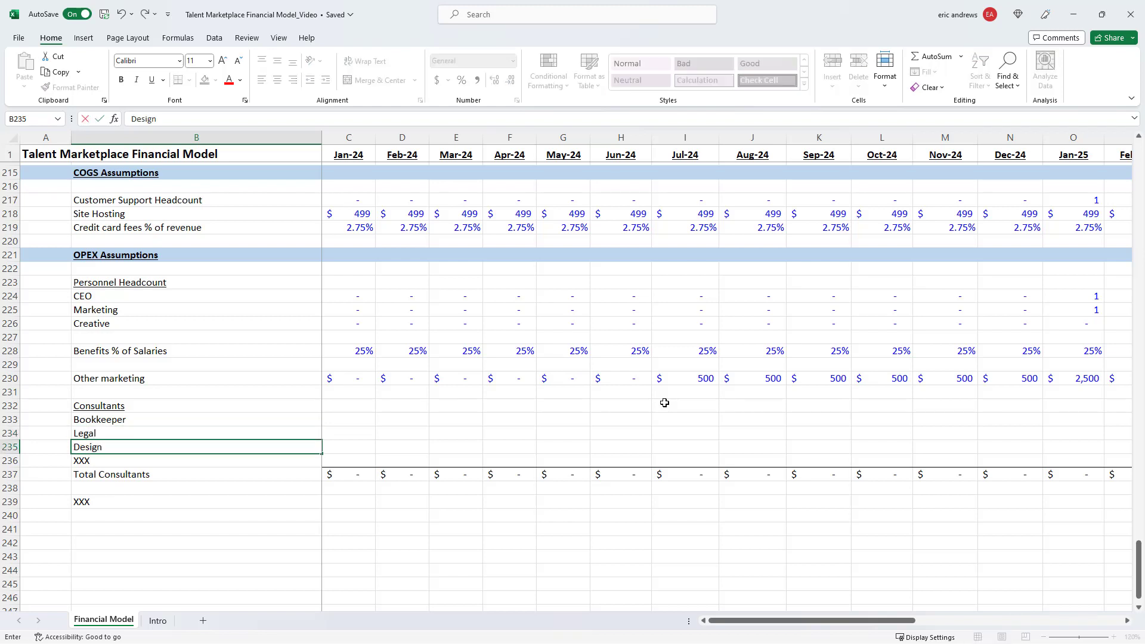
key("Return")
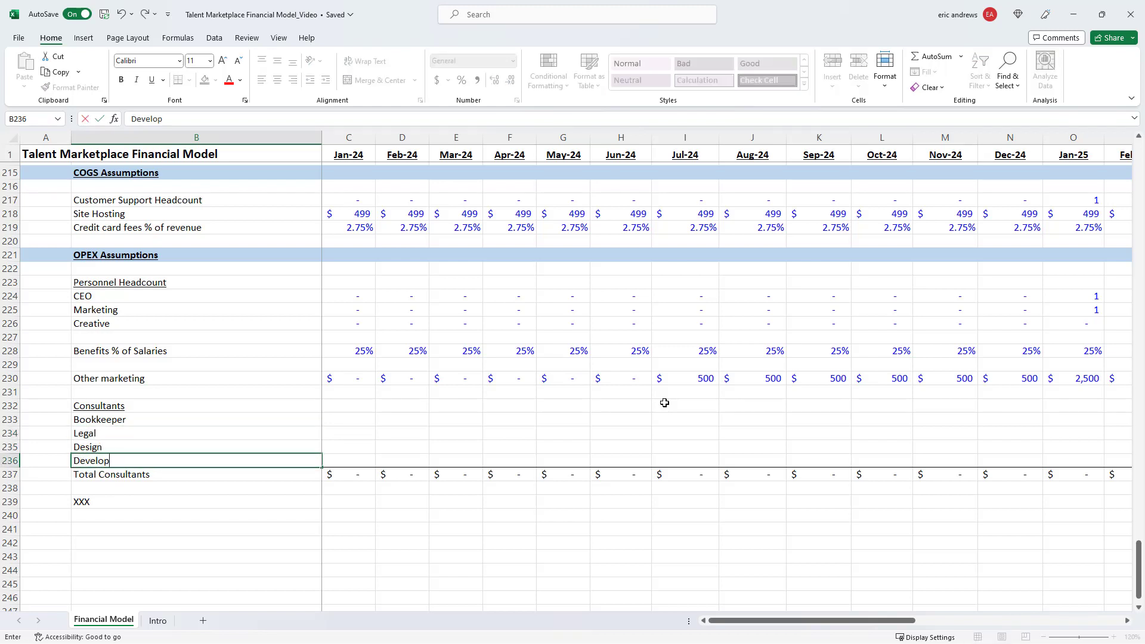
type("Developer")
key("Return")
Enter 0 for the Bookkeeper in Jan-24 and copy it through Jun-24
key("Up")
key("Up")
key("Up")
key("Right")
key("Up")
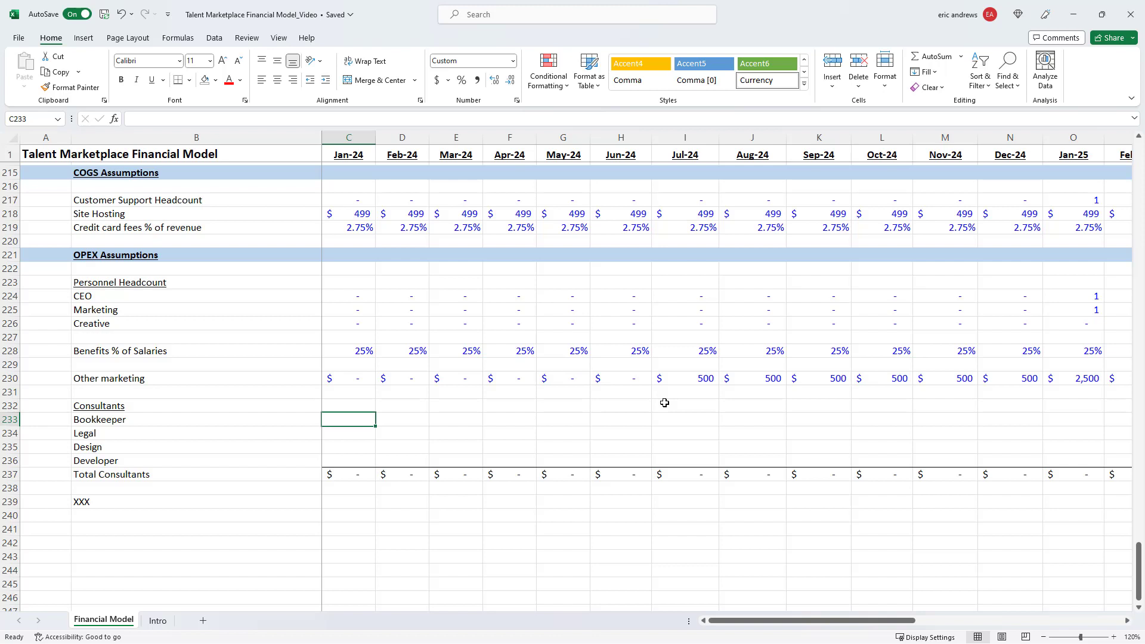
type("0")
key("ctrl+Return")
key("ctrl+c")
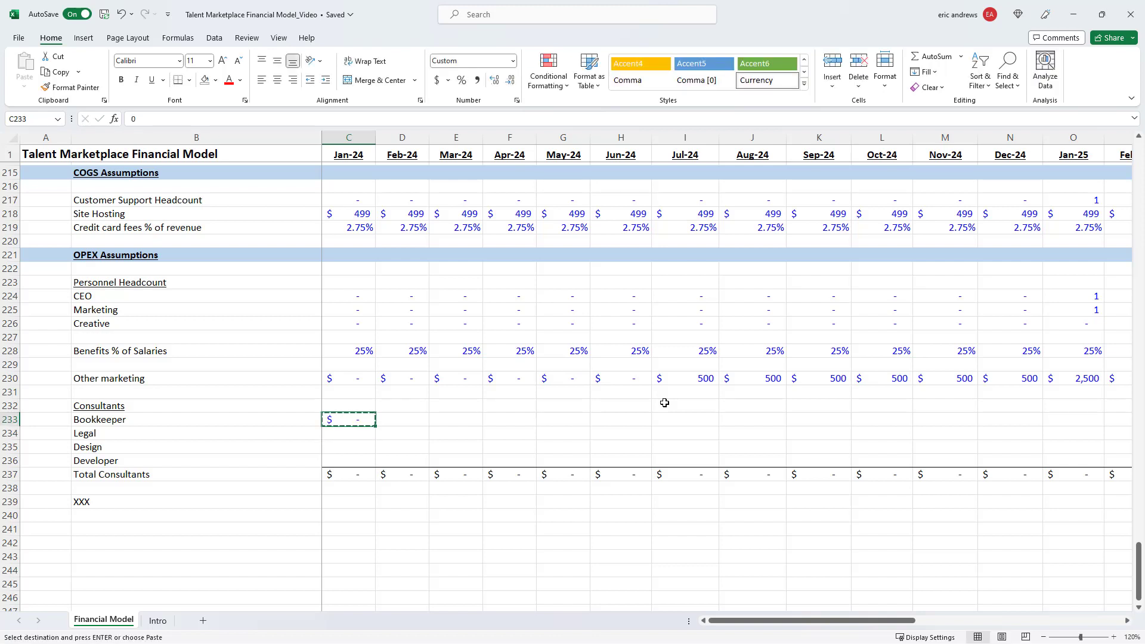
key("shift+Right")
key("shift+Right")
key("shift+Right")
key("shift+Right")
key("shift+Right")
key("shift+Right")
key("shift+Right")
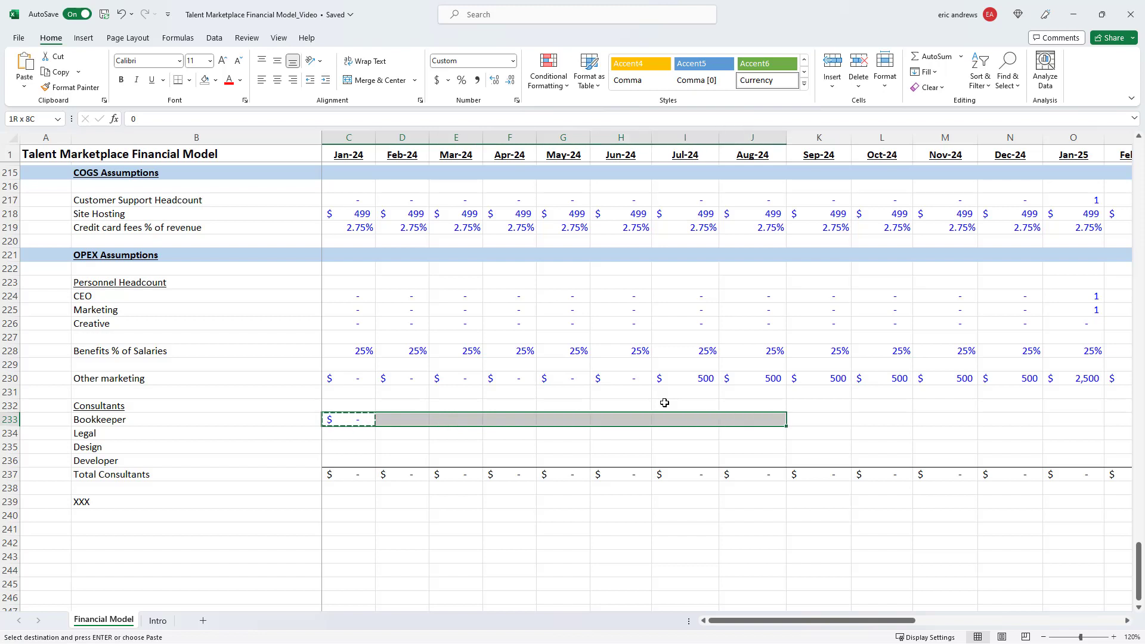
key("shift+Left")
key("shift+Left")
key("ctrl+v")
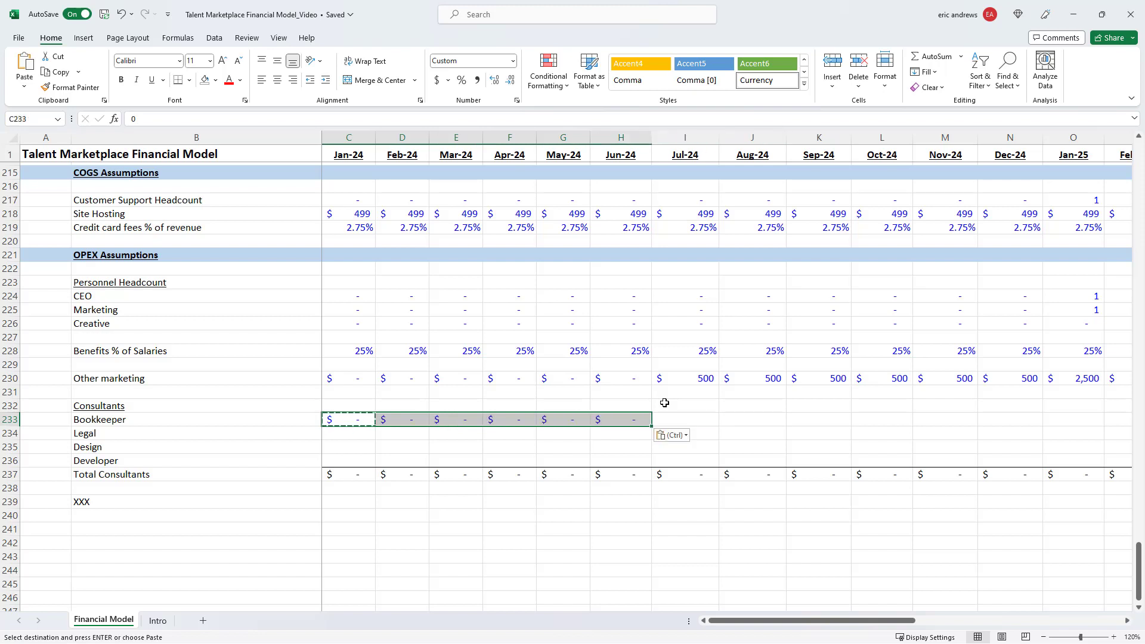
Enter 500 for the Bookkeeper in Jul-24 and copy it through Dec-25
key("Right")
key("Right")
key("Right")
key("Right")
key("Right")
key("Right")
type("50")
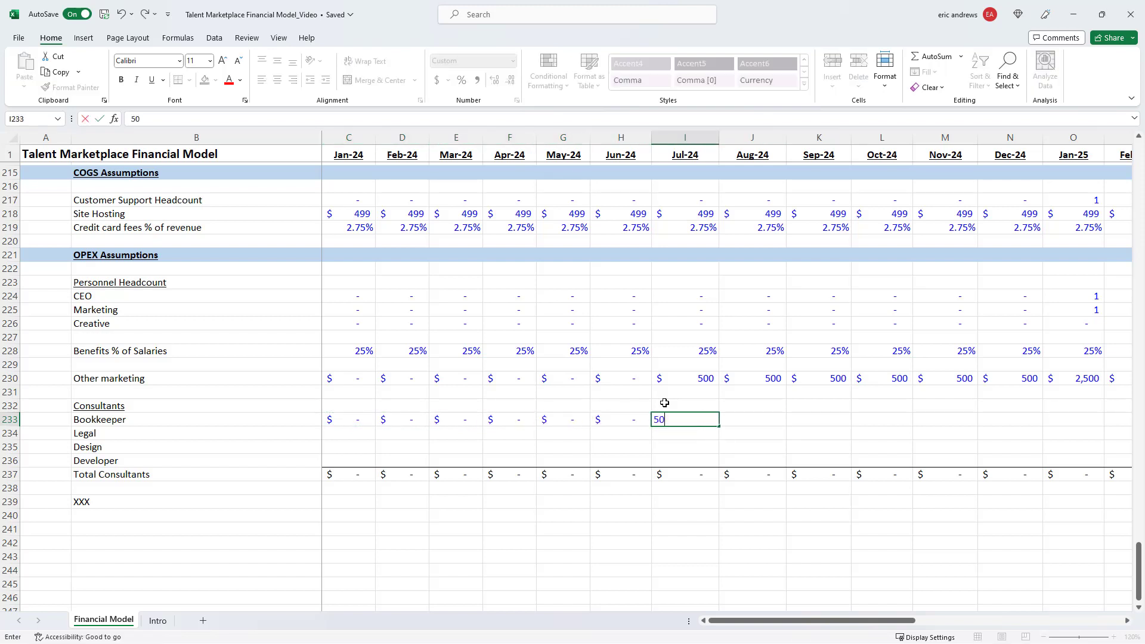
type("0")
key("ctrl+Return")
key("ctrl+c")
key("shift+Right")
key("shift+Right")
key("shift+Right")
key("shift+Right")
key("shift+Right")
key("shift+Right")
key("shift+Right")
key("shift+Right")
key("shift+Right")
key("shift+Right")
key("shift+Right")
key("shift+Right")
key("shift+Right")
key("shift+Right")
key("shift+Right")
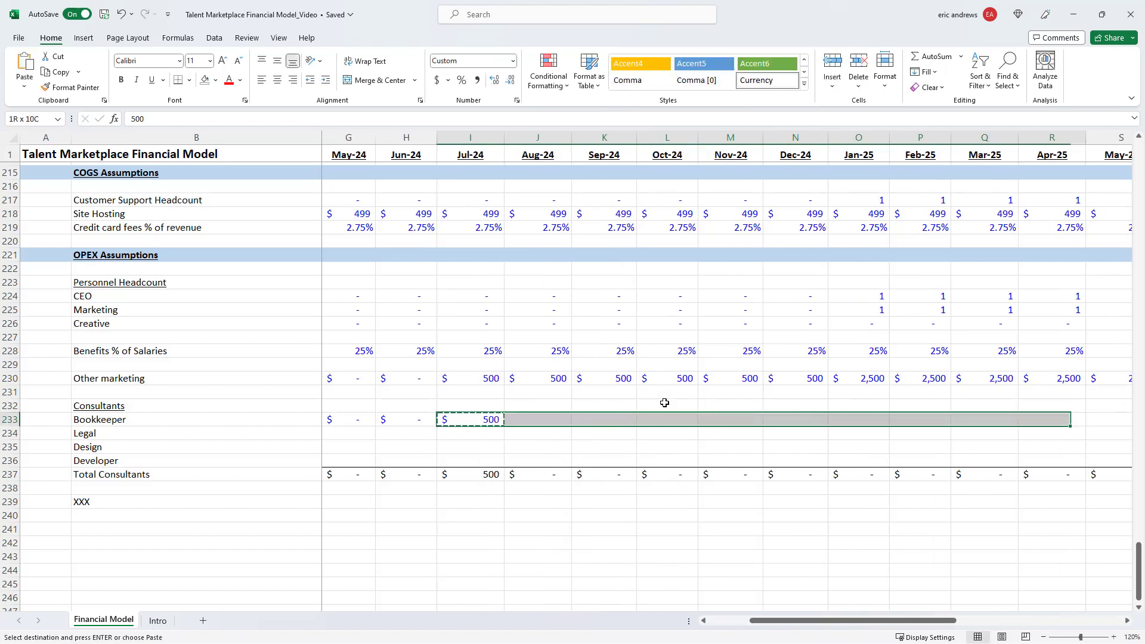
key("shift+Right")
key("shift+Right")
key("shift+Right")
key("shift+Right")
key("shift+Left")
key("shift+Left")
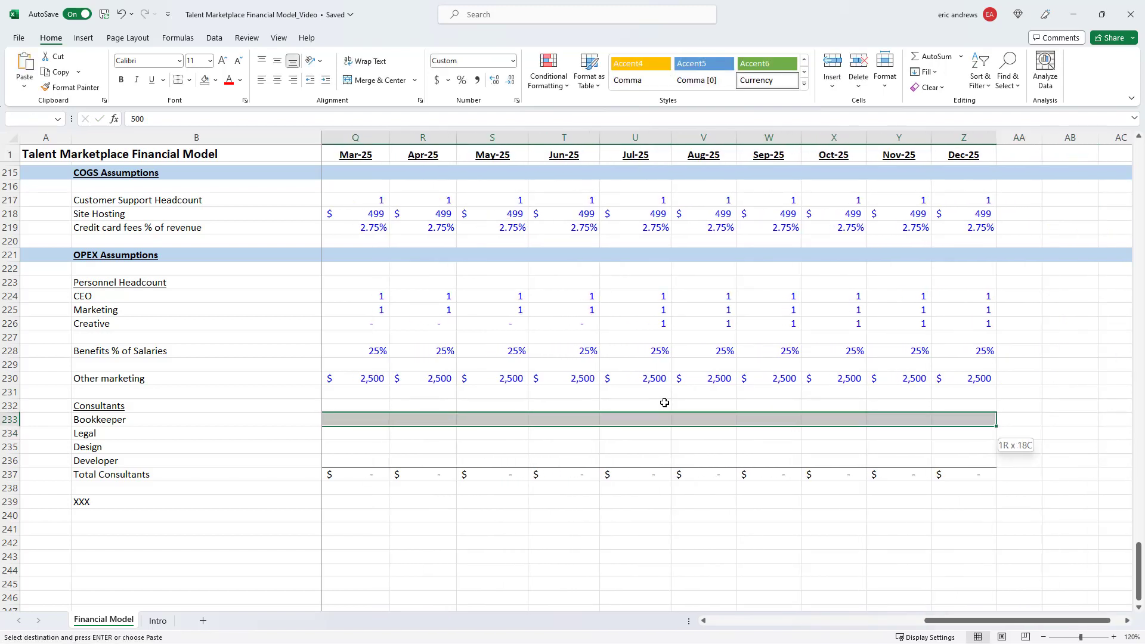
key("Return")
key("Down")
key("Left")
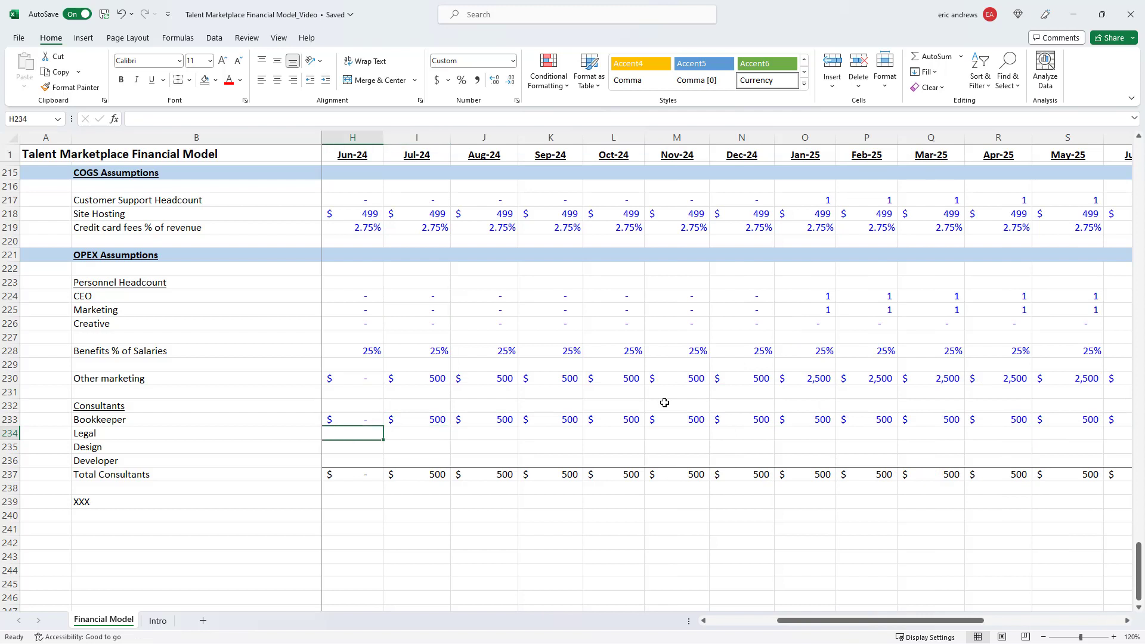
key("alt+Tab")
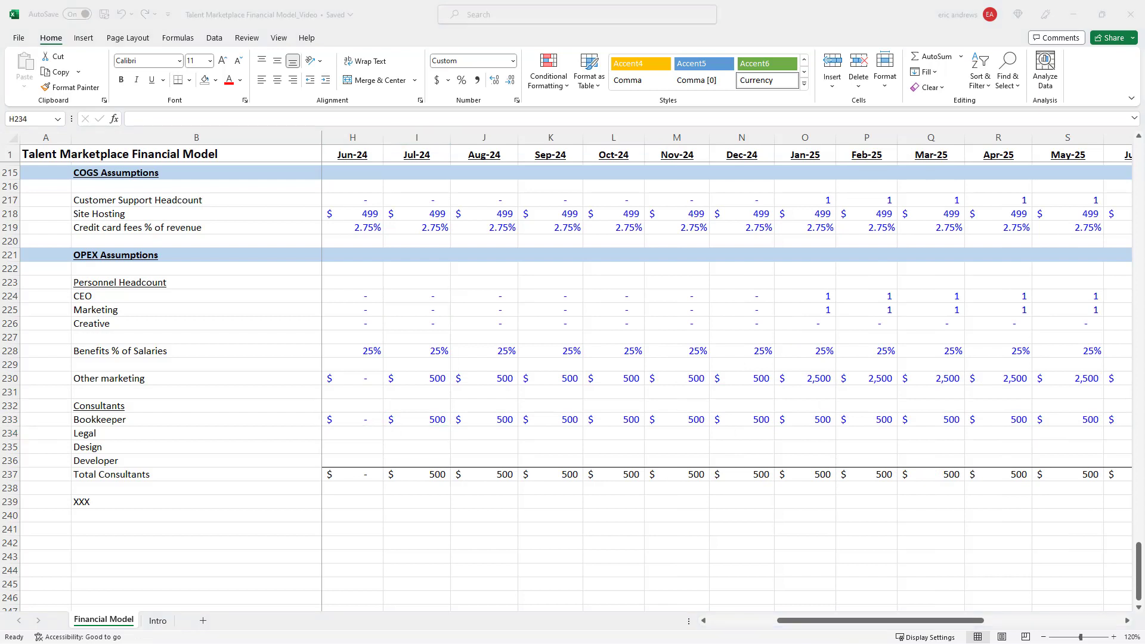
left_click(331, 434)
type("1000")
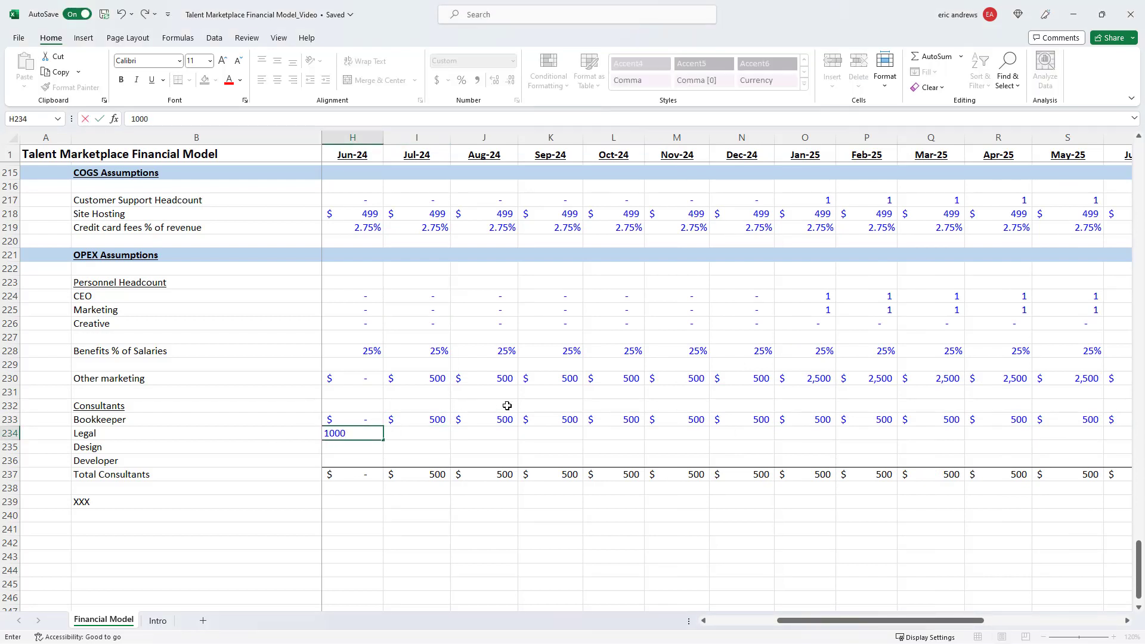
key("ctrl+Return")
key("ctrl+c")
key("Right")
key("Right")
key("Right")
key("Right")
key("Right")
key("Right")
key("Right")
key("Right")
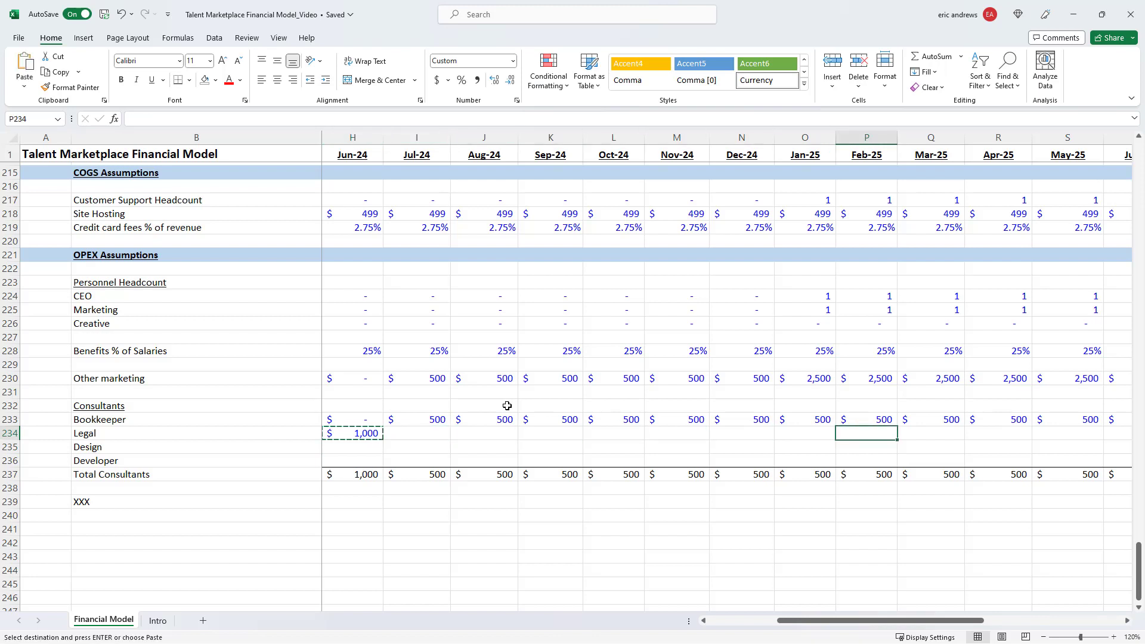
key("Left")
key("ctrl+Left")
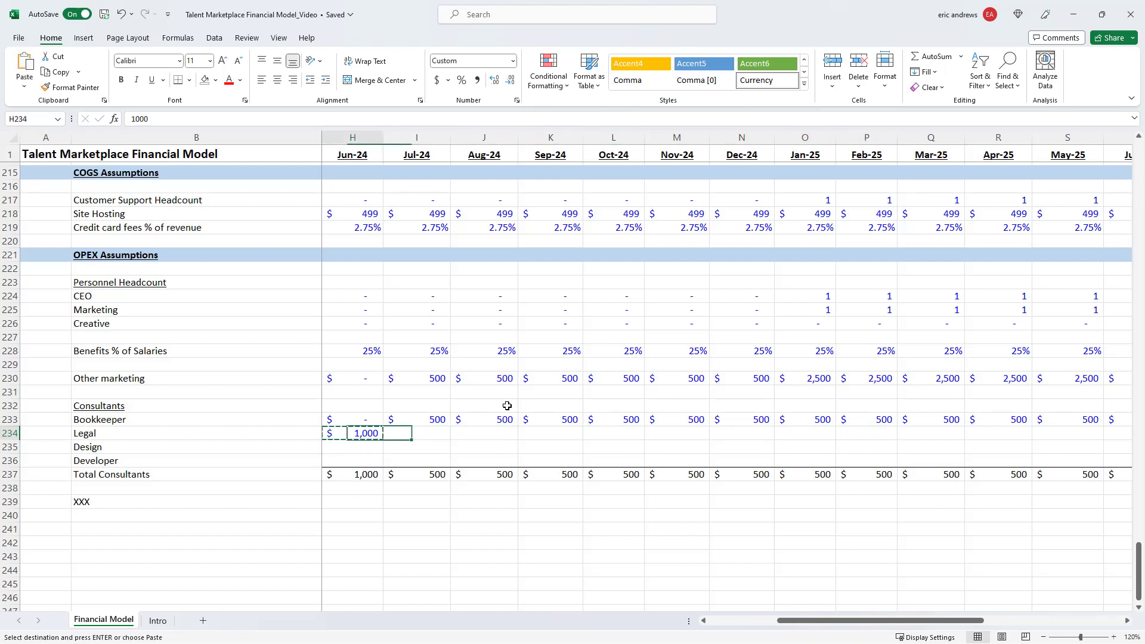
key("Left")
key("Right")
key("Delete")
Enter 1000 for Legal in Jan-24 and copy it to Dec-24
key("ctrl+Left")
key("Right")
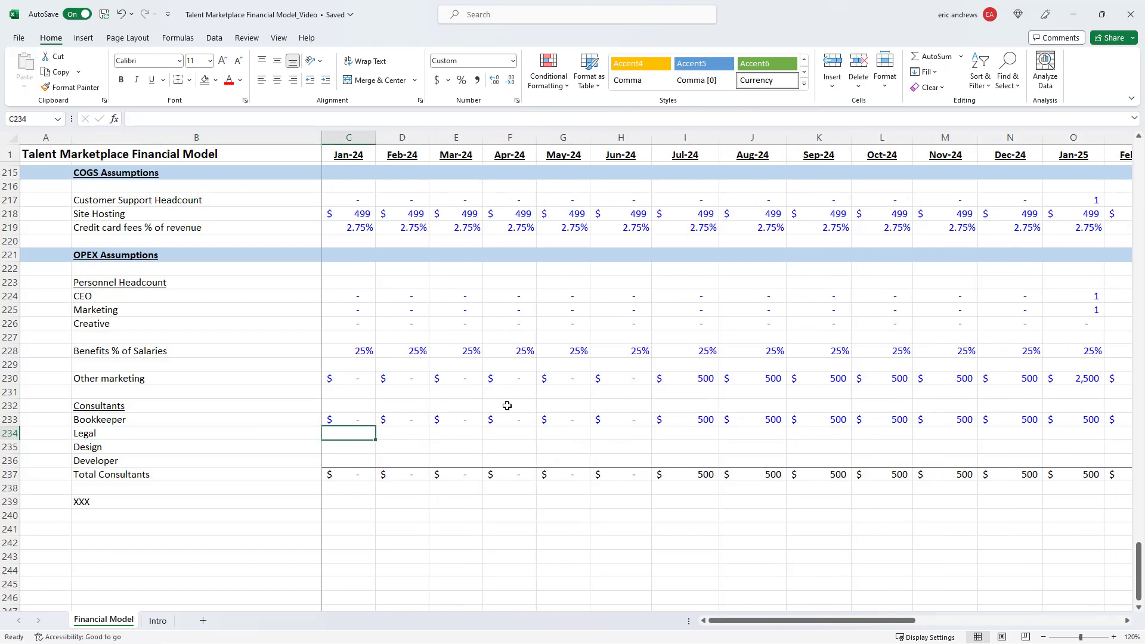
type("1000")
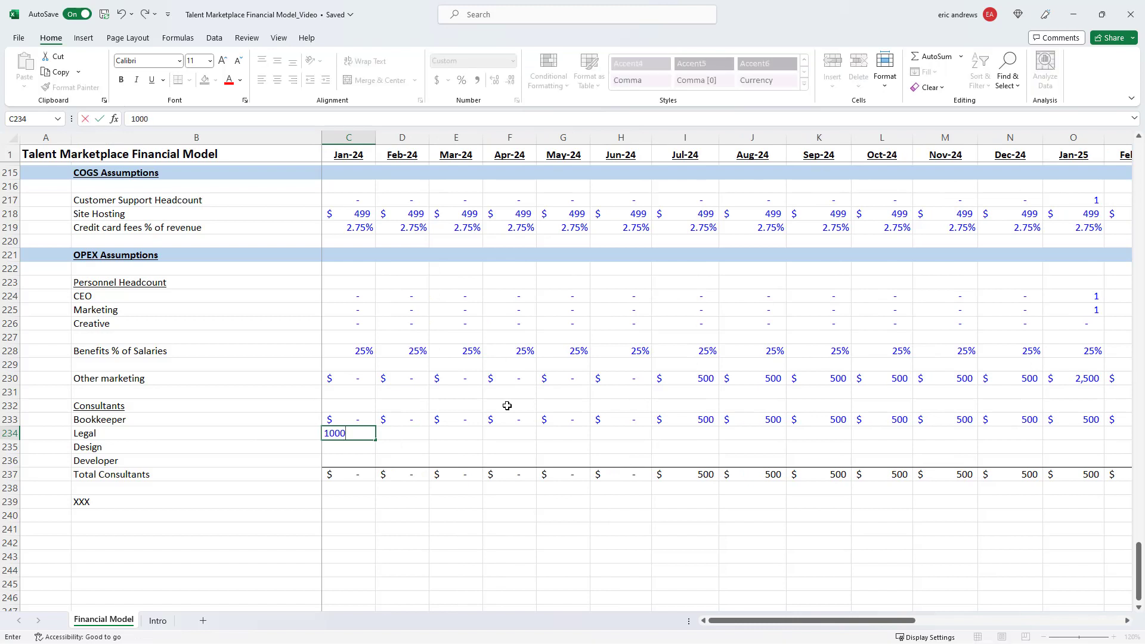
key("ctrl+Return")
key("ctrl+c")
key("Right")
key("Right")
key("Right")
key("Right")
key("Right")
key("Right")
key("Right")
key("Right")
key("Right")
key("Right")
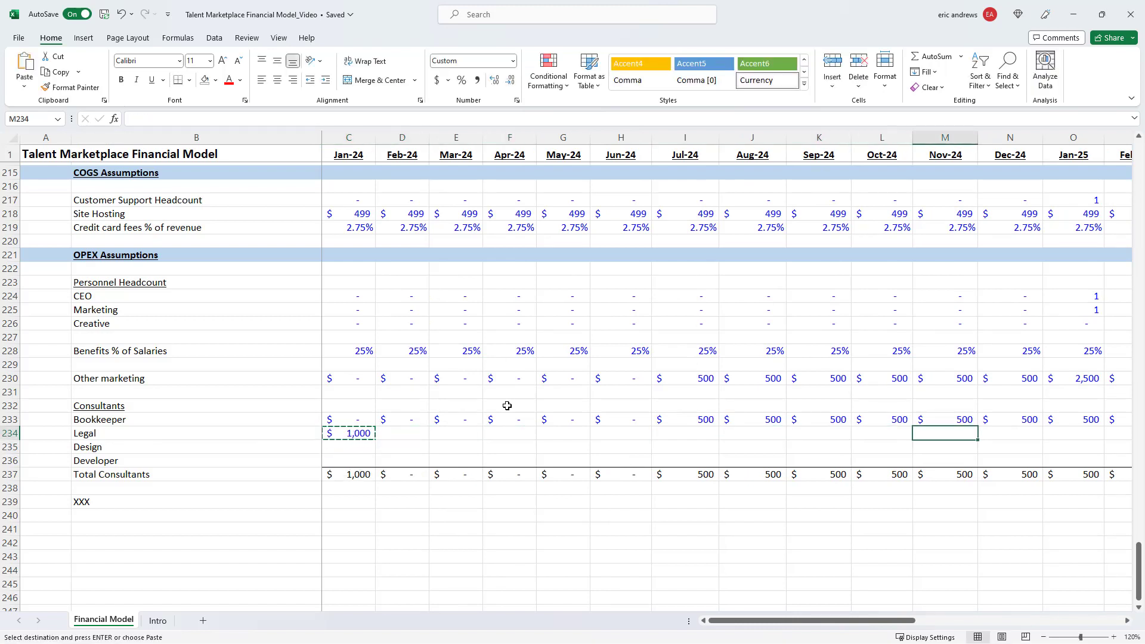
key("Right")
key("ctrl+v")
Paste the copied 1,000 Legal cost into Dec-25
key("Right")
key("Right")
key("Right")
key("Right")
key("Right")
key("Right")
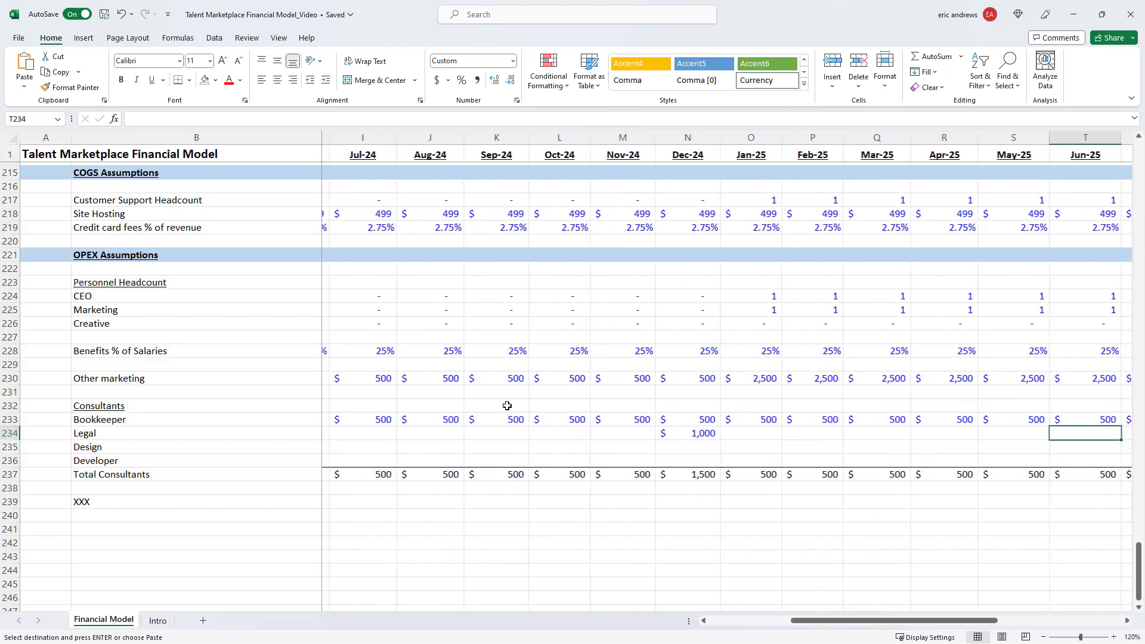
key("Right")
key("Right")
key("Right")
key("Right")
key("Right")
key("Right")
key("ctrl+v")
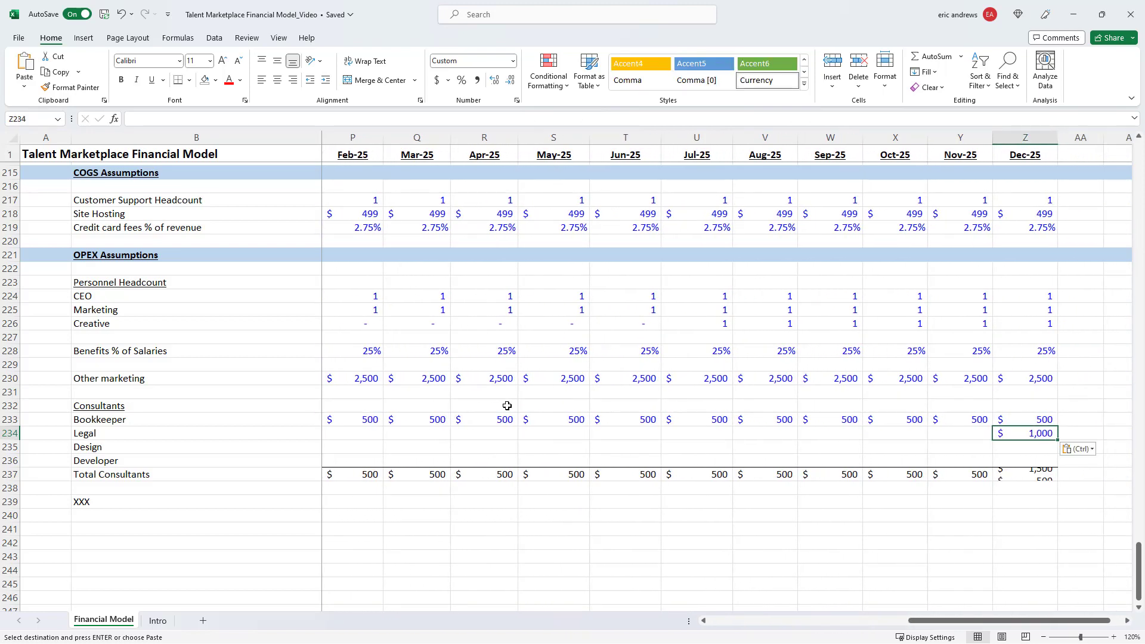
Paste the copied 1,000 Legal cost into Jun-25 and end the copy mode
key("Left")
key("Left")
key("Left")
key("Left")
key("Left")
key("Left")
key("Left")
key("Left")
key("Right")
key("Right")
key("ctrl+v")
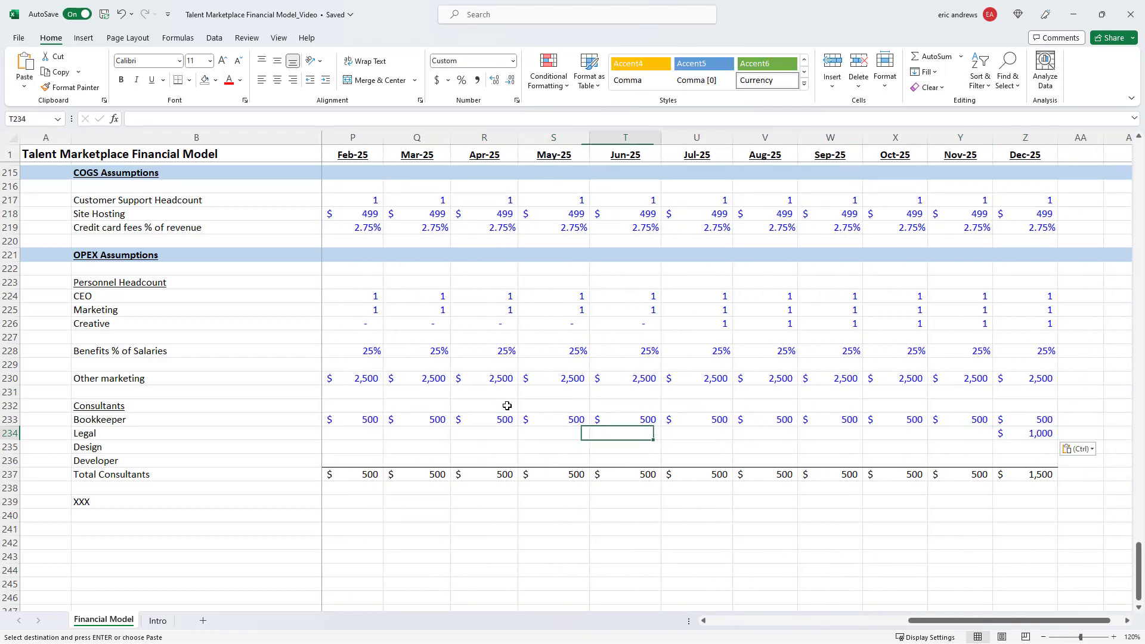
key("Left")
key("Left")
key("Left")
key("Left")
key("Left")
key("Left")
key("Left")
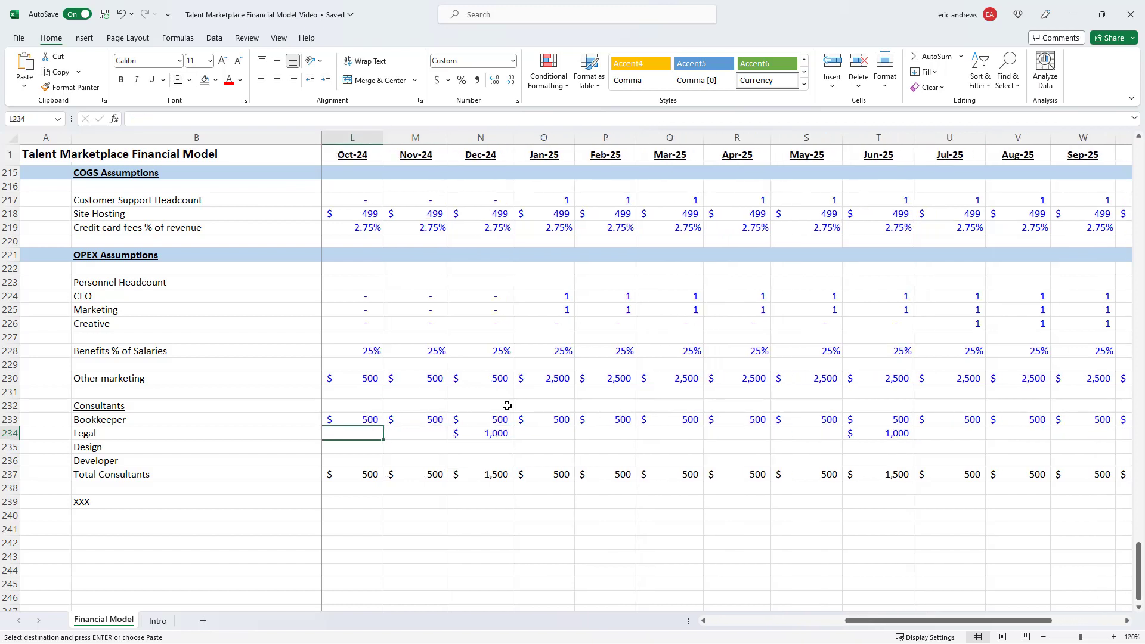
key("Escape")
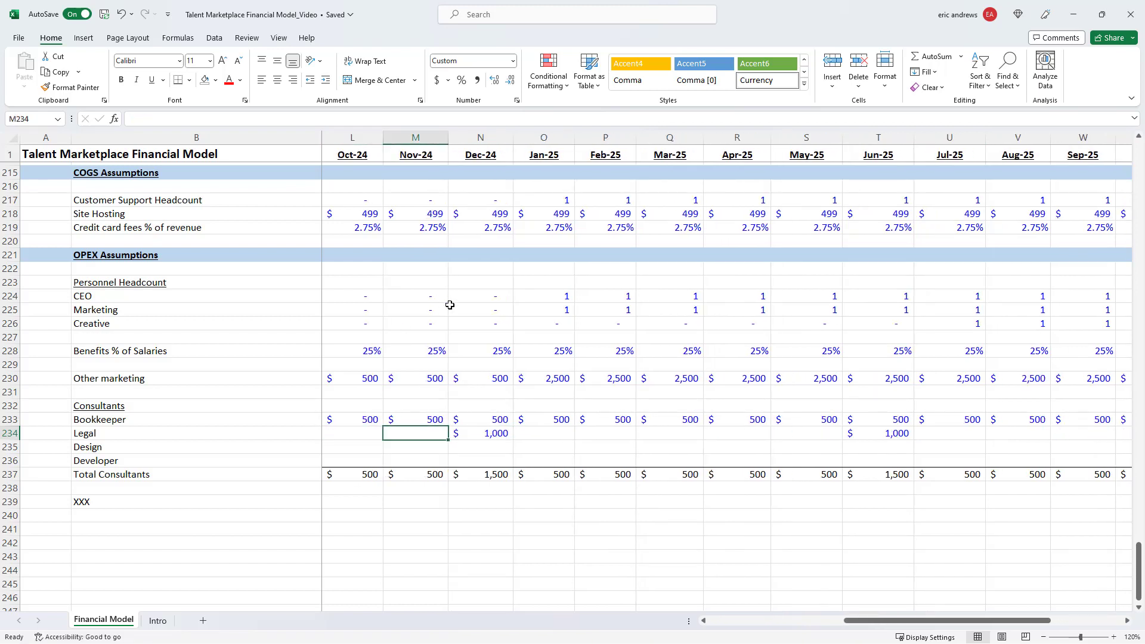
Enter 500 for Design in Oct-24 and copy it through Dec-25
key("Left")
key("alt+Tab")
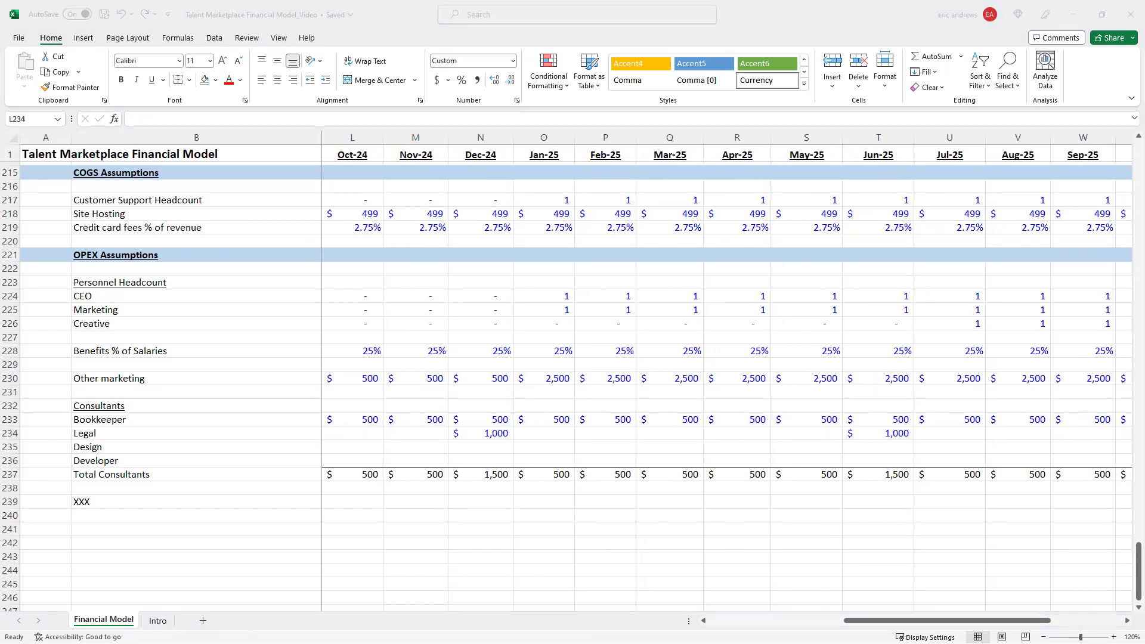
key("alt+Tab")
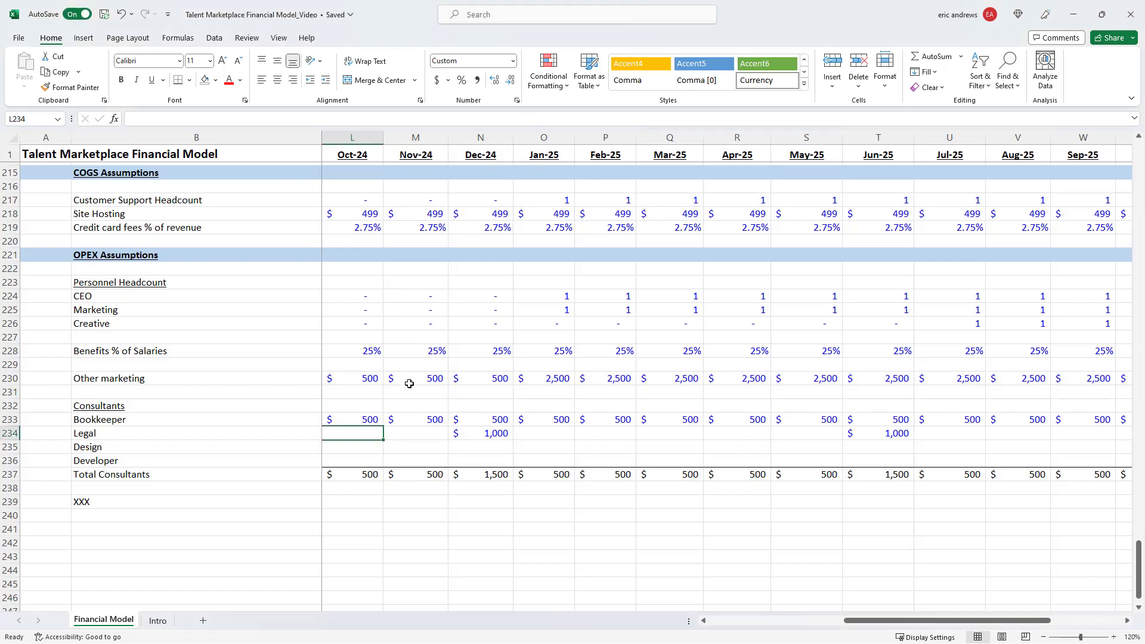
key("Down")
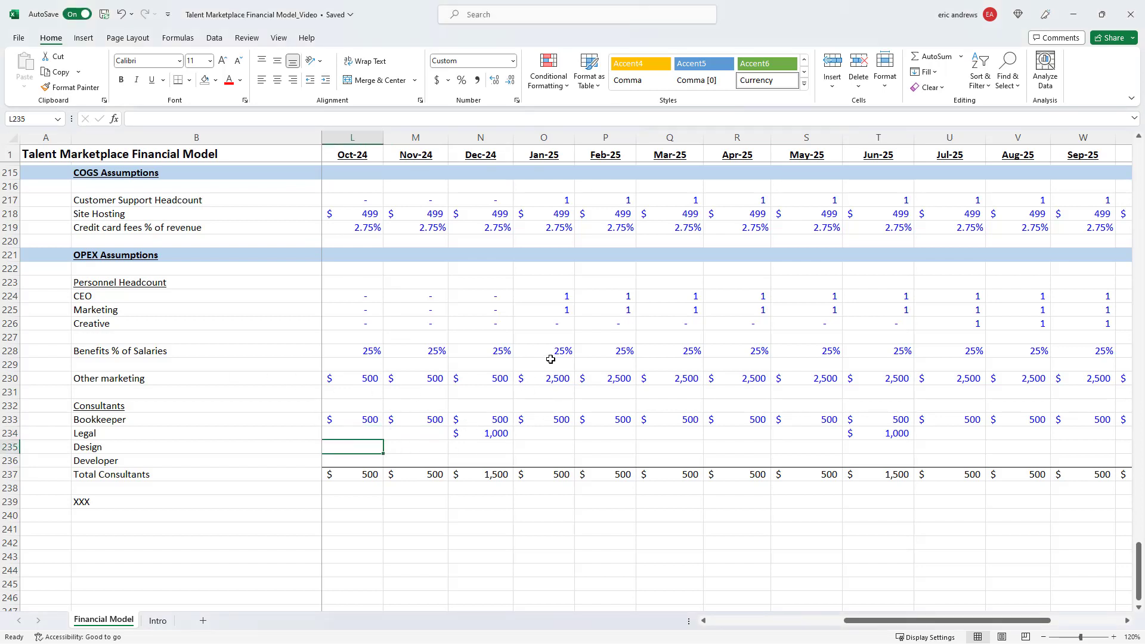
type("500")
key("ctrl+Return")
key("ctrl+c")
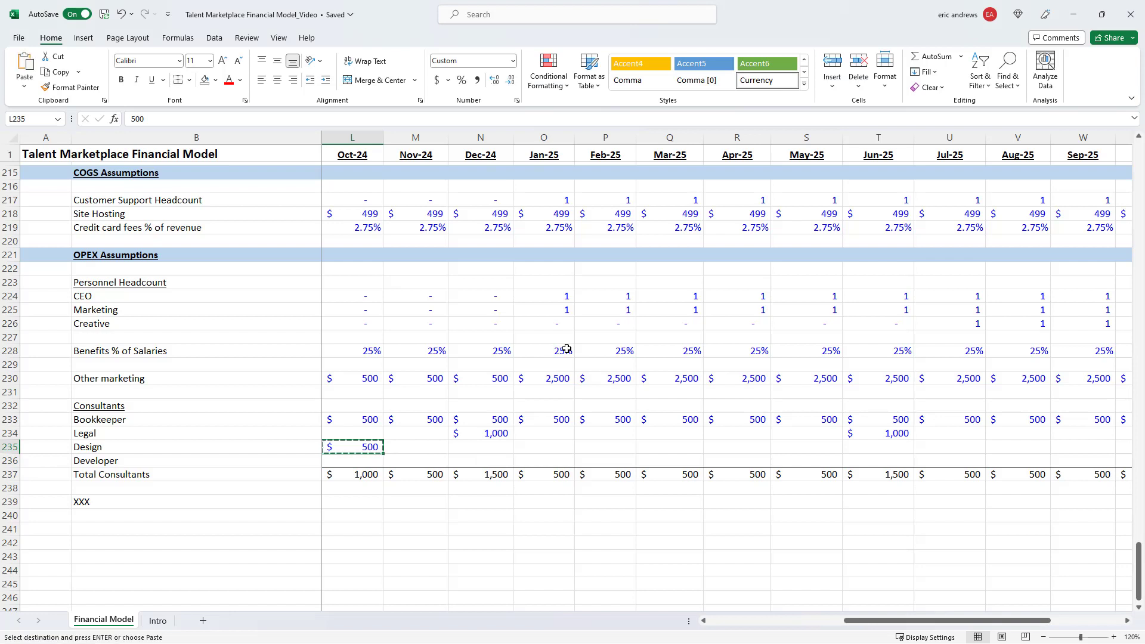
key("shift+Right")
key("shift+Right")
key("shift+Right")
key("shift+Right")
key("shift+Right")
key("shift+Right")
key("shift+Right")
key("shift+Right")
key("shift+Right")
key("shift+Right")
key("shift+Right")
key("shift+Right")
key("shift+Right")
key("shift+Right")
key("shift+Right")
key("shift+Right")
key("shift+Right")
key("shift+Right")
key("shift+Right")
key("shift+Right")
key("shift+Right")
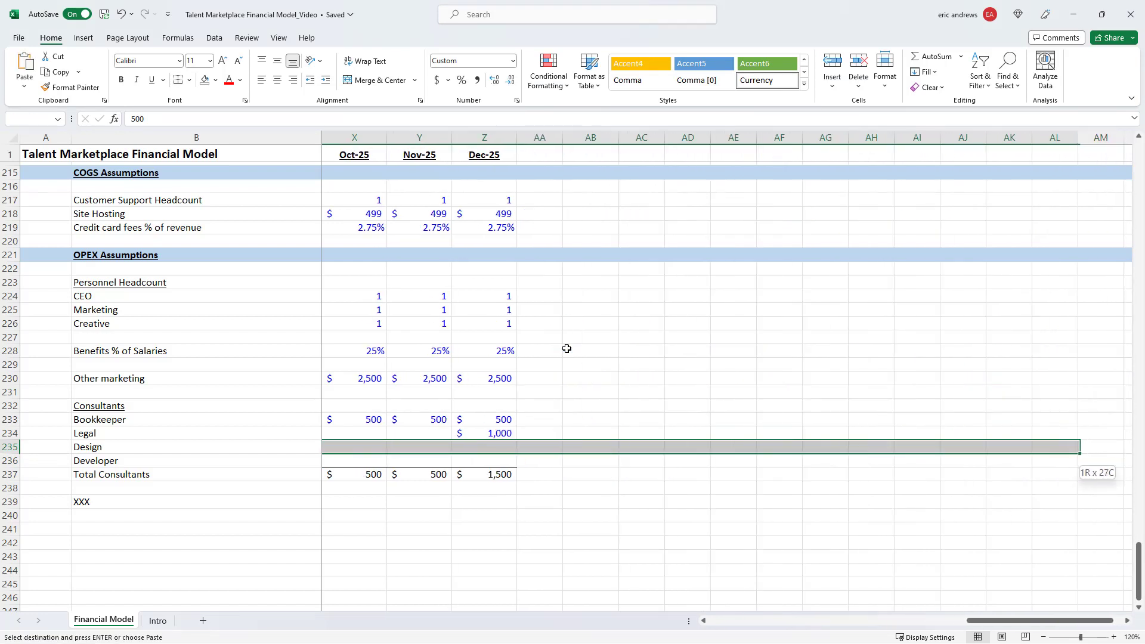
key("shift+Left")
key("shift+Left")
key("shift+Left")
key("shift+Left")
key("shift+Left")
key("shift+Left")
key("shift+Left")
key("shift+Left")
key("shift+Left")
key("ctrl+v")
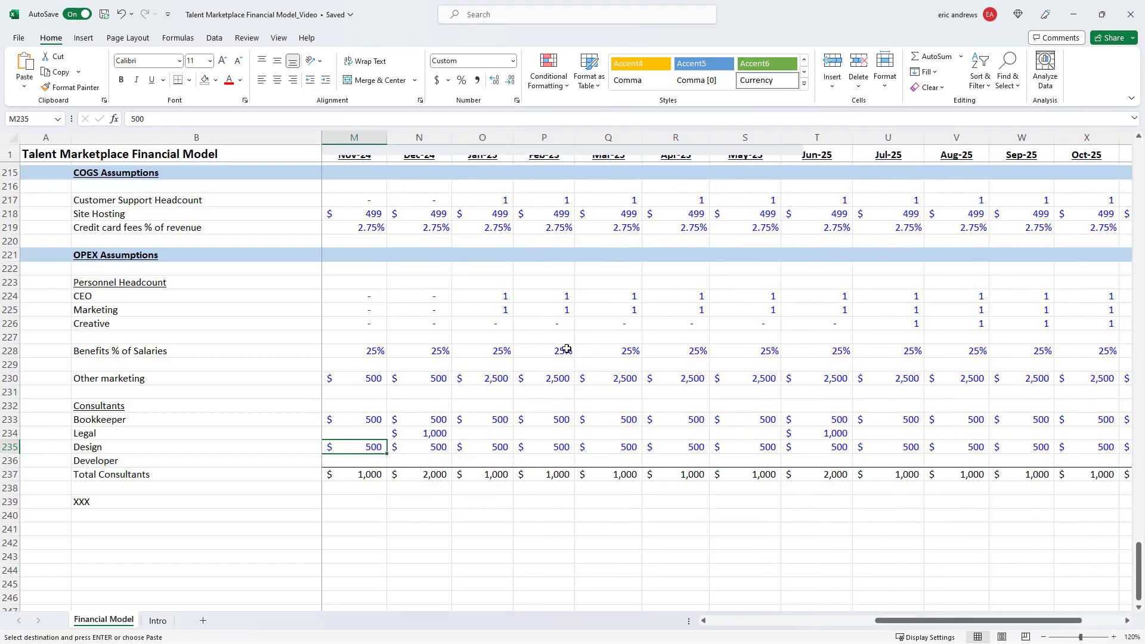
key("Right")
key("Left")
key("Escape")
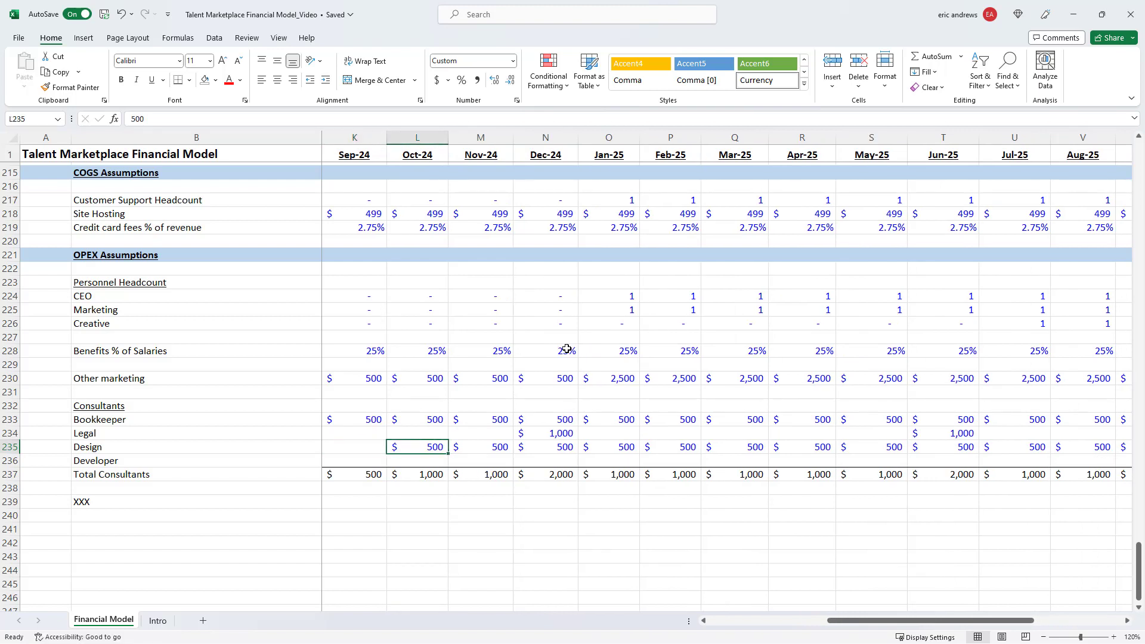
Copy the Oct-24 Design cost of 500 back across Jan-24 through Sep-24
key("ctrl+c")
key("shift+Left")
key("shift+Left")
key("shift+Left")
key("shift+Left")
key("shift+Left")
key("shift+Left")
key("shift+Left")
key("shift+Left")
key("shift+Left")
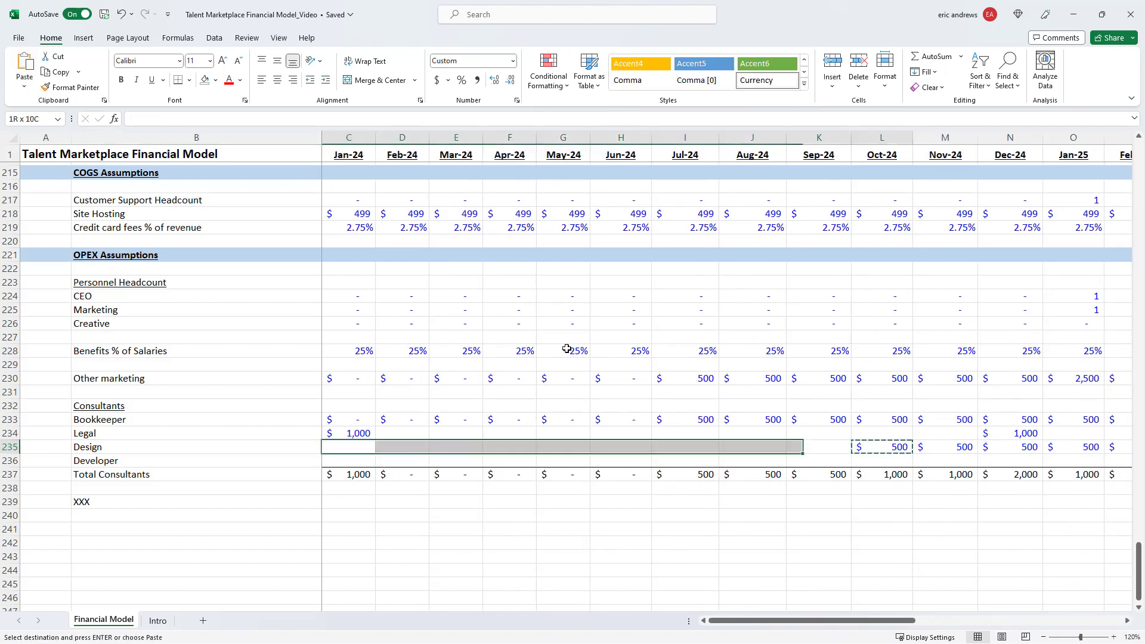
key("Return")
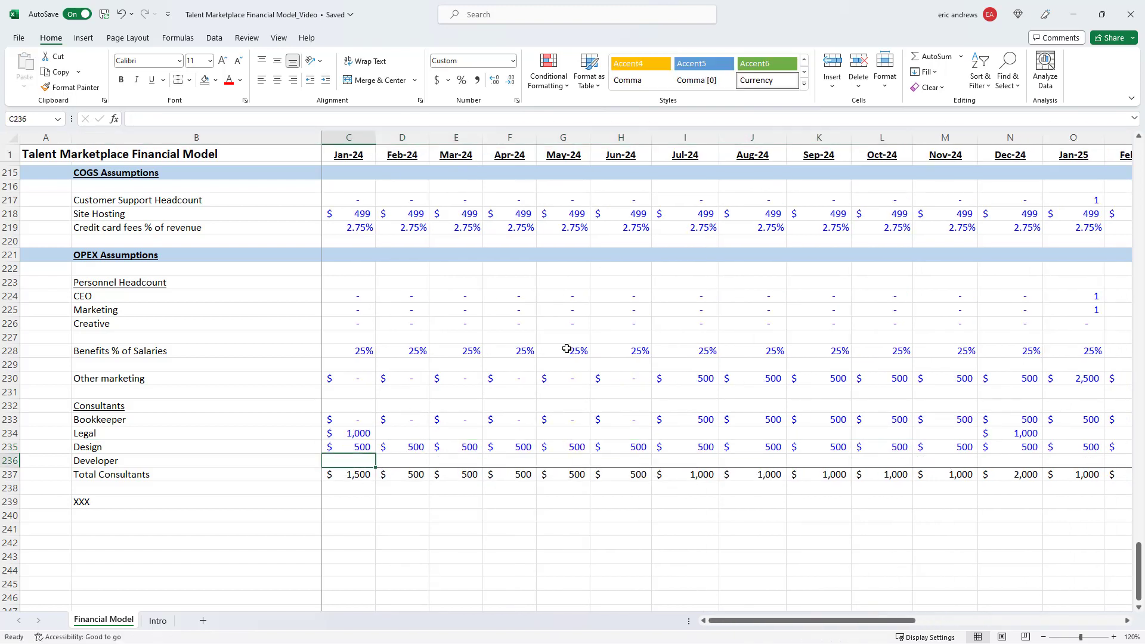
Enter 2,500 as the Developer consultant cost in Jan-25
left_click(837, 463)
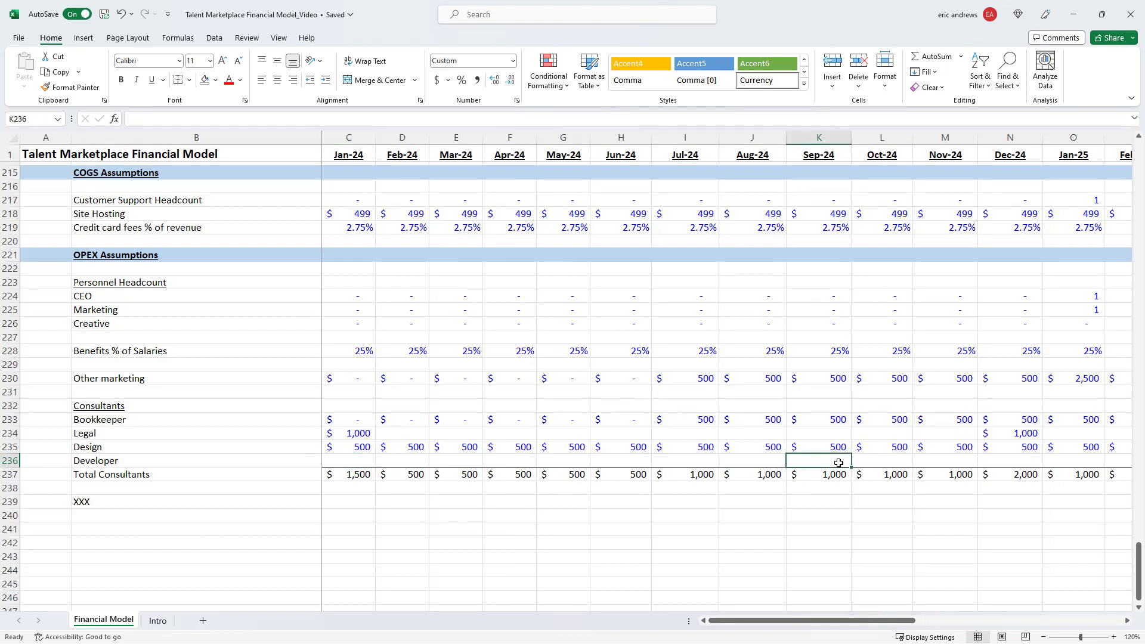
left_click(884, 463)
key("Right")
key("Right")
key("Right")
key("Right")
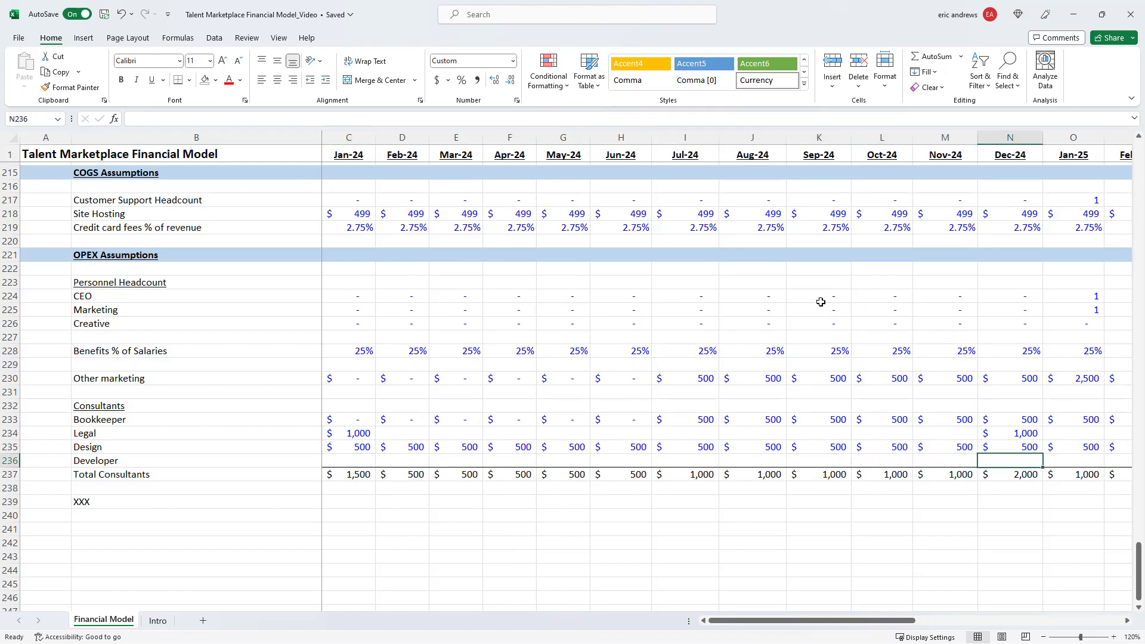
key("Left")
type("25")
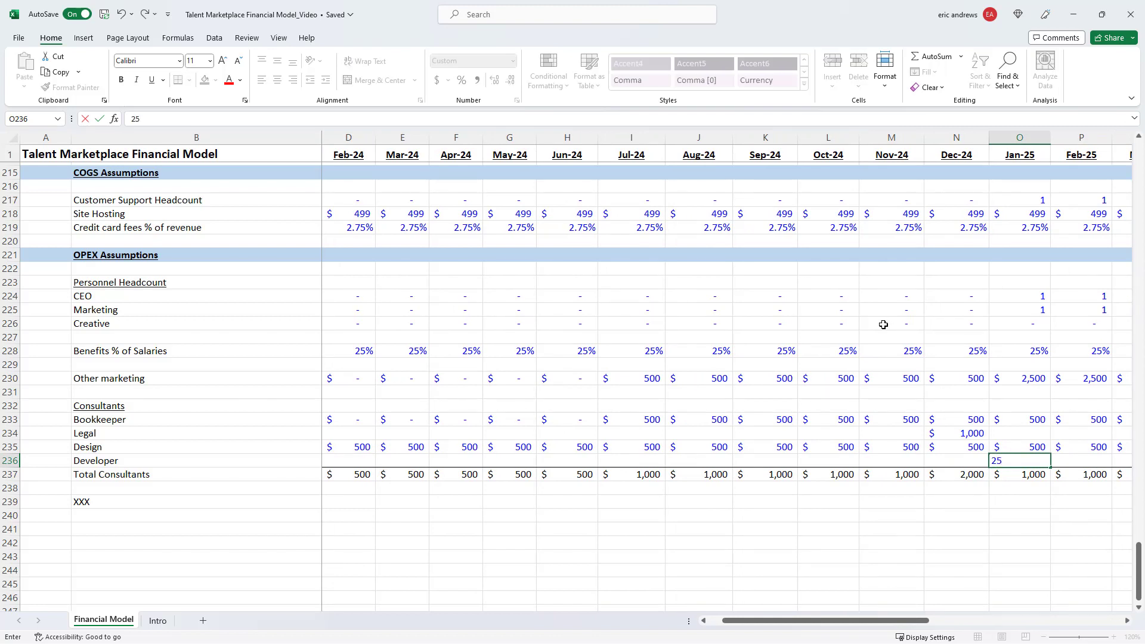
type("00")
key("ctrl+Return")
Copy the Jan-25 Developer cost of 2,500 across through Dec-25 and end the copy mode
key("ctrl+c")
key("shift+Right")
key("shift+Right")
key("shift+Right")
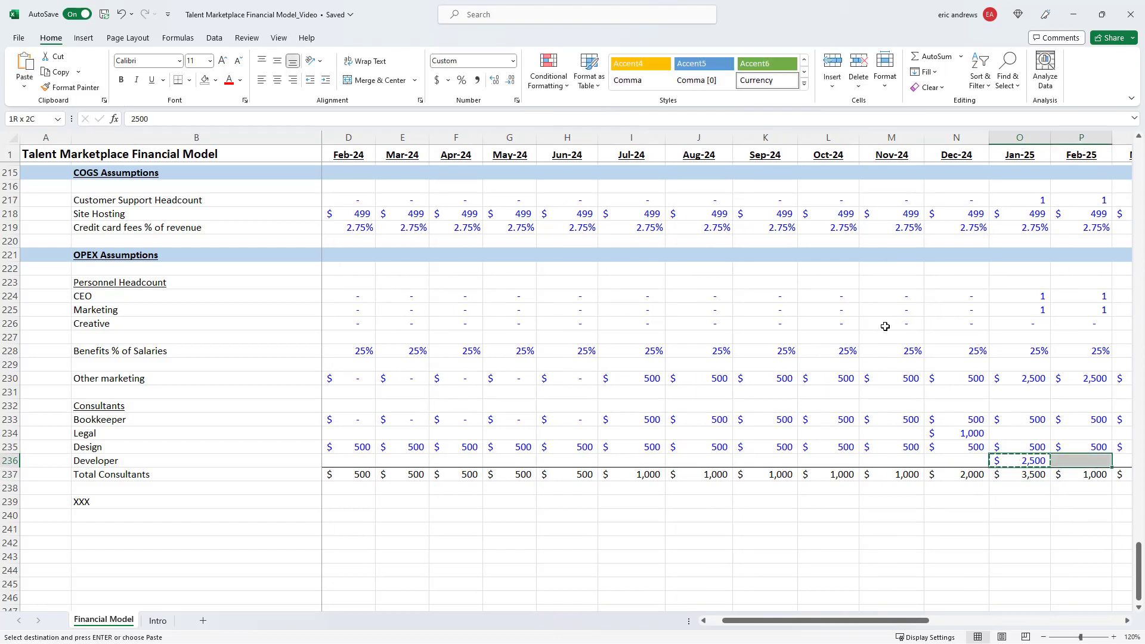
key("shift+Right")
key("shift+Right")
key("shift+Right")
key("shift+Right")
key("shift+Right")
key("shift+Right")
key("shift+Right")
key("shift+Right")
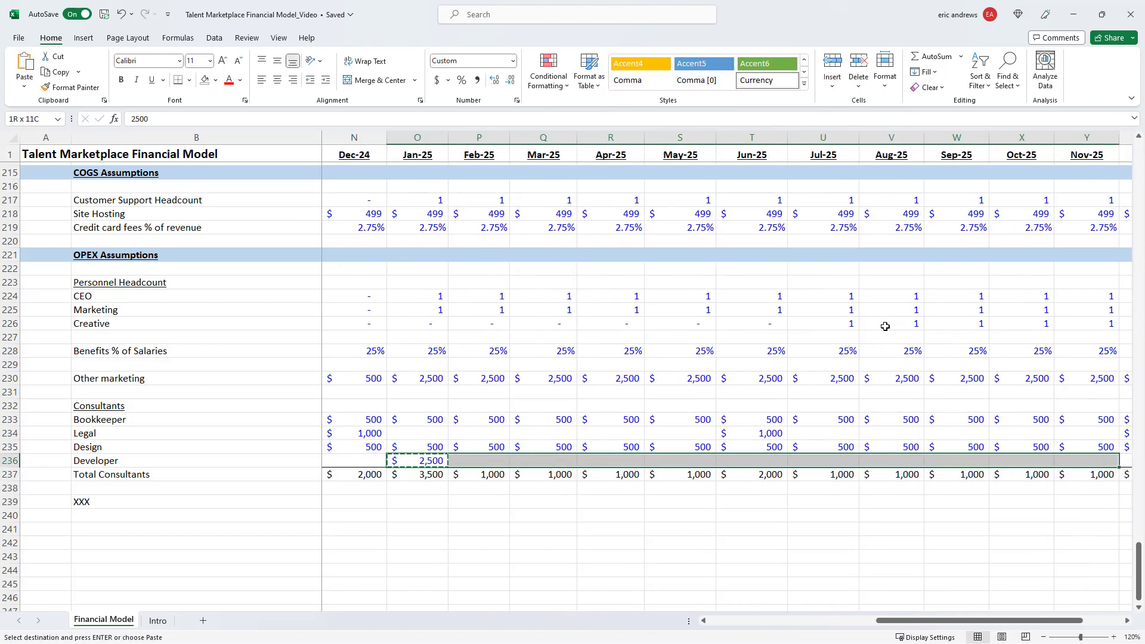
key("shift+Right")
key("shift+Left")
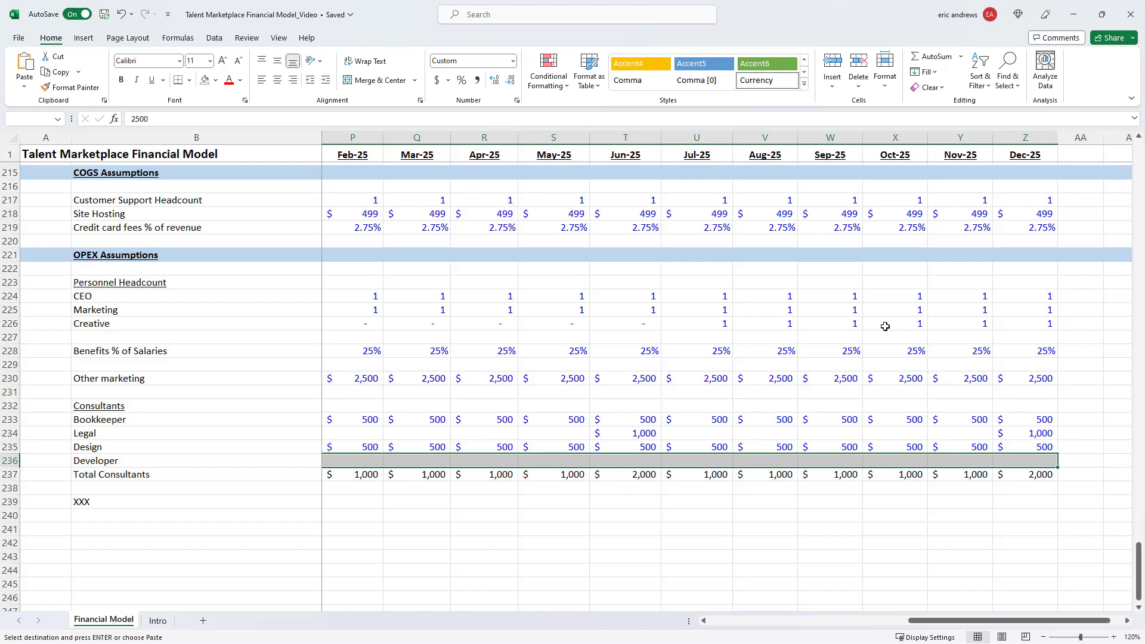
key("ctrl+v")
key("Escape")
key("Right")
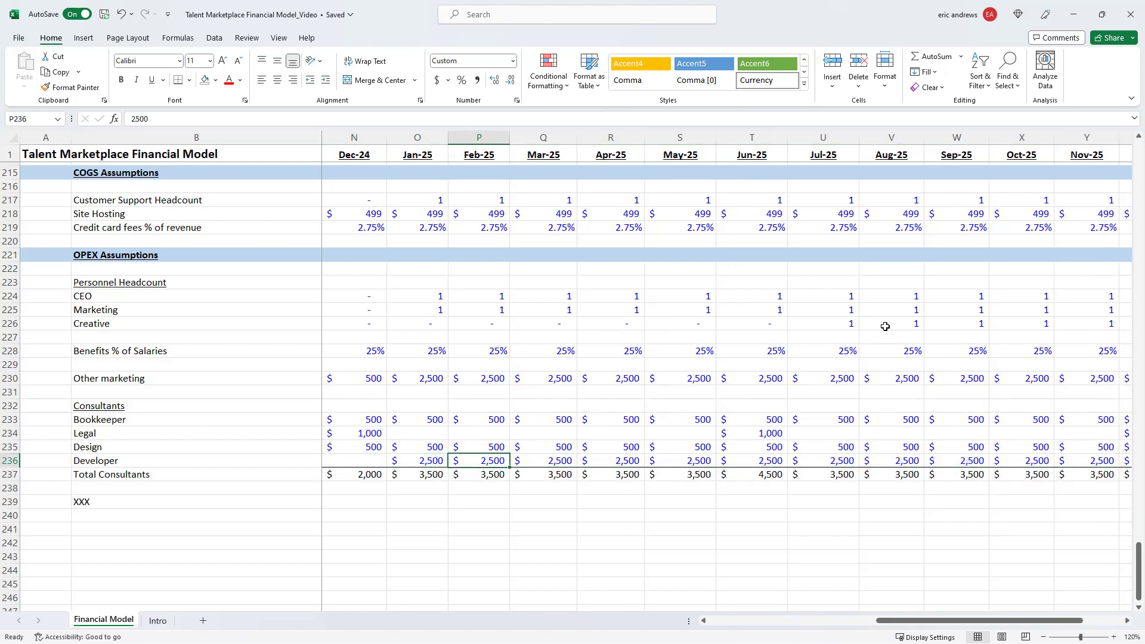
left_click(433, 463)
left_click(500, 461)
left_click(566, 463)
left_click(625, 465)
left_click(564, 458)
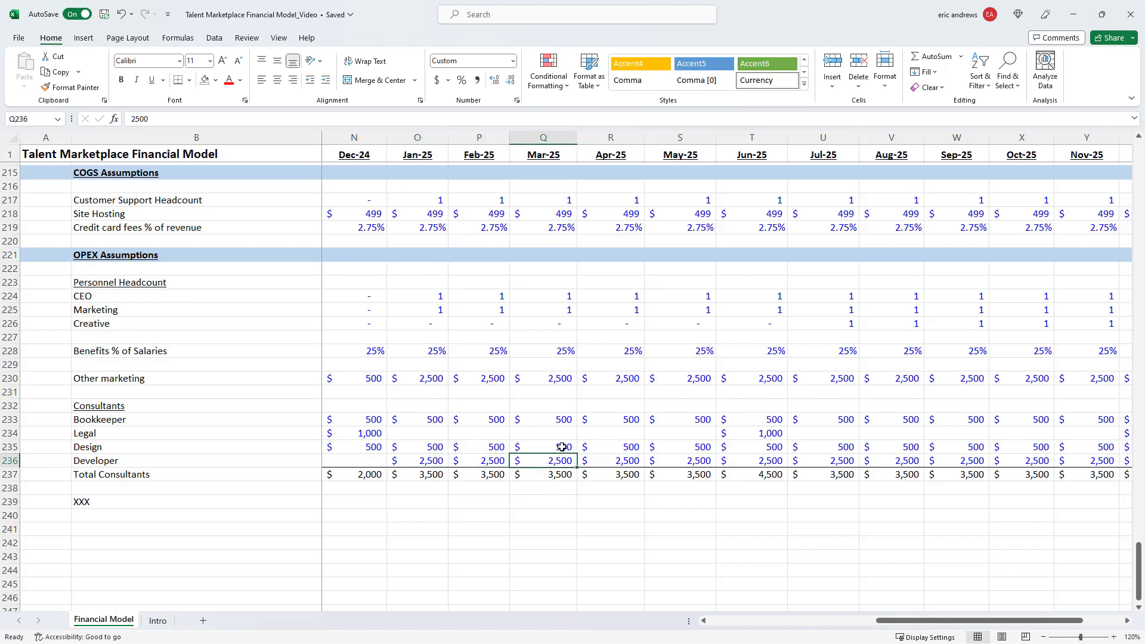
key("Left")
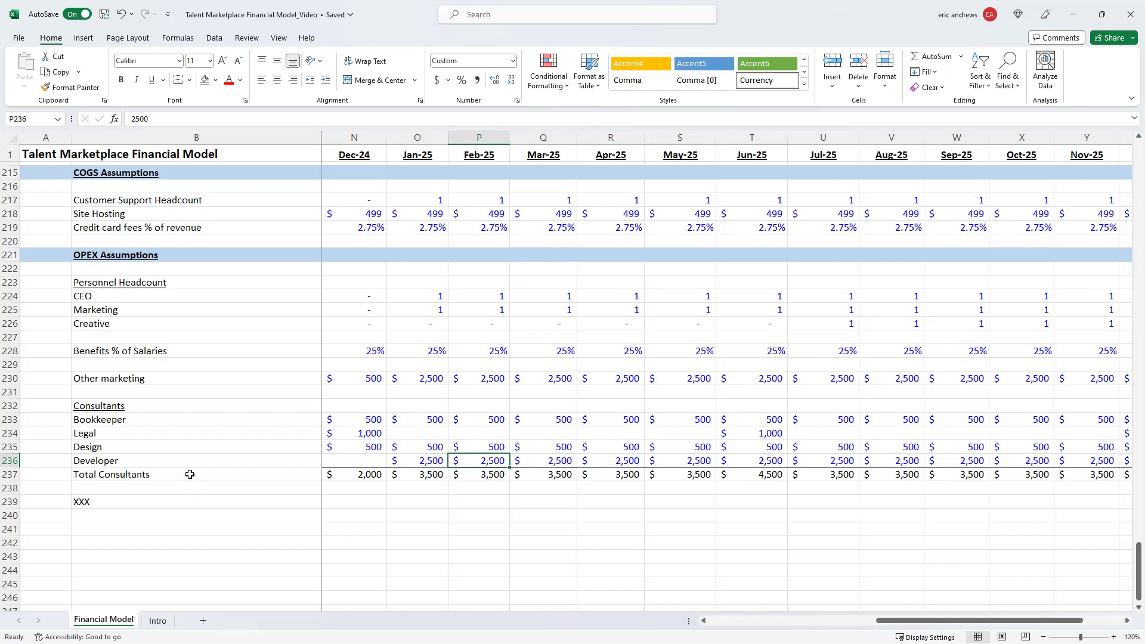
left_click(354, 476)
key("Left")
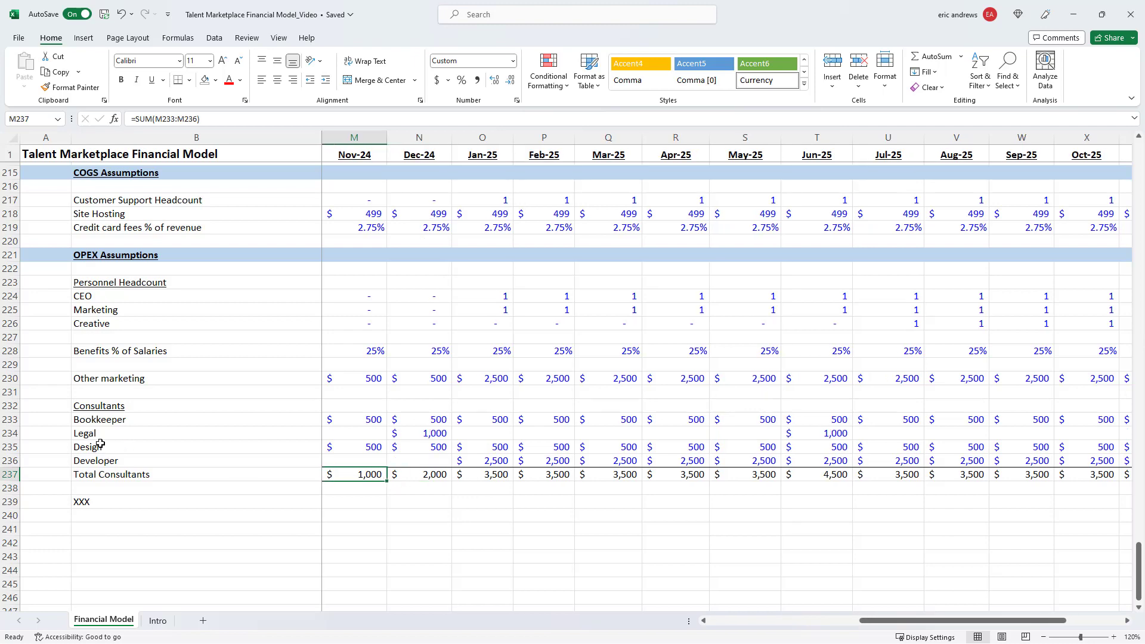
key("Right")
Replace the first two XXX placeholders under Other Expenses with the labels Other marketing and Consultants
scroll(361, 385, "up", 10)
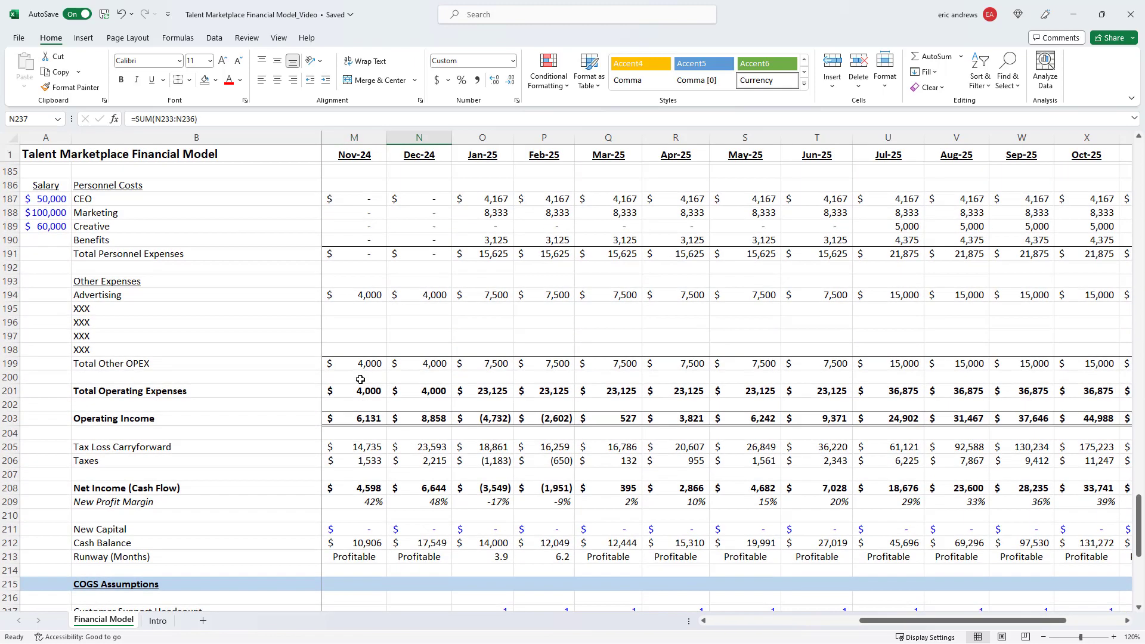
left_click(117, 310)
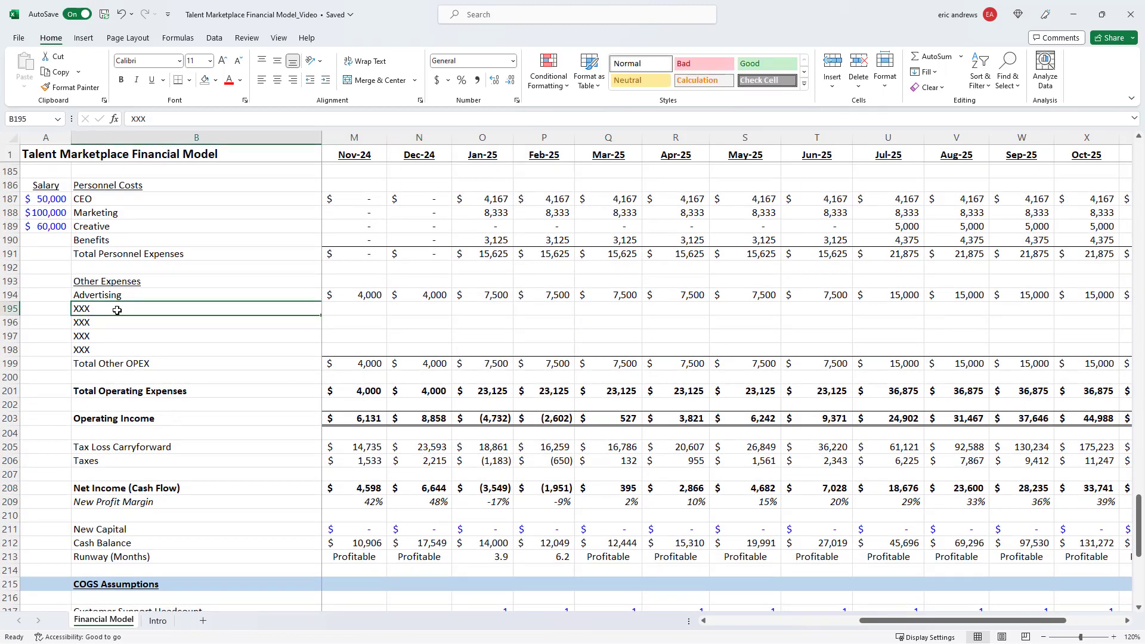
type("Other marketing")
key("Return")
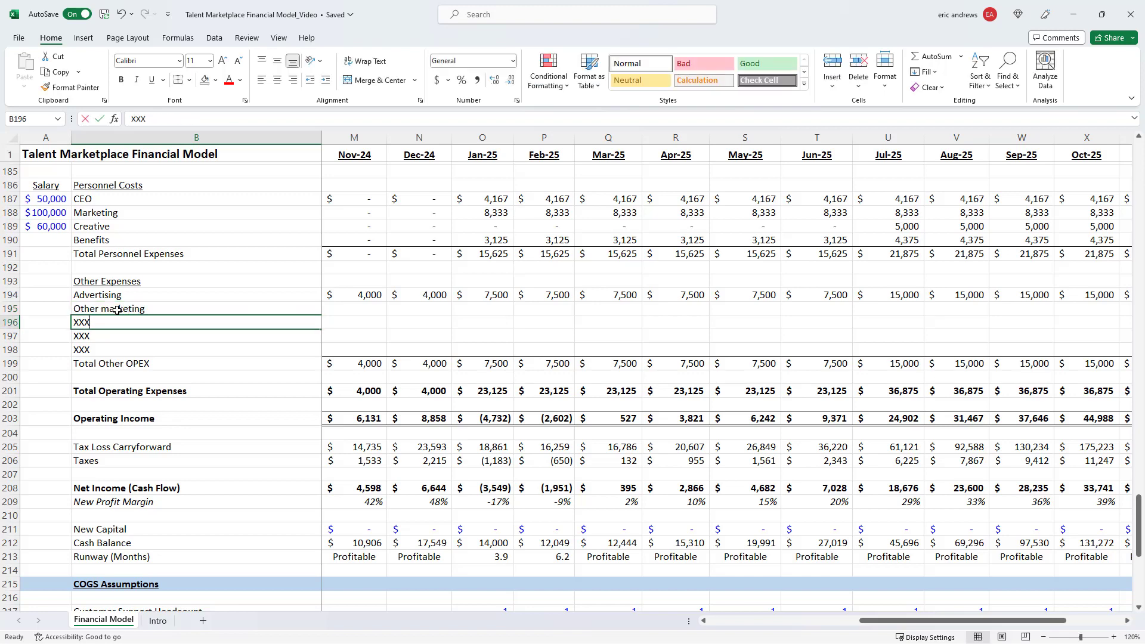
type("Consultants")
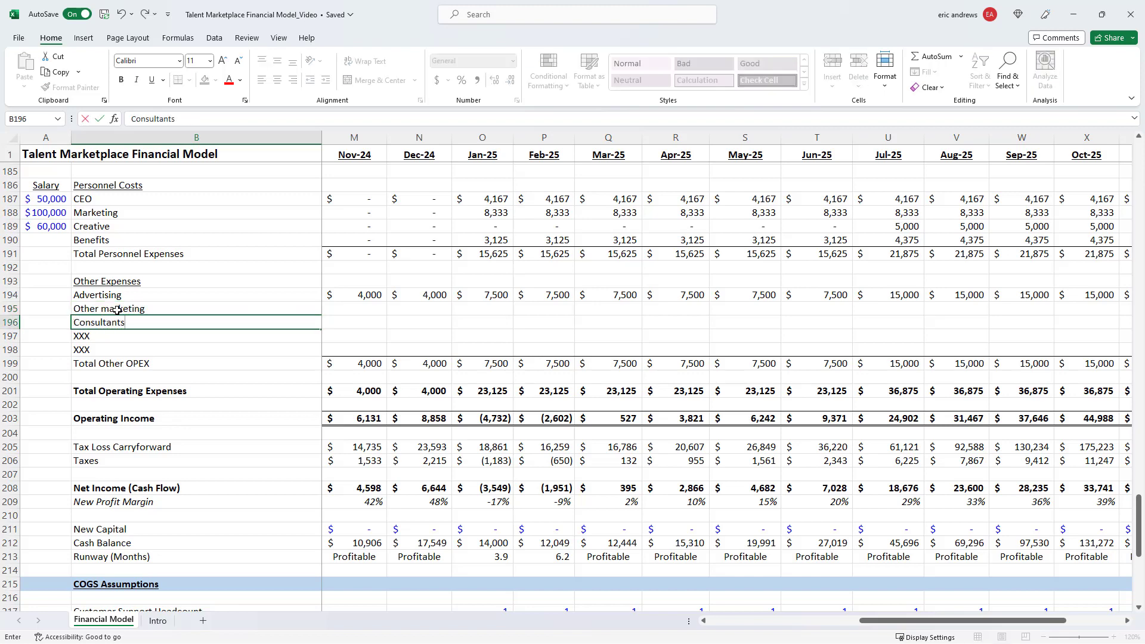
key("Return")
Link the Jan-24 Other marketing expense to the Jan-24 Other marketing amount in the OPEX assumptions
key("Up")
key("Up")
key("Right")
type("=")
scroll(371, 323, "down", 8)
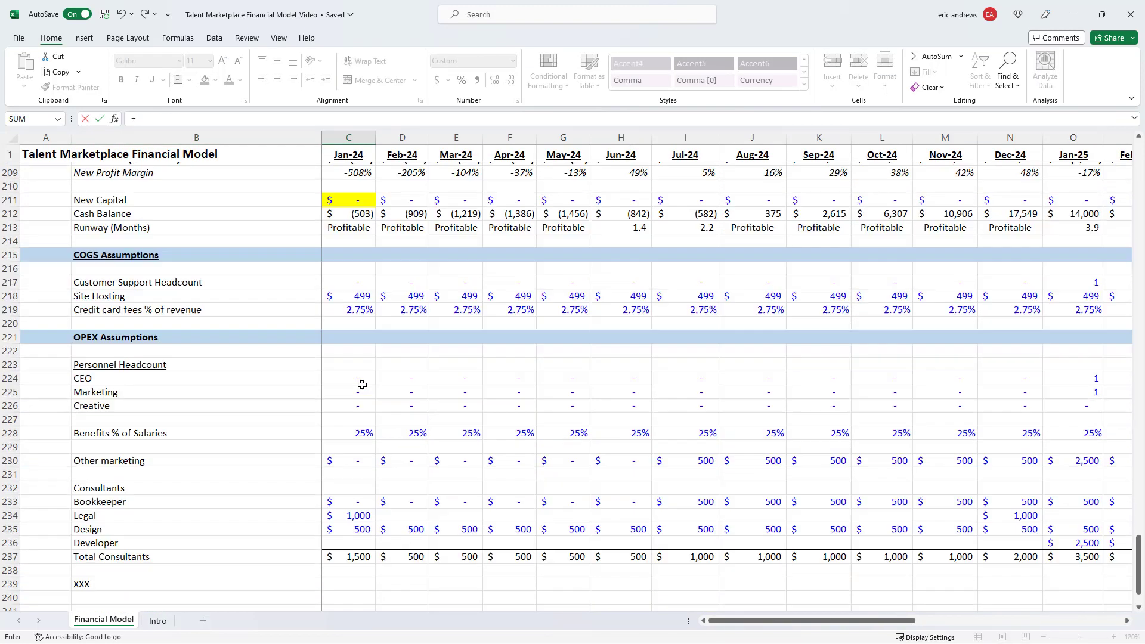
scroll(362, 384, "down", 2)
left_click(357, 385)
key("Return")
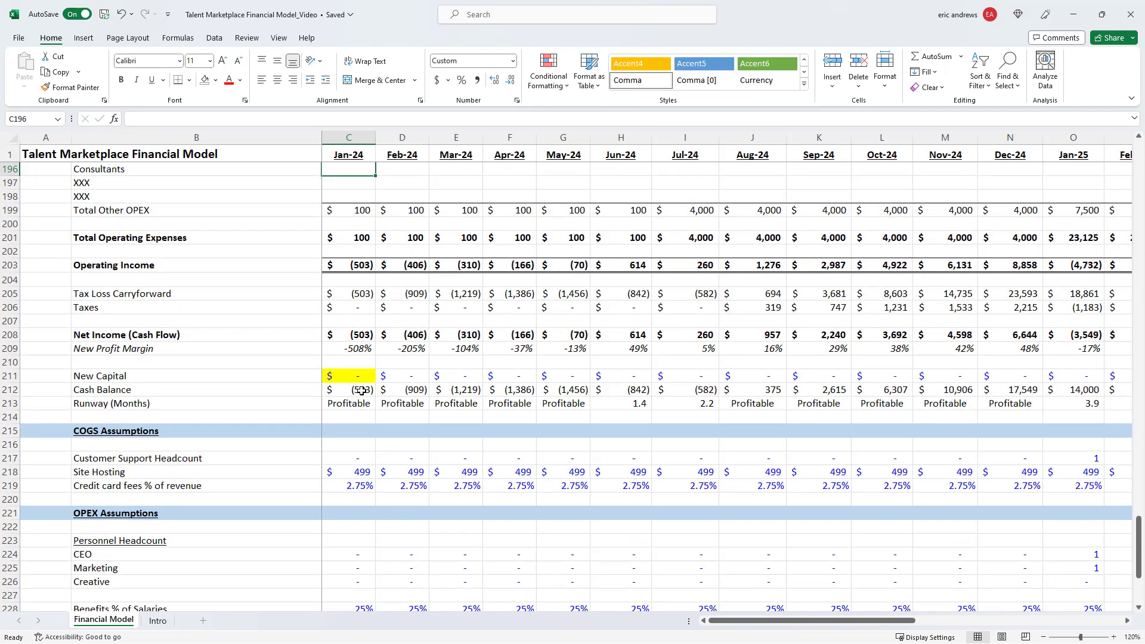
Link the Jan-24 Consultants expense to the Jan-24 Total Consultants amount in the OPEX assumptions
type("=")
scroll(350, 417, "down", 5)
left_click(346, 524)
key("Return")
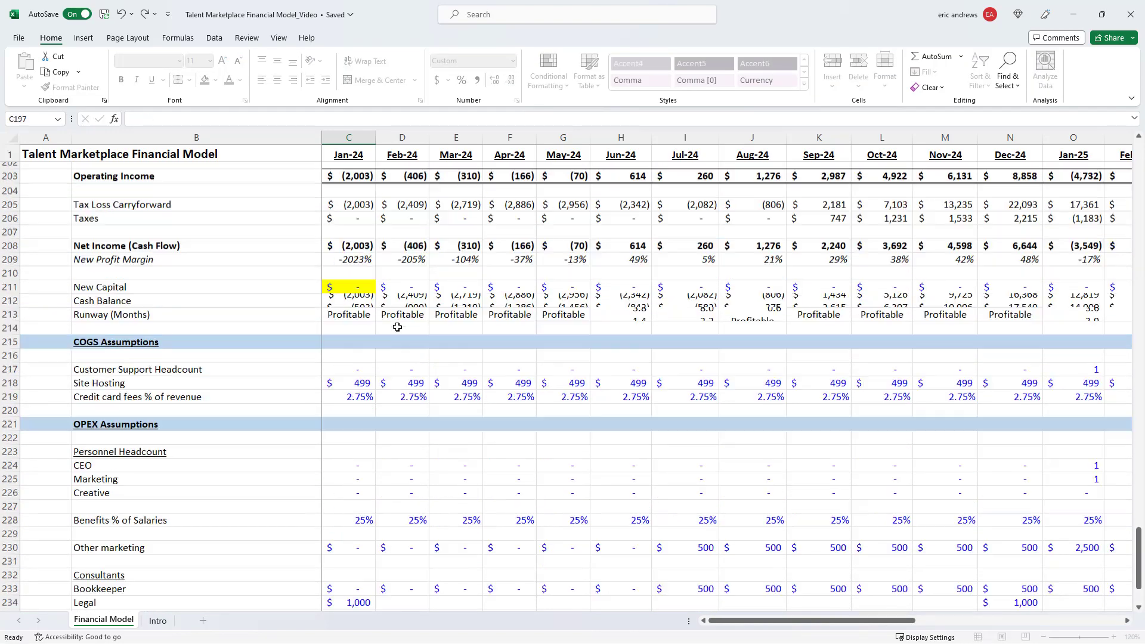
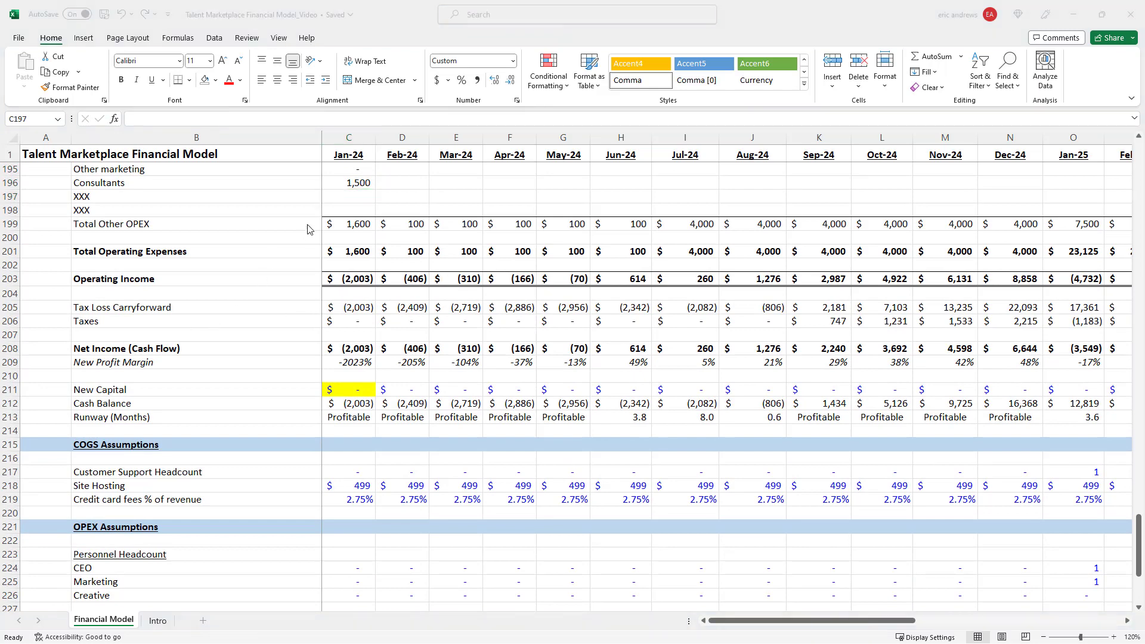
Label the remaining two placeholder rows under Other Expenses as Technology (subscriptions, etc) and Misc expenses
left_click(239, 197)
scroll(457, 274, "up", 3)
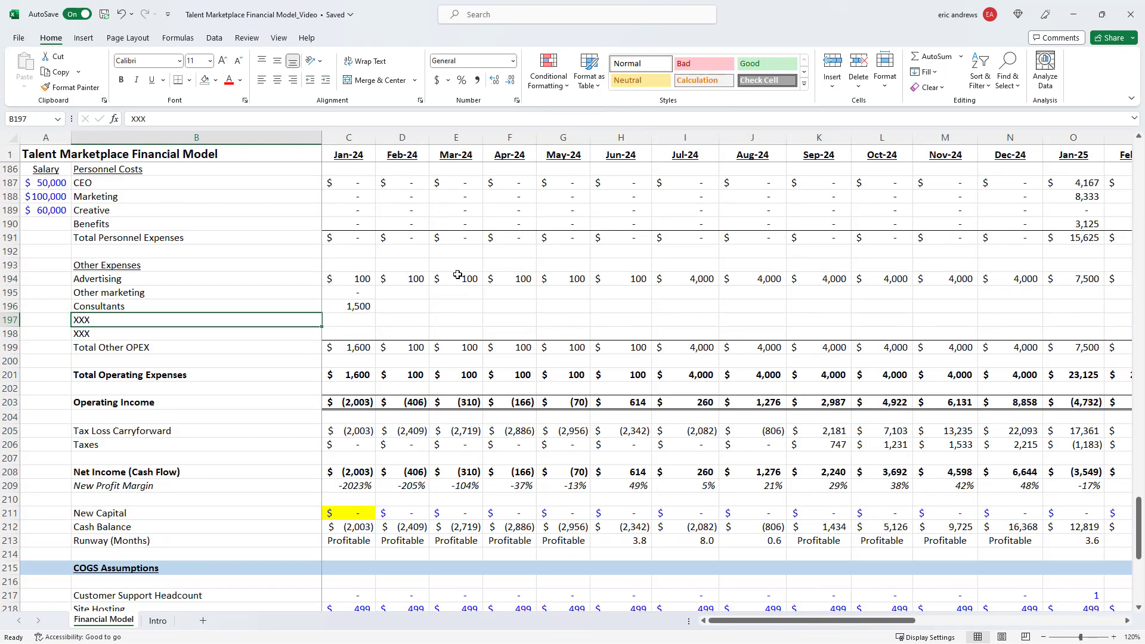
type("Technology")
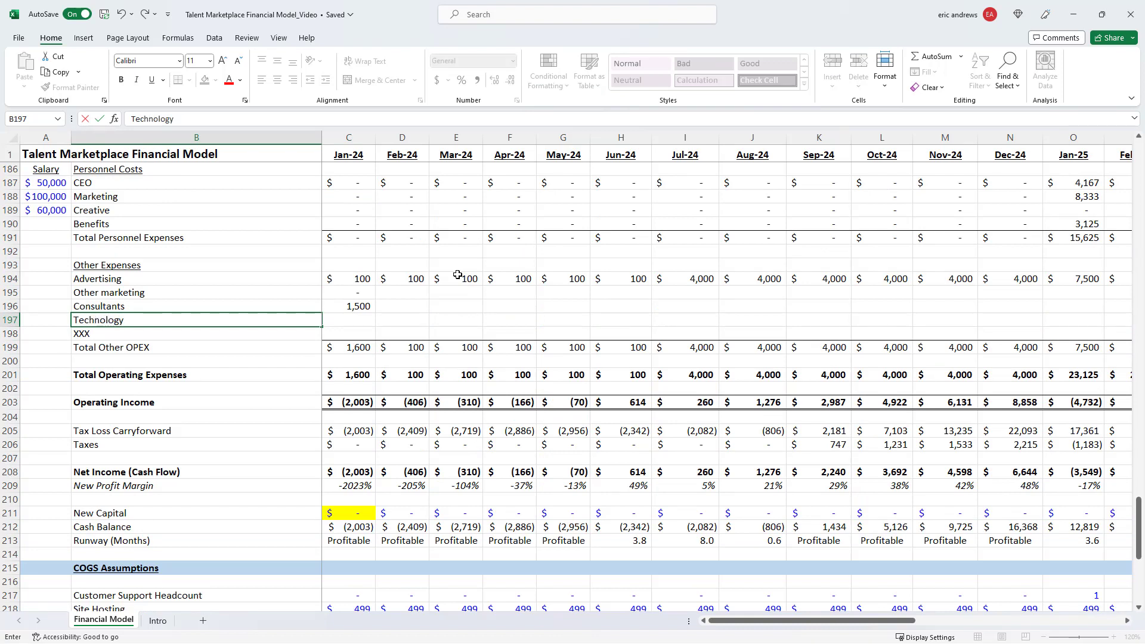
type("(subscriptions, etc")
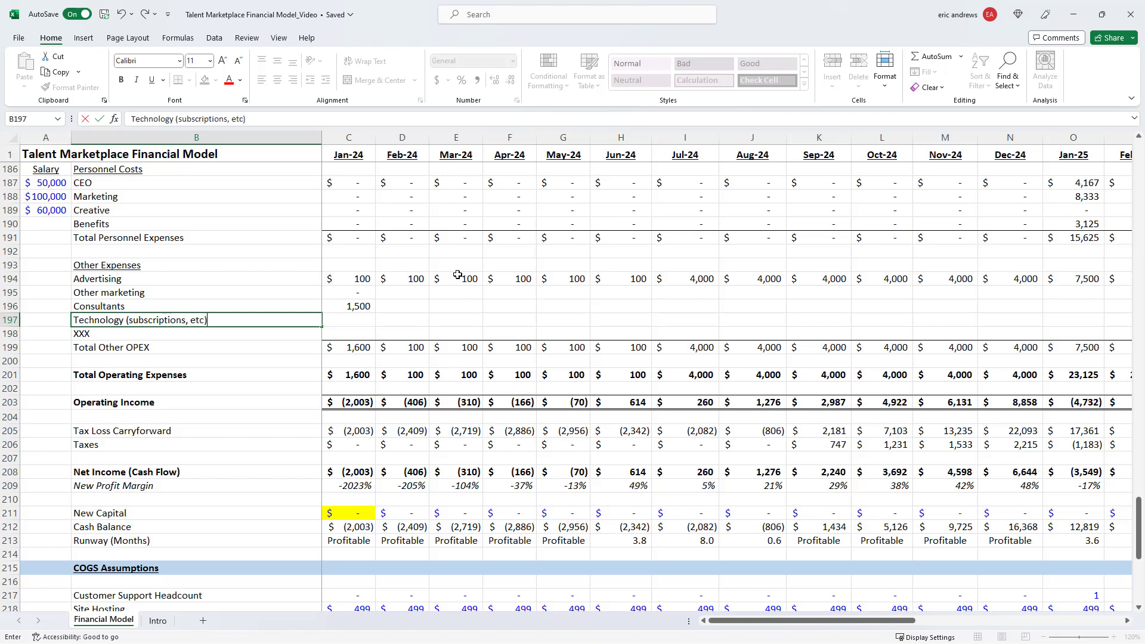
key("Return")
type("Misc. epe")
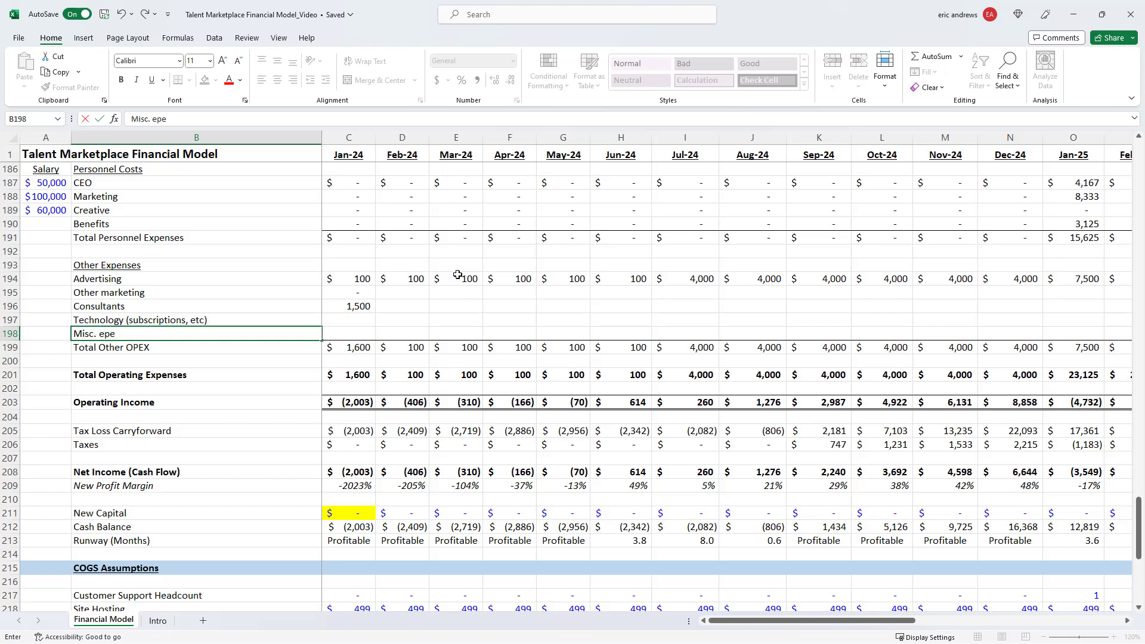
type("c ezxpenses")
key("Return")
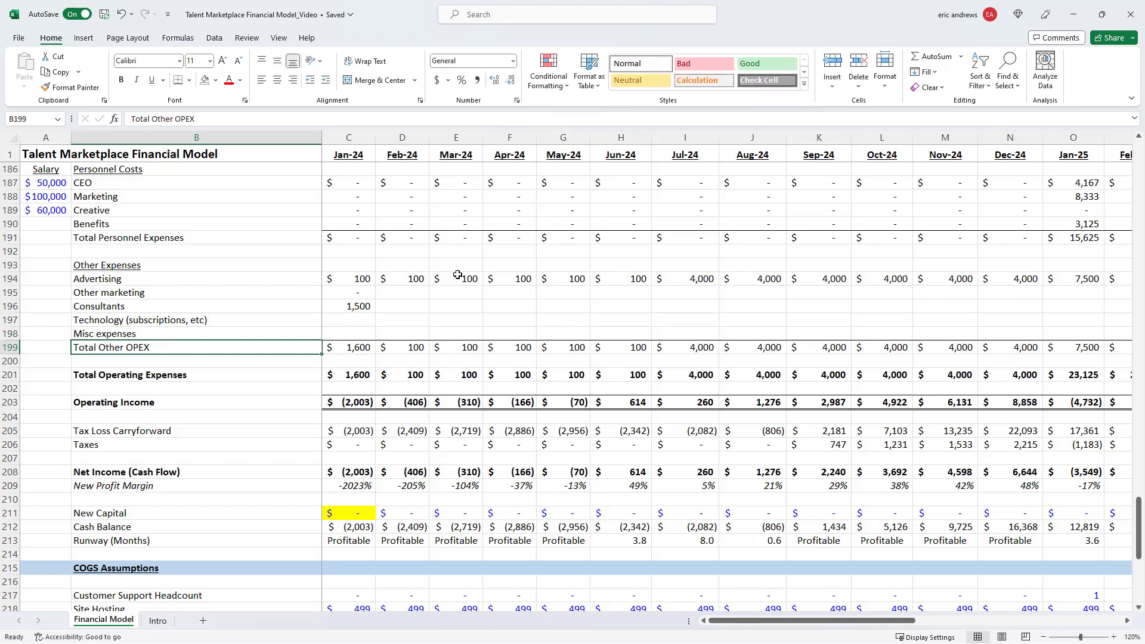
Copy the Technology (subscriptions, etc) and Misc expenses labels into the OPEX assumptions, starting at the XXX placeholder in B239
key("Up")
key("Right")
key("Up")
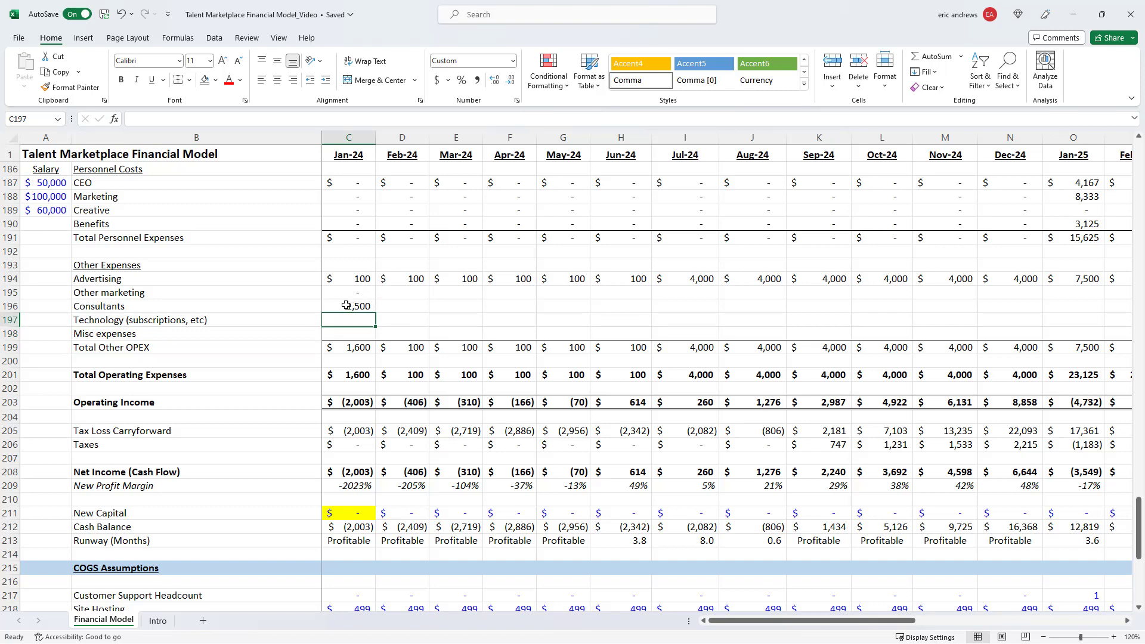
scroll(346, 306, "down", 2)
left_click_drag(179, 237, 172, 247)
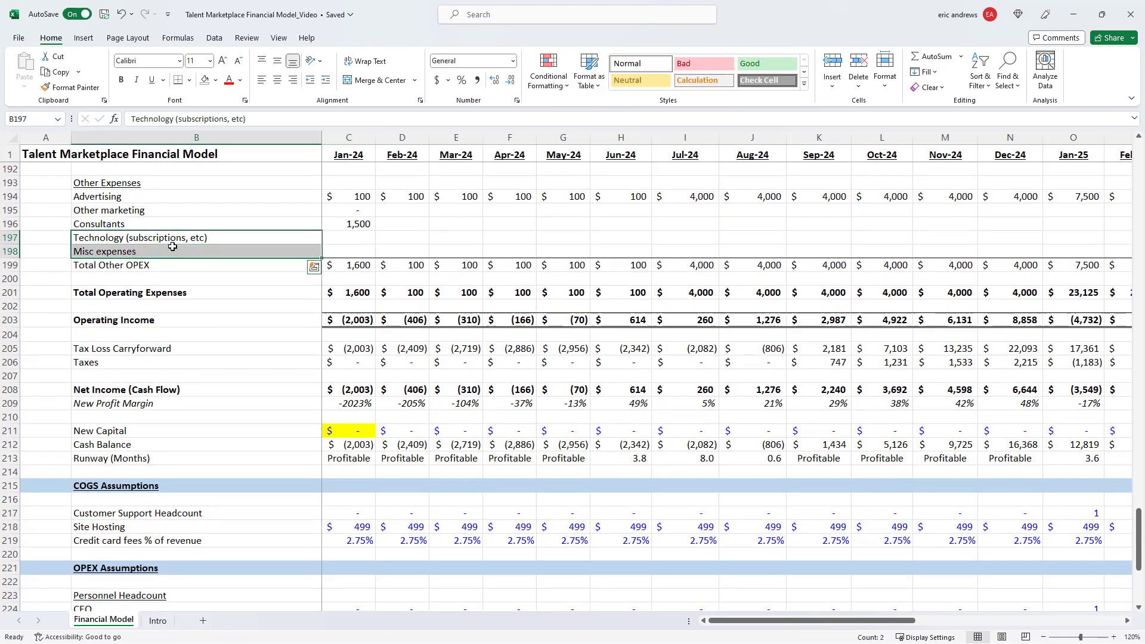
key("ctrl+c")
scroll(298, 358, "down", 10)
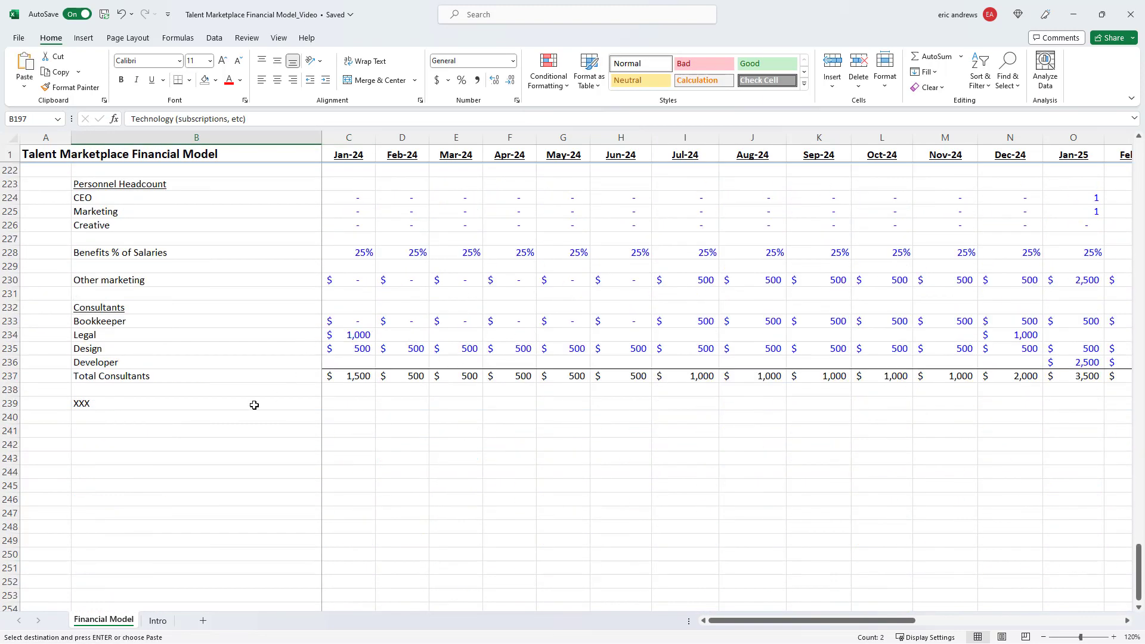
left_click(146, 404)
key("ctrl+v")
key("Right")
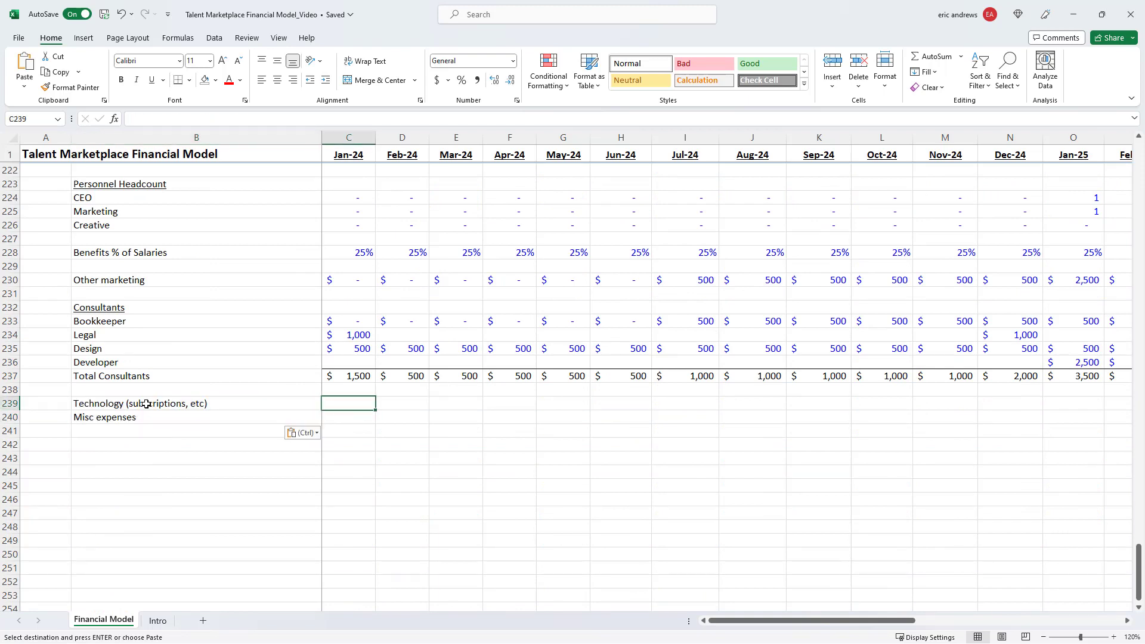
Enter 250 as the Jan-24 Technology (subscriptions, etc) assumption
key("alt+Tab")
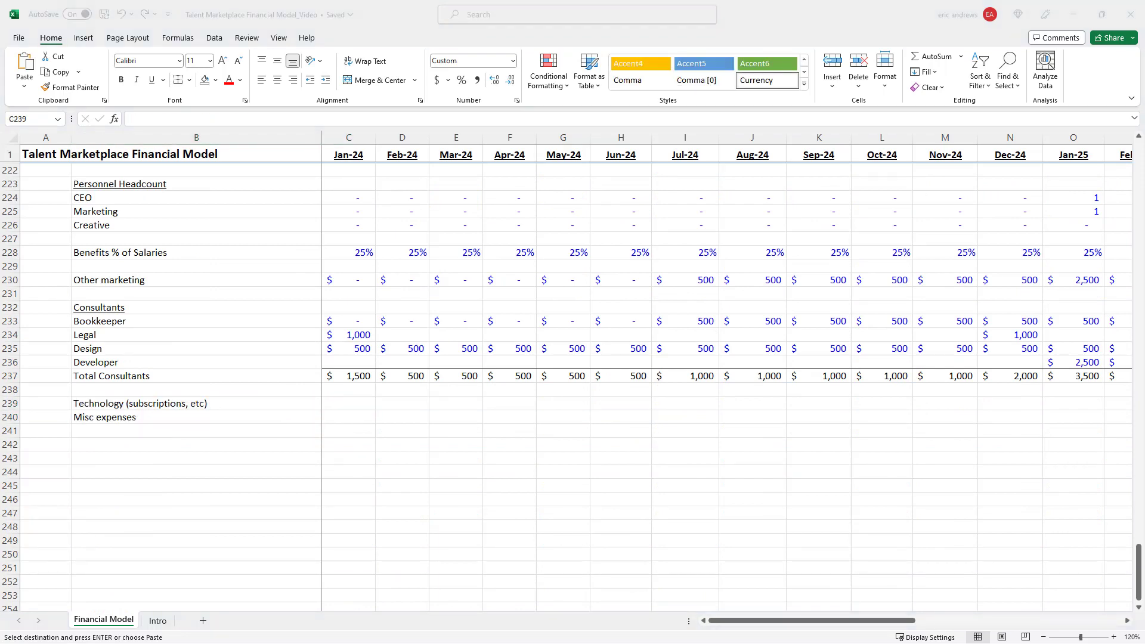
key("alt+Tab")
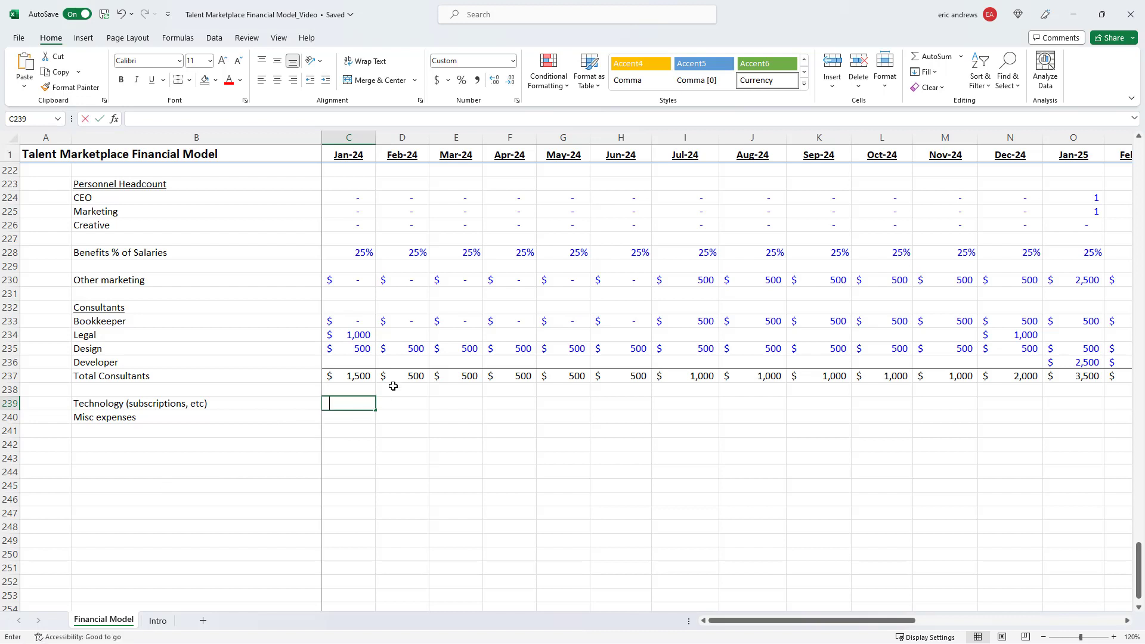
type("250")
key("Return")
key("Up")
Copy the Jan-24 Technology cost of 250 across Feb-24 through Dec-24
key("ctrl+c")
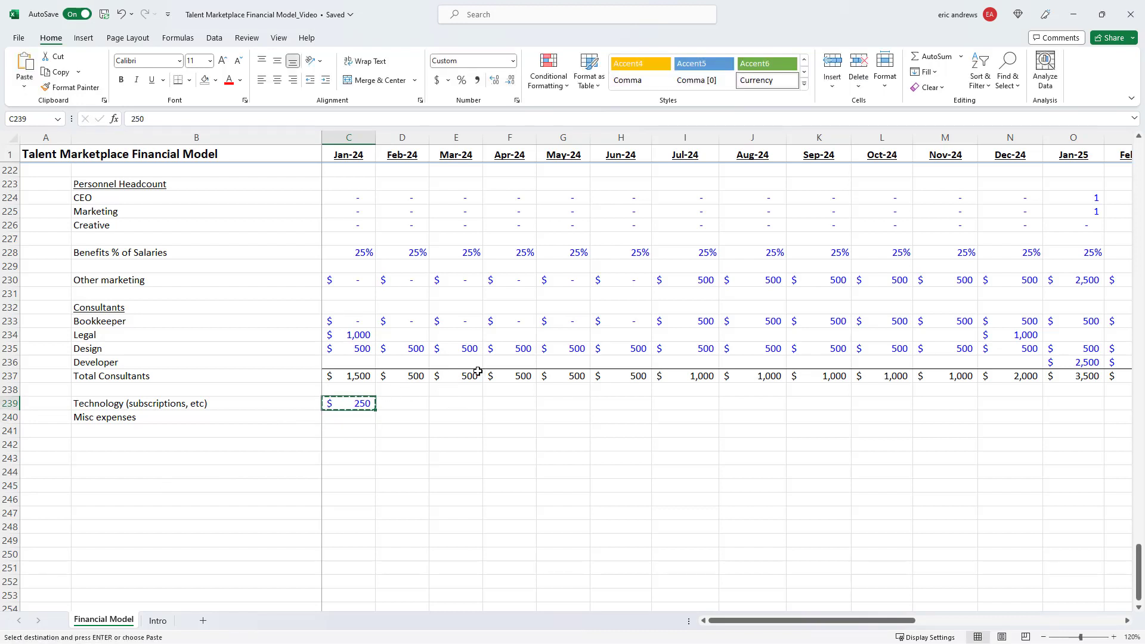
key("shift+Right")
key("shift+Right")
key("shift+Right")
key("shift+Right")
key("shift+Right")
key("shift+Right")
key("shift+Right")
key("shift+Right")
key("shift+Right")
key("shift+Right")
key("shift+Right")
key("shift+Right")
key("shift+Right")
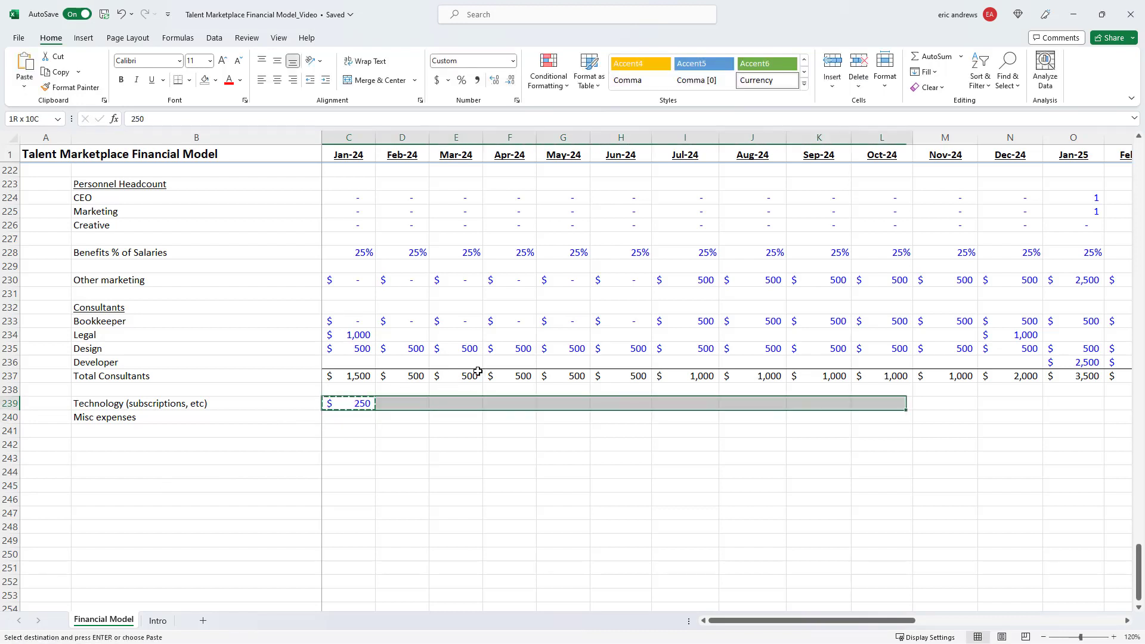
key("shift+Left")
key("shift+Left")
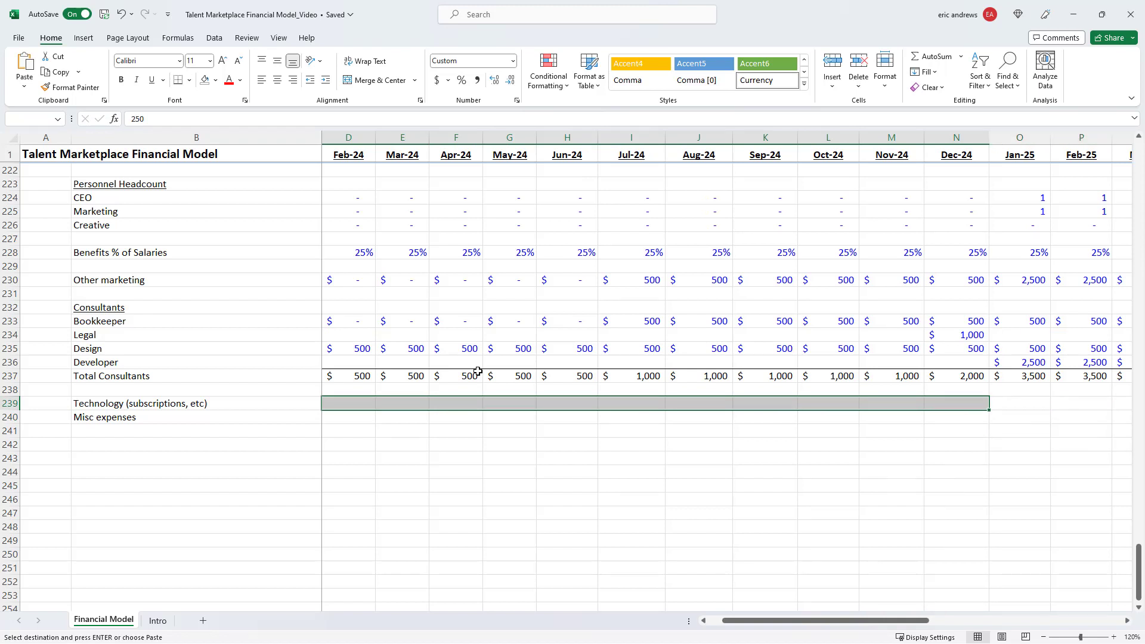
key("ctrl+v")
Set the Jan-25 Technology (subscriptions, etc) assumption to 1,500, keeping the currency format of the Dec-24 cell
key("Right")
key("Right")
key("Right")
key("Right")
key("Right")
key("Right")
key("Right")
key("Right")
key("Right")
key("Right")
key("Right")
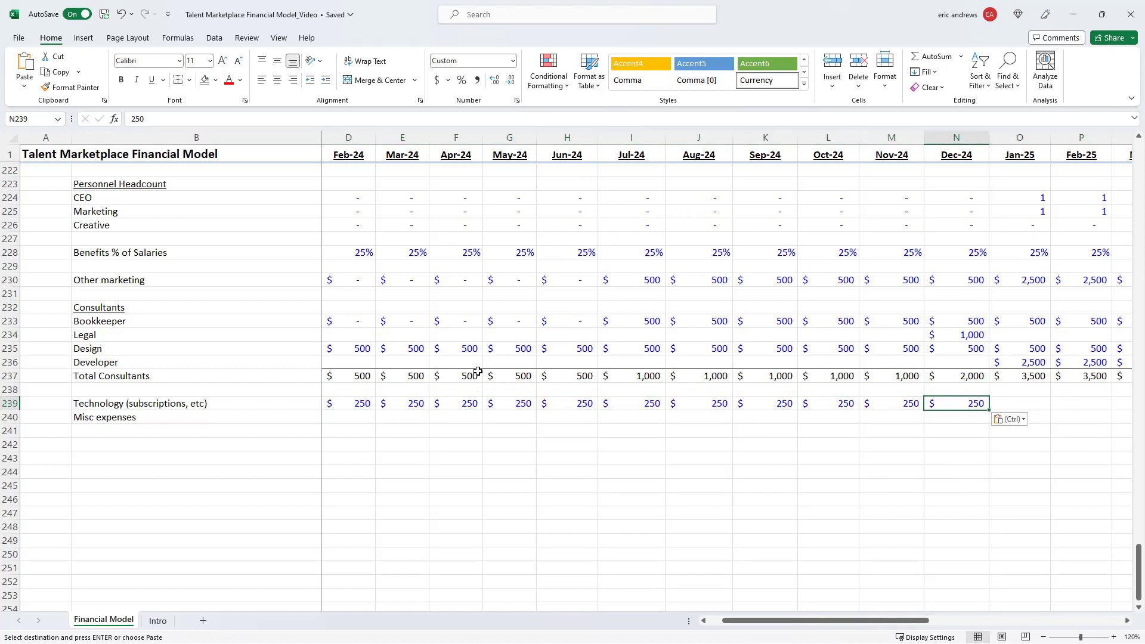
key("ctrl+c")
key("Right")
key("ctrl+v")
type("150")
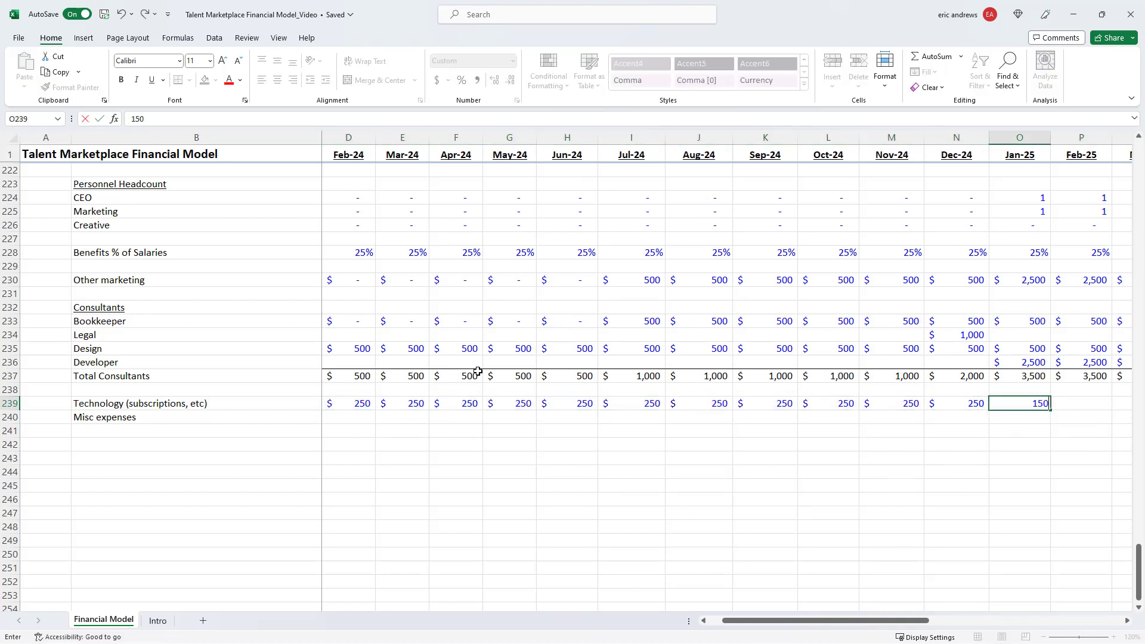
key("ctrl+Return")
Copy the Jan-25 Technology (subscriptions, etc) assumption of 1,500 across Feb-25 through Dec-25
key("ctrl+c")
key("shift+Right")
key("shift+Right")
key("shift+Right")
key("shift+Right")
key("shift+Right")
key("shift+Right")
key("shift+Right")
key("shift+Right")
key("shift+Right")
key("shift+Right")
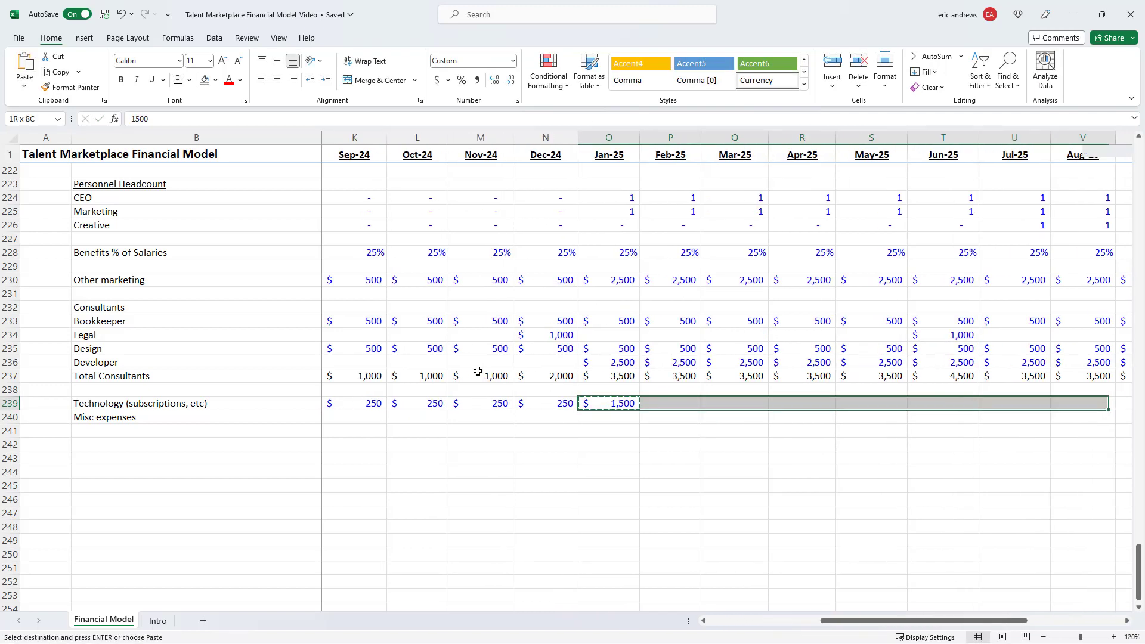
key("shift+Right")
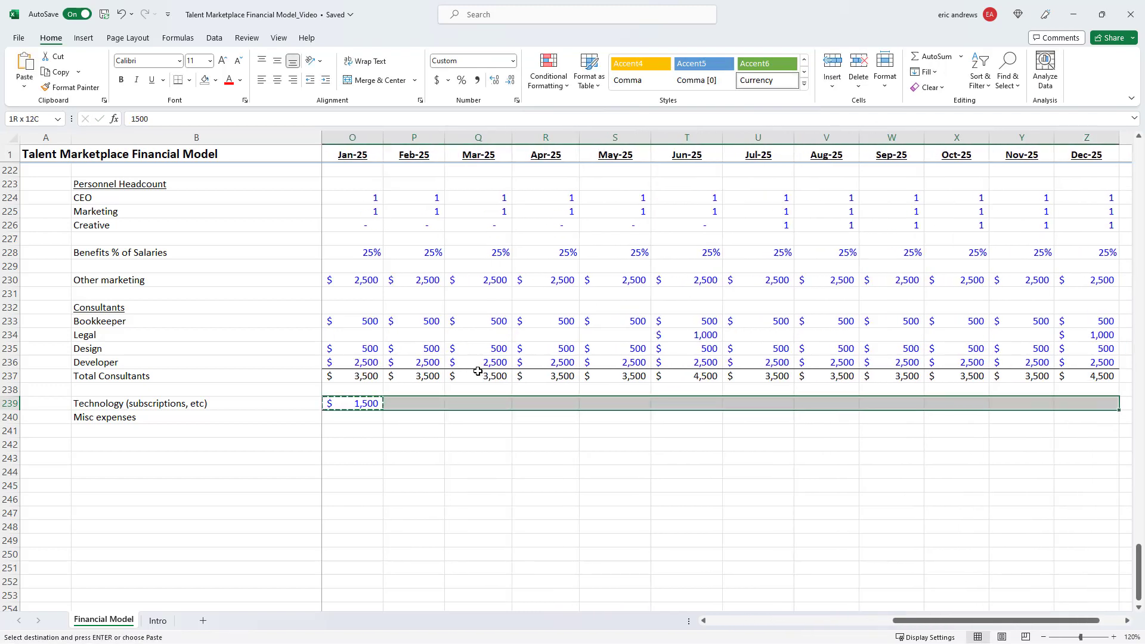
key("ctrl+v")
key("Left")
key("Escape")
Enter 500 as the Jan-24 Misc expenses assumption in C240
key("Down")
key("Left")
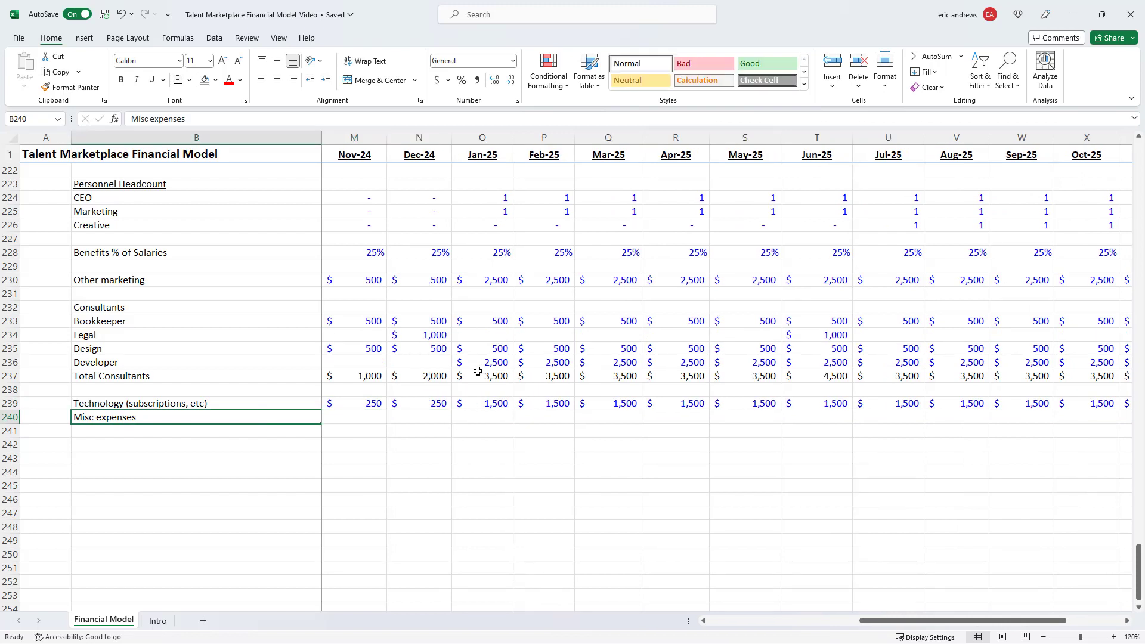
key("Left")
key("Left")
key("Left")
key("Left")
key("Left")
key("Left")
key("Left")
key("Left")
key("Left")
key("Left")
type("5")
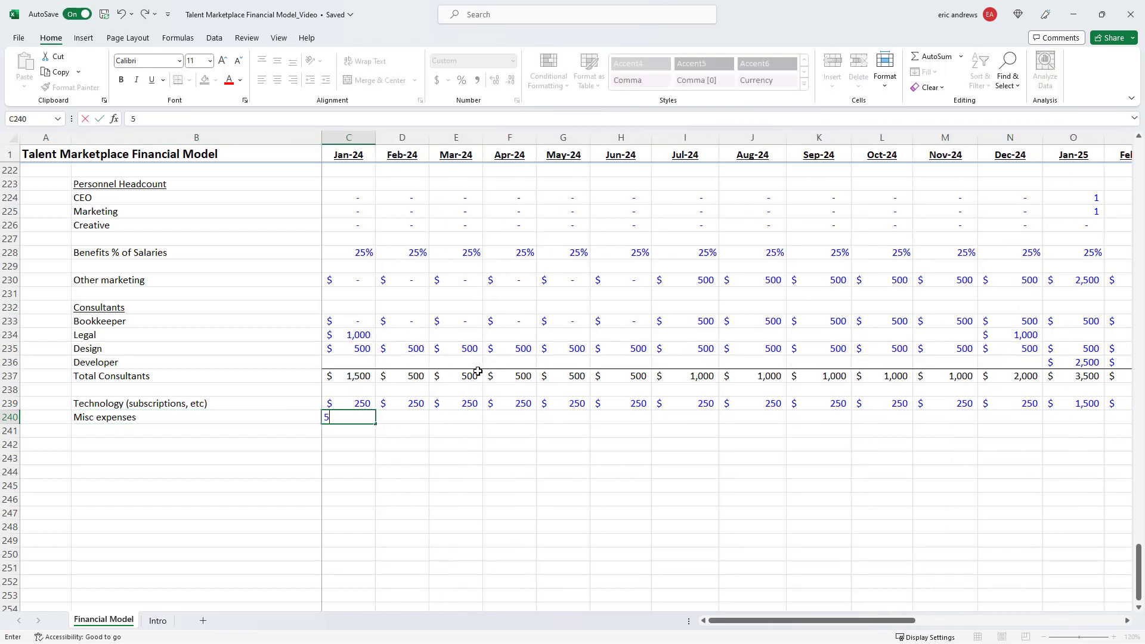
key("ctrl+Return")
Copy the Jan-24 Misc expenses amount of 500 across Feb-24 through Dec-24
key("ctrl+c")
key("shift+Right")
key("shift+Right")
key("shift+Right")
key("shift+Right")
key("shift+Right")
key("shift+Right")
key("shift+Right")
key("shift+Right")
key("shift+Right")
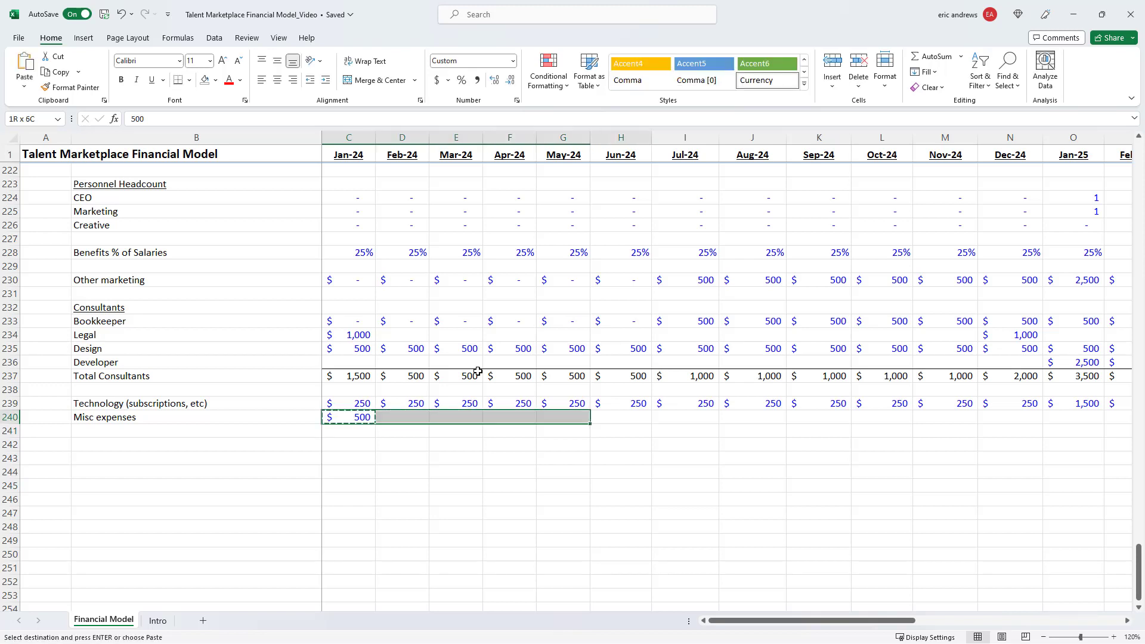
key("shift+Right")
key("shift+Right")
key("ctrl+v")
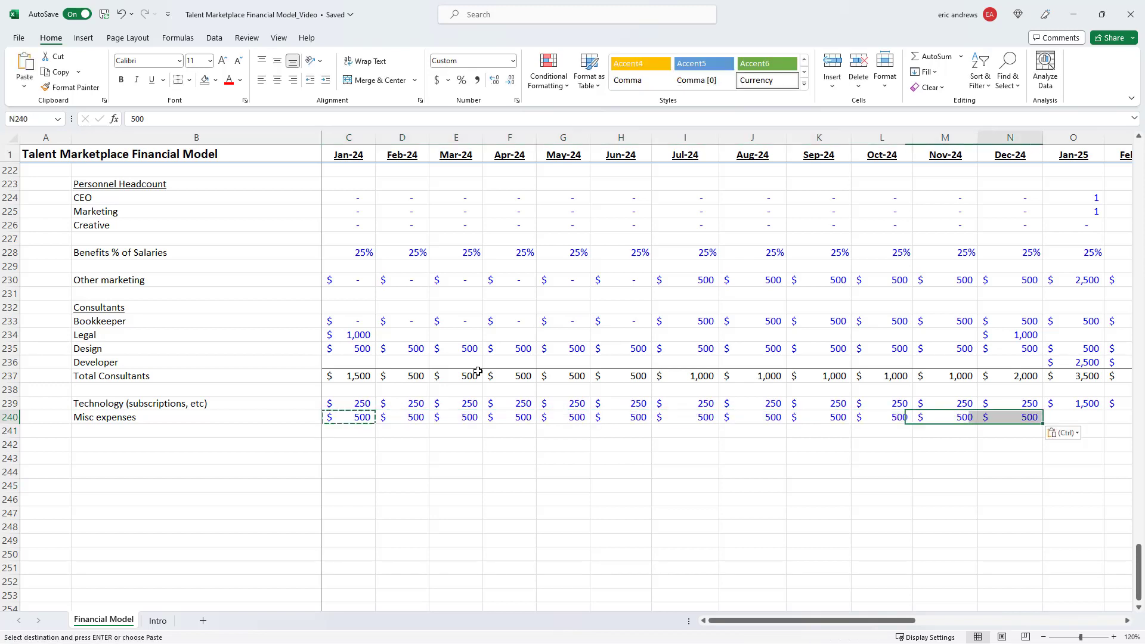
Set the Jan-25 Misc expenses assumption to 1,000
key("ctrl+Right")
key("Right")
type("10")
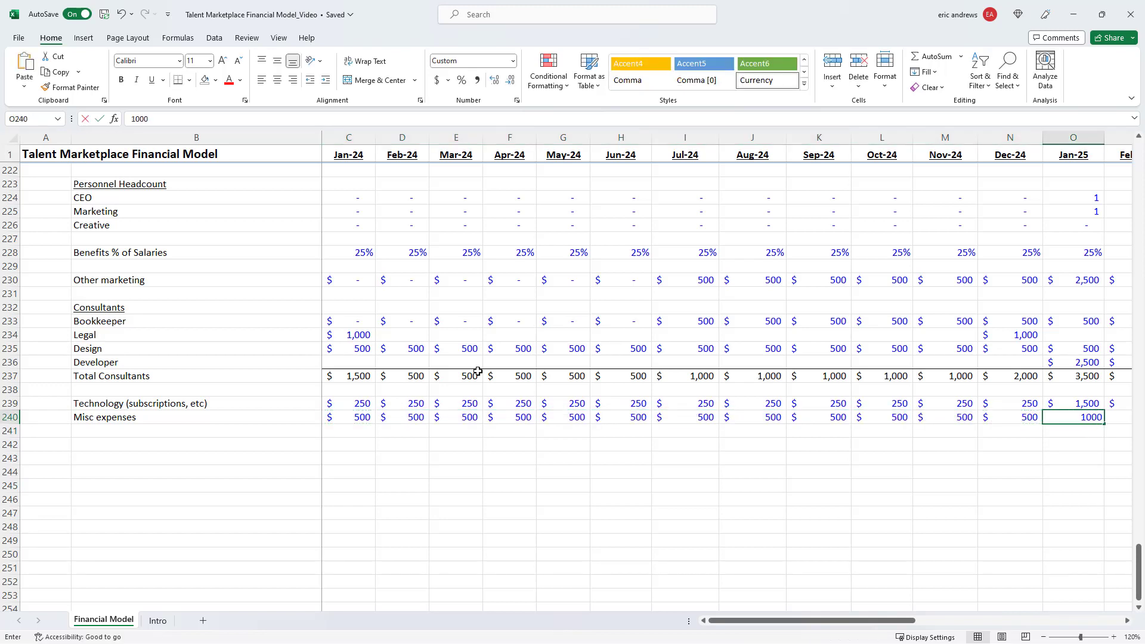
type("00")
key("ctrl+Return")
Copy the Jan-25 Misc expenses amount of 1,000 across Feb-25 through Dec-25
key("ctrl+c")
key("shift+Right")
key("shift+Right")
key("shift+Right")
key("shift+Right")
key("shift+Right")
key("shift+Right")
key("shift+Right")
key("shift+Right")
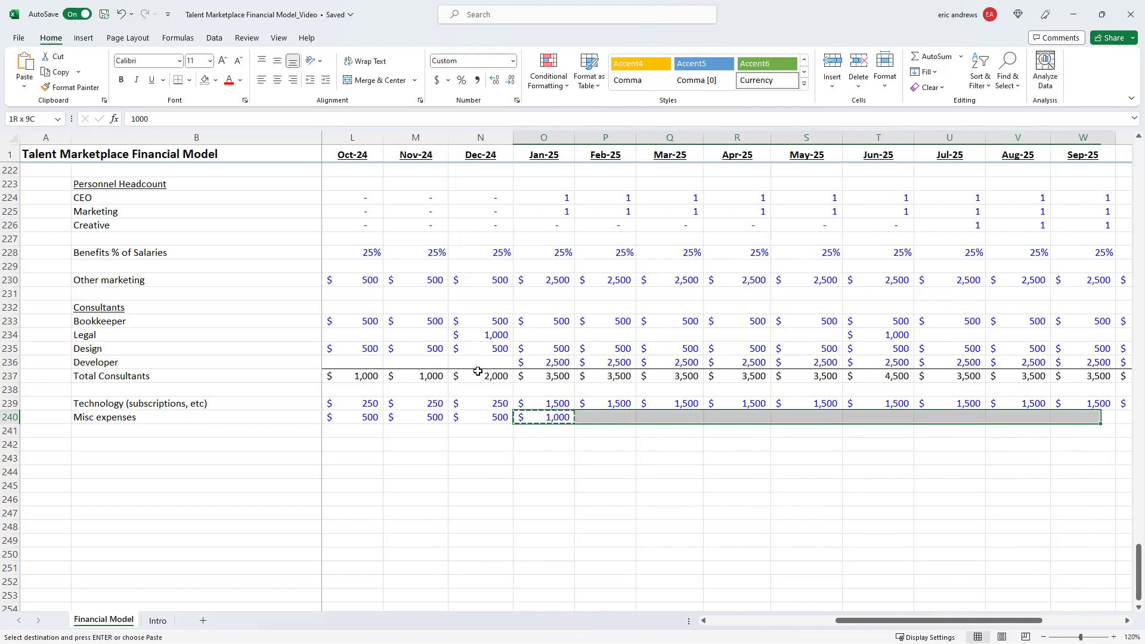
key("shift+Right")
key("shift+Right")
key("shift+Right")
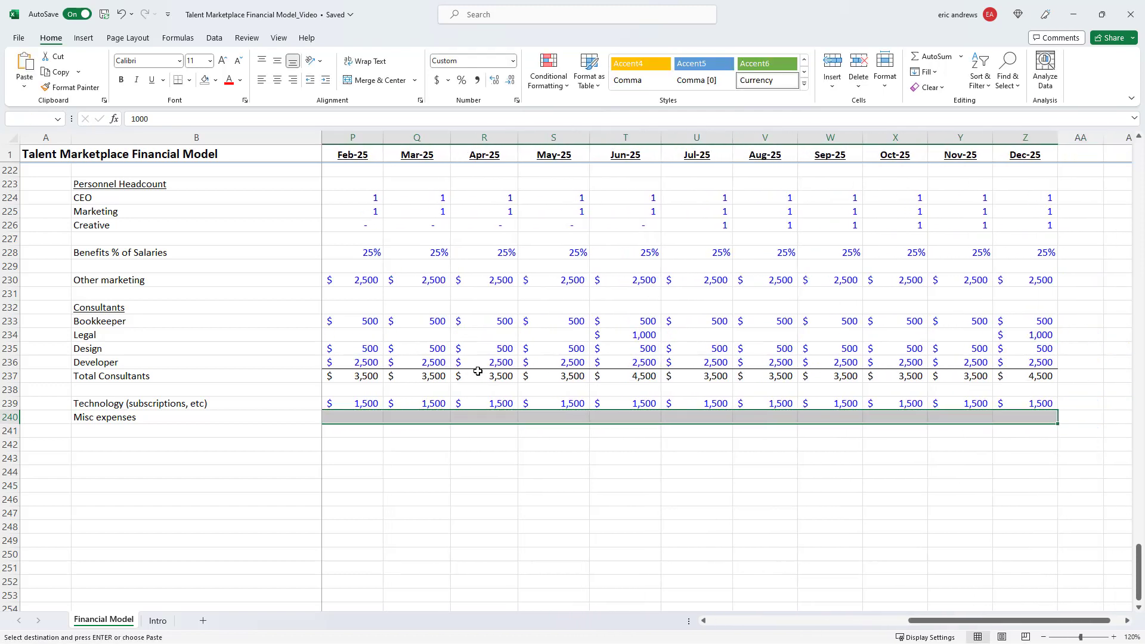
key("ctrl+v")
key("Left")
key("Up")
key("Right")
key("Escape")
key("Right")
key("Left")
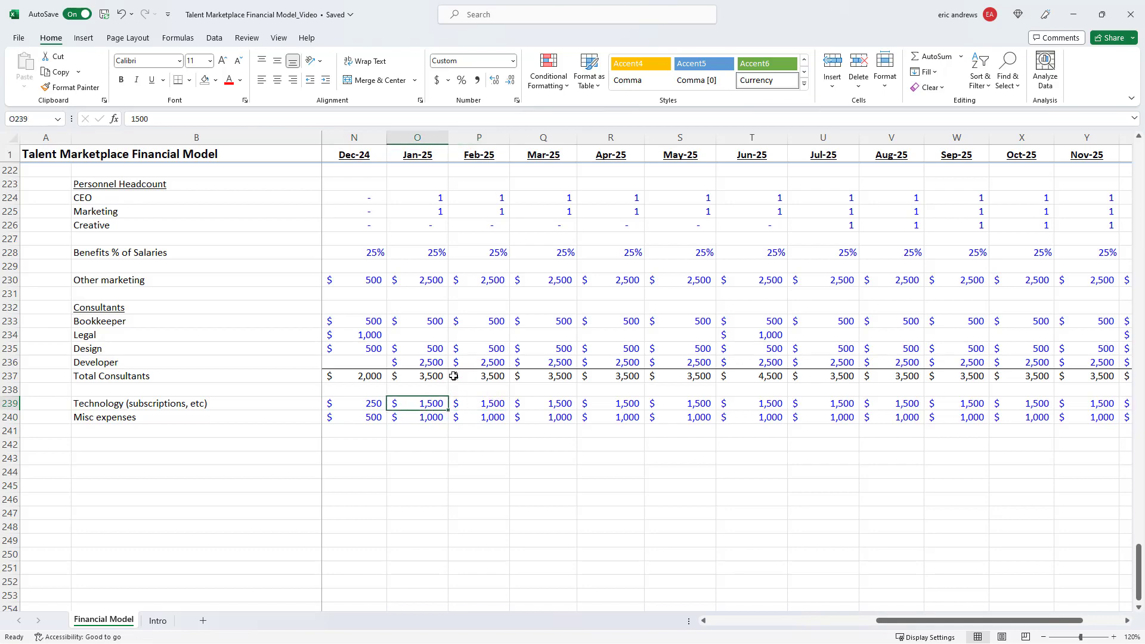
Link the Jan-24 Technology (subscriptions, etc) line under Other Expenses to its OPEX assumption with =C239 in C197
key("ctrl+Left")
left_click(687, 336)
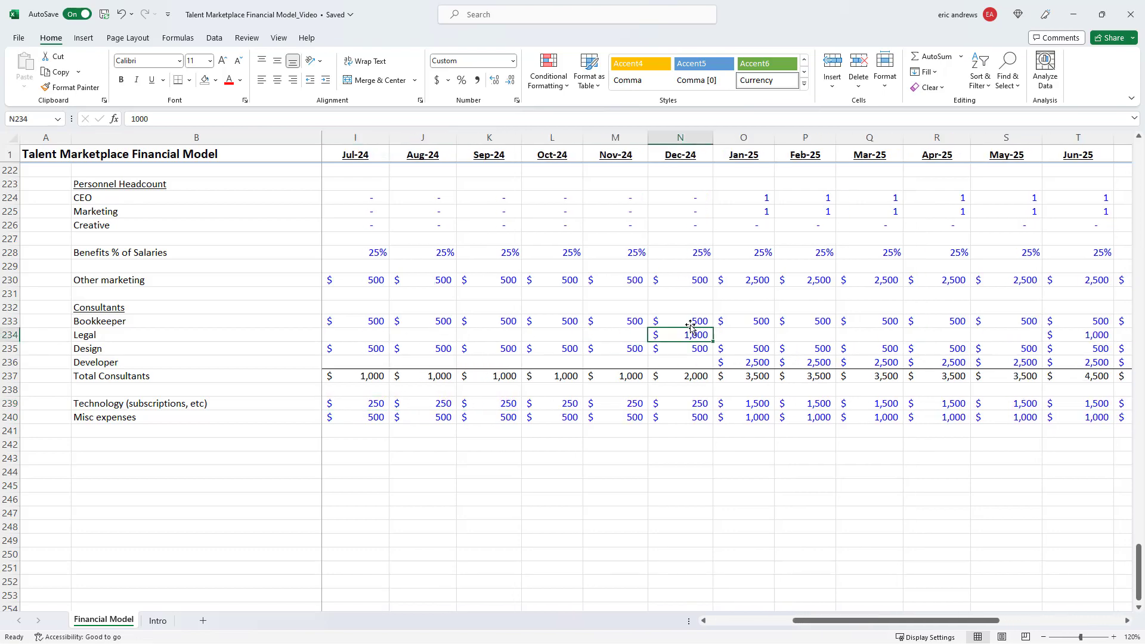
scroll(171, 291, "up", 13)
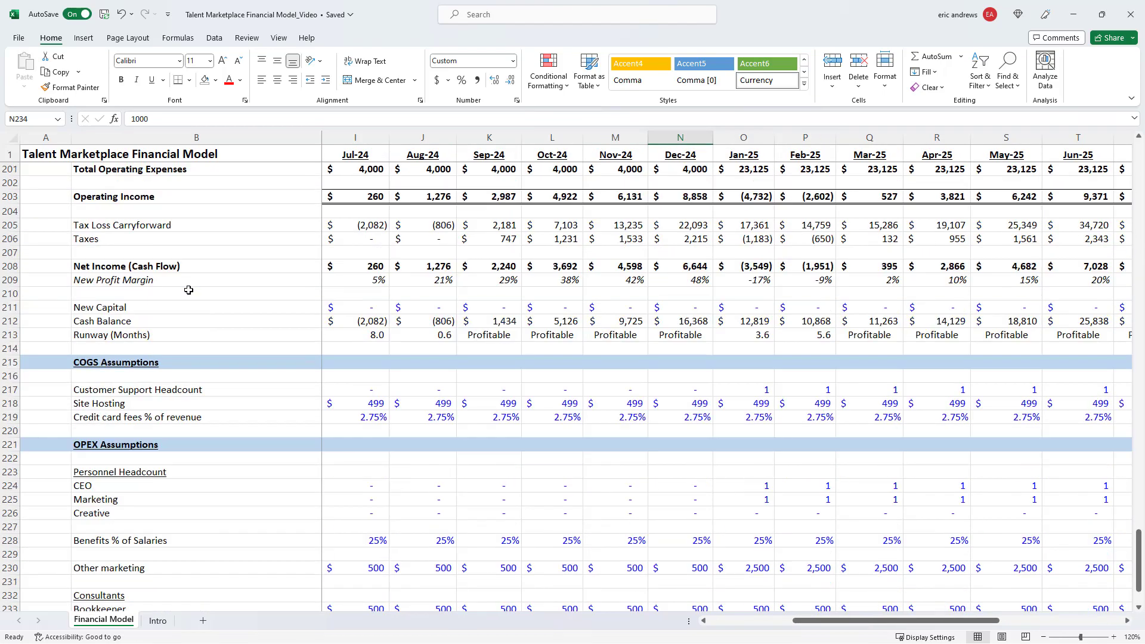
left_click(264, 336)
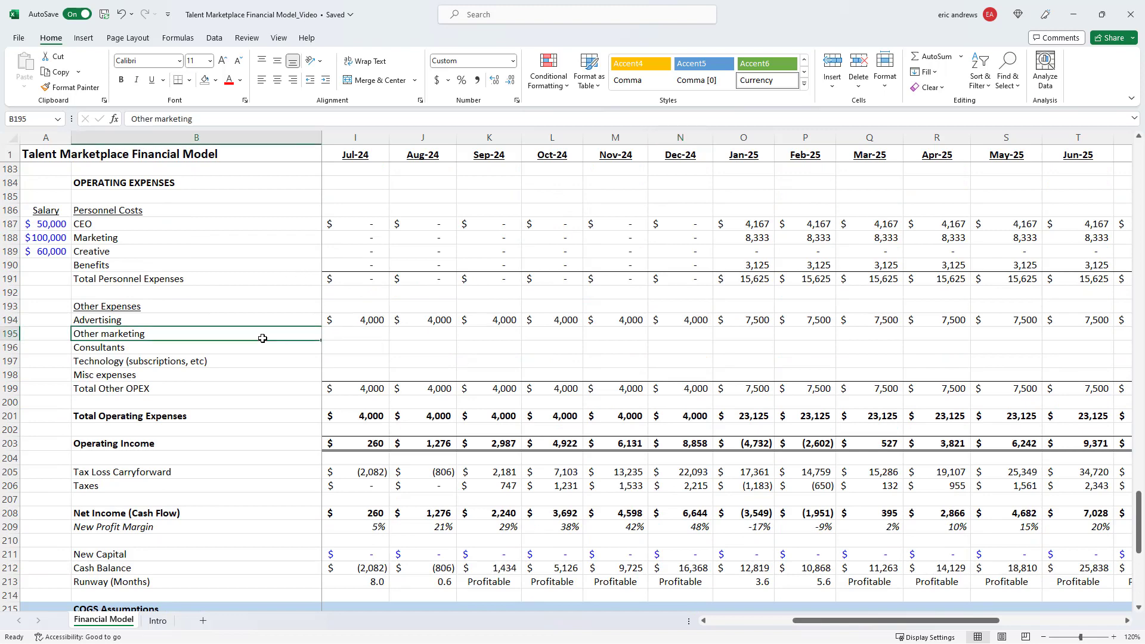
key("Right")
key("Right")
key("Down")
key("Left")
key("Down")
type("=")
scroll(349, 492, "down", 10)
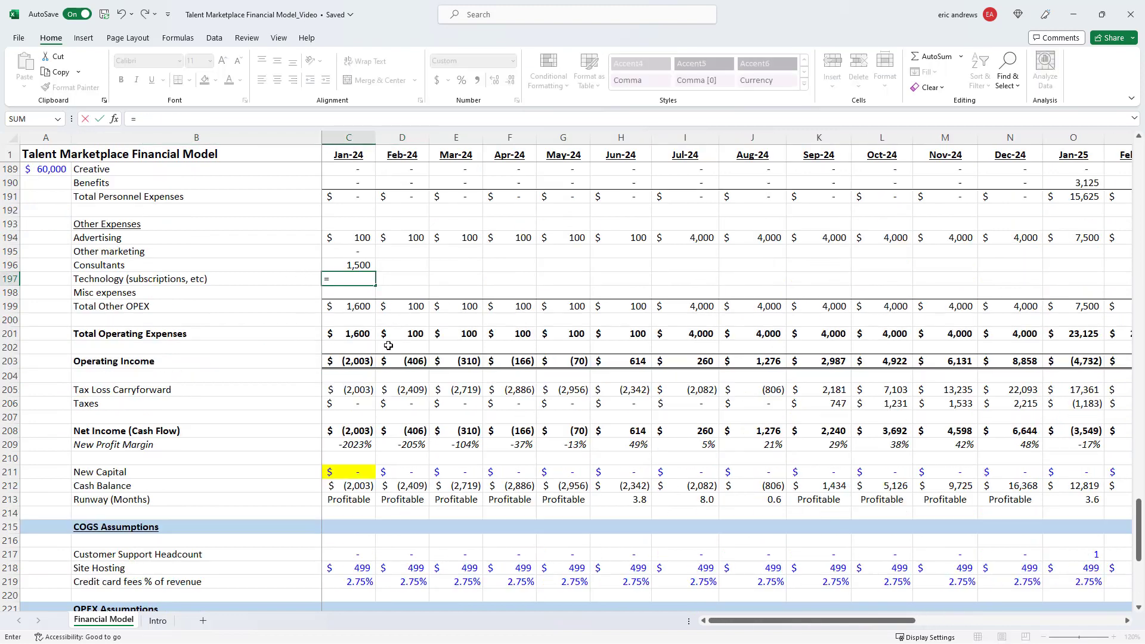
left_click(356, 525)
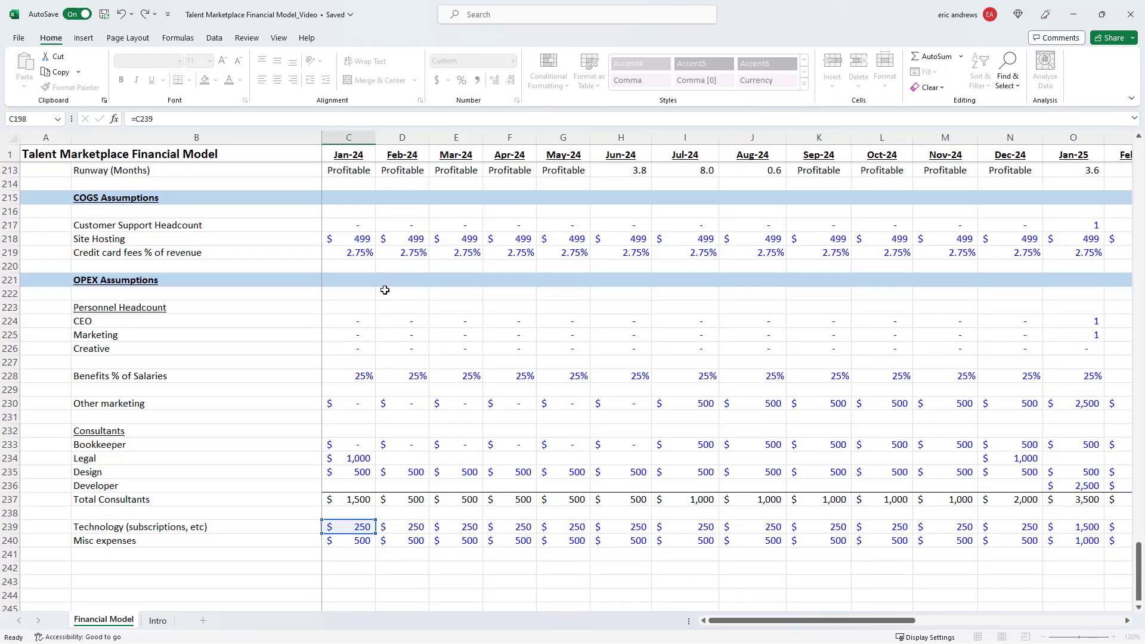
key("Return")
Link the Jan-24 Misc expenses line in C198 to its OPEX assumption in C240
type("=")
scroll(350, 358, "down", 10)
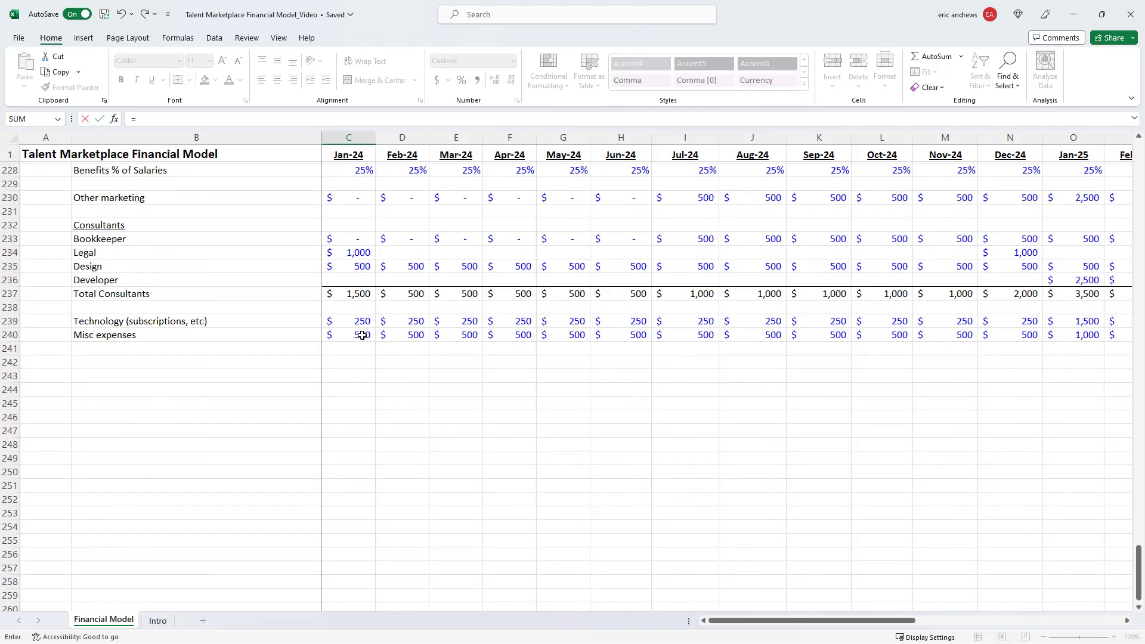
left_click(362, 335)
key("Return")
Copy the Jan-24 formulas for Other marketing, Consultants, Technology and Misc expenses (C195:C198) across all months through Dec-25
key("Up")
key("Up")
key("Up")
key("Up")
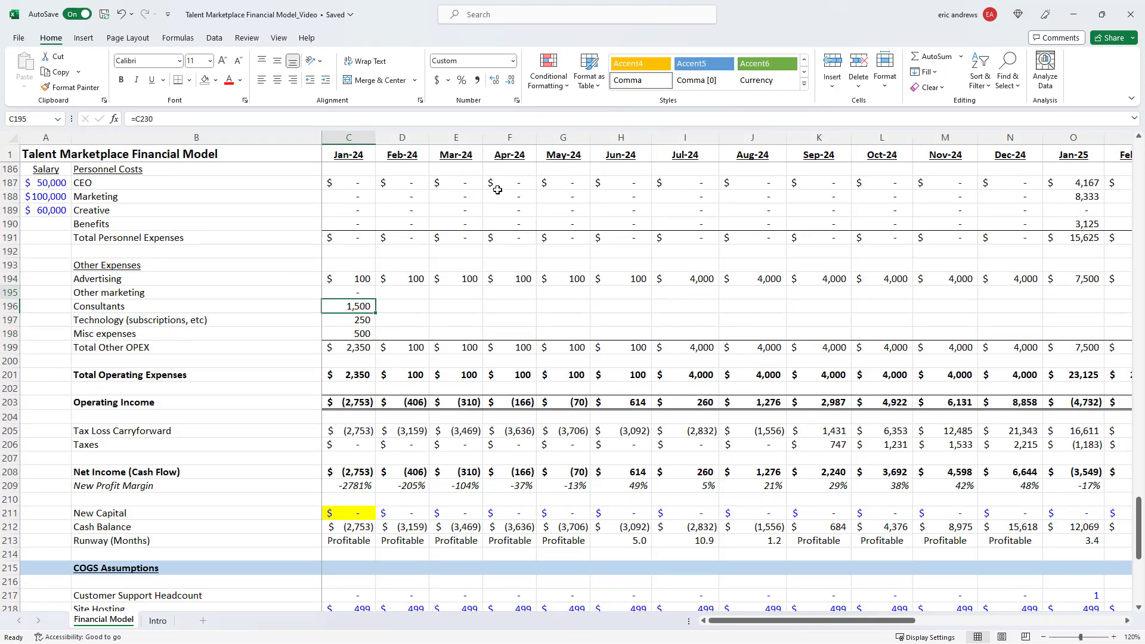
key("shift+Down")
key("shift+Down")
key("shift+Down")
key("ctrl+c")
key("shift+Right")
key("shift+Right")
key("shift+Right")
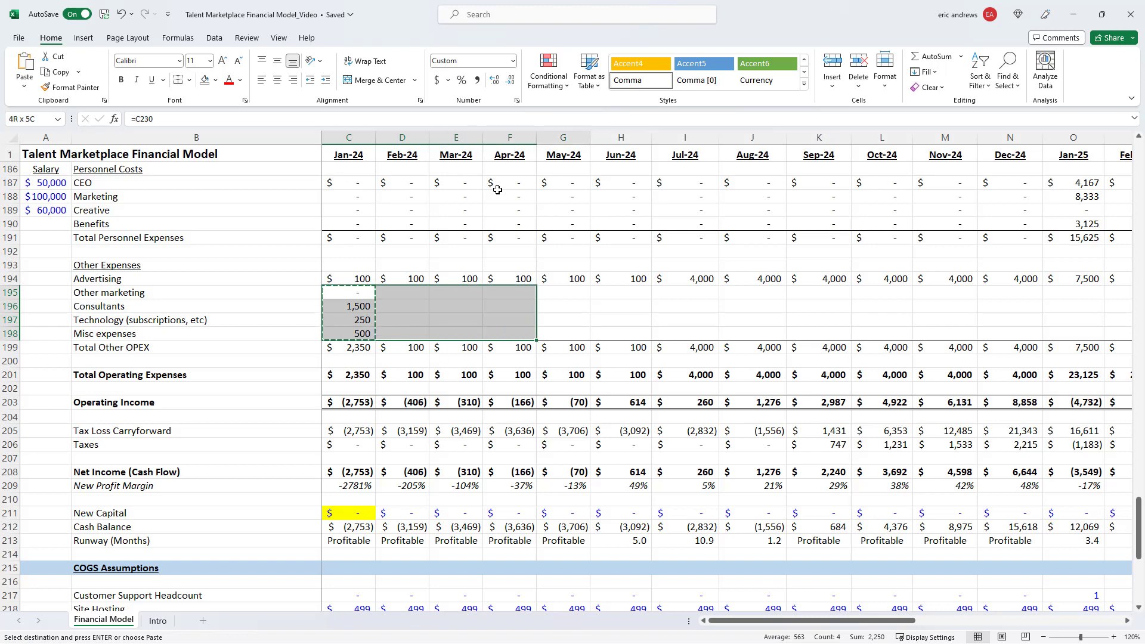
key("shift+Right")
key("shift+Right")
key("shift+Right")
key("shift+Right")
key("shift+Right")
key("shift+Right")
key("shift+Right")
key("shift+Right")
key("shift+Right")
key("shift+Right")
key("shift+Right")
key("shift+Right")
key("shift+Right")
key("shift+Right")
key("shift+Right")
key("shift+Right")
key("shift+Right")
key("shift+Right")
key("shift+Right")
key("shift+Right")
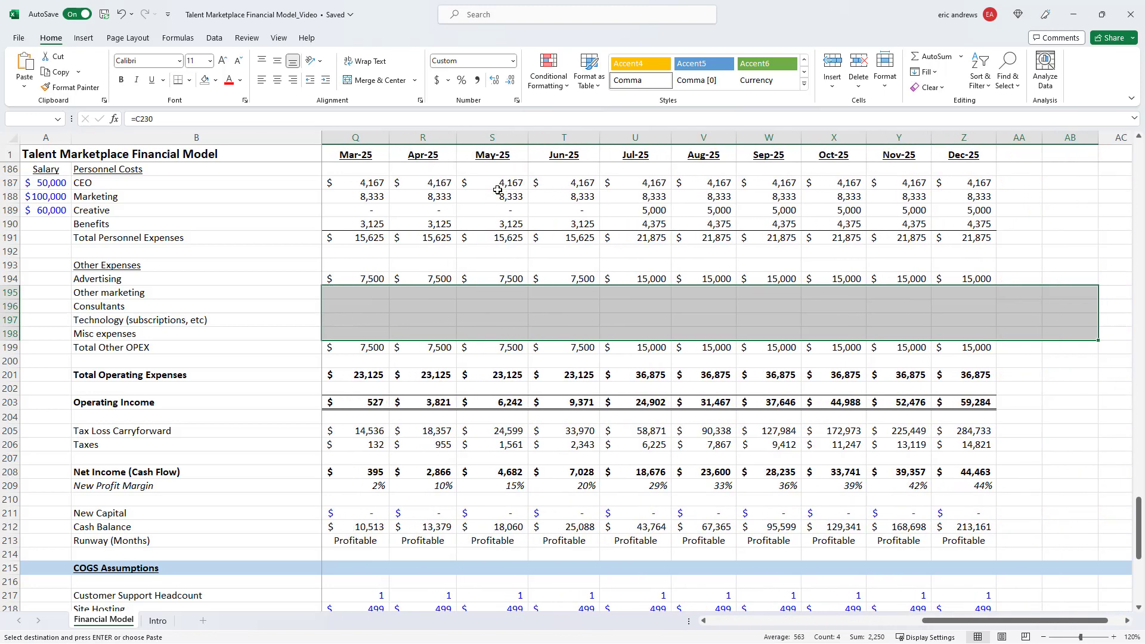
key("shift+Left")
key("shift+Left")
key("ctrl+v")
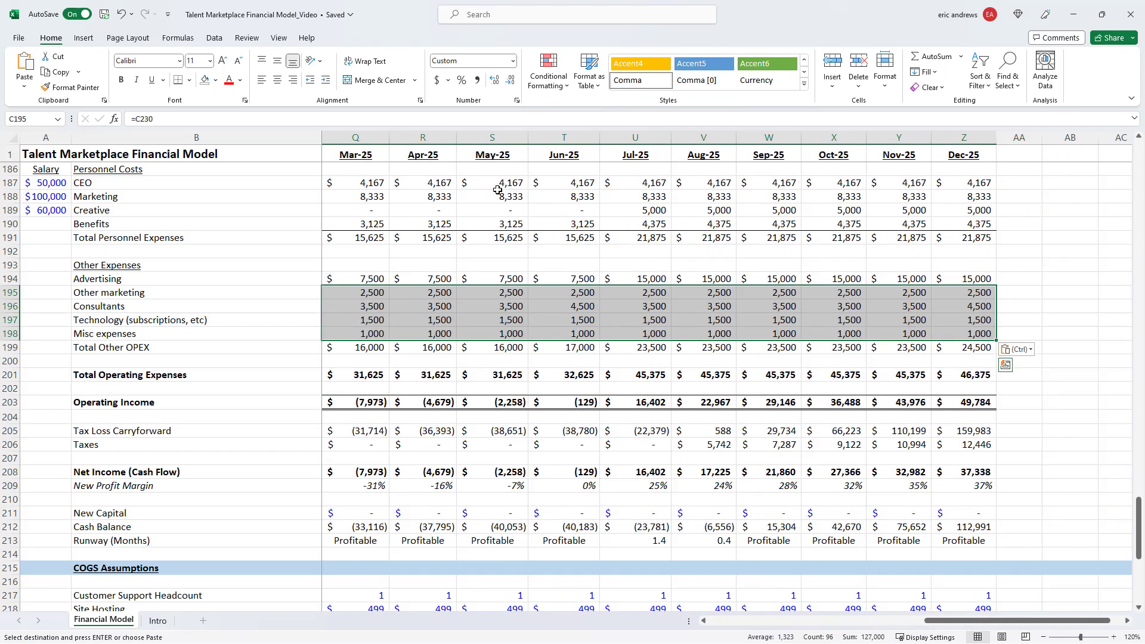
key("Escape")
Review the Other Expenses lines and the Total Other OPEX formulas month by month from Jan-24 through Dec-25
key("ctrl+Left")
left_click(606, 279)
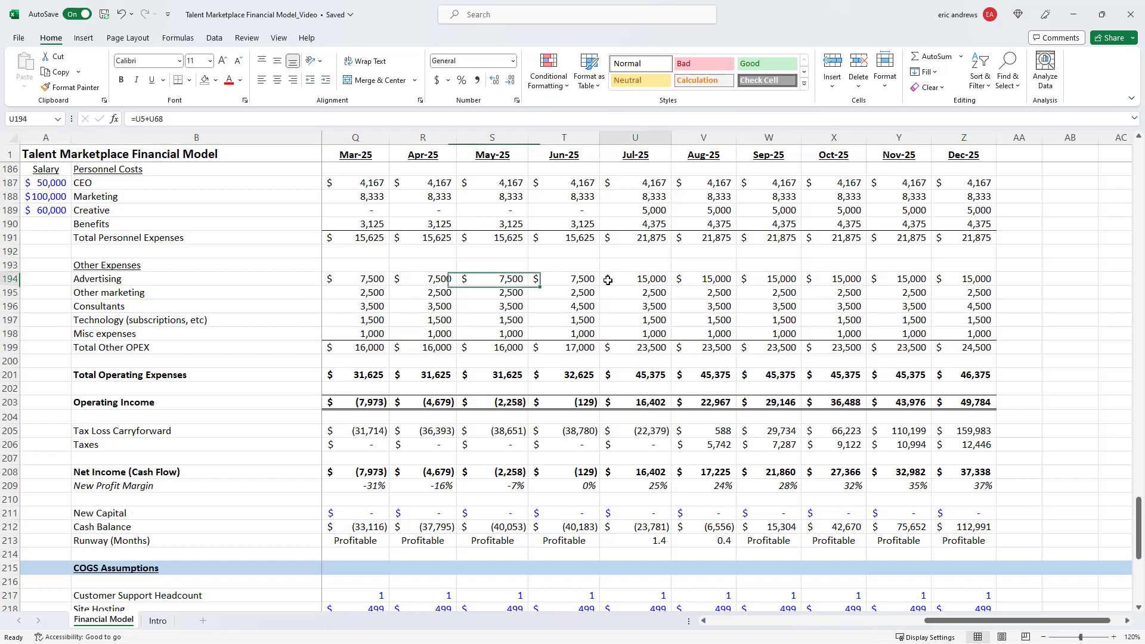
left_click(465, 278)
left_click(269, 306)
key("Right")
key("Down")
key("Down")
key("Down")
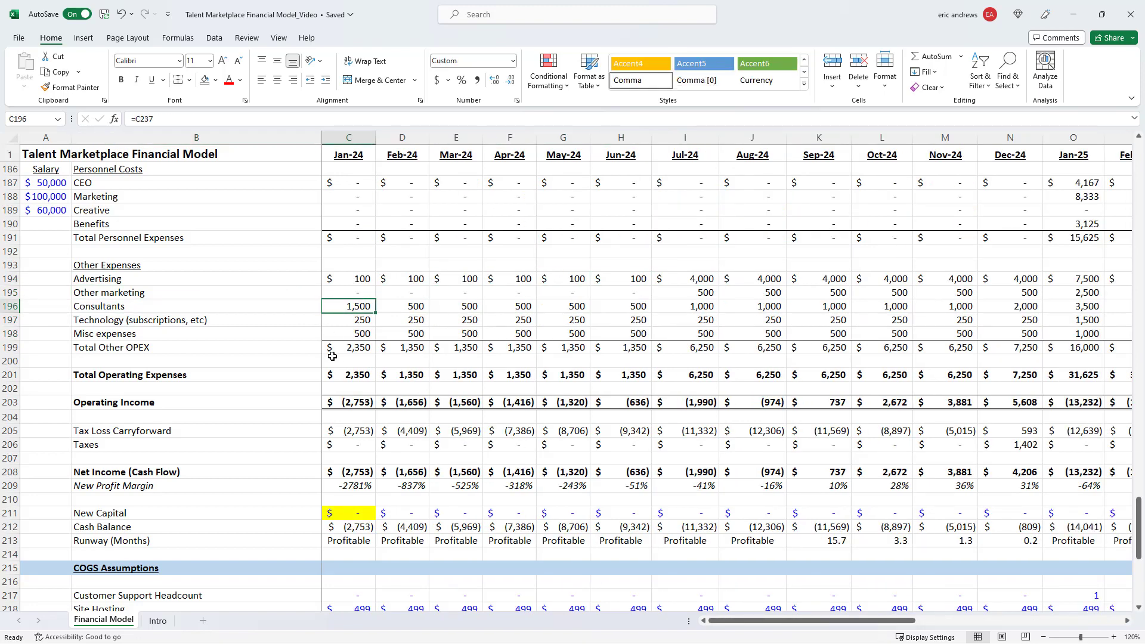
key("Right")
key("Right")
key("Right")
key("Right")
key("Right")
key("Right")
key("Right")
key("Right")
key("Right")
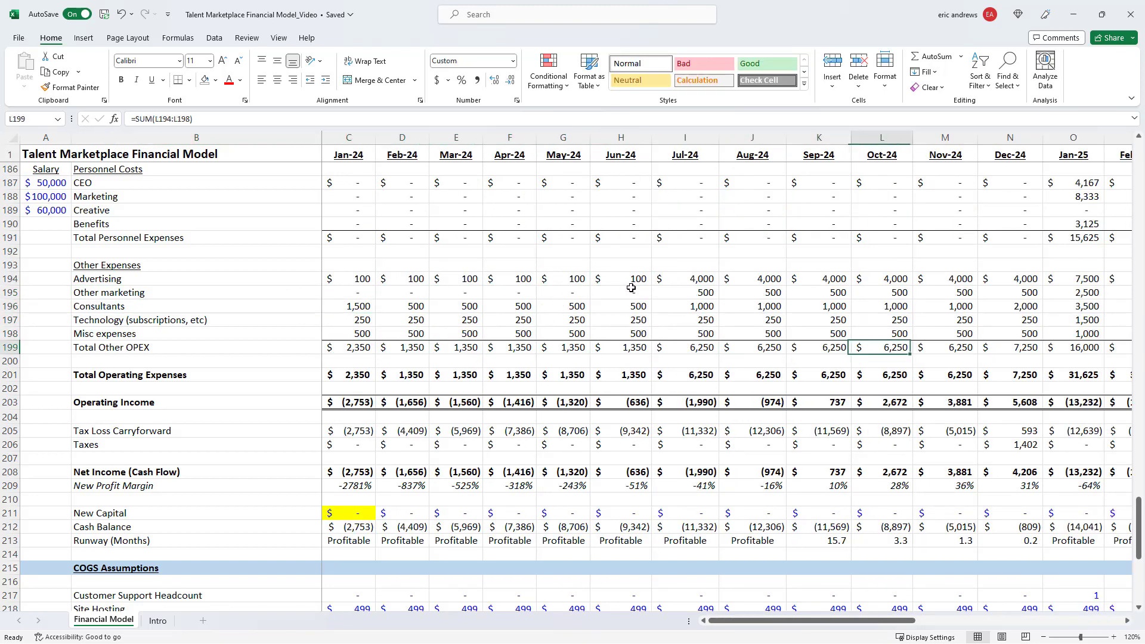
left_click(563, 350)
left_click(883, 345)
key("Right")
key("Right")
key("Right")
key("Right")
key("Right")
key("Right")
key("Right")
key("Right")
key("Right")
key("Right")
key("Right")
key("Right")
key("Right")
key("Right")
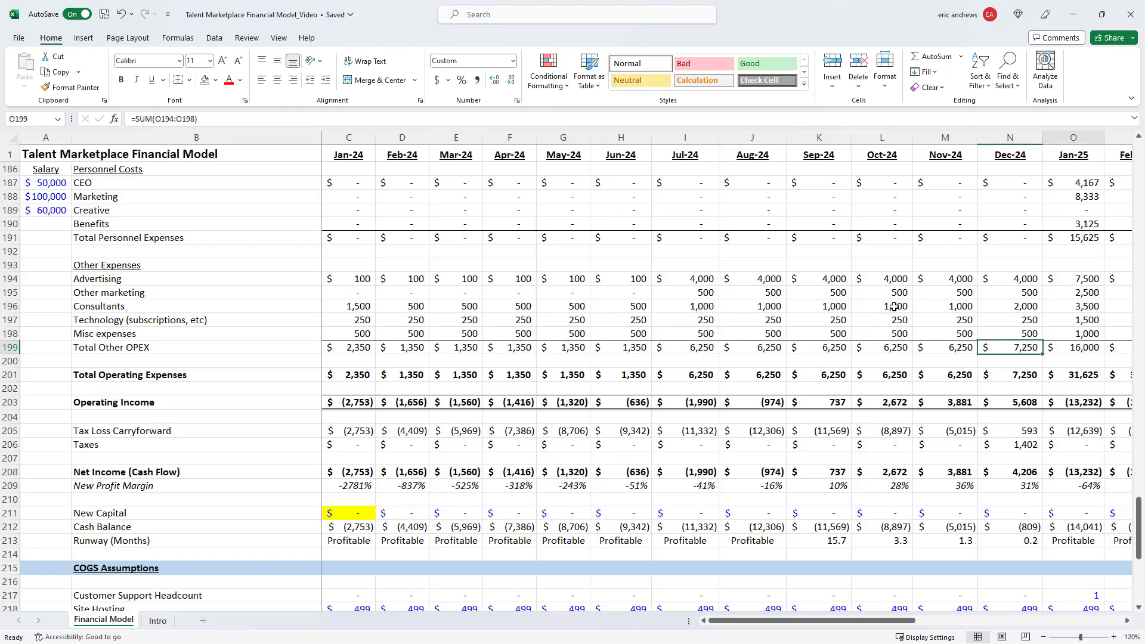
key("Right")
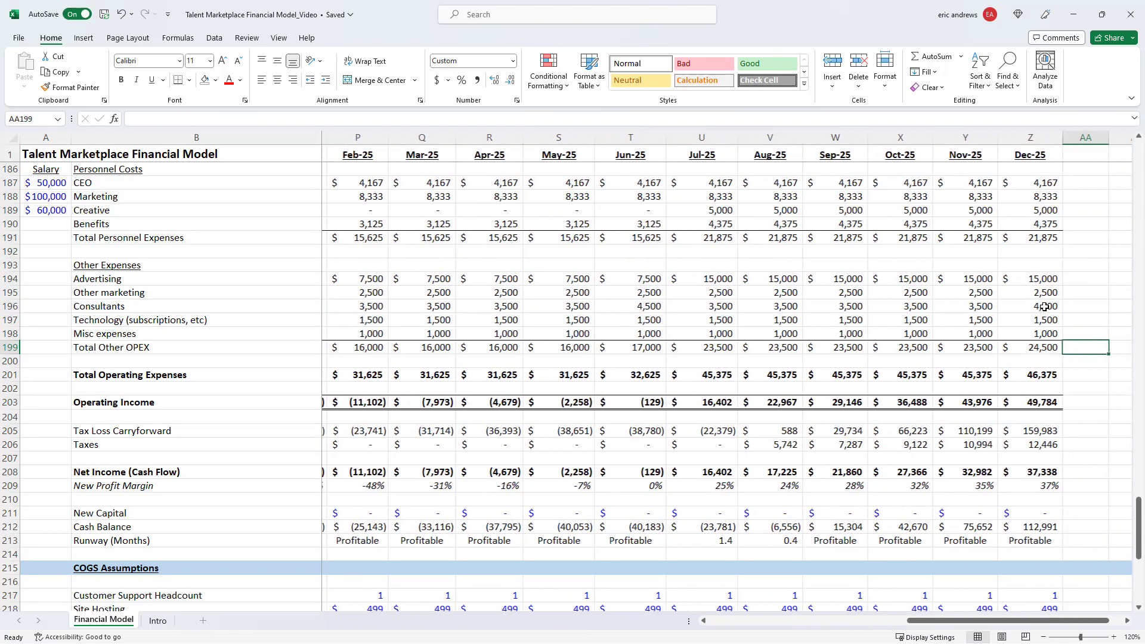
left_click(1024, 349)
left_click(1024, 269)
left_click(1024, 291)
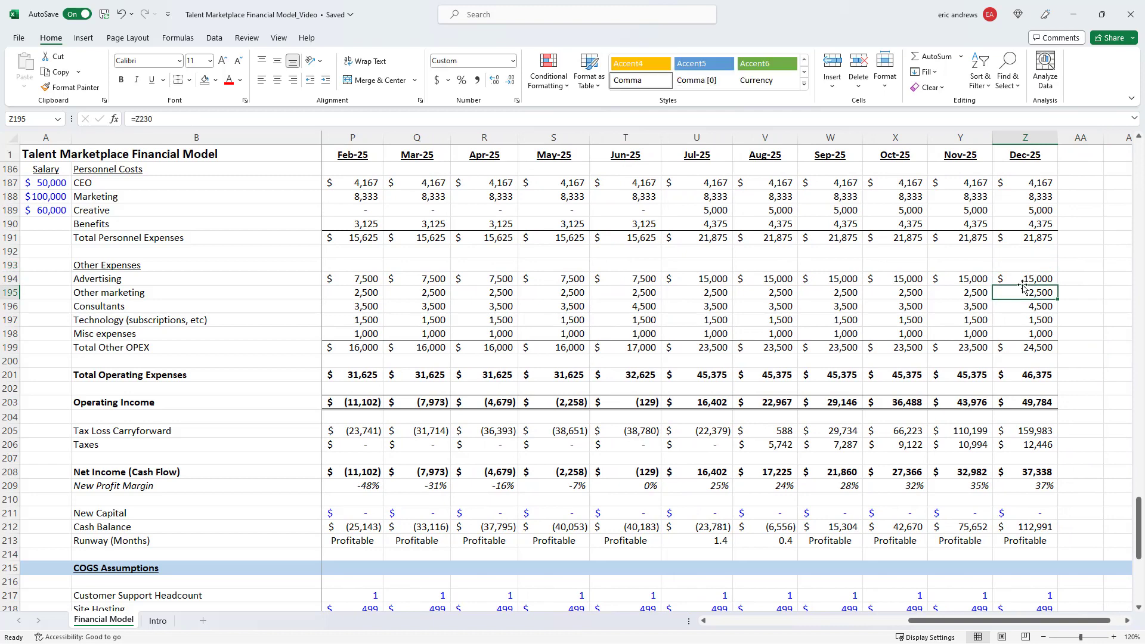
Check the Jan-24 Technology link and the Total Operating Expenses formula in C201
left_click(249, 321)
key("Right")
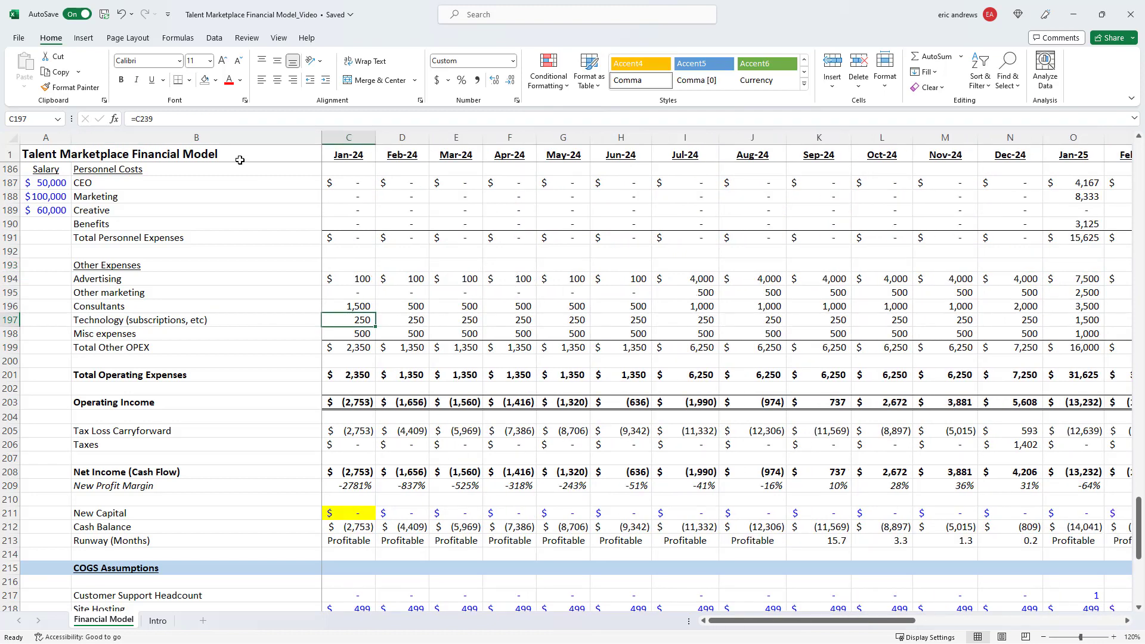
left_click(340, 374)
scroll(738, 324, "up", 2)
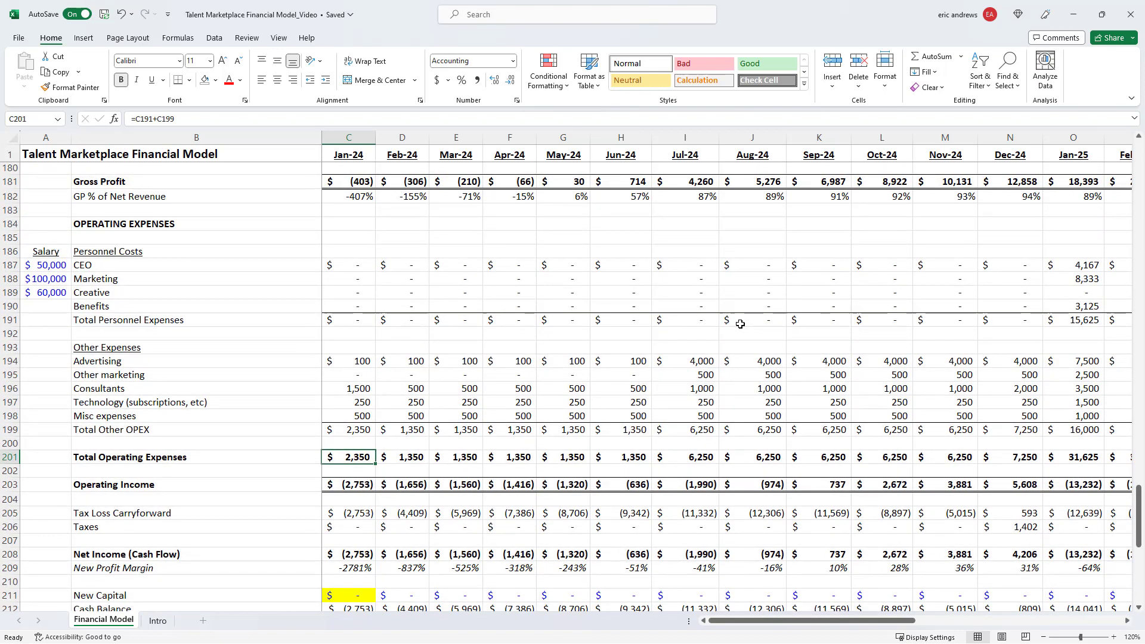
Check the Total Operating Expenses formulas in row 201 from Jan-24 through May-24
key("F2")
key("Escape")
scroll(589, 301, "down", 1)
key("Right")
key("Right")
key("Right")
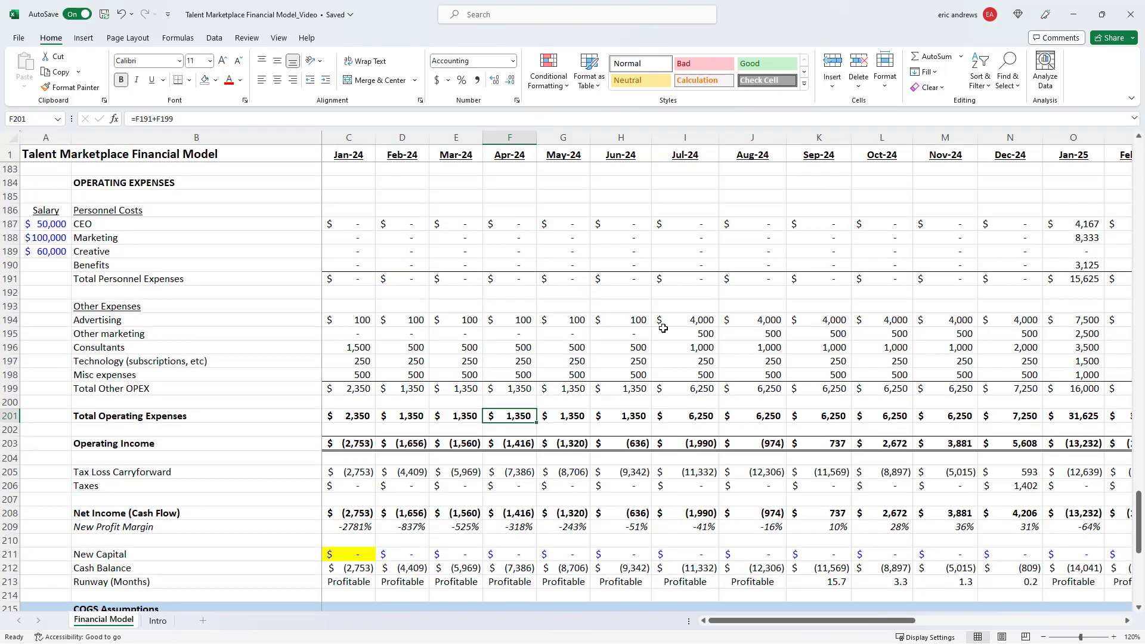
key("Right")
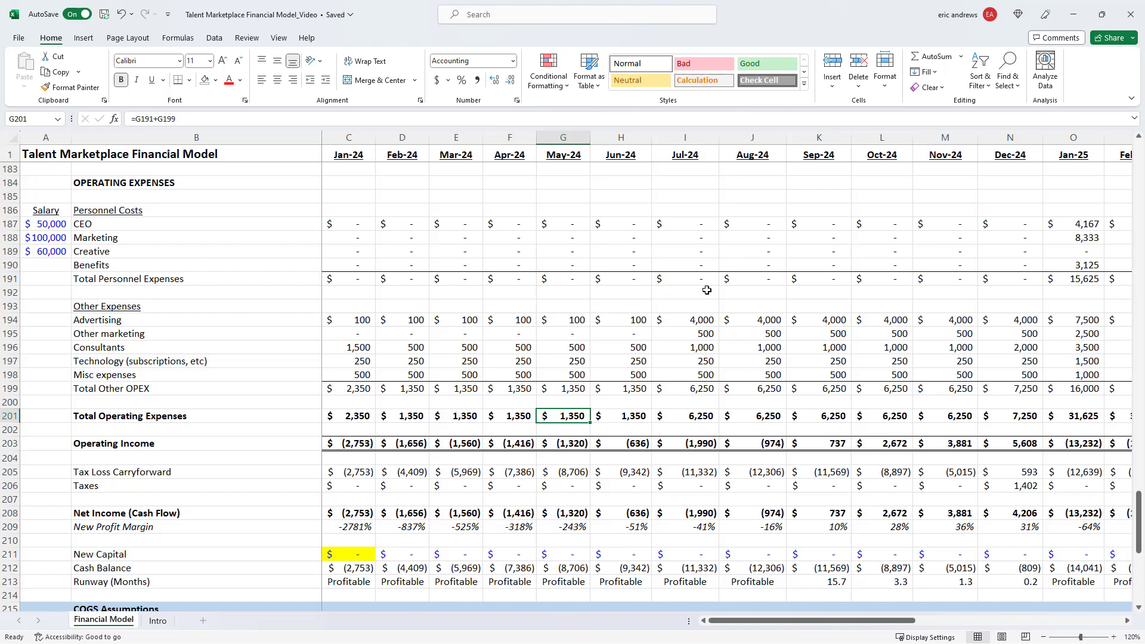
Review the Operating Income figures in row 203 month by month from Jan-24 through Dec-24
left_click(359, 446)
left_click(411, 445)
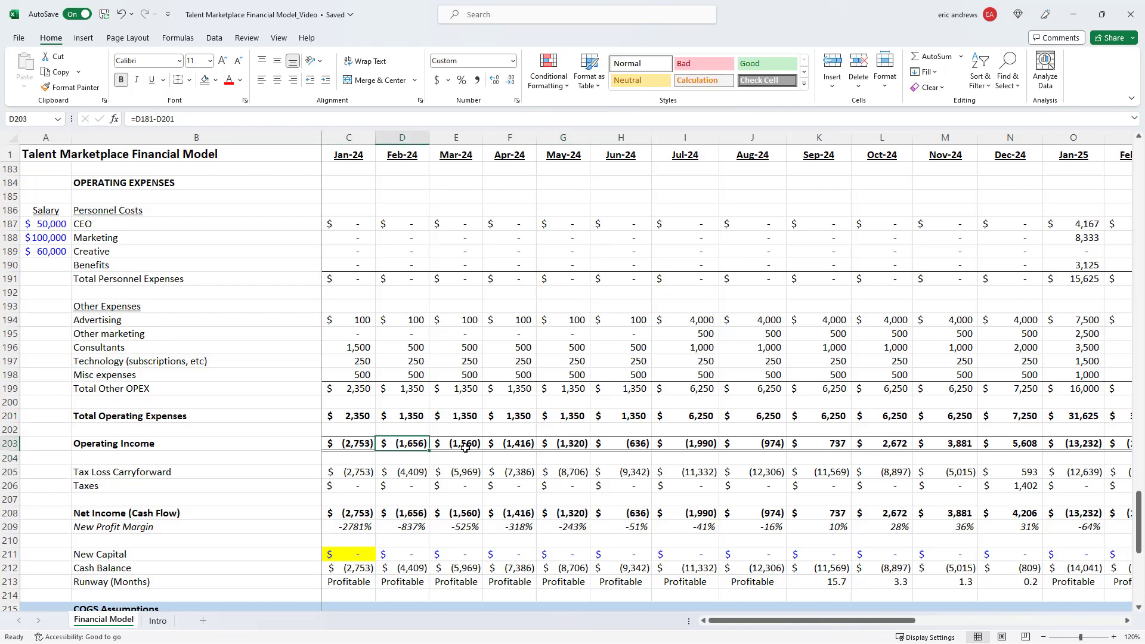
left_click(470, 445)
left_click(507, 445)
left_click(570, 445)
left_click(626, 444)
left_click(697, 445)
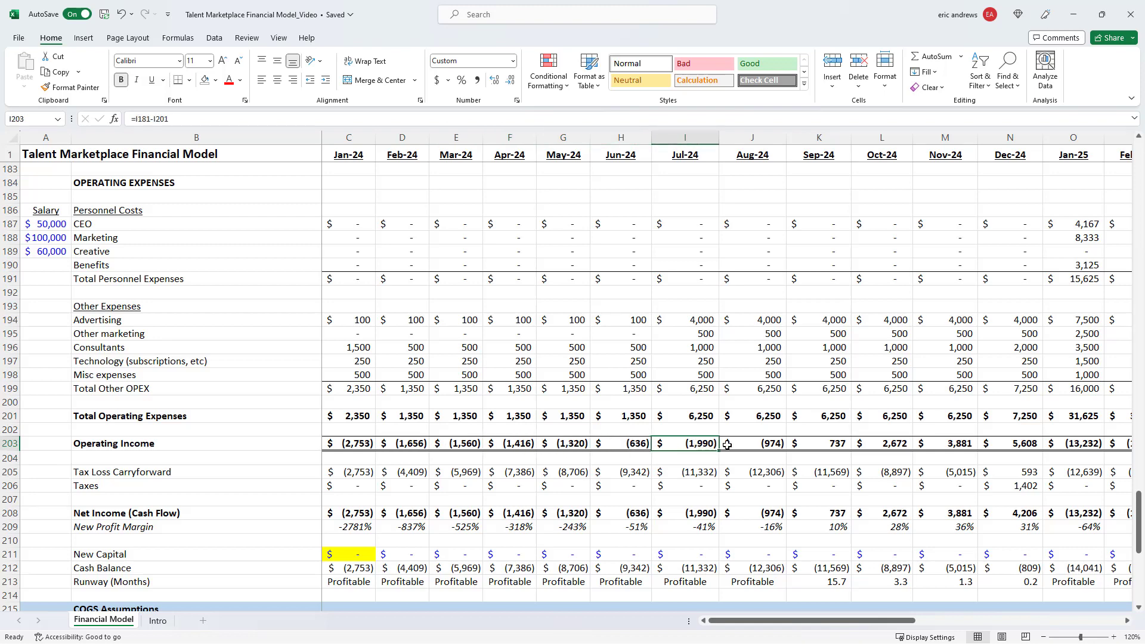
left_click(754, 445)
left_click_drag(356, 446, 770, 445)
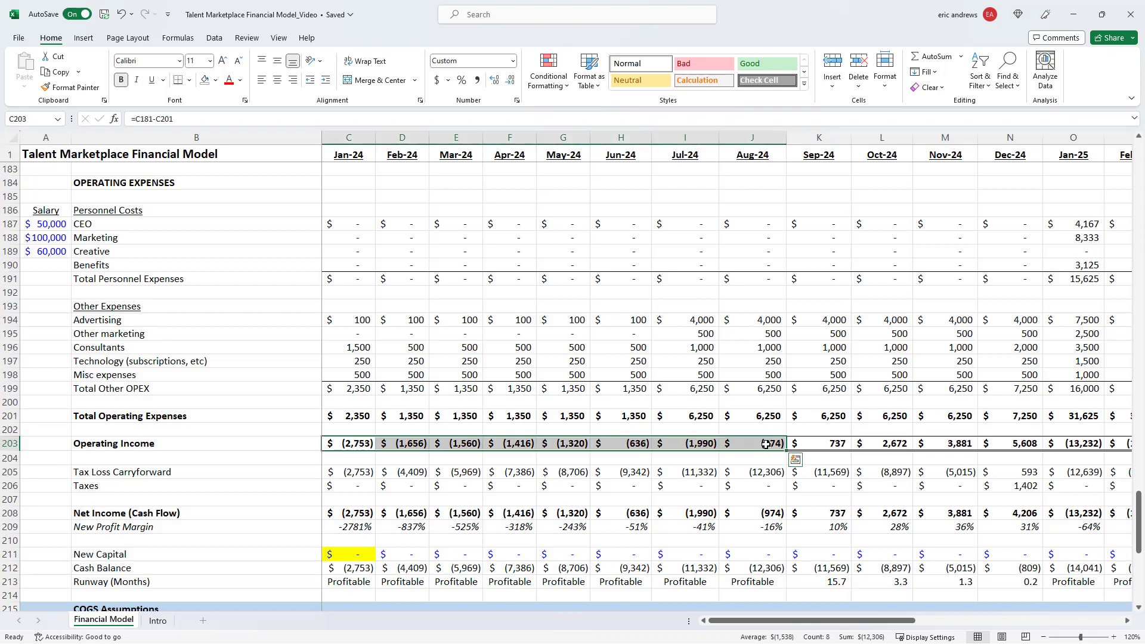
left_click(832, 445)
left_click(899, 442)
left_click(960, 447)
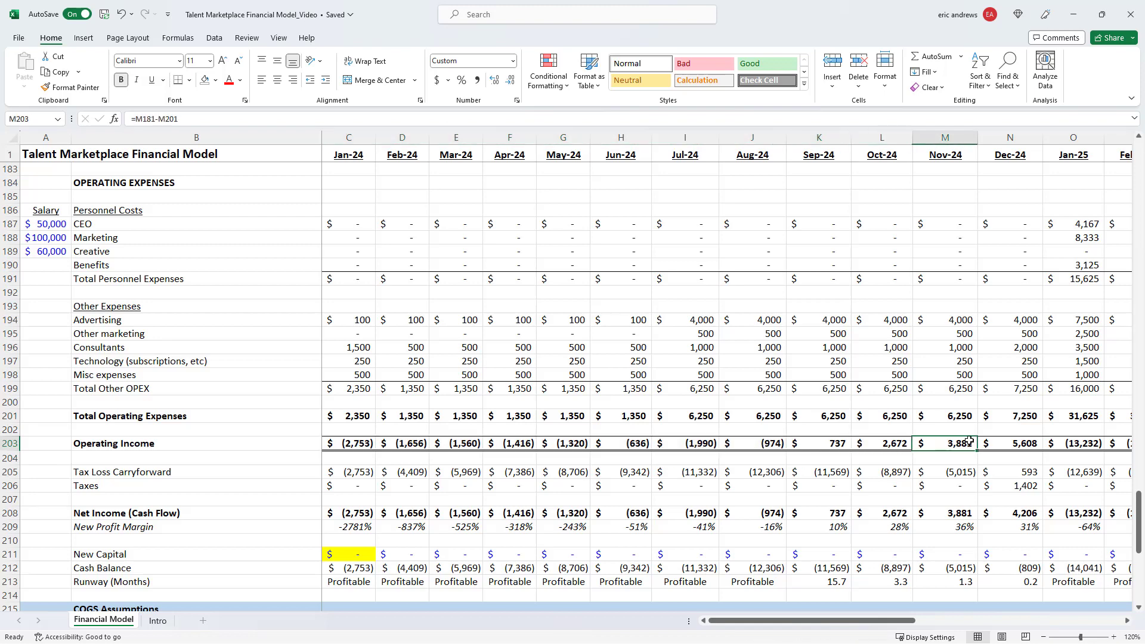
left_click(1016, 444)
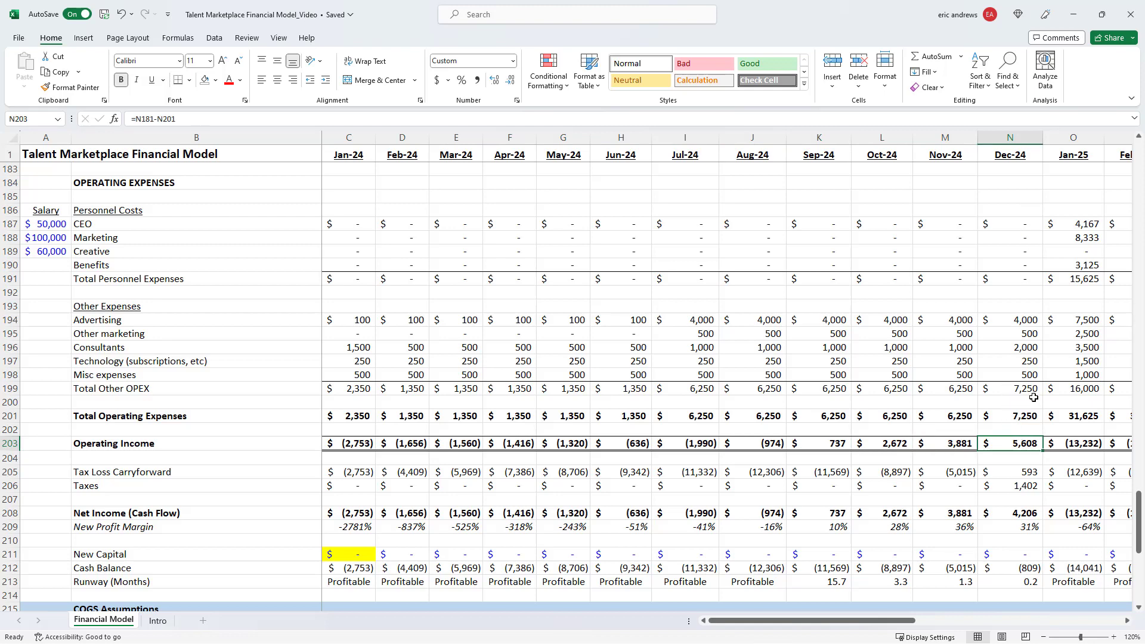
Compare Operating Income and Gross Profit between Dec-24 and Jan-25
scroll(1033, 397, "down", 1)
key("Right")
key("Right")
key("Right")
key("Right")
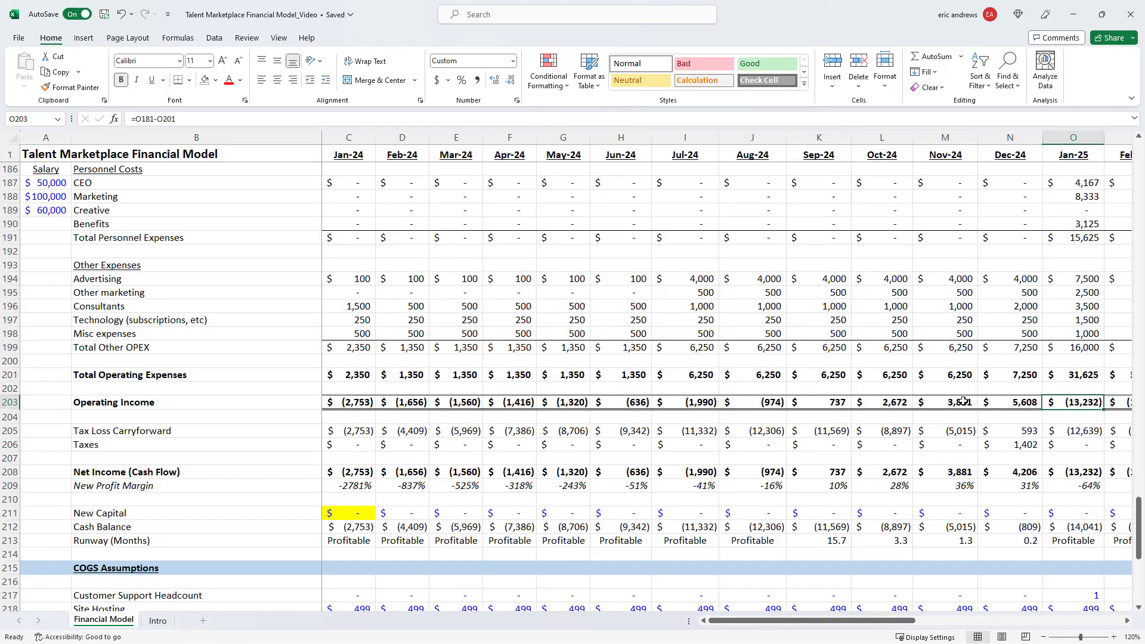
left_click(902, 403)
left_click(872, 402)
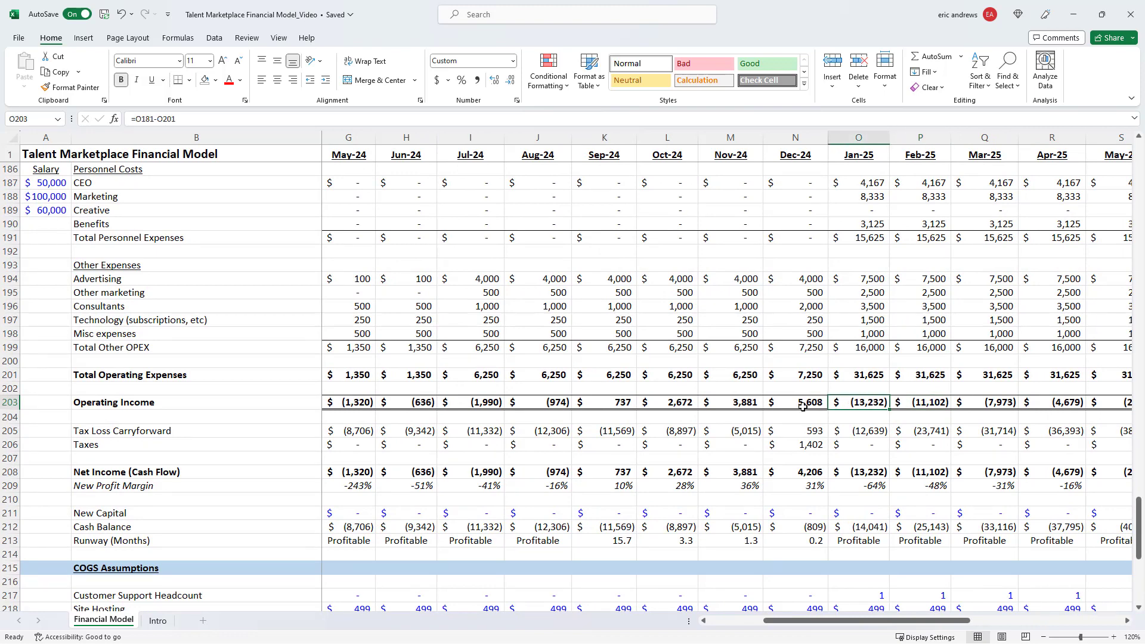
left_click(799, 403)
scroll(801, 383, "up", 3)
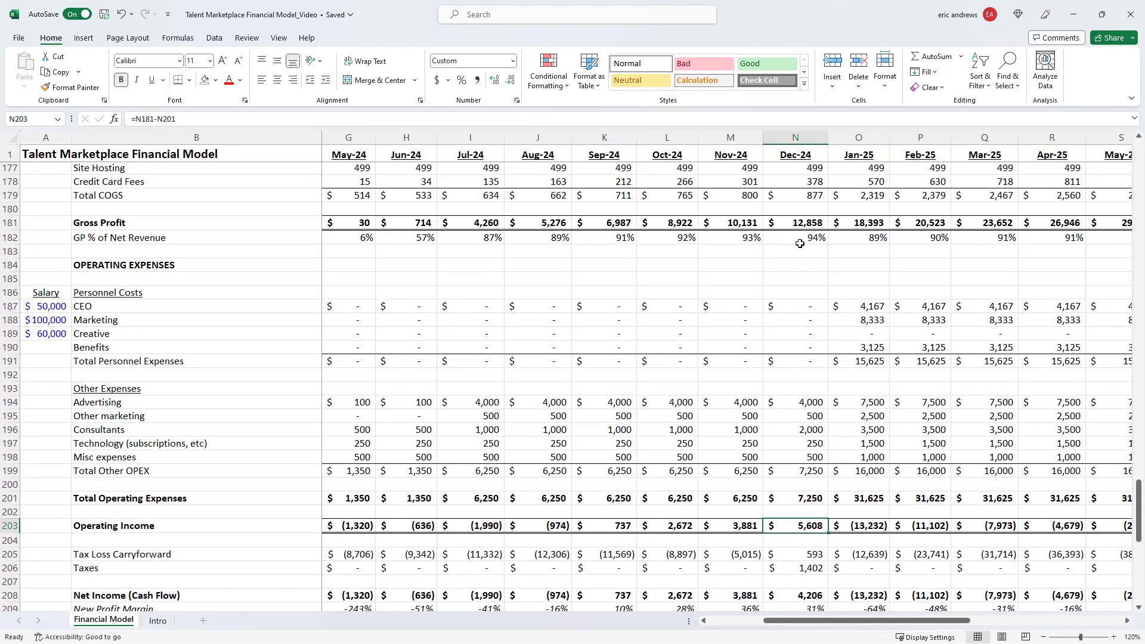
left_click(810, 224)
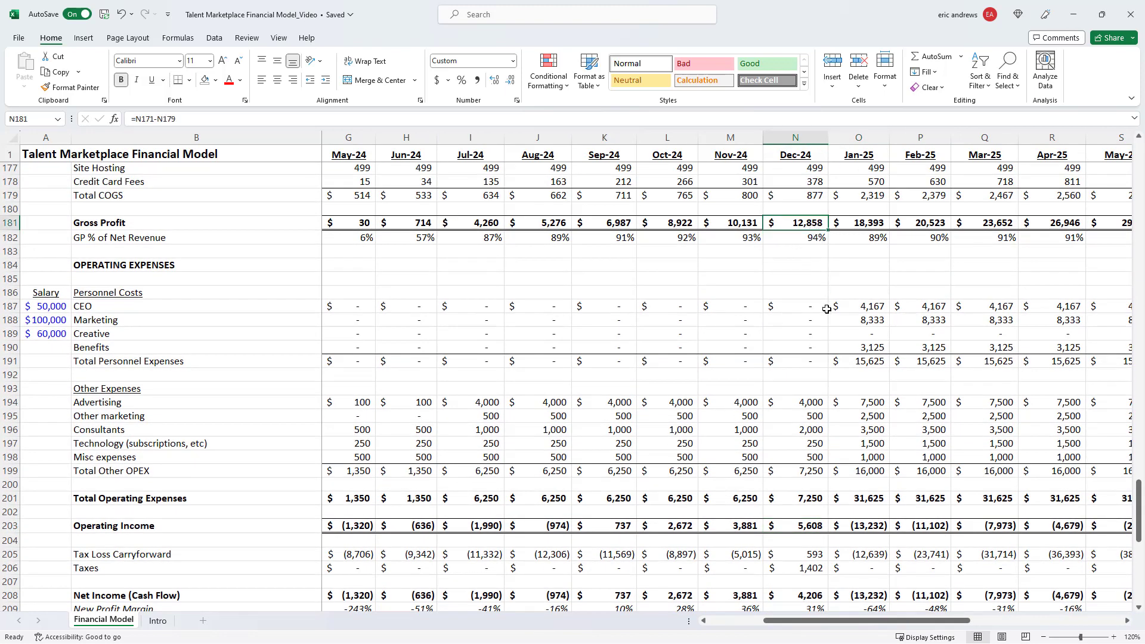
left_click(841, 220)
left_click(780, 221)
left_click(859, 222)
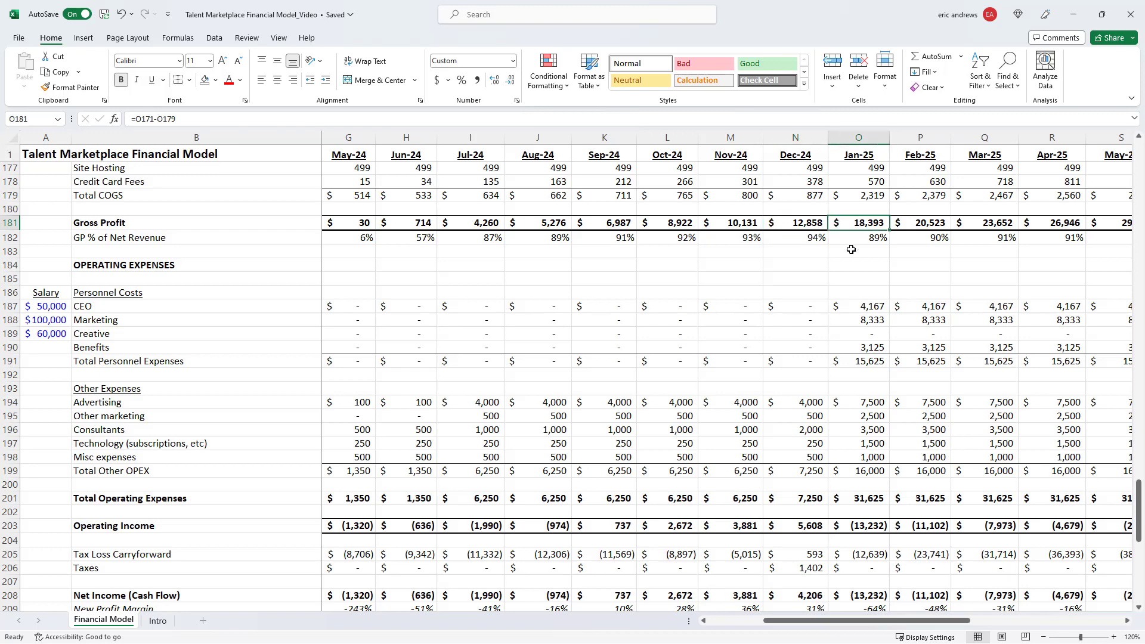
Review the Operating Income formulas from Jan-25 through Jun-25
scroll(849, 286, "down", 2)
left_click(846, 443)
left_click(921, 443)
left_click(987, 443)
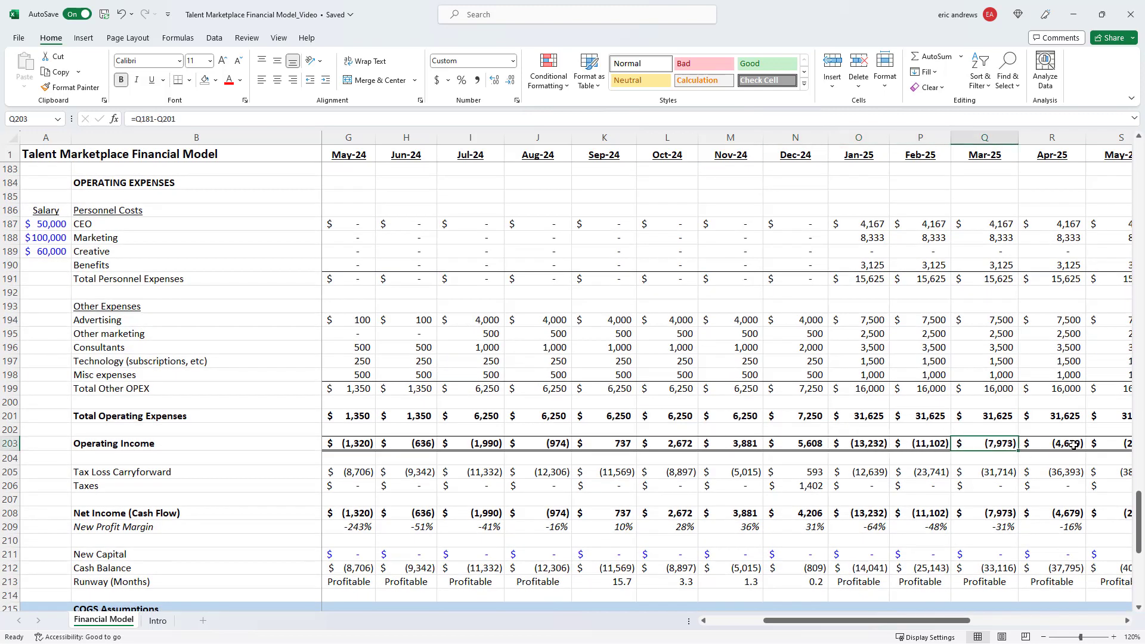
left_click(1052, 443)
left_click(1091, 442)
key("Right")
key("Right")
Examine the whole Operating Income row again, going back to Jan-24 and across to the end of 2025
key("Left")
key("Left")
key("Left")
key("Left")
key("Left")
key("Left")
key("Left")
key("Left")
key("Left")
key("Left")
key("Left")
key("Left")
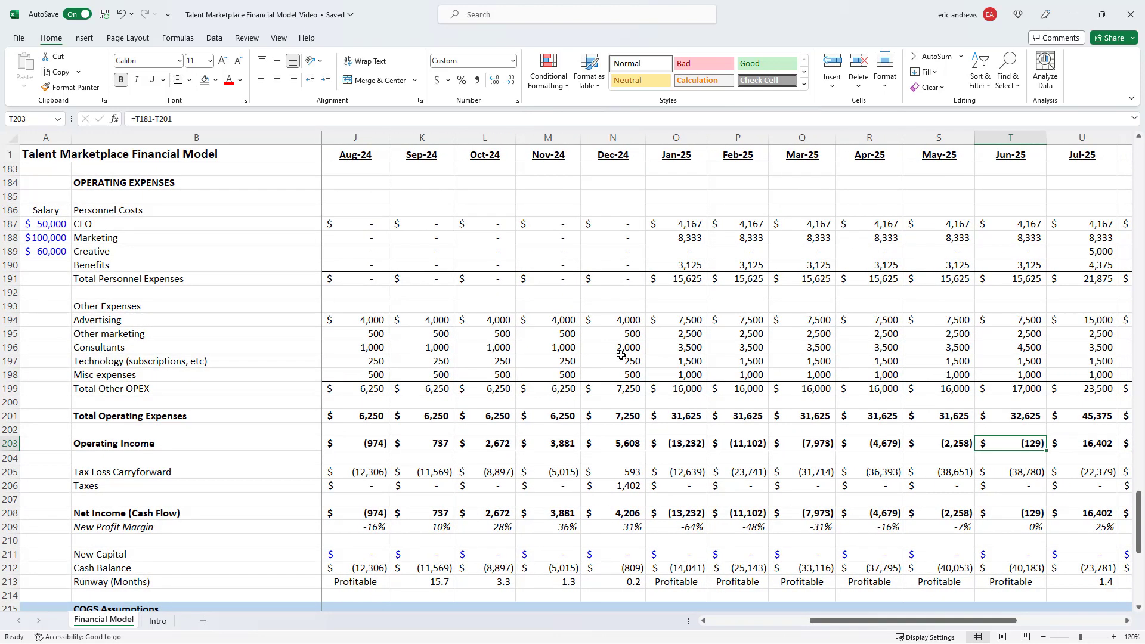
key("Left")
key("Left")
key("Left")
key("Left")
key("Left")
key("Left")
key("Left")
key("Left")
key("Right")
key("Right")
key("Right")
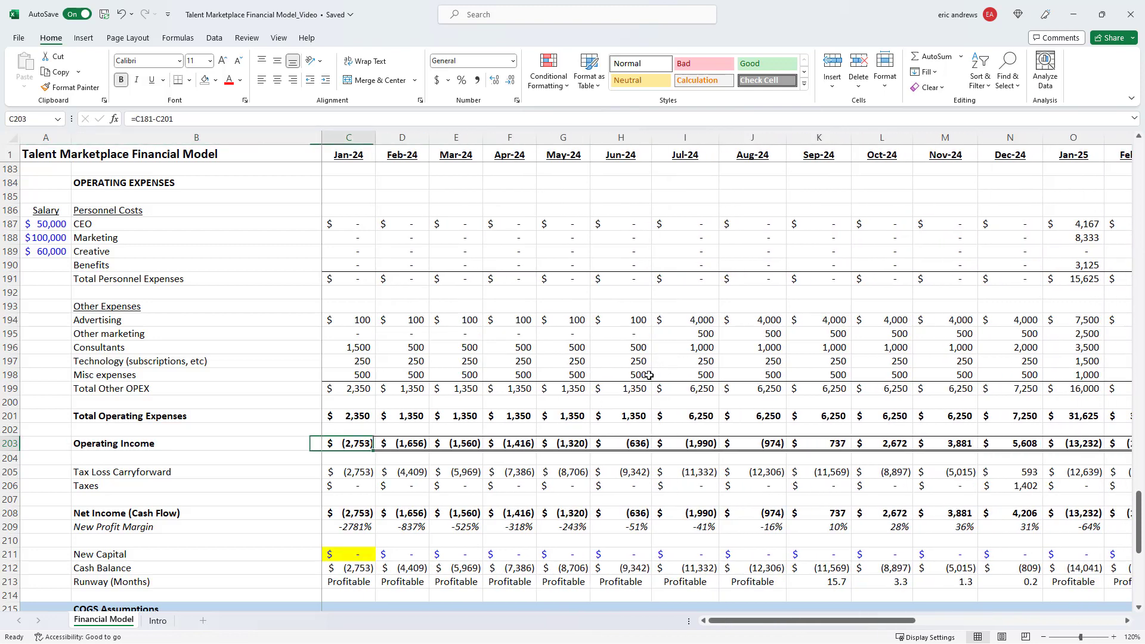
key("Right")
key("Right")
key("Right")
key("Right")
key("Right")
key("Right")
key("Right")
key("Right")
key("Right")
key("Right")
key("Right")
key("Right")
key("Right")
key("Right")
key("Right")
key("Right")
key("Right")
key("Right")
key("Right")
key("Right")
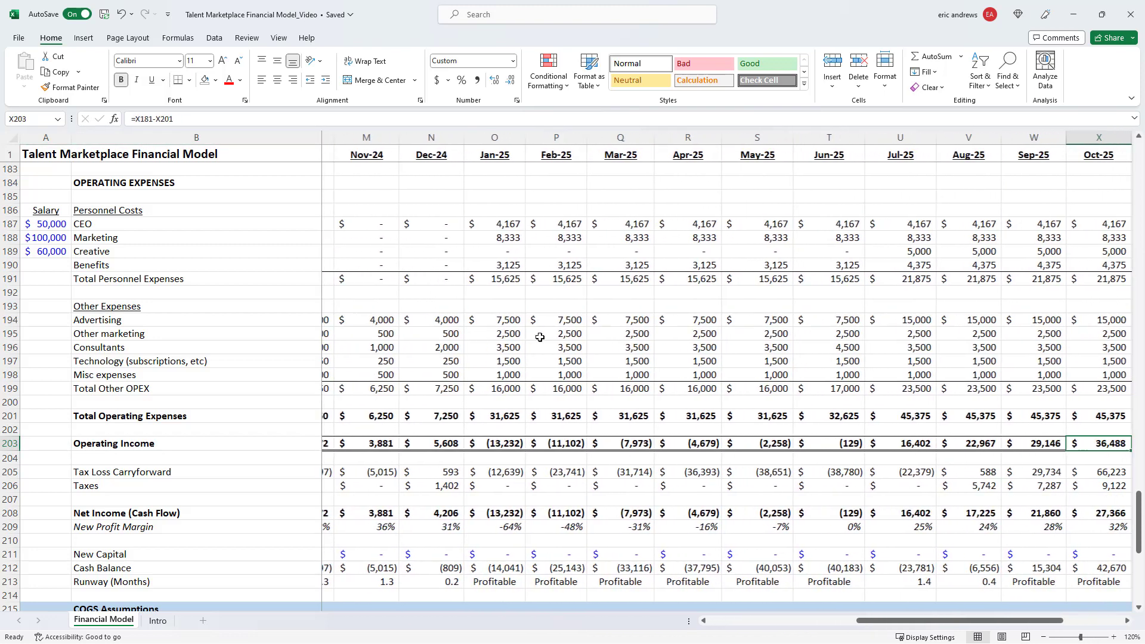
Check Total Operating Expenses against Operating Income in Dec-25 and the months just before it
left_click(964, 415)
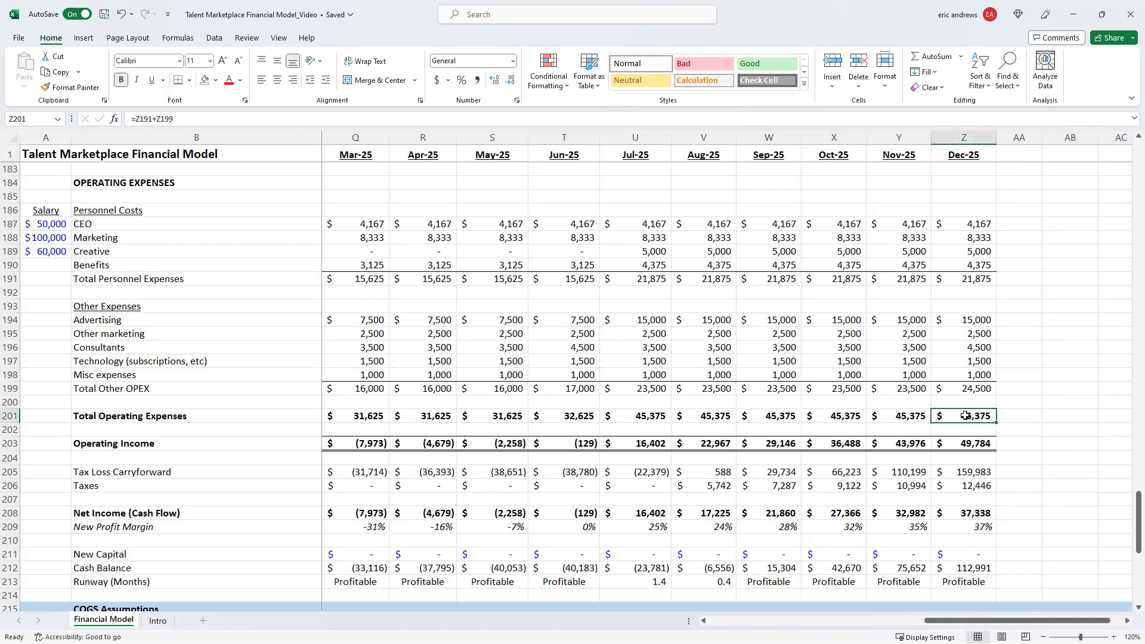
left_click(964, 442)
left_click(965, 412)
left_click(191, 441)
left_click_drag(358, 442, 962, 441)
left_click(961, 438)
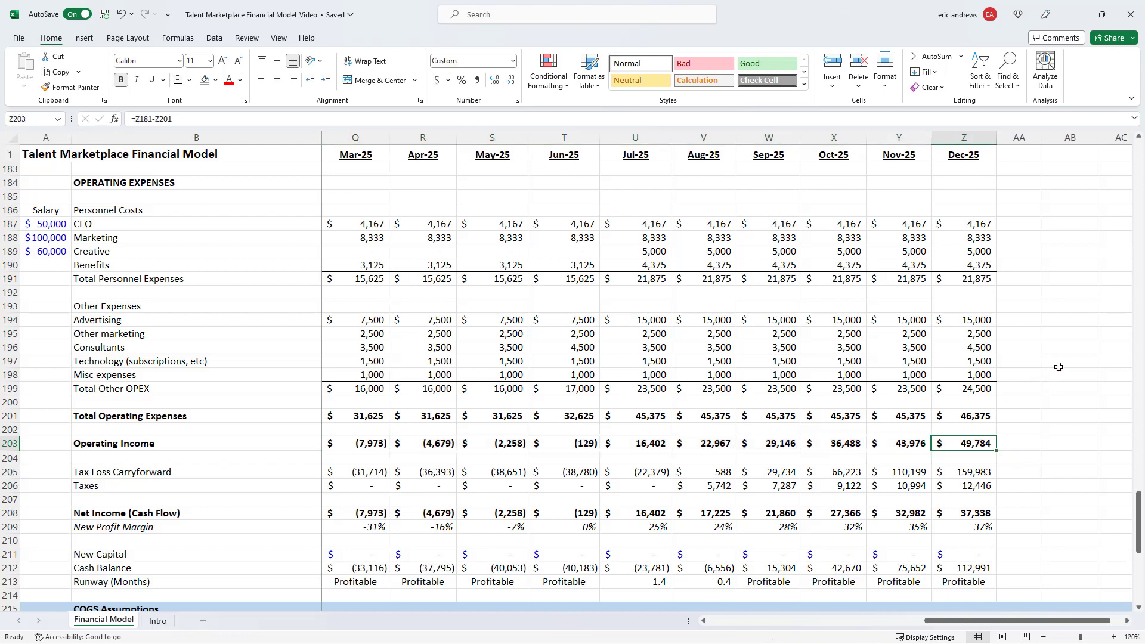
key("Left")
key("Left")
key("Right")
key("Down")
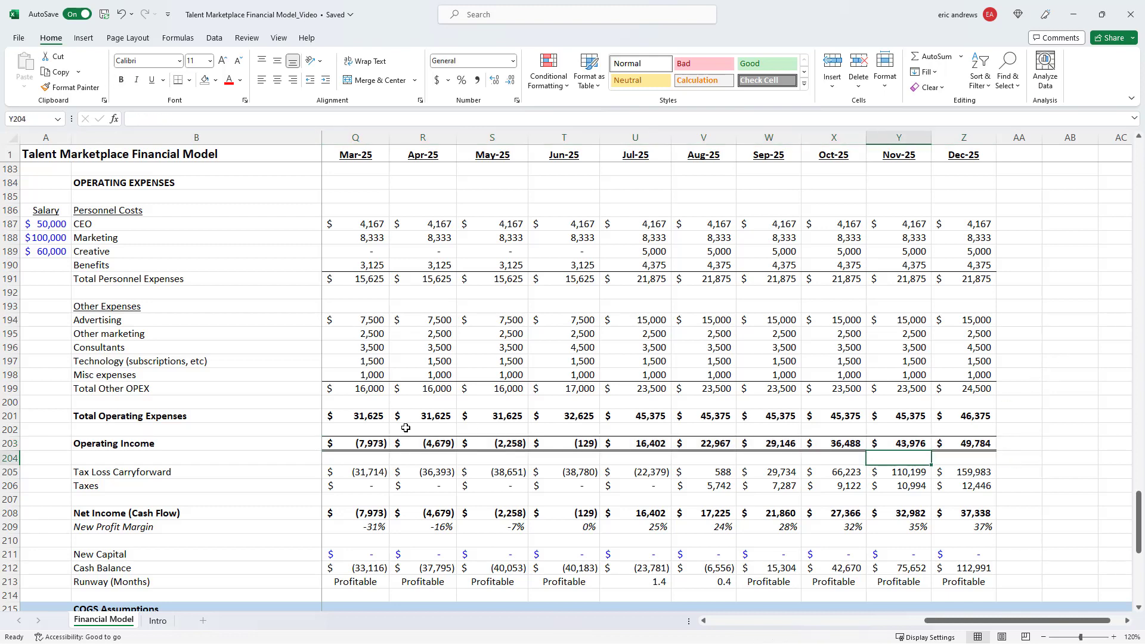
Examine the Jan-24 Tax Loss Carryforward and Taxes formulas in C205 and C206
left_click(268, 471)
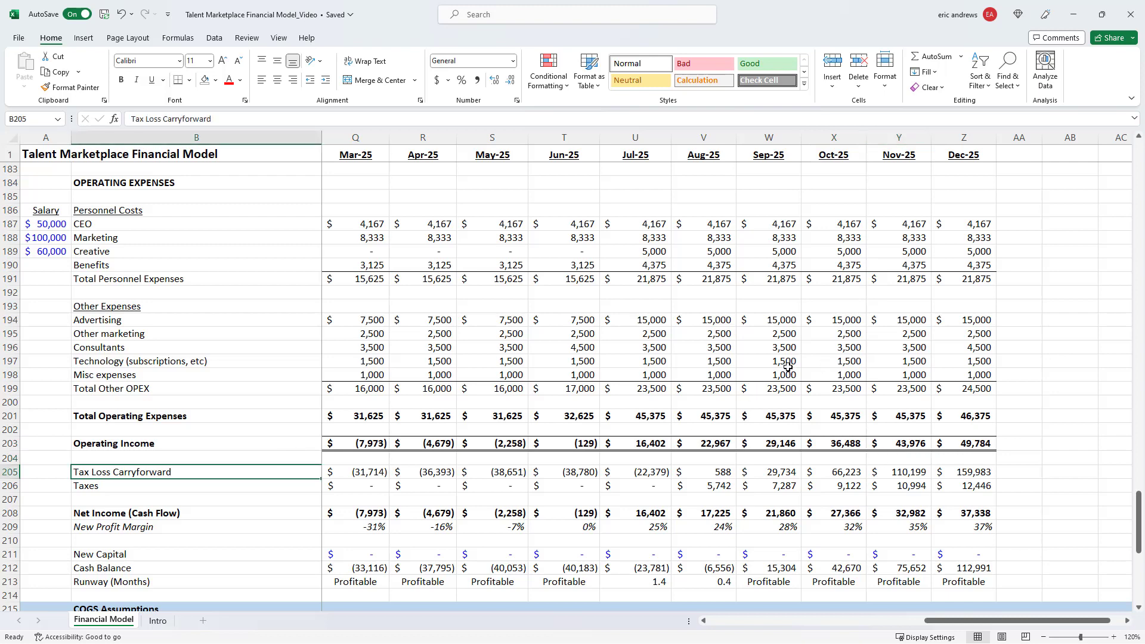
scroll(787, 367, "down", 2)
key("Right")
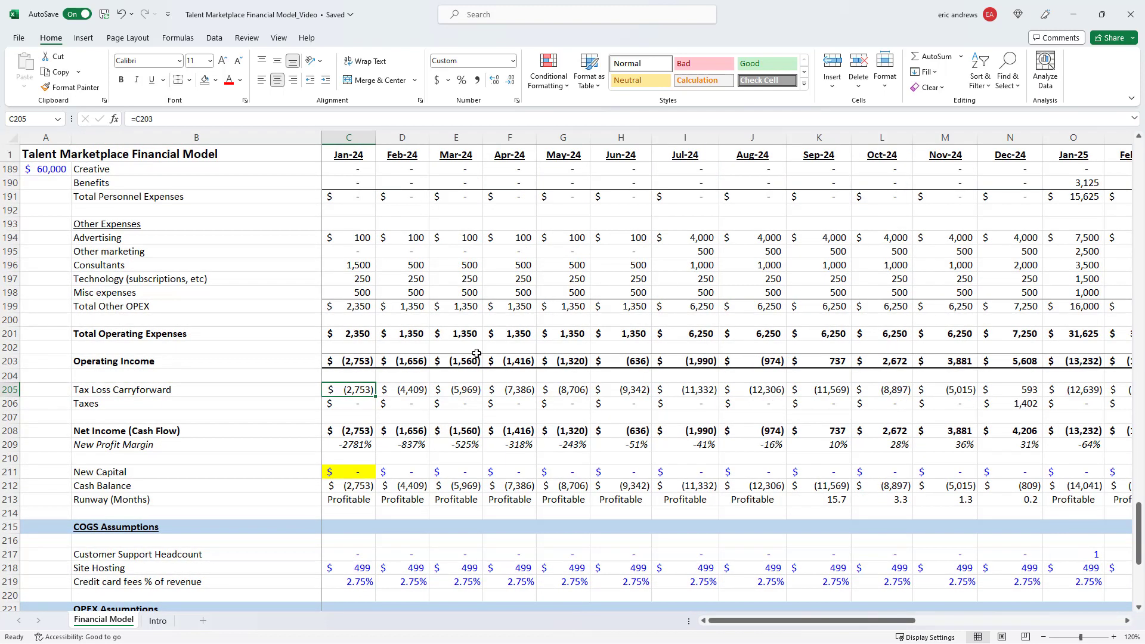
key("Down")
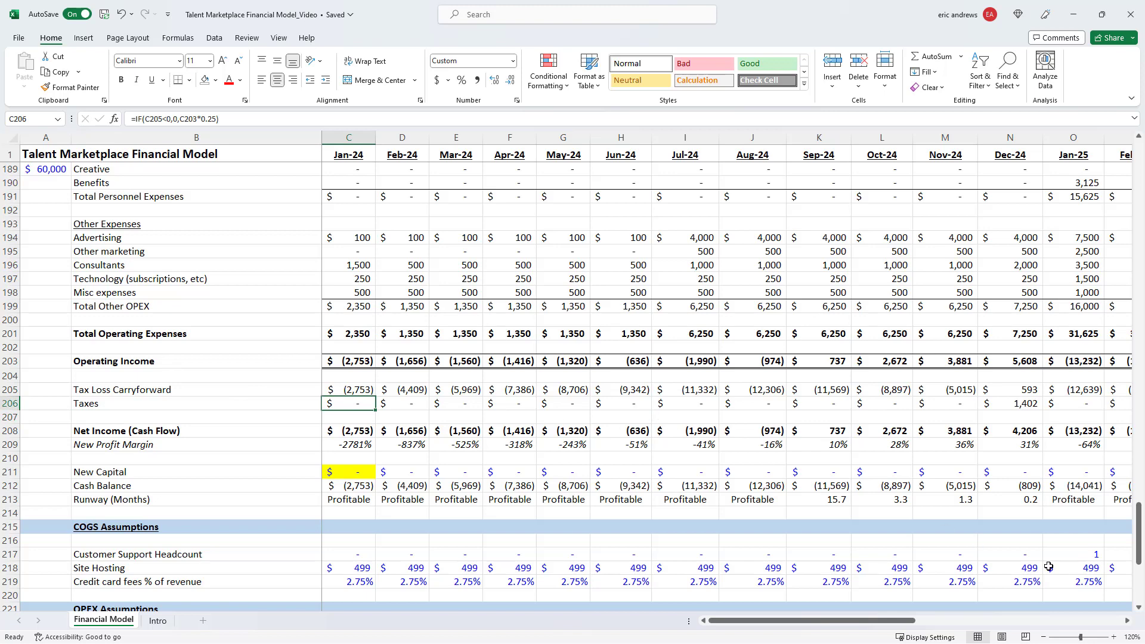
left_click(1116, 638)
left_click(280, 409)
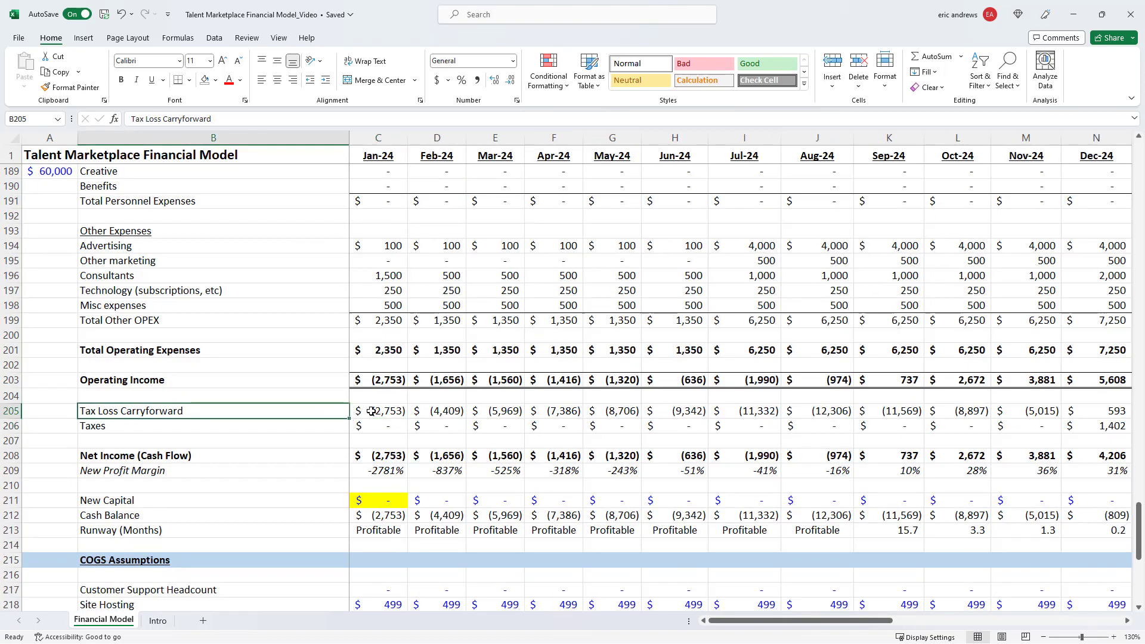
key("Right")
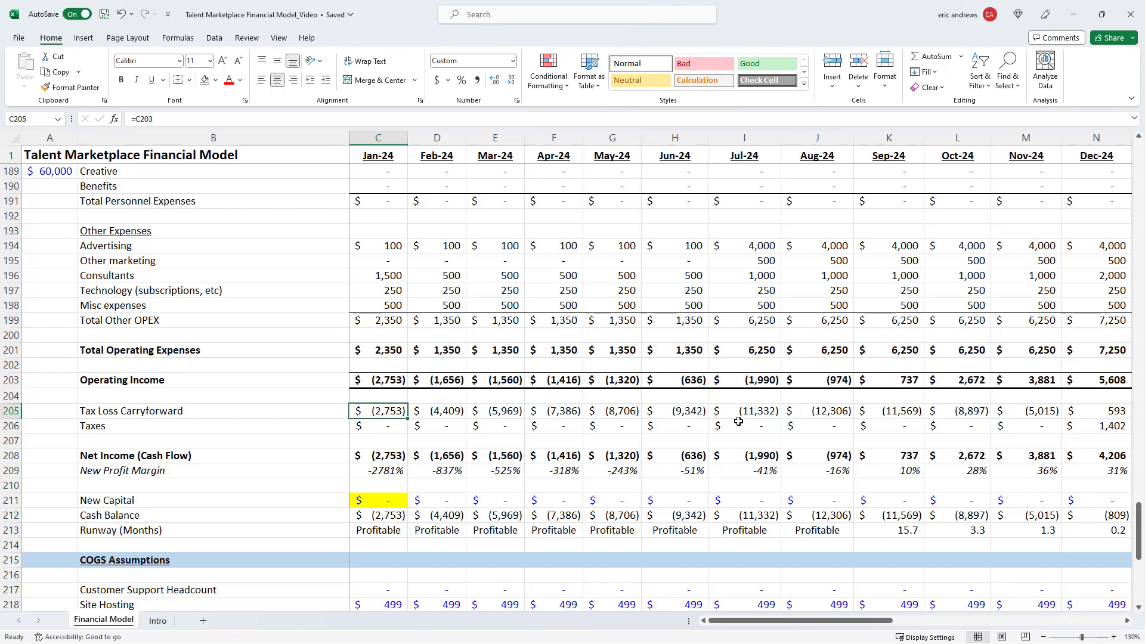
Trace the Tax Loss Carryforward formulas in row 205 from Jan-24 through Dec-24
key("Left")
key("Right")
key("Right")
key("Right")
key("Right")
key("Right")
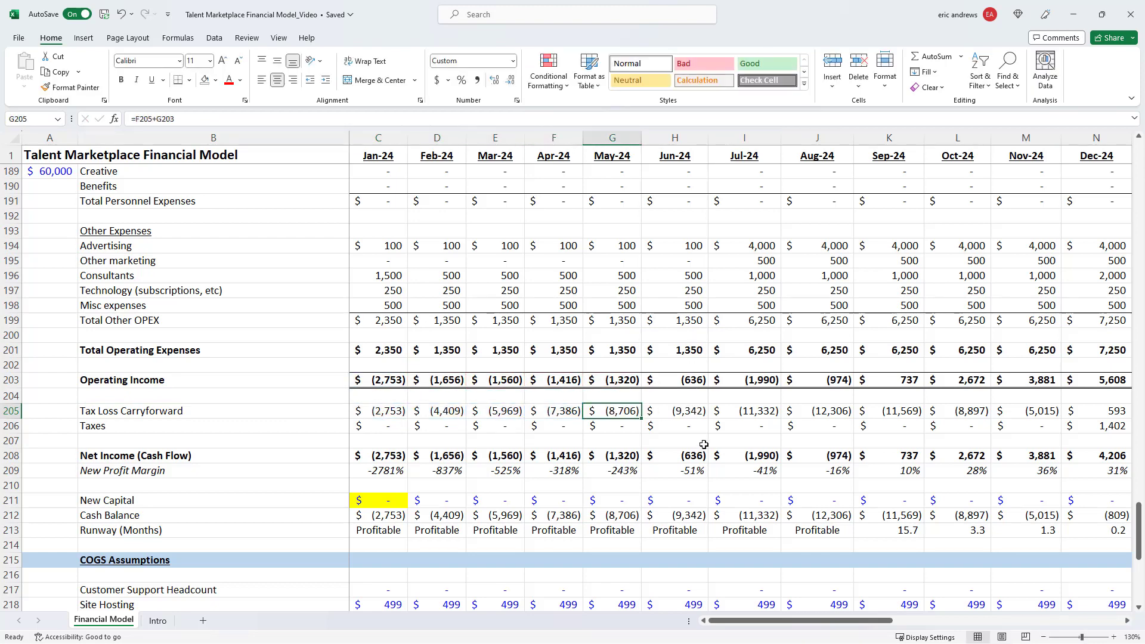
left_click(1043, 637)
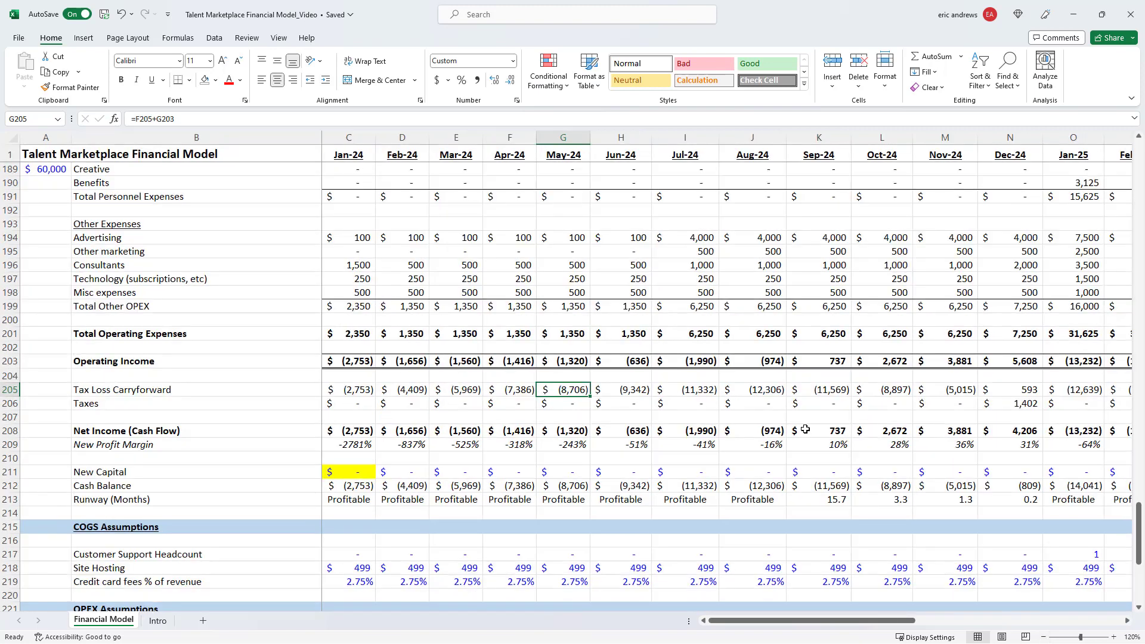
key("Right")
key("Right")
key("Right")
key("Right")
key("Right")
key("F2")
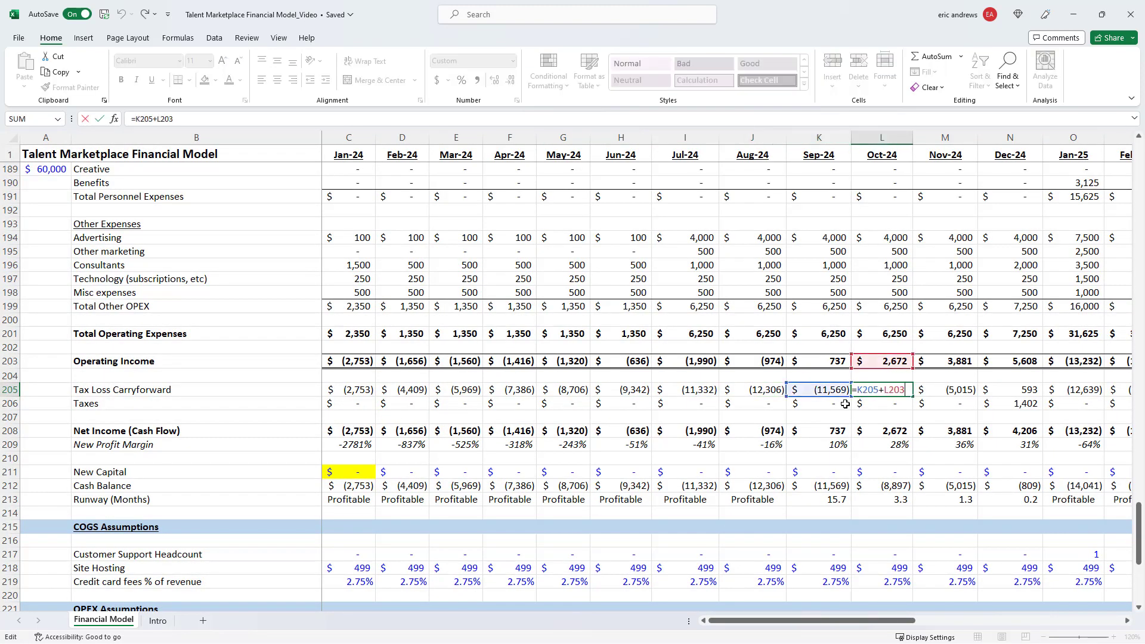
key("Escape")
key("Right")
key("Right")
key("Right")
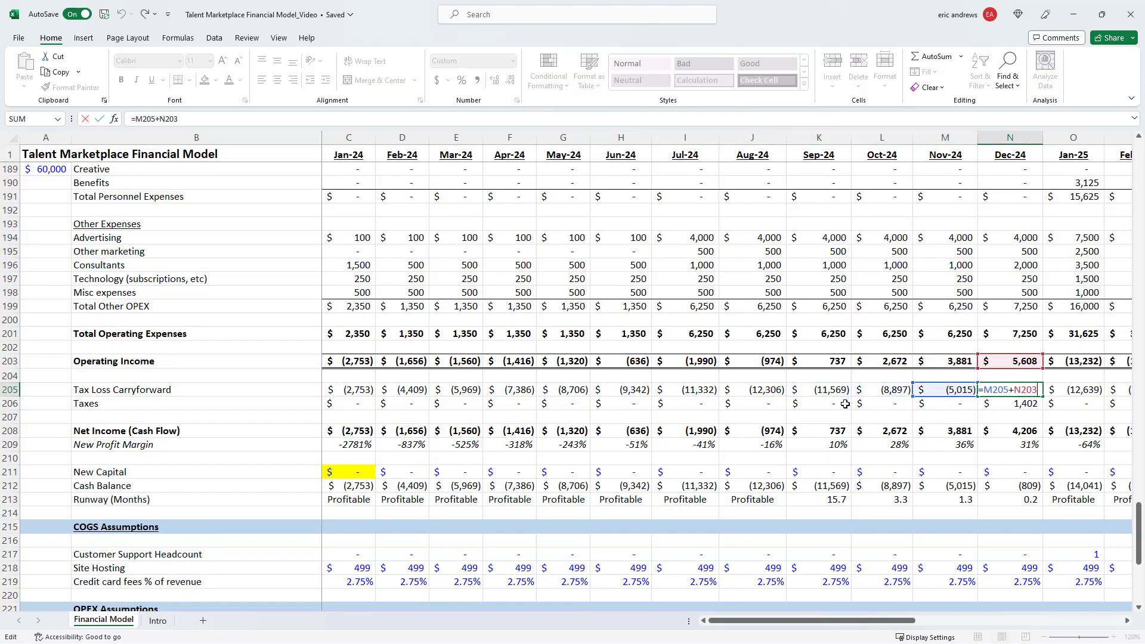
key("F2")
key("Escape")
Trace the Tax Loss Carryforward formulas in row 205 from Jan-25 through Sep-25
key("Right")
key("F2")
key("Escape")
key("Right")
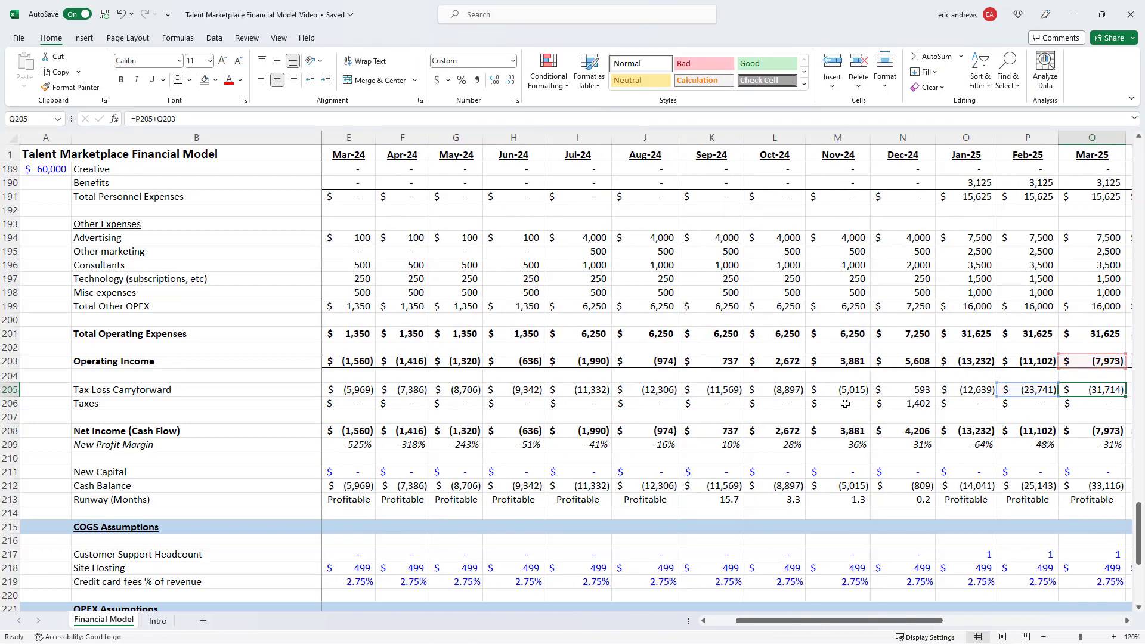
key("Right")
key("F2")
key("Escape")
key("Right")
key("F2")
key("Escape")
key("Right")
key("F2")
key("Escape")
key("Right")
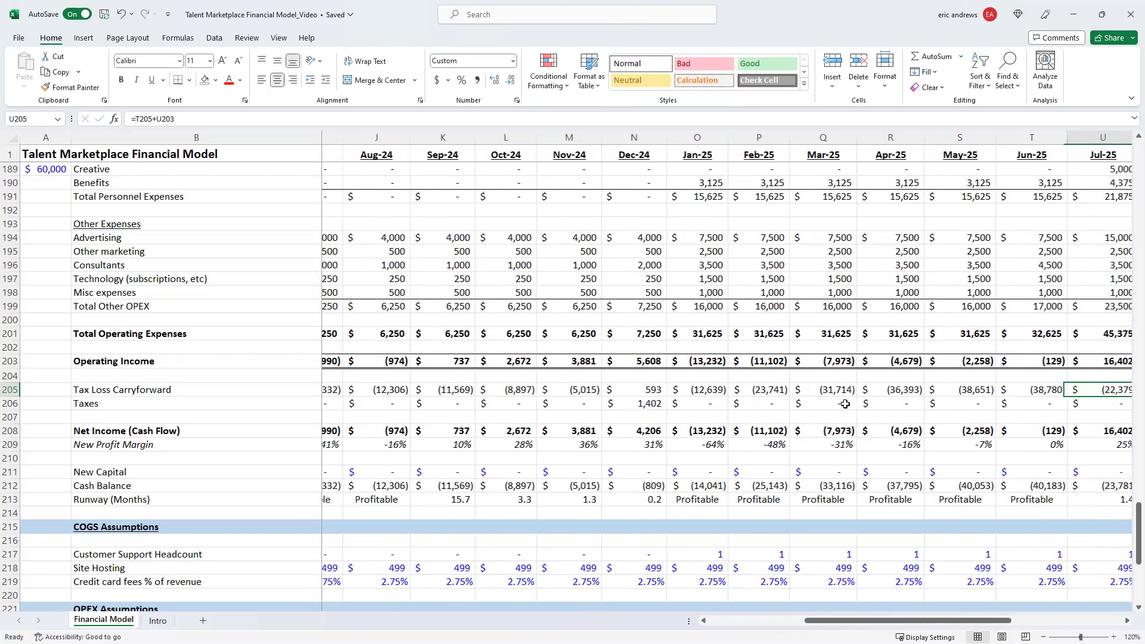
key("F2")
key("Escape")
scroll(846, 403, "right", 3)
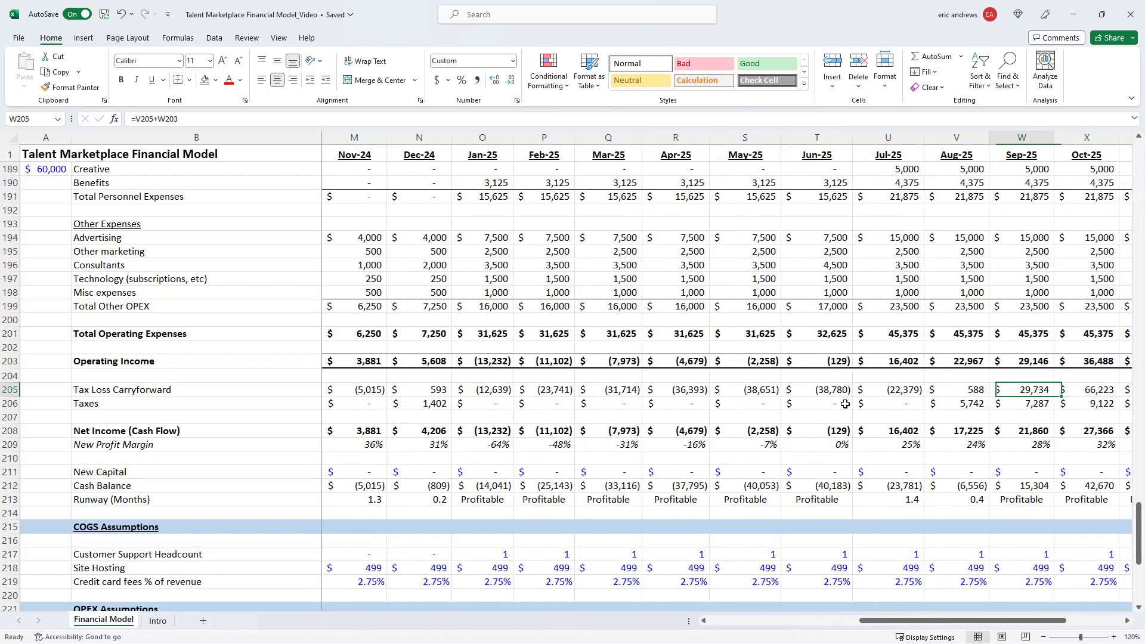
Compare the cell references of the Jun-25 and Jul-25 Tax Loss Carryforward formulas in T205 and U205
key("Left")
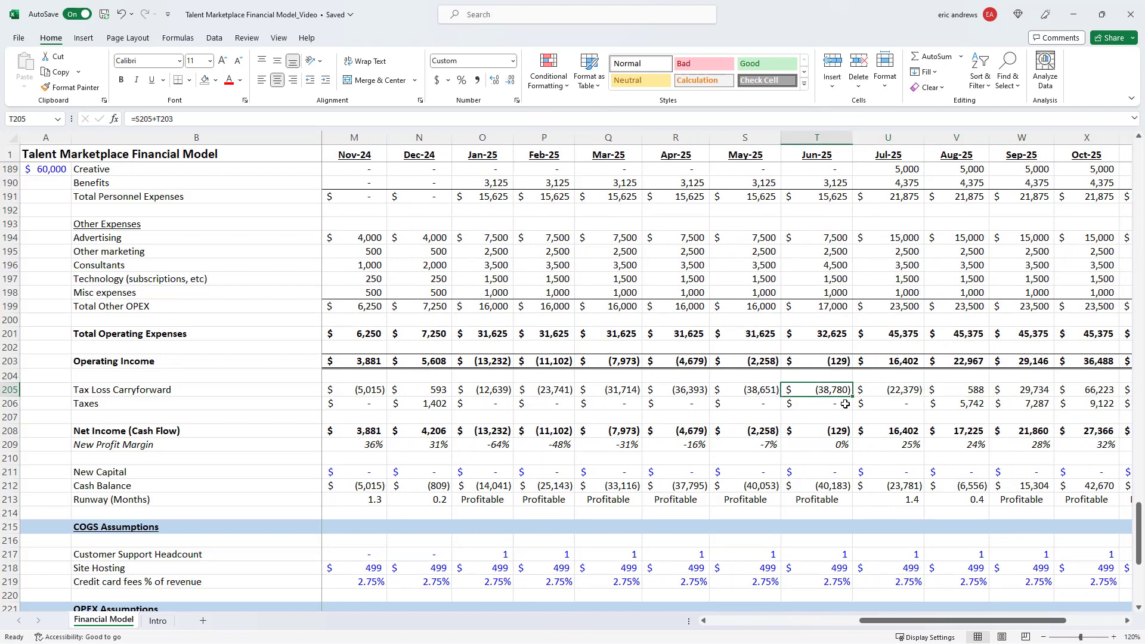
key("F2")
key("Escape")
key("Right")
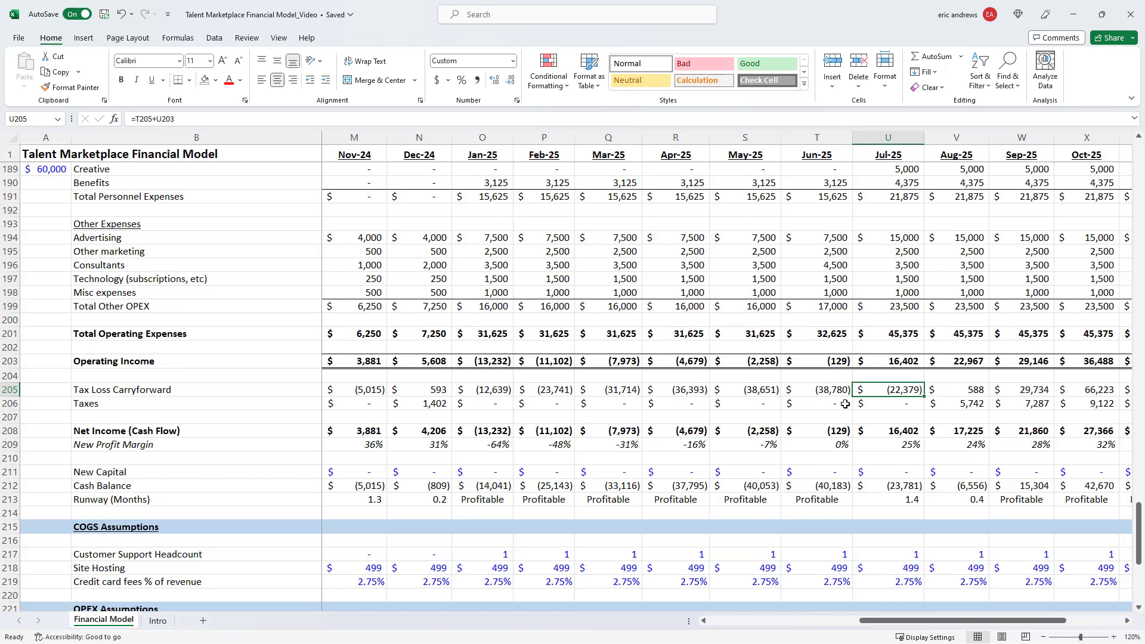
key("F2")
key("Escape")
key("Left")
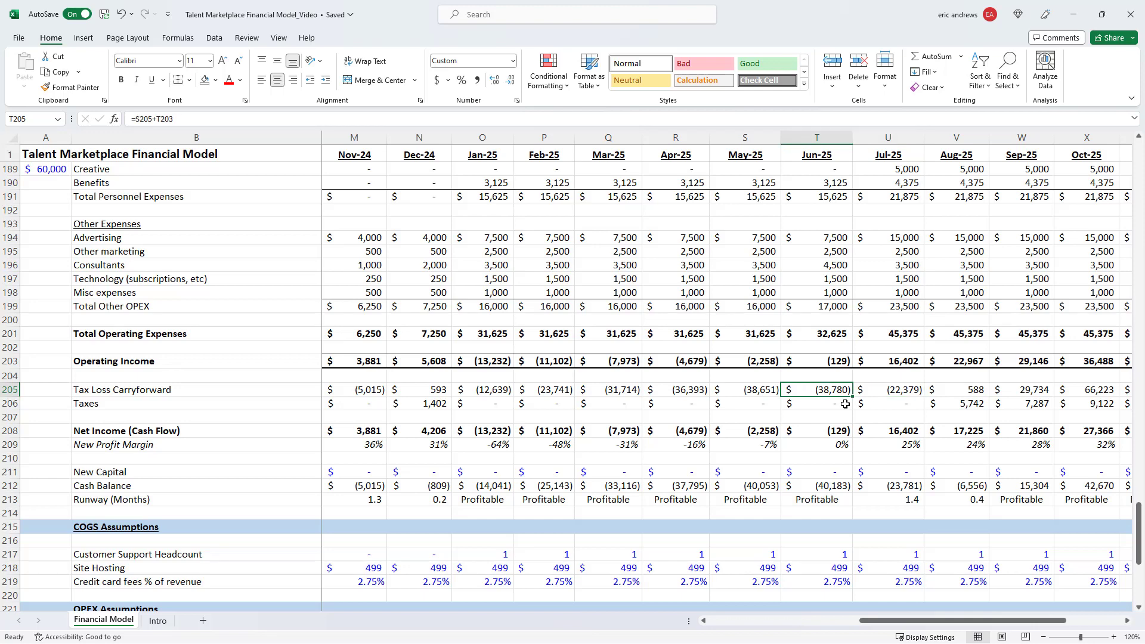
Review the Tax Loss Carryforward values from Jul-25 through Dec-25
key("Right")
key("Right")
key("Right")
key("Right")
key("Right")
key("Right")
key("Right")
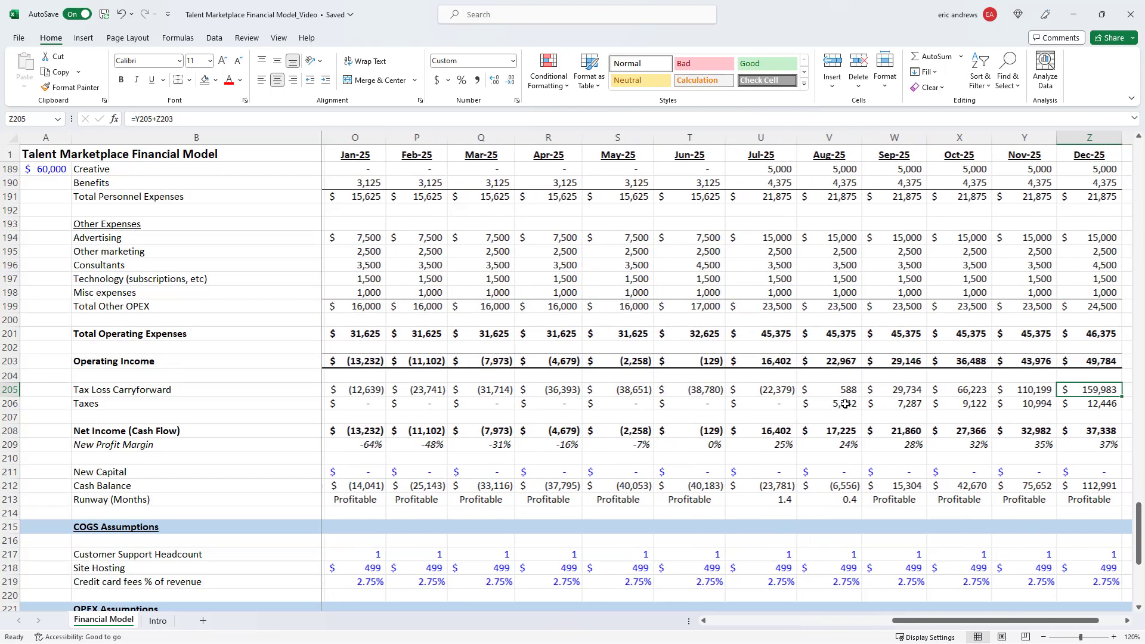
Trace the Taxes formulas in row 206 from Dec-25 back through Oct-25
key("Left")
key("Left")
key("Right")
key("Down")
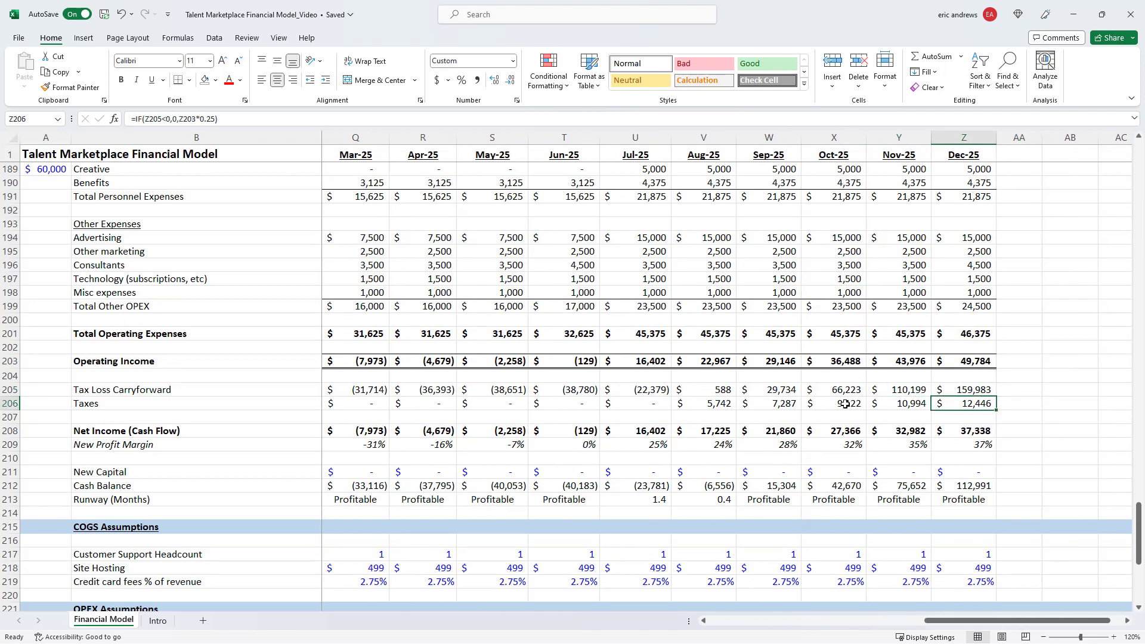
key("F2")
key("Escape")
key("Left")
key("F2")
key("Escape")
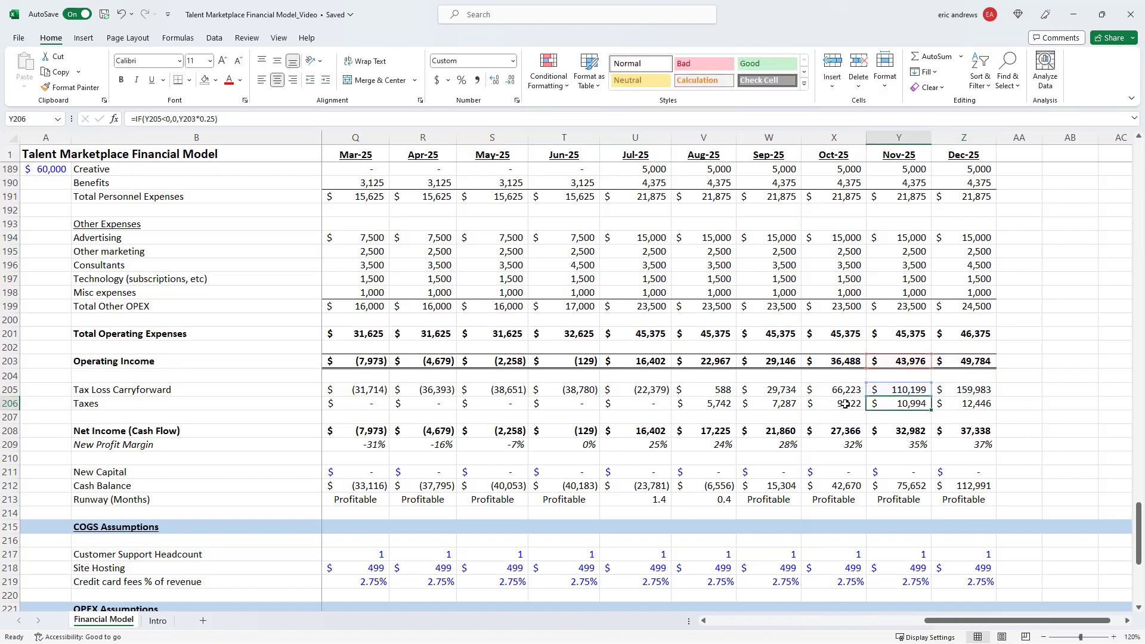
key("Left")
key("F2")
key("Escape")
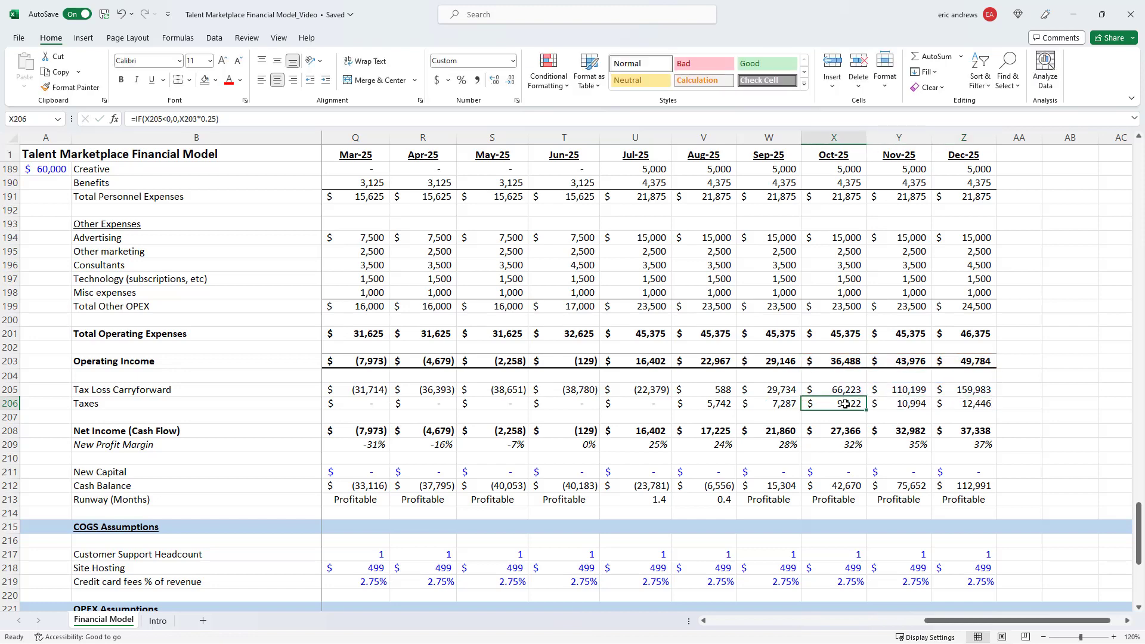
Trace the Net Income (Cash Flow) formulas in row 208 from Jan-24 through Apr-24
key("ctrl+Left")
key("Right")
key("Down")
key("Down")
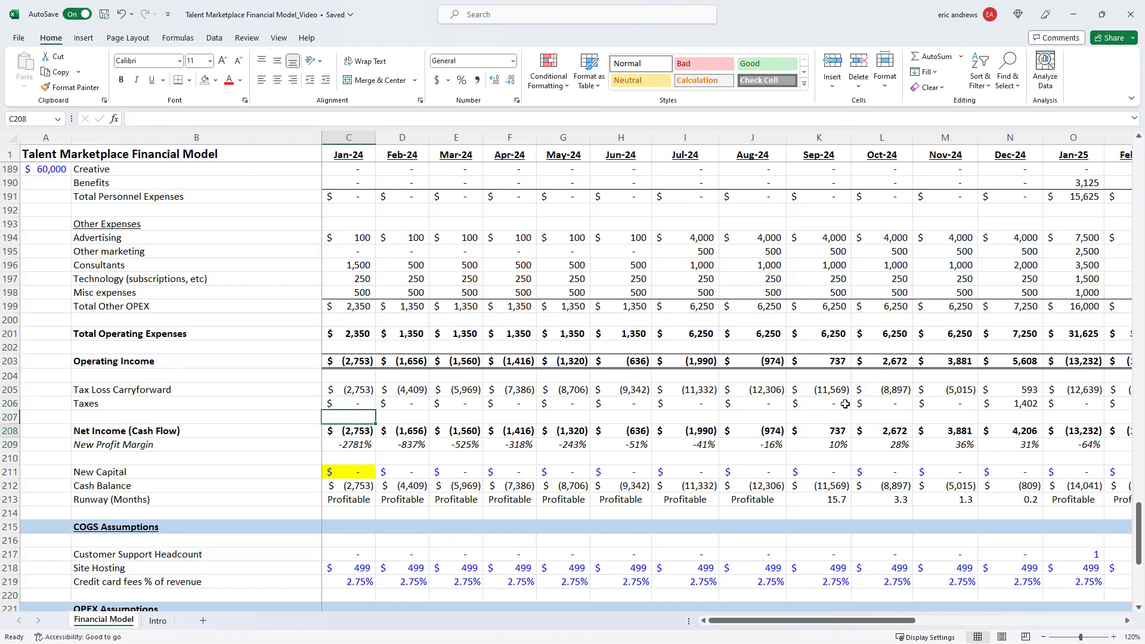
key("F2")
key("Escape")
key("Right")
key("F2")
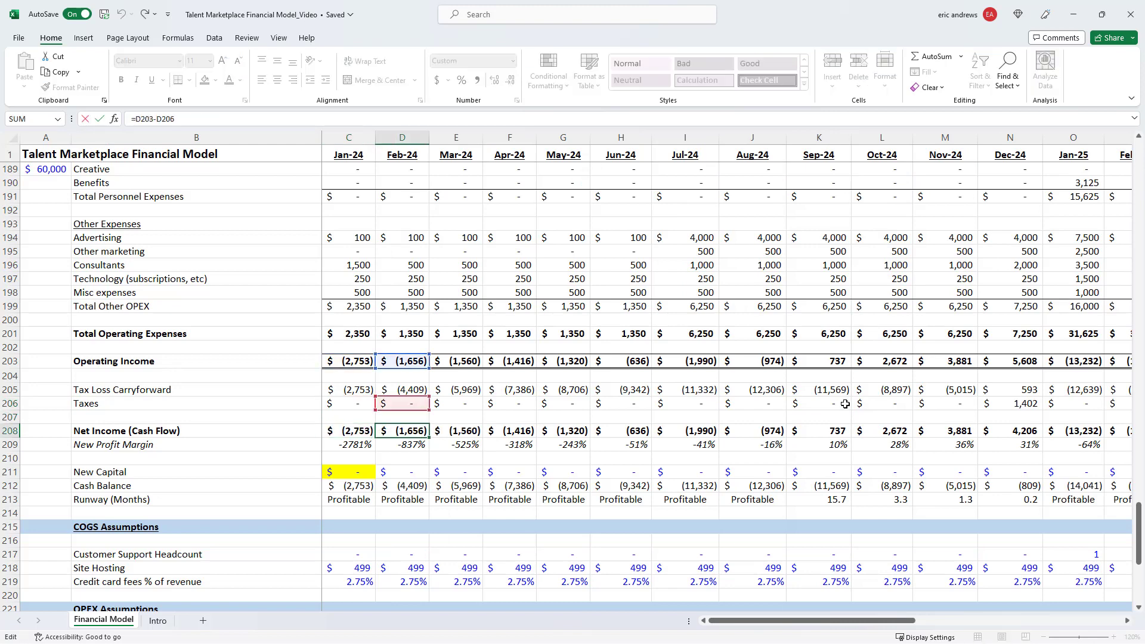
key("Escape")
key("Right")
key("F2")
key("Escape")
key("Right")
key("F2")
key("Escape")
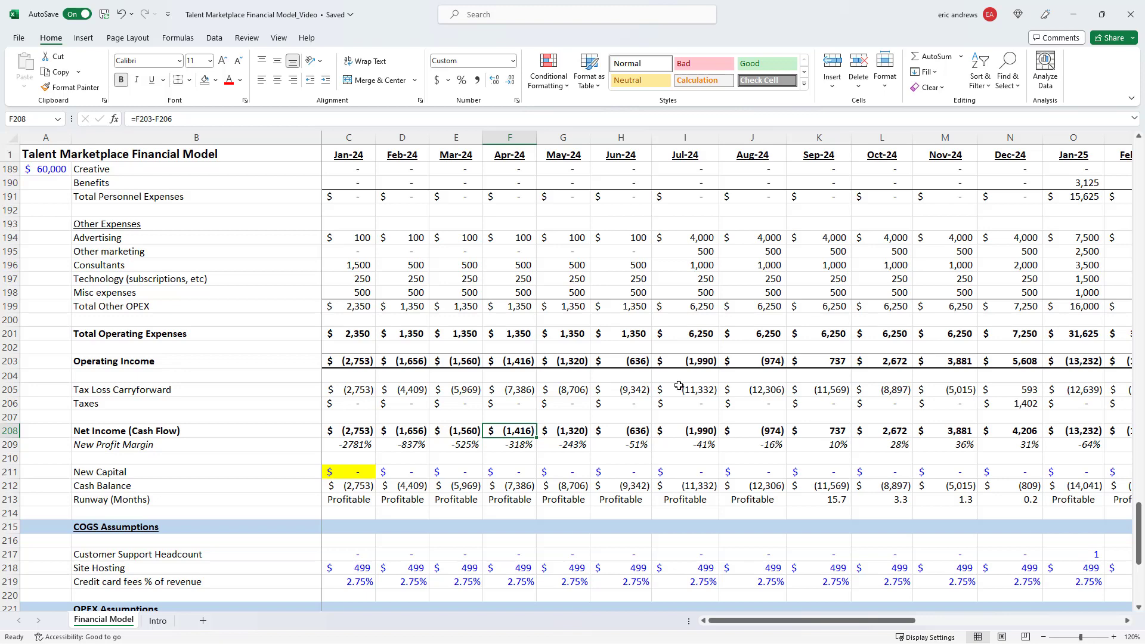
Inspect the Runway (Months) formulas for Jan-24 and Jul-24 in row 213
left_click(620, 431)
left_click(333, 501)
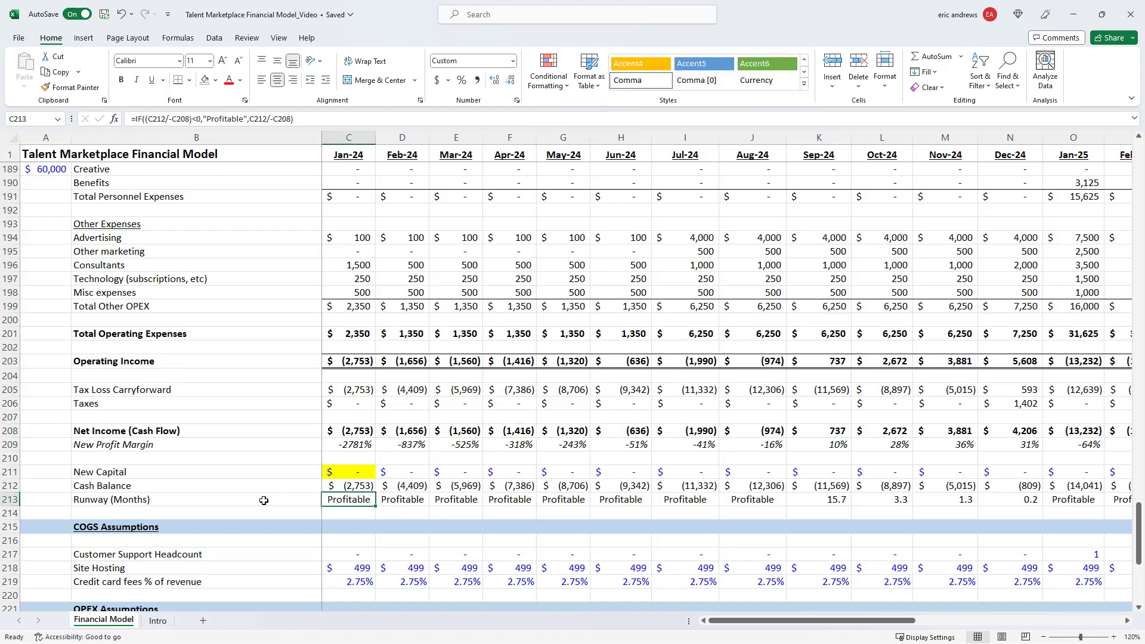
left_click(666, 501)
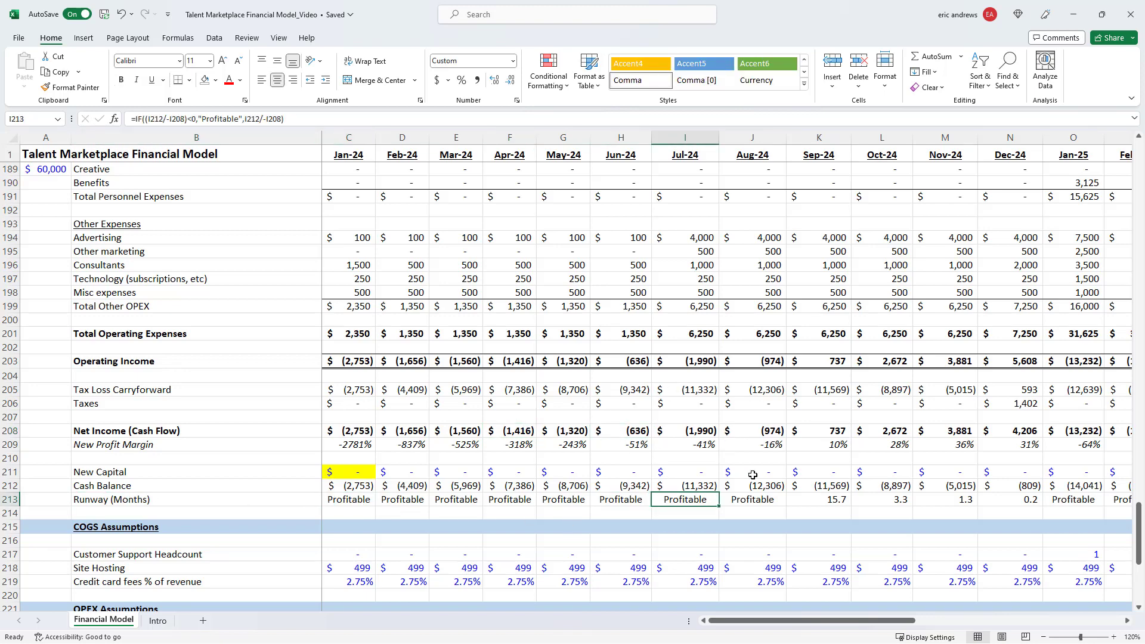
Set the Jan-24 New Capital in C211 to 25,000
key("Left")
key("Left")
key("Left")
key("Left")
key("Left")
key("Left")
key("Up")
key("Up")
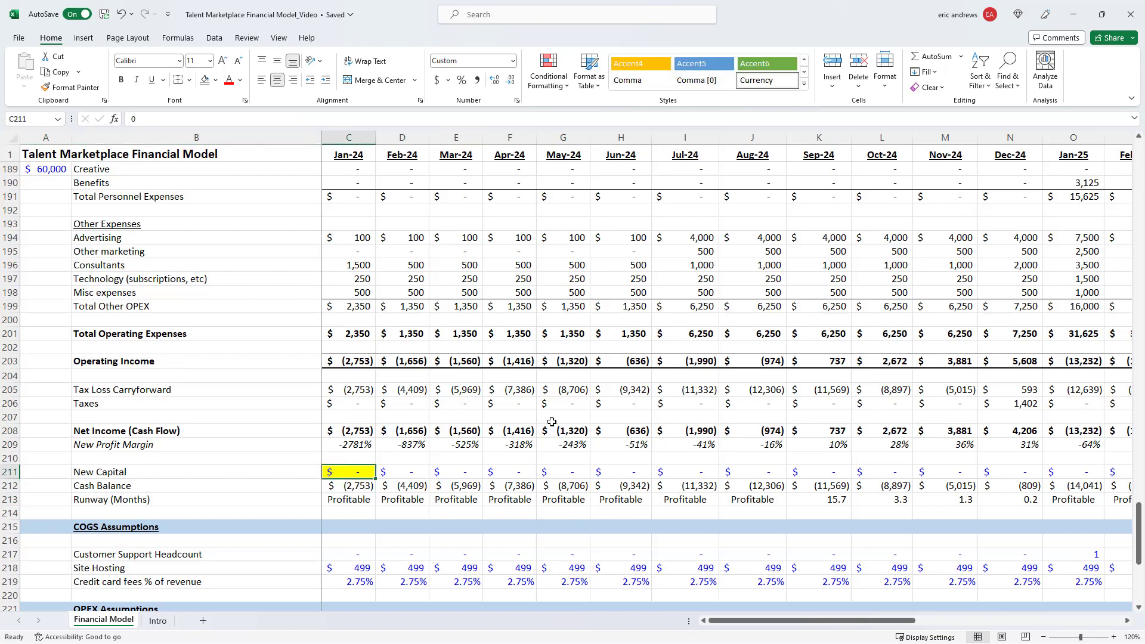
left_click(261, 487)
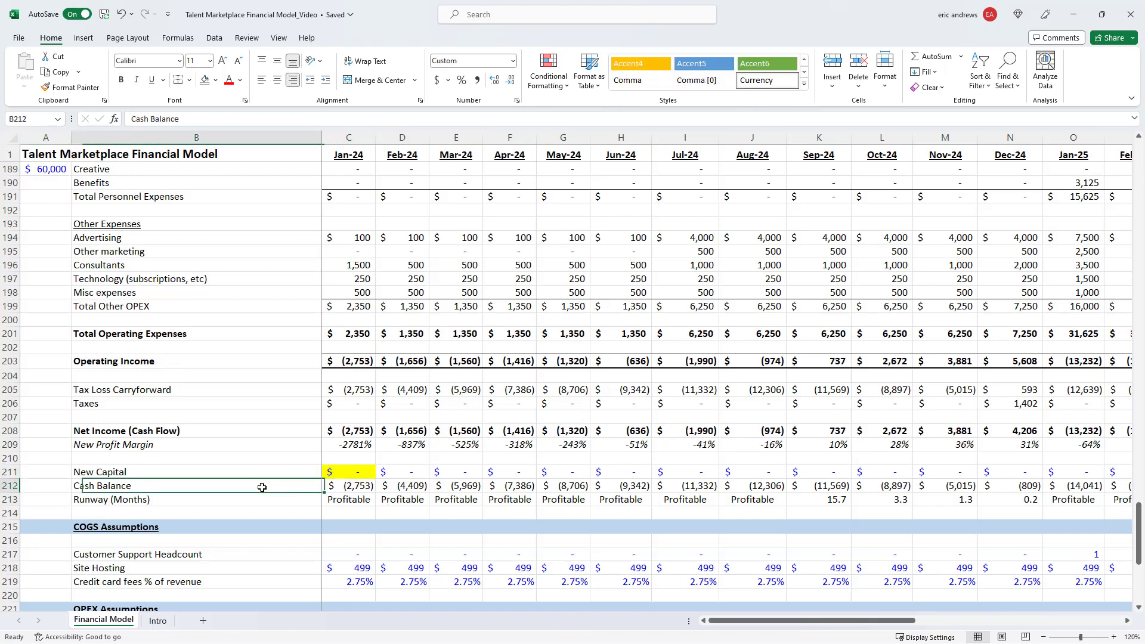
key("Right")
key("Up")
type("2500")
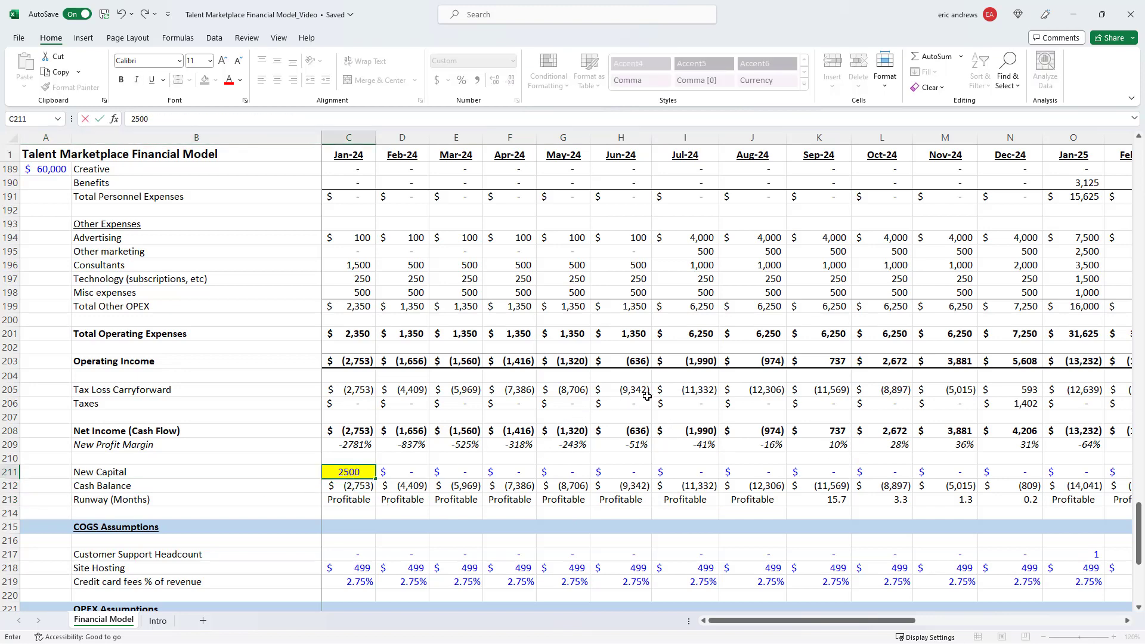
type("0")
key("ctrl+Return")
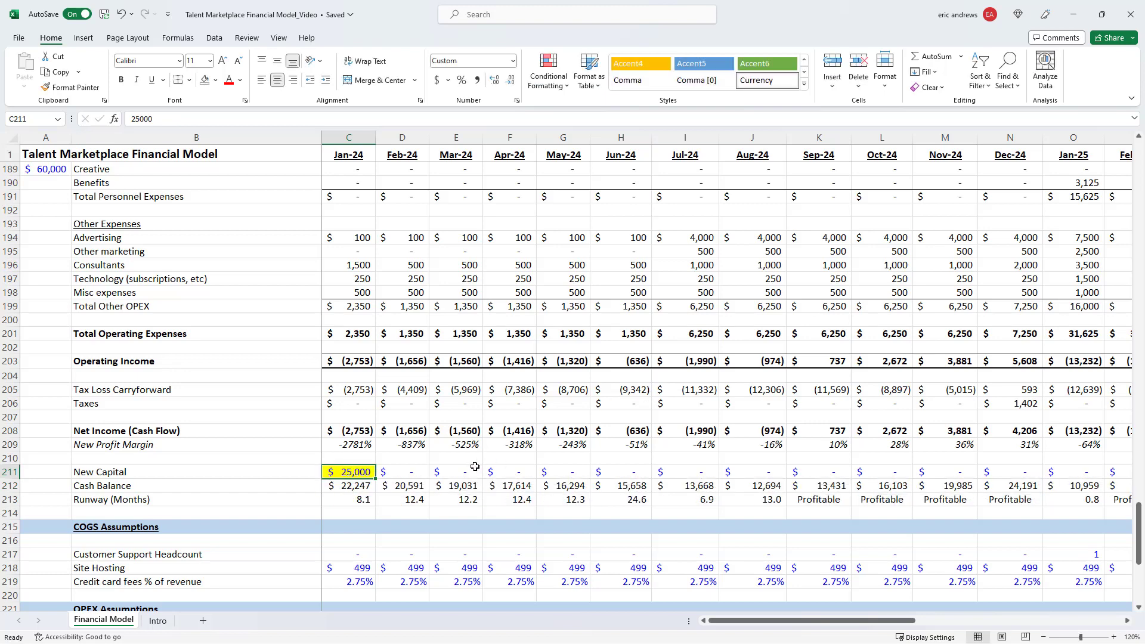
Check the Feb-24 New Capital and the Operating Income from Jan-24 through Mar-24
left_click(396, 472)
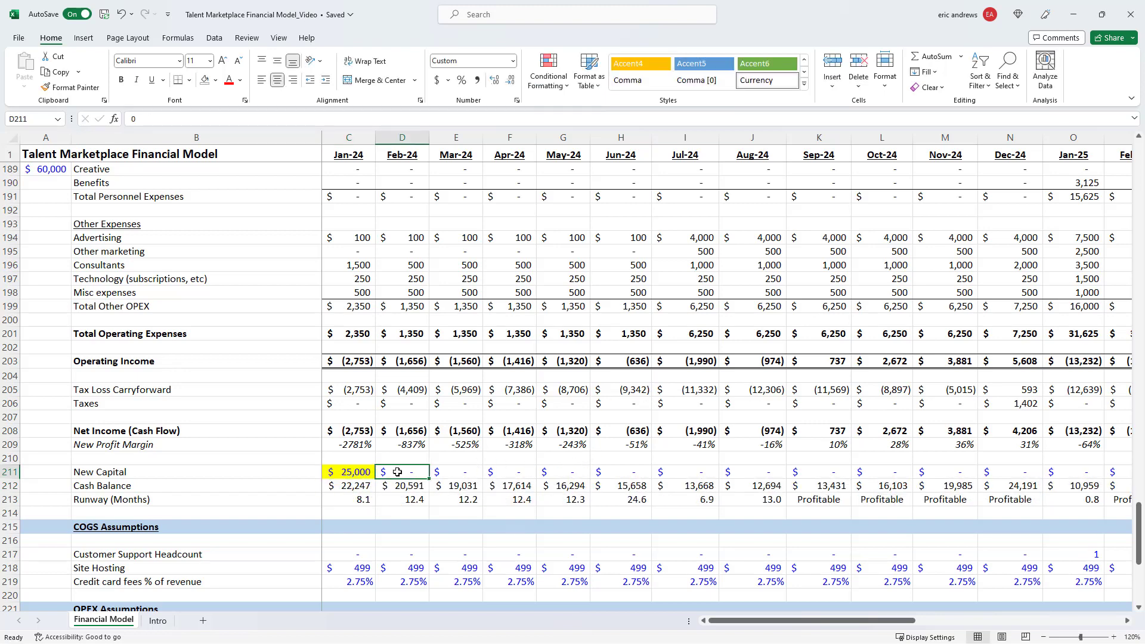
left_click(347, 358)
left_click(406, 359)
left_click(454, 361)
Trace the Cash Balance formulas in row 212 from Jan-24 through May-24
left_click(350, 487)
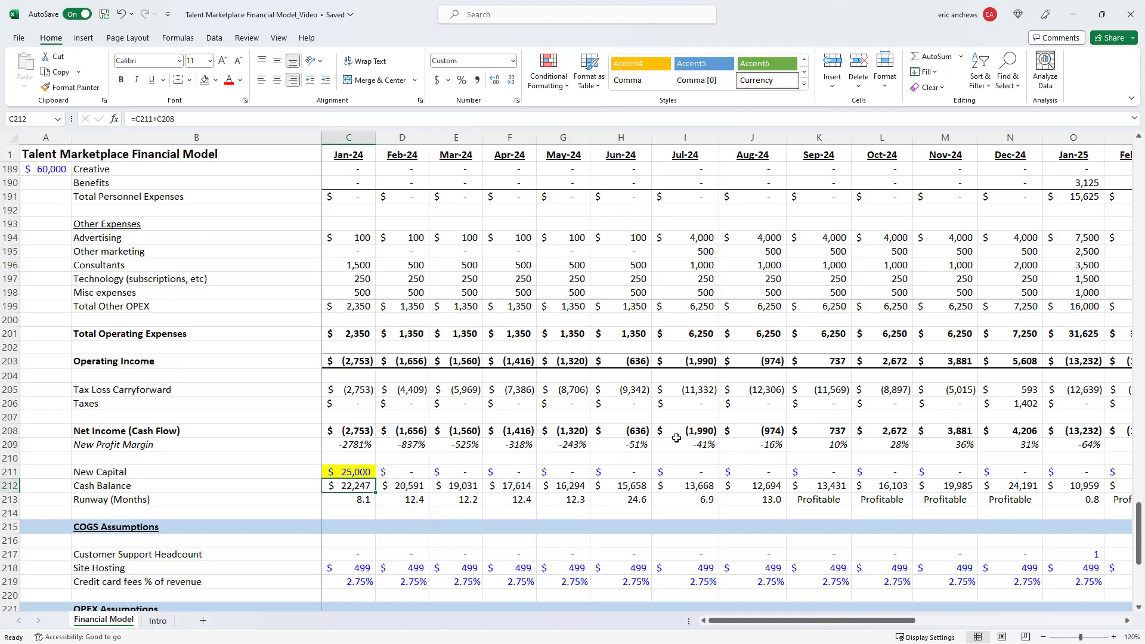
key("F2")
key("Escape")
key("Right")
key("F2")
key("Escape")
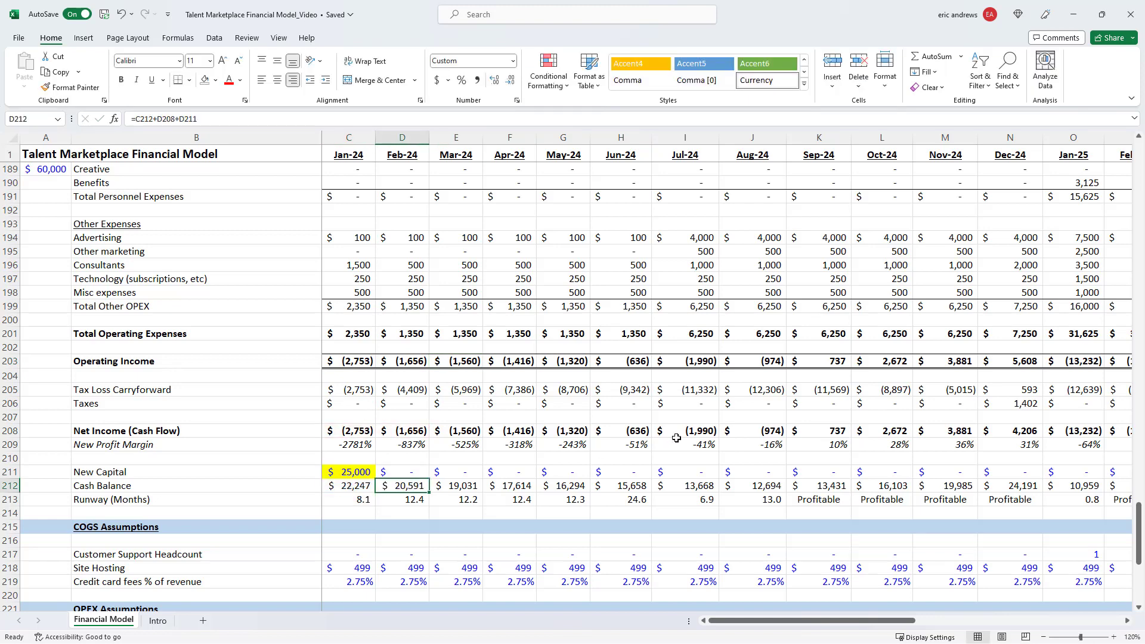
key("Right")
key("F2")
key("Escape")
key("Right")
key("F2")
key("Escape")
key("Right")
key("F2")
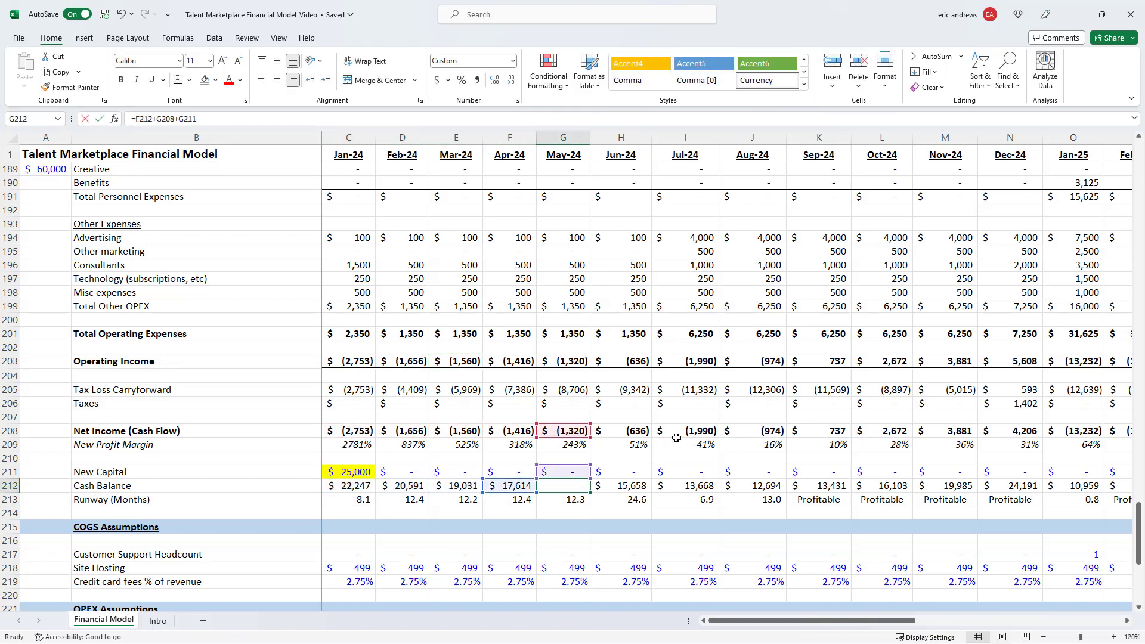
key("Escape")
Trace the Cash Balance formulas in row 212 from Jun-24 through Dec-24
key("Right")
key("F2")
key("Escape")
key("Right")
key("F2")
key("Escape")
key("Right")
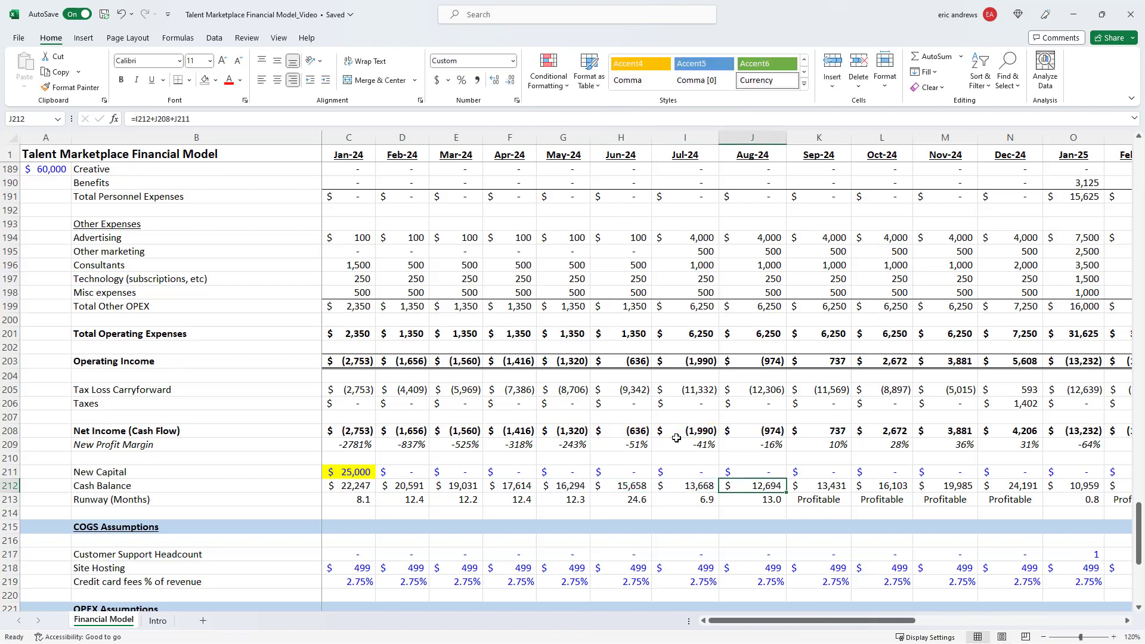
key("F2")
key("Escape")
key("Right")
key("F2")
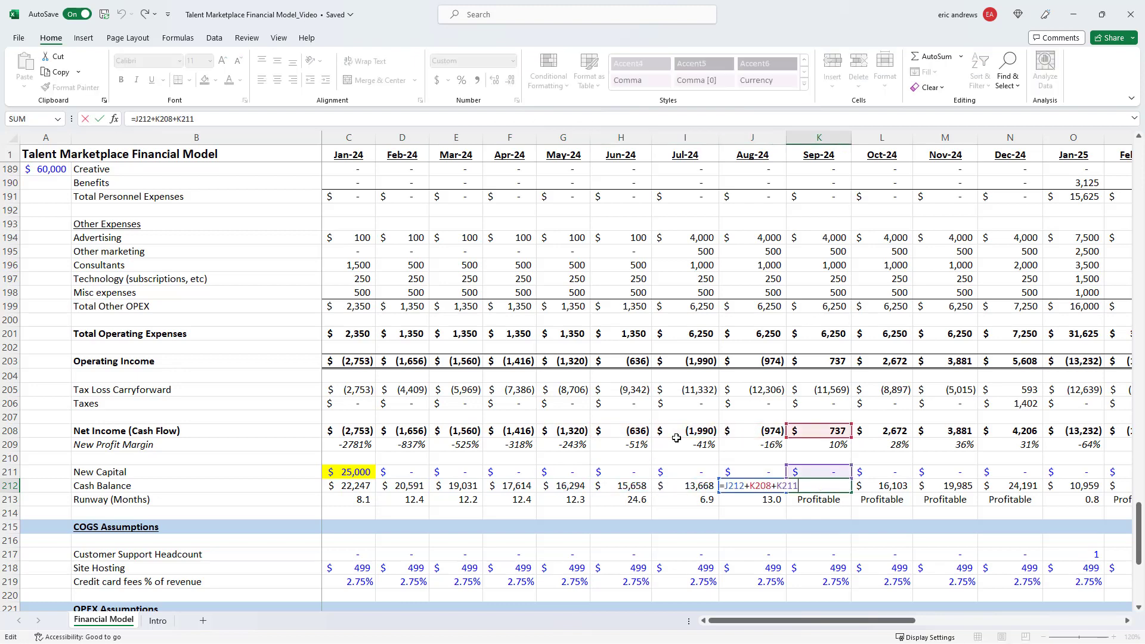
key("Escape")
key("Right")
key("F2")
key("Escape")
key("Right")
key("F2")
key("Escape")
key("Right")
key("F2")
key("Escape")
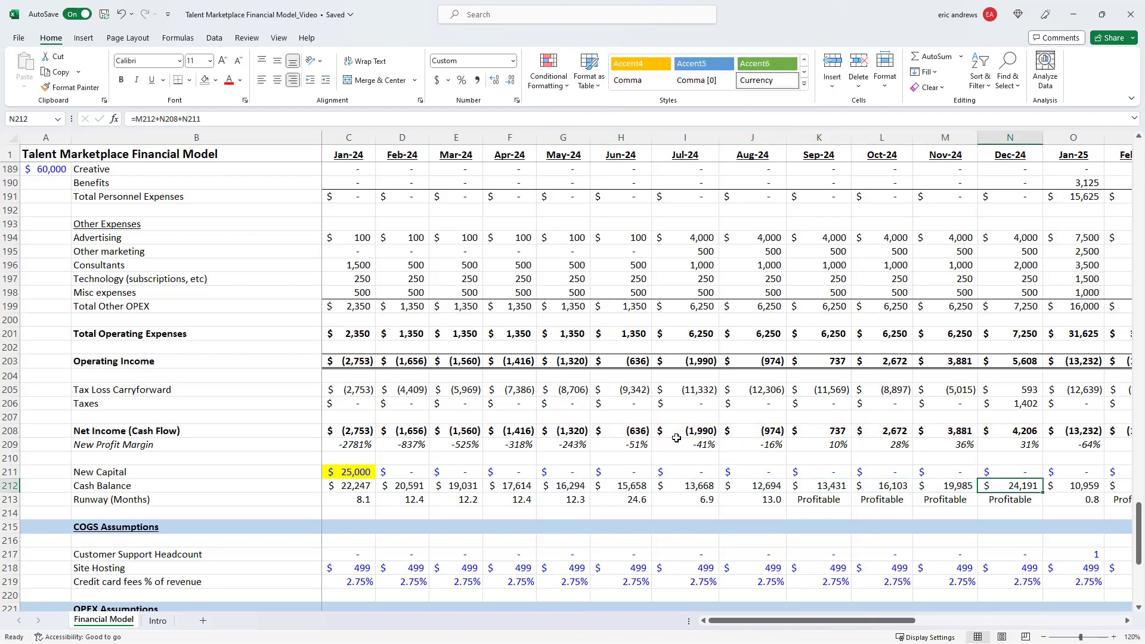
Trace the Cash Balance formulas in row 212 from Jan-25 through Mar-25
key("Right")
key("F2")
key("Escape")
key("Right")
key("F2")
key("Escape")
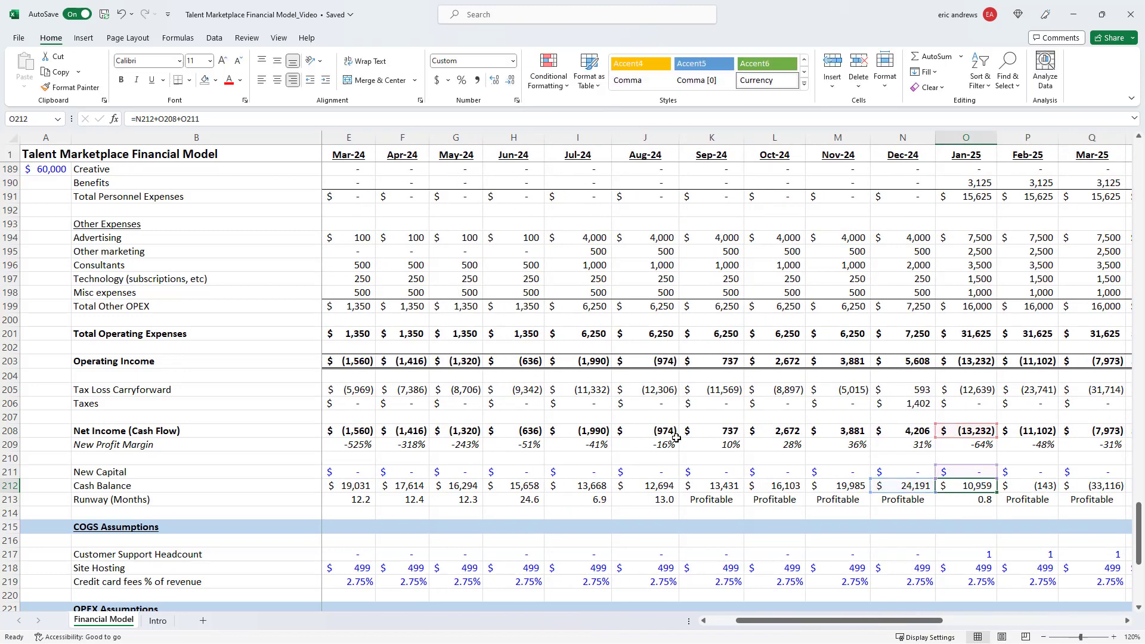
key("F2")
key("Escape")
key("F2")
key("Escape")
key("Right")
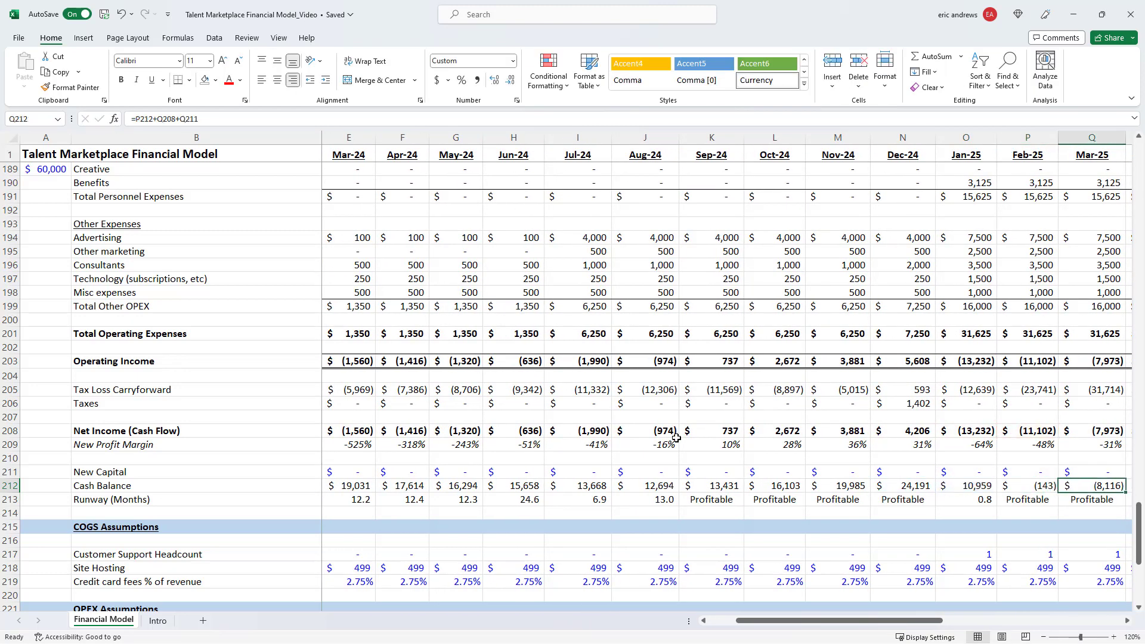
key("F2")
key("Escape")
Set the Jan-25 New Capital in O211 to 25,000
key("Left")
key("Left")
key("Left")
key("Up")
key("Right")
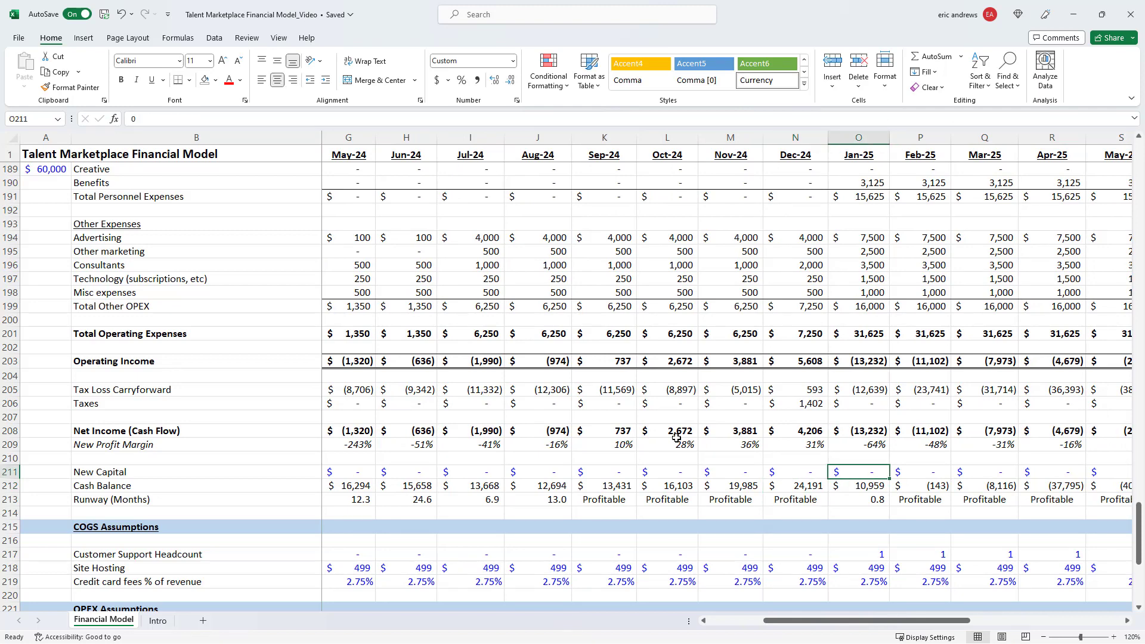
type("25")
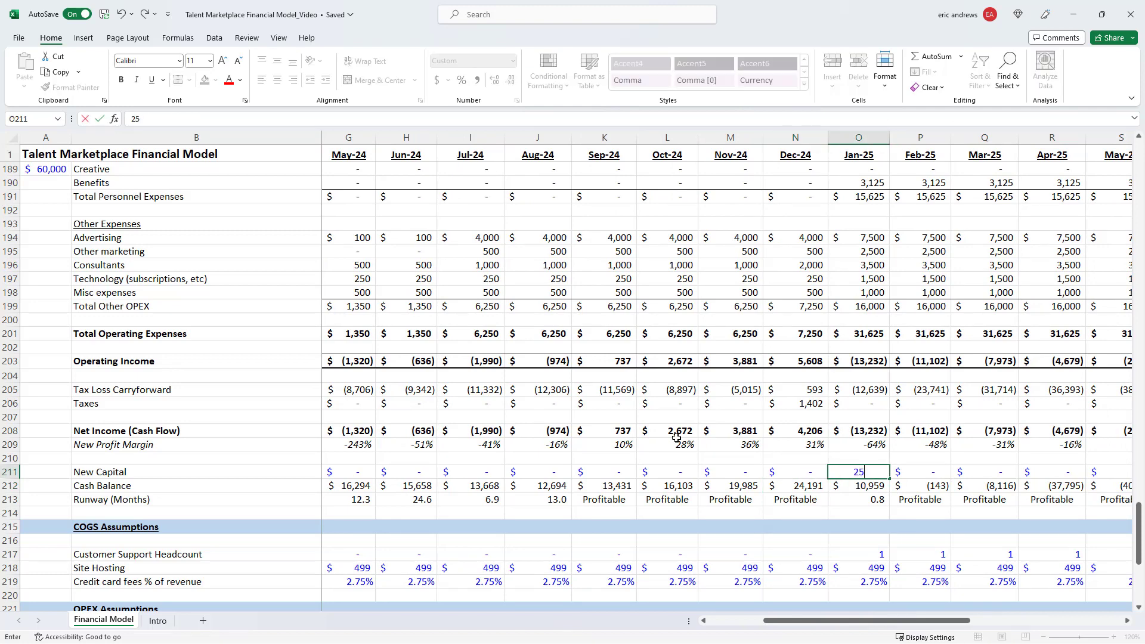
type(",000")
Review New Capital and the resulting Cash Balance from Jan-25 through Jun-25 for a further shortfall
key("Right")
key("Right")
key("Right")
key("Right")
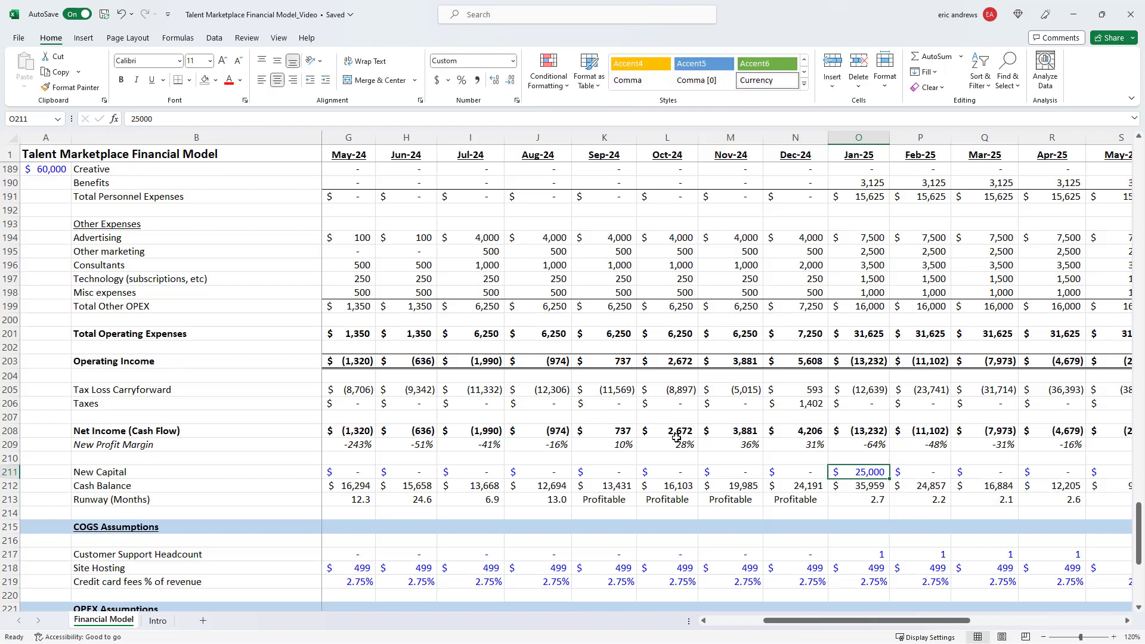
key("Right")
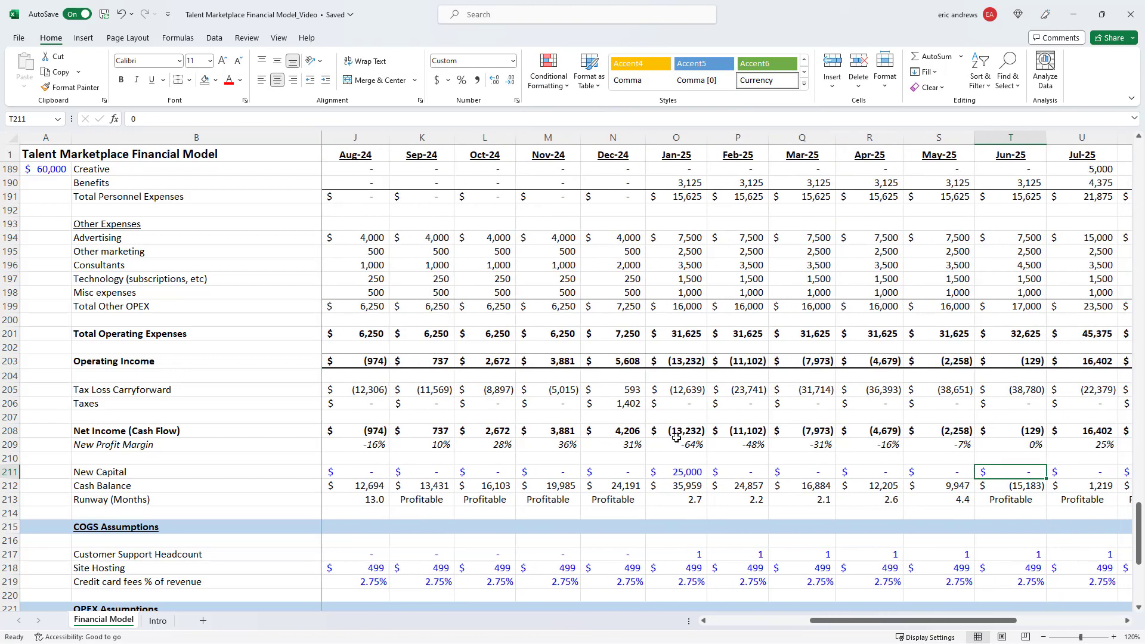
key("Left")
key("Left")
key("Left")
key("Left")
key("Left")
Set the May-25 New Capital in S211 to 10,000
key("Right")
key("Right")
key("Right")
key("Right")
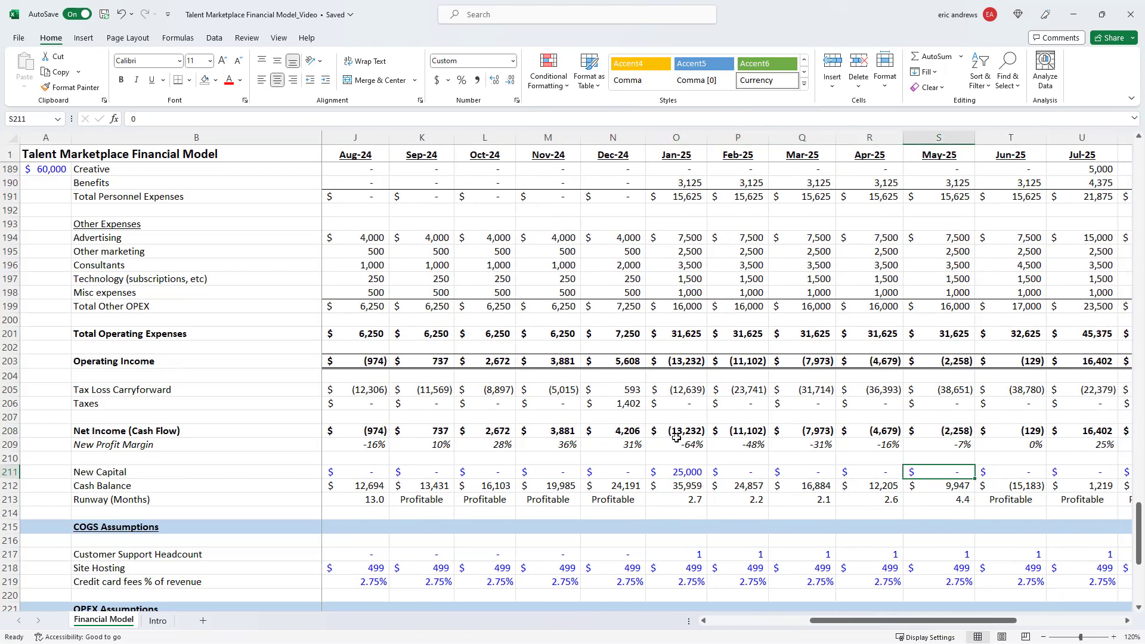
type("10,")
type("0000")
key("Return")
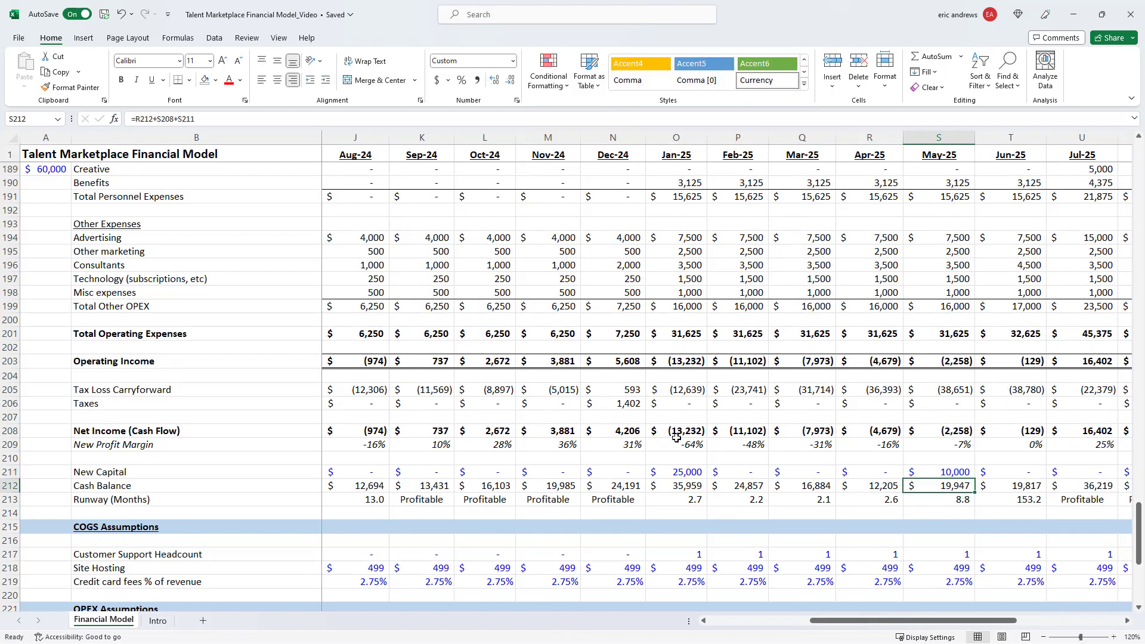
Review New Capital, Cash Balance and Runway from May-25 through Dec-25
key("Up")
key("Left")
key("Right")
key("Right")
key("Right")
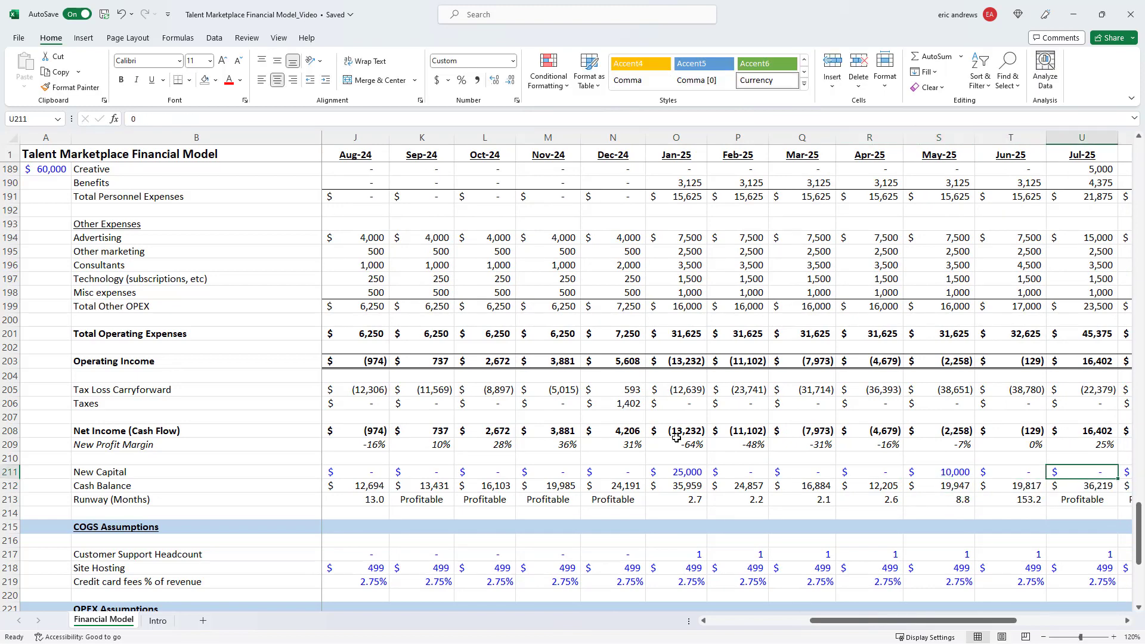
key("Right")
key("Right")
key("Right")
key("Right")
key("Right")
key("Right")
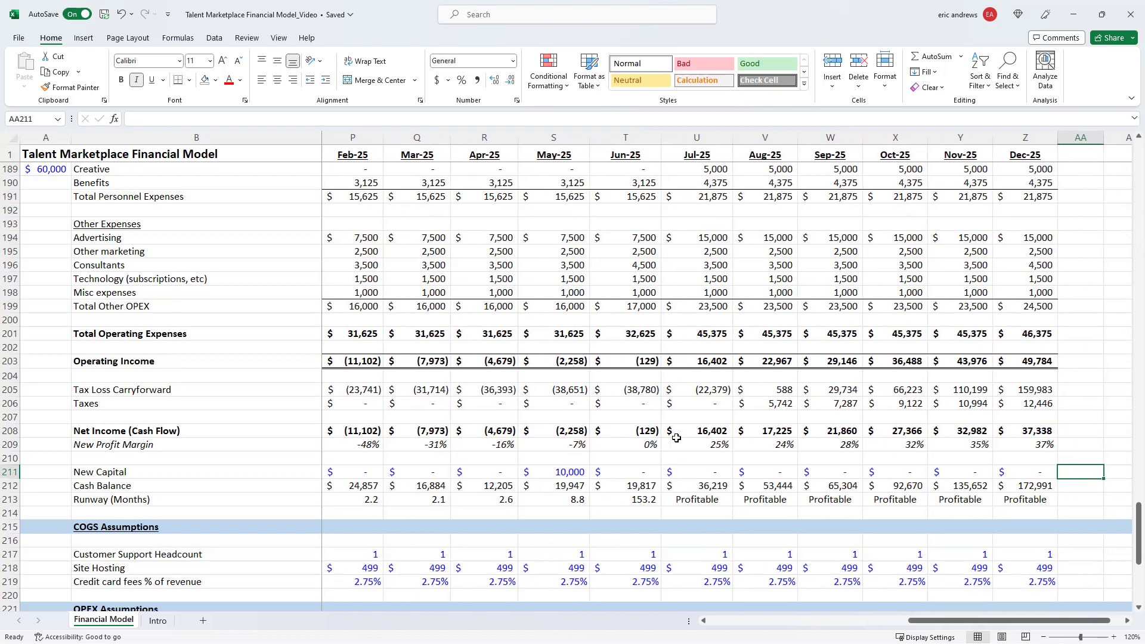
Review the Cash Balance values in row 212 across Oct-25 to Dec-25 and back to Mar-25
key("Left")
key("Left")
key("Left")
key("Left")
key("Down")
key("Right")
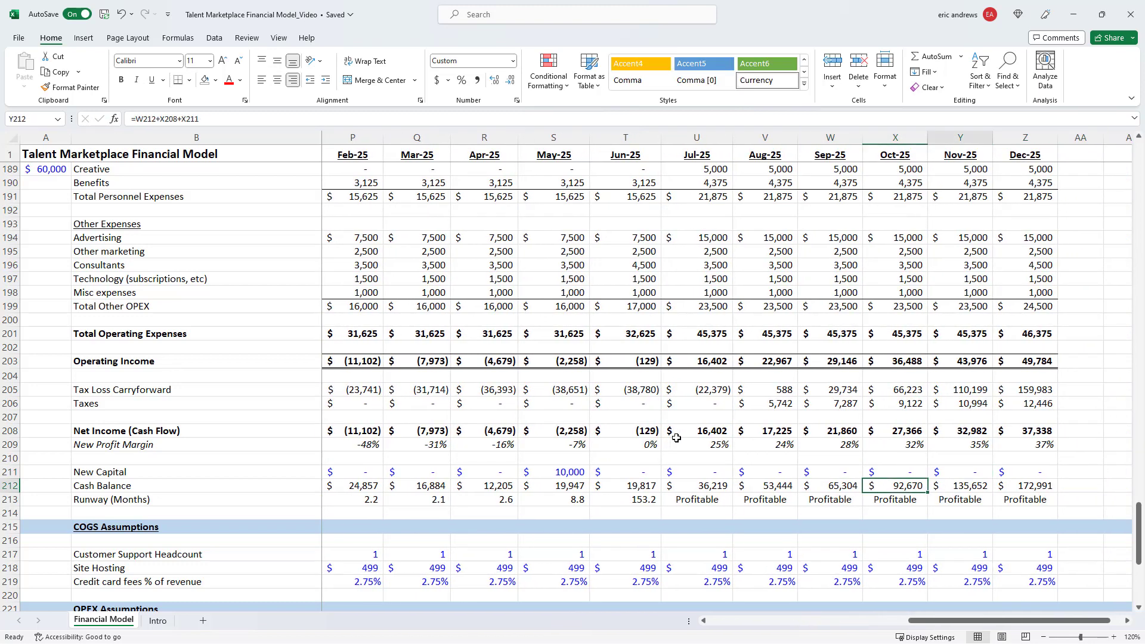
key("Right")
key("Left")
key("Right")
key("Right")
key("Left")
key("Left")
key("Left")
key("Left")
key("Left")
key("Left")
key("Left")
key("Left")
key("Left")
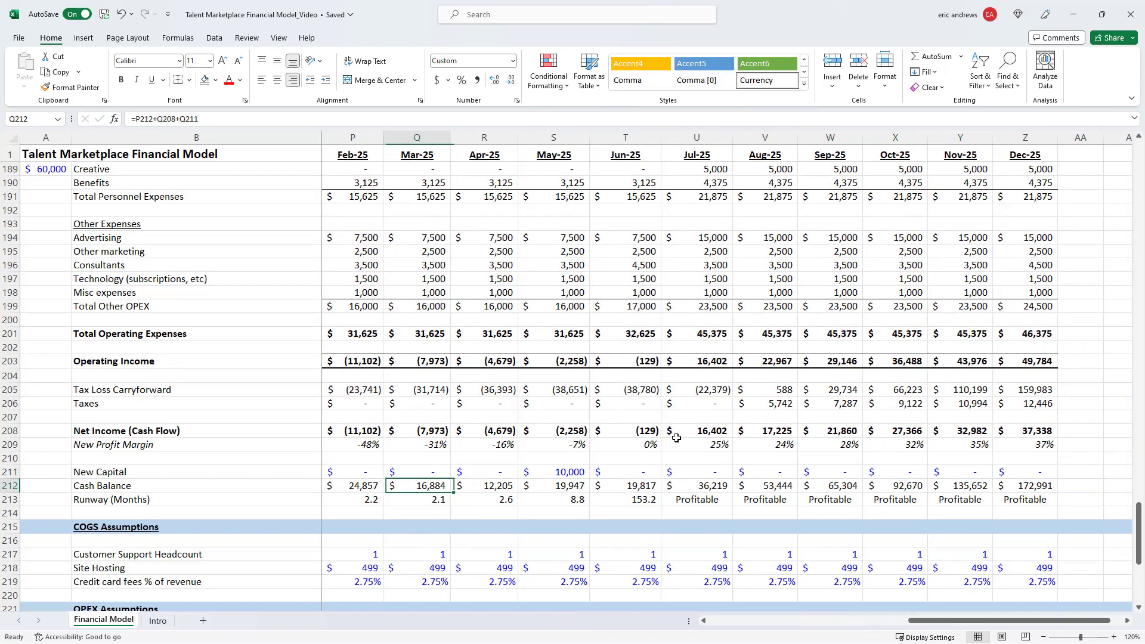
Review the Runway (Months) values in row 213 from Mar-25 back to Jan-24
key("Down")
key("Left")
key("Left")
key("Left")
key("Left")
key("Left")
key("Left")
key("Left")
key("Left")
key("Left")
key("Left")
key("Left")
key("Left")
key("Left")
key("Left")
key("Right")
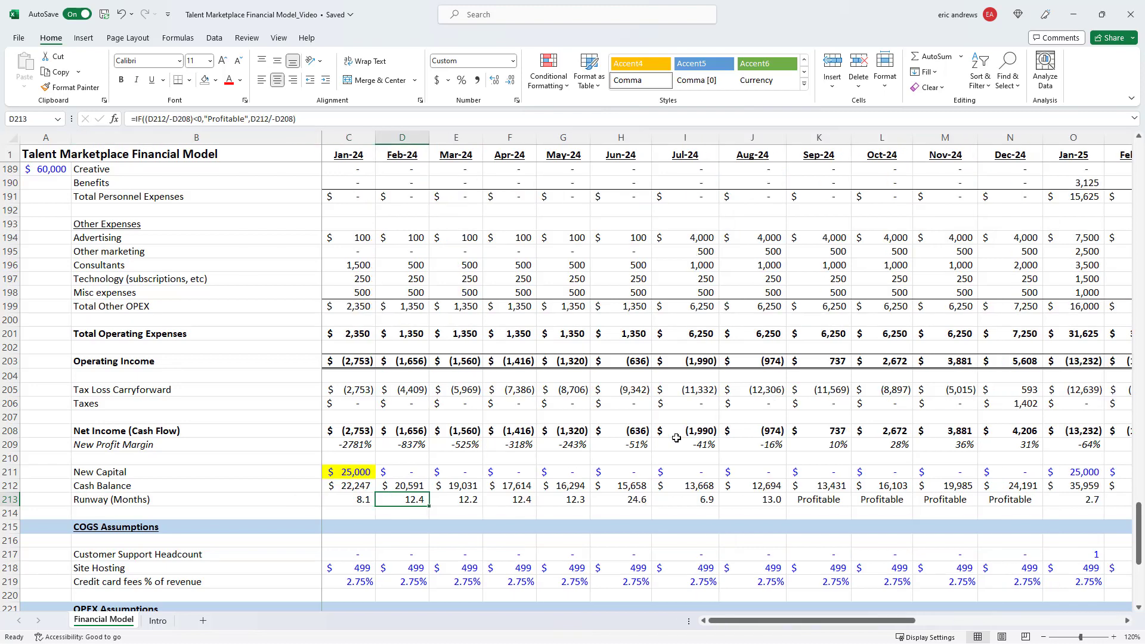
key("Left")
key("Right")
key("Left")
Examine the Jan-24 Runway formula in C213 and the Cash Balance and Net Income cells it references
key("F2")
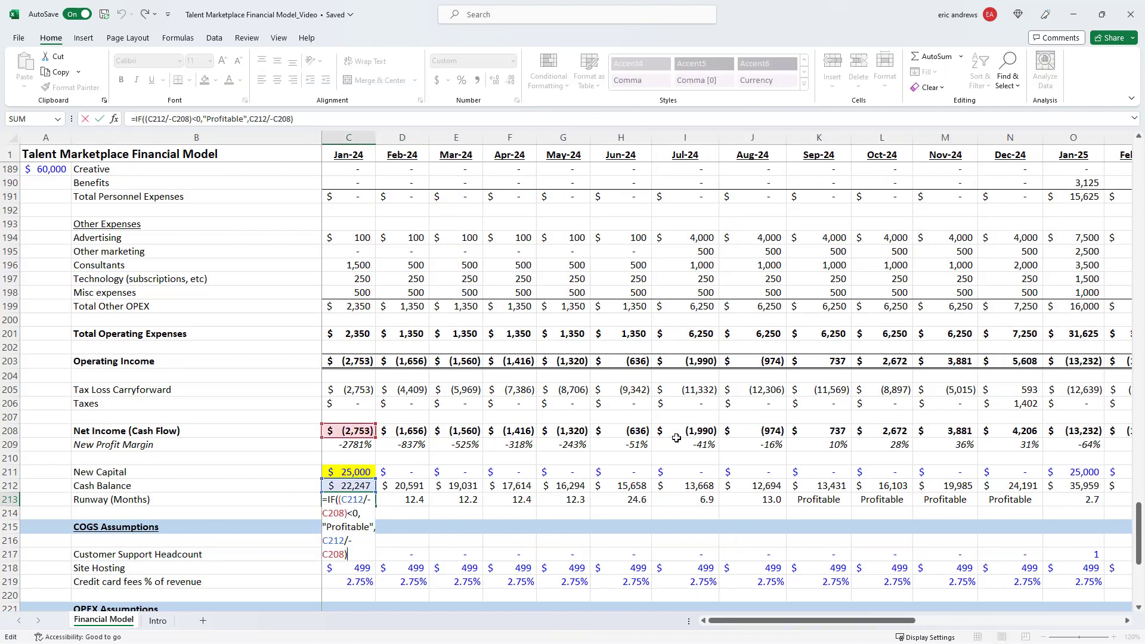
key("Escape")
key("F2")
key("Escape")
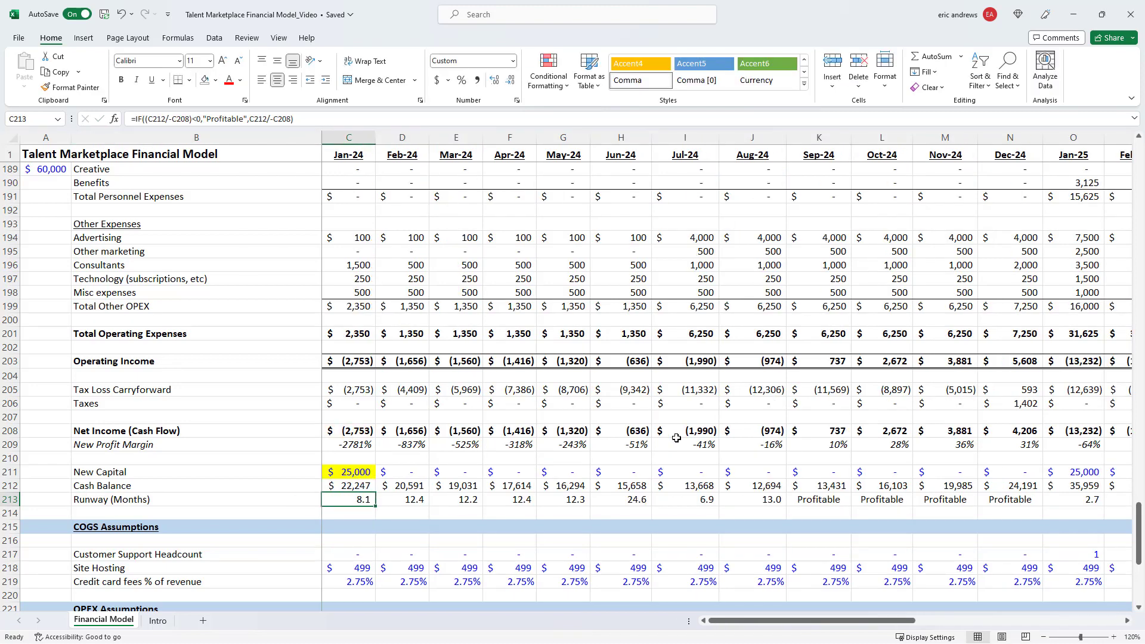
key("F2")
key("Escape")
key("F2")
key("Escape")
Compare the monthly Runway values in row 213 between Feb-24 and Jun-24, ending on Mar-24
left_click(407, 501)
left_click(462, 498)
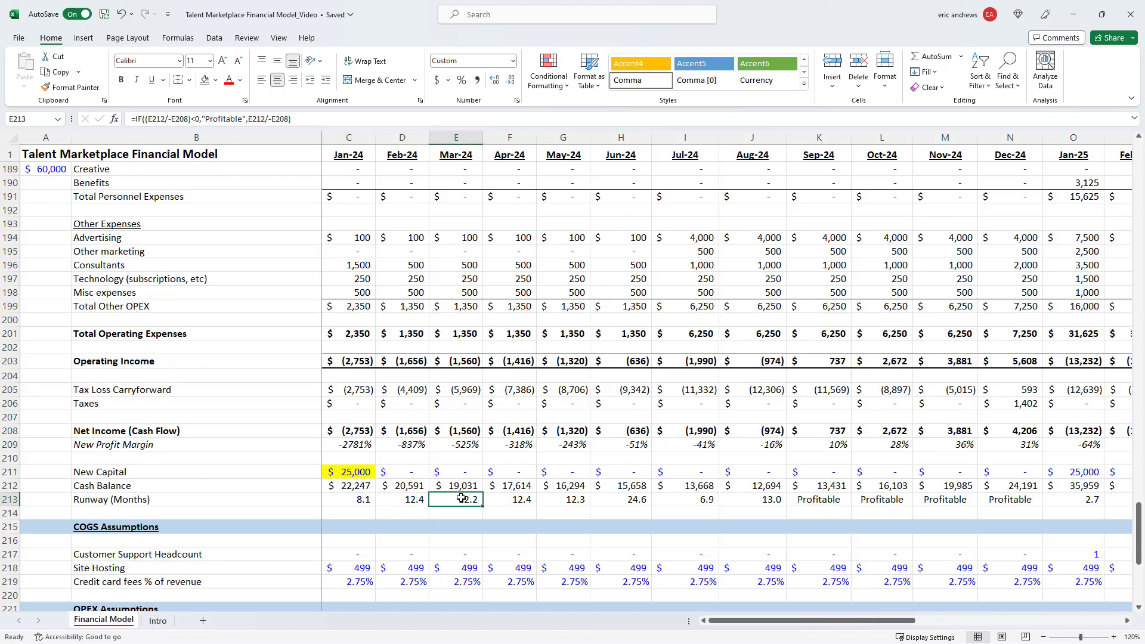
key("Right")
key("Right")
key("Right")
key("Right")
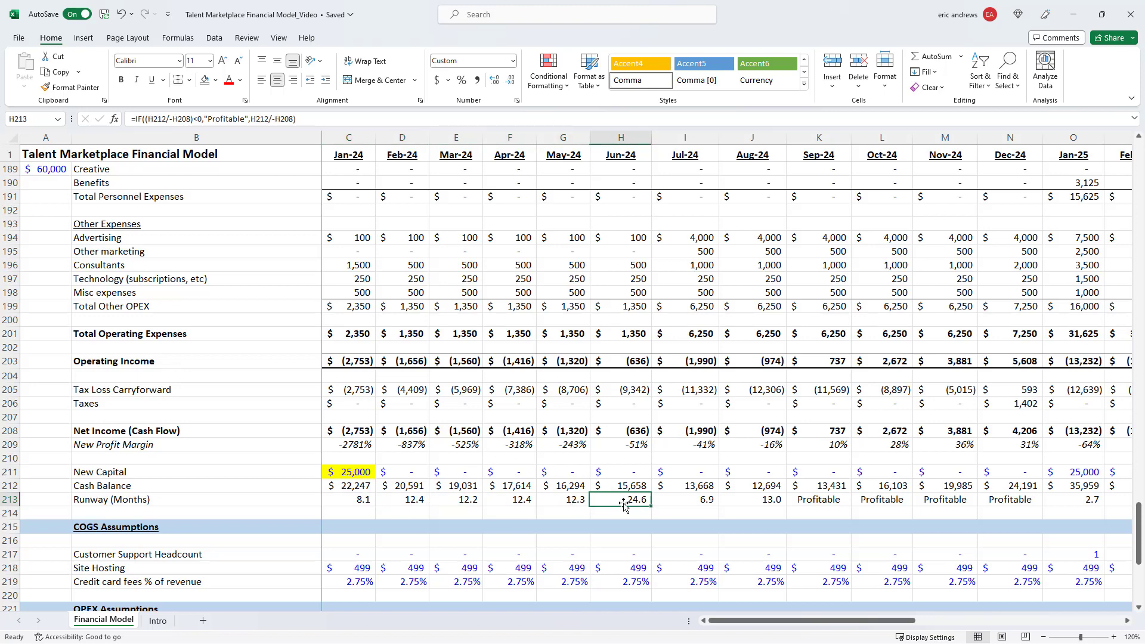
key("Left")
key("Left")
key("Left")
key("Left")
key("Left")
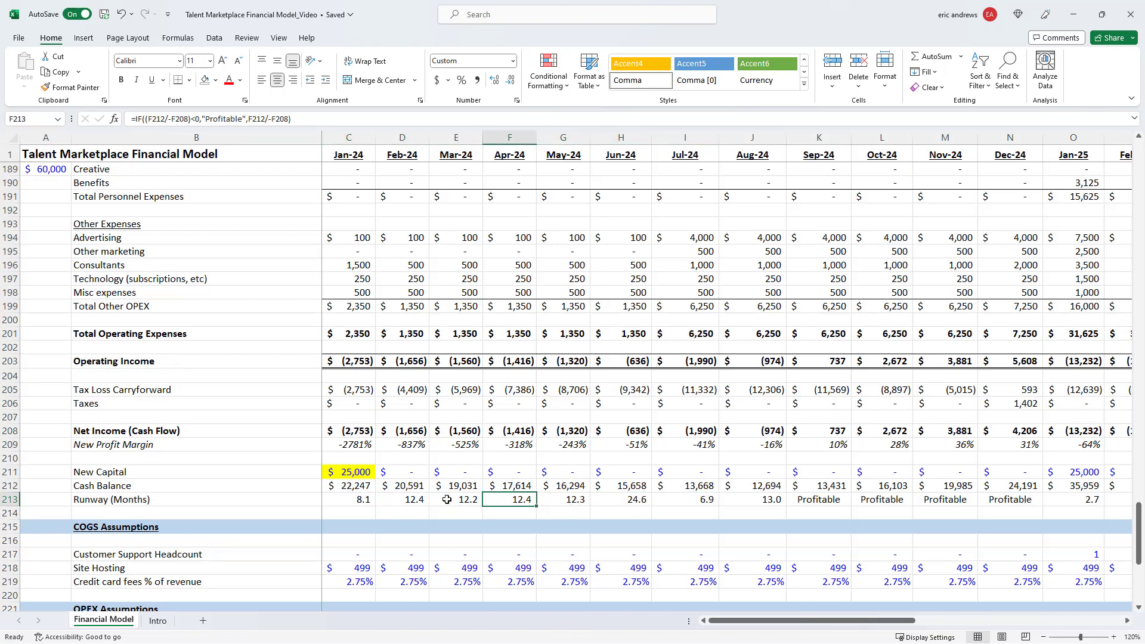
key("Left")
key("Right")
key("Right")
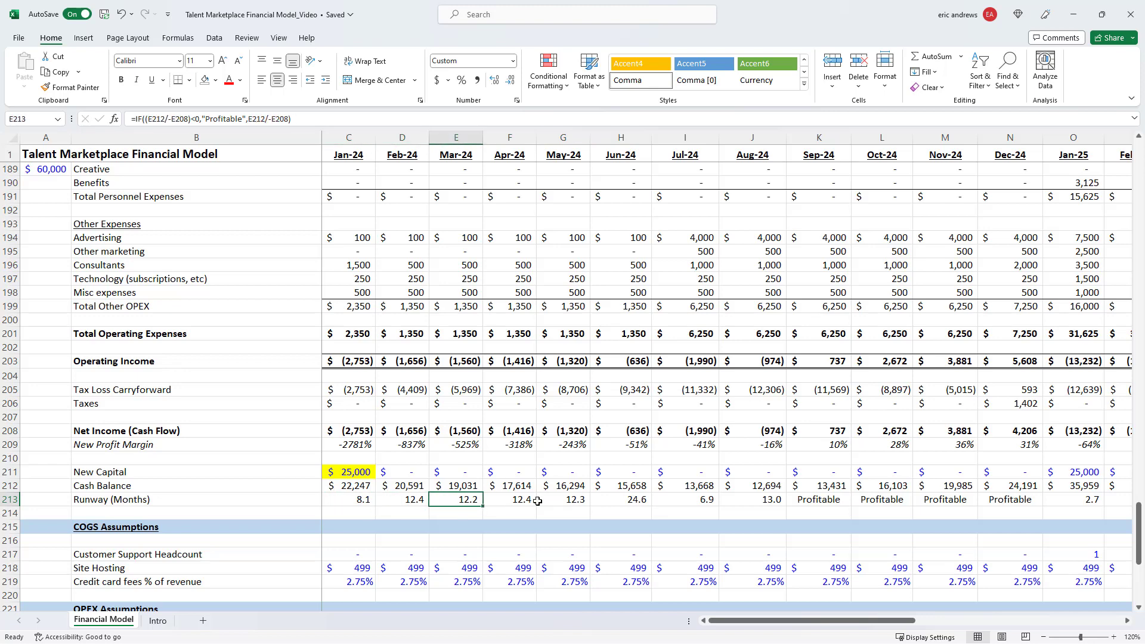
key("Right")
key("Right")
key("Left")
key("Left")
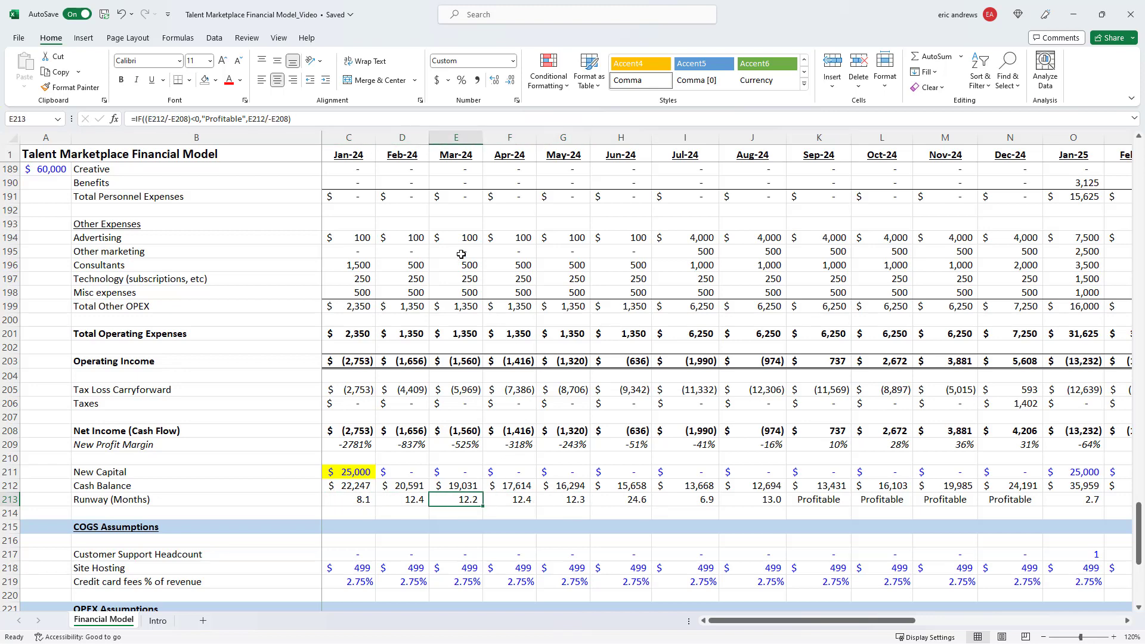